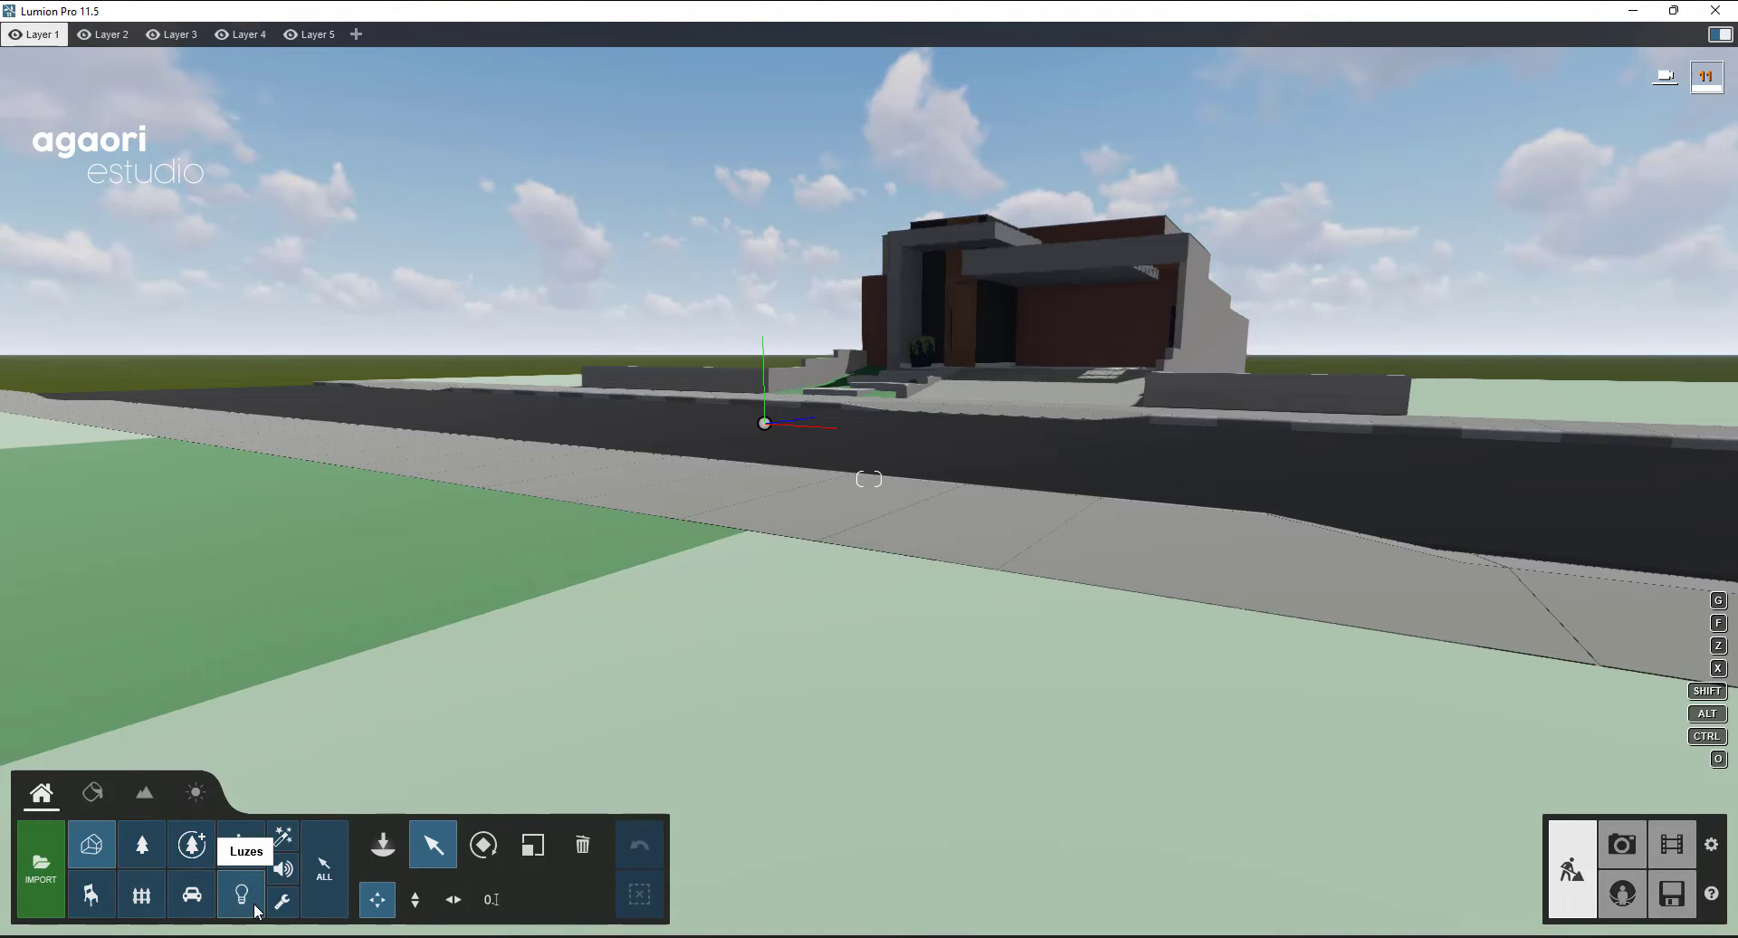
{"action": "left_click", "coordinate": [92, 793]}
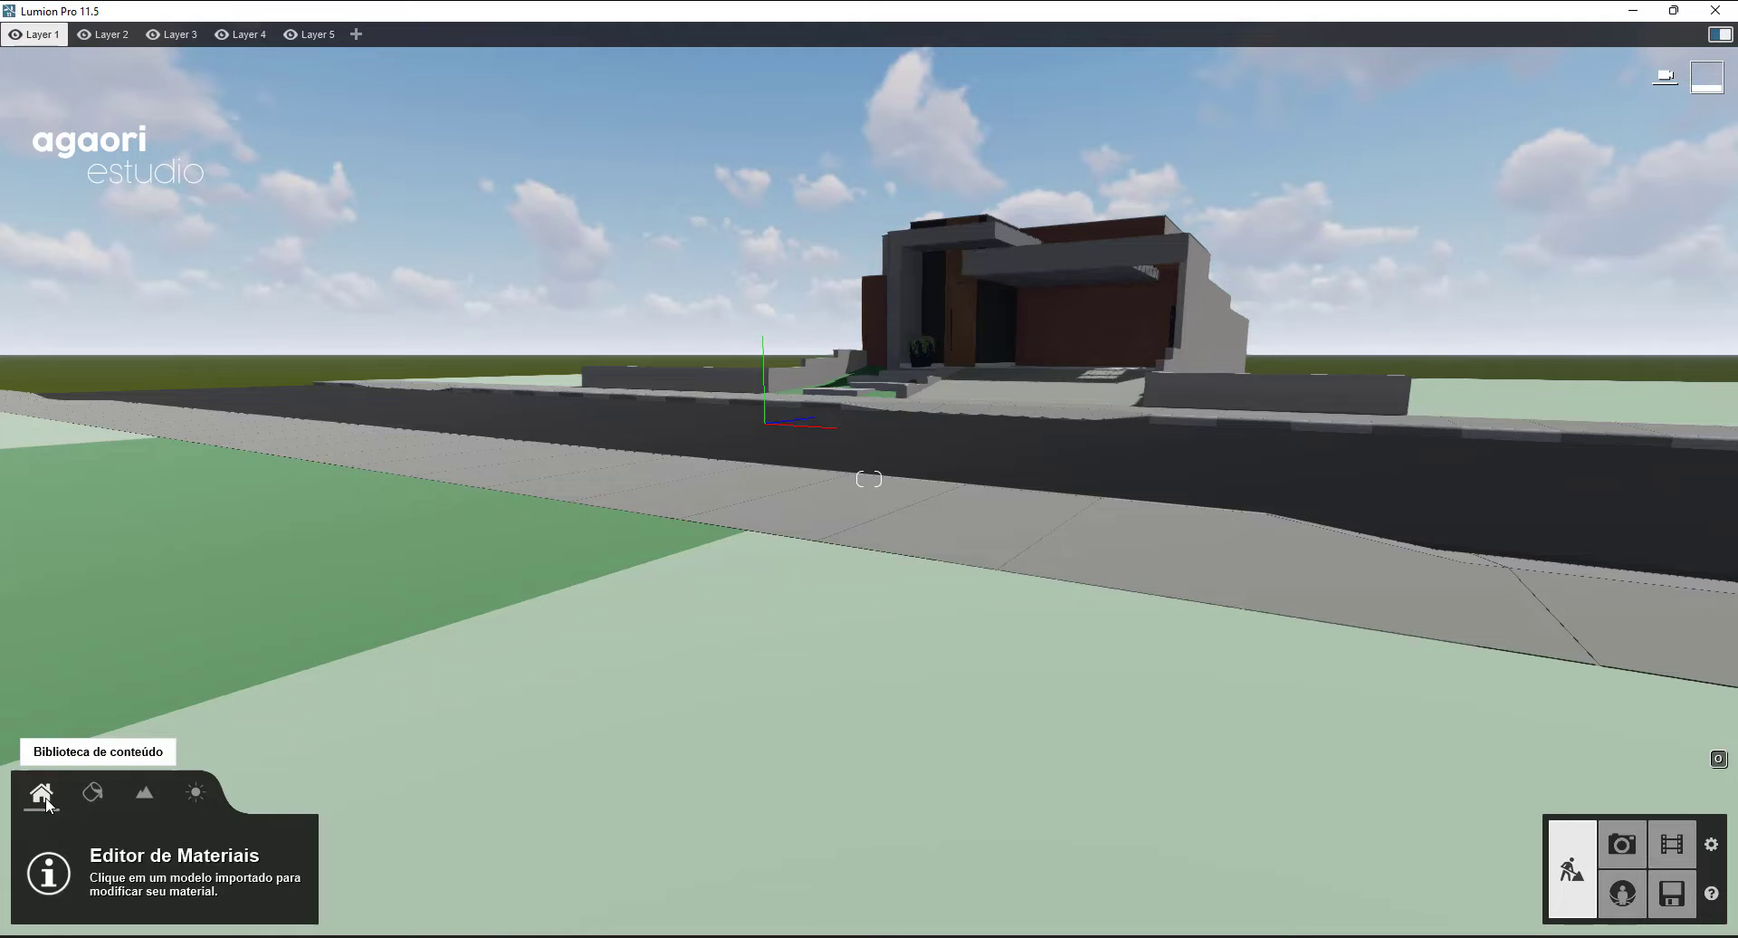
{"action": "left_click", "coordinate": [54, 796]}
{"action": "left_click", "coordinate": [143, 800]}
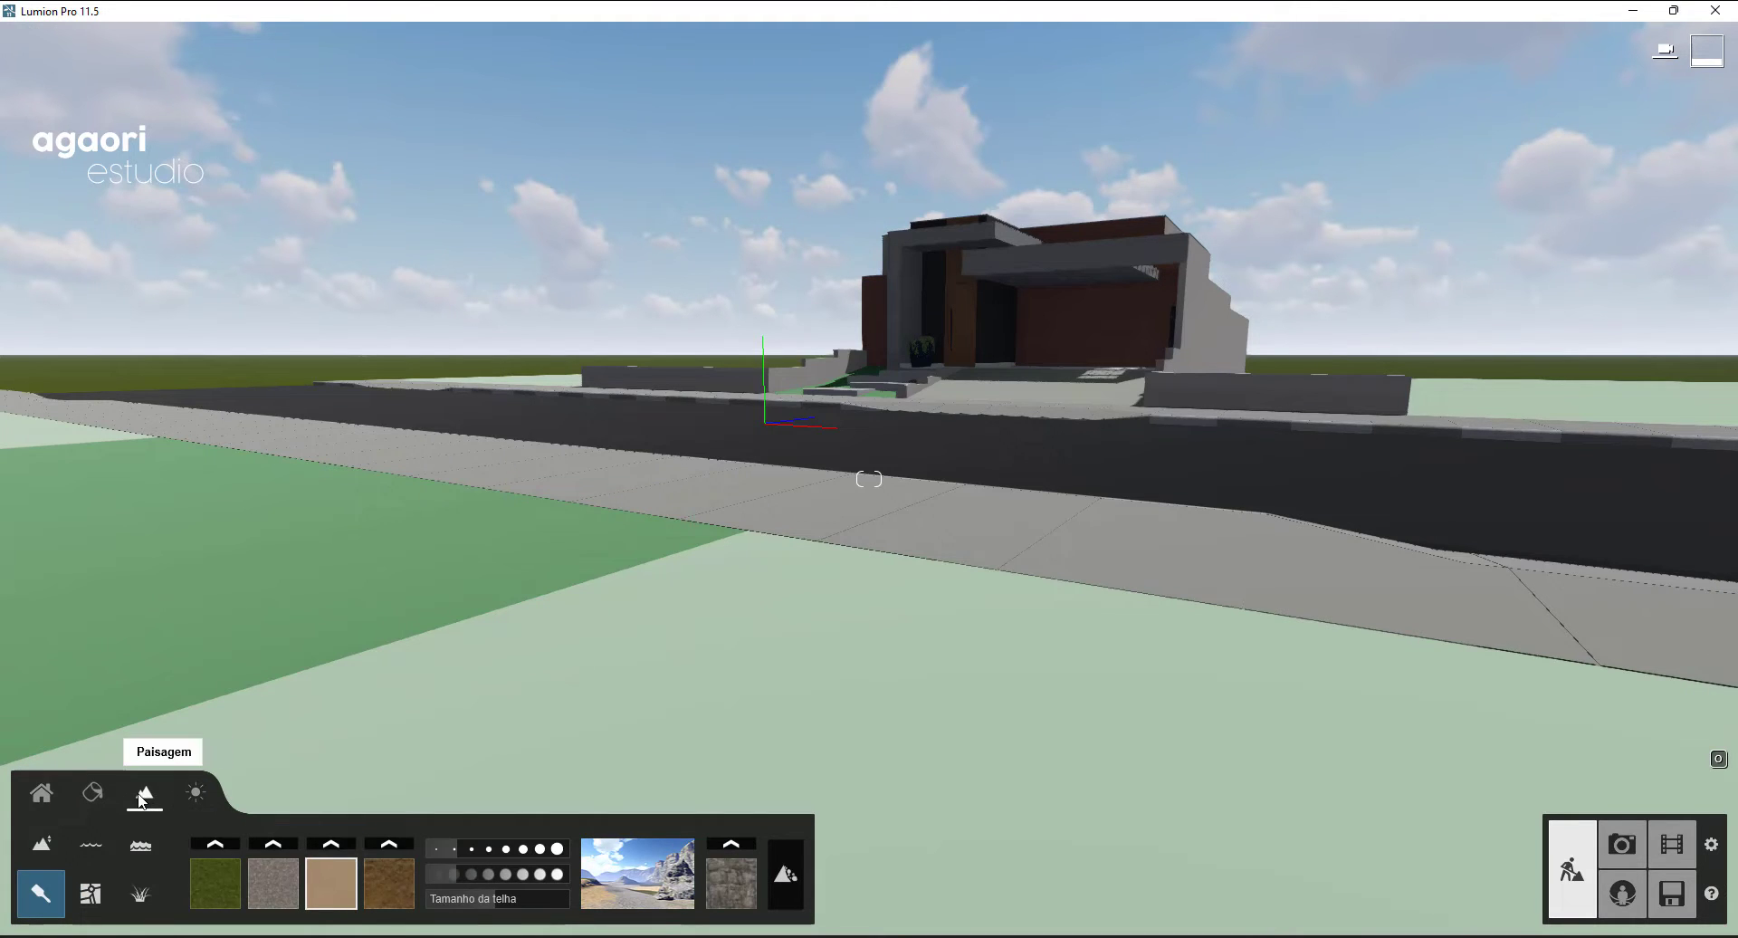
{"action": "left_click", "coordinate": [187, 799]}
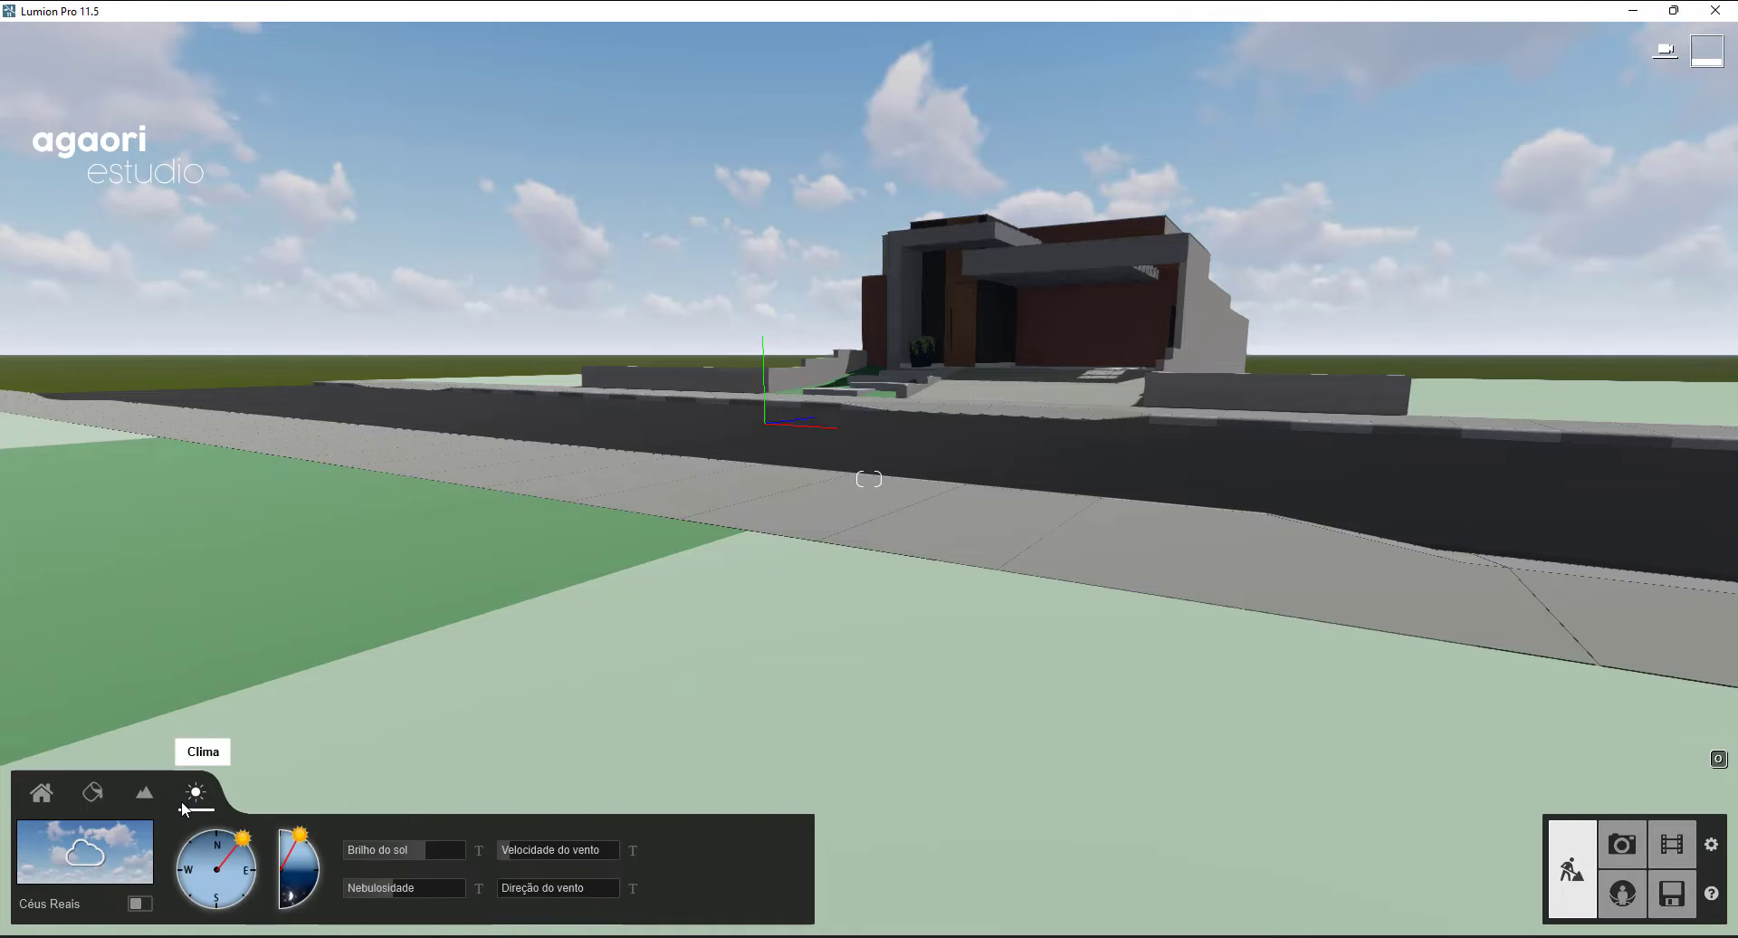
- Apply the Clean Cut Grass 02 material to the Grama surface across the street from the house
{"action": "left_click", "coordinate": [96, 801]}
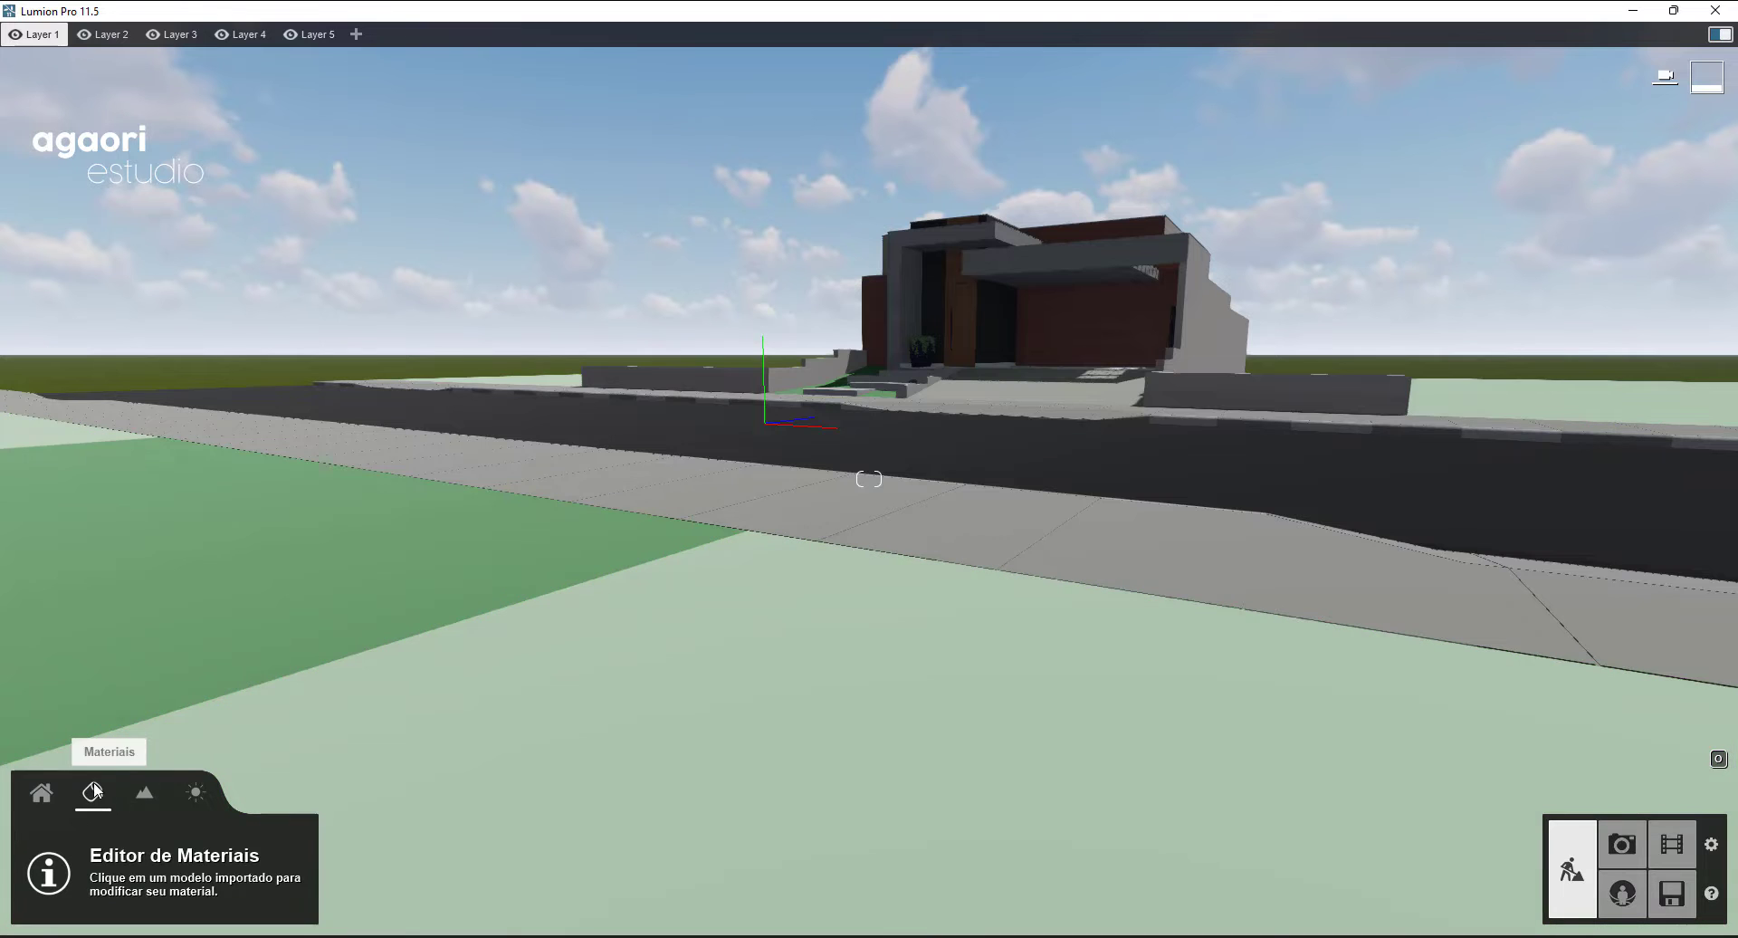
{"action": "key", "text": "w"}
{"action": "right_click_drag", "start_coordinate": [426, 575], "coordinate": [807, 547]}
{"action": "key", "text": "s"}
{"action": "key", "text": "a"}
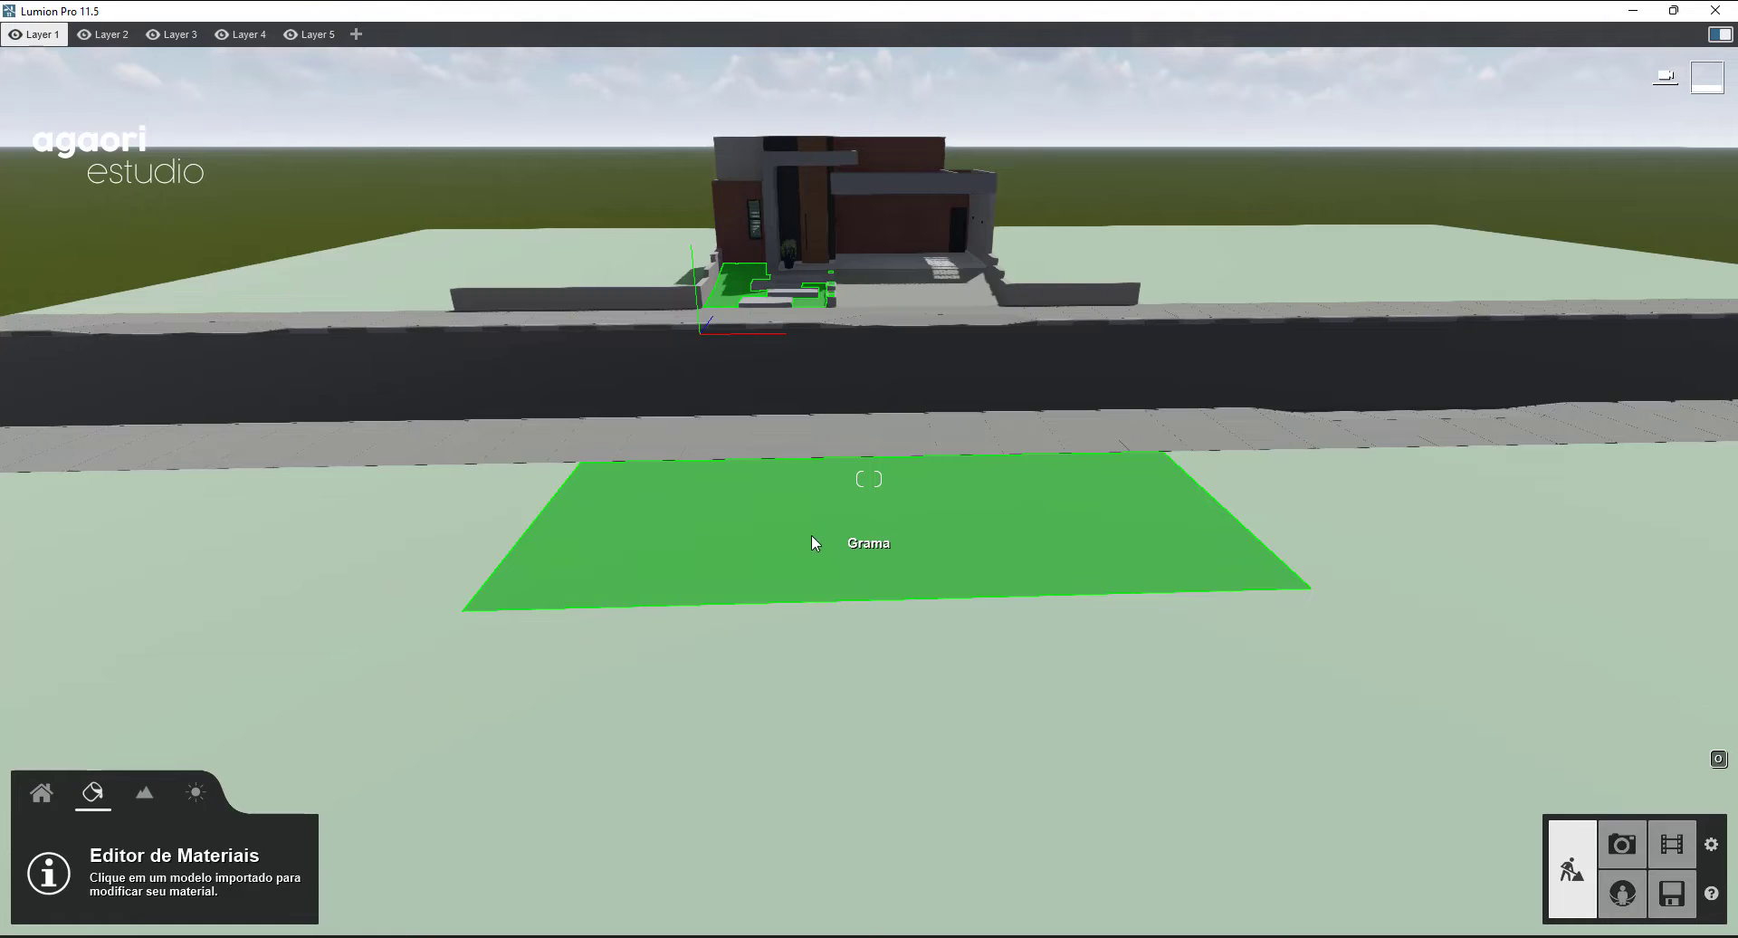
{"action": "left_click", "coordinate": [839, 519]}
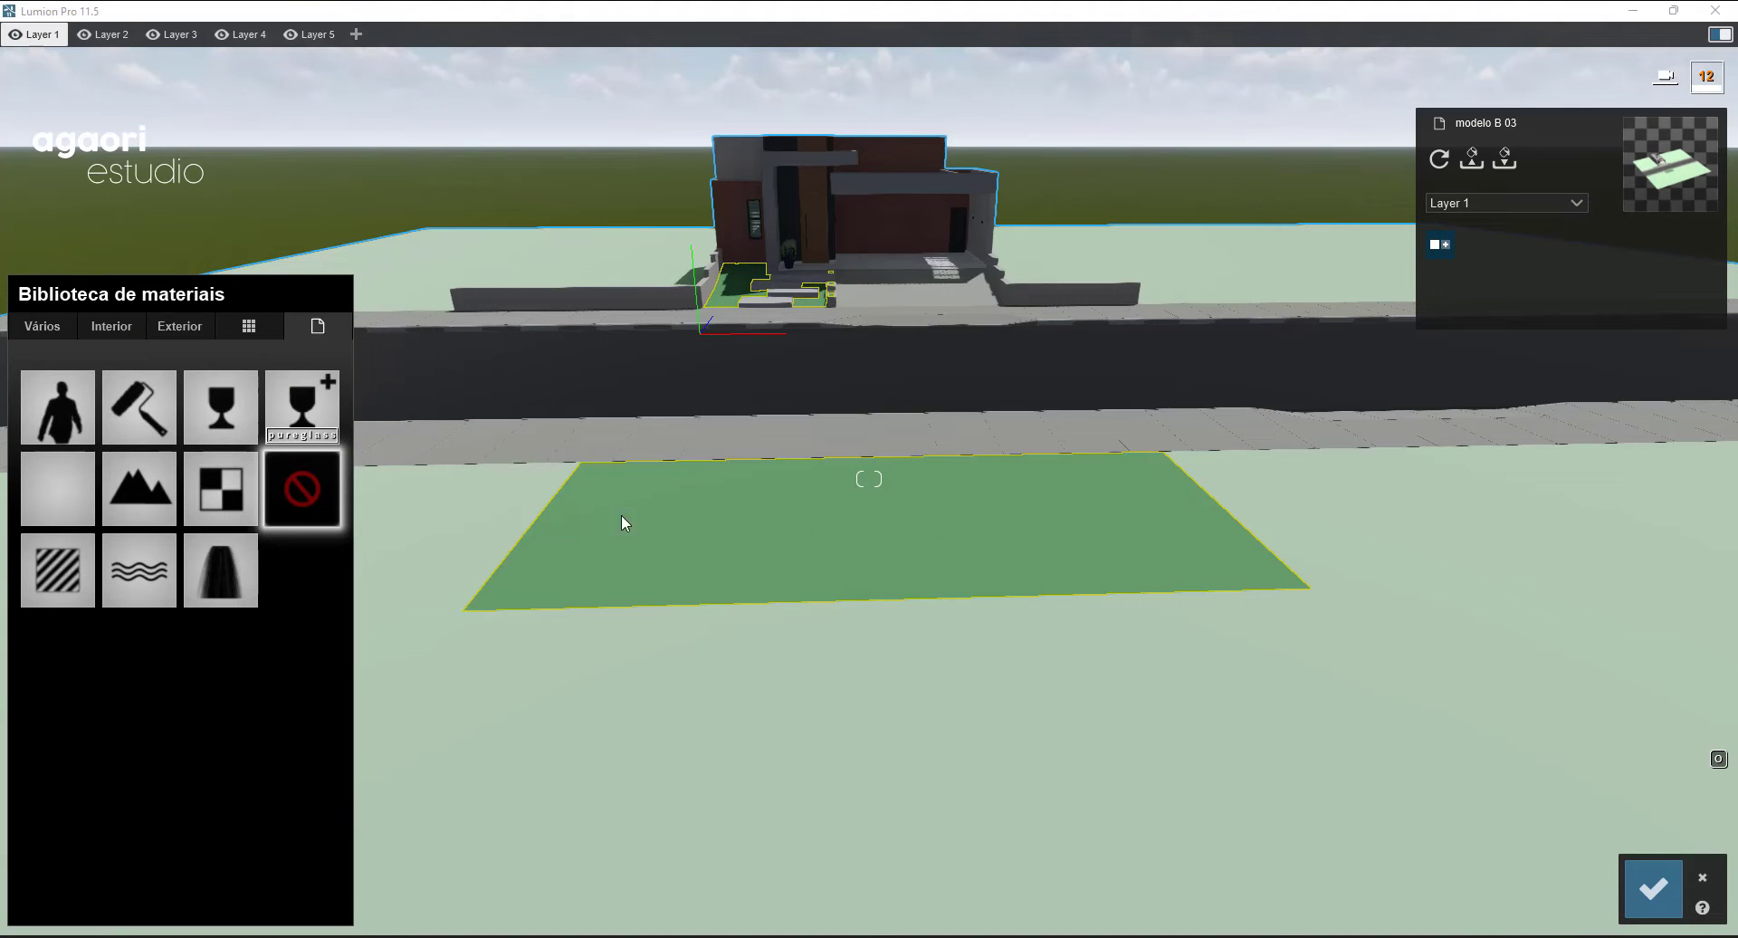
{"action": "left_click", "coordinate": [45, 327]}
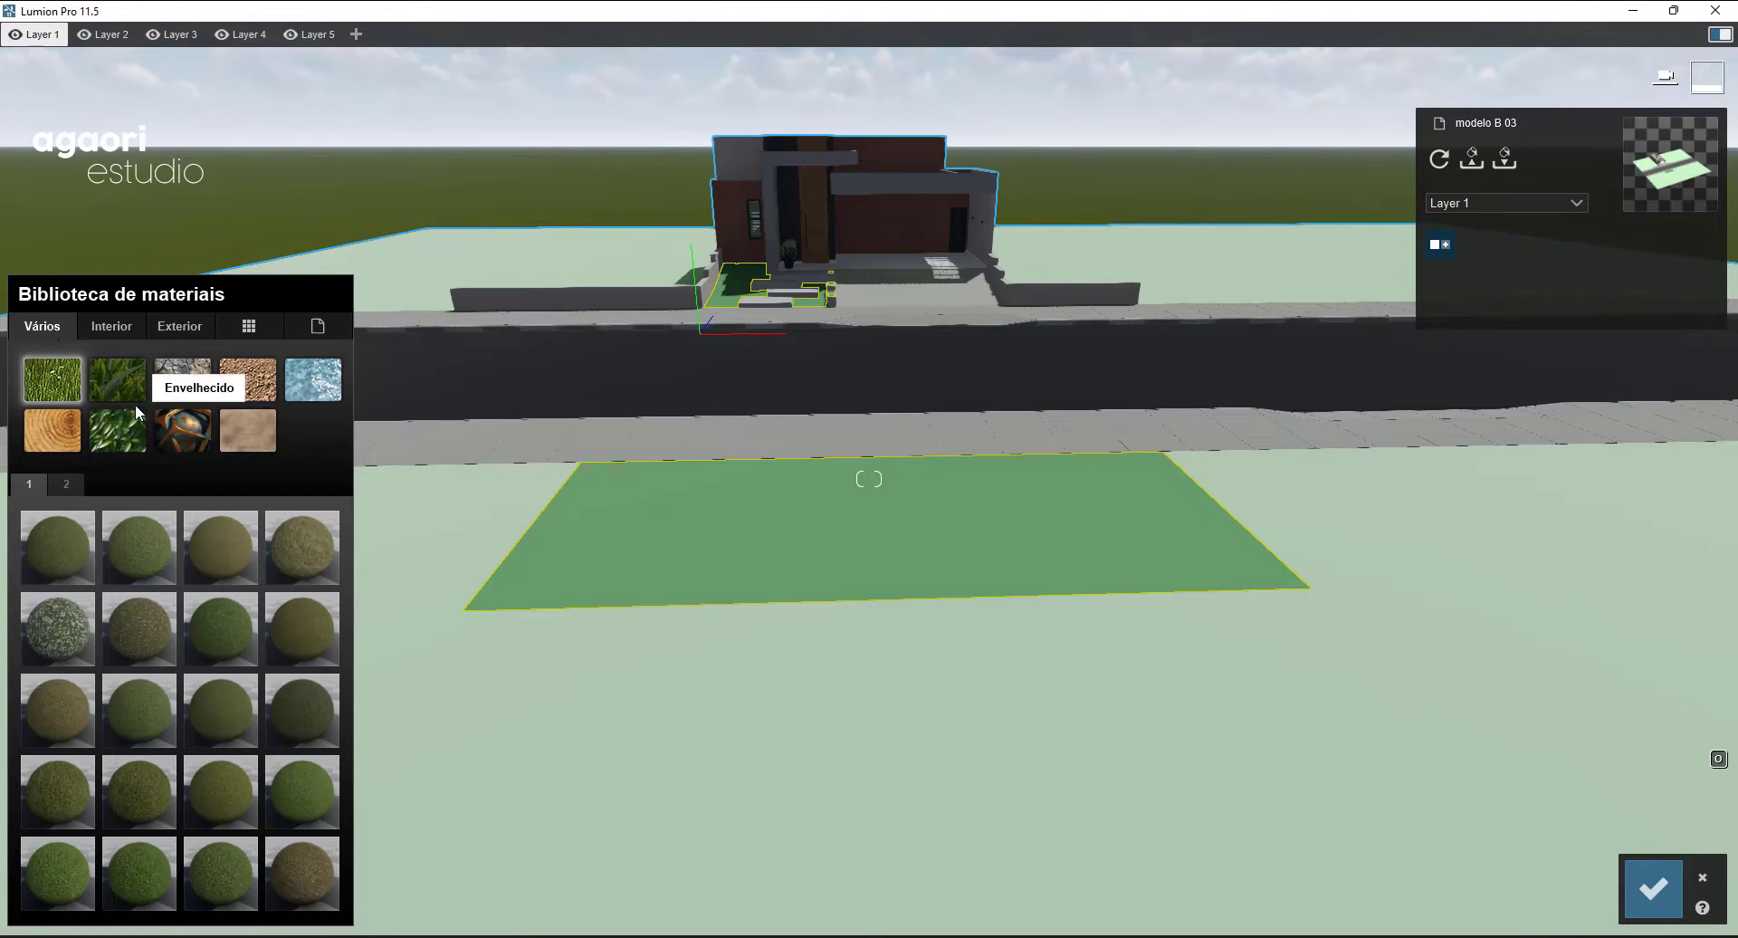
{"action": "left_click", "coordinate": [107, 382]}
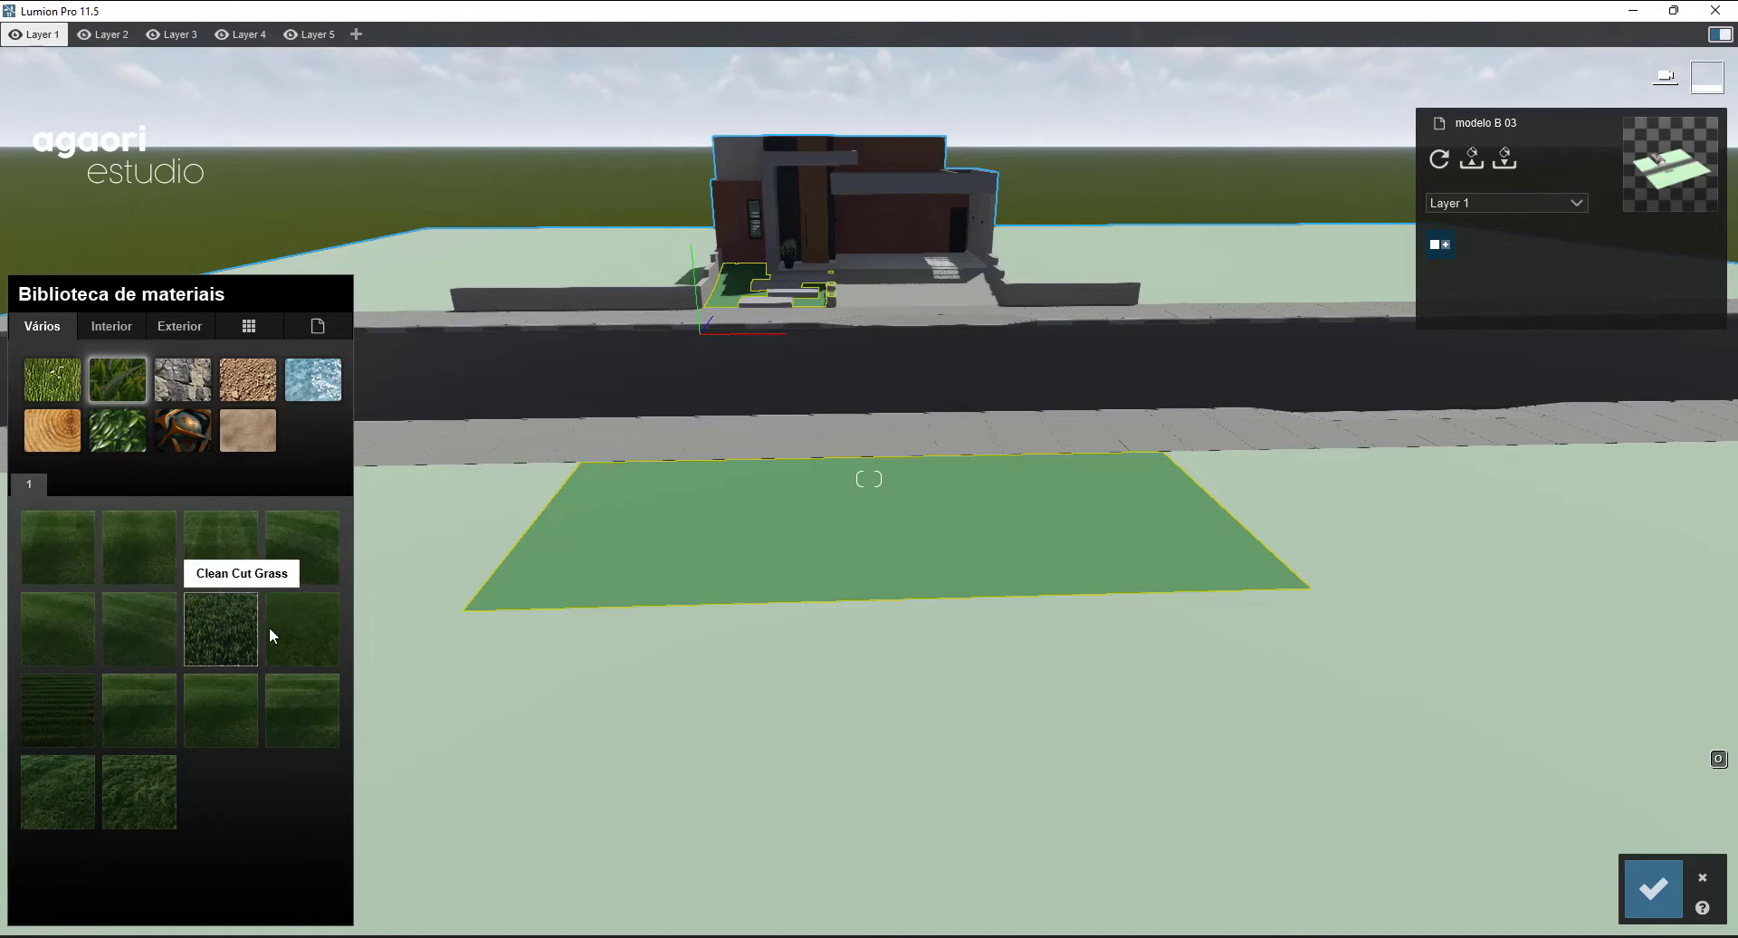
{"action": "left_click", "coordinate": [301, 636]}
{"action": "scroll", "coordinate": [950, 664], "scroll_direction": "up", "scroll_amount": 5}
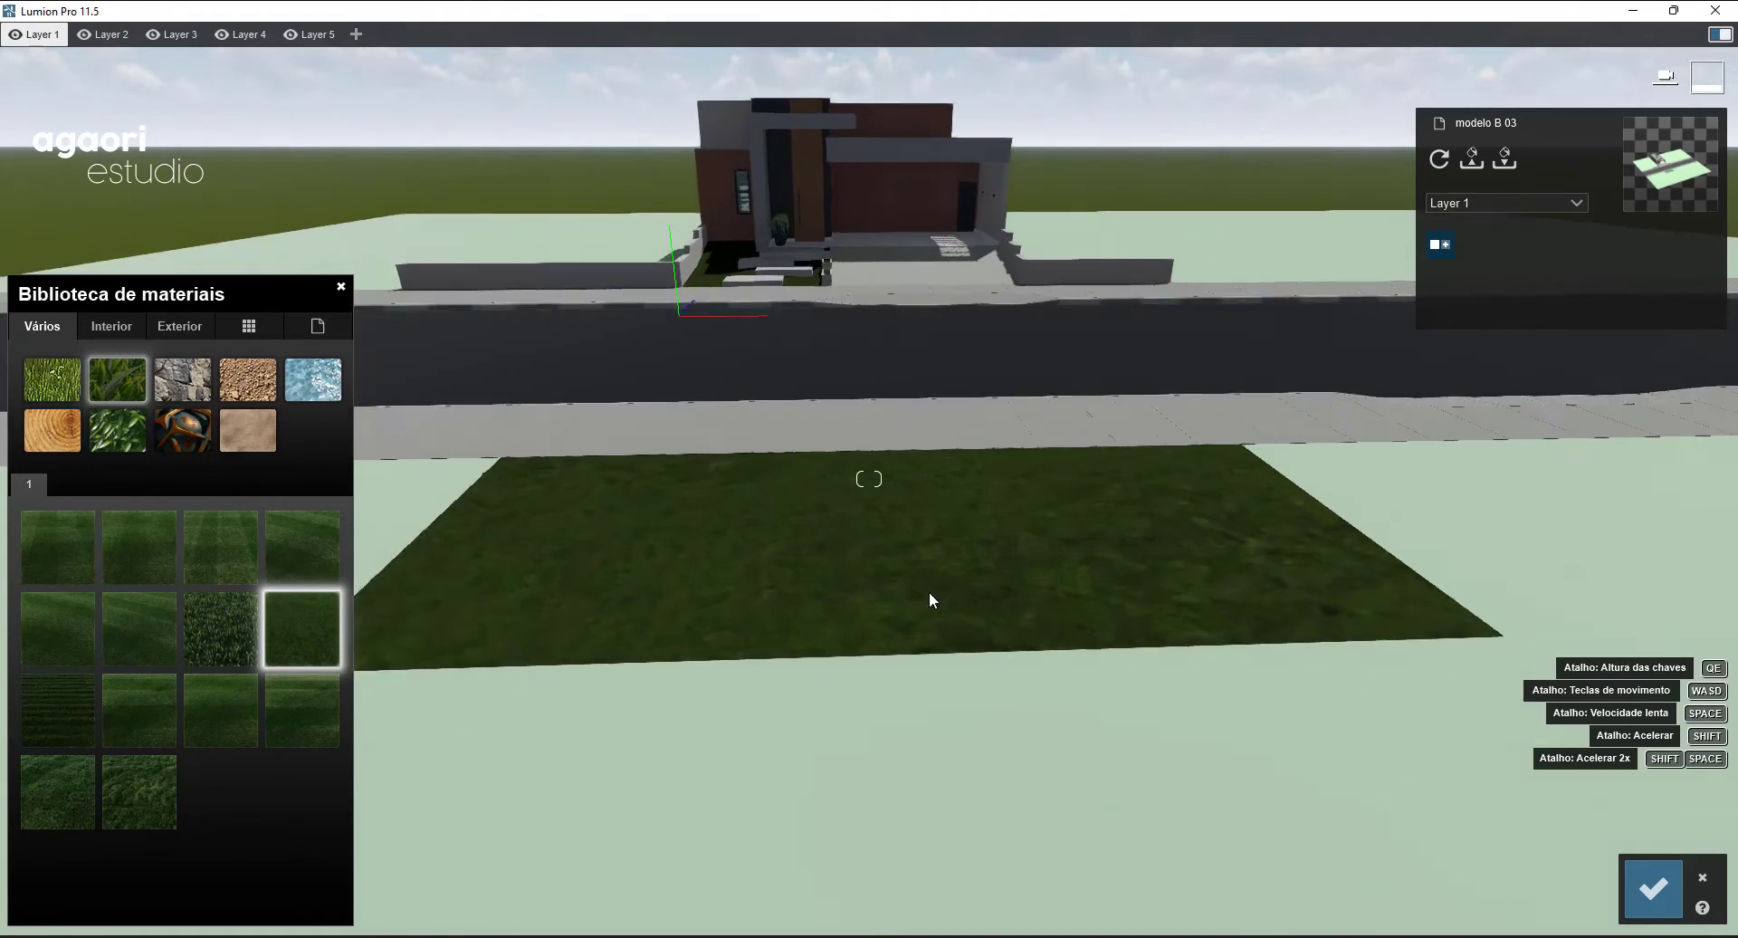
{"action": "scroll", "coordinate": [857, 594], "scroll_direction": "up", "scroll_amount": 5}
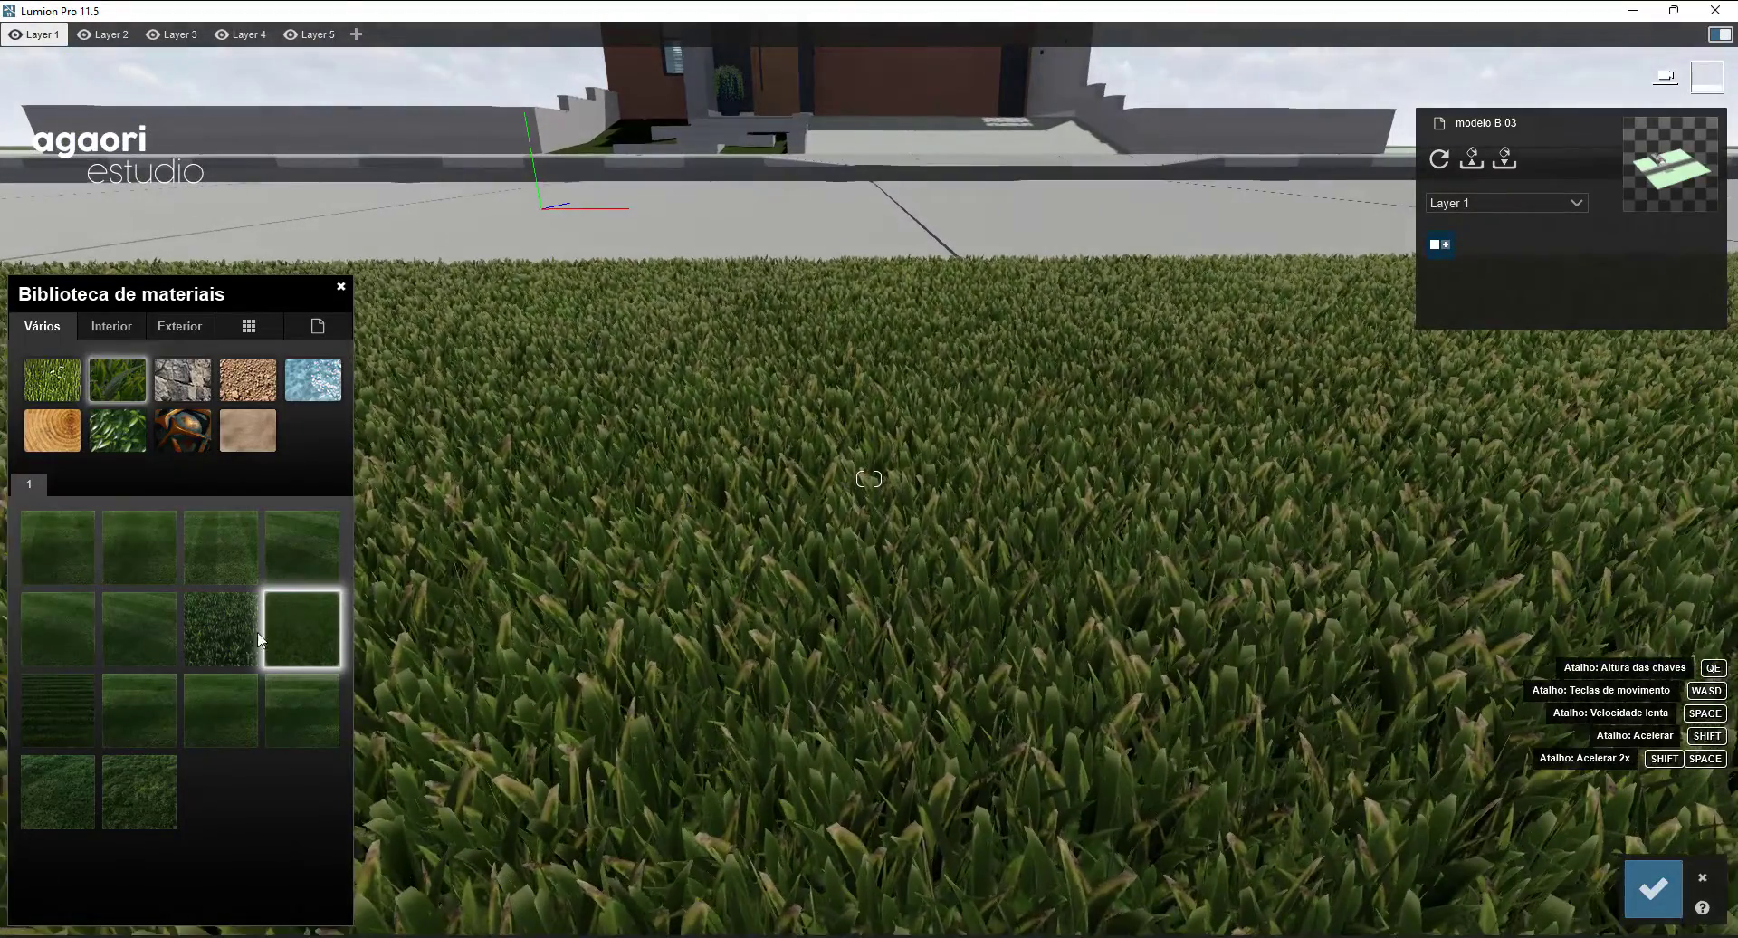
- Try the Clean Cut Grass material on the Grama surface and check it at close range
{"action": "left_click", "coordinate": [239, 634]}
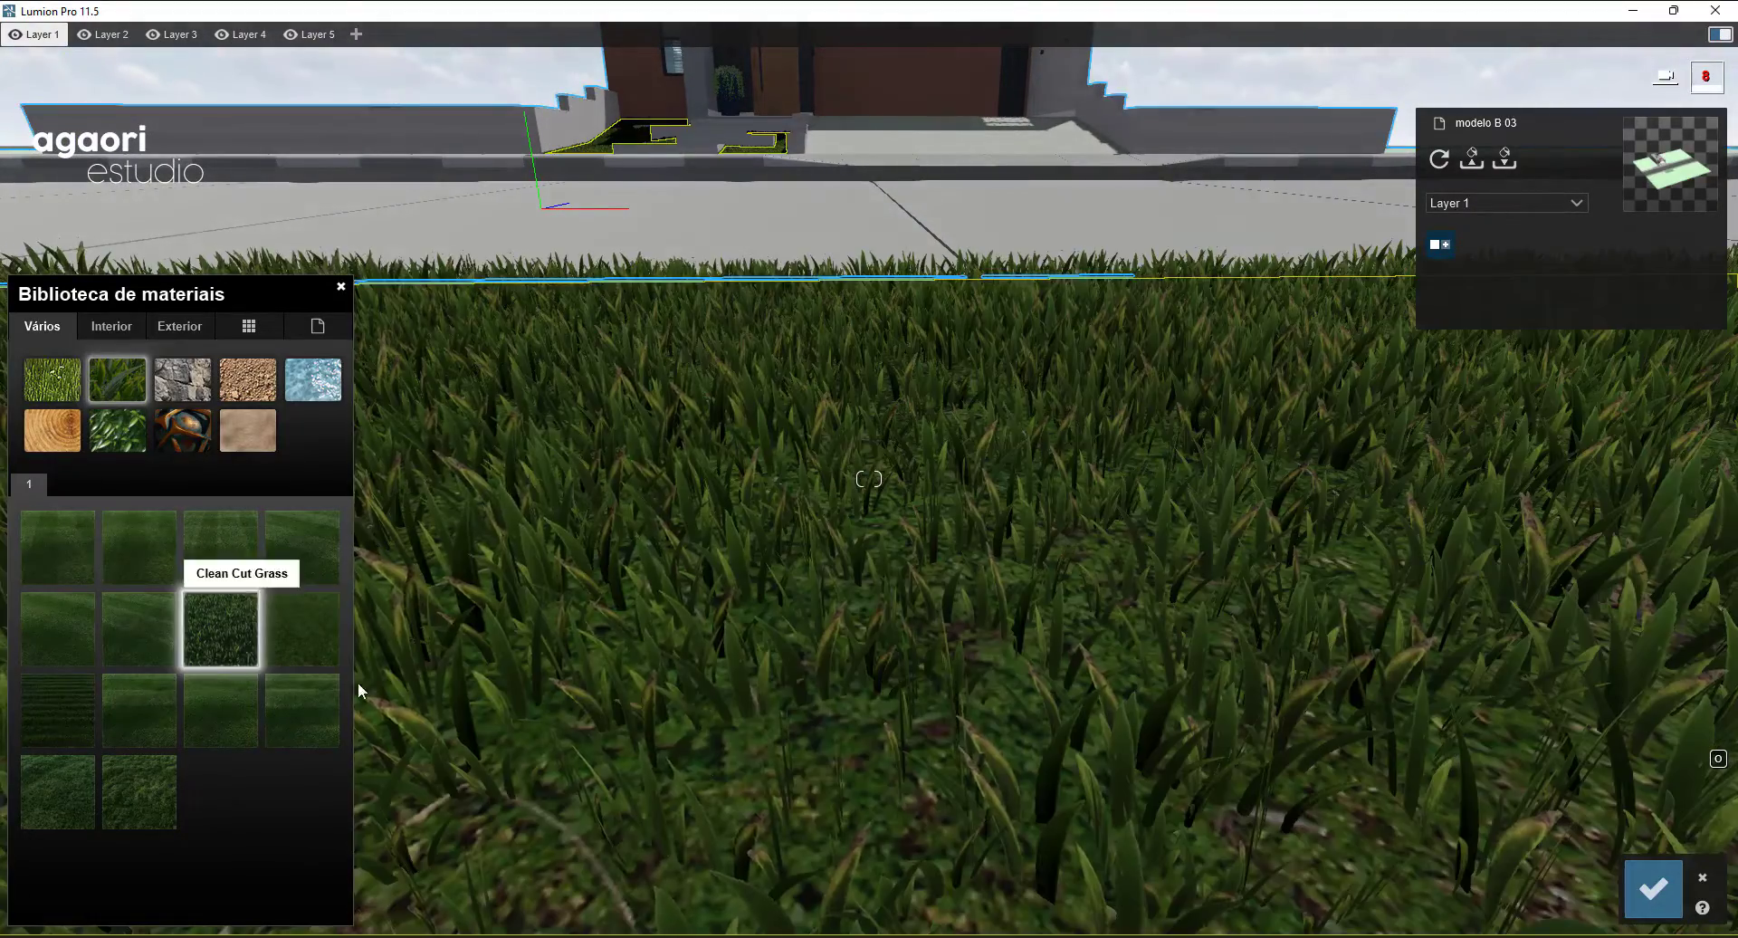
{"action": "scroll", "coordinate": [669, 620], "scroll_direction": "down", "scroll_amount": 4}
{"action": "scroll", "coordinate": [633, 643], "scroll_direction": "up", "scroll_amount": 2}
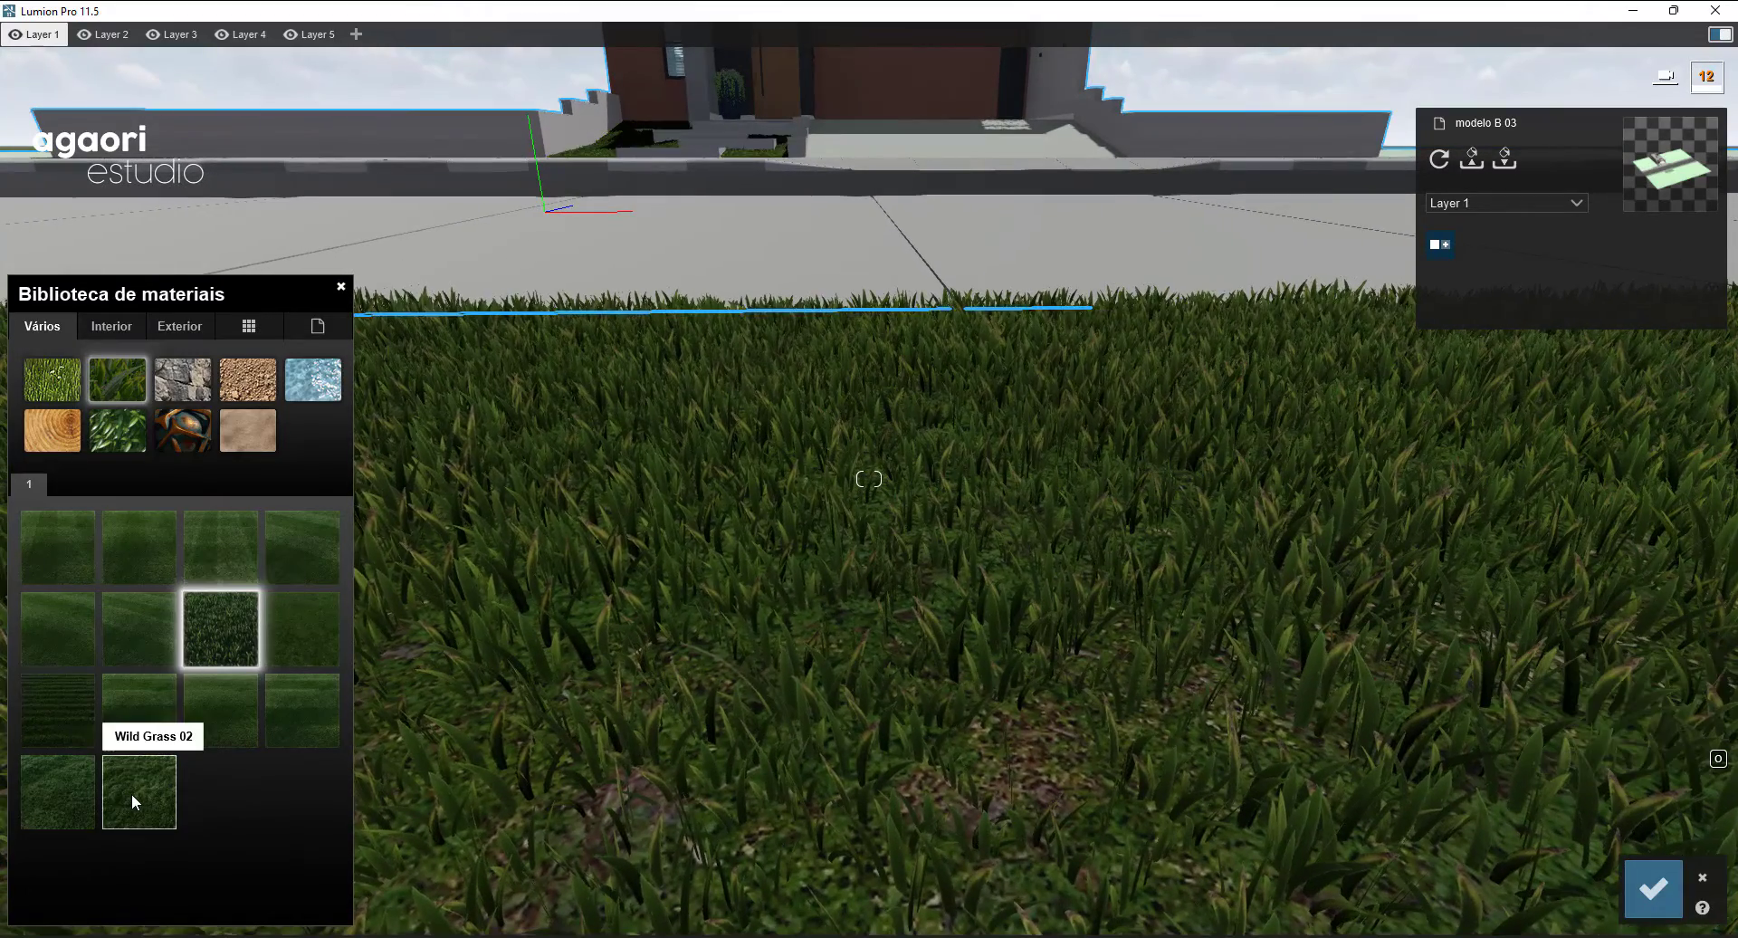
- Try the Wild Grass 02 material on the Grama surface and inspect it from near and far
{"action": "left_click", "coordinate": [134, 793]}
{"action": "scroll", "coordinate": [778, 529], "scroll_direction": "down", "scroll_amount": 4}
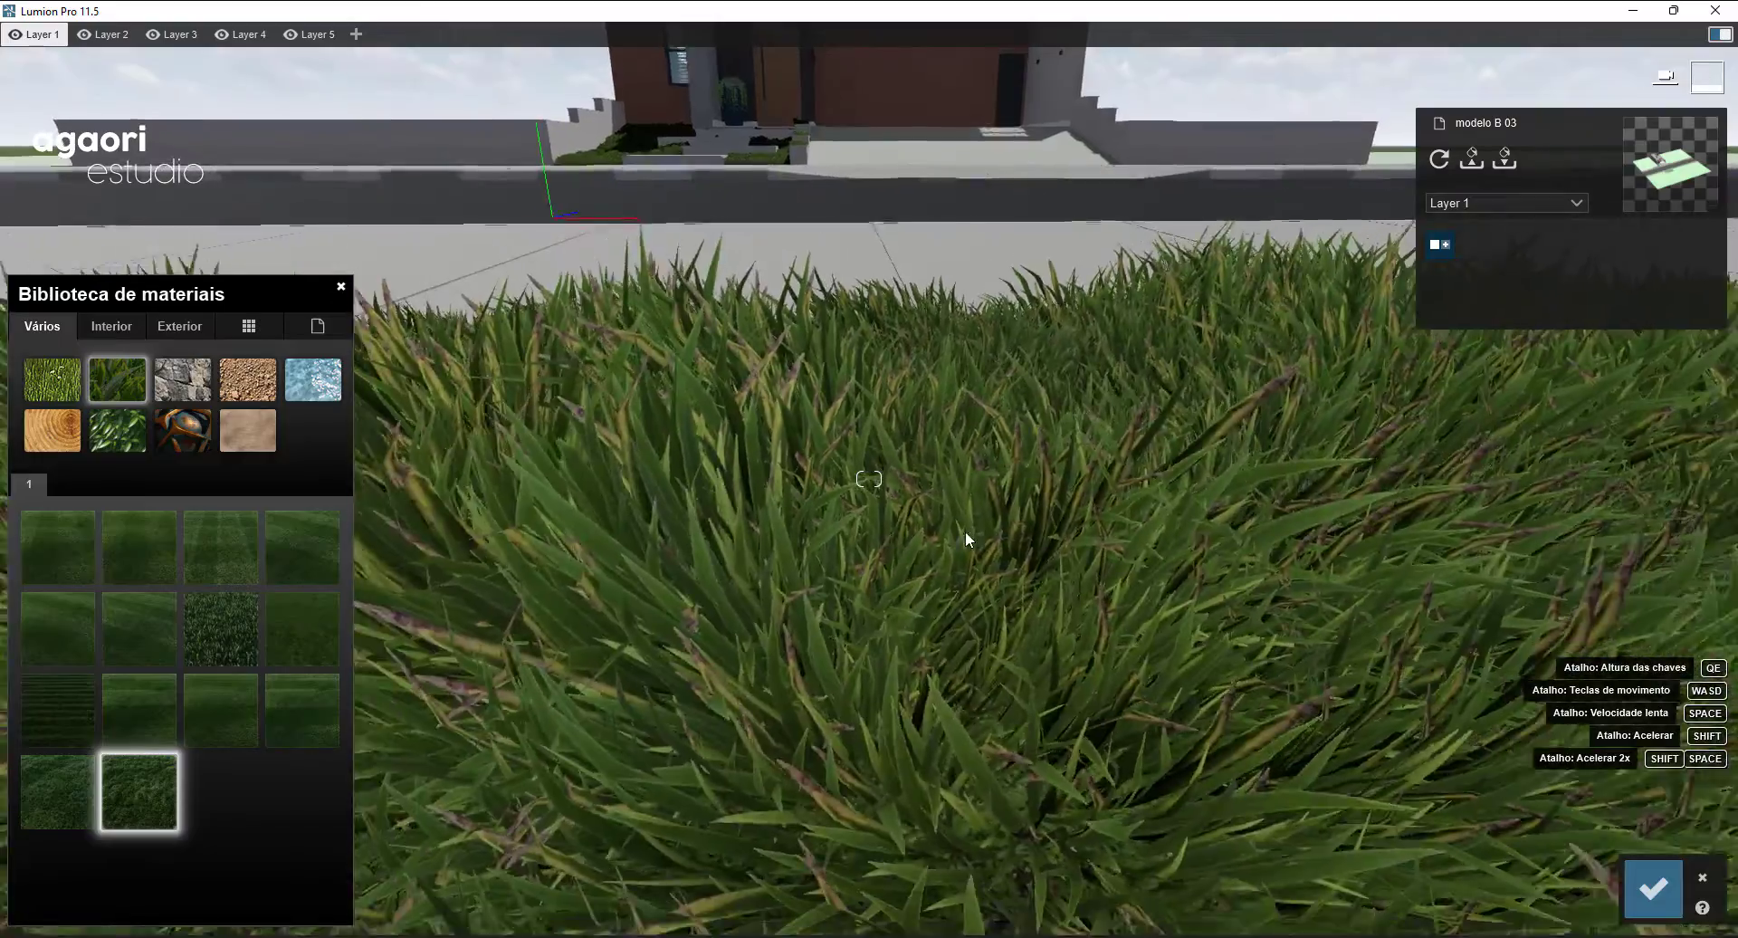
{"action": "scroll", "coordinate": [967, 552], "scroll_direction": "down", "scroll_amount": 3}
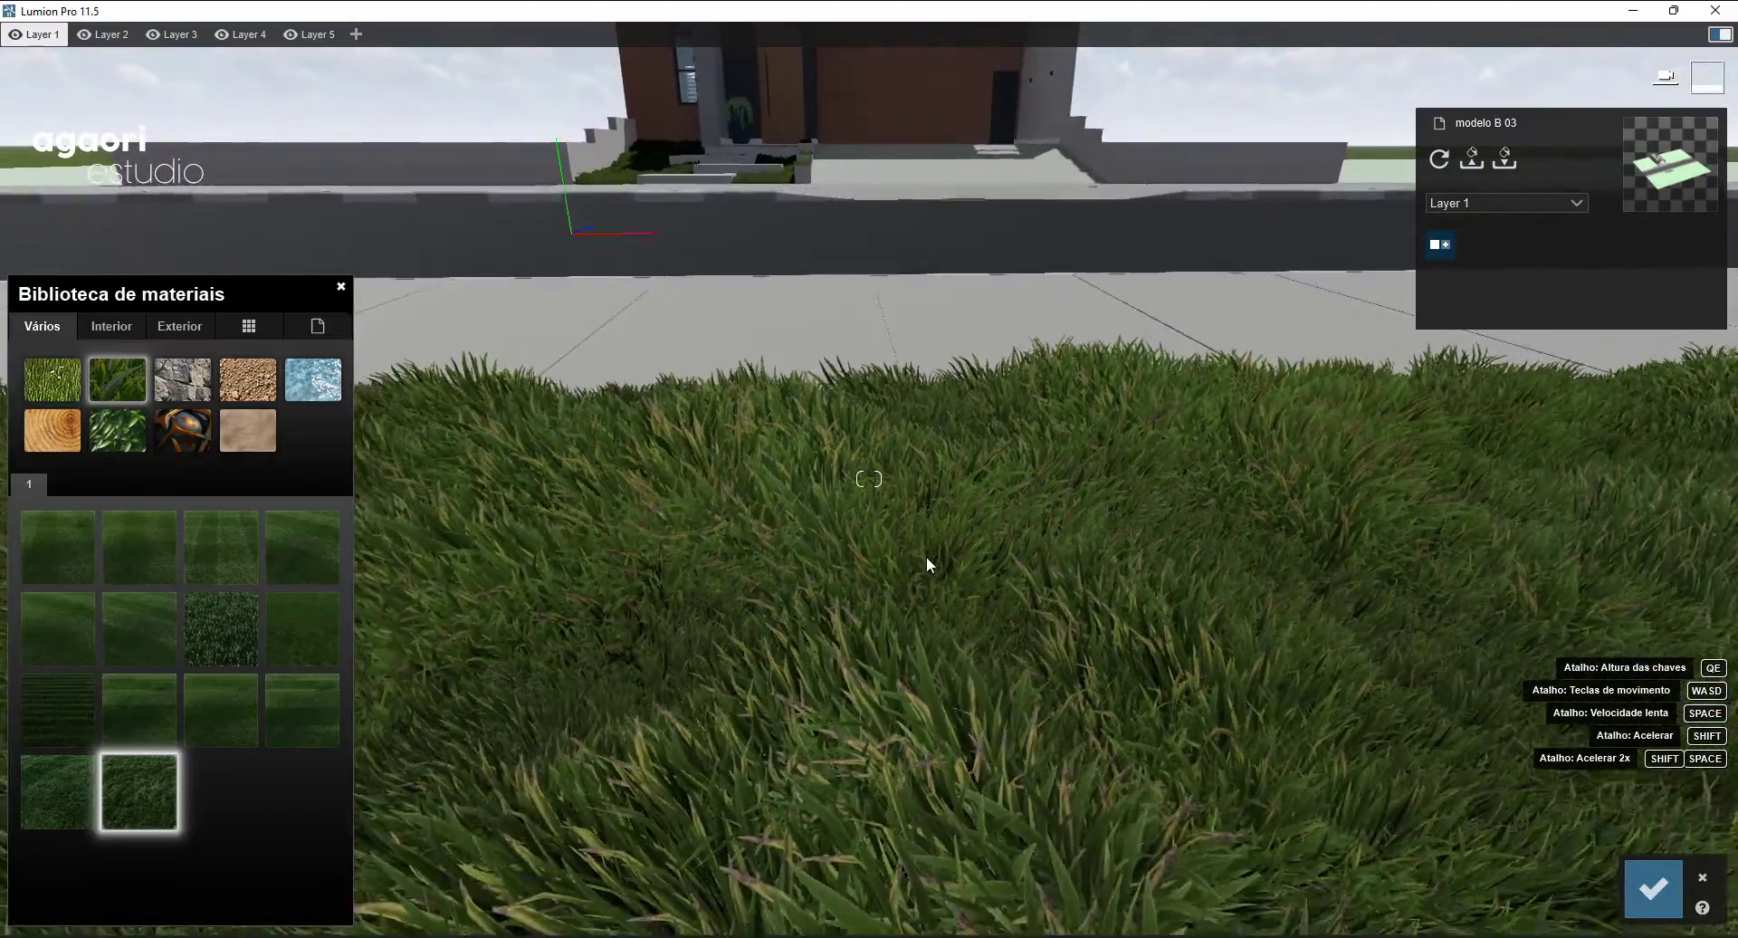
{"action": "scroll", "coordinate": [923, 559], "scroll_direction": "up", "scroll_amount": 5}
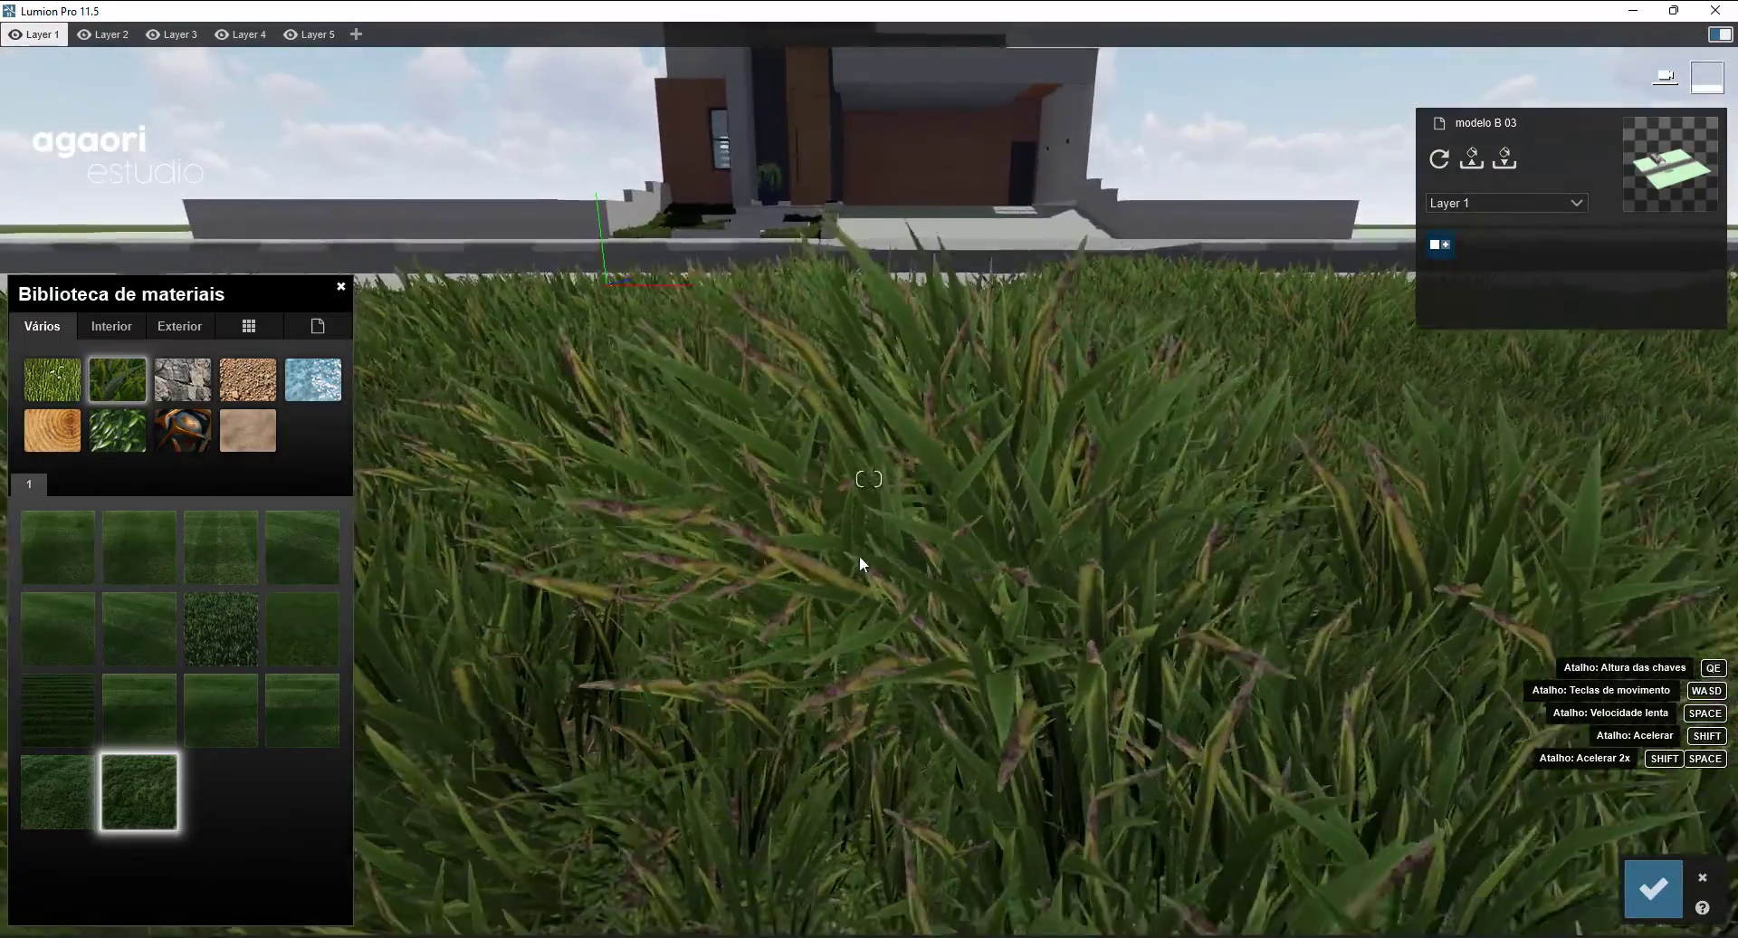
{"action": "scroll", "coordinate": [842, 587], "scroll_direction": "down", "scroll_amount": 5}
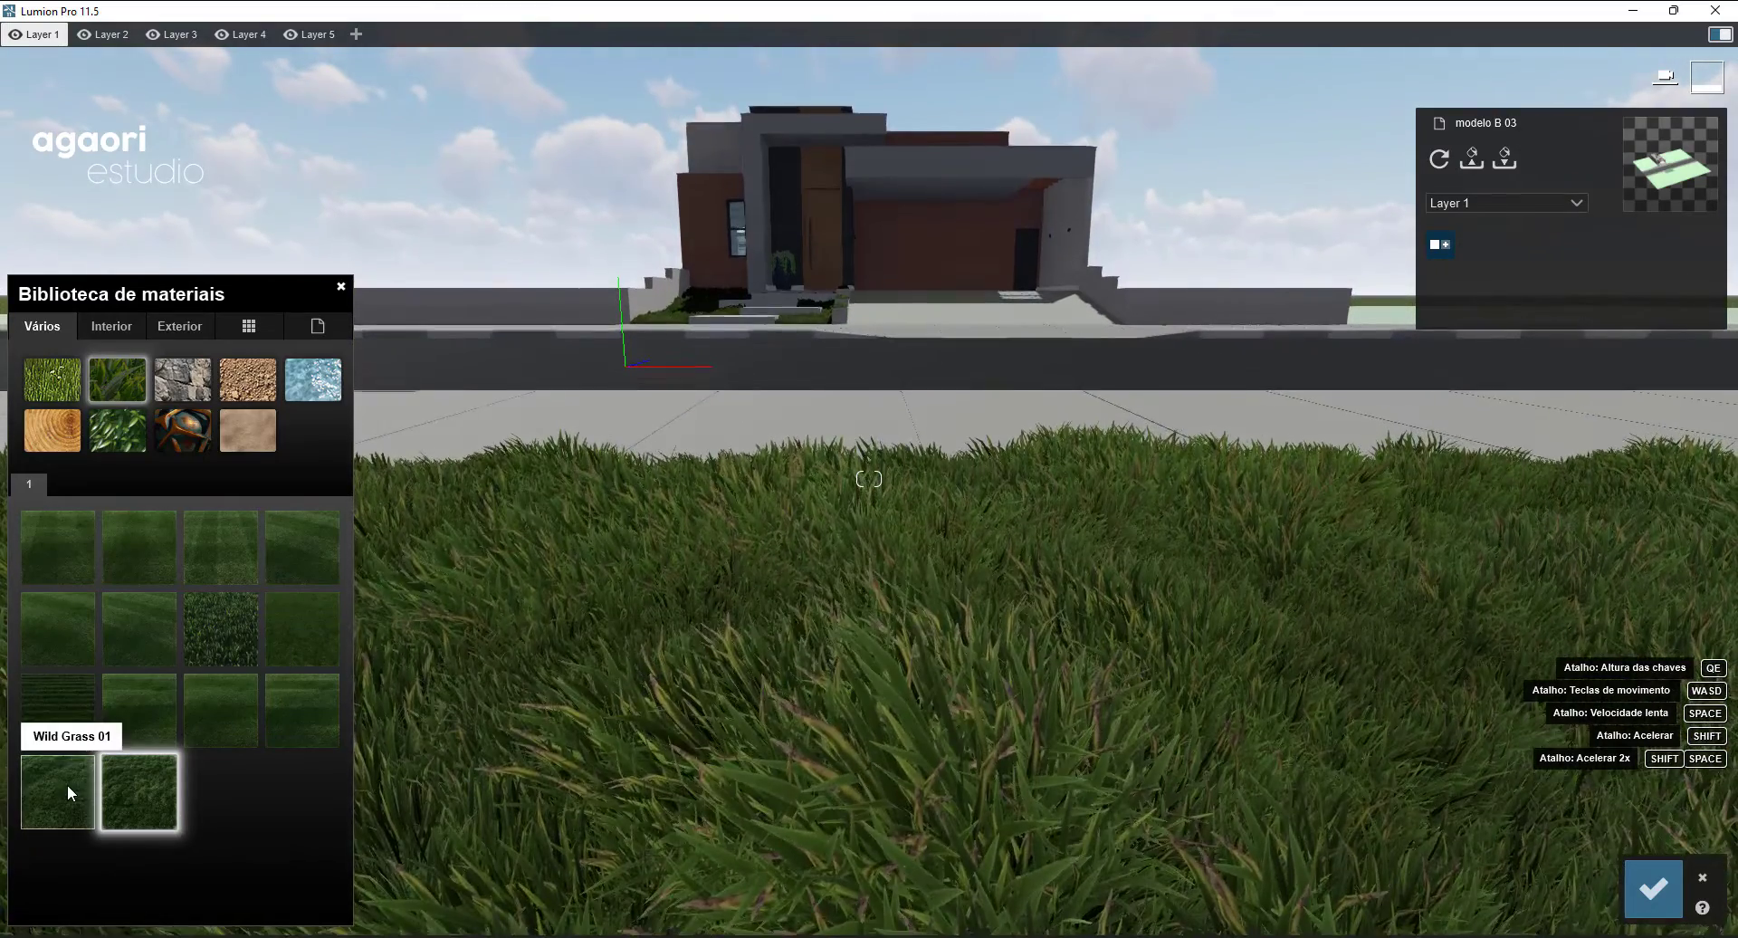
- Try the Wild Grass 01, Checkerboard Grass 02 and Checkerboard Grass 03 variants on the Grama surface
{"action": "left_click", "coordinate": [67, 784]}
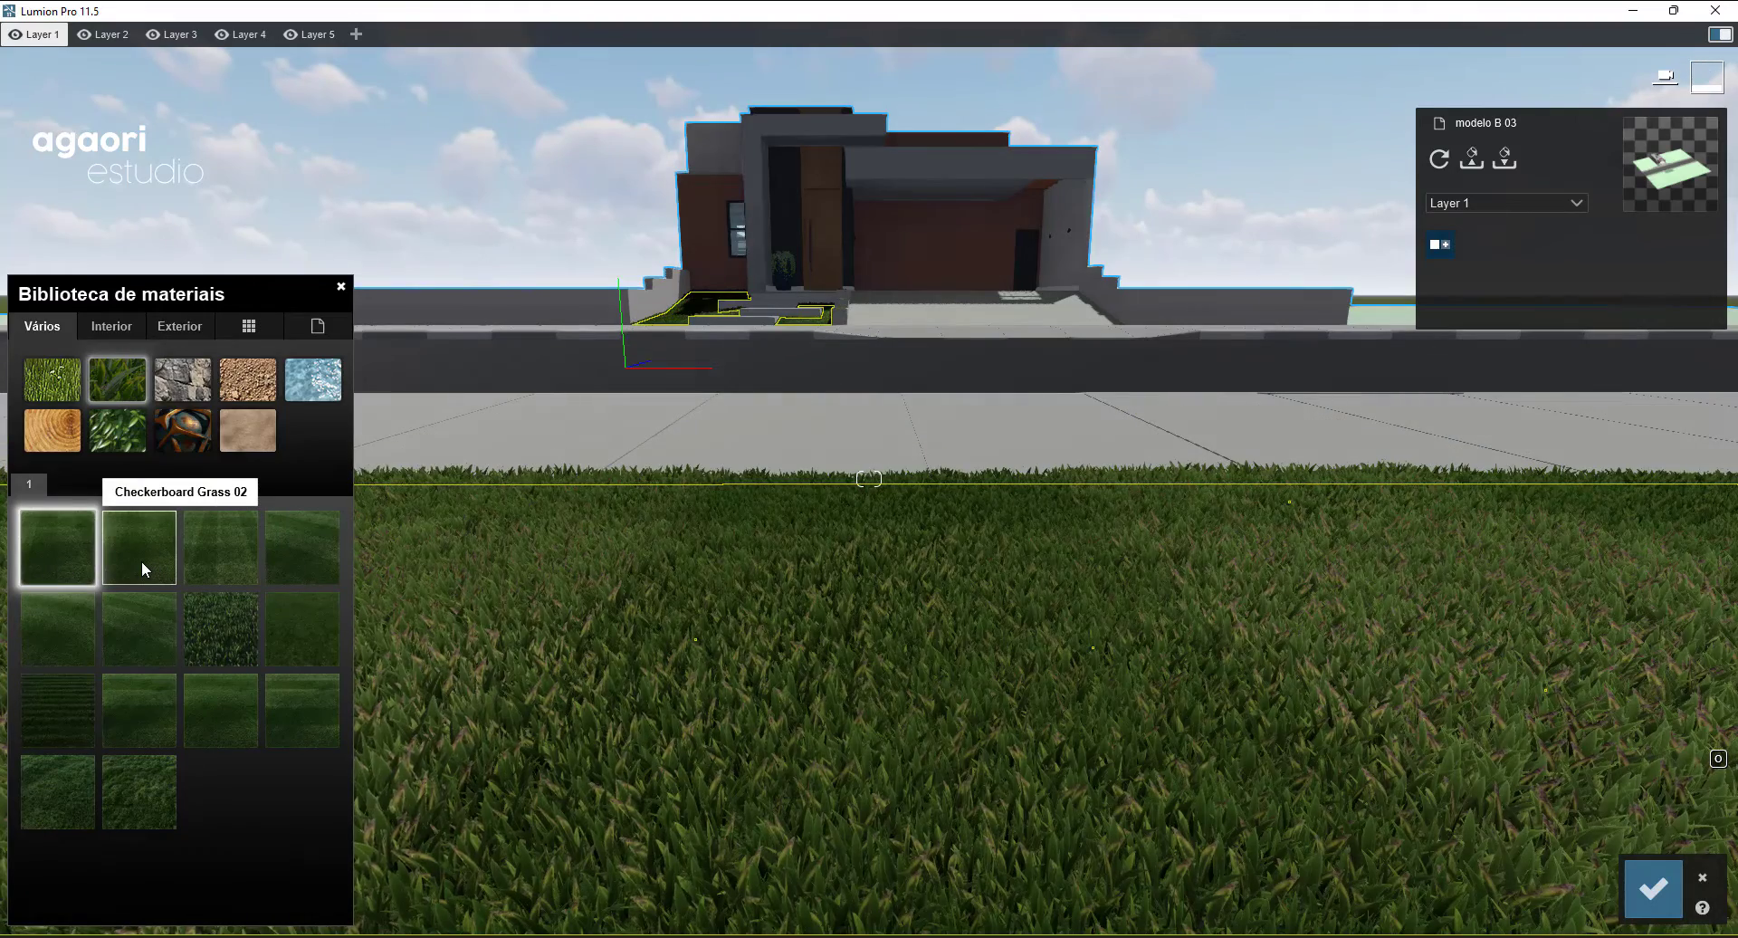
{"action": "key", "text": "w"}
{"action": "left_click", "coordinate": [141, 563]}
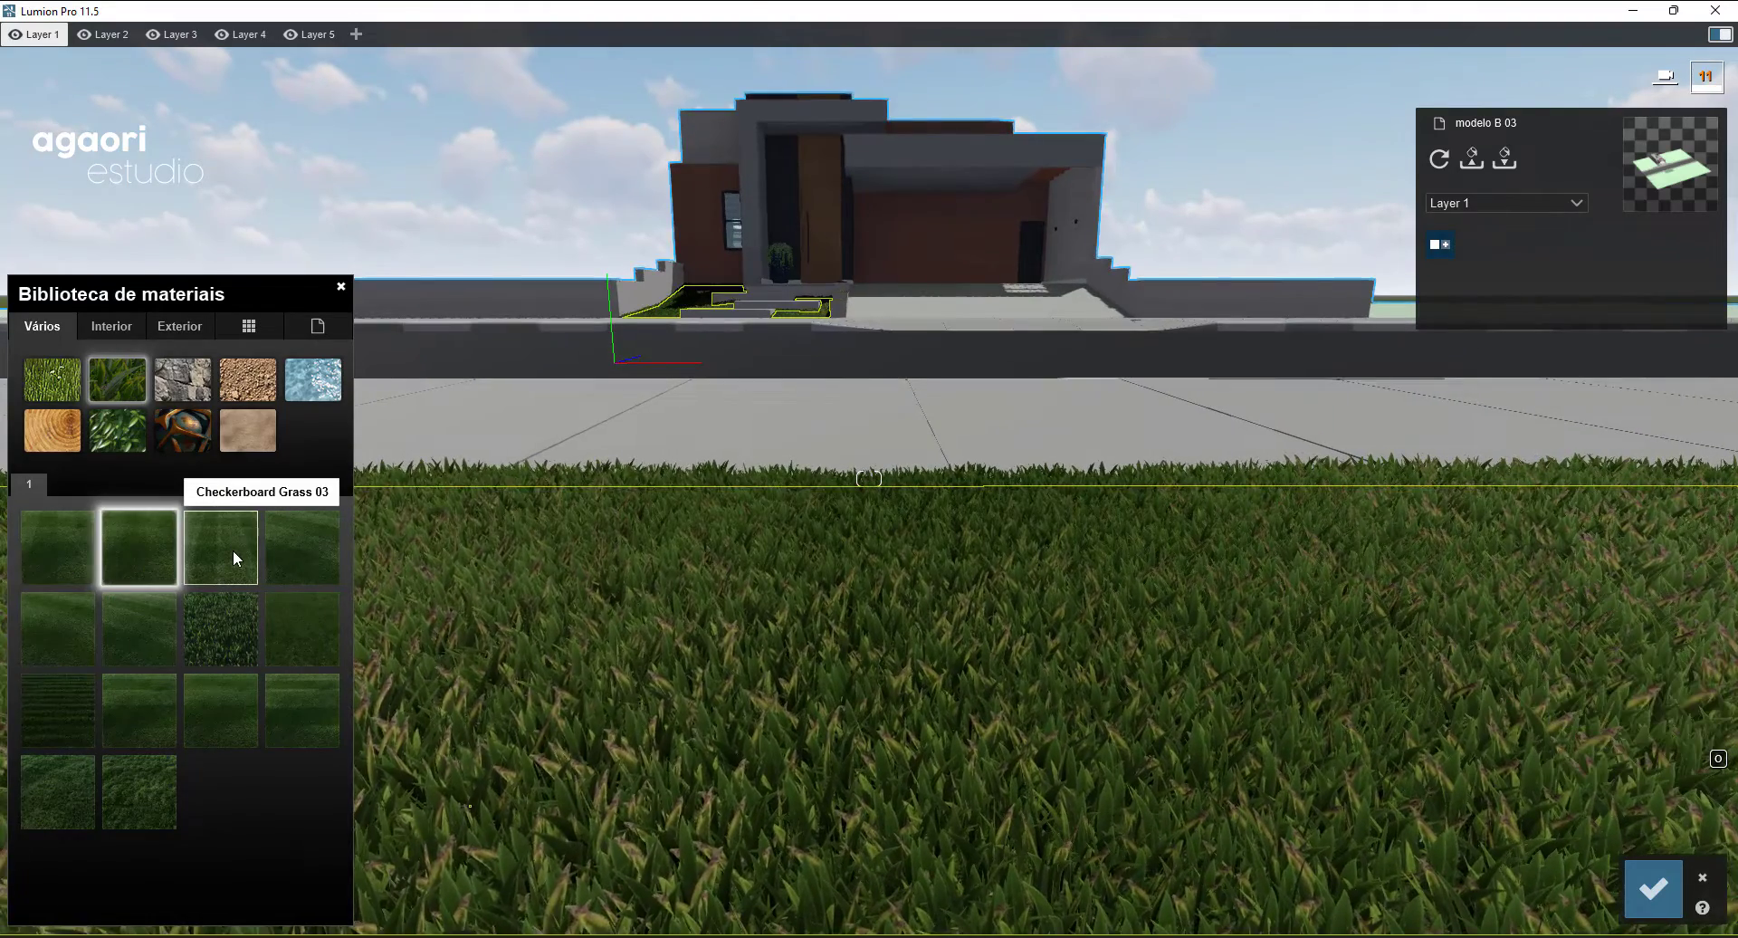
{"action": "left_click", "coordinate": [231, 550]}
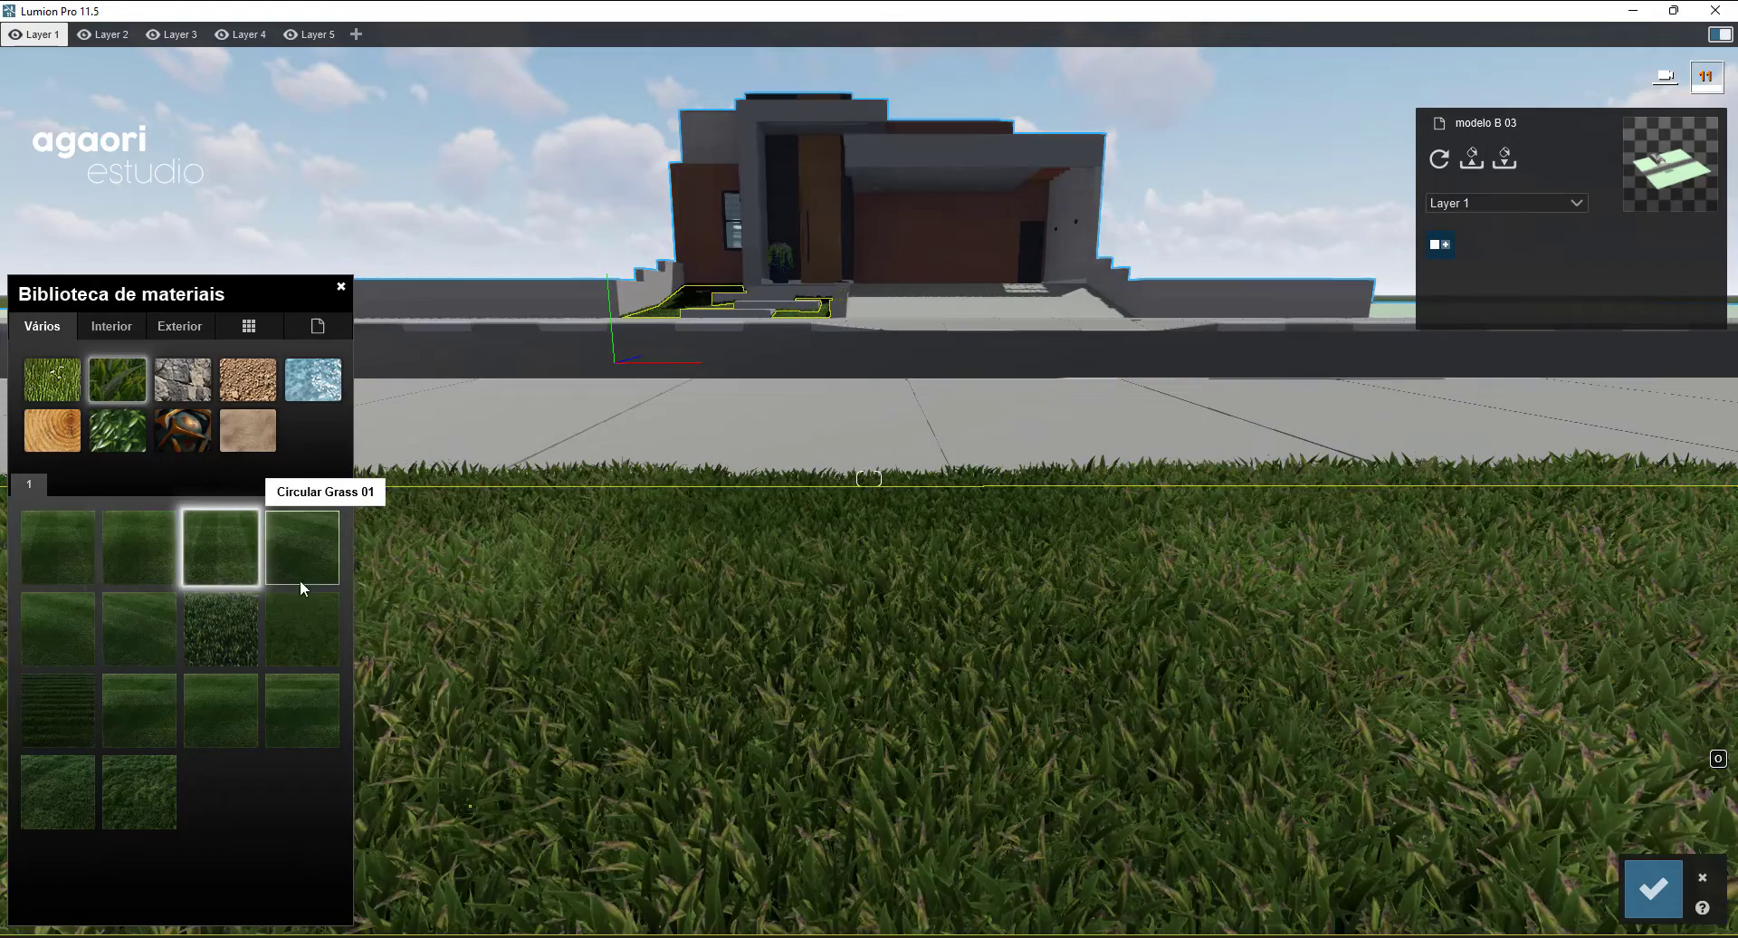
- Switch the Grama surface back to Clean Cut Grass 02 and check the blades up close
{"action": "left_click", "coordinate": [331, 626]}
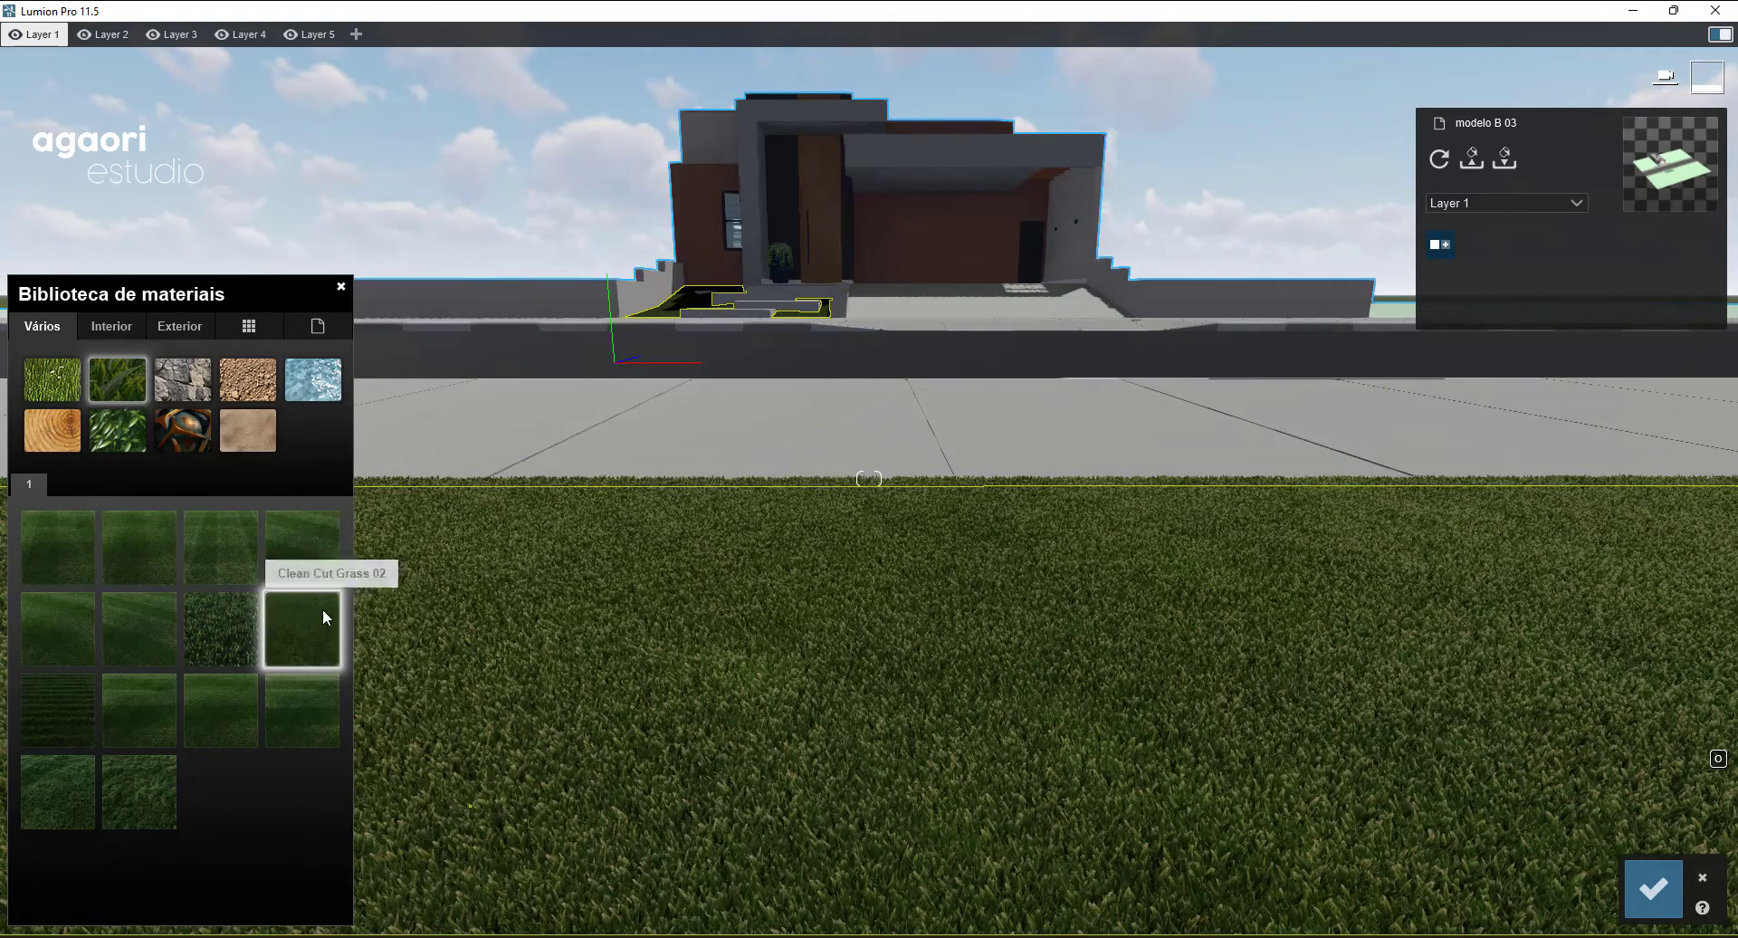
{"action": "scroll", "coordinate": [763, 595], "scroll_direction": "up", "scroll_amount": 6}
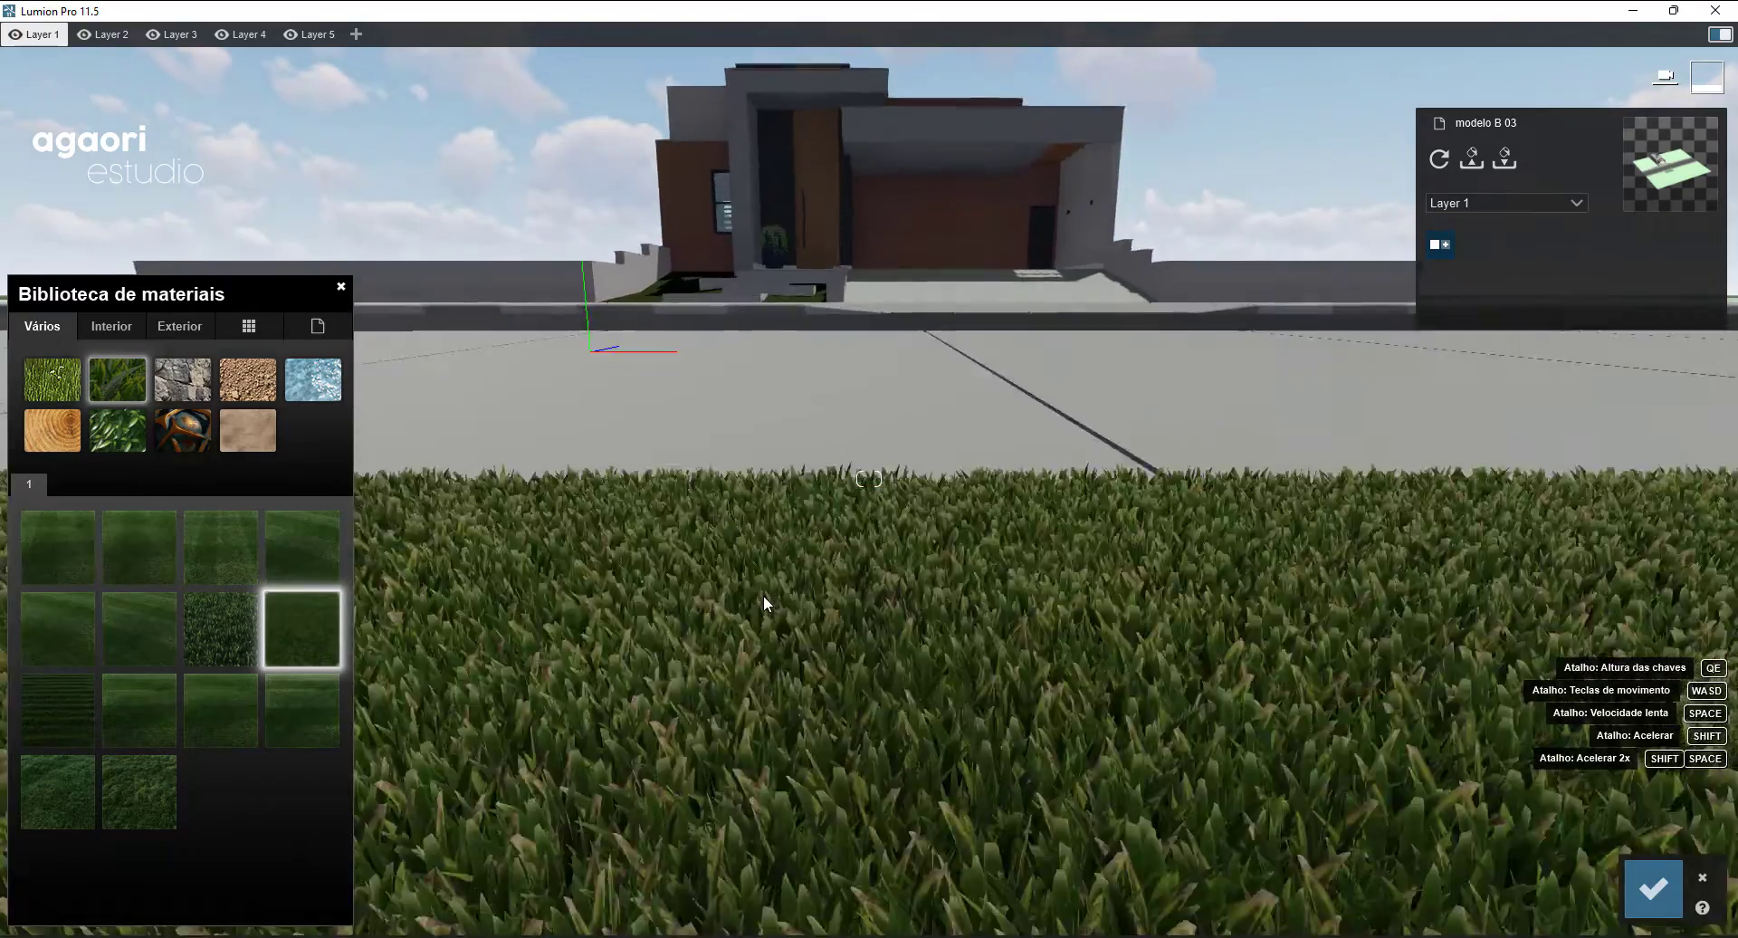
{"action": "scroll", "coordinate": [746, 581], "scroll_direction": "down", "scroll_amount": 5}
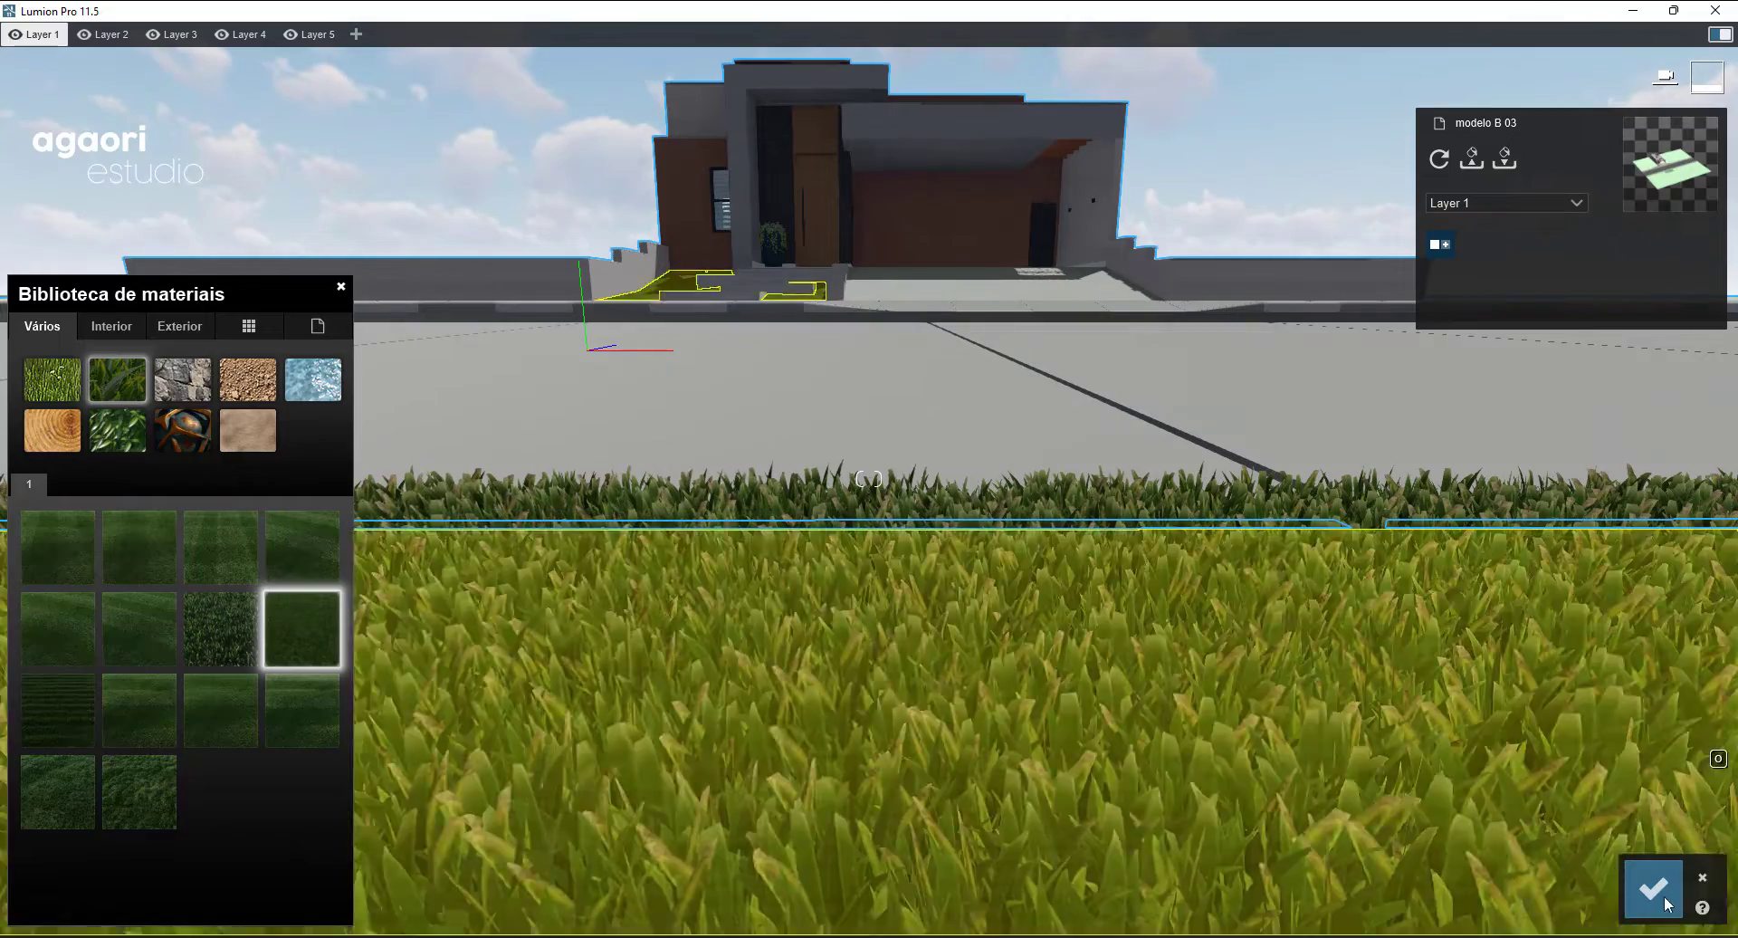
{"action": "scroll", "coordinate": [826, 624], "scroll_direction": "down", "scroll_amount": 3}
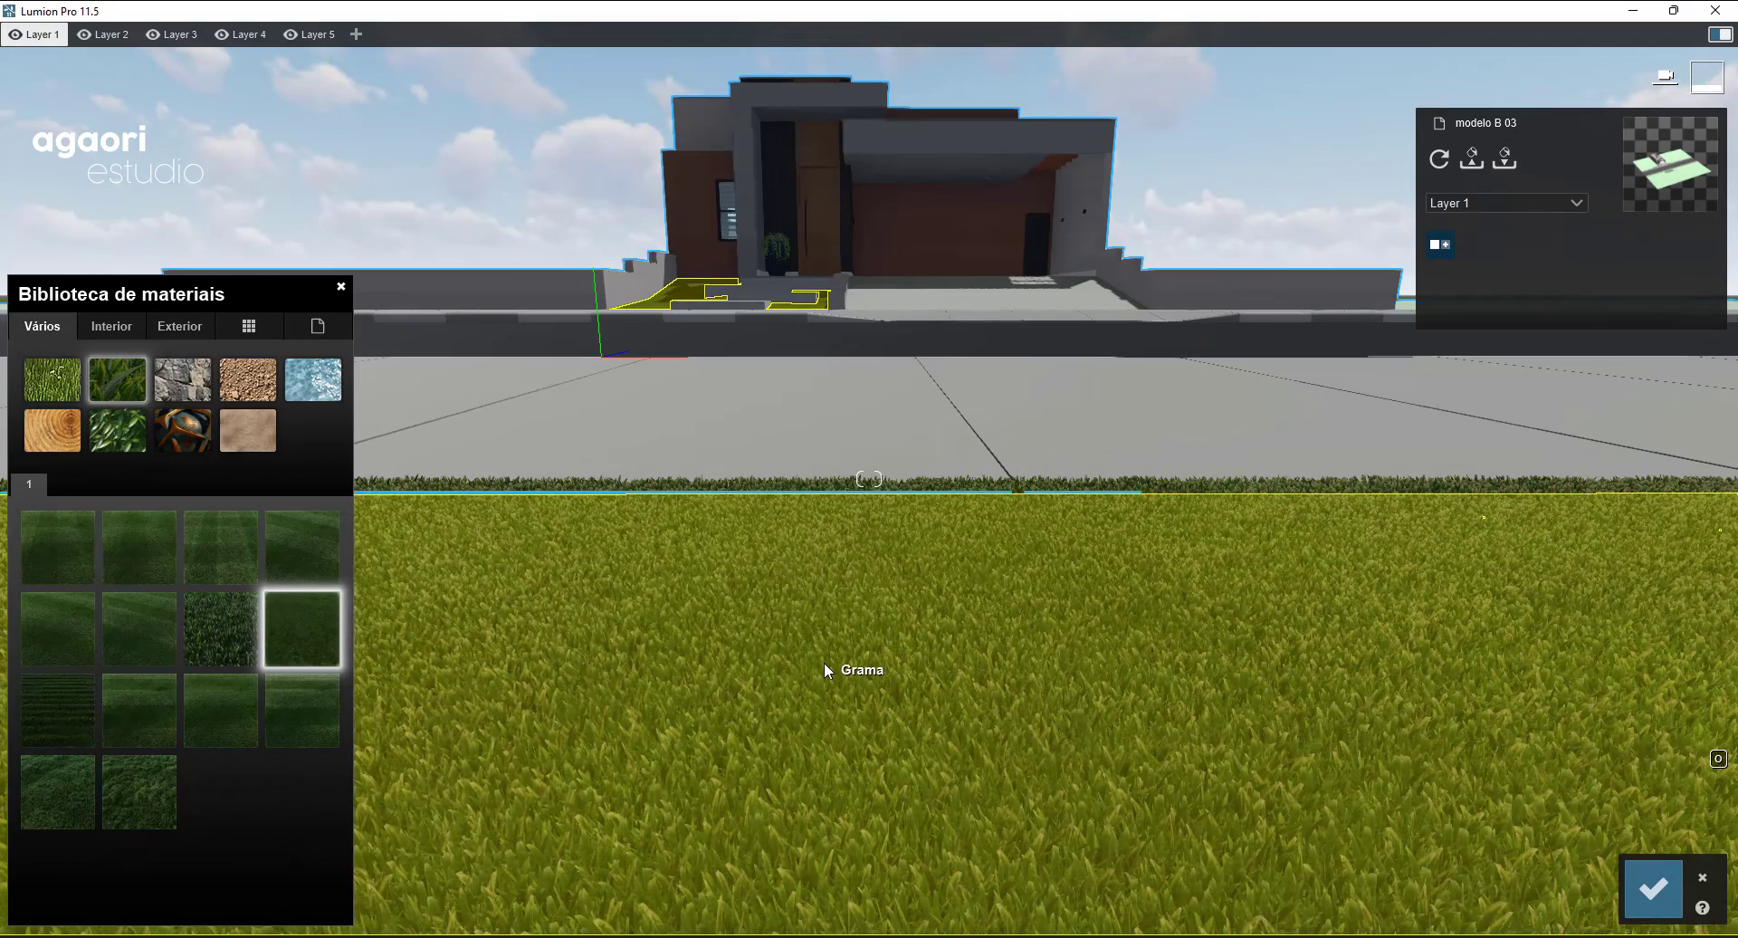
- Change the Colorização color of the Clean Cut Grass 02 material to a lighter muted green
{"action": "left_click", "coordinate": [778, 615]}
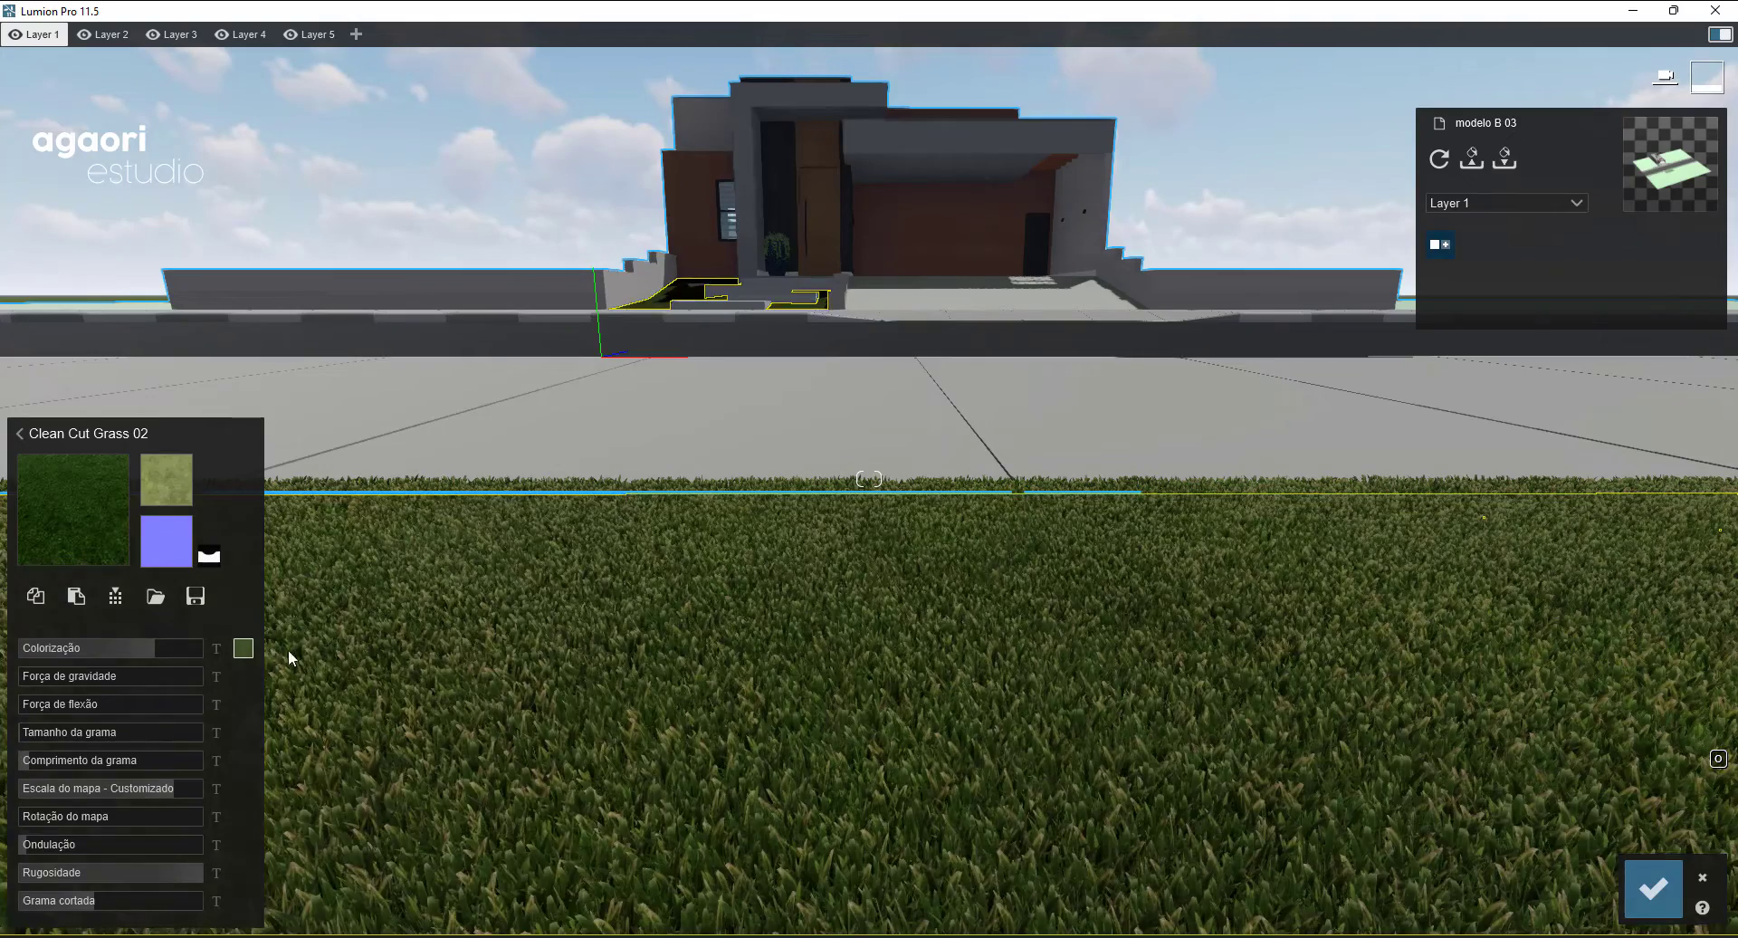
{"action": "left_click", "coordinate": [243, 648]}
{"action": "left_click_drag", "start_coordinate": [357, 737], "coordinate": [345, 703]}
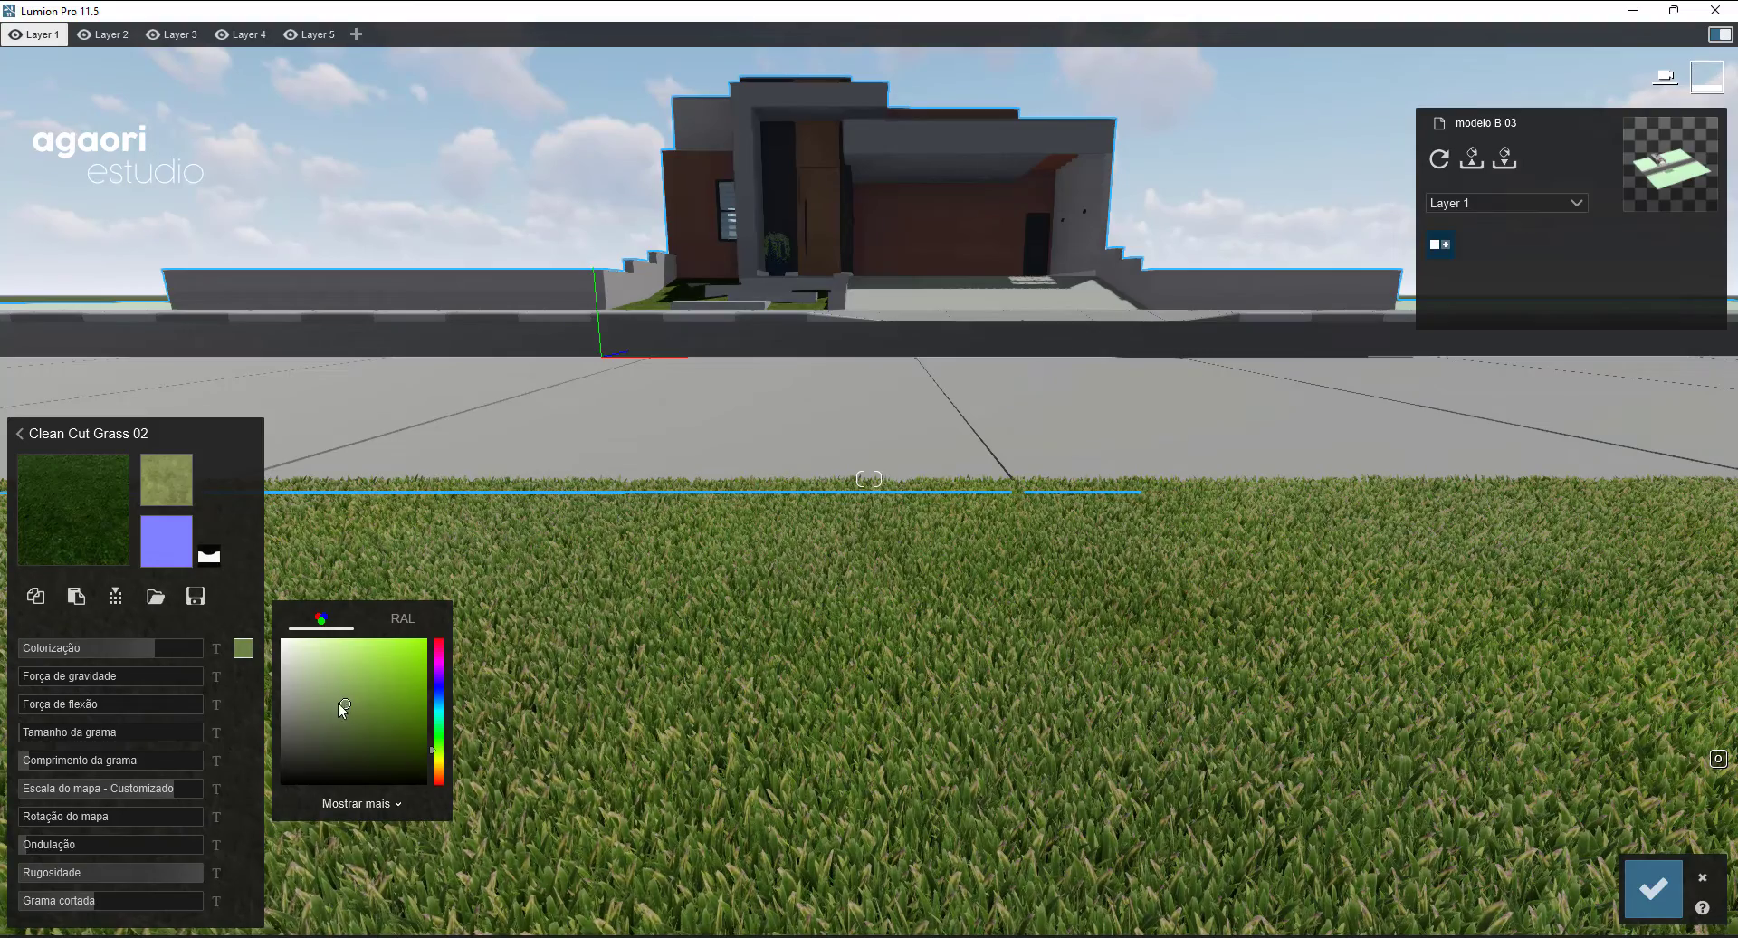
{"action": "key", "text": "w"}
{"action": "right_click_drag", "start_coordinate": [692, 757], "coordinate": [699, 715]}
{"action": "key", "text": "e"}
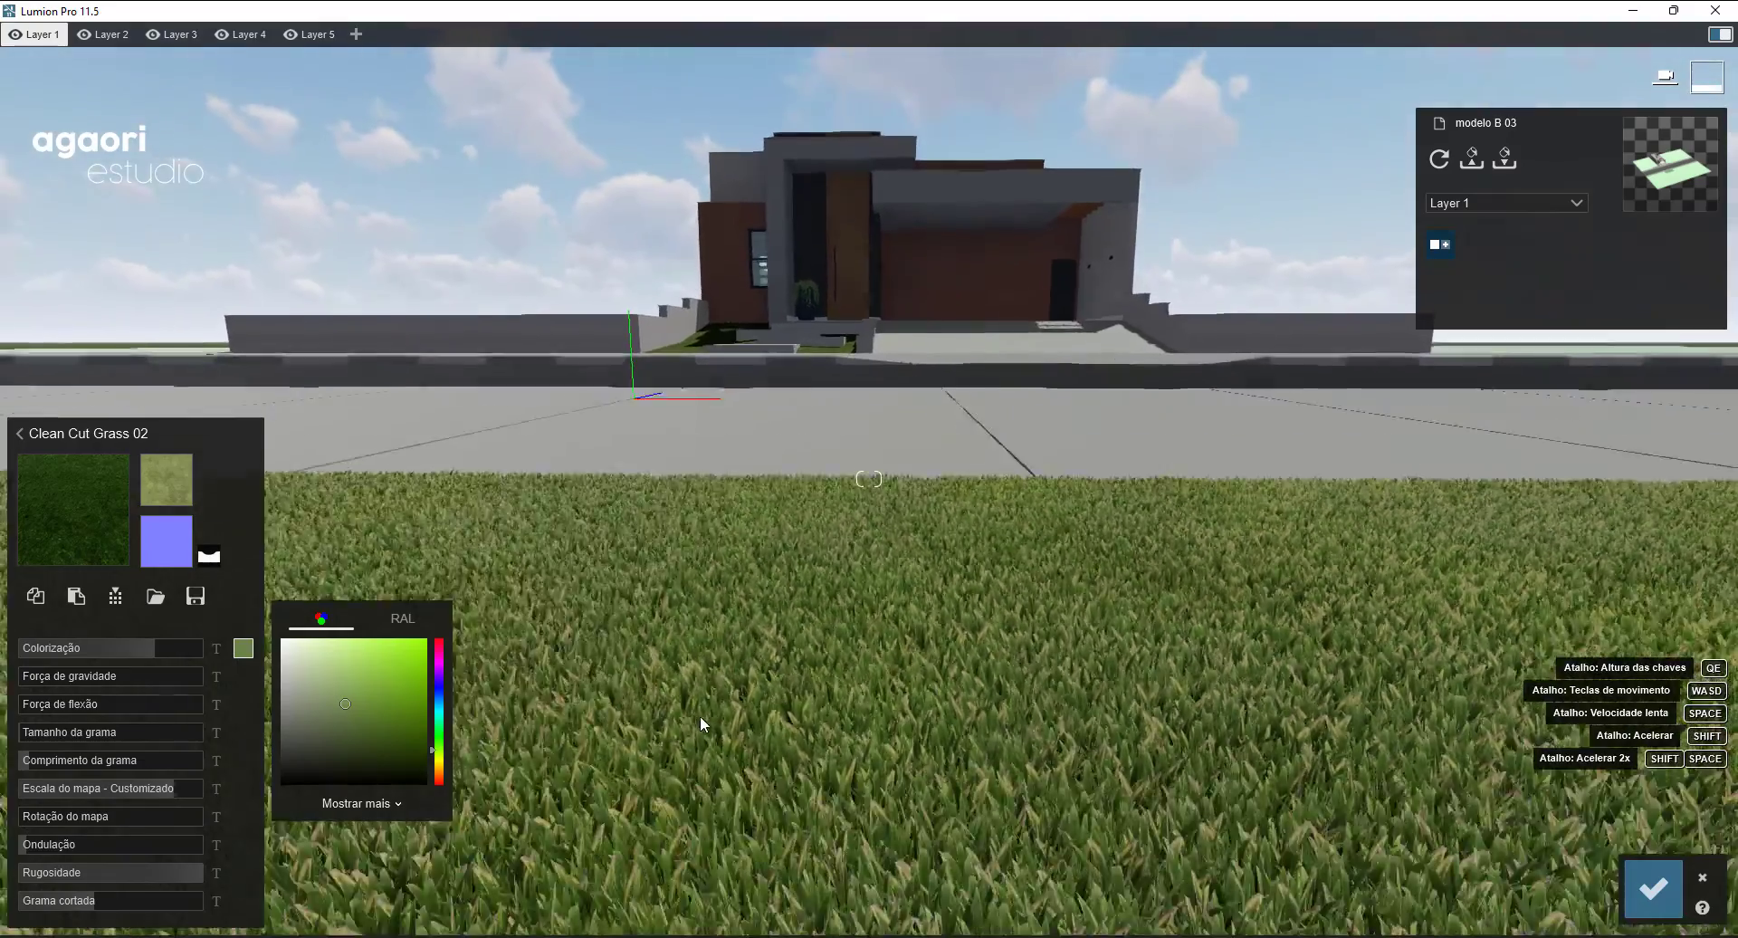
{"action": "key", "text": "q"}
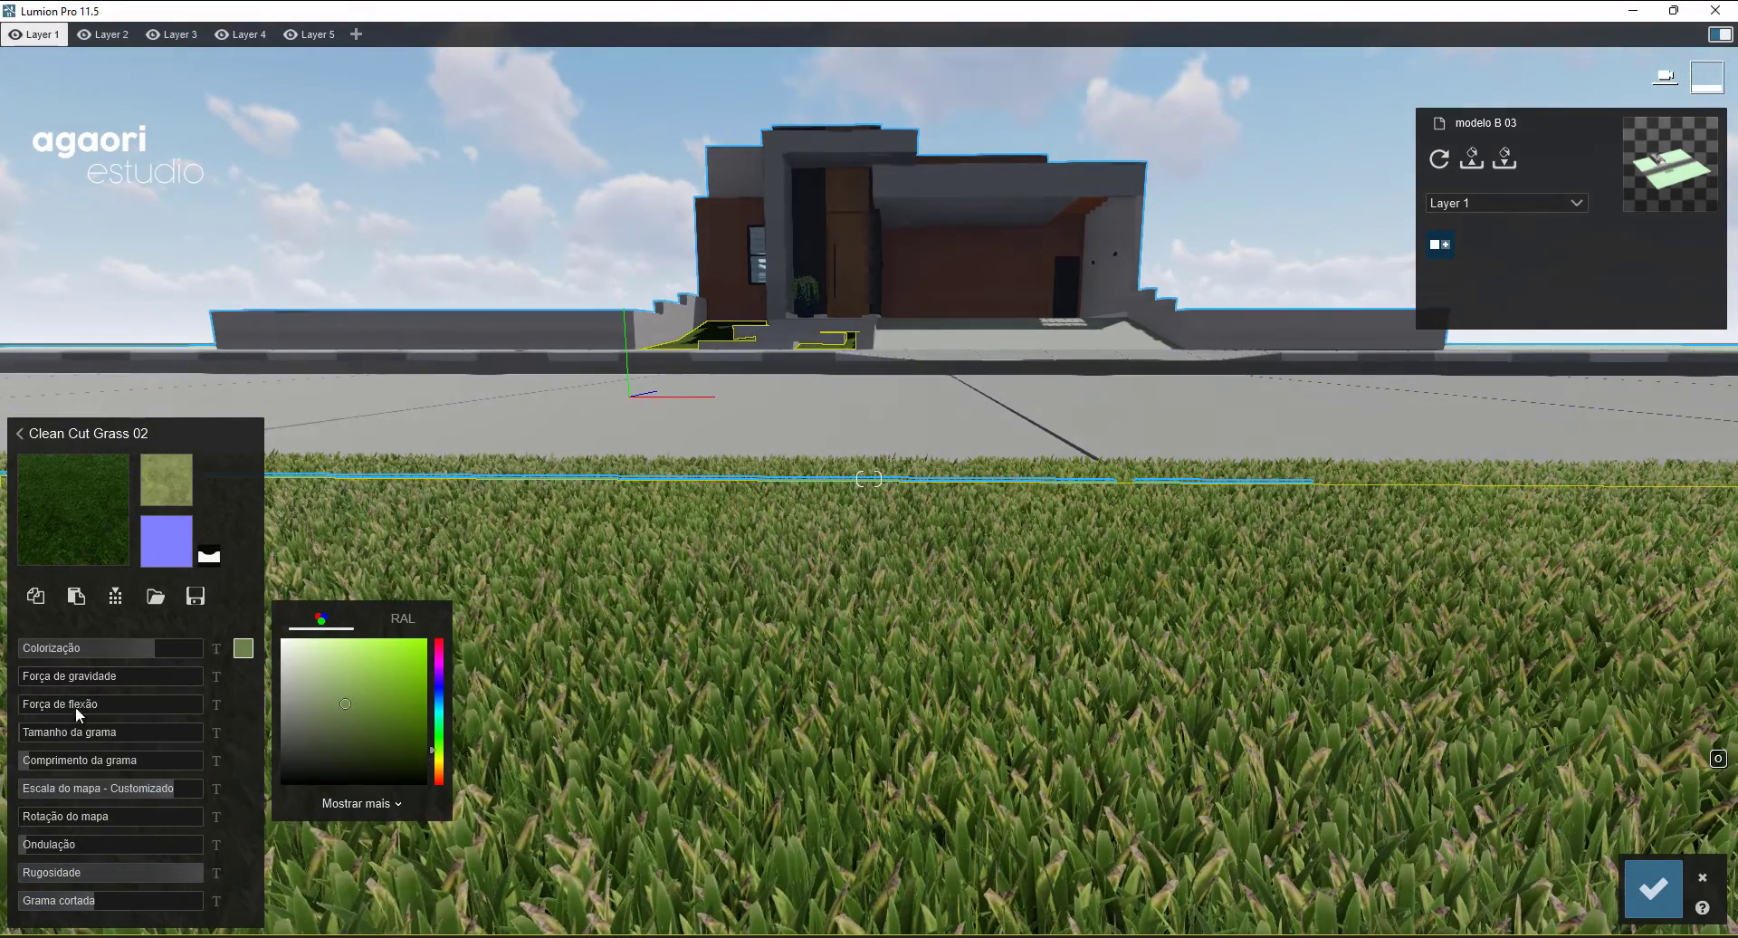
- Set the grass length (Comprimento da grama) of the Clean Cut Grass 02 material to about 0.1
{"action": "mouse_move", "coordinate": [97, 846]}
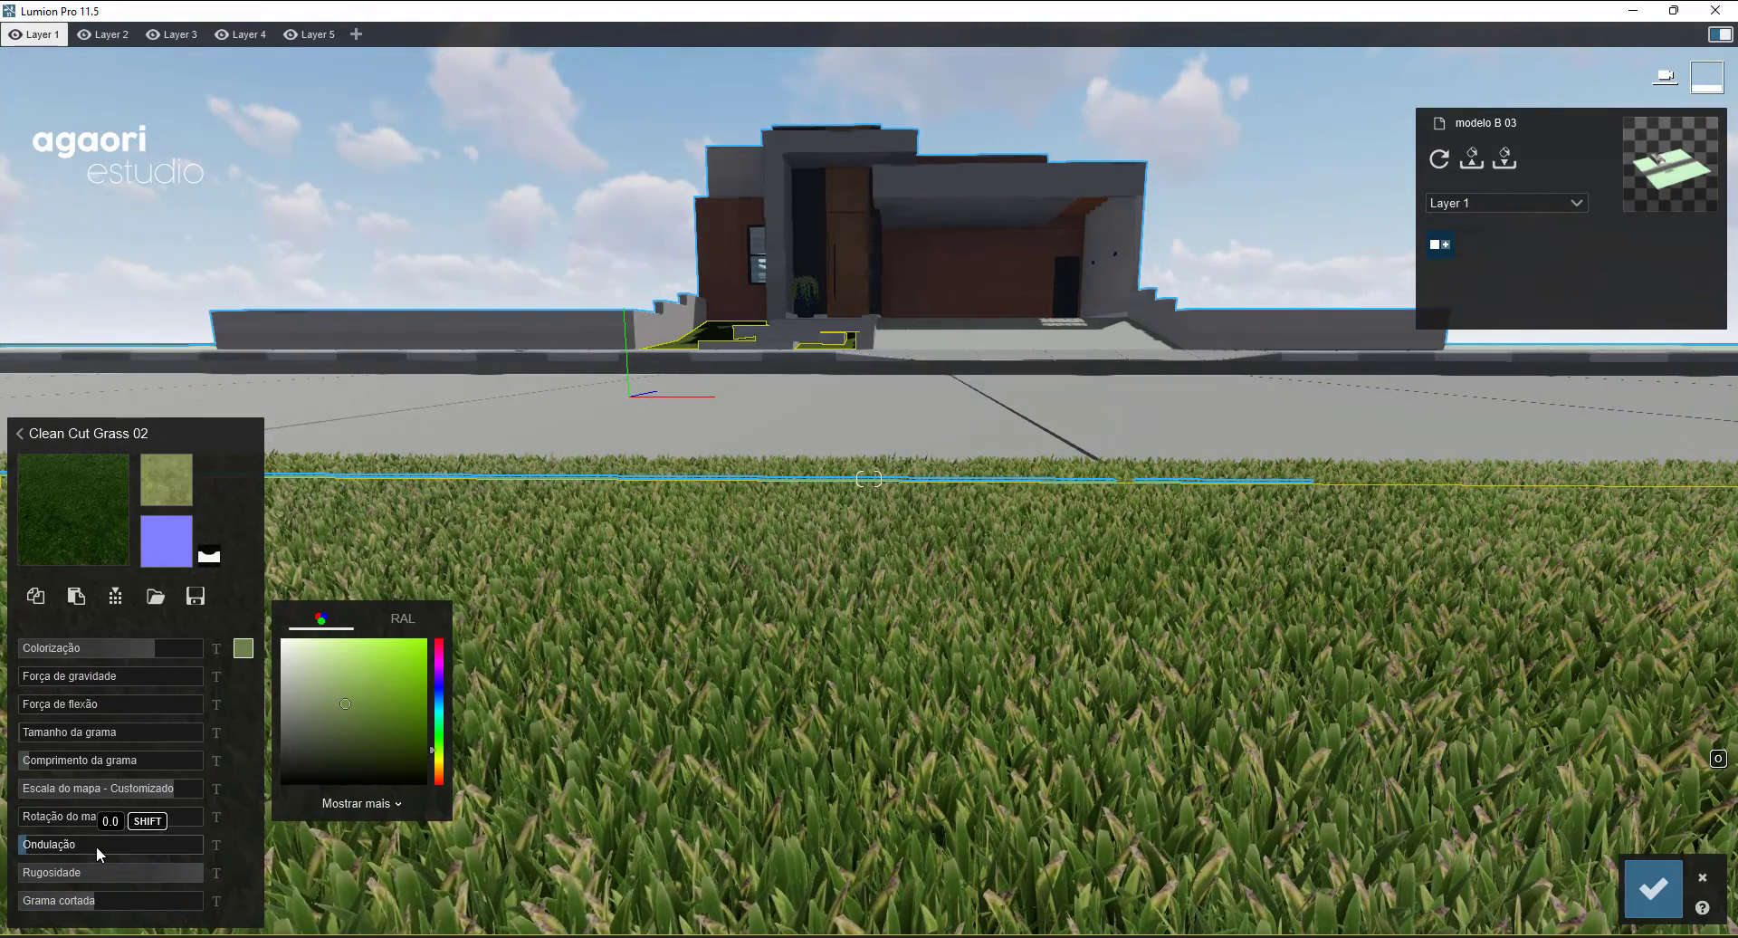
{"action": "mouse_move", "coordinate": [94, 683]}
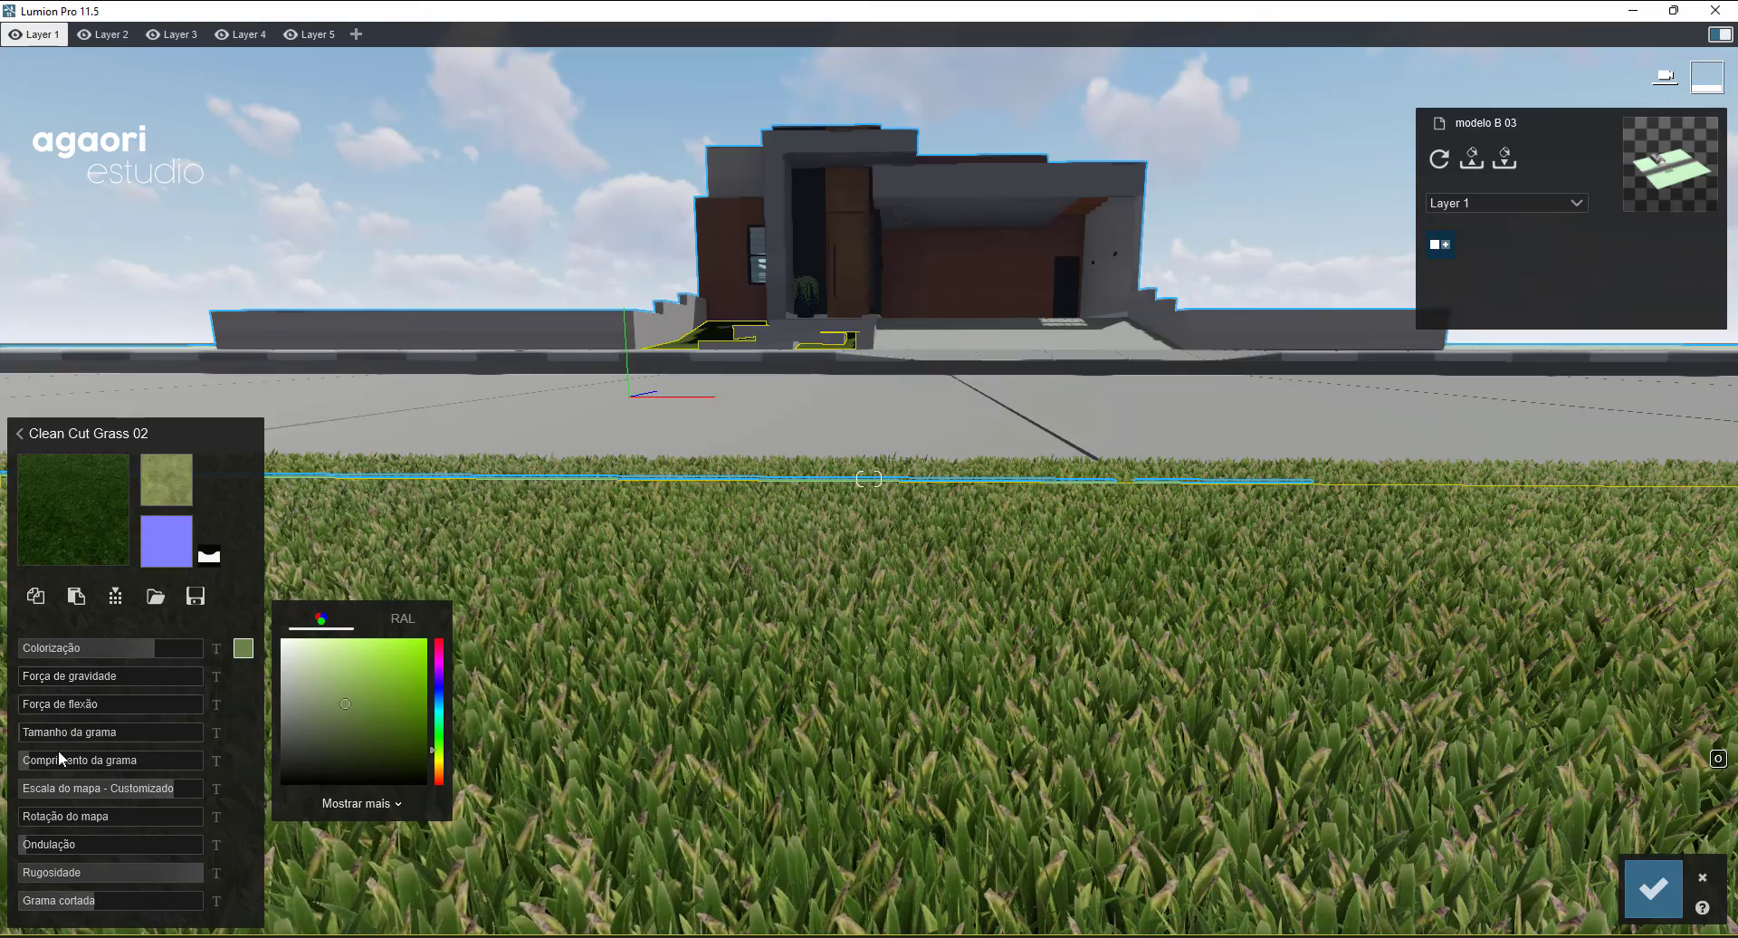
{"action": "mouse_move", "coordinate": [58, 751]}
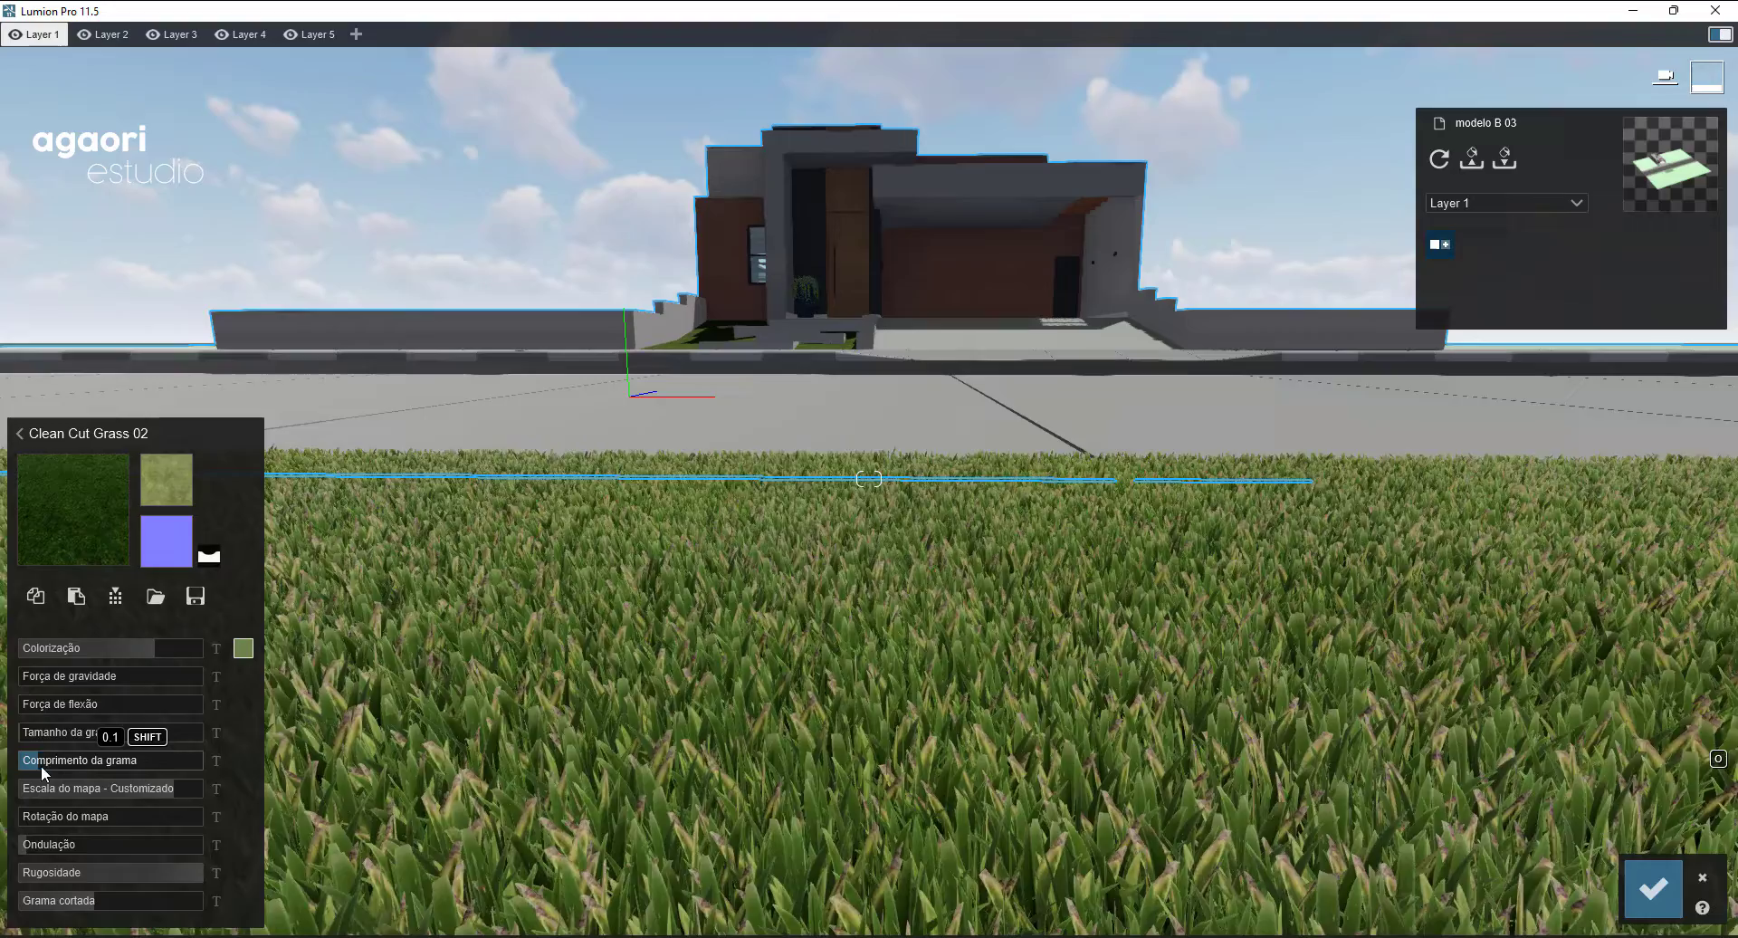
{"action": "mouse_move", "coordinate": [38, 765]}
{"action": "left_mouse_down"}
{"action": "mouse_move", "coordinate": [141, 737]}
{"action": "mouse_move", "coordinate": [263, 737]}
{"action": "mouse_move", "coordinate": [32, 761]}
{"action": "left_mouse_up"}
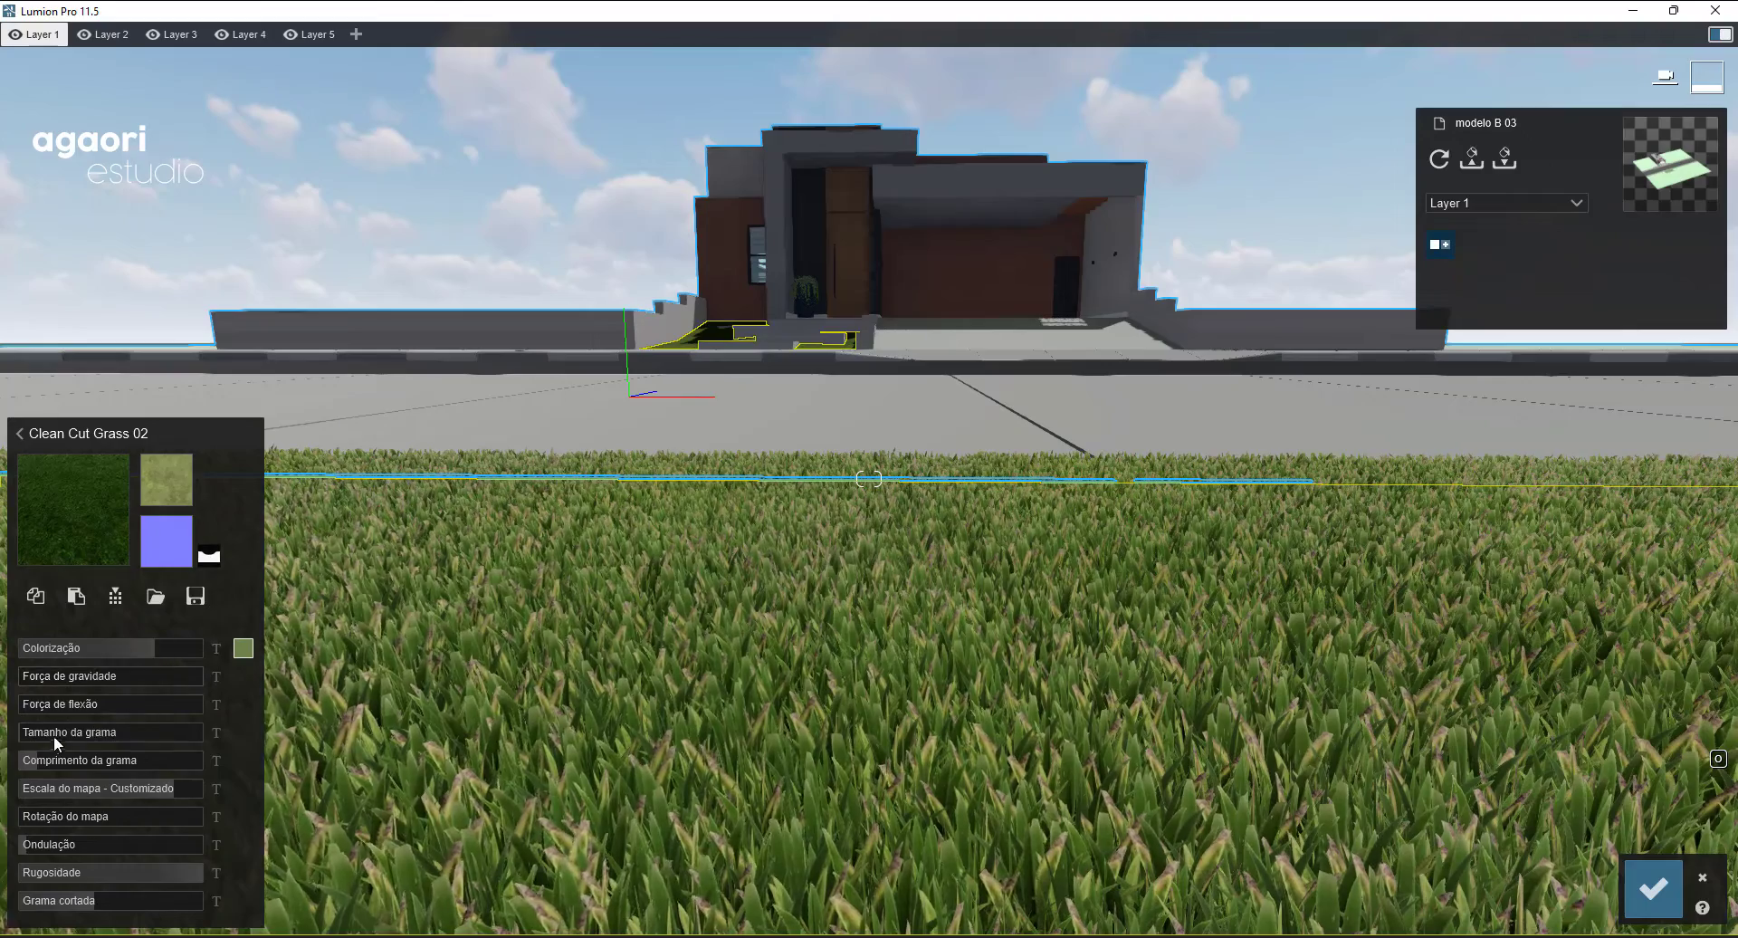
- Try a grass size (Tamanho da grama) of 0.3, return it to the minimum, and save the material changes
{"action": "left_click_drag", "start_coordinate": [52, 735], "coordinate": [67, 731]}
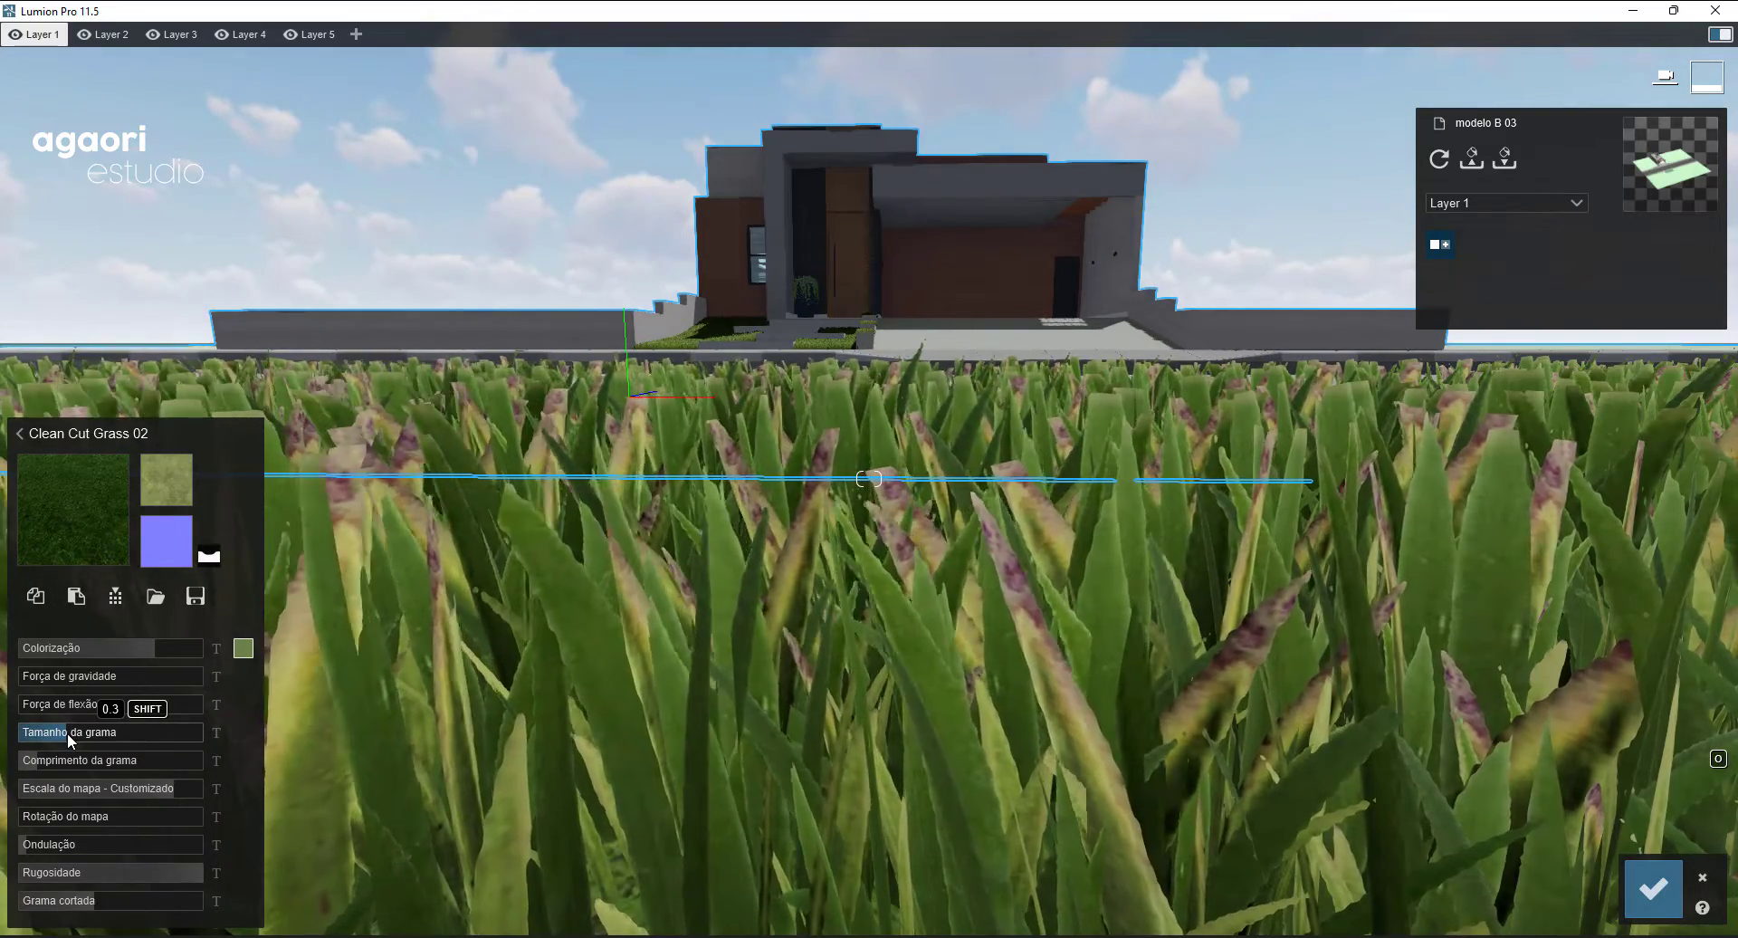
{"action": "left_click_drag", "start_coordinate": [67, 731], "coordinate": [20, 735]}
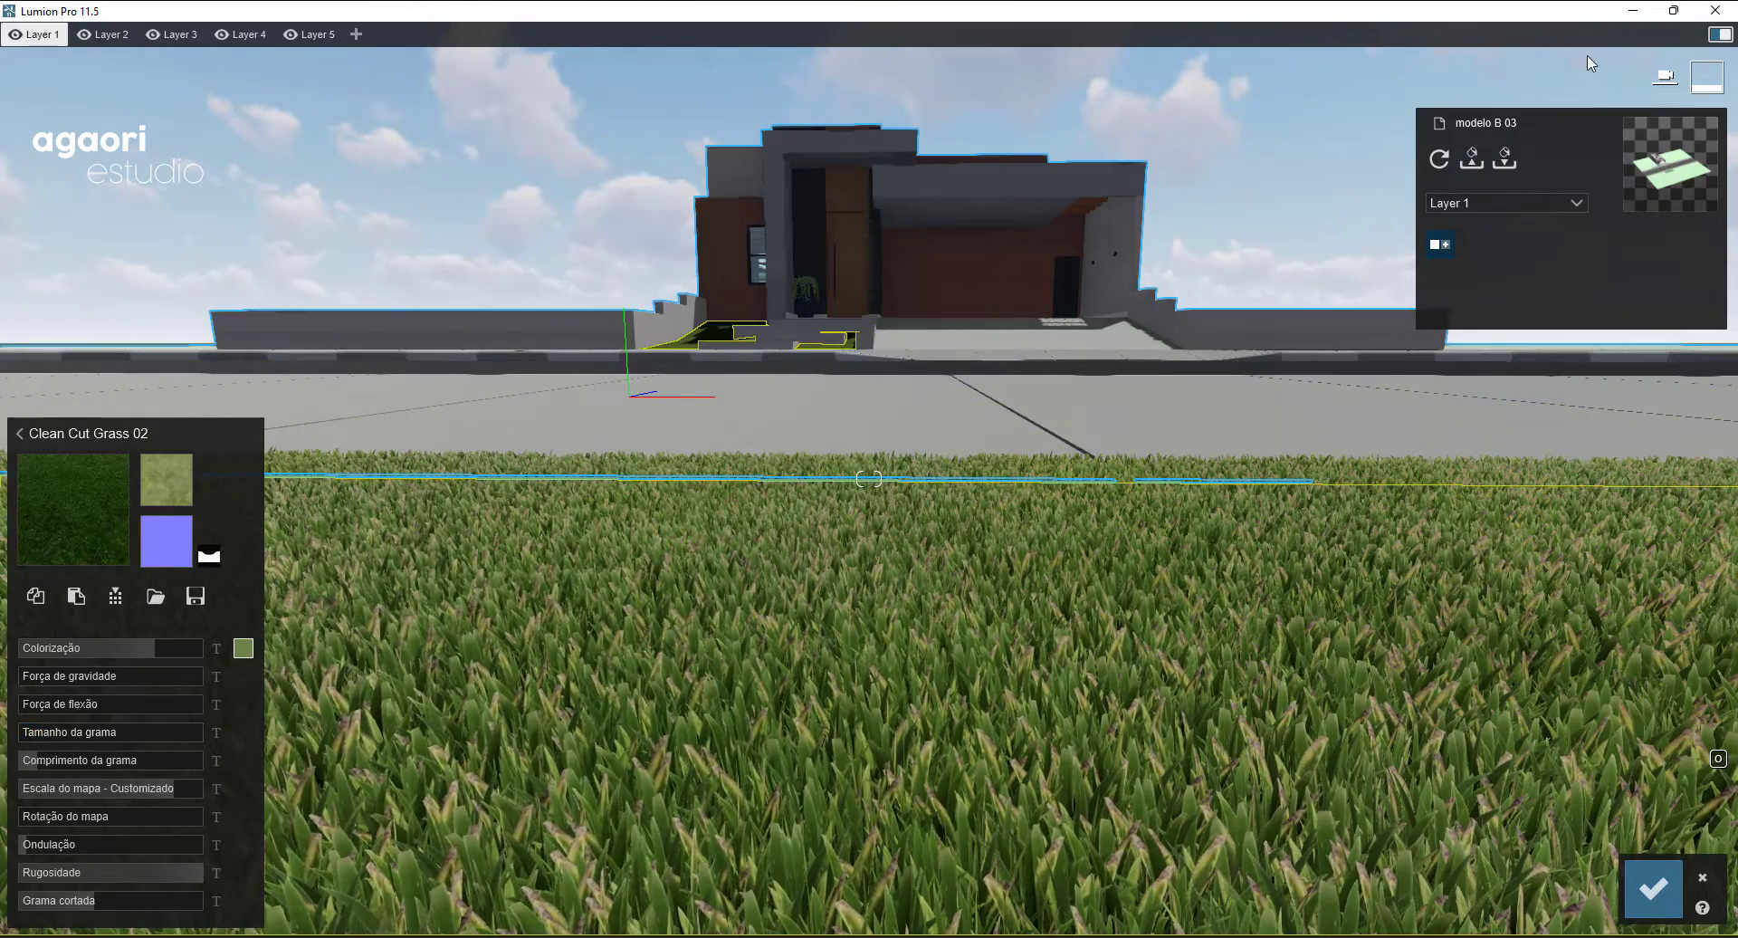
{"action": "scroll", "coordinate": [467, 670], "scroll_direction": "up", "scroll_amount": 3}
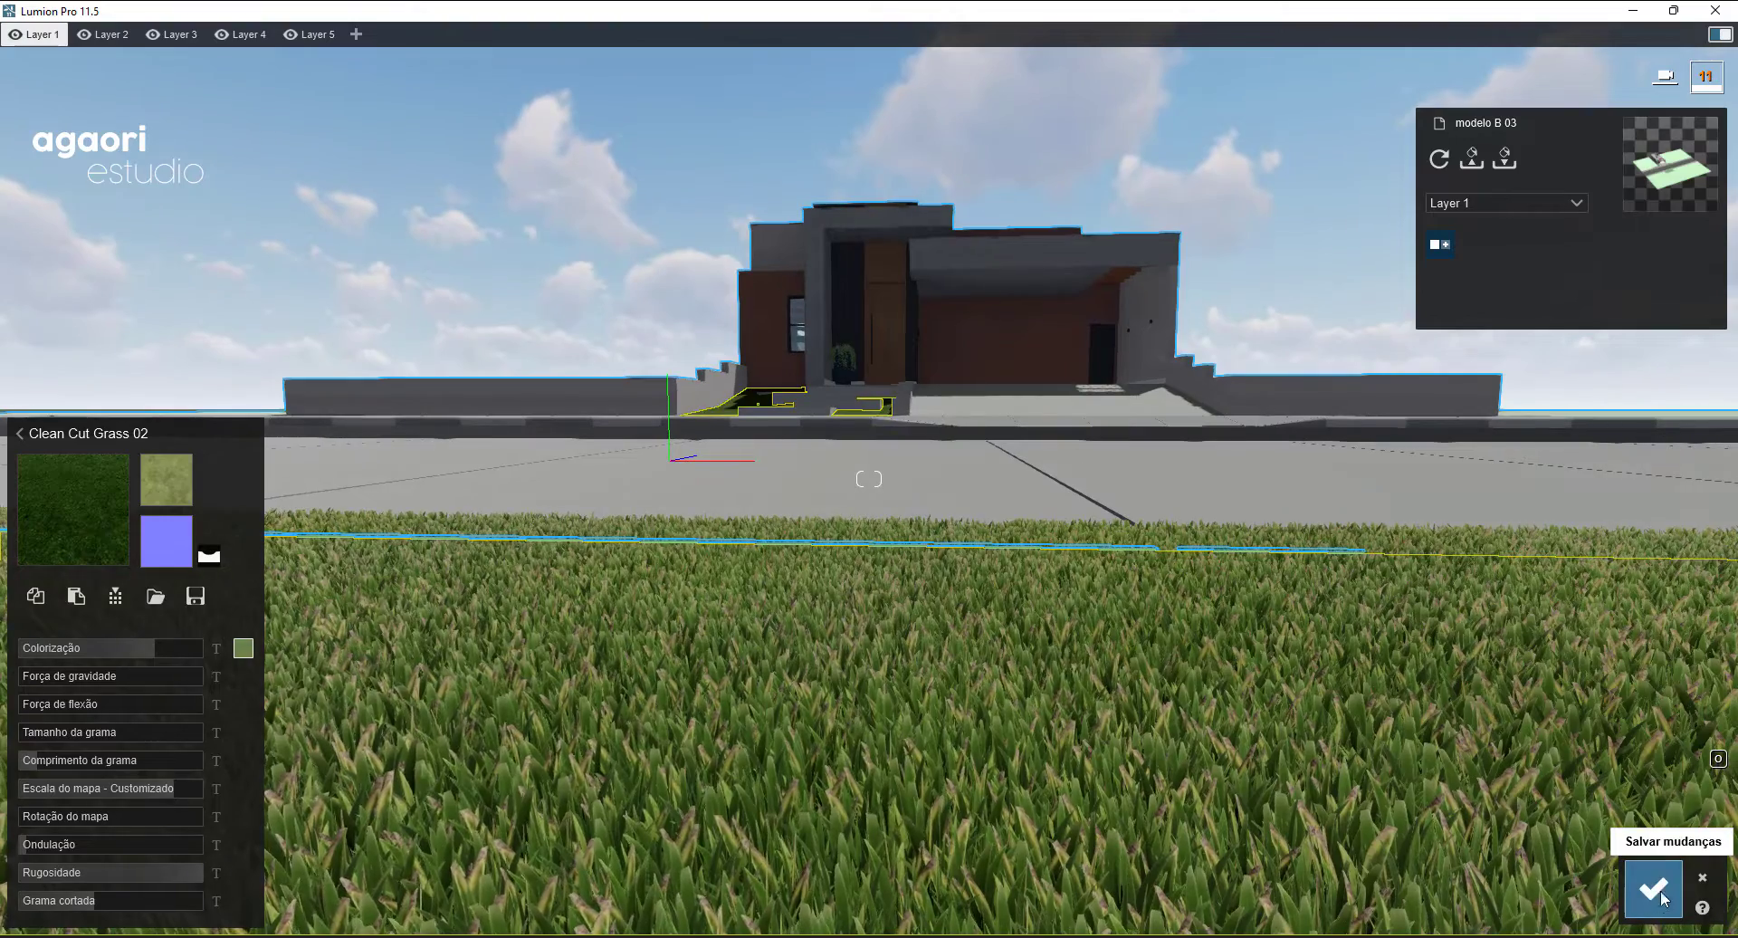
{"action": "left_click", "coordinate": [1653, 889]}
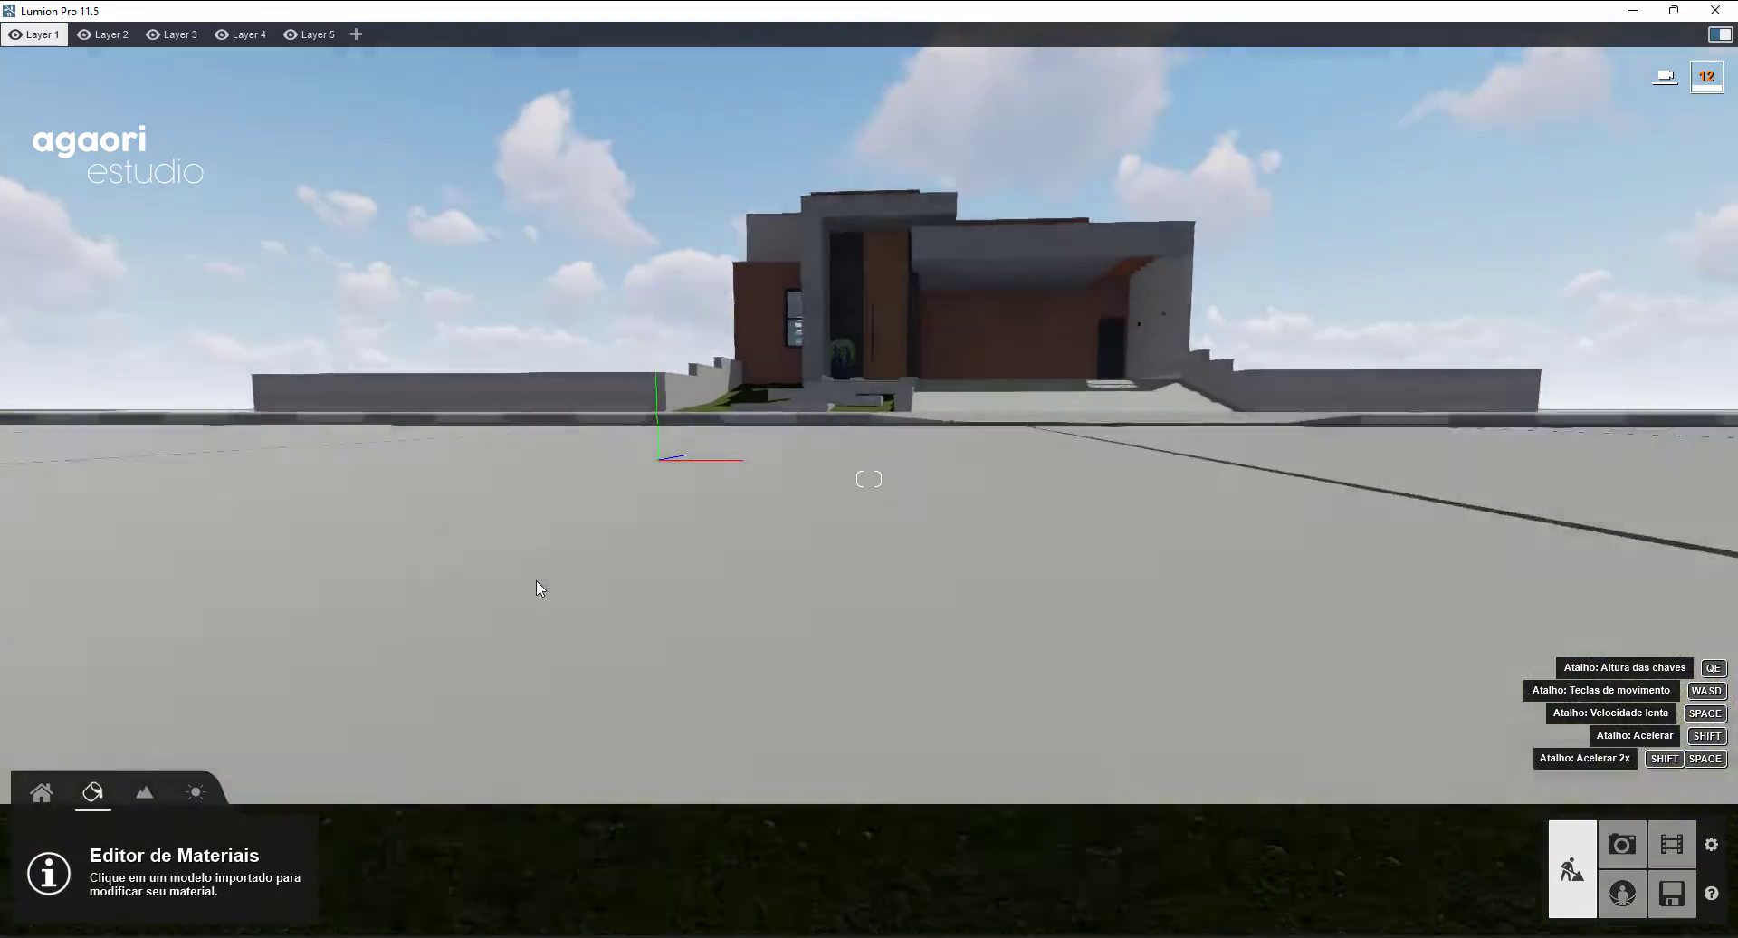
- Select the driveway's Pavimento surface in front of the garage and list the exterior Stone materials for it
{"action": "scroll", "coordinate": [867, 494], "scroll_direction": "up", "scroll_amount": 10}
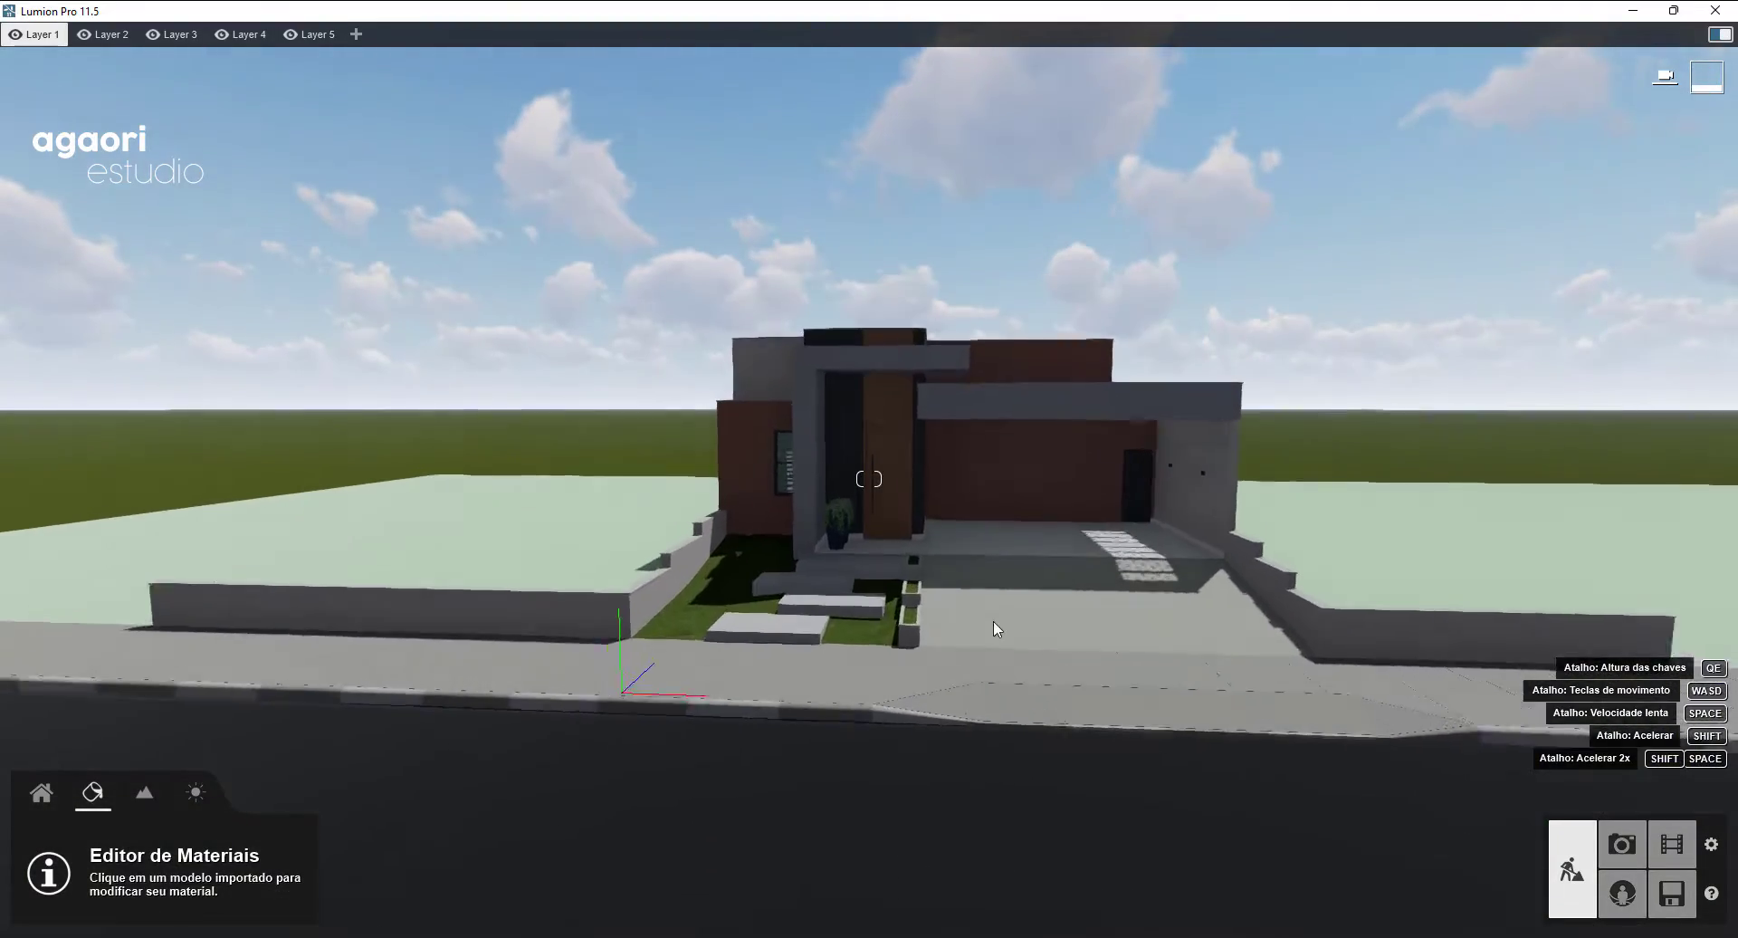
{"action": "key", "text": "w"}
{"action": "key", "text": "d"}
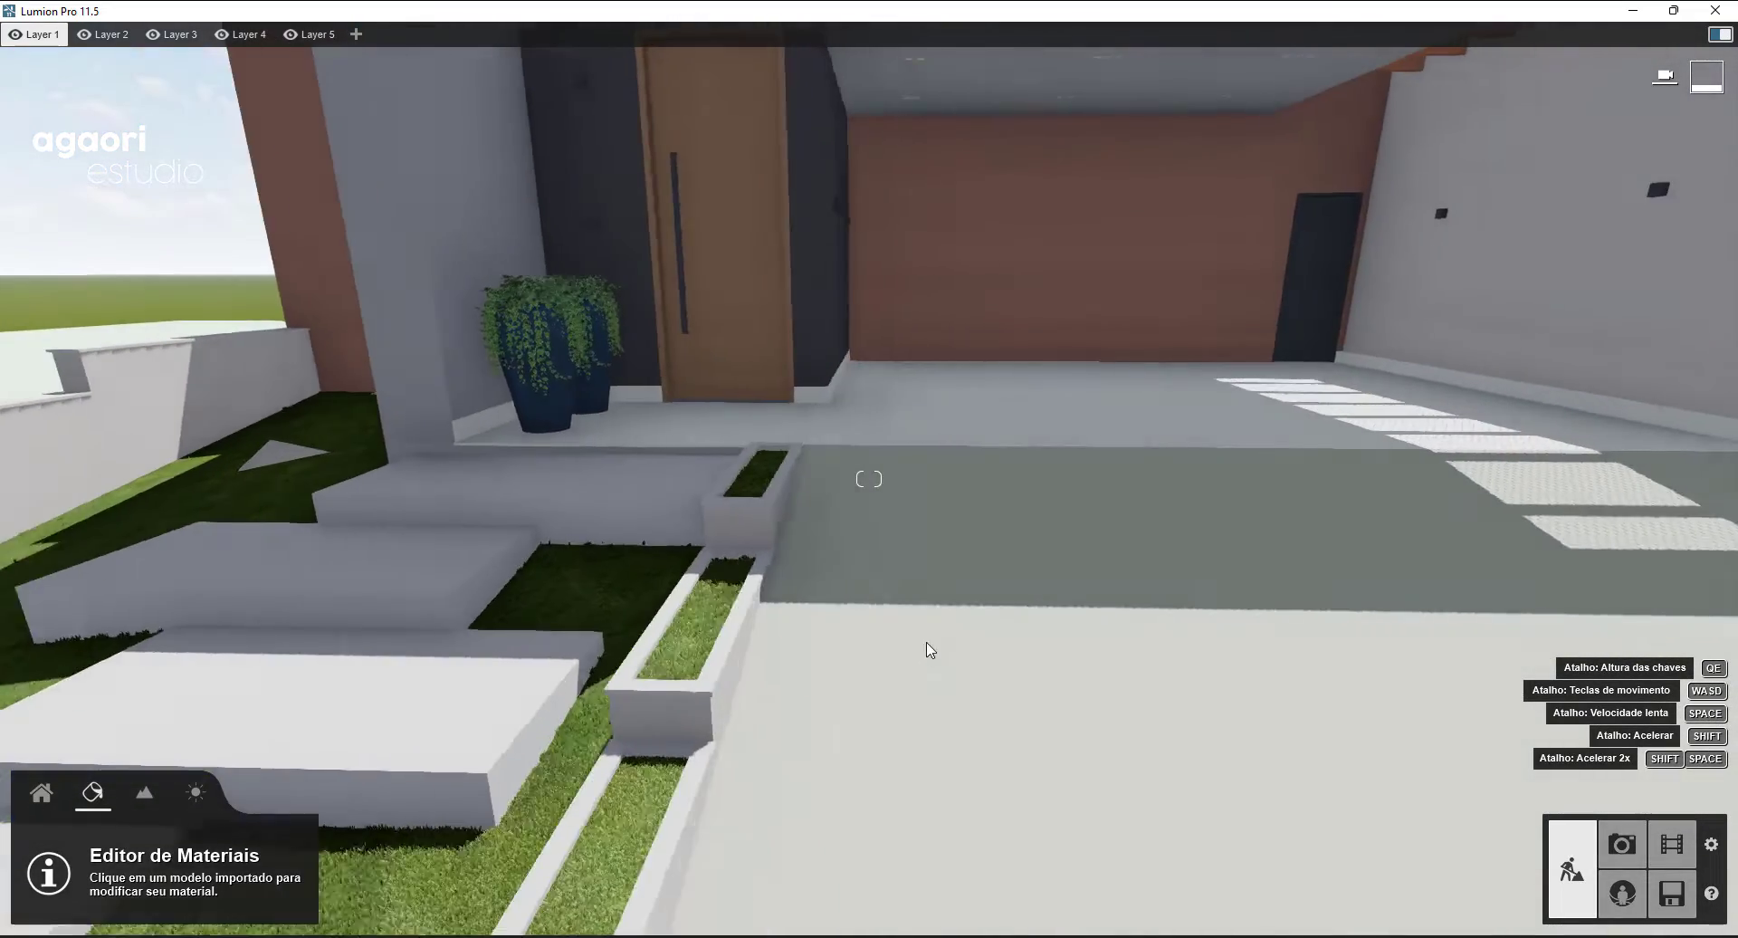
{"action": "key", "text": "e"}
{"action": "key", "text": "s"}
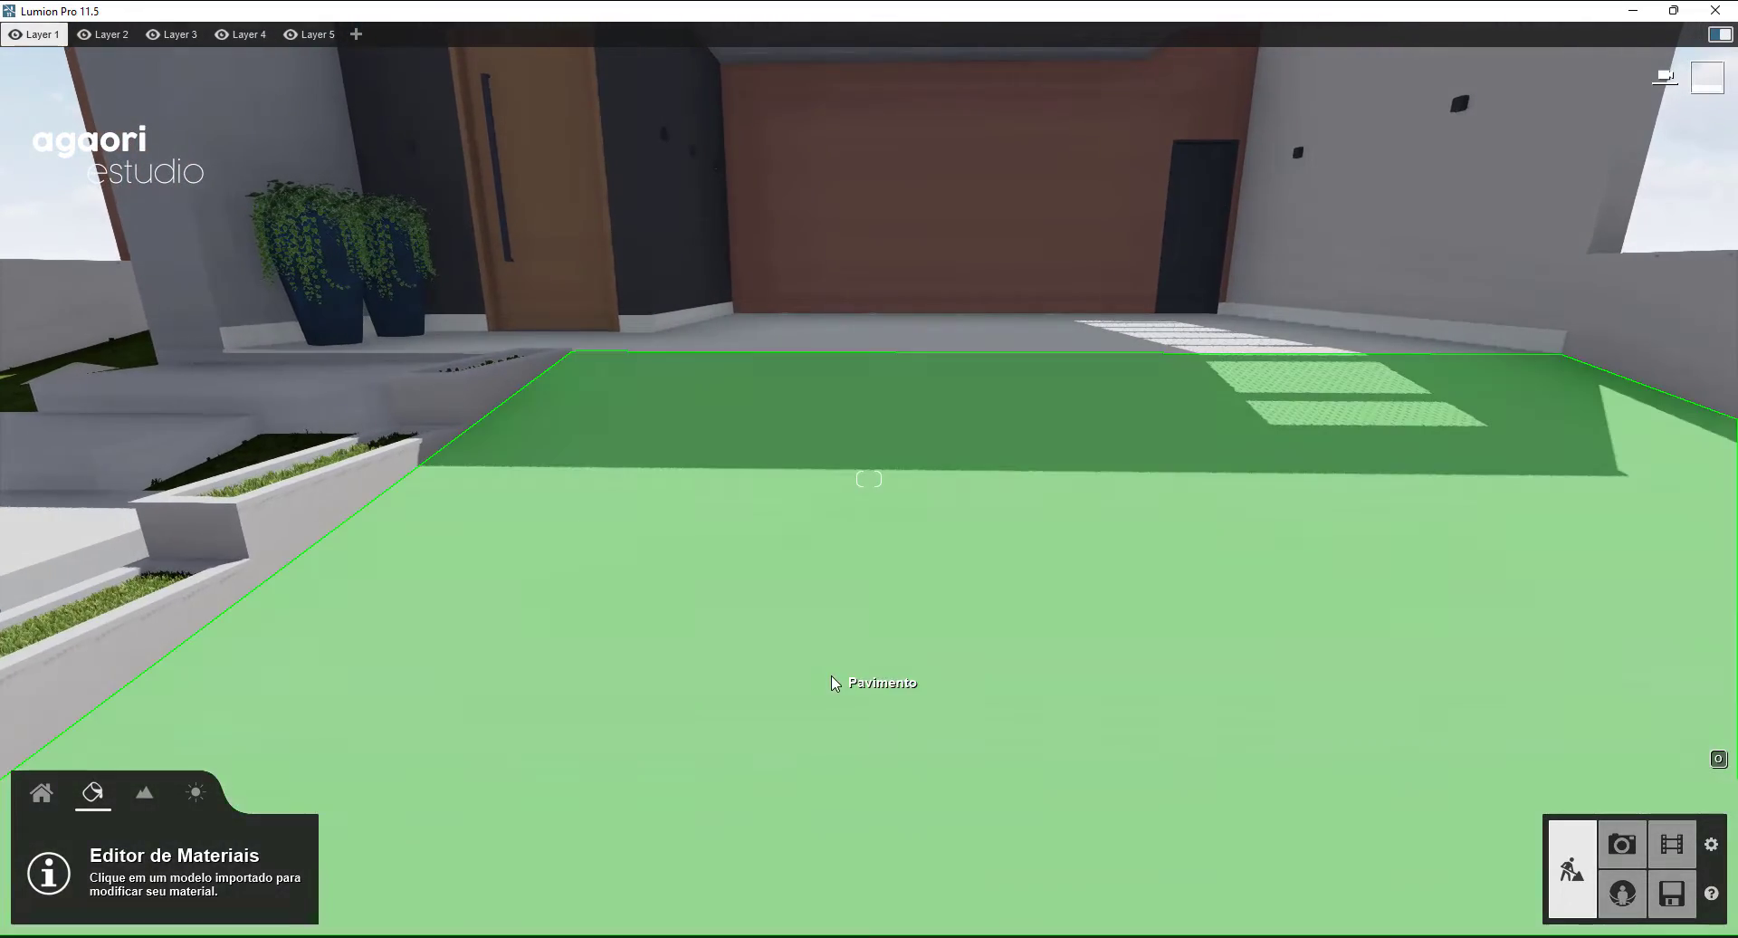
{"action": "left_click", "coordinate": [834, 684]}
{"action": "left_click", "coordinate": [891, 577]}
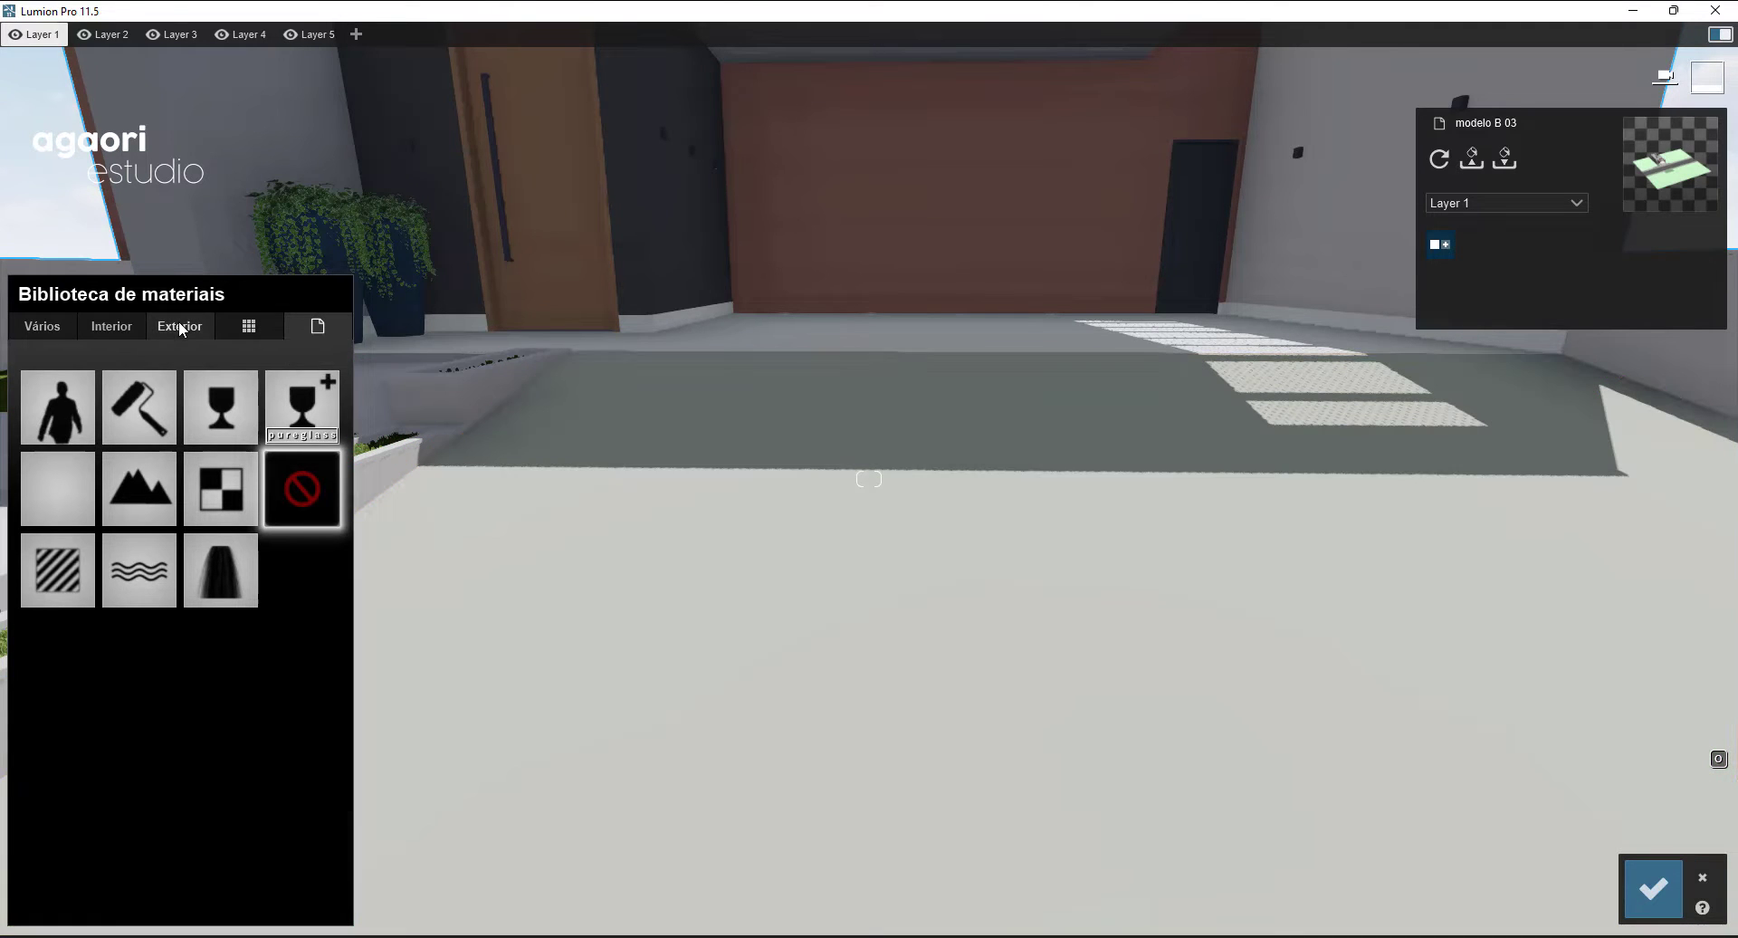
{"action": "left_click", "coordinate": [178, 324]}
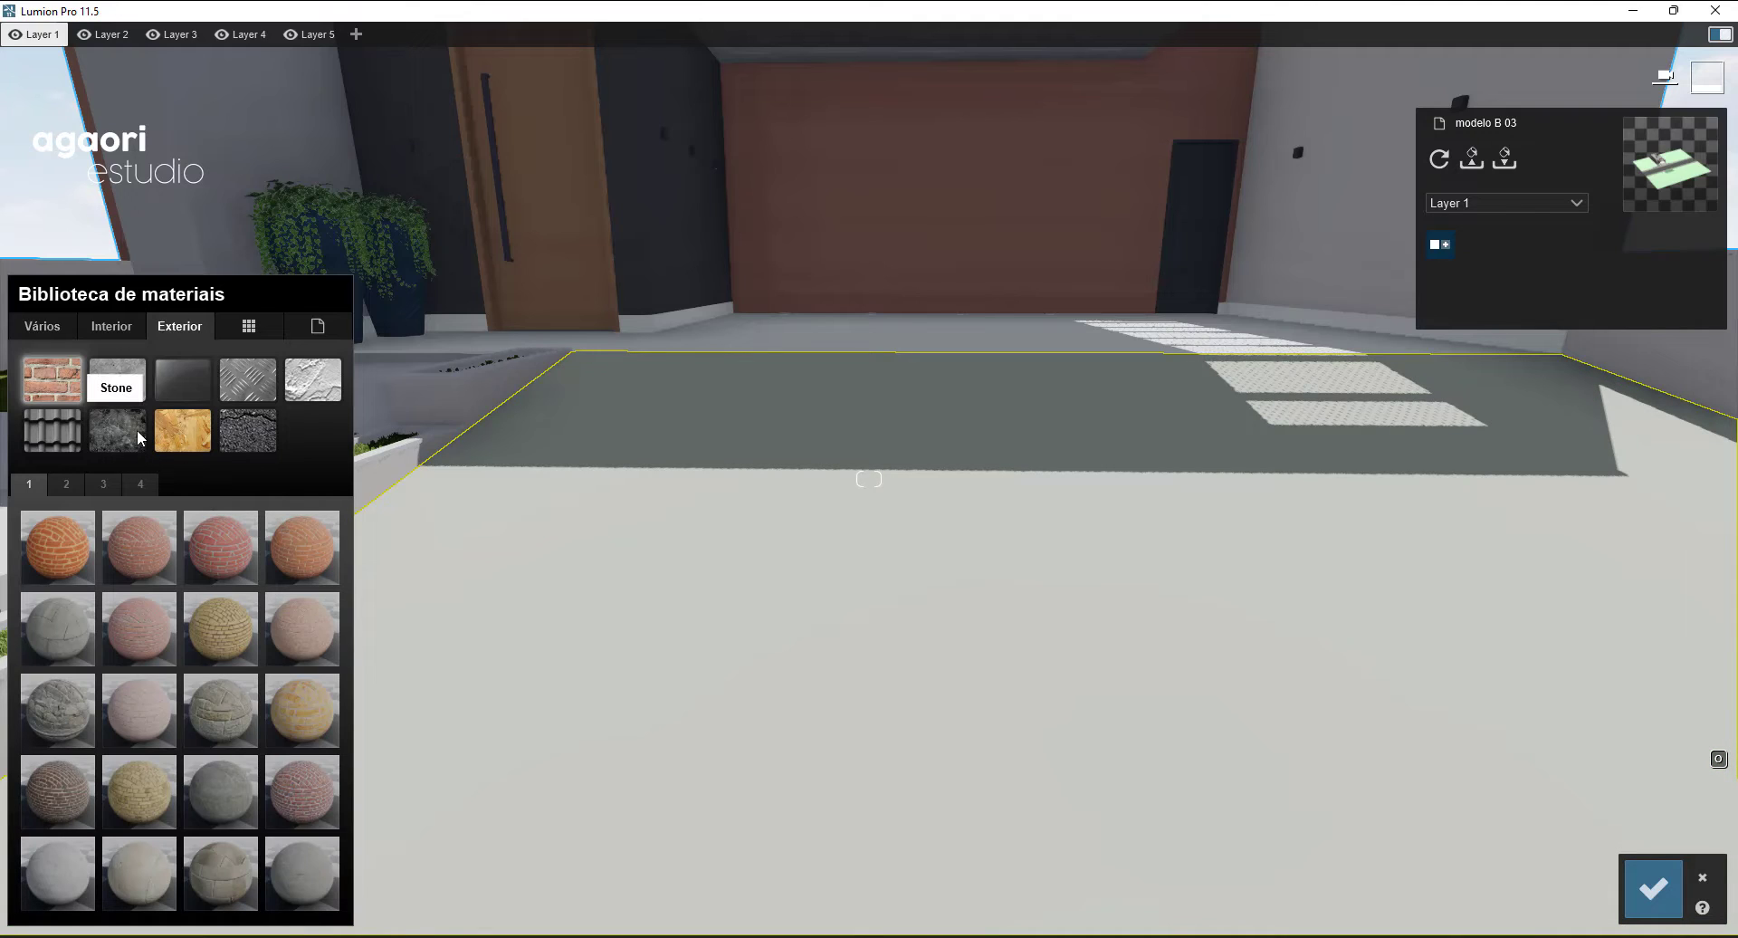
{"action": "left_click", "coordinate": [133, 435]}
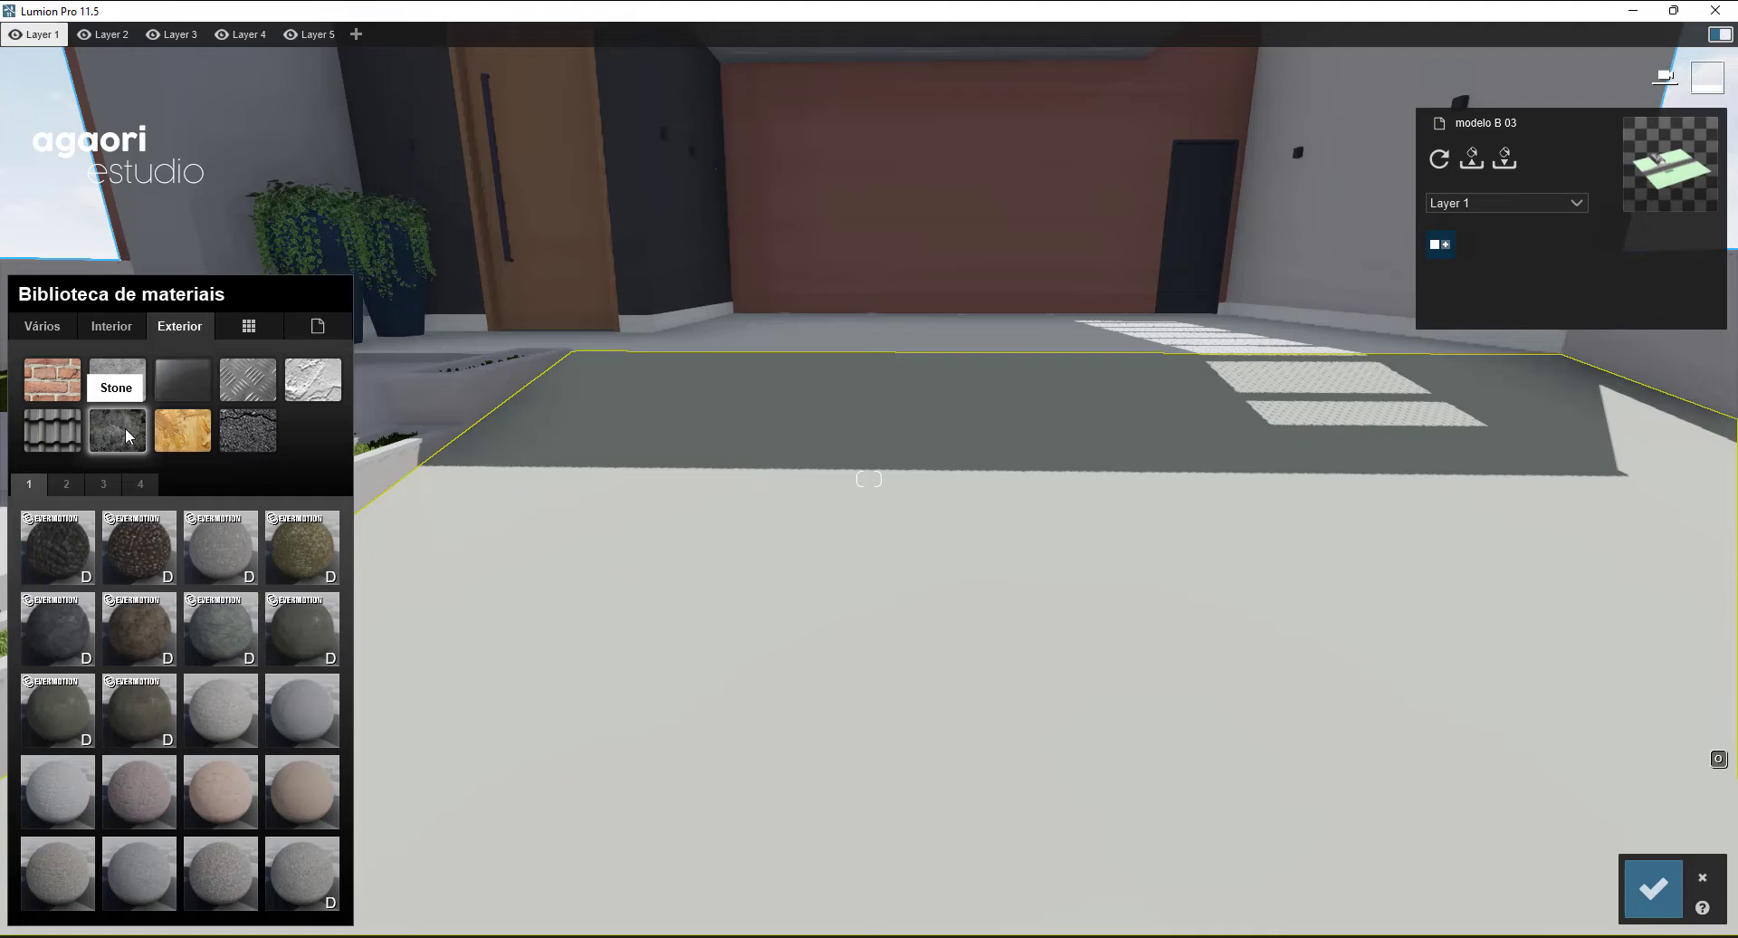
- Try a light grey block paving material and the mossy Pavement Stone 012 2048 on the driveway
{"action": "left_click", "coordinate": [68, 485]}
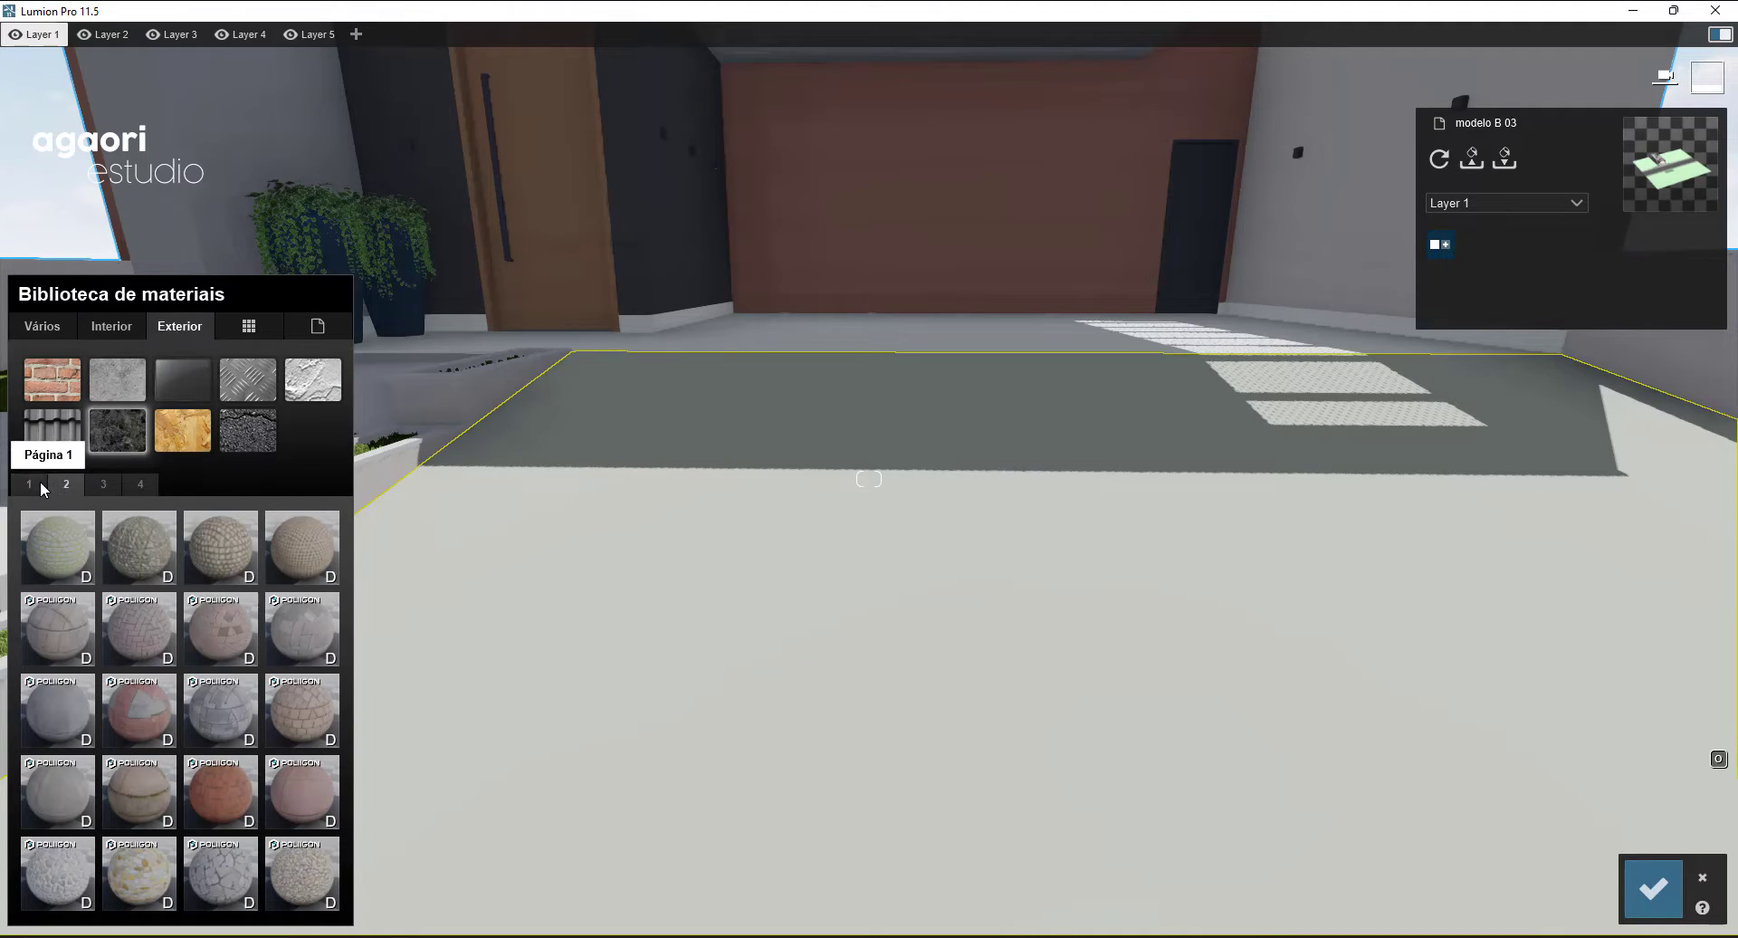
{"action": "left_click", "coordinate": [39, 482]}
{"action": "left_click", "coordinate": [67, 781]}
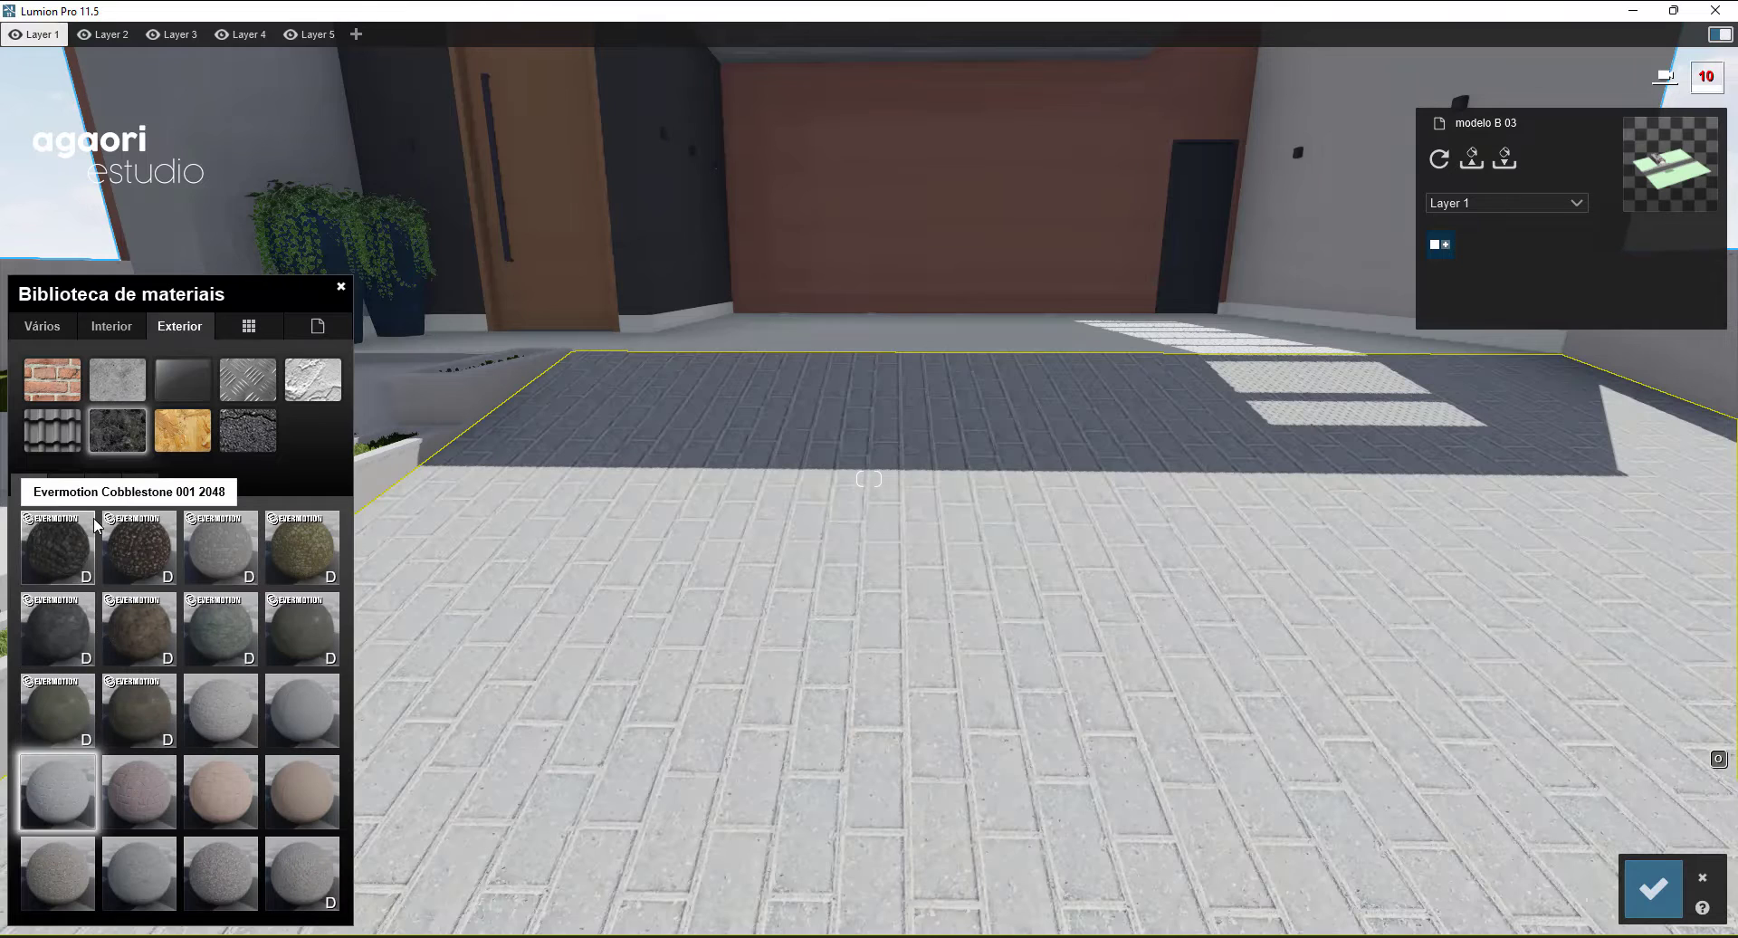
{"action": "left_click", "coordinate": [73, 486]}
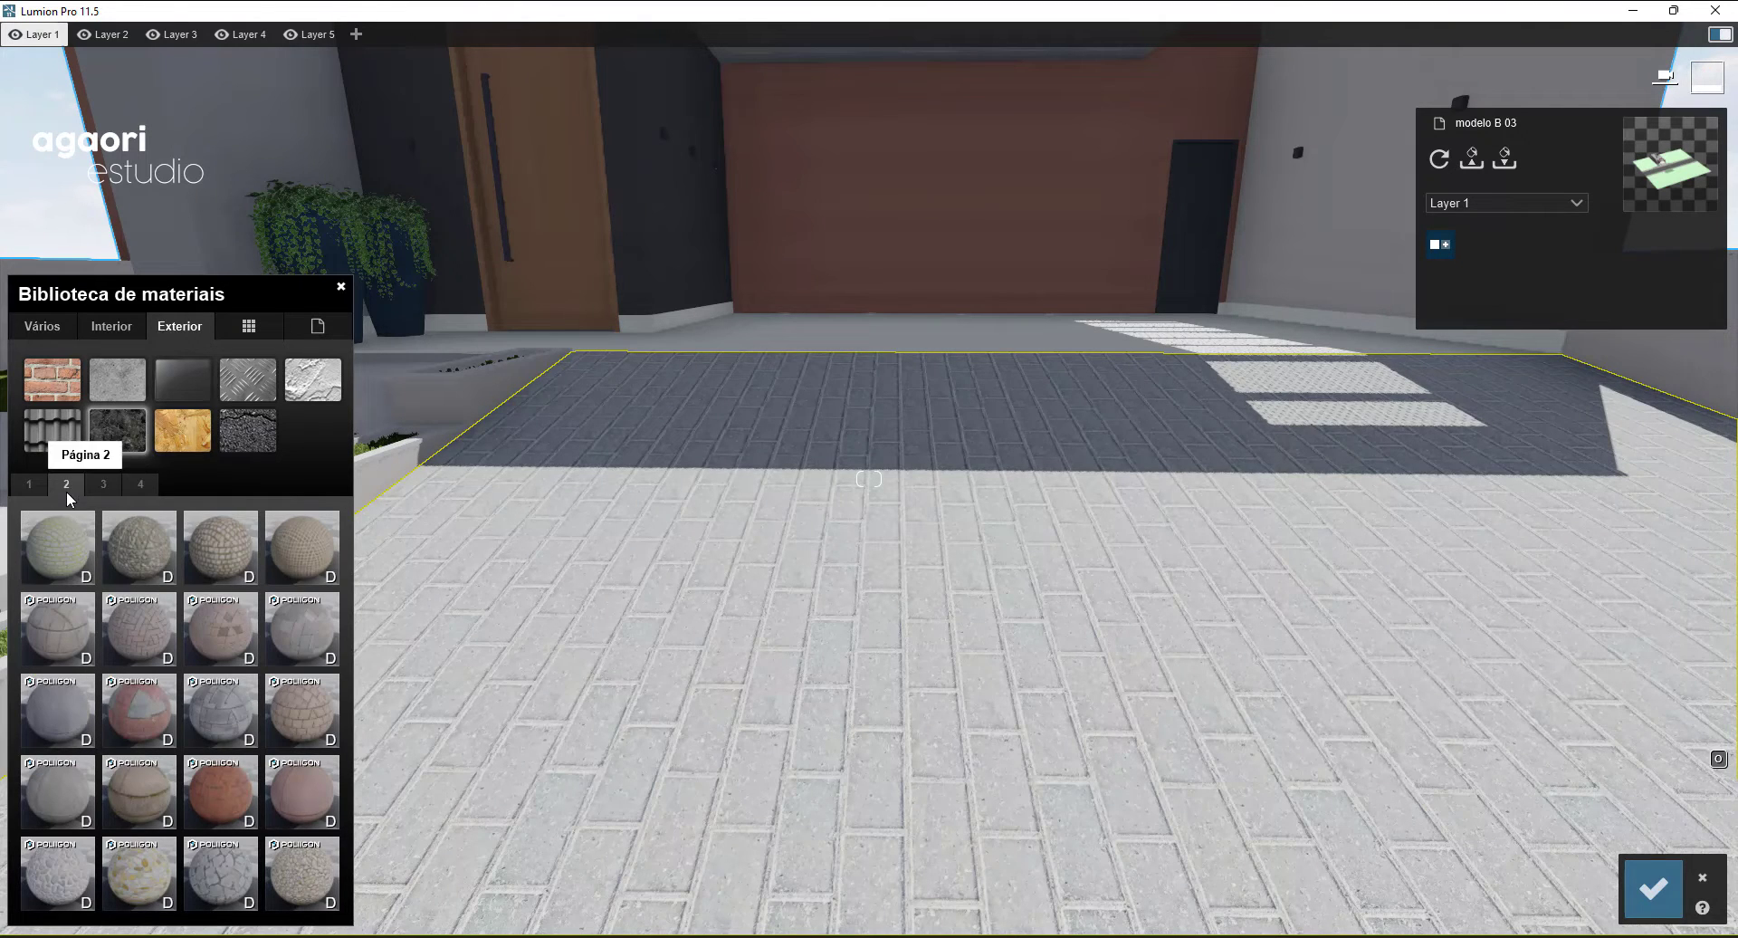
{"action": "left_click", "coordinate": [55, 552]}
{"action": "key", "text": "s"}
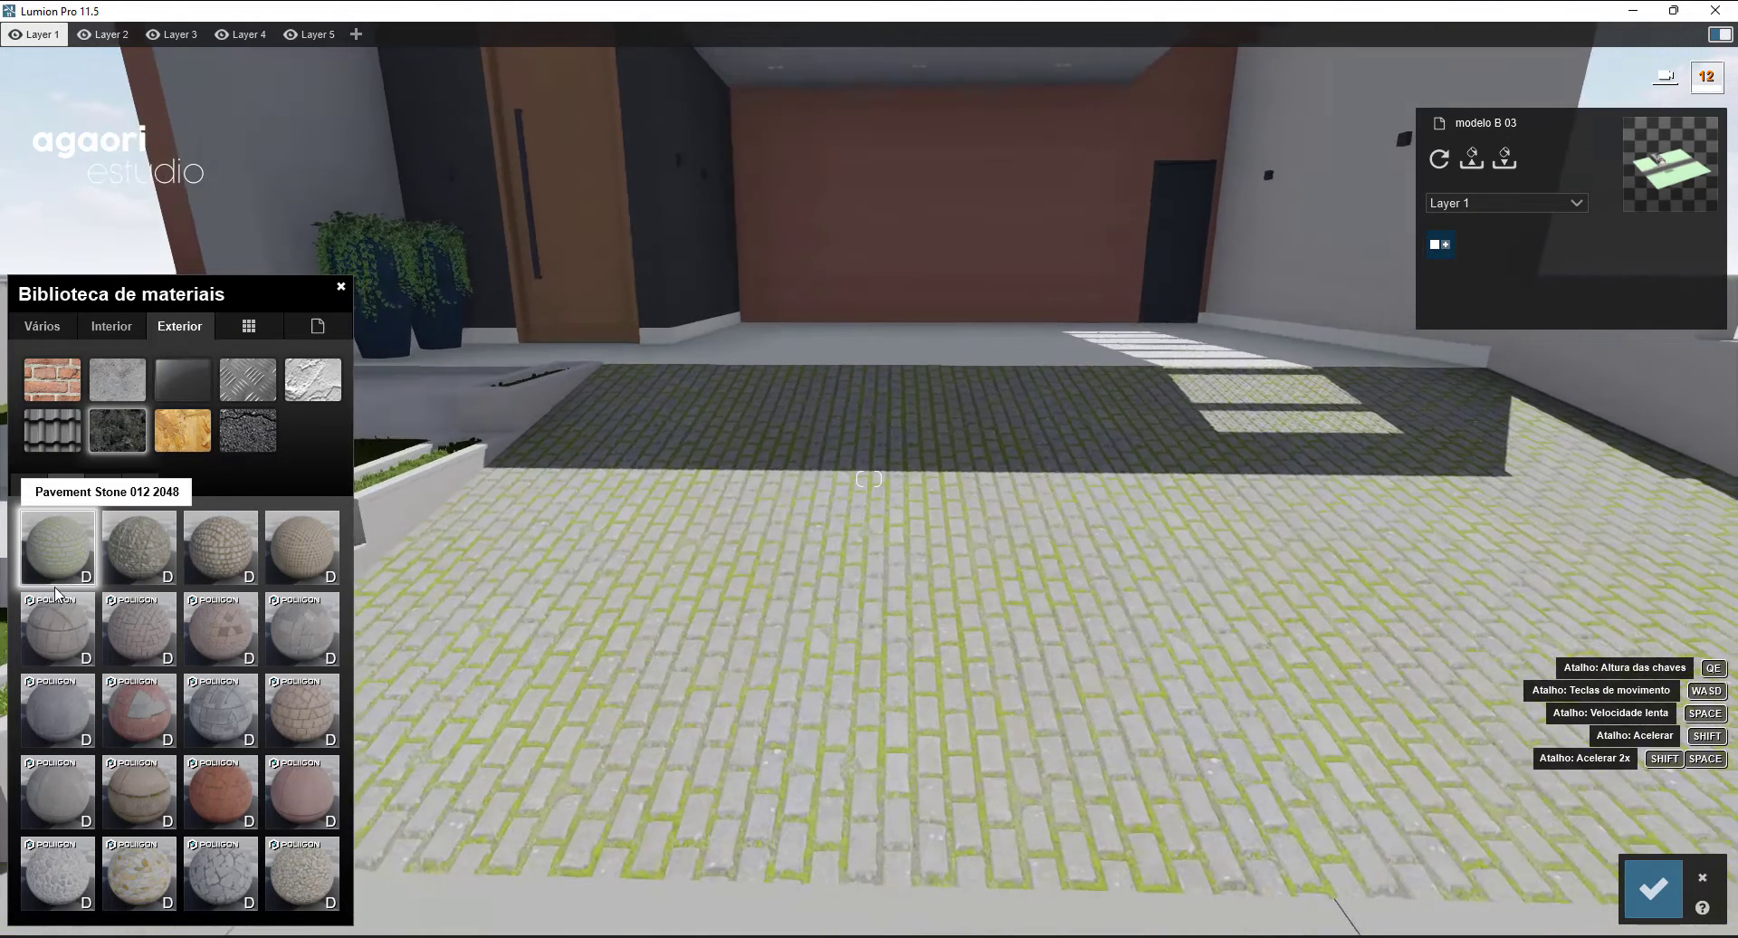
- Try the brown square-grid stone material on the driveway and inspect it from several angles
{"action": "left_click", "coordinate": [296, 564]}
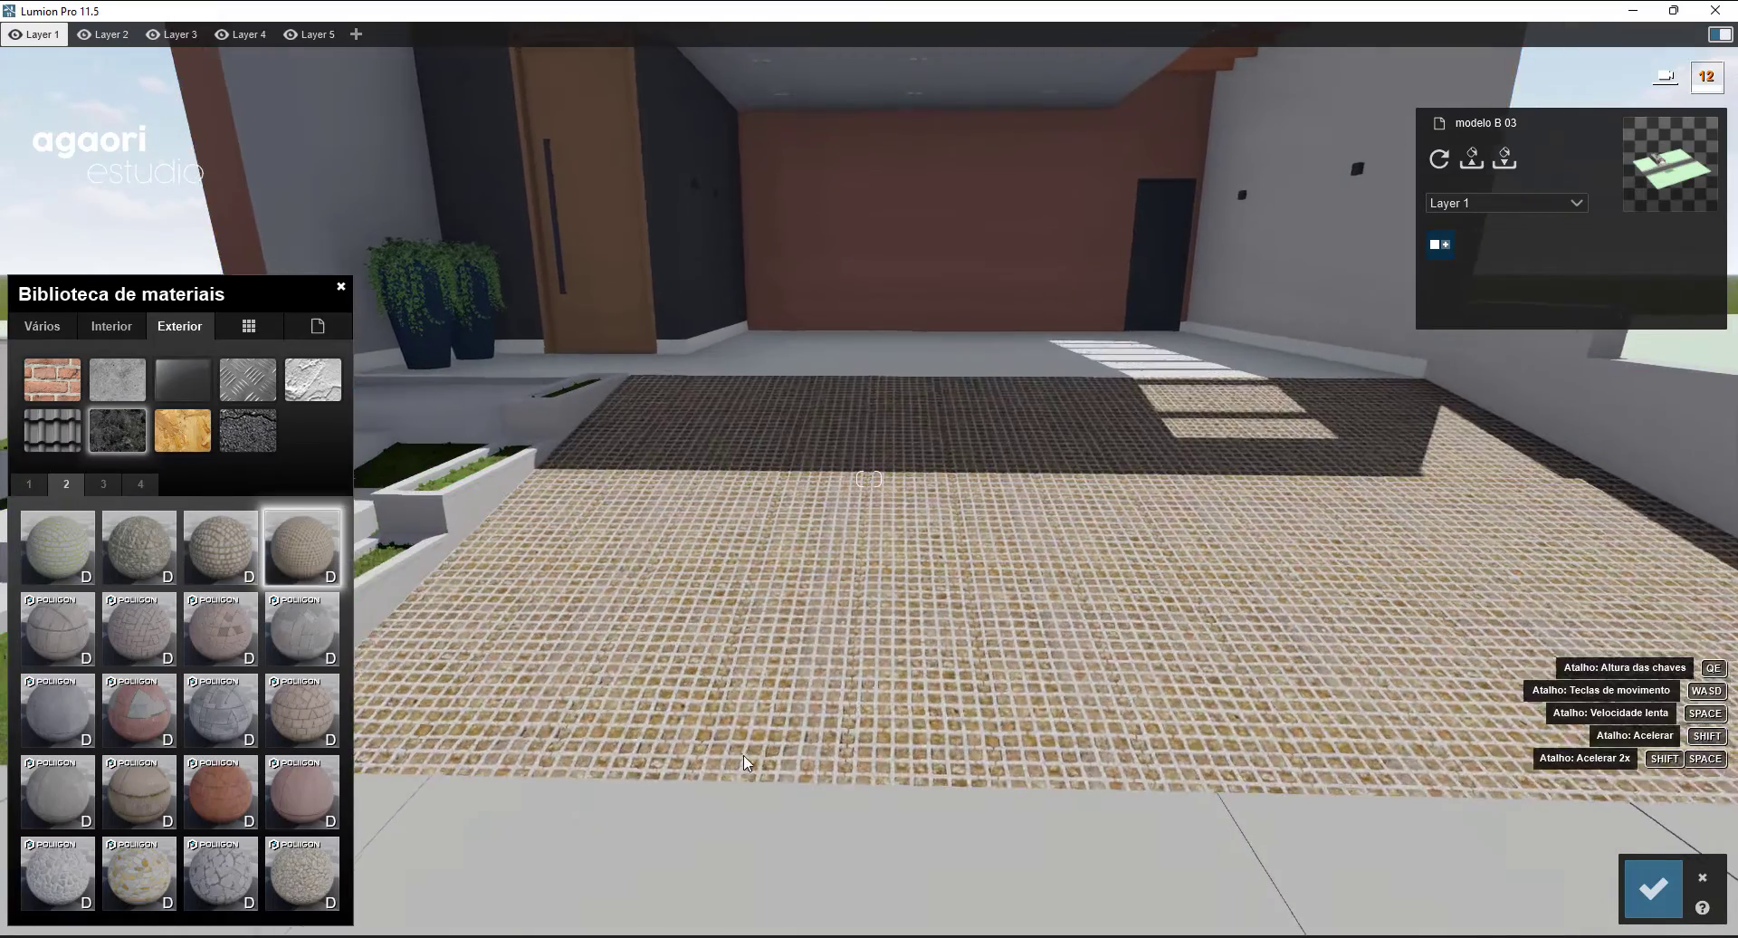
{"action": "key", "text": "w"}
{"action": "key", "text": "d"}
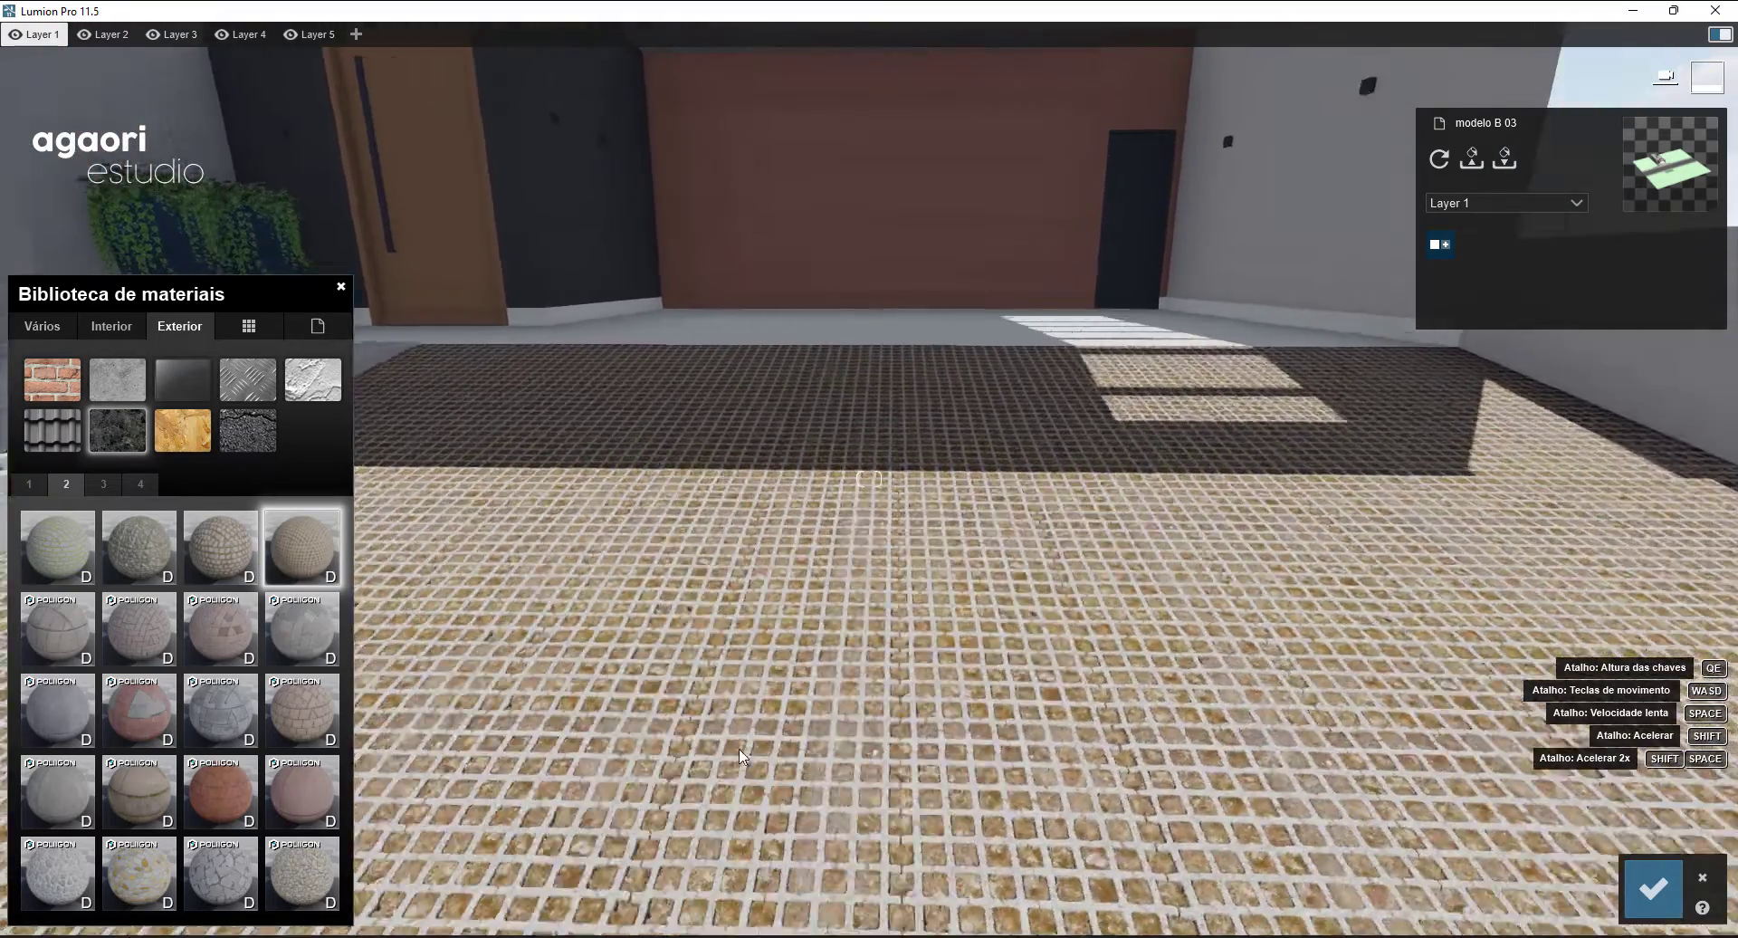
{"action": "key", "text": "s"}
{"action": "right_click_drag", "start_coordinate": [738, 748], "coordinate": [548, 673]}
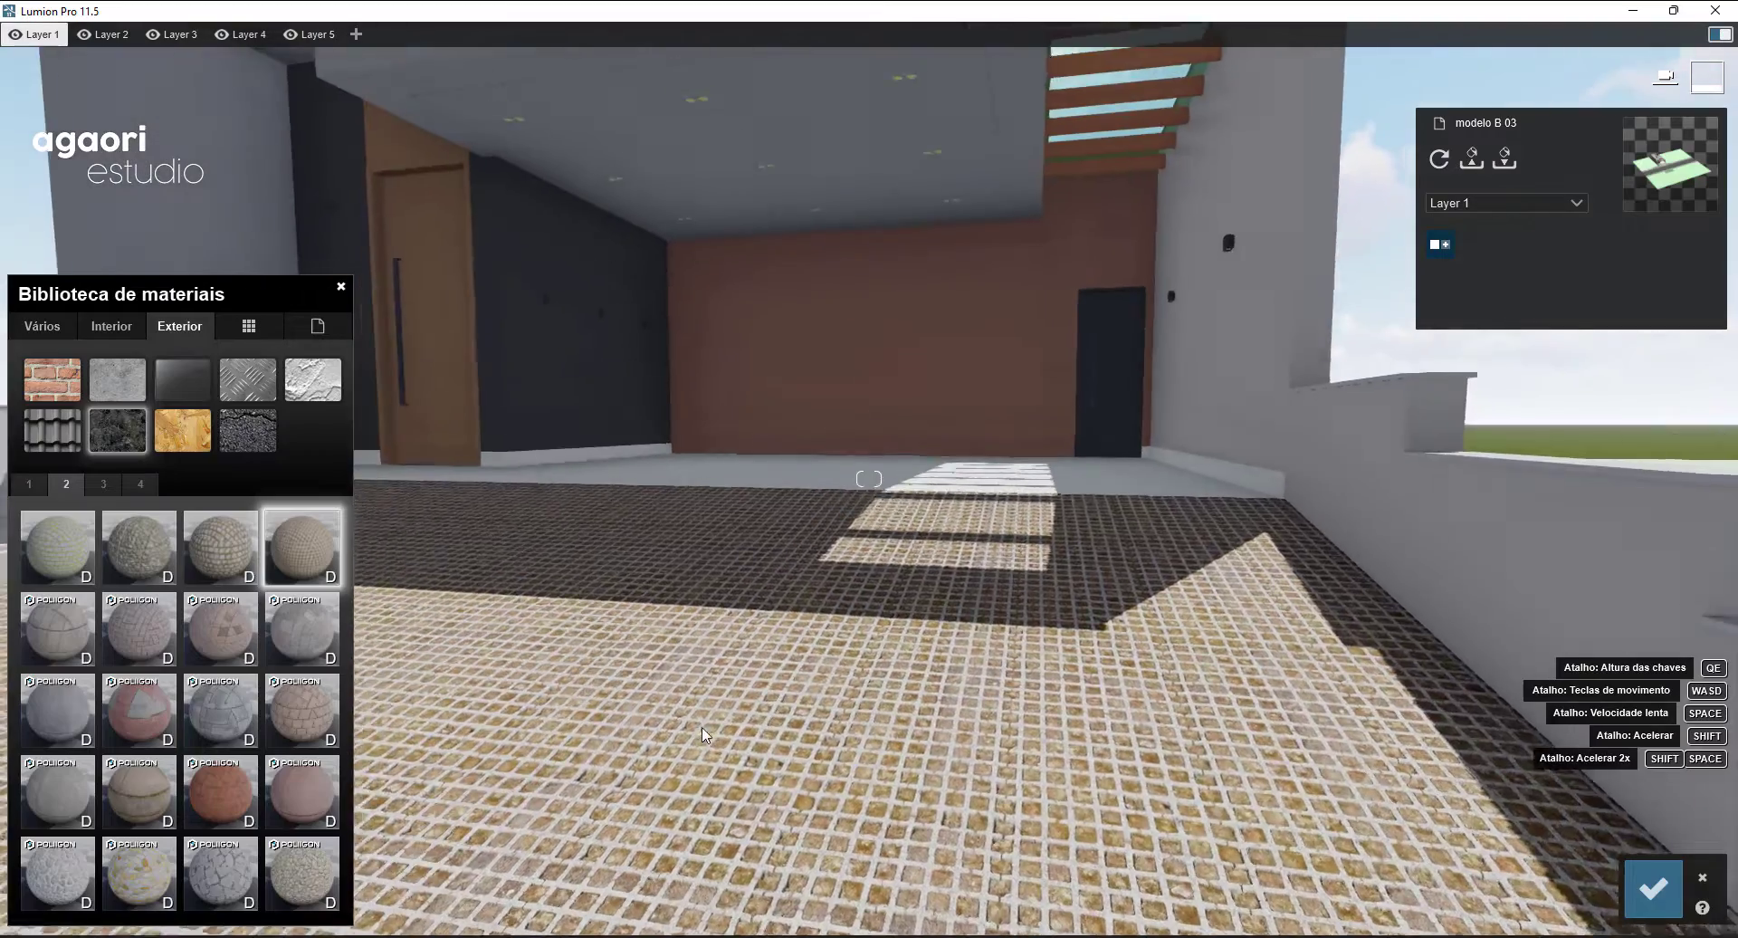
{"action": "key", "text": "s"}
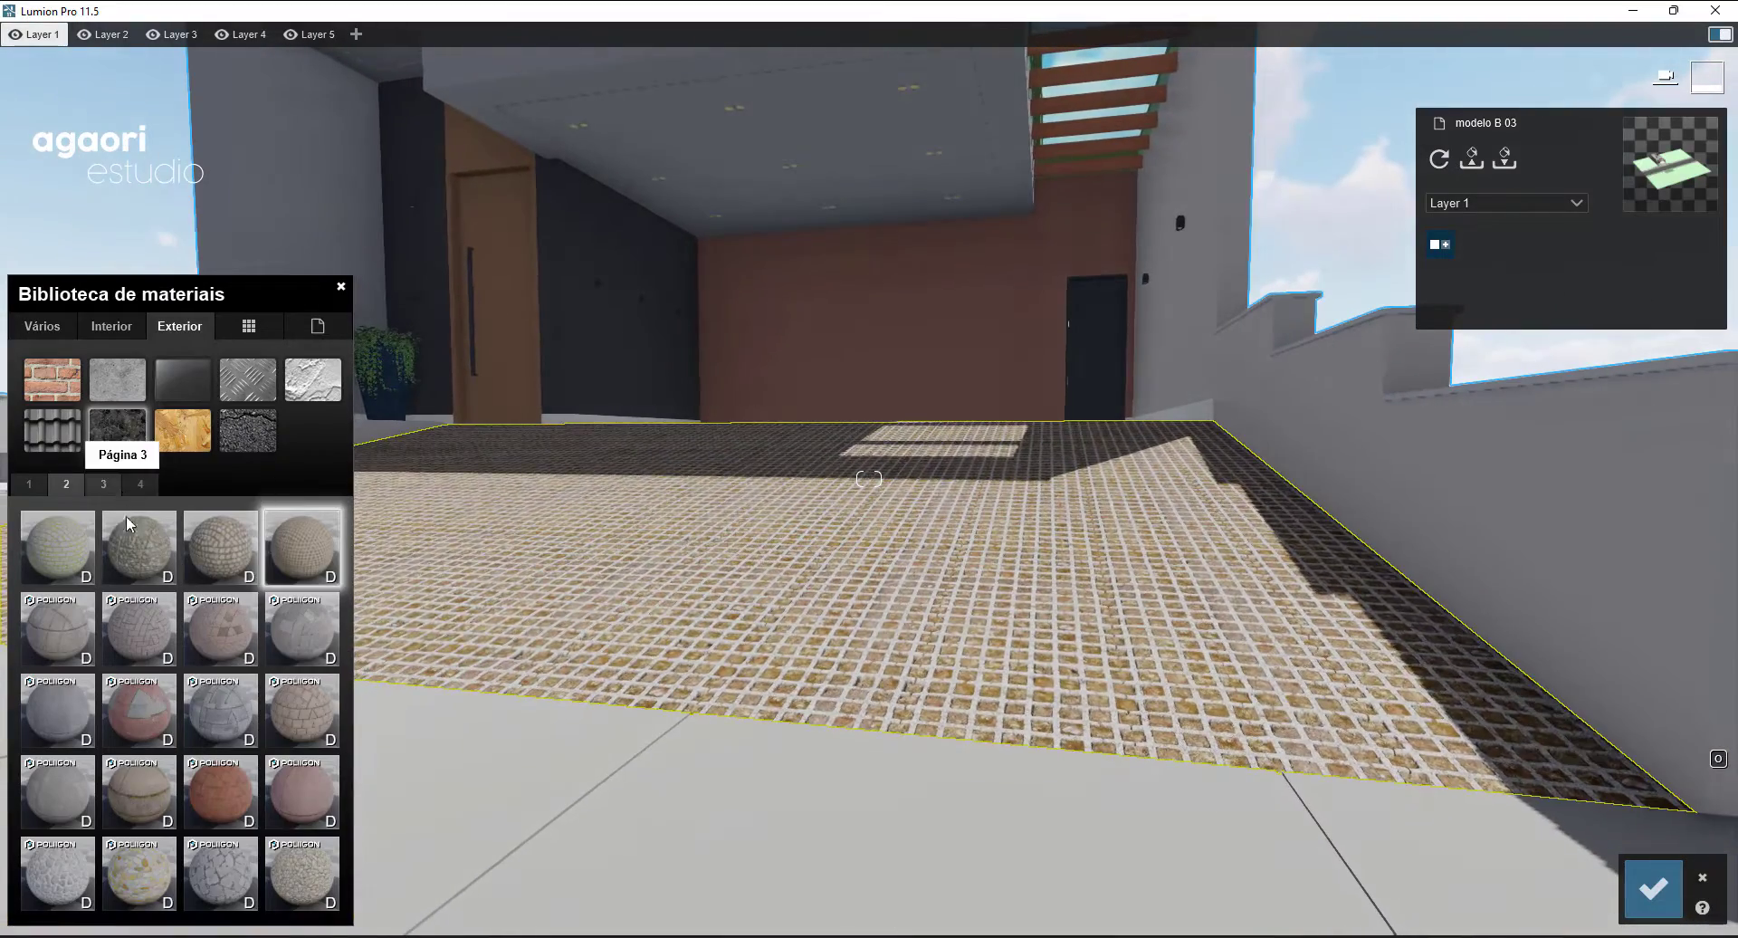
- Try the straight-laid grey cobblestone, and apply Polii Cobblestone Arches 002 3k to the driveway instead
{"action": "left_click", "coordinate": [103, 483]}
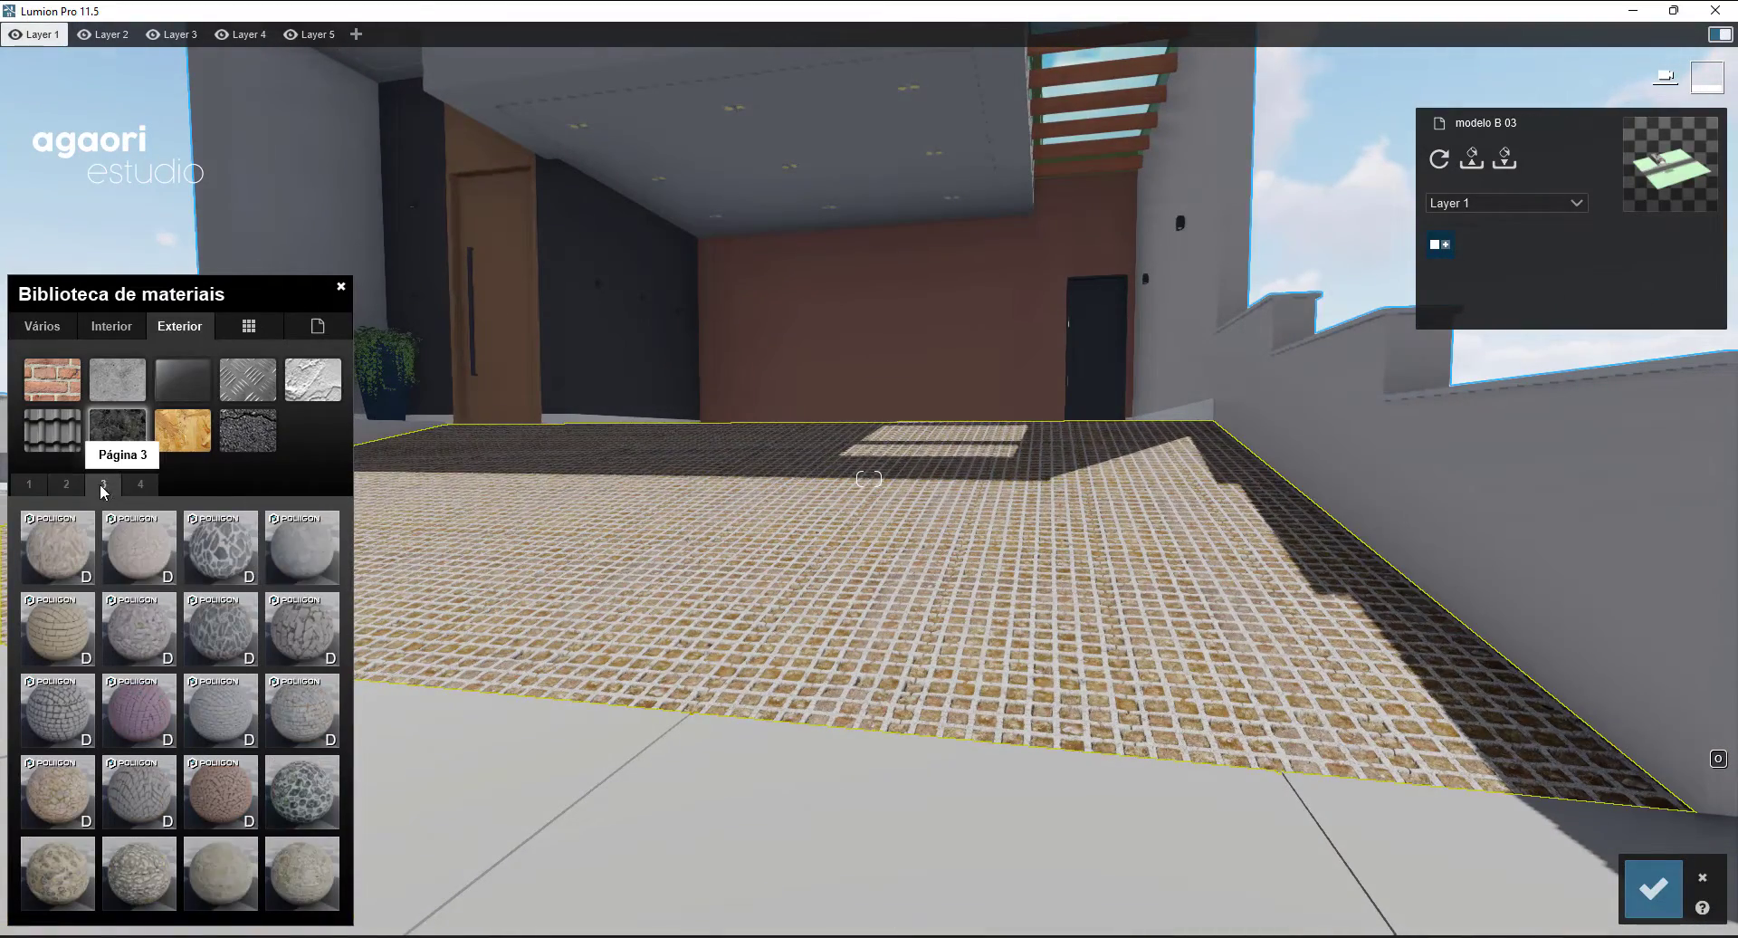
{"action": "left_click", "coordinate": [214, 688]}
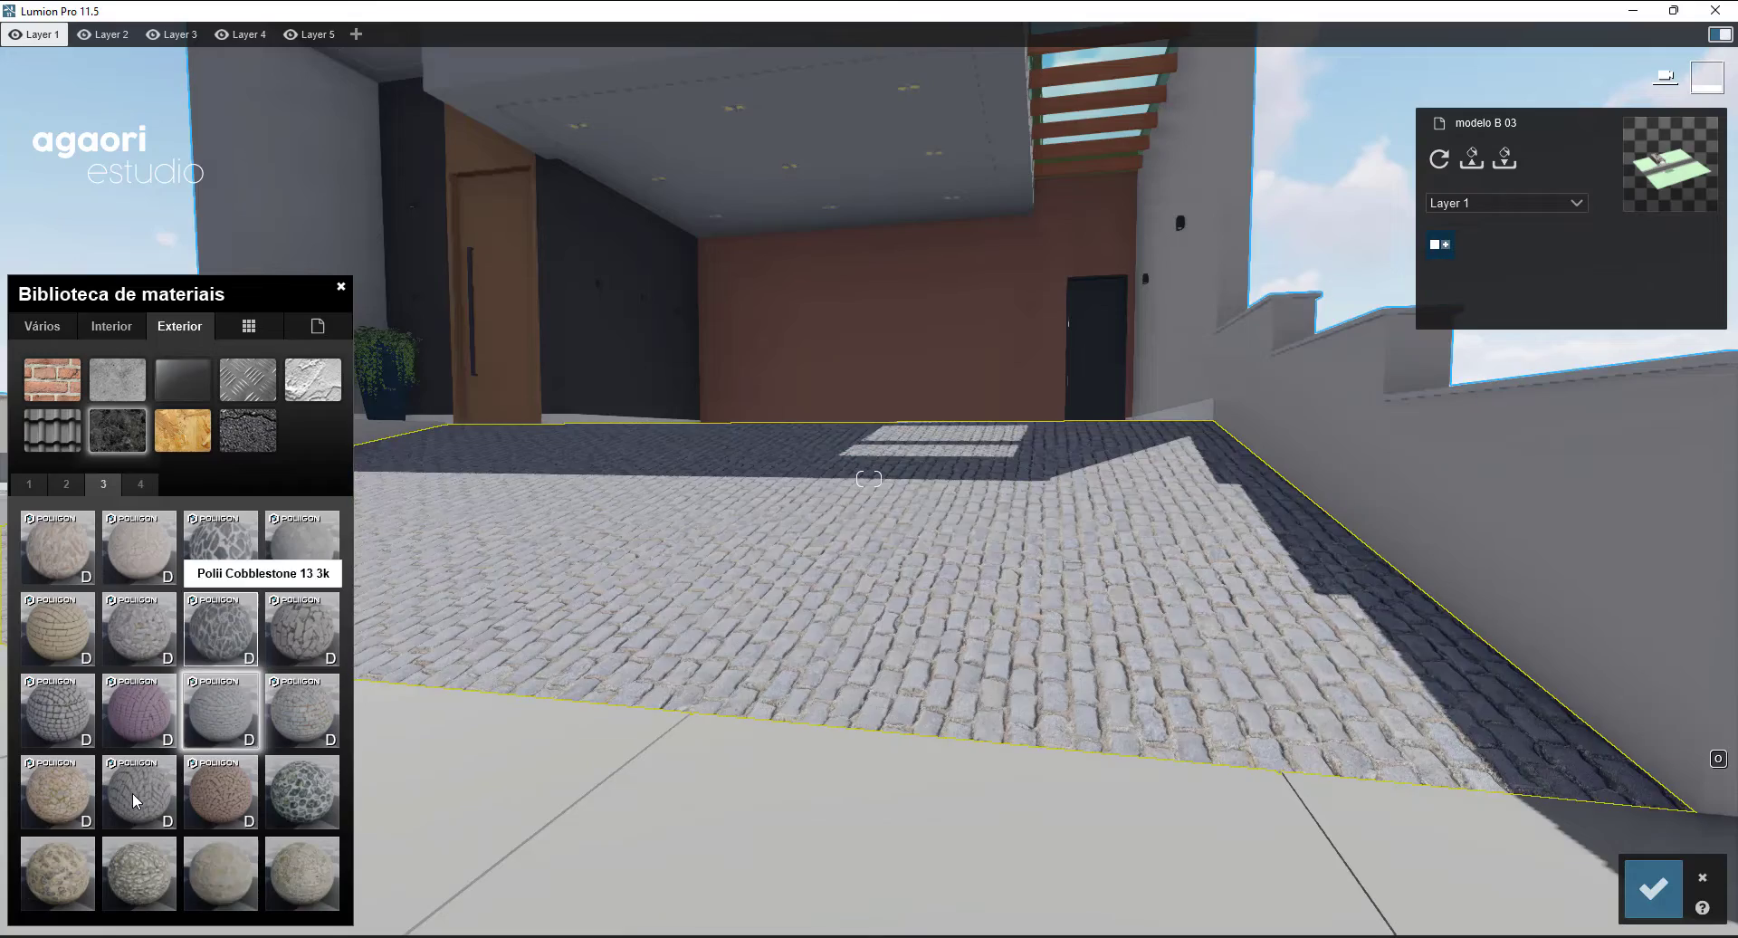
{"action": "left_click", "coordinate": [138, 801]}
{"action": "right_click_drag", "start_coordinate": [550, 623], "coordinate": [513, 605]}
{"action": "key", "text": "s"}
{"action": "key", "text": "s"}
{"action": "key", "text": "a"}
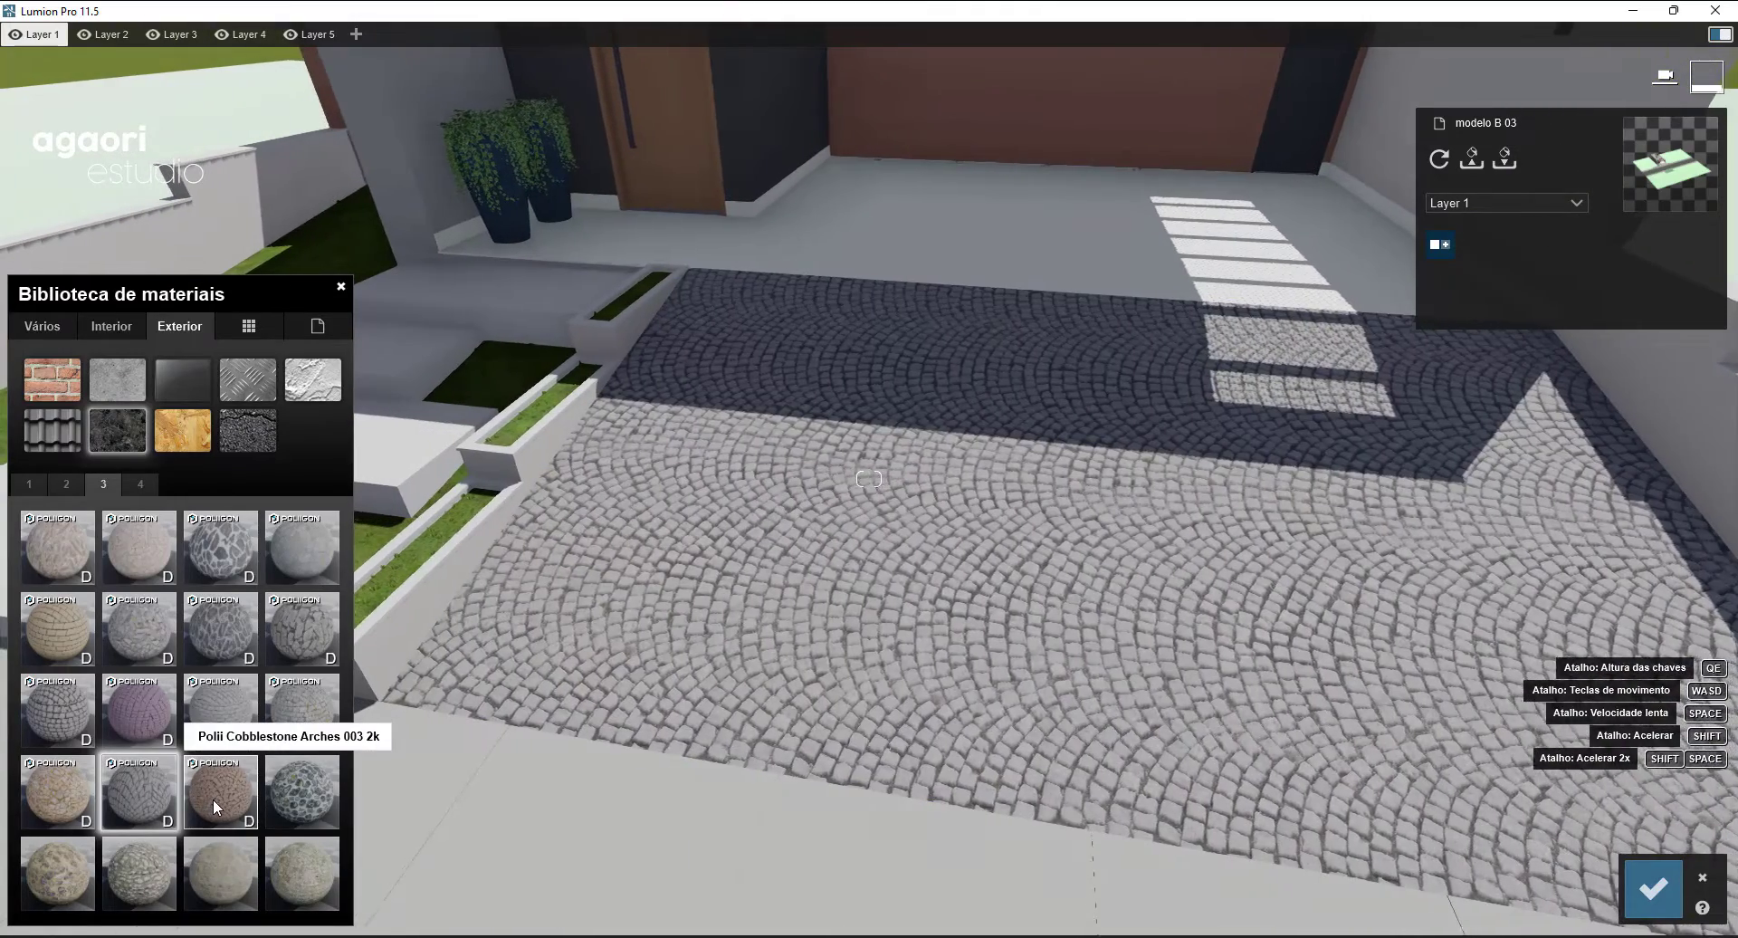
- Compare Polii Cobblestone Arches 003 2k on the driveway and return to Polii Cobblestone Arches 002 3k
{"action": "left_click", "coordinate": [214, 797]}
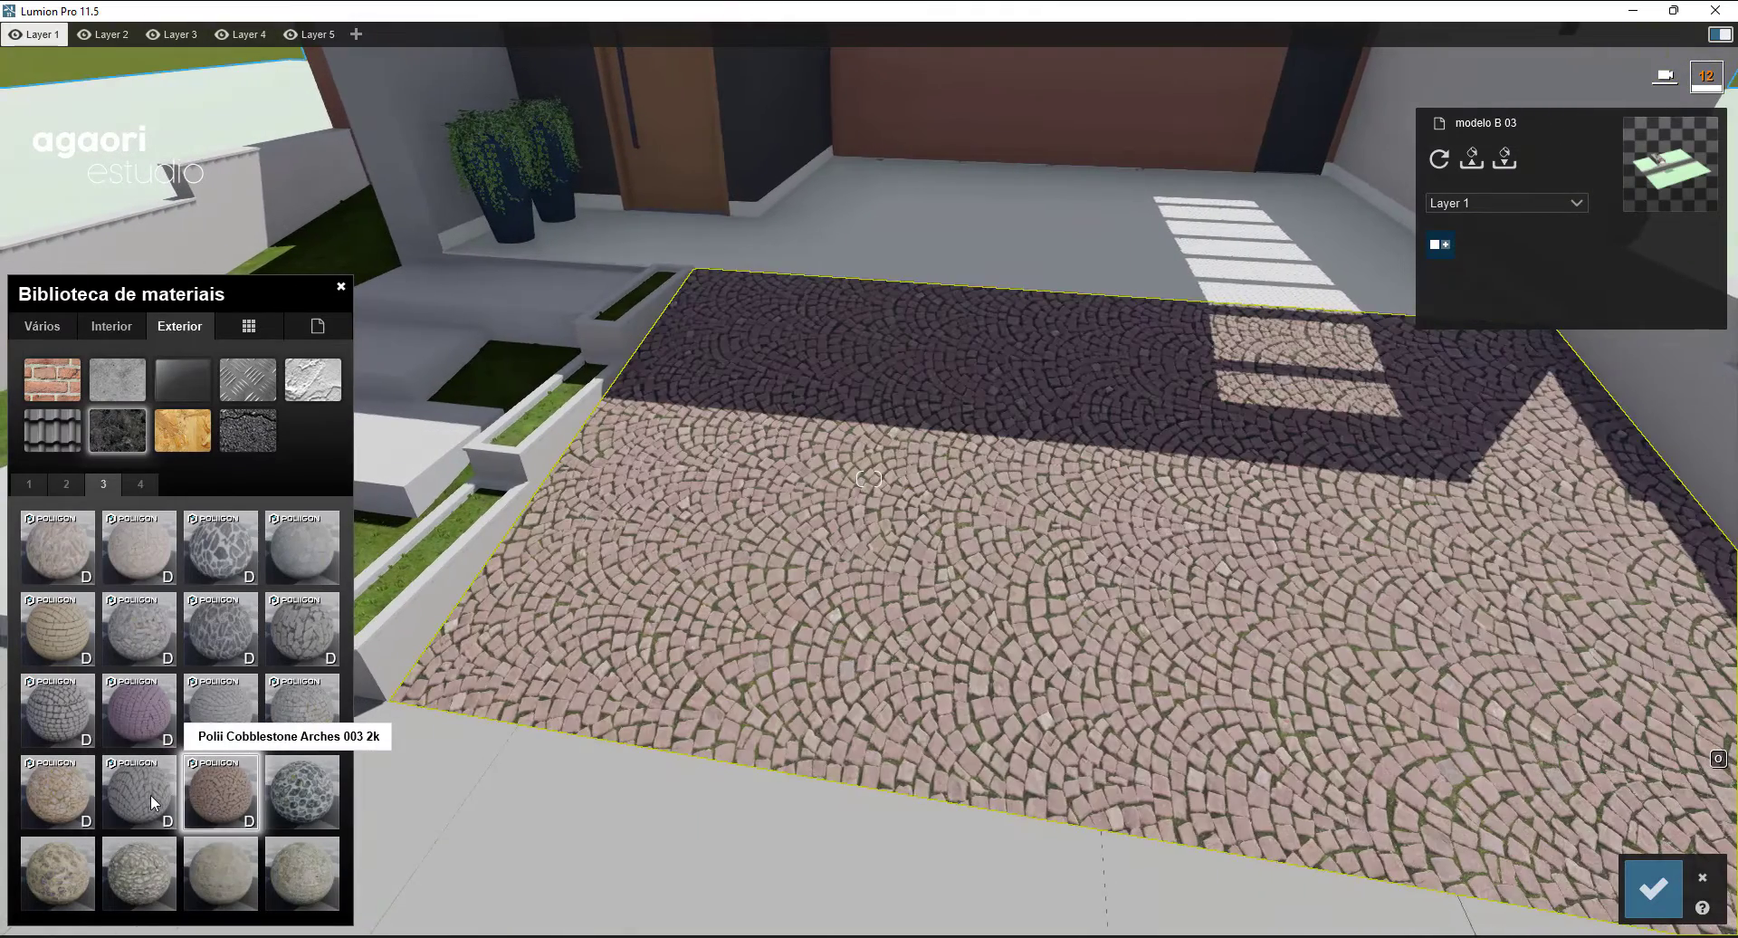
{"action": "left_click", "coordinate": [145, 795]}
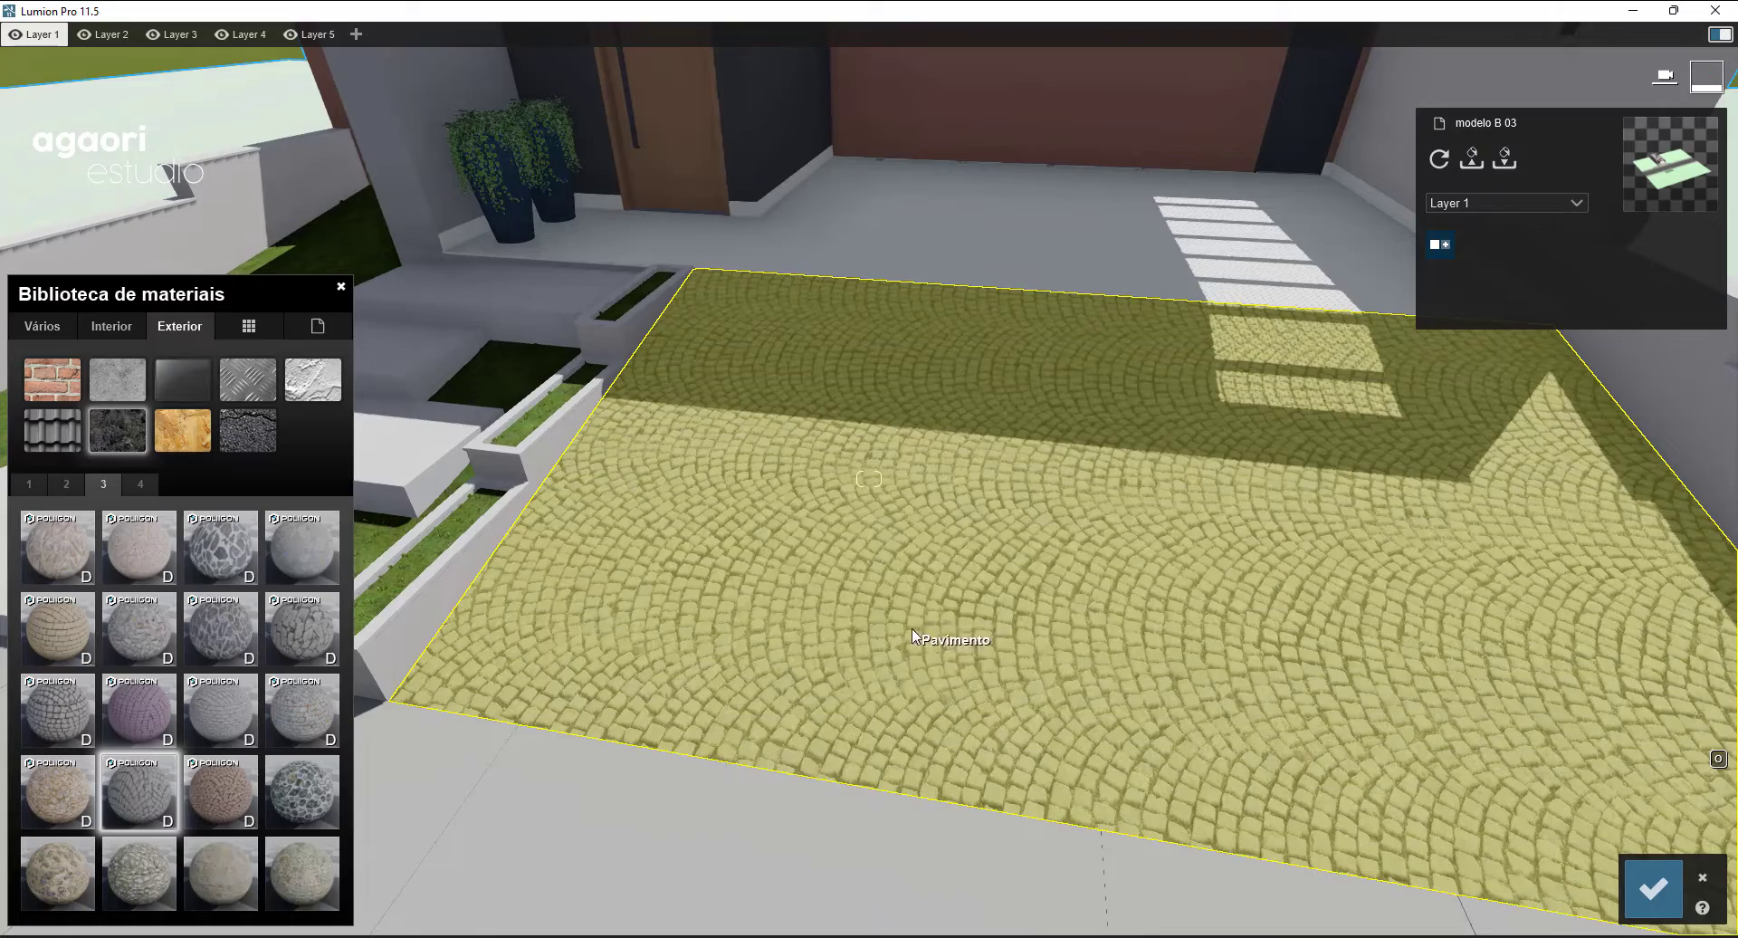
{"action": "key", "text": "w"}
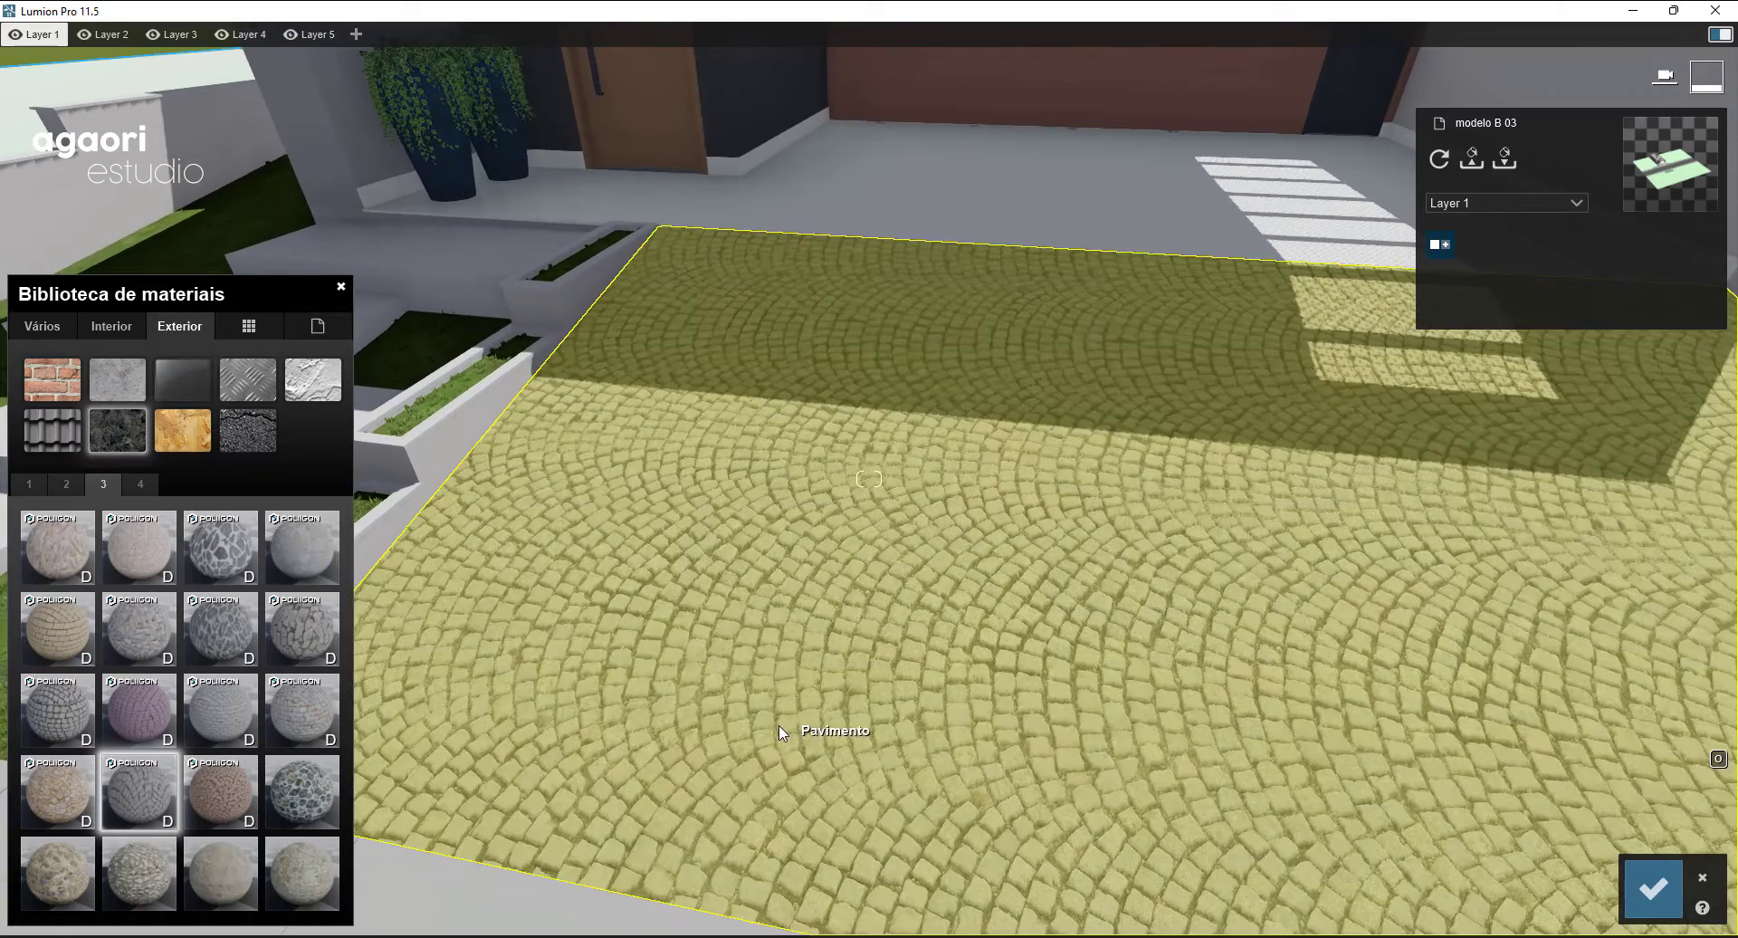
- Tint the driveway's cobblestone material with a pale warm off-white Colorização color at about half intensity
{"action": "left_click", "coordinate": [779, 729]}
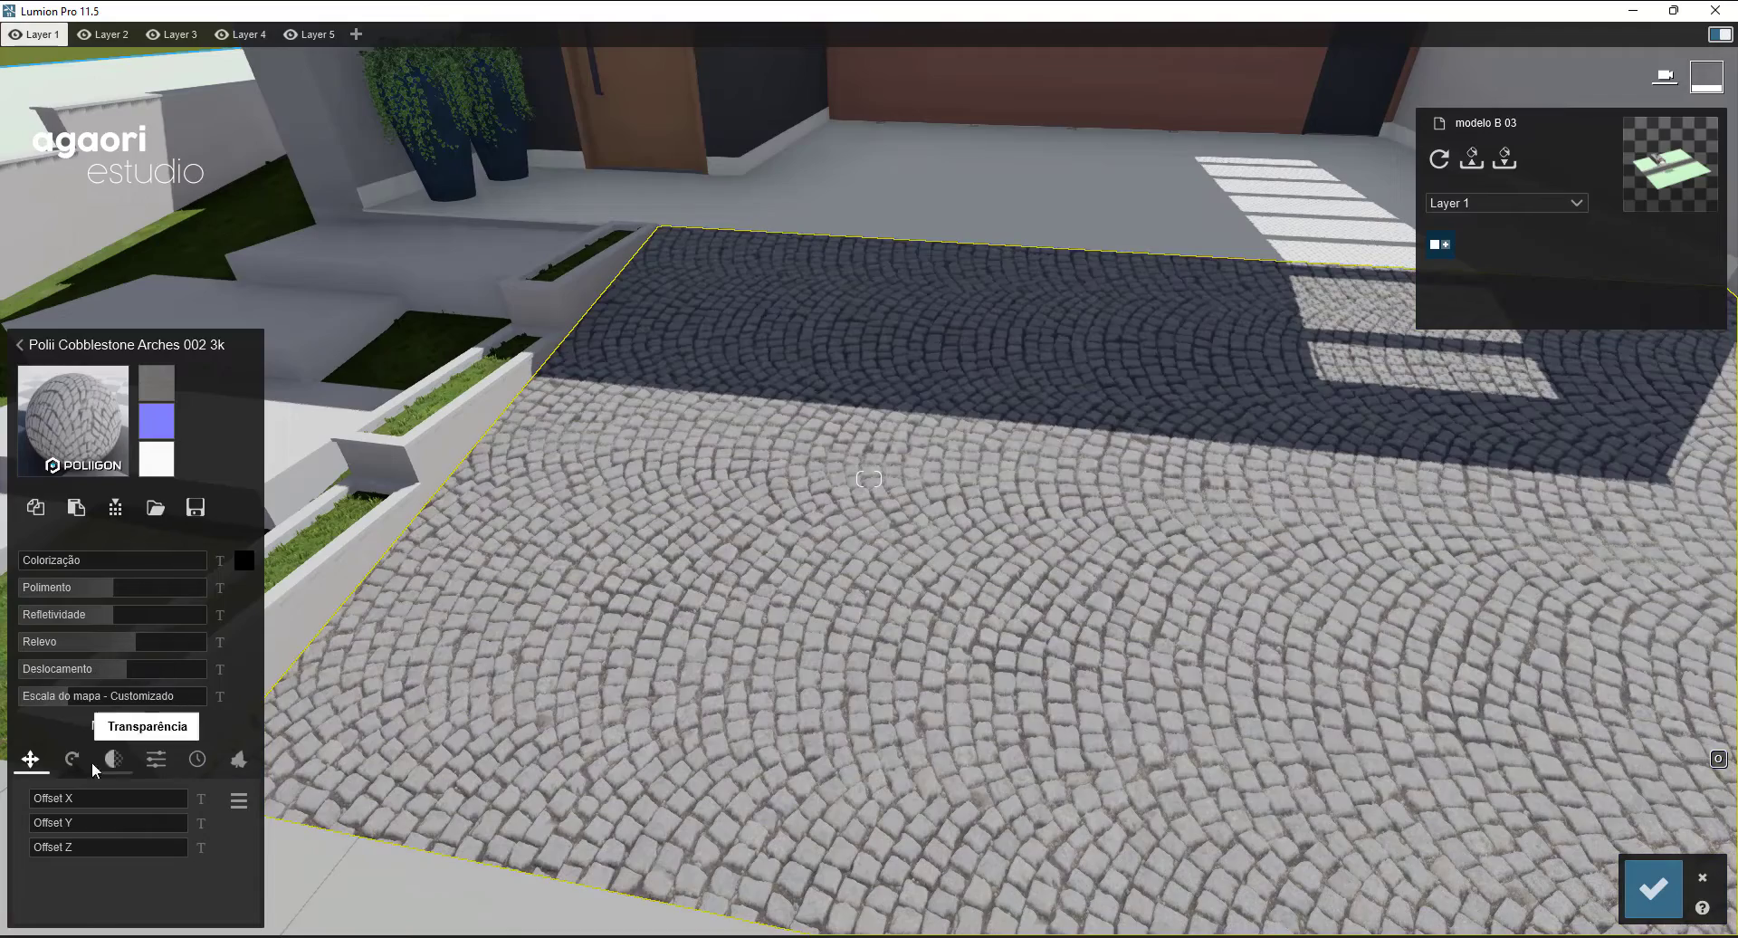
{"action": "key", "text": "s"}
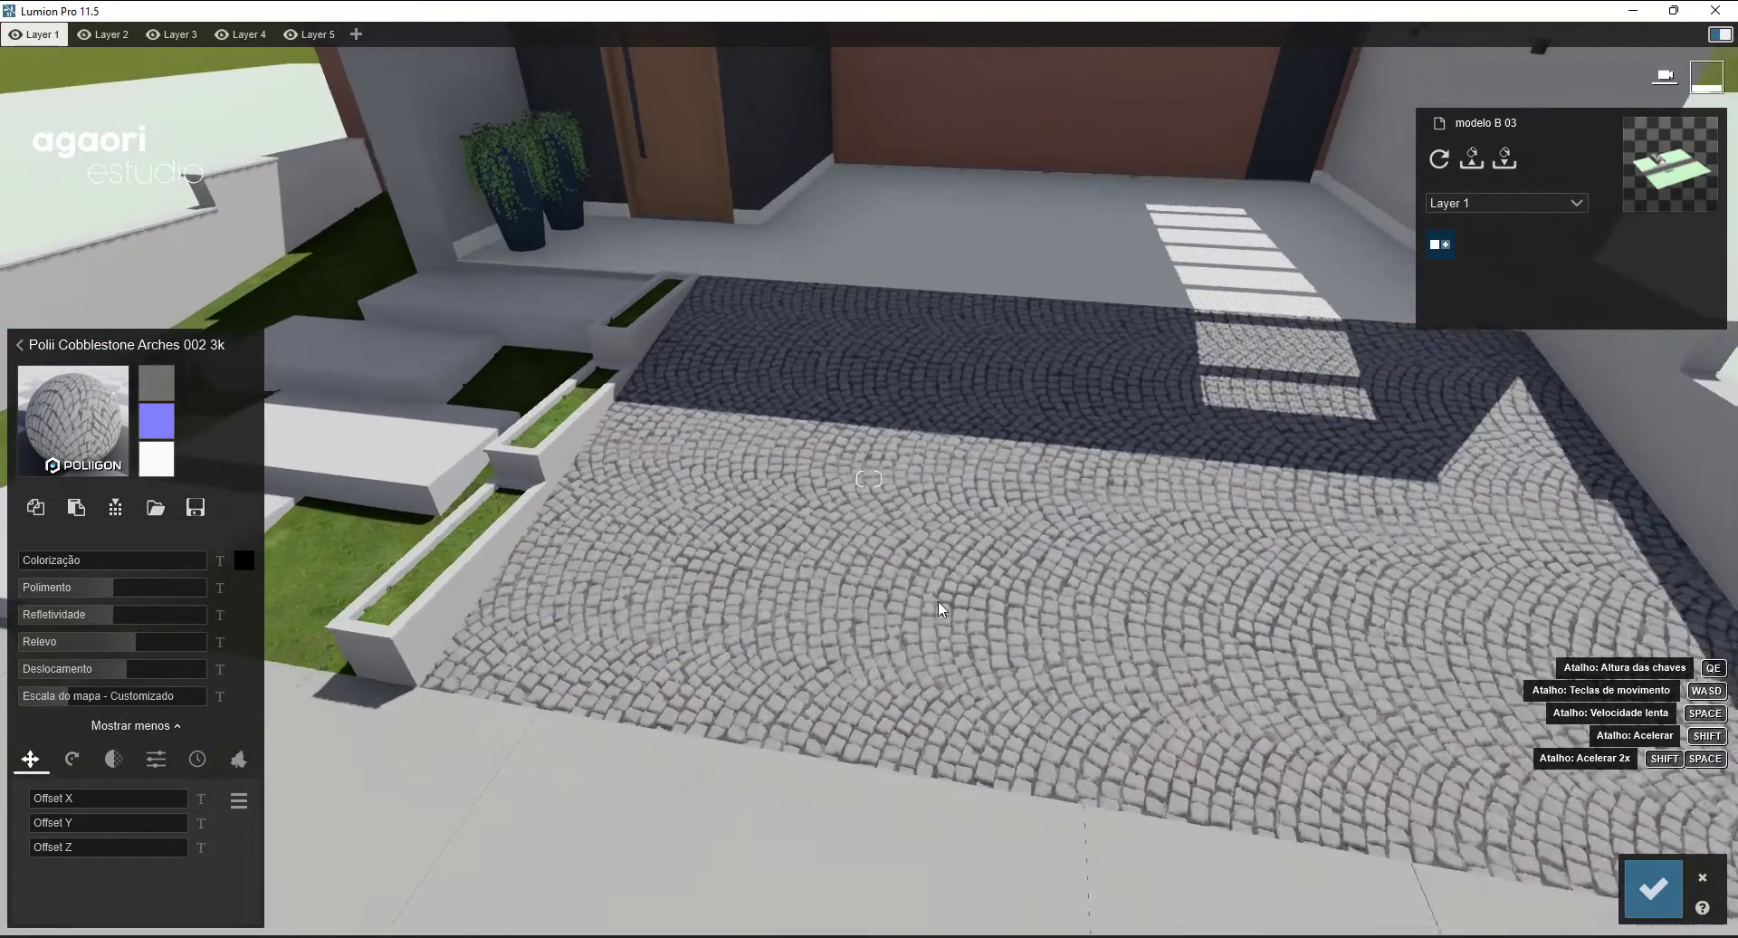
{"action": "key", "text": "d"}
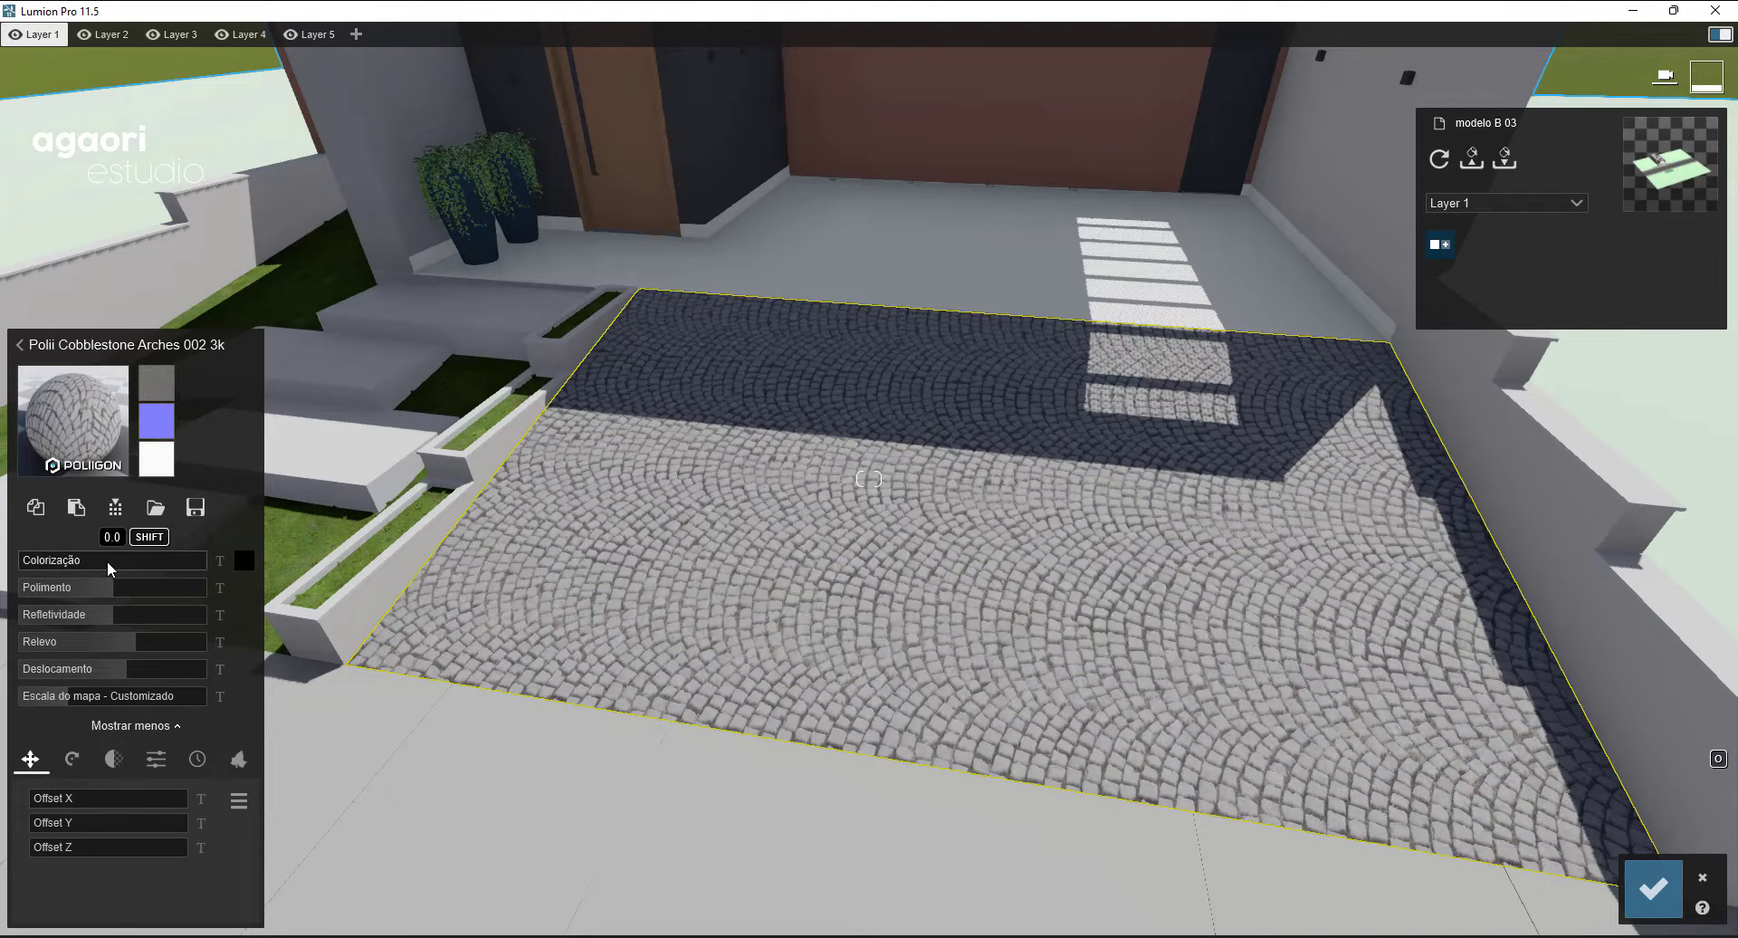
{"action": "left_click", "coordinate": [246, 560]}
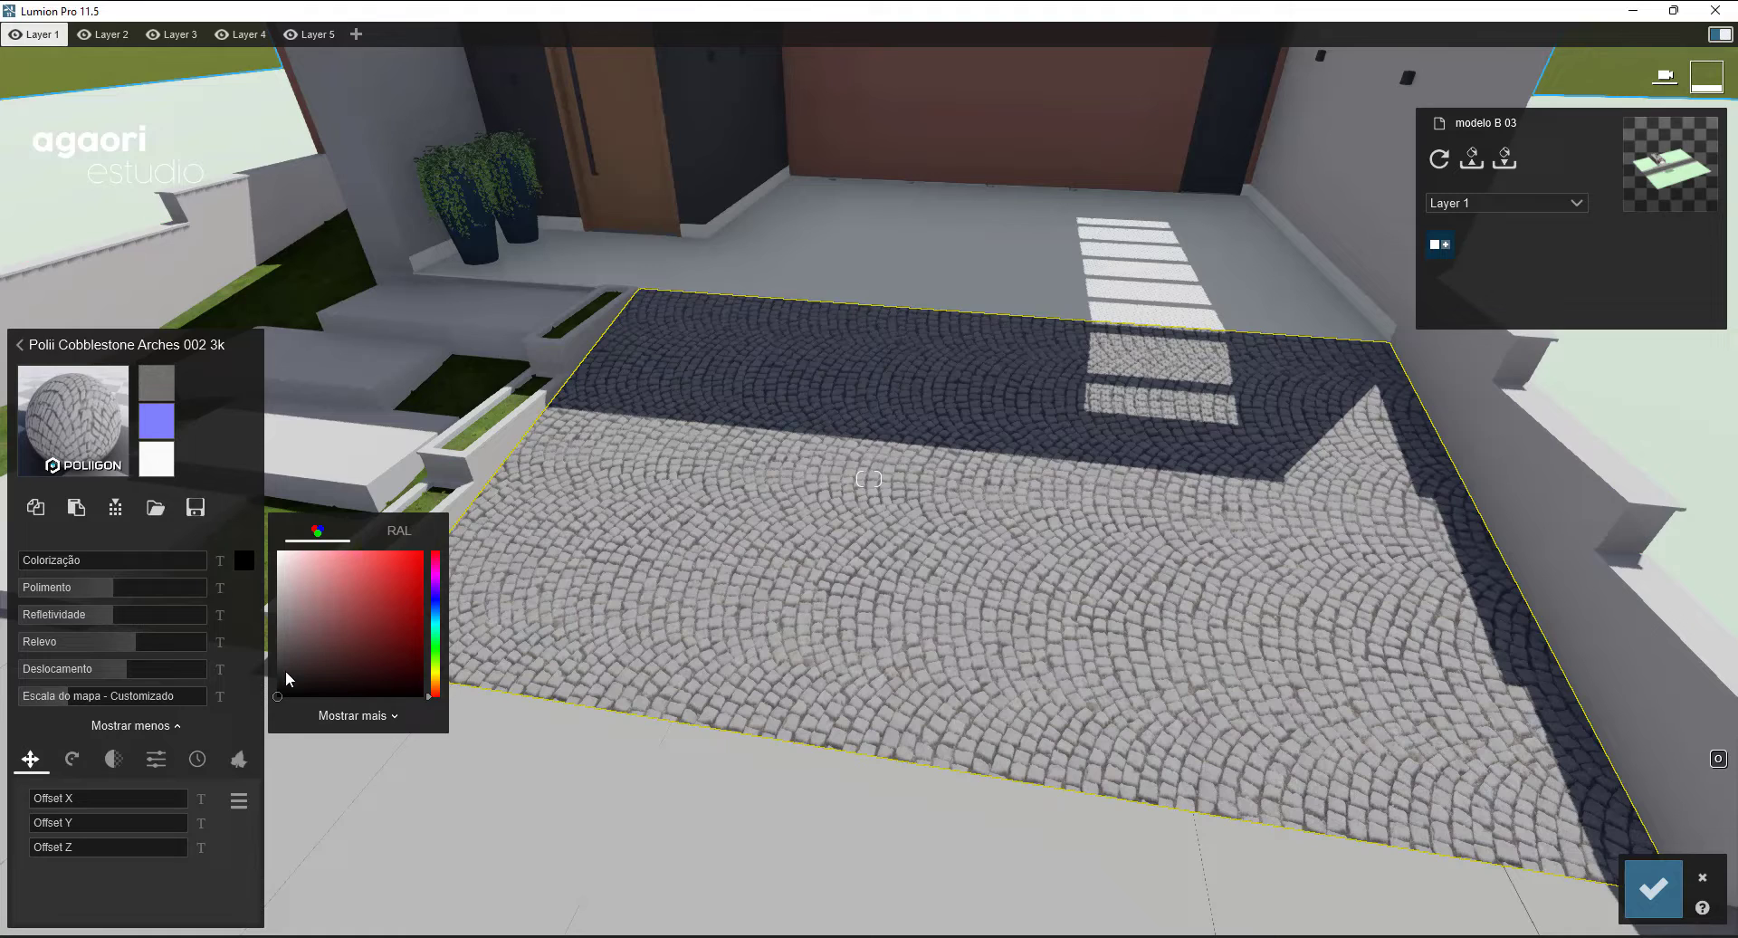
{"action": "left_click", "coordinate": [290, 639]}
{"action": "left_click_drag", "start_coordinate": [432, 683], "coordinate": [436, 673]}
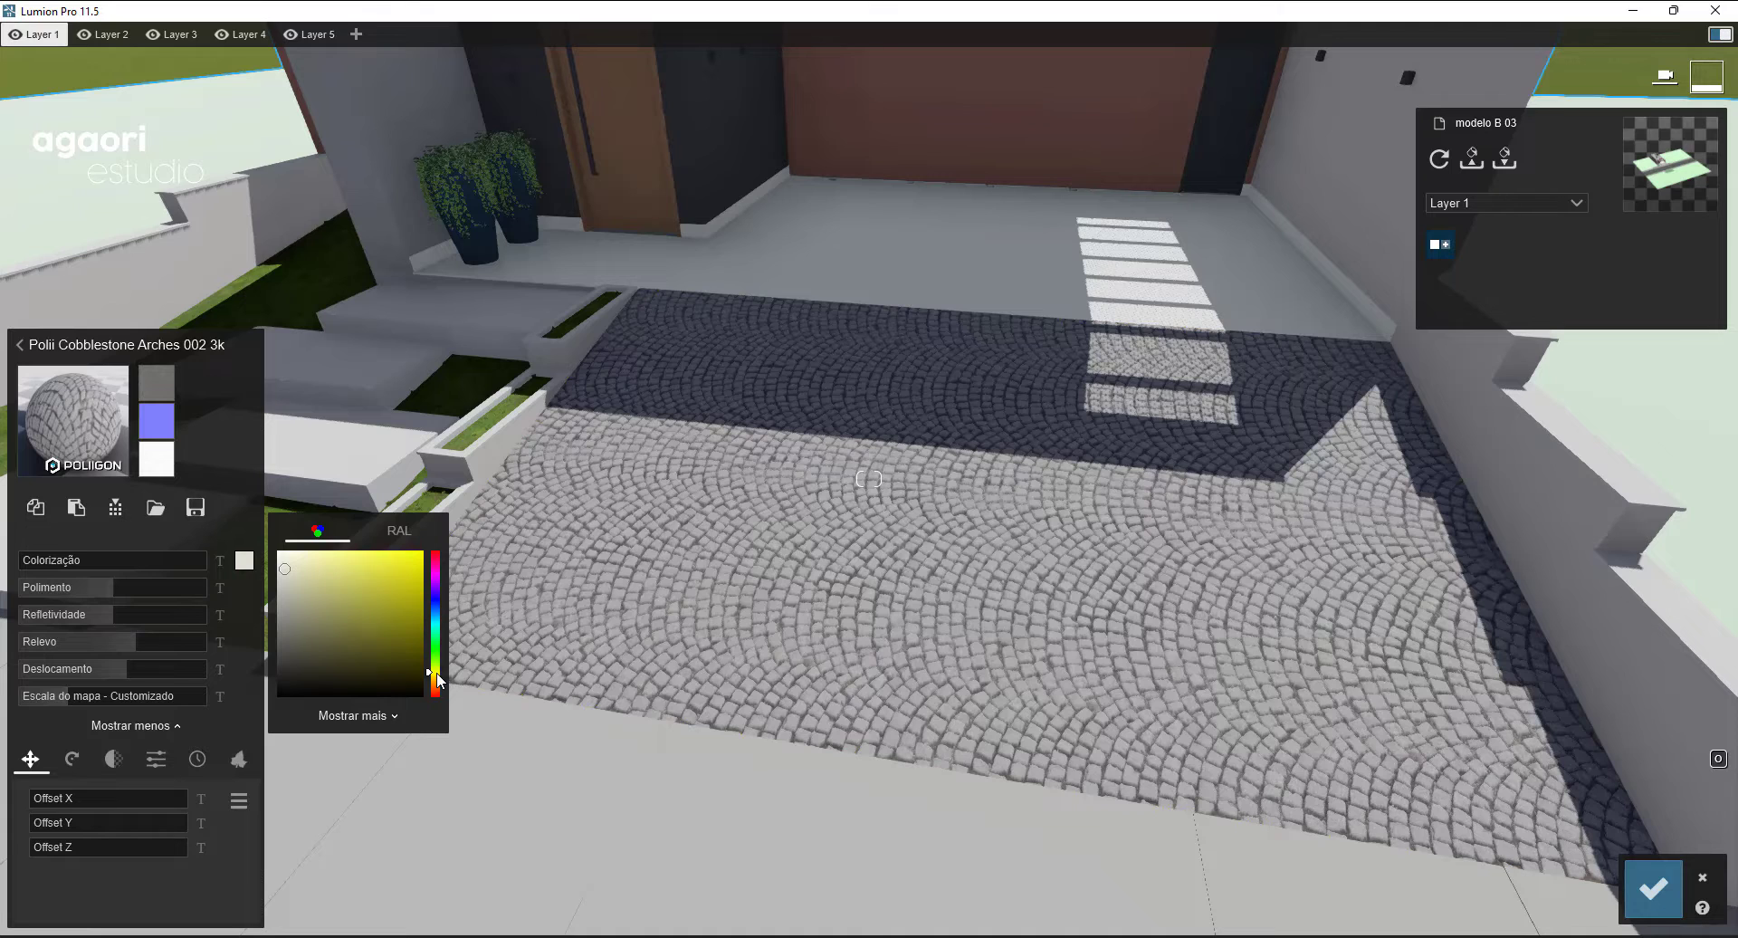
{"action": "left_click", "coordinate": [79, 565]}
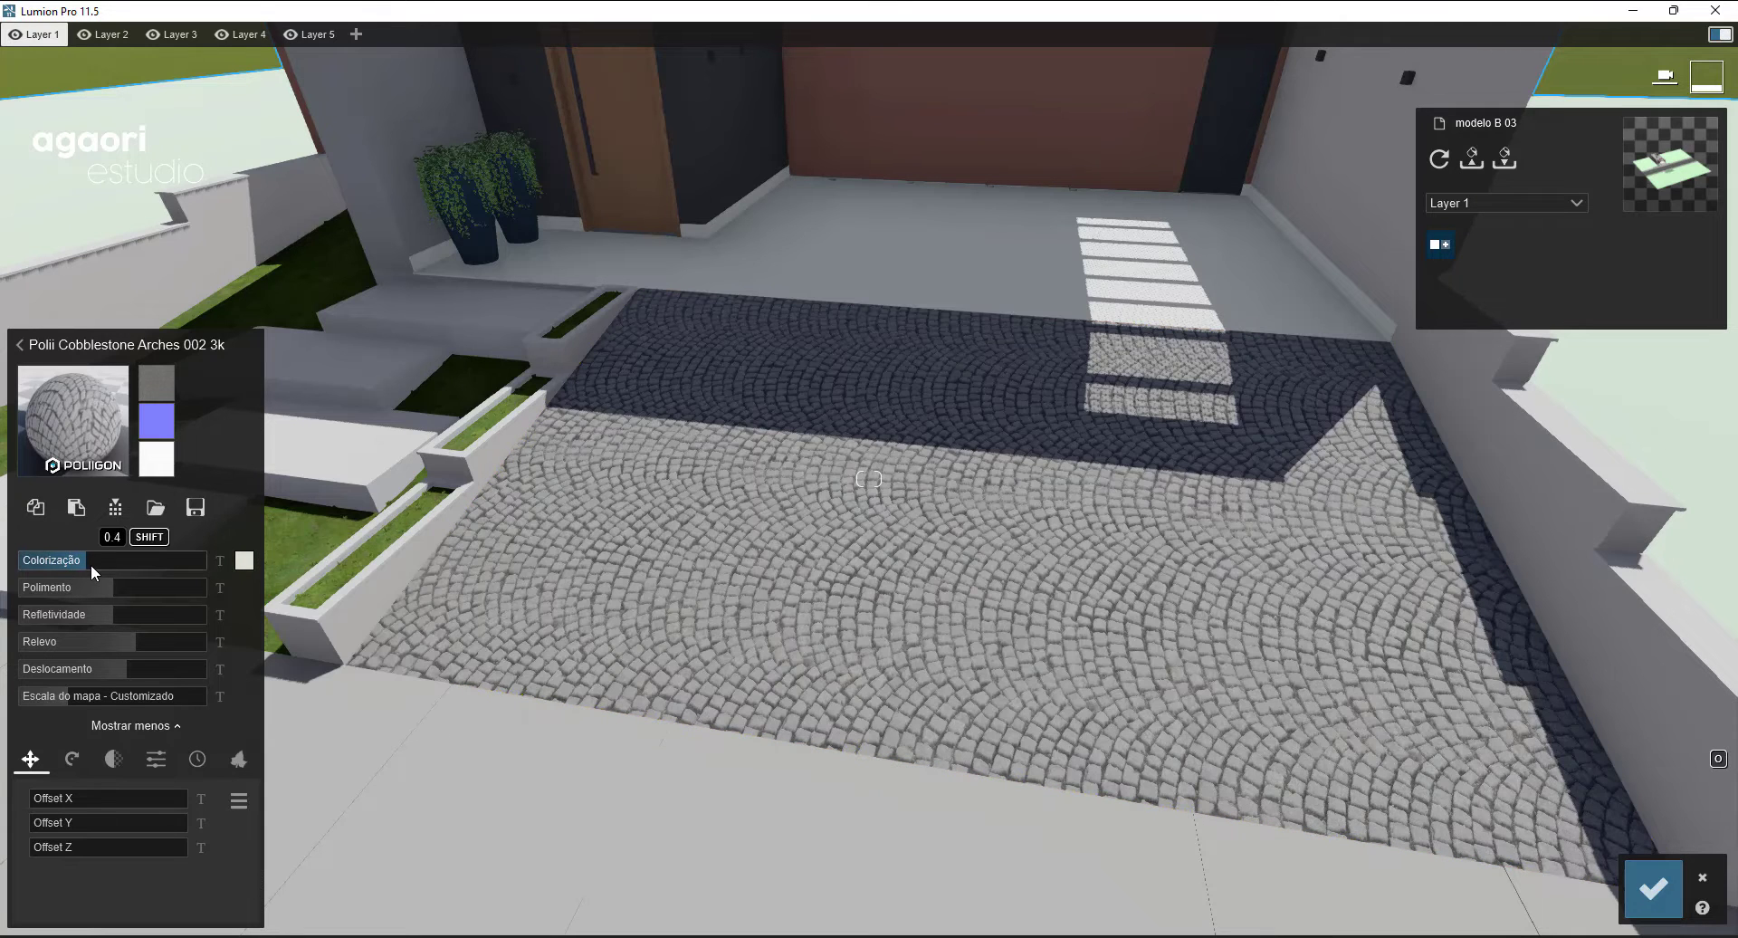
{"action": "left_click_drag", "start_coordinate": [101, 563], "coordinate": [113, 570]}
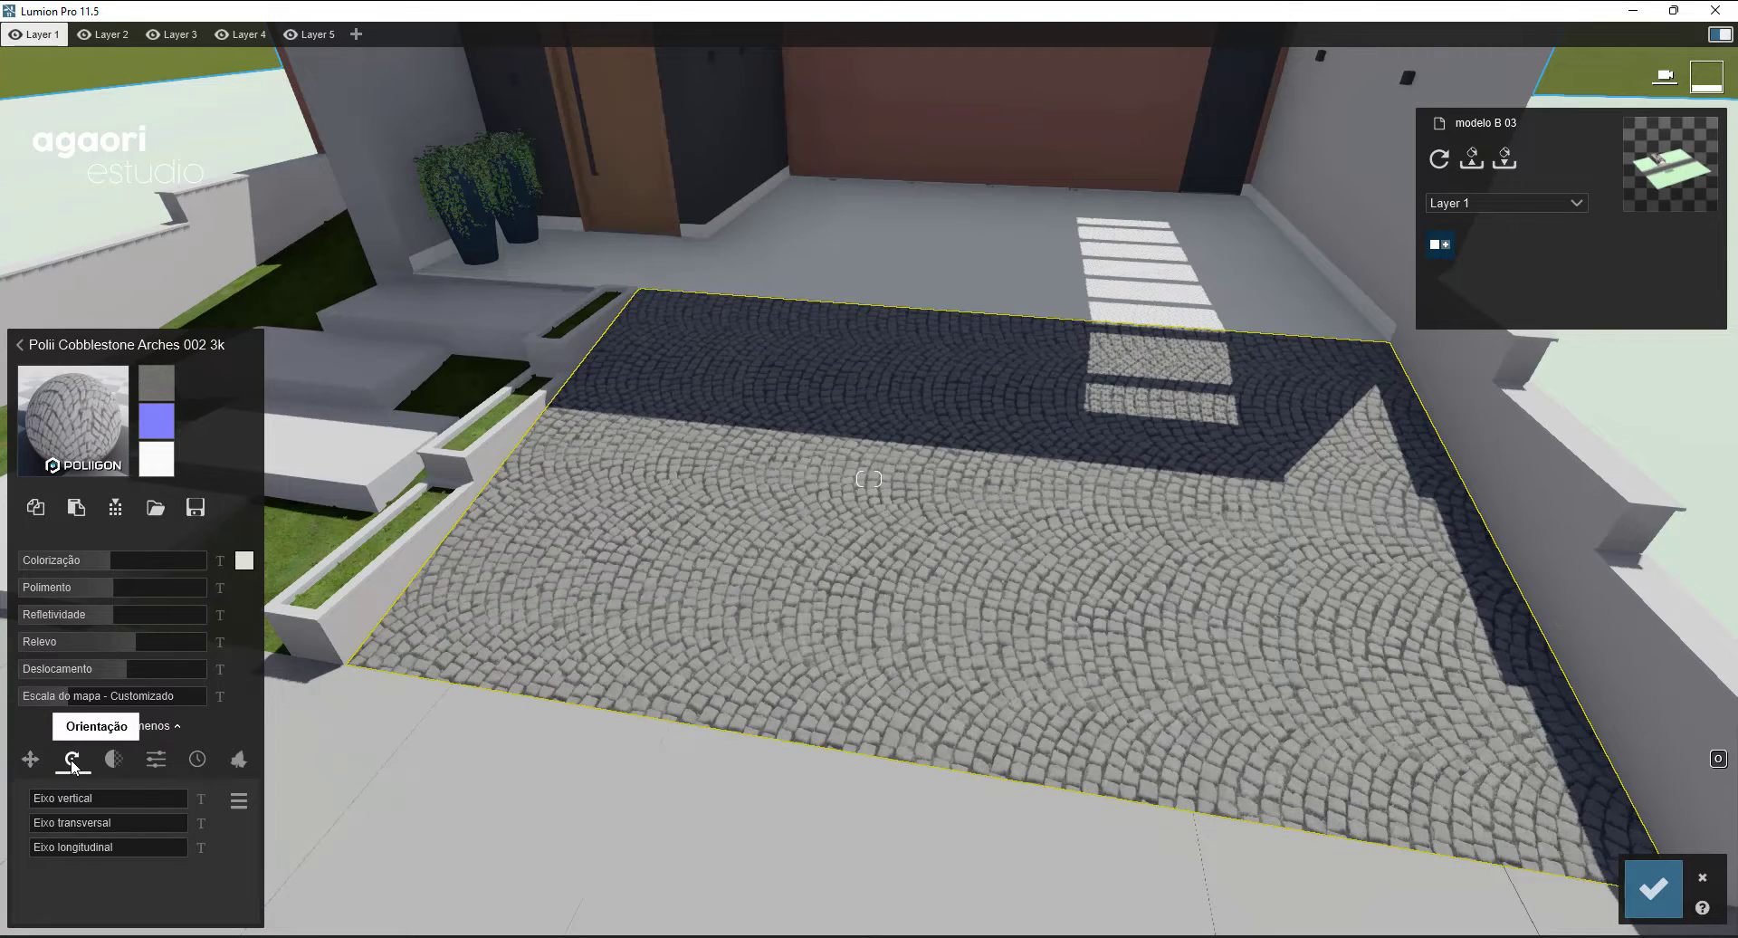
- Rotate the cobblestone texture 90° around the Eixo transversal and save the material changes
{"action": "left_click", "coordinate": [74, 761]}
{"action": "left_click", "coordinate": [56, 800]}
{"action": "left_click_drag", "start_coordinate": [58, 824], "coordinate": [64, 822]}
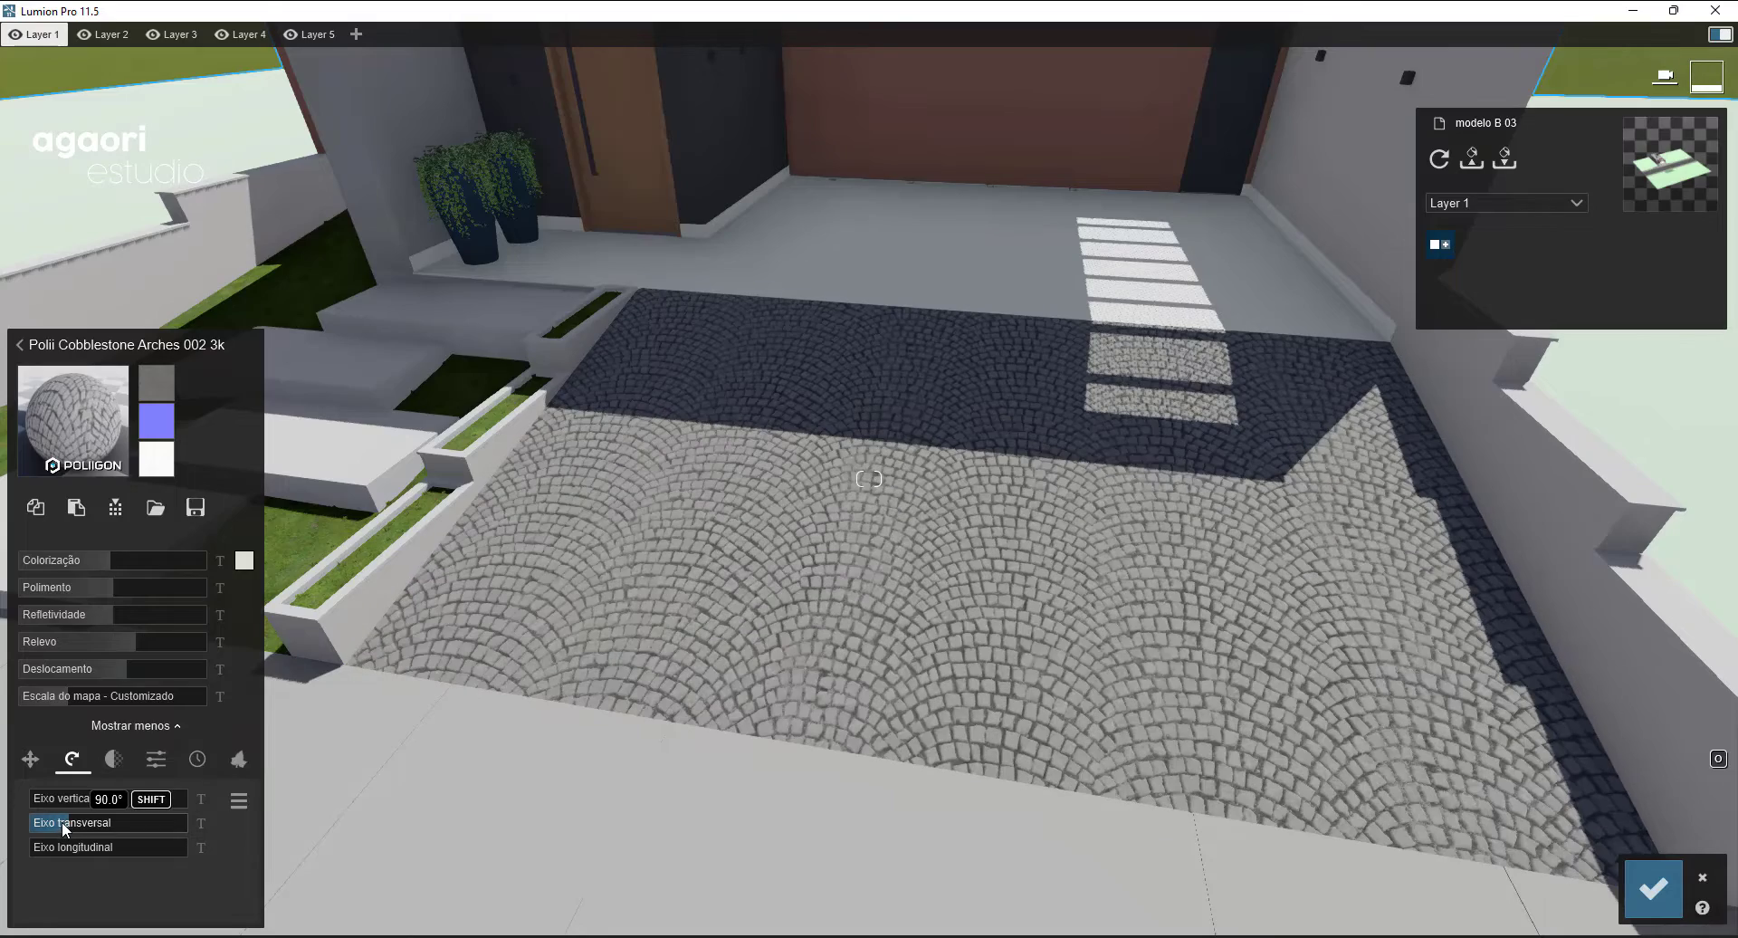
{"action": "key", "text": "w"}
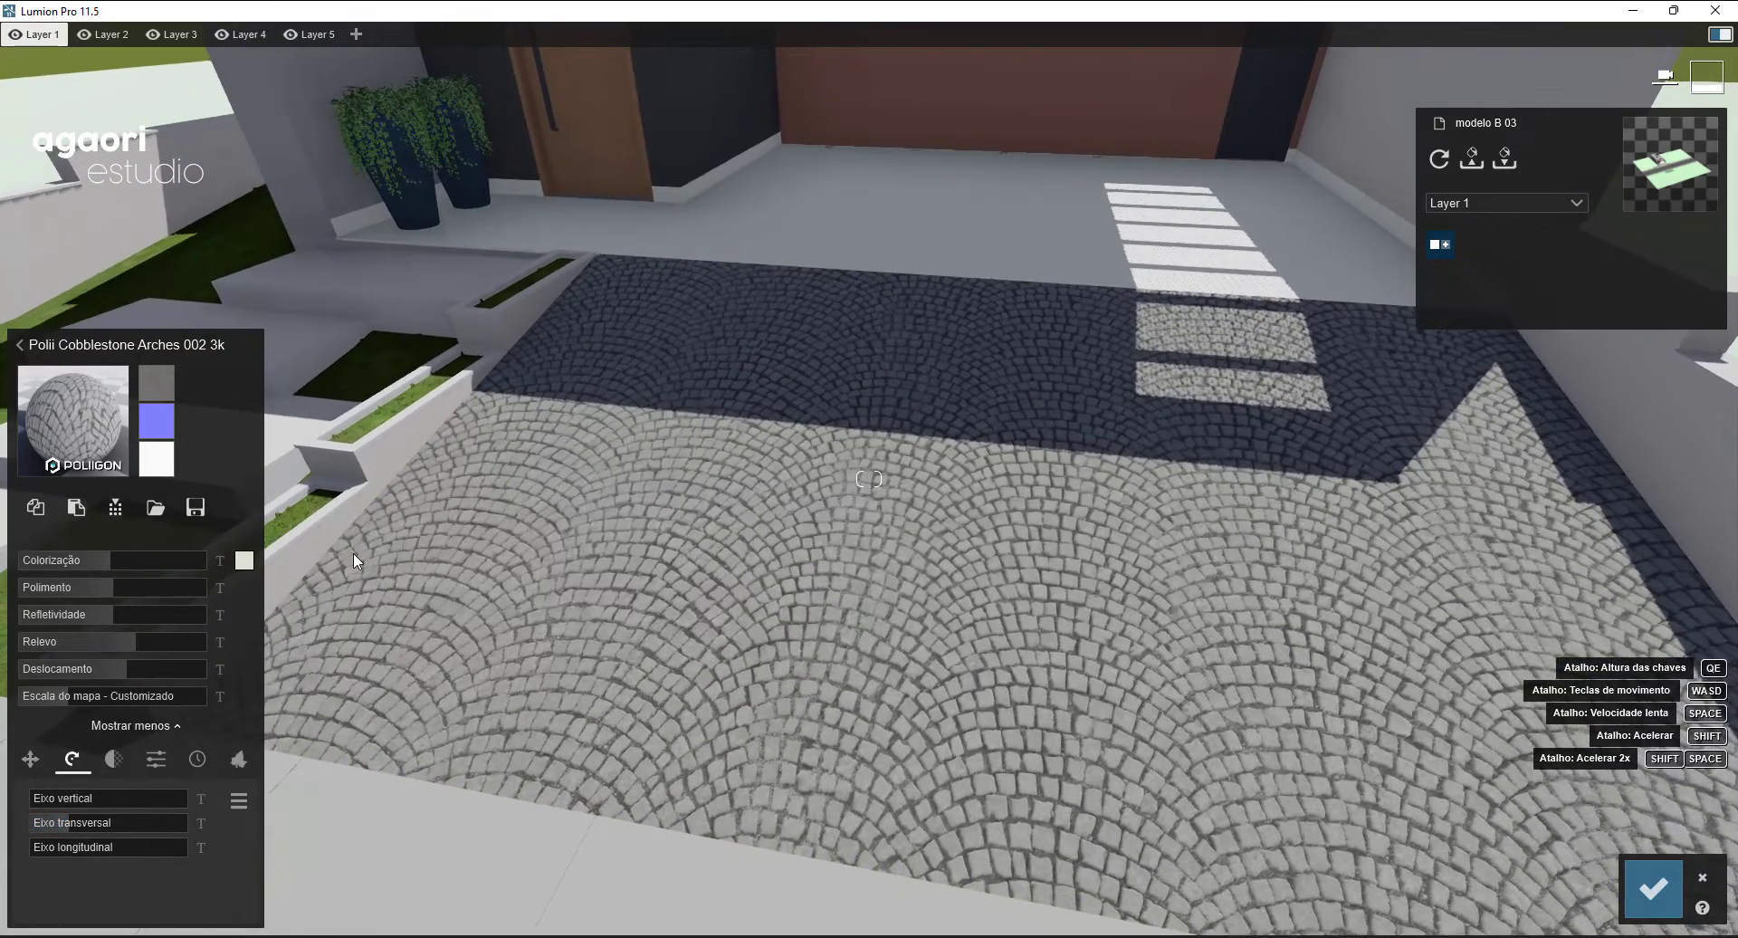
{"action": "key", "text": "s"}
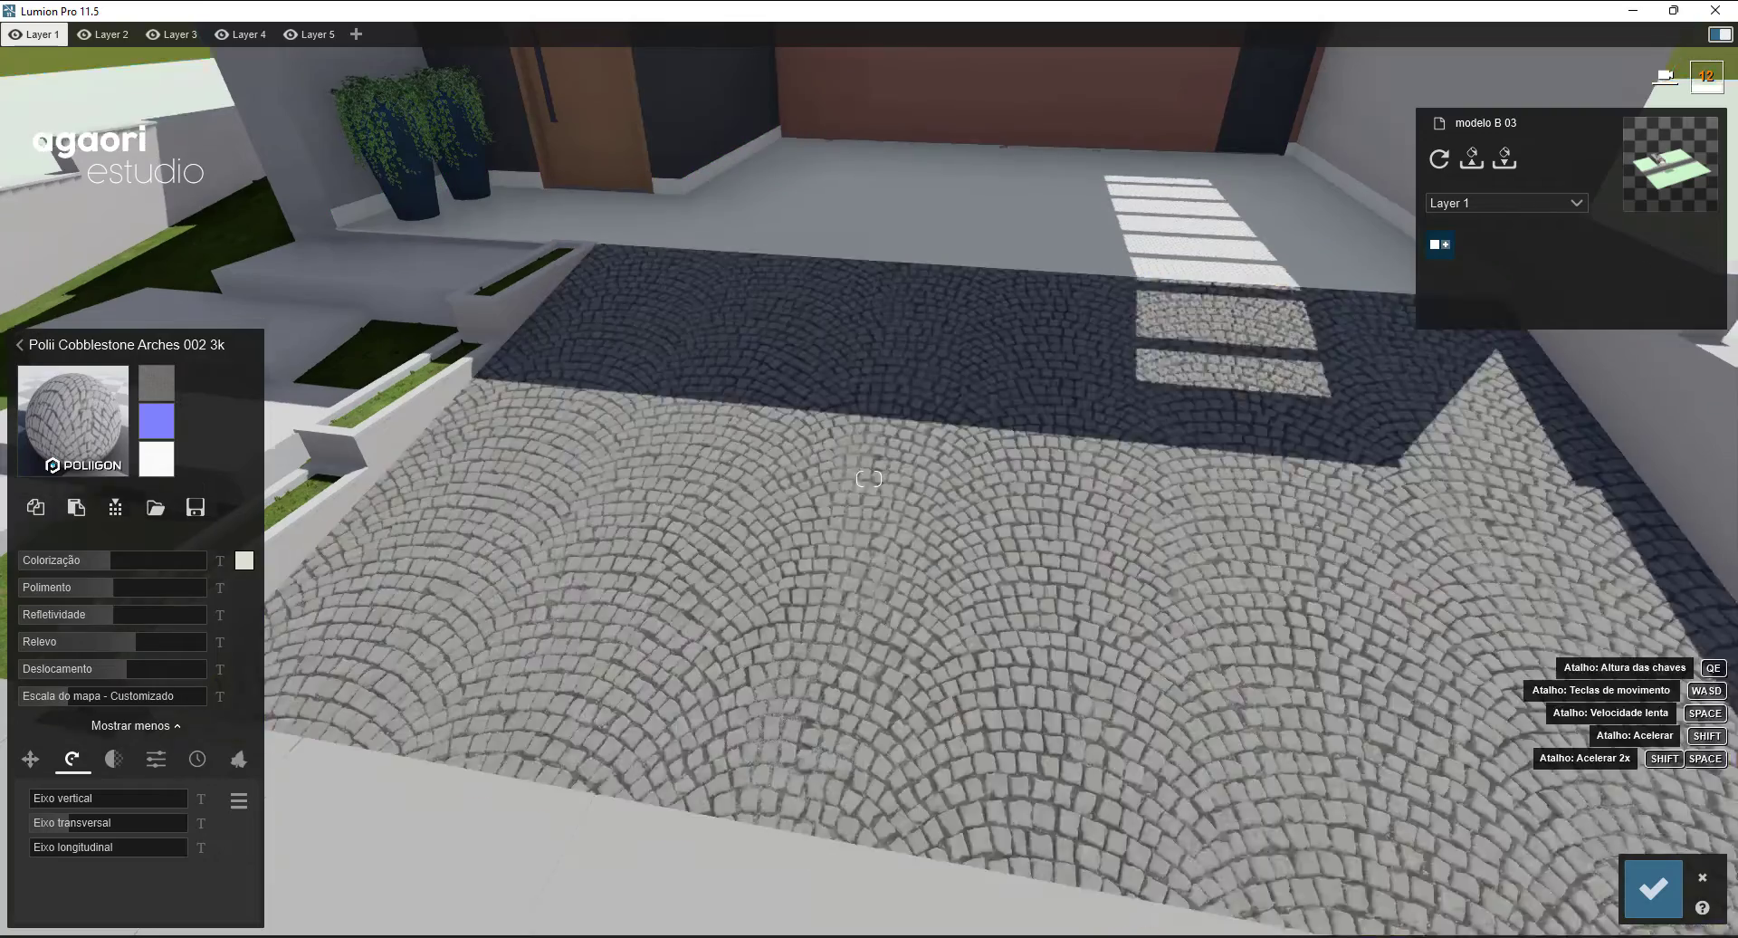
{"action": "key", "text": "s"}
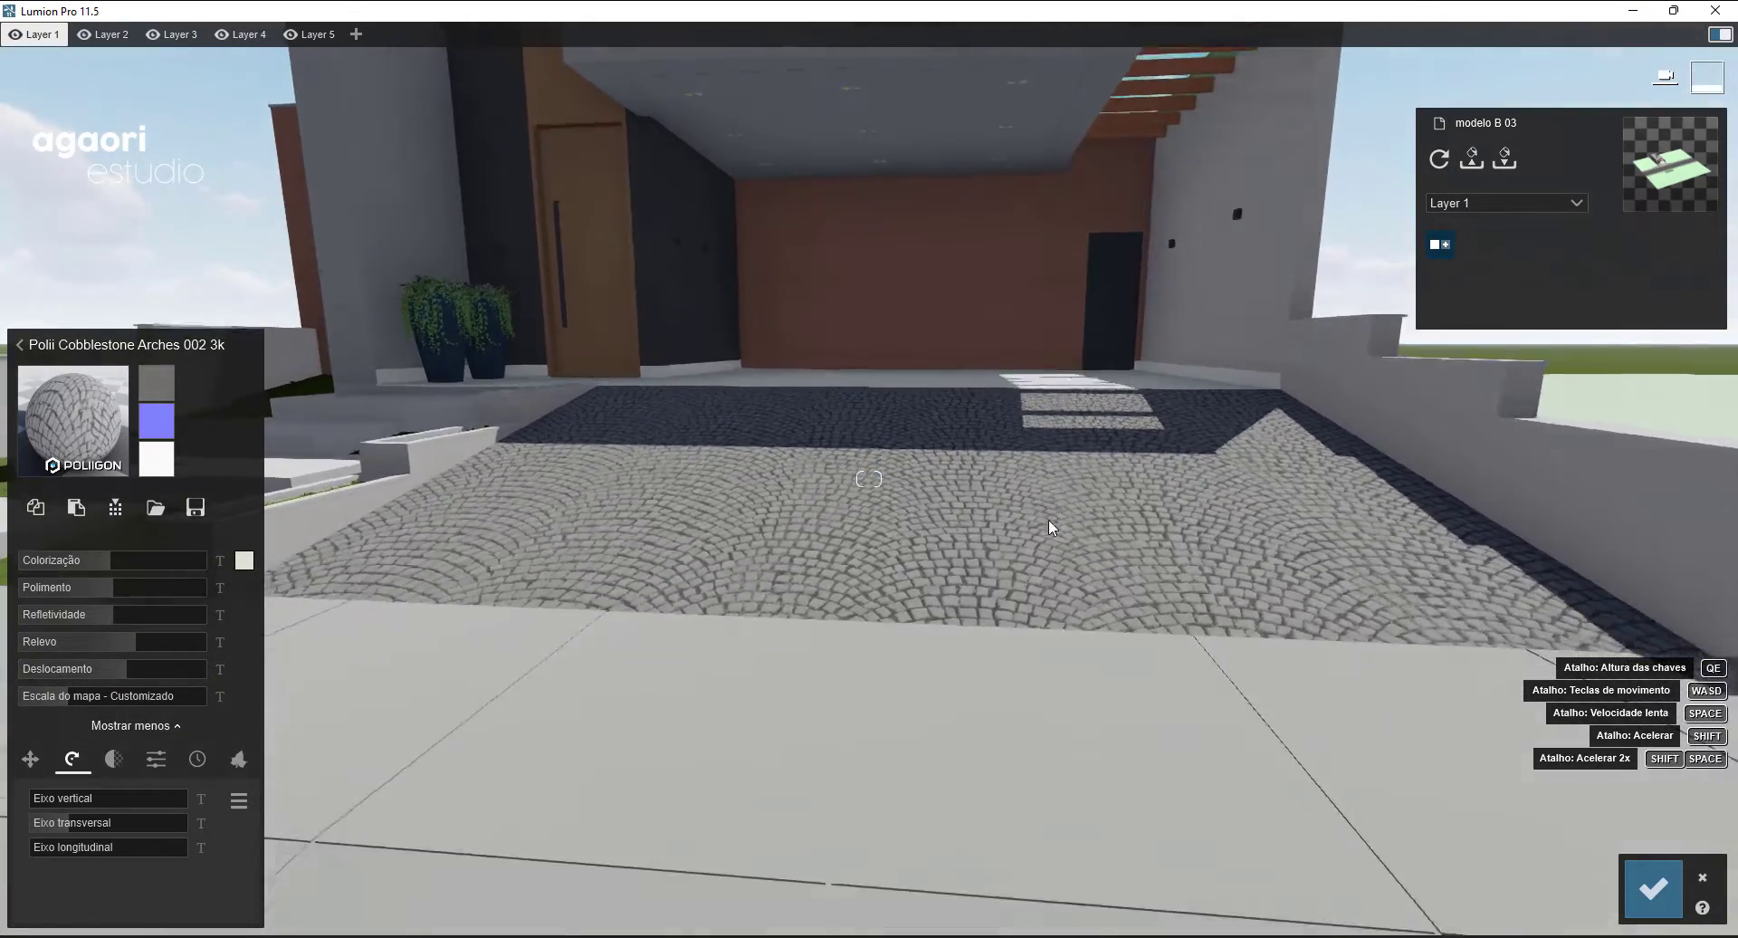
{"action": "left_click", "coordinate": [1650, 890]}
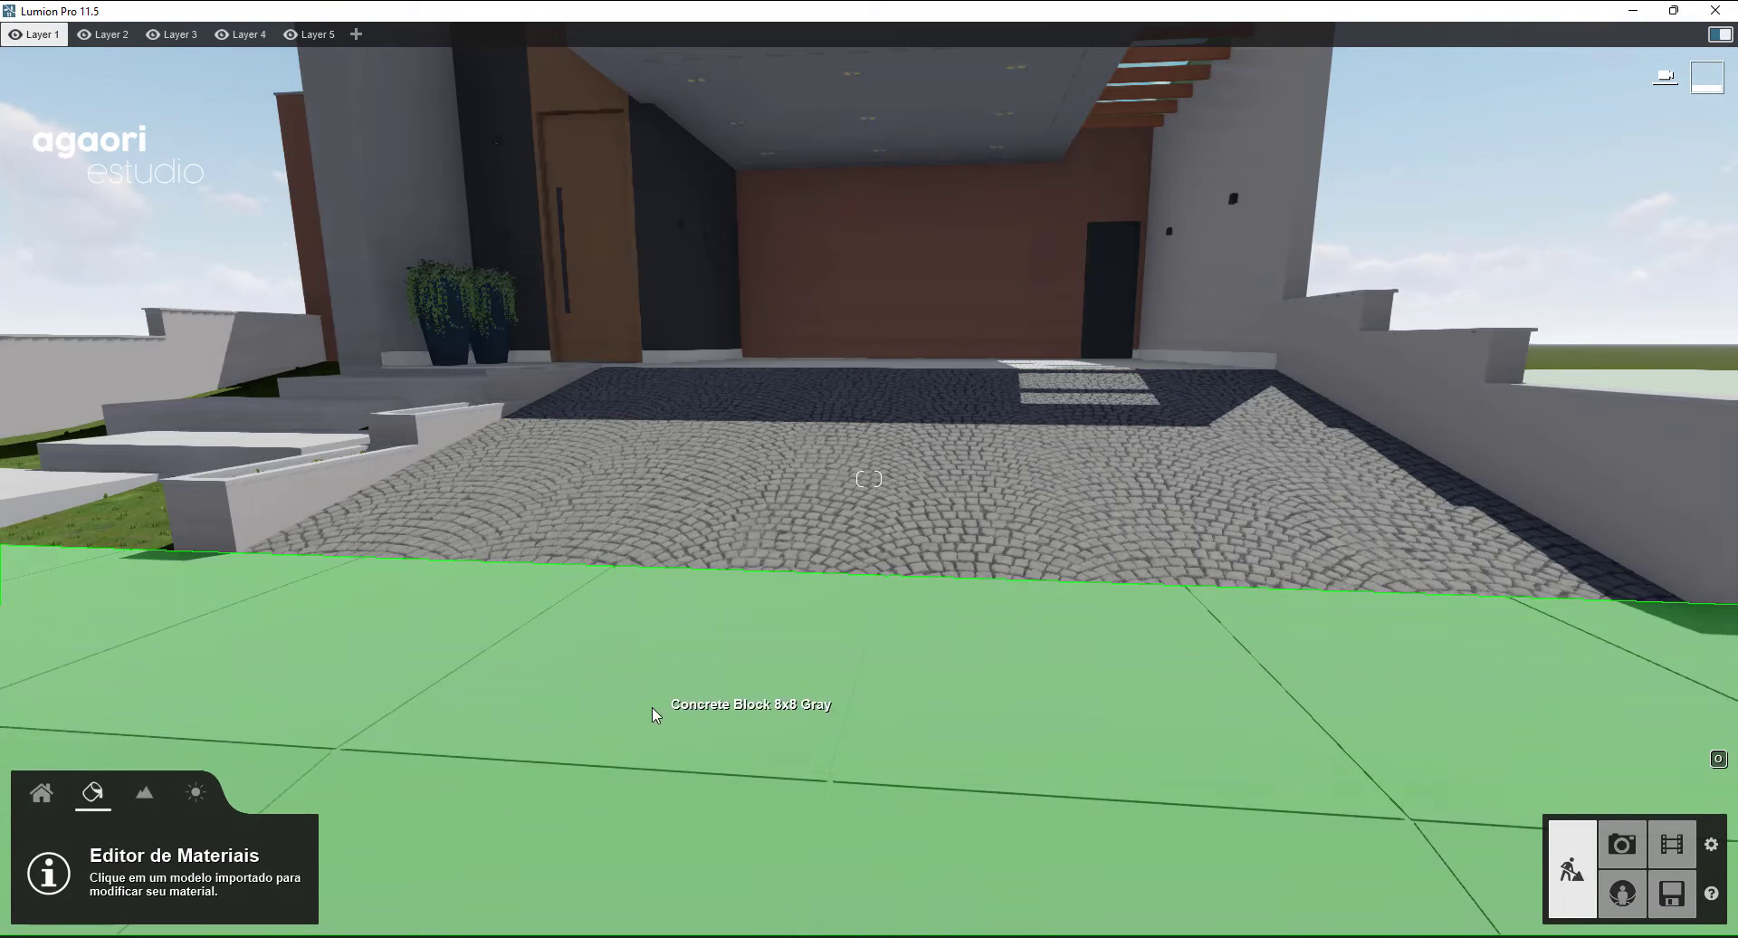
- Apply the exterior concrete material Polii Concrete Polished 001 2K to the sidewalk
{"action": "left_click", "coordinate": [677, 703]}
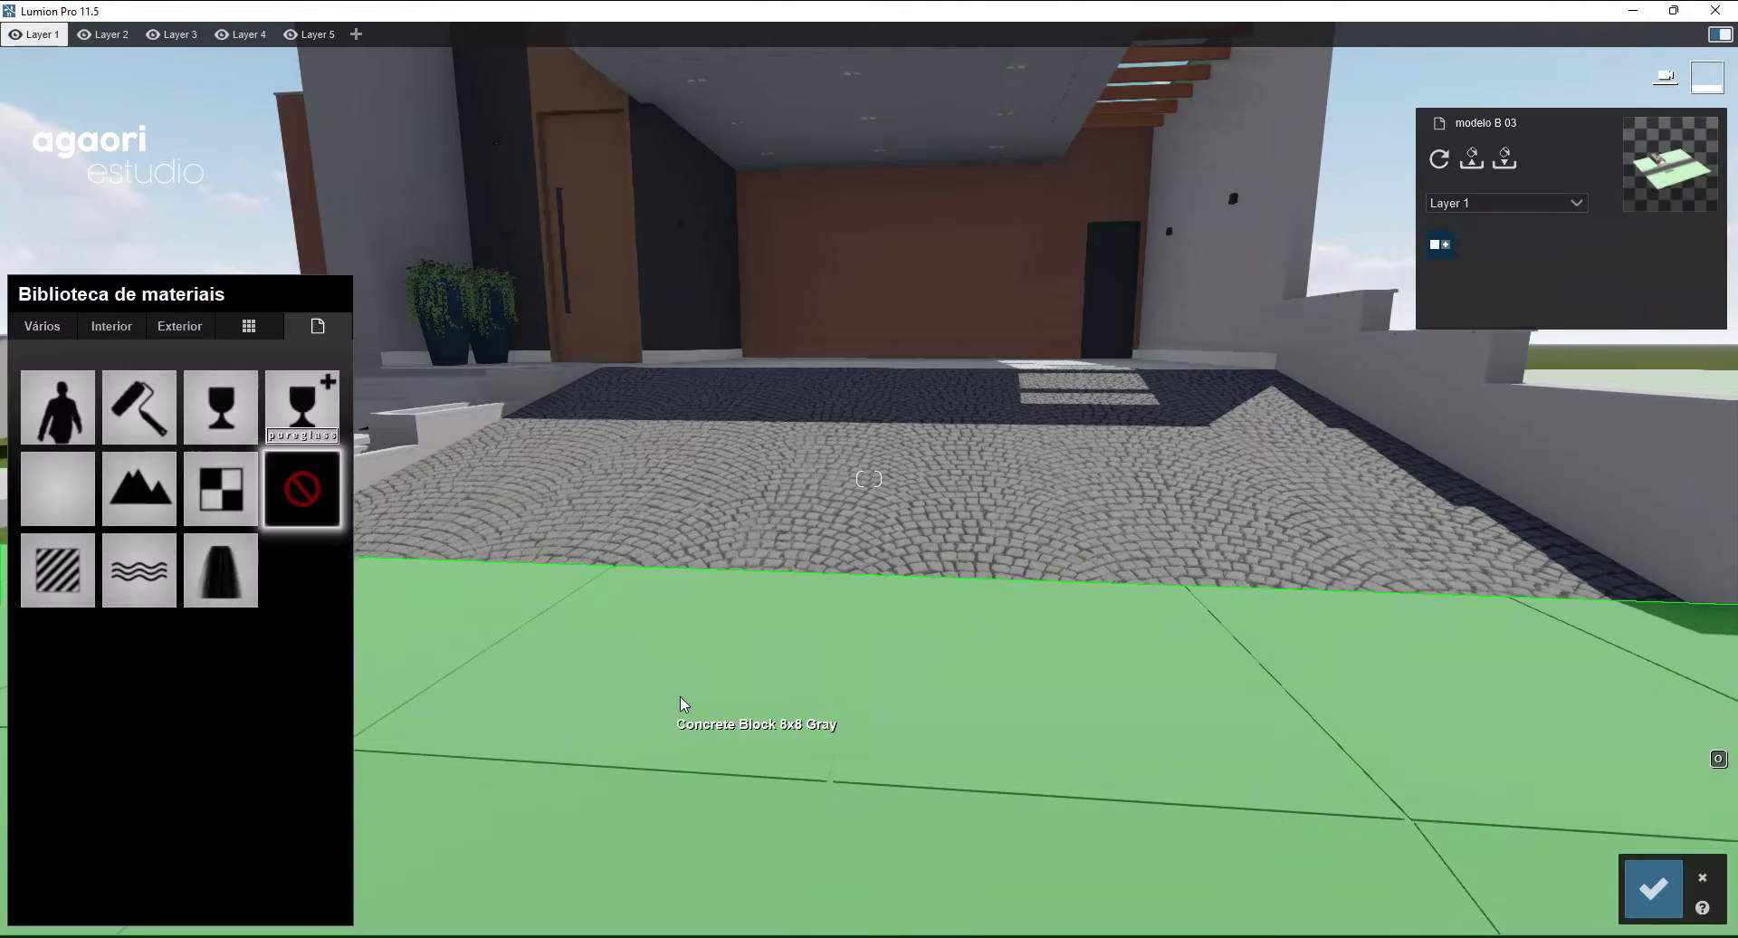
{"action": "left_click", "coordinate": [183, 331]}
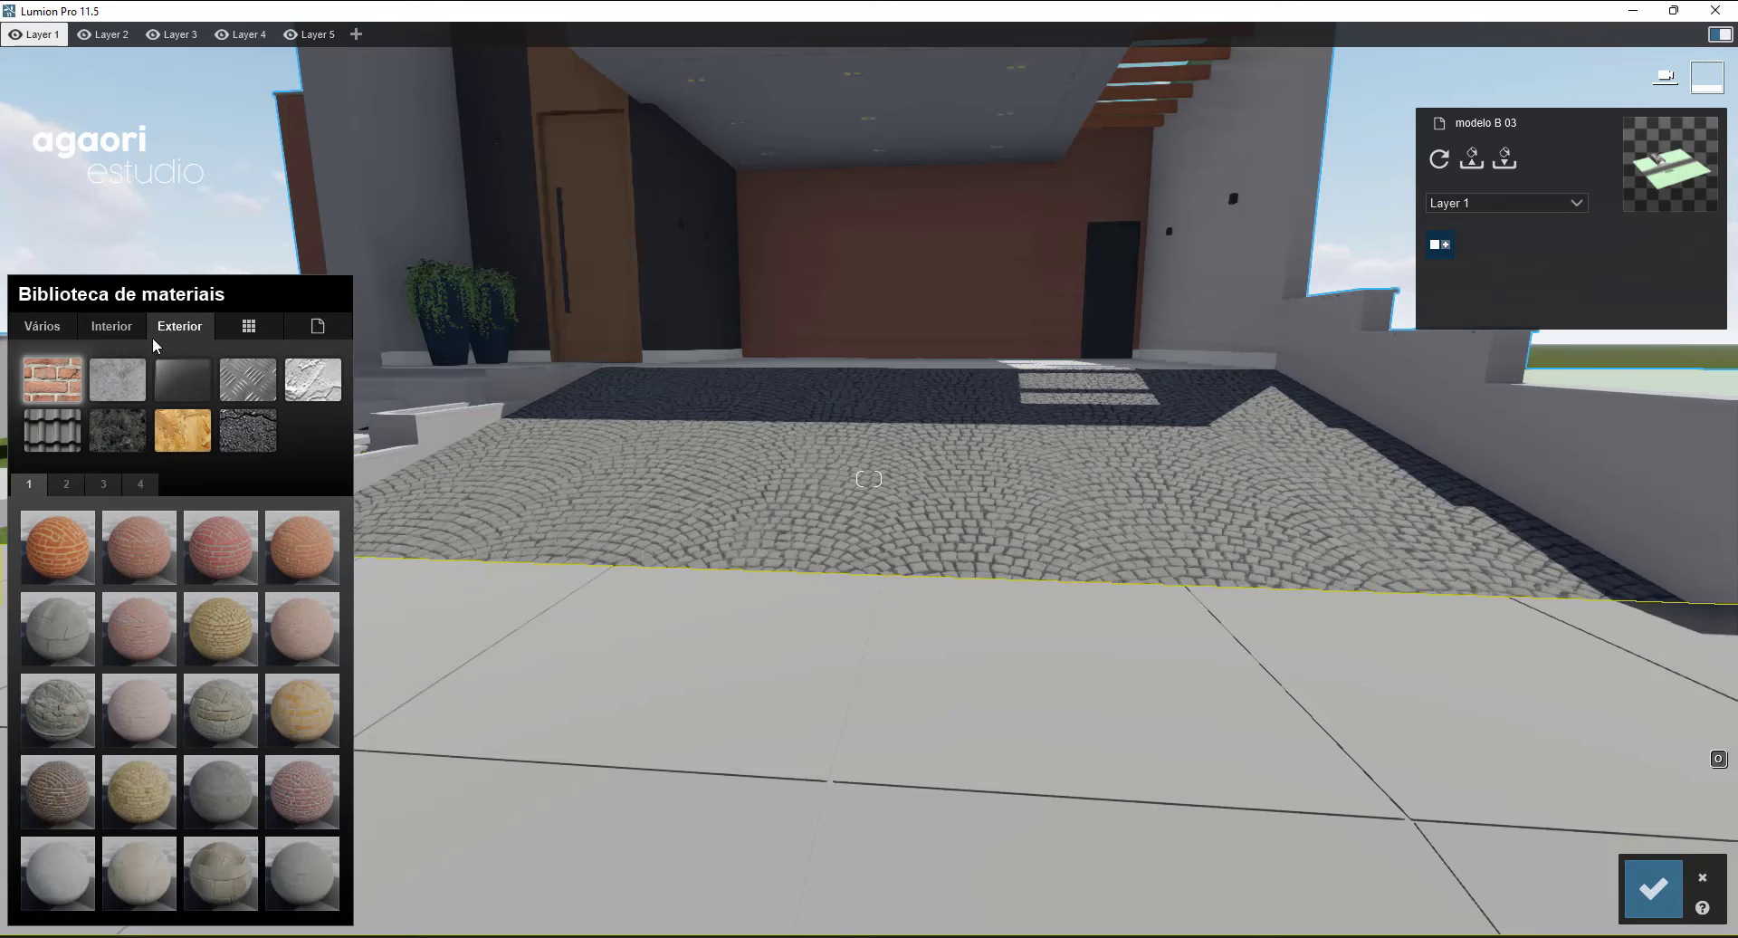
{"action": "left_click", "coordinate": [121, 381]}
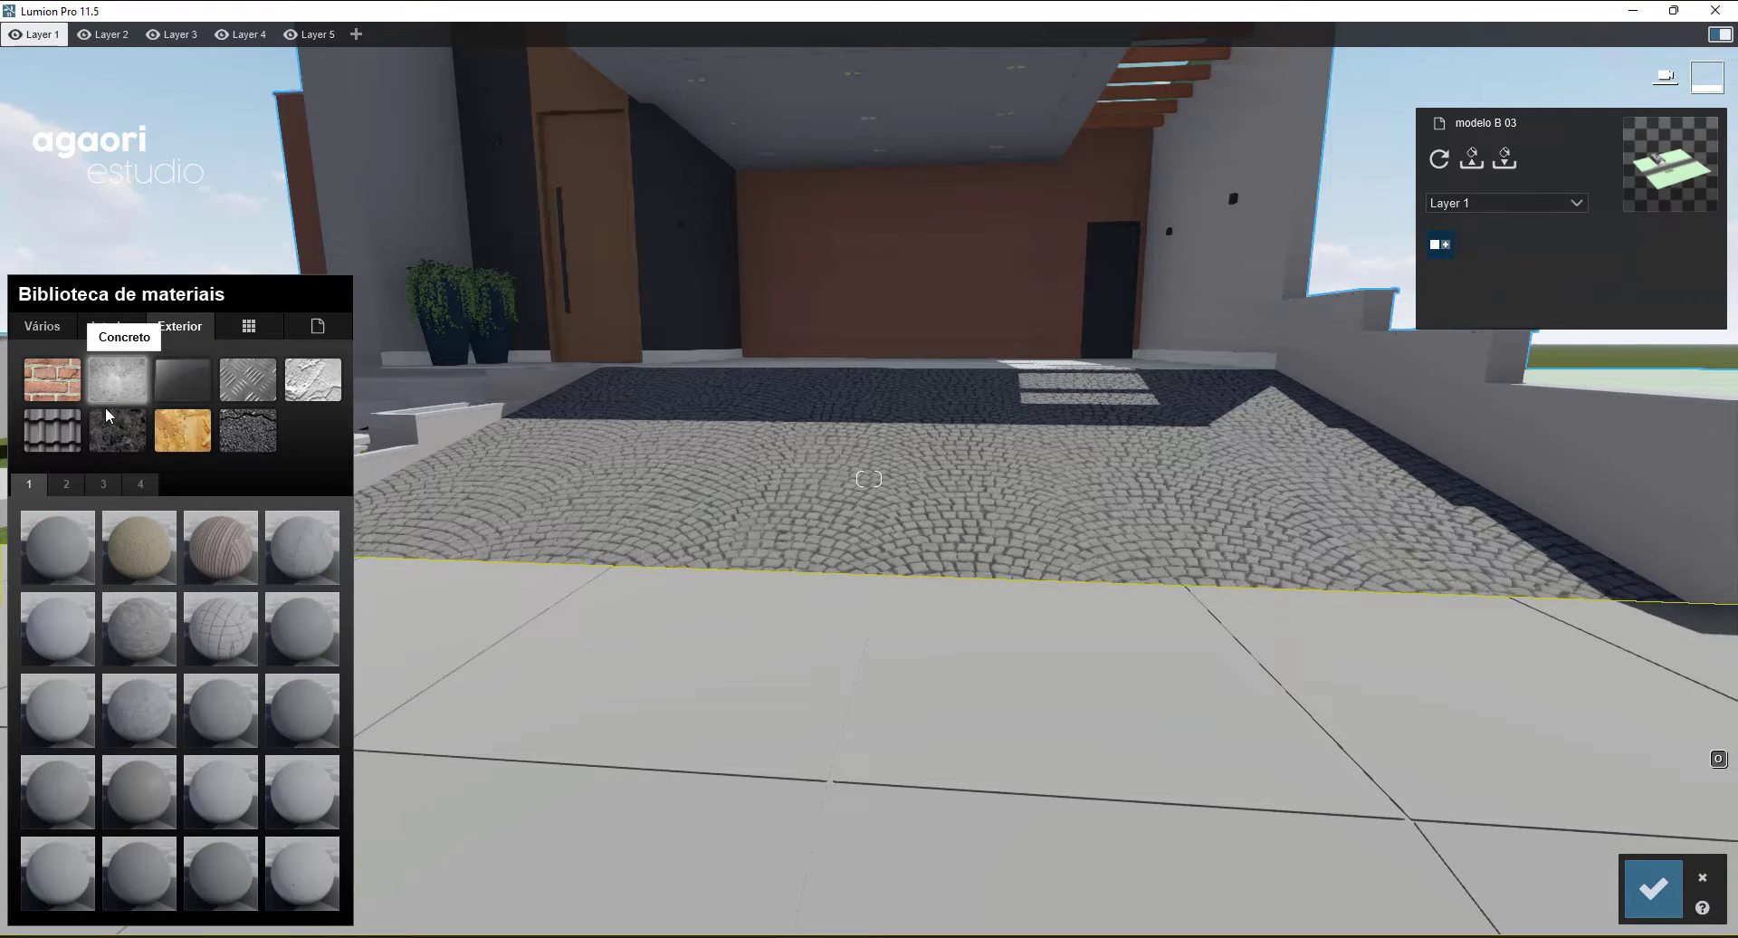
{"action": "left_click", "coordinate": [143, 484]}
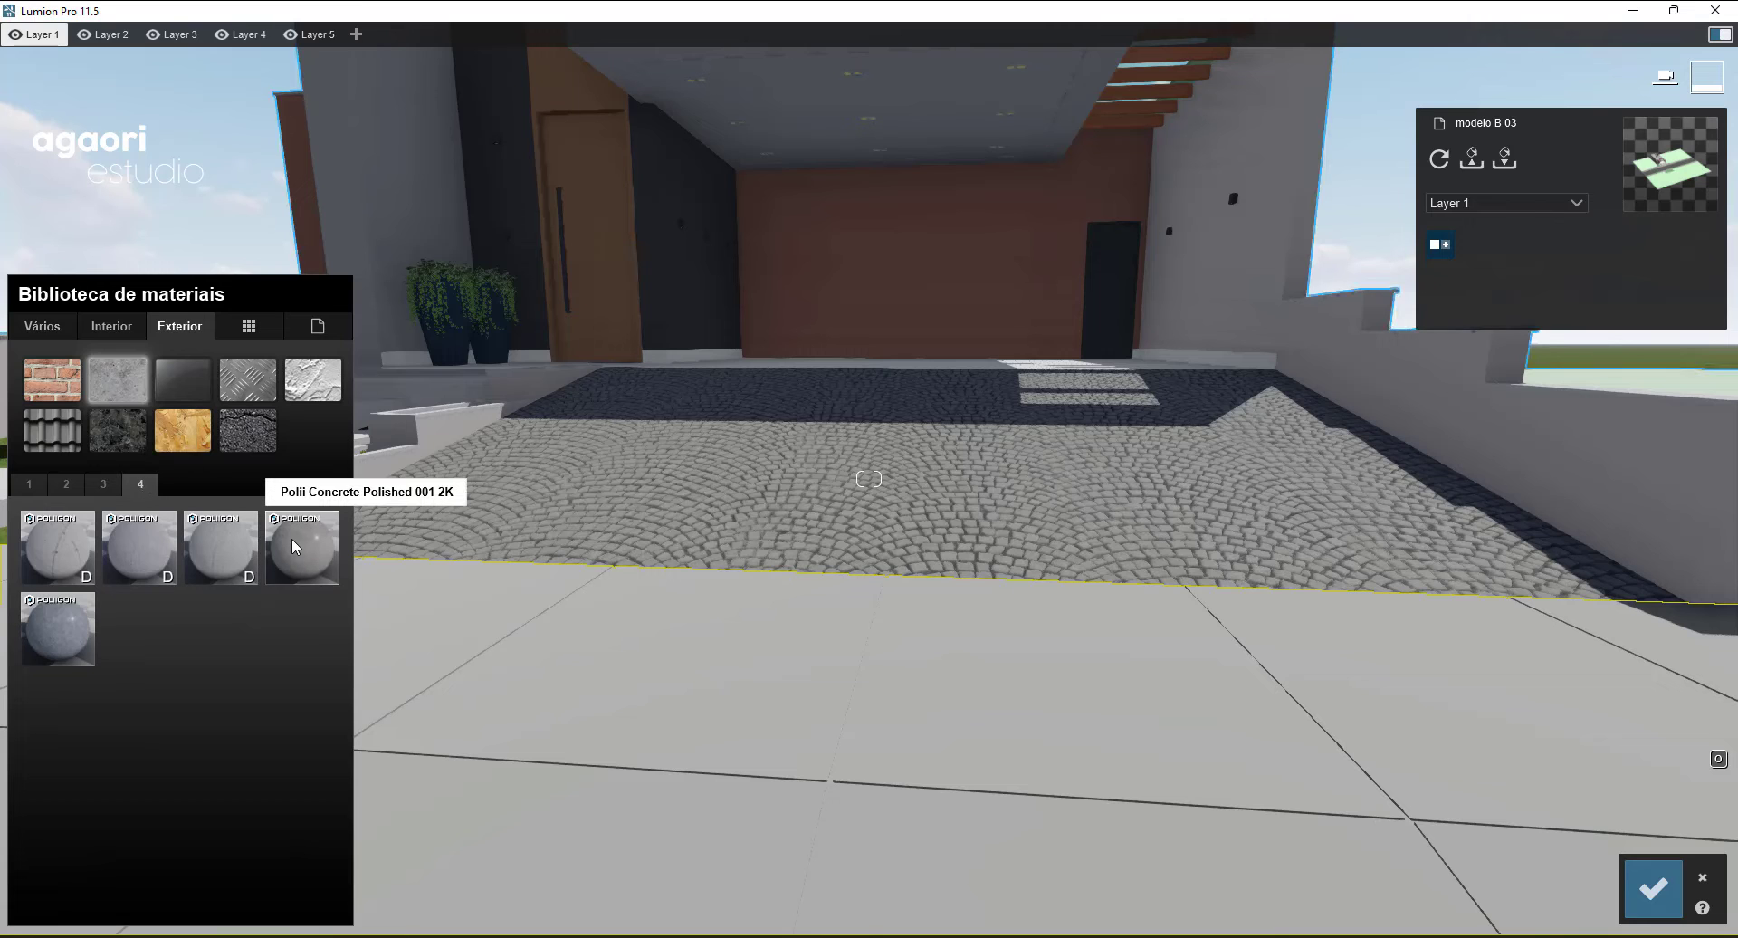
{"action": "left_click", "coordinate": [755, 737]}
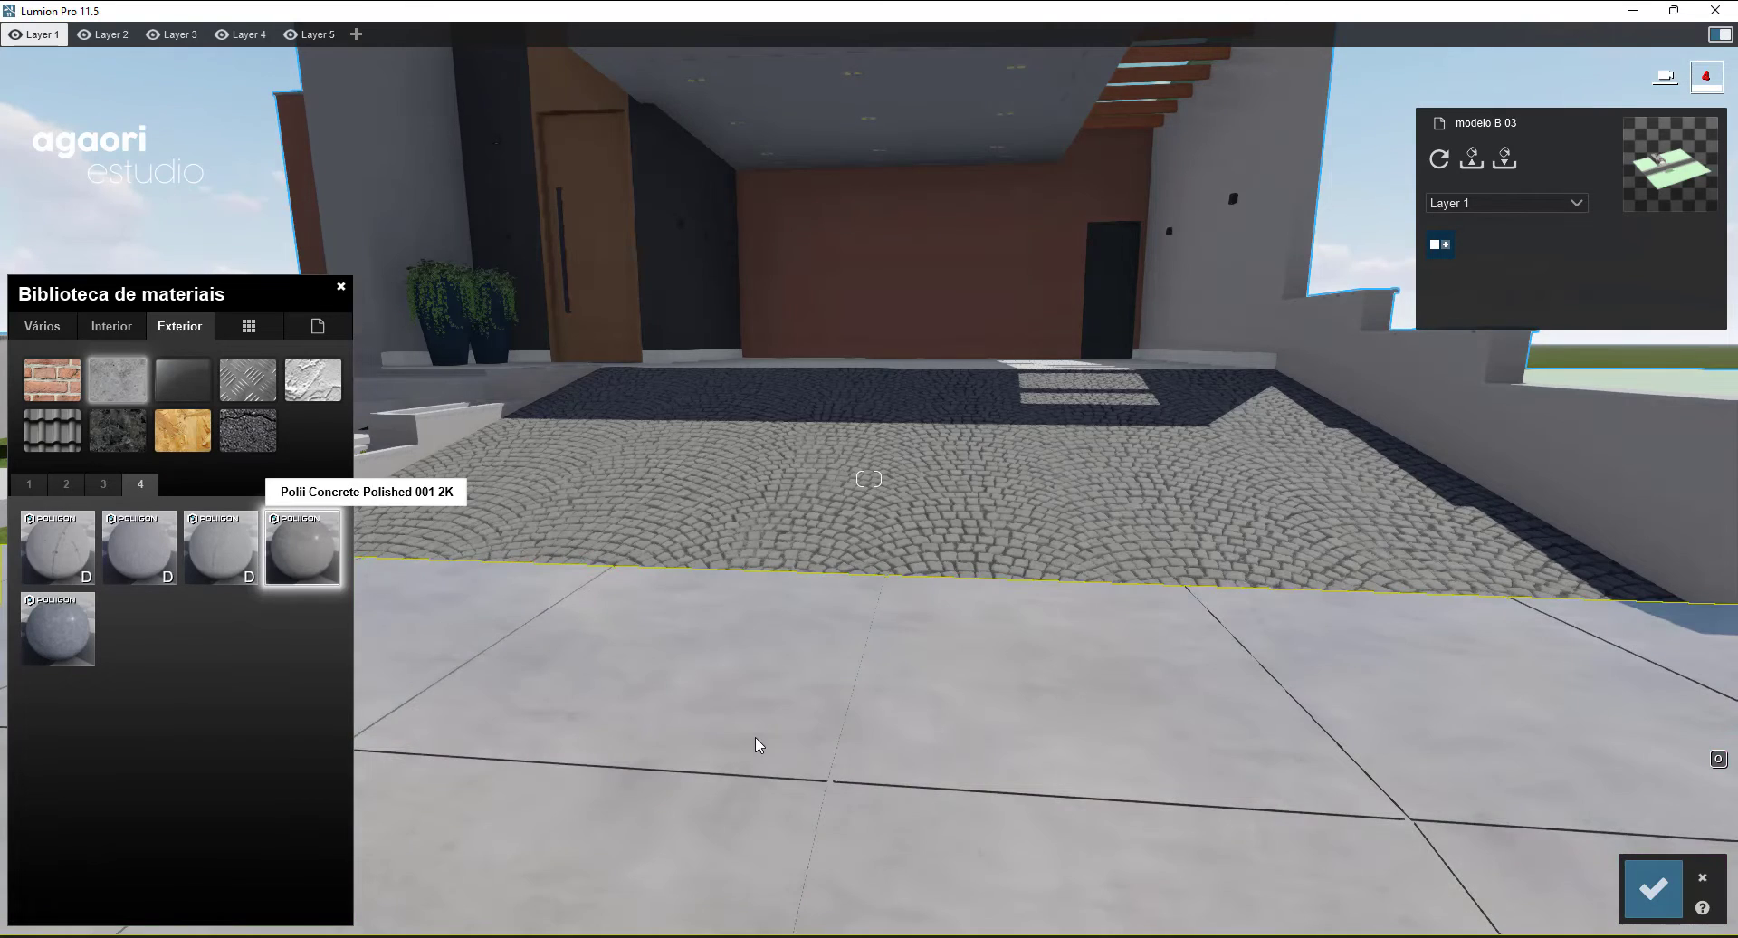
- Set the sidewalk concrete's Polimento and Refletividade to 0.0 and its map scale to 0.5, and save the material changes
{"action": "right_click_drag", "start_coordinate": [755, 737], "coordinate": [697, 666]}
{"action": "key", "text": "s"}
{"action": "key", "text": "w"}
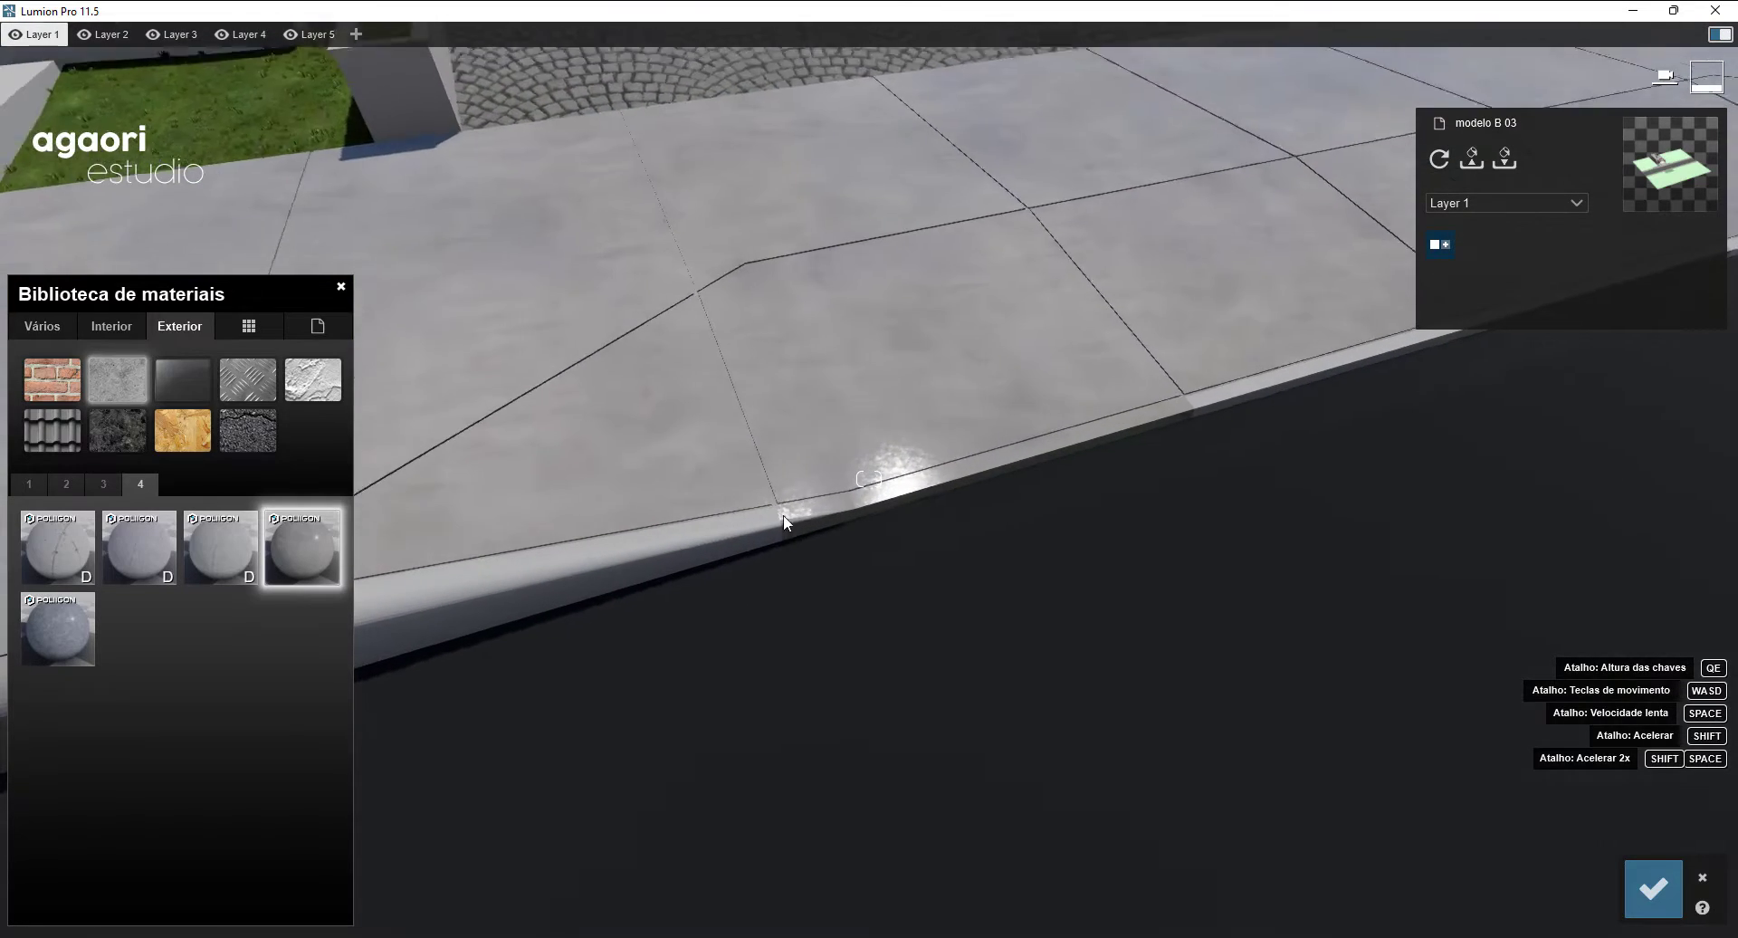
{"action": "left_click", "coordinate": [932, 401]}
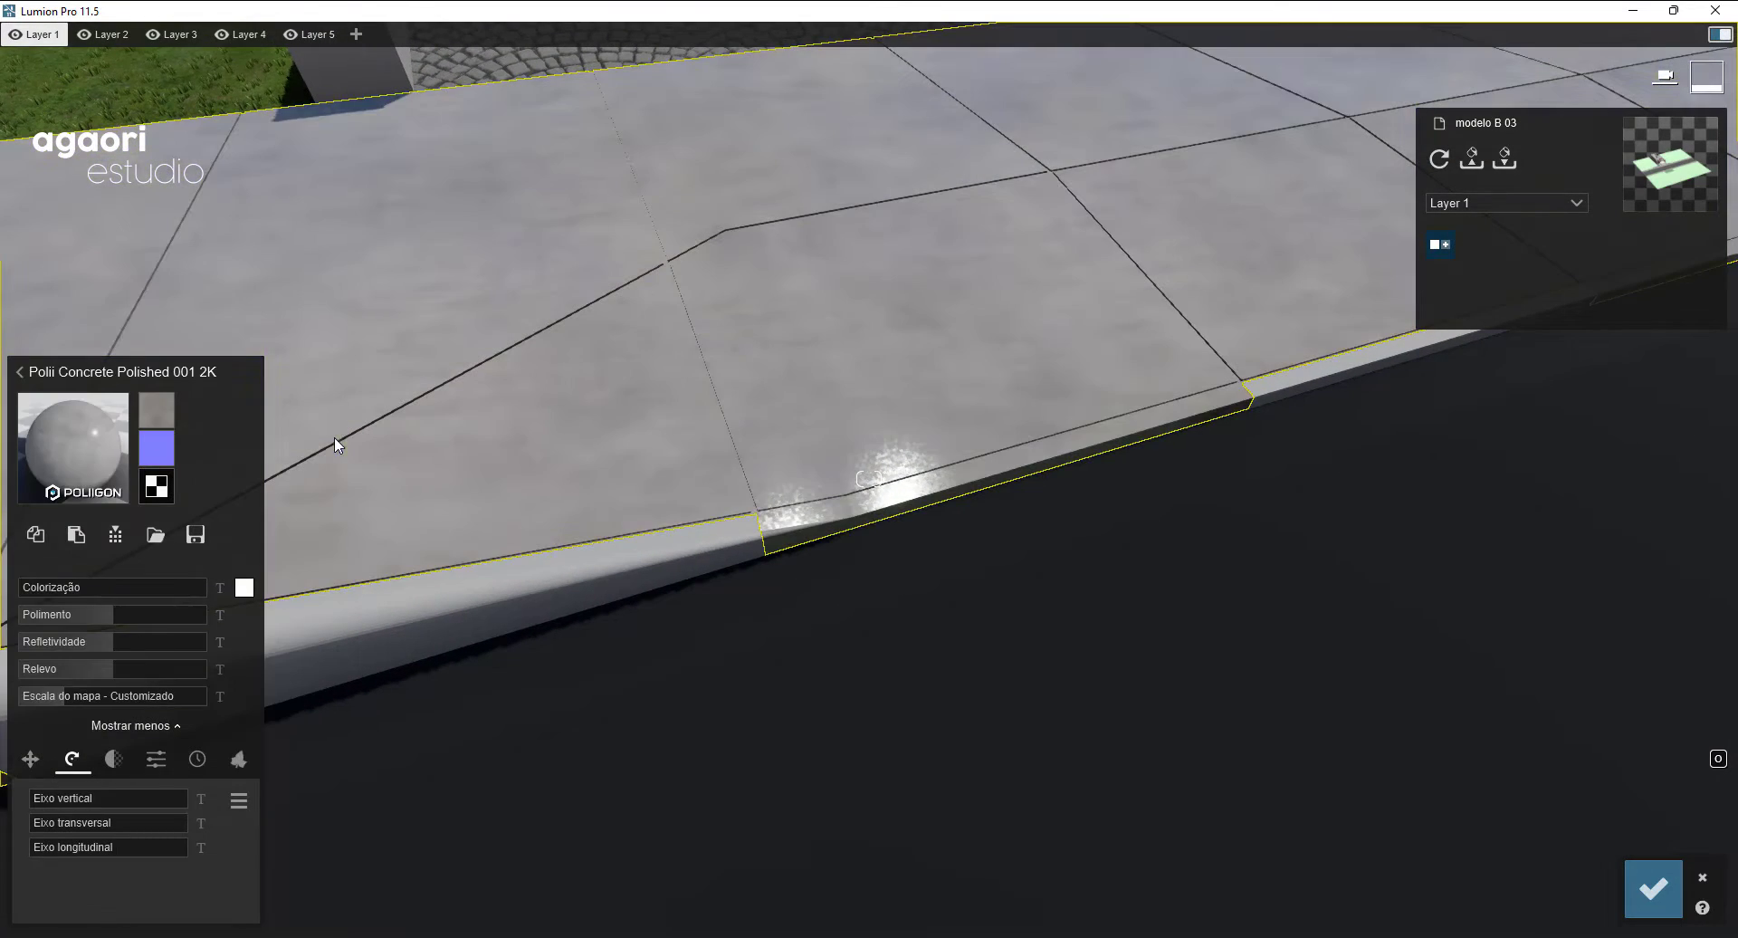
{"action": "left_click", "coordinate": [61, 614]}
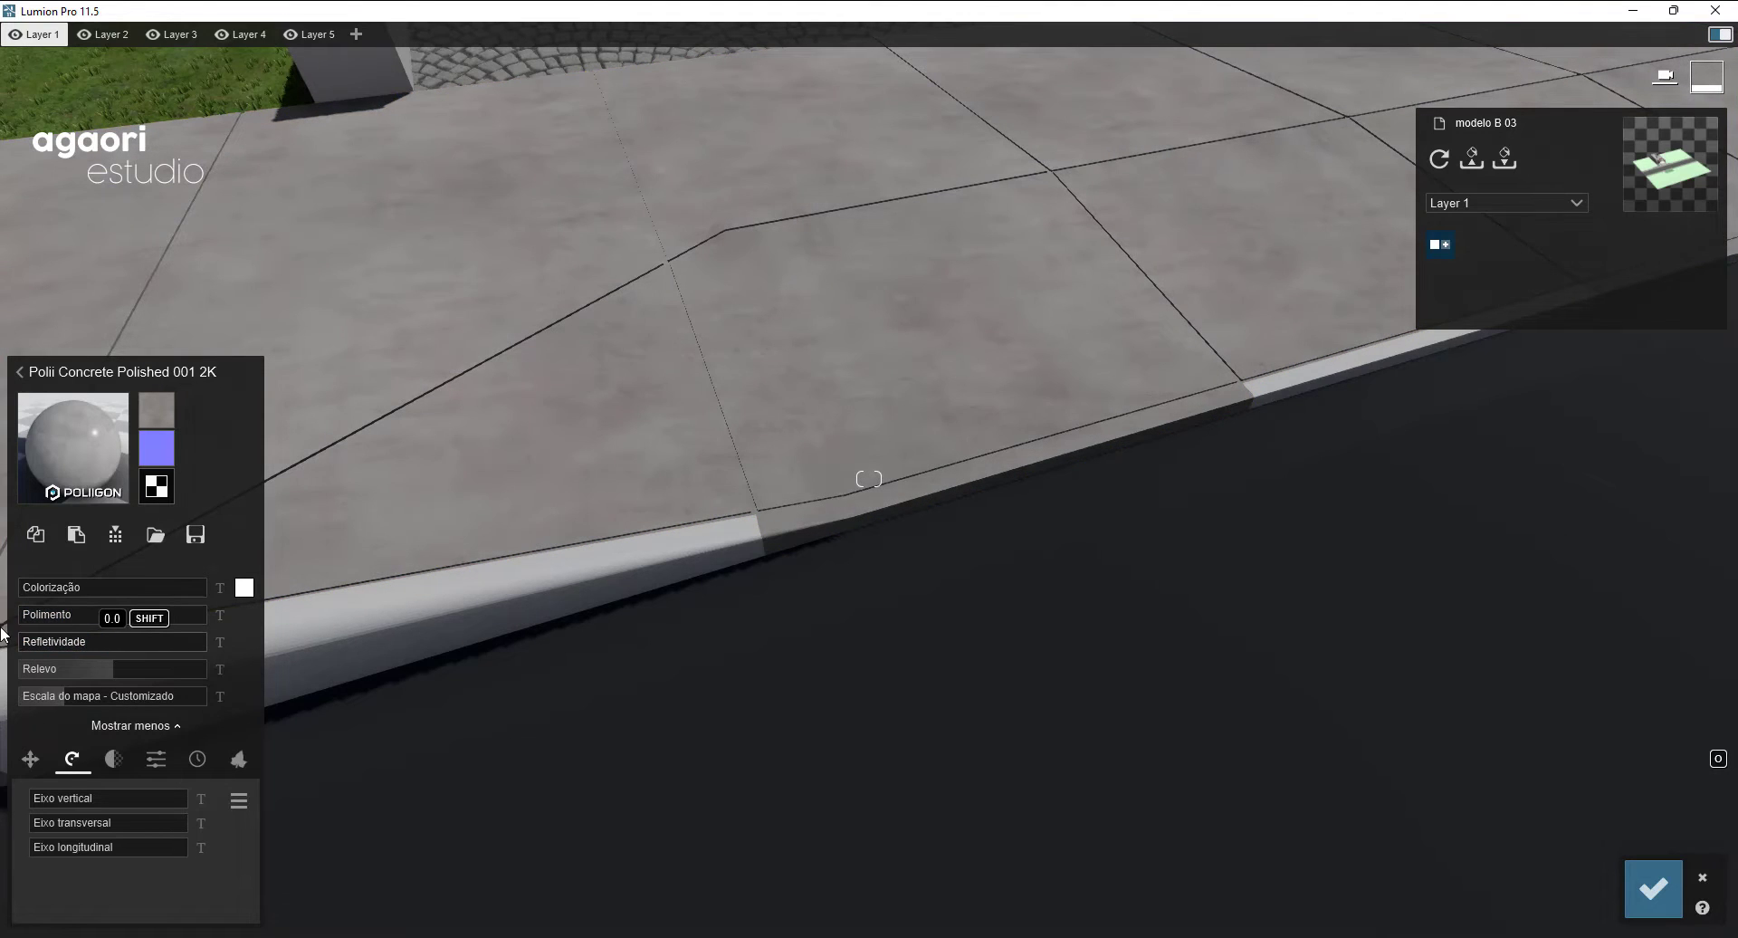
{"action": "left_click", "coordinate": [56, 695]}
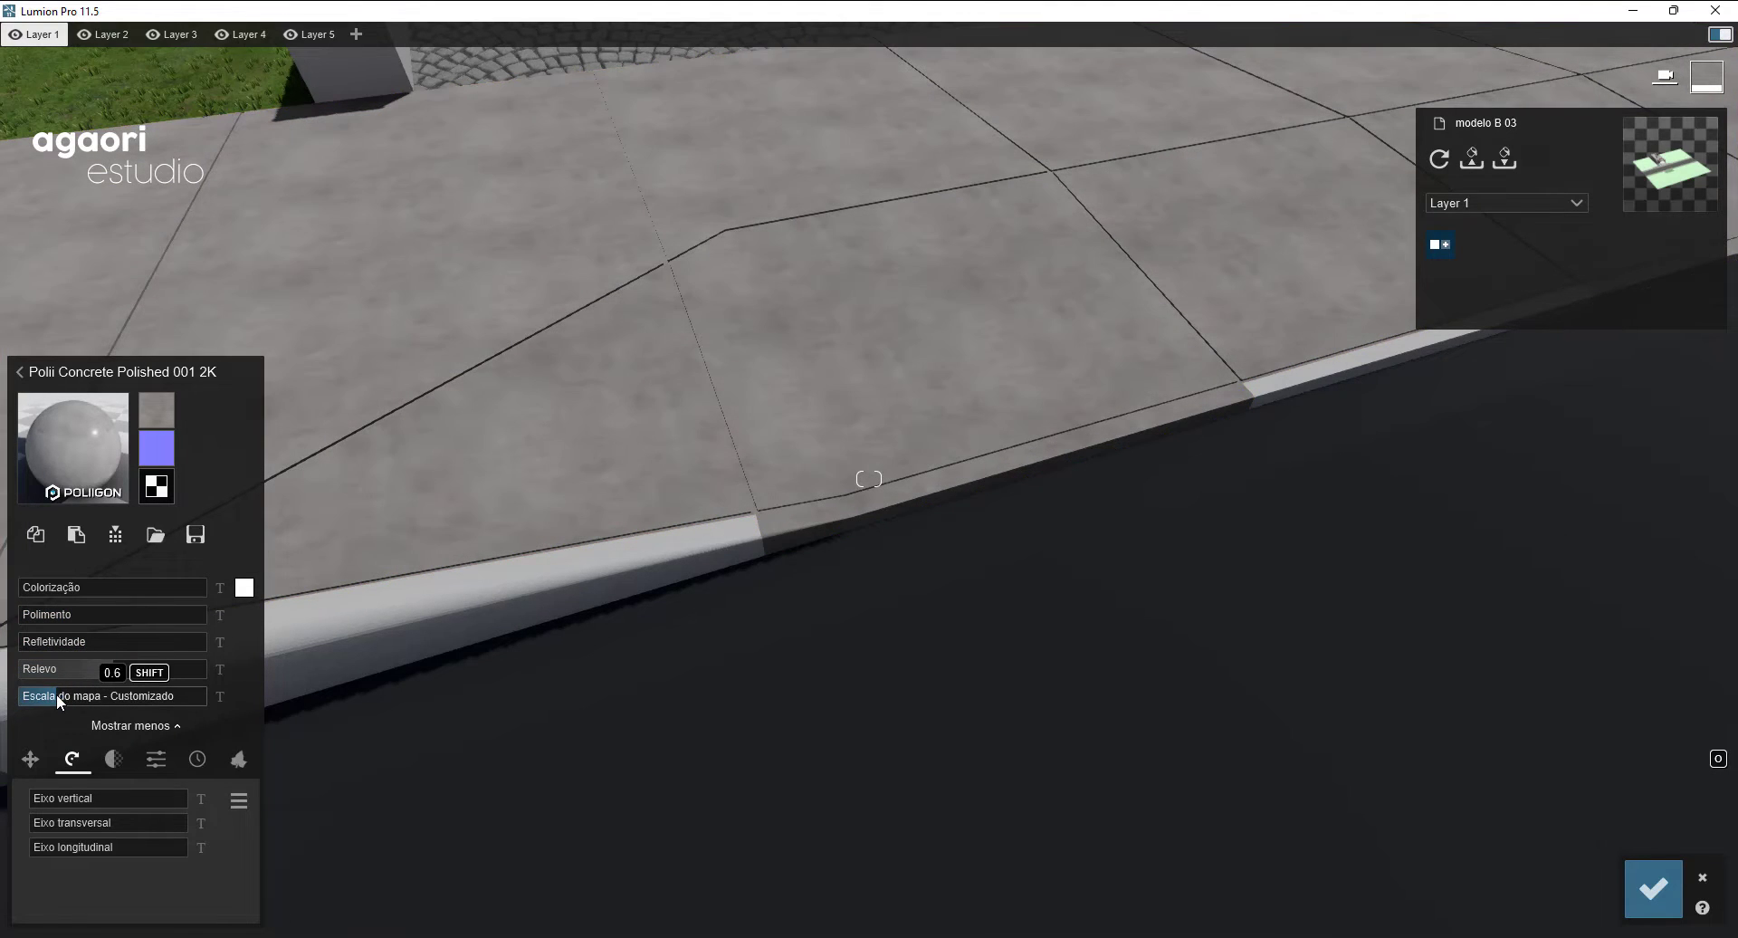
{"action": "left_click_drag", "start_coordinate": [56, 695], "coordinate": [56, 696]}
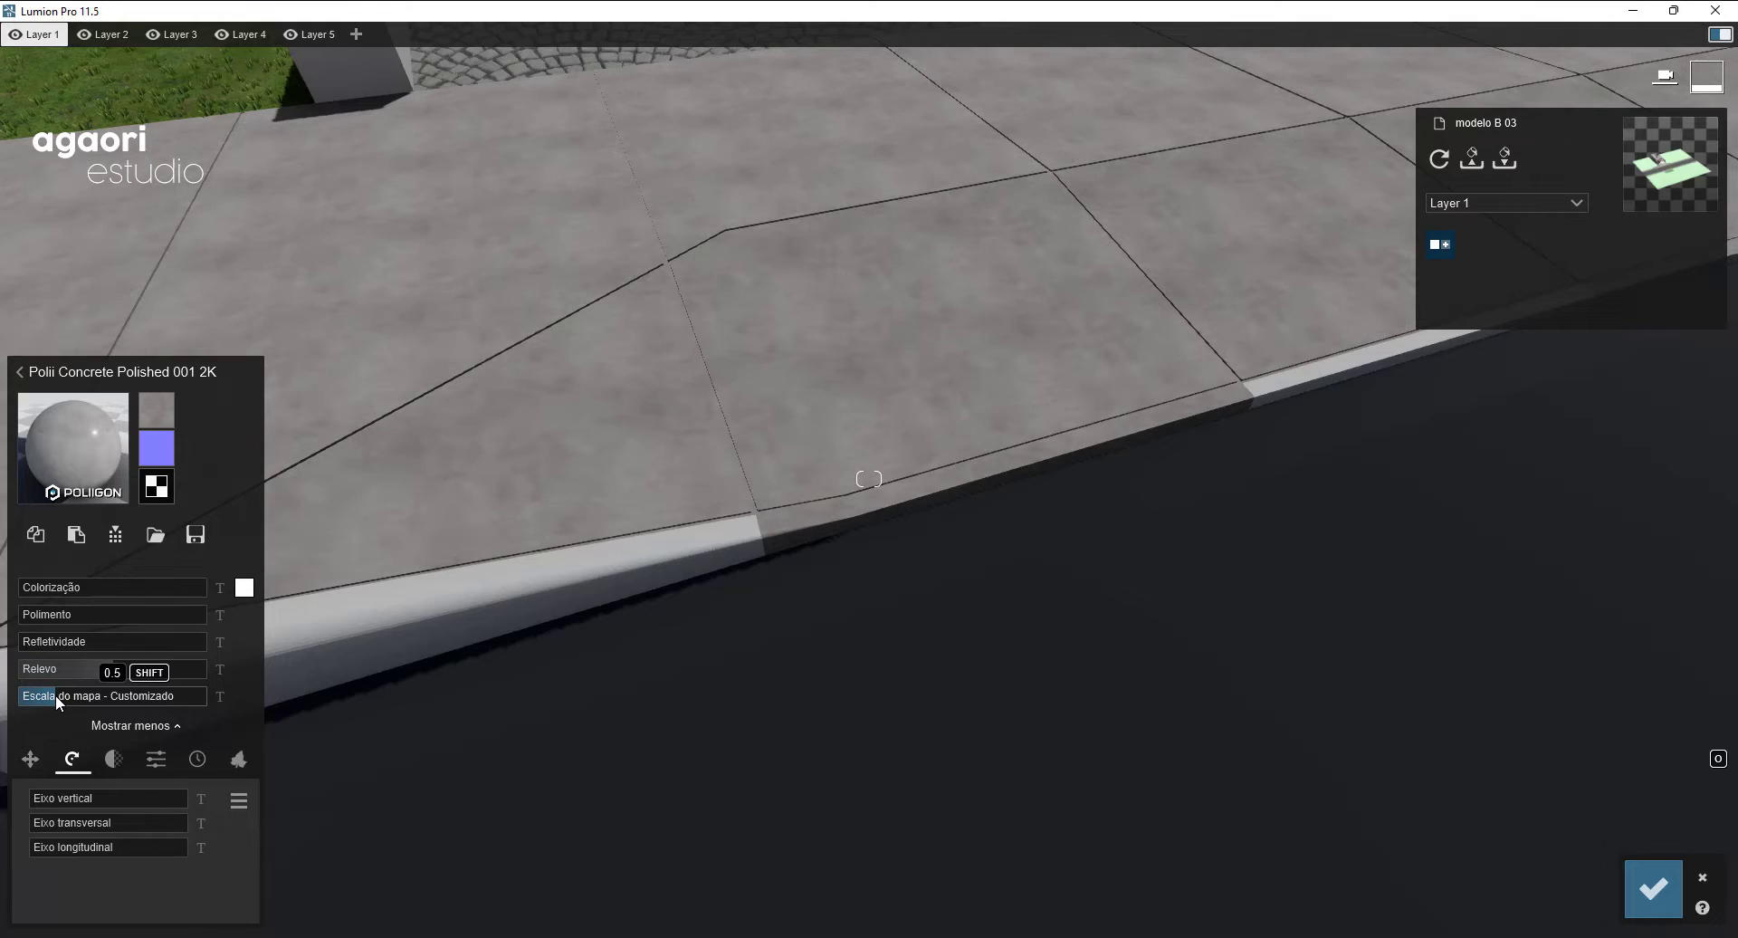
{"action": "key", "text": "s"}
{"action": "right_click_drag", "start_coordinate": [587, 573], "coordinate": [791, 491]}
{"action": "key", "text": "s"}
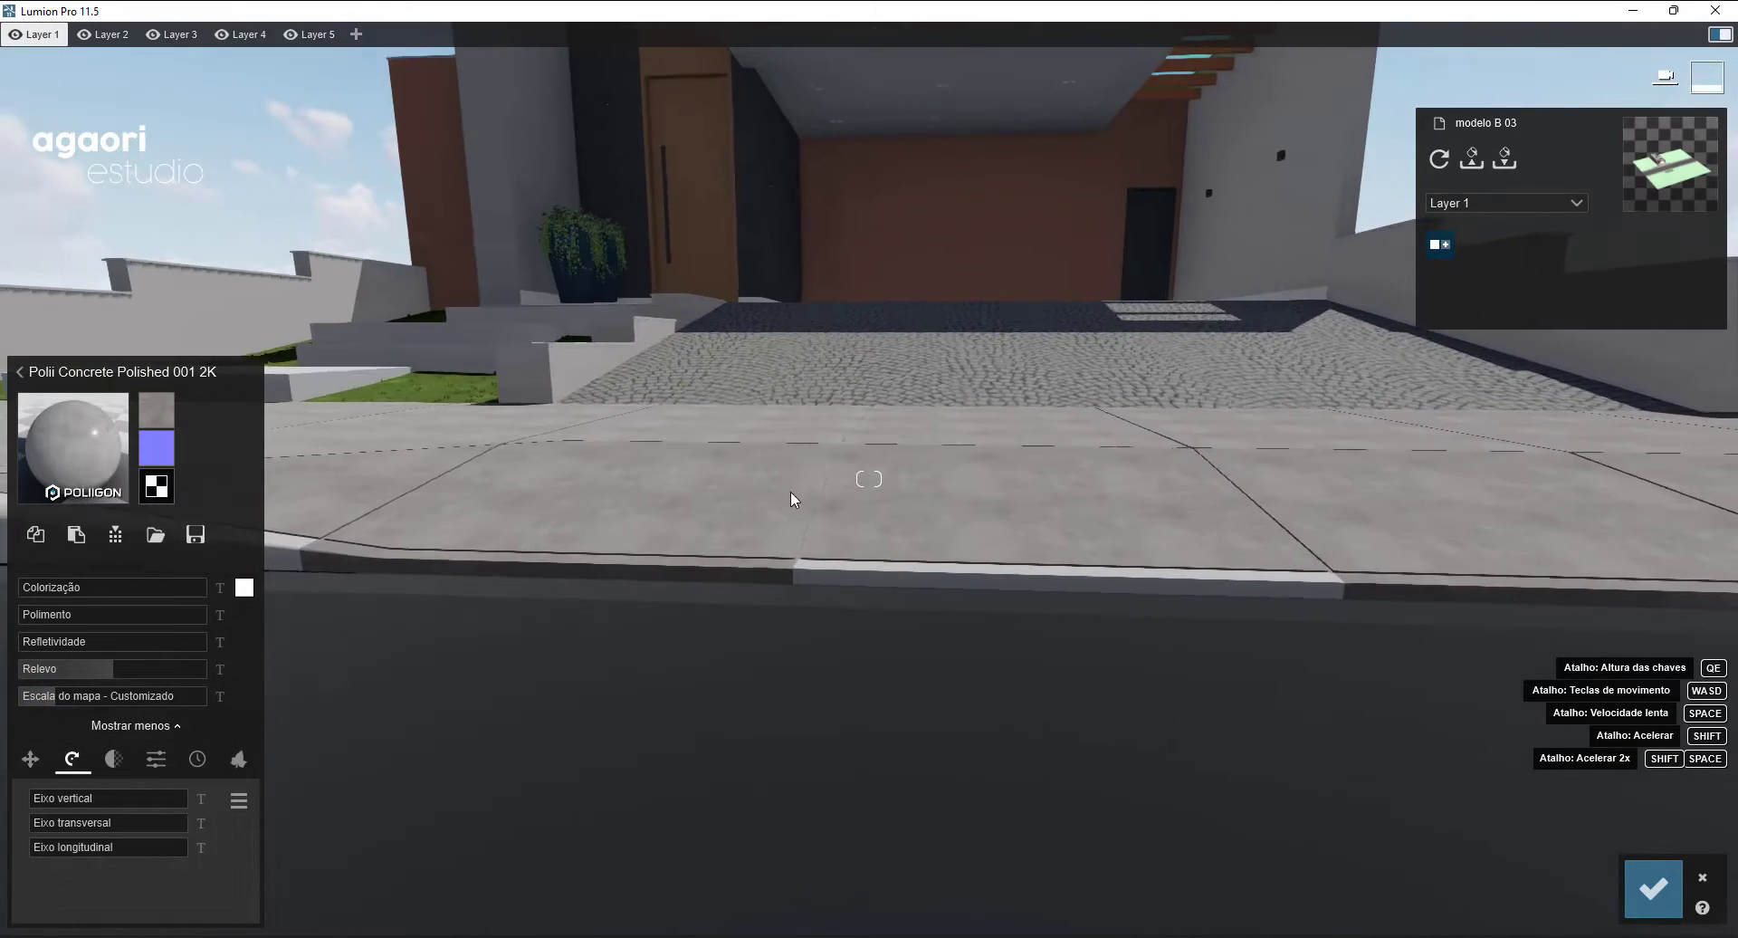
{"action": "left_click", "coordinate": [1653, 888]}
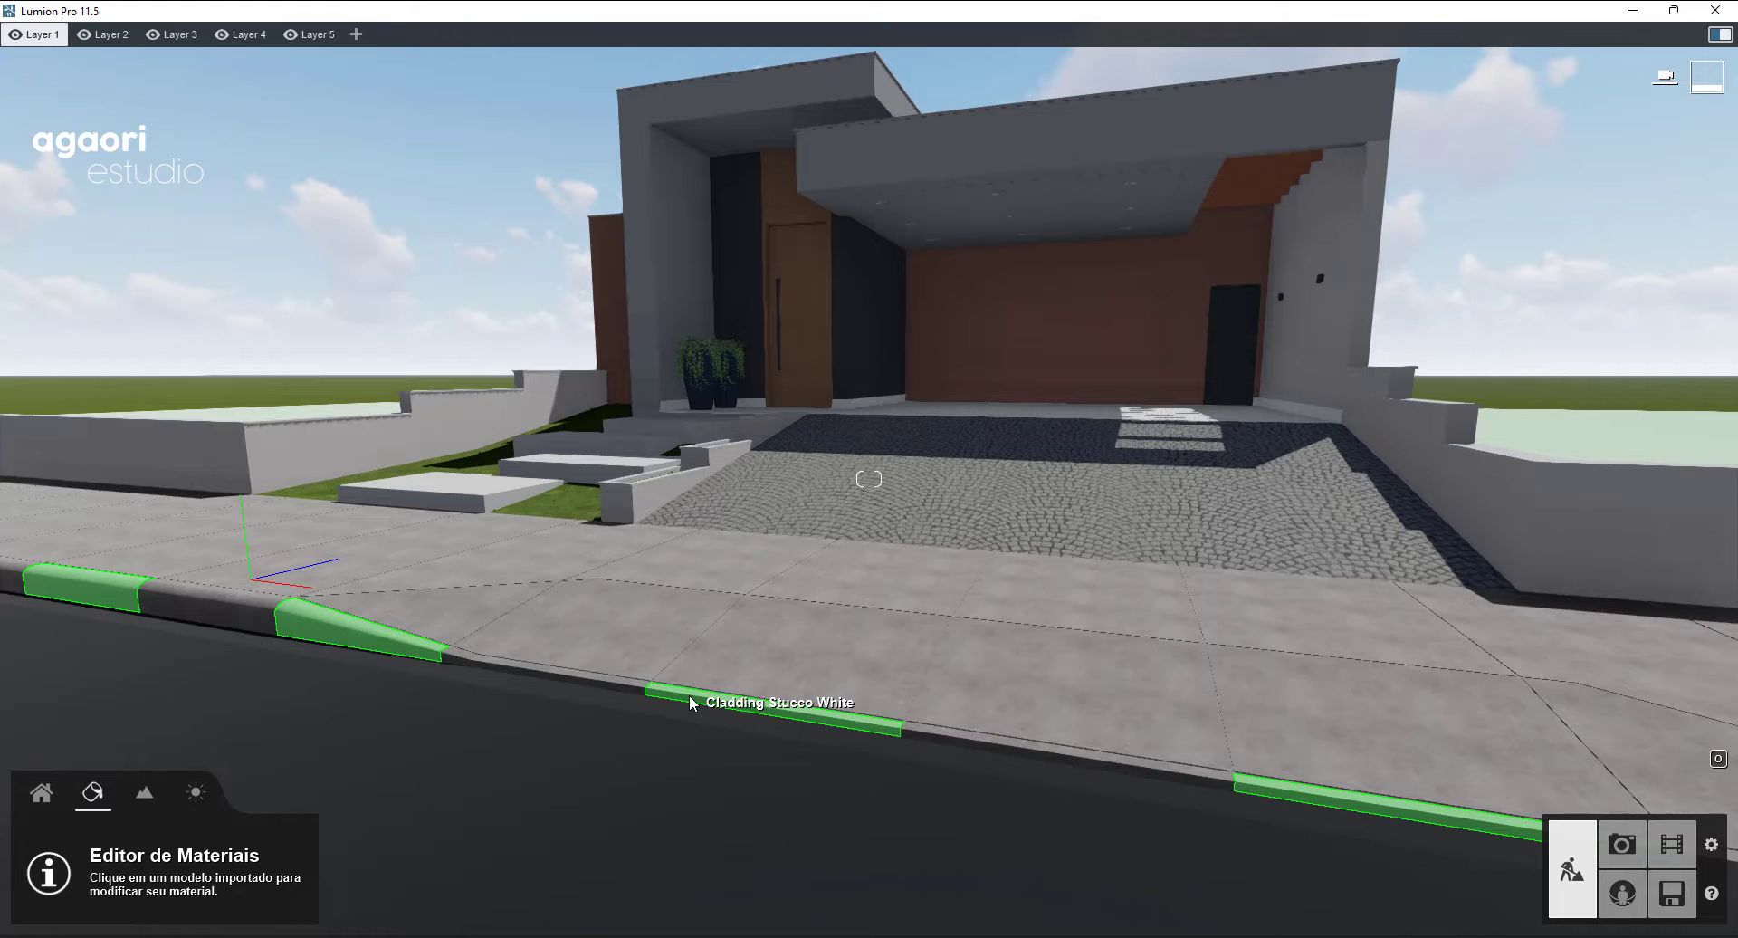
{"action": "left_click", "coordinate": [688, 693]}
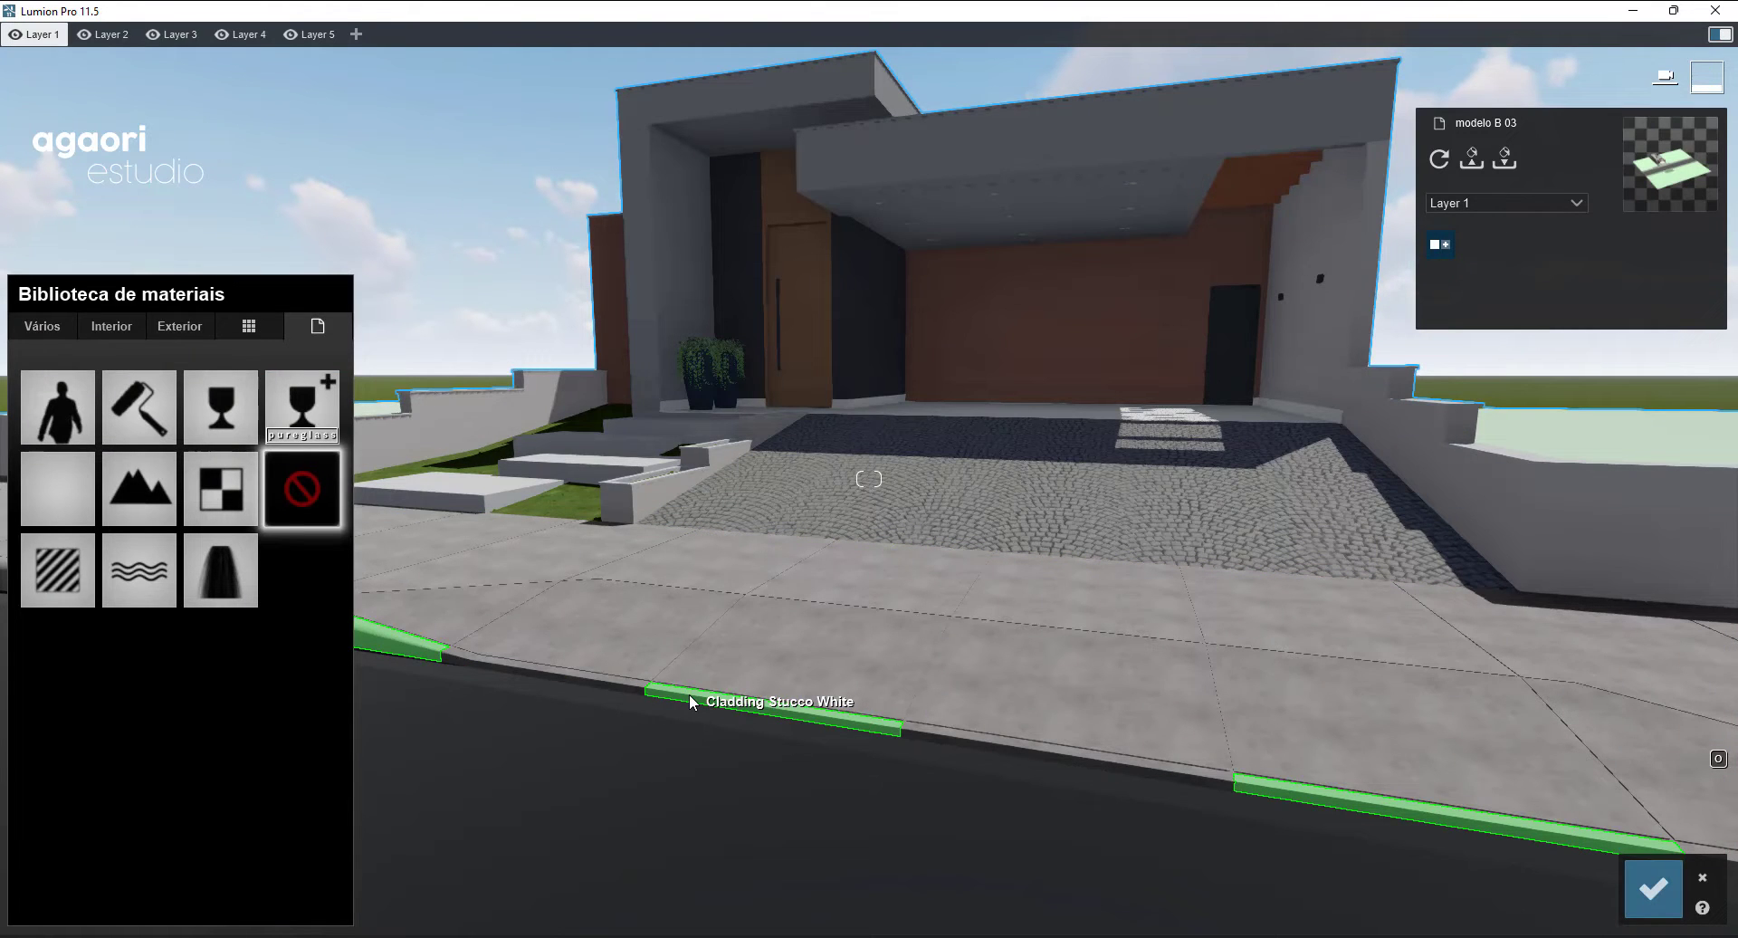
{"action": "left_click", "coordinate": [117, 328]}
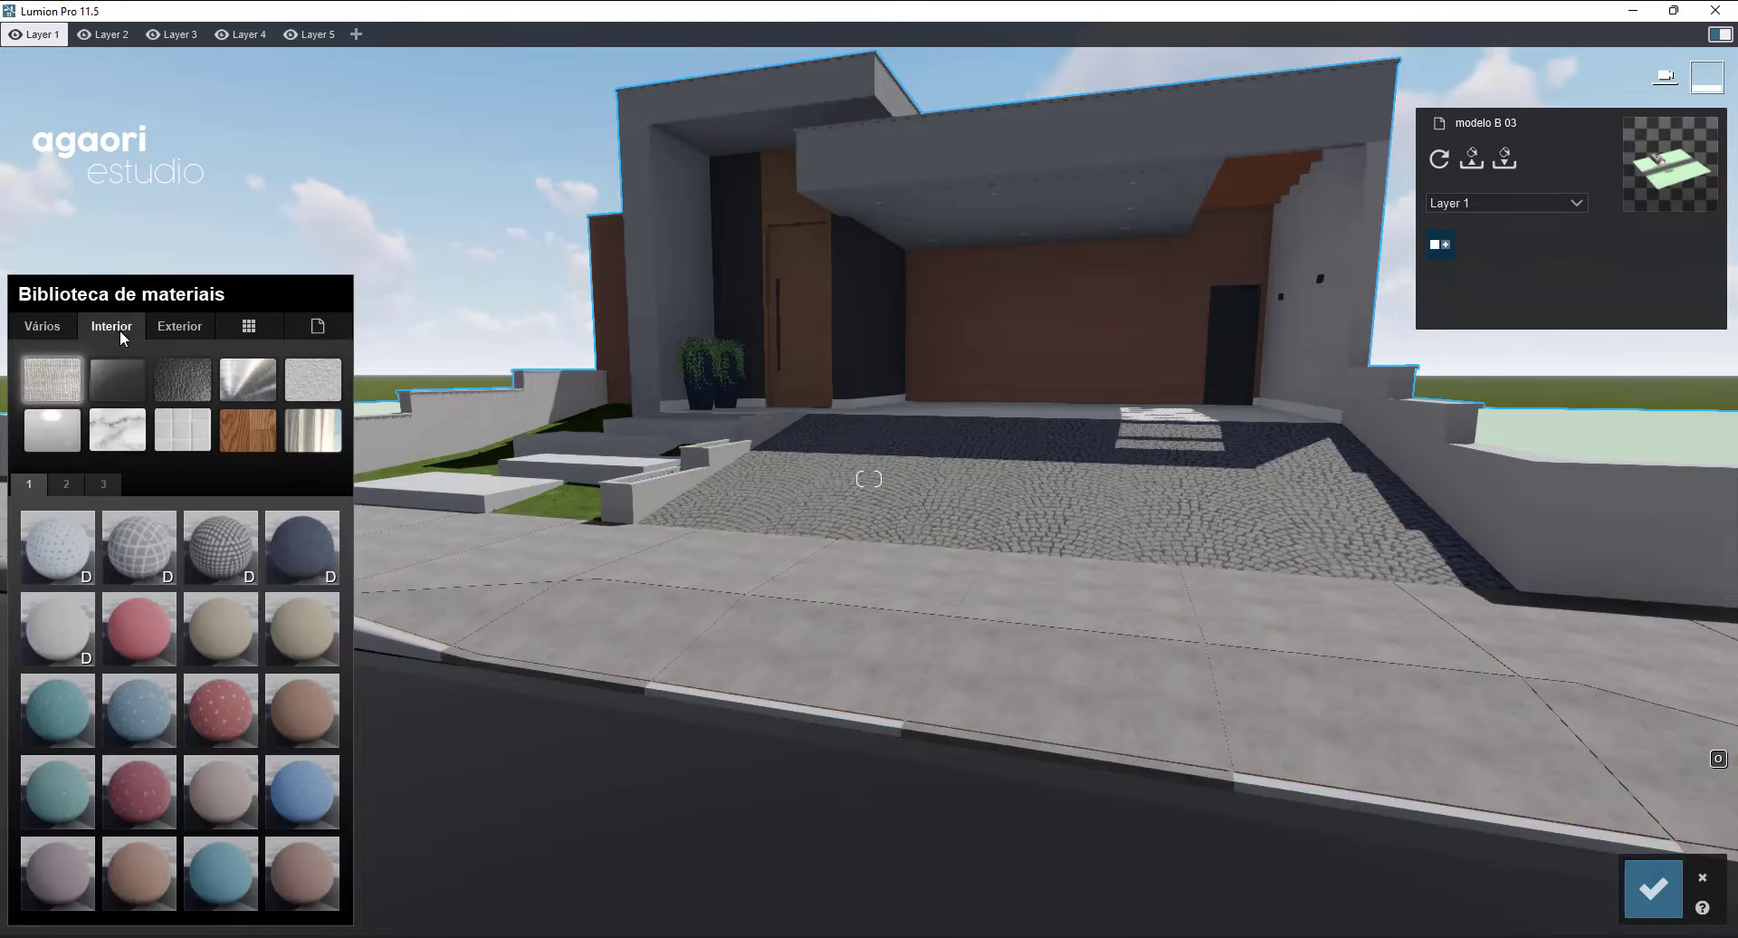
{"action": "key", "text": "w"}
{"action": "key", "text": "e"}
{"action": "key", "text": "a"}
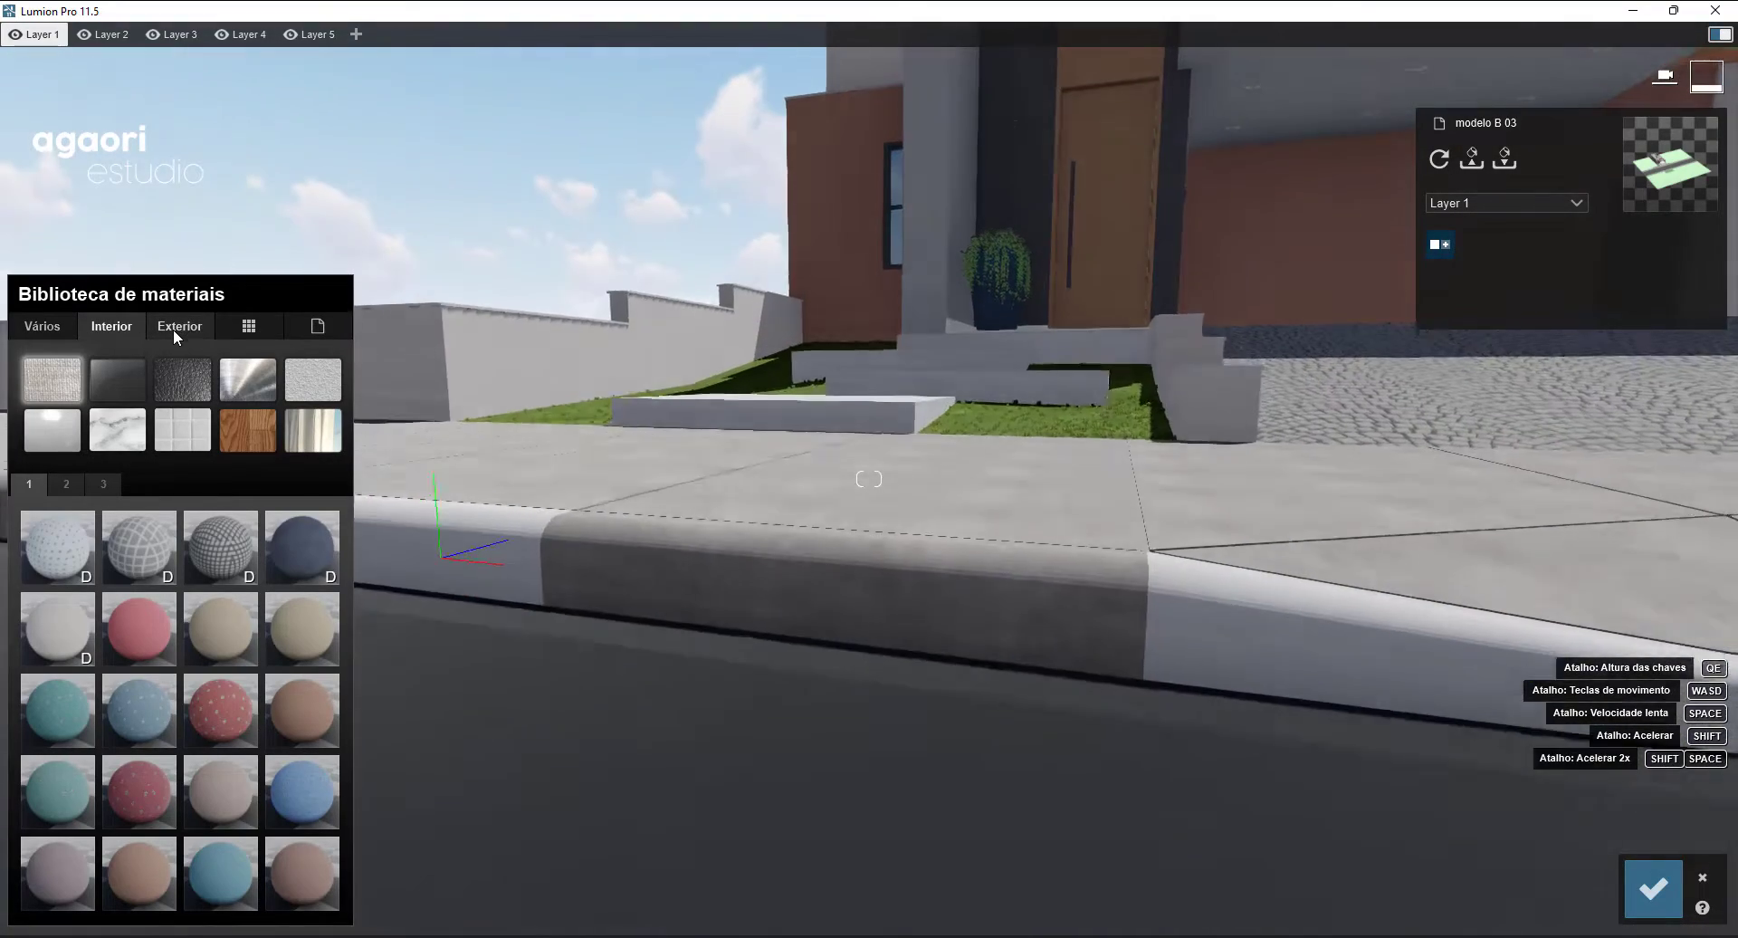
{"action": "left_click", "coordinate": [175, 326]}
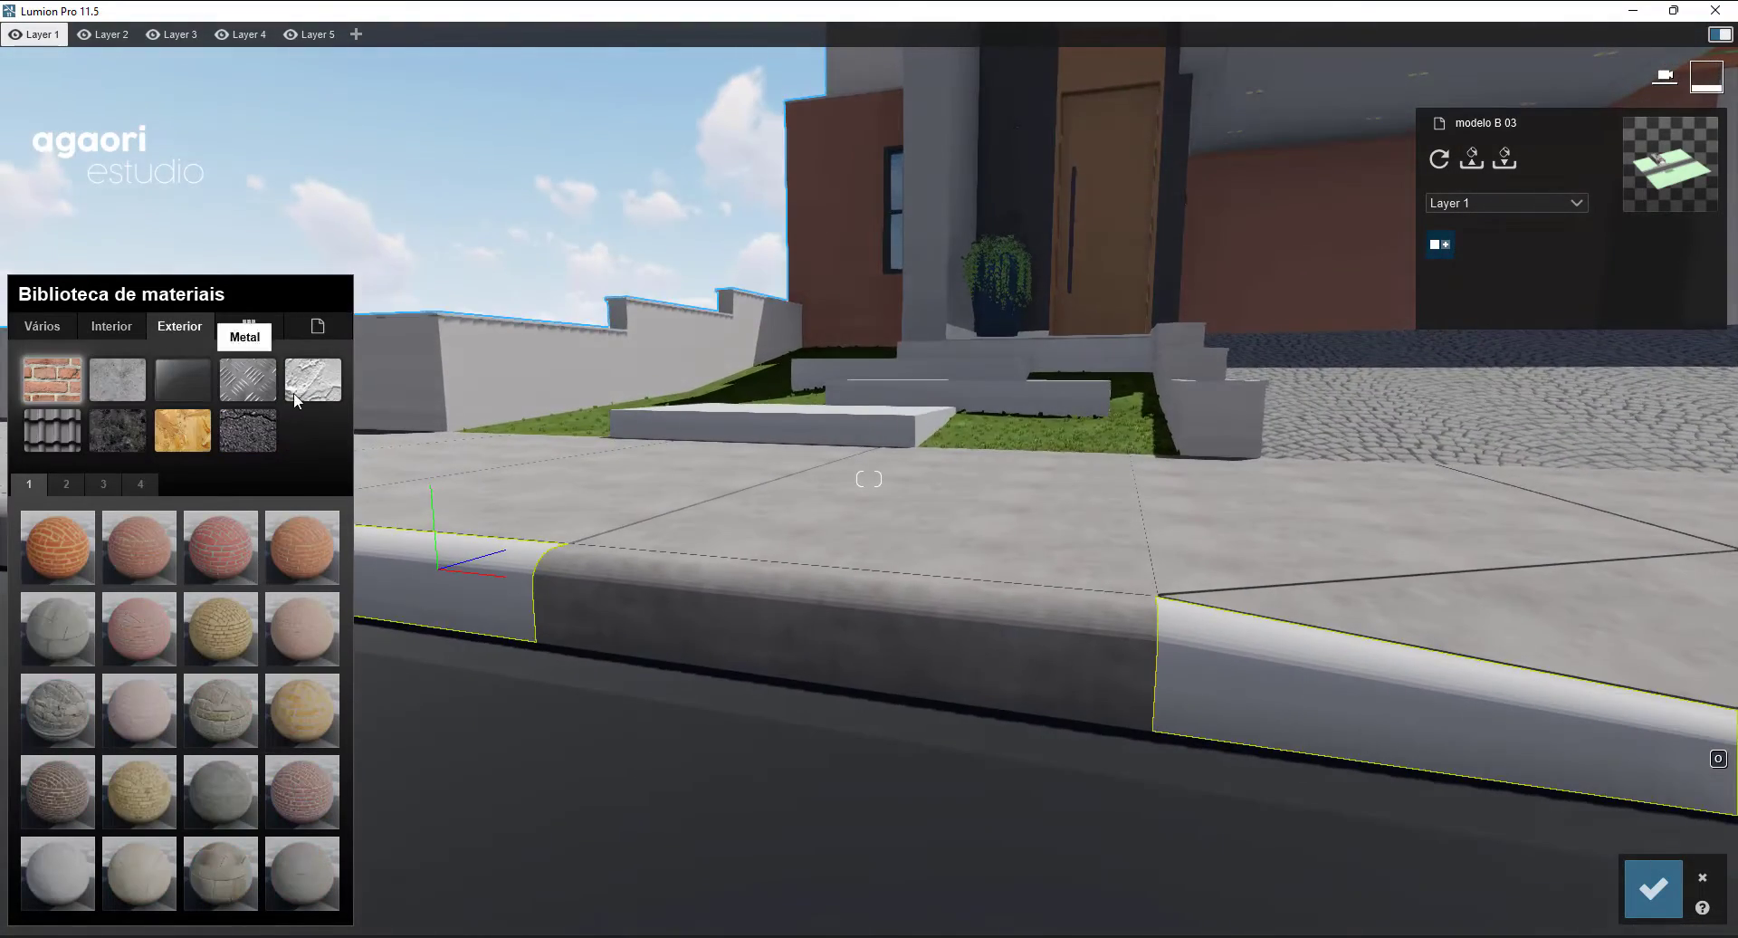
{"action": "left_click", "coordinate": [313, 379]}
{"action": "key", "text": "a"}
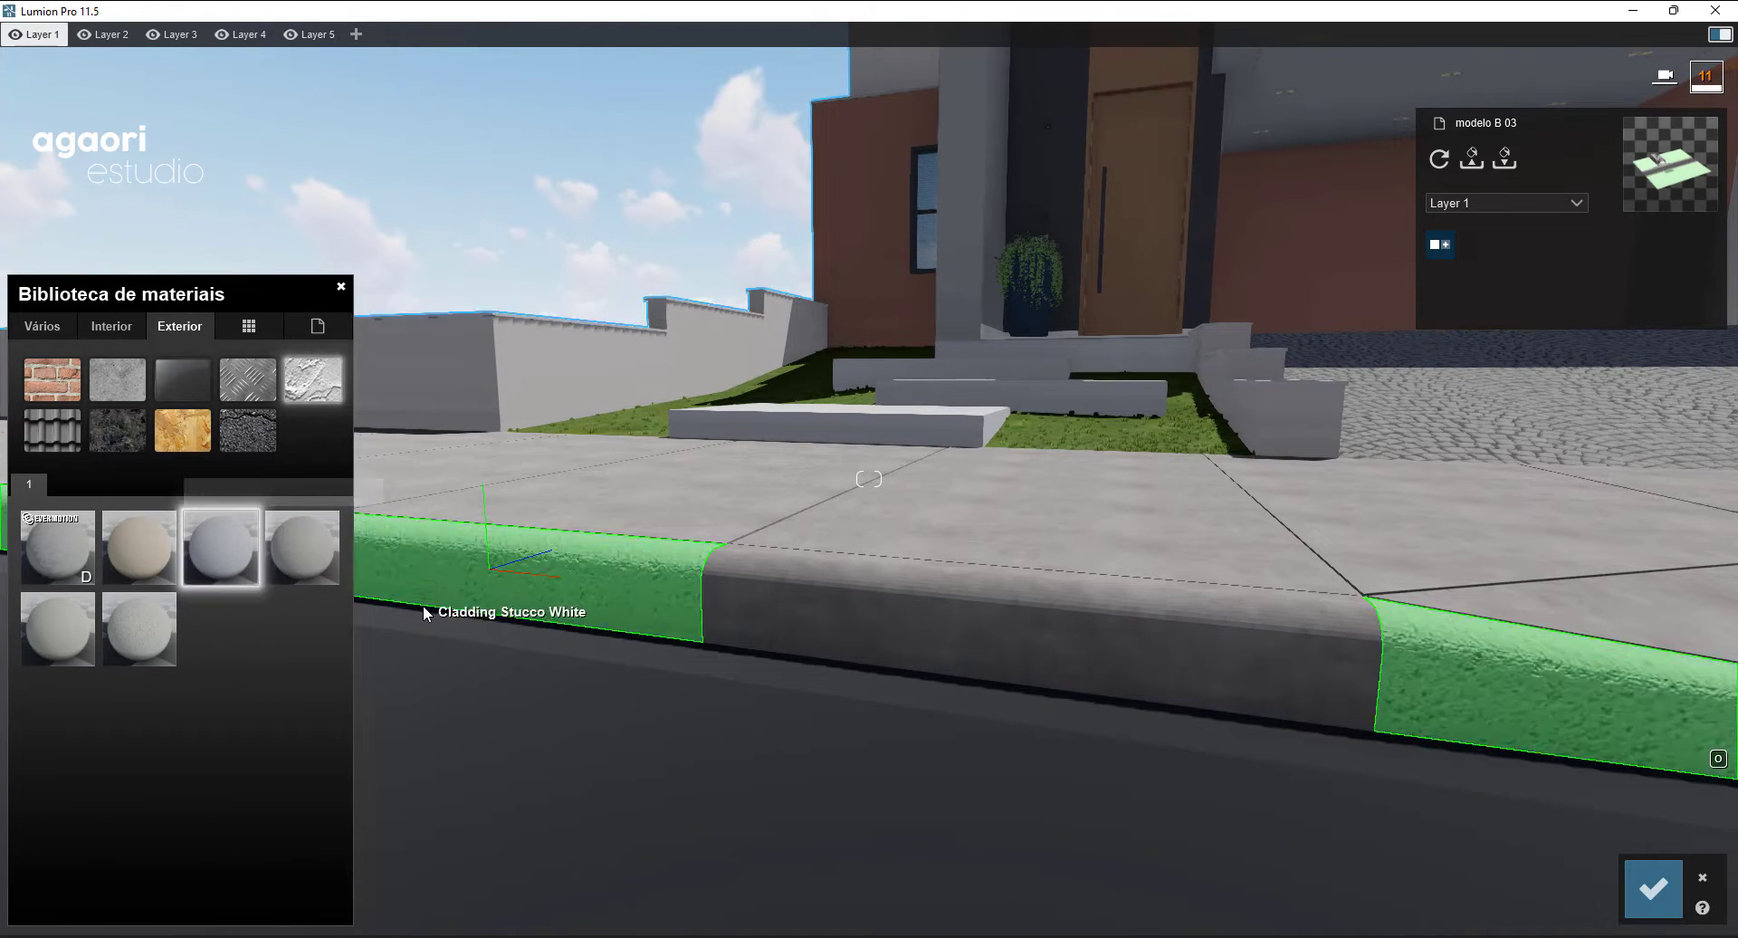
{"action": "key", "text": "w"}
{"action": "key", "text": "a"}
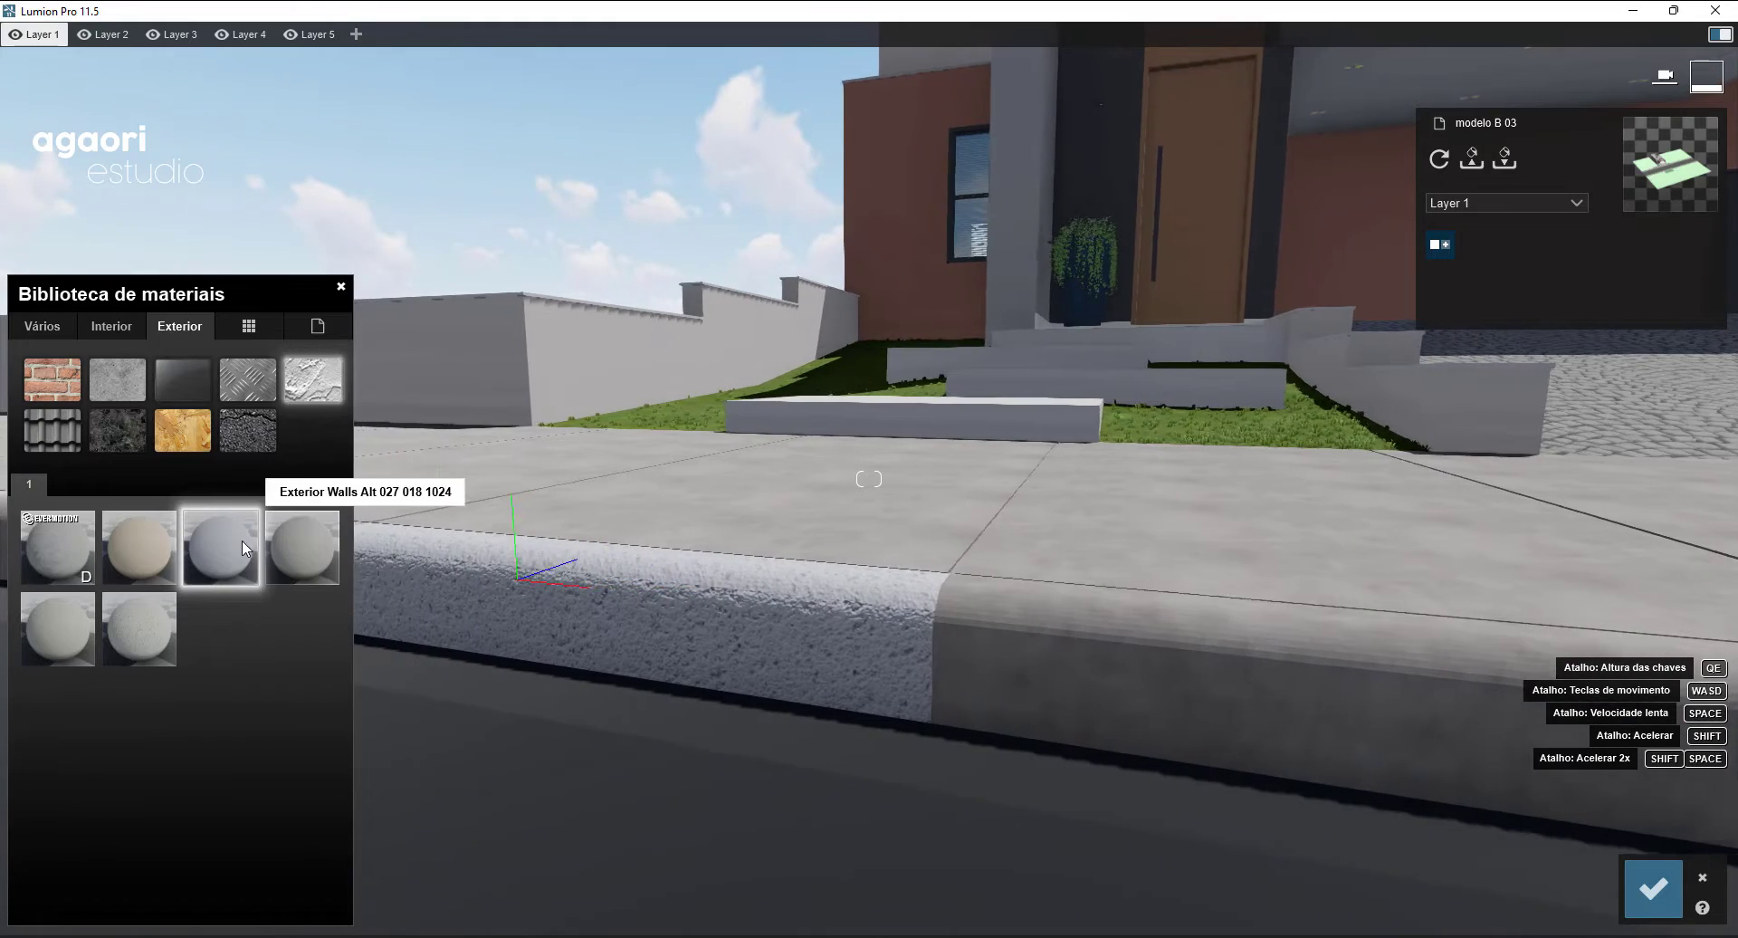
{"action": "key", "text": "w"}
{"action": "key", "text": "s"}
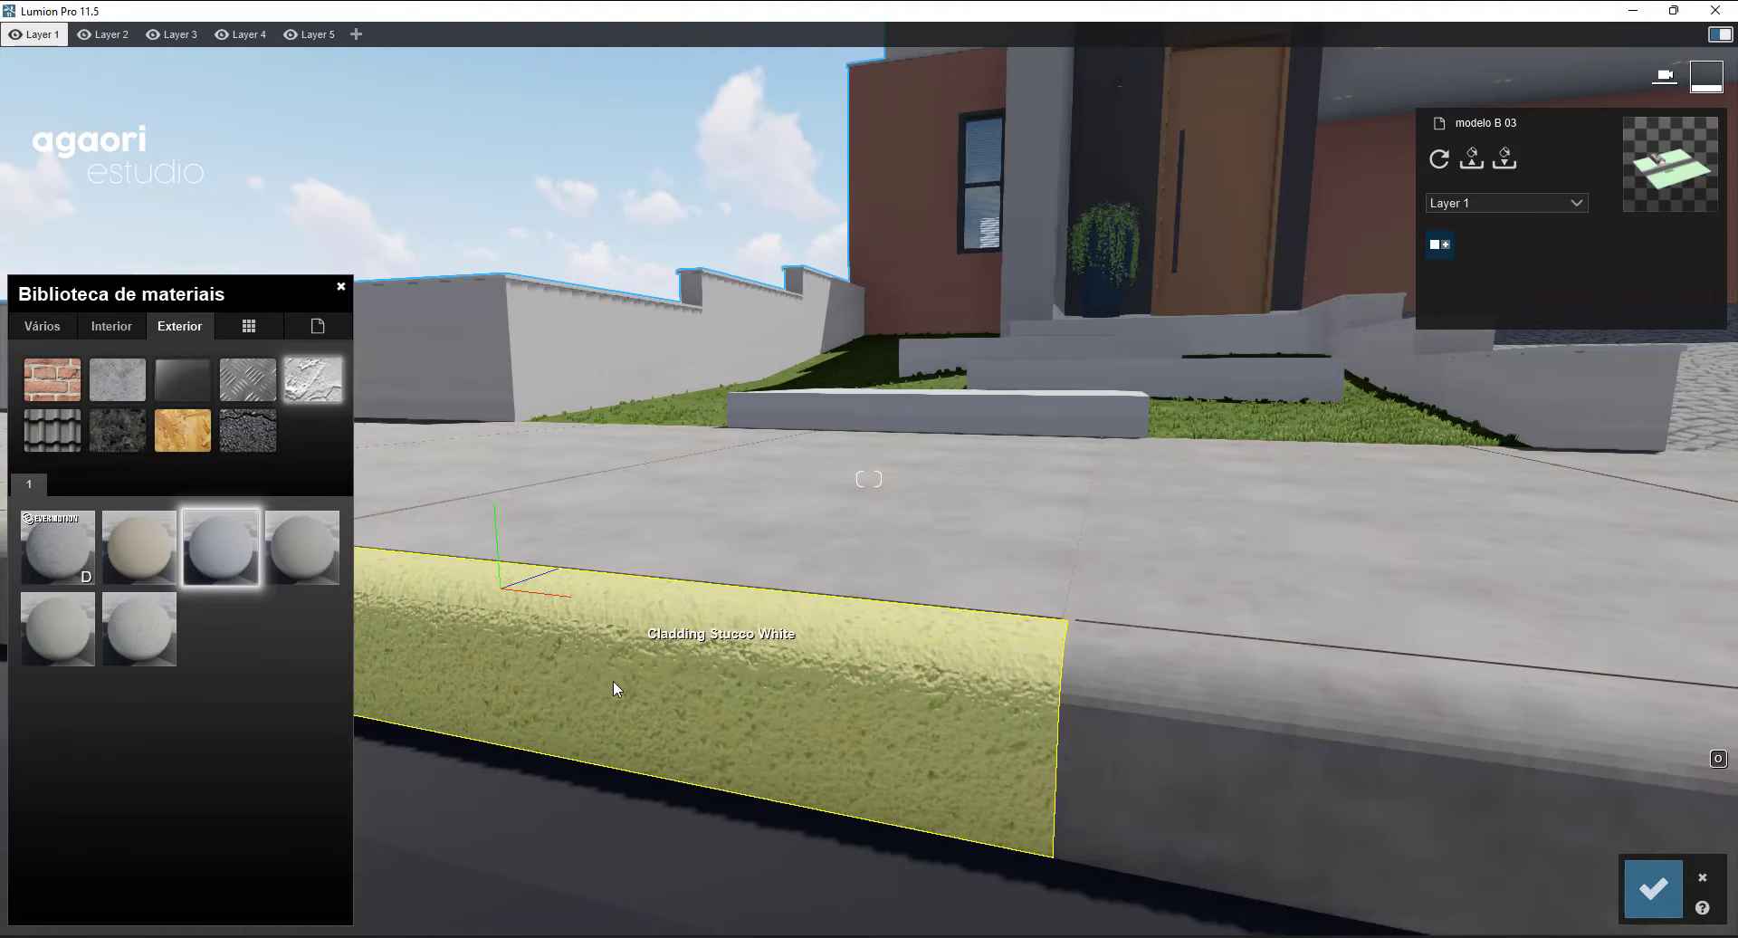
- Reduce the map scale of the white curb segments' plaster for a finer grain
{"action": "left_click", "coordinate": [487, 655]}
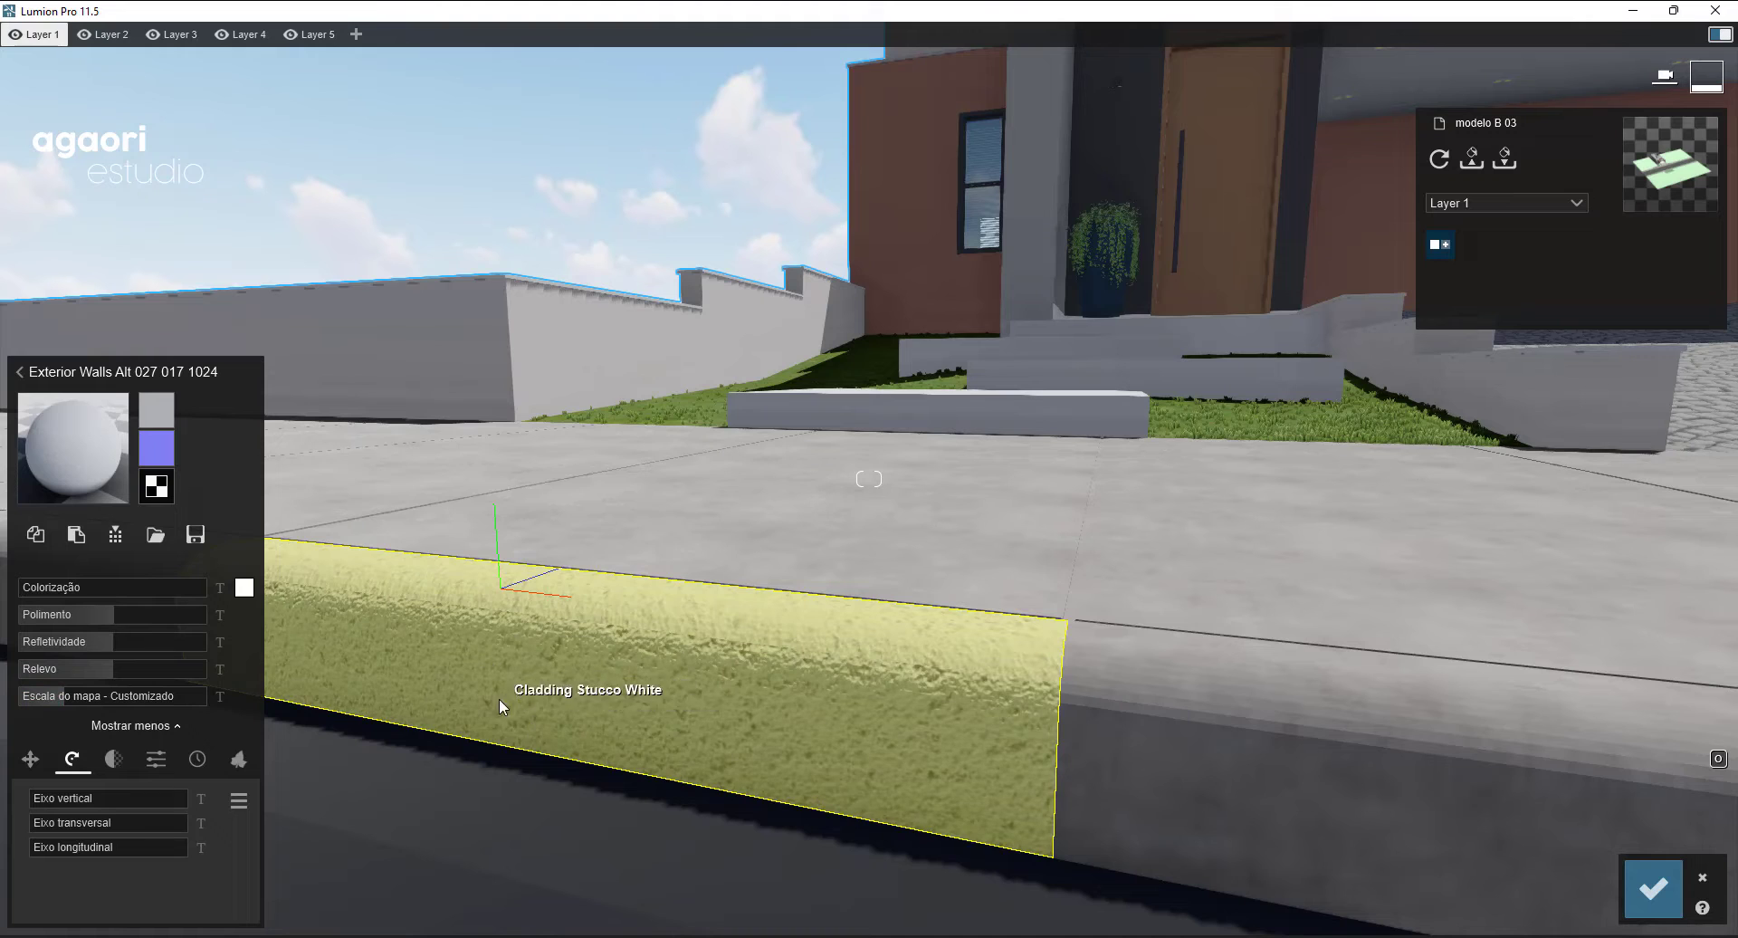
{"action": "left_click", "coordinate": [56, 697]}
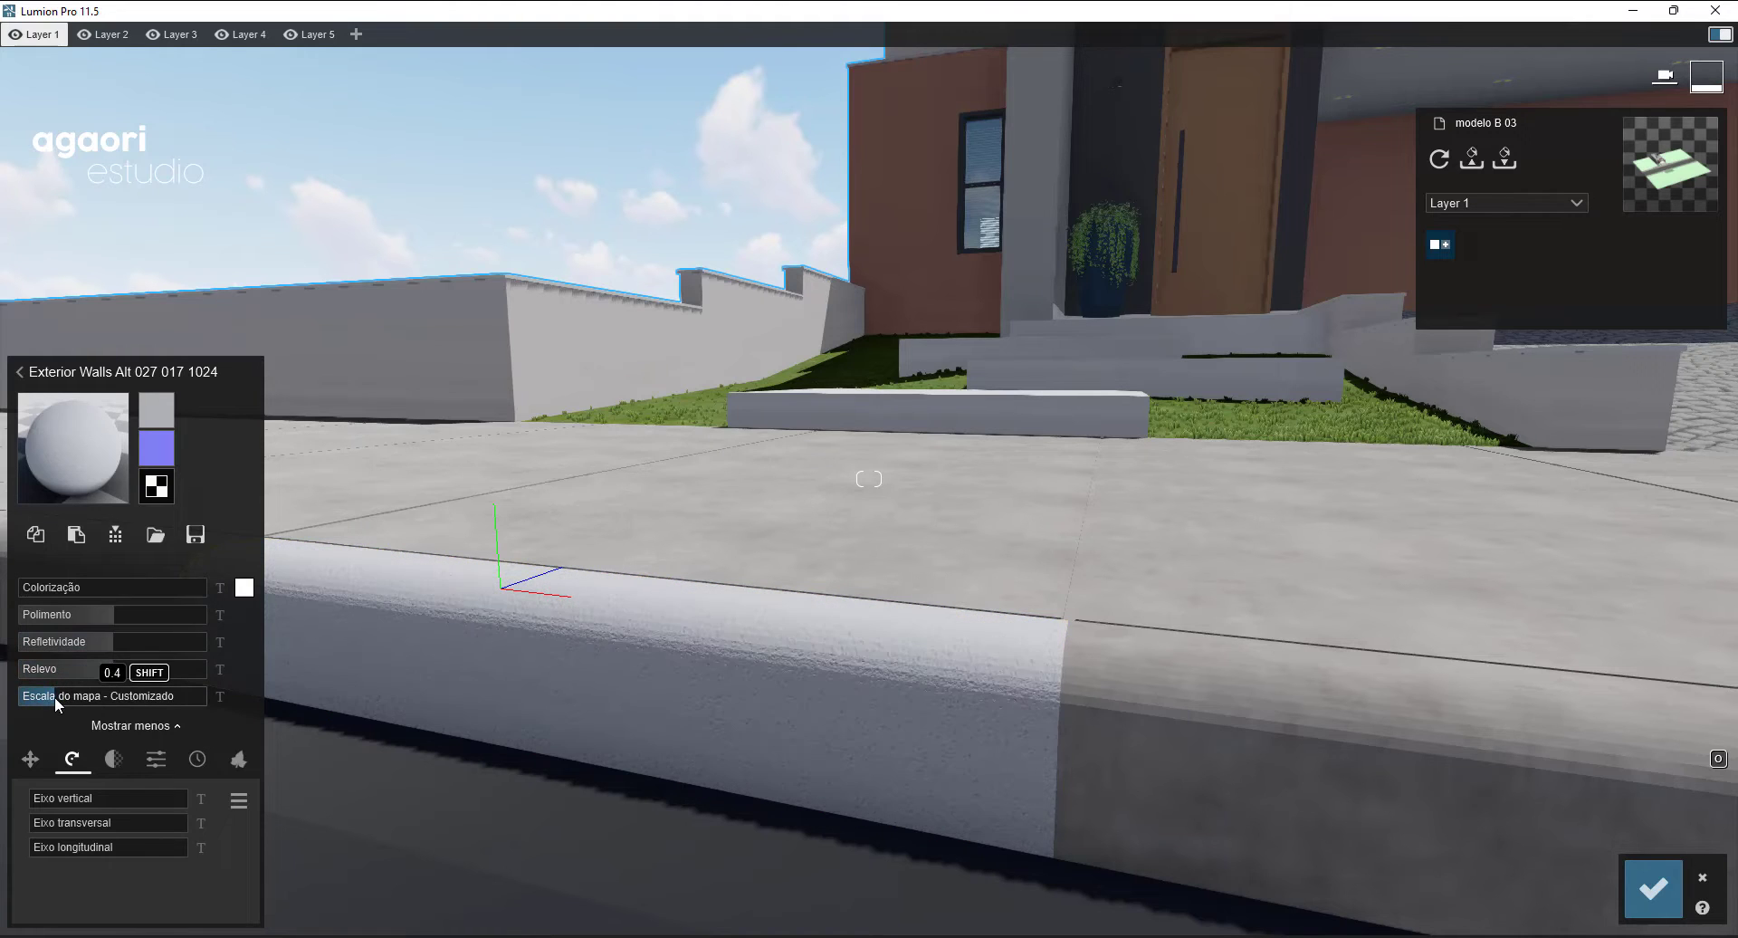
{"action": "left_click_drag", "start_coordinate": [54, 697], "coordinate": [60, 697]}
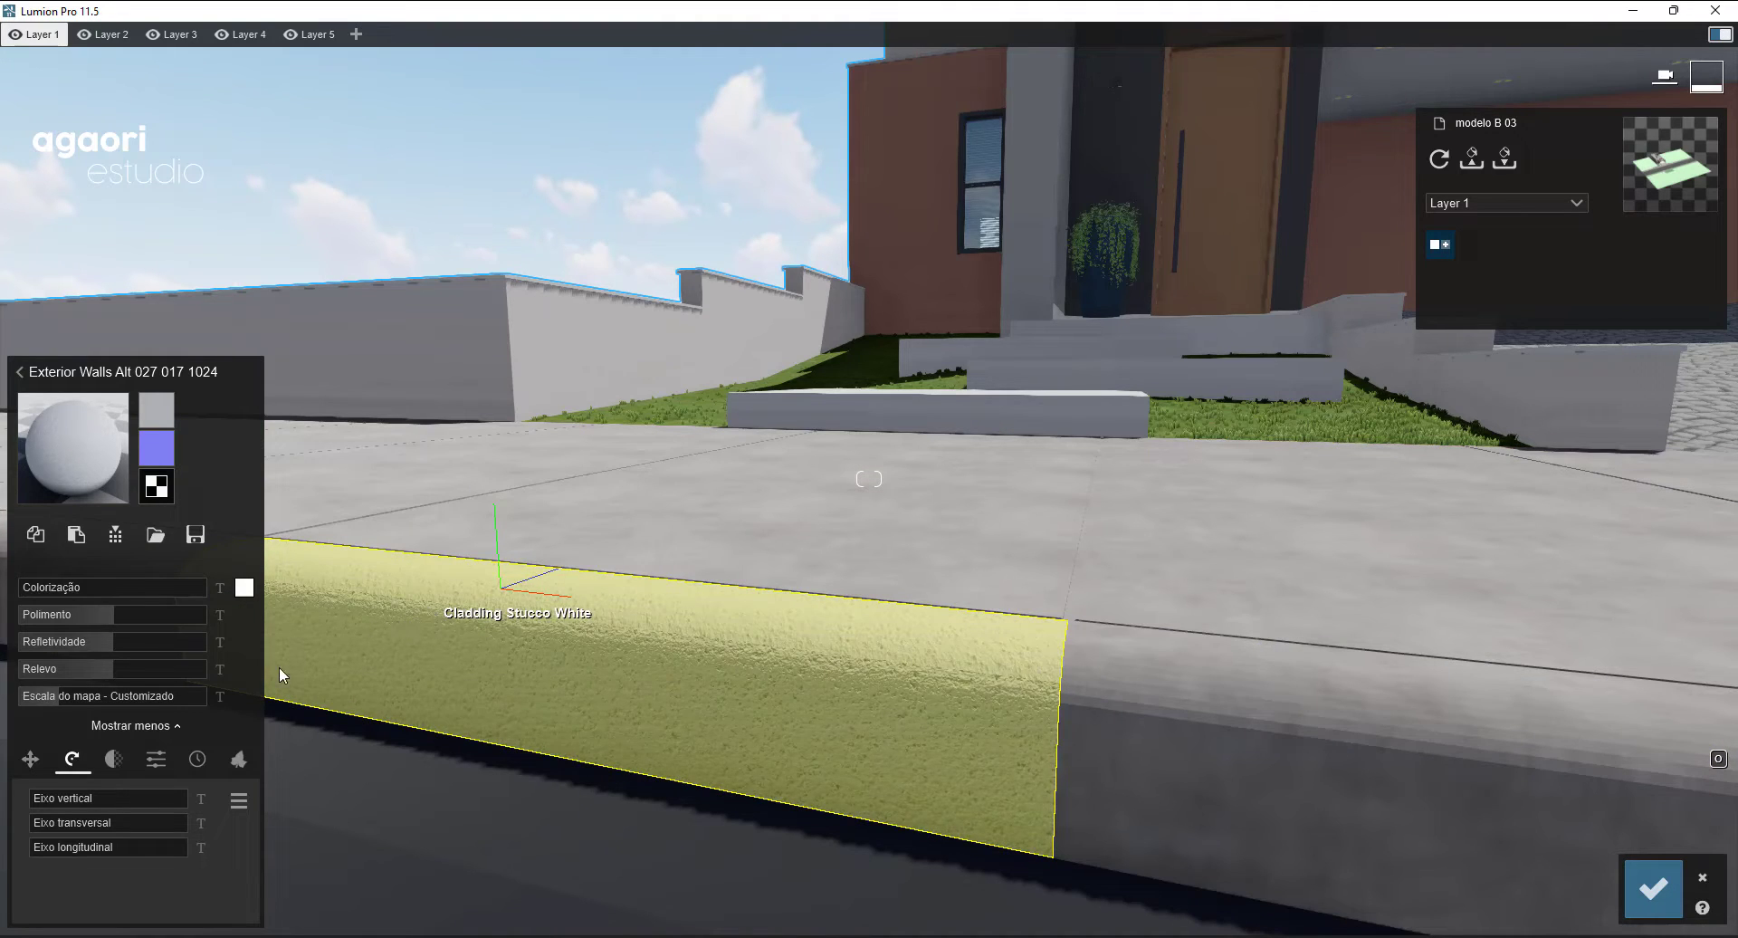
- Soften the white curb segments' edges with Bordas at 1.0 and save the material changes
{"action": "left_click", "coordinate": [118, 765]}
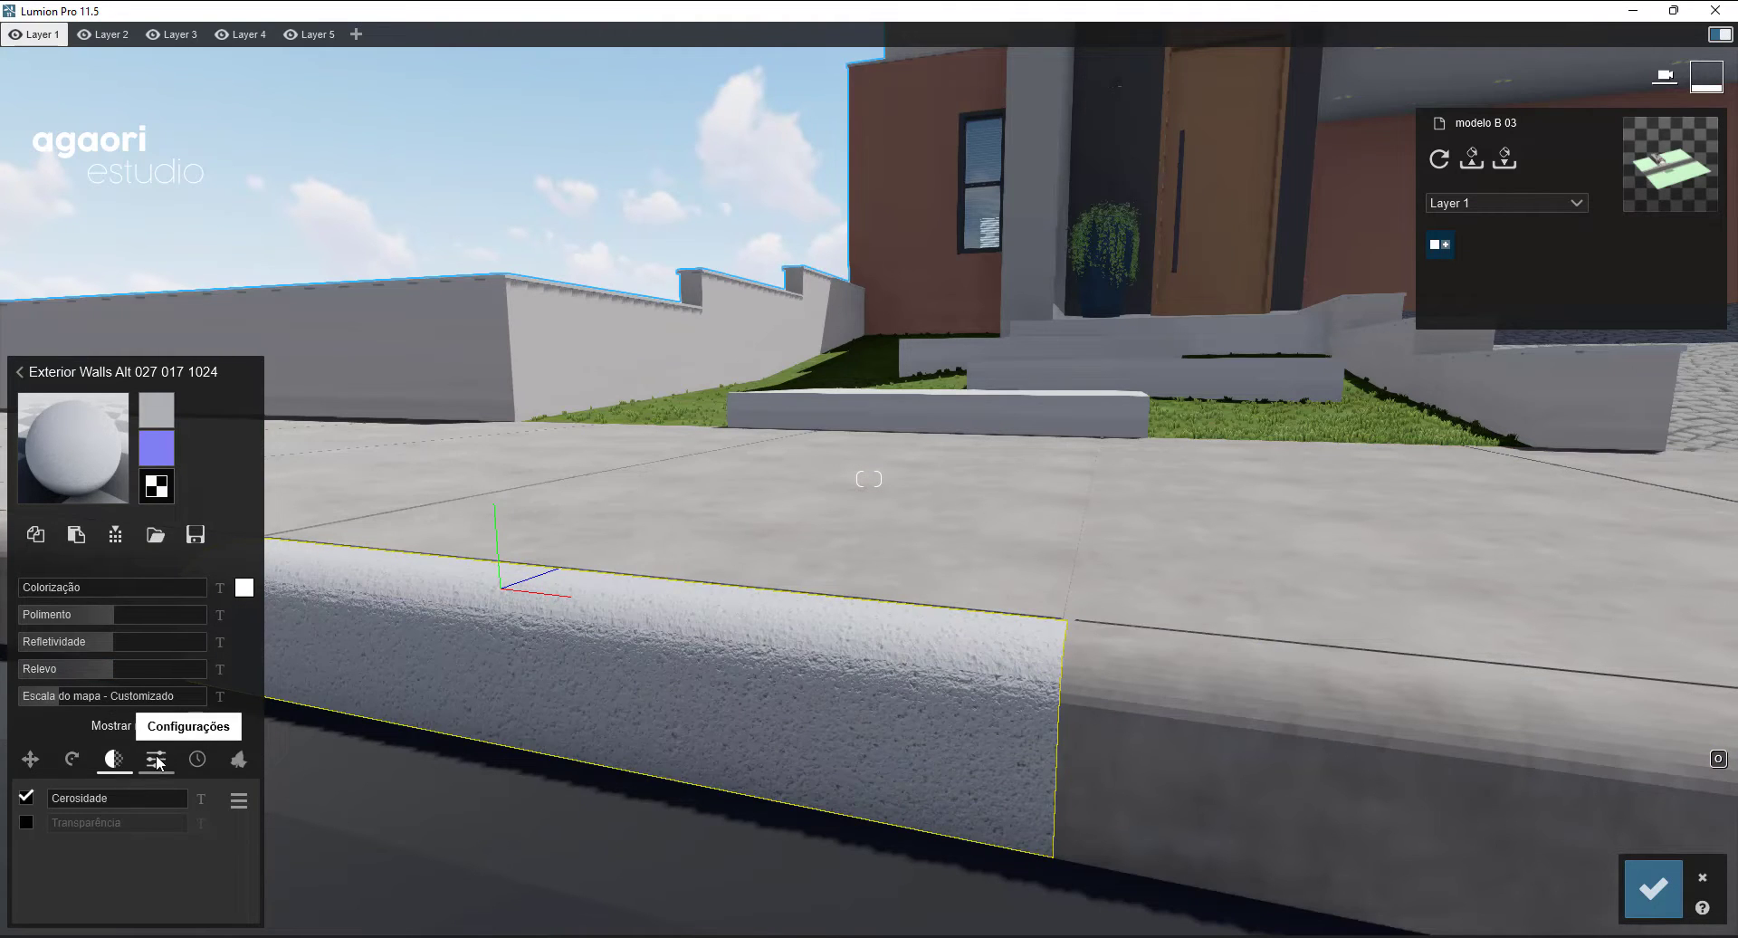
{"action": "left_click", "coordinate": [159, 761]}
{"action": "left_click", "coordinate": [195, 765]}
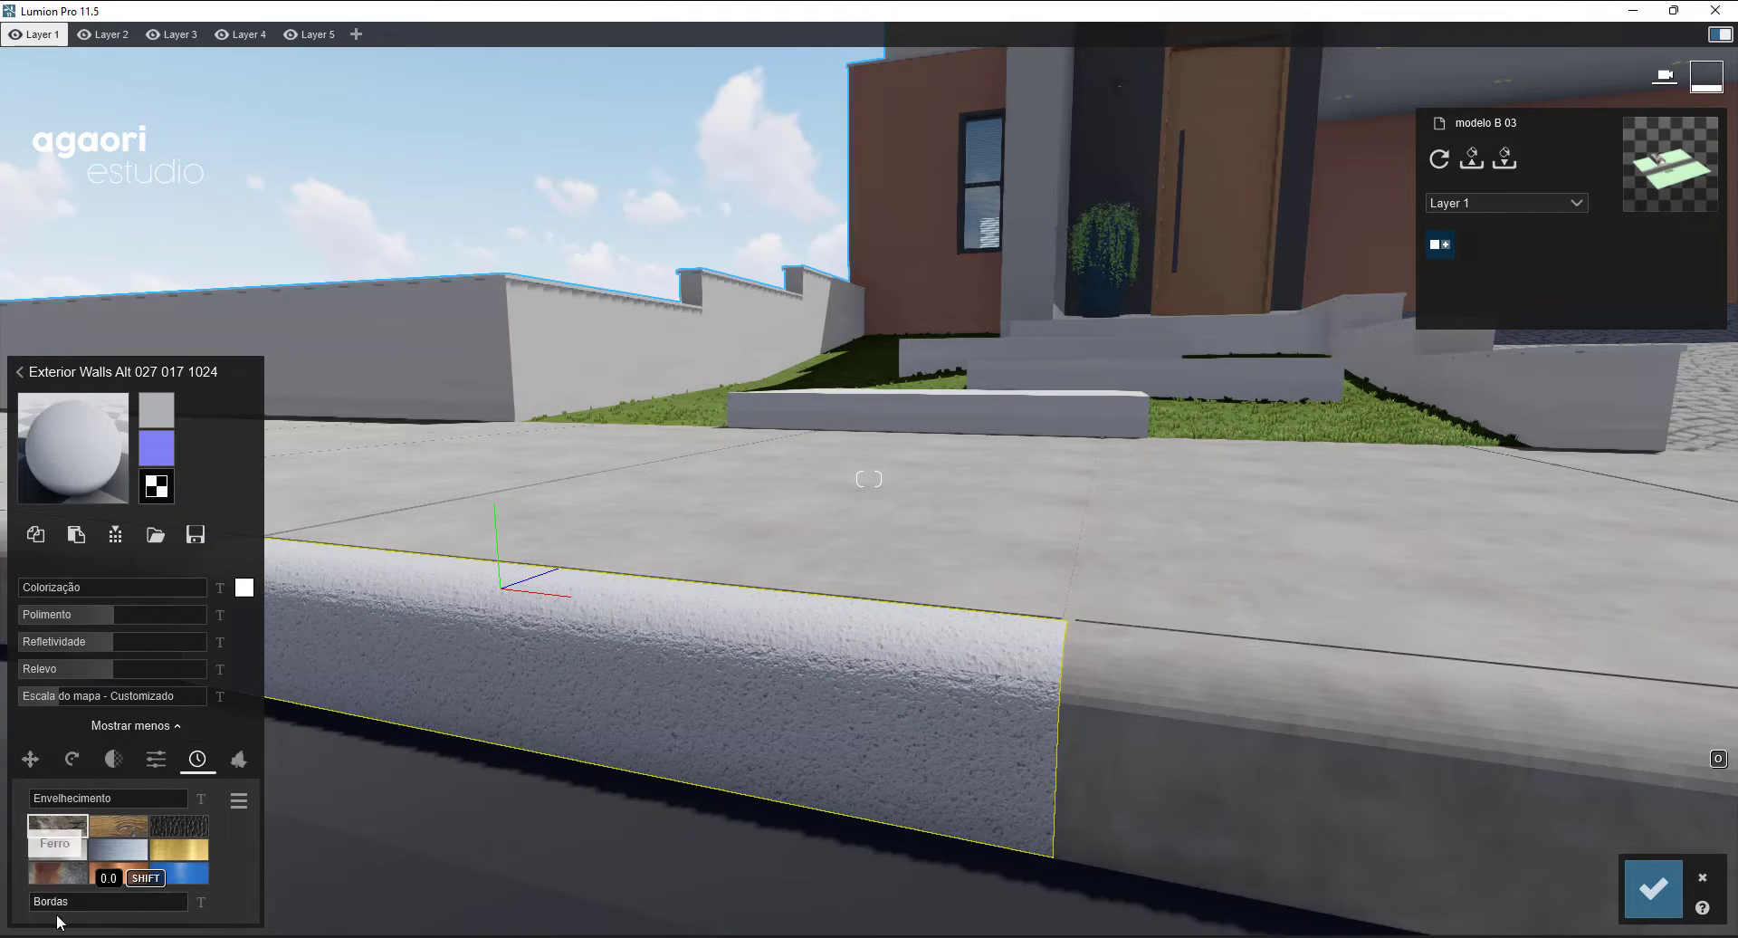
{"action": "left_click_drag", "start_coordinate": [63, 908], "coordinate": [282, 934]}
{"action": "left_click_drag", "start_coordinate": [178, 902], "coordinate": [448, 869]}
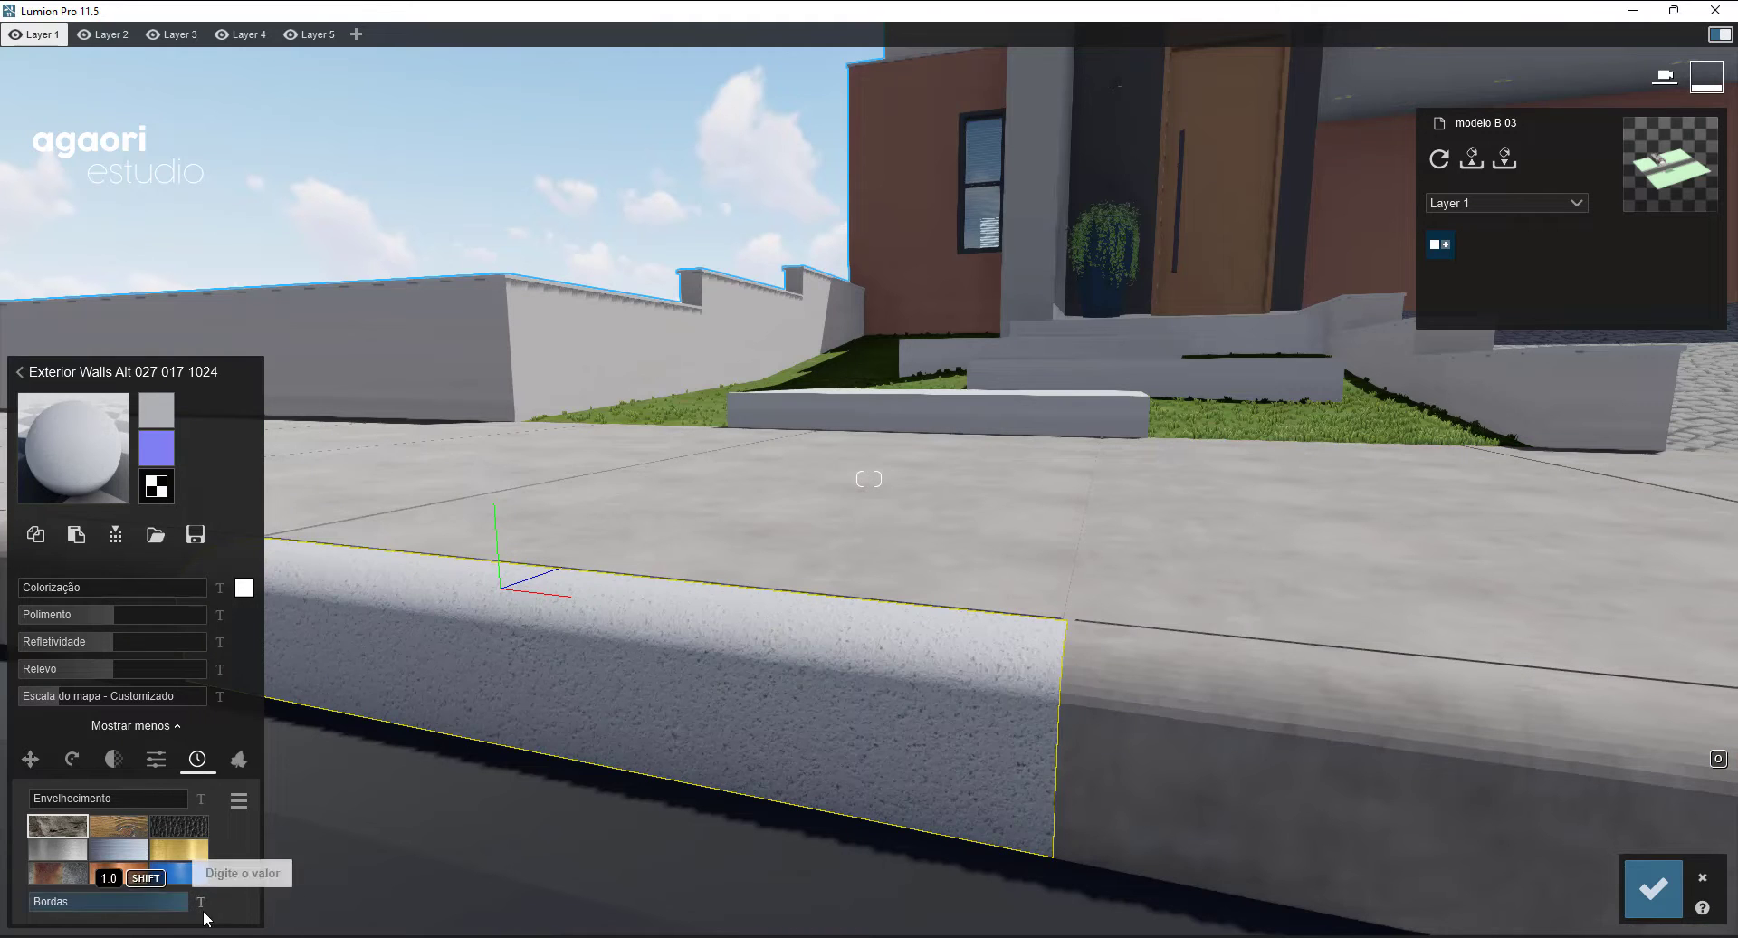
{"action": "left_click", "coordinate": [1656, 891]}
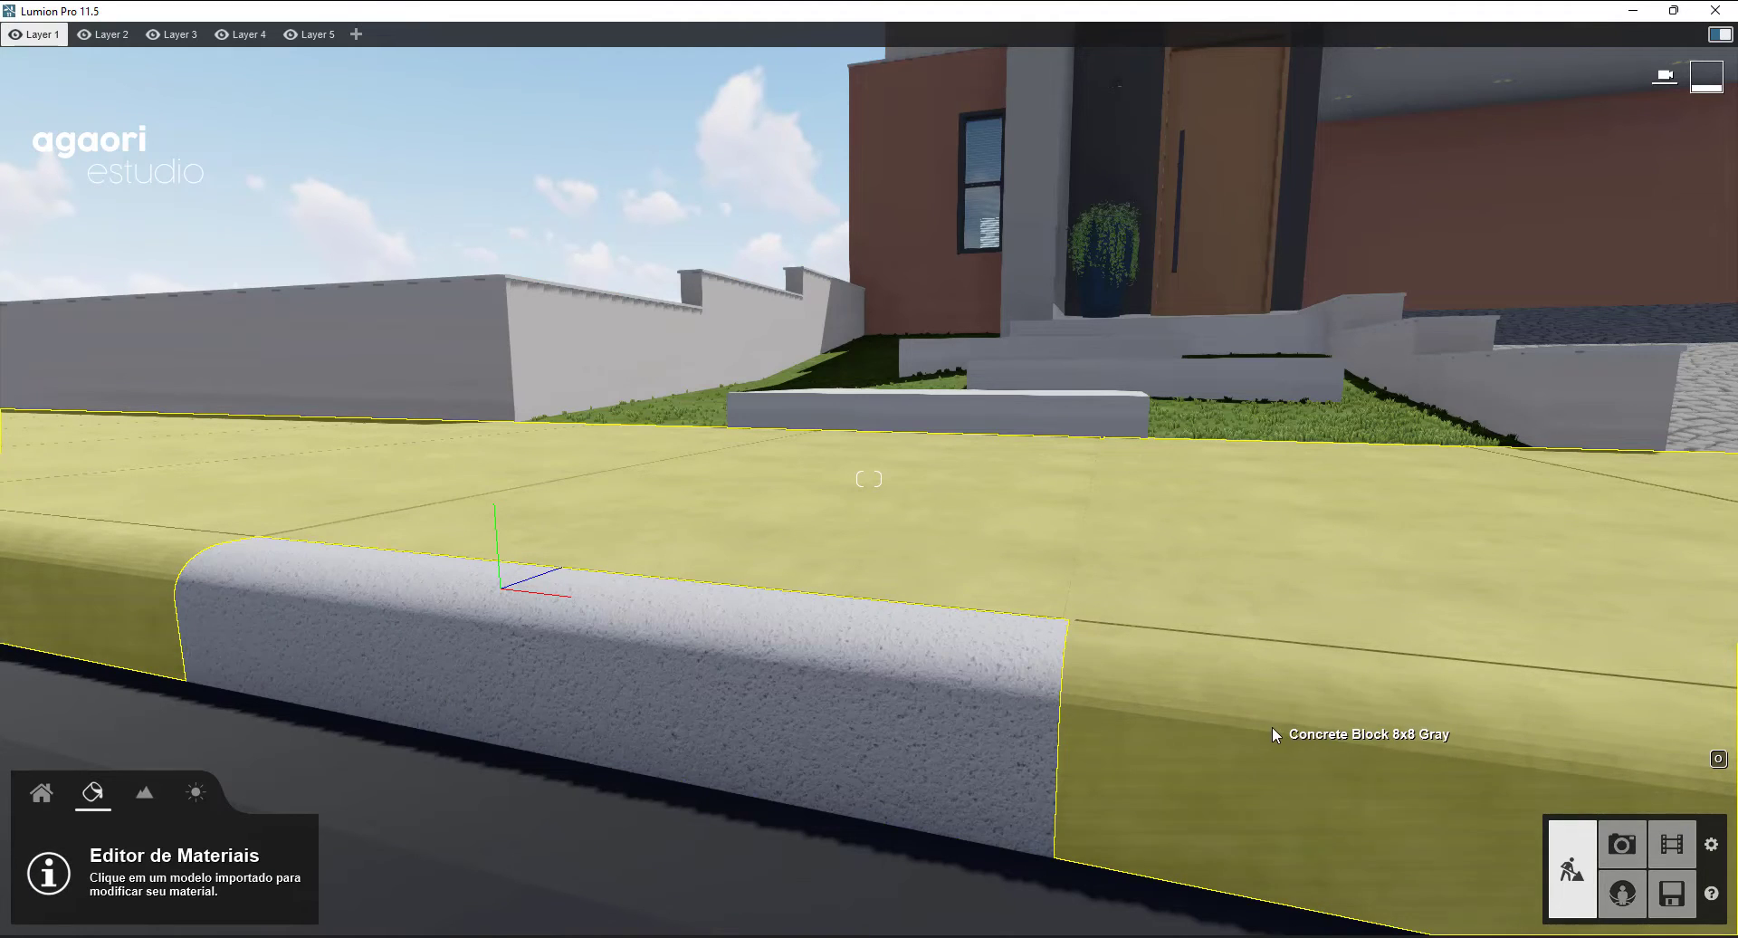
- Set Bordas to 1.0 on the sidewalk and curb's polished concrete and save the material changes
{"action": "left_click", "coordinate": [1273, 726]}
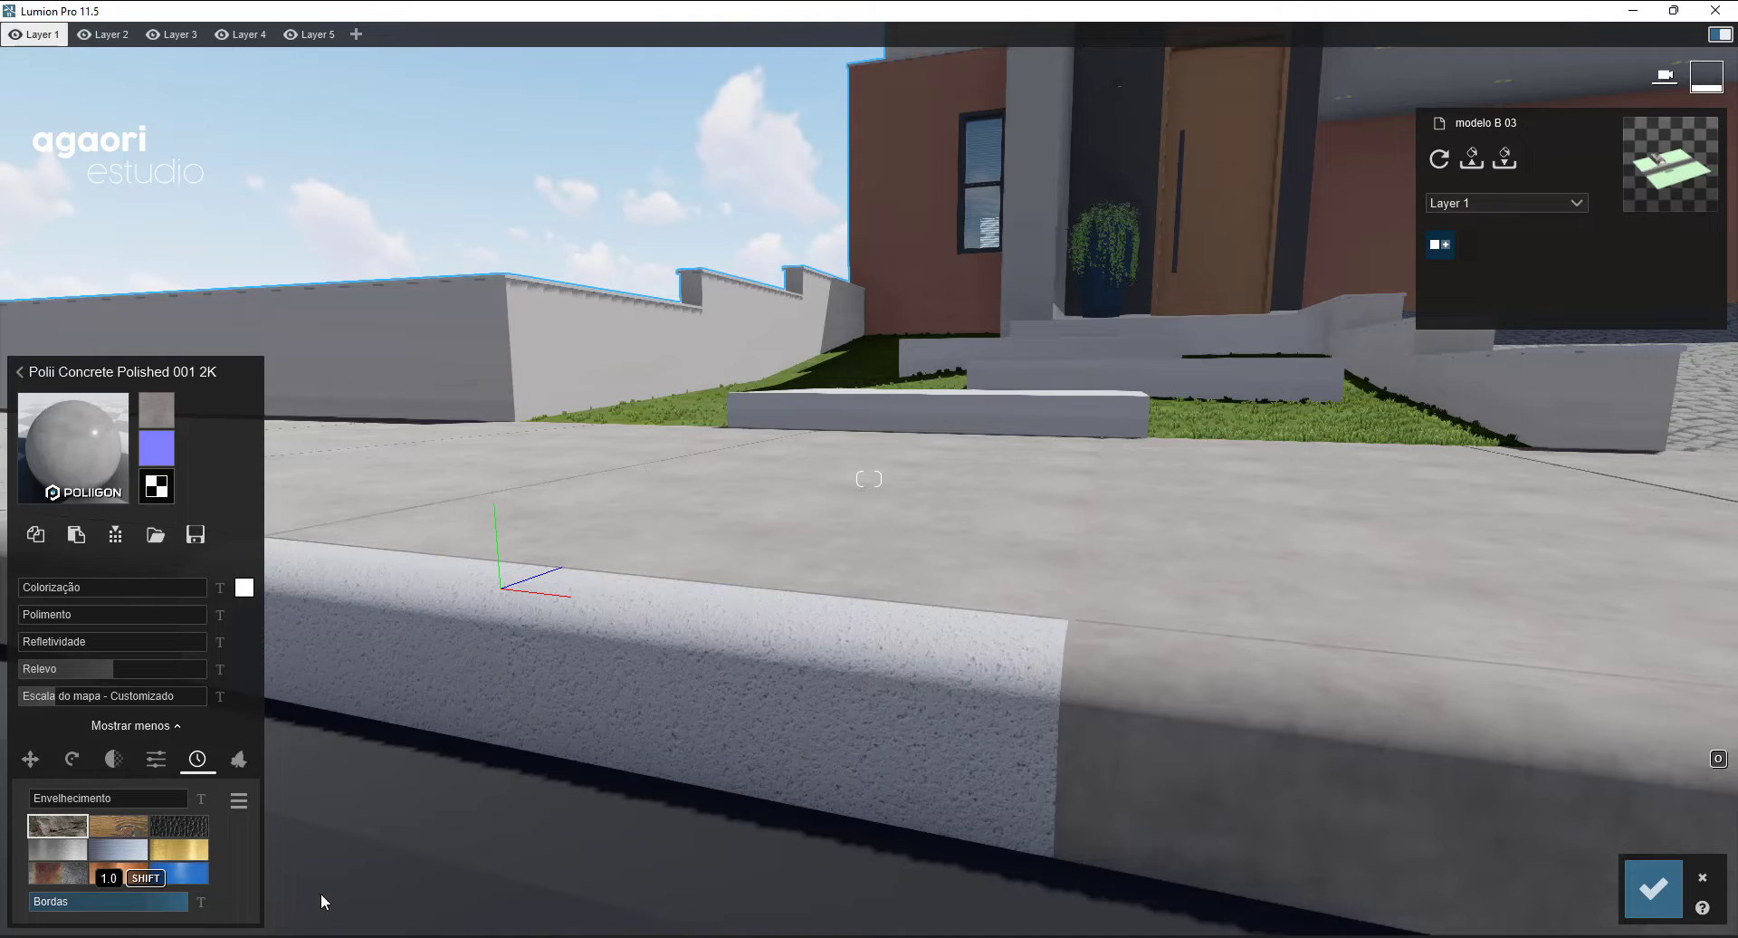
{"action": "left_click_drag", "start_coordinate": [159, 902], "coordinate": [192, 936]}
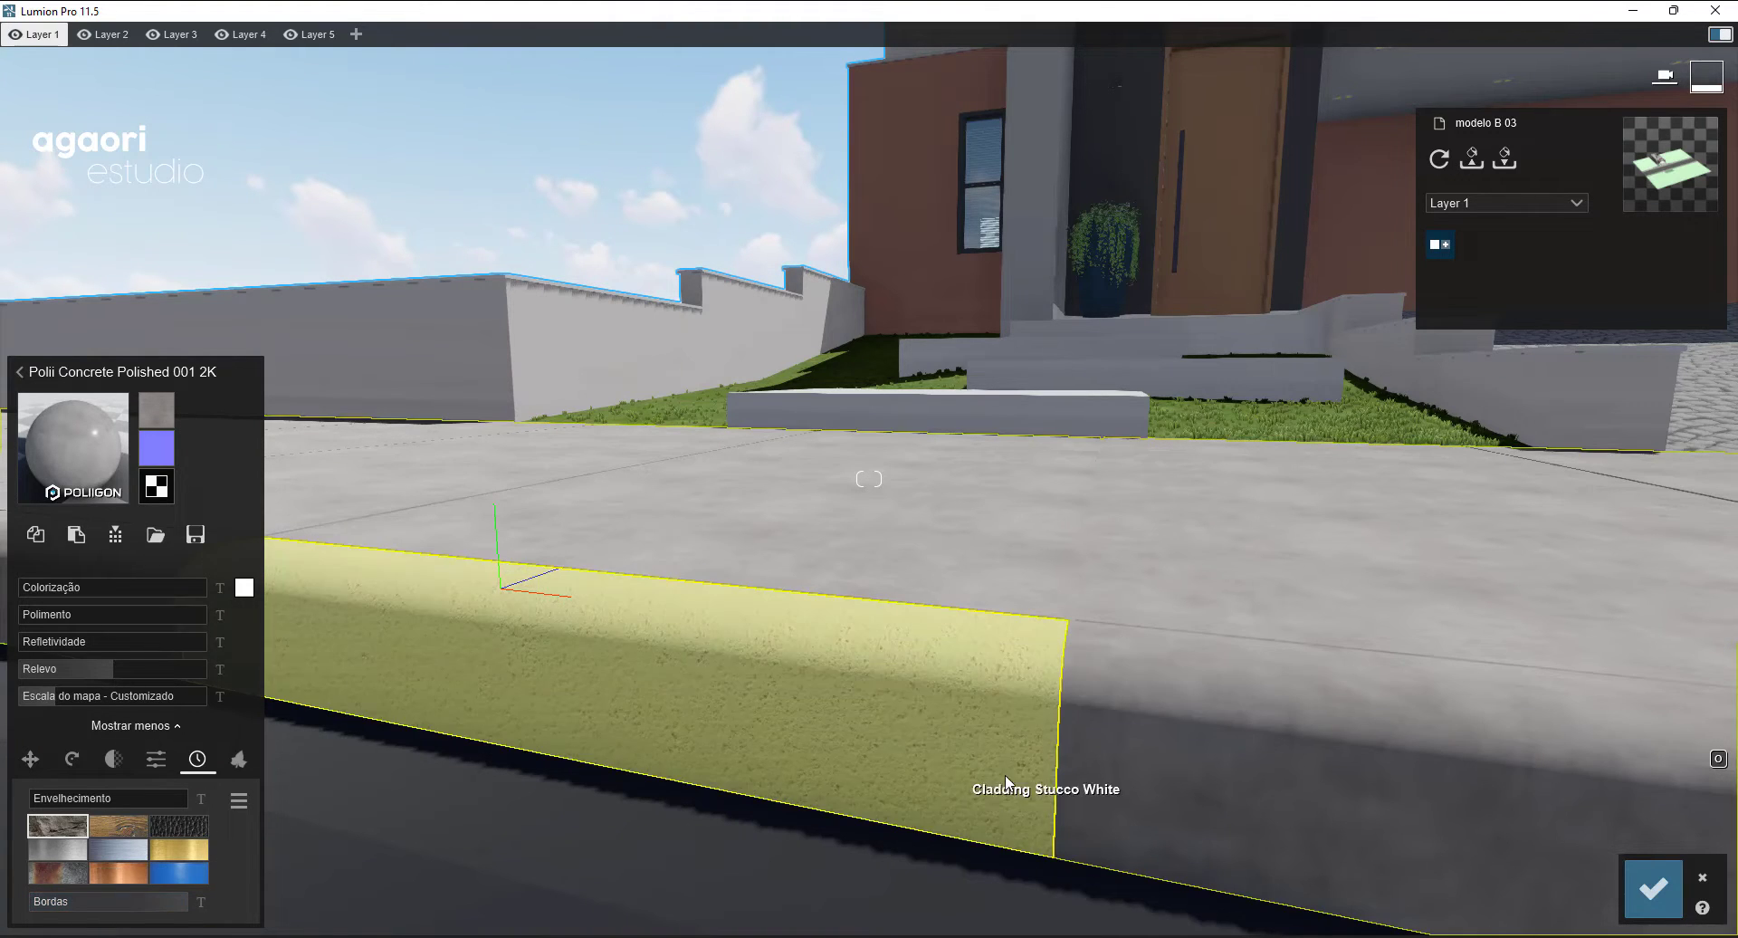
{"action": "key", "text": "s"}
{"action": "left_click", "coordinate": [1632, 901]}
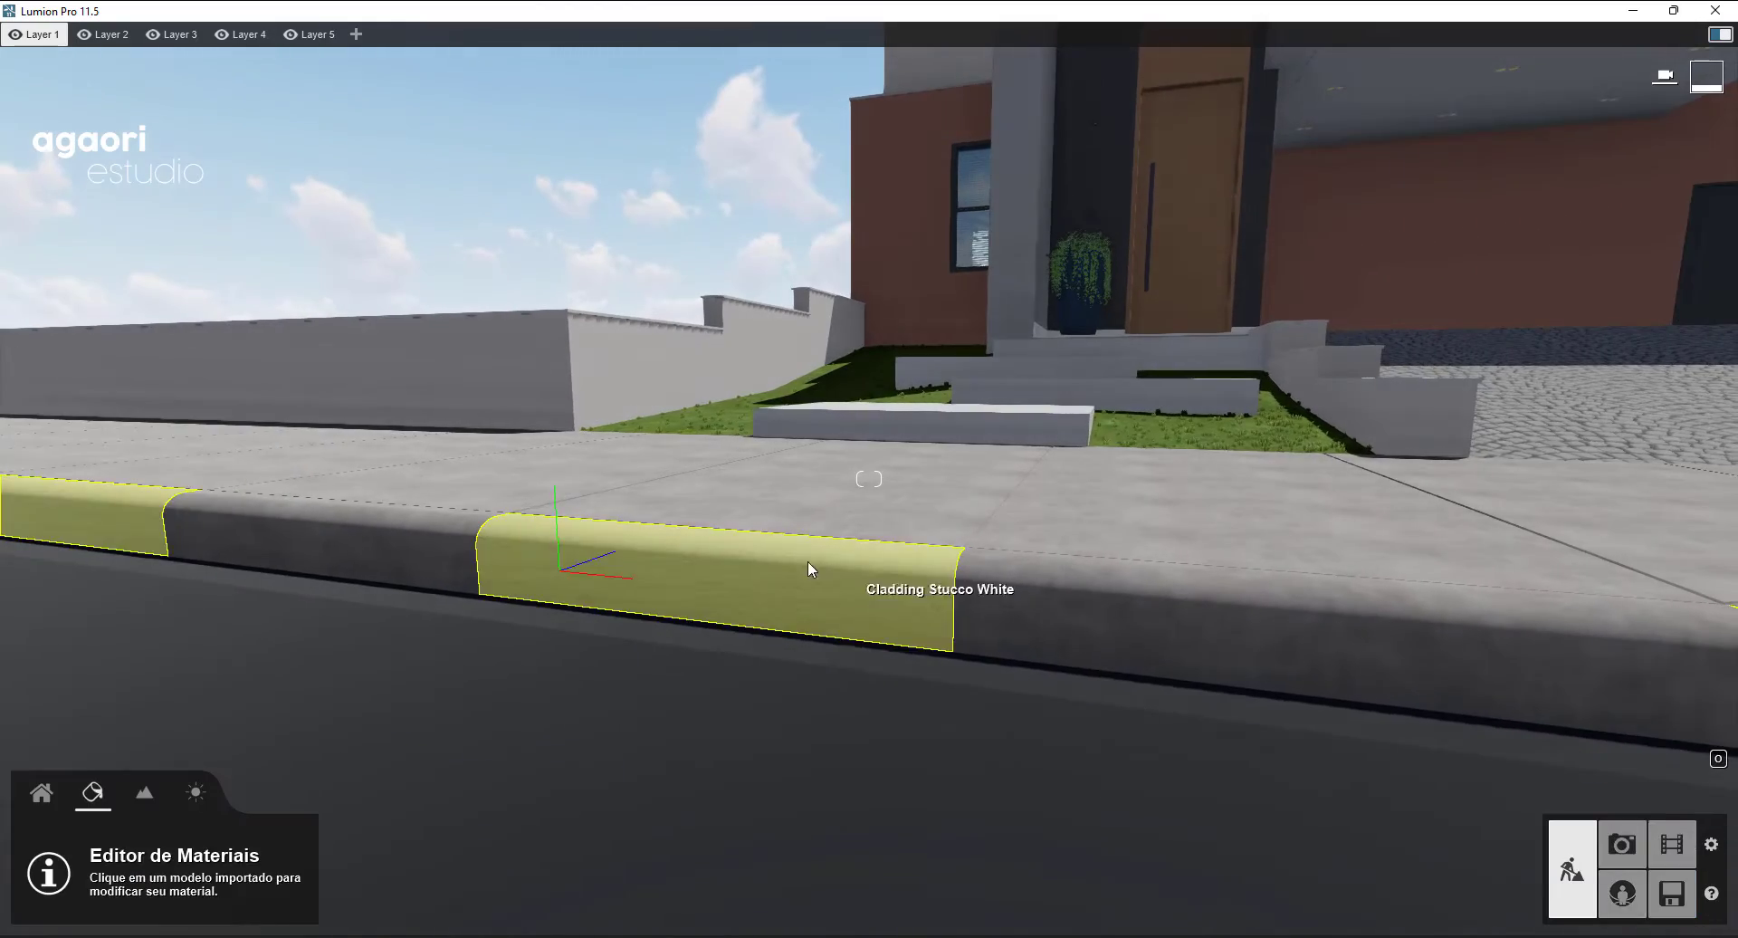
- Apply a dark veined marble from the interior stone materials to the garden steps and planter caps
{"action": "key", "text": "q"}
{"action": "right_click_drag", "start_coordinate": [866, 462], "coordinate": [942, 488]}
{"action": "key", "text": "w"}
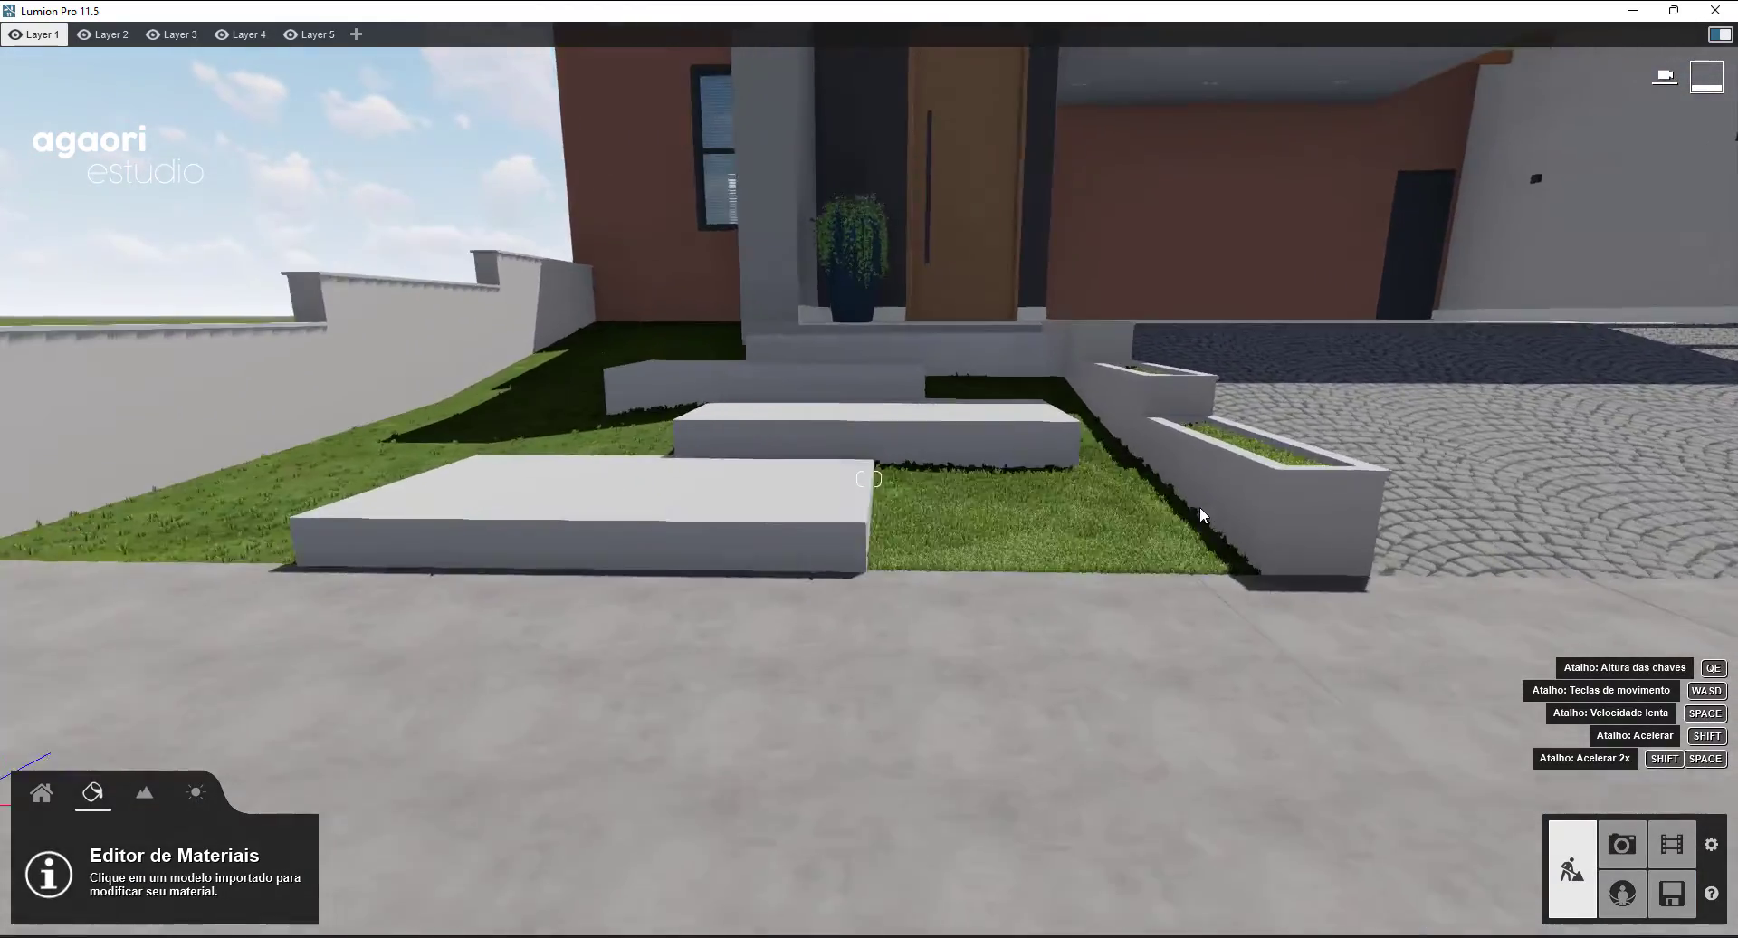
{"action": "key", "text": "d"}
{"action": "key", "text": "w"}
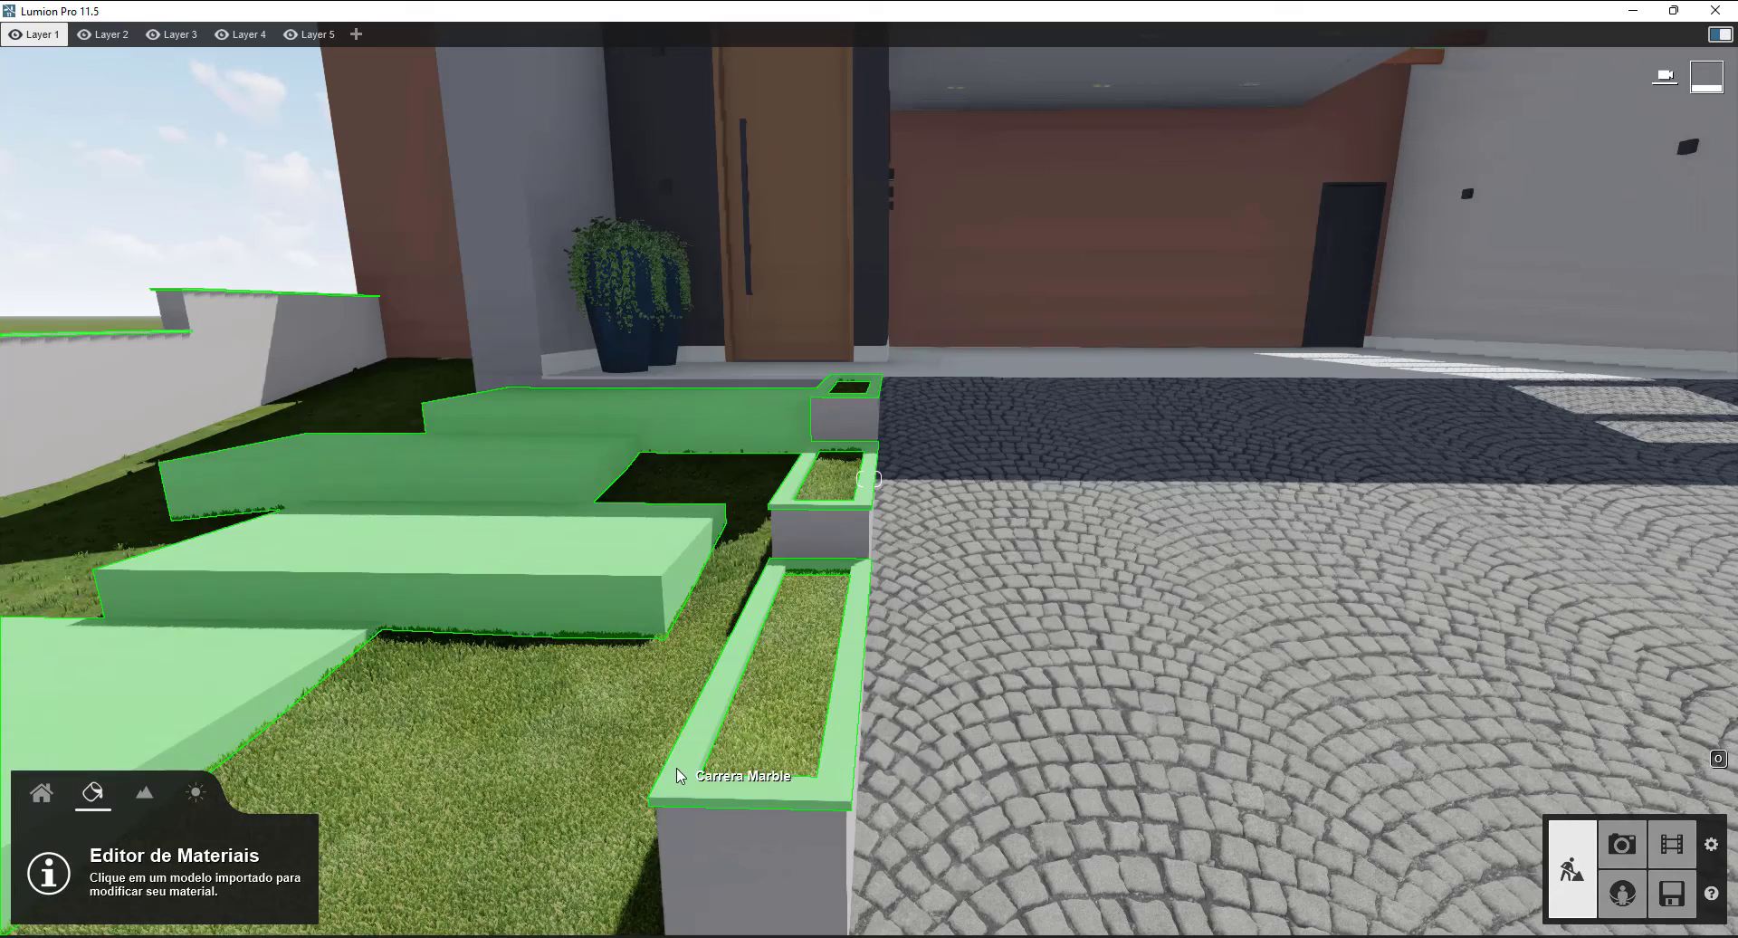
{"action": "left_click", "coordinate": [668, 784]}
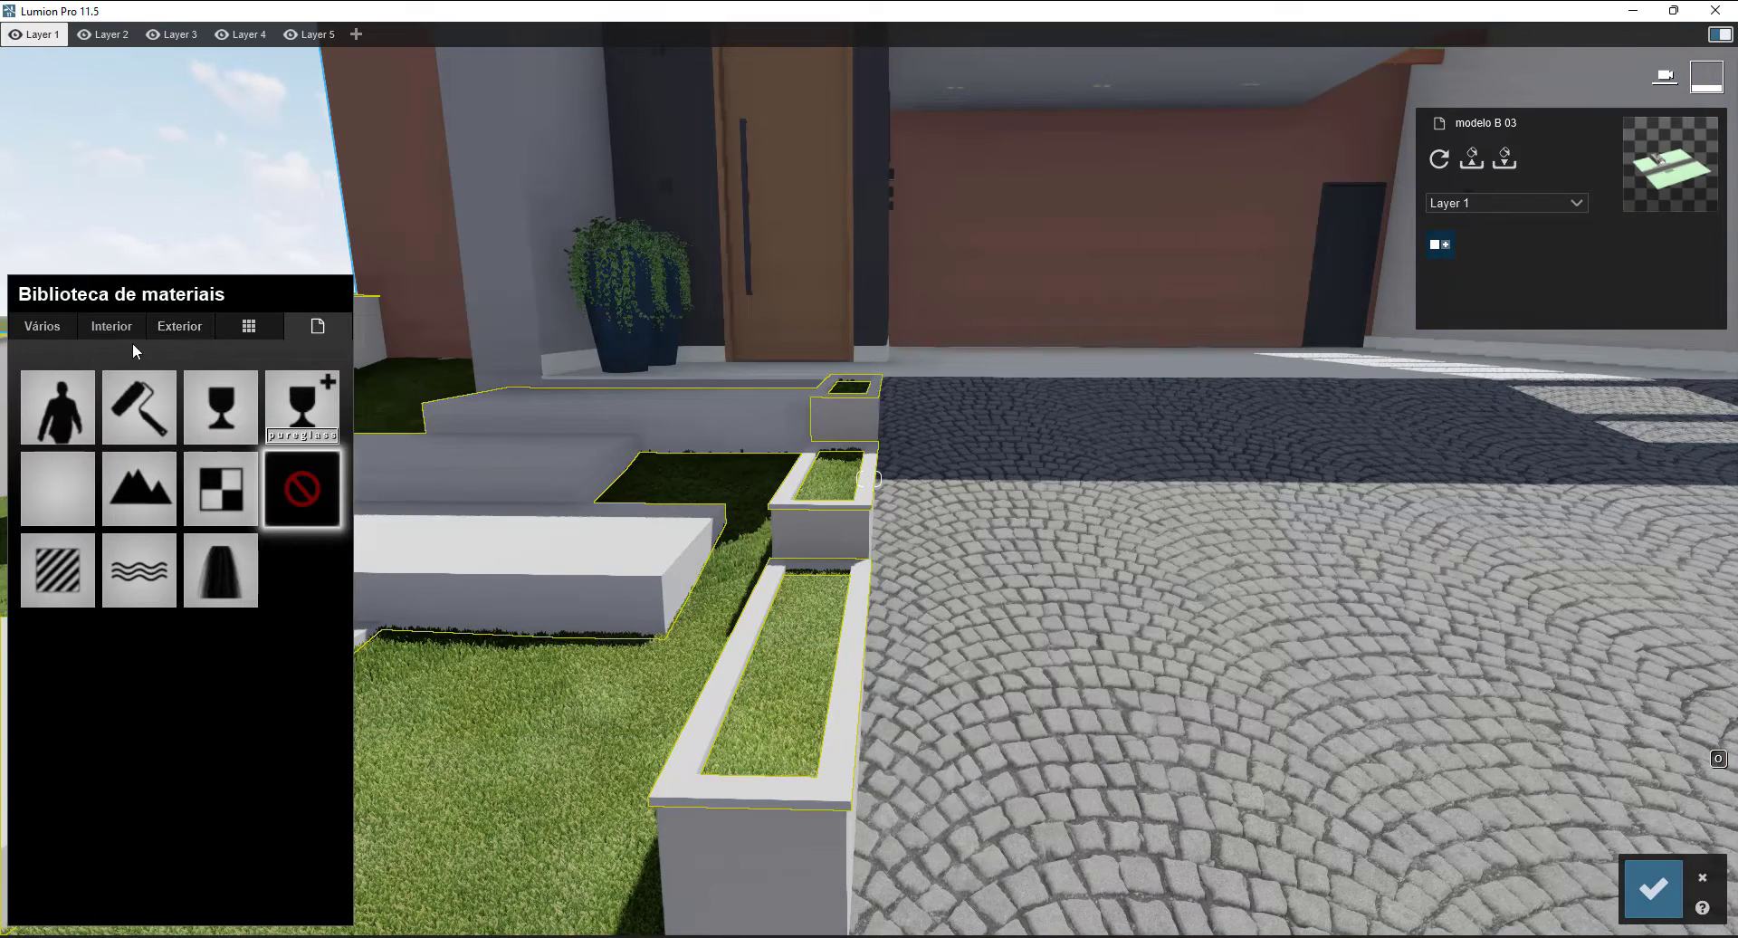
{"action": "left_click", "coordinate": [112, 328]}
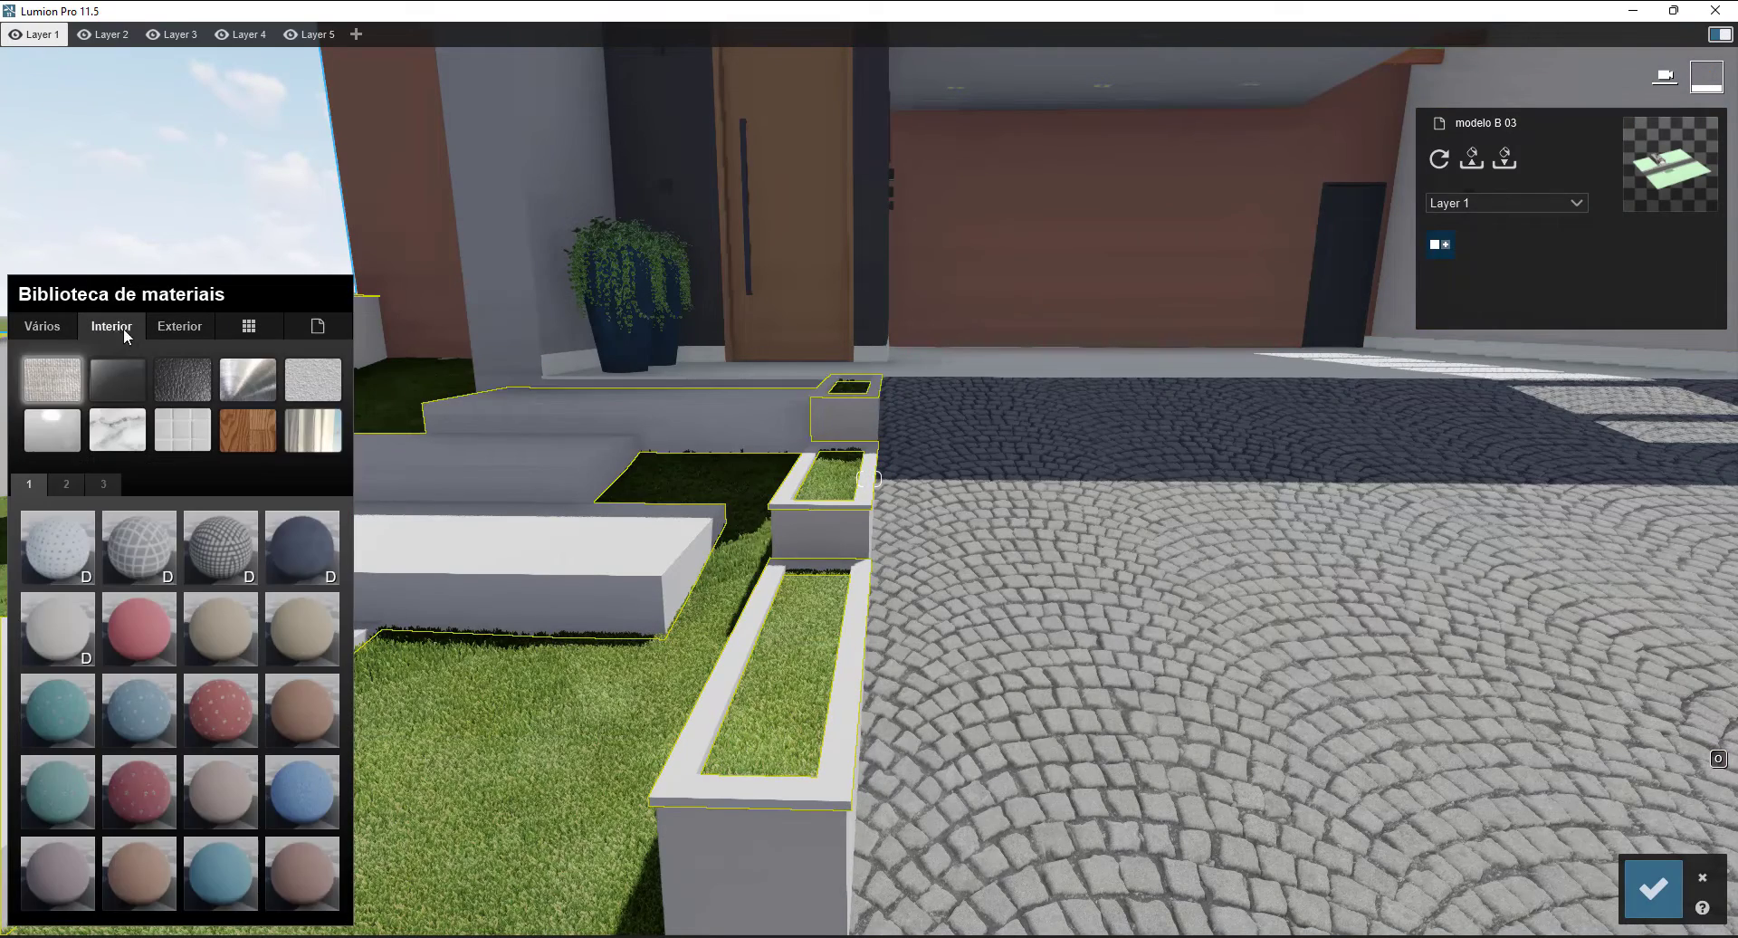
{"action": "left_click", "coordinate": [116, 429]}
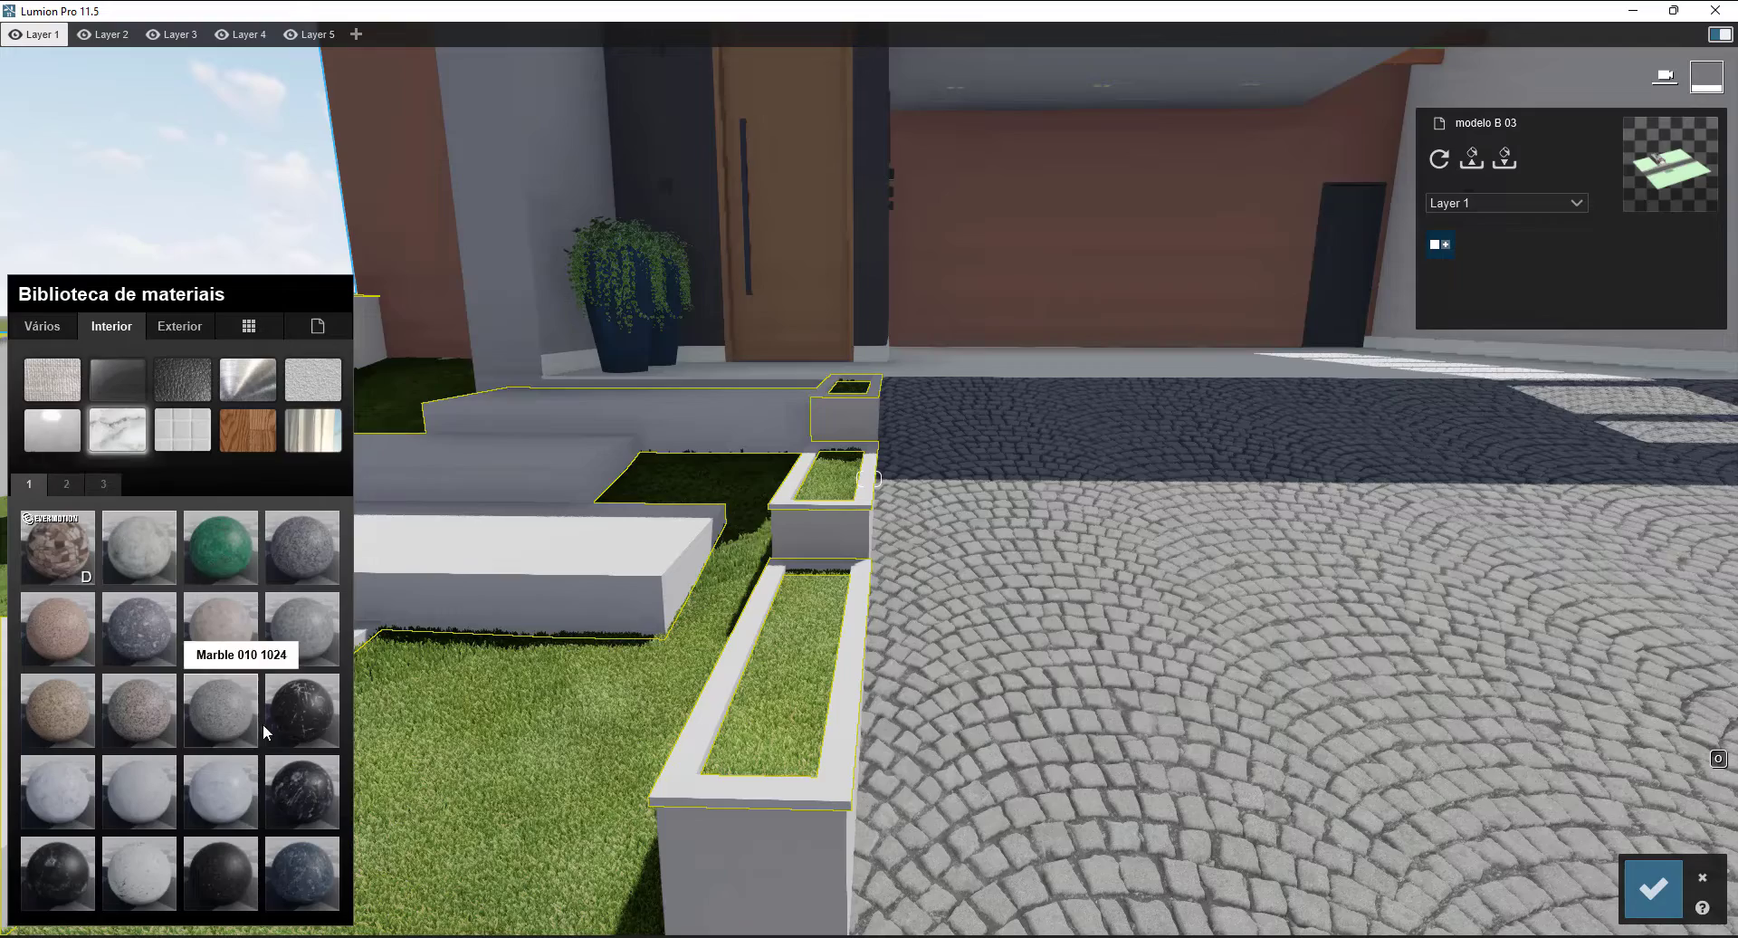
{"action": "left_click", "coordinate": [306, 770]}
{"action": "scroll", "coordinate": [851, 557], "scroll_direction": "down", "scroll_amount": 3}
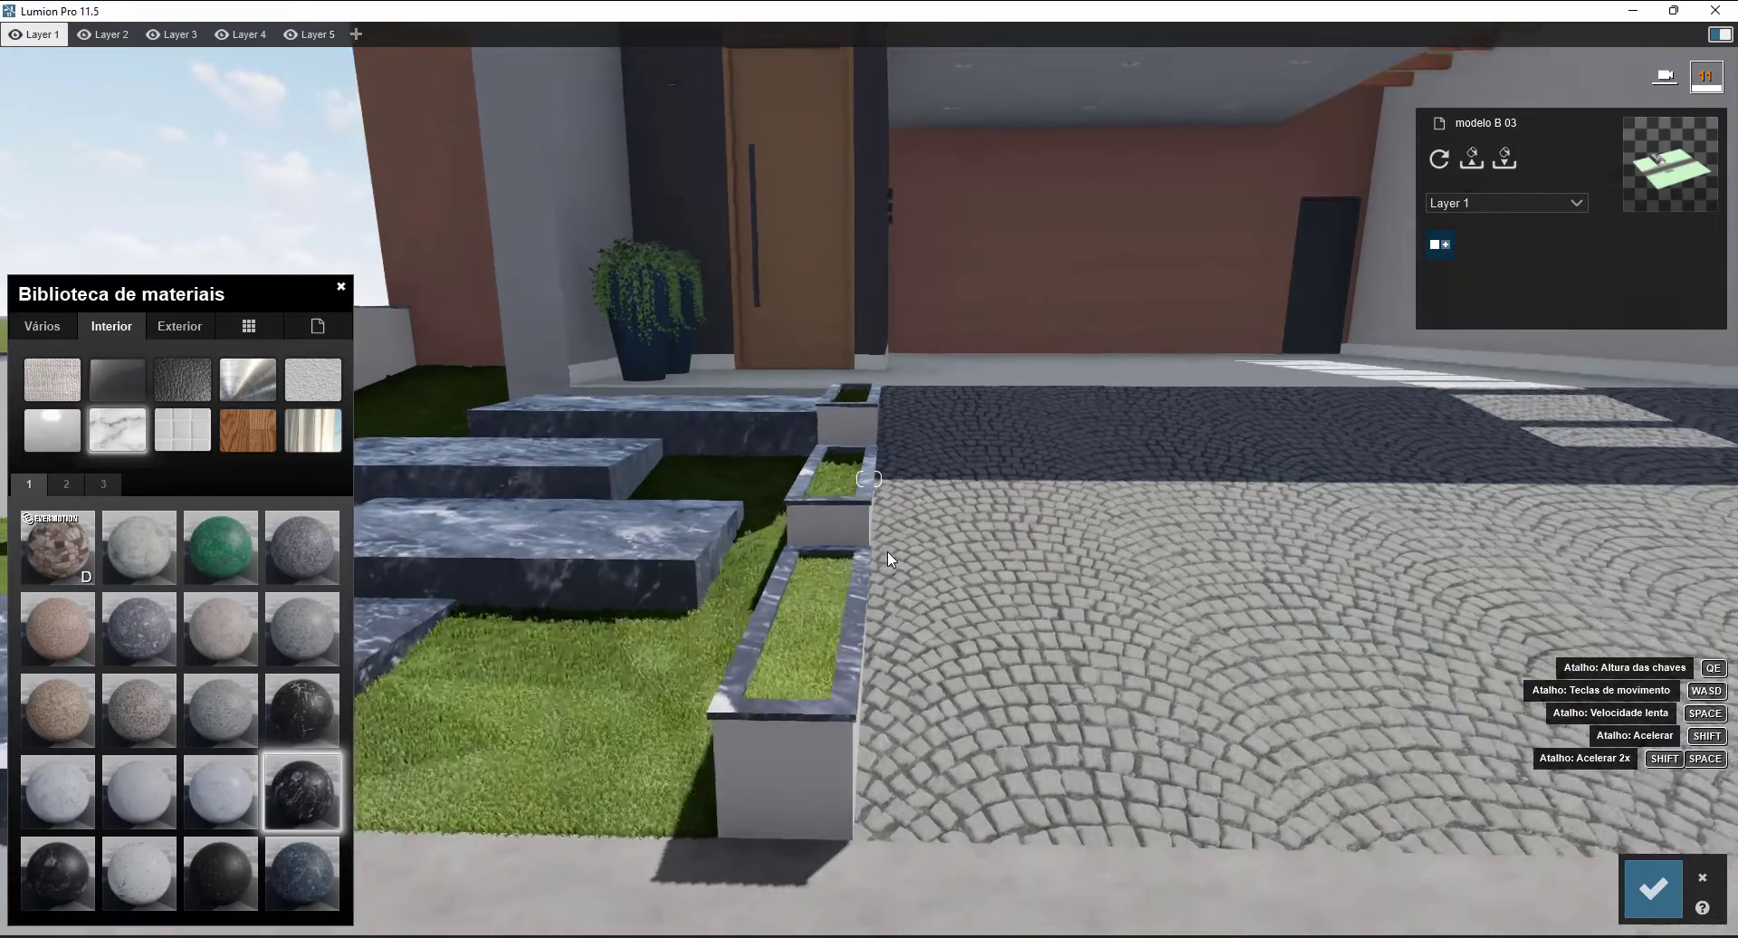
- Try Marble 012, a black-veined white marble and Marble 014 on the garden steps and planter caps
{"action": "right_click_drag", "start_coordinate": [887, 550], "coordinate": [384, 588]}
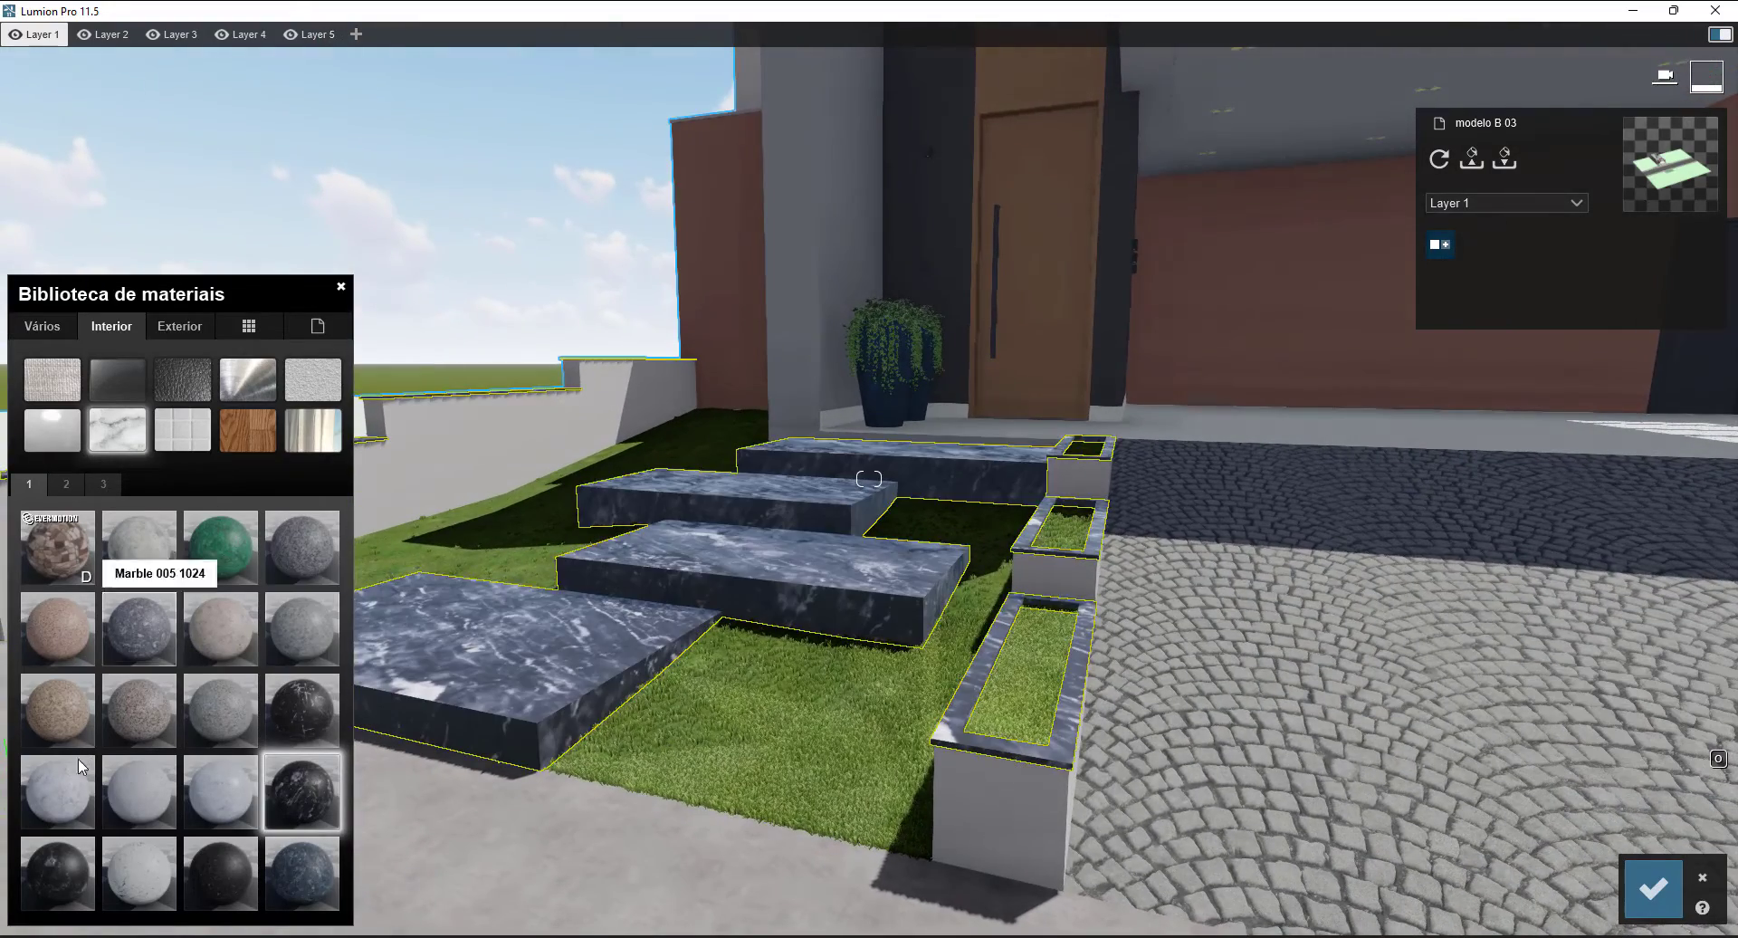
{"action": "left_click", "coordinate": [76, 797]}
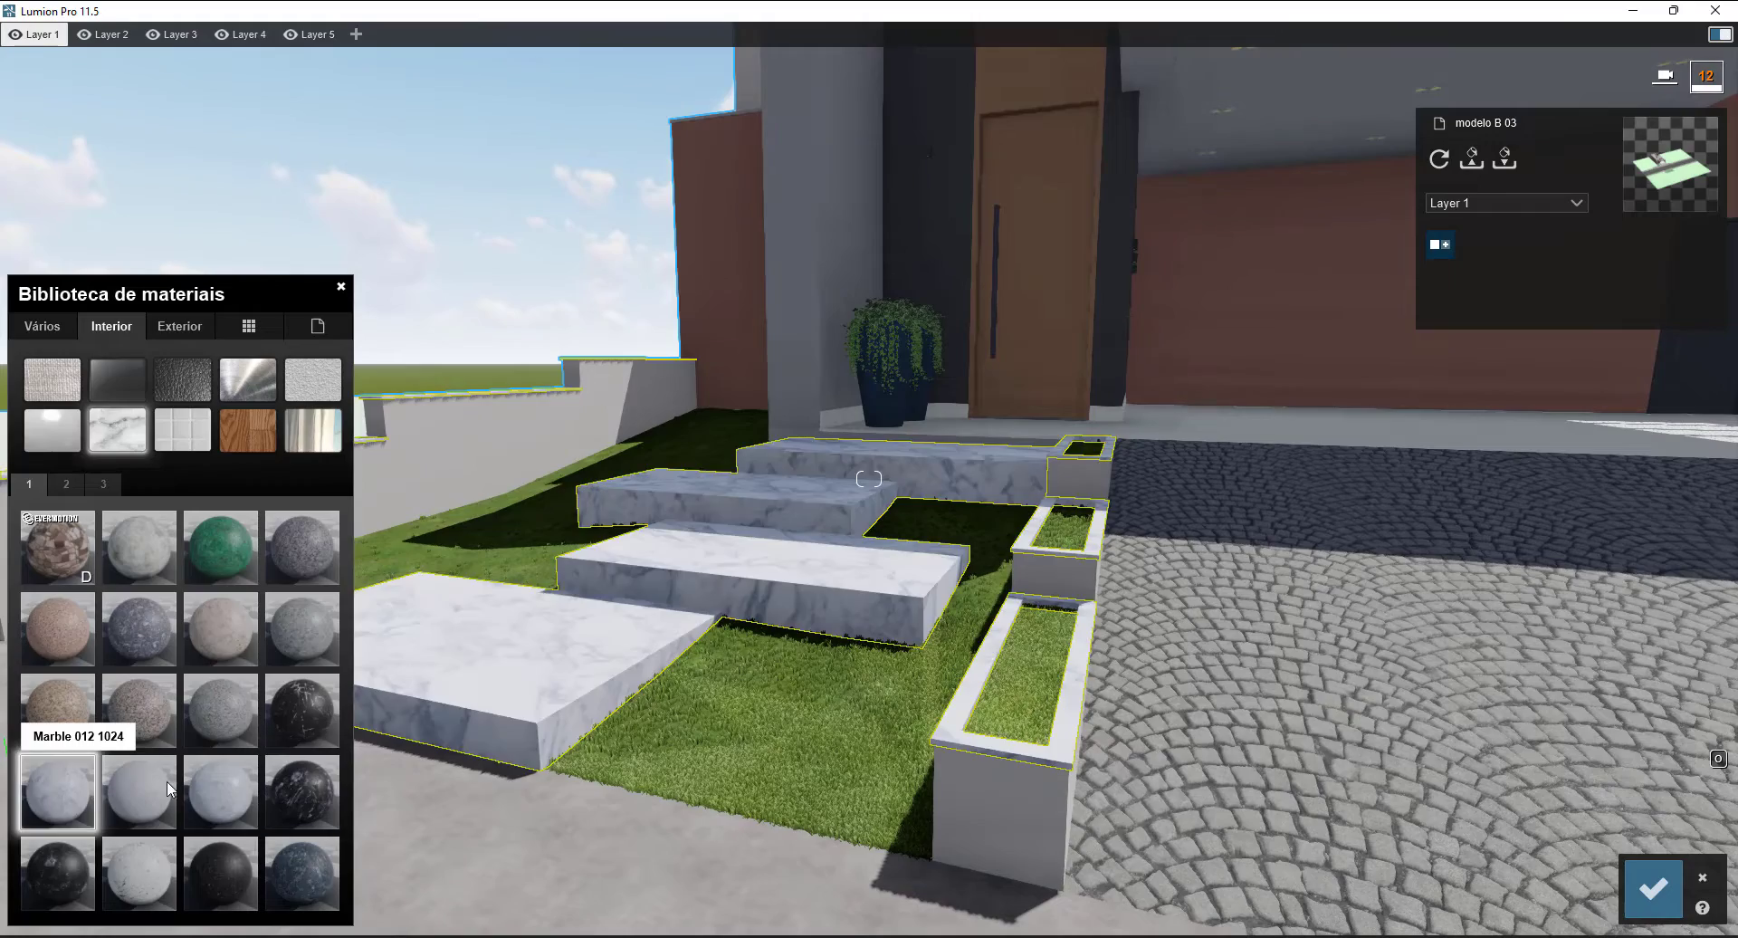
{"action": "scroll", "coordinate": [777, 528], "scroll_direction": "up", "scroll_amount": 3}
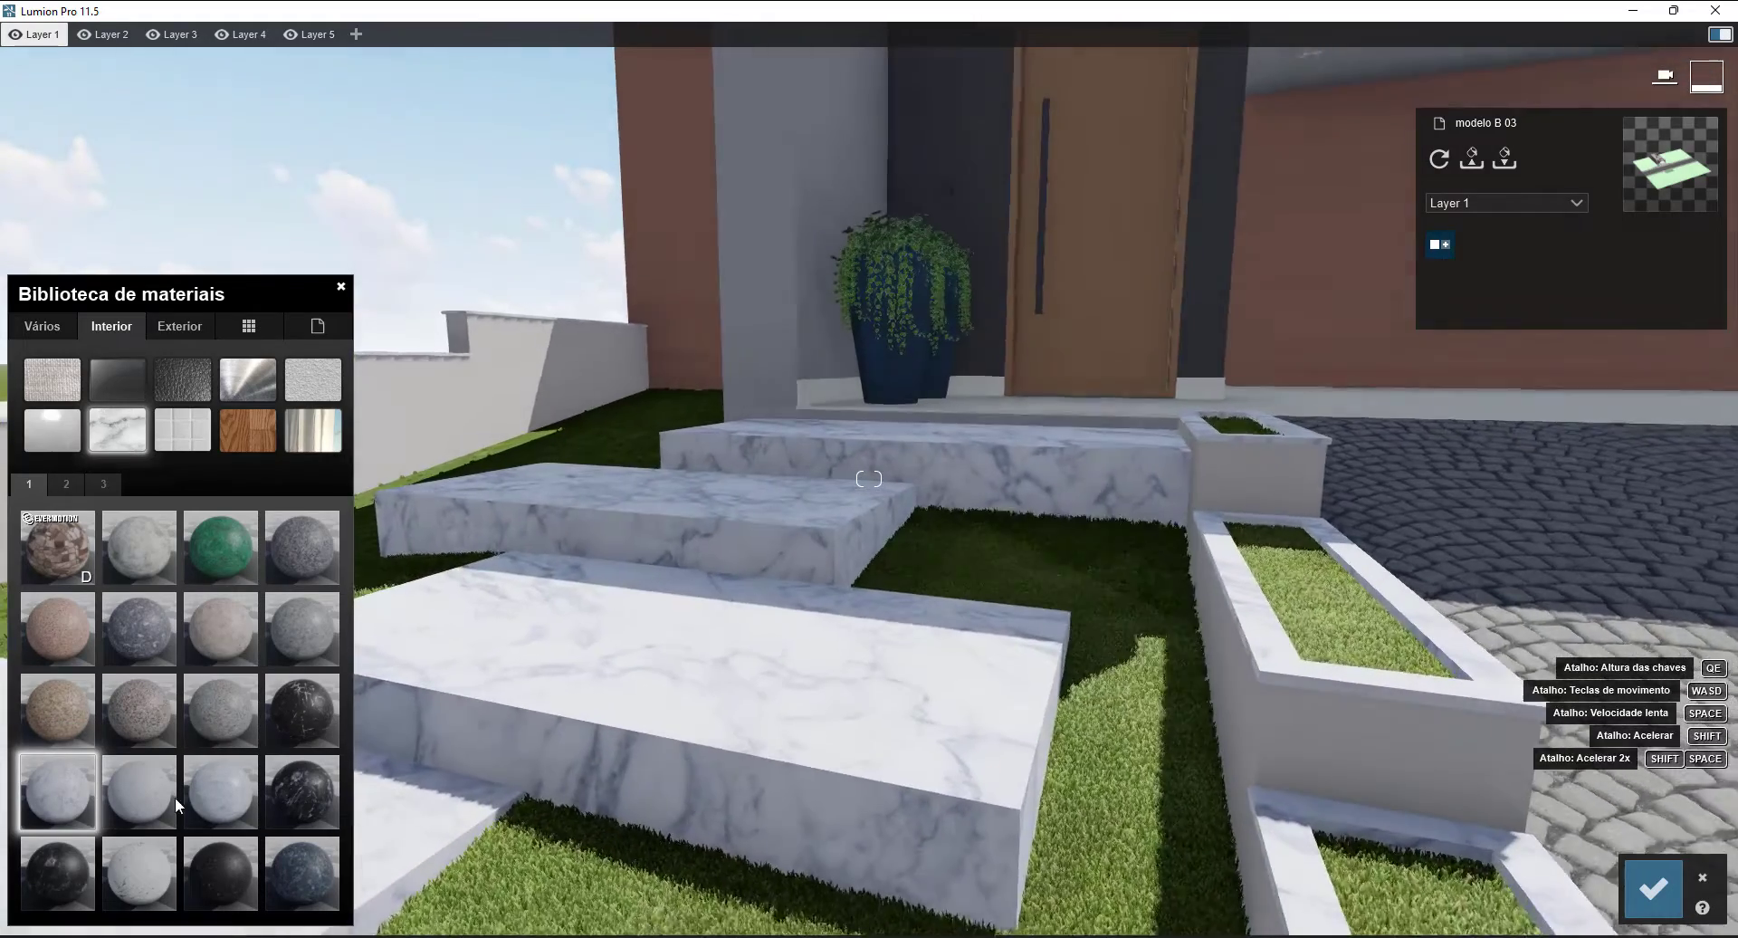
{"action": "left_click", "coordinate": [139, 875]}
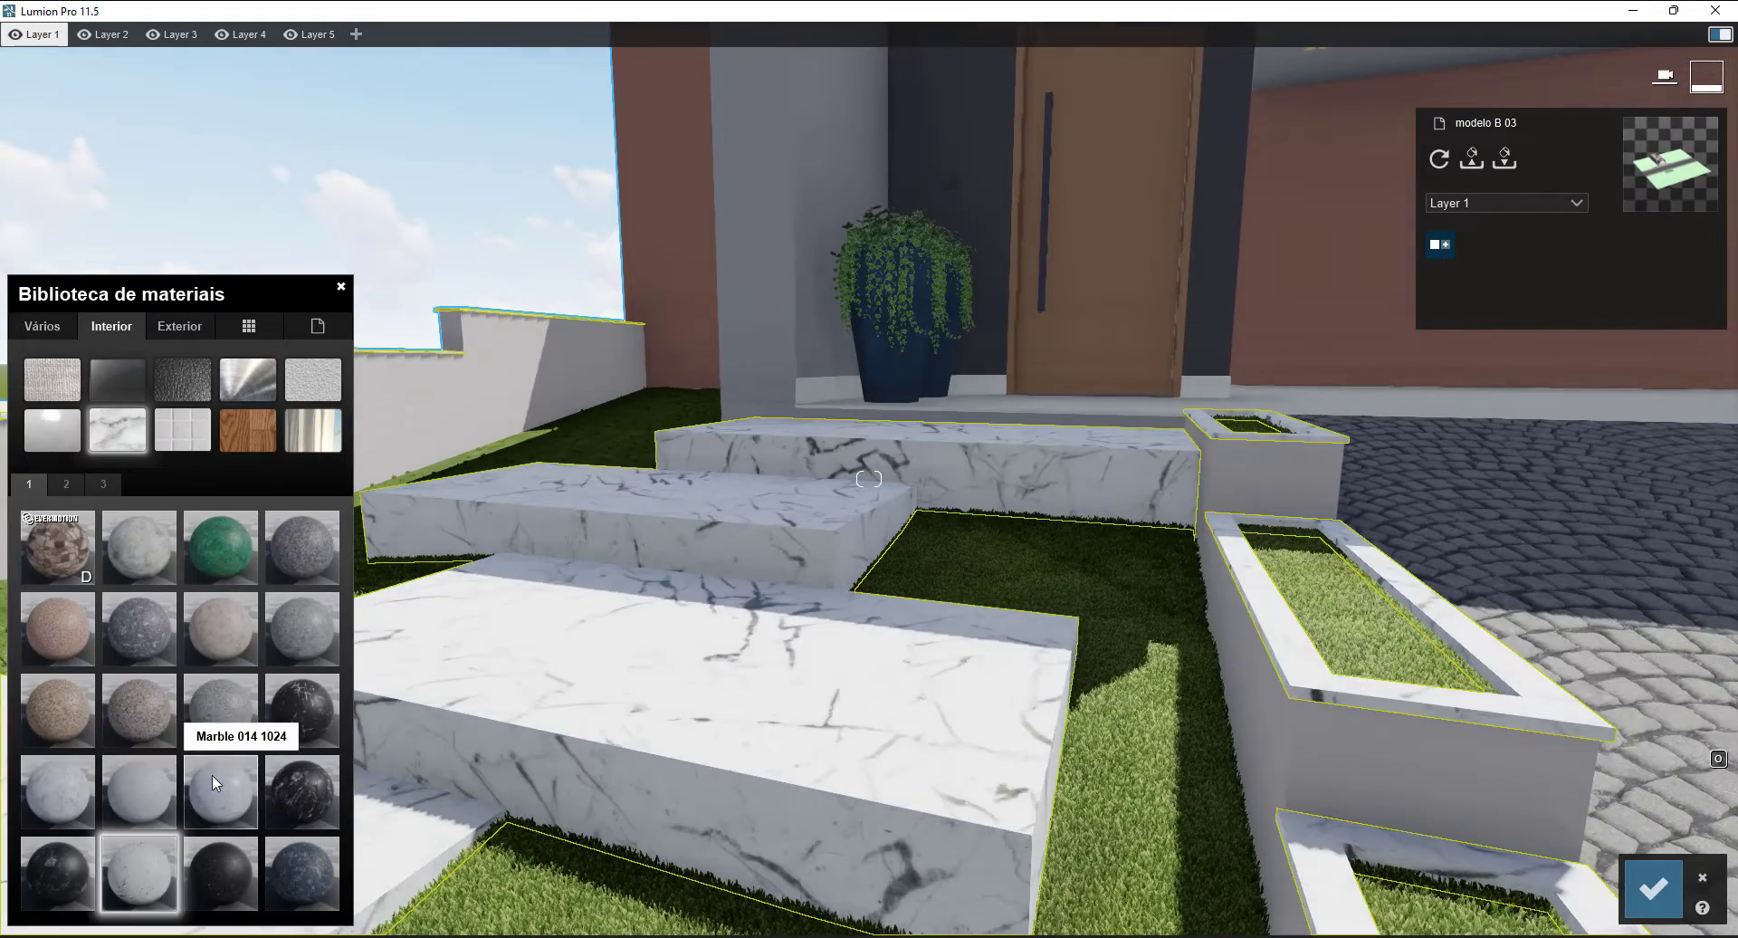
{"action": "left_click", "coordinate": [212, 779]}
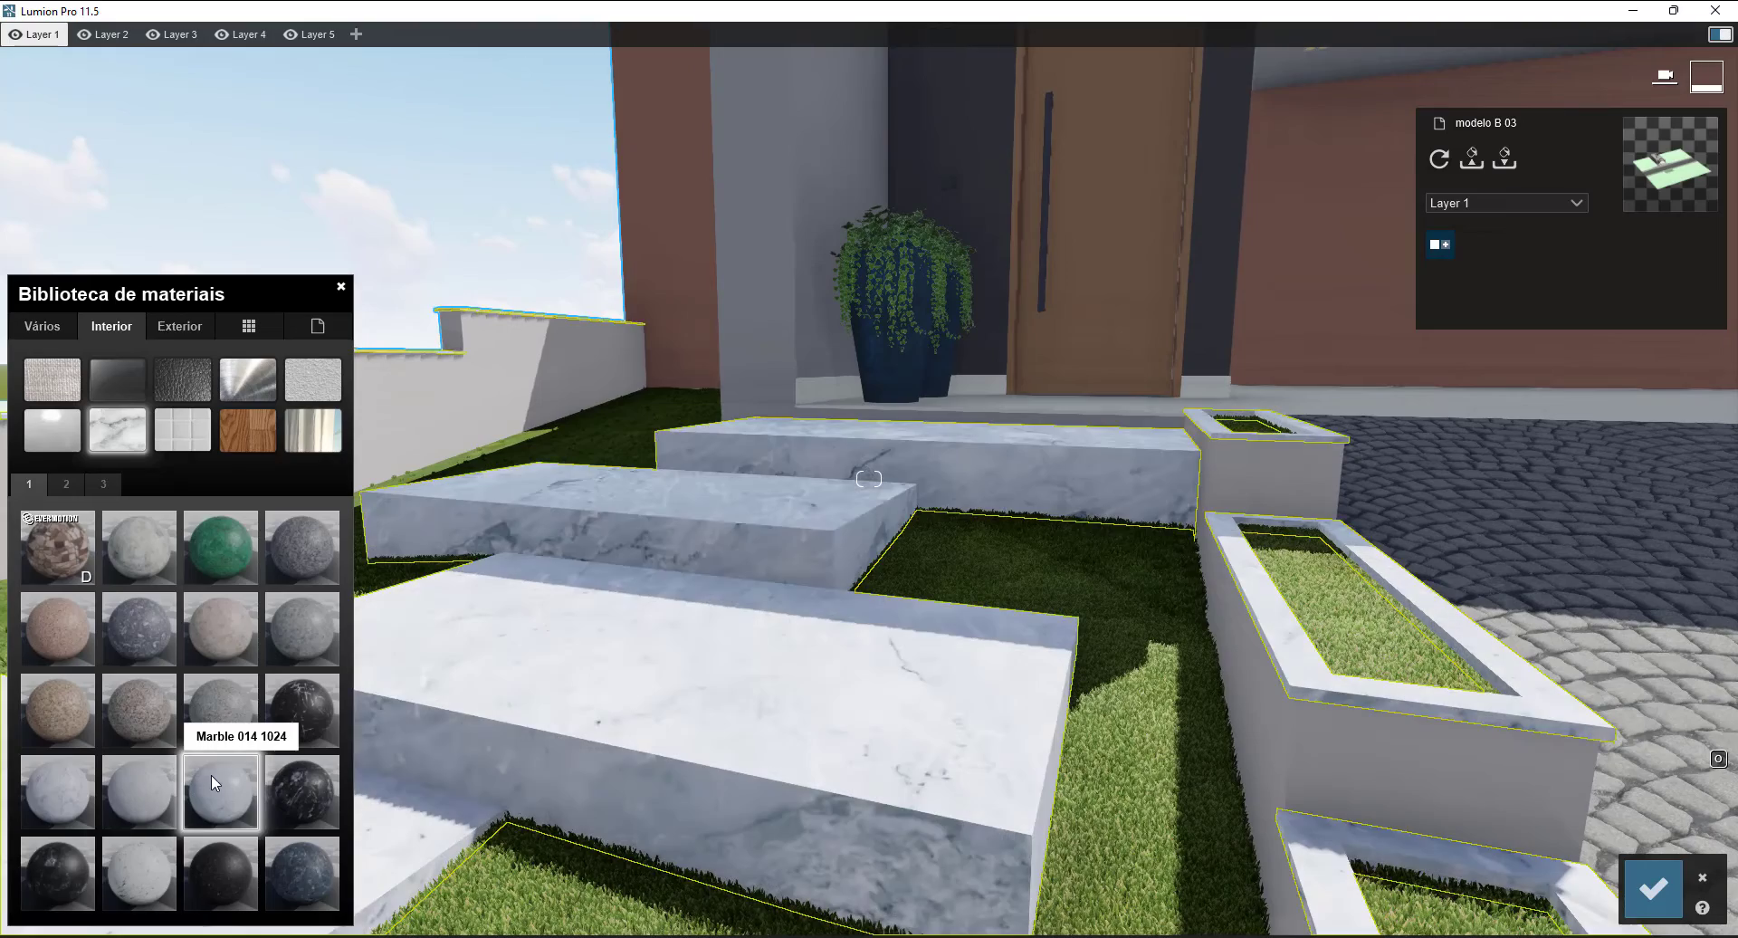
- Try the speckled Marble 023 1024 and Marble 020 1024 on the garden steps and planter caps
{"action": "left_click", "coordinate": [66, 485]}
{"action": "left_click", "coordinate": [302, 547]}
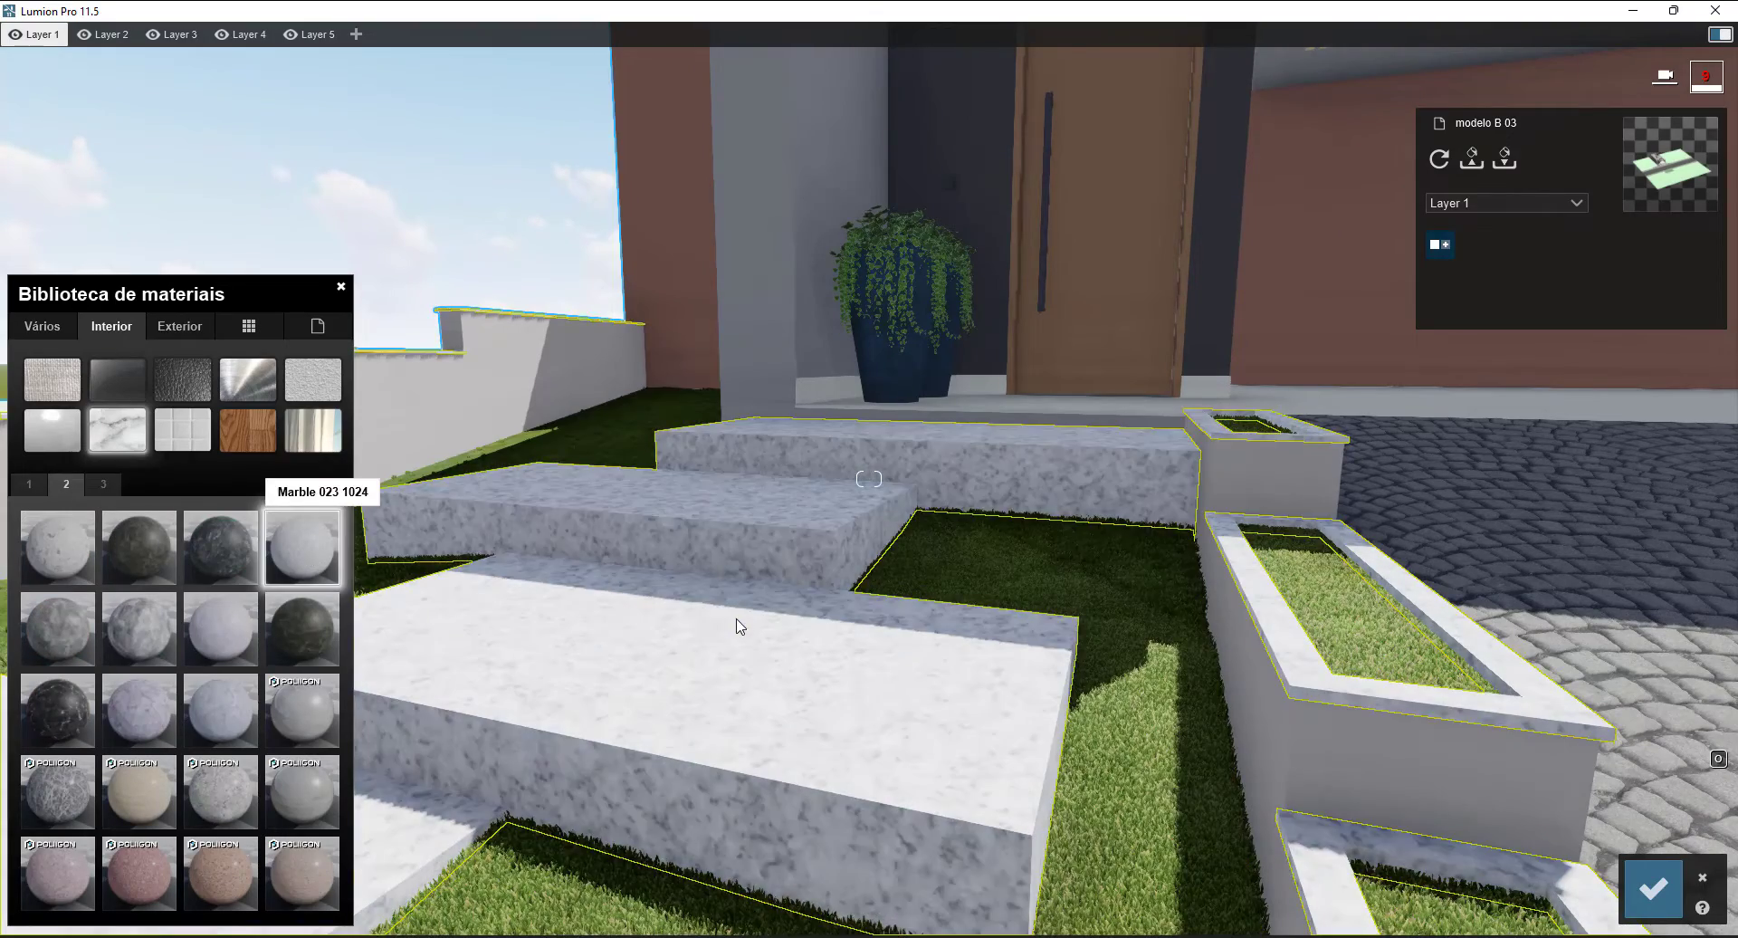
{"action": "scroll", "coordinate": [741, 626], "scroll_direction": "down", "scroll_amount": 4}
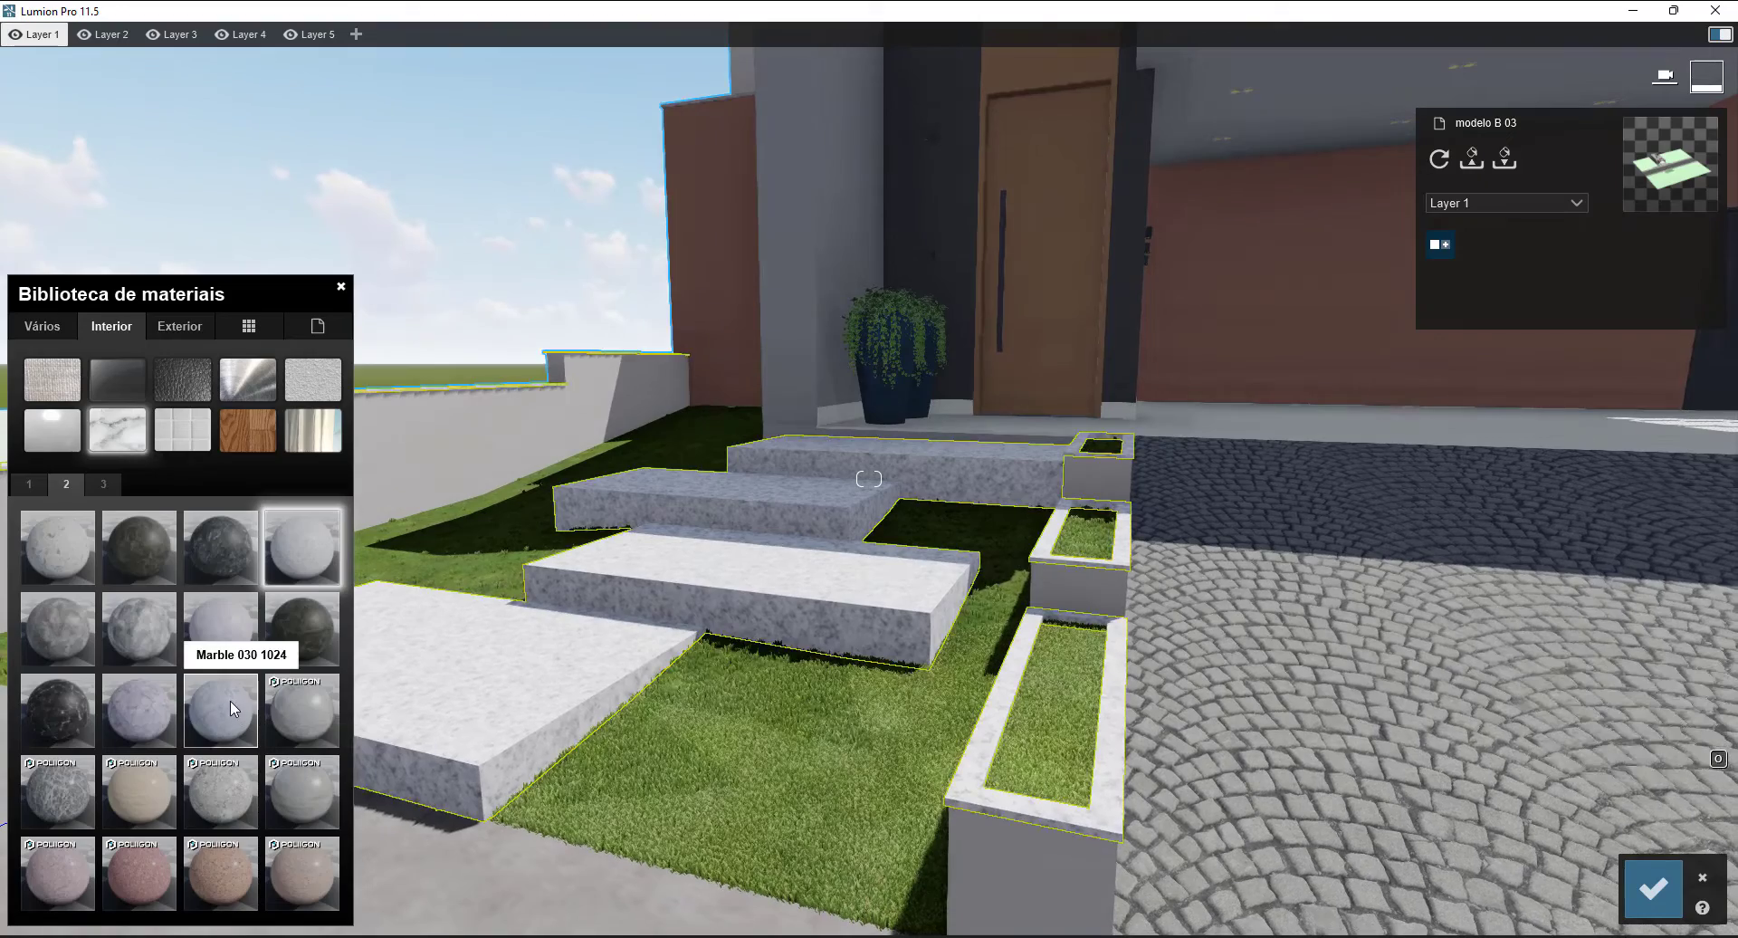
{"action": "left_click", "coordinate": [59, 546]}
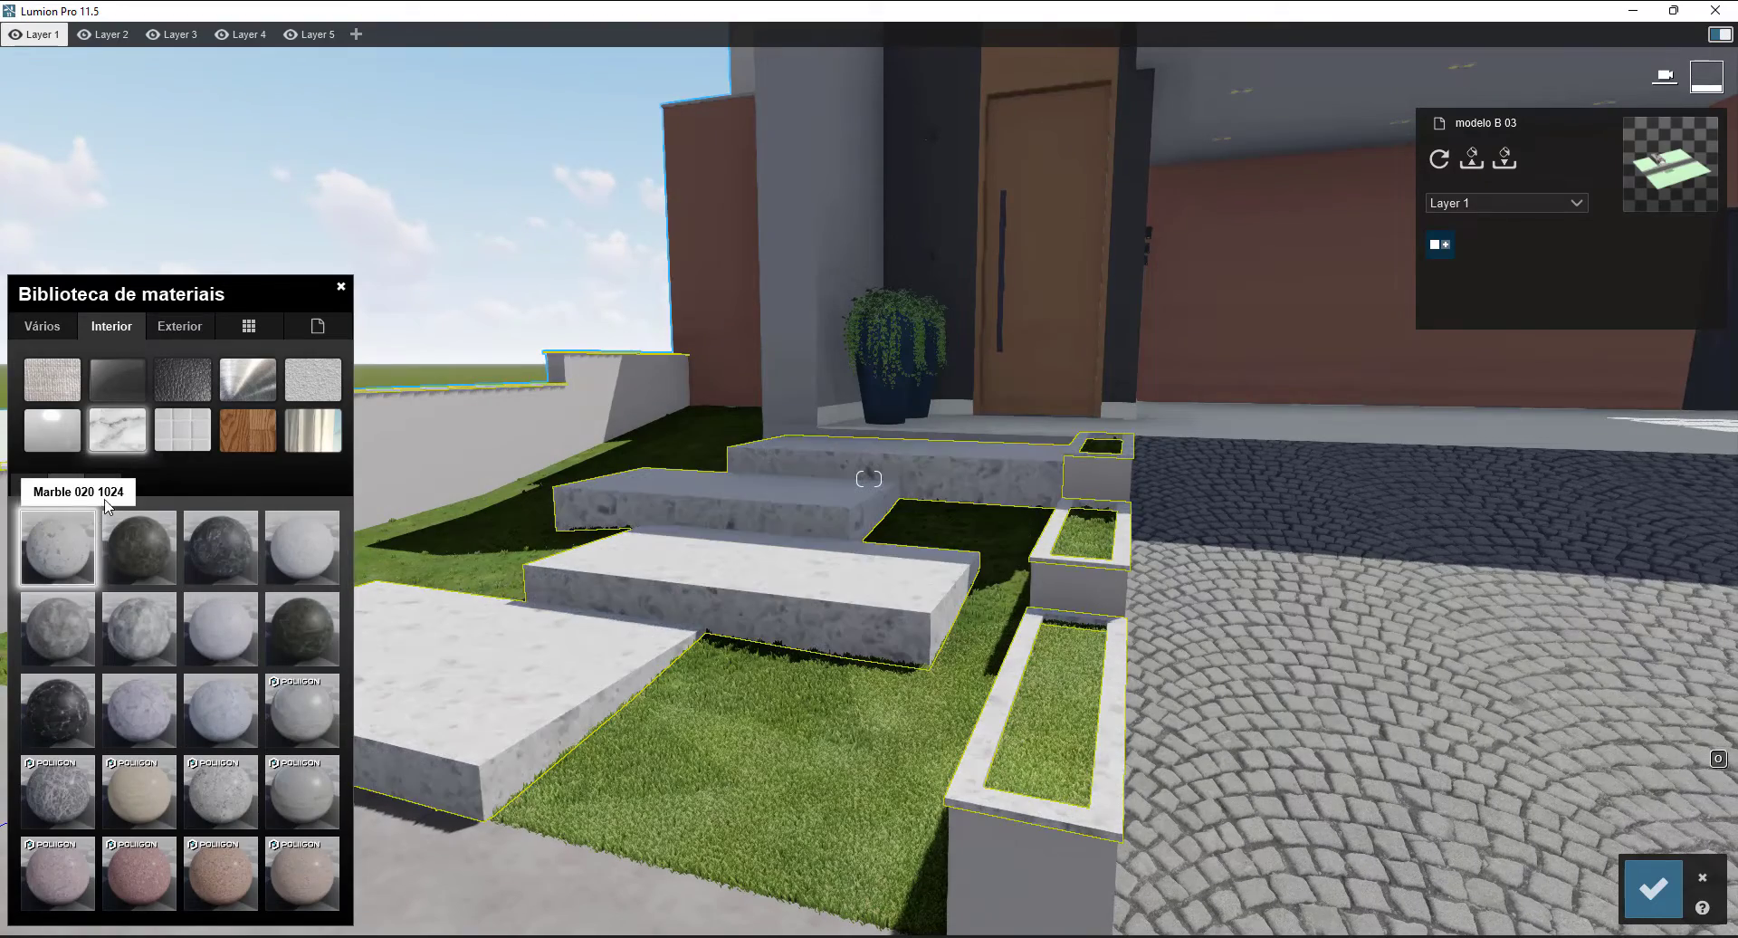
{"action": "key", "text": "w"}
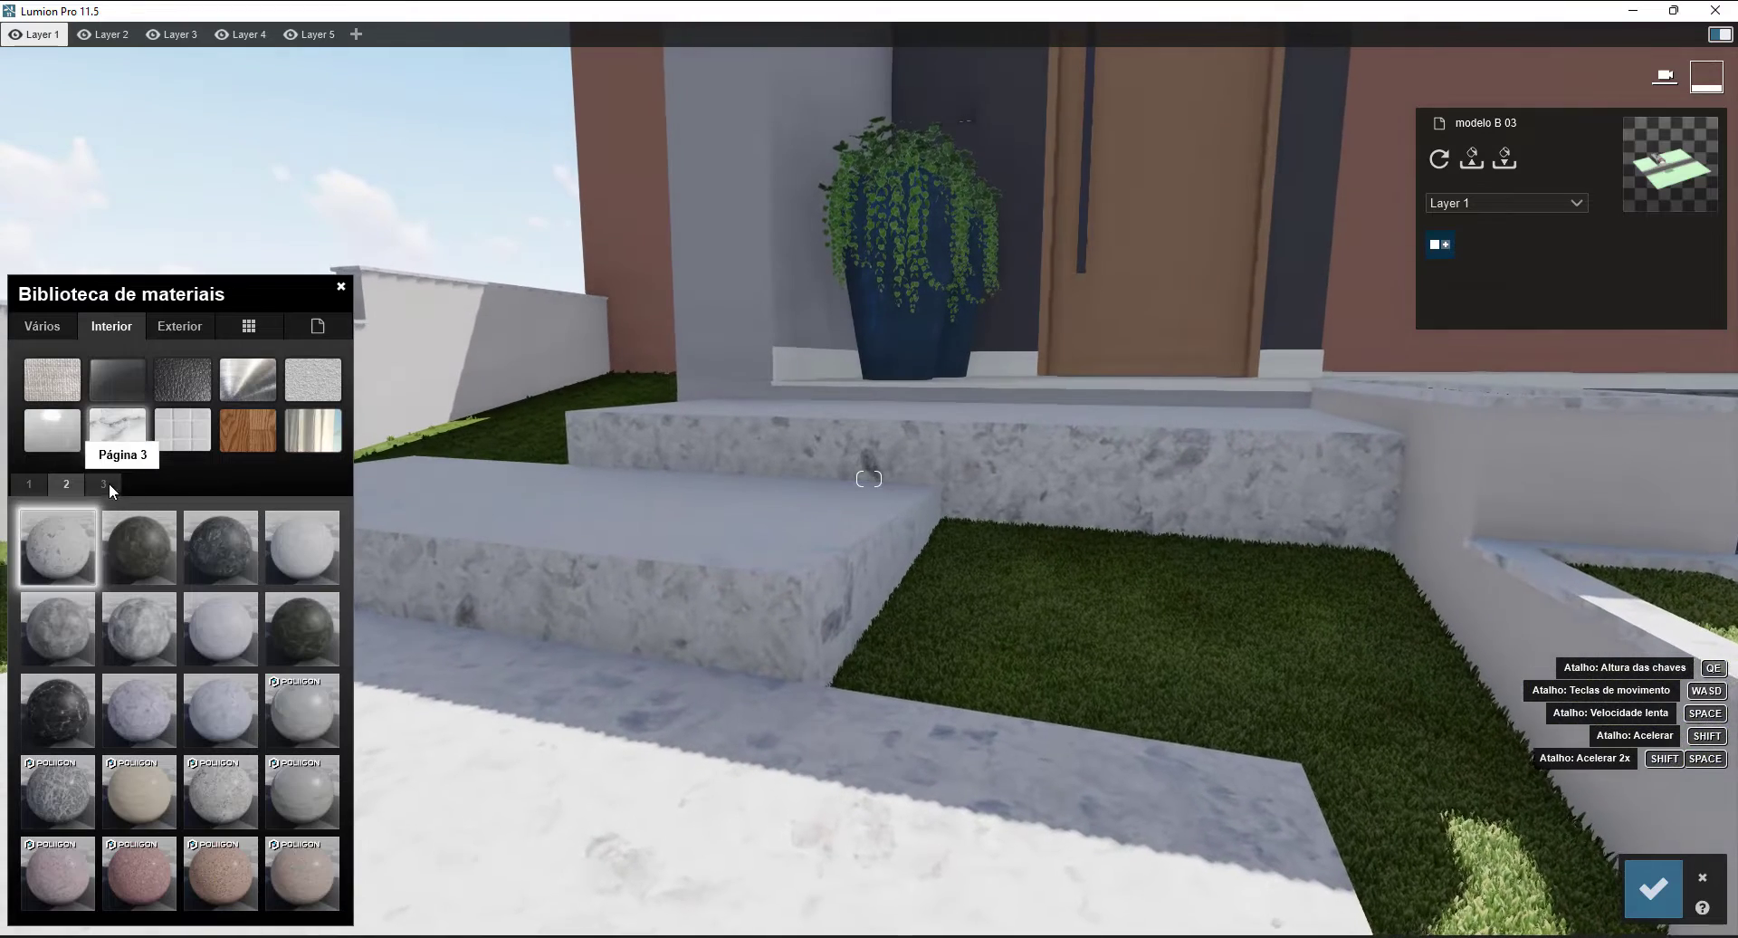
- Compare Marble 001 and Marble 014 on the garden steps and planter caps, and apply Marble 013 1024
{"action": "left_click", "coordinate": [15, 490]}
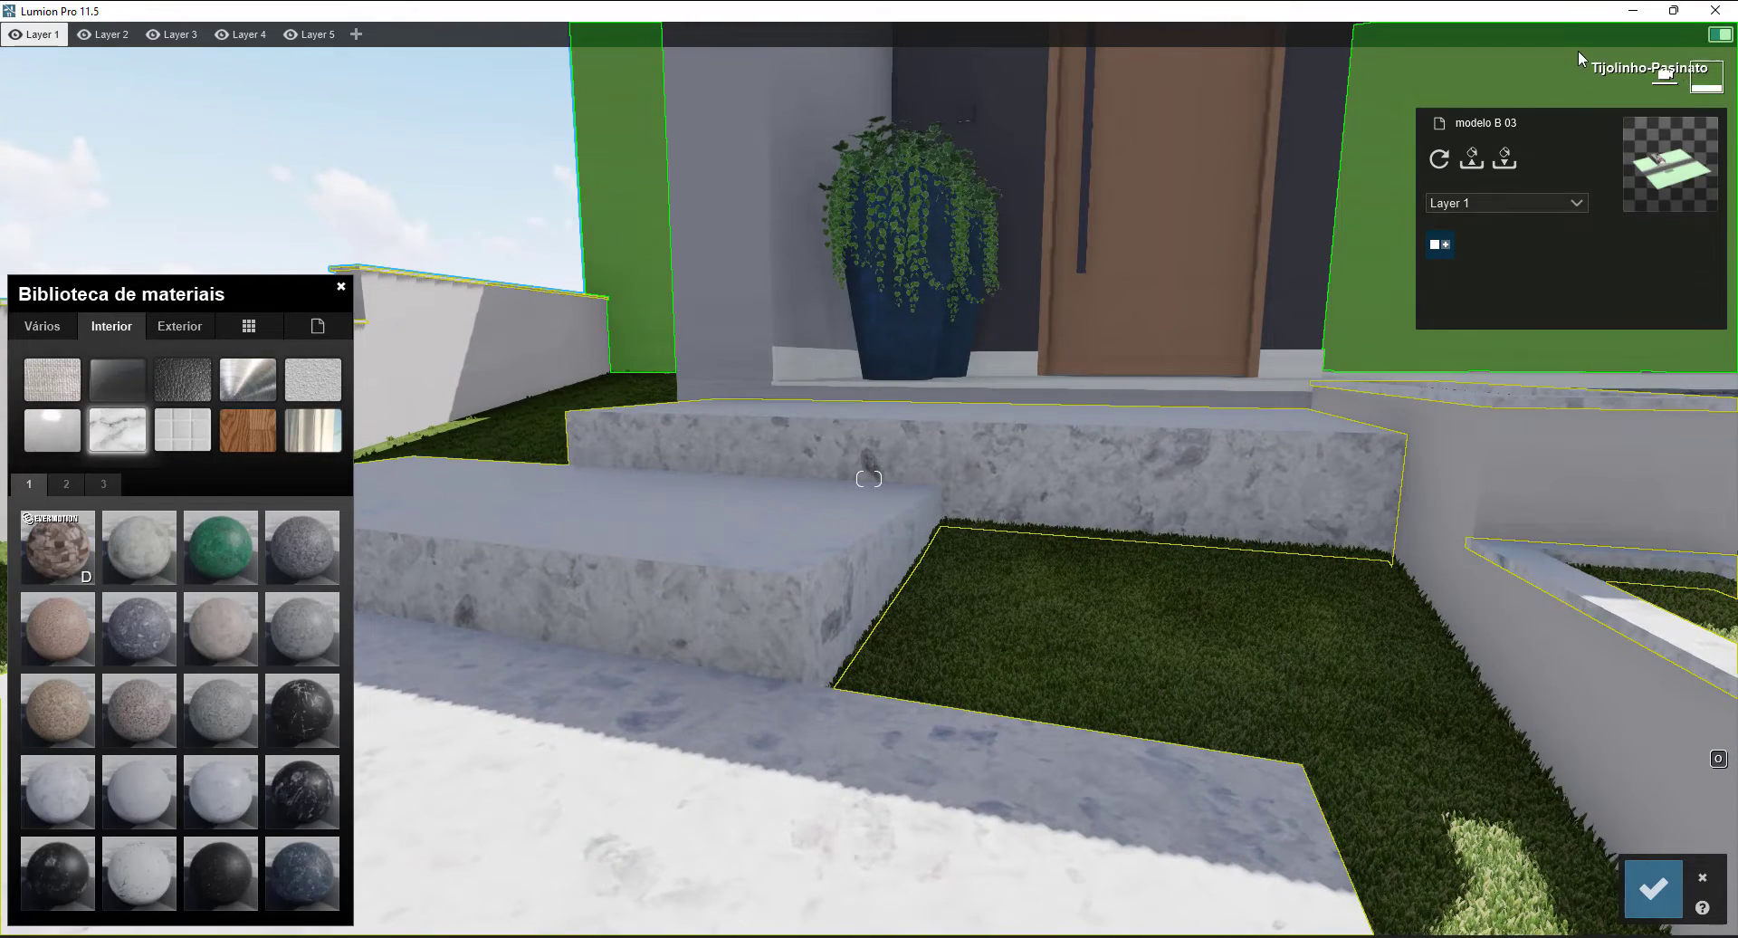
{"action": "left_click", "coordinate": [139, 541]}
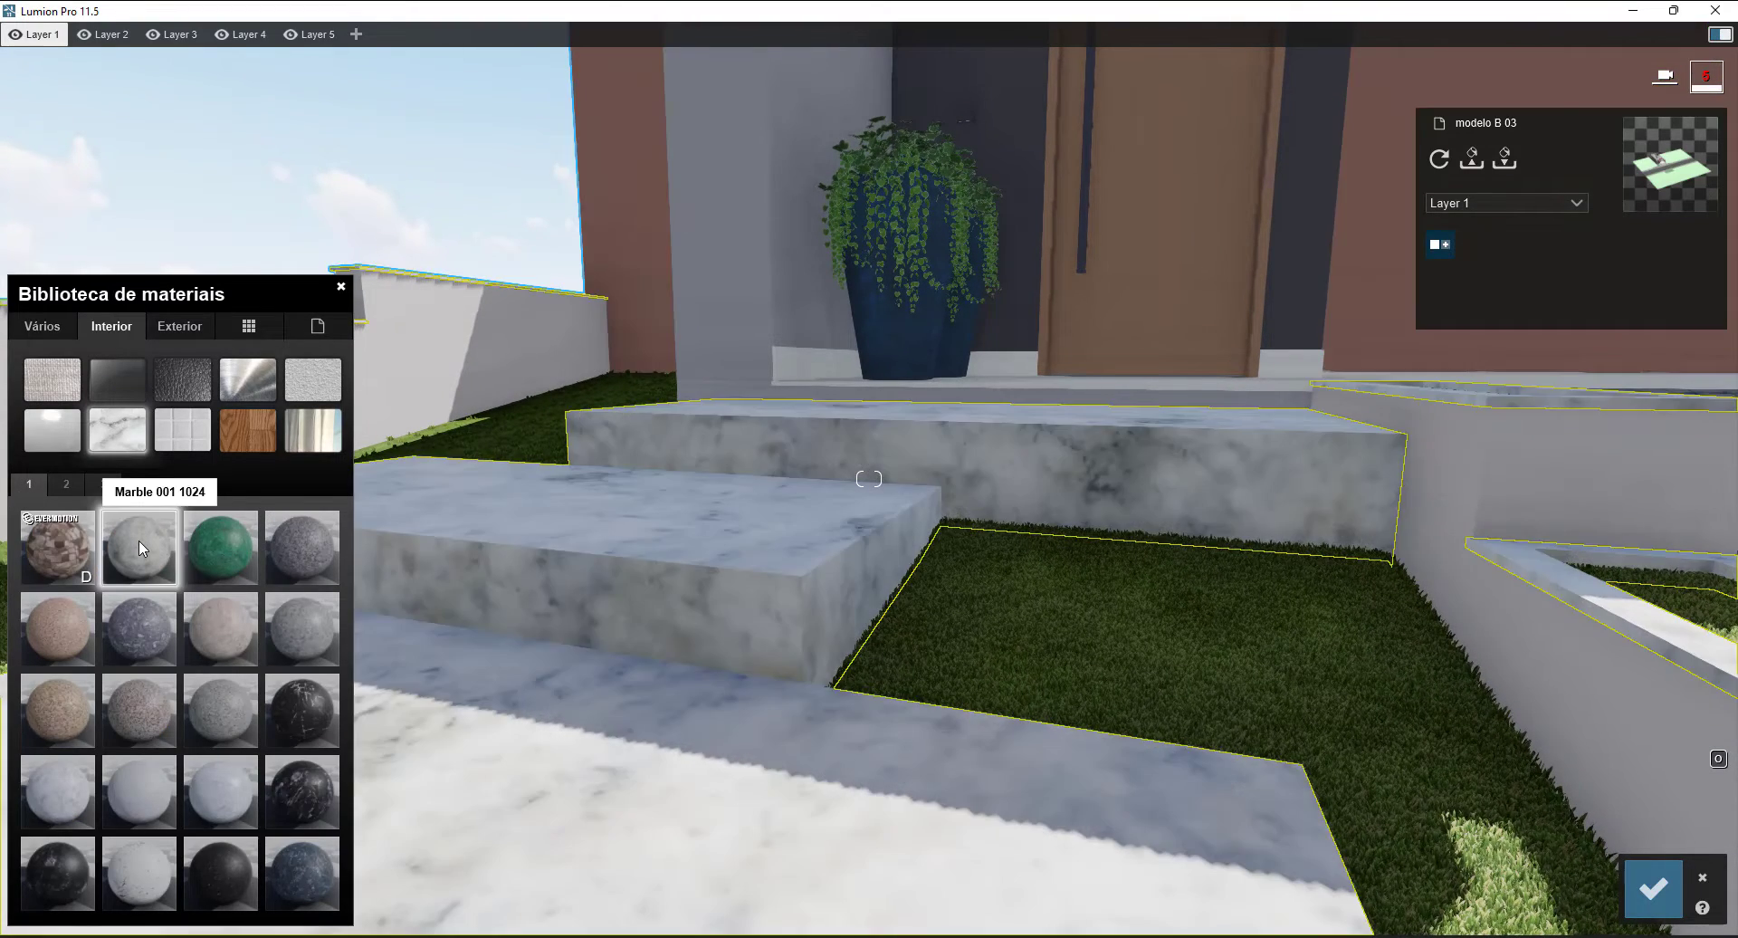
{"action": "left_click", "coordinate": [210, 792]}
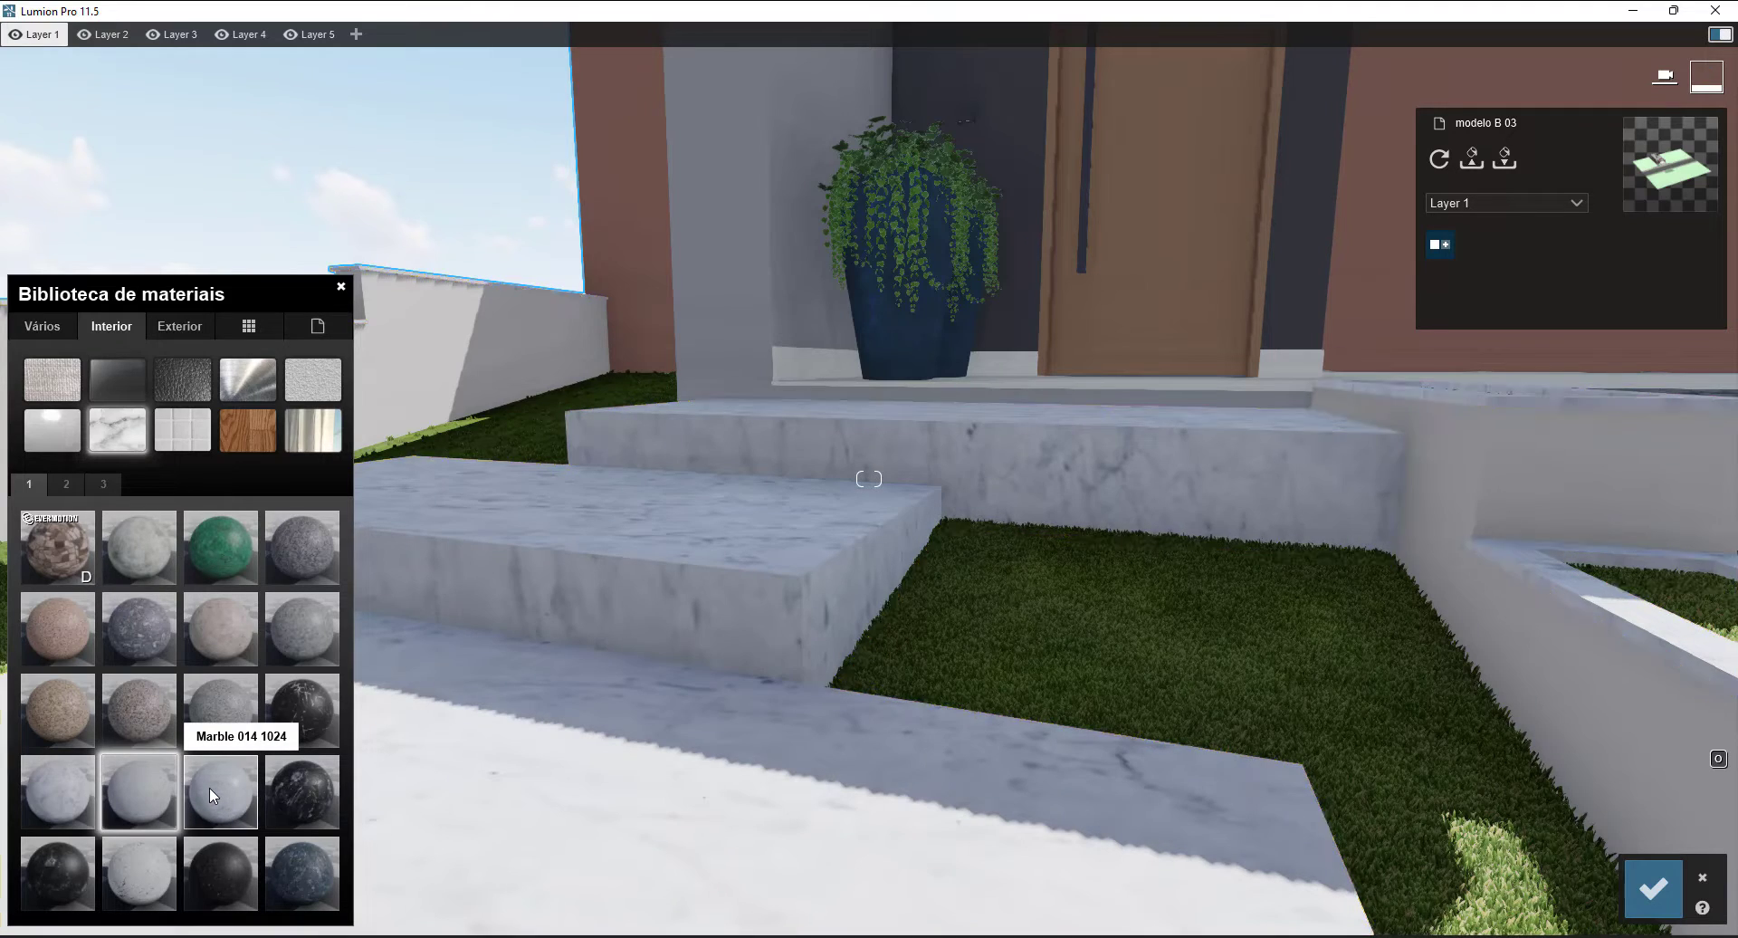
{"action": "left_click", "coordinate": [129, 790]}
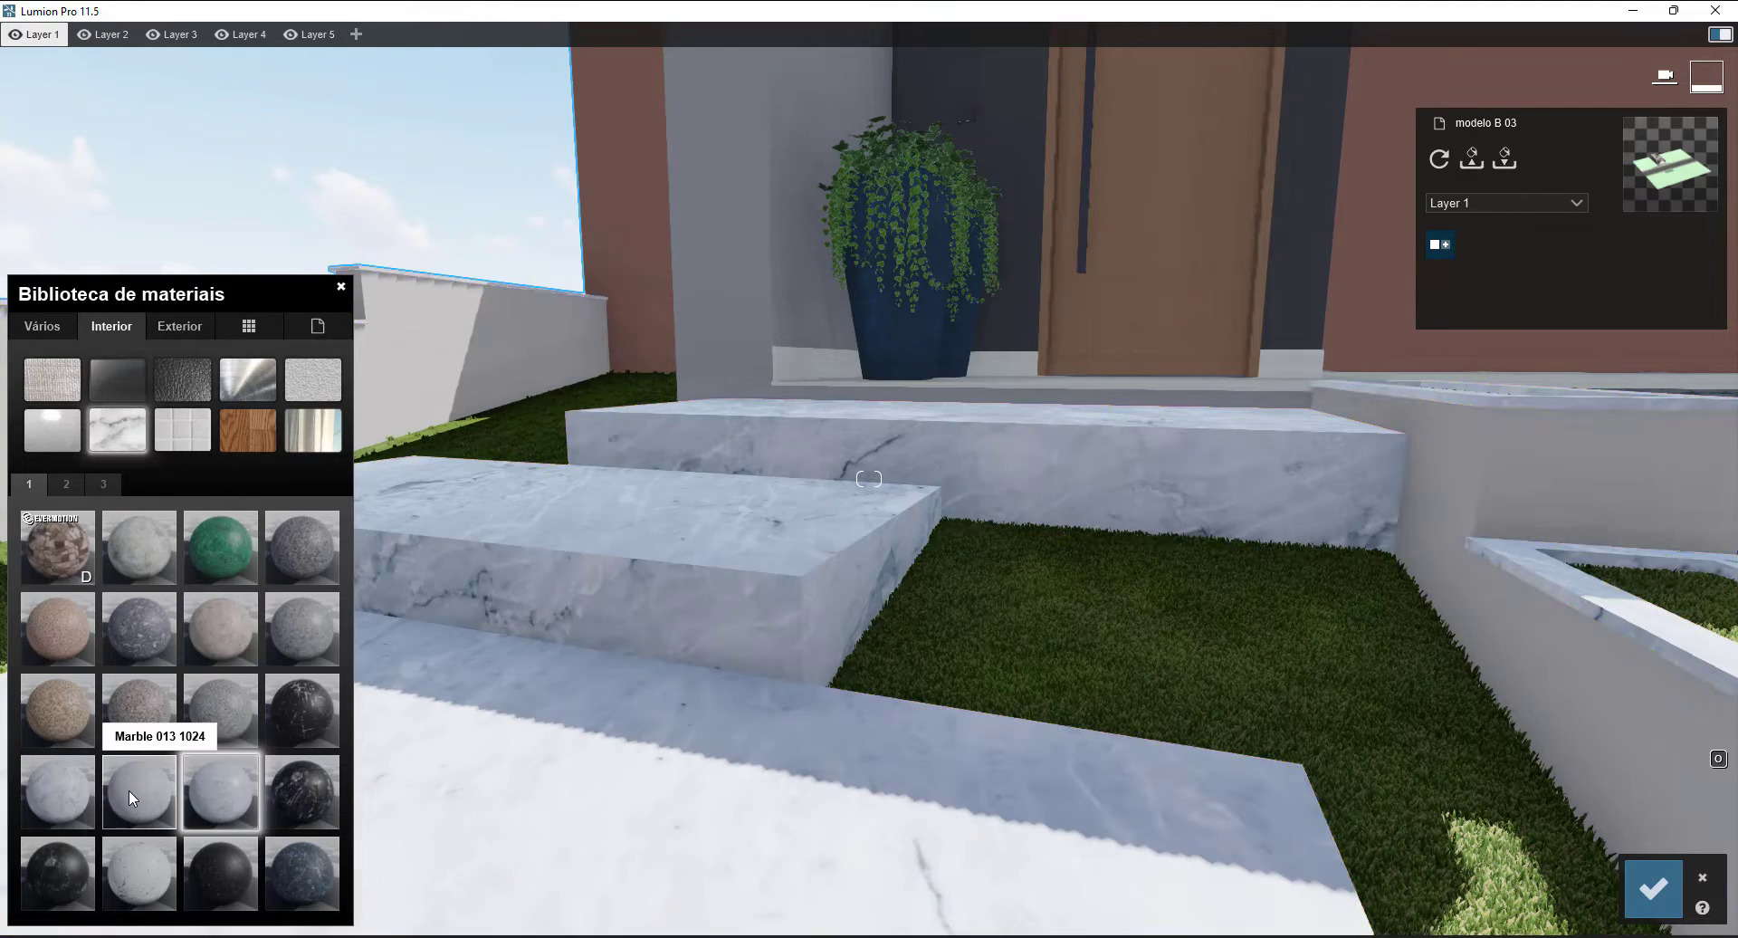
{"action": "scroll", "coordinate": [432, 786], "scroll_direction": "down", "scroll_amount": 4}
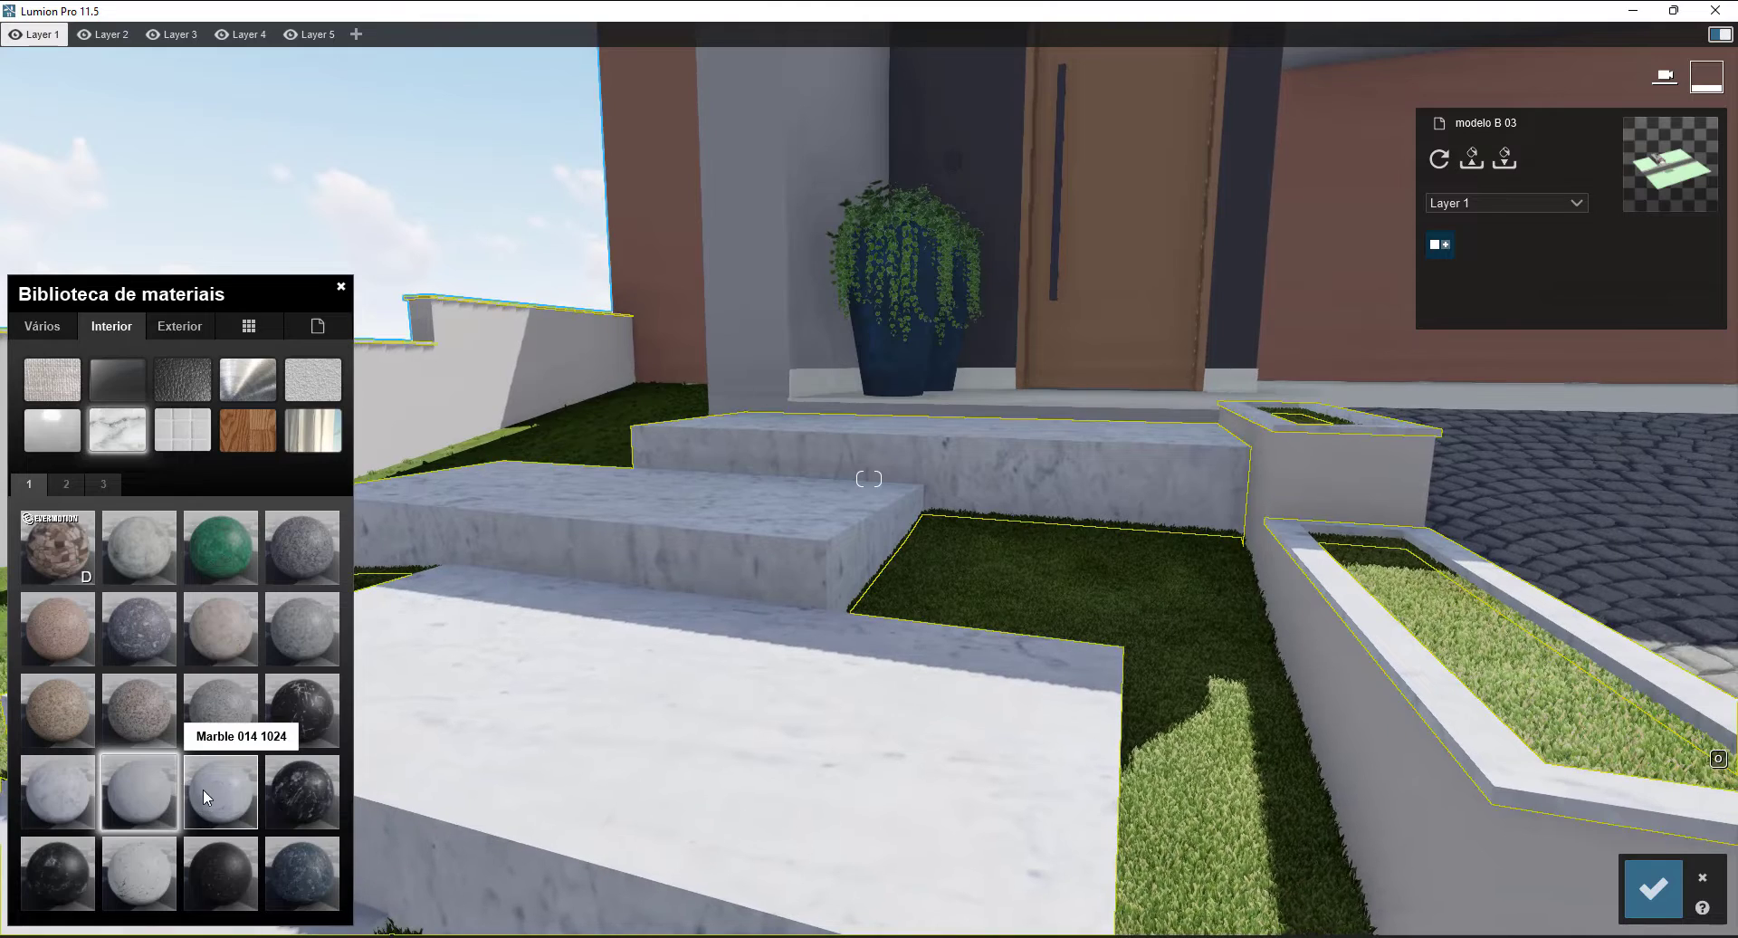
{"action": "left_click", "coordinate": [160, 802]}
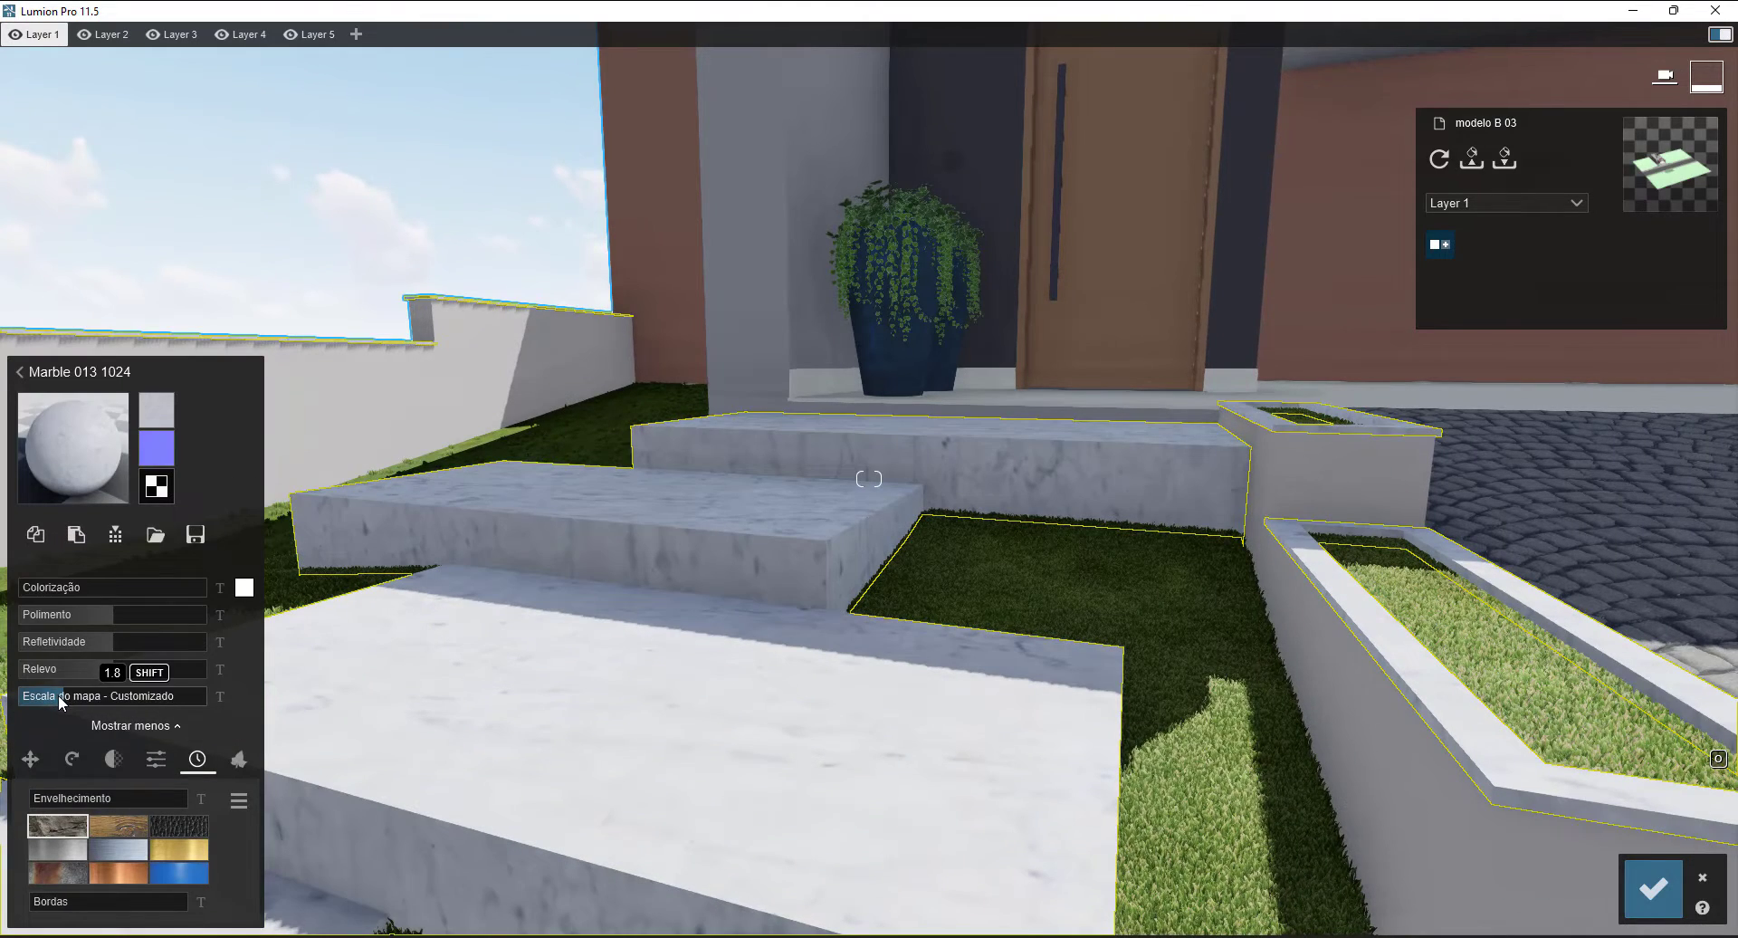
- Adjust the steps' marble to a smaller map scale, add a slight Bordas softening, and inspect a step corner up close
{"action": "left_click", "coordinate": [63, 700]}
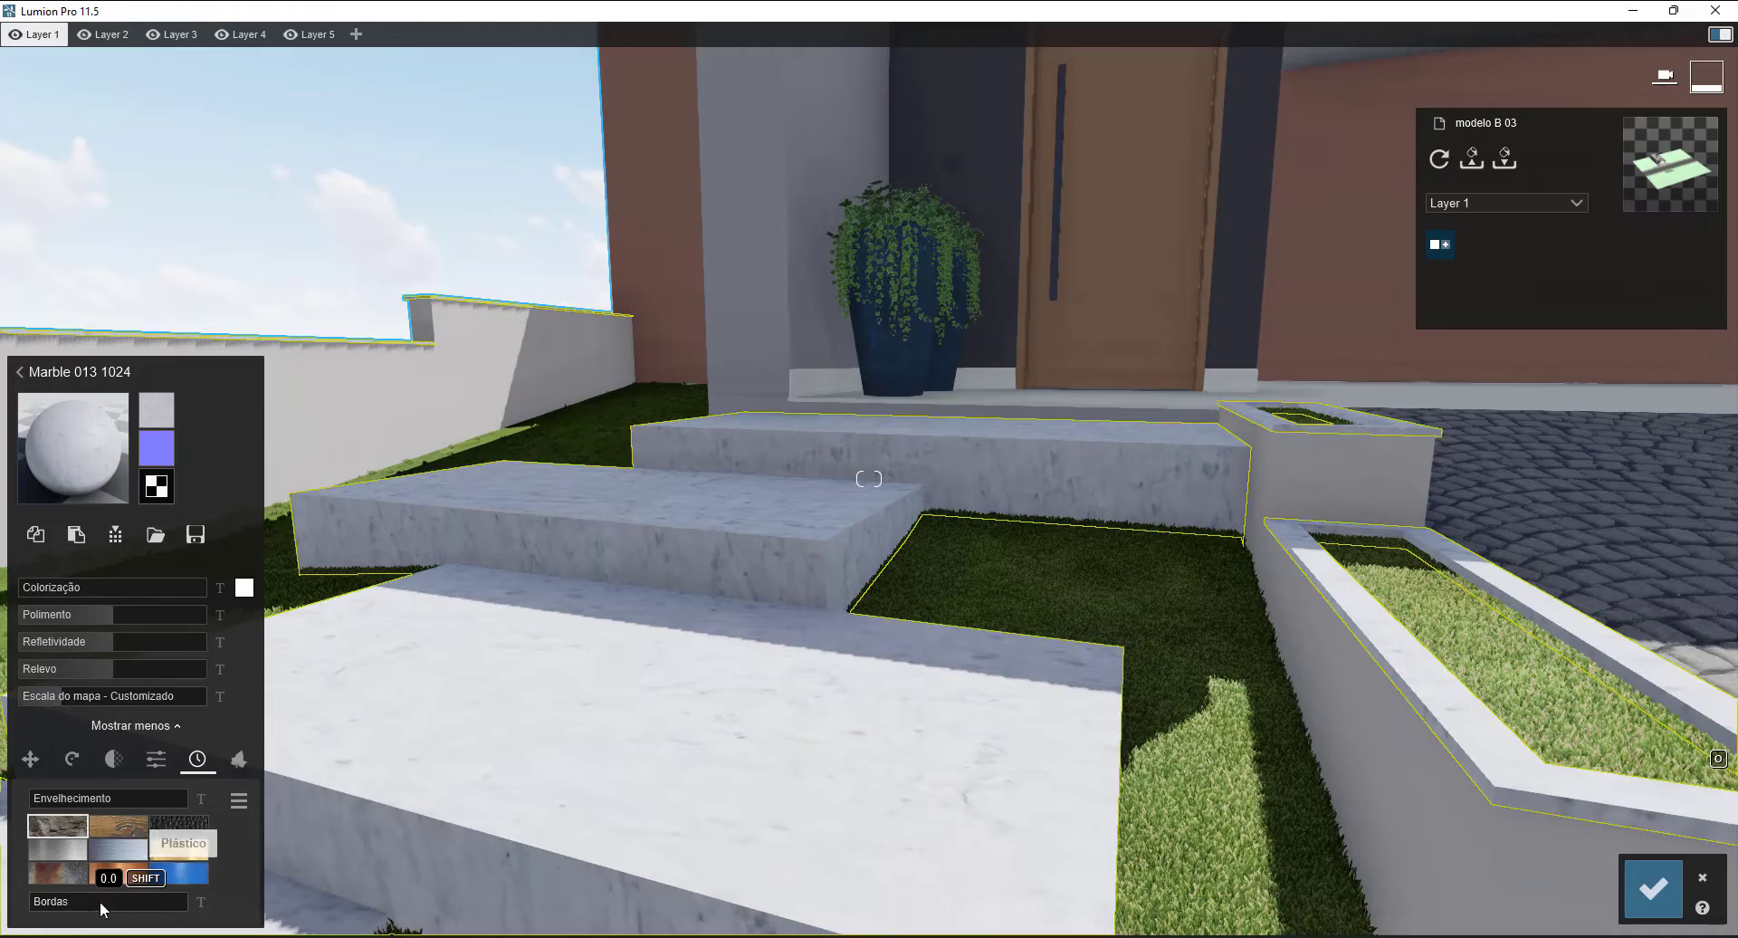
{"action": "left_click", "coordinate": [40, 910]}
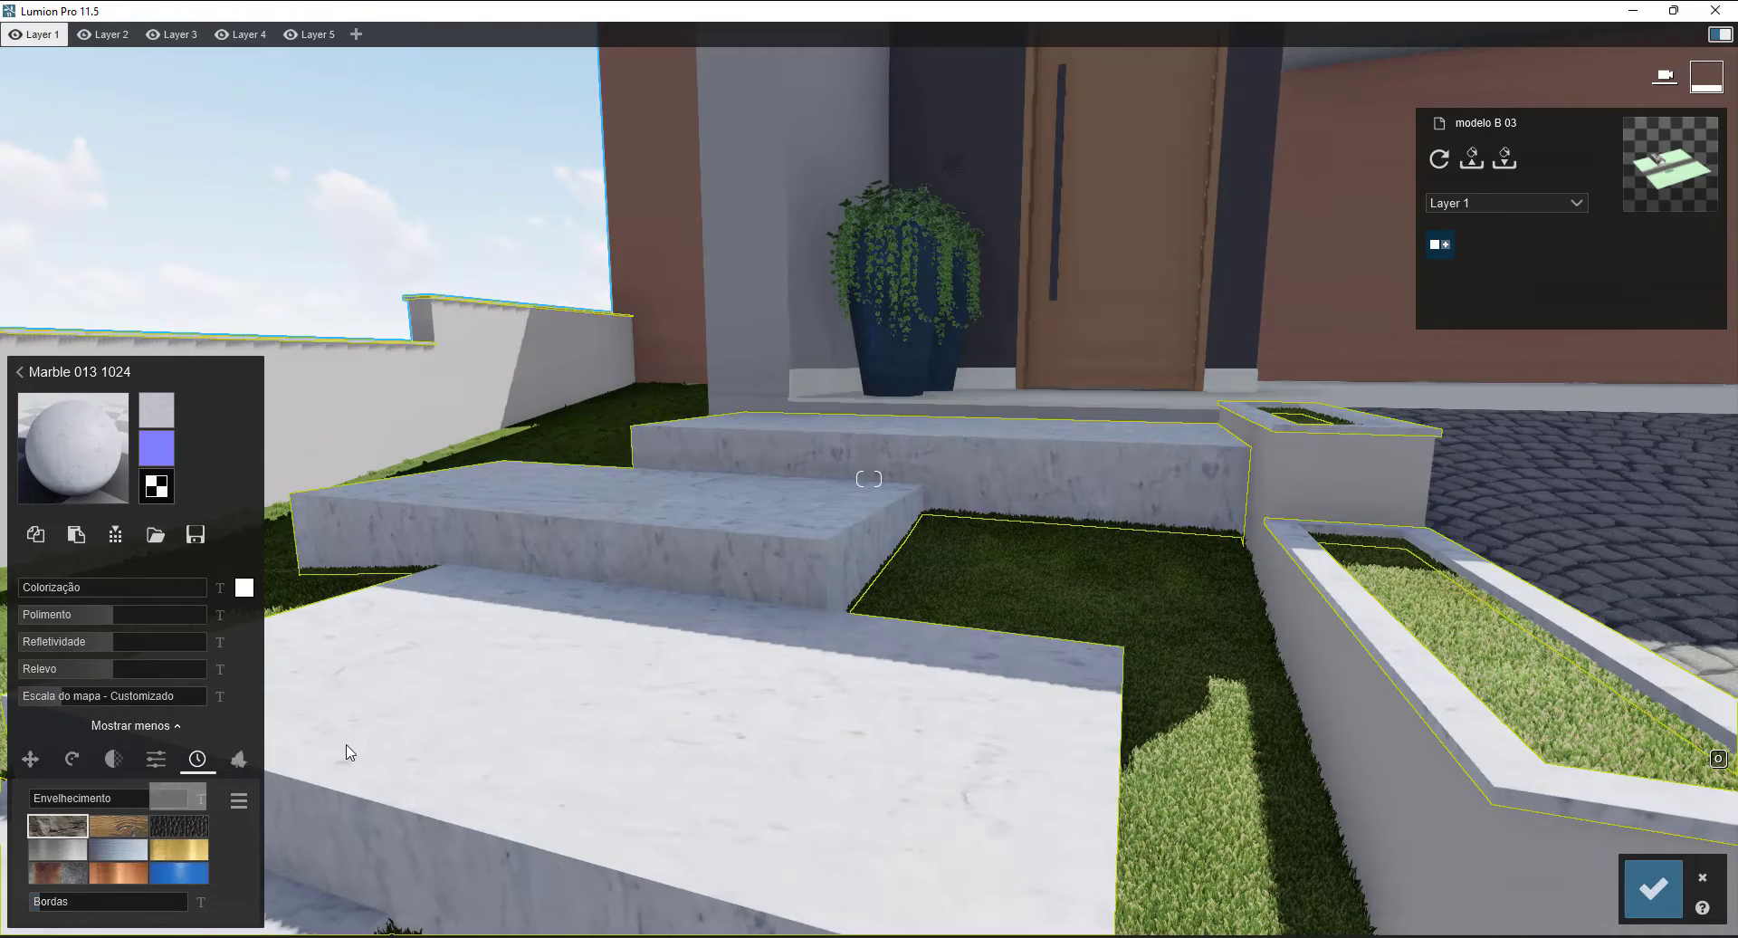
{"action": "key", "text": "e"}
{"action": "middle_click_drag", "start_coordinate": [693, 469], "coordinate": [864, 518]}
{"action": "scroll", "coordinate": [1256, 346], "scroll_direction": "up", "scroll_amount": 2}
{"action": "scroll", "coordinate": [864, 518], "scroll_direction": "up", "scroll_amount": 3}
{"action": "key", "text": "w"}
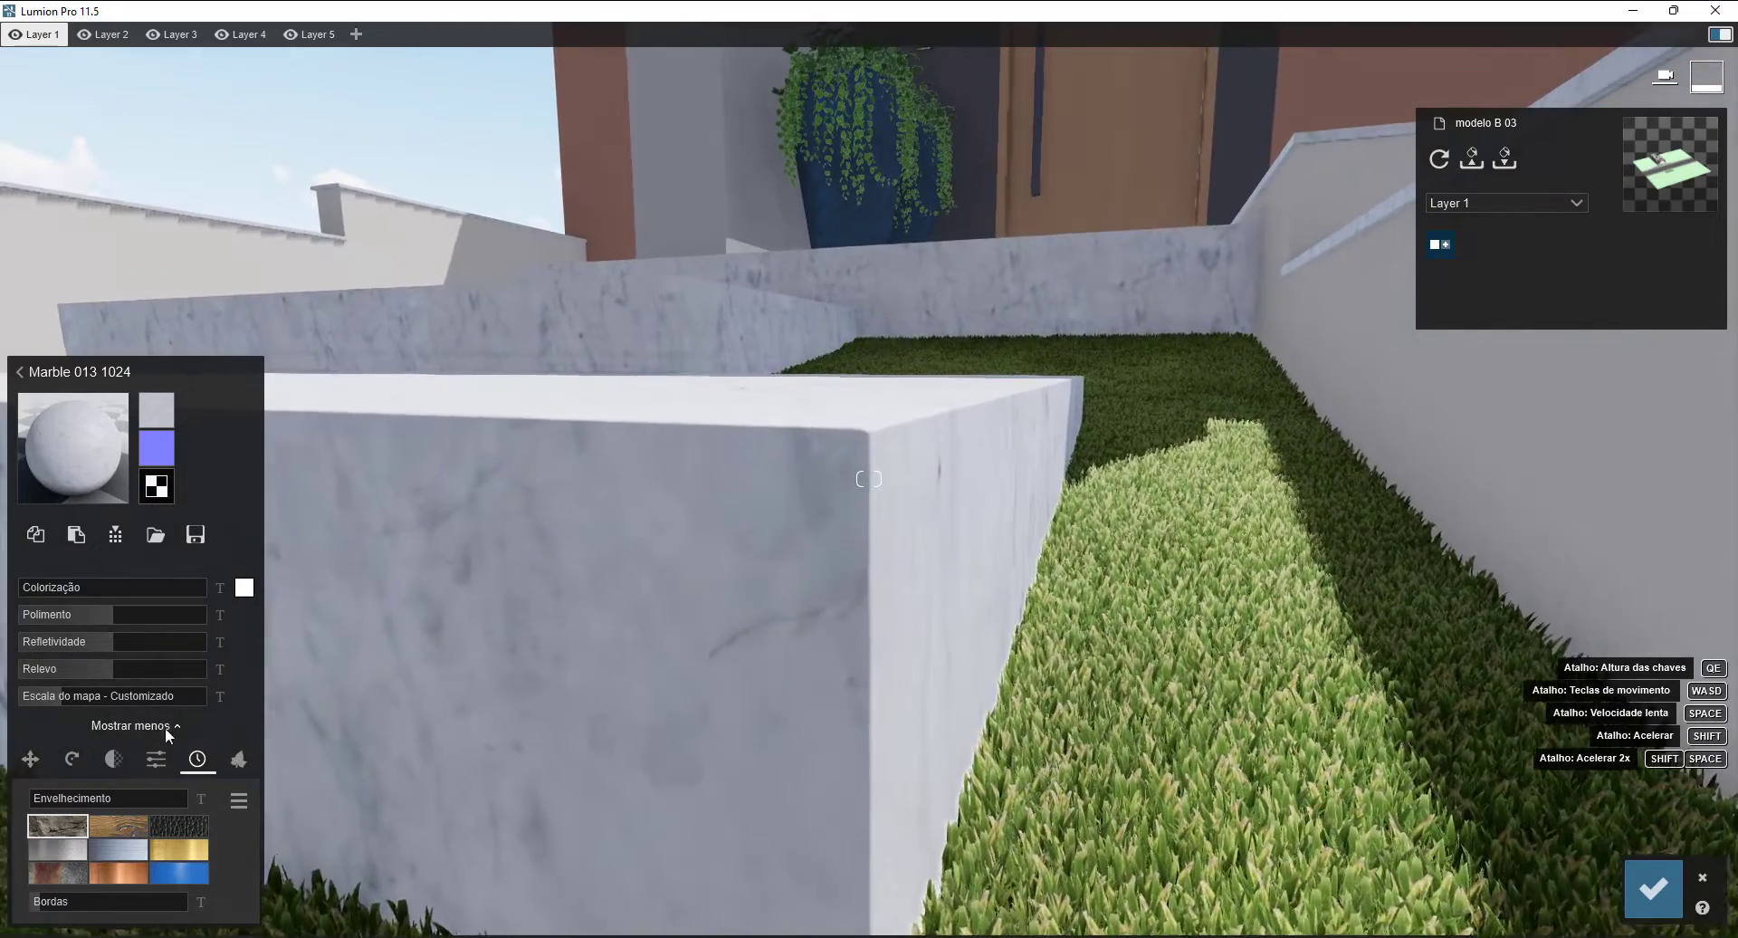
- Raise Bordas to about 0.4 on the garden steps' marble and save the material changes
{"action": "key", "text": "q"}
{"action": "left_click_drag", "start_coordinate": [34, 904], "coordinate": [98, 916]}
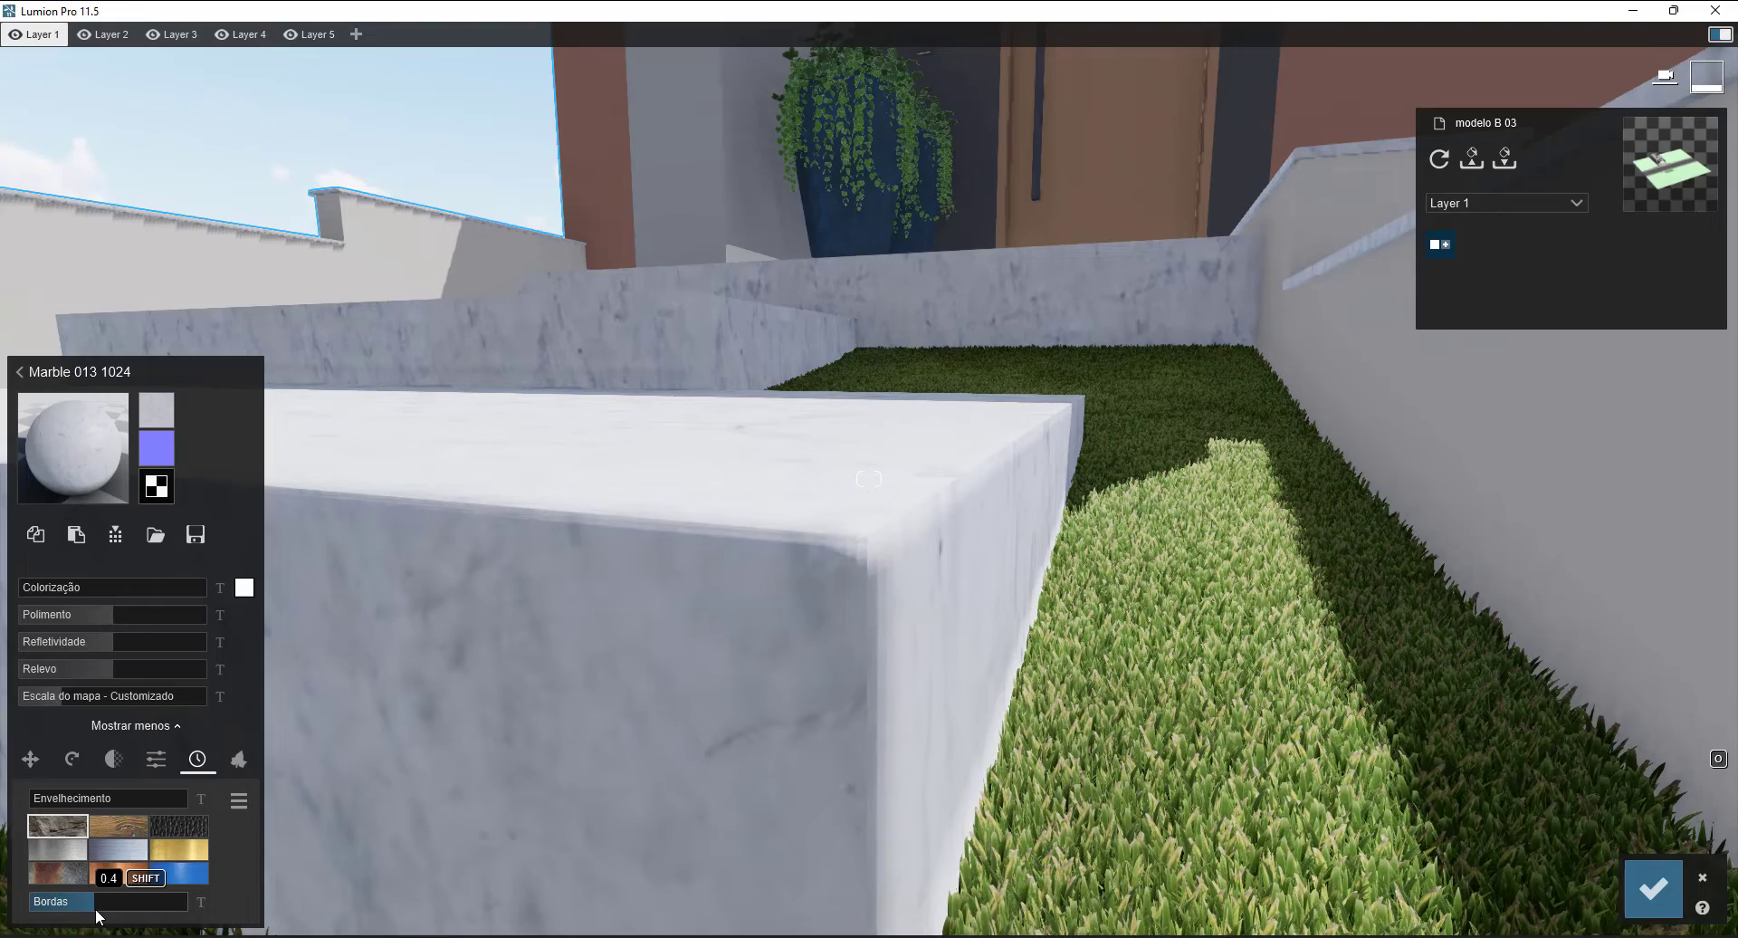
{"action": "key", "text": "q"}
{"action": "key", "text": "a"}
{"action": "right_click_drag", "start_coordinate": [702, 784], "coordinate": [708, 750]}
{"action": "key", "text": "s"}
{"action": "key", "text": "s"}
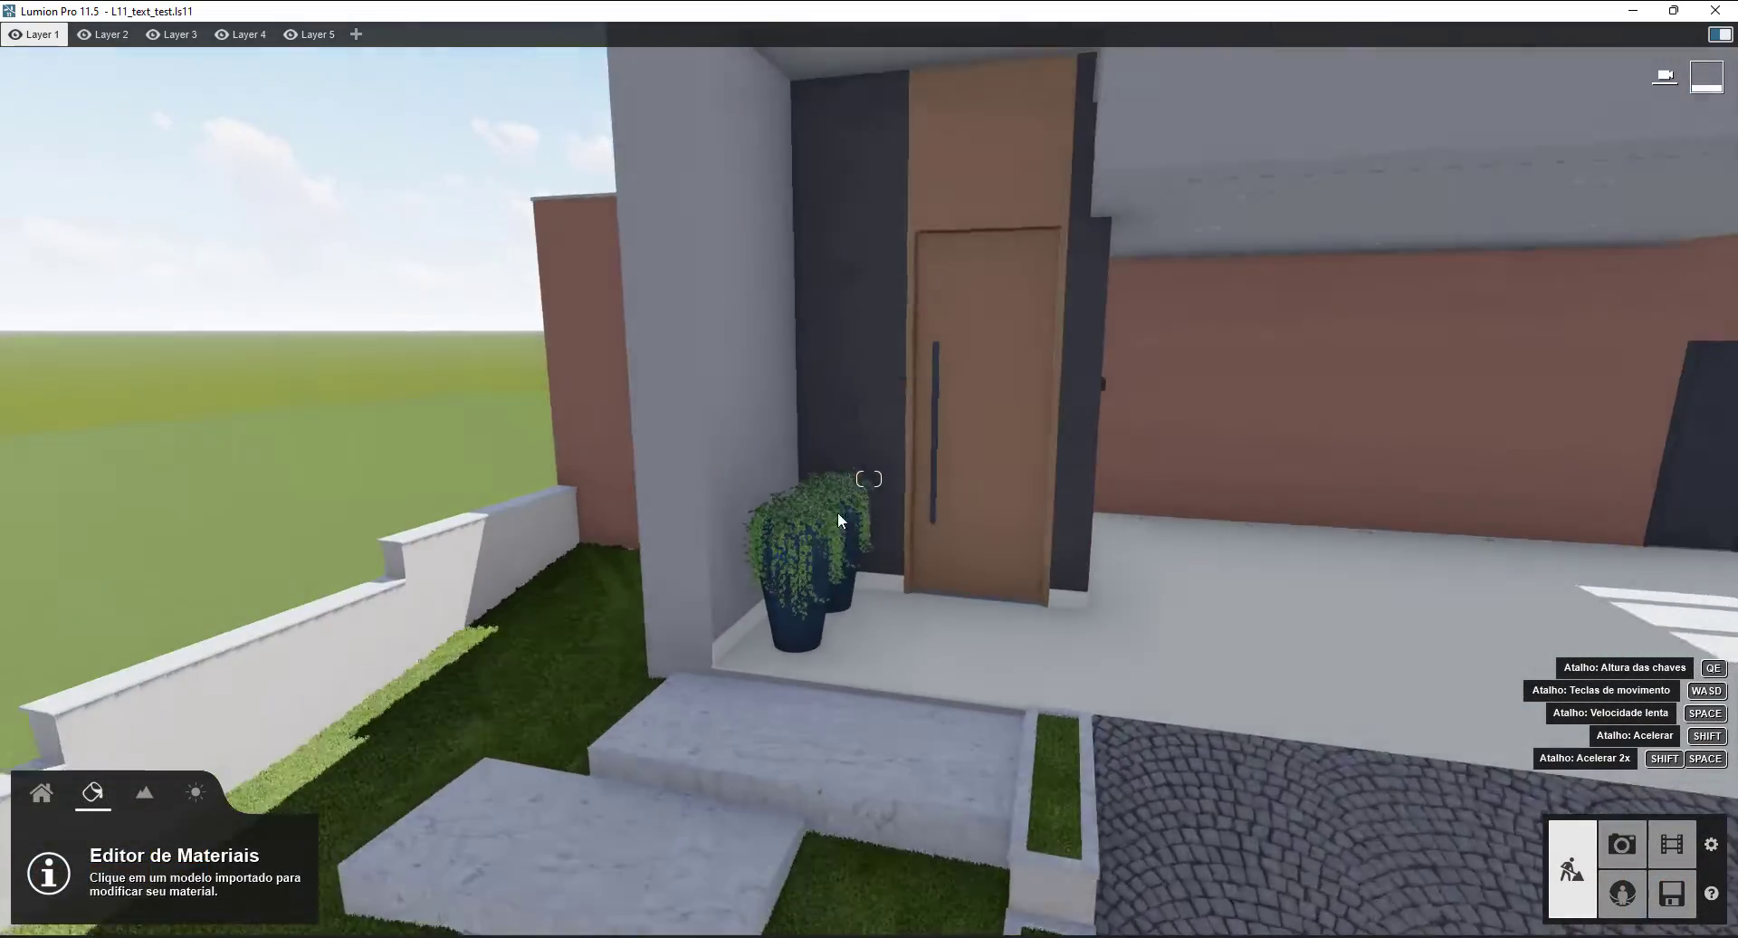
- Select the reddish Tijolinho-Pasinato wall surface beside the entrance and show the exterior brick materials
{"action": "right_click_drag", "start_coordinate": [839, 512], "coordinate": [807, 484]}
{"action": "key", "text": "a"}
{"action": "key", "text": "w"}
{"action": "key", "text": "a"}
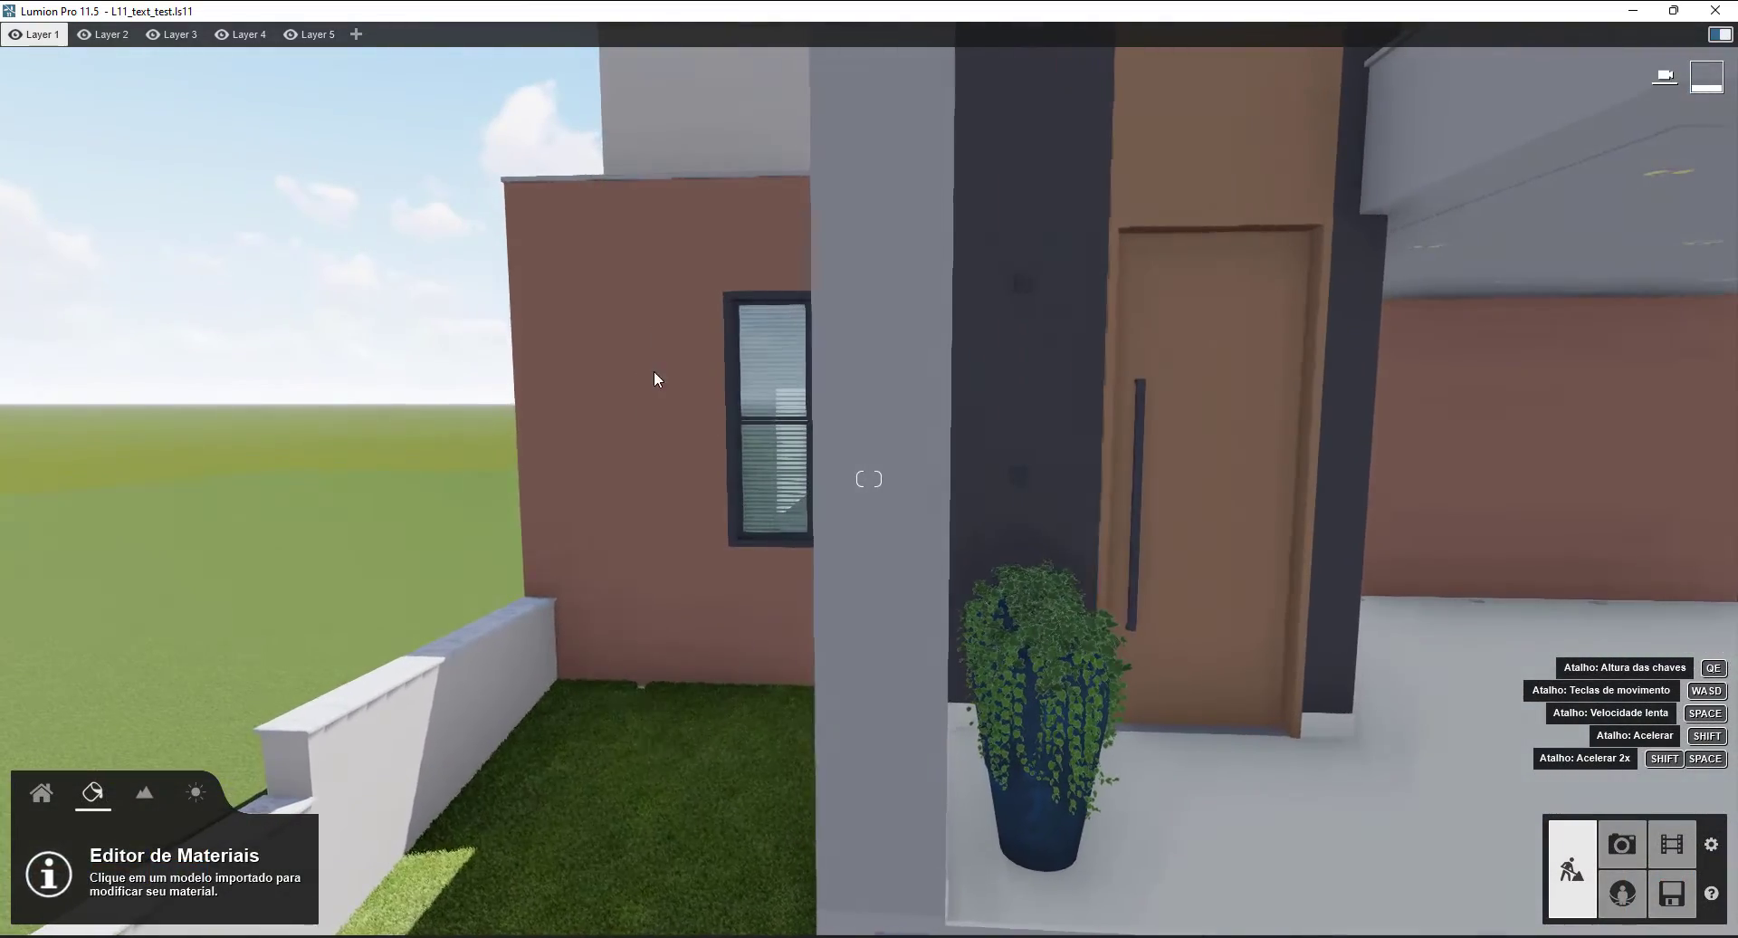
{"action": "key", "text": "a"}
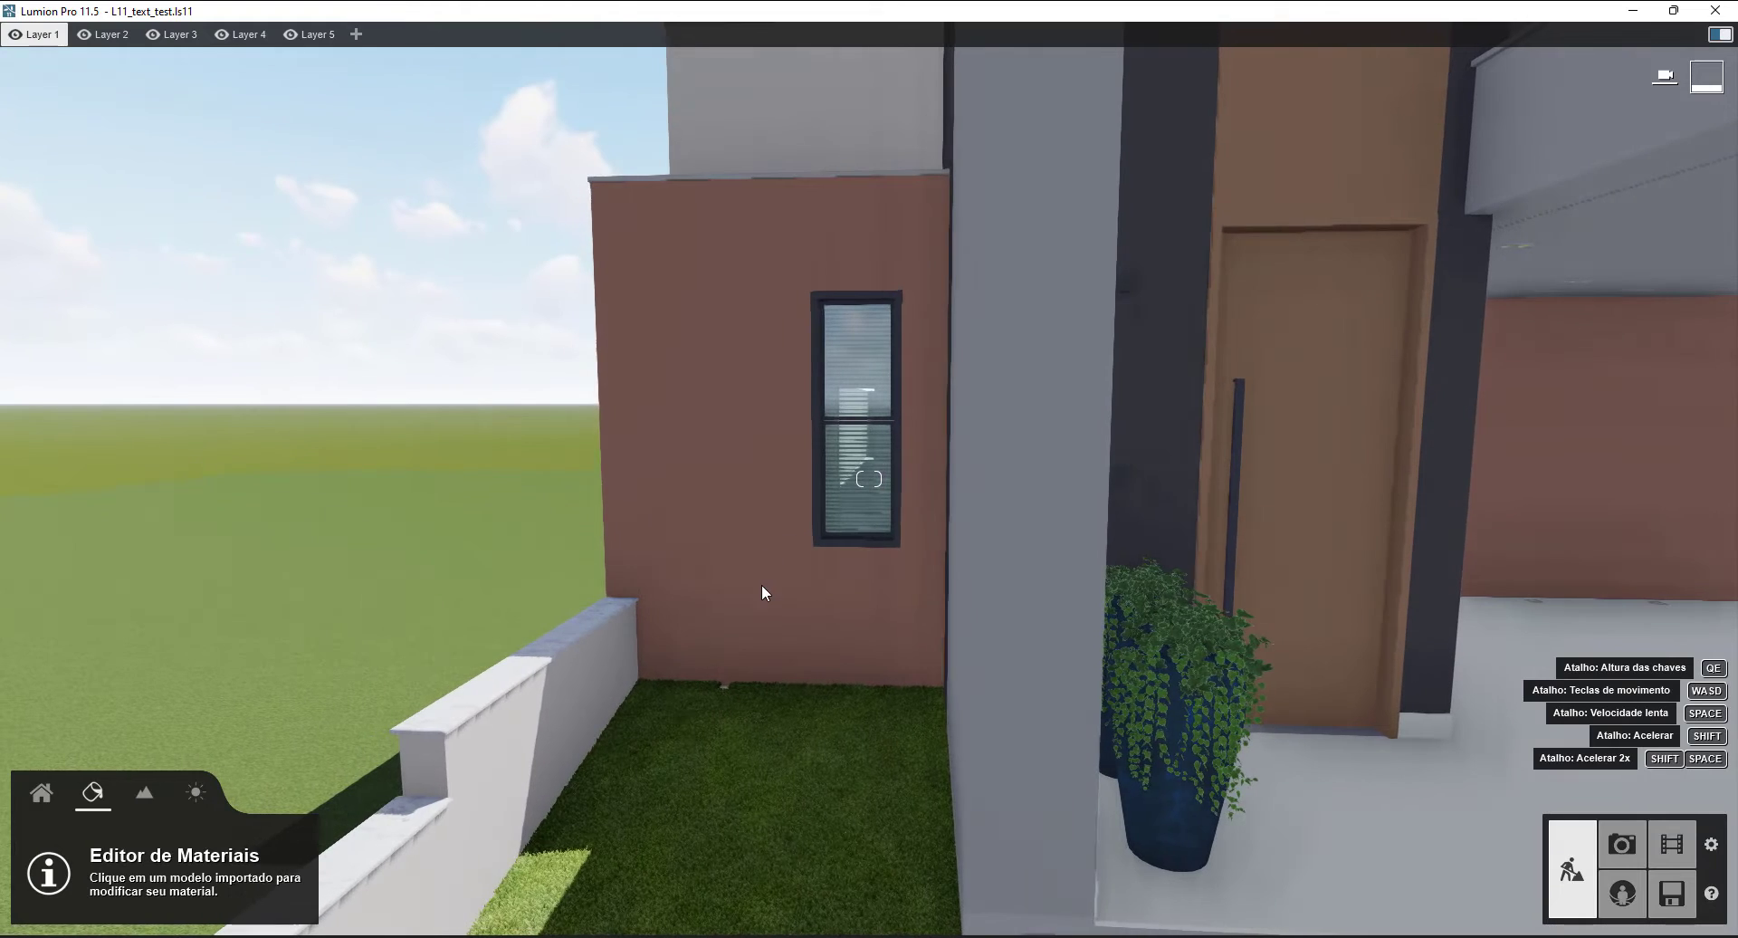
{"action": "left_click", "coordinate": [762, 591]}
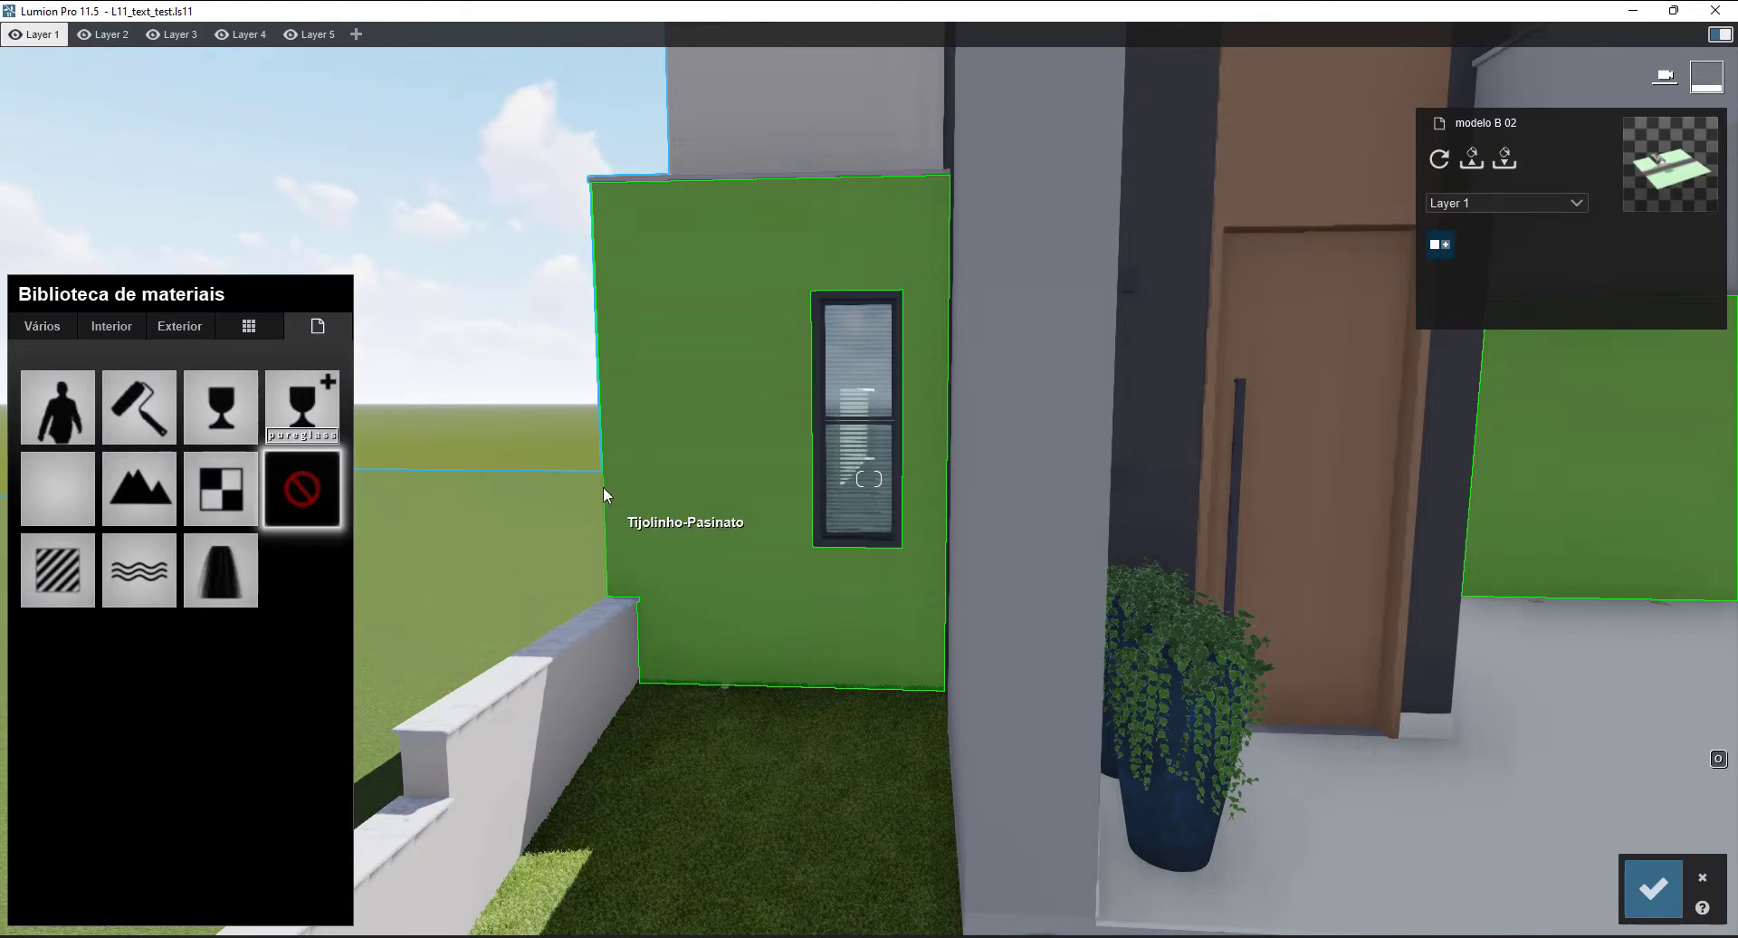
{"action": "left_click", "coordinate": [117, 330]}
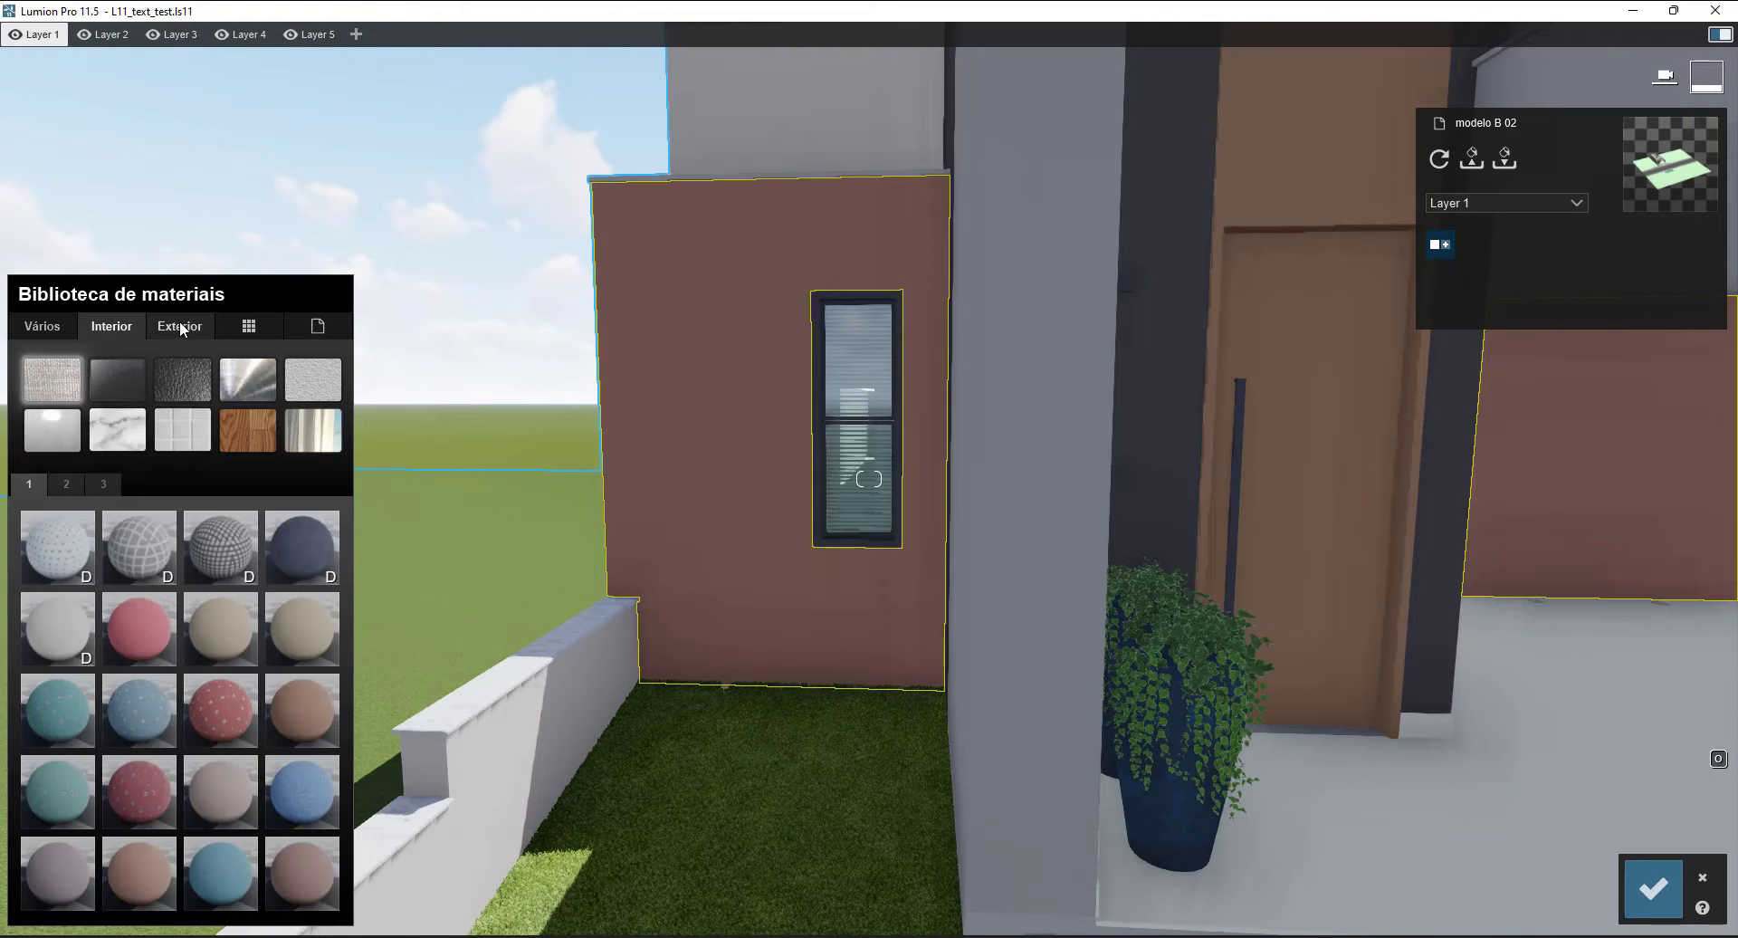
{"action": "left_click", "coordinate": [180, 324]}
{"action": "key", "text": "w"}
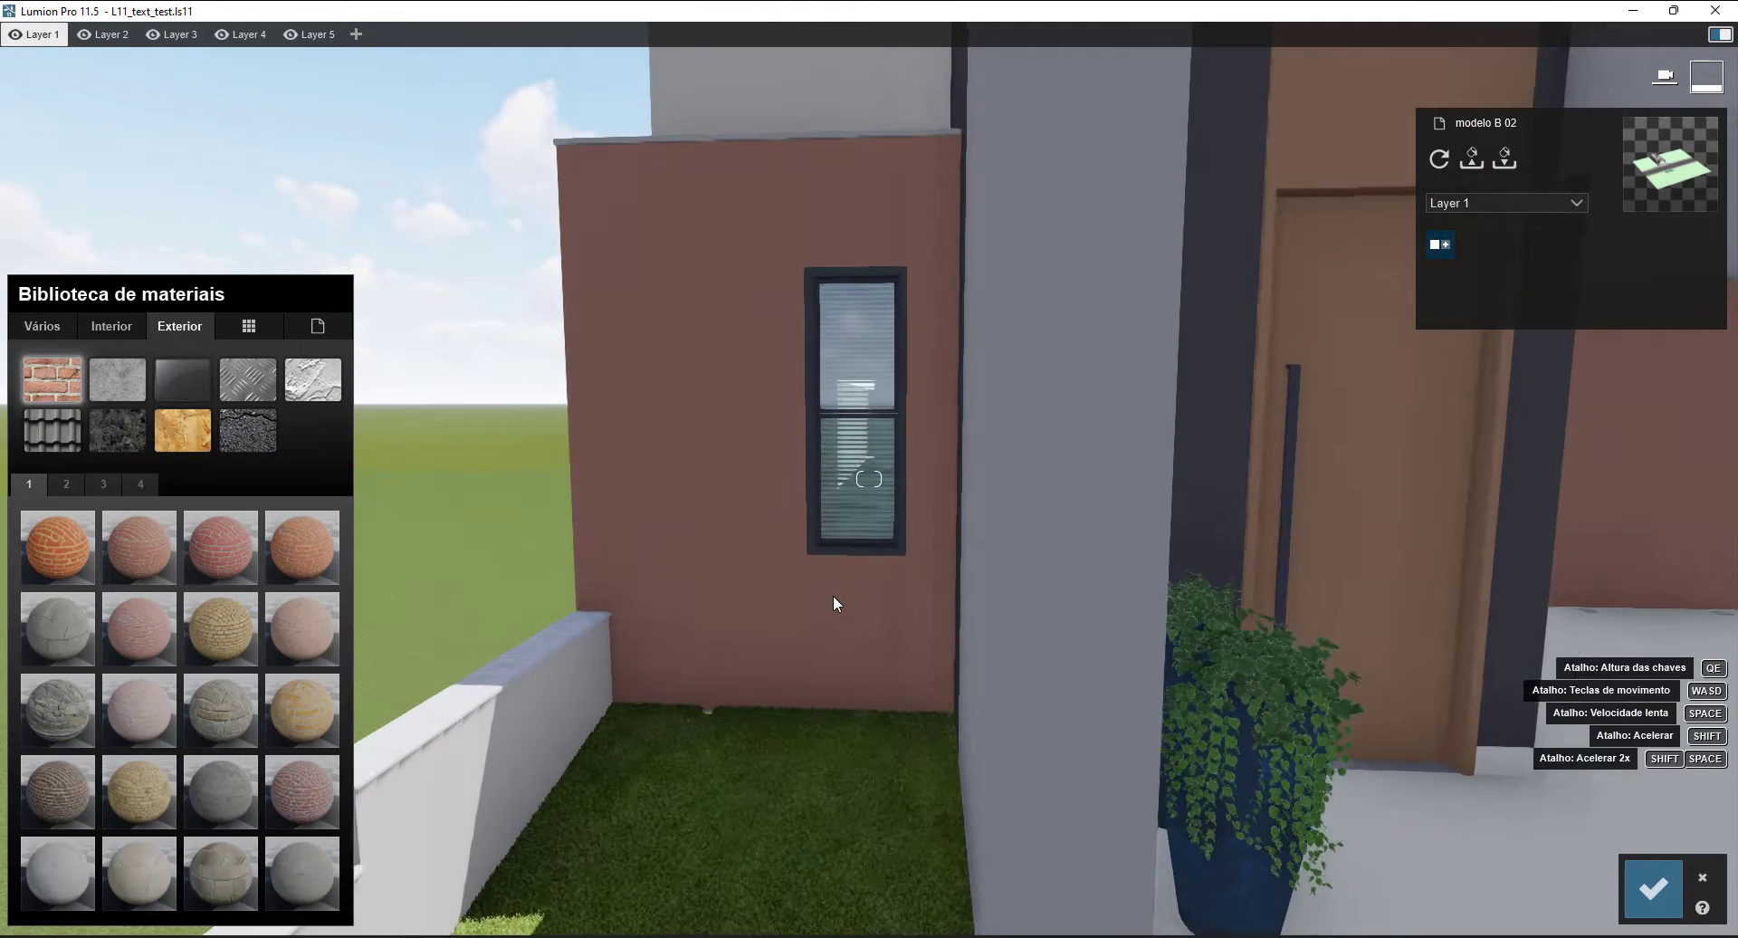
{"action": "key", "text": "a"}
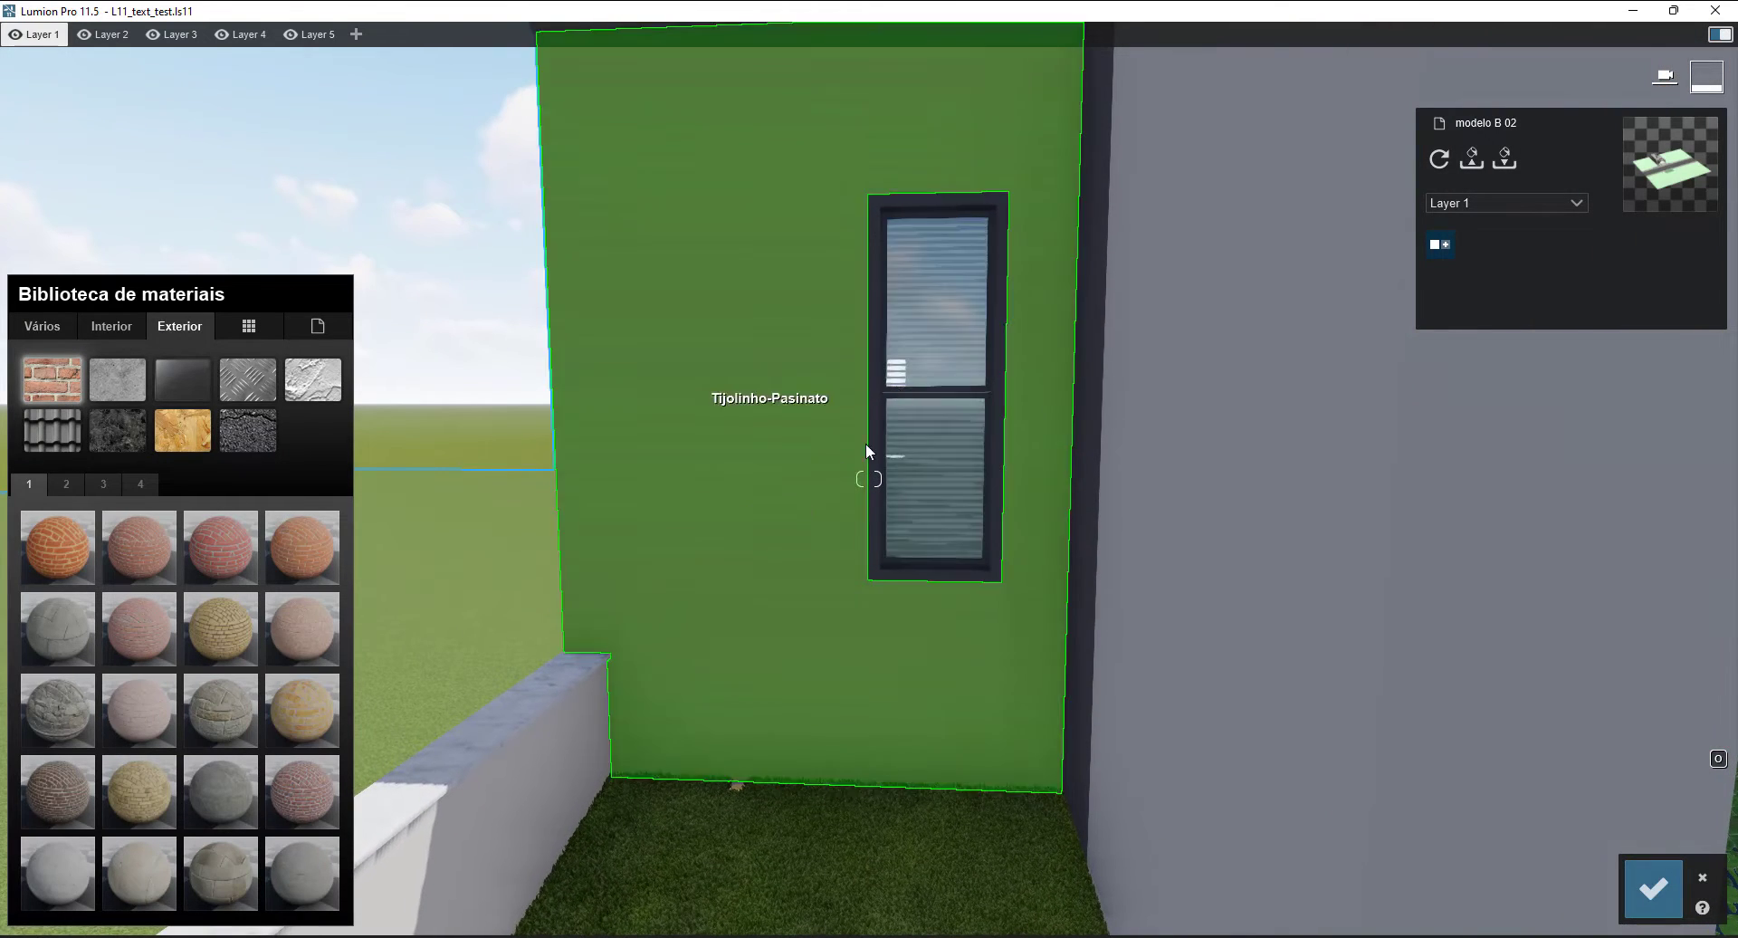
{"action": "left_click", "coordinate": [637, 571]}
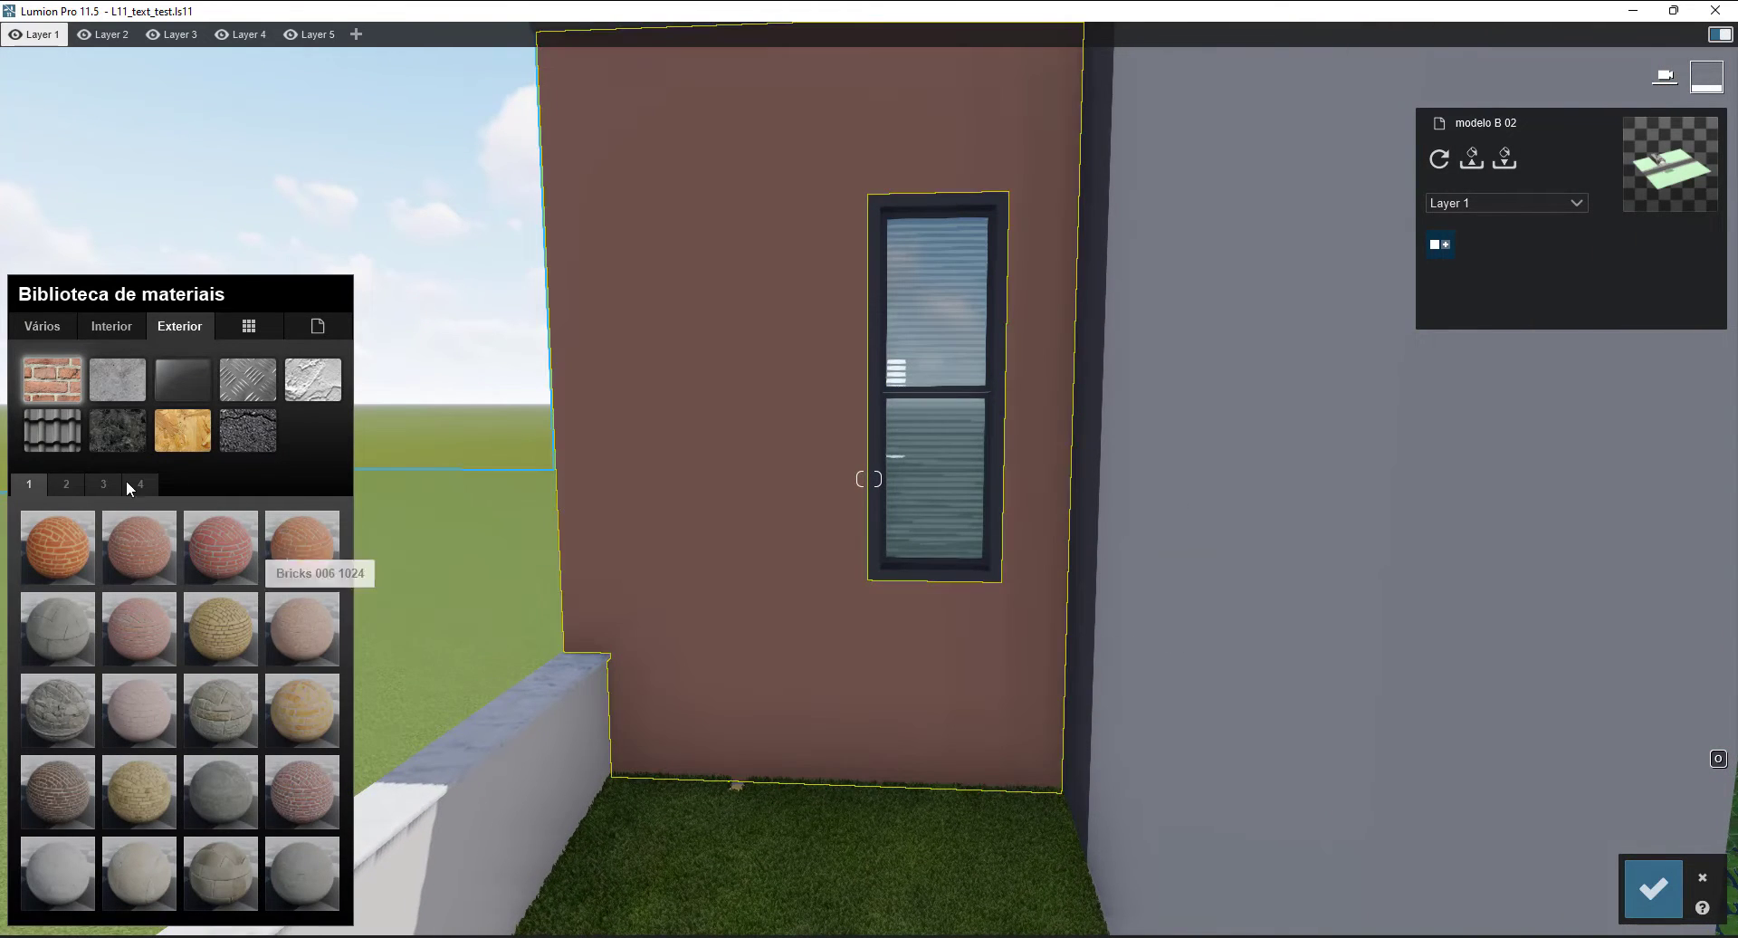
{"action": "left_click", "coordinate": [66, 486]}
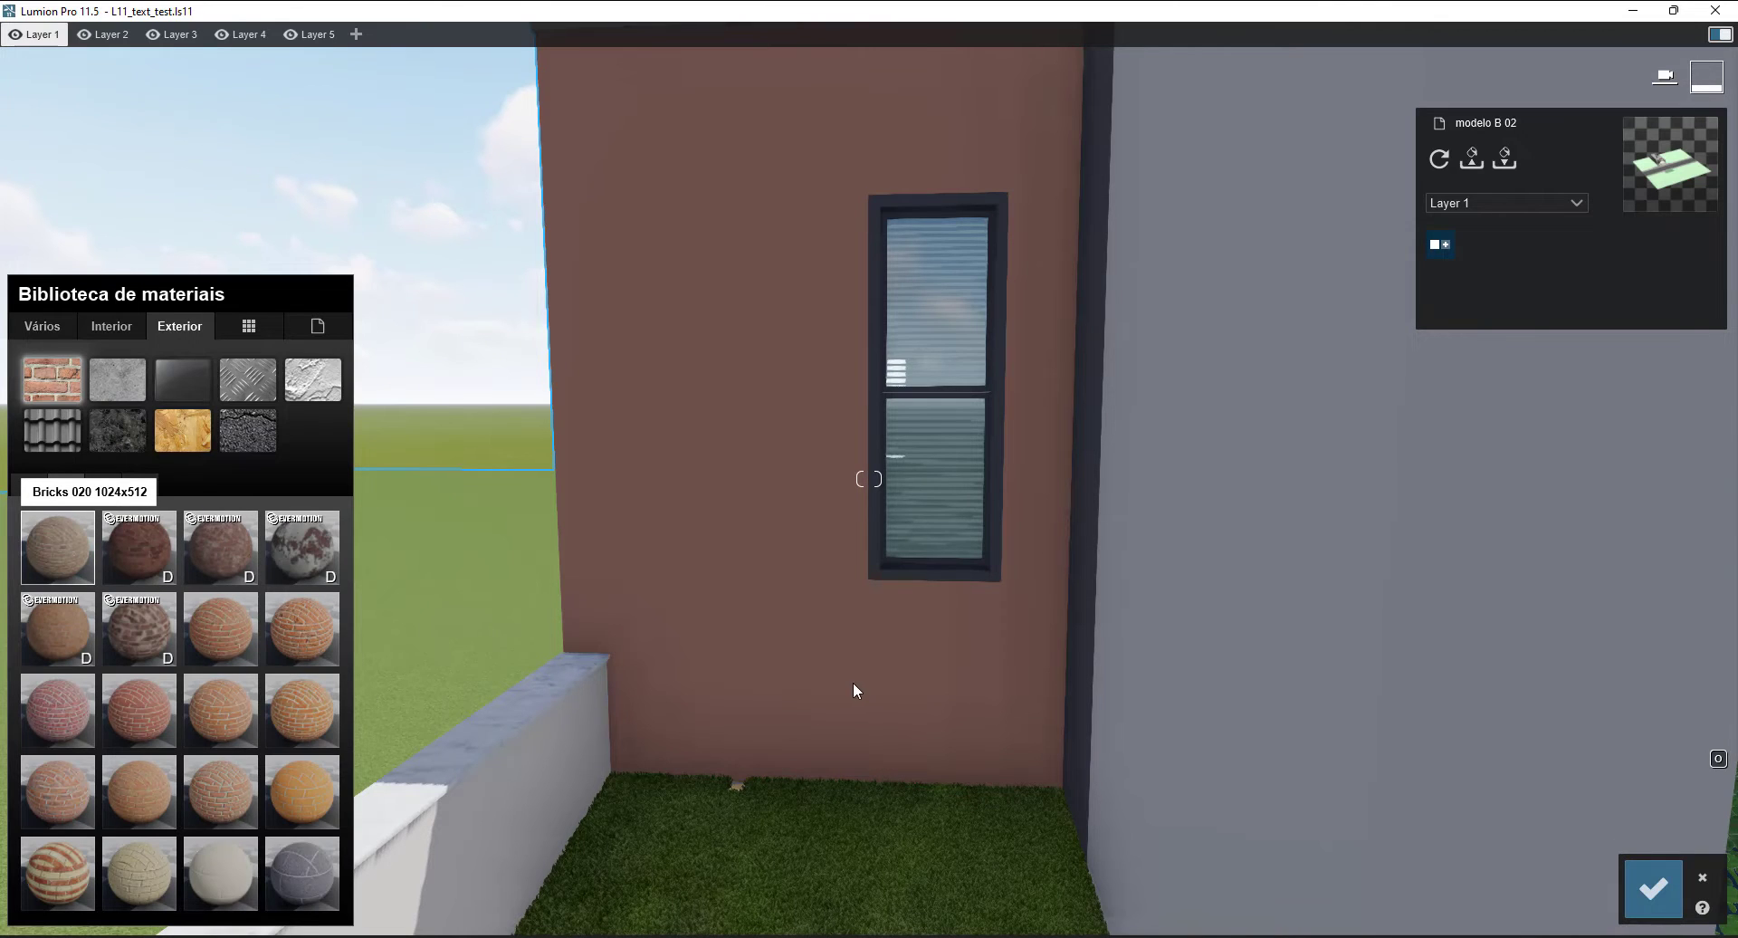
{"action": "left_click", "coordinate": [777, 541]}
{"action": "right_click_drag", "start_coordinate": [777, 542], "coordinate": [744, 465]}
{"action": "key", "text": "s"}
{"action": "key", "text": "w"}
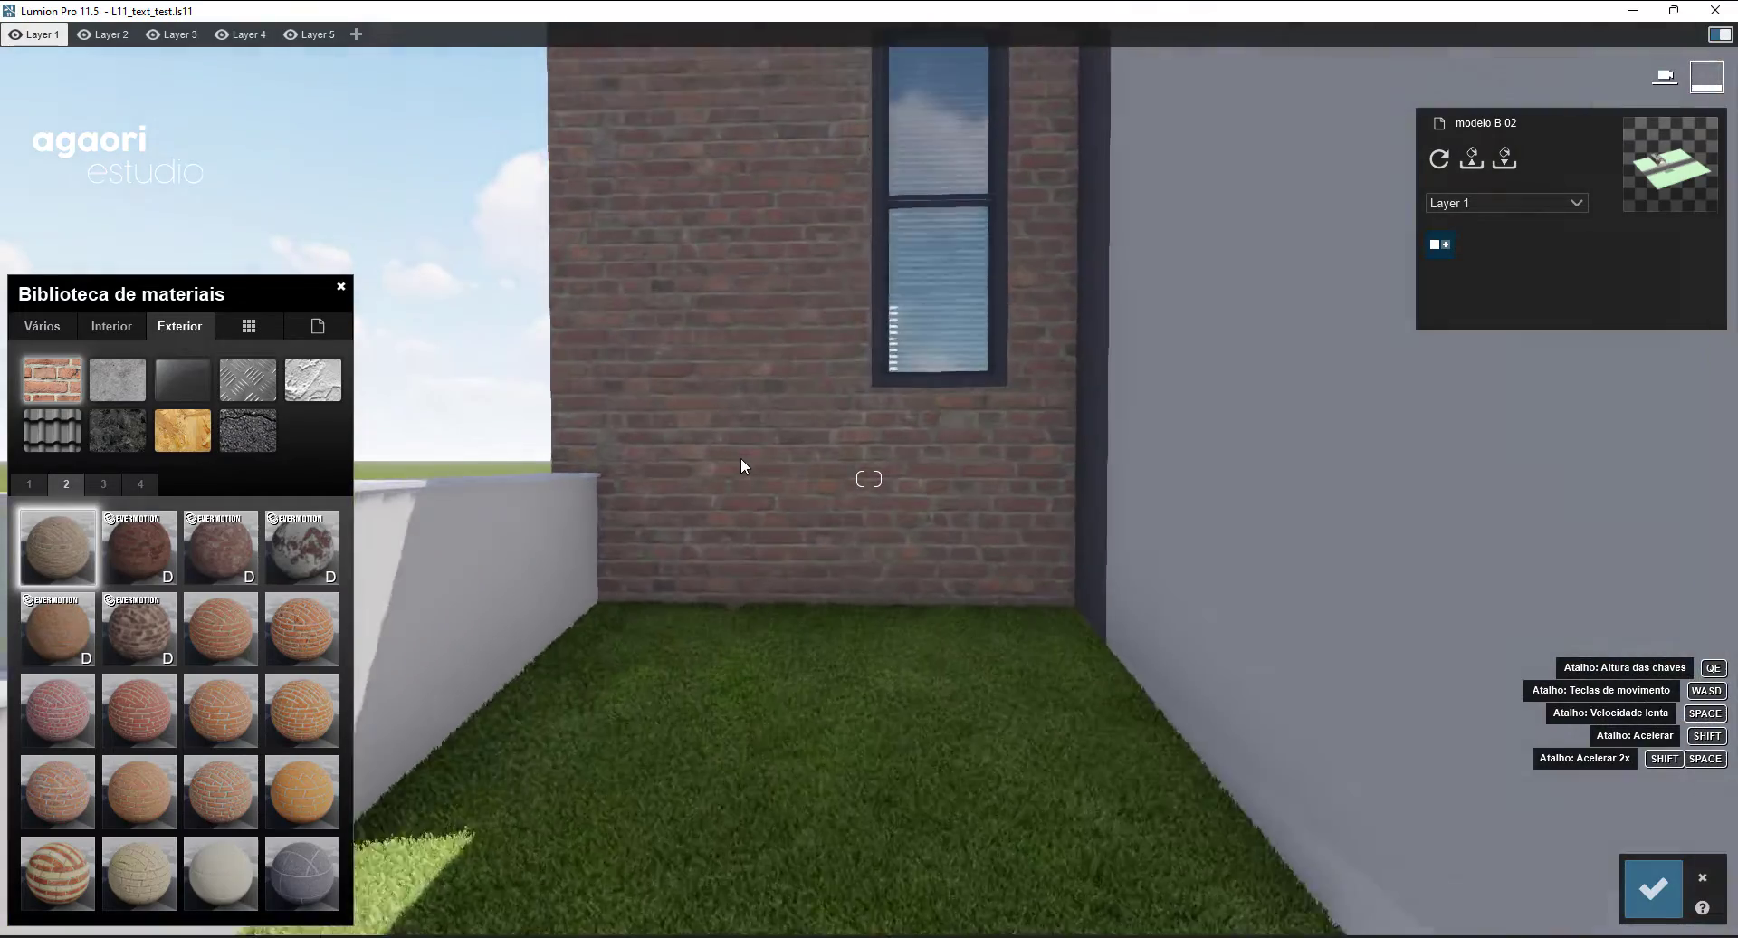
{"action": "key", "text": "q"}
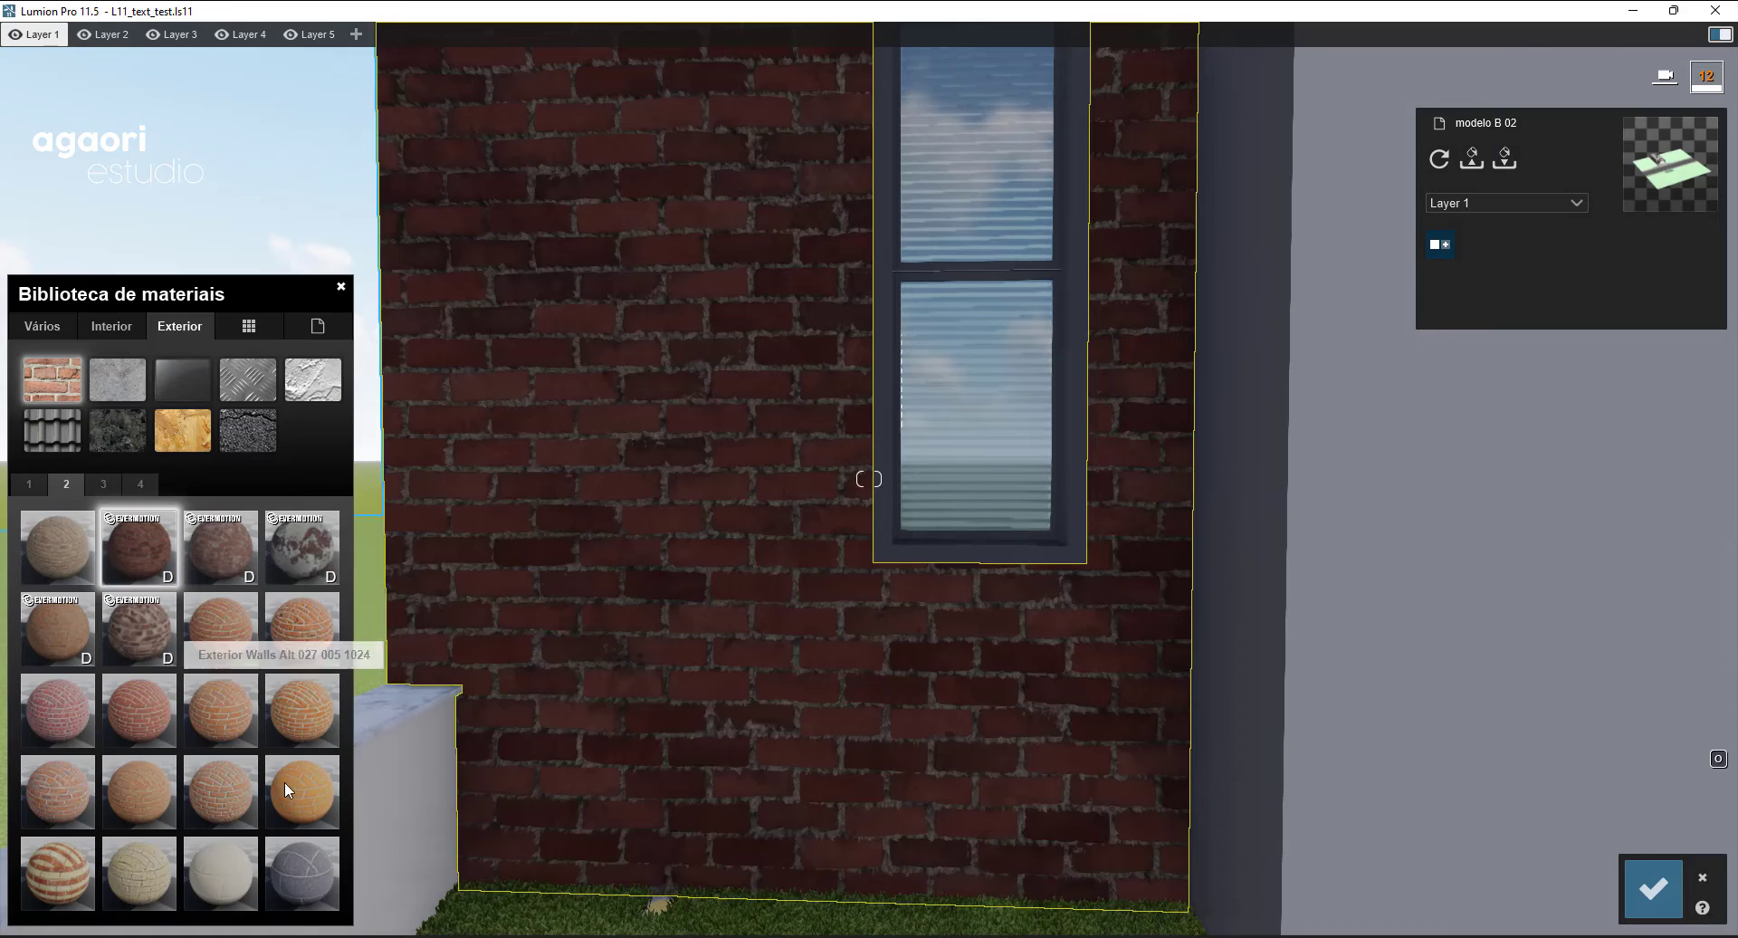
{"action": "left_click", "coordinate": [286, 782]}
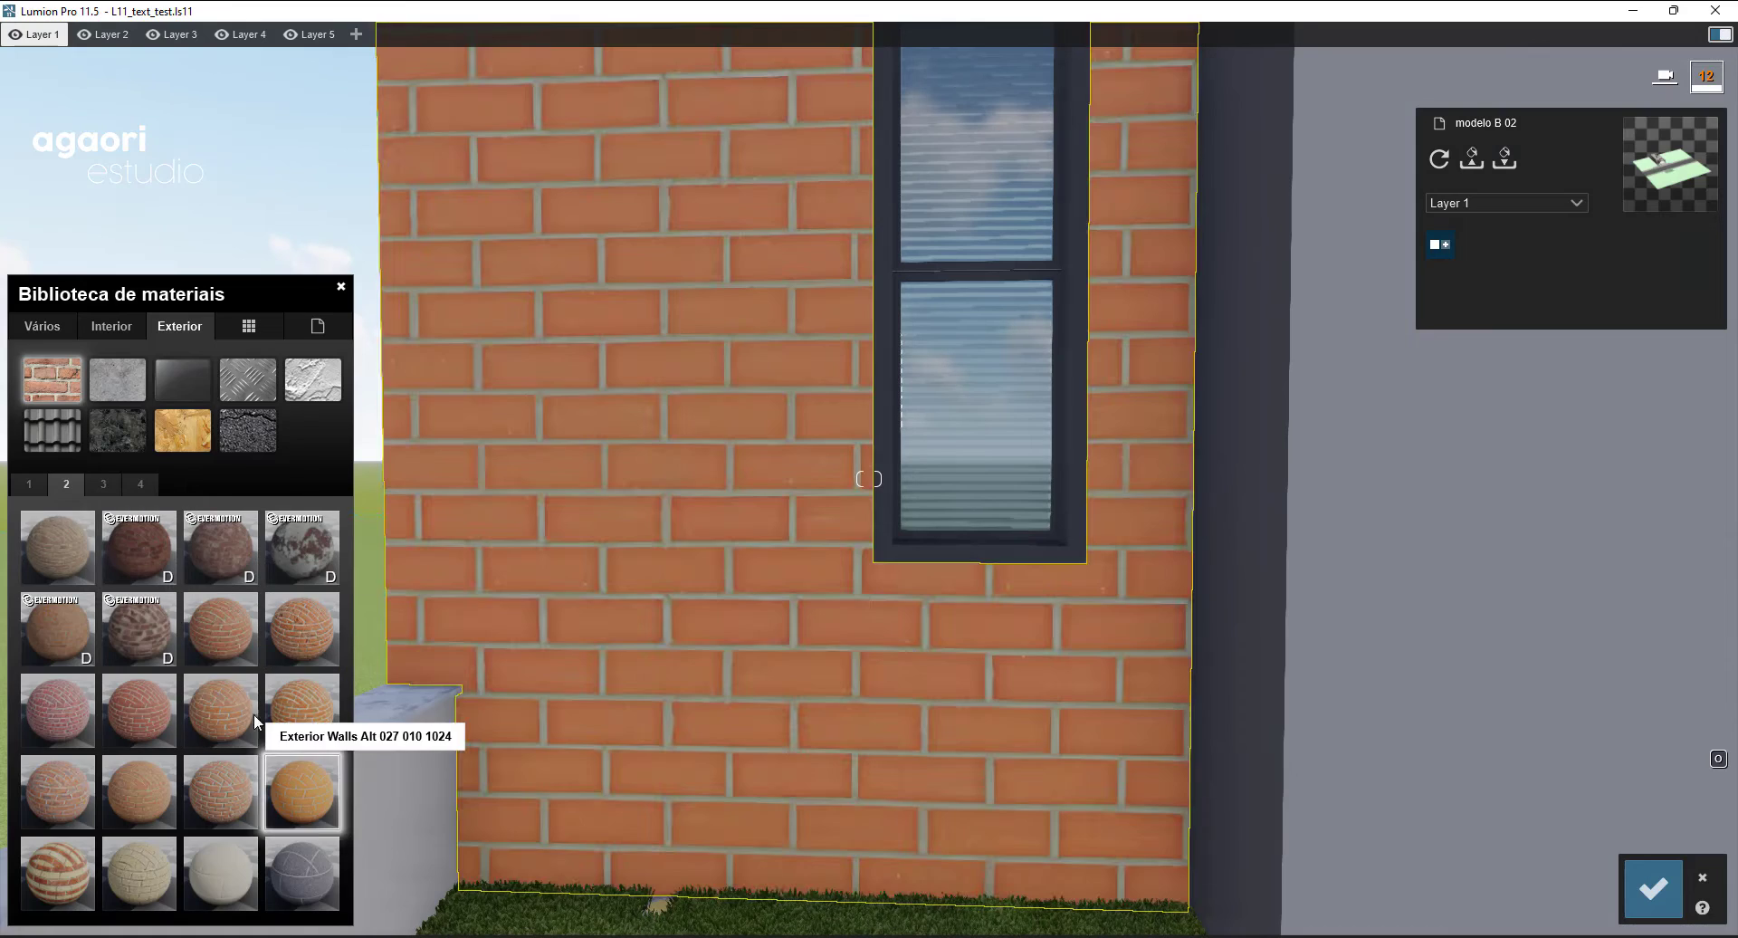
- Try Polii Bricks 02 01 3072 on the brick walls and check it from afar and up close
{"action": "left_click", "coordinate": [103, 484]}
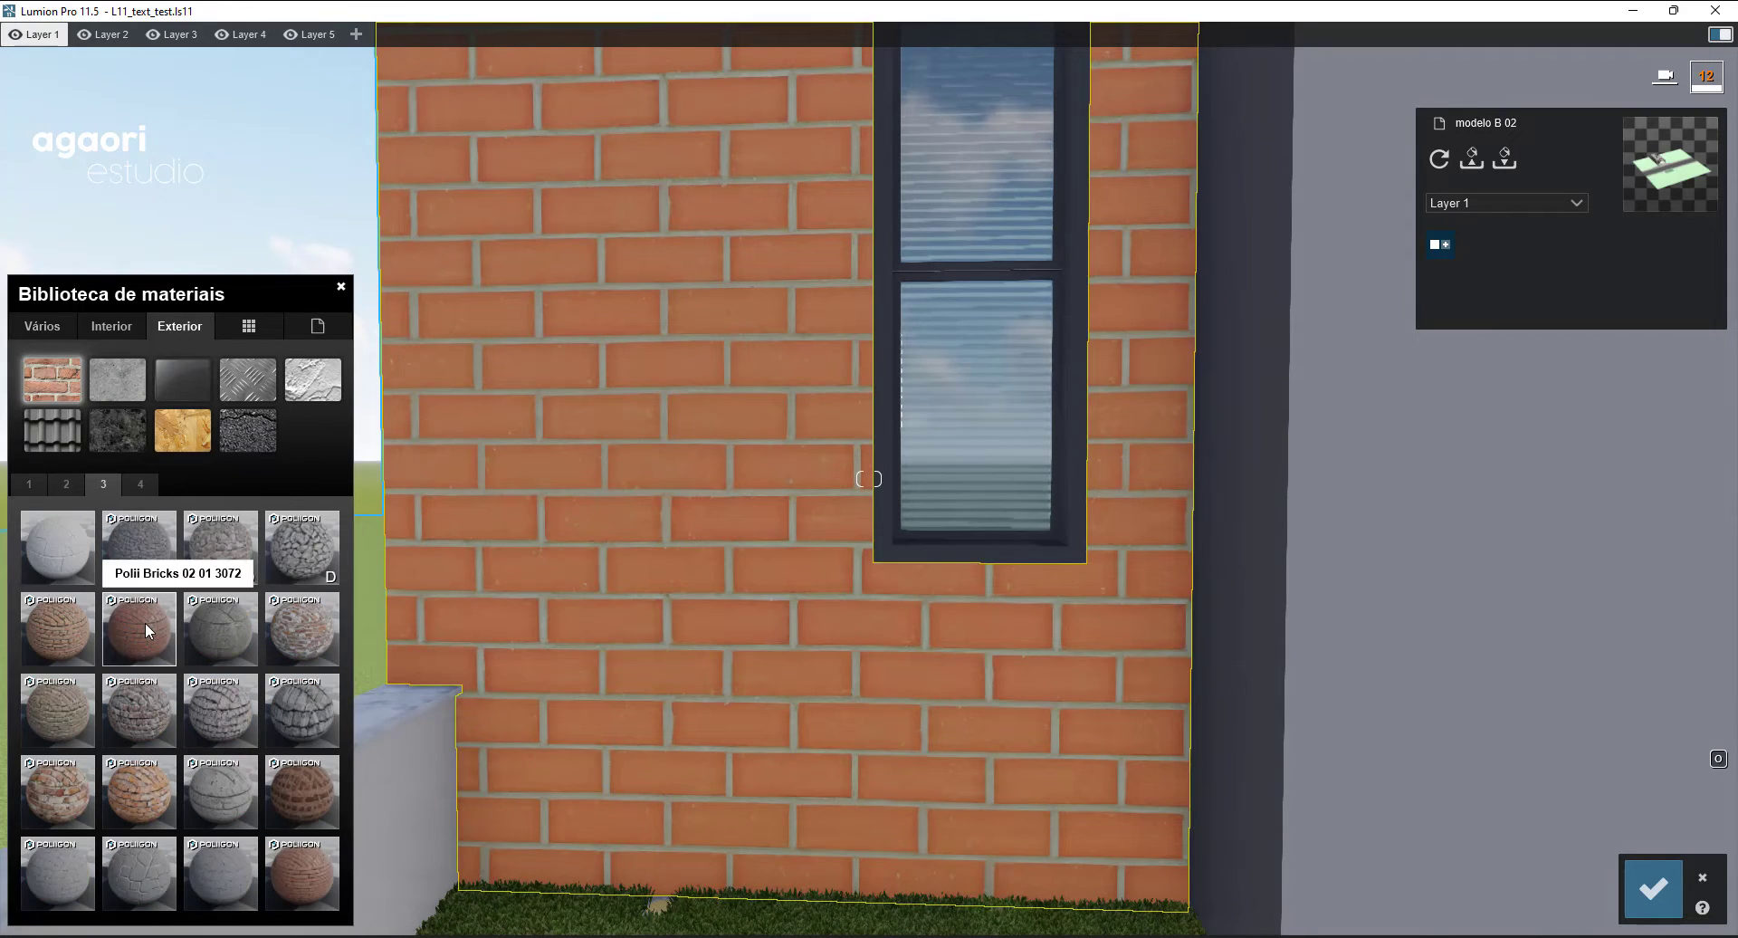
{"action": "left_click", "coordinate": [145, 622]}
{"action": "key", "text": "s"}
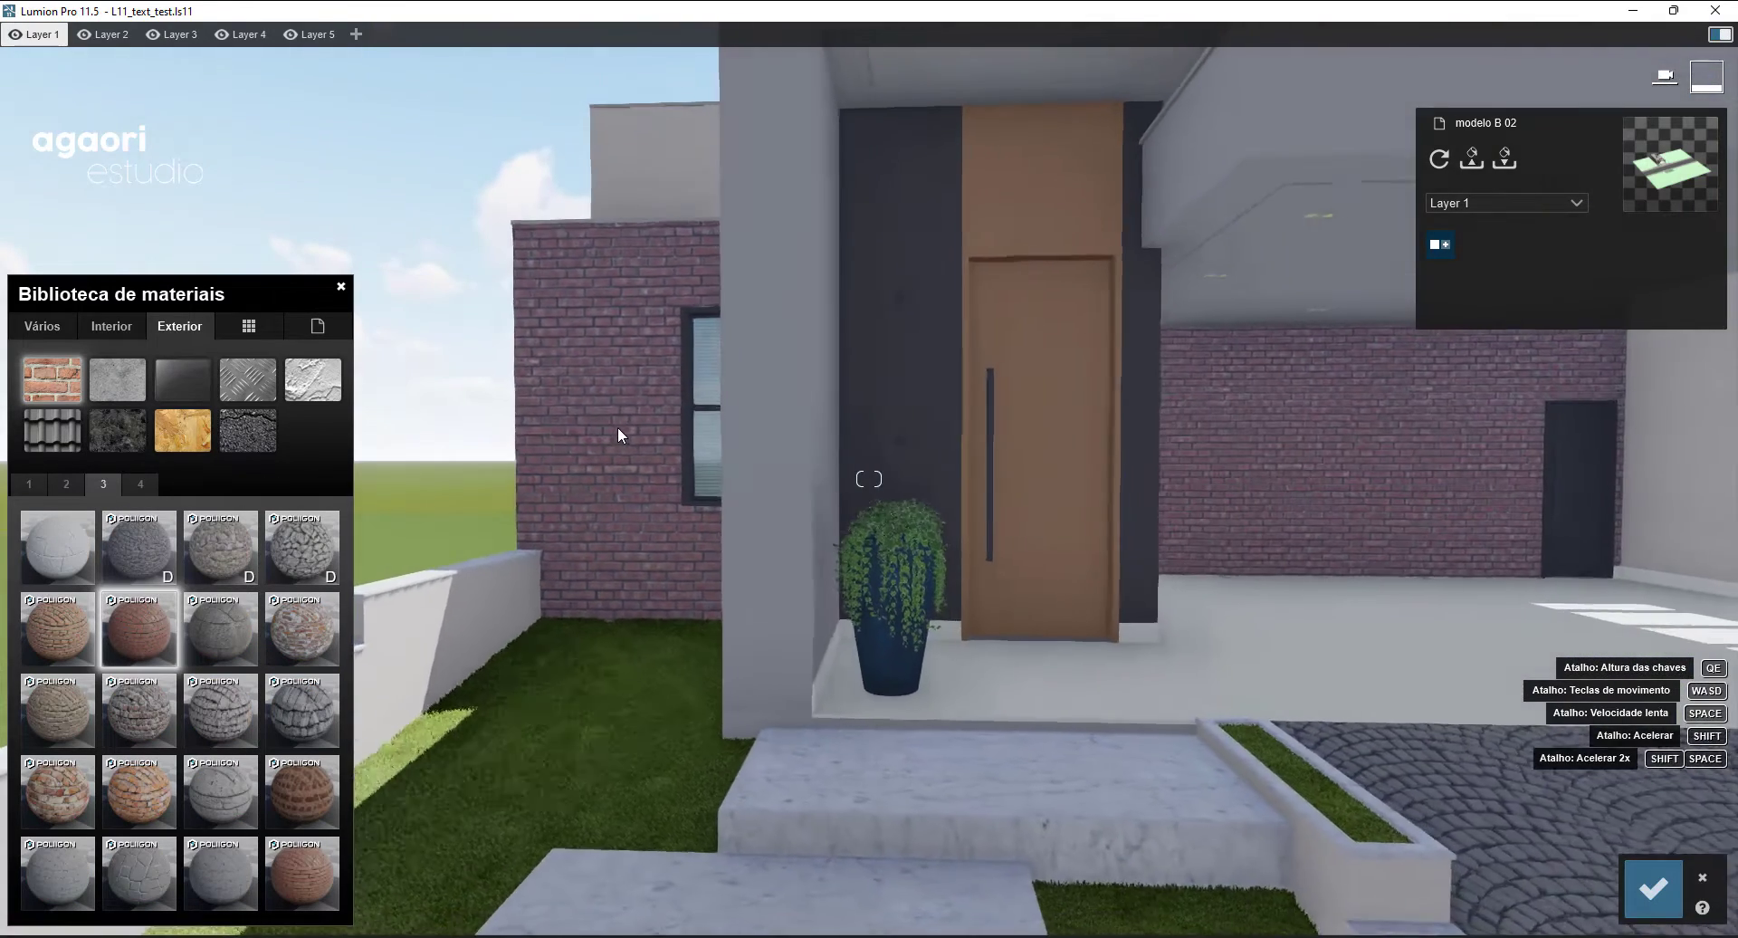
{"action": "key", "text": "w"}
{"action": "key", "text": "a"}
- Apply Polii Bricks 20 01 3k to the brick walls and check it around the narrow window
{"action": "left_click", "coordinate": [293, 888]}
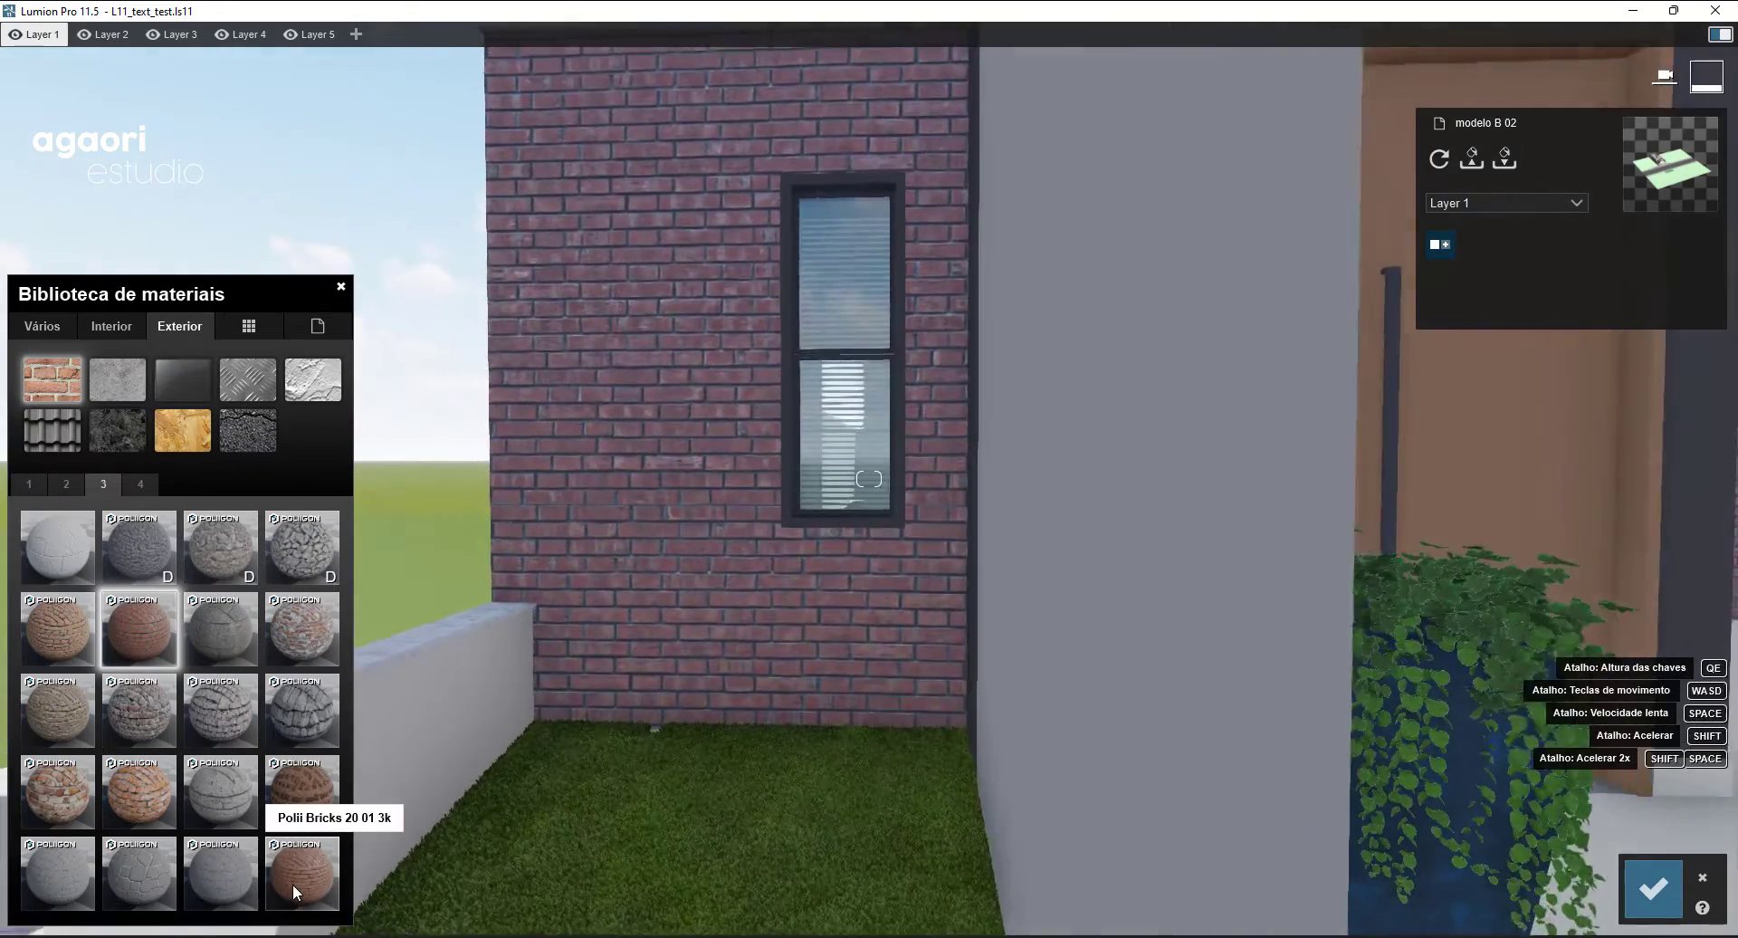
{"action": "key", "text": "w"}
{"action": "key", "text": "s"}
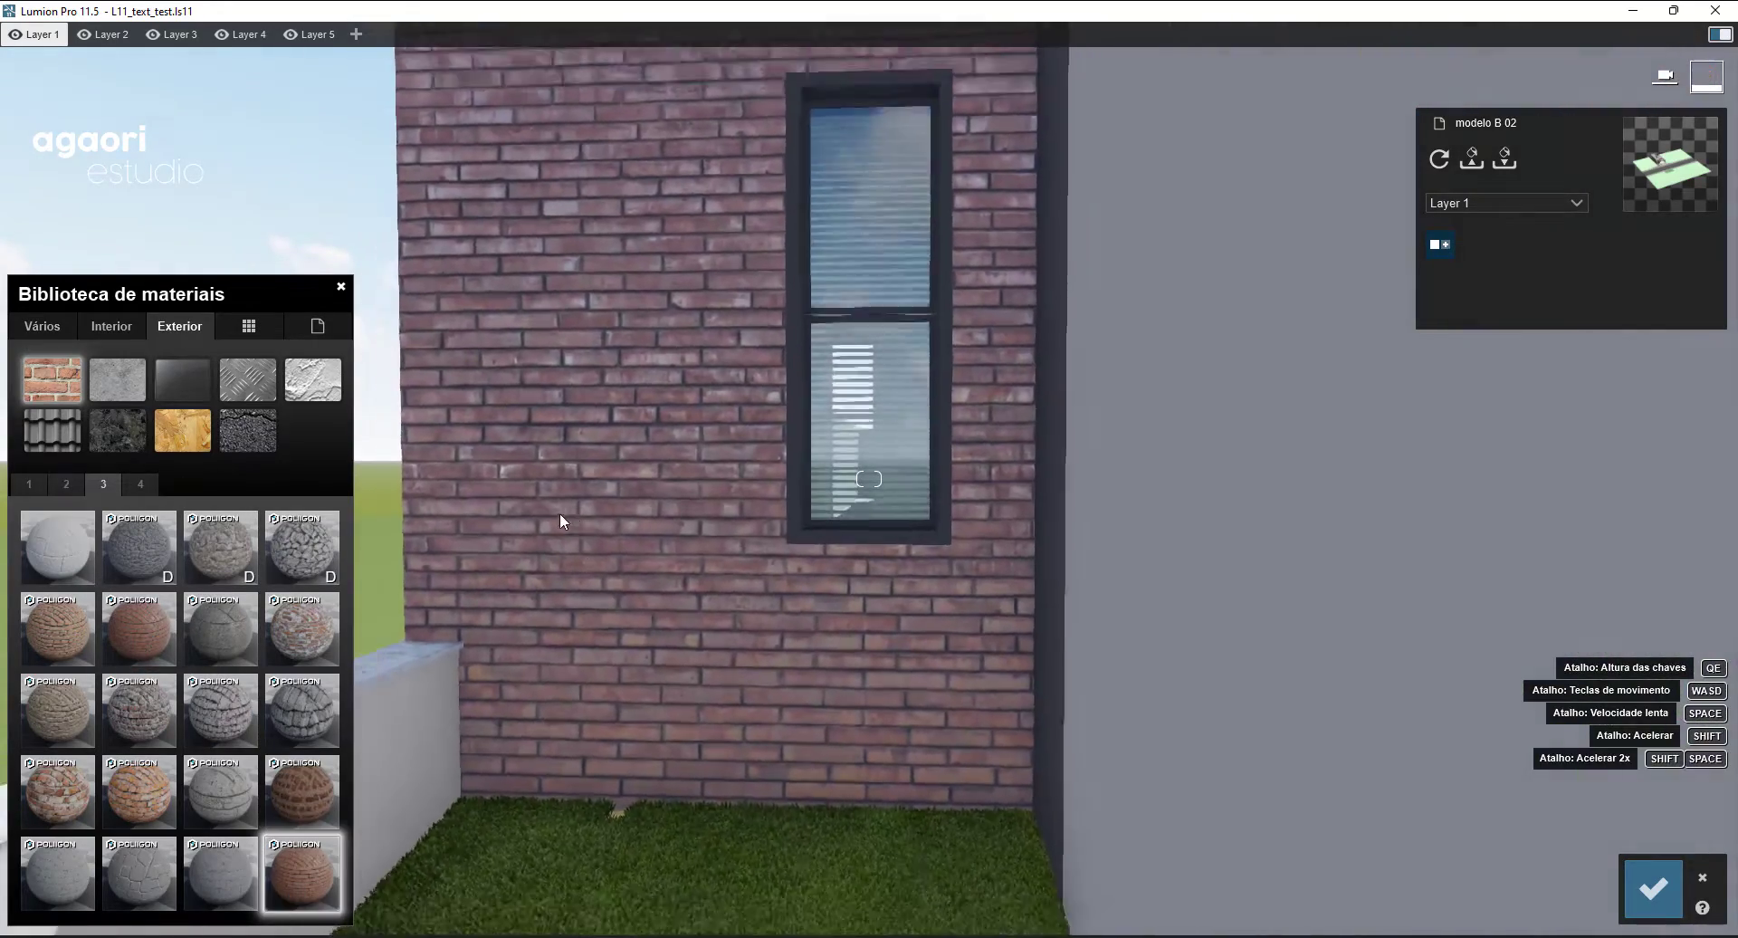
- Check the brick walls from the driveway and try another red Poliigon brick on them
{"action": "key", "text": "s"}
{"action": "key", "text": "d"}
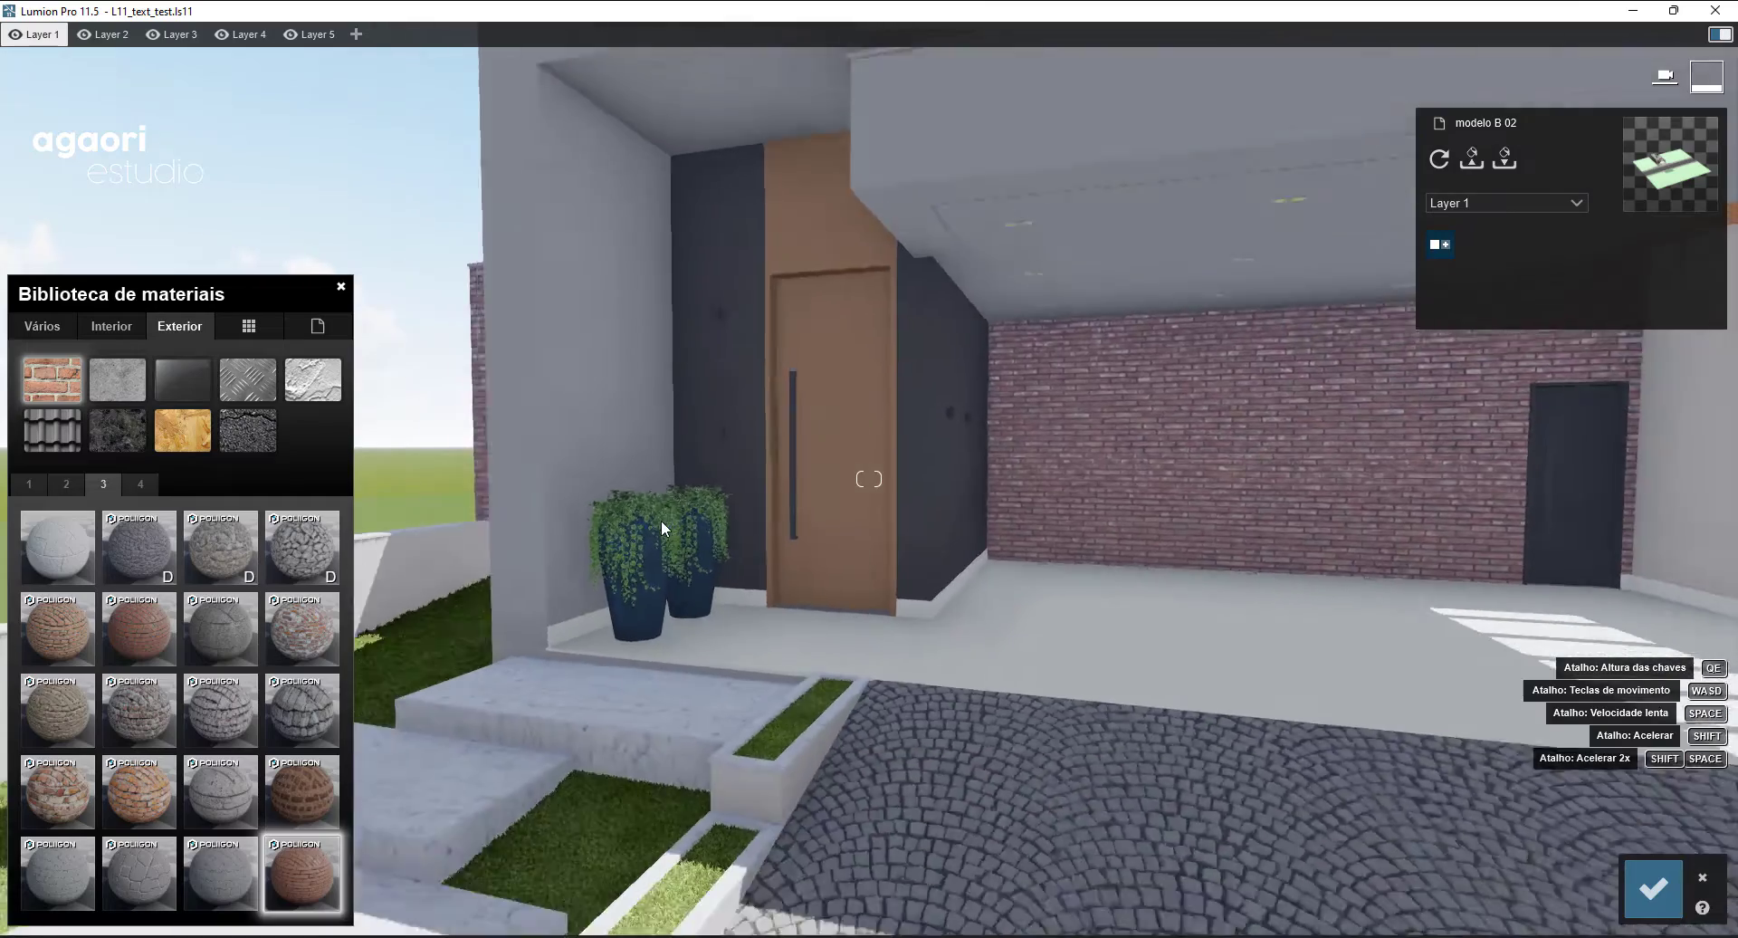
{"action": "key", "text": "s"}
{"action": "key", "text": "a"}
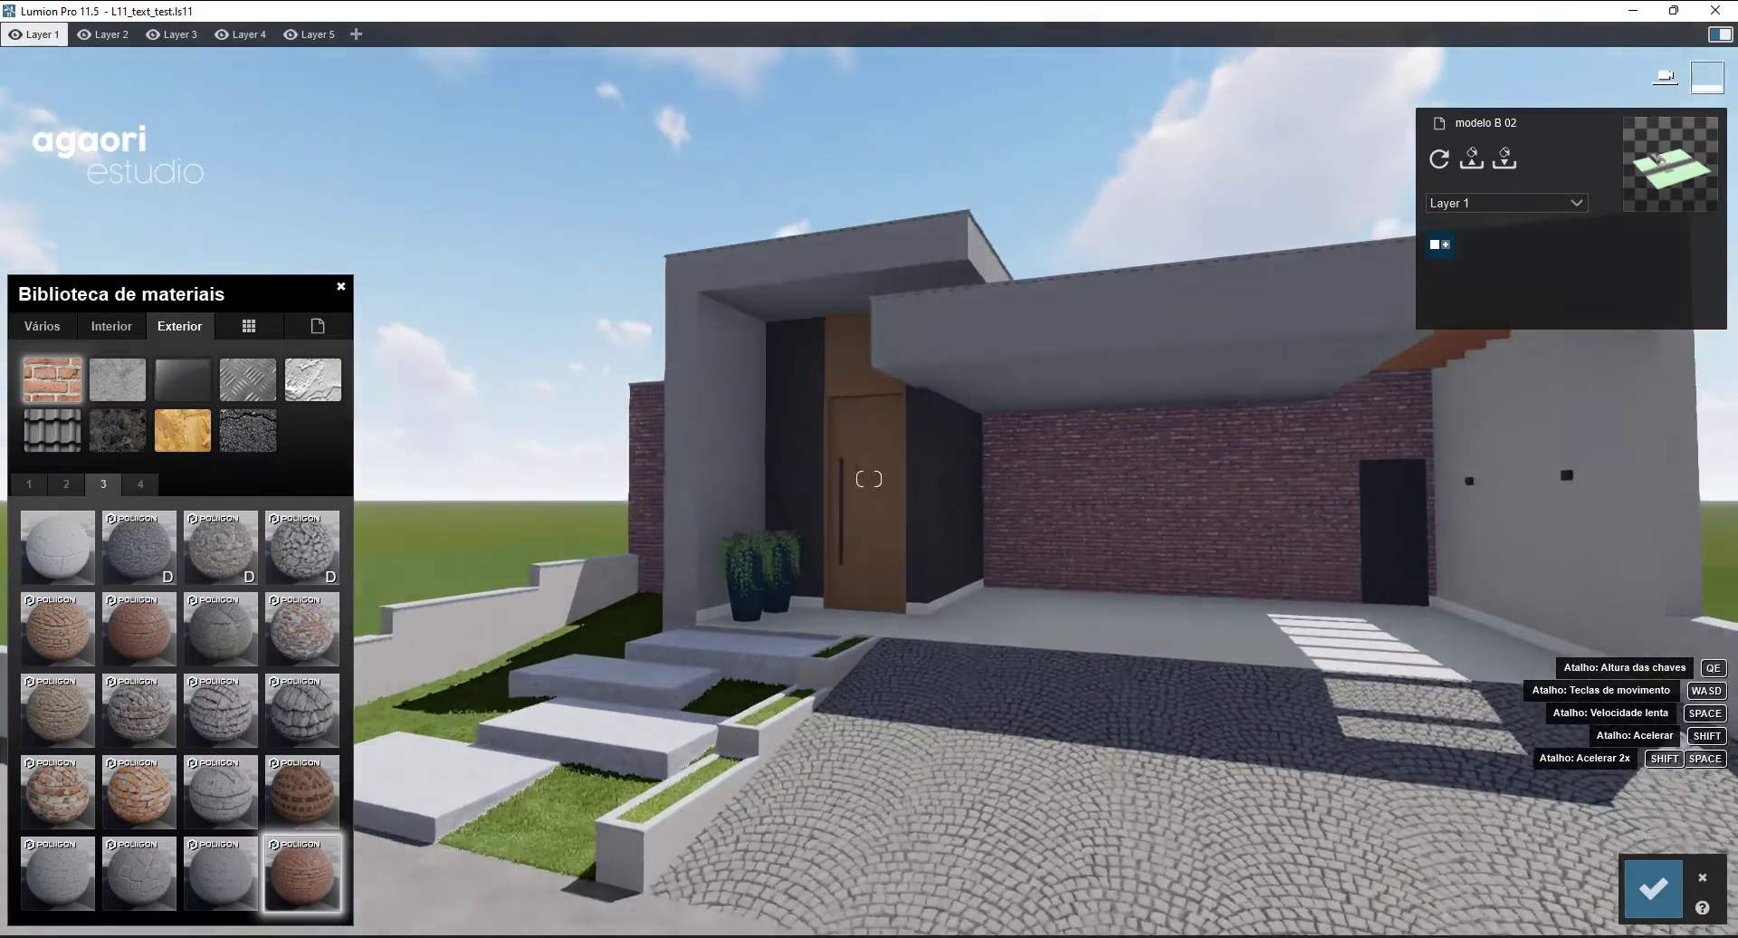
{"action": "left_click", "coordinate": [161, 655]}
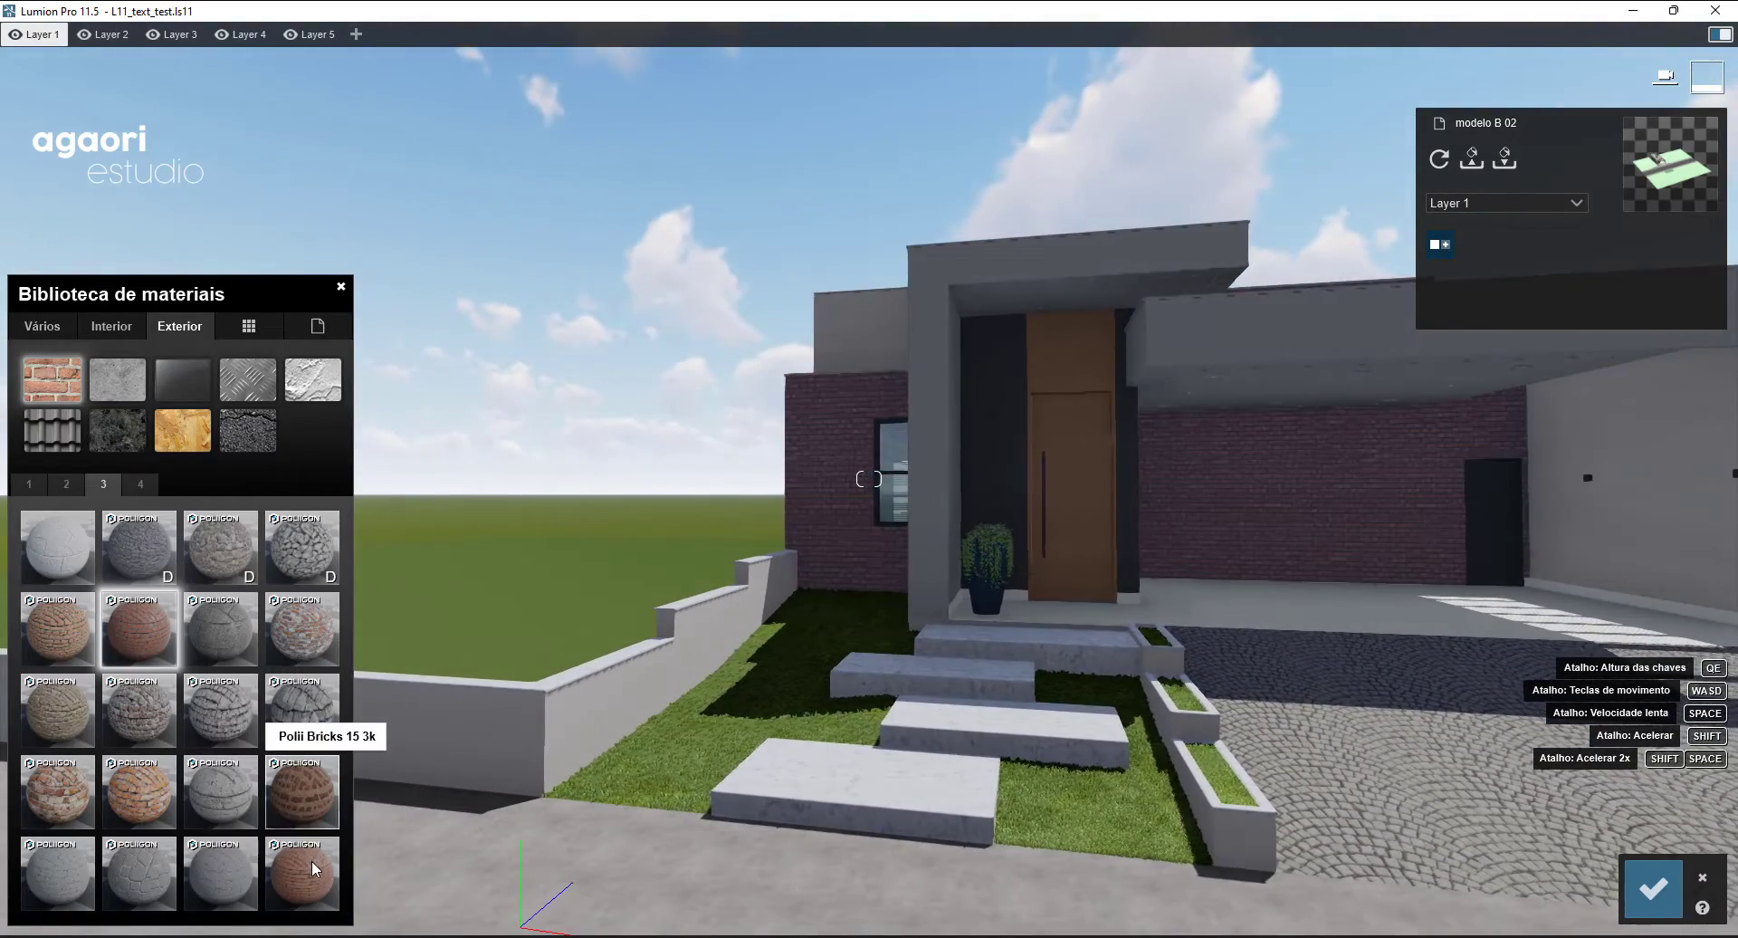
{"action": "key", "text": "w"}
- Try Polii Bricks 24 01 3k on the brick walls and check it up close around the narrow window
{"action": "left_click", "coordinate": [141, 483]}
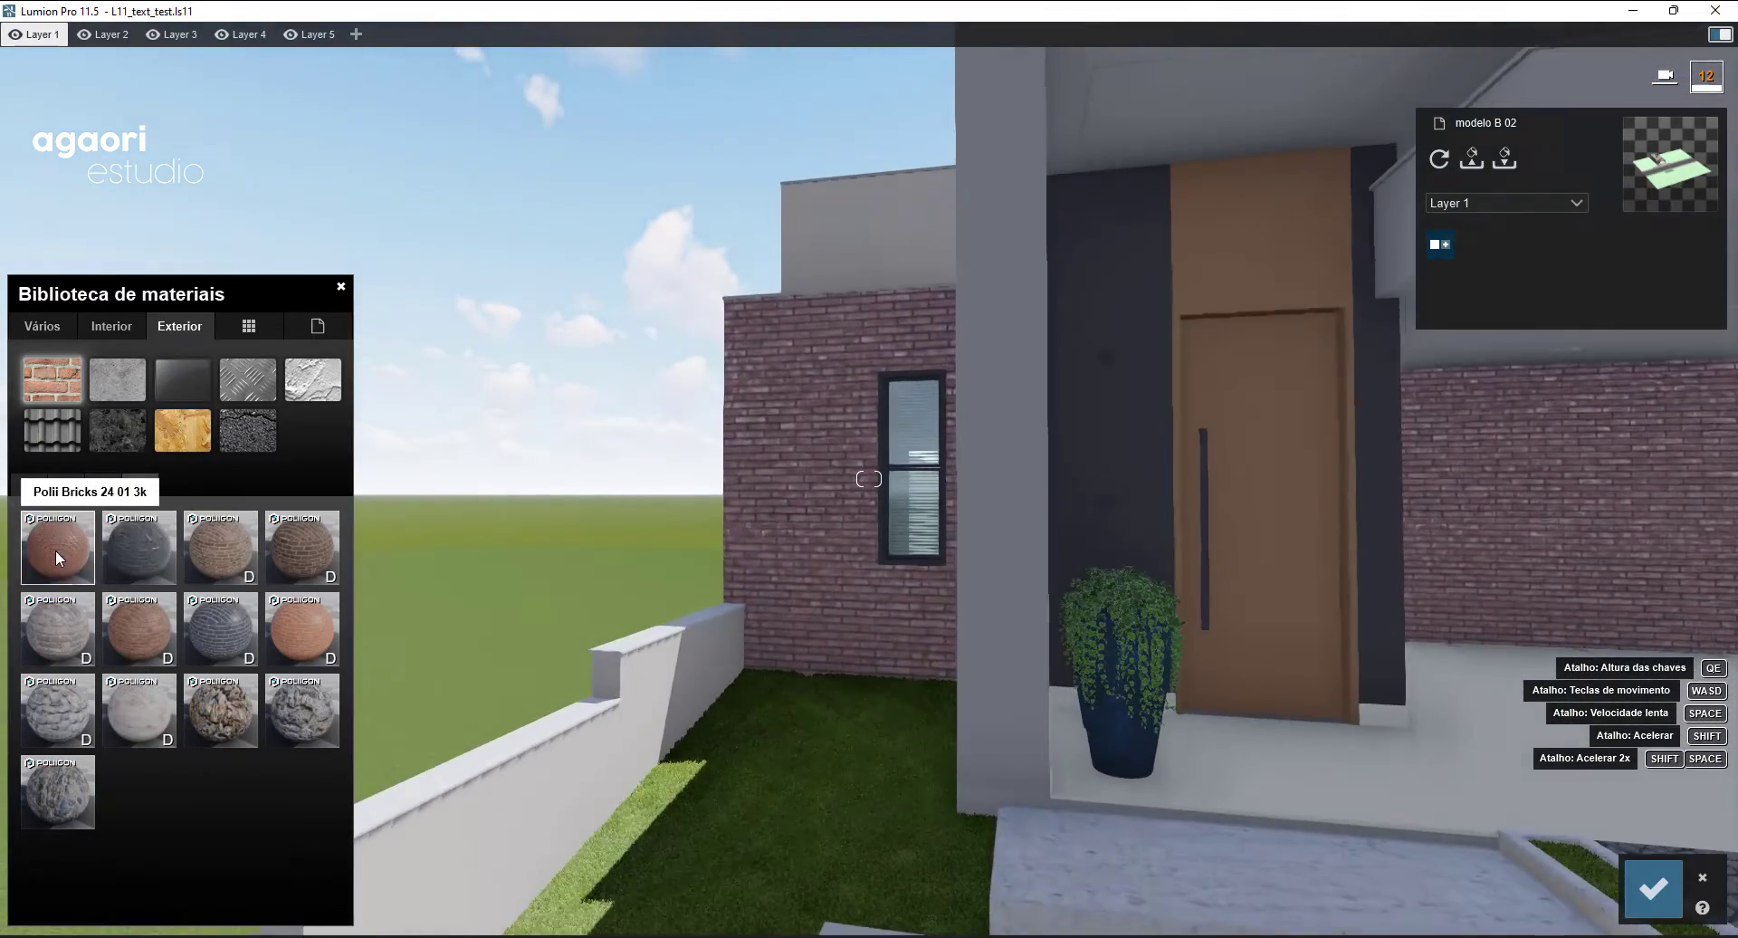
{"action": "left_click", "coordinate": [56, 550]}
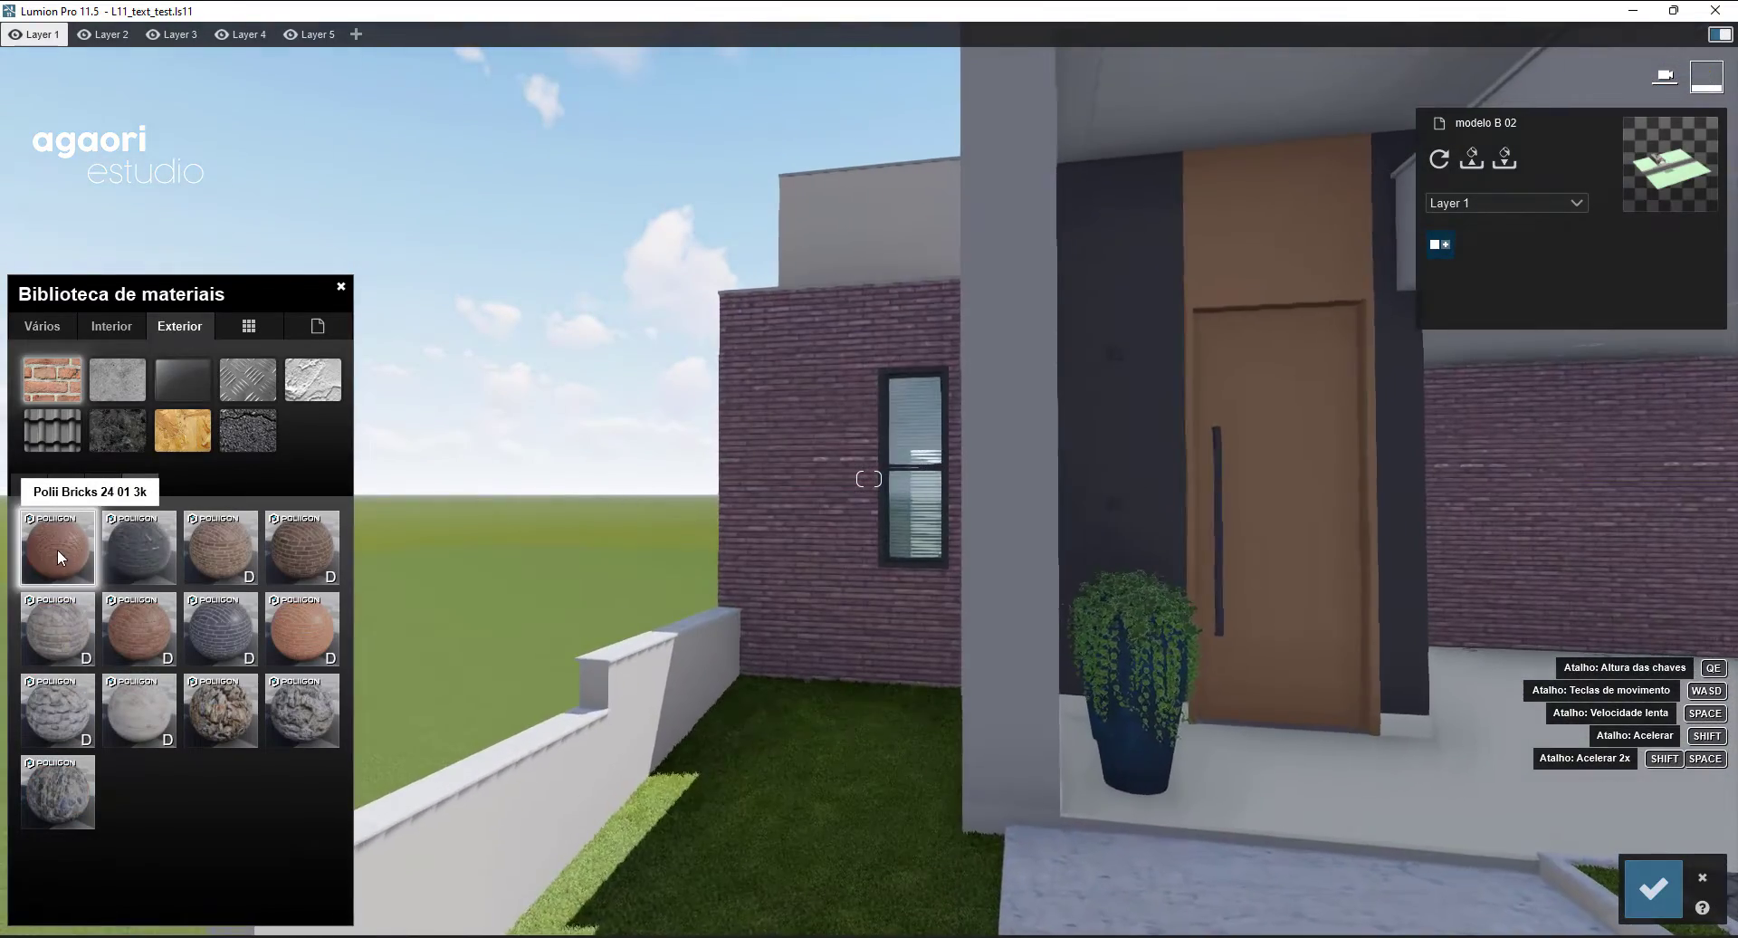
{"action": "key", "text": "w"}
{"action": "right_click_drag", "start_coordinate": [684, 636], "coordinate": [748, 621]}
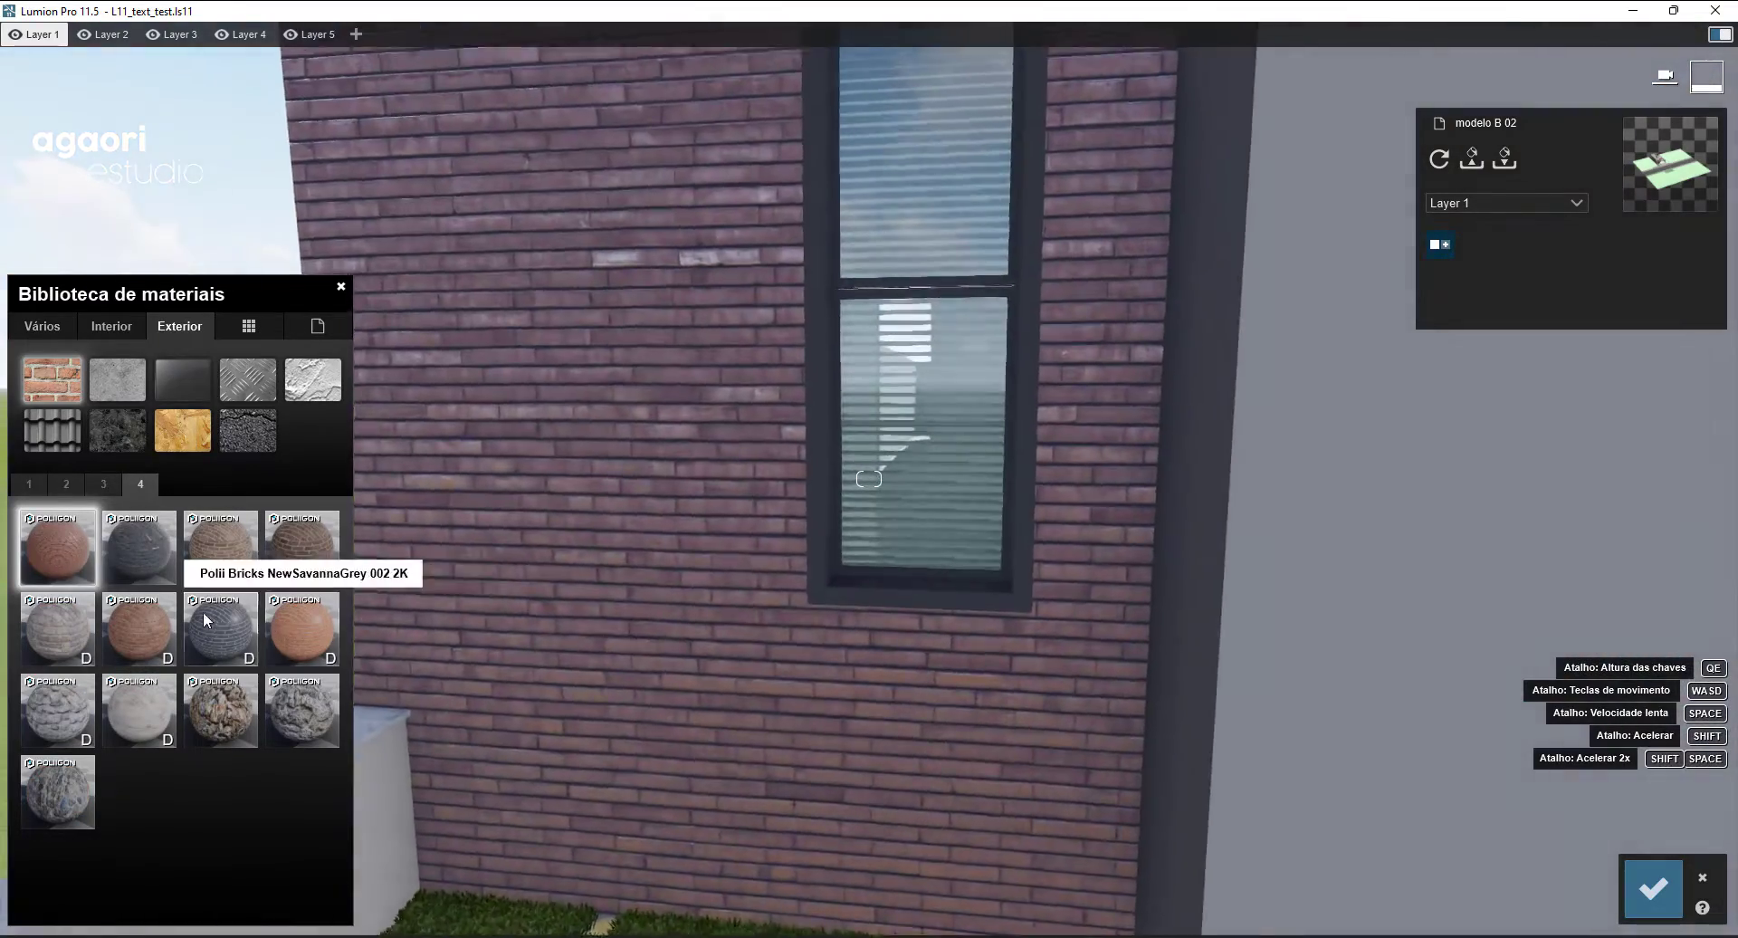
- Apply Polii Bricks IndustrialPastoralRed 001 2K to the brick walls, check it from the driveway and save the material changes
{"action": "left_click", "coordinate": [160, 628]}
{"action": "key", "text": "s"}
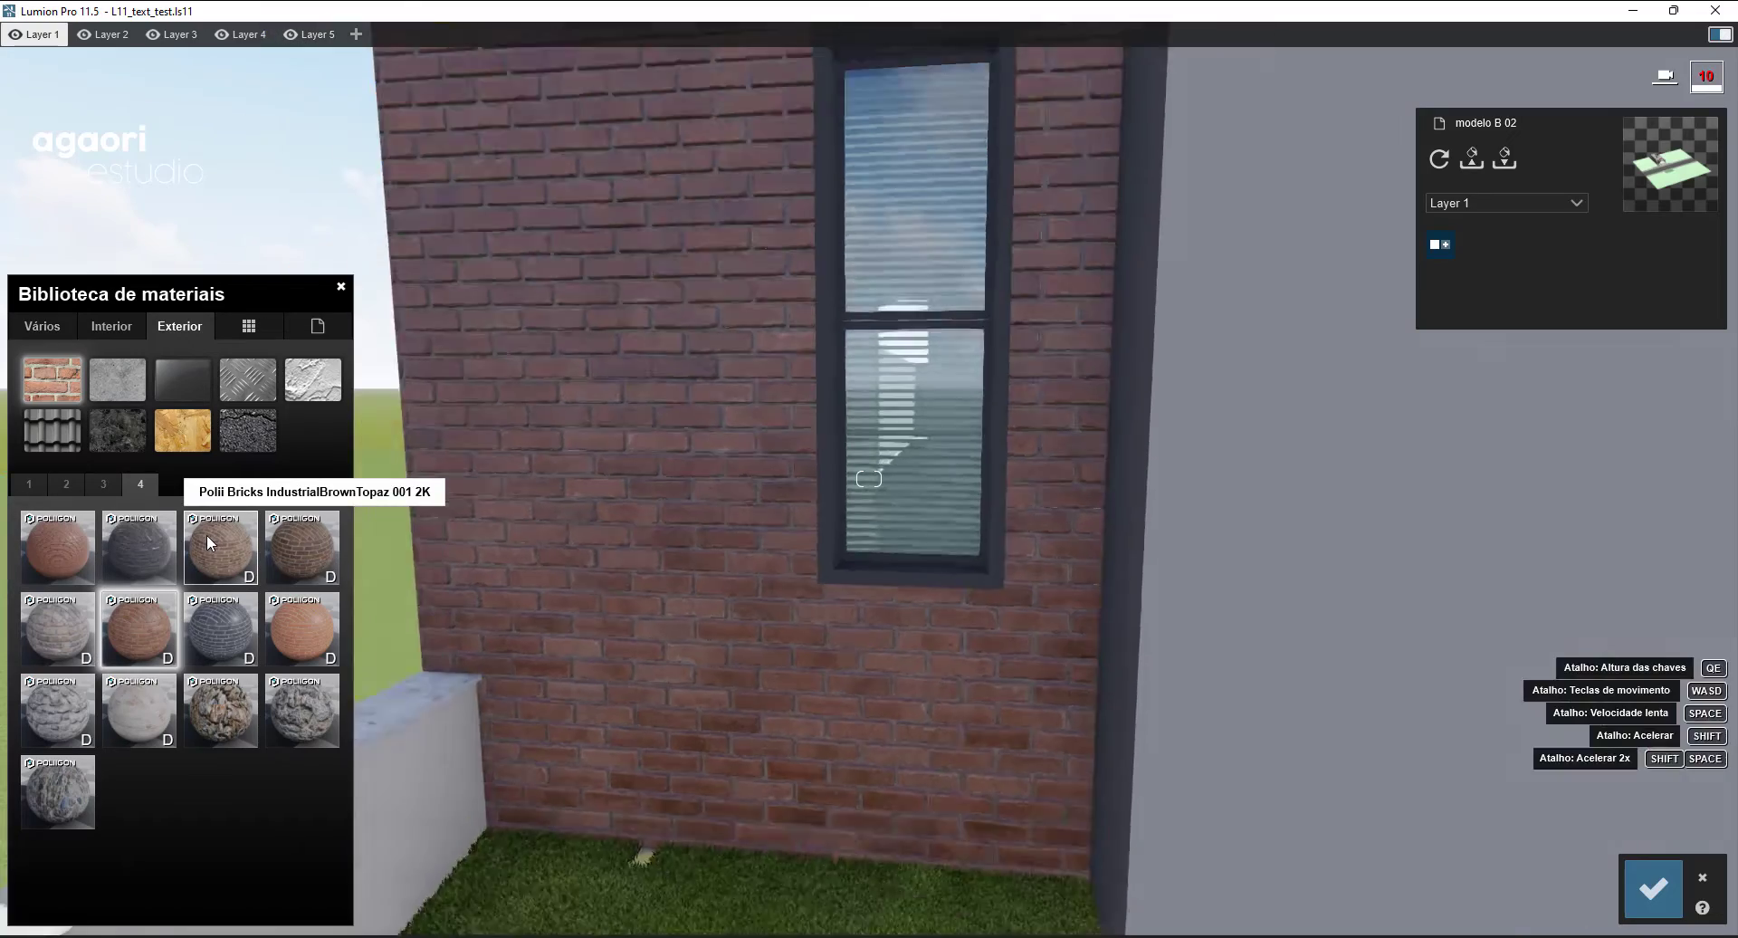
{"action": "key", "text": "d"}
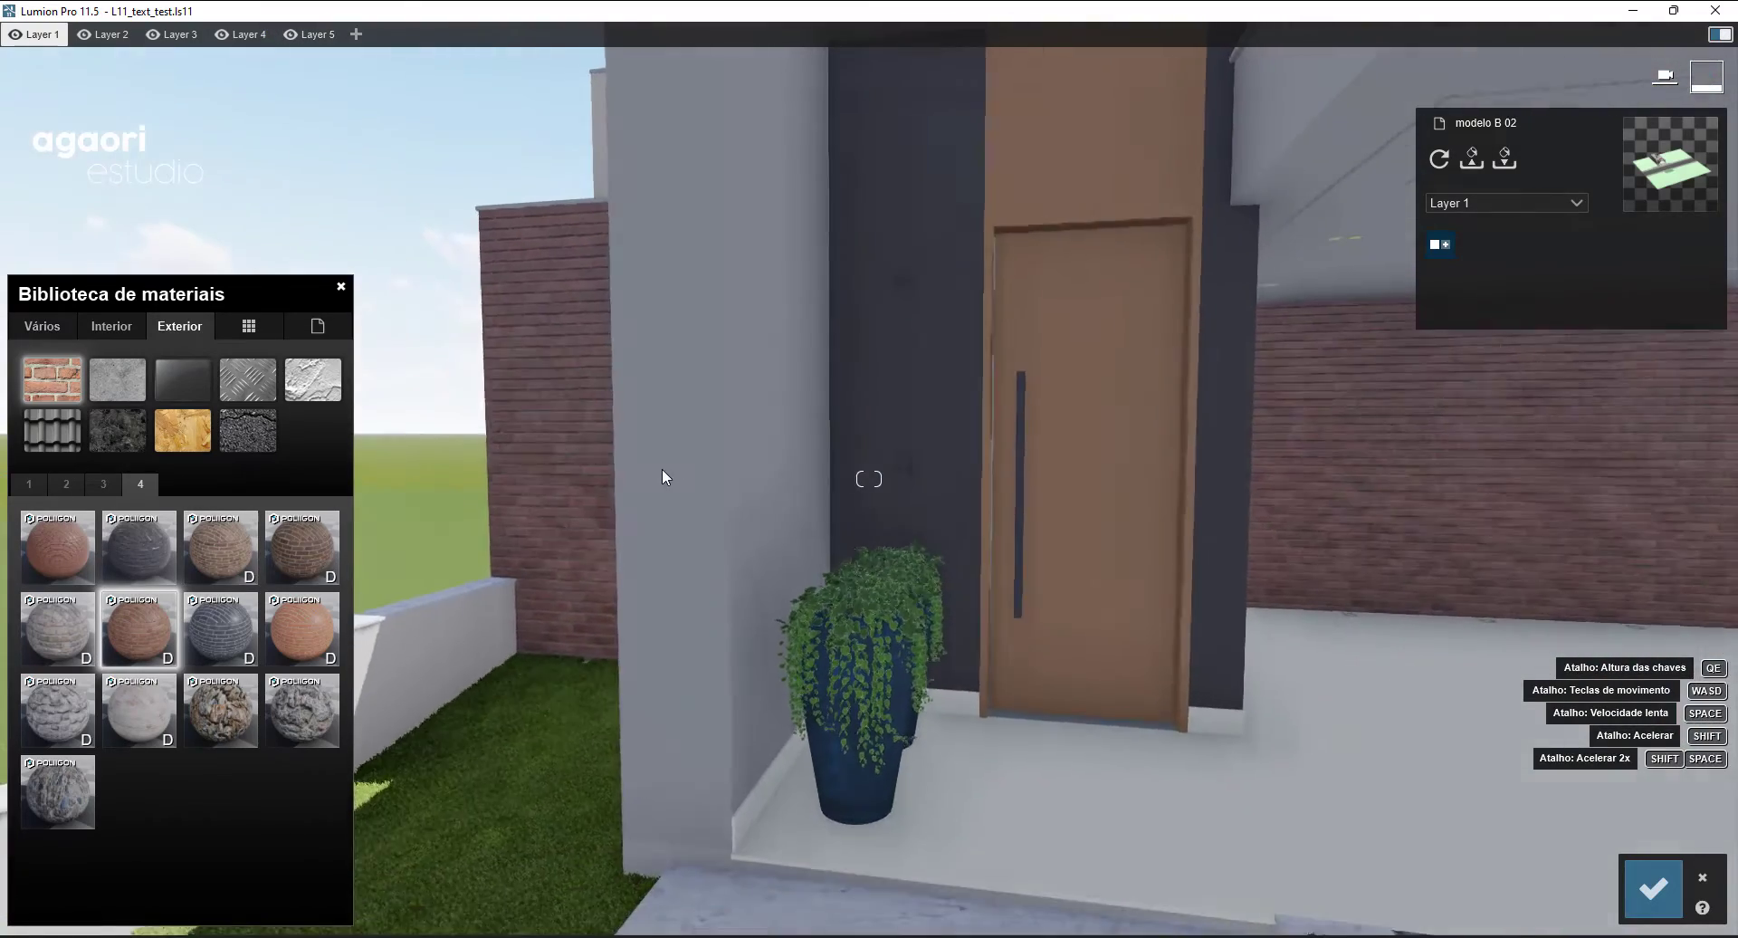
{"action": "key", "text": "s"}
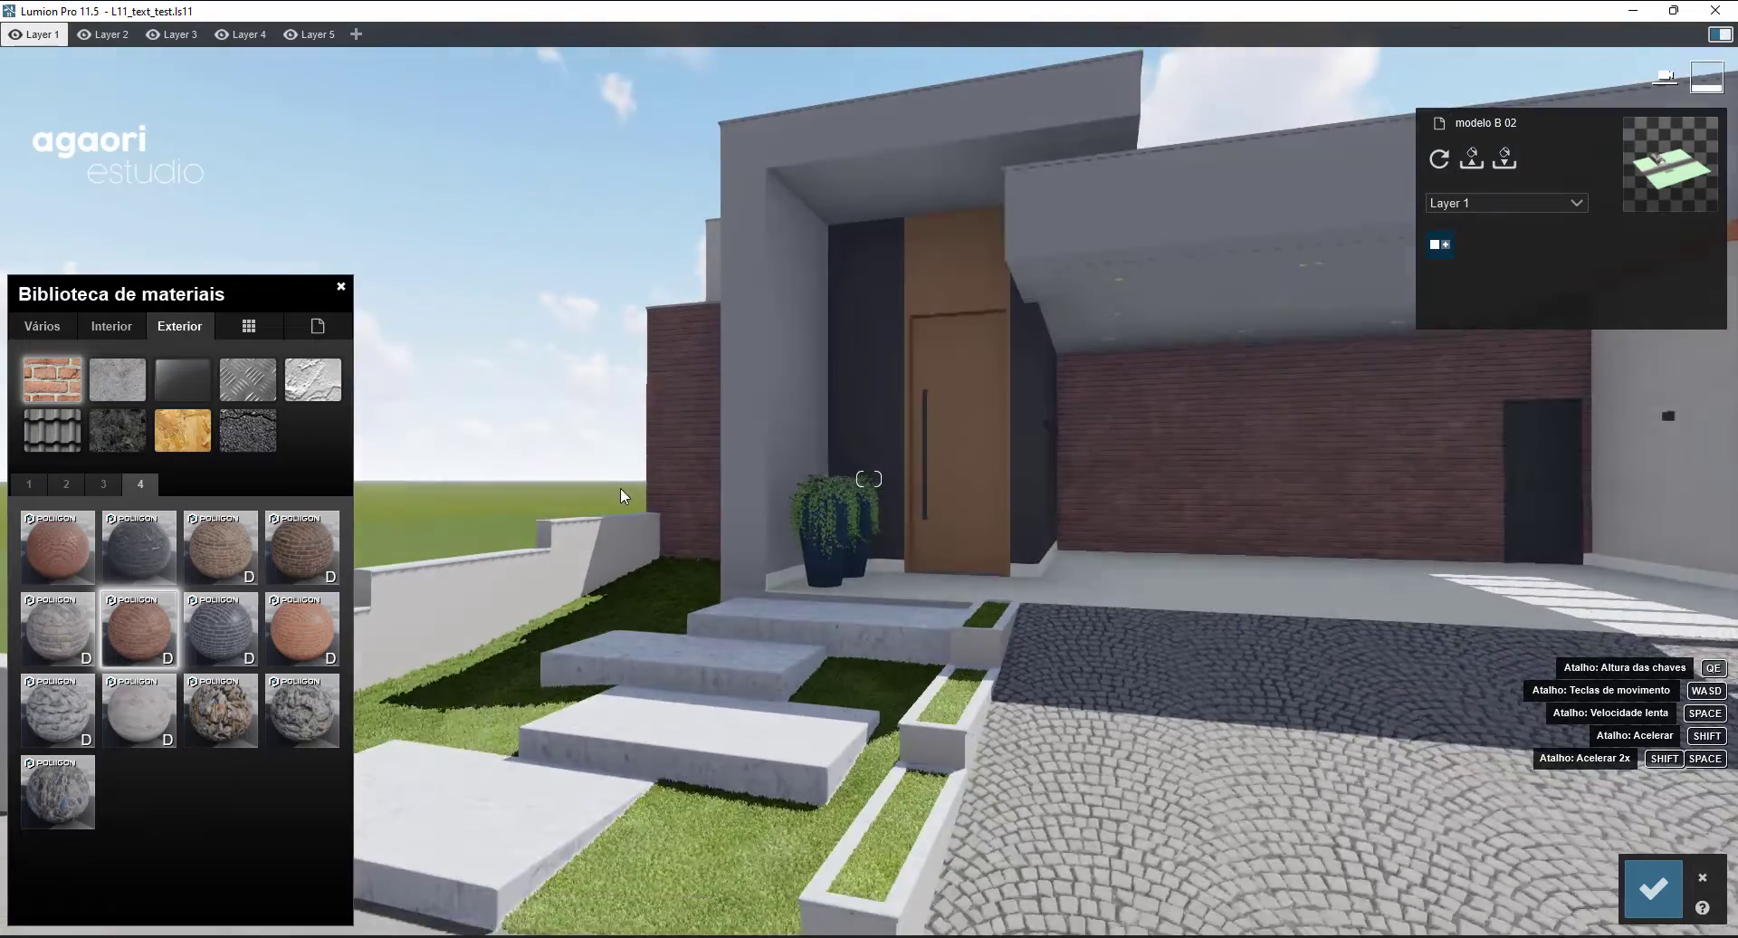
{"action": "key", "text": "s"}
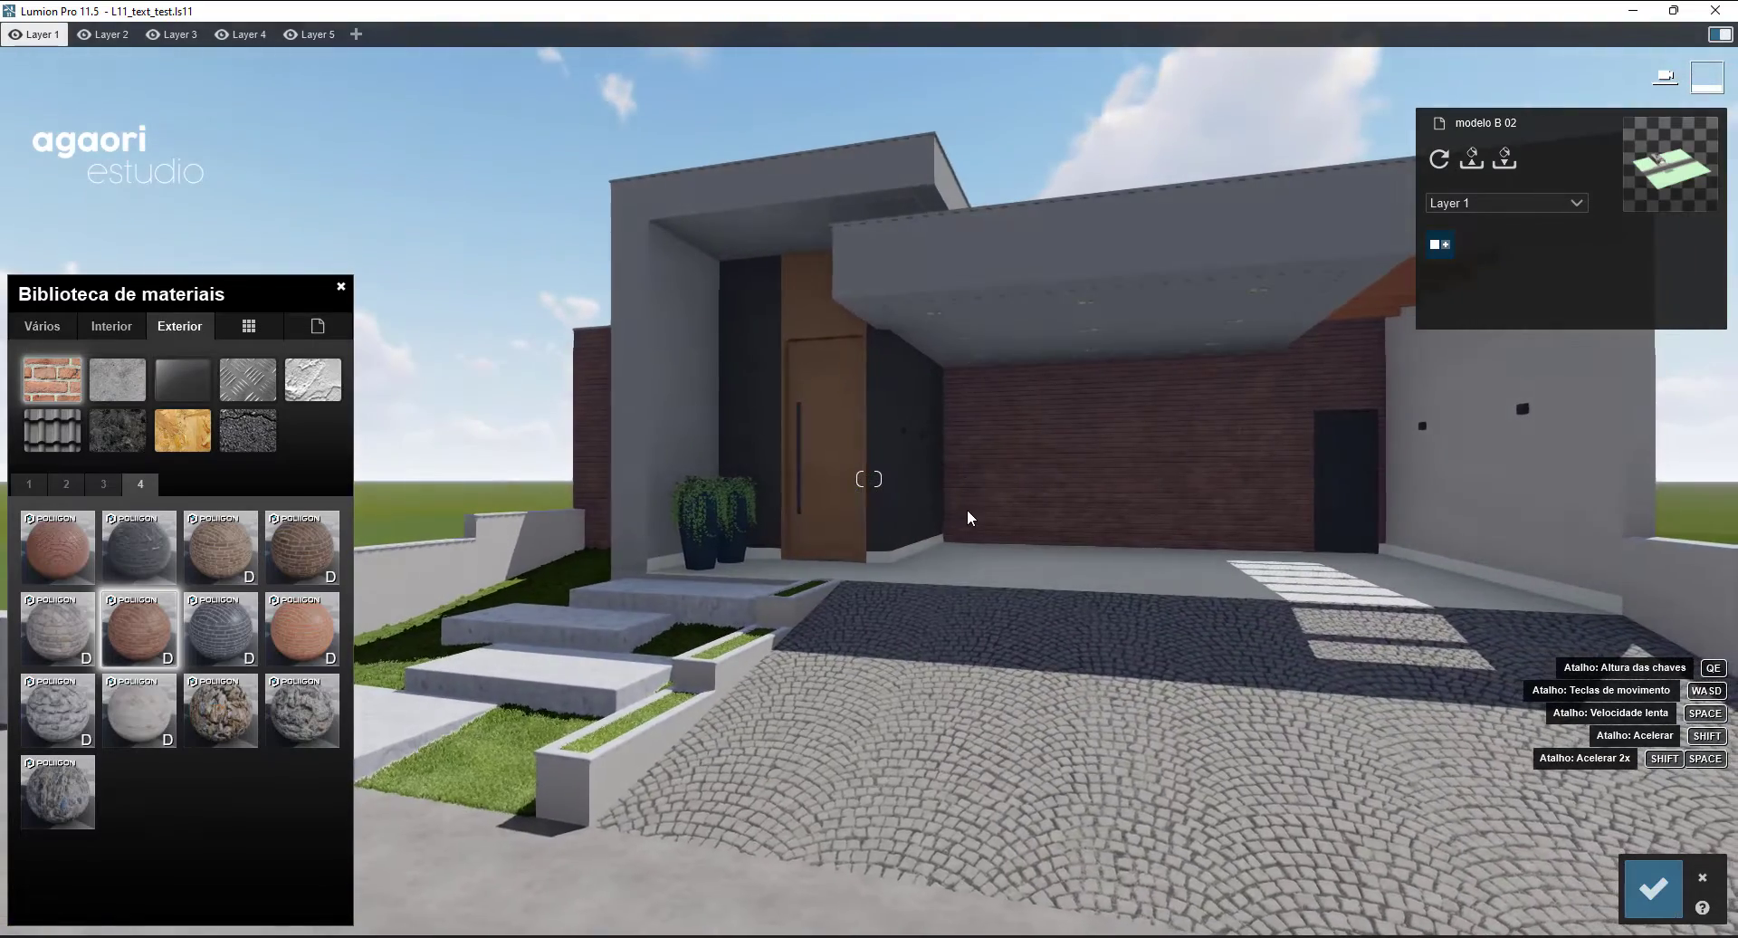
{"action": "left_click", "coordinate": [970, 507]}
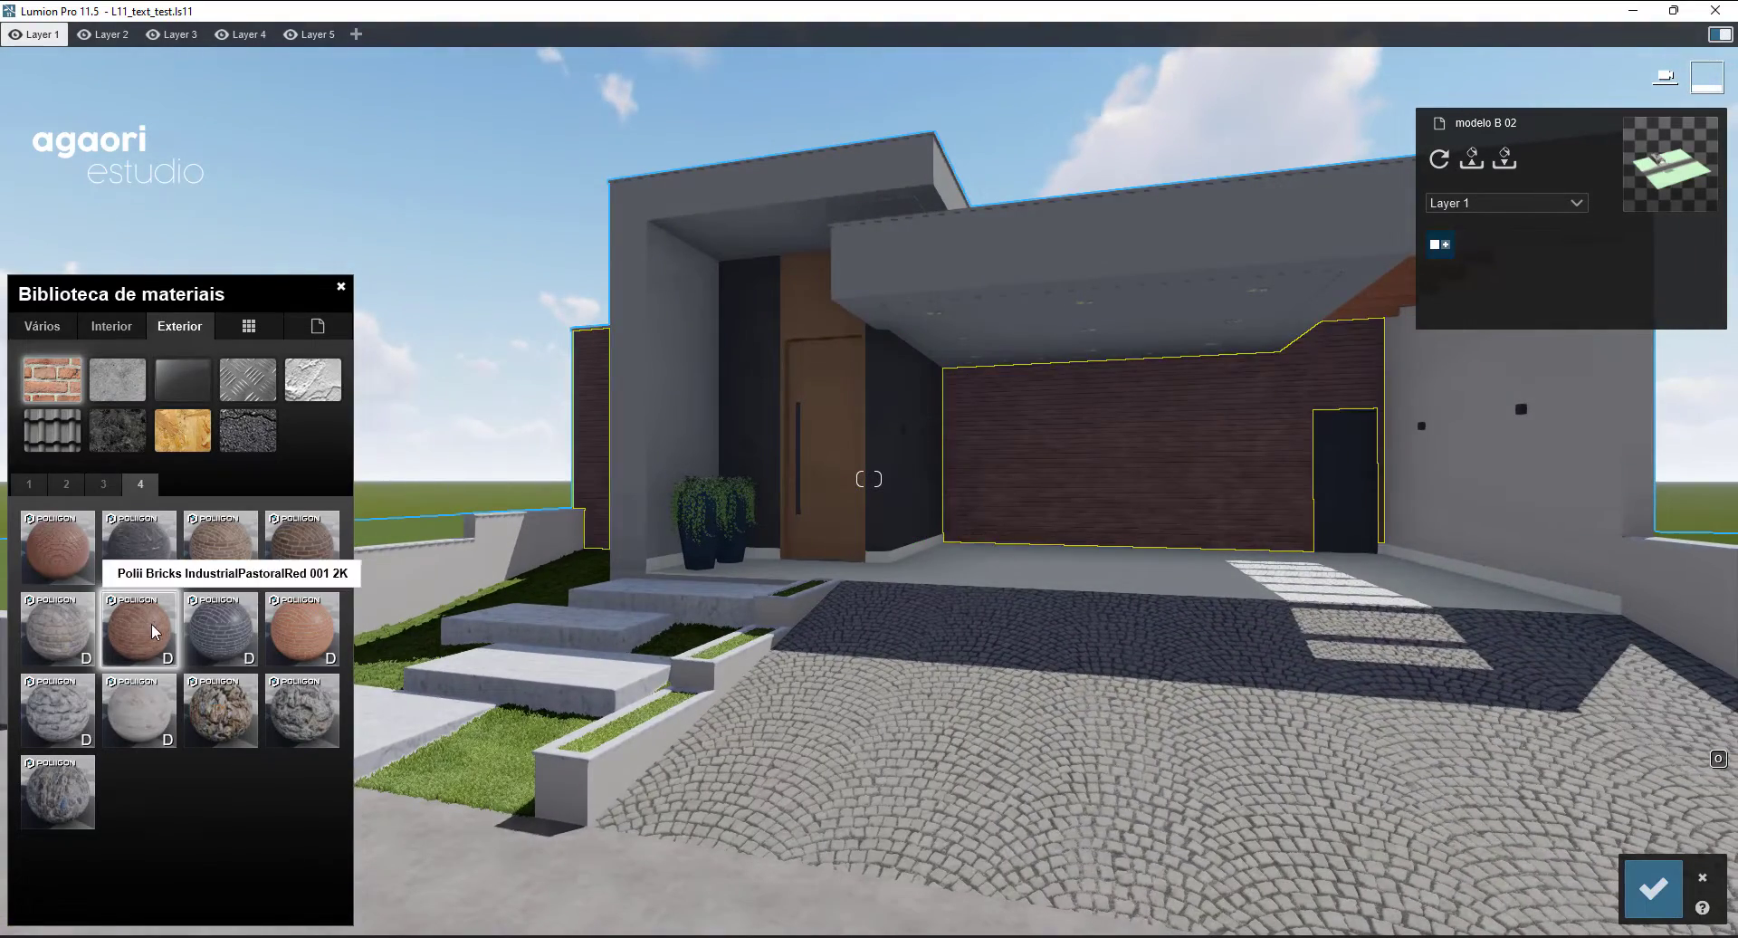
{"action": "left_click", "coordinate": [1653, 887]}
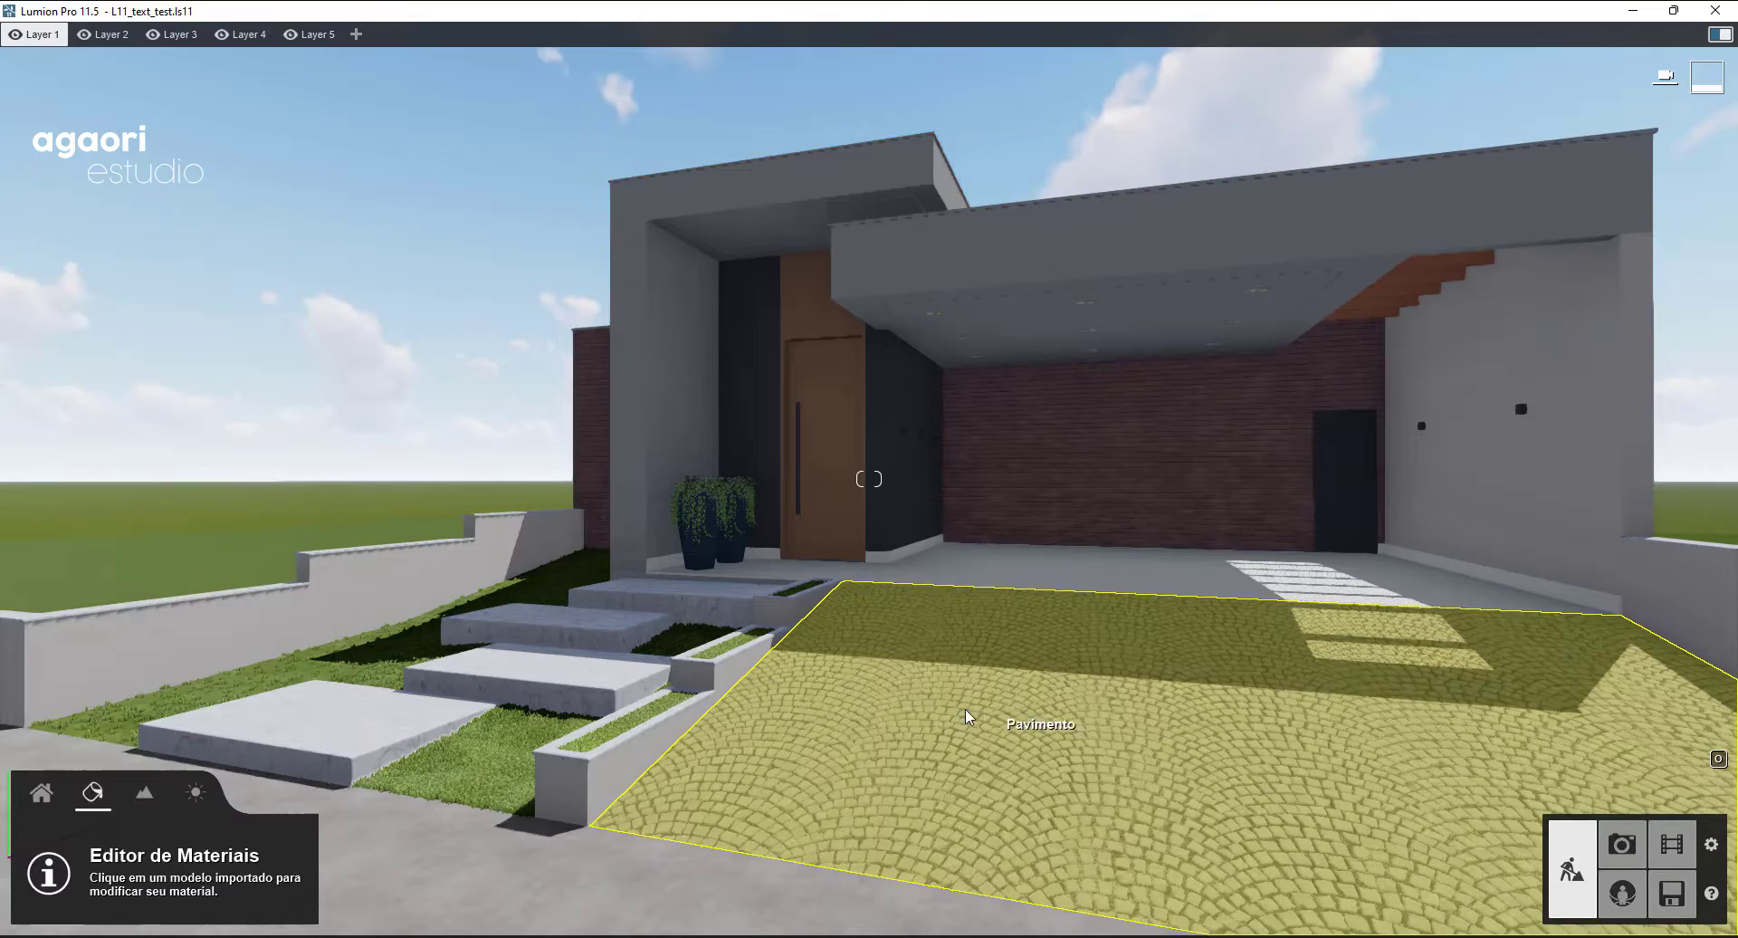
- Select the Piso Externo floor surface under the carport and show the interior tile materials
{"action": "key", "text": "w"}
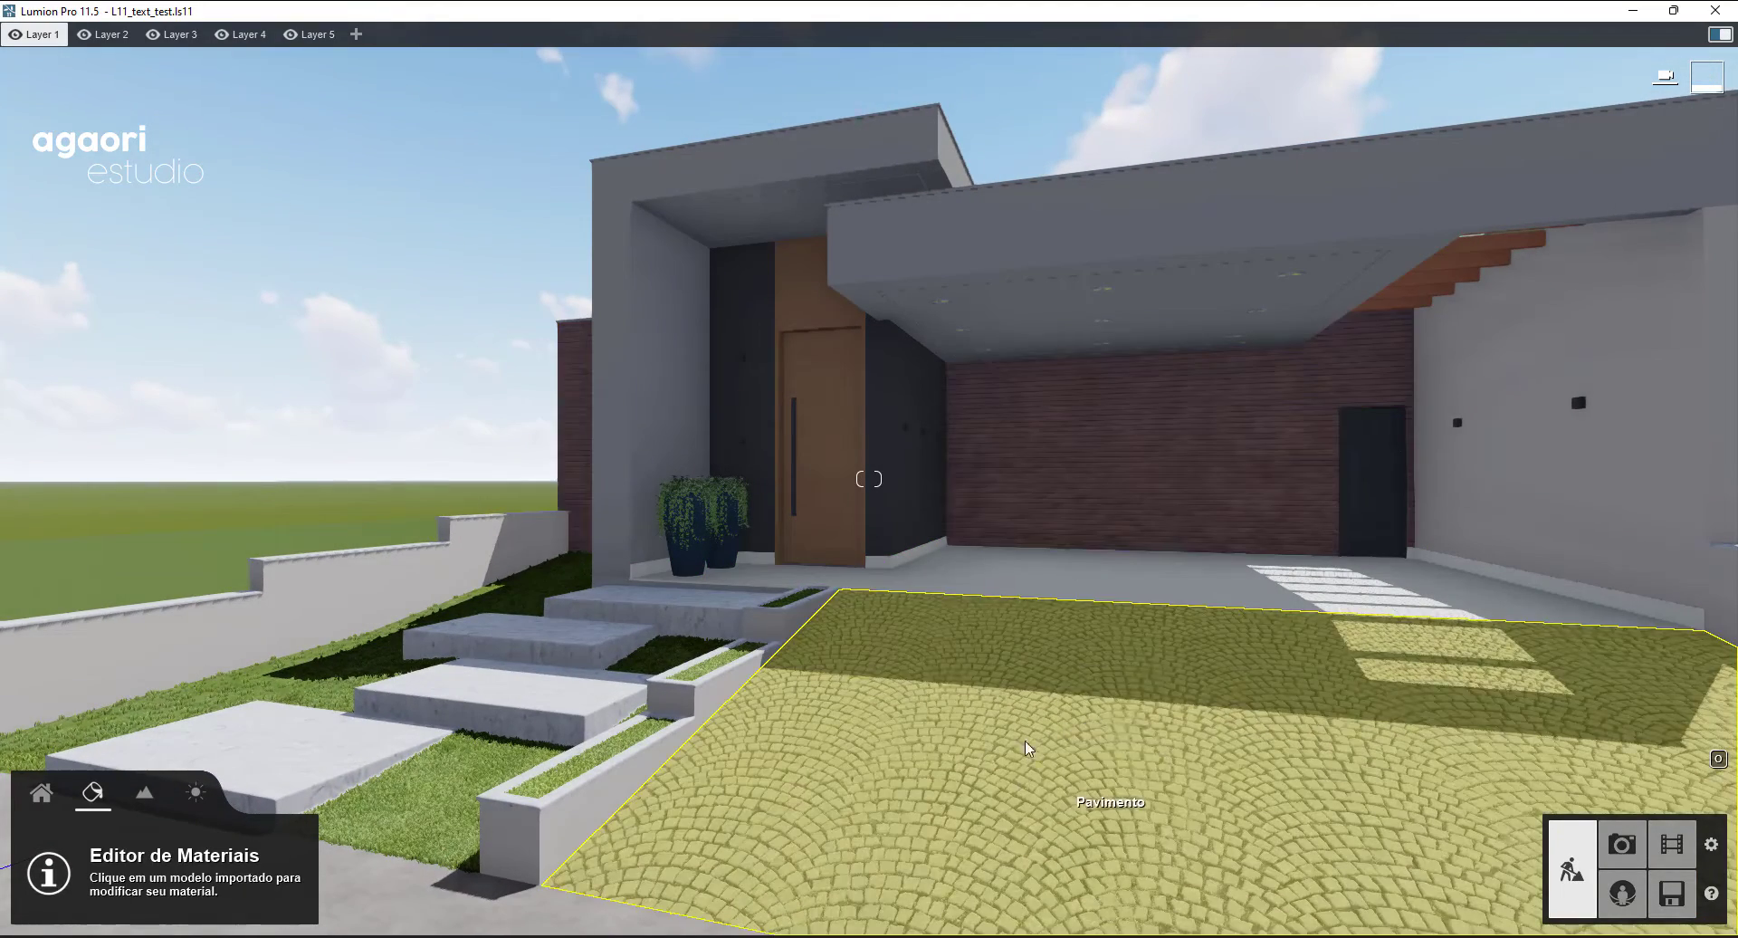
{"action": "left_click", "coordinate": [993, 805]}
{"action": "right_click_drag", "start_coordinate": [905, 590], "coordinate": [700, 608]}
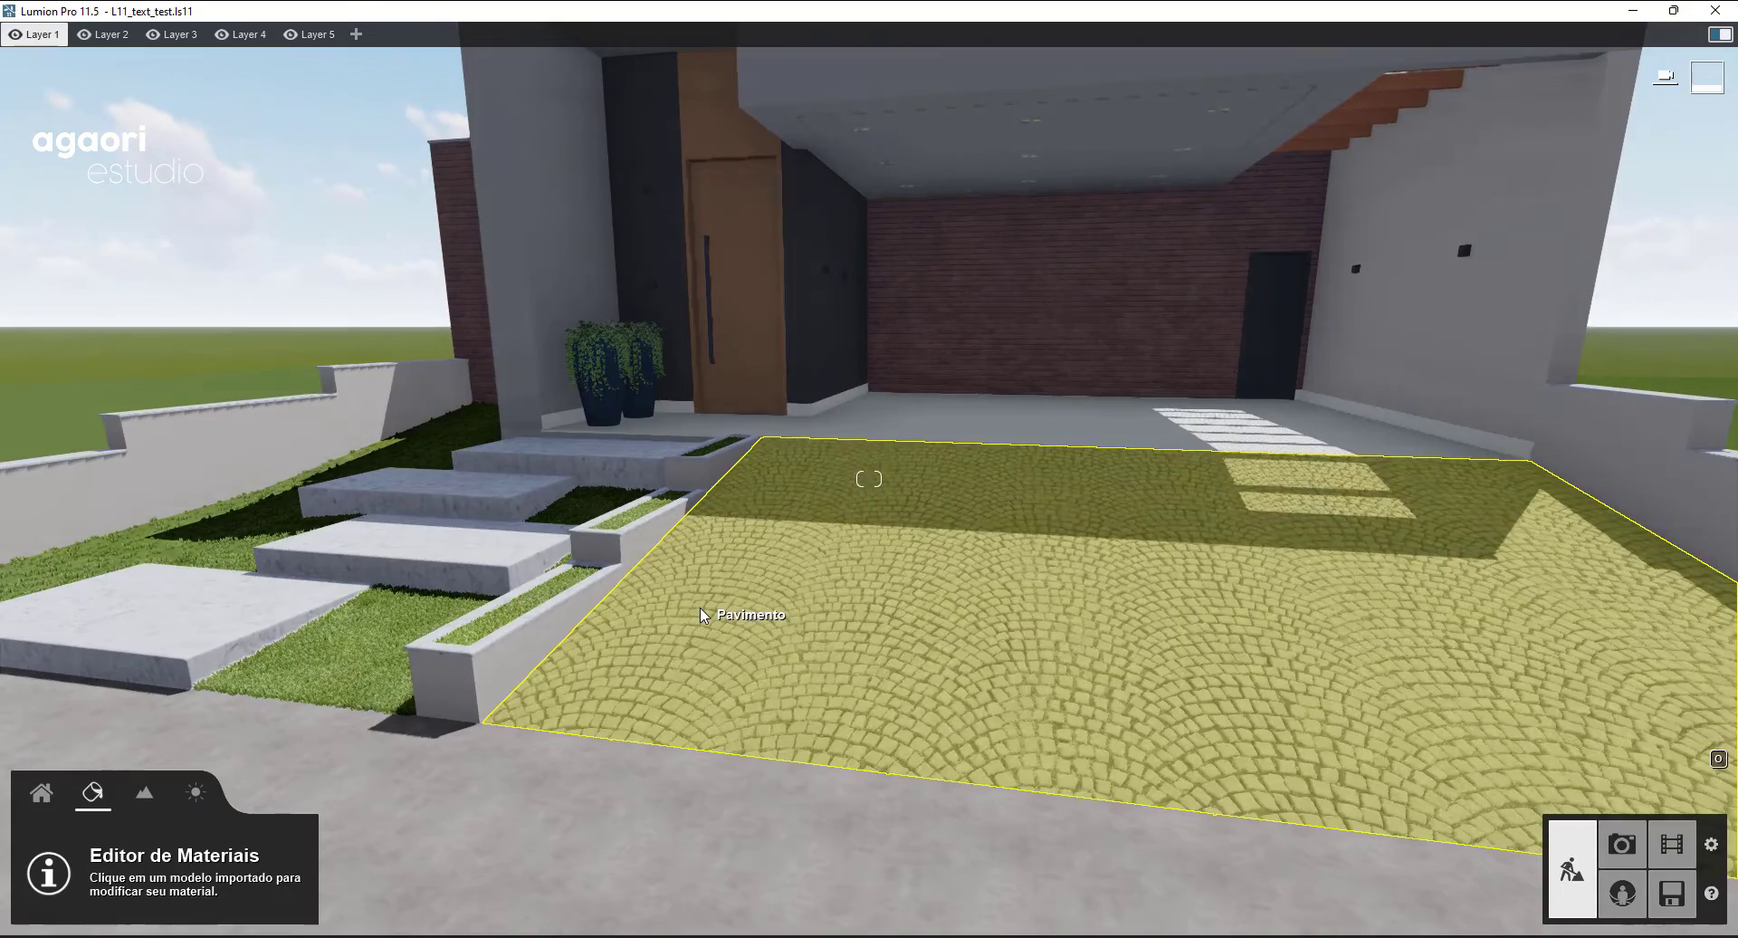
{"action": "key", "text": "q"}
{"action": "key", "text": "w"}
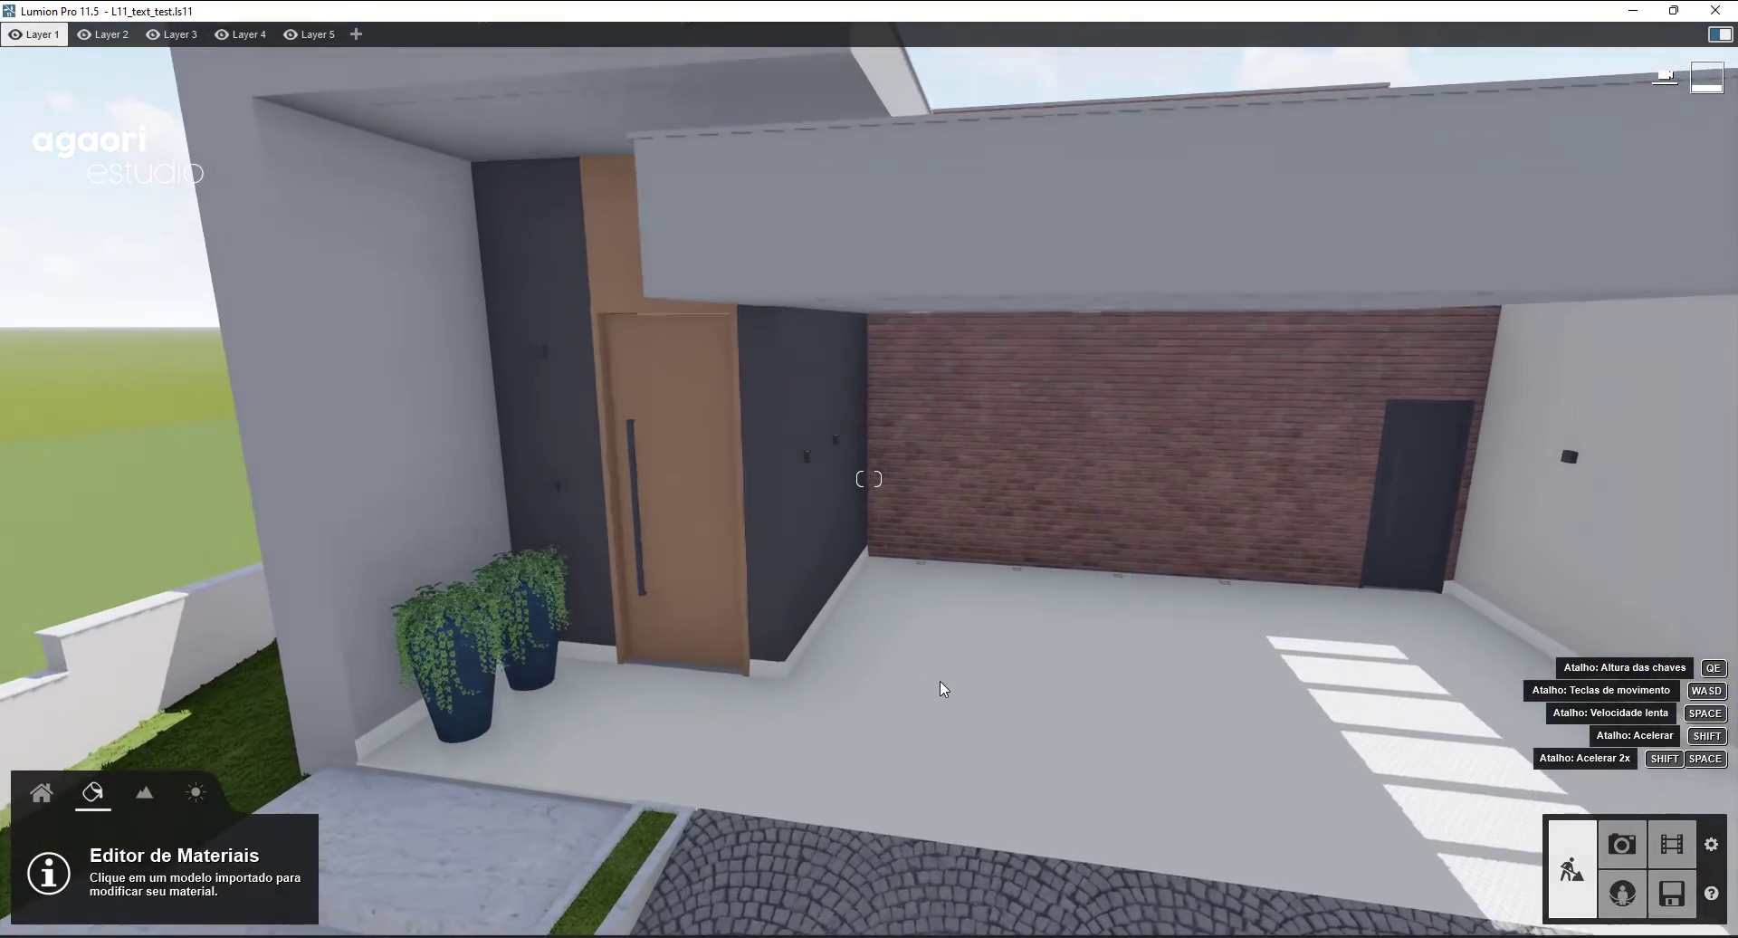
{"action": "left_click", "coordinate": [942, 688]}
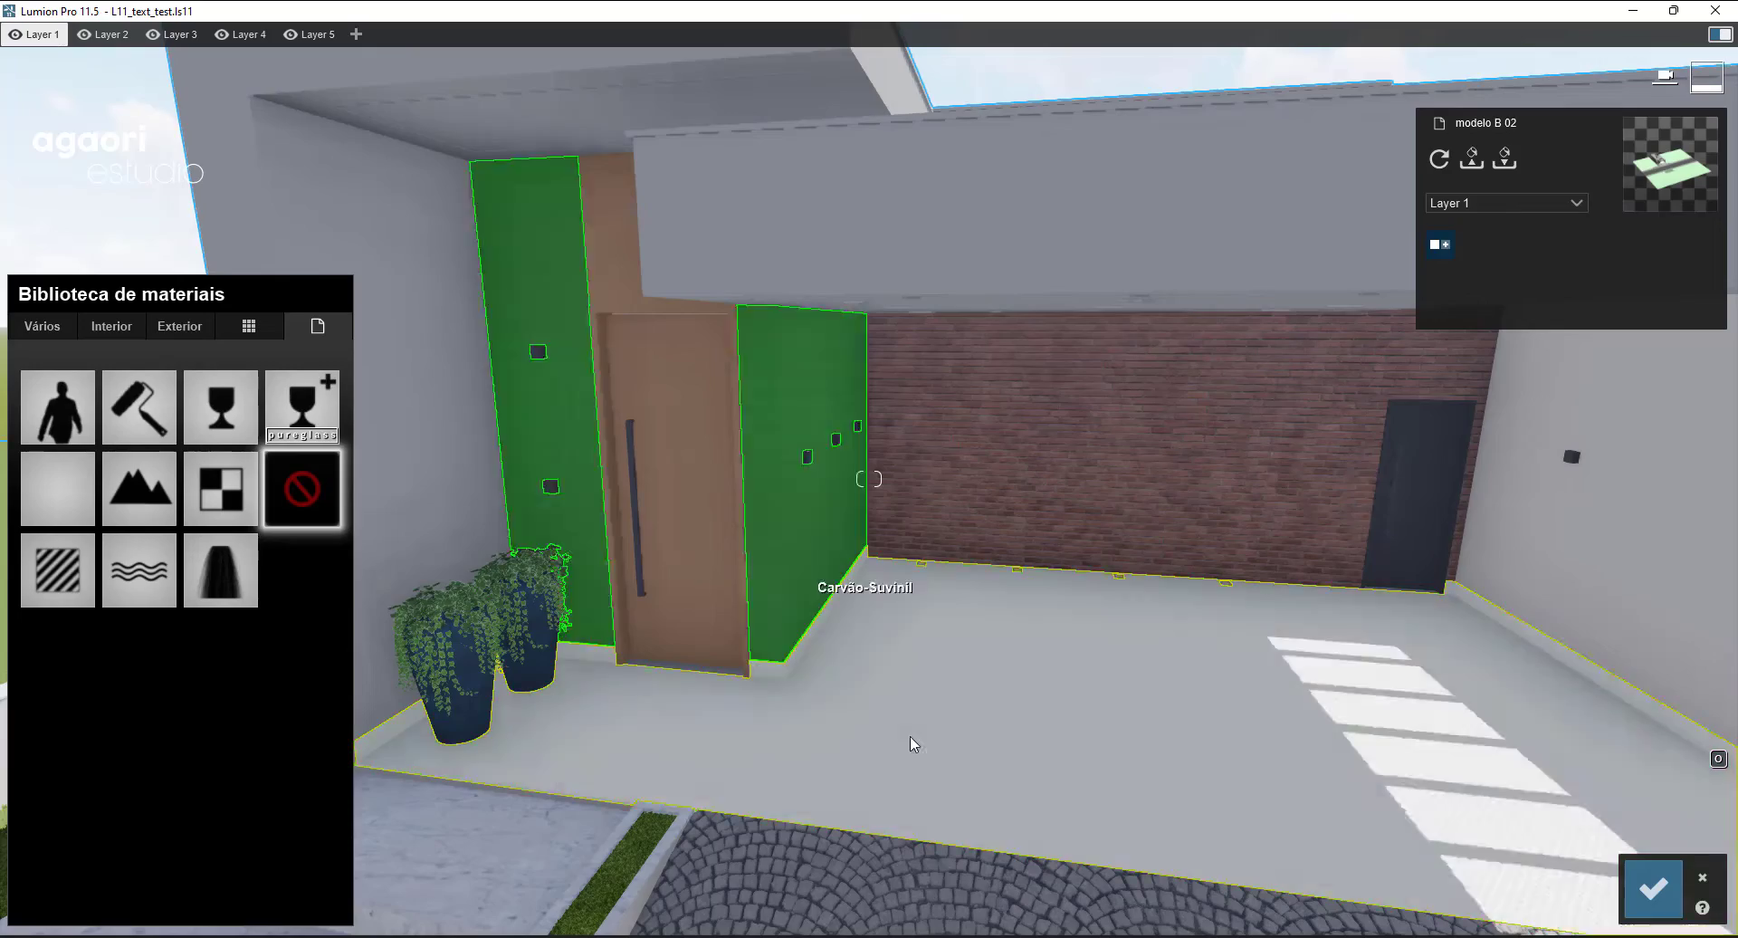
{"action": "left_click", "coordinate": [108, 327]}
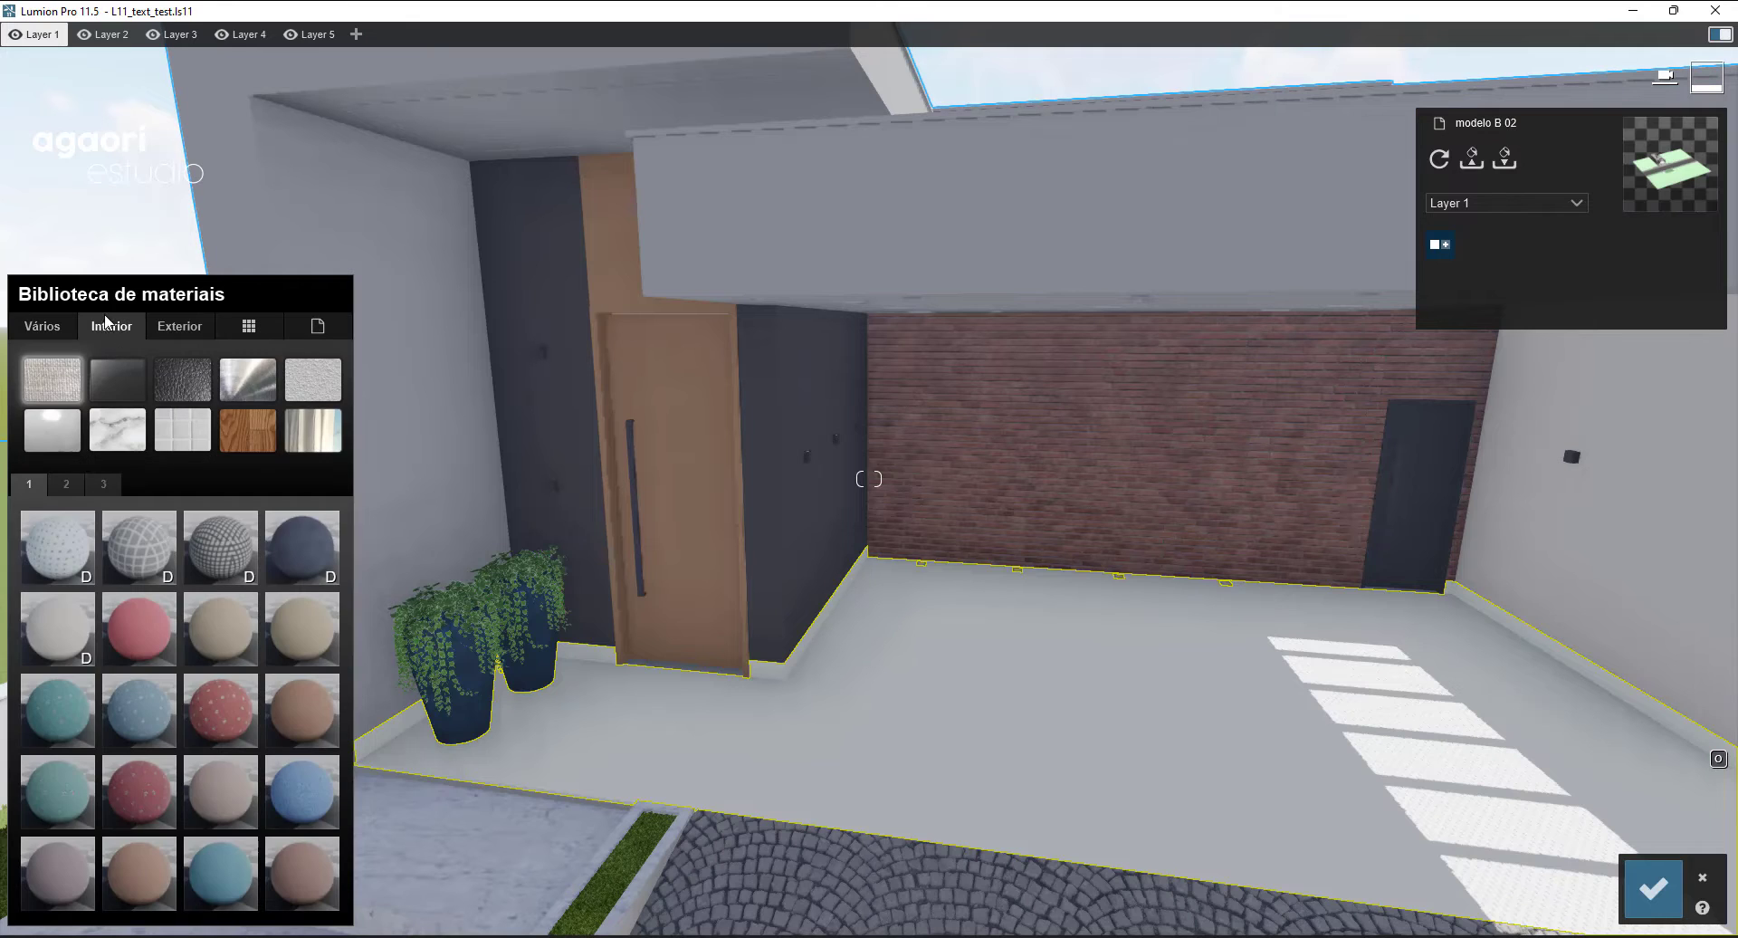
{"action": "left_click", "coordinate": [192, 427]}
{"action": "right_click_drag", "start_coordinate": [294, 554], "coordinate": [224, 572]}
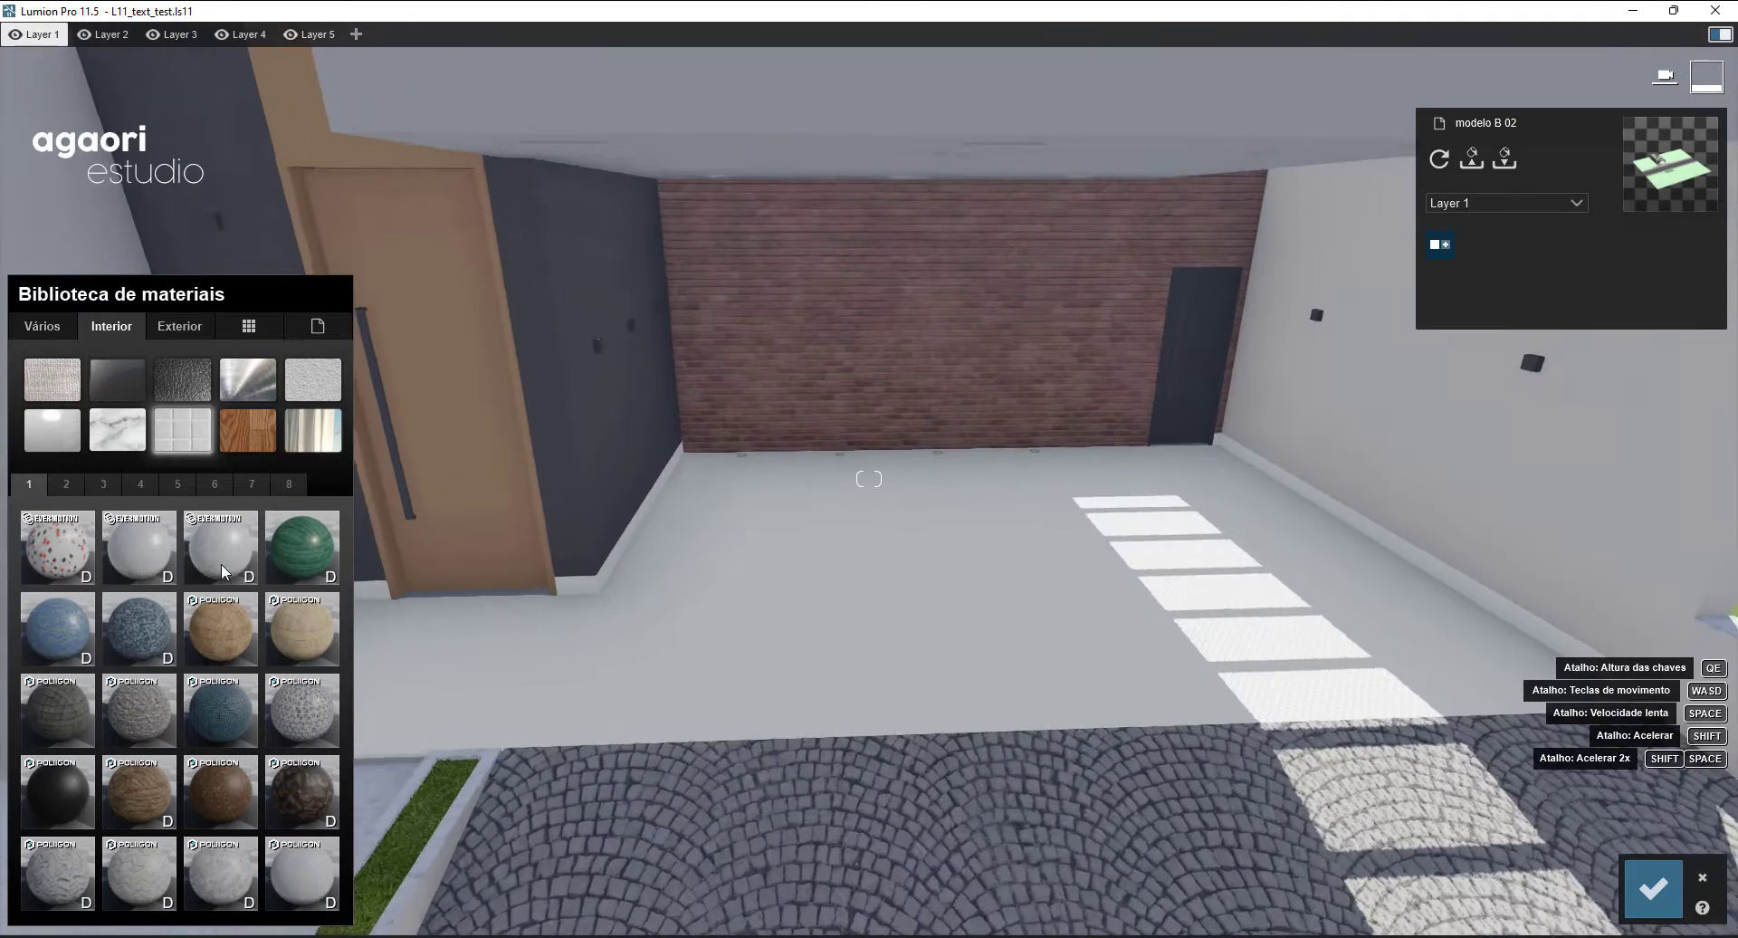
- Try a large square tile, Tiles 003 1024 and Tiles 002 1024 on the carport floor
{"action": "left_click", "coordinate": [66, 484]}
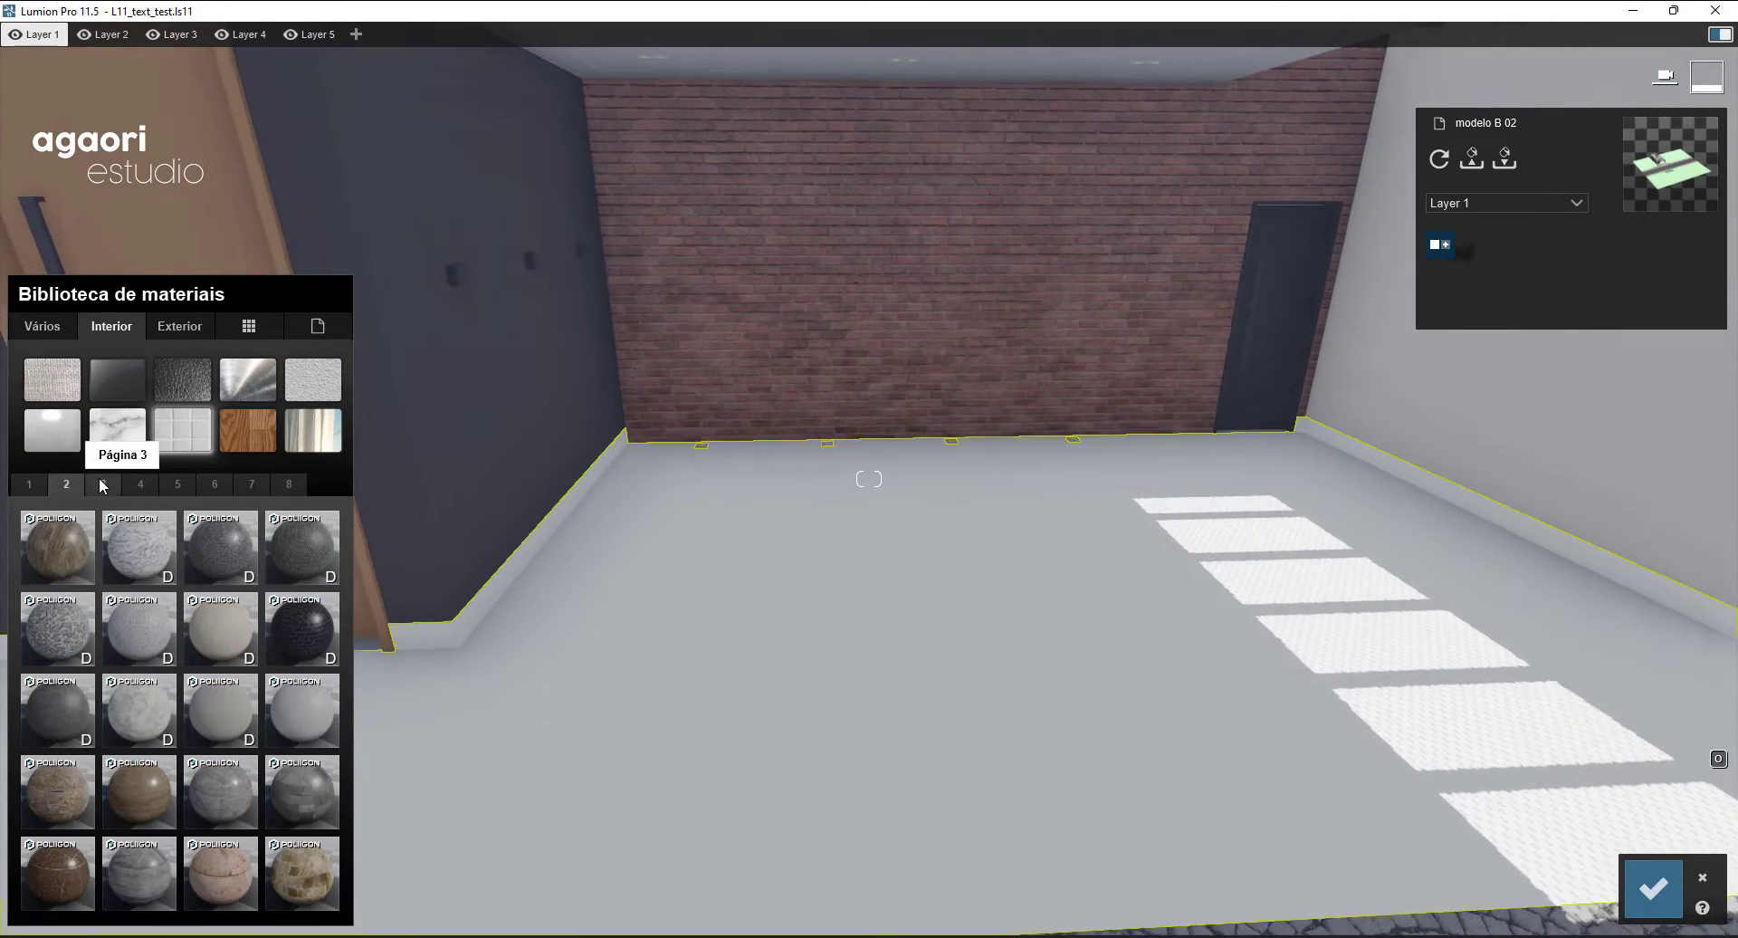
{"action": "left_click", "coordinate": [103, 484]}
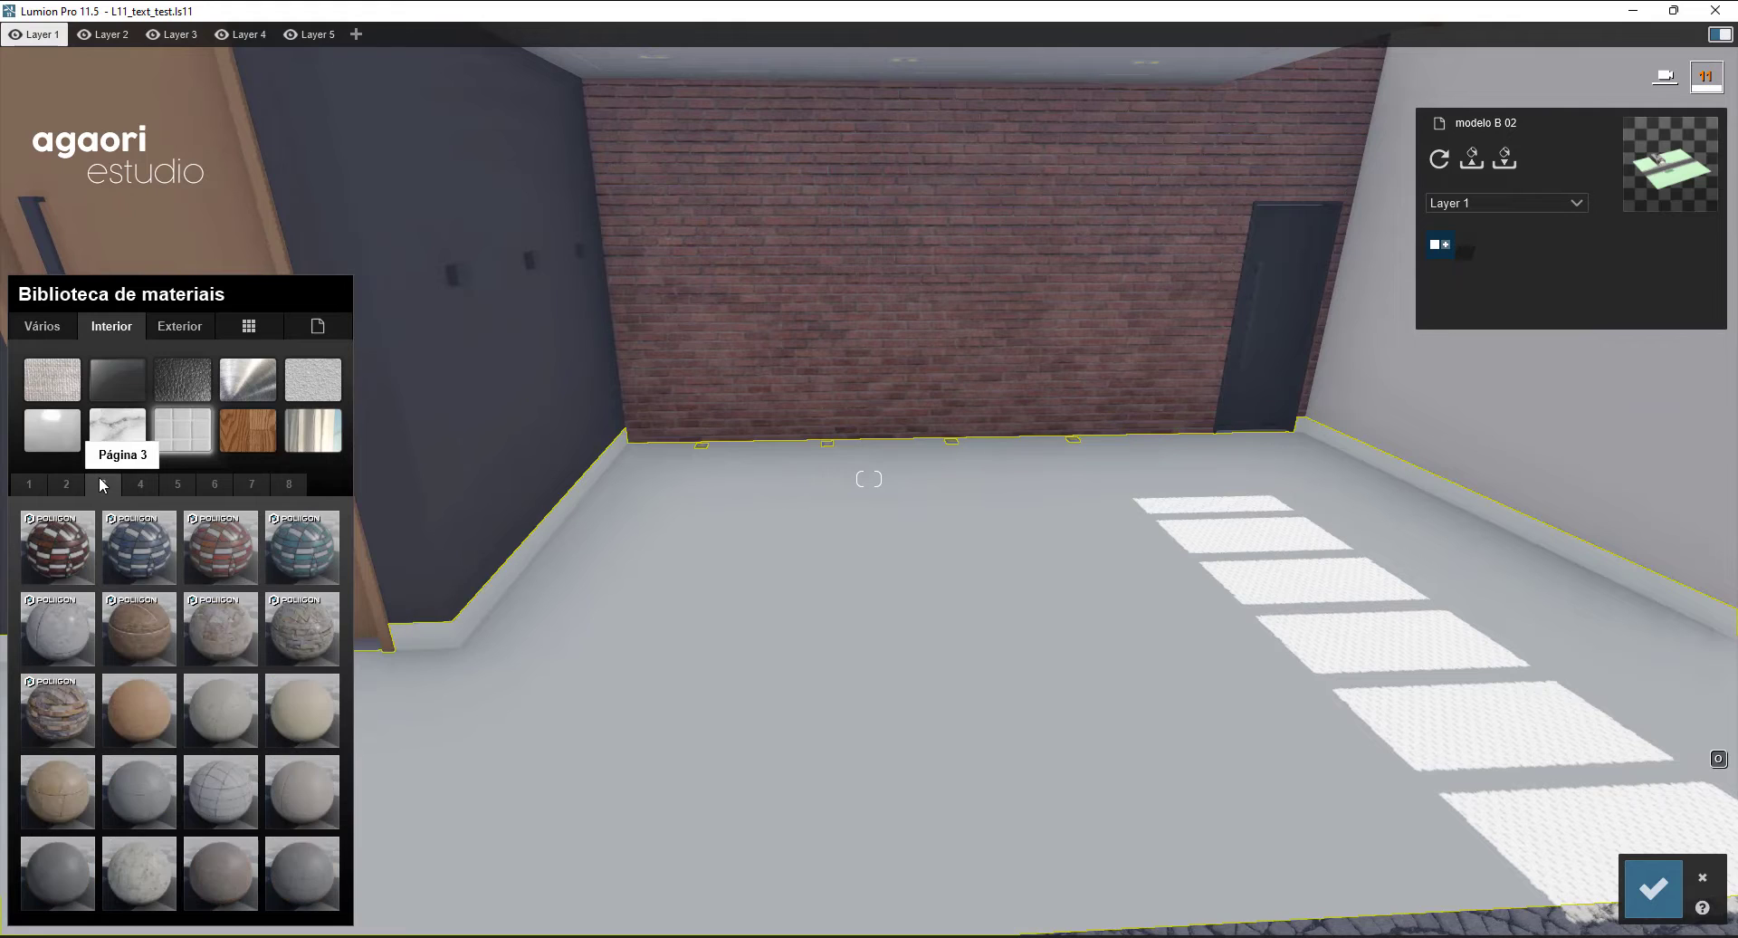
{"action": "left_click", "coordinate": [309, 809]}
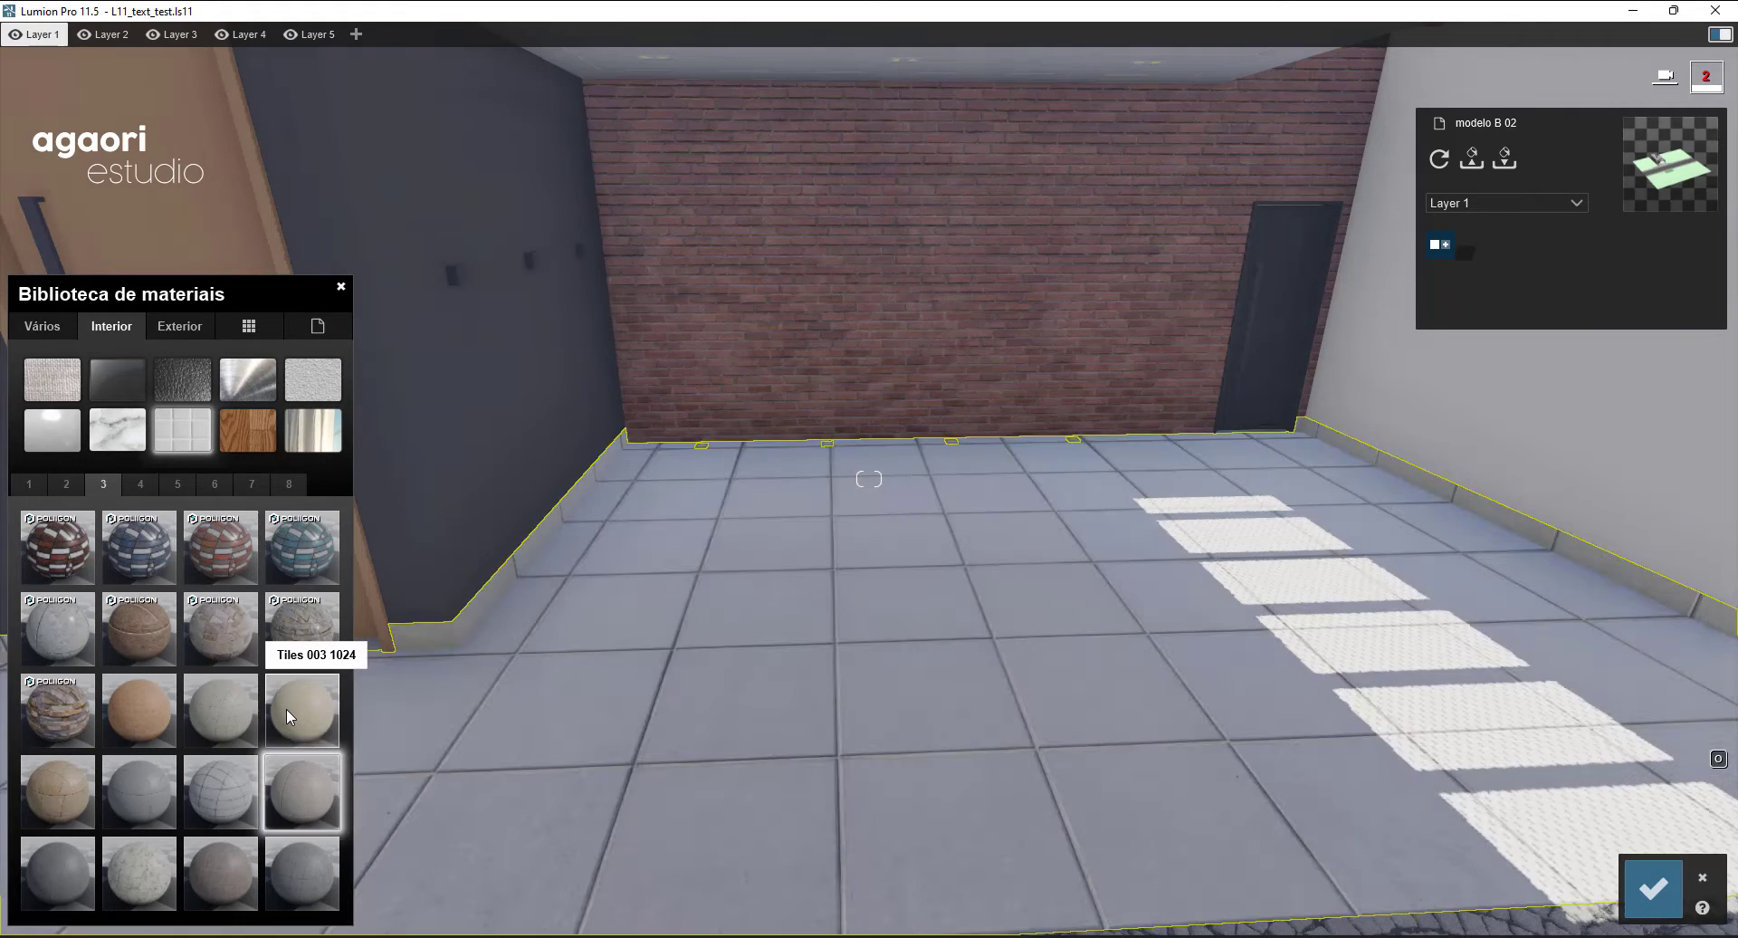
{"action": "left_click", "coordinate": [291, 712]}
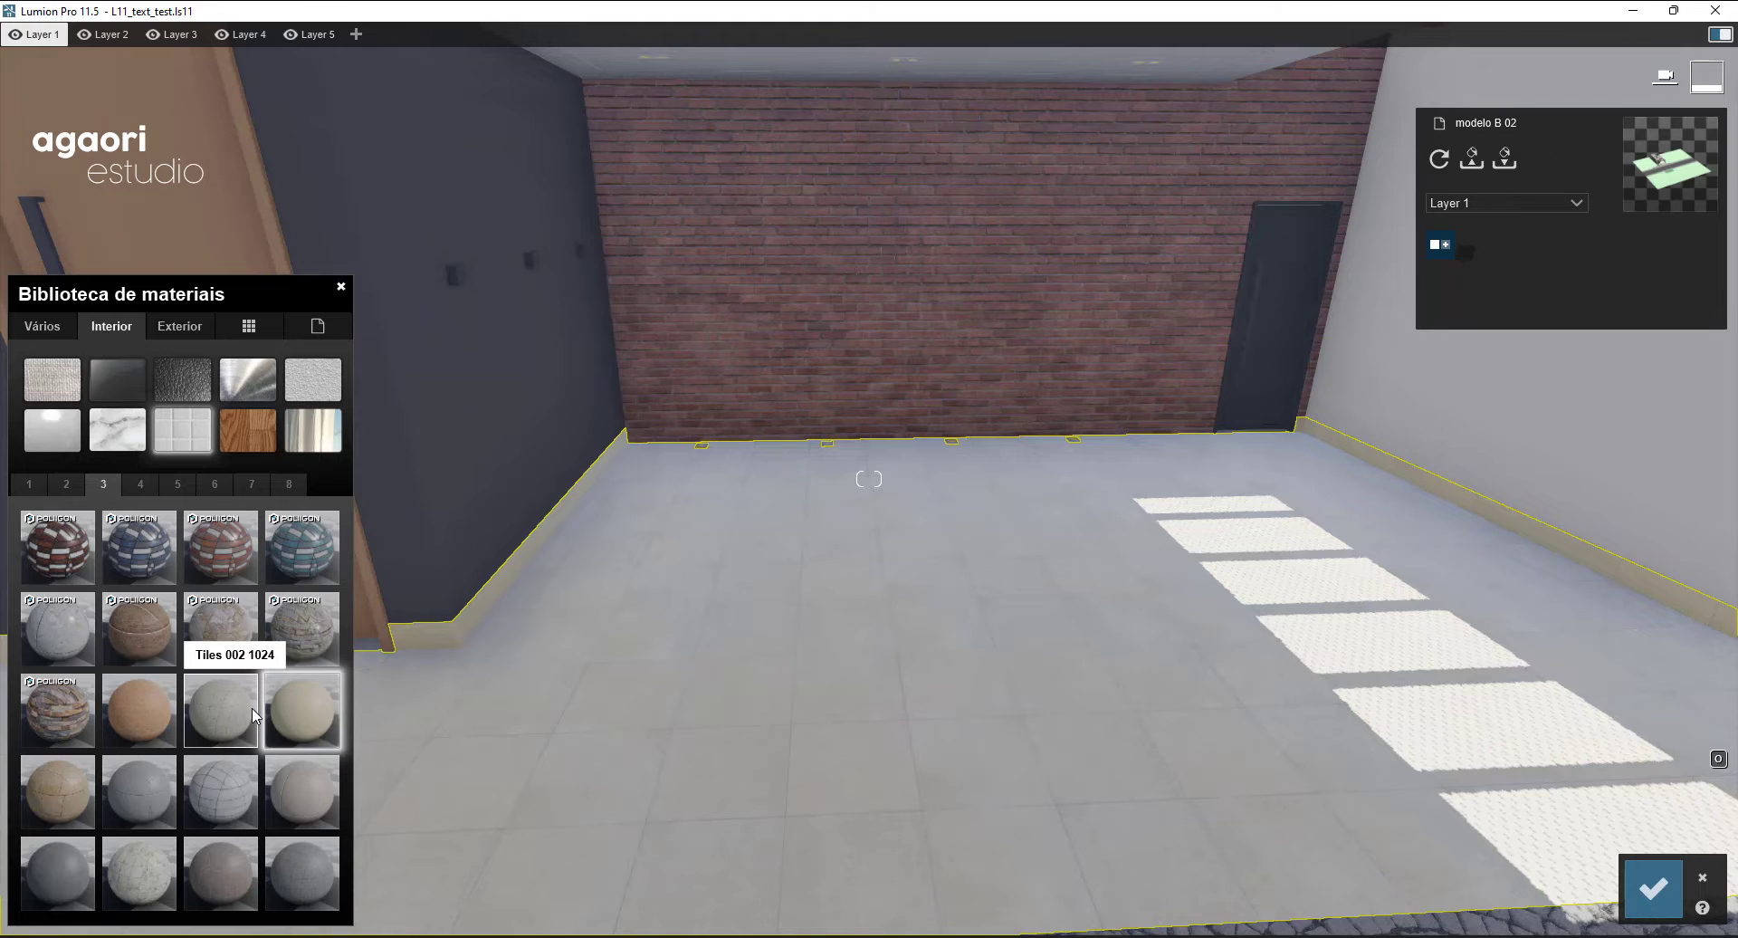
{"action": "left_click", "coordinate": [254, 716]}
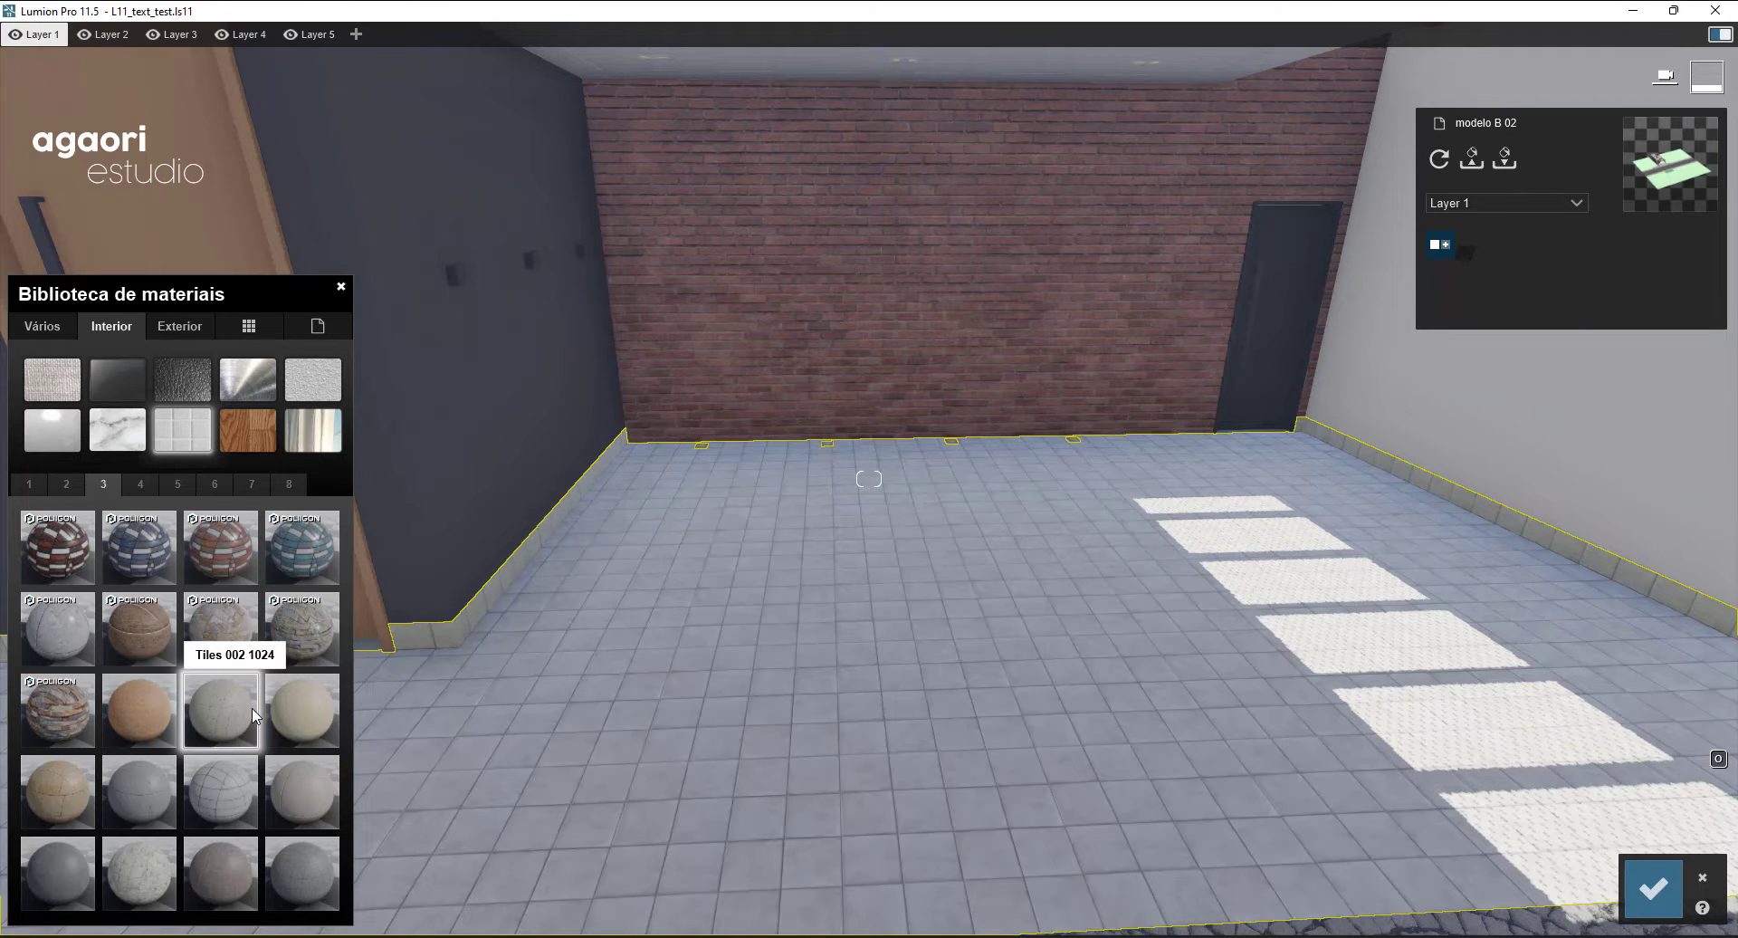
- Try two plain grey Poliigon tile materials on the carport floor
{"action": "left_click", "coordinate": [138, 484]}
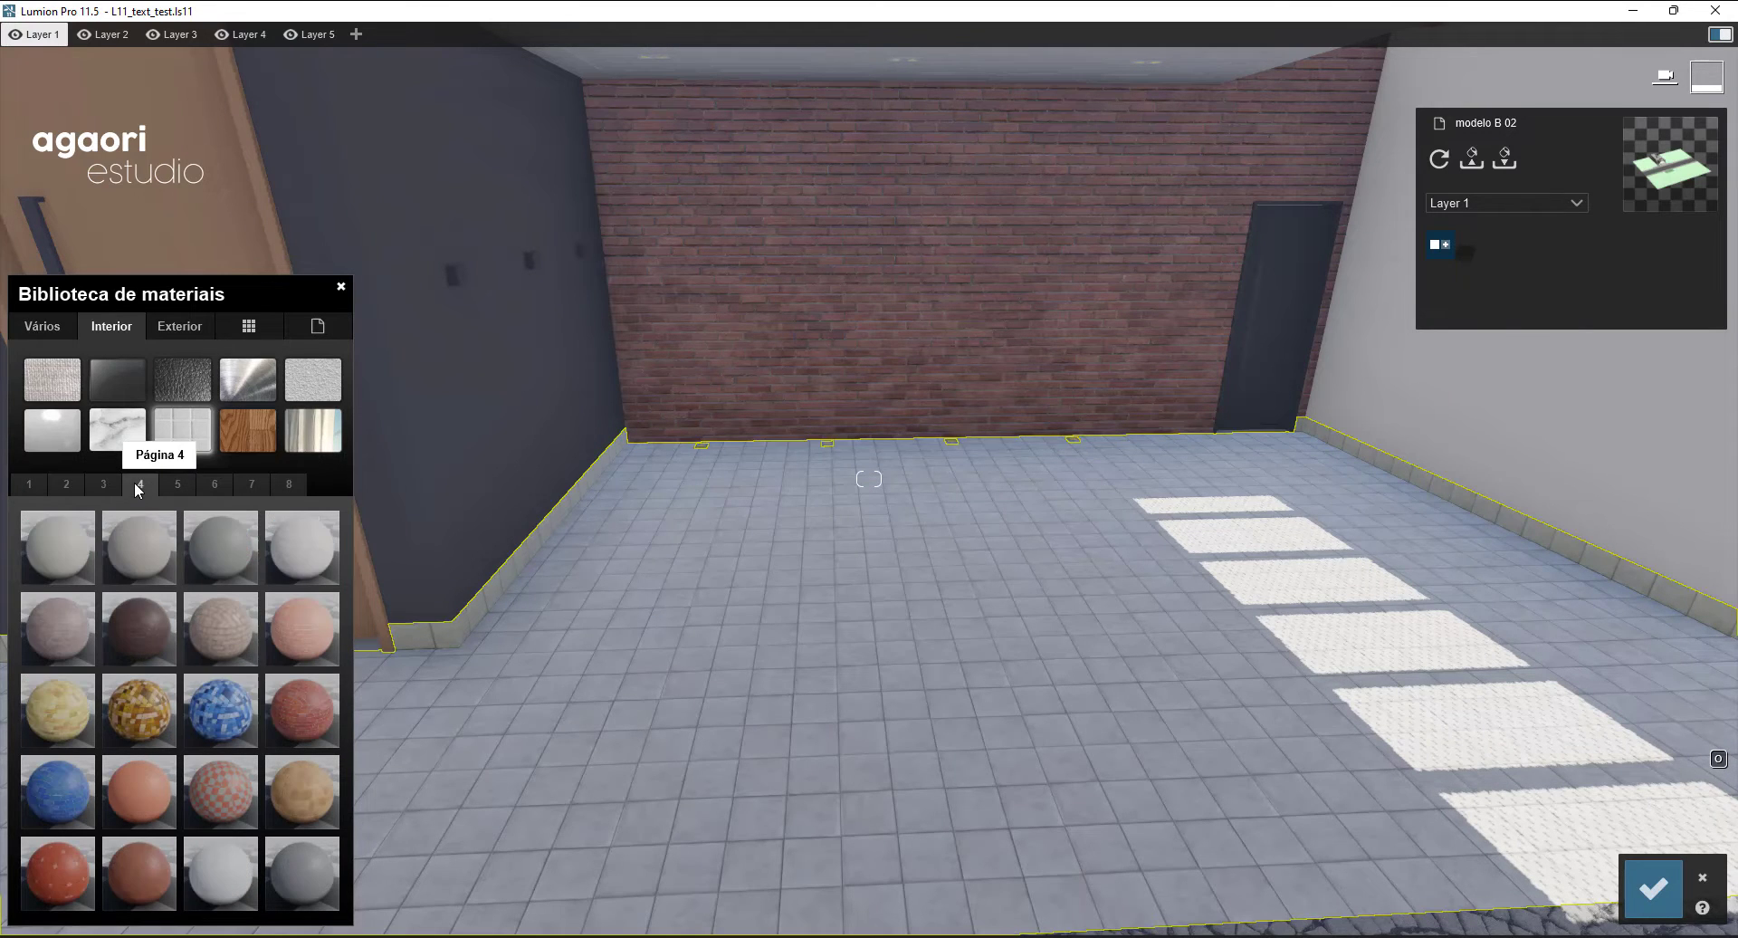
{"action": "left_click", "coordinate": [65, 485]}
{"action": "left_click", "coordinate": [288, 720]}
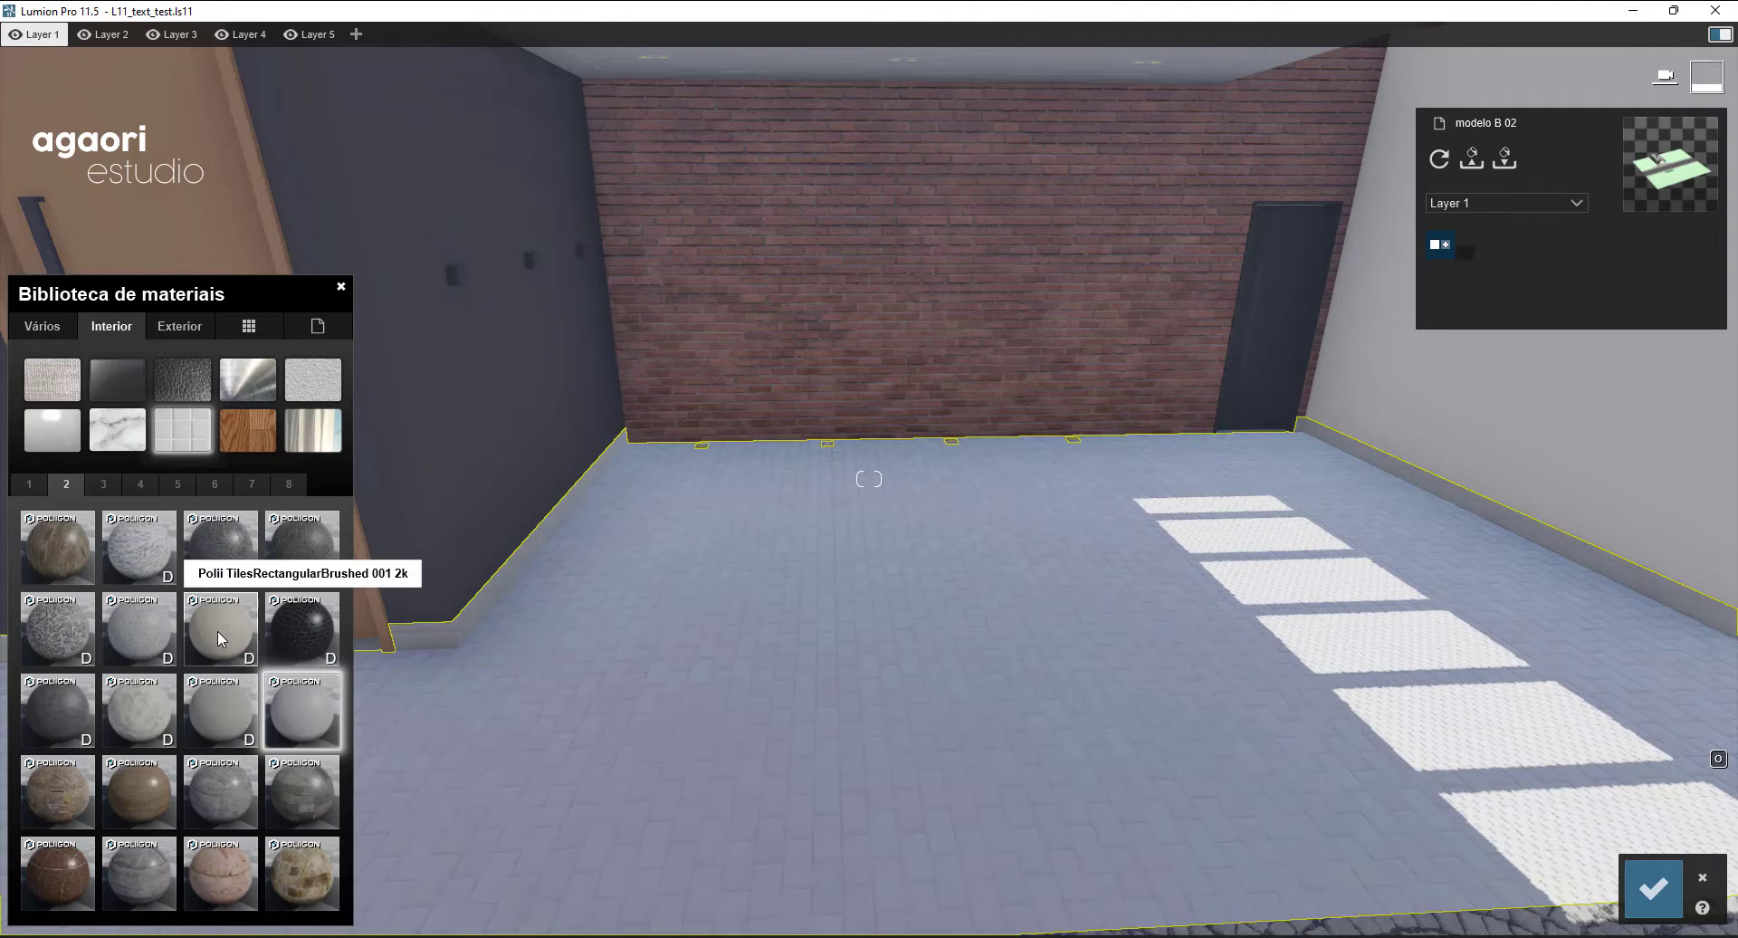
{"action": "left_click", "coordinate": [222, 685]}
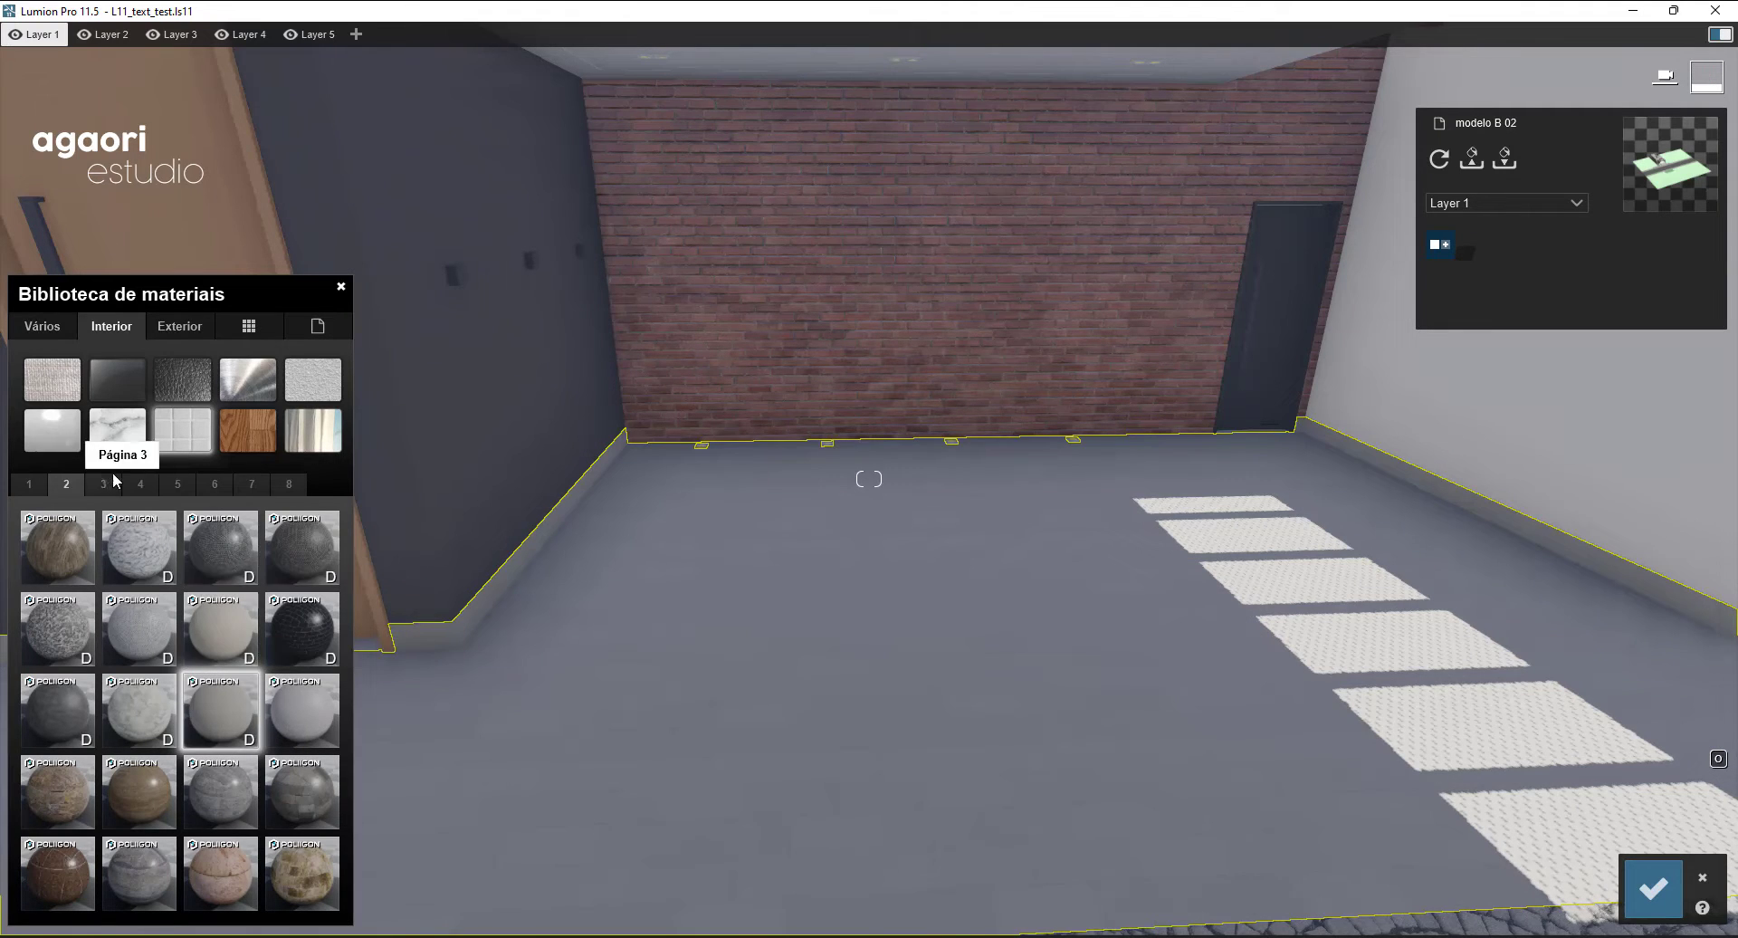
- Apply the light beige Tiles 047 A 512 material to the carport floor
{"action": "left_click", "coordinate": [30, 486]}
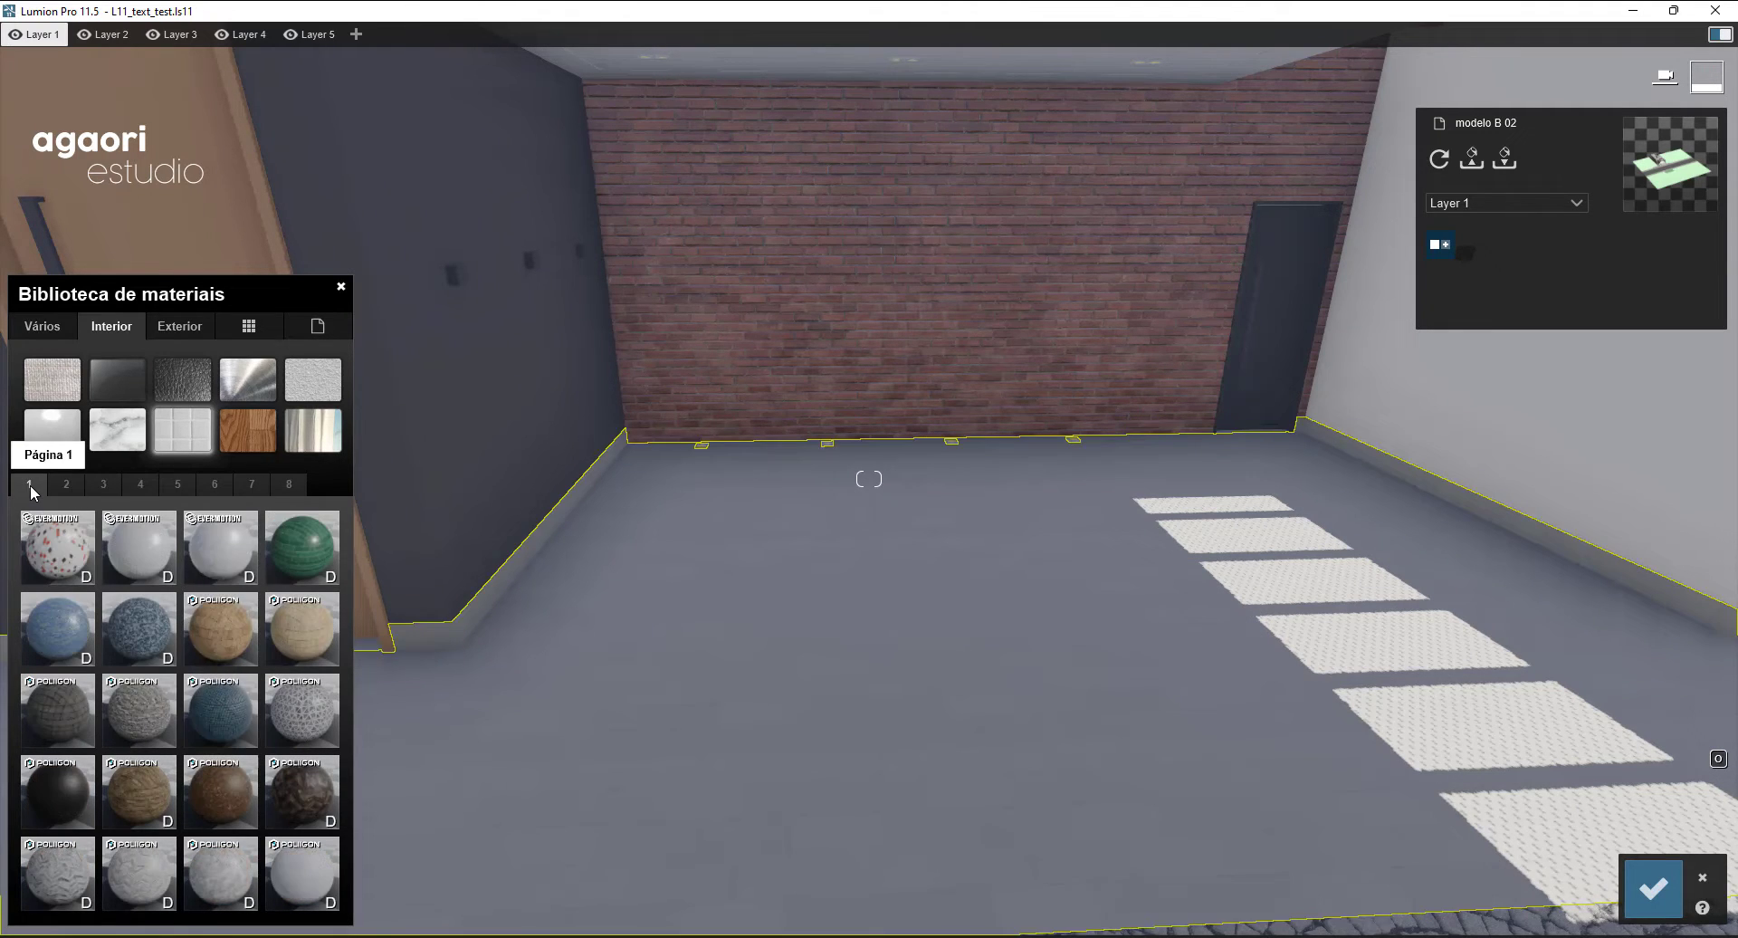
{"action": "left_click", "coordinate": [145, 486]}
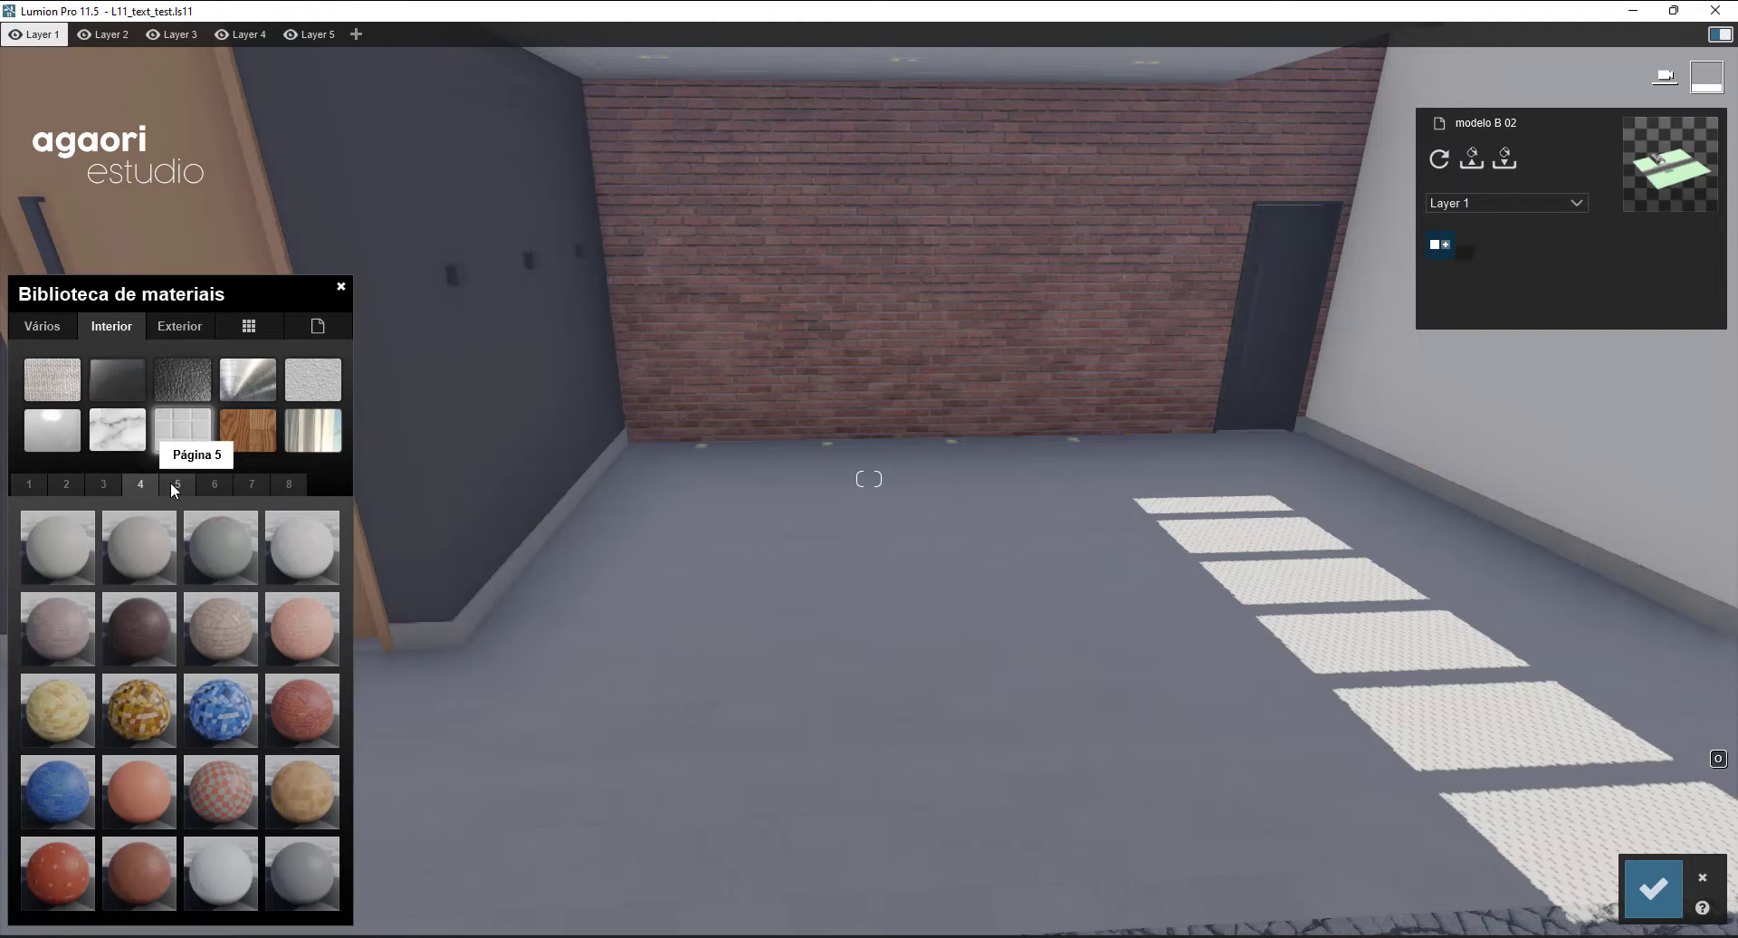
{"action": "left_click", "coordinate": [171, 483]}
{"action": "left_click", "coordinate": [226, 724]}
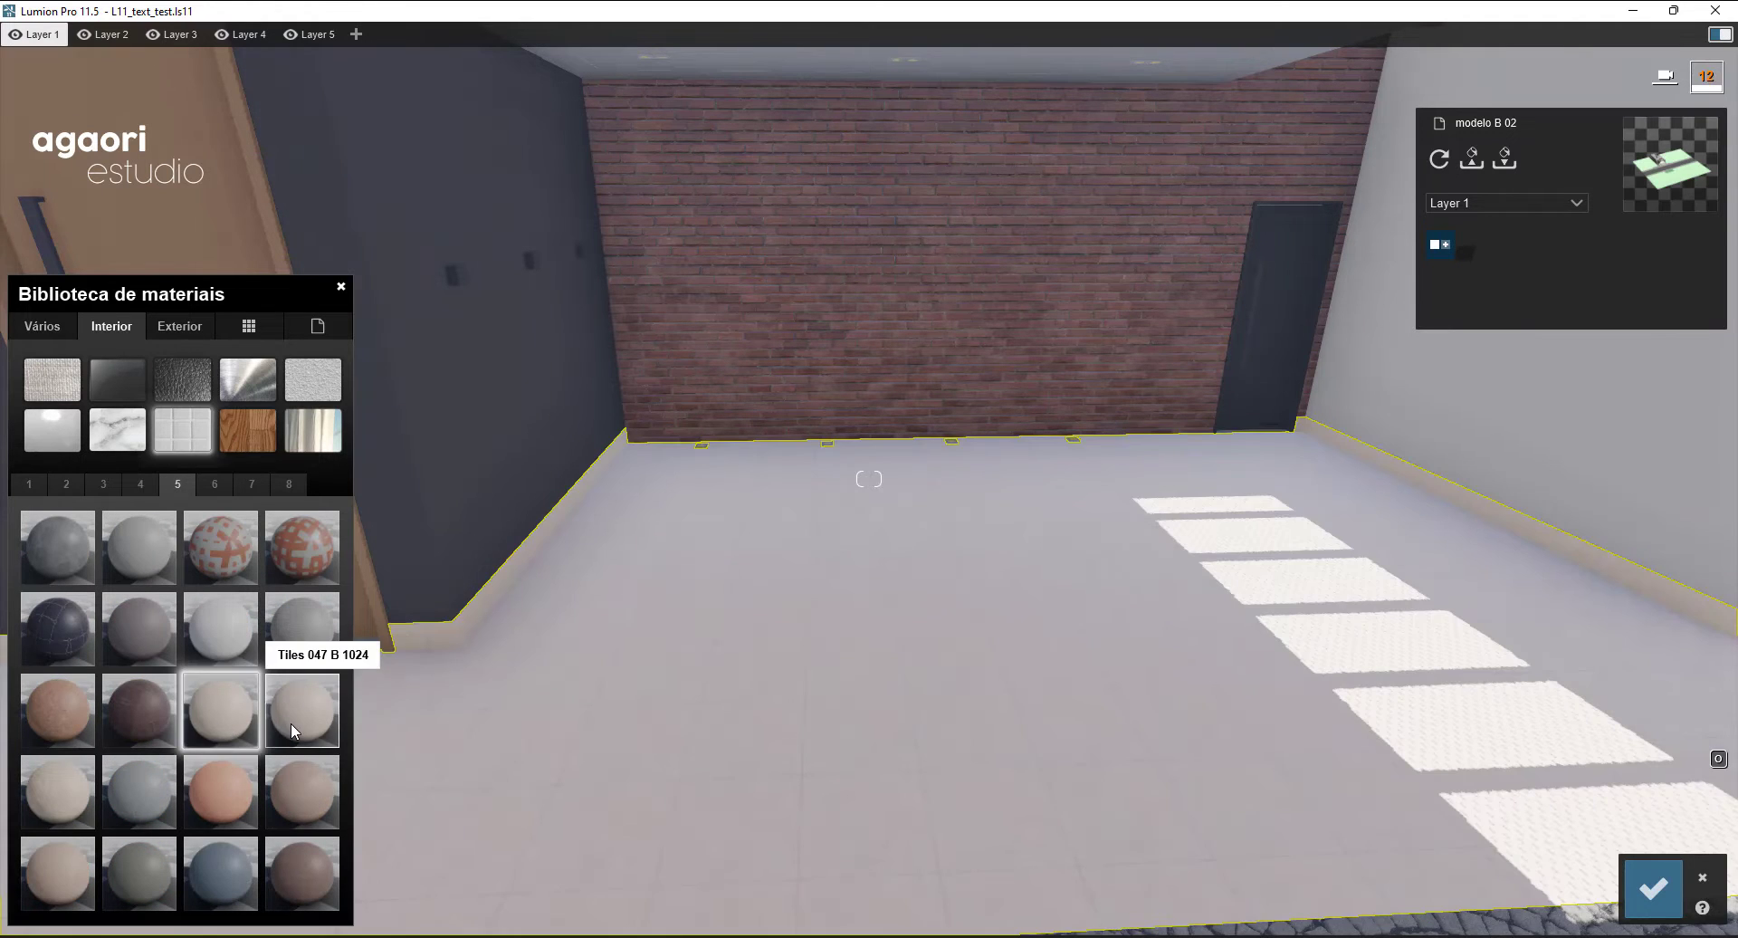
- Enlarge the floor tiles with a custom map scale and colorize them white at about 0.7
{"action": "right_click_drag", "start_coordinate": [524, 711], "coordinate": [708, 626]}
{"action": "key", "text": "w"}
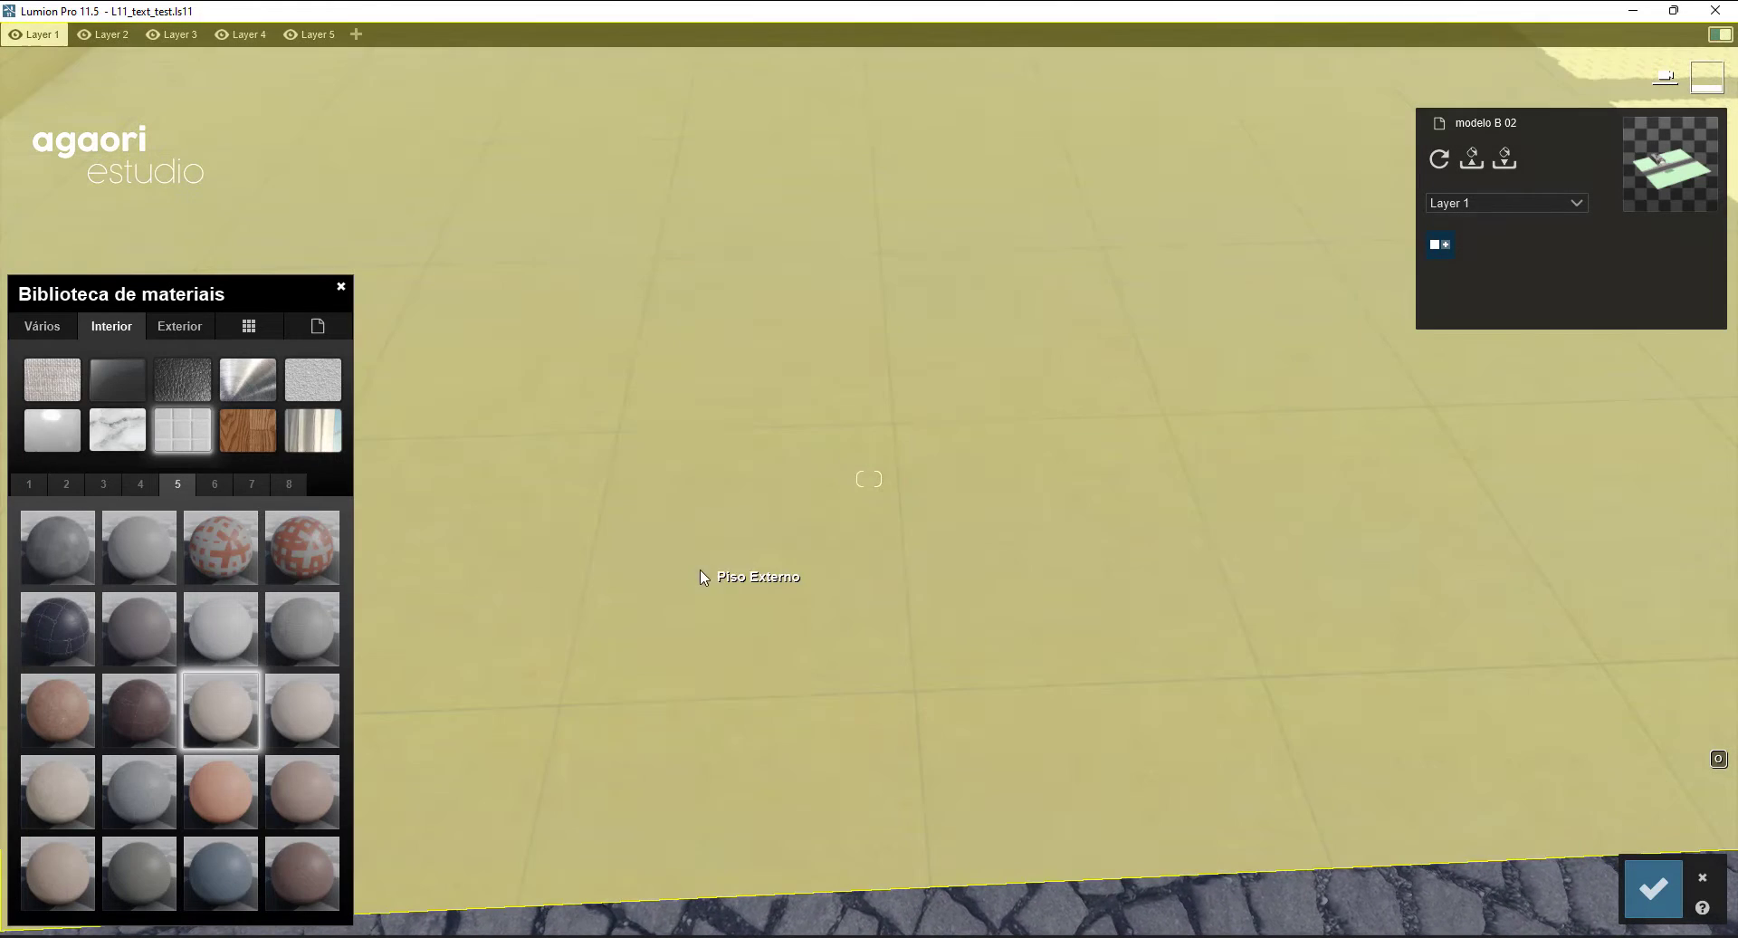
{"action": "left_click", "coordinate": [701, 572]}
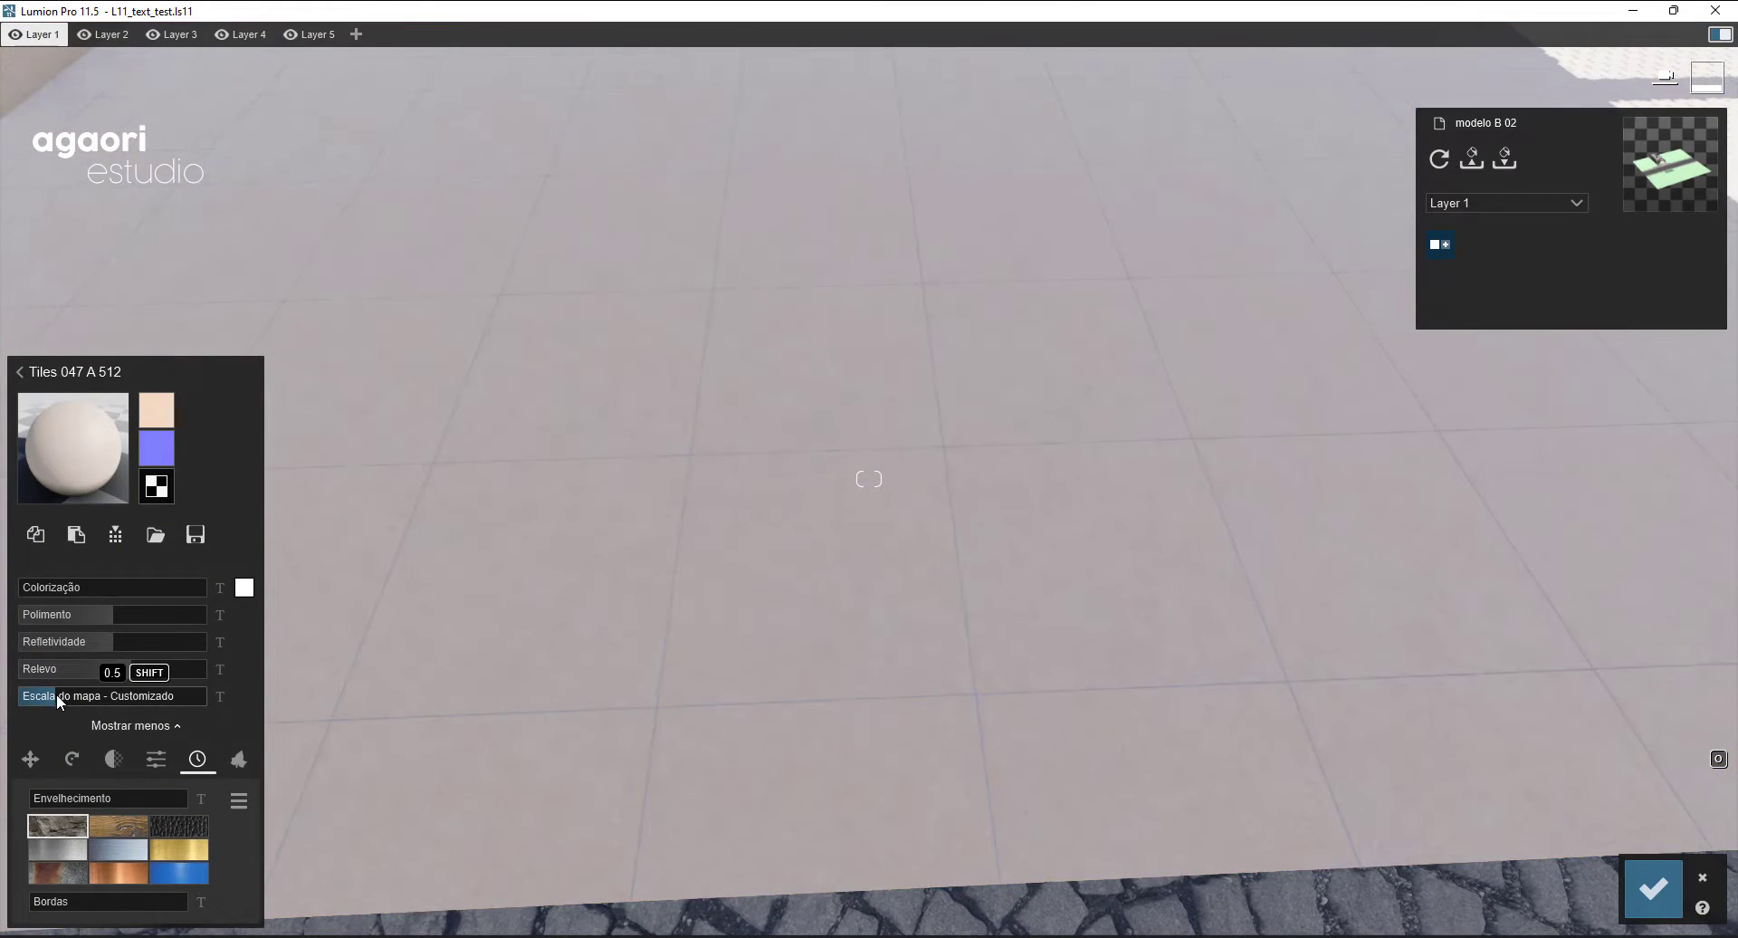
{"action": "left_click", "coordinate": [59, 695]}
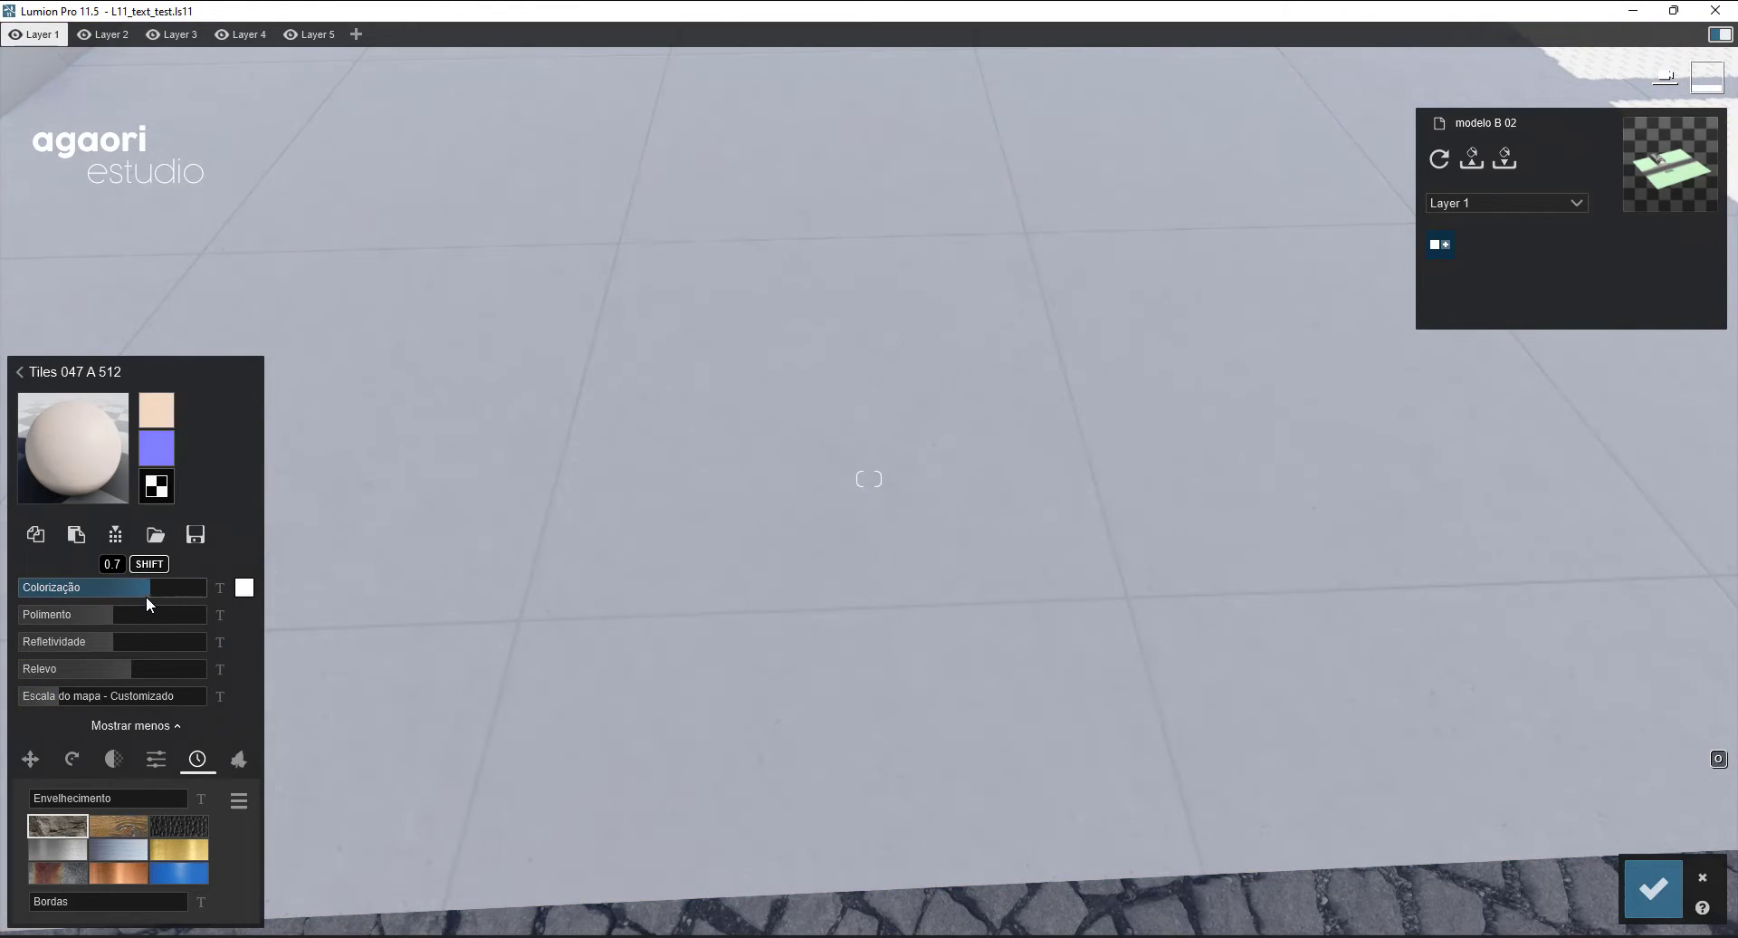
- Check the tiled carport floor from the driveway and save the material changes
{"action": "key", "text": "s"}
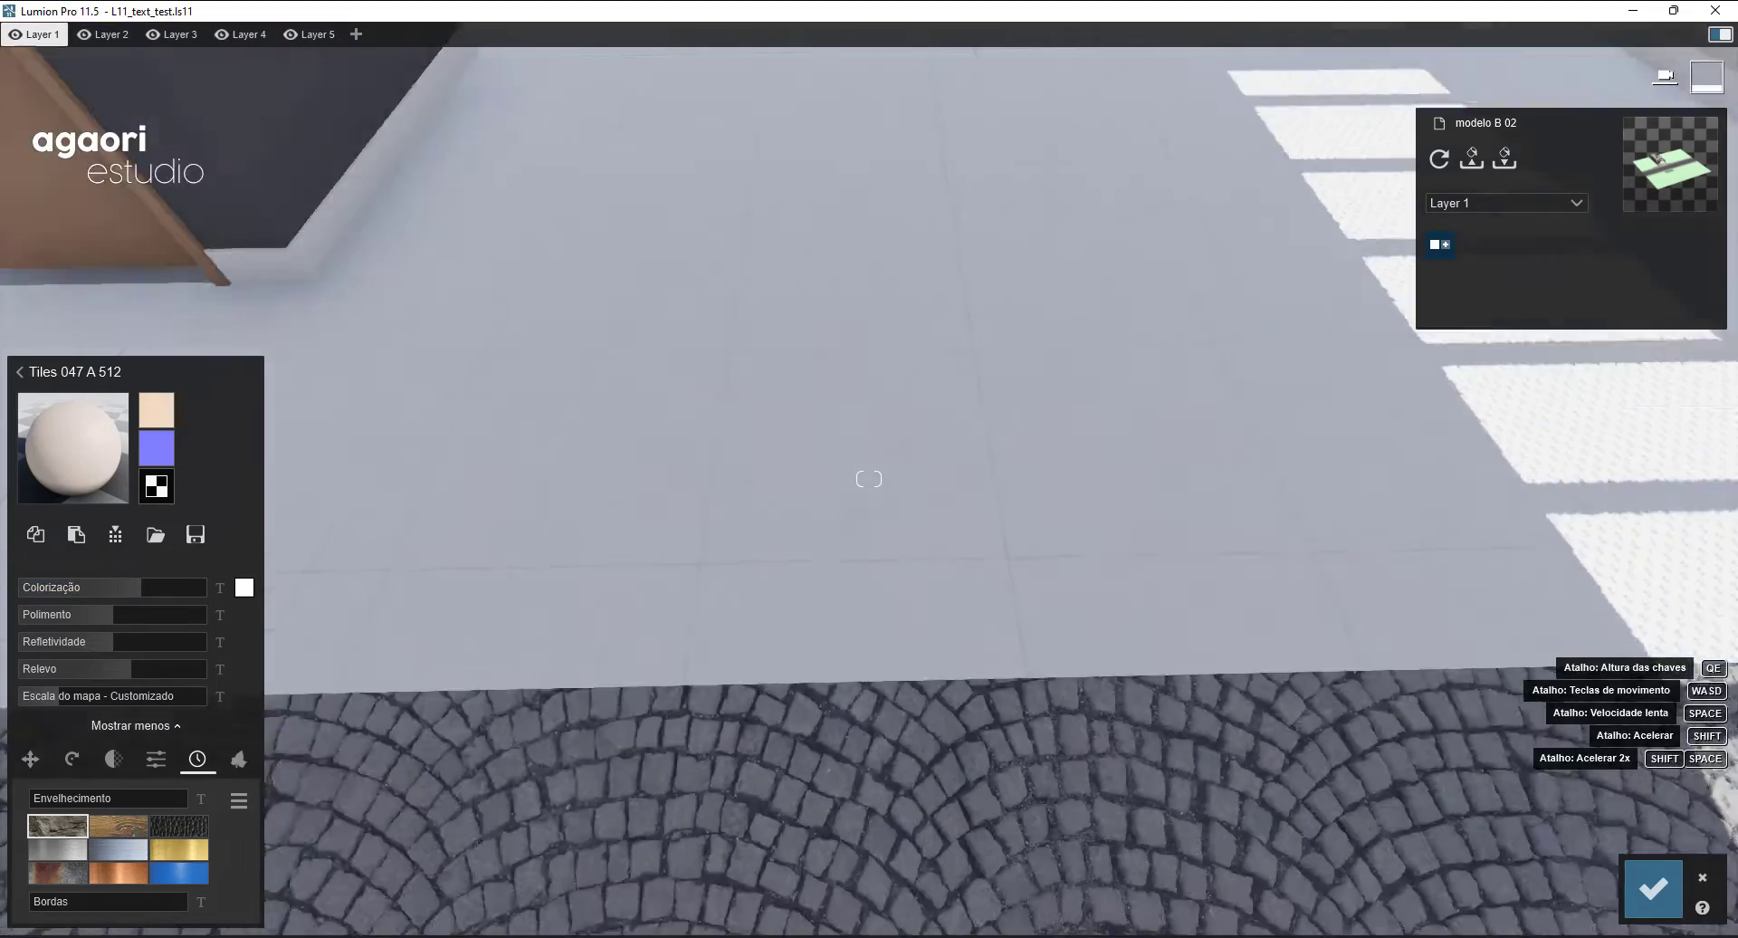
{"action": "mouse_move", "coordinate": [607, 724]}
{"action": "right_mouse_down"}
{"action": "mouse_move", "coordinate": [545, 663]}
{"action": "mouse_move", "coordinate": [589, 724]}
{"action": "right_mouse_up"}
{"action": "key", "text": "s"}
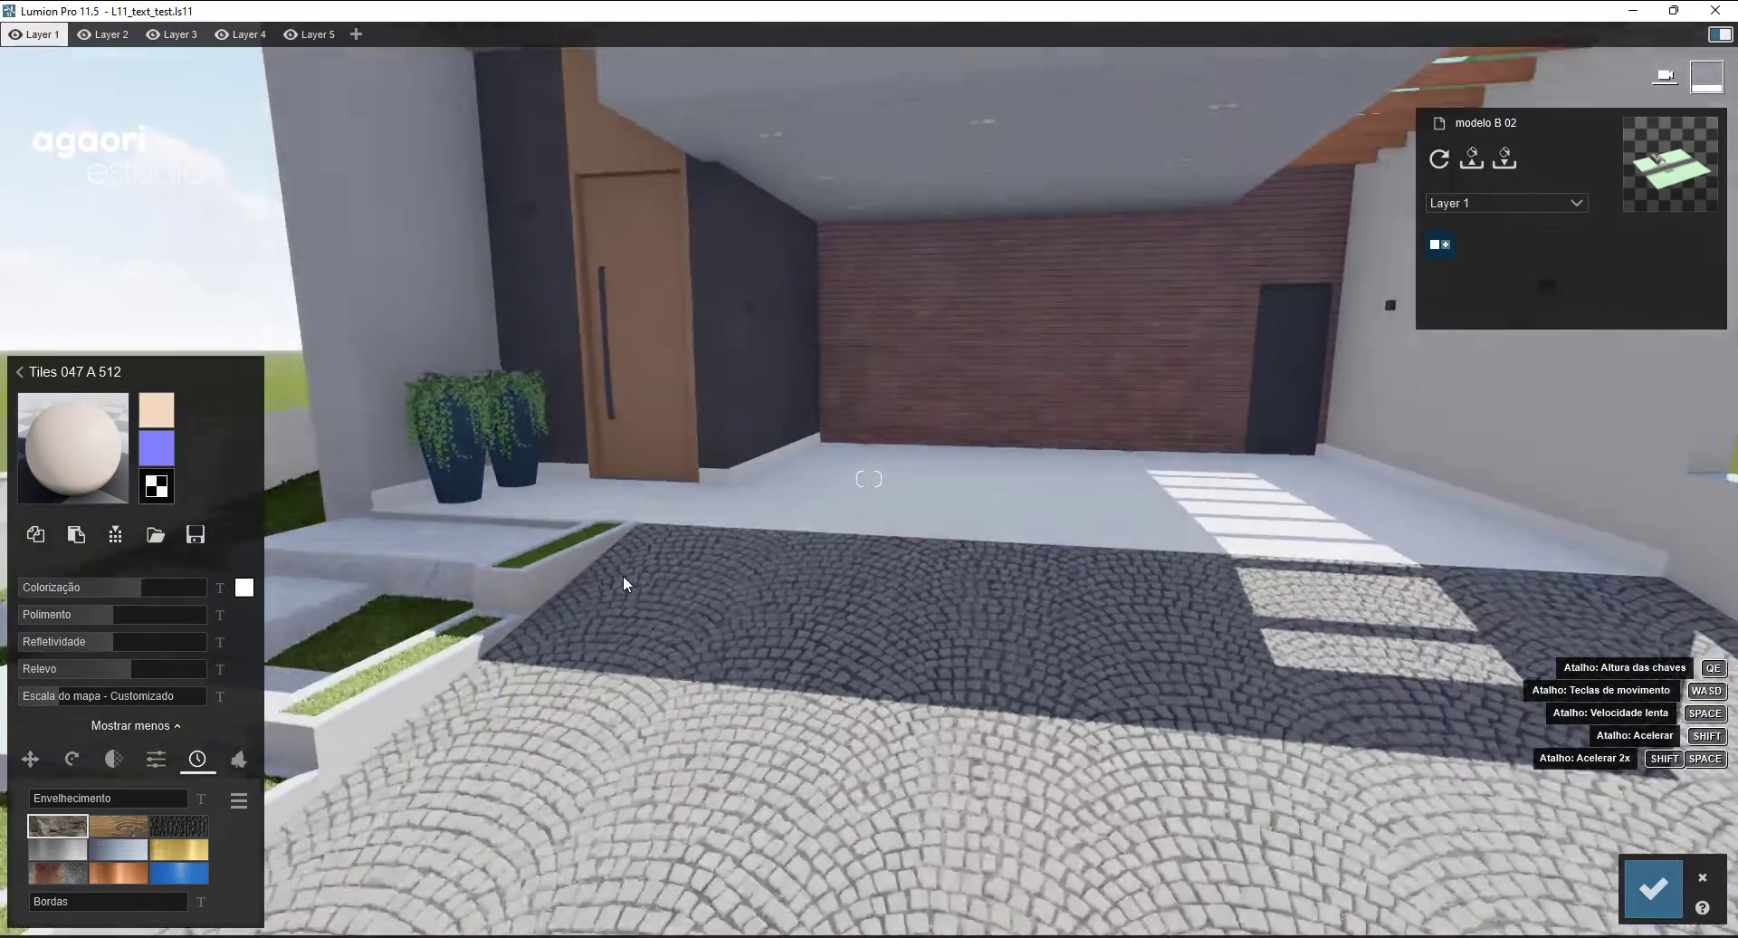
{"action": "key", "text": "s"}
{"action": "left_click", "coordinate": [1653, 887]}
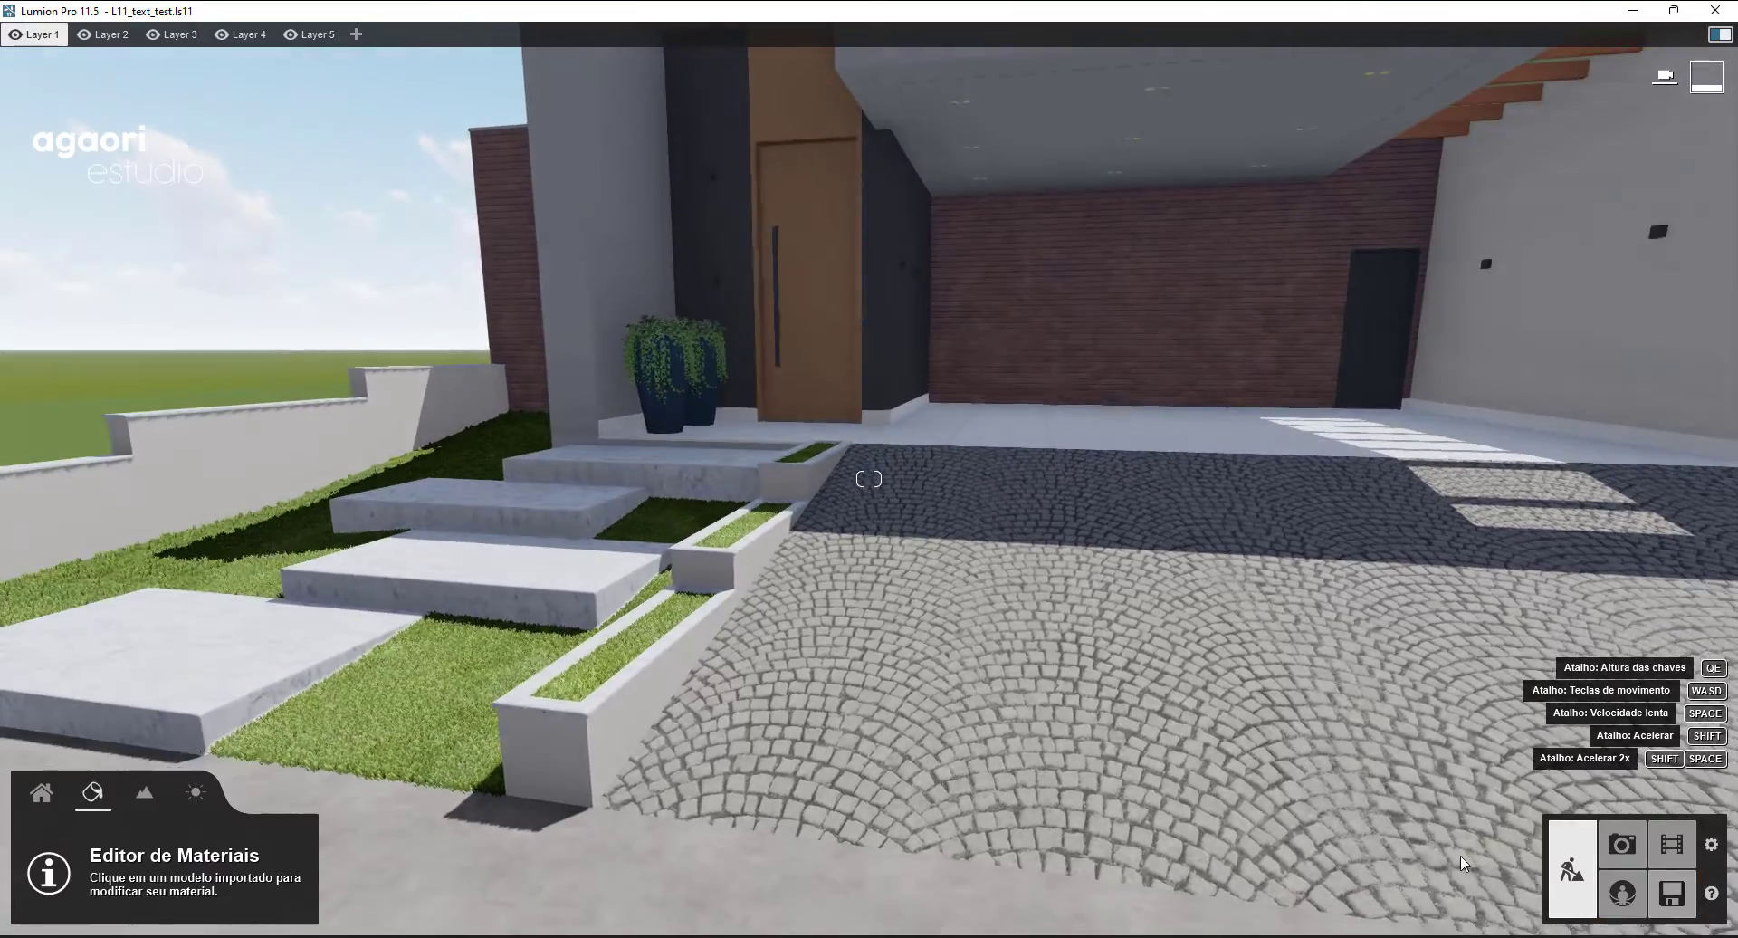
- Recolour the default material of the entrance frame and carport canopy to near white and save the change
{"action": "key", "text": "s"}
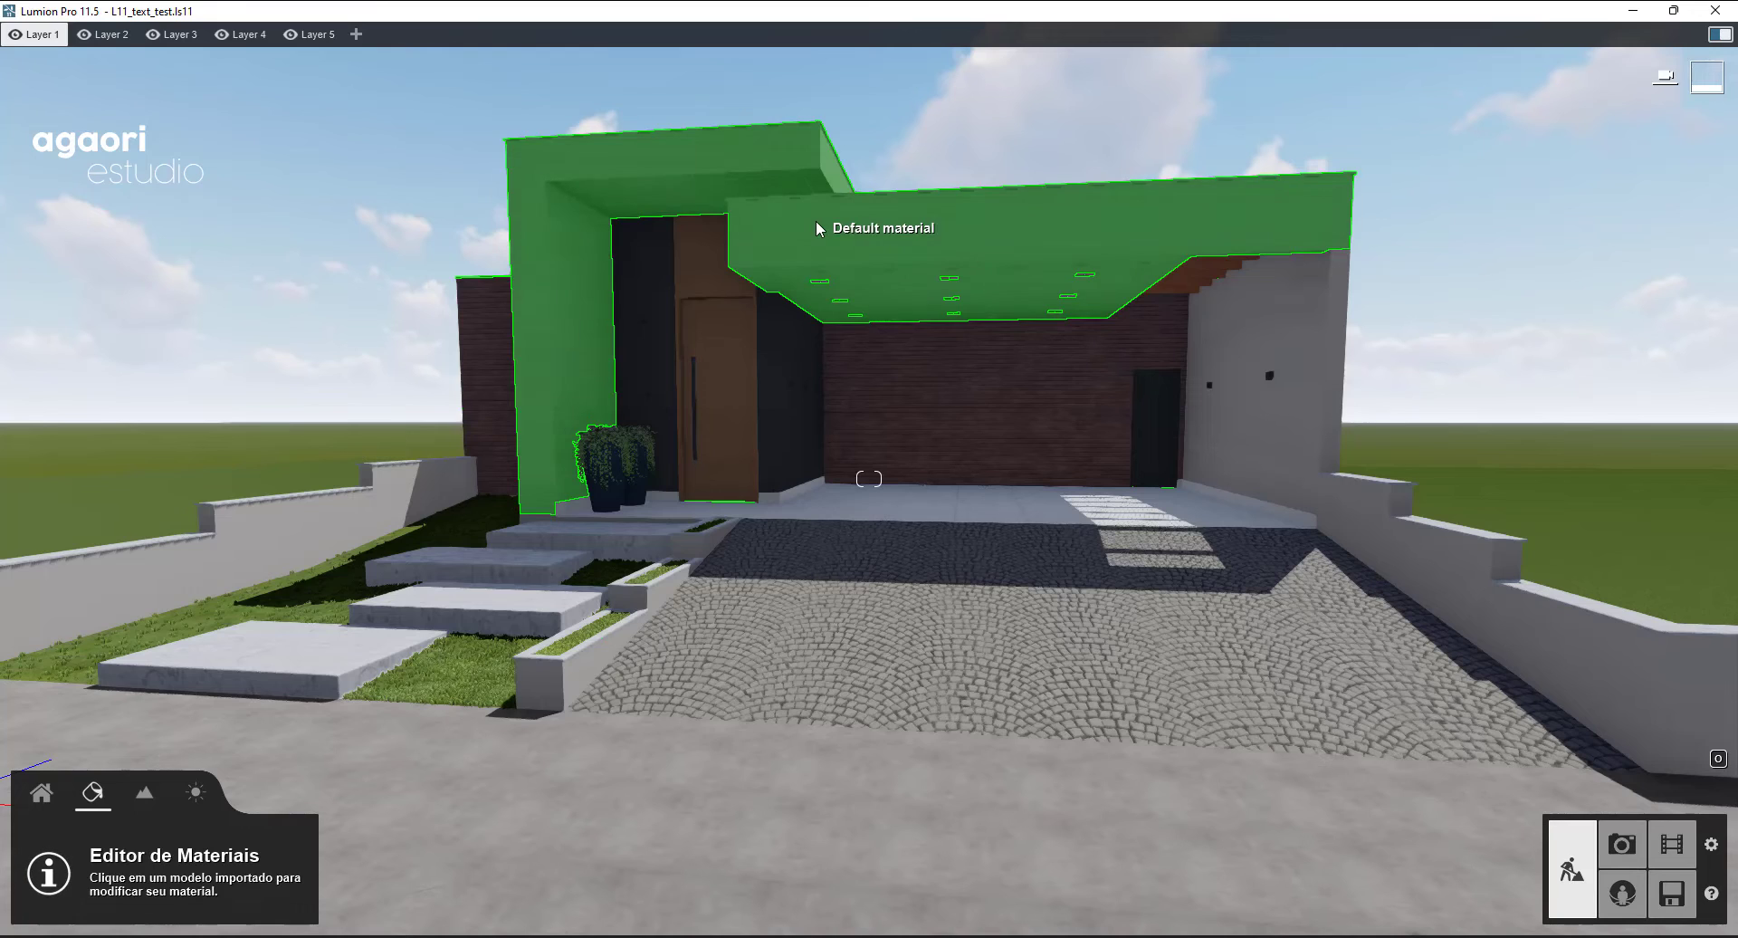
{"action": "key", "text": "w"}
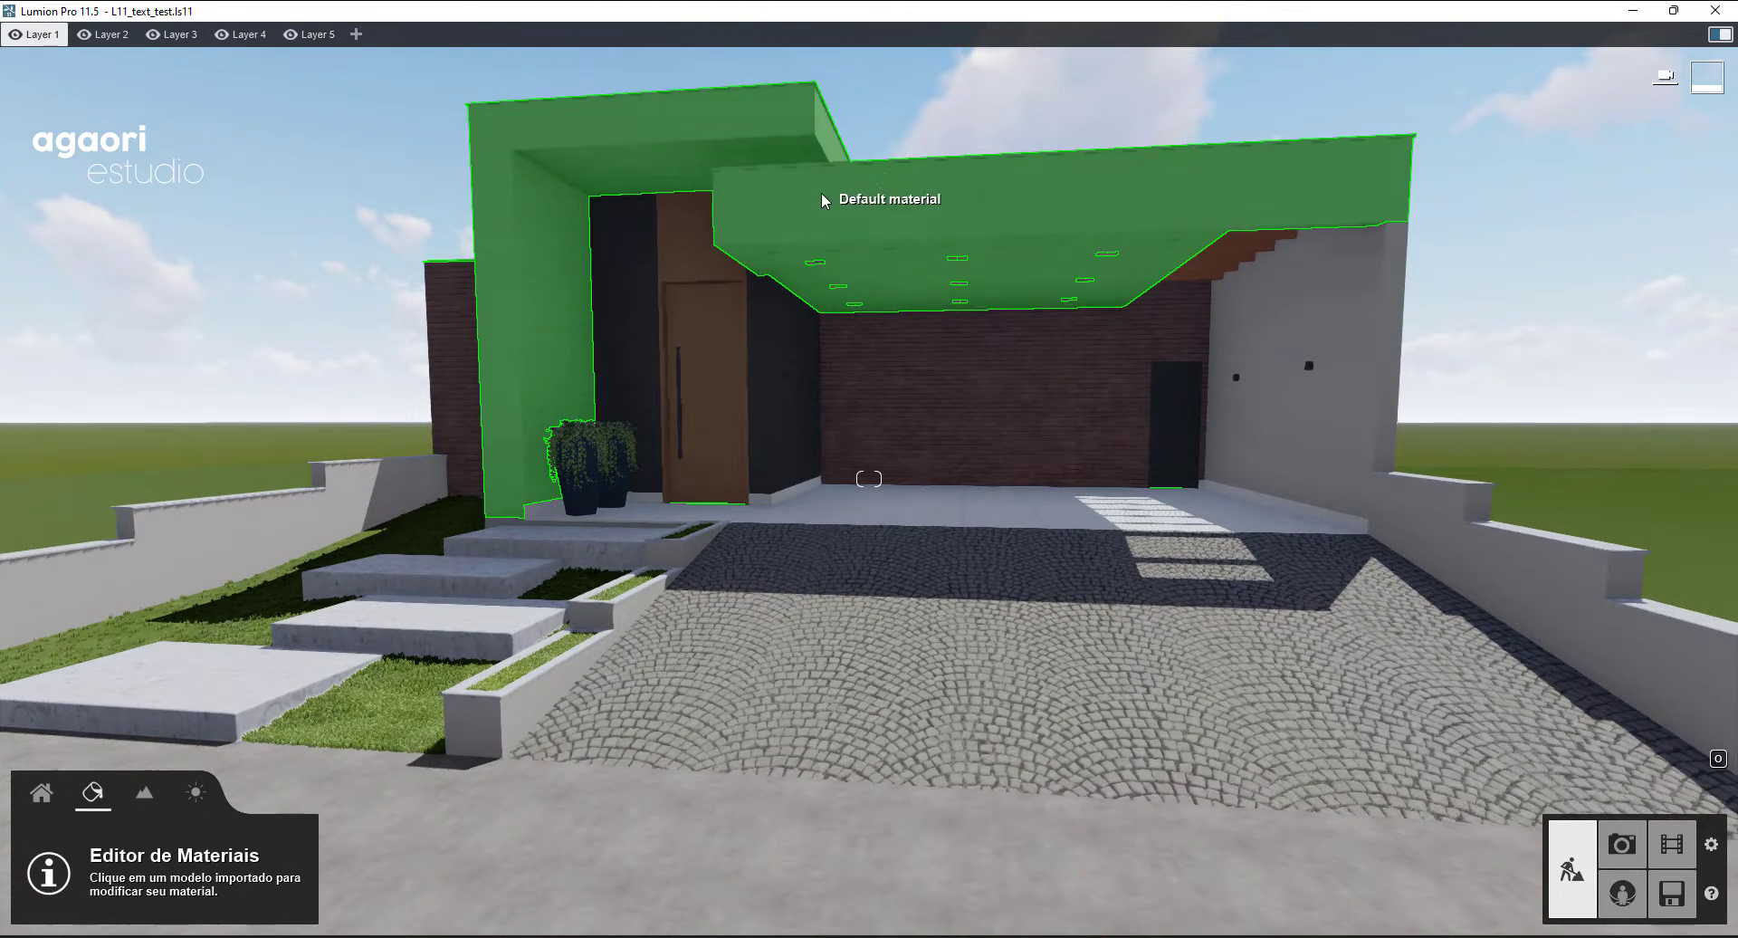
{"action": "left_click", "coordinate": [829, 201]}
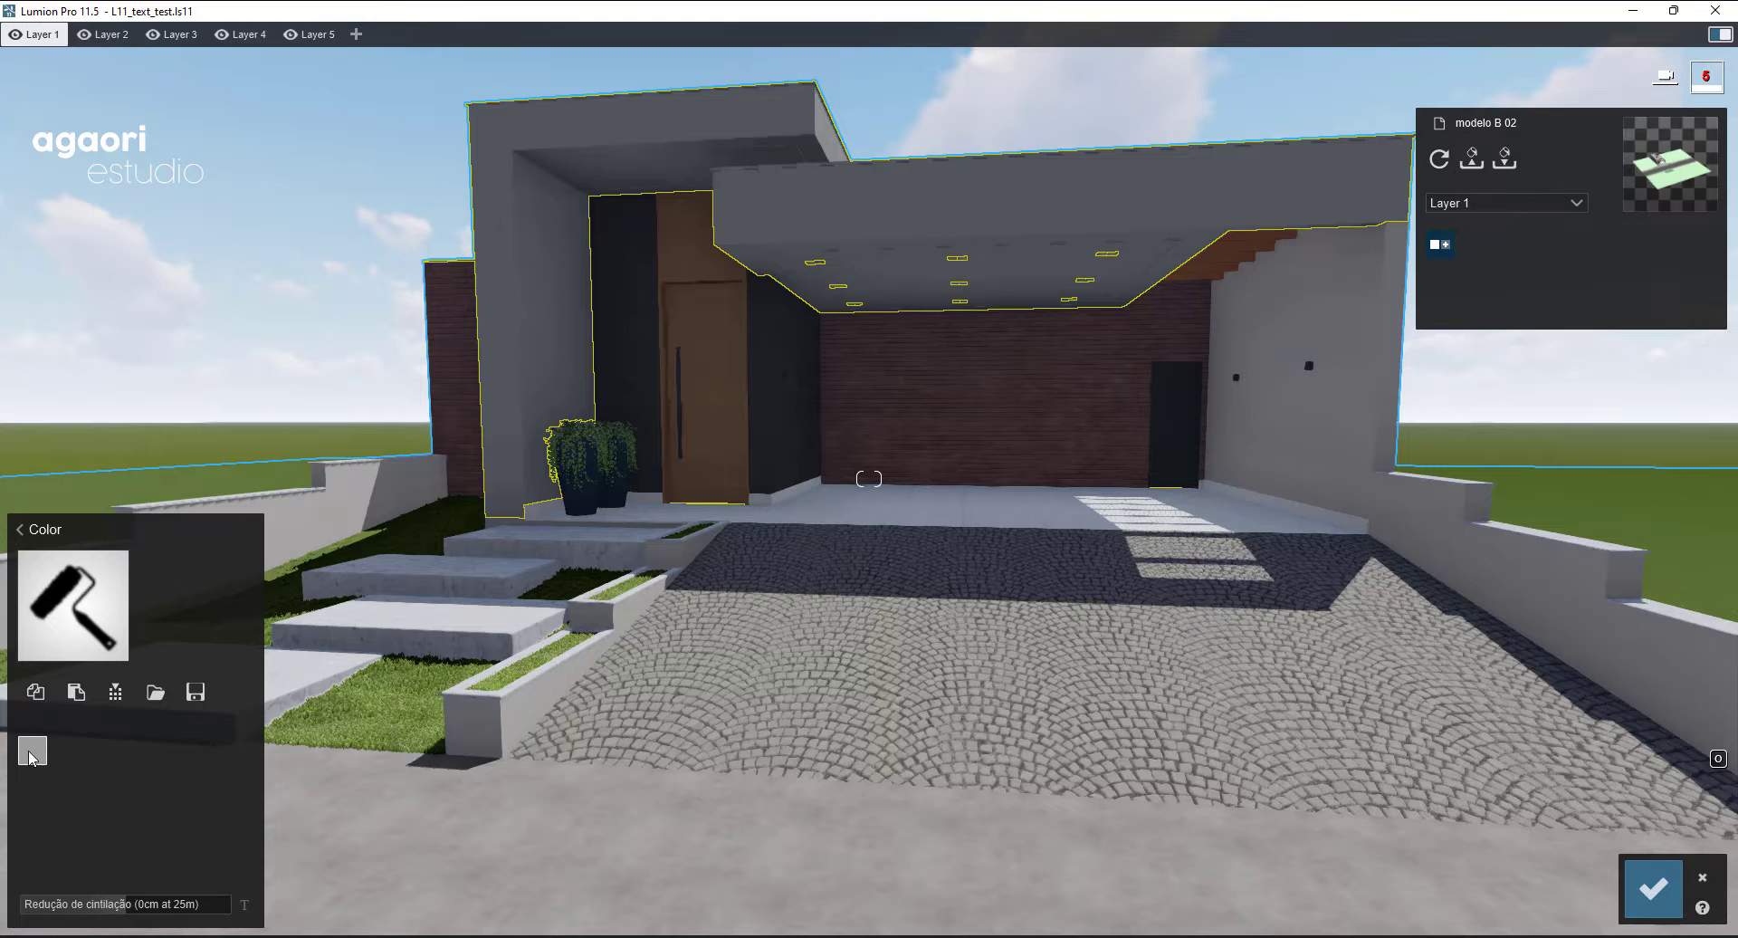
{"action": "left_click", "coordinate": [32, 751]}
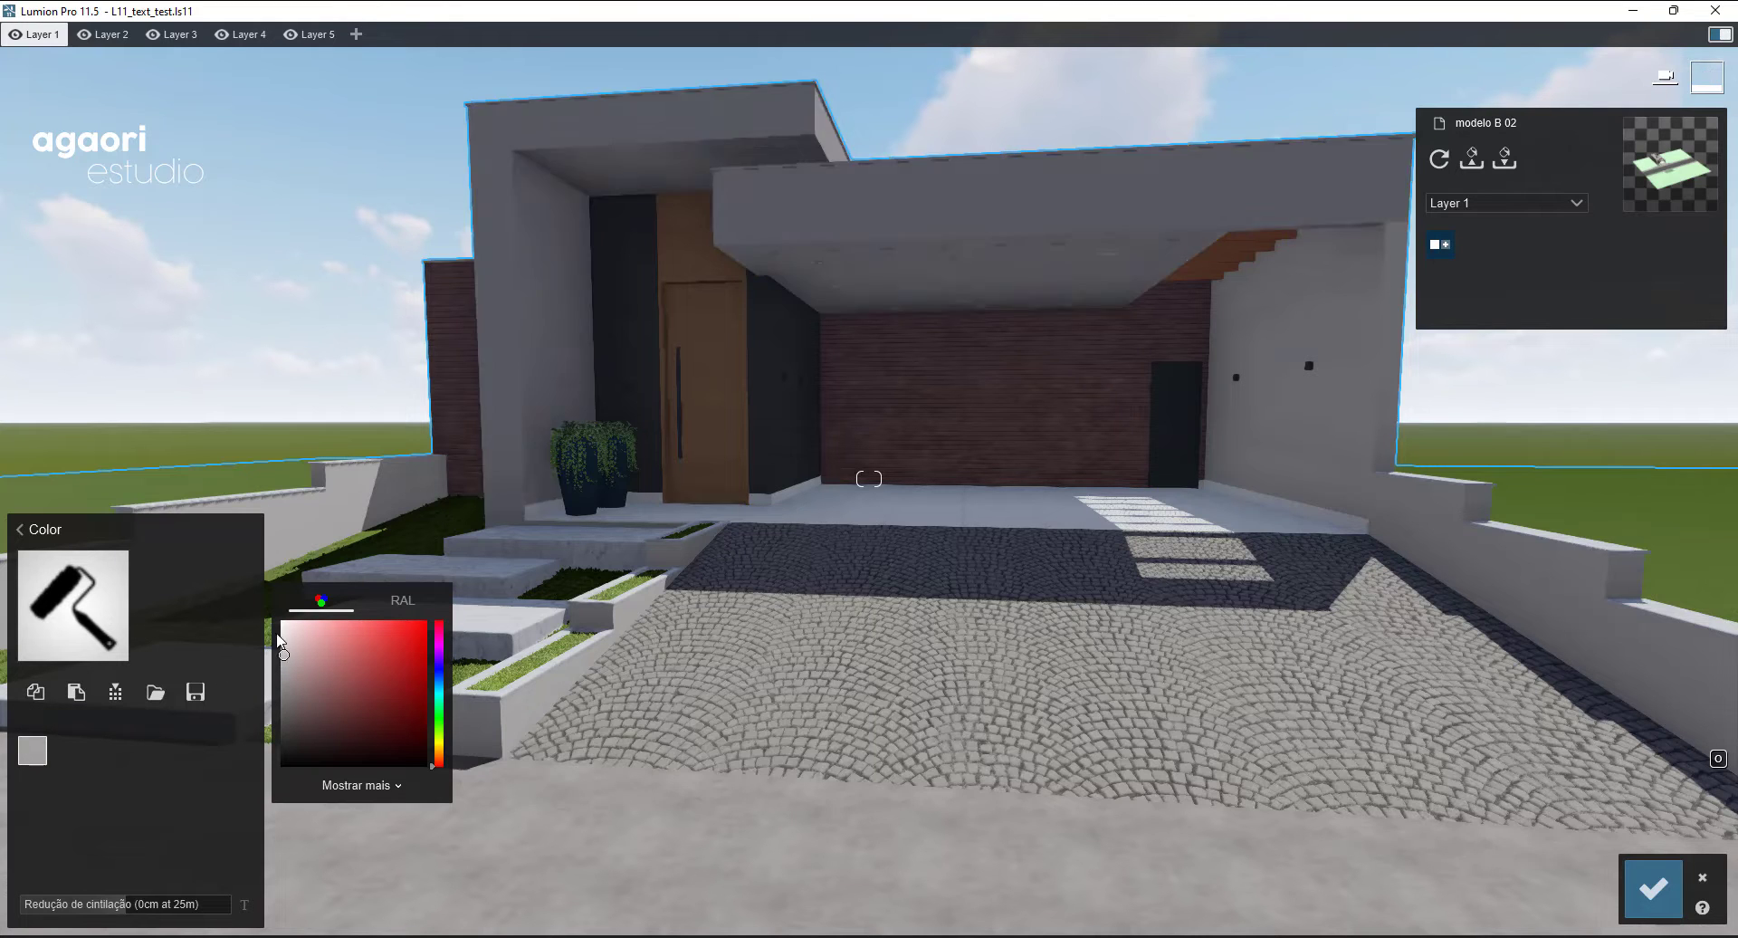
{"action": "left_click_drag", "start_coordinate": [278, 641], "coordinate": [258, 583]}
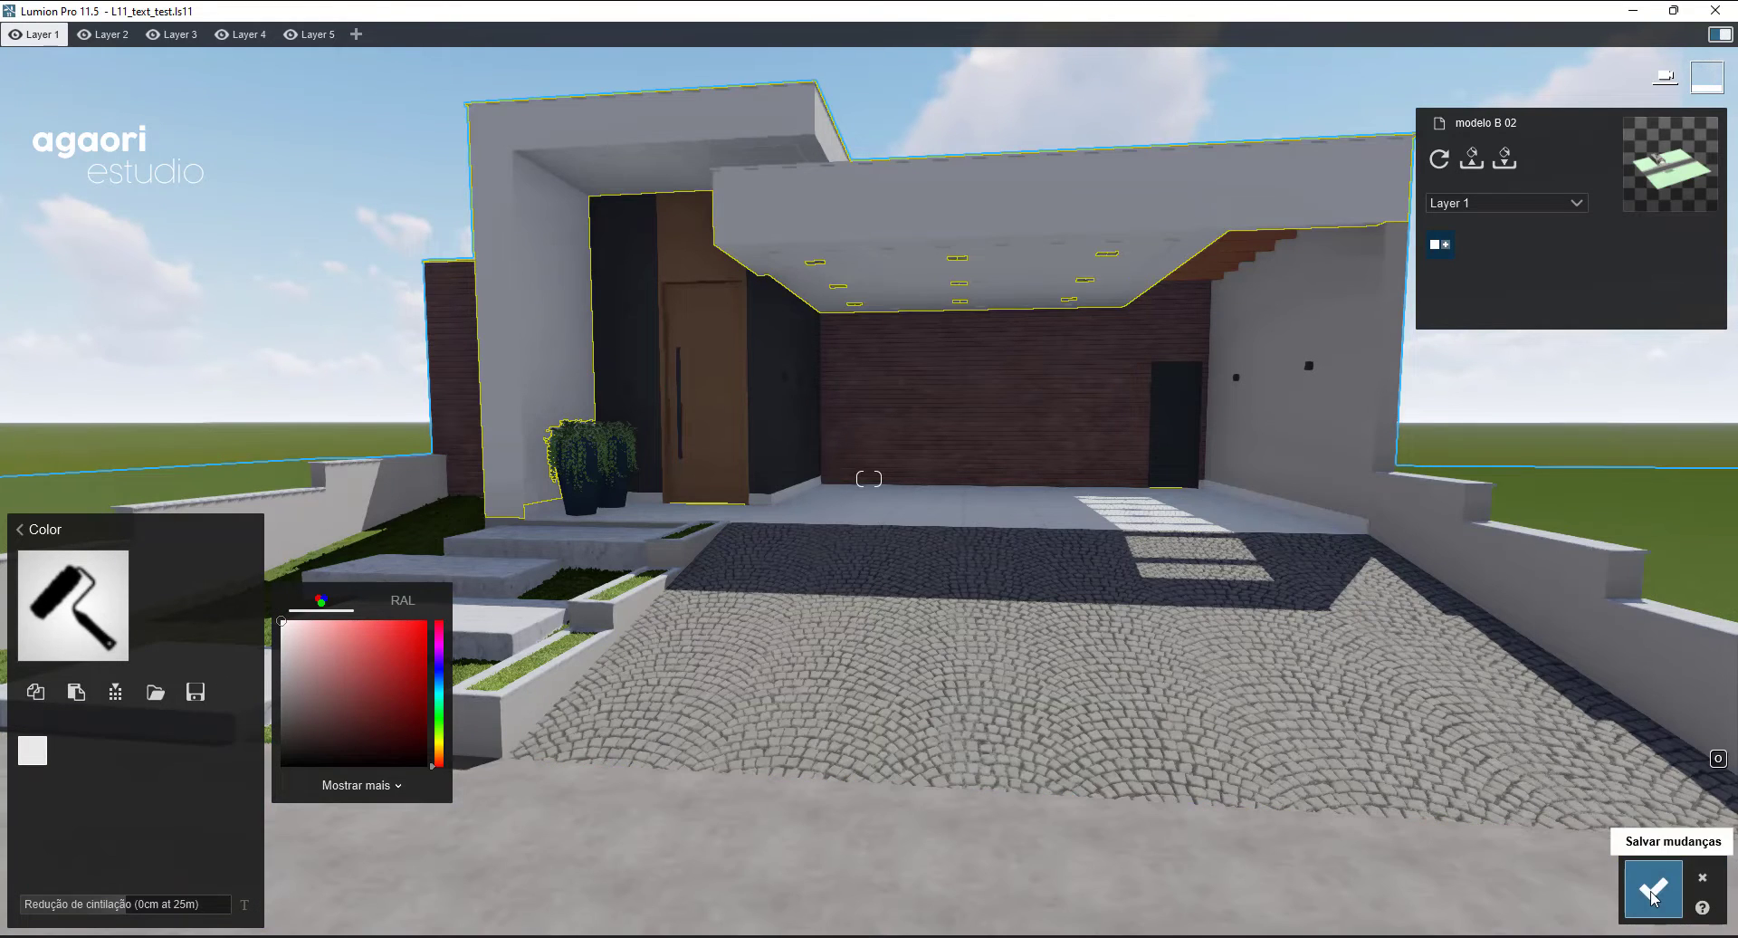
{"action": "left_click", "coordinate": [1653, 888]}
- Compare exterior Poliigon wood materials on the front door and its upper panel, and apply Polii Wood Planks 22 2k
{"action": "key", "text": "s"}
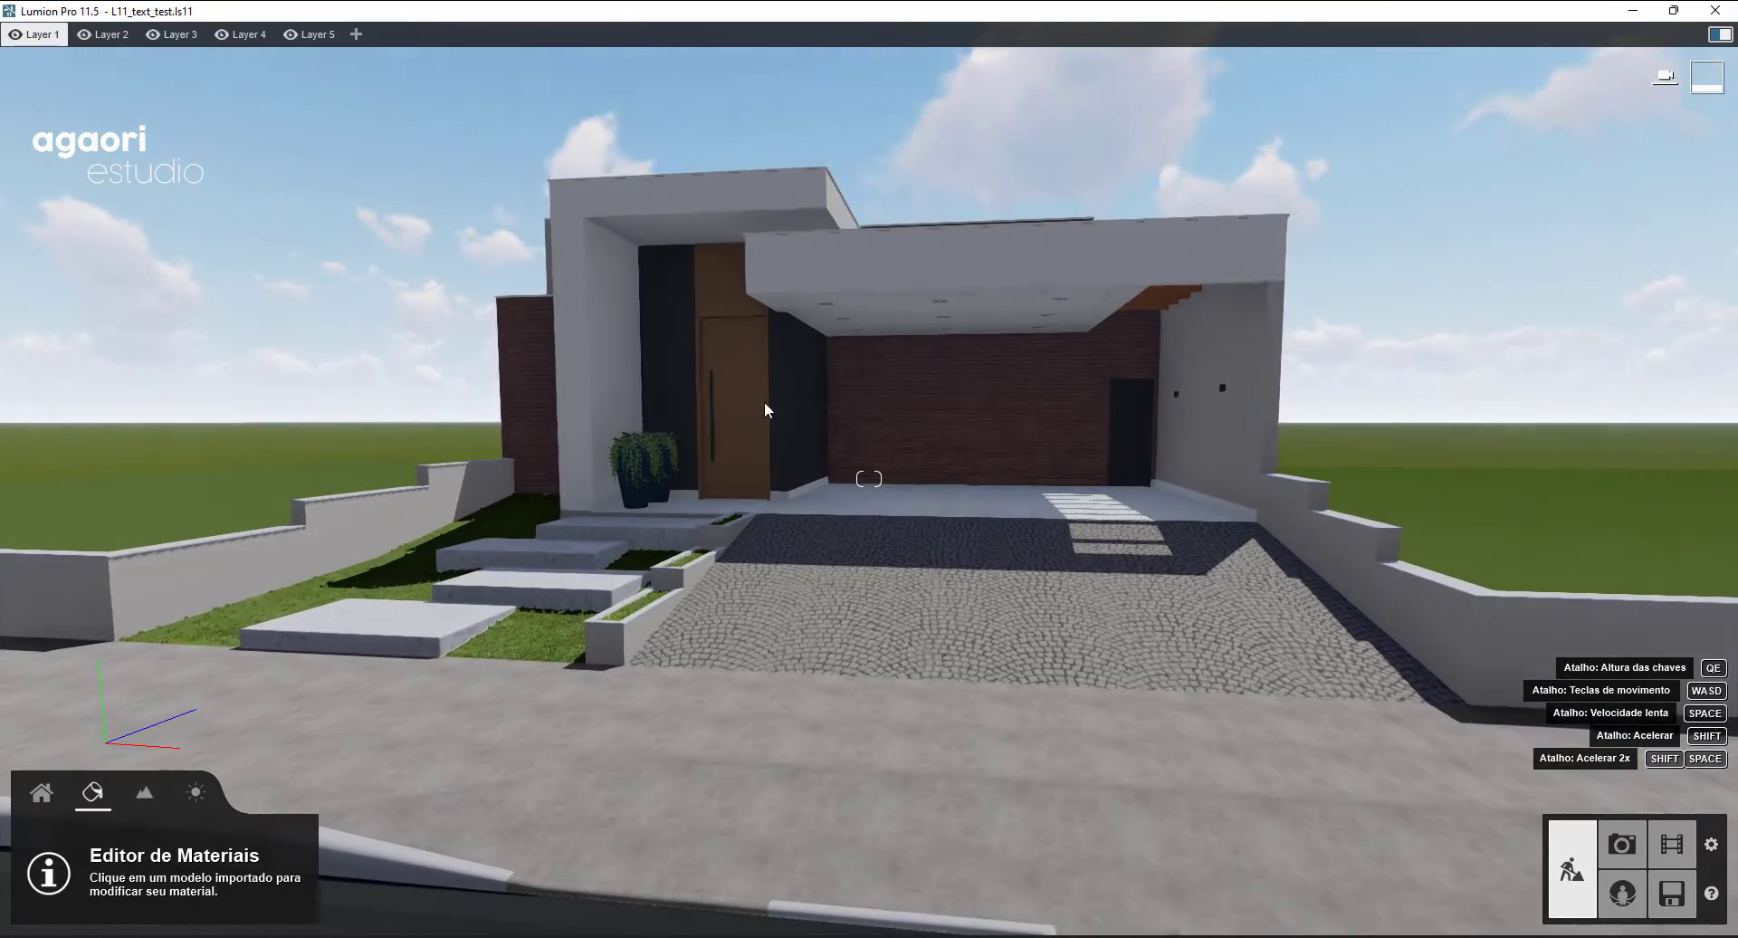
{"action": "key", "text": "a"}
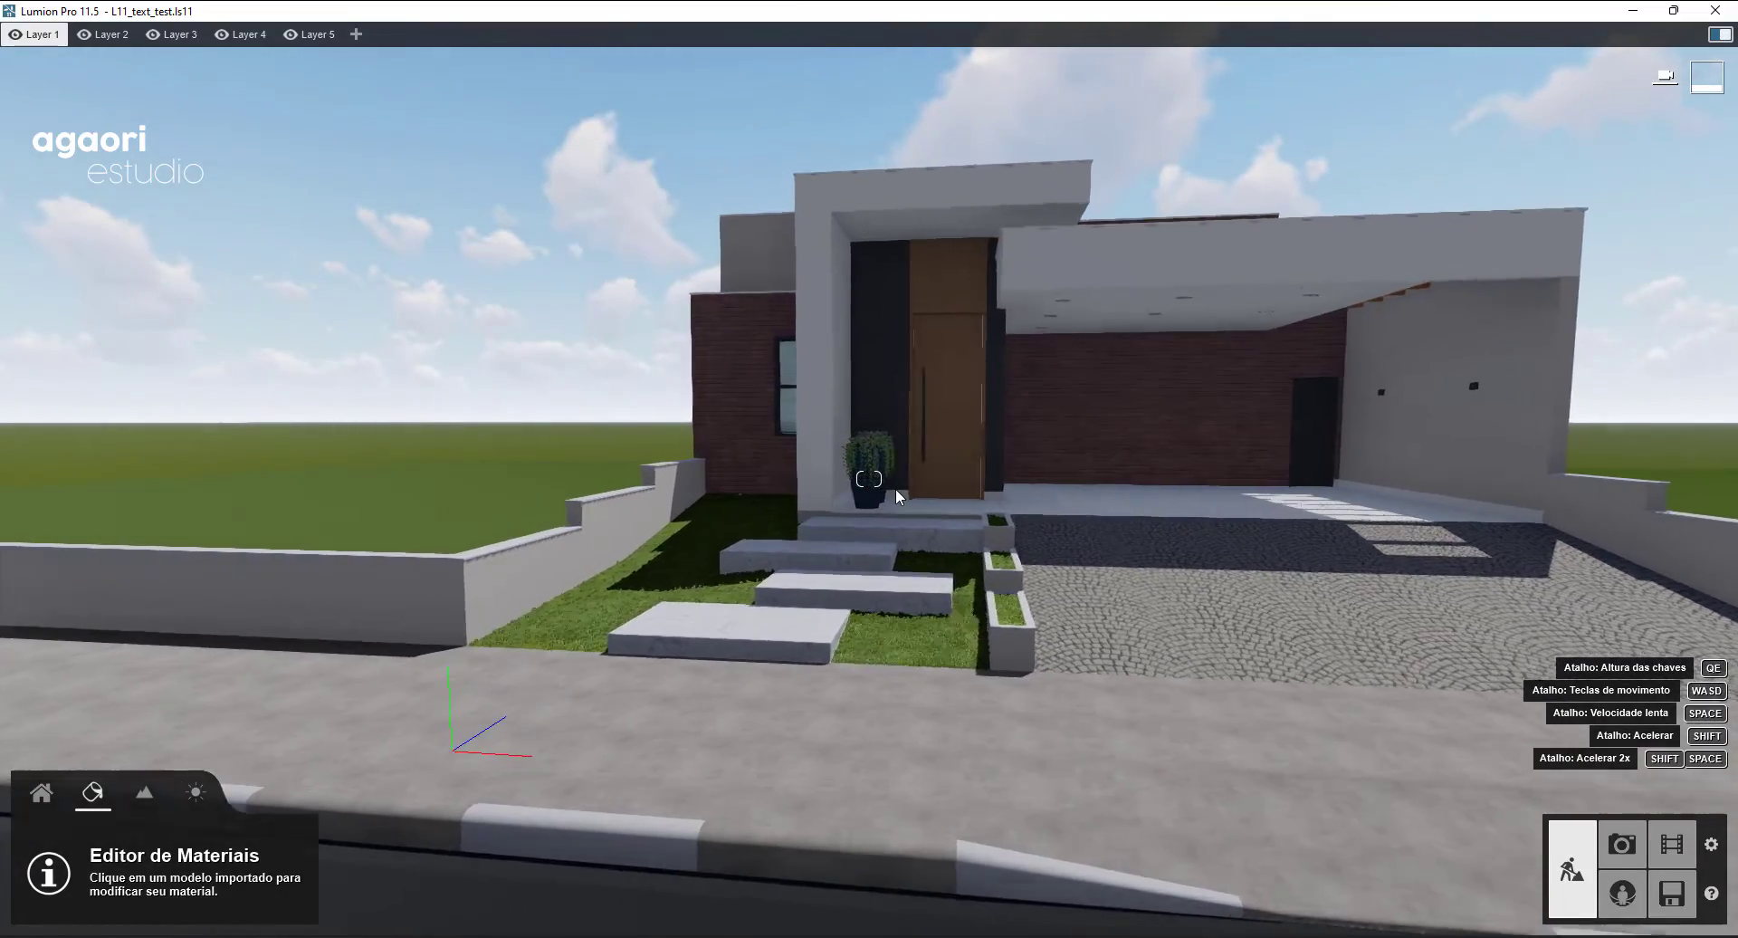
{"action": "key", "text": "w"}
{"action": "key", "text": "w"}
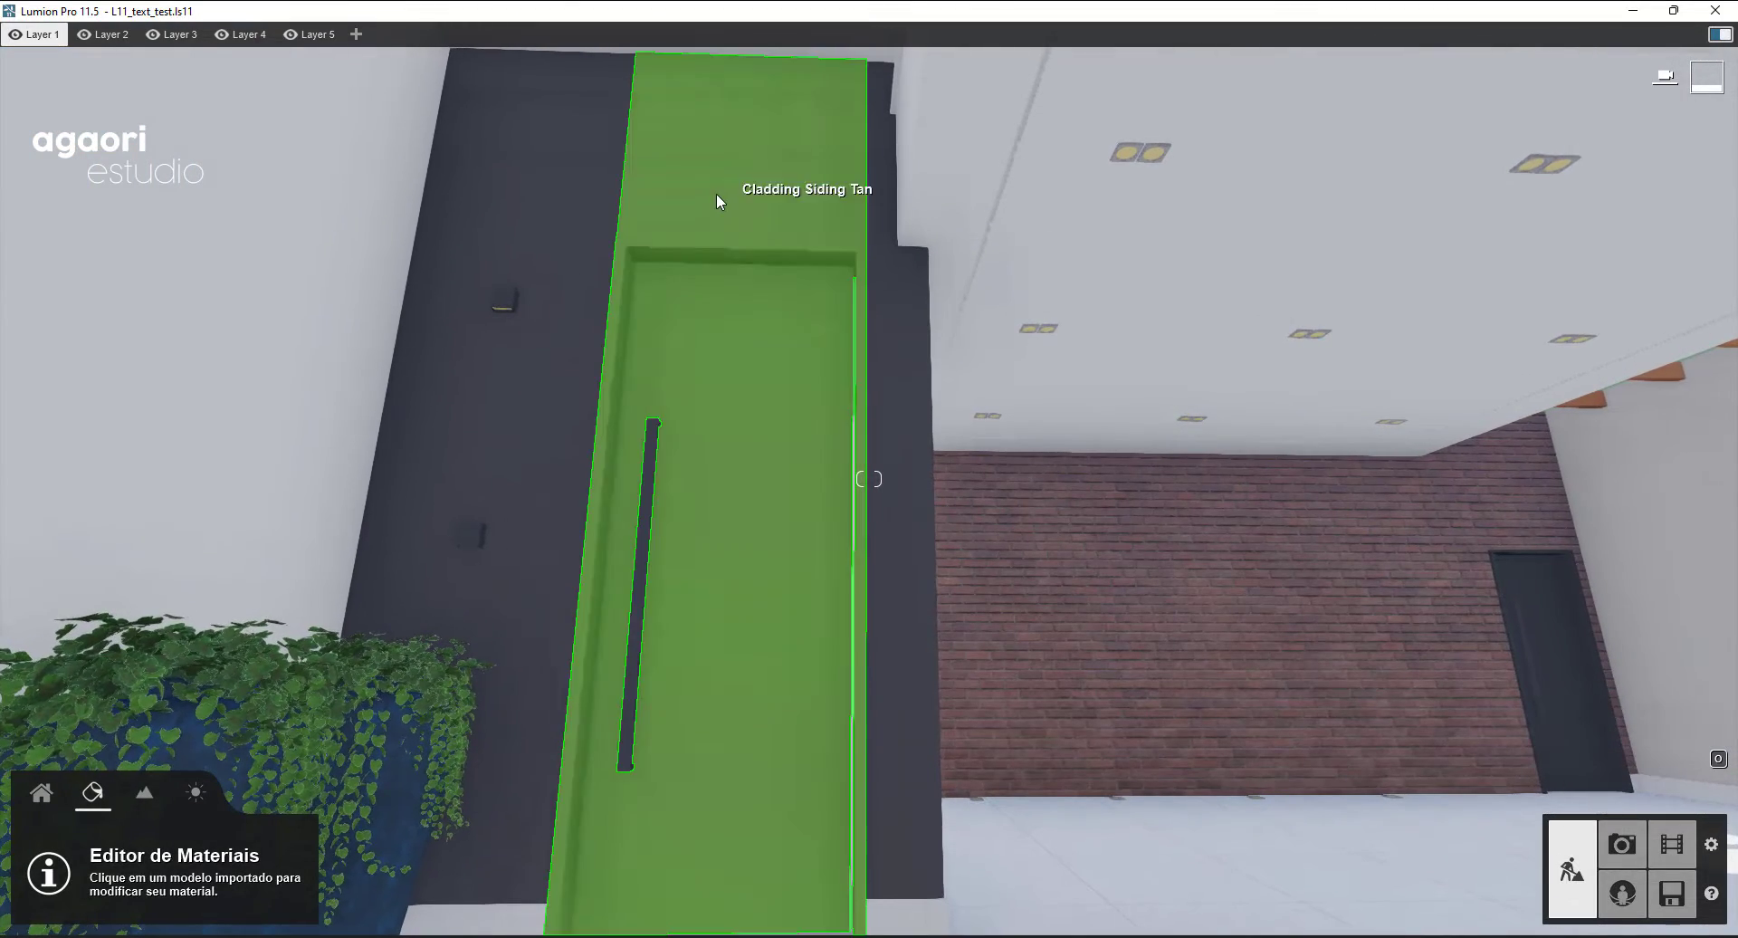
{"action": "left_click", "coordinate": [865, 419]}
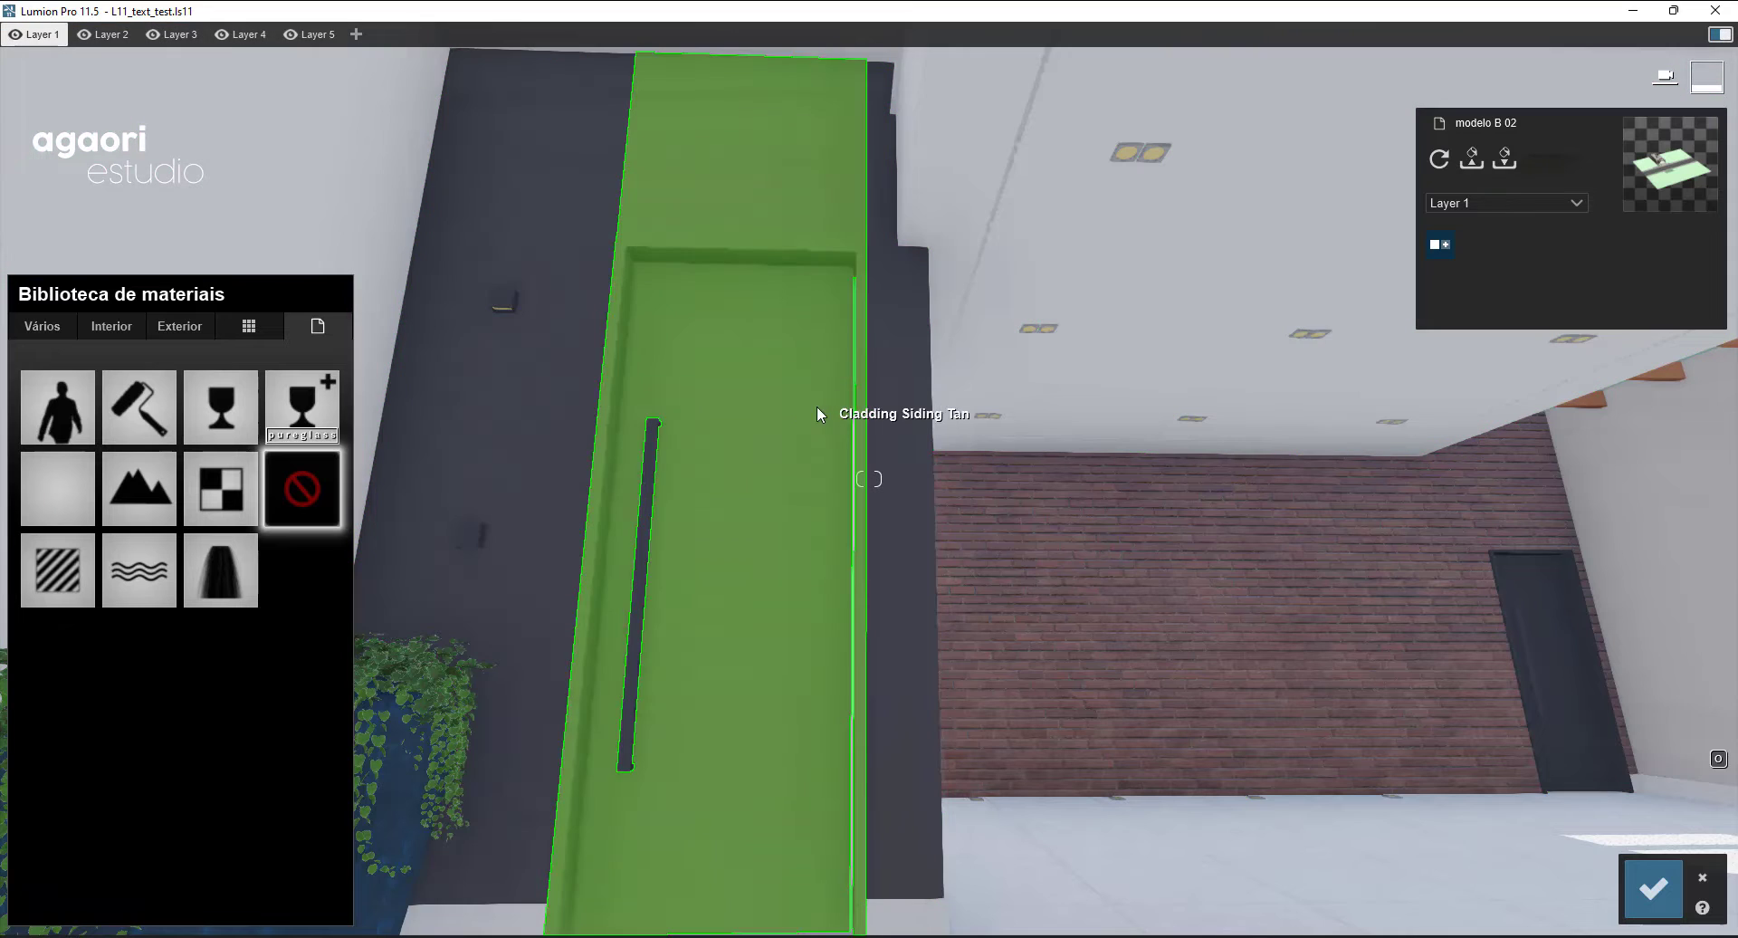
{"action": "left_click", "coordinate": [195, 324]}
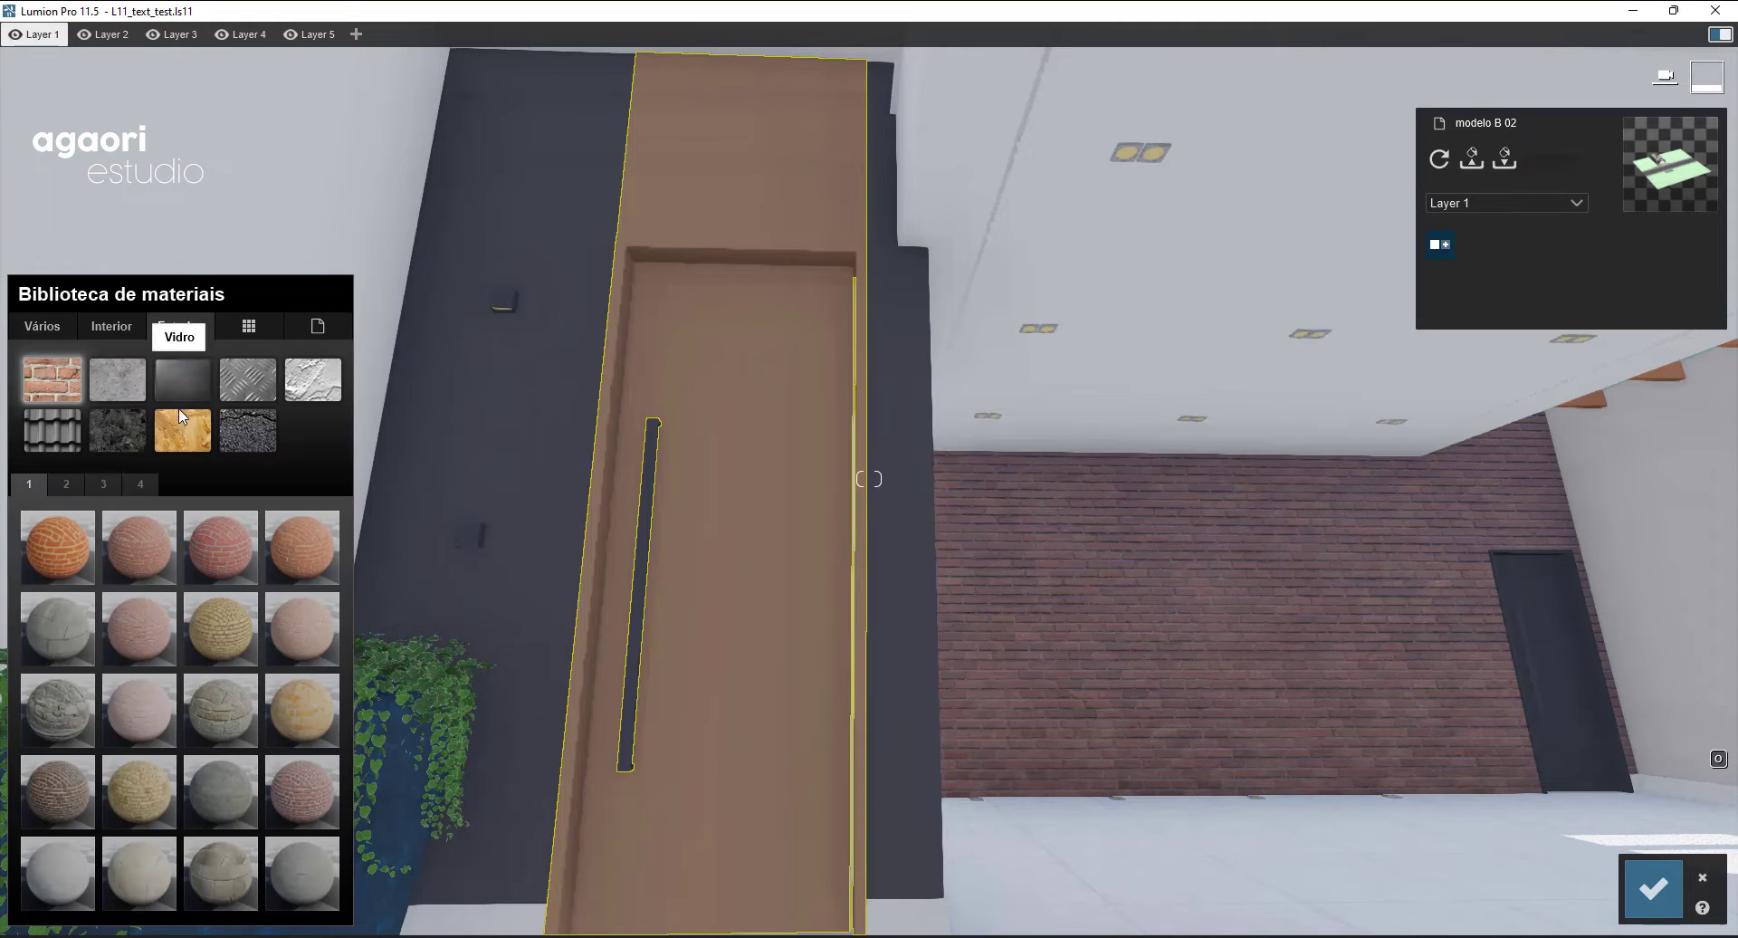
{"action": "left_click", "coordinate": [185, 444]}
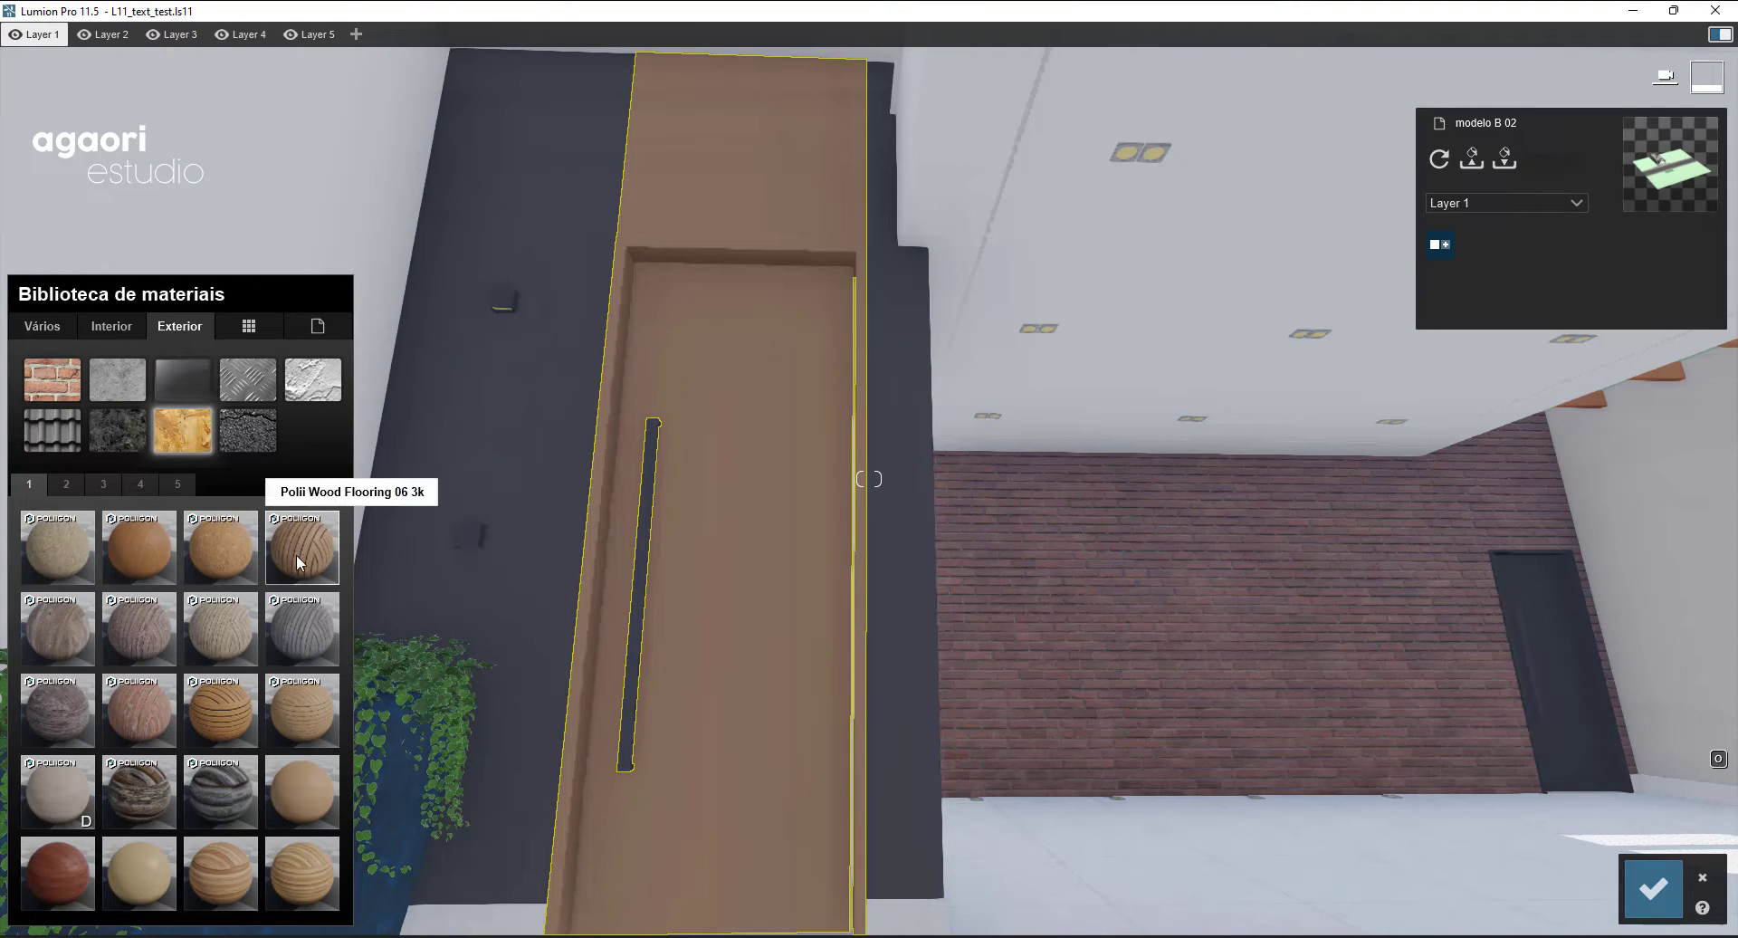
{"action": "left_click", "coordinate": [303, 740]}
{"action": "key", "text": "s"}
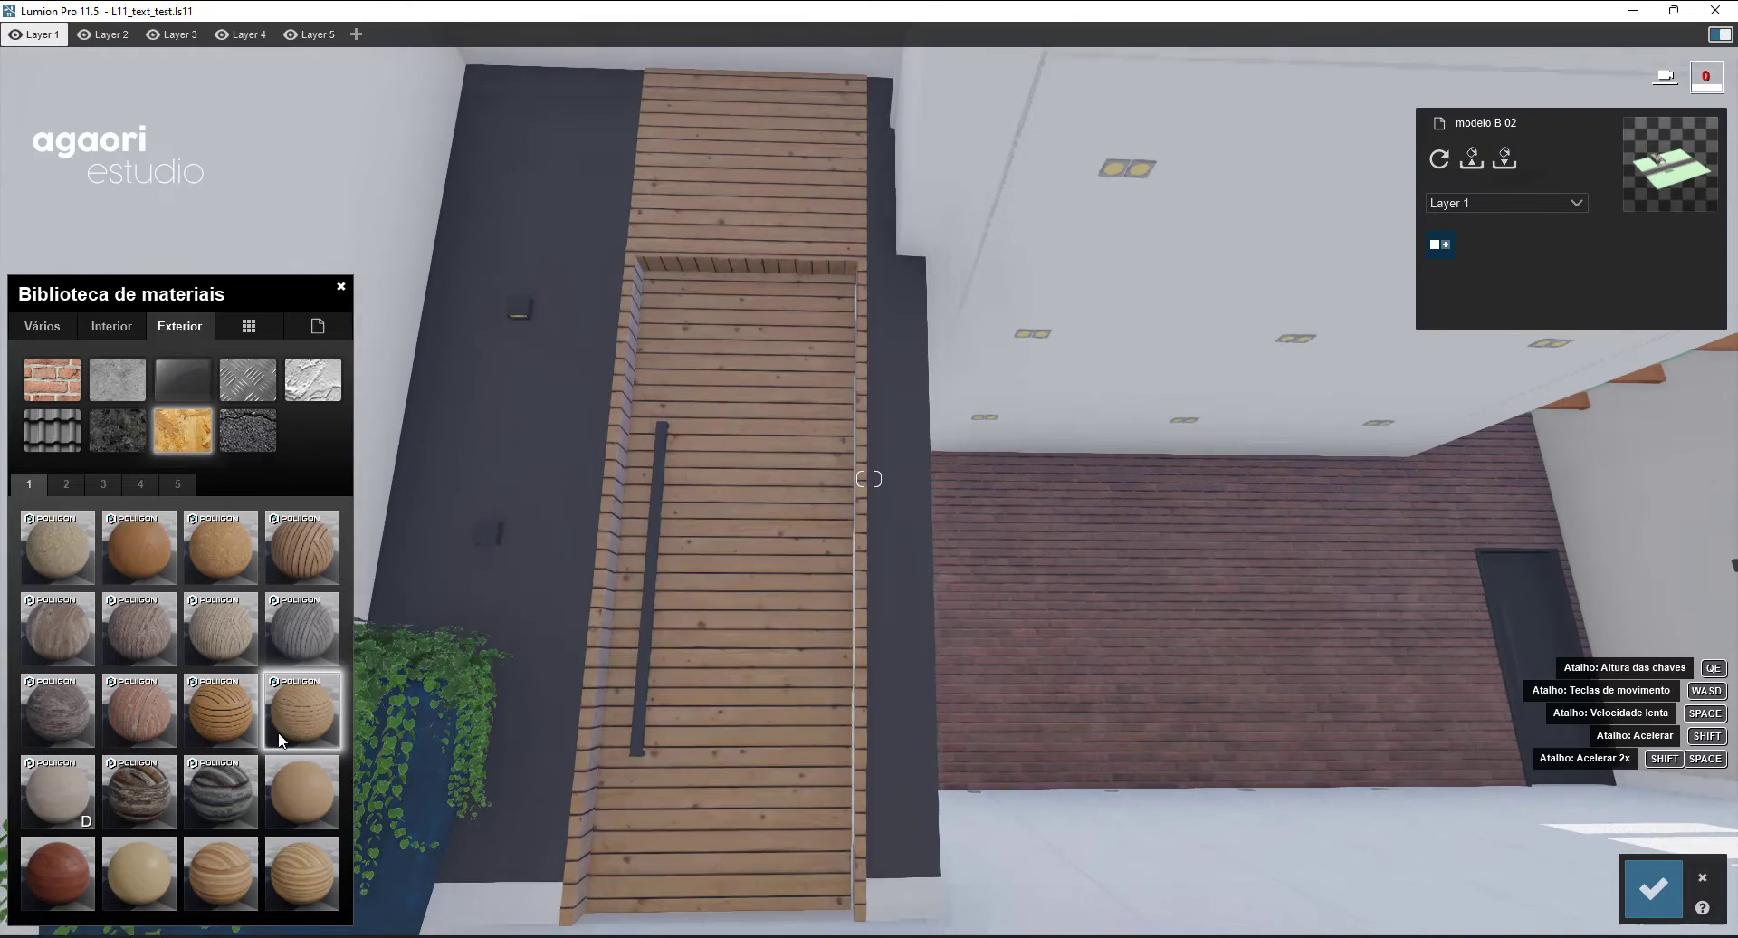
{"action": "left_click", "coordinate": [222, 720]}
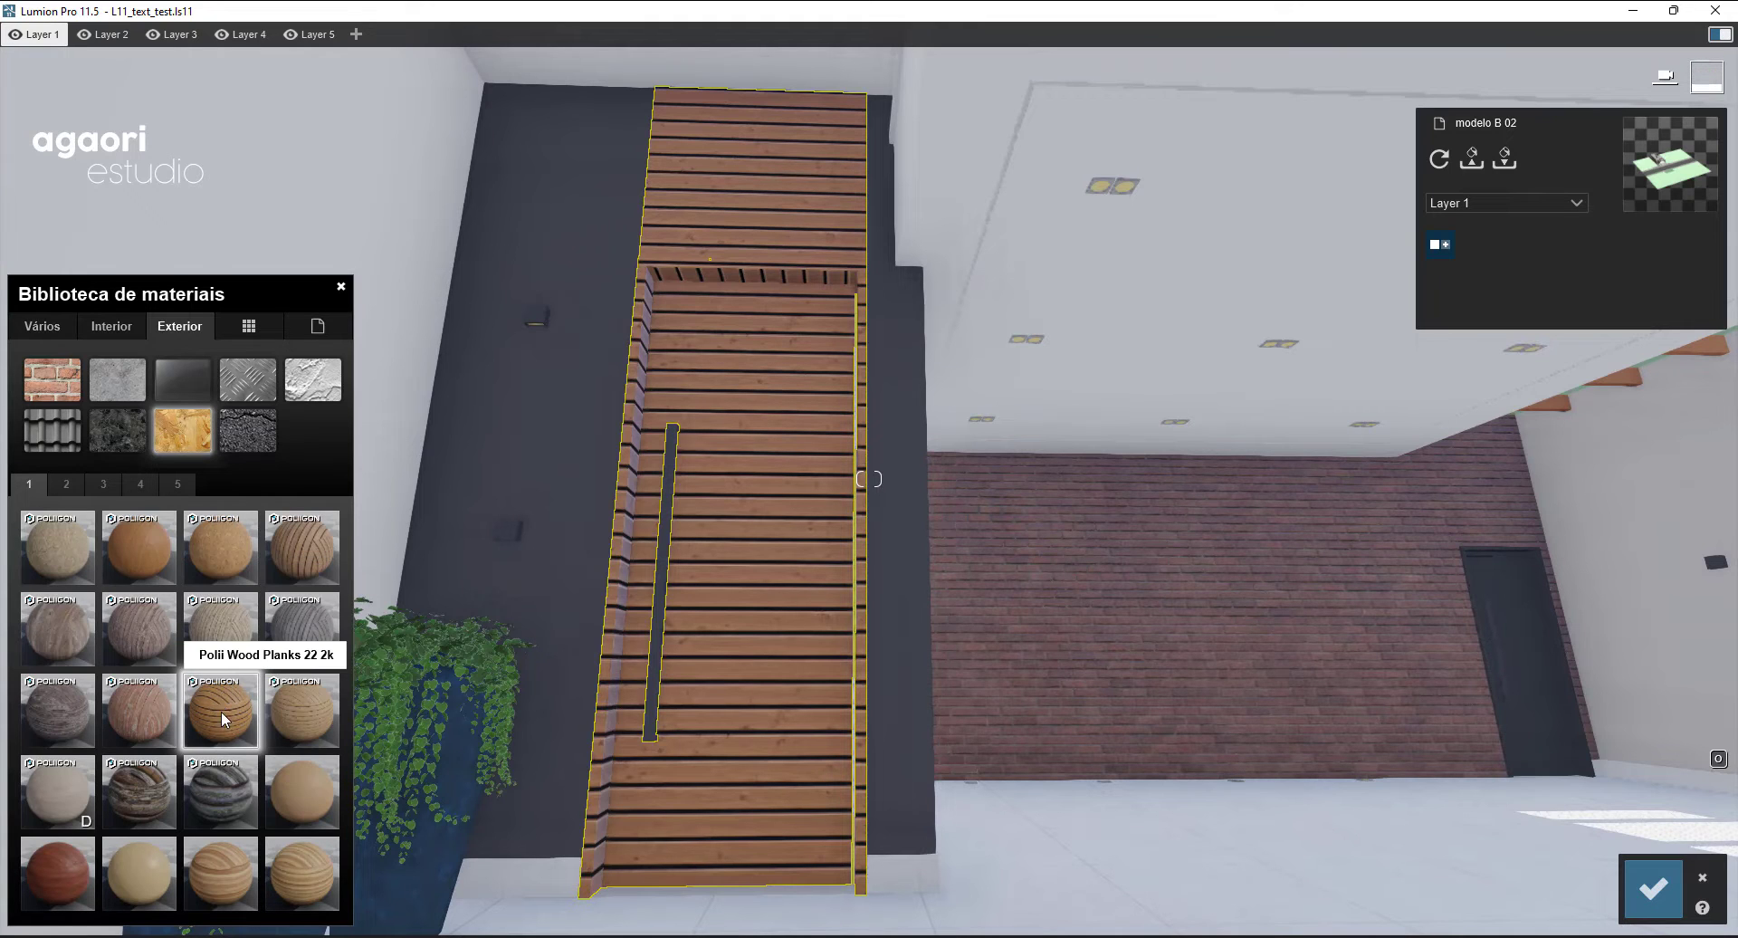
{"action": "left_click", "coordinate": [301, 540]}
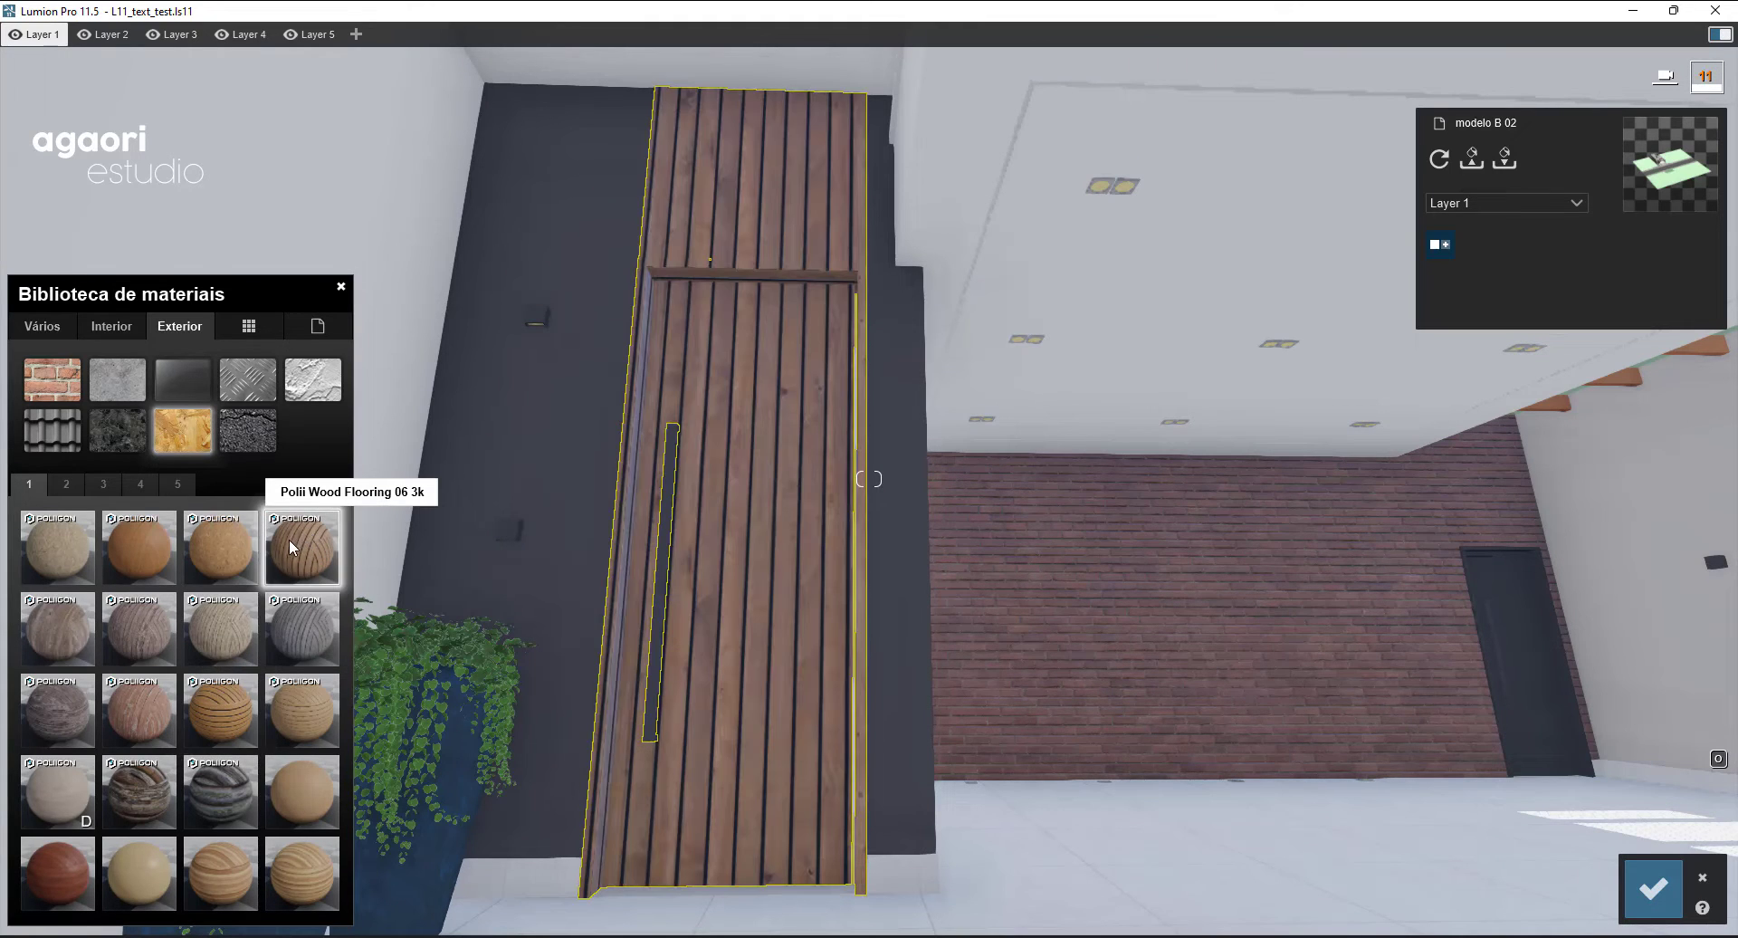
{"action": "left_click", "coordinate": [224, 717]}
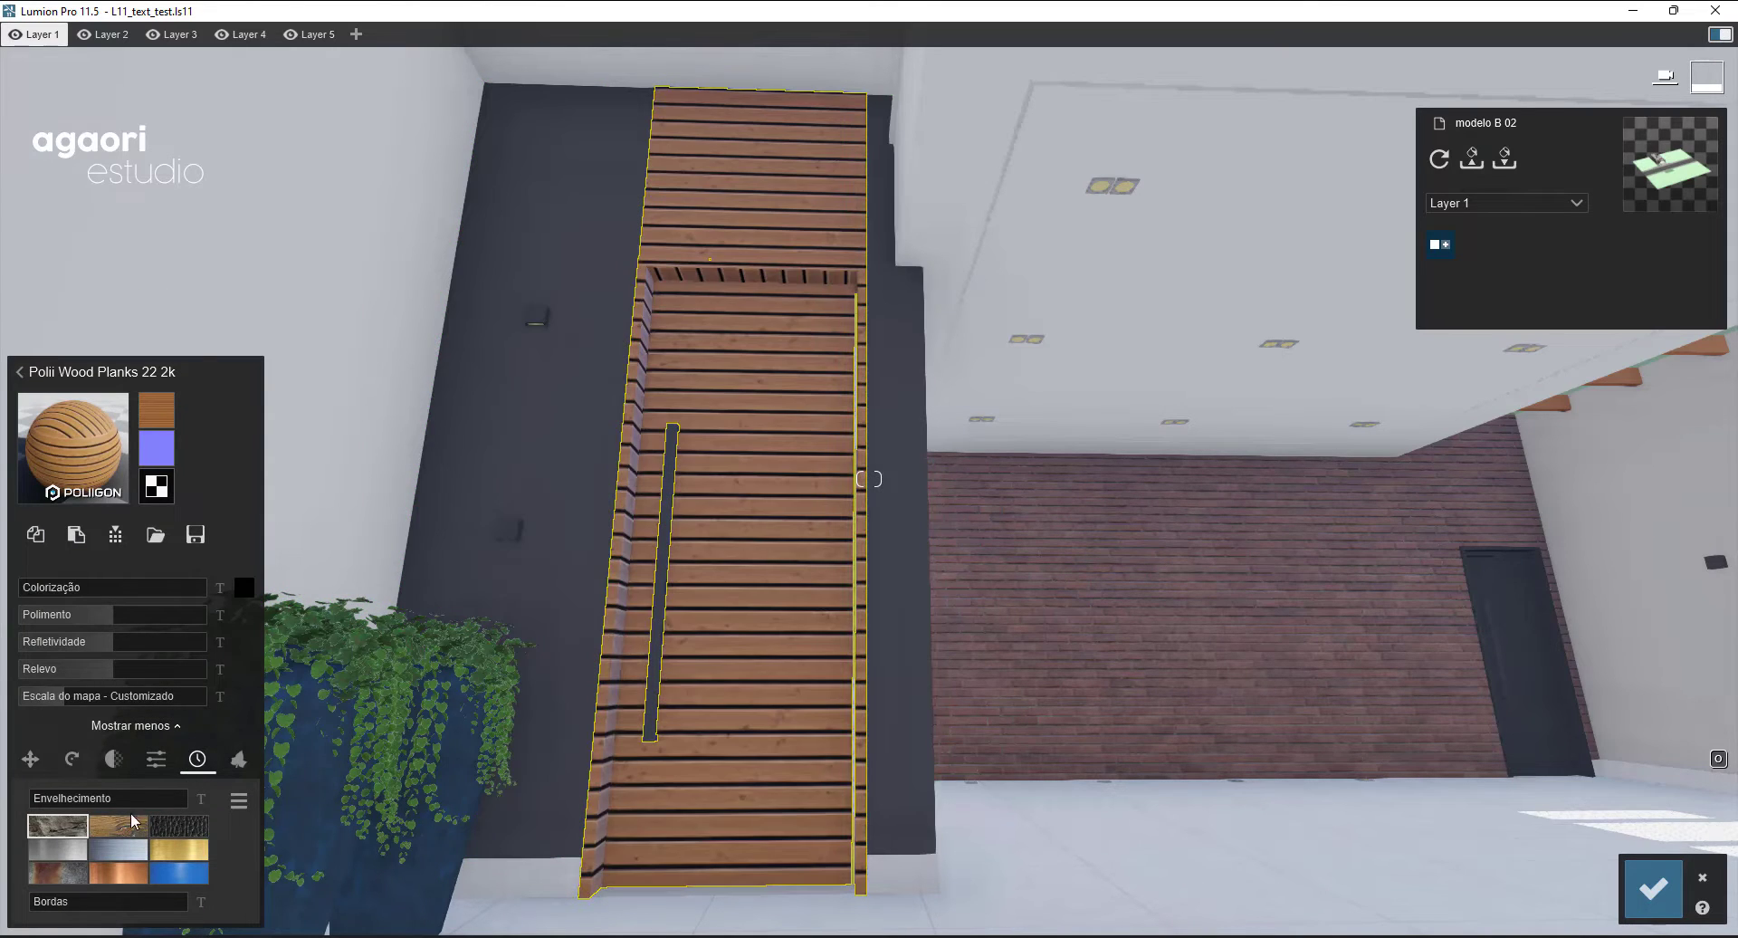
- Narrow the door planks with a smaller custom map scale, darken them with black colorization at about 0.1, and save
{"action": "left_click_drag", "start_coordinate": [58, 697], "coordinate": [62, 705]}
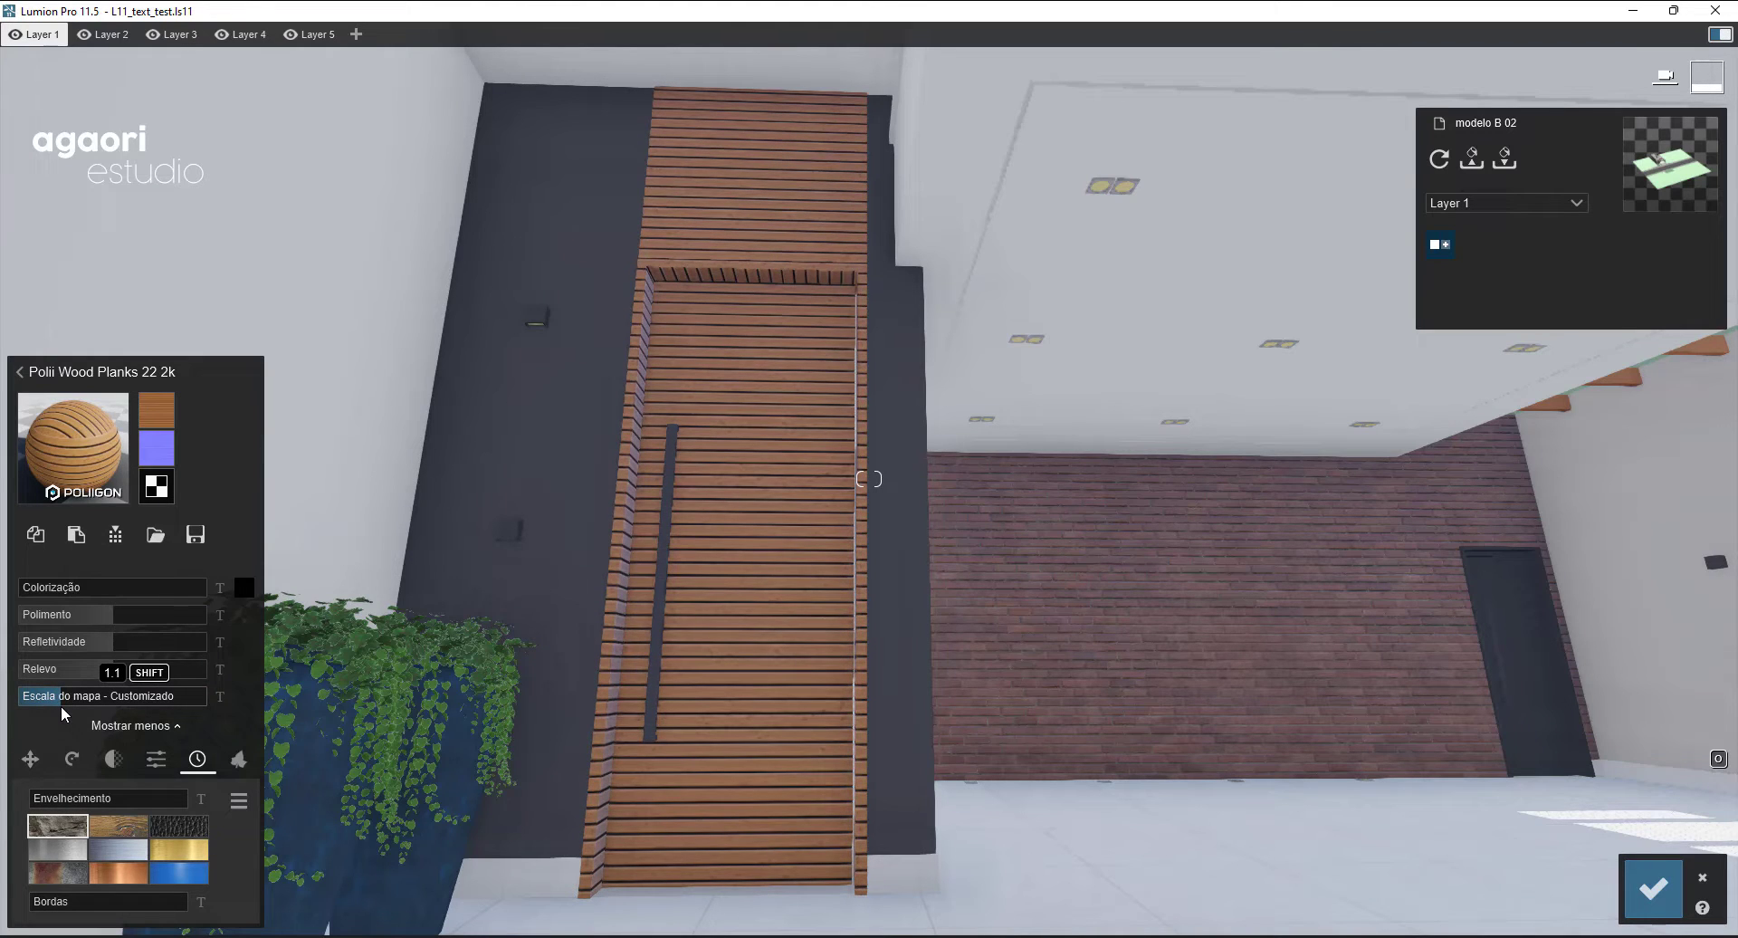
{"action": "left_click_drag", "start_coordinate": [60, 704], "coordinate": [58, 703]}
{"action": "left_click_drag", "start_coordinate": [76, 587], "coordinate": [5, 585]}
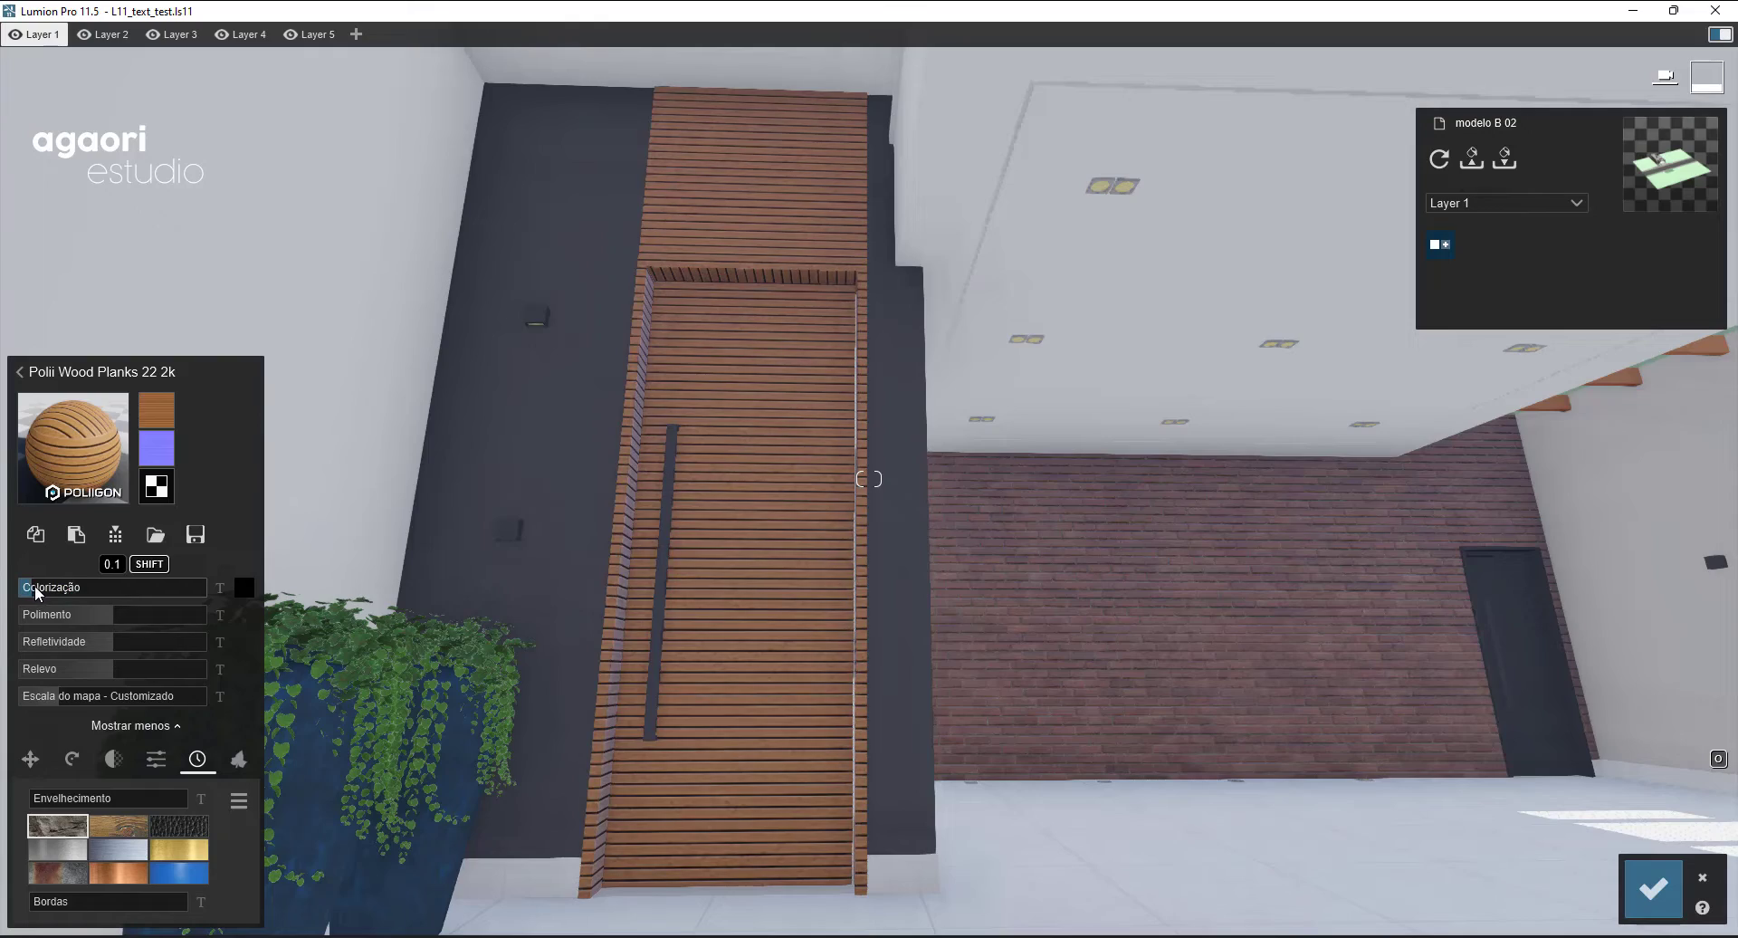
{"action": "key", "text": "s"}
{"action": "right_click_drag", "start_coordinate": [570, 514], "coordinate": [1082, 547]}
{"action": "key", "text": "s"}
{"action": "key", "text": "s"}
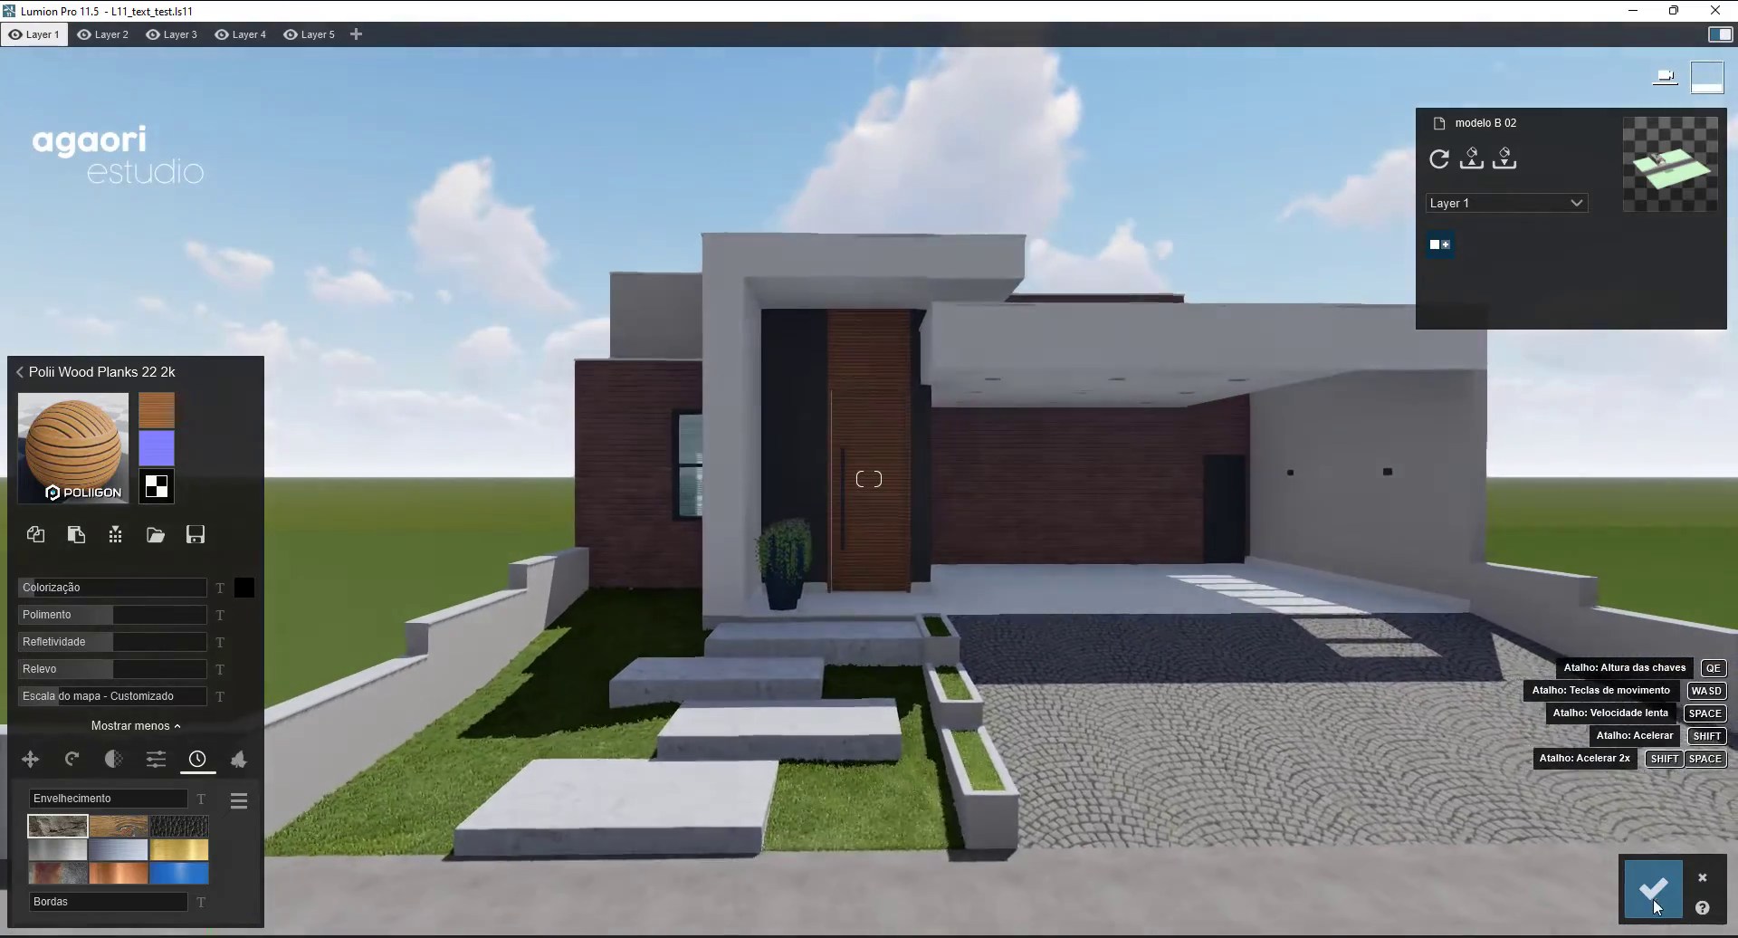
{"action": "left_click", "coordinate": [1653, 889]}
- Apply the Silver interior metal material to the door handles and inspect the front door's handle up close
{"action": "key", "text": "w"}
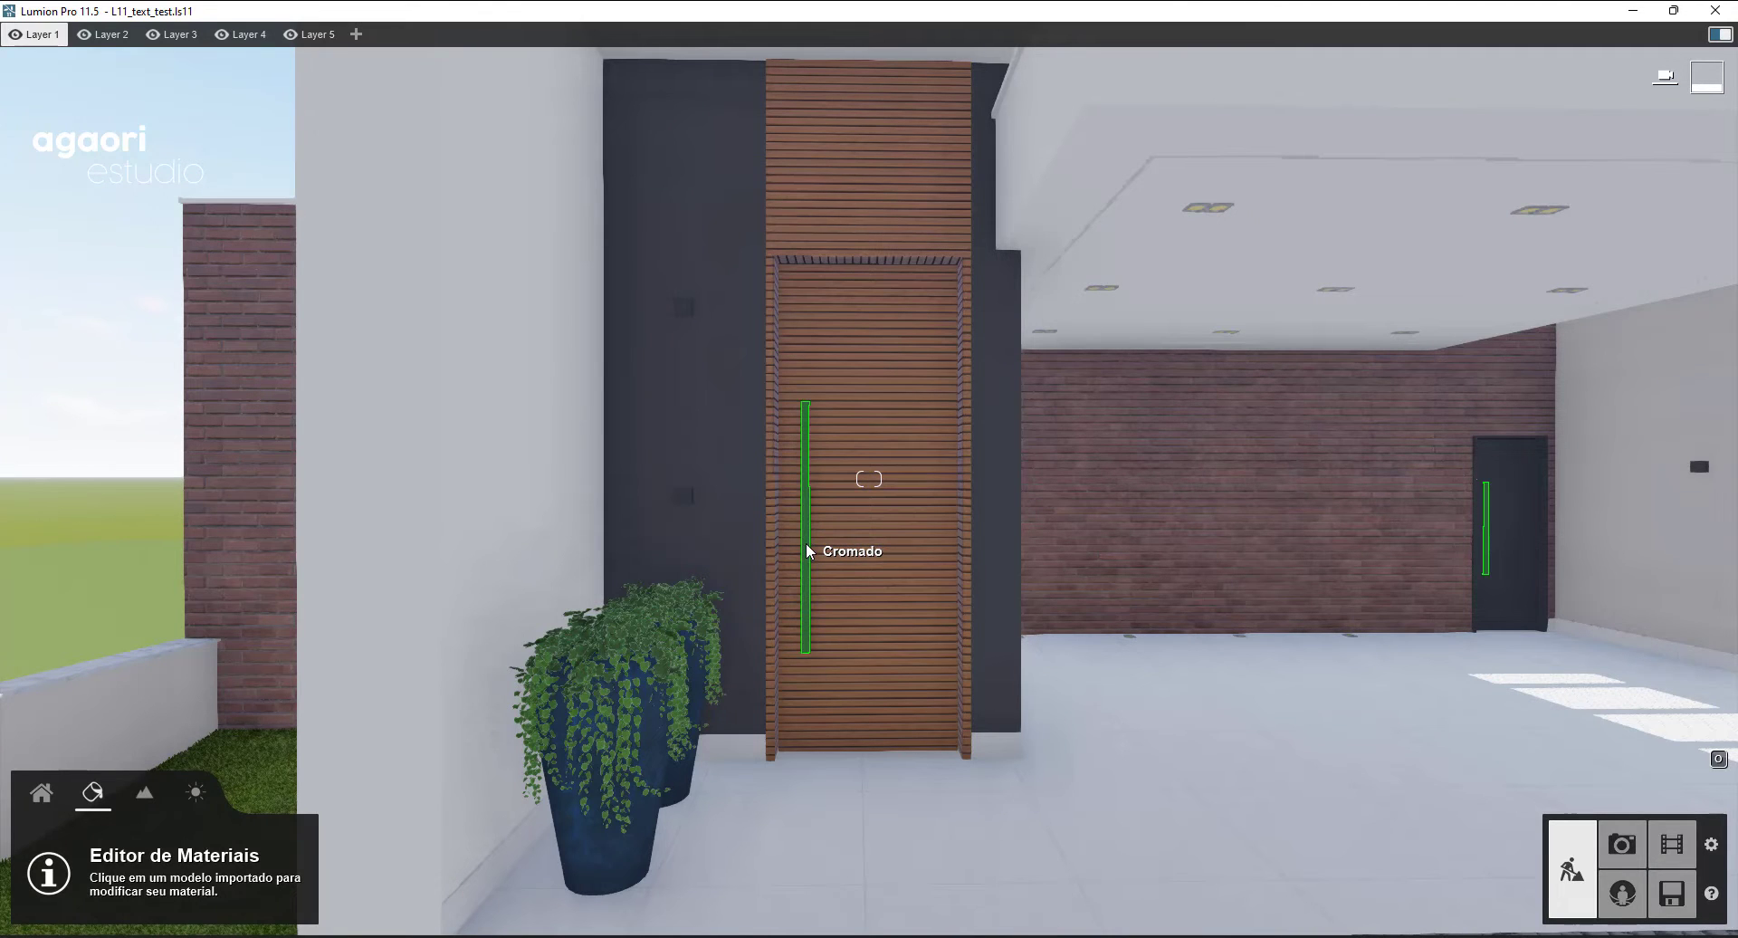
{"action": "left_click", "coordinate": [806, 547]}
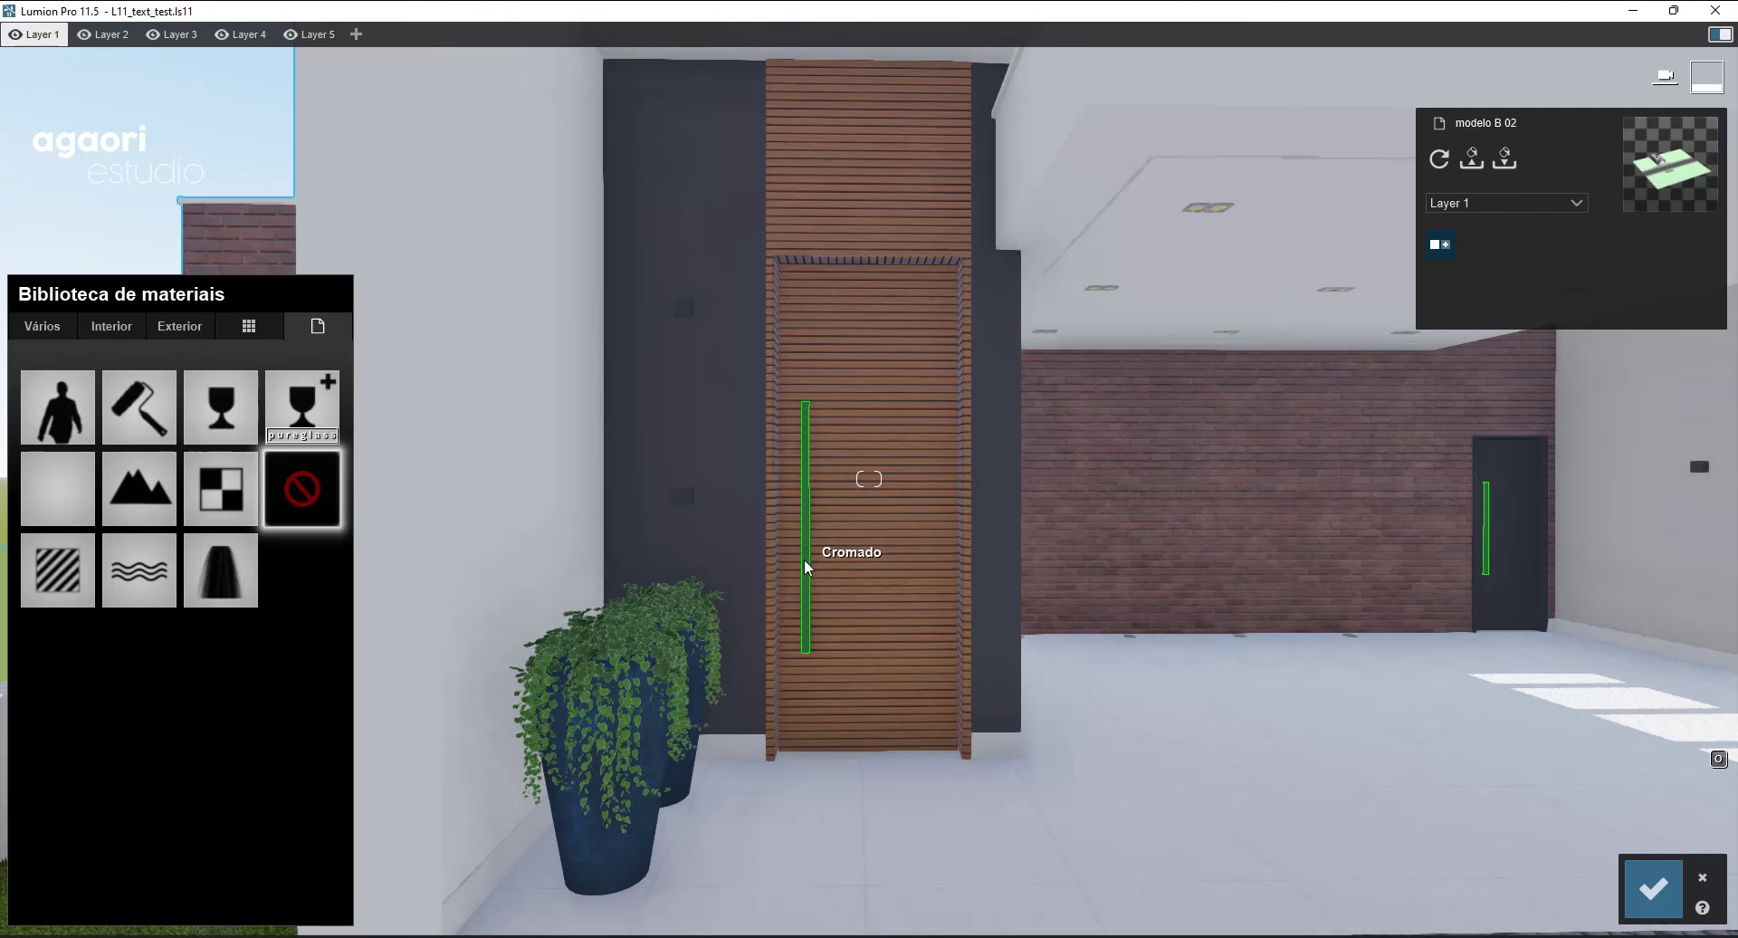
{"action": "left_click", "coordinate": [174, 327]}
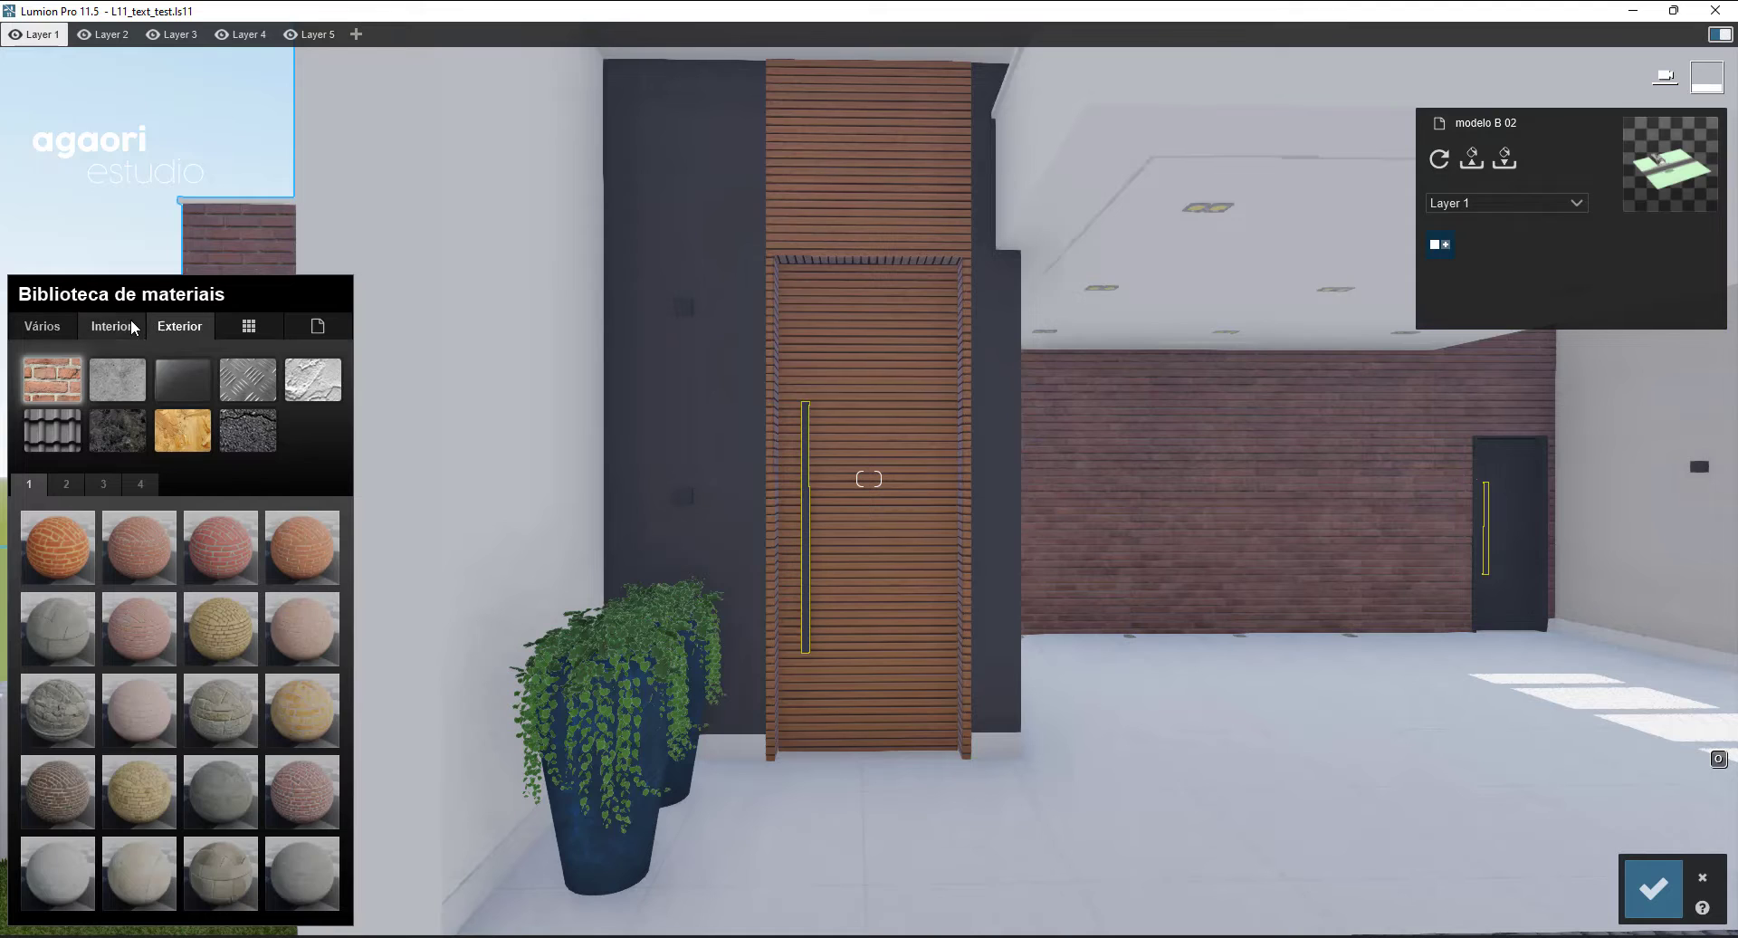
{"action": "left_click", "coordinate": [131, 324]}
{"action": "left_click", "coordinate": [247, 380]}
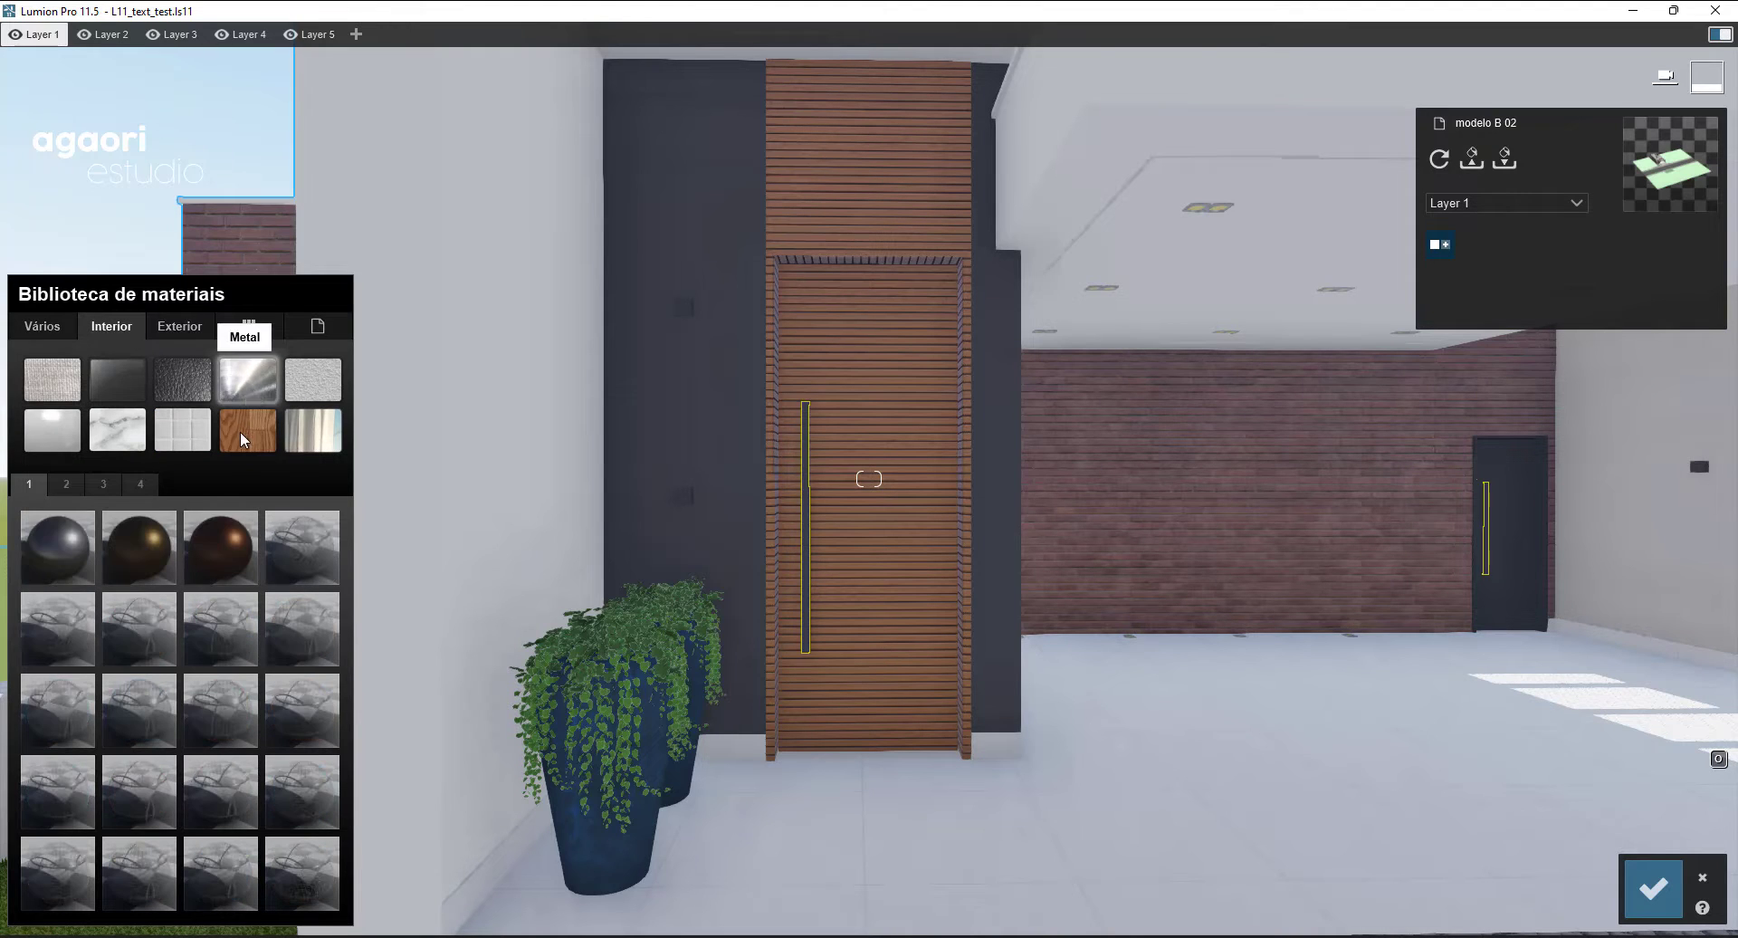
{"action": "left_click", "coordinate": [142, 486]}
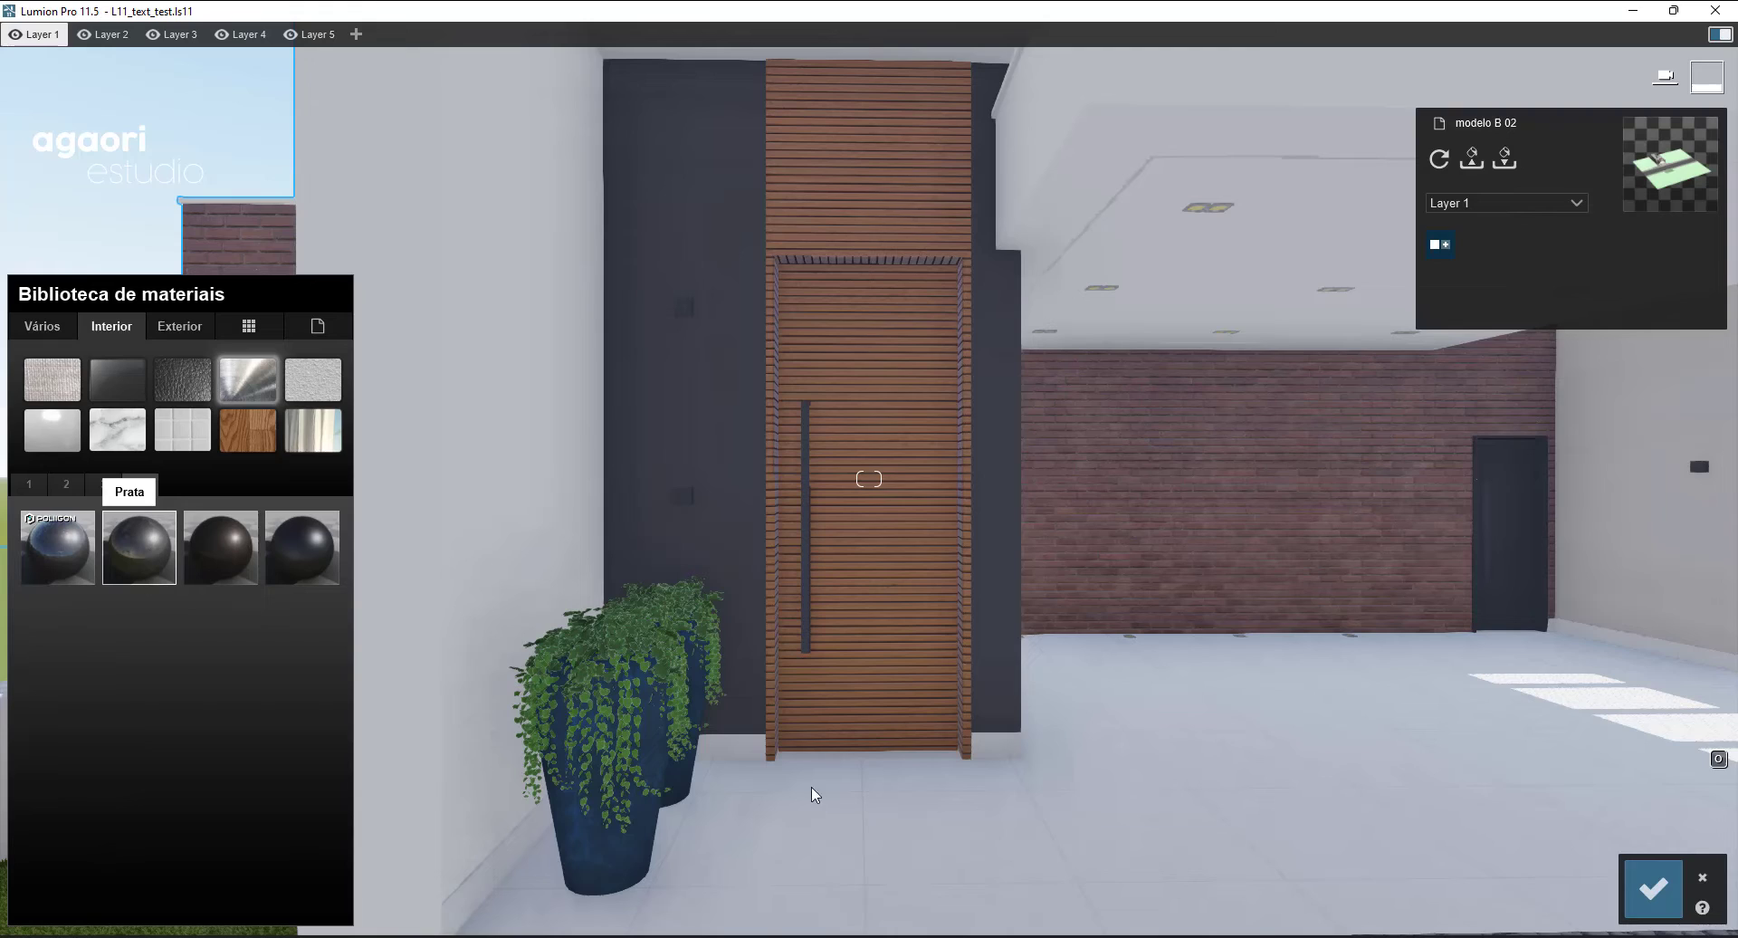
{"action": "key", "text": "w"}
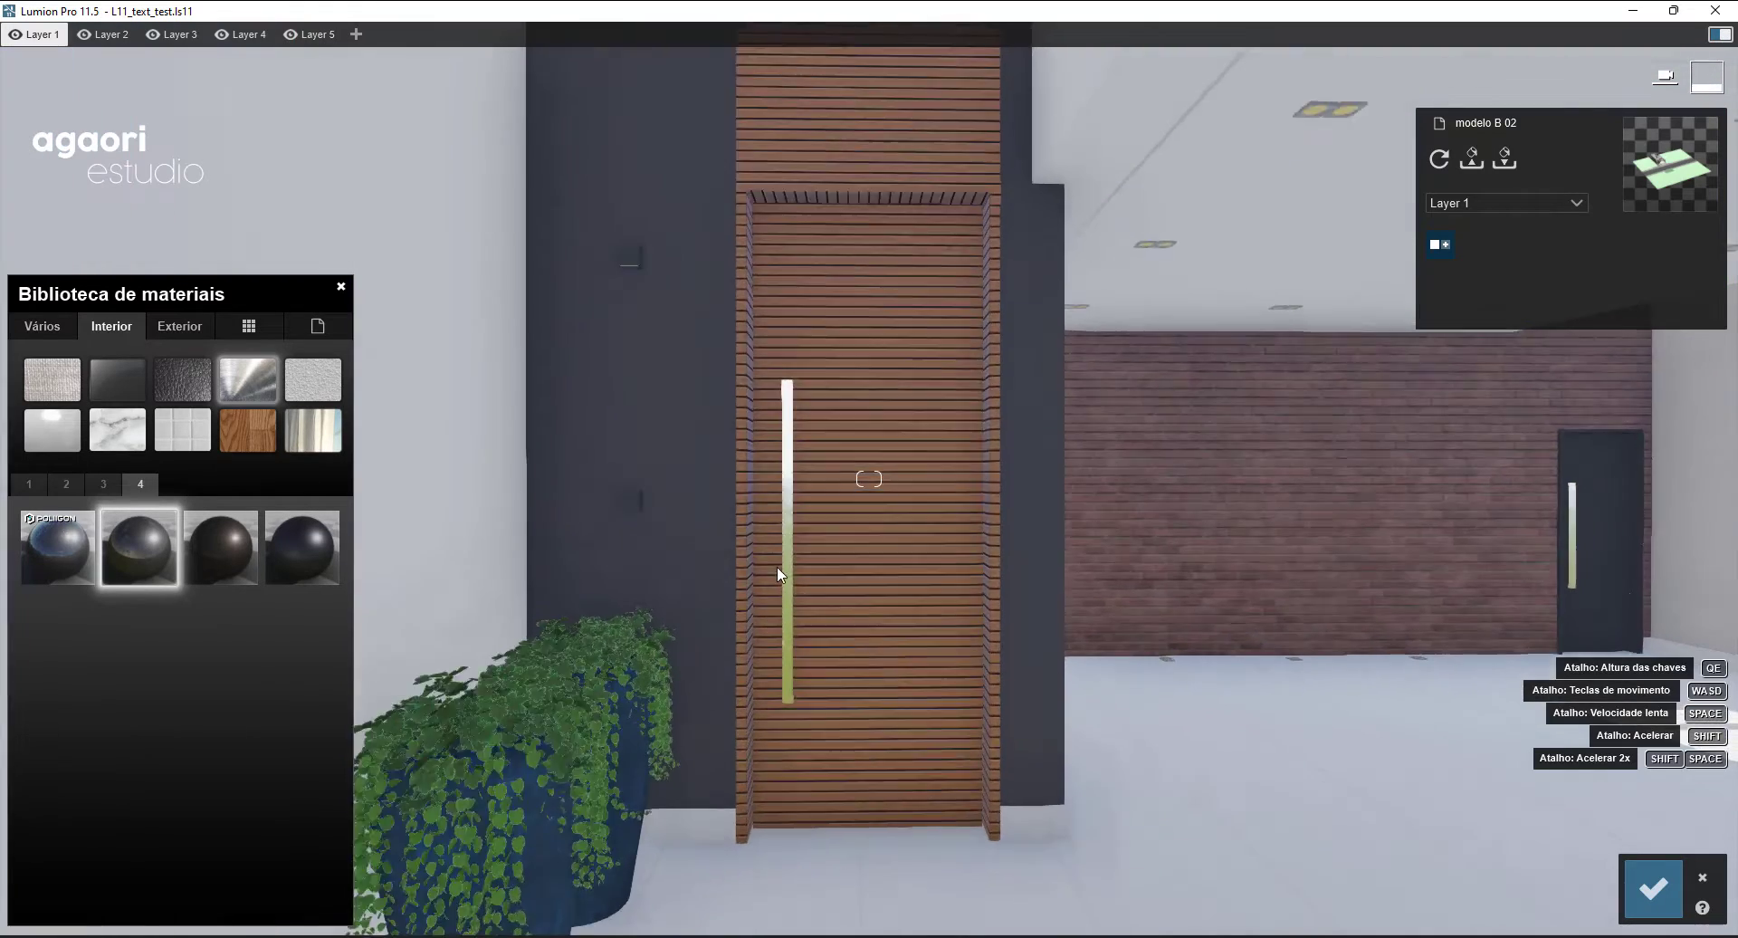
{"action": "key", "text": "w"}
{"action": "key", "text": "s"}
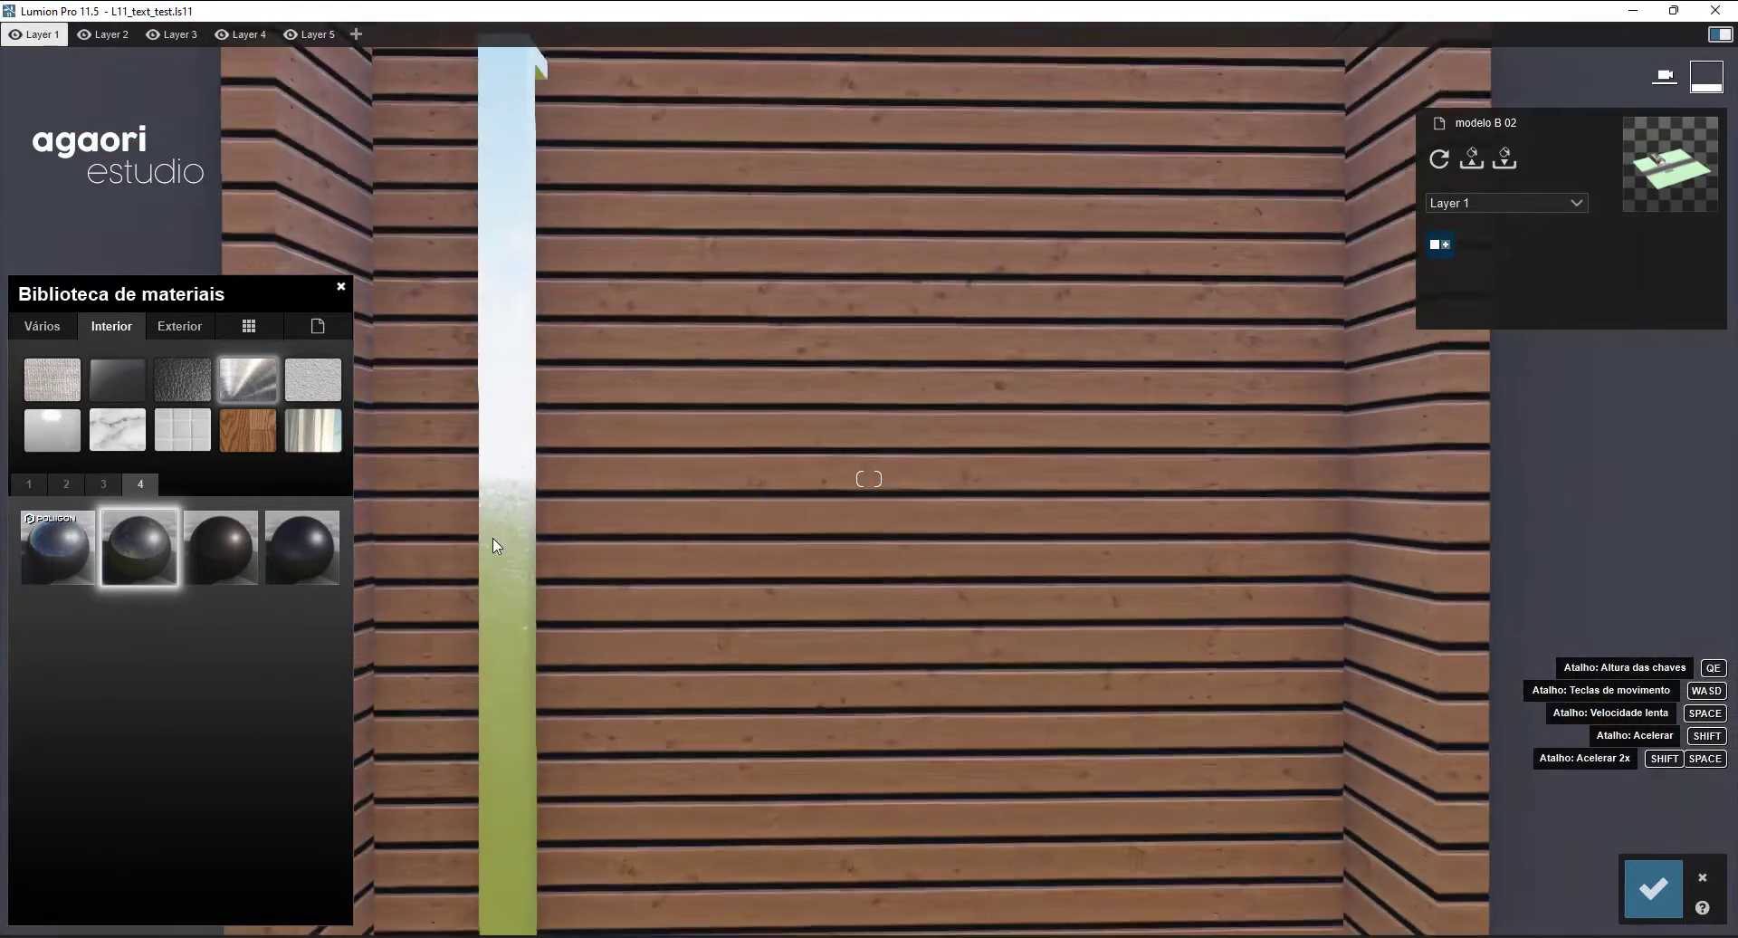
- Raise the custom map scale of the handles' Silver material to its maximum and save the change
{"action": "left_click", "coordinate": [574, 504]}
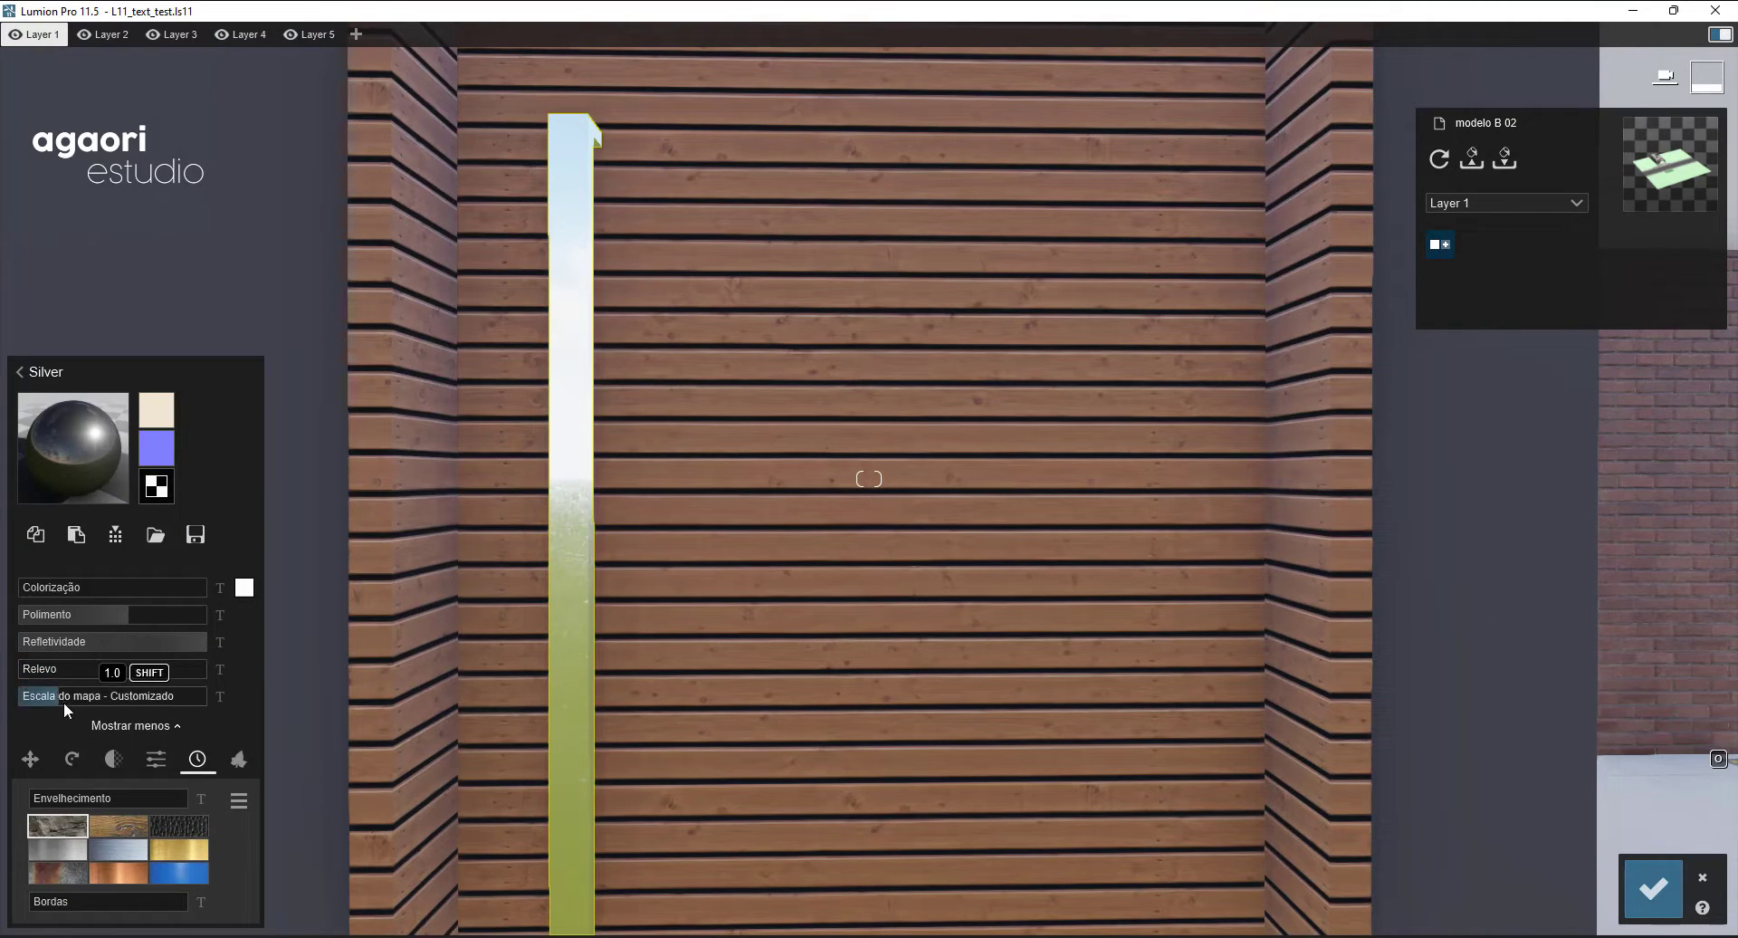
{"action": "scroll", "coordinate": [787, 623], "scroll_direction": "down", "scroll_amount": 5}
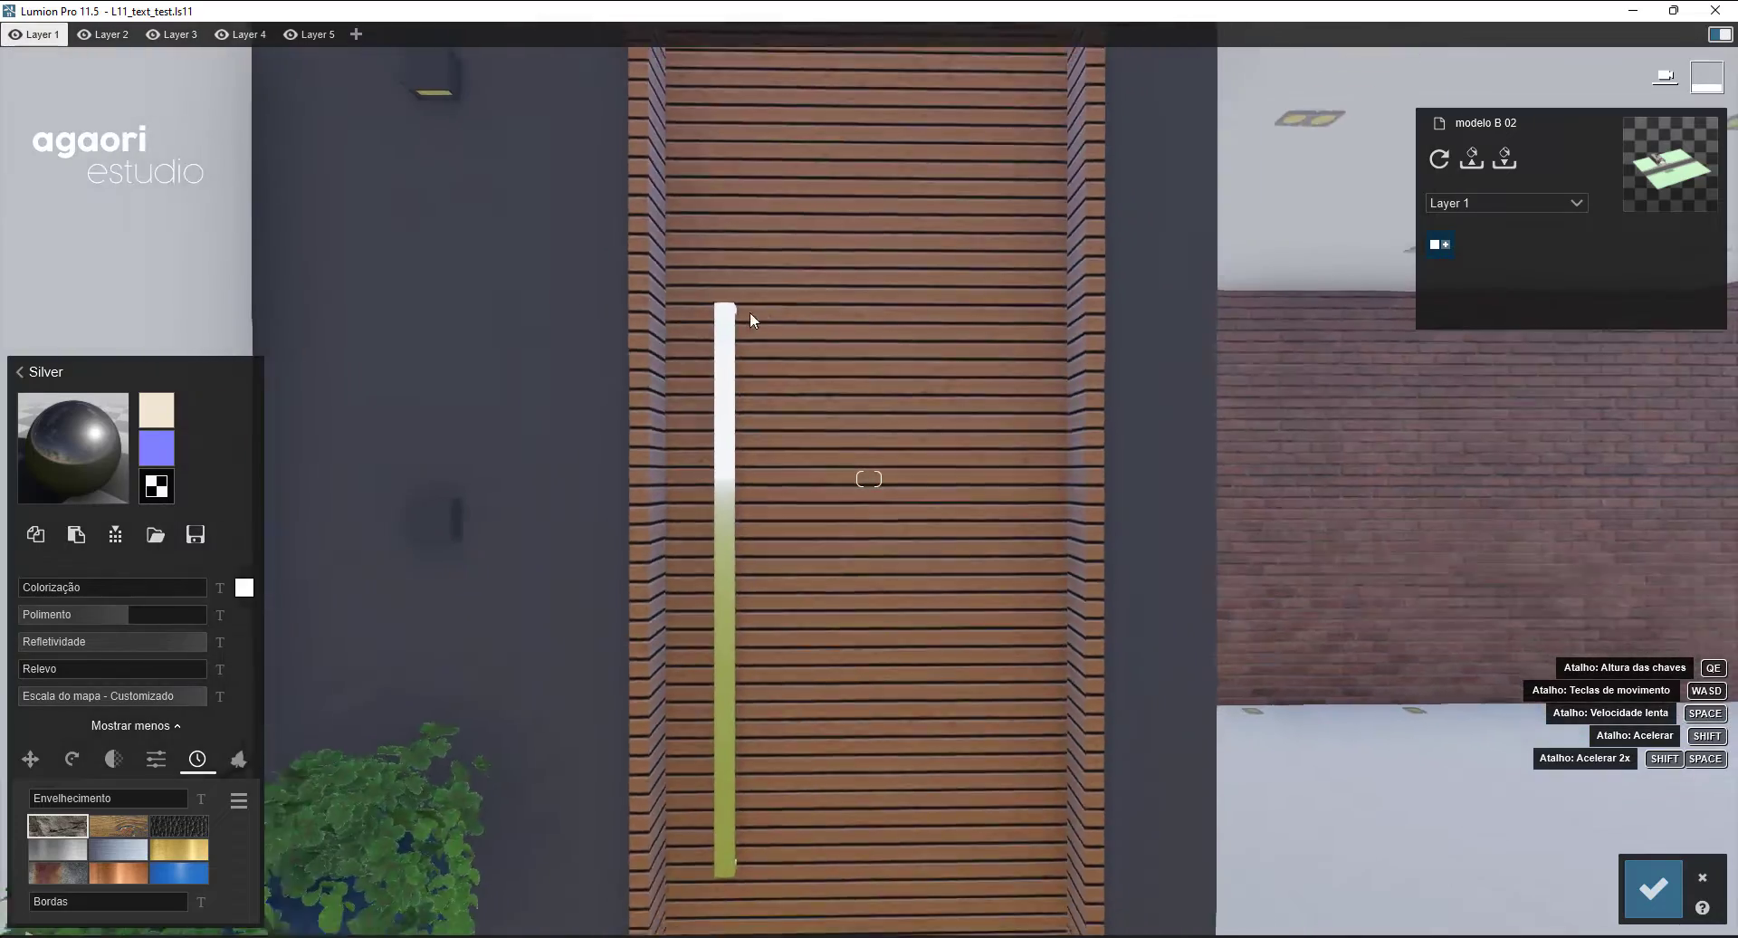
{"action": "right_click_drag", "start_coordinate": [787, 623], "coordinate": [1358, 815]}
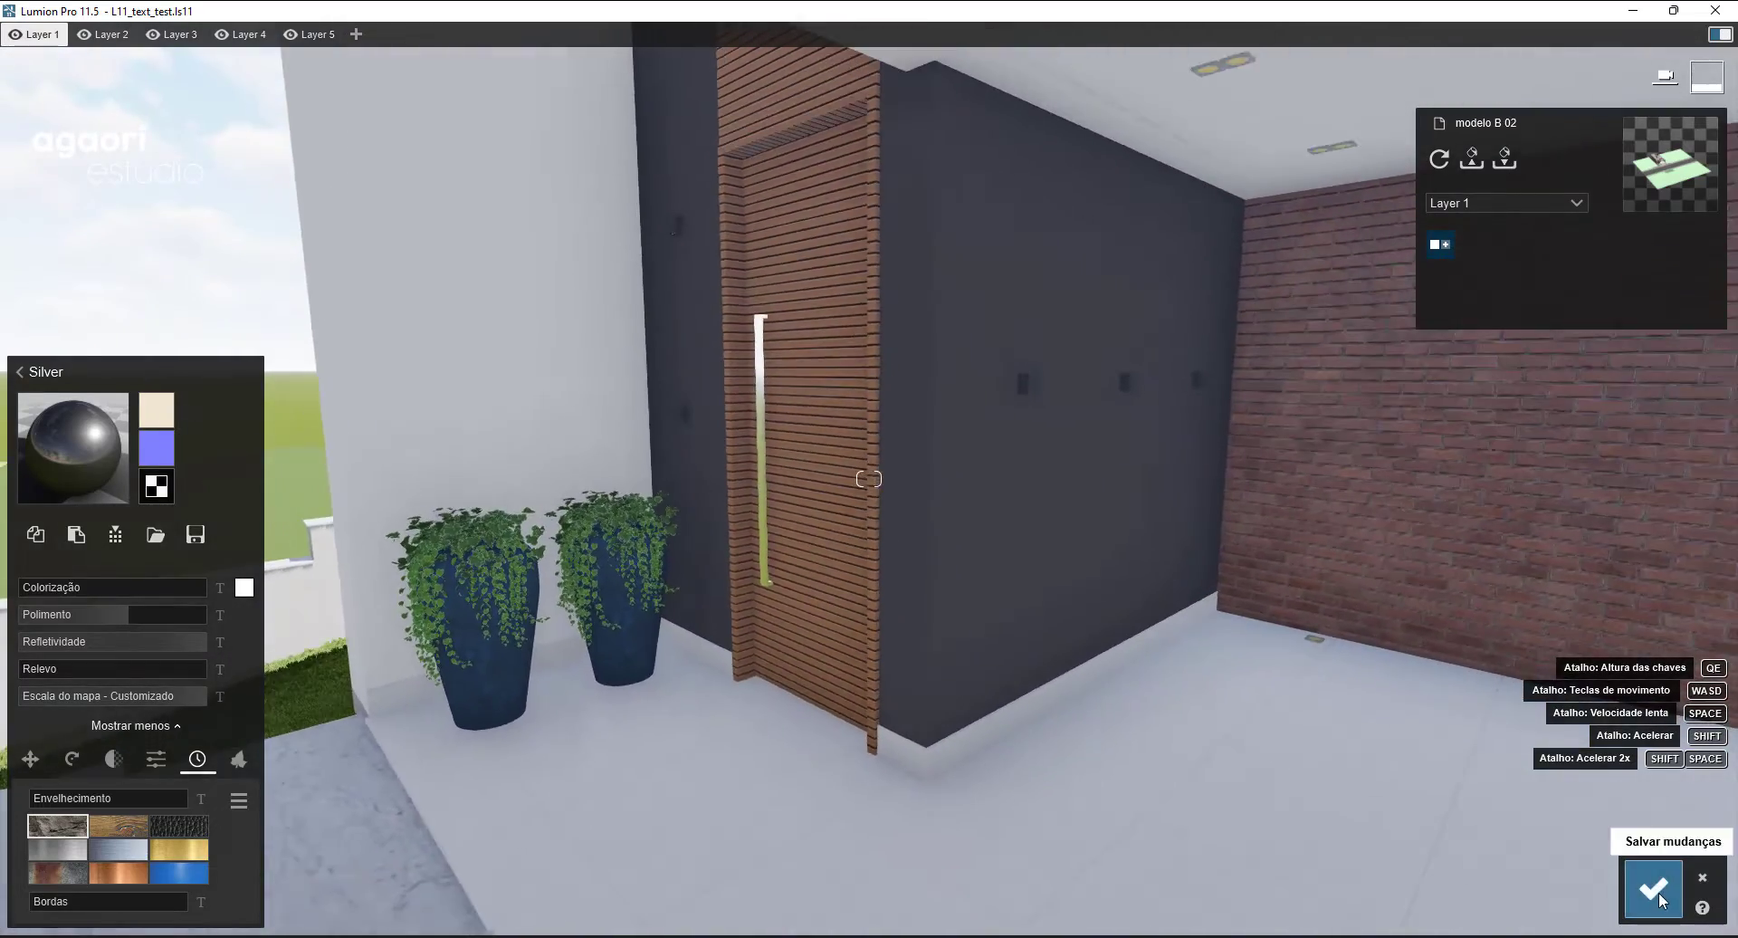
{"action": "left_click", "coordinate": [1653, 888]}
- Assign the Standard material to the Aluminio-Preto wall lights beside the front door
{"action": "scroll", "coordinate": [780, 446], "scroll_direction": "down", "scroll_amount": 5}
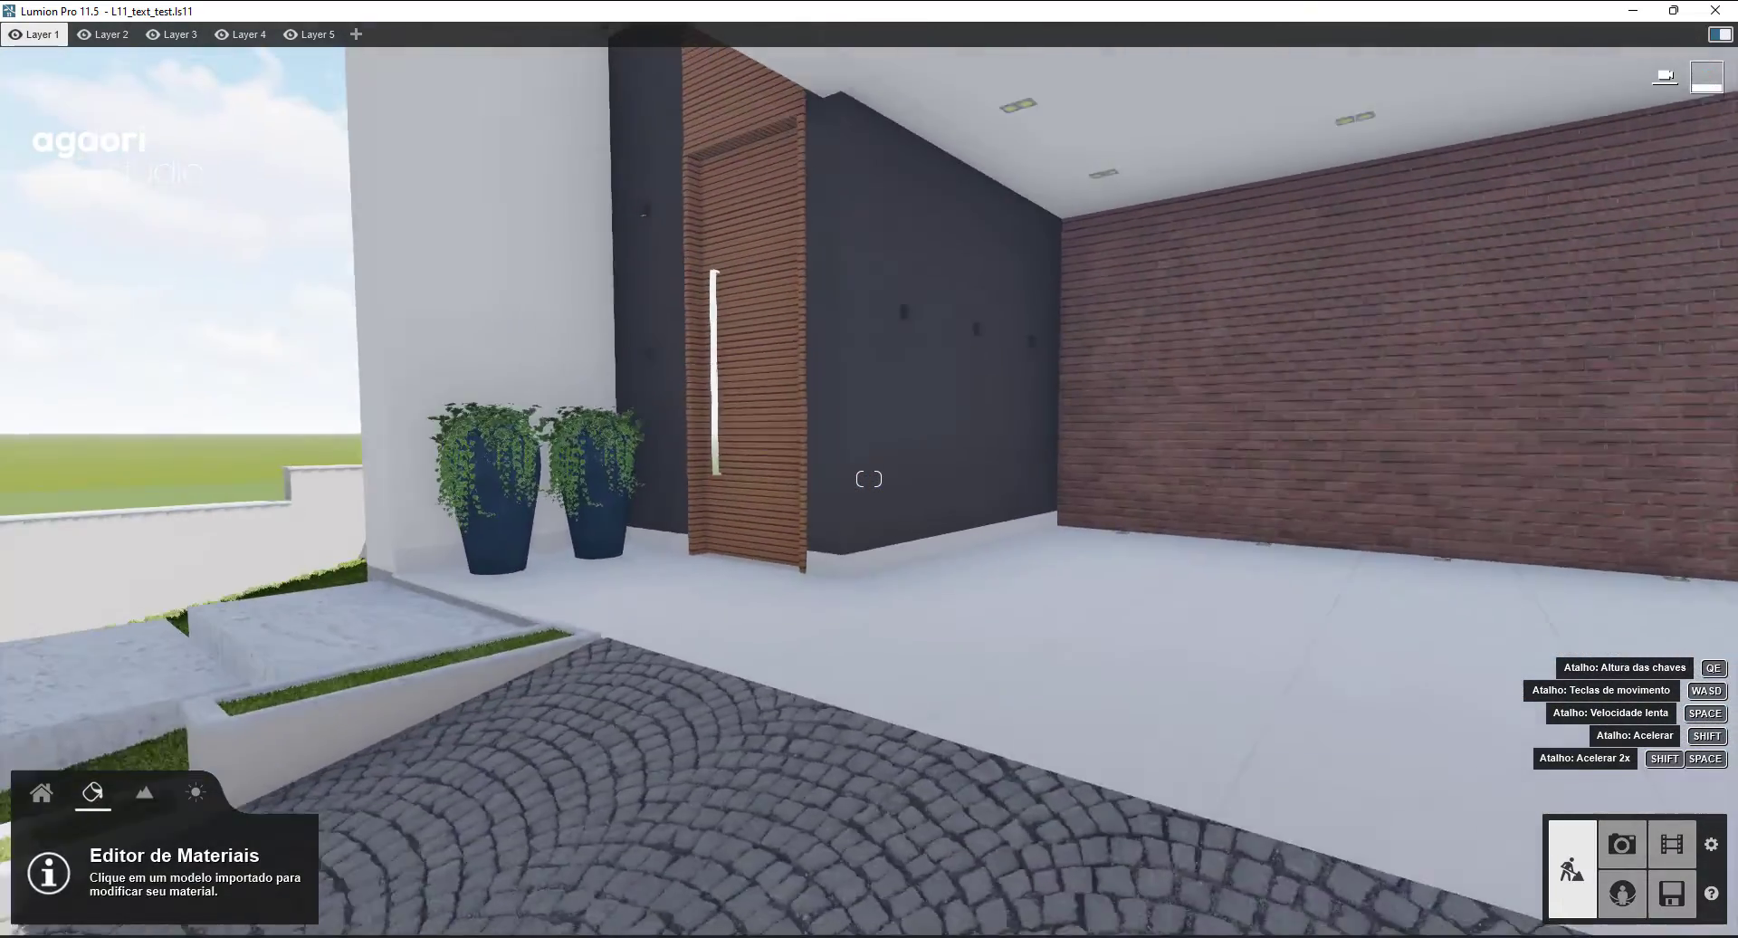
{"action": "scroll", "coordinate": [834, 449], "scroll_direction": "up", "scroll_amount": 10}
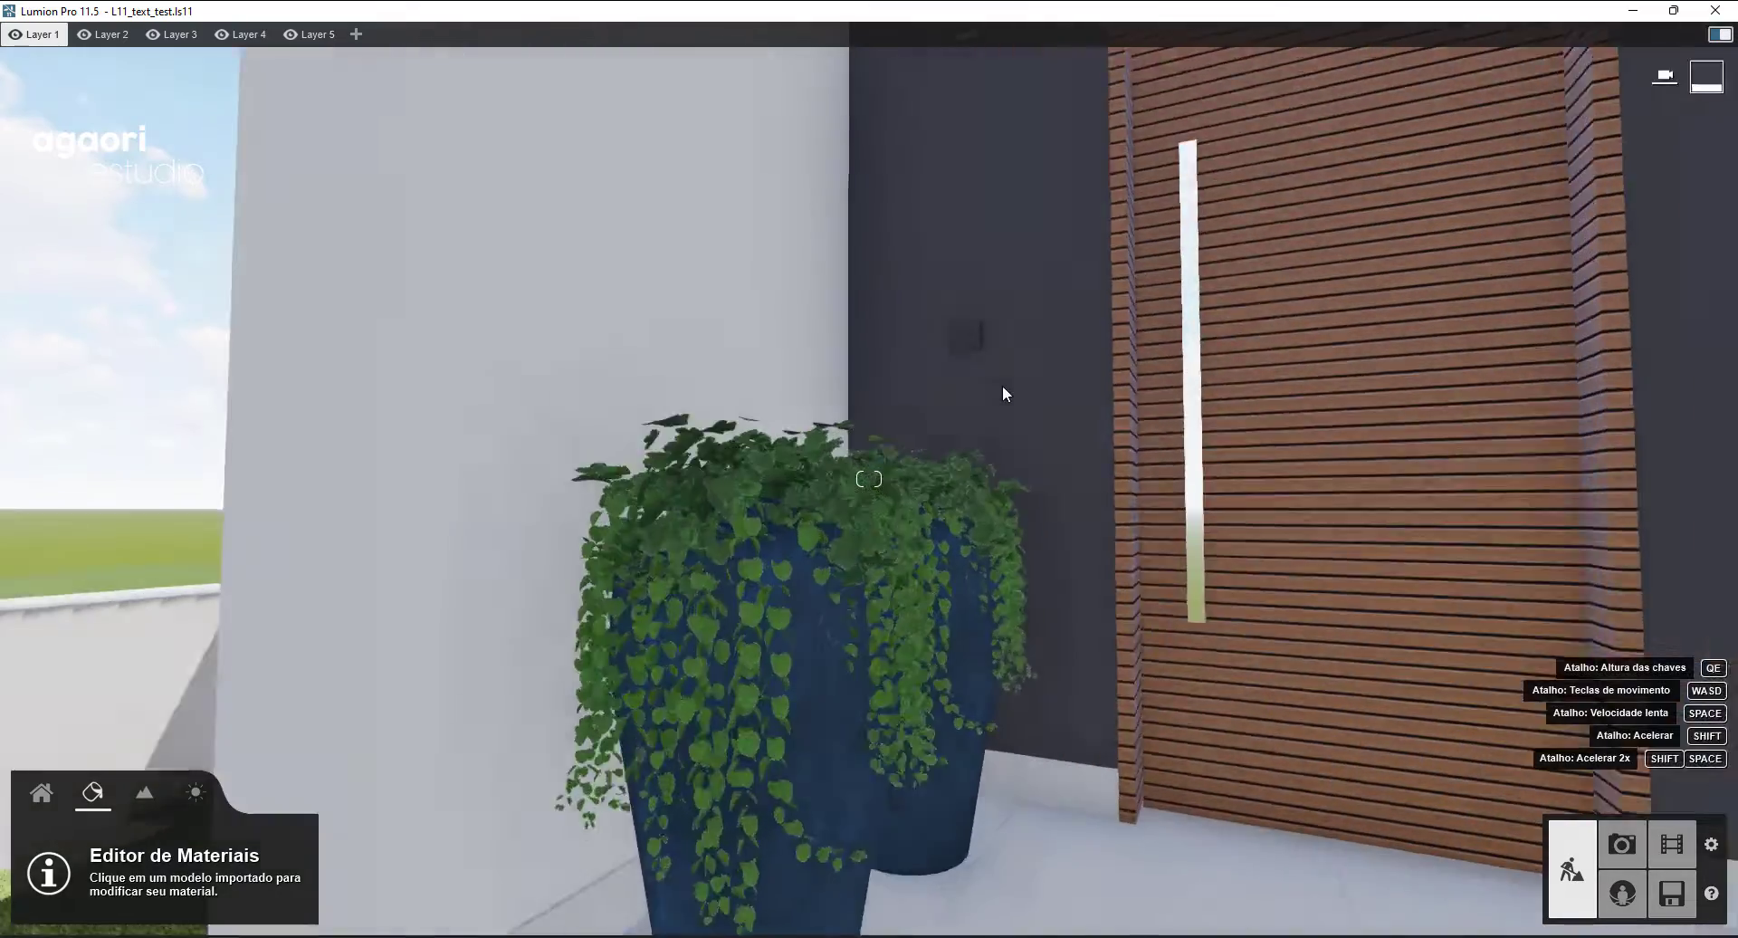
{"action": "scroll", "coordinate": [1003, 384], "scroll_direction": "up", "scroll_amount": 5}
{"action": "middle_click_drag", "start_coordinate": [1002, 383], "coordinate": [770, 280]}
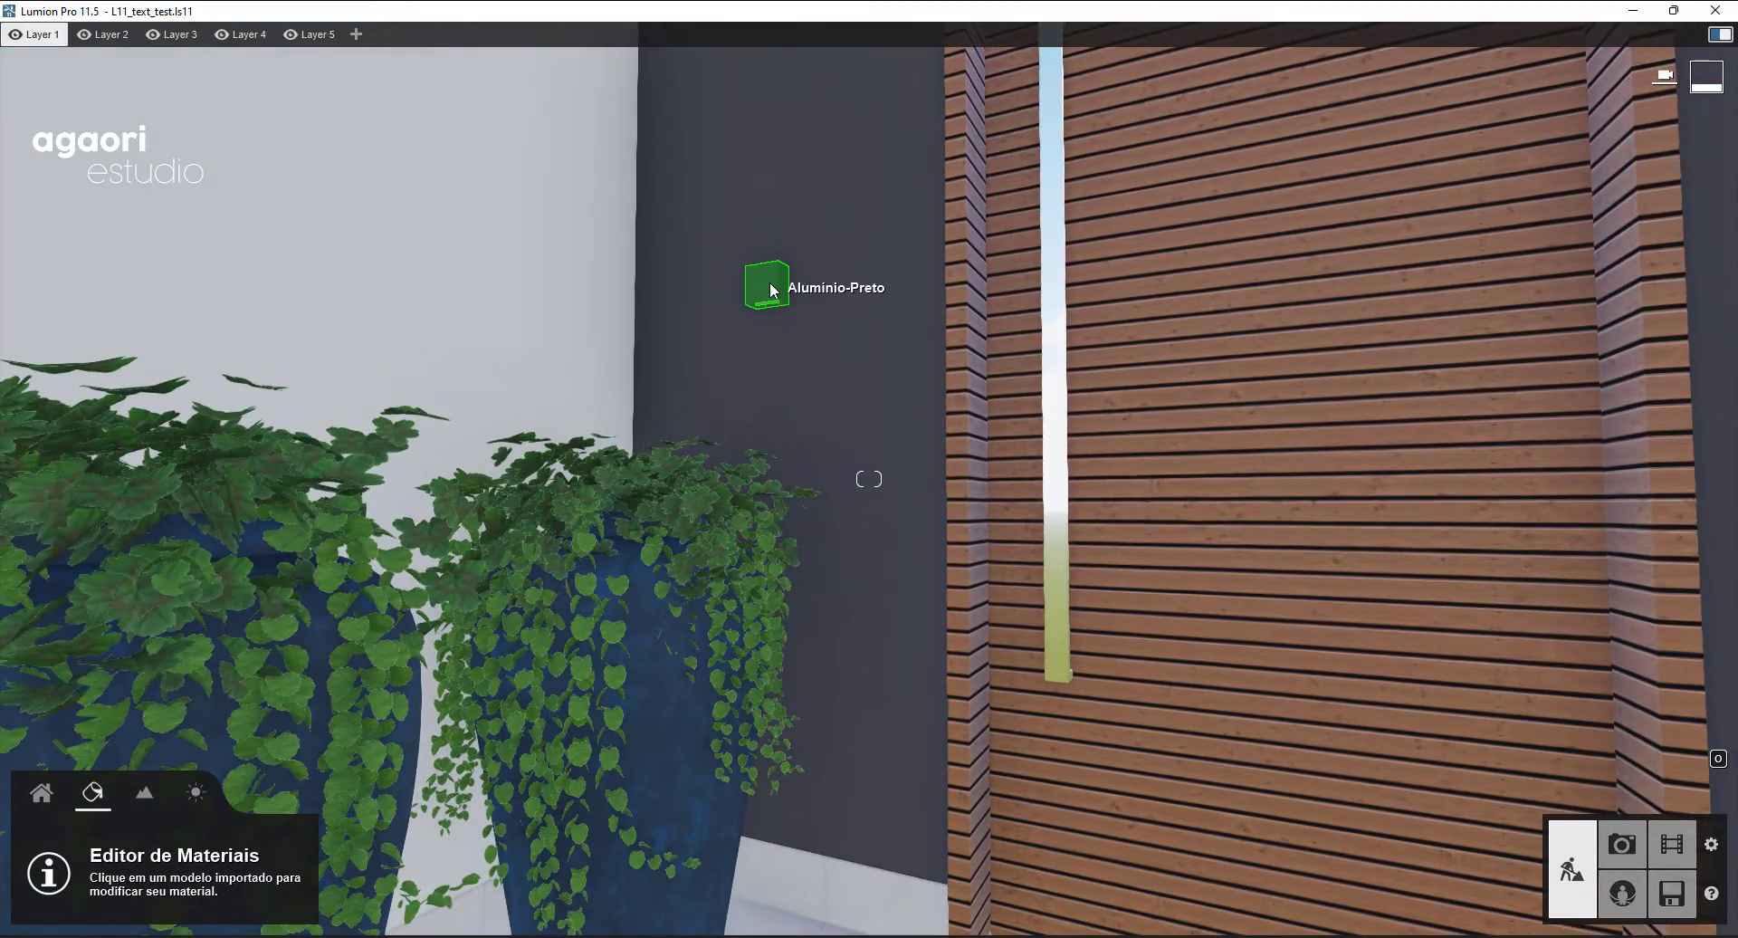
{"action": "left_click", "coordinate": [773, 282]}
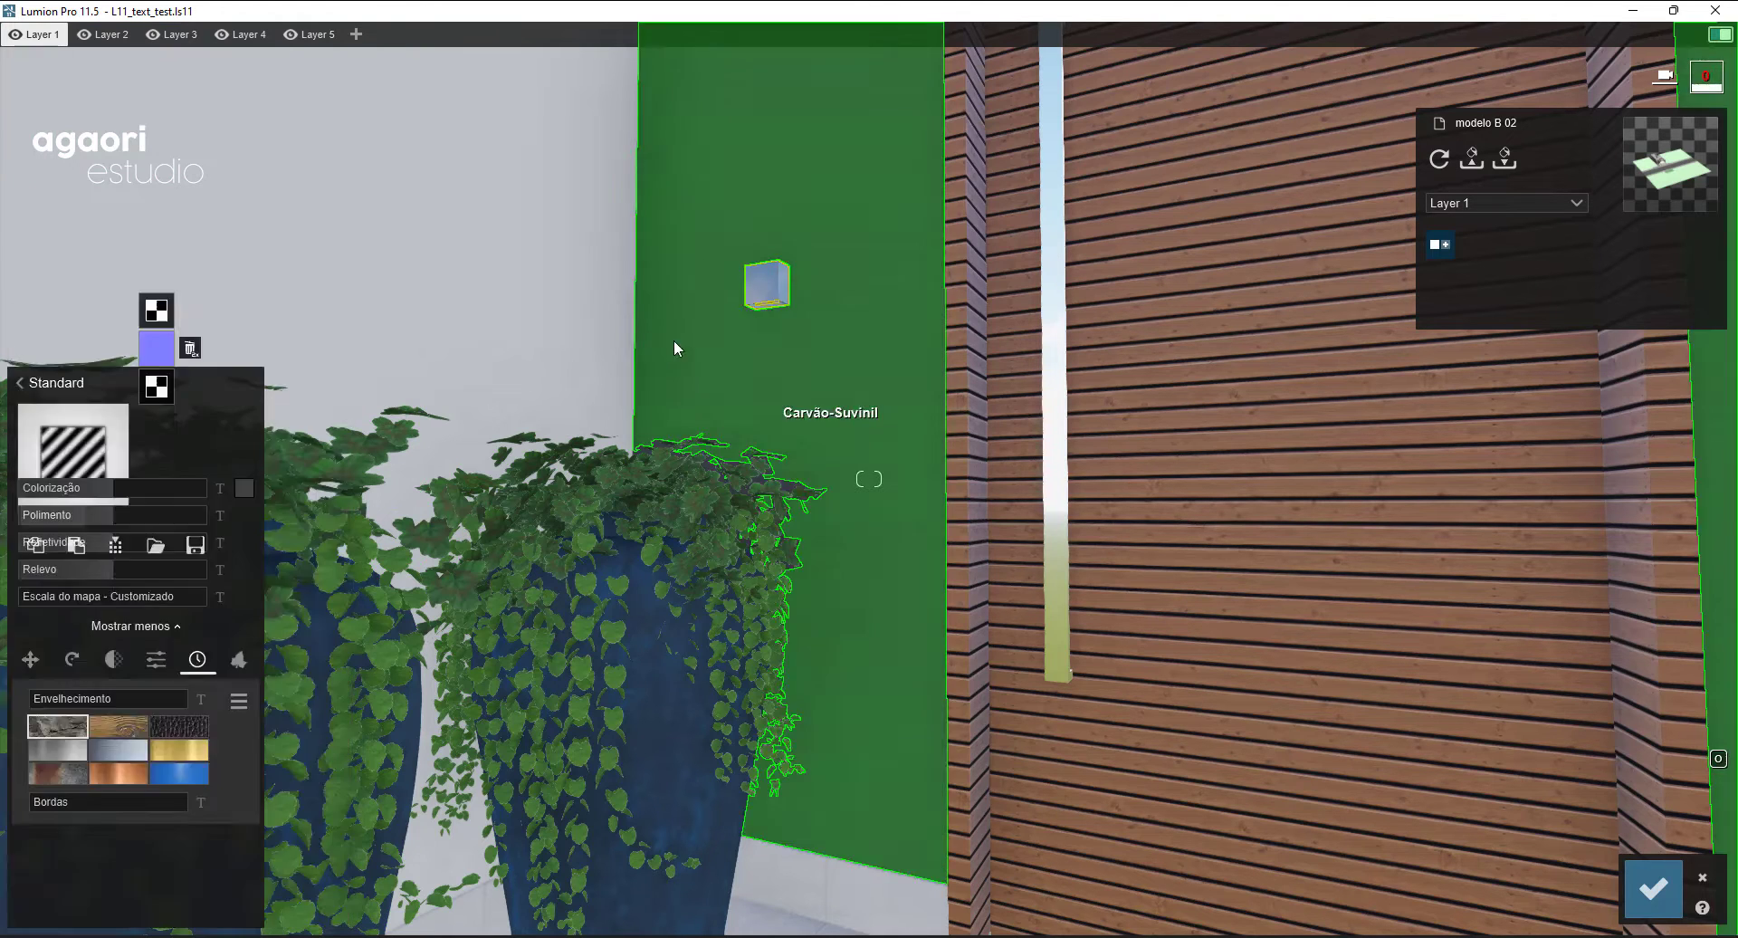
- Lower the wall lights' gloss and set their reflectivity to about 0.7
{"action": "key", "text": "q"}
{"action": "right_click_drag", "start_coordinate": [685, 349], "coordinate": [695, 416]}
{"action": "key", "text": "w"}
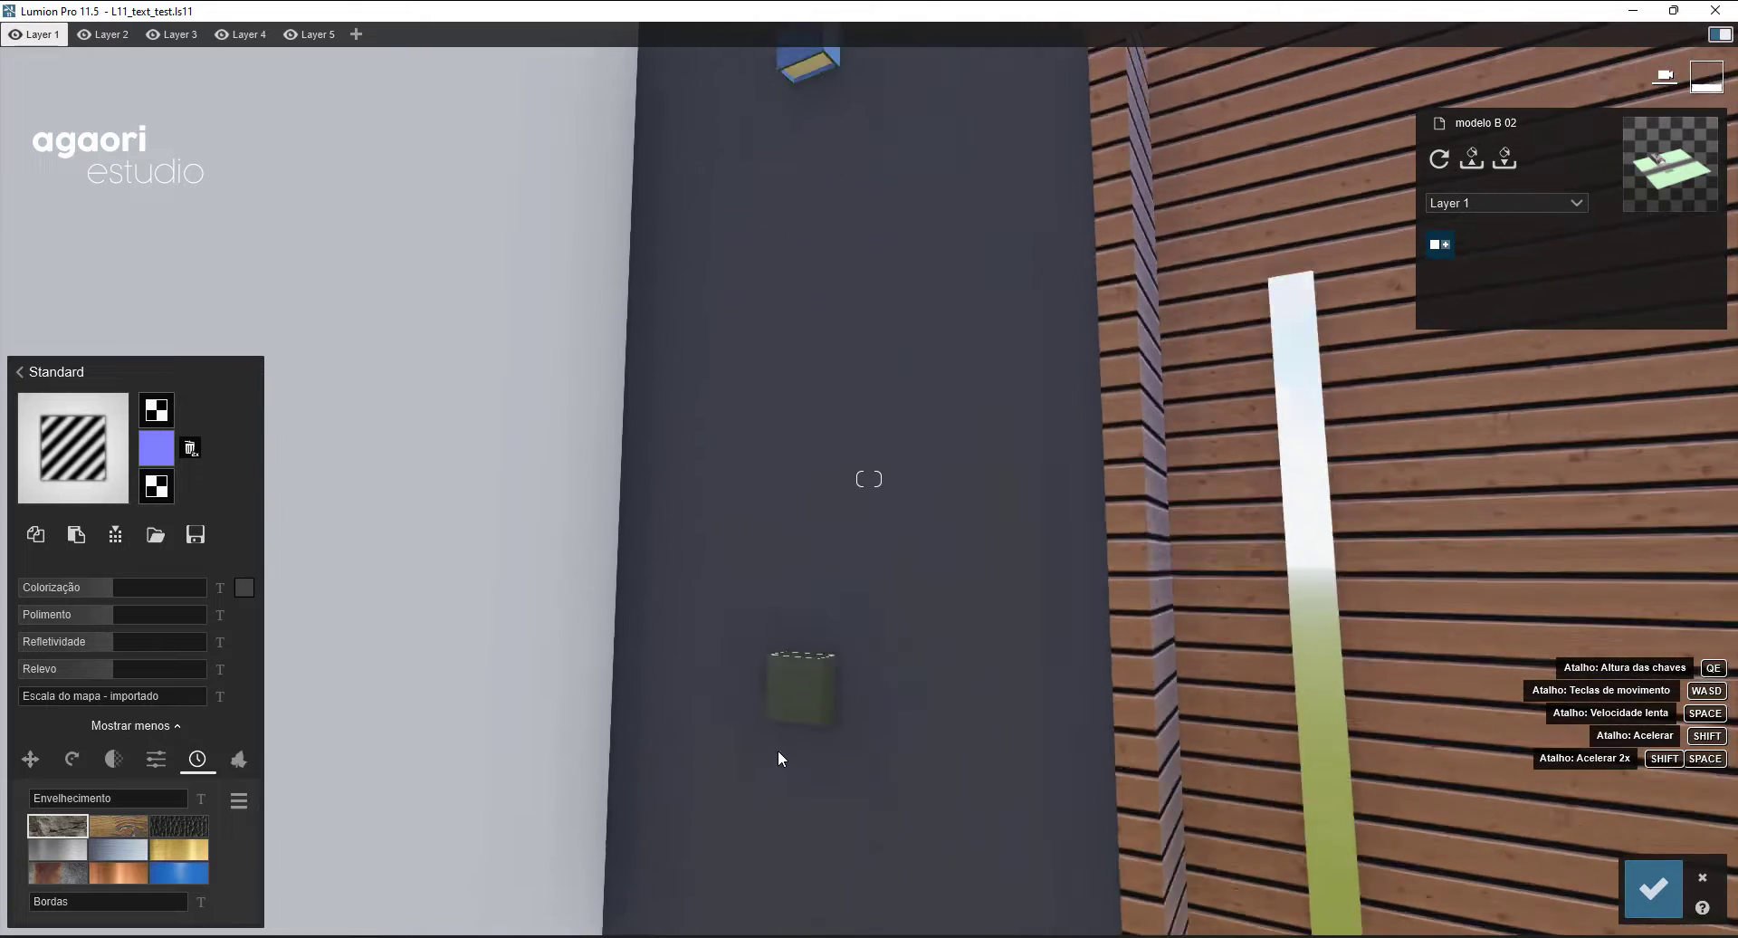
{"action": "key", "text": "s"}
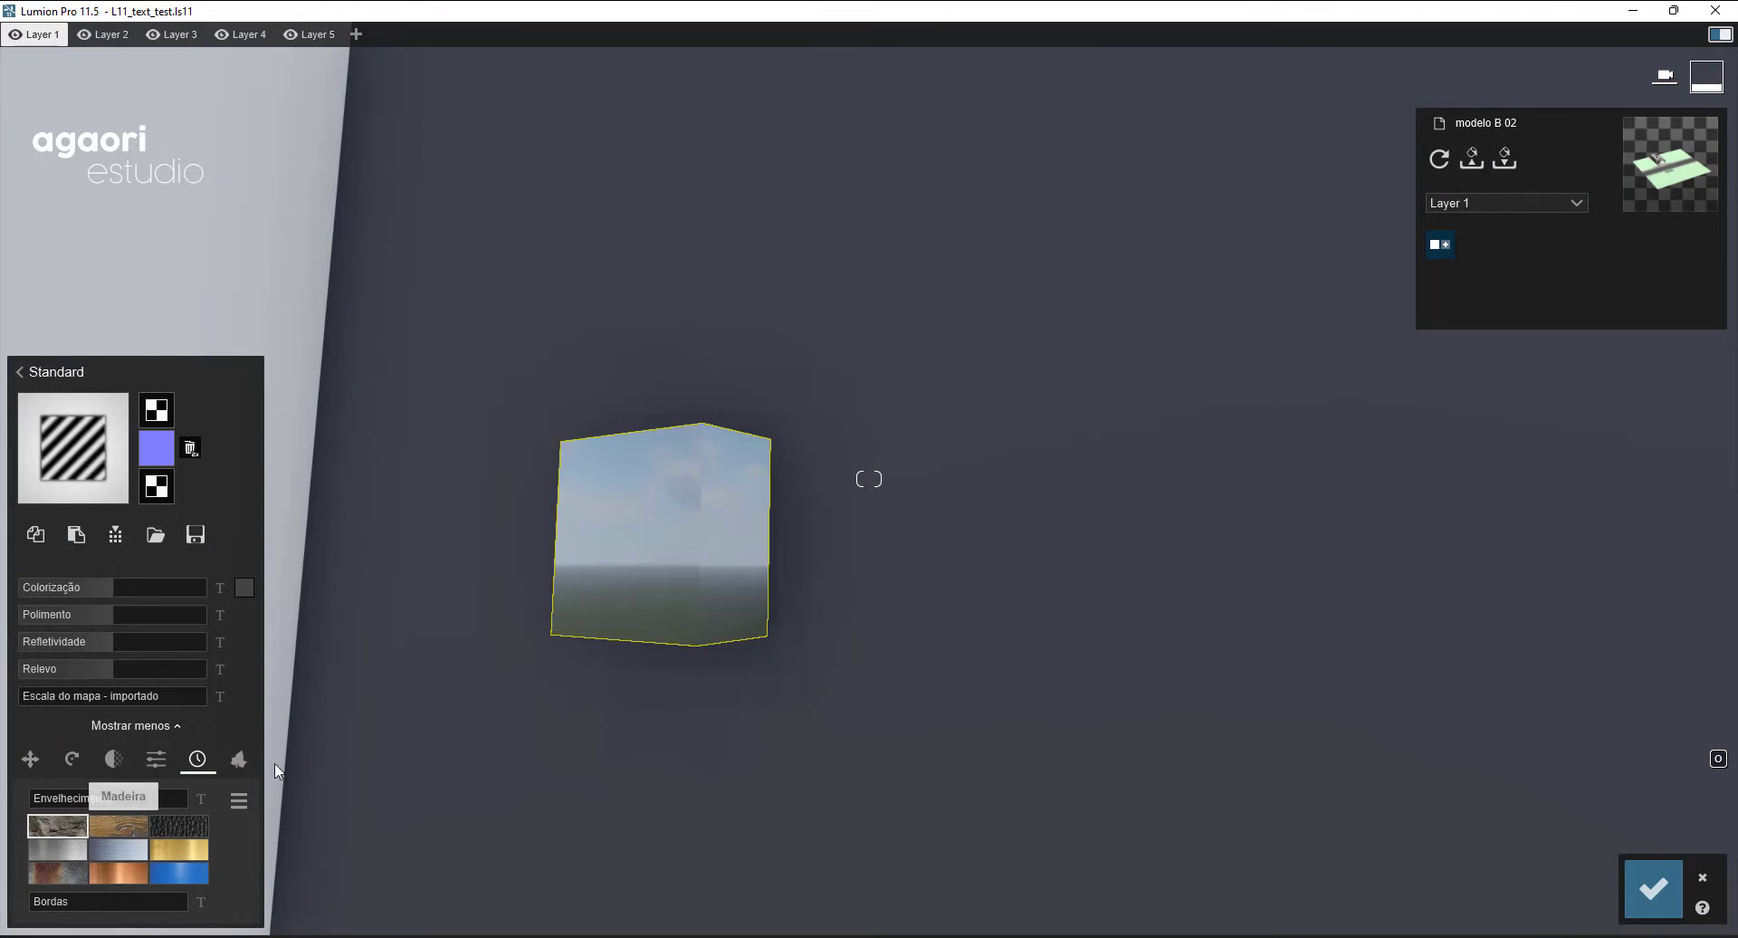
{"action": "mouse_move", "coordinate": [94, 616]}
{"action": "left_mouse_down"}
{"action": "mouse_move", "coordinate": [102, 640]}
{"action": "mouse_move", "coordinate": [88, 637]}
{"action": "left_mouse_up"}
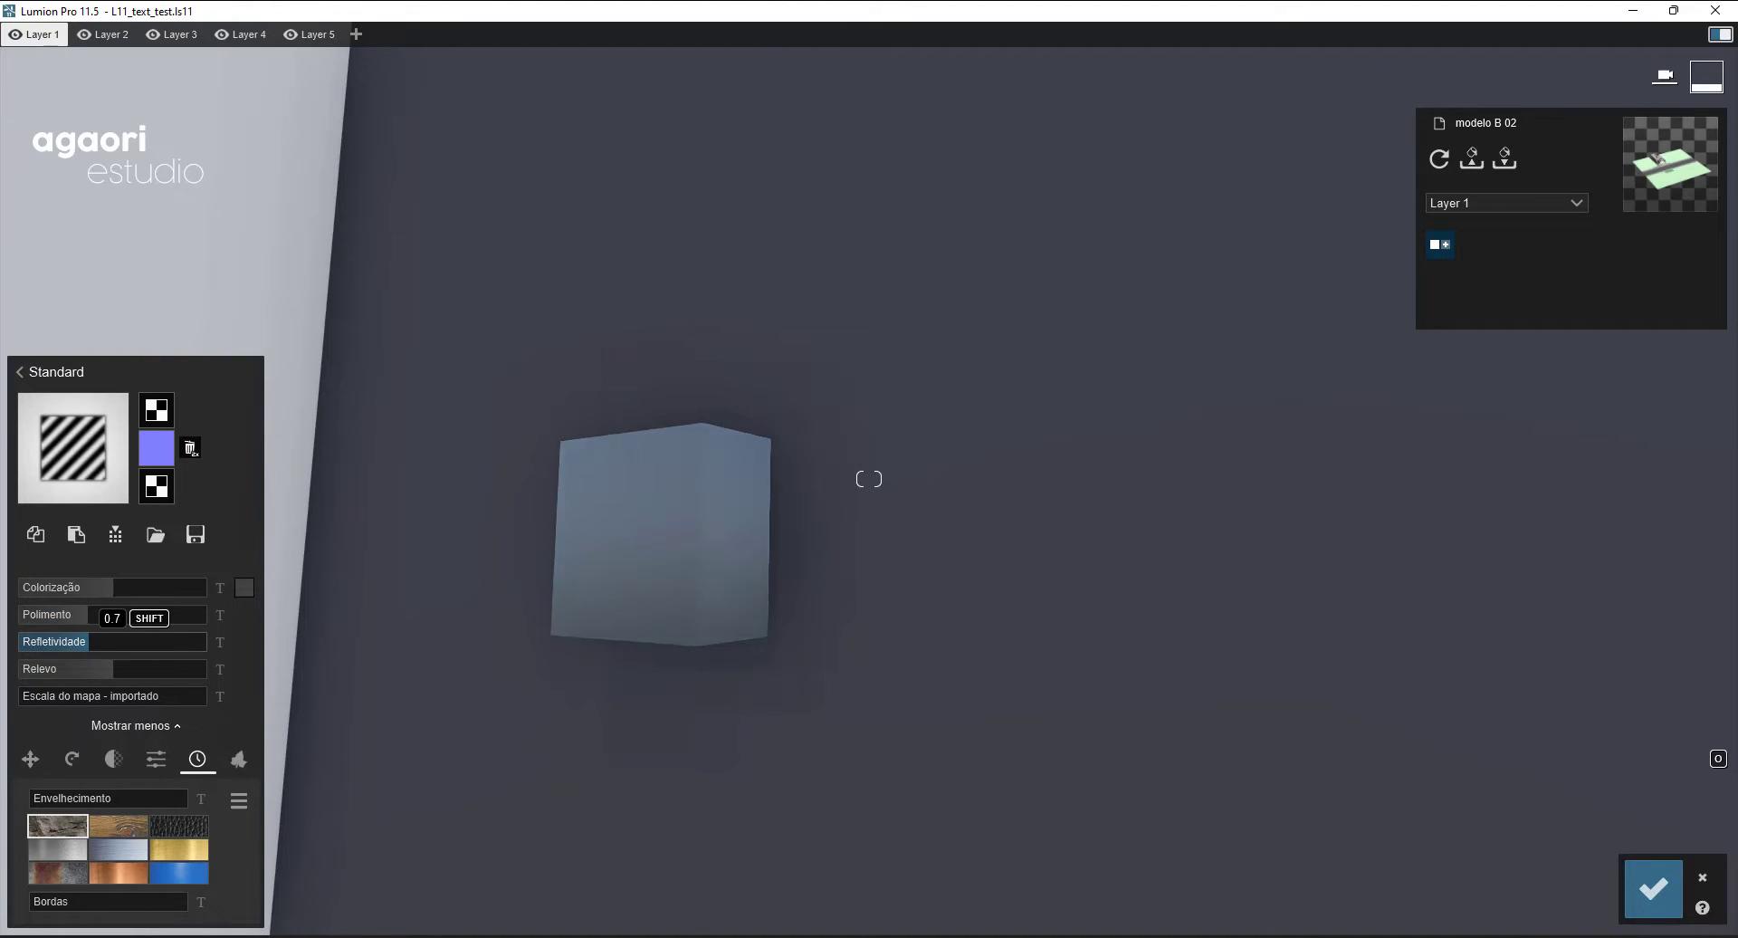
- Try an edge-rounding value of 0.1 on the black wall lights beside the front door
{"action": "right_click_drag", "start_coordinate": [580, 697], "coordinate": [1072, 523]}
{"action": "key", "text": "s"}
{"action": "key", "text": "d"}
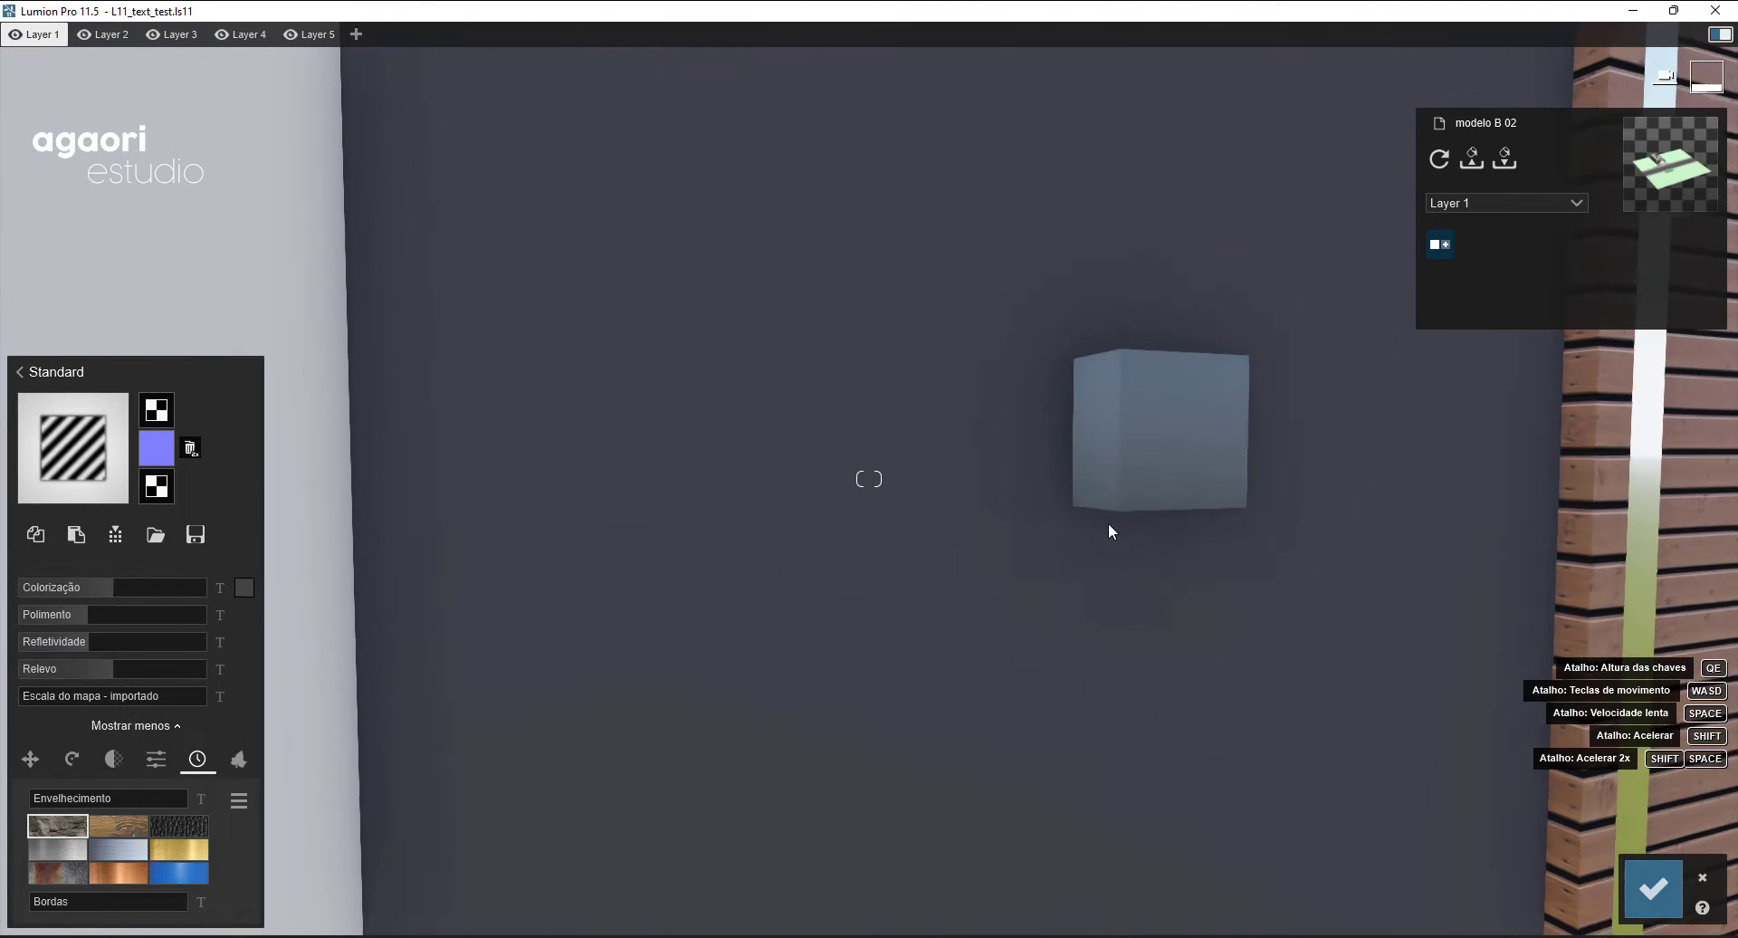
{"action": "key", "text": "w"}
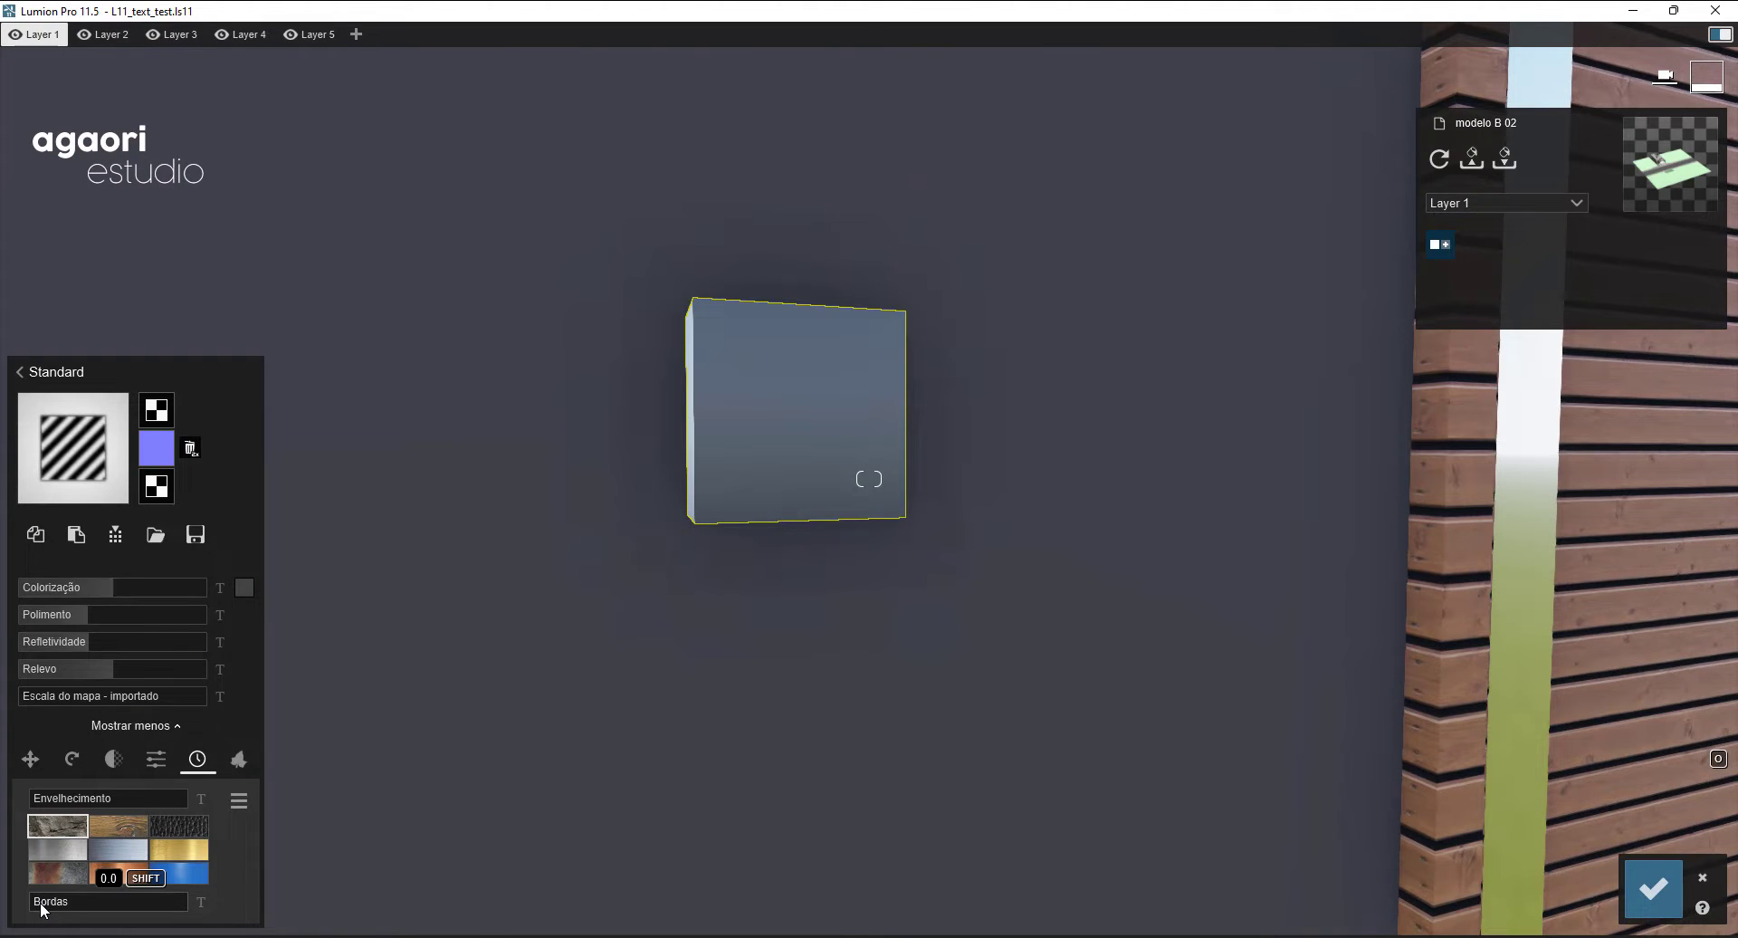
{"action": "left_click", "coordinate": [41, 908]}
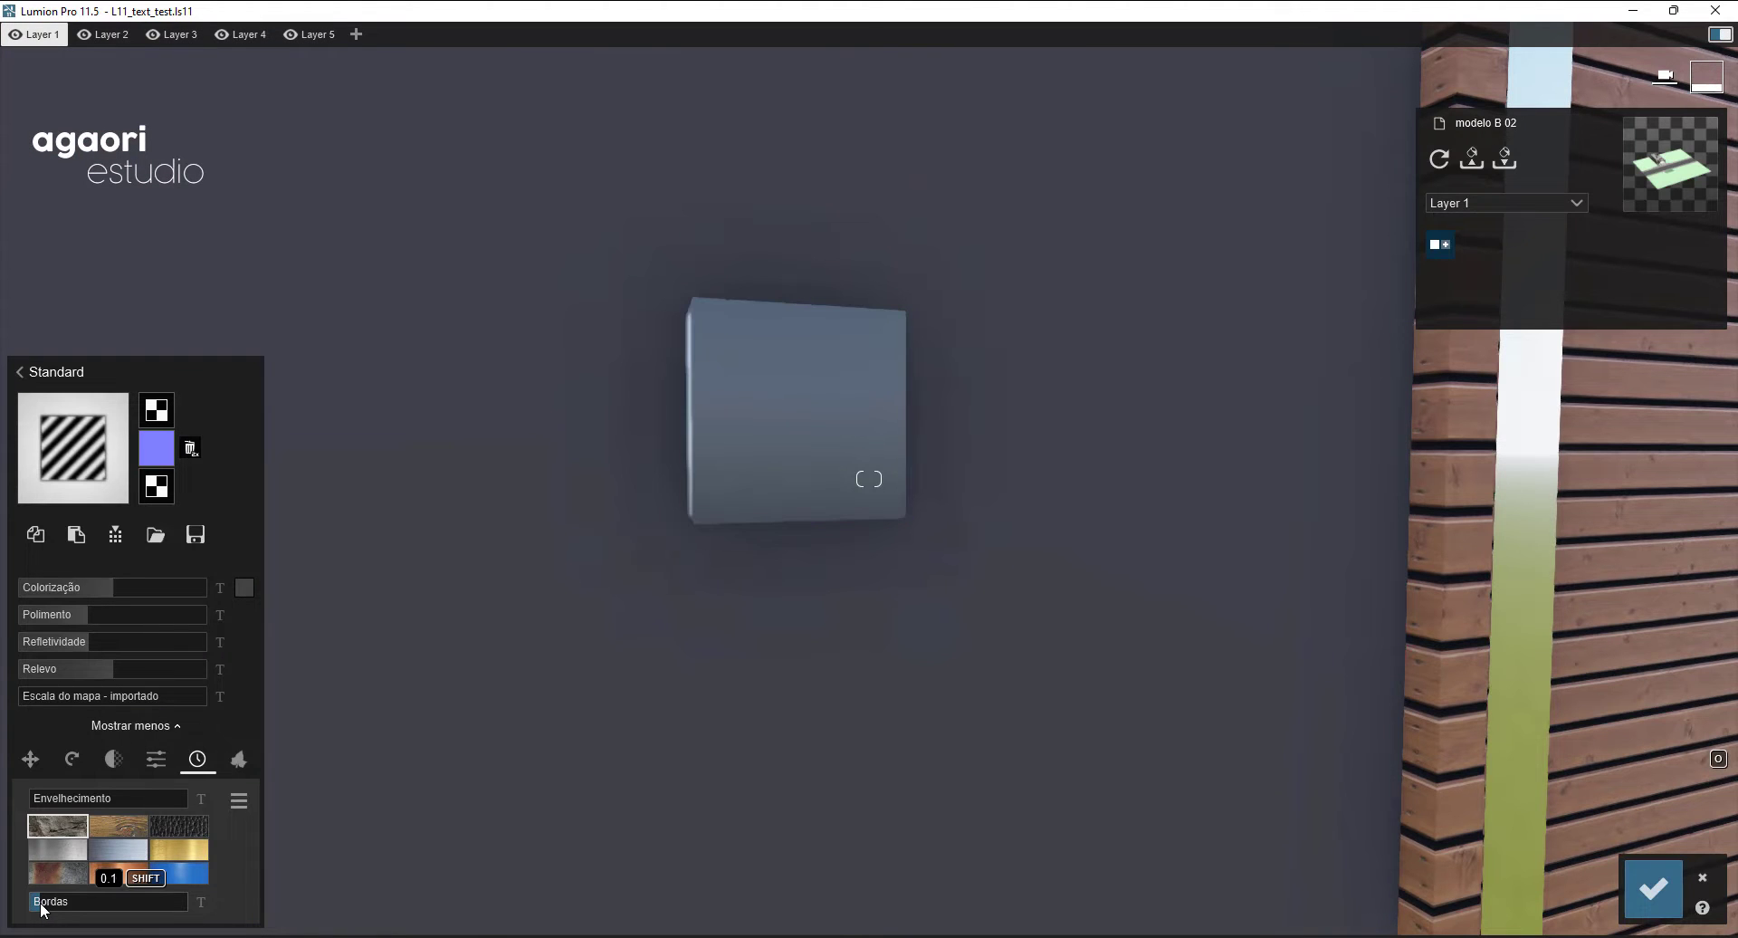
- Examine the wall light's rim from above and reduce its edge rounding to nearly zero
{"action": "key", "text": "w"}
{"action": "key", "text": "q"}
{"action": "right_click_drag", "start_coordinate": [942, 470], "coordinate": [718, 700]}
{"action": "key", "text": "w"}
{"action": "key", "text": "q"}
{"action": "key", "text": "s"}
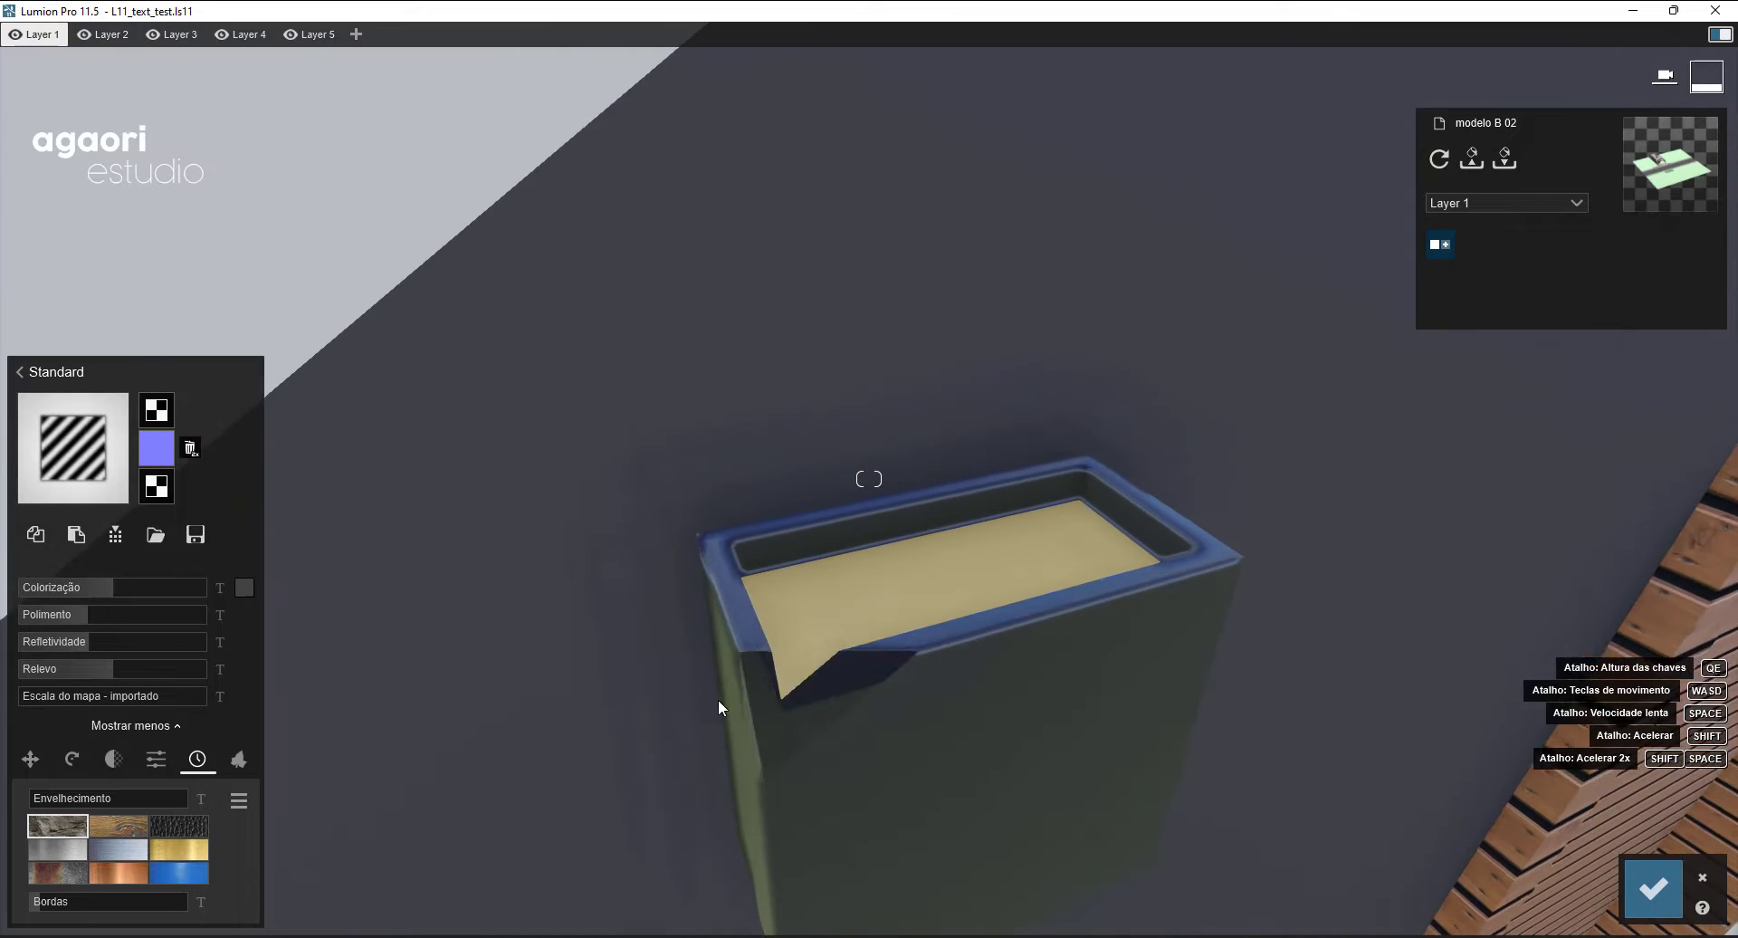
{"action": "left_click", "coordinate": [36, 907]}
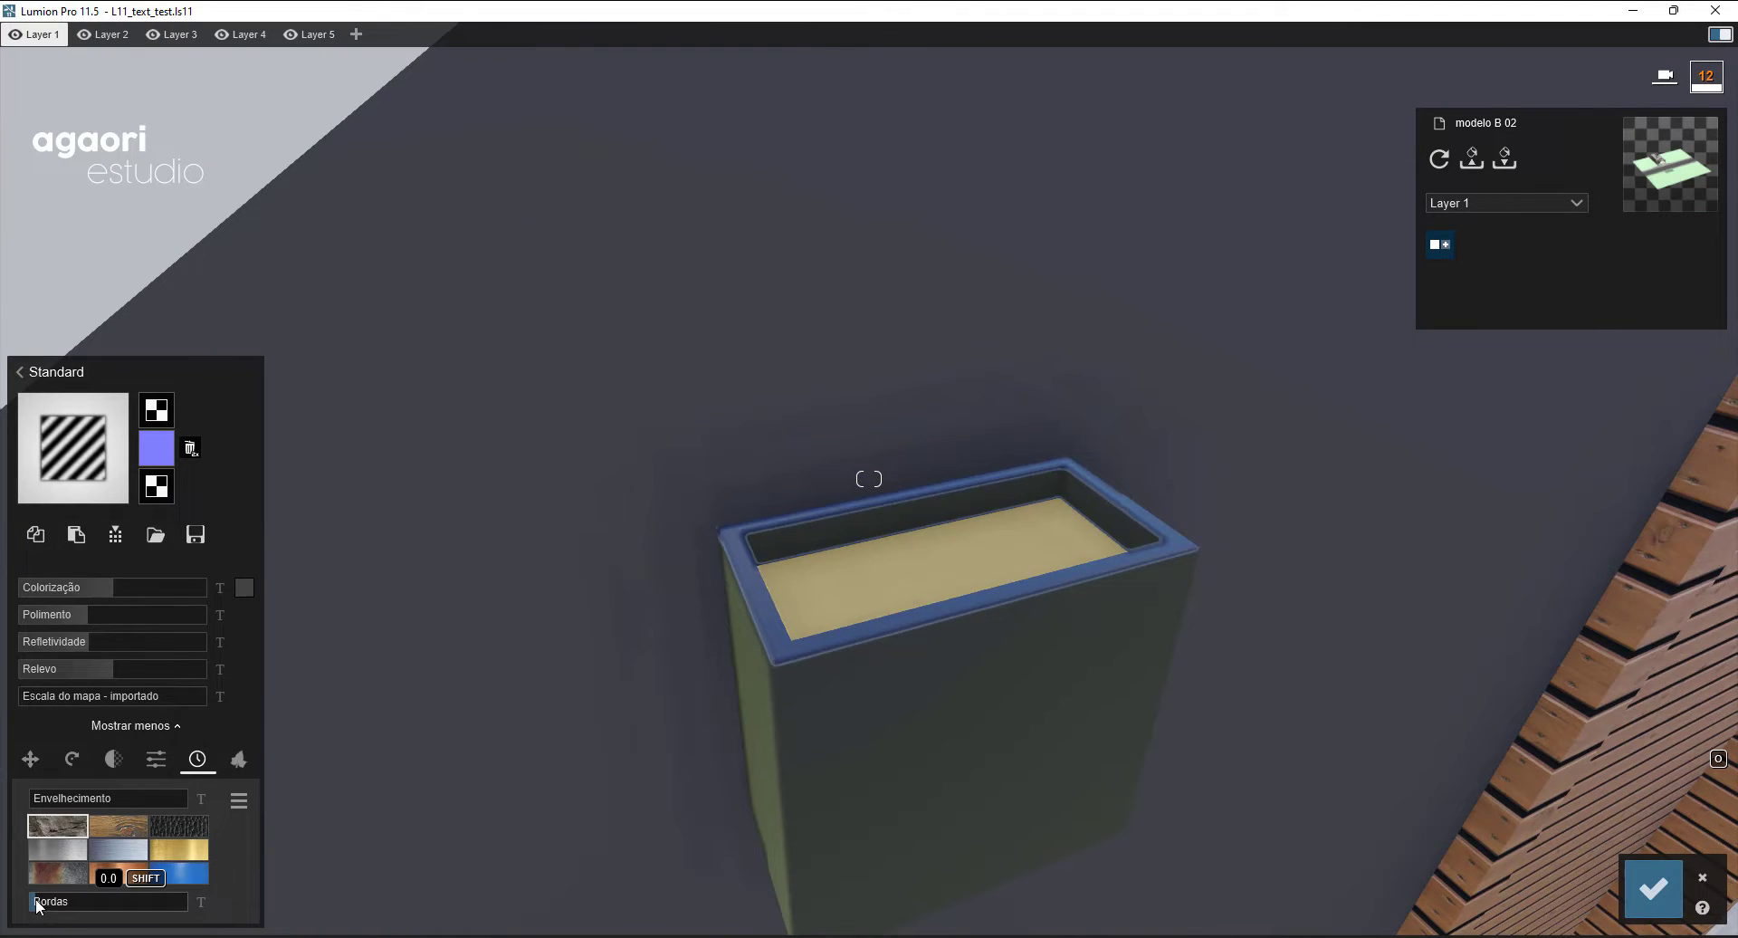
- Lower the wall lights' reflectivity a little further and save the material changes
{"action": "left_click_drag", "start_coordinate": [83, 643], "coordinate": [66, 642]}
{"action": "key", "text": "e"}
{"action": "right_click_drag", "start_coordinate": [855, 679], "coordinate": [602, 505]}
{"action": "key", "text": "d"}
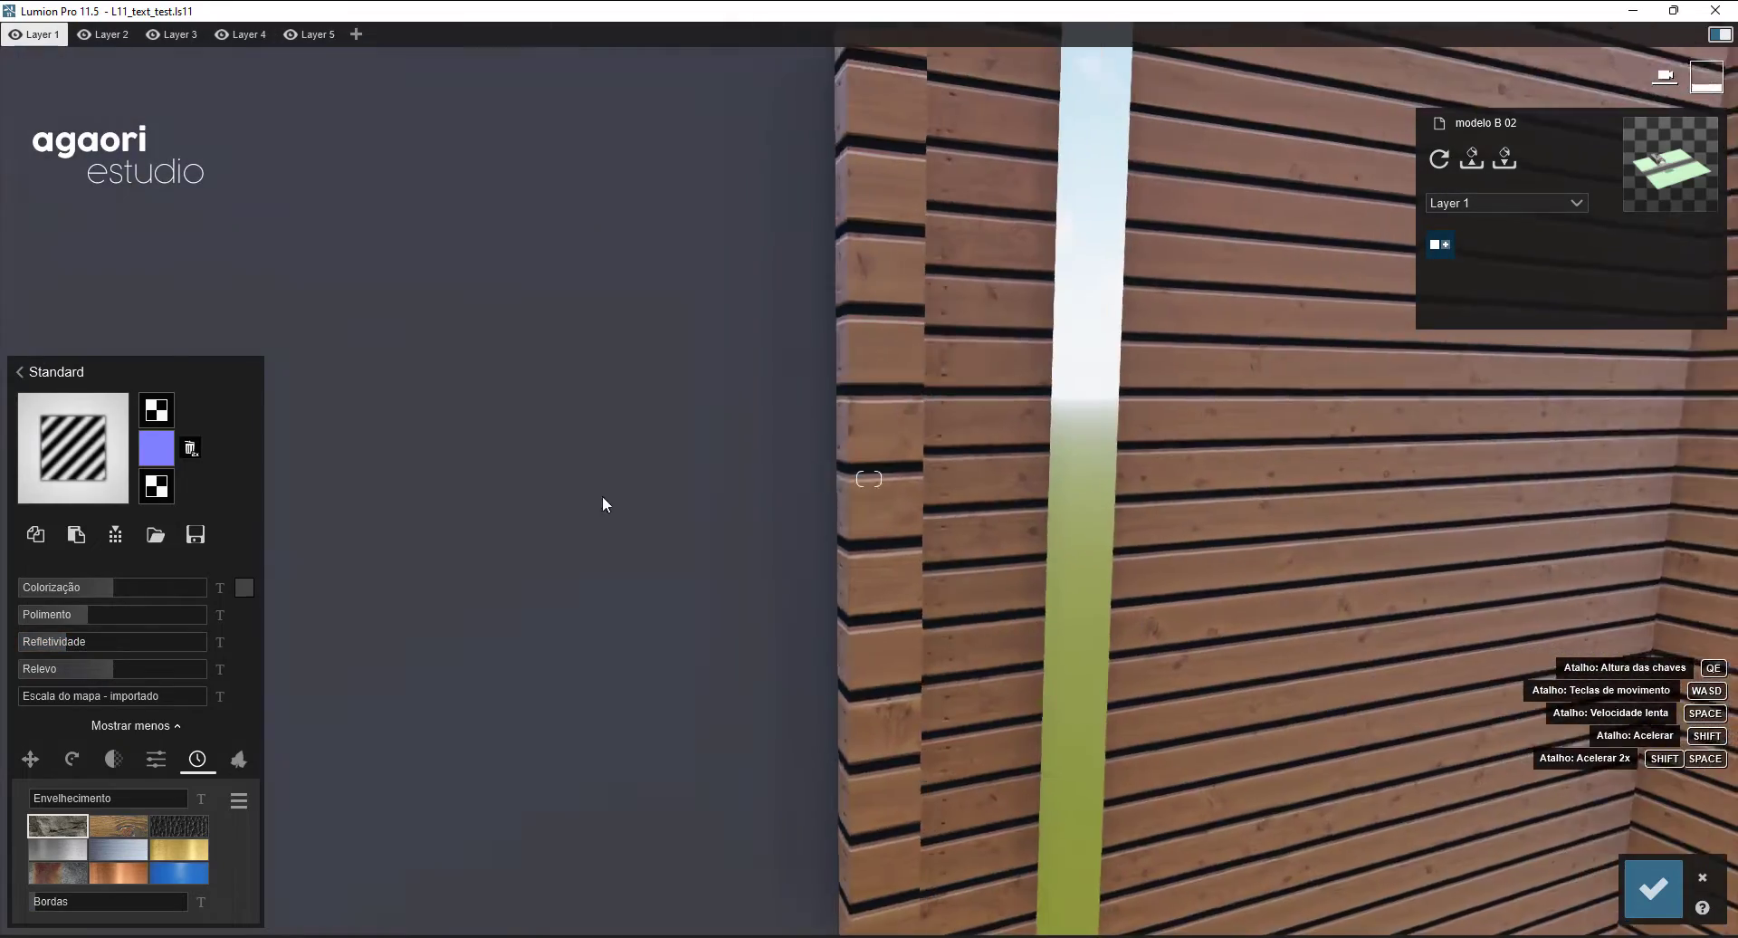
{"action": "key", "text": "s"}
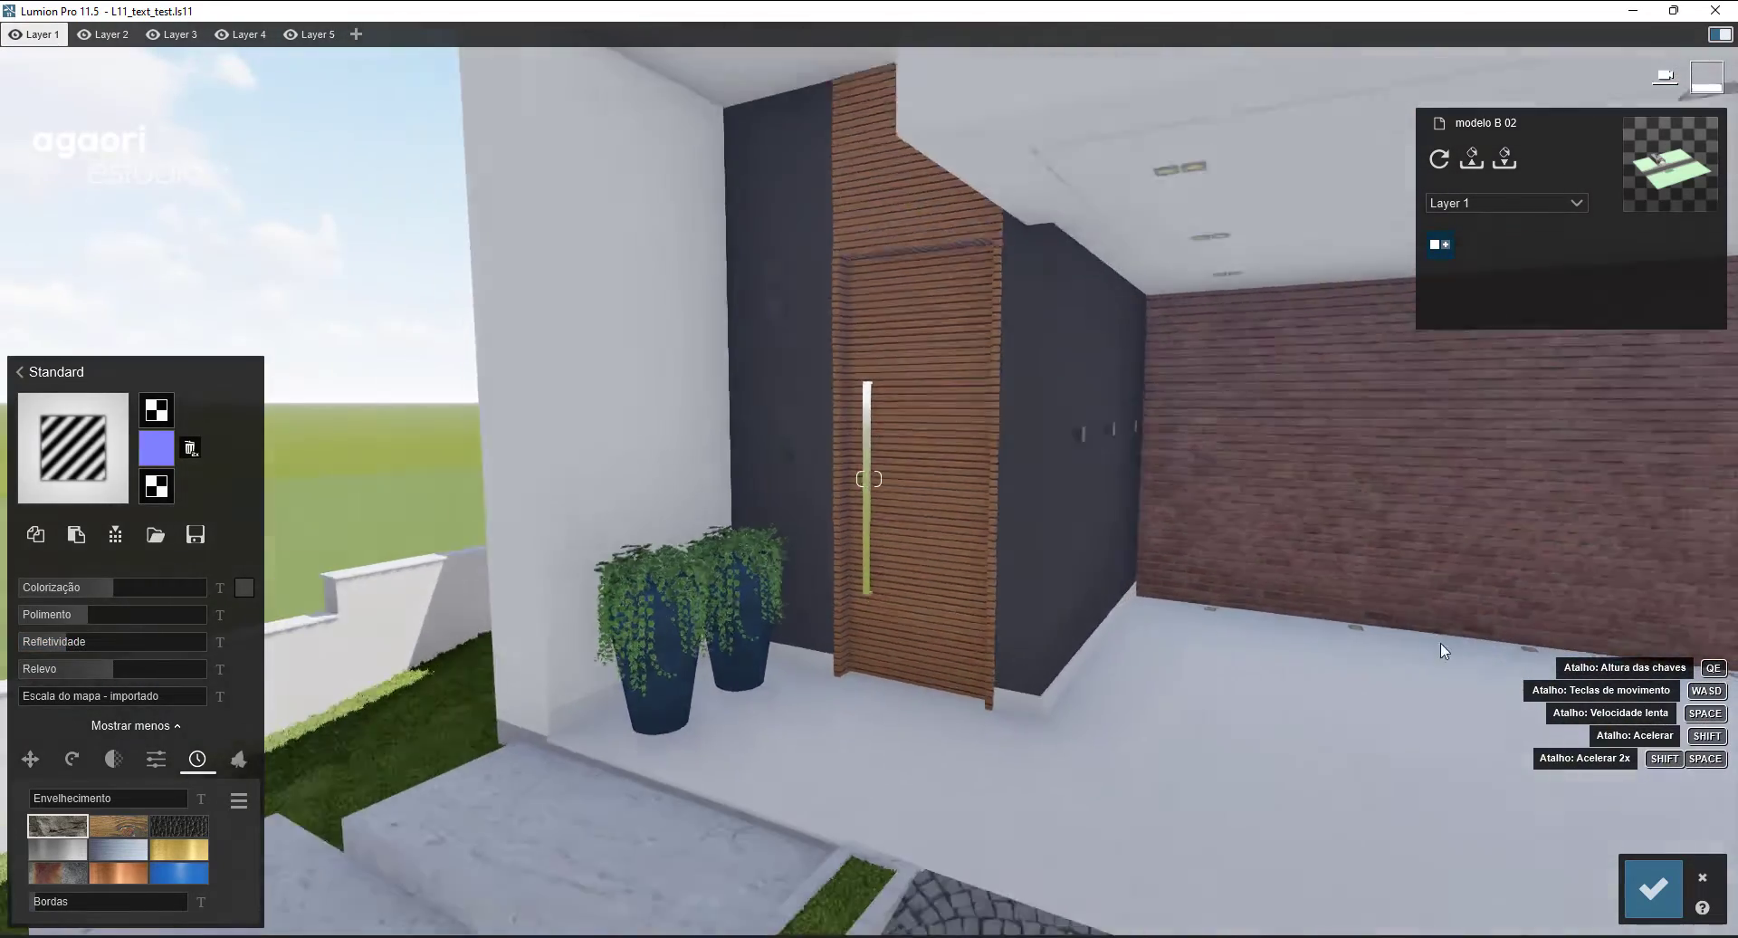
{"action": "left_click", "coordinate": [1653, 889]}
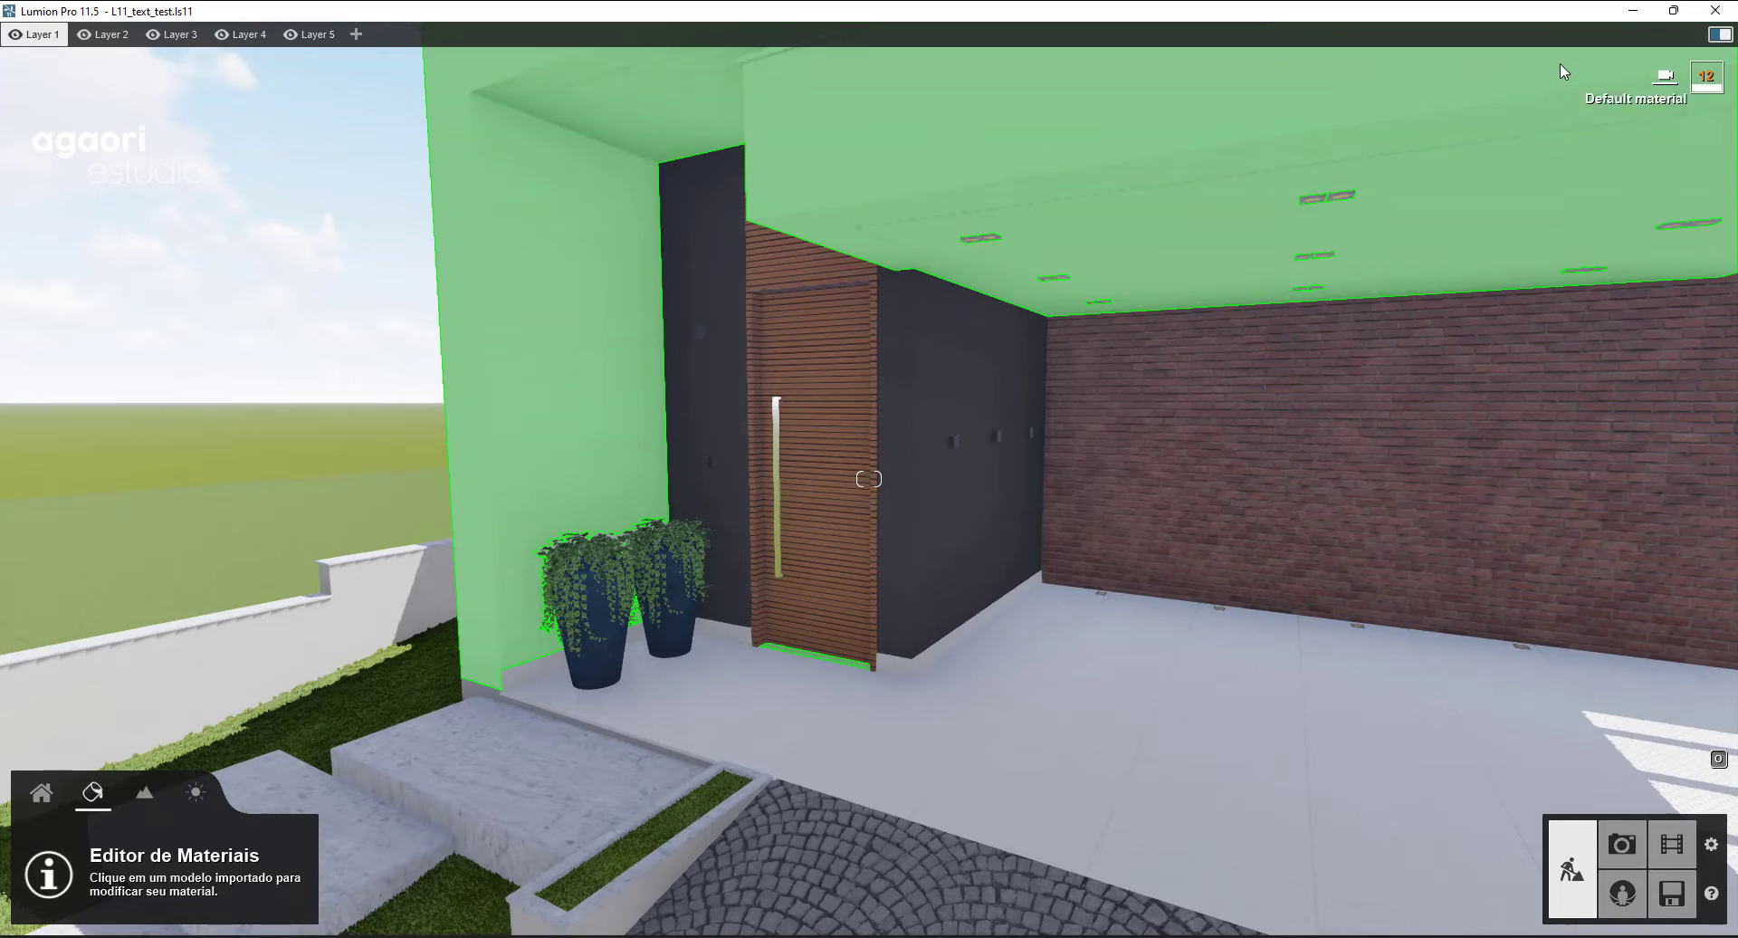
- Apply the Color material to the carport ceiling's downlight frames in near-white and save the change
{"action": "key", "text": "w"}
{"action": "right_click_drag", "start_coordinate": [987, 634], "coordinate": [790, 112]}
{"action": "key", "text": "w"}
{"action": "left_click", "coordinate": [791, 112]}
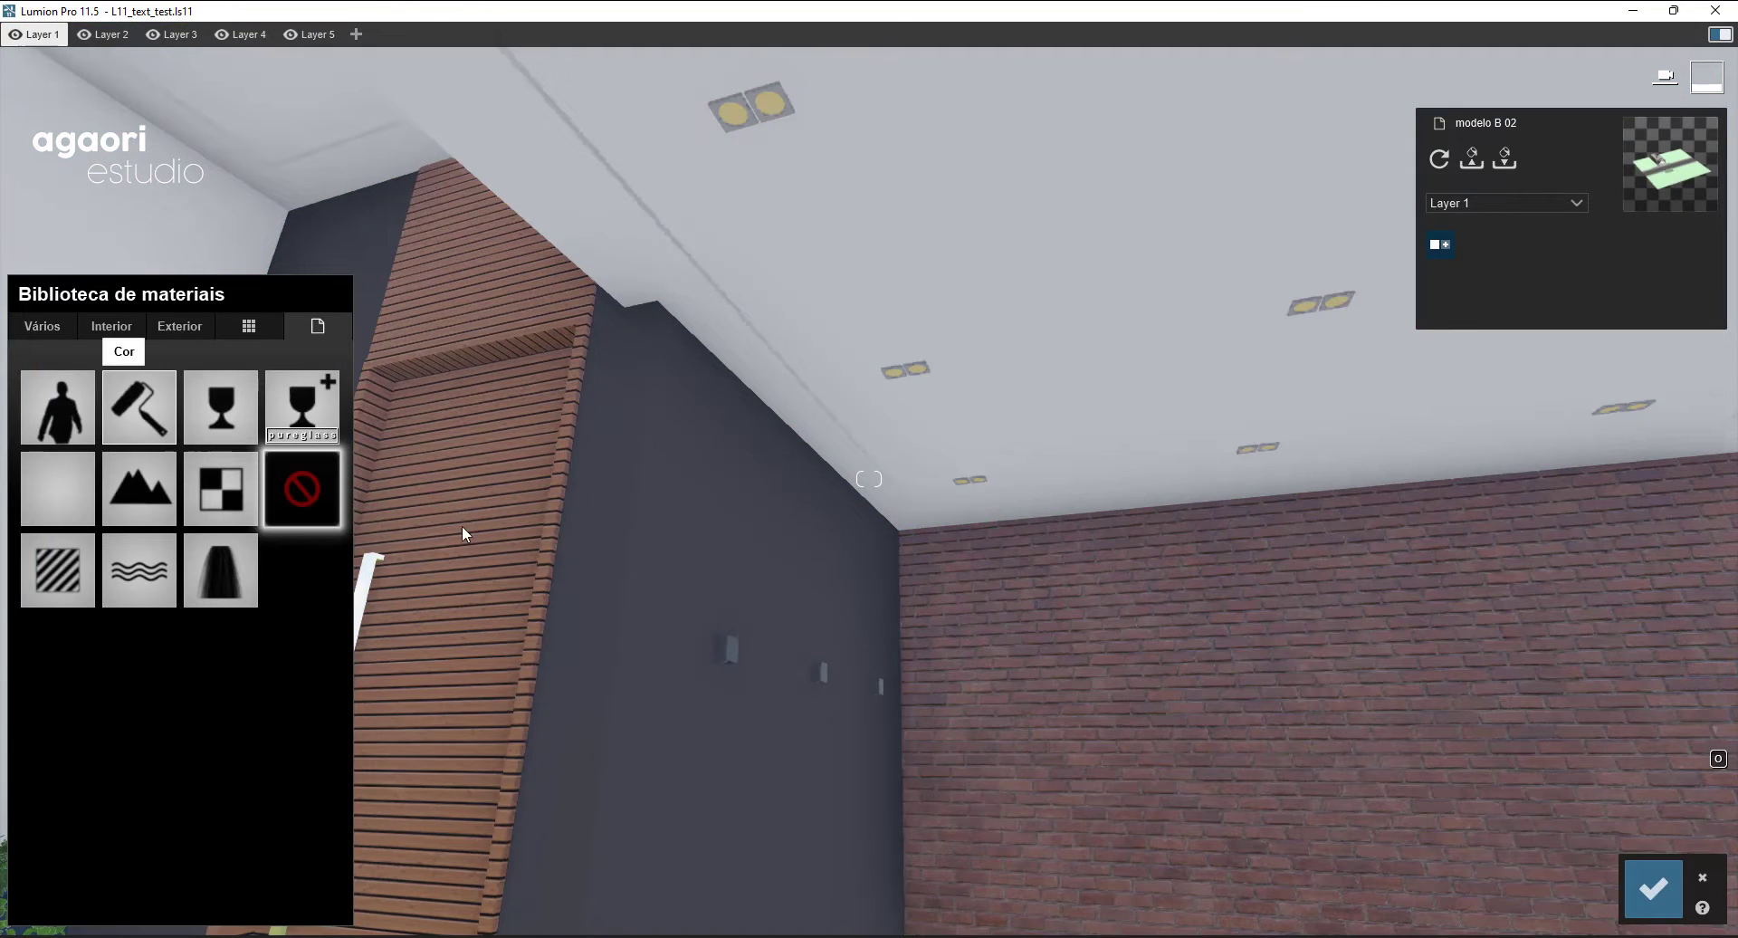
{"action": "left_click", "coordinate": [138, 406]}
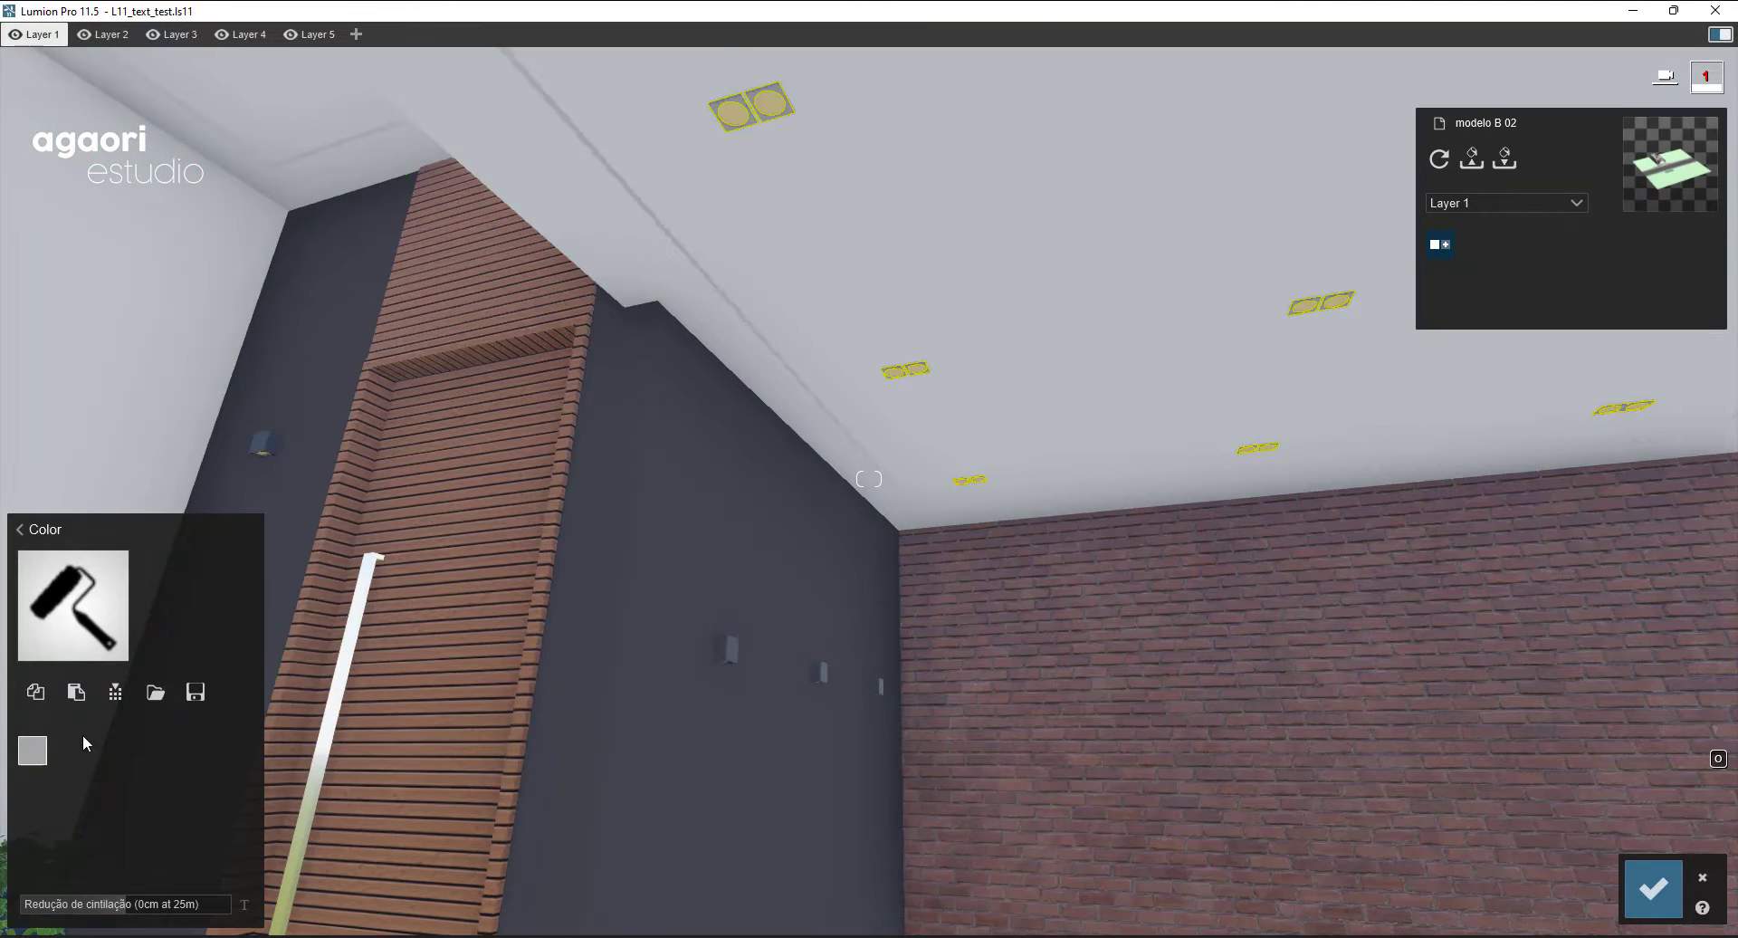
{"action": "left_click", "coordinate": [39, 759]}
{"action": "left_click_drag", "start_coordinate": [297, 637], "coordinate": [258, 584]}
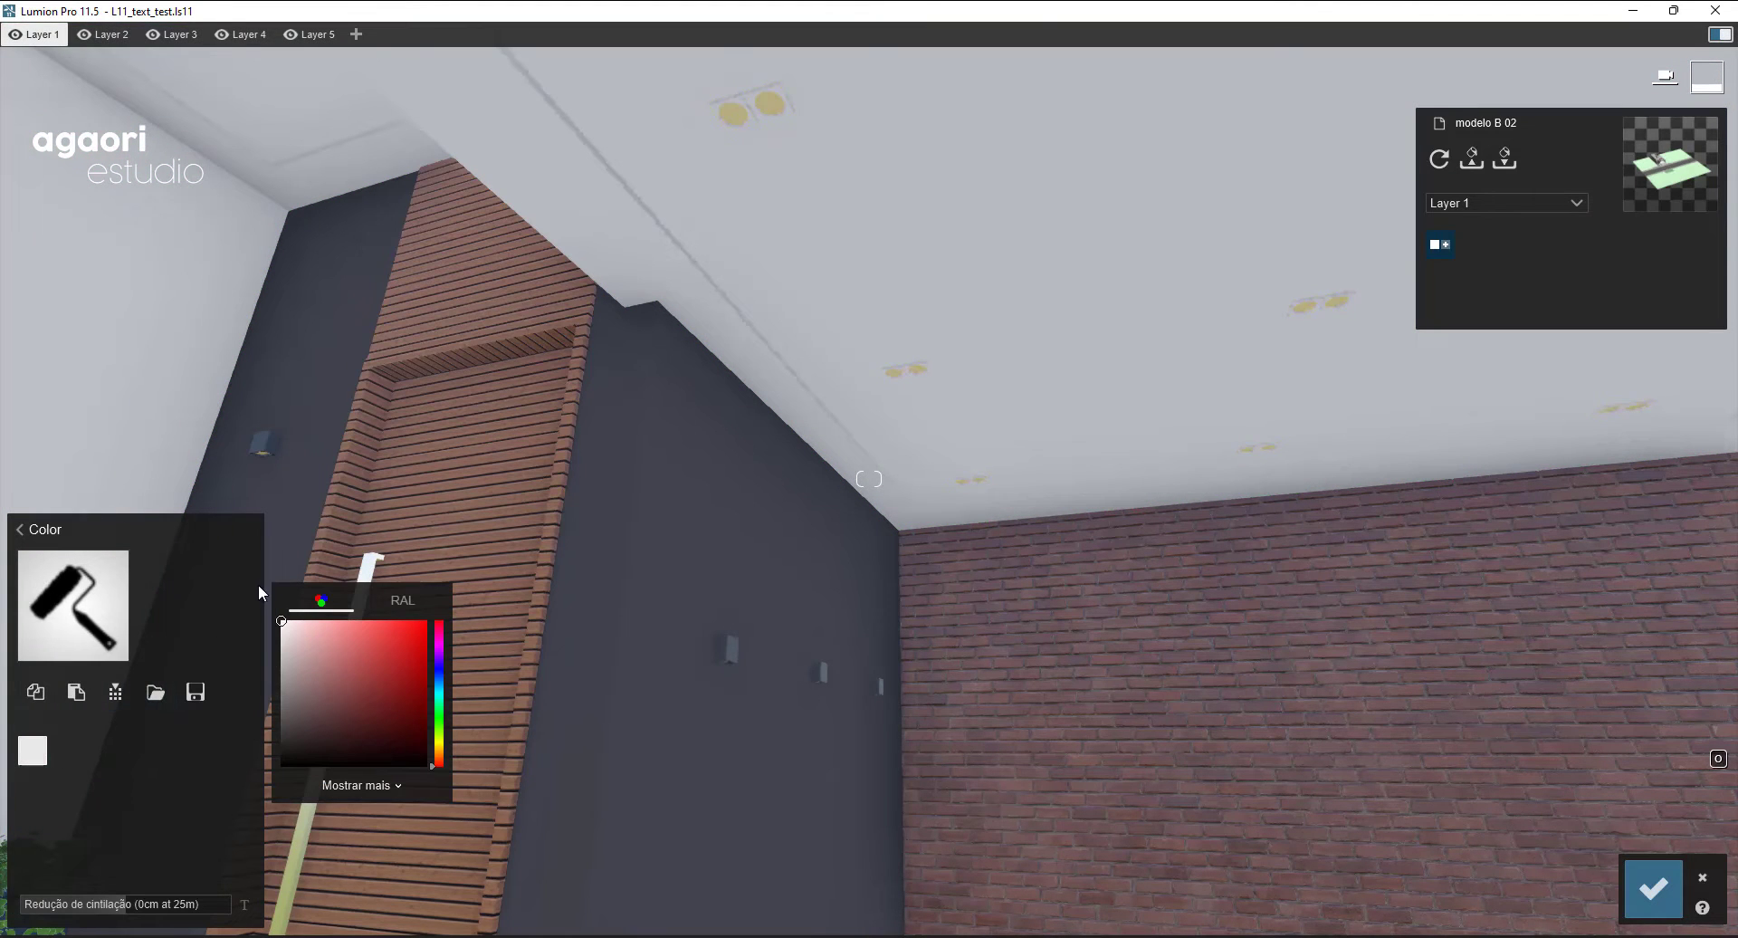
{"action": "left_click", "coordinate": [1661, 900]}
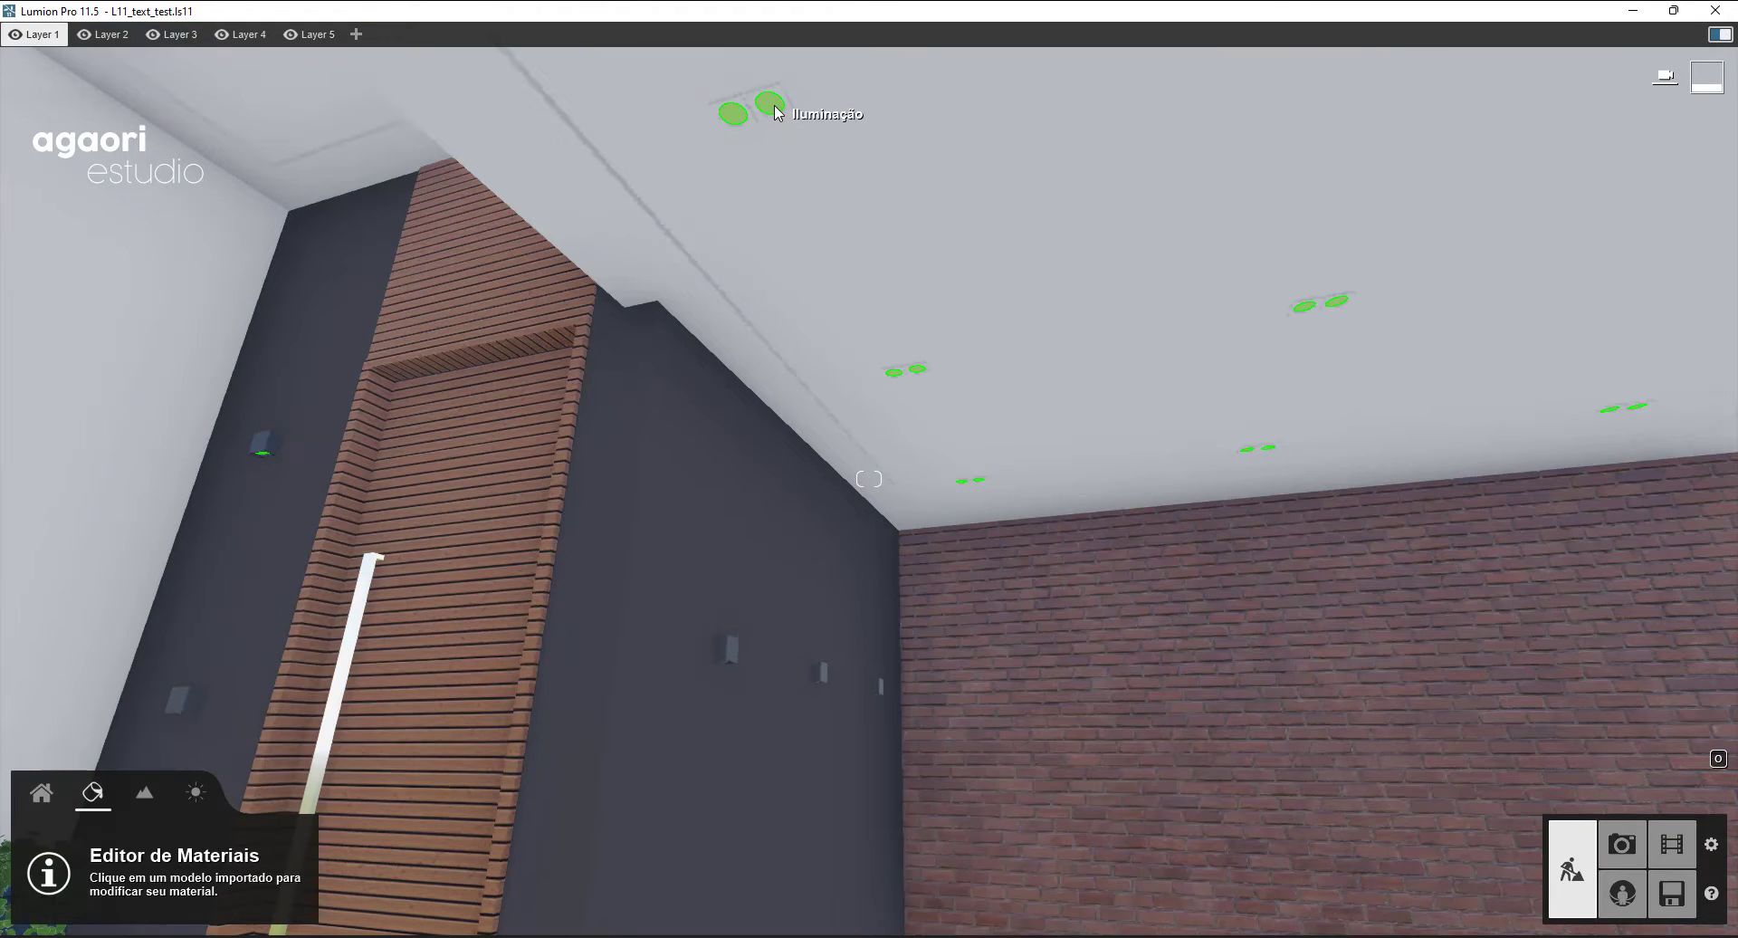
- Assign the Standard material to the Iluminação lamps in the carport ceiling and reduce their gloss to zero
{"action": "left_click", "coordinate": [772, 110]}
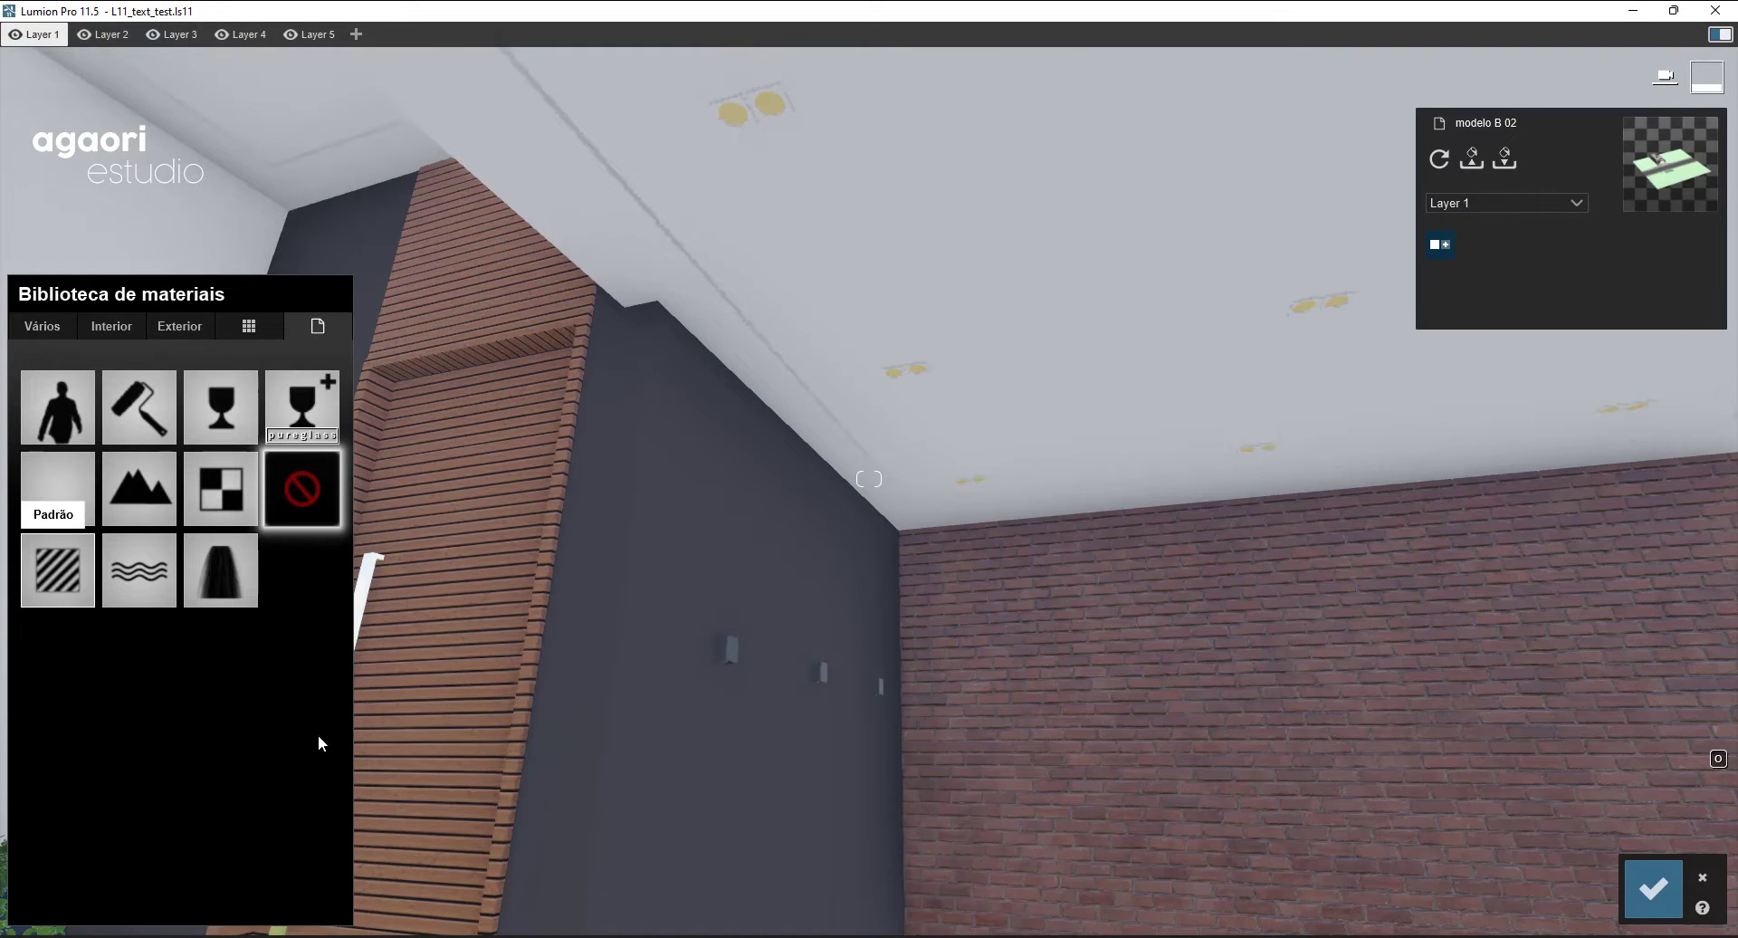
{"action": "left_click", "coordinate": [59, 569]}
{"action": "left_click_drag", "start_coordinate": [97, 619], "coordinate": [0, 681]}
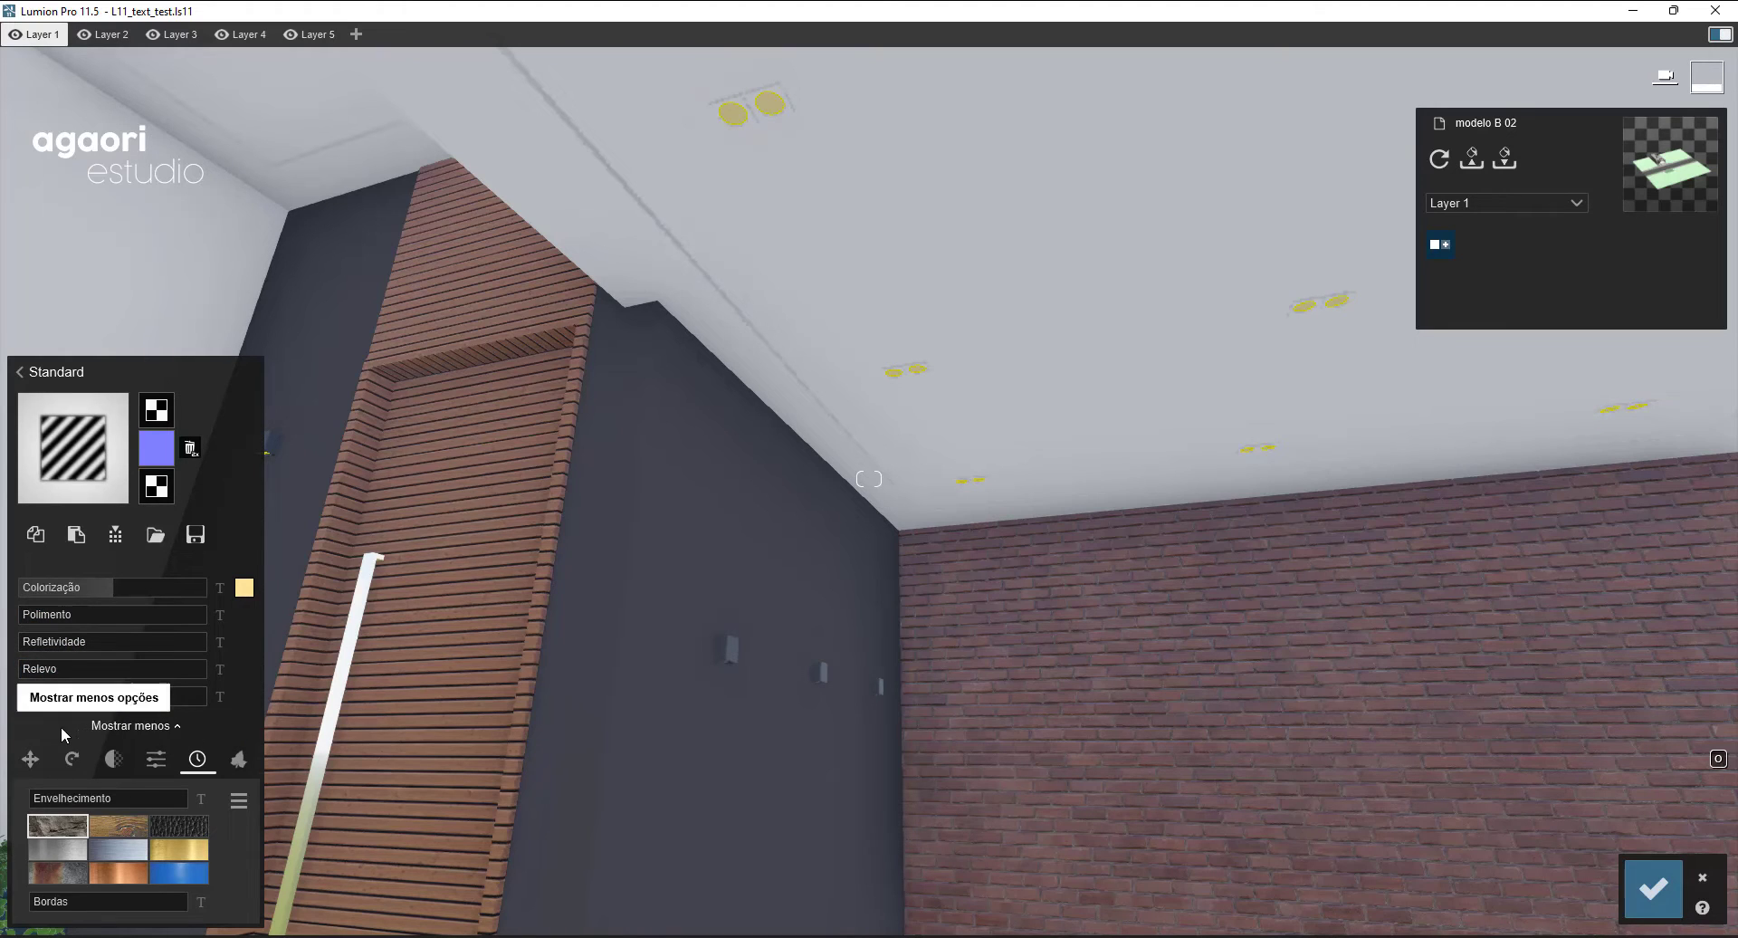
- Raise the Iluminação lamps' emissive value moderately, switch their alpha texture to the emissive mode, check the glow from the driveway and save
{"action": "left_click", "coordinate": [159, 768]}
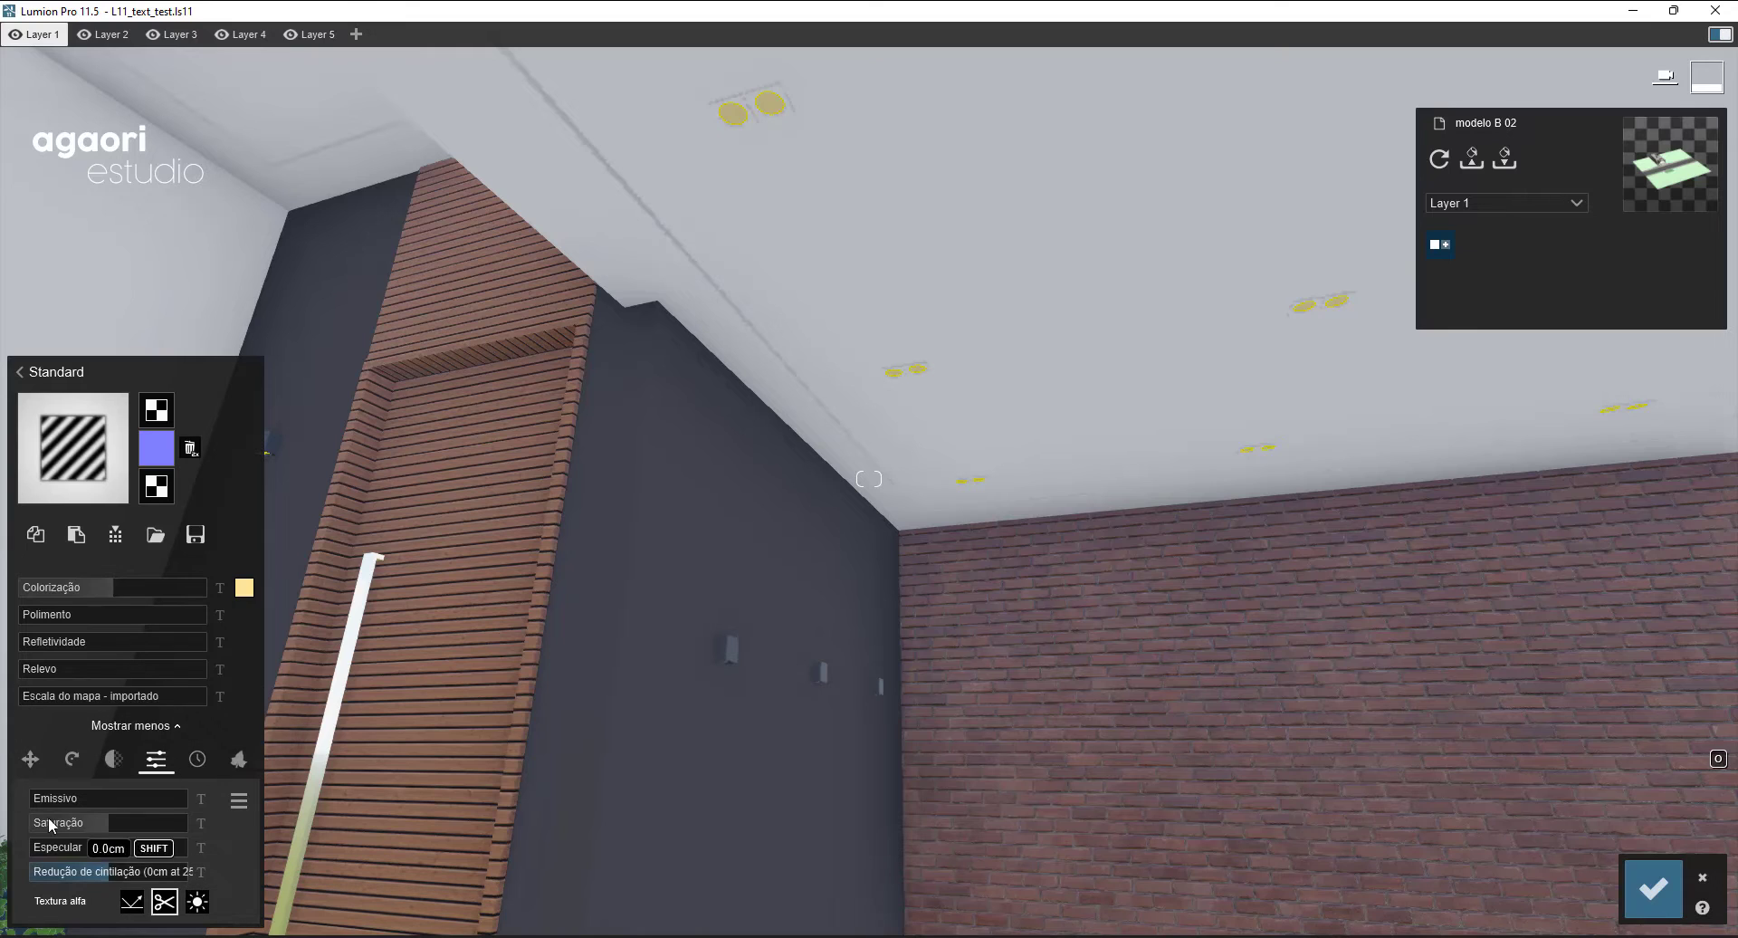
{"action": "left_click", "coordinate": [177, 723]}
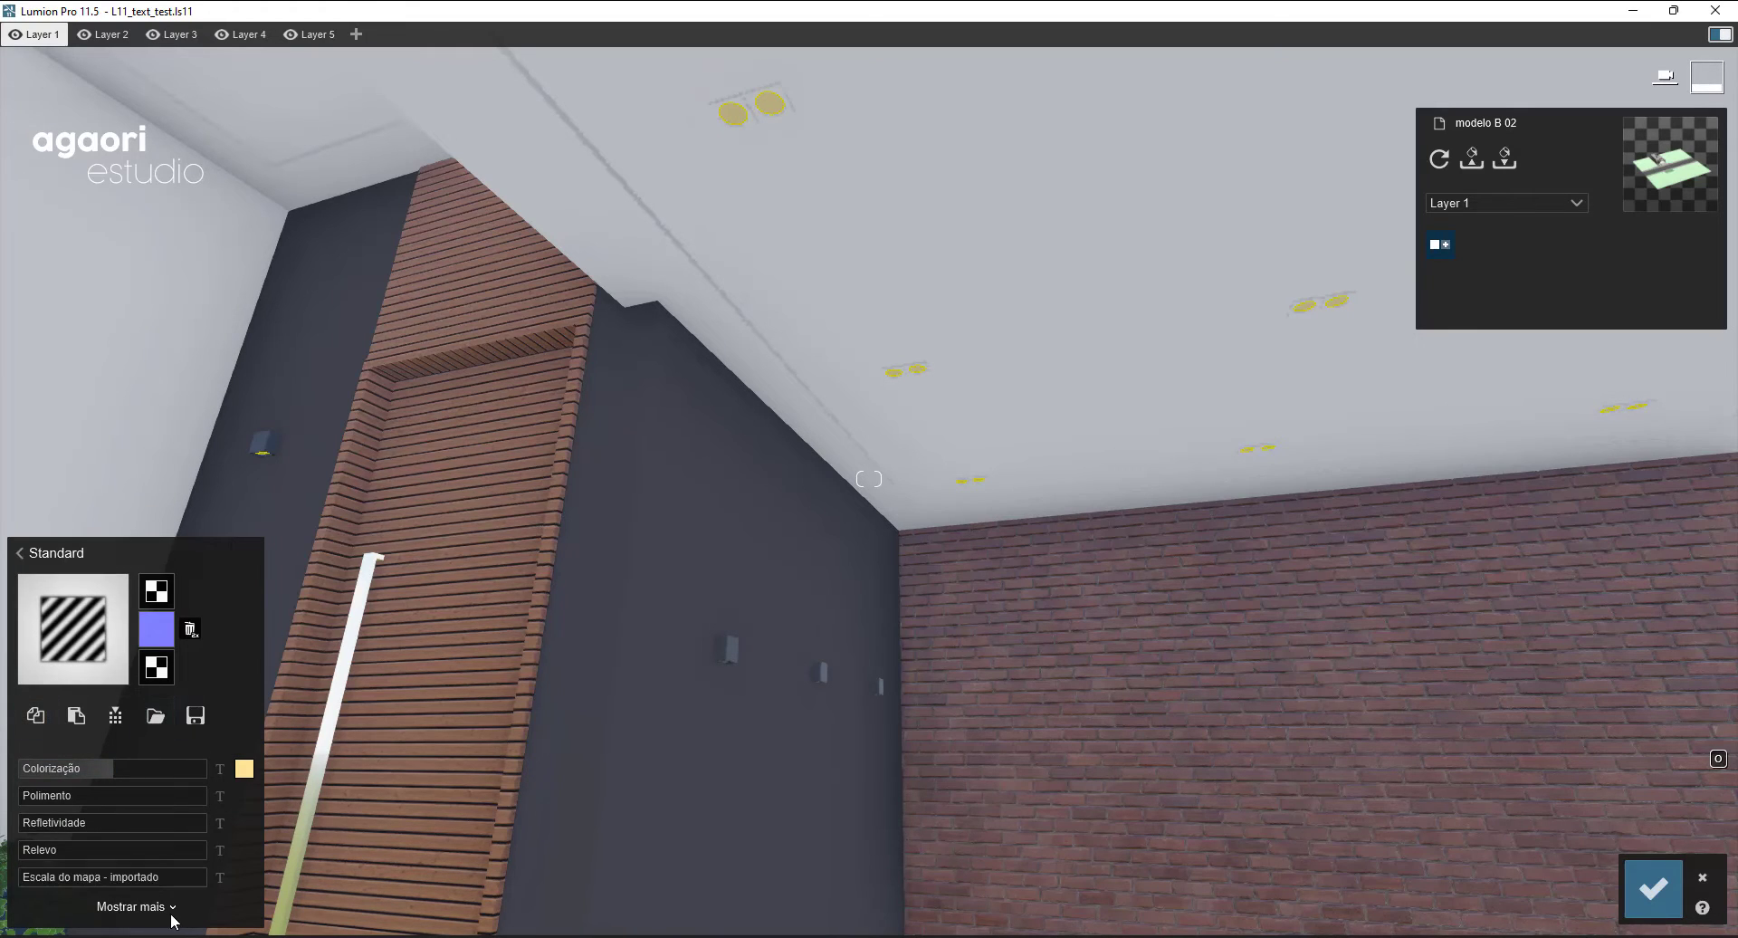
{"action": "left_click", "coordinate": [136, 906]}
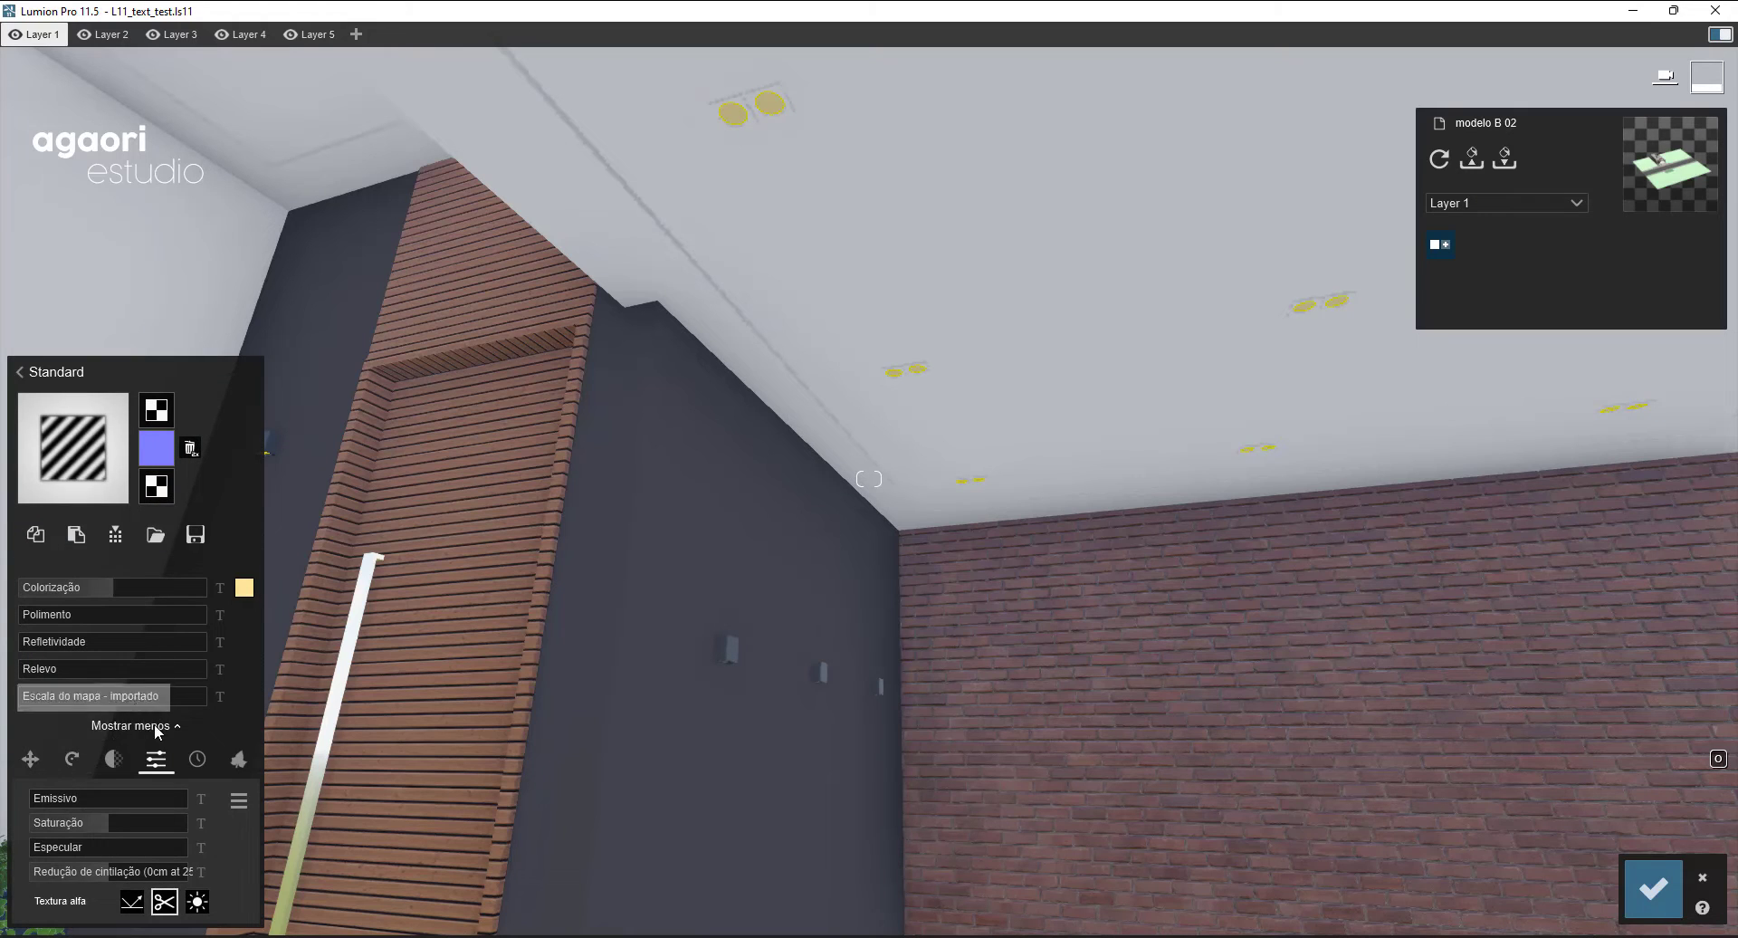
{"action": "left_click_drag", "start_coordinate": [62, 798], "coordinate": [74, 797]}
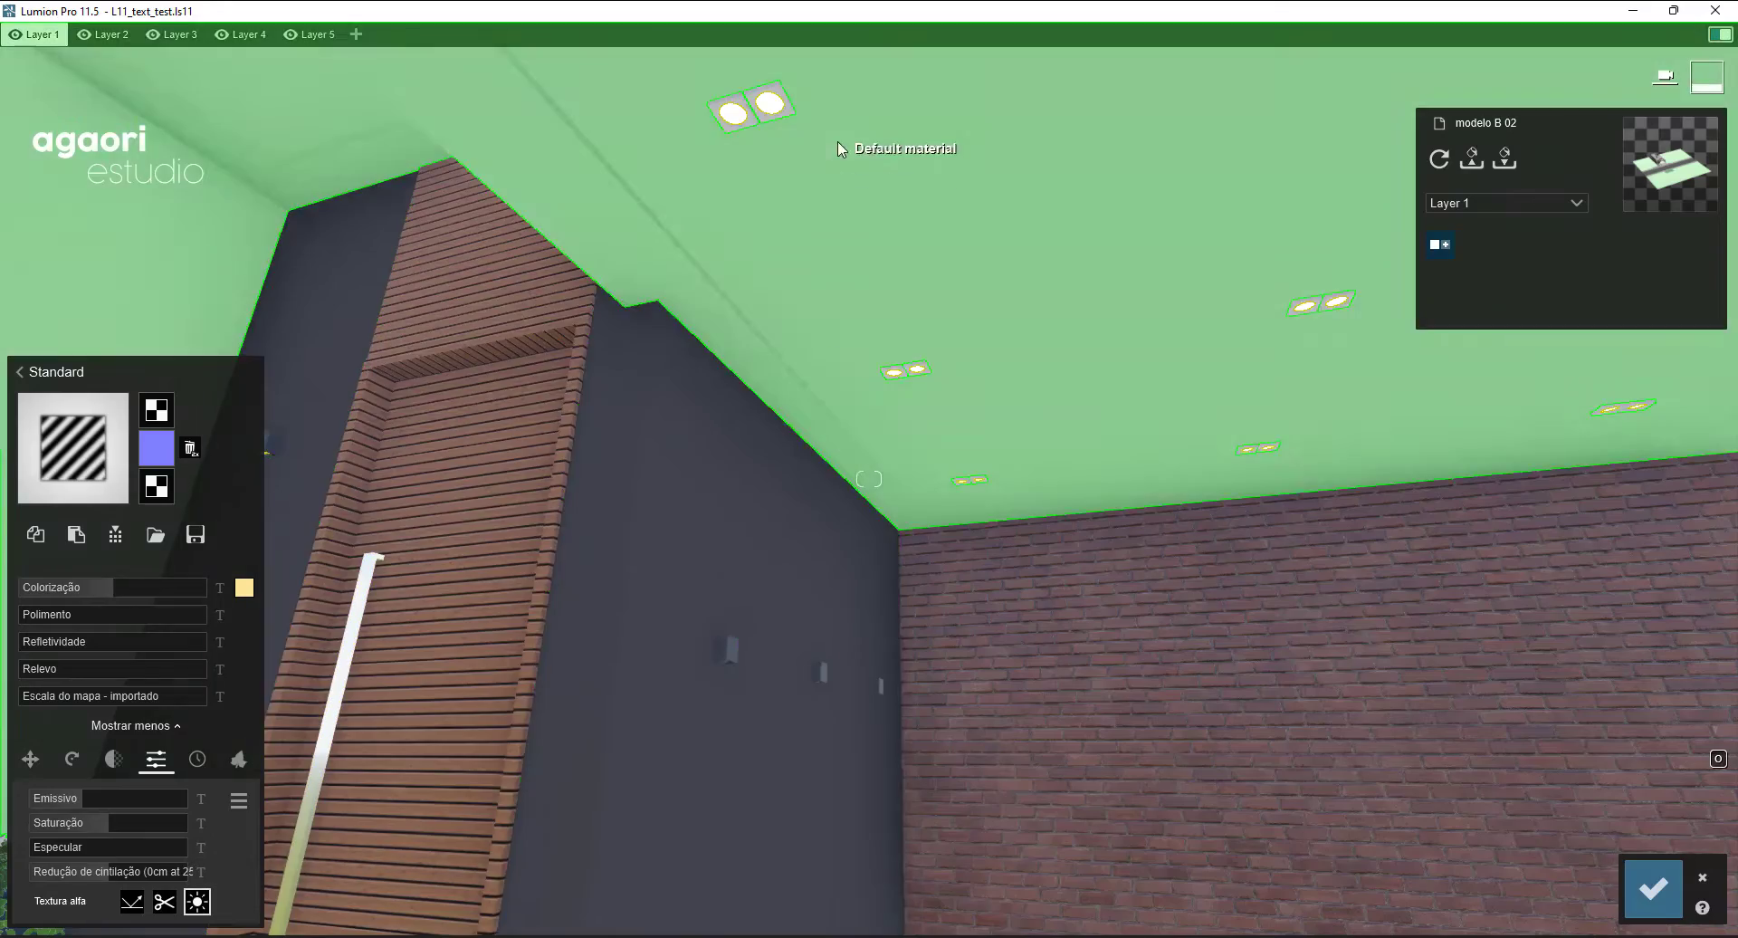
{"action": "key", "text": "s"}
{"action": "right_click_drag", "start_coordinate": [834, 152], "coordinate": [964, 230]}
{"action": "key", "text": "s"}
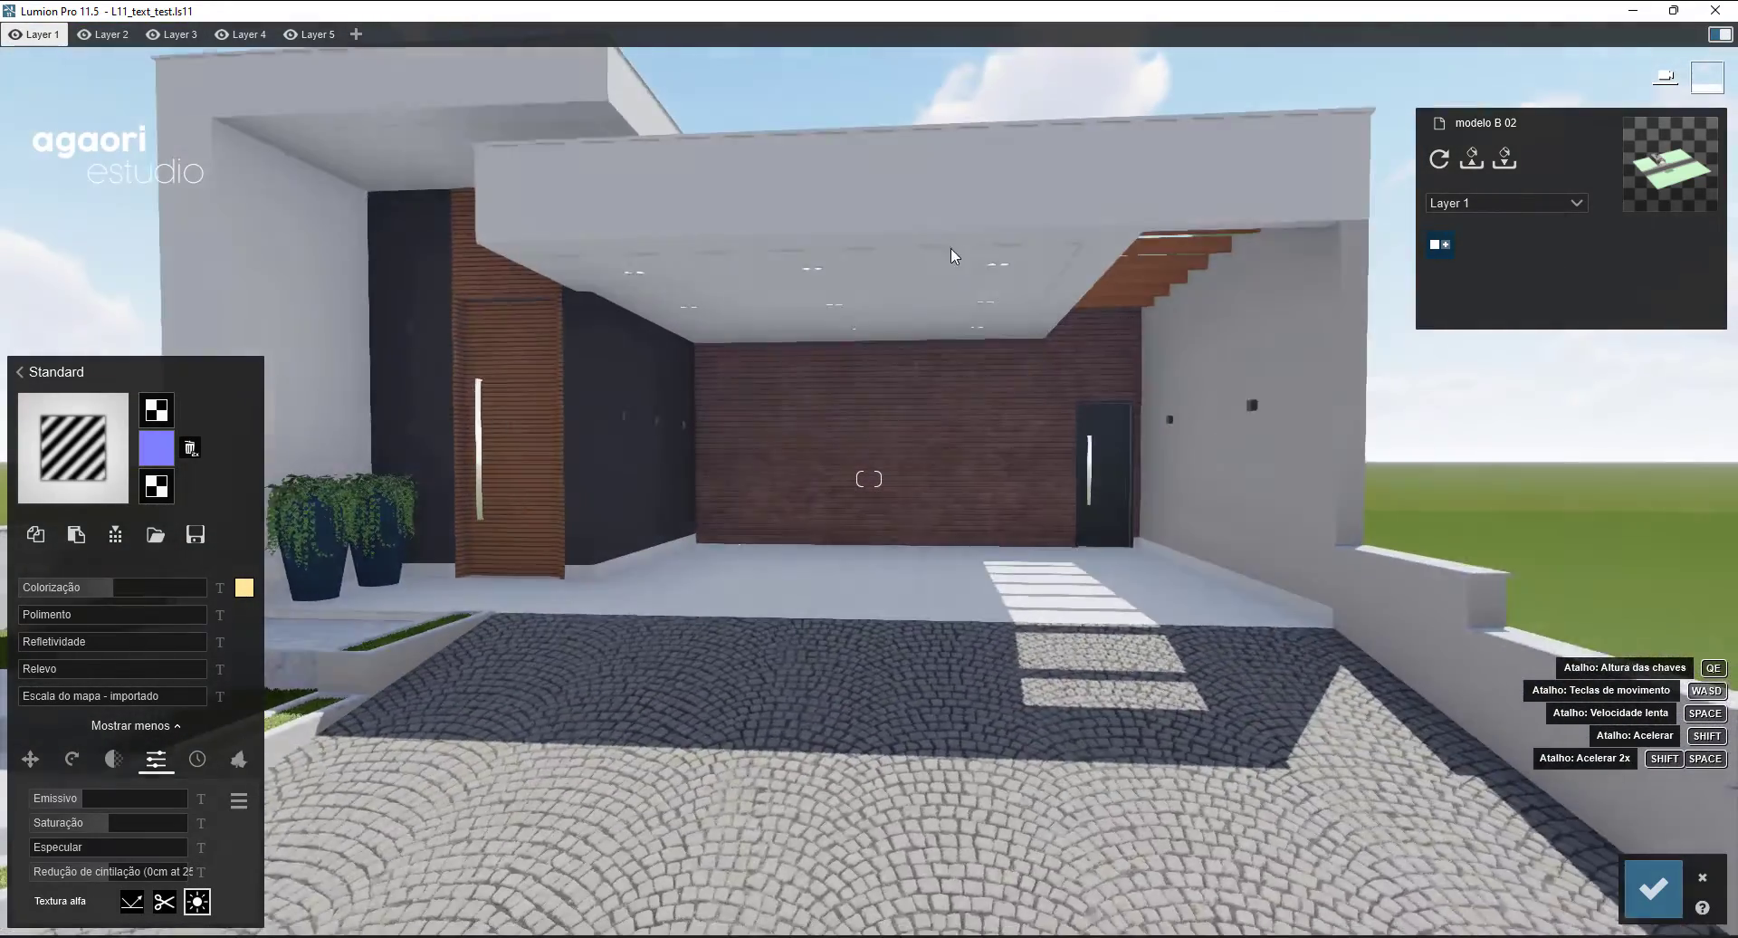
{"action": "key", "text": "w"}
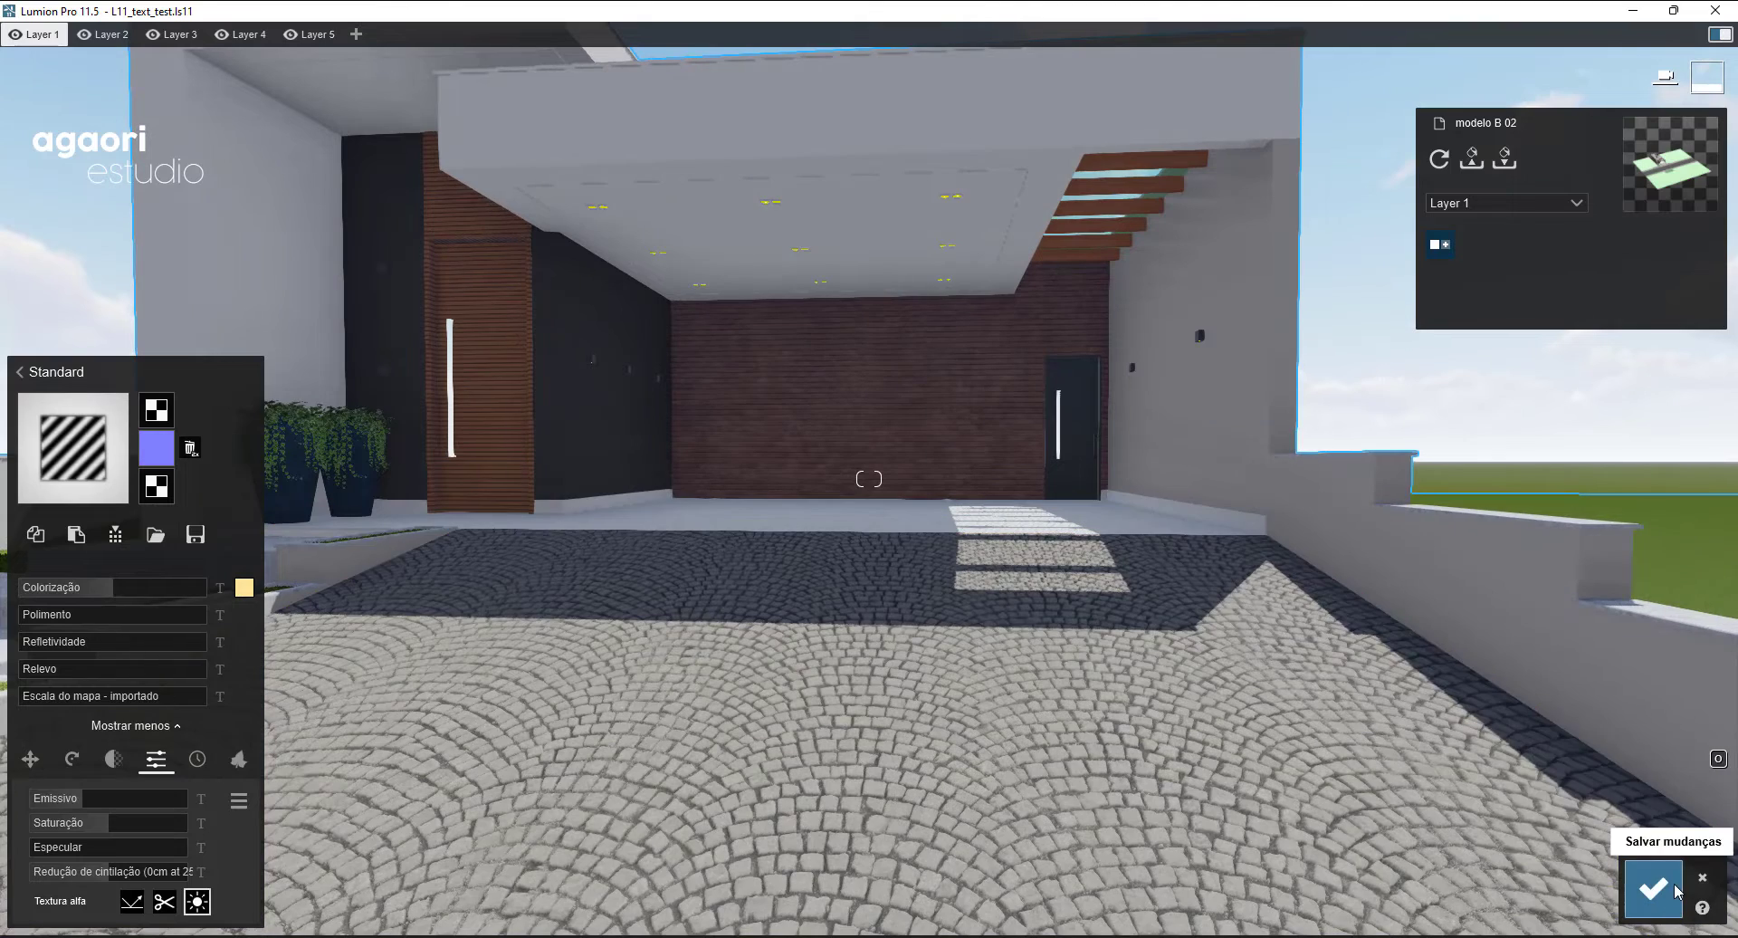
{"action": "left_click", "coordinate": [1653, 888]}
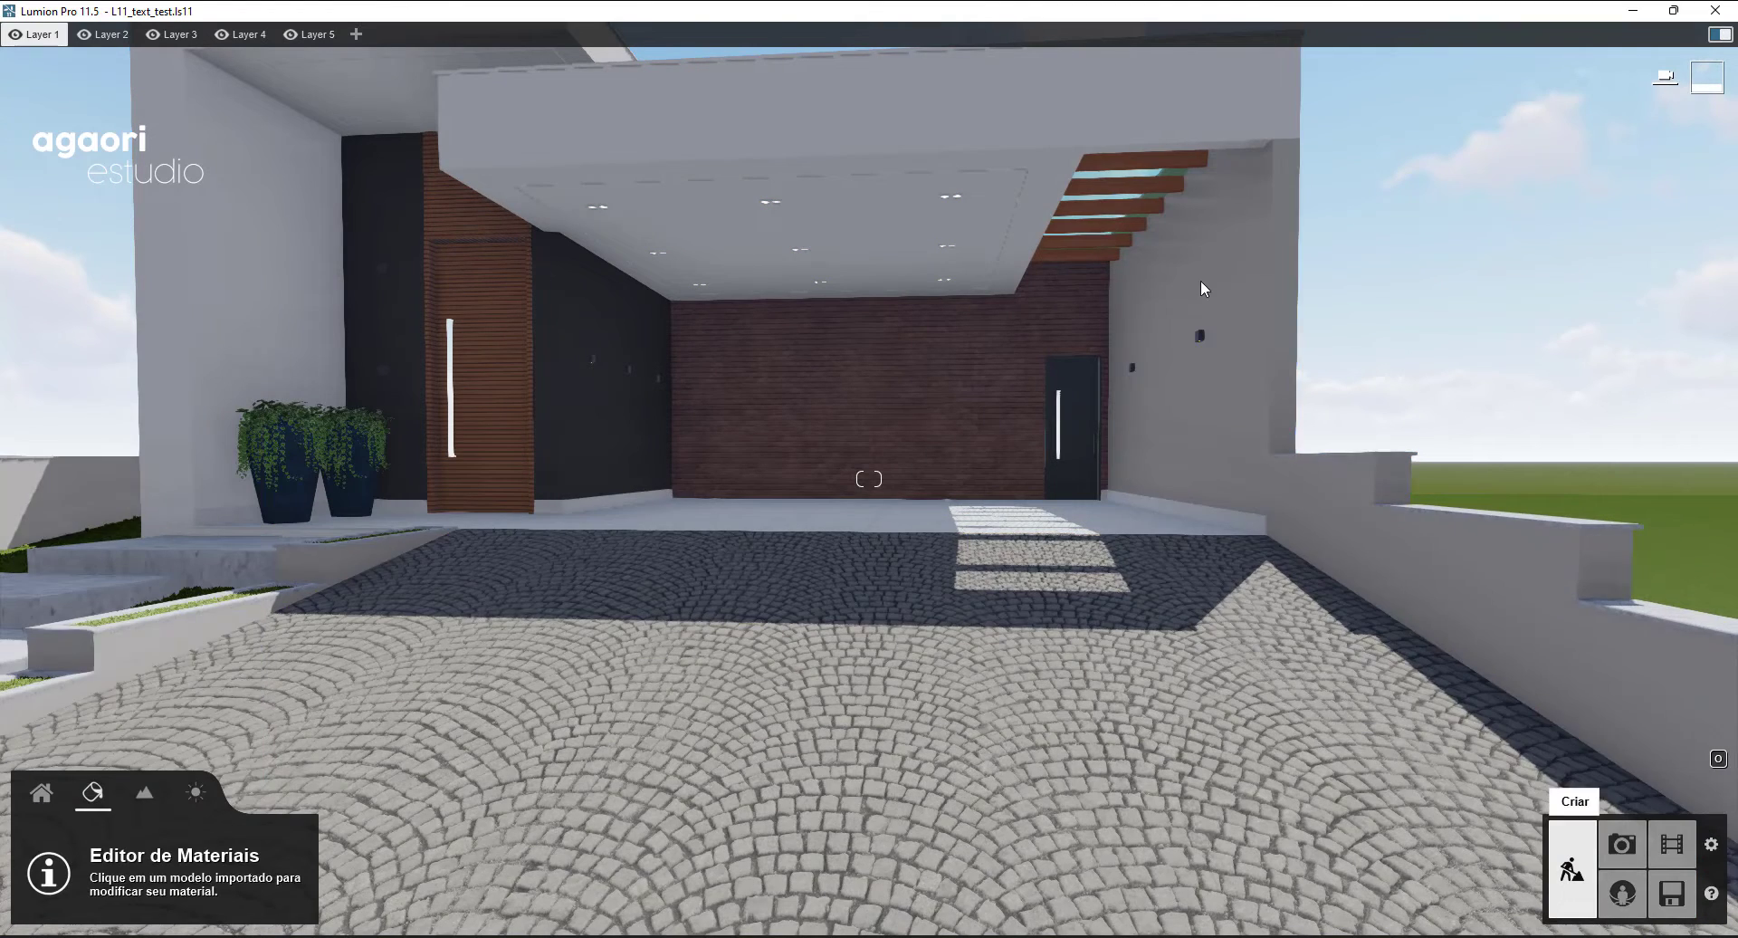
- Apply the brown-tinted interior pureglass material to the Vidro panes over the carport's pergola and save the change
{"action": "left_click", "coordinate": [1133, 181]}
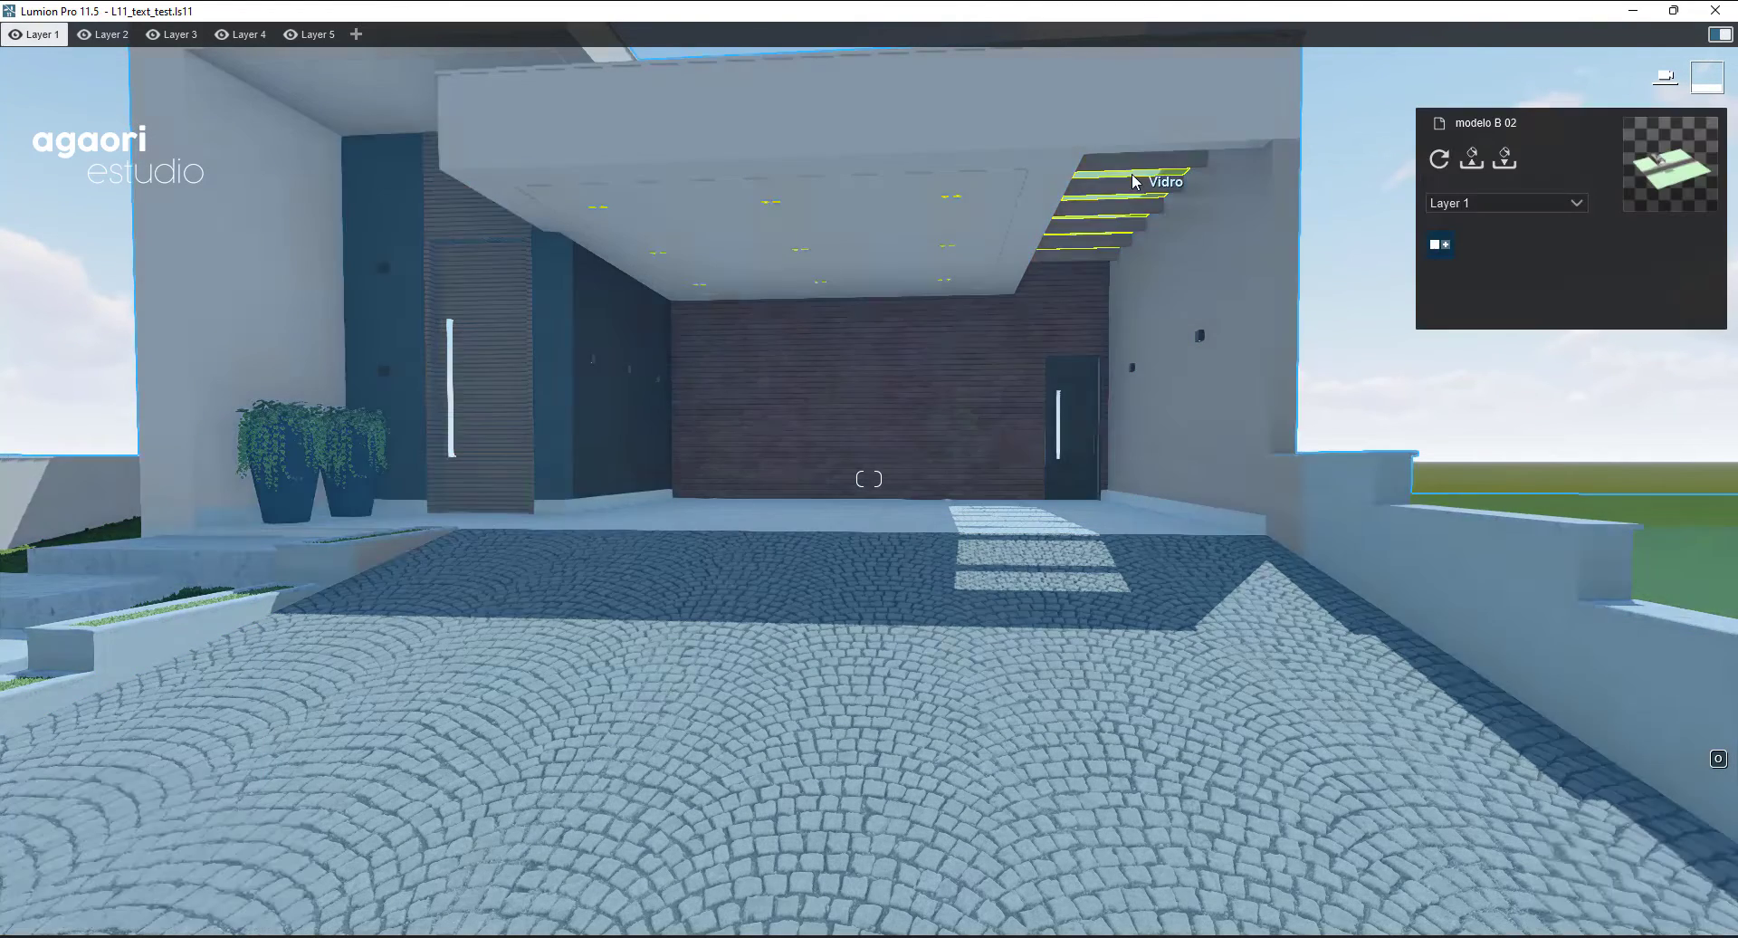
{"action": "left_click", "coordinate": [67, 466]}
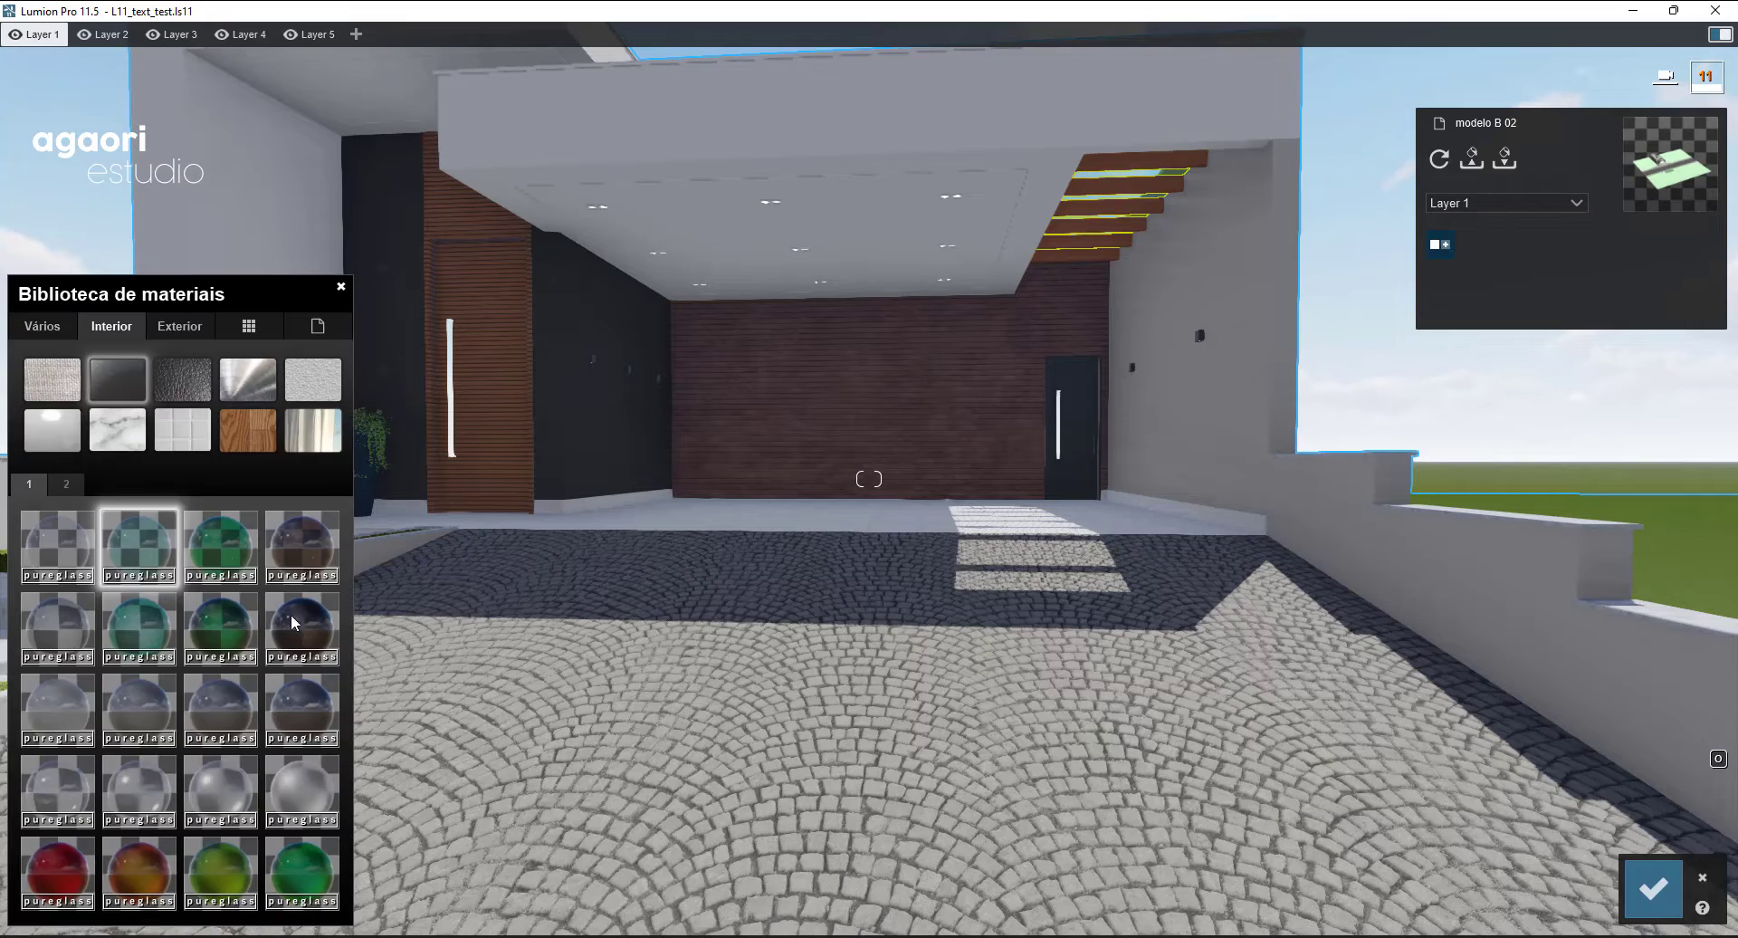
{"action": "left_click", "coordinate": [302, 553]}
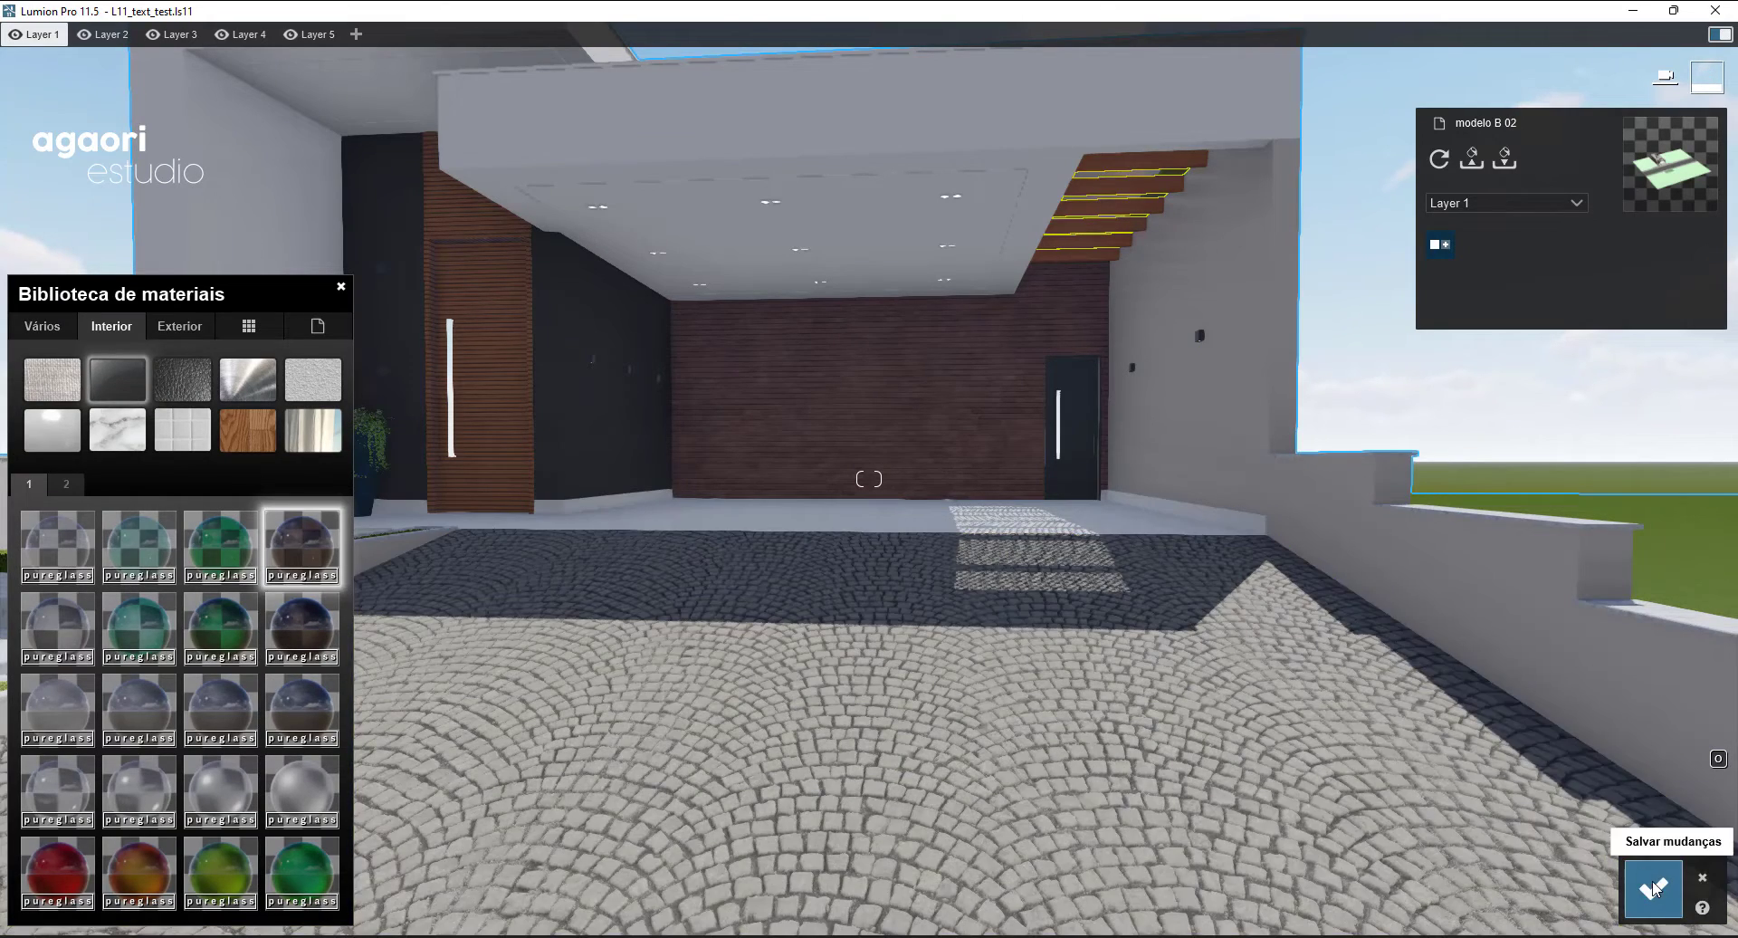
{"action": "left_click", "coordinate": [1655, 889]}
- Review the facade's applied materials from the street, under the carport and from above the entrance
{"action": "key", "text": "s"}
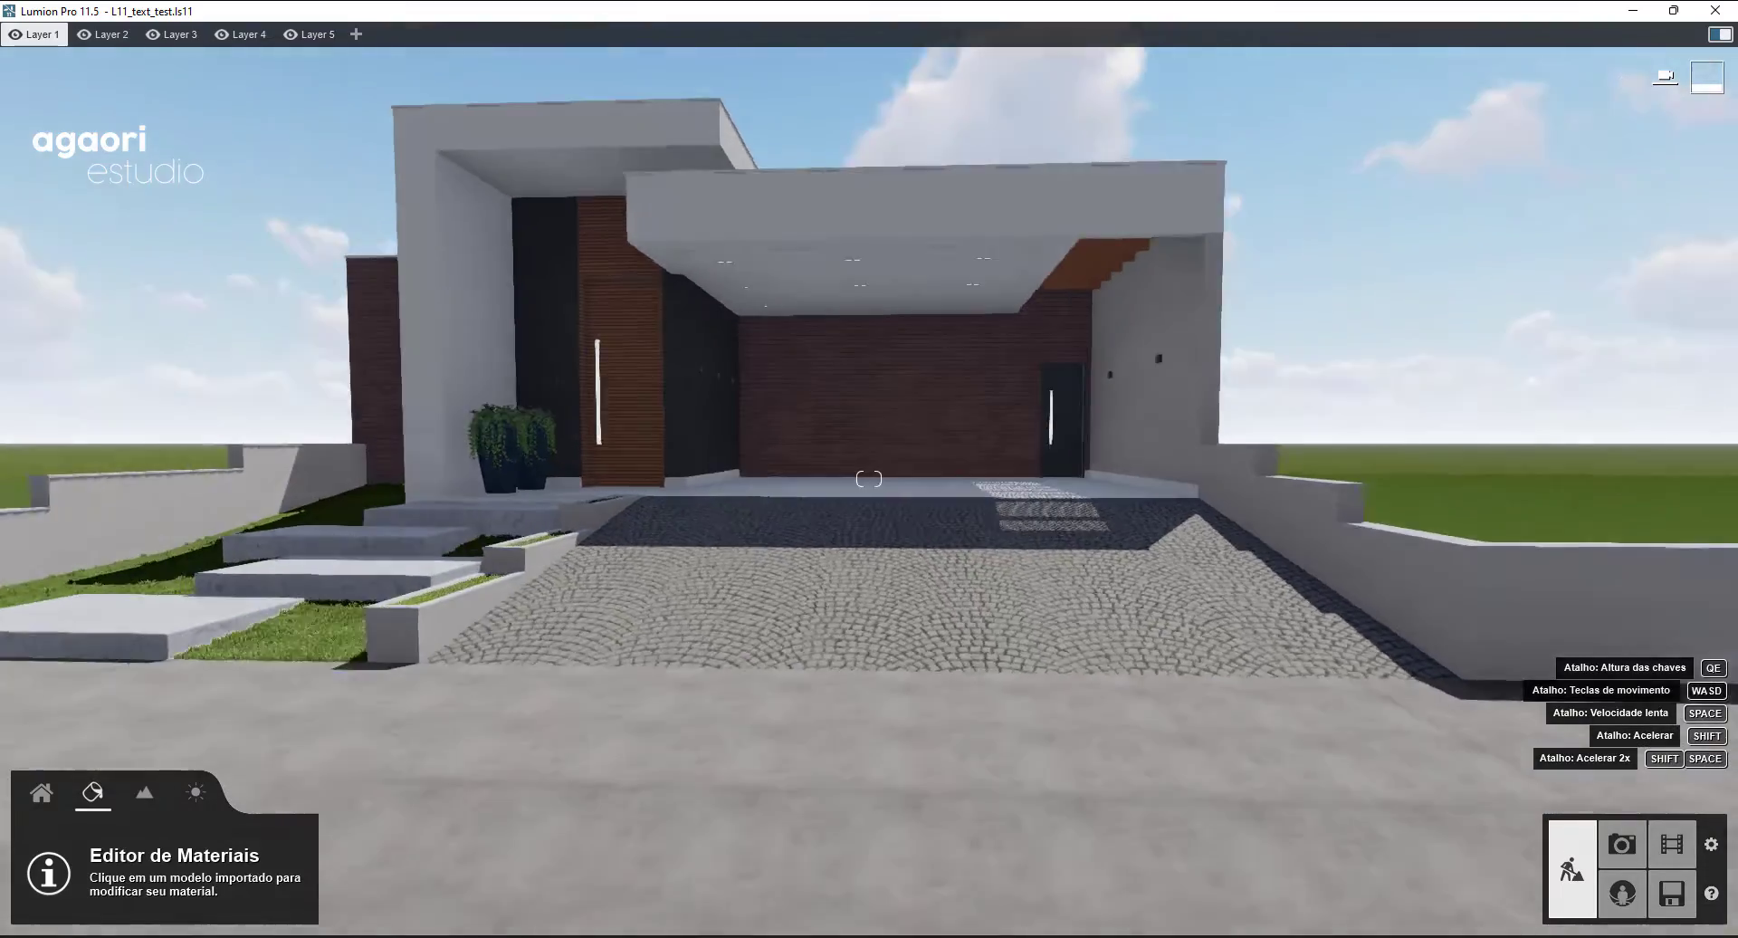
{"action": "right_click_drag", "start_coordinate": [844, 427], "coordinate": [779, 496]}
{"action": "key", "text": "a"}
{"action": "key", "text": "s"}
{"action": "key", "text": "s"}
{"action": "key", "text": "d"}
{"action": "key", "text": "s"}
{"action": "key", "text": "w"}
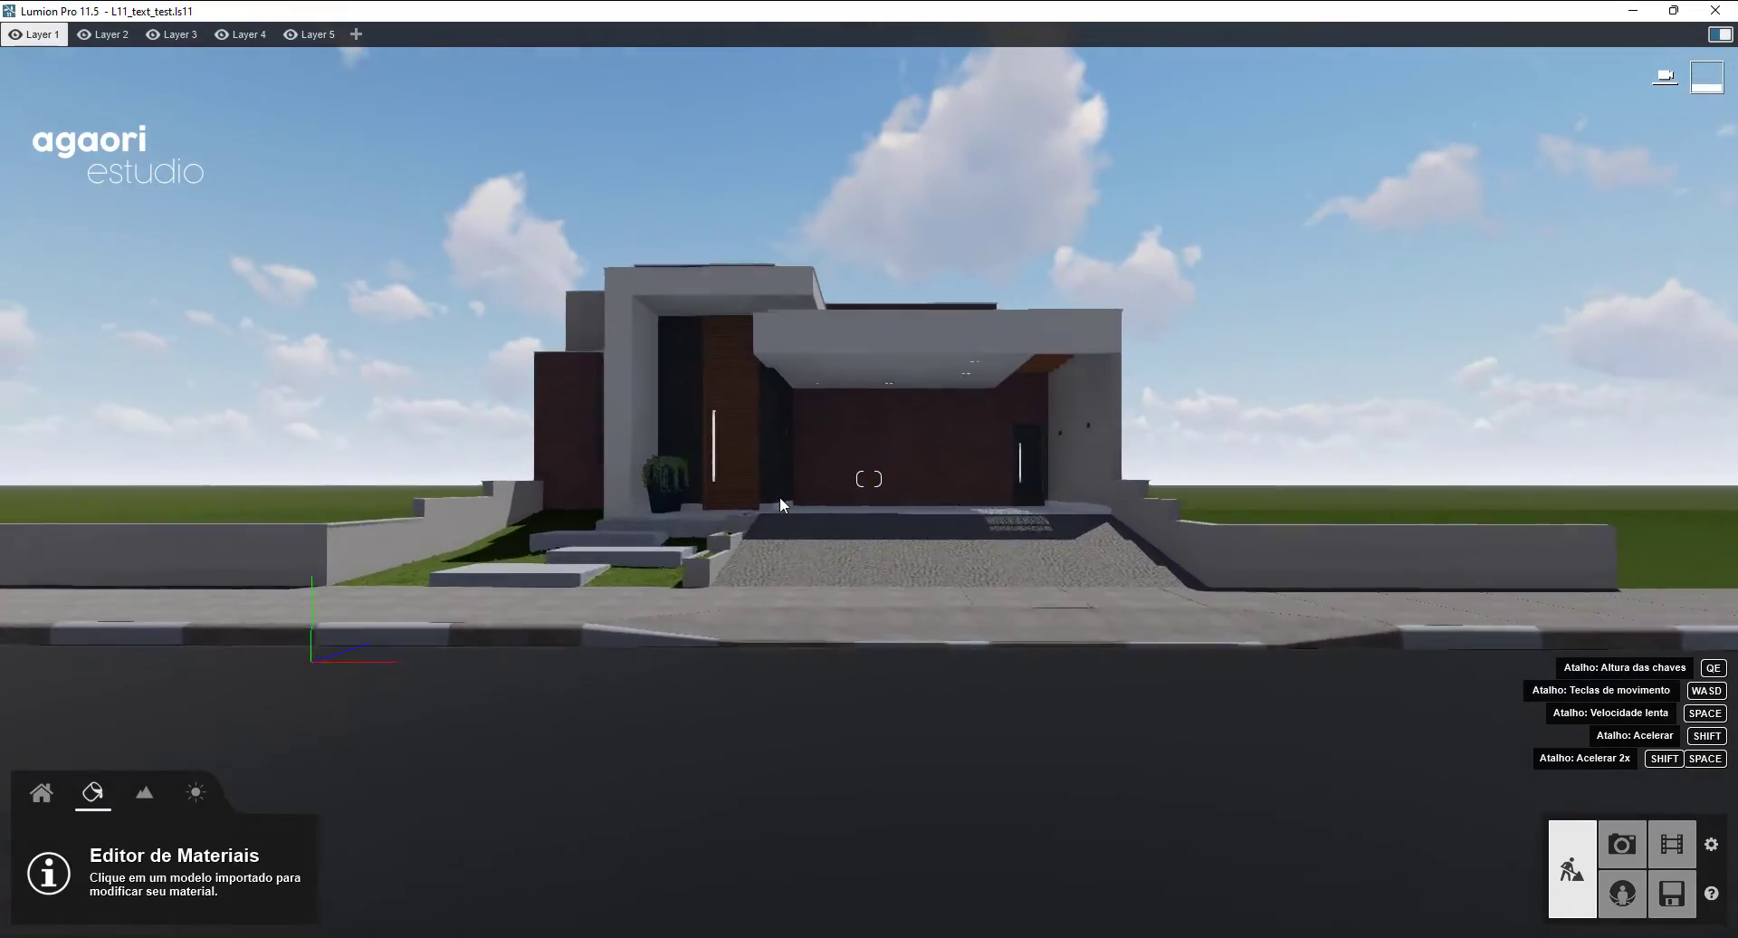
{"action": "key", "text": "w"}
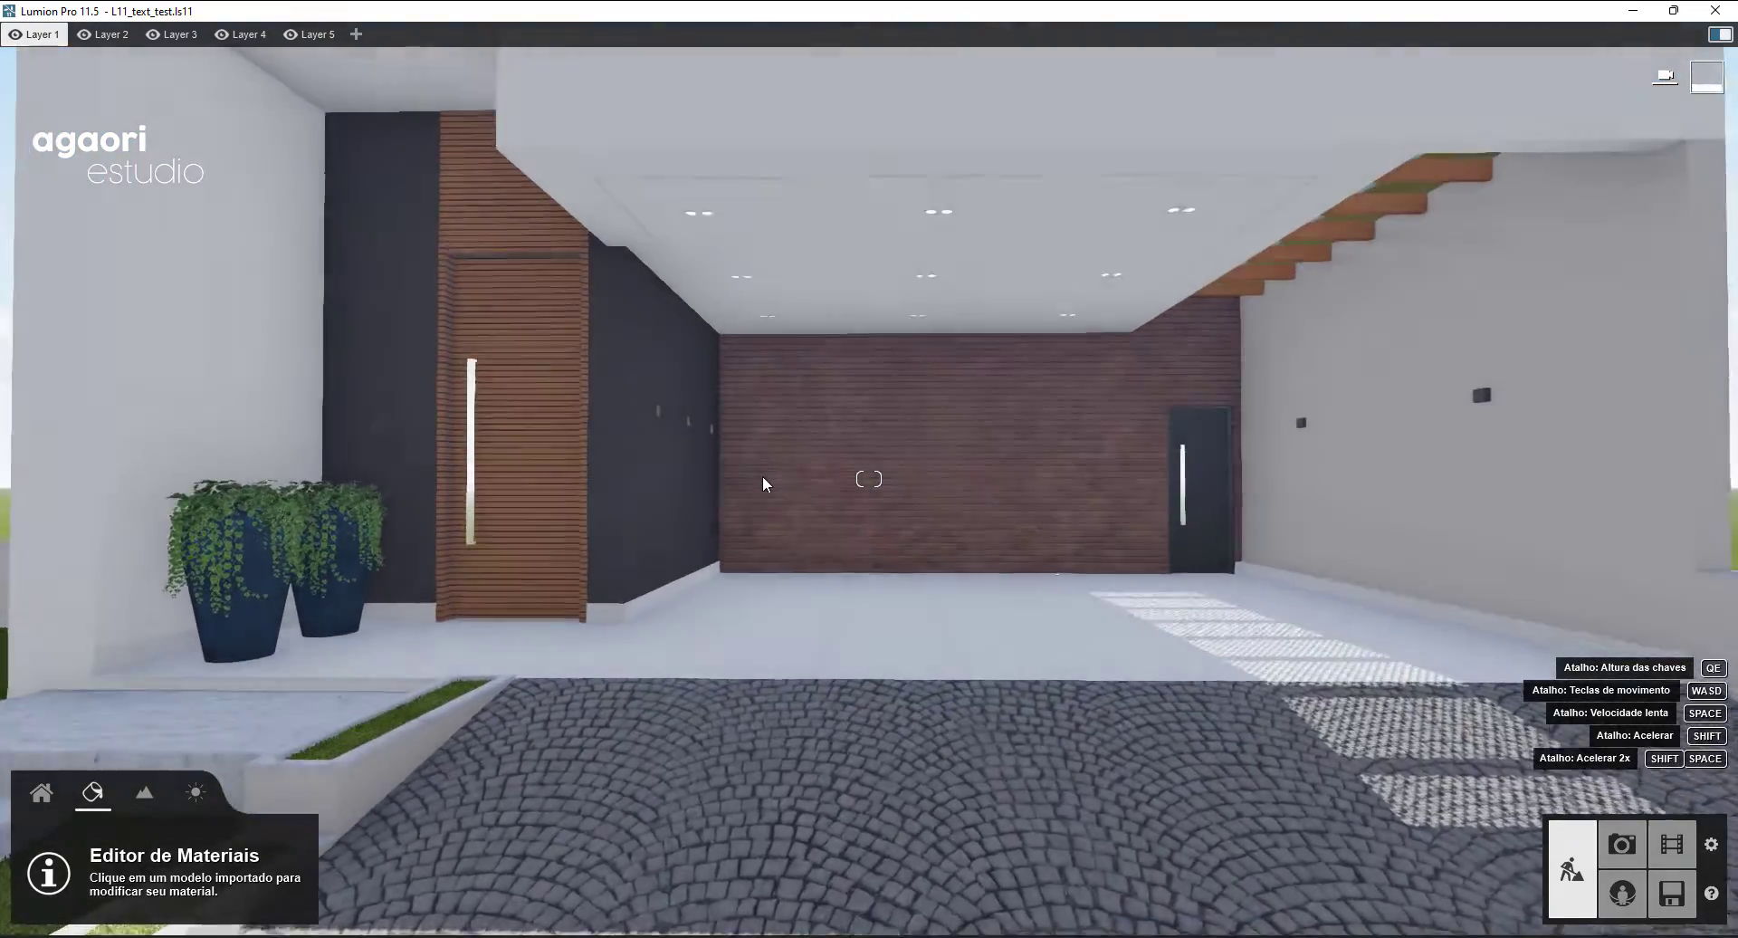
{"action": "key", "text": "s"}
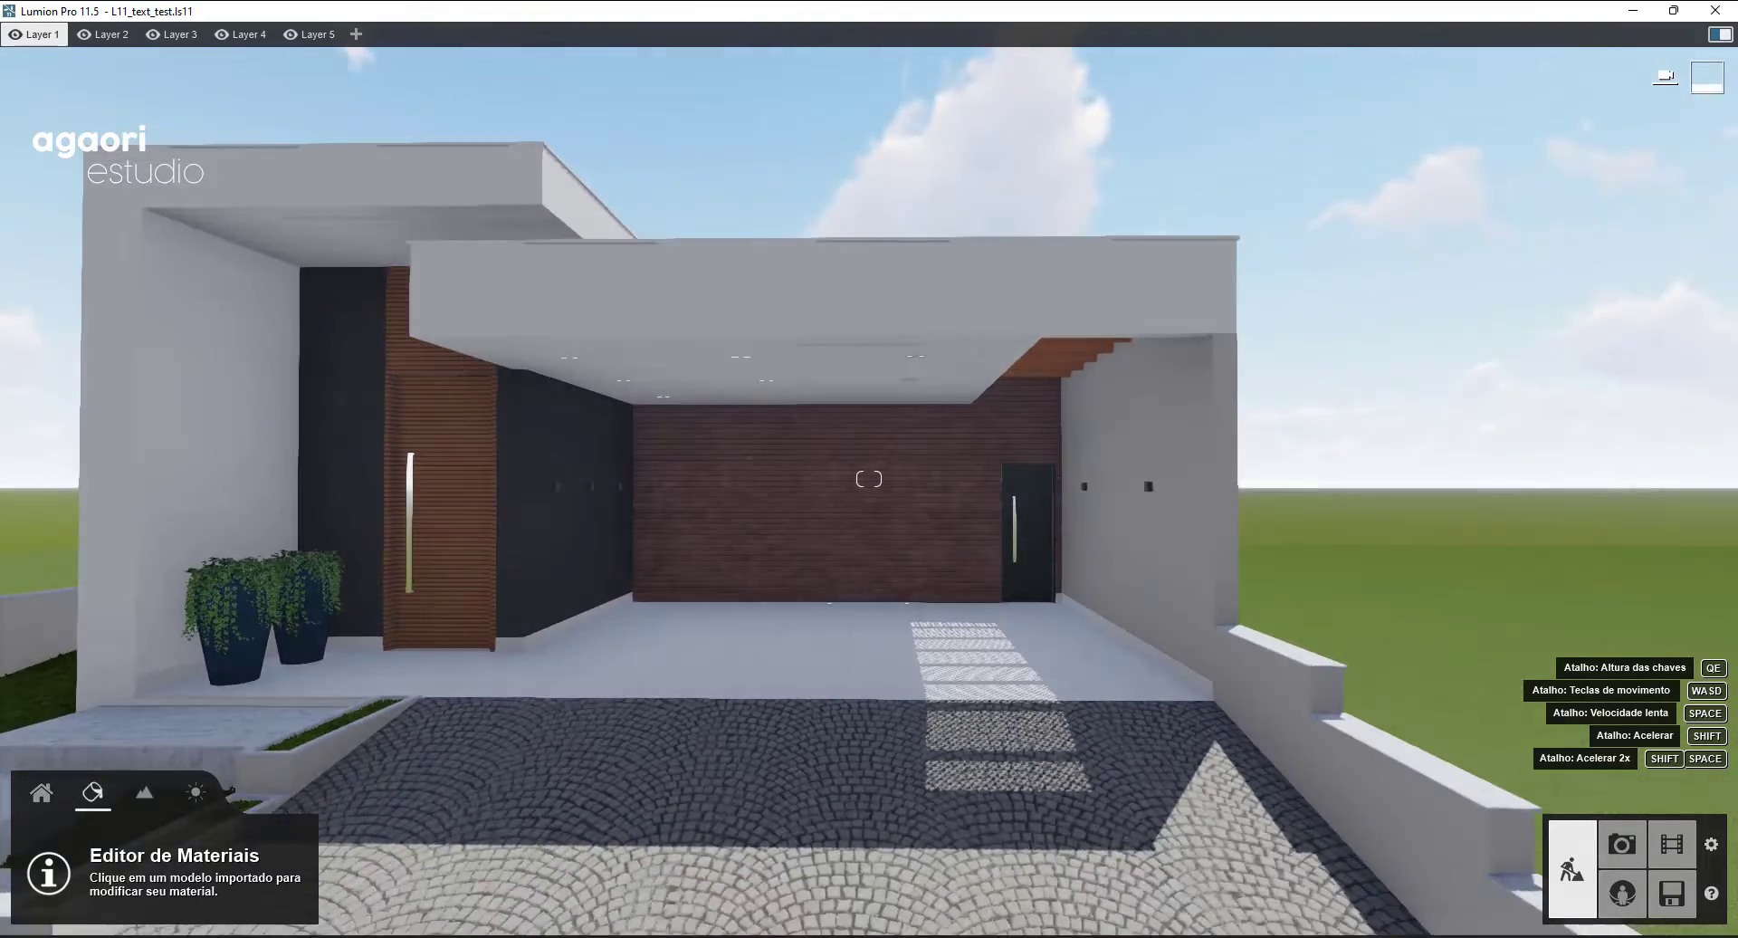
{"action": "right_click_drag", "start_coordinate": [593, 552], "coordinate": [716, 639]}
{"action": "key", "text": "q"}
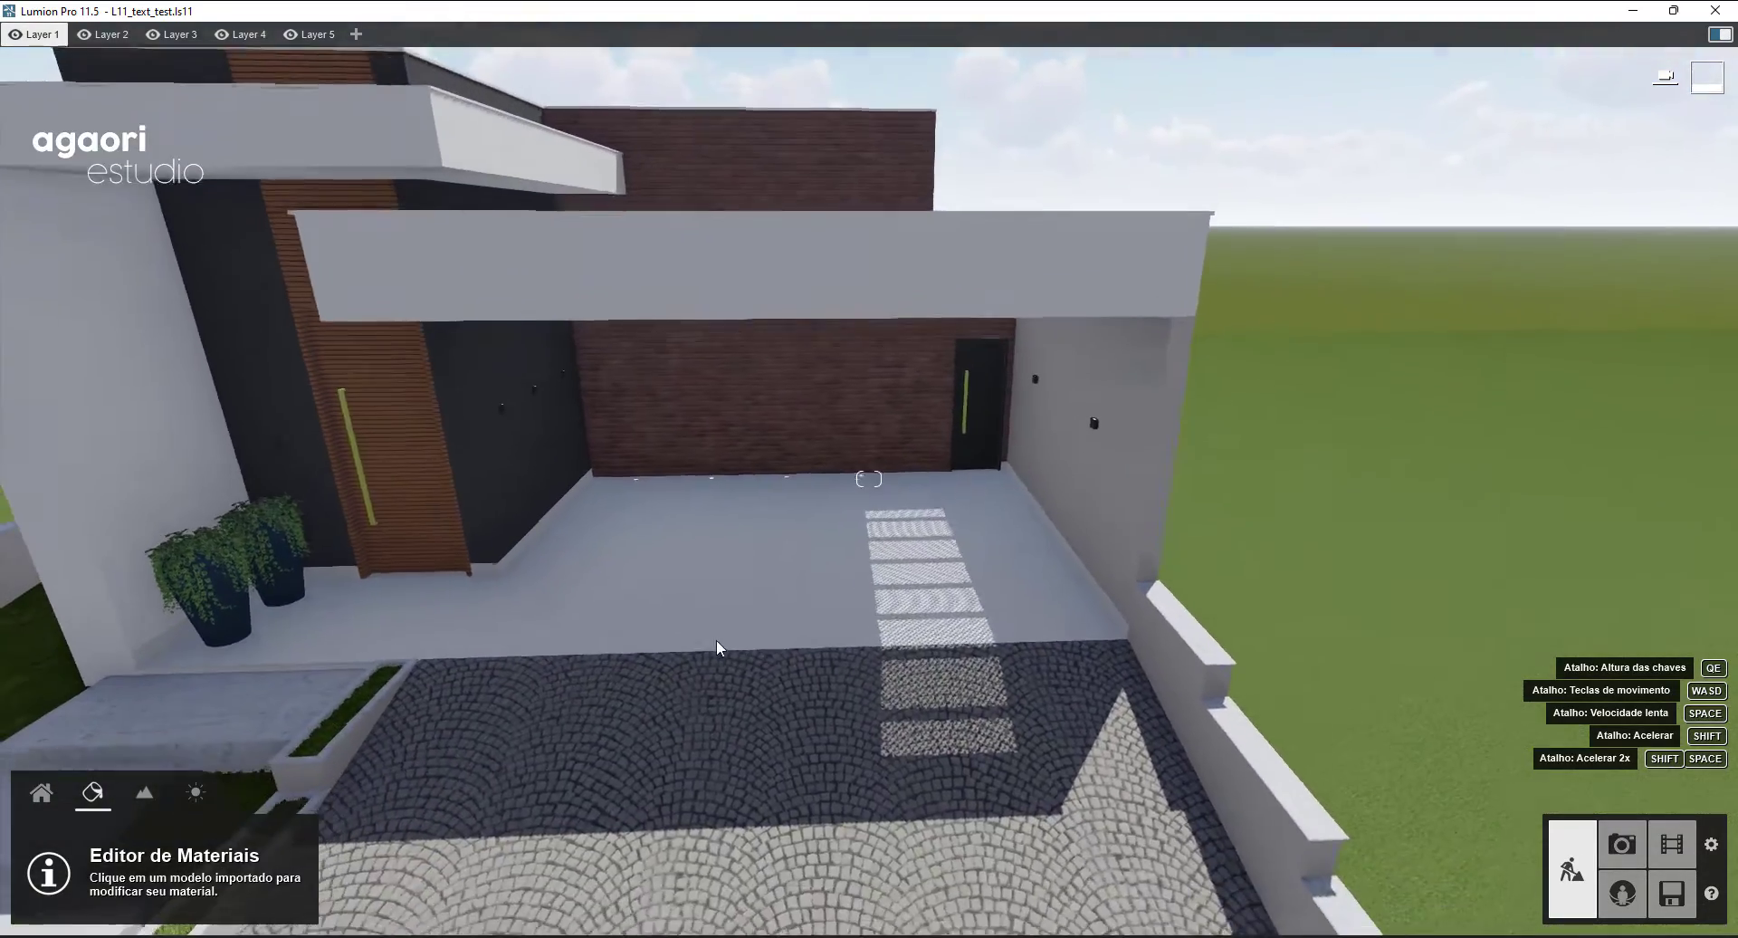
{"action": "key", "text": "a"}
{"action": "key", "text": "w"}
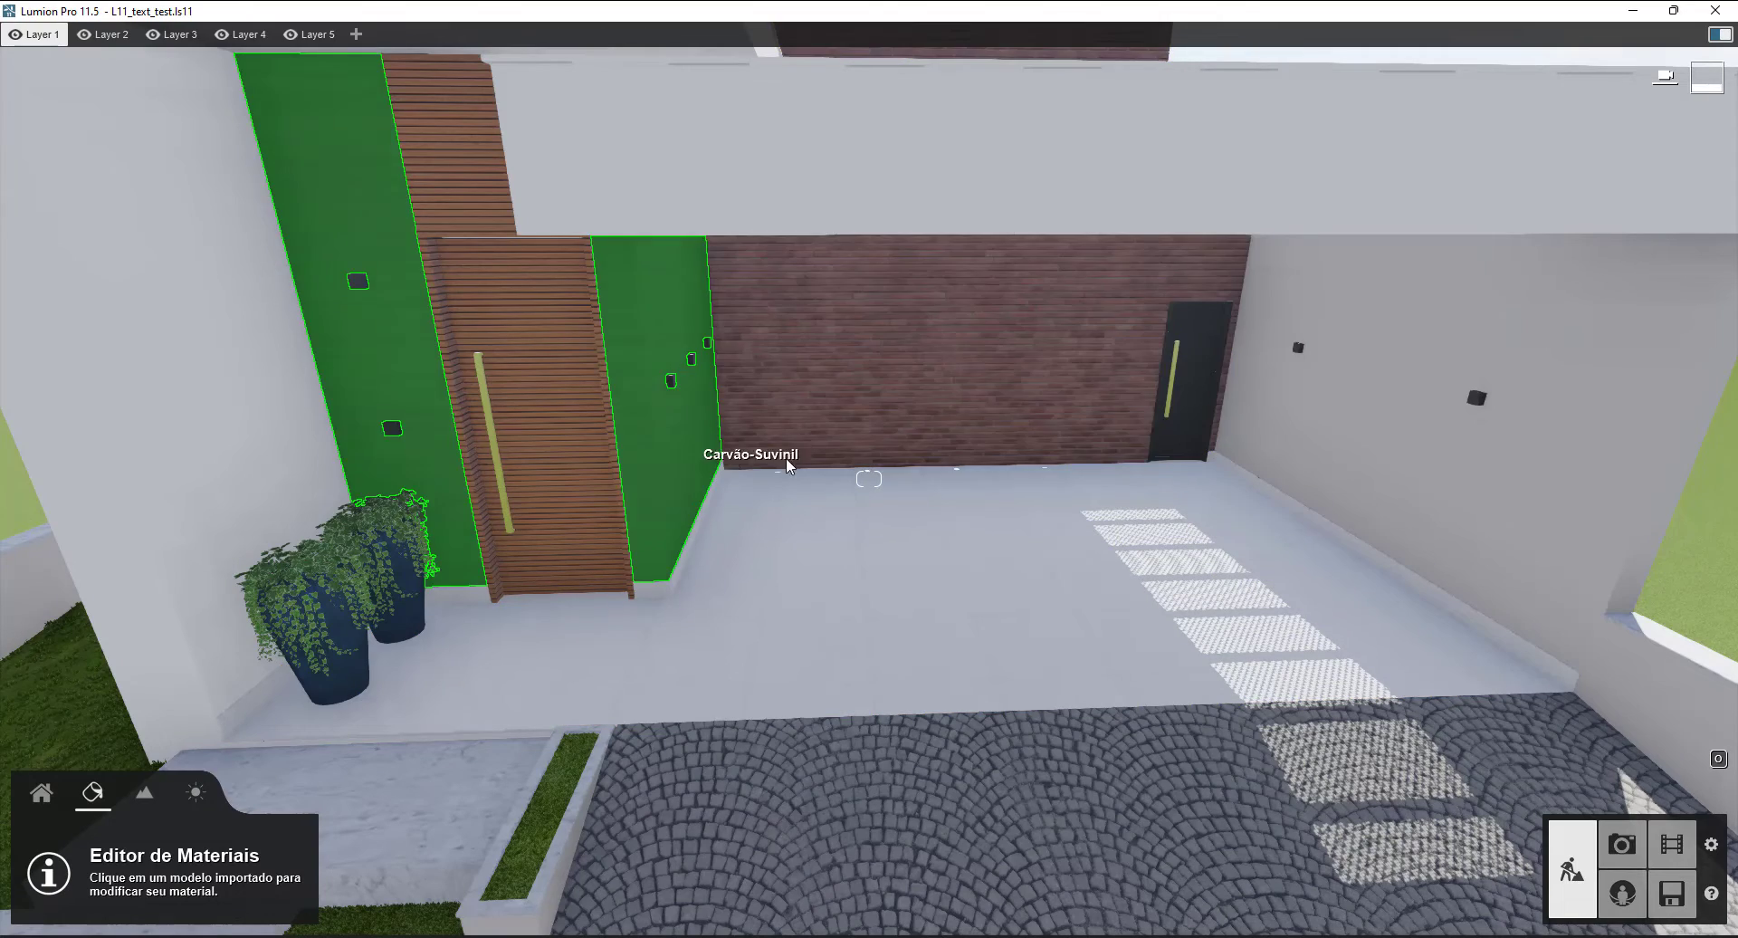
{"action": "right_click_drag", "start_coordinate": [796, 458], "coordinate": [447, 567]}
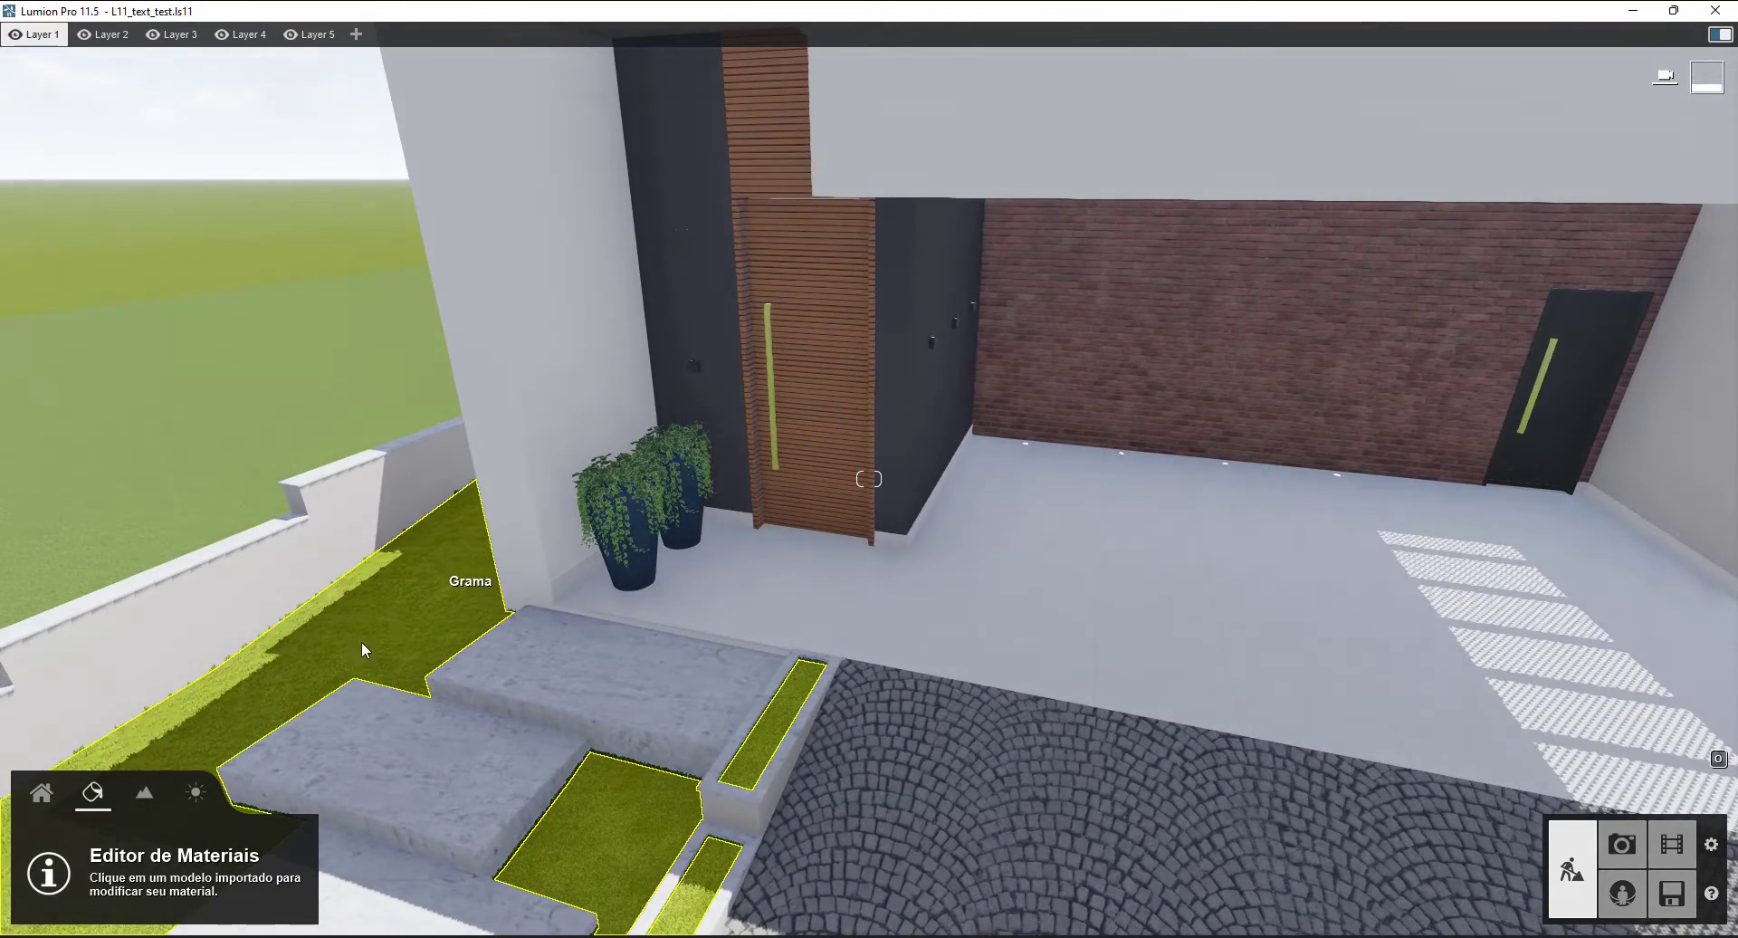
- Switch to placing lights, browse the favourite and spotlight collections, and choose the Lamp17 spotlight
{"action": "left_click", "coordinate": [42, 797]}
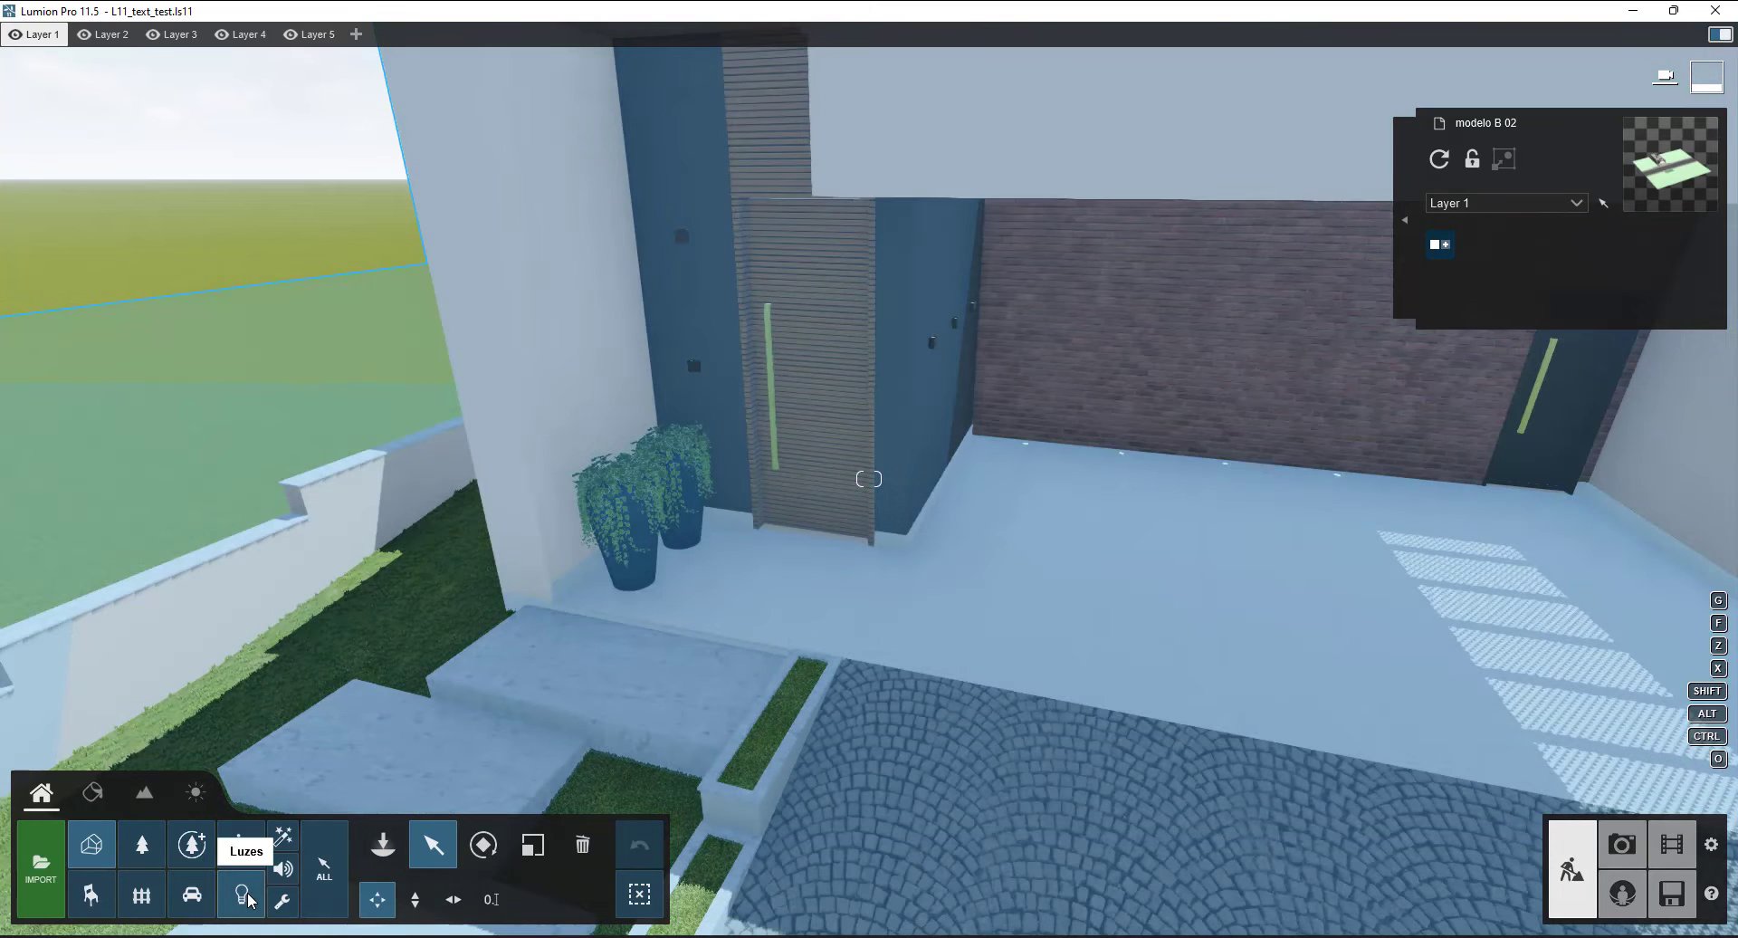
{"action": "left_click", "coordinate": [383, 849]}
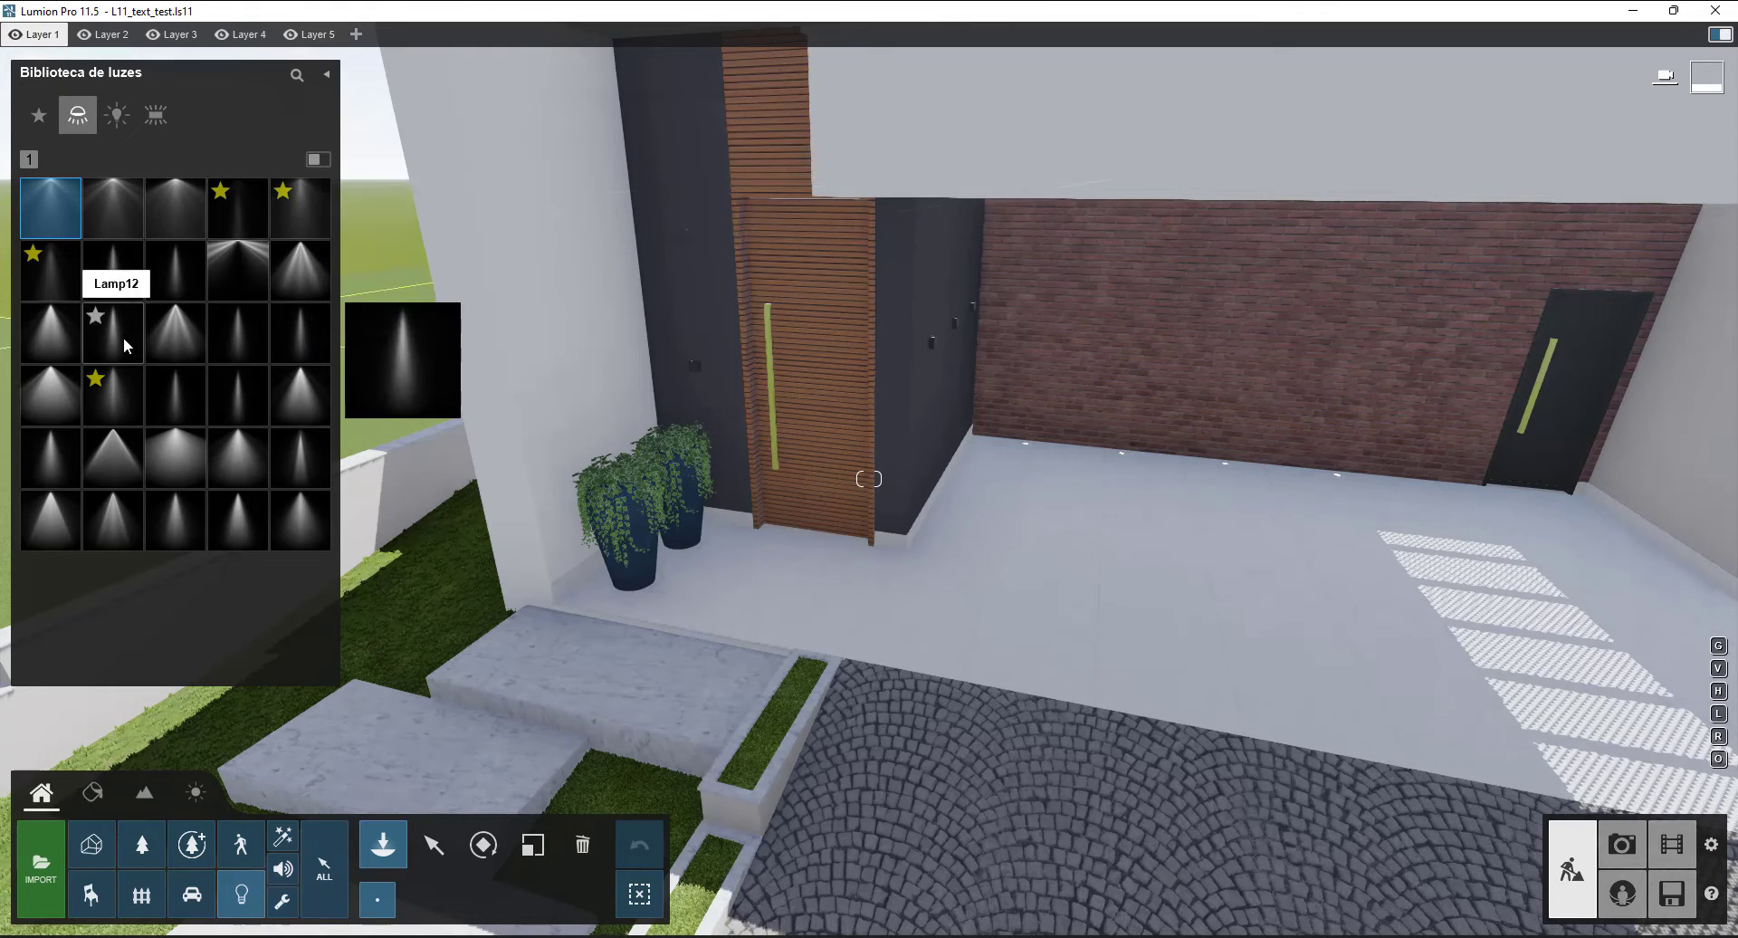
{"action": "left_click", "coordinate": [284, 255]}
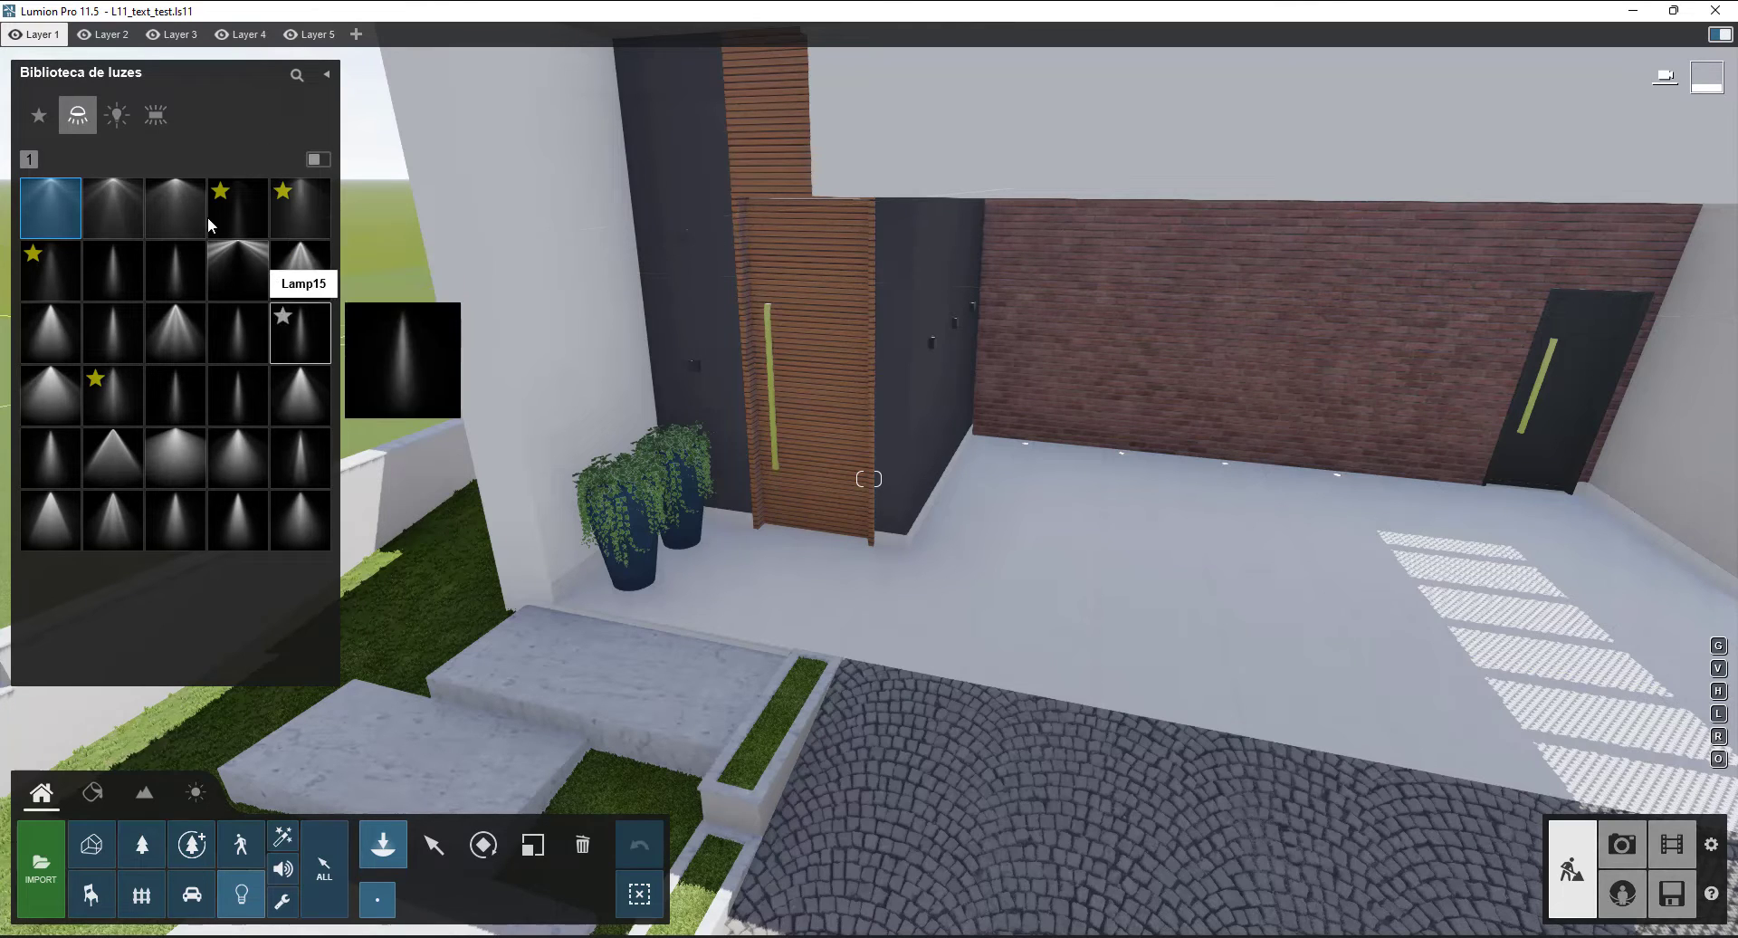
{"action": "left_click", "coordinate": [39, 119]}
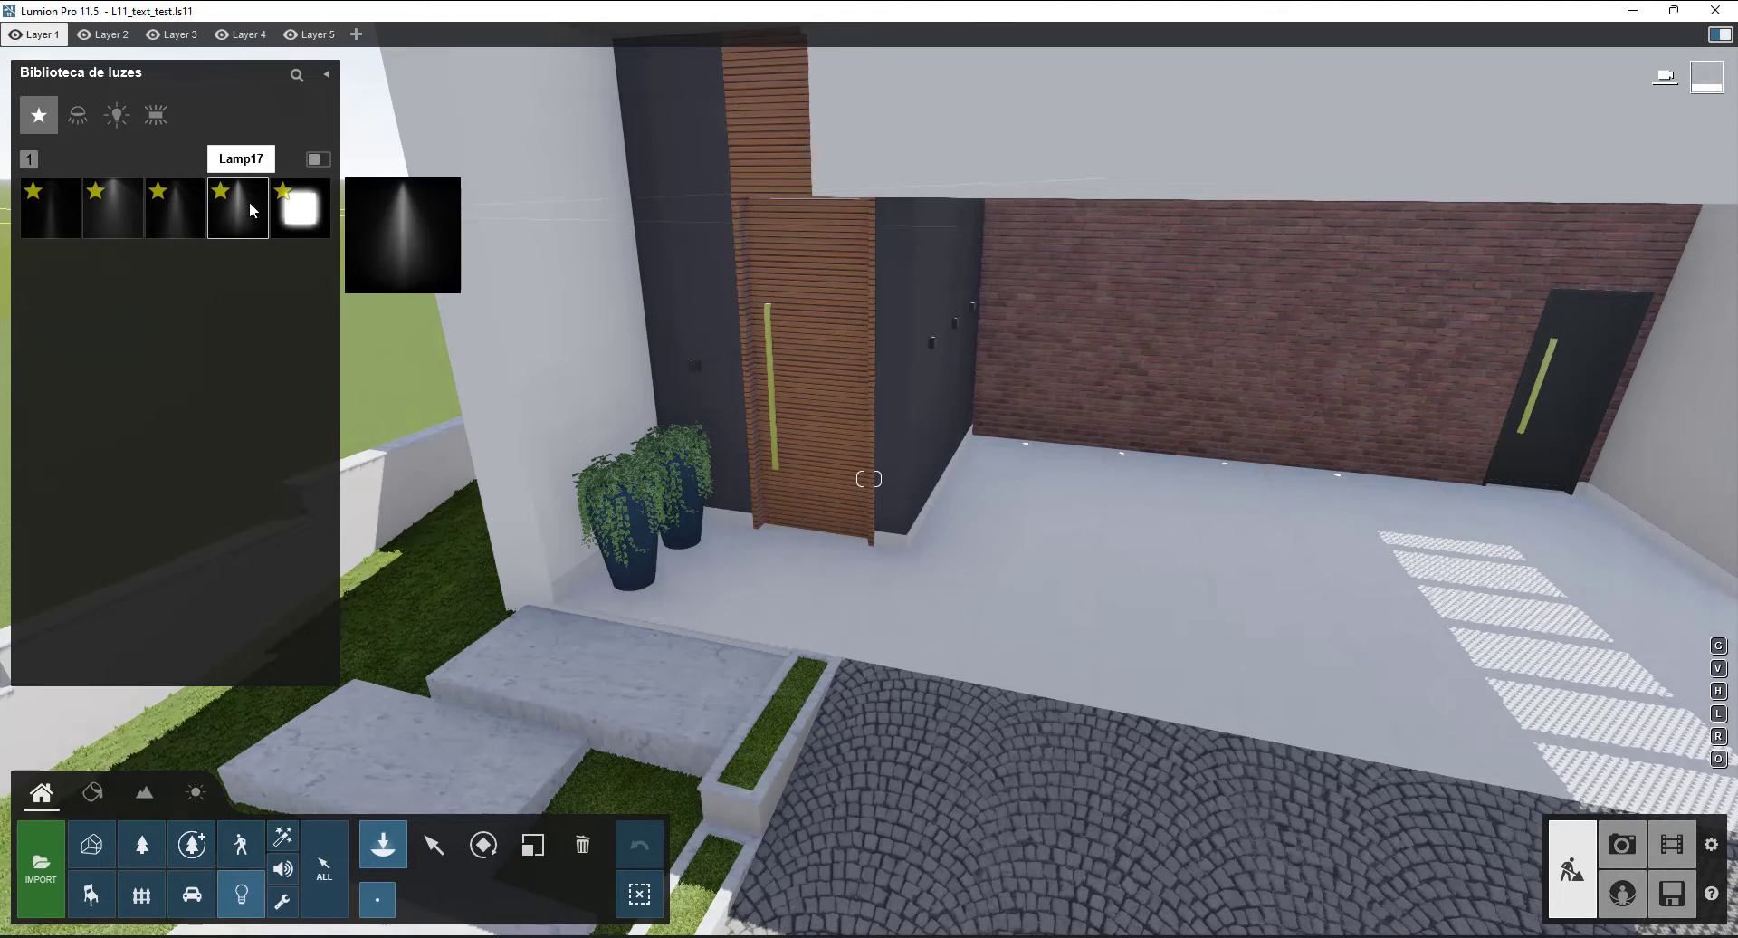
{"action": "left_click", "coordinate": [78, 115]}
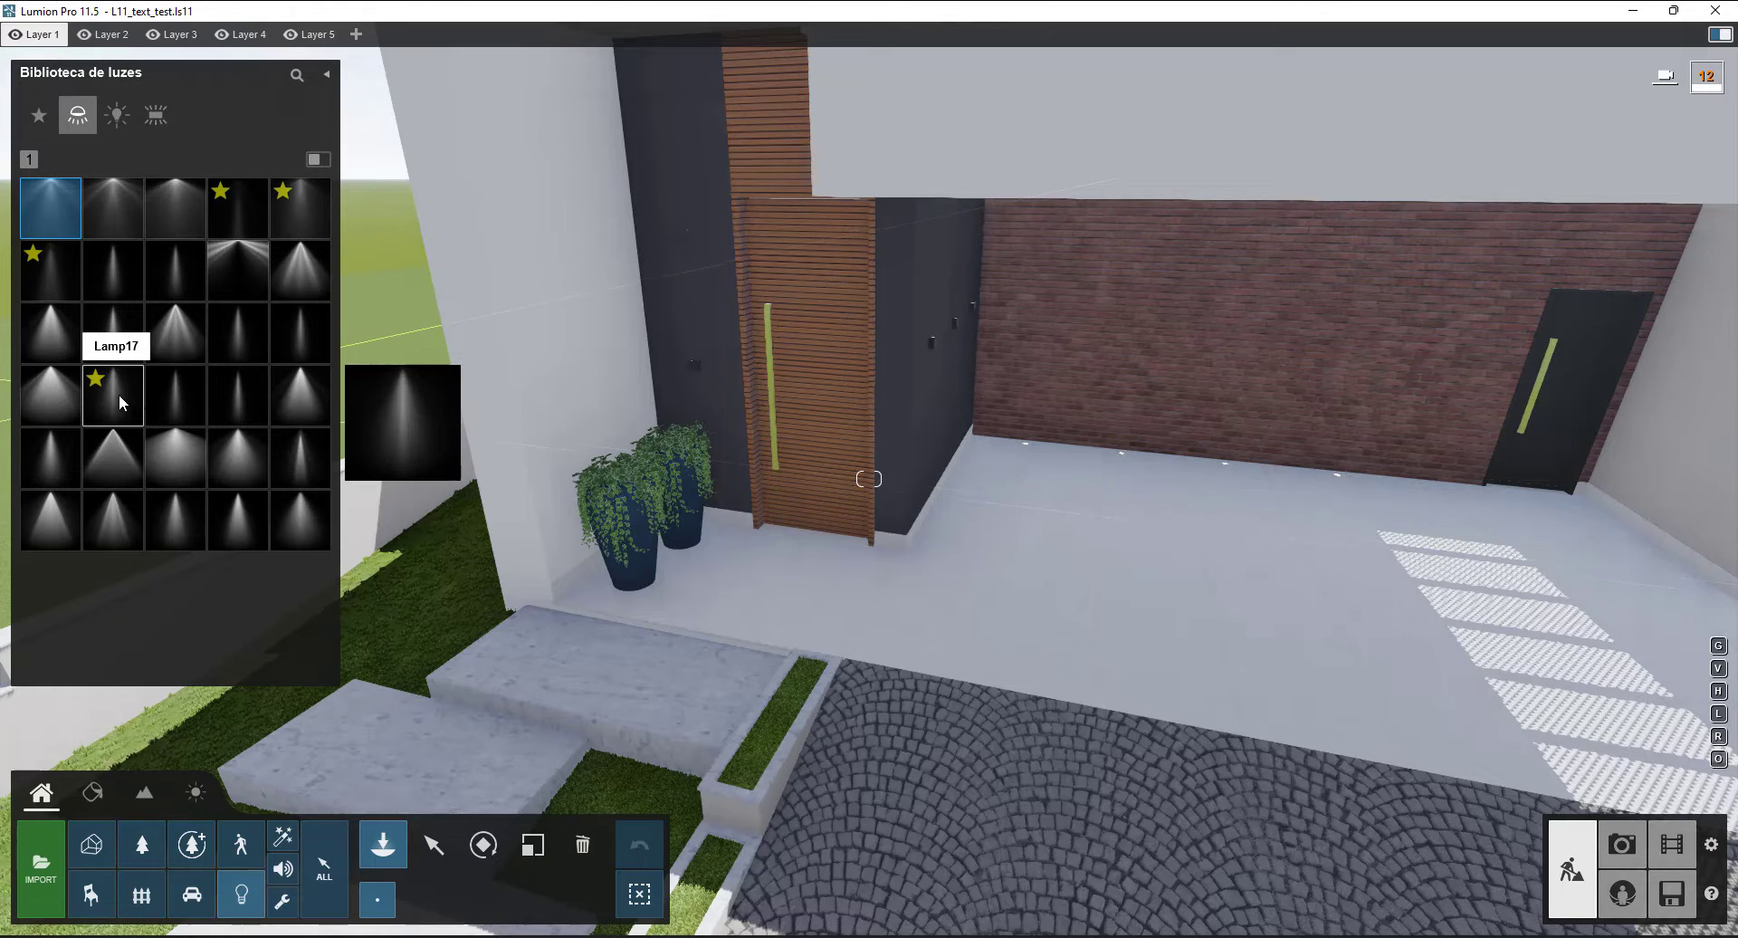
{"action": "left_click", "coordinate": [133, 389]}
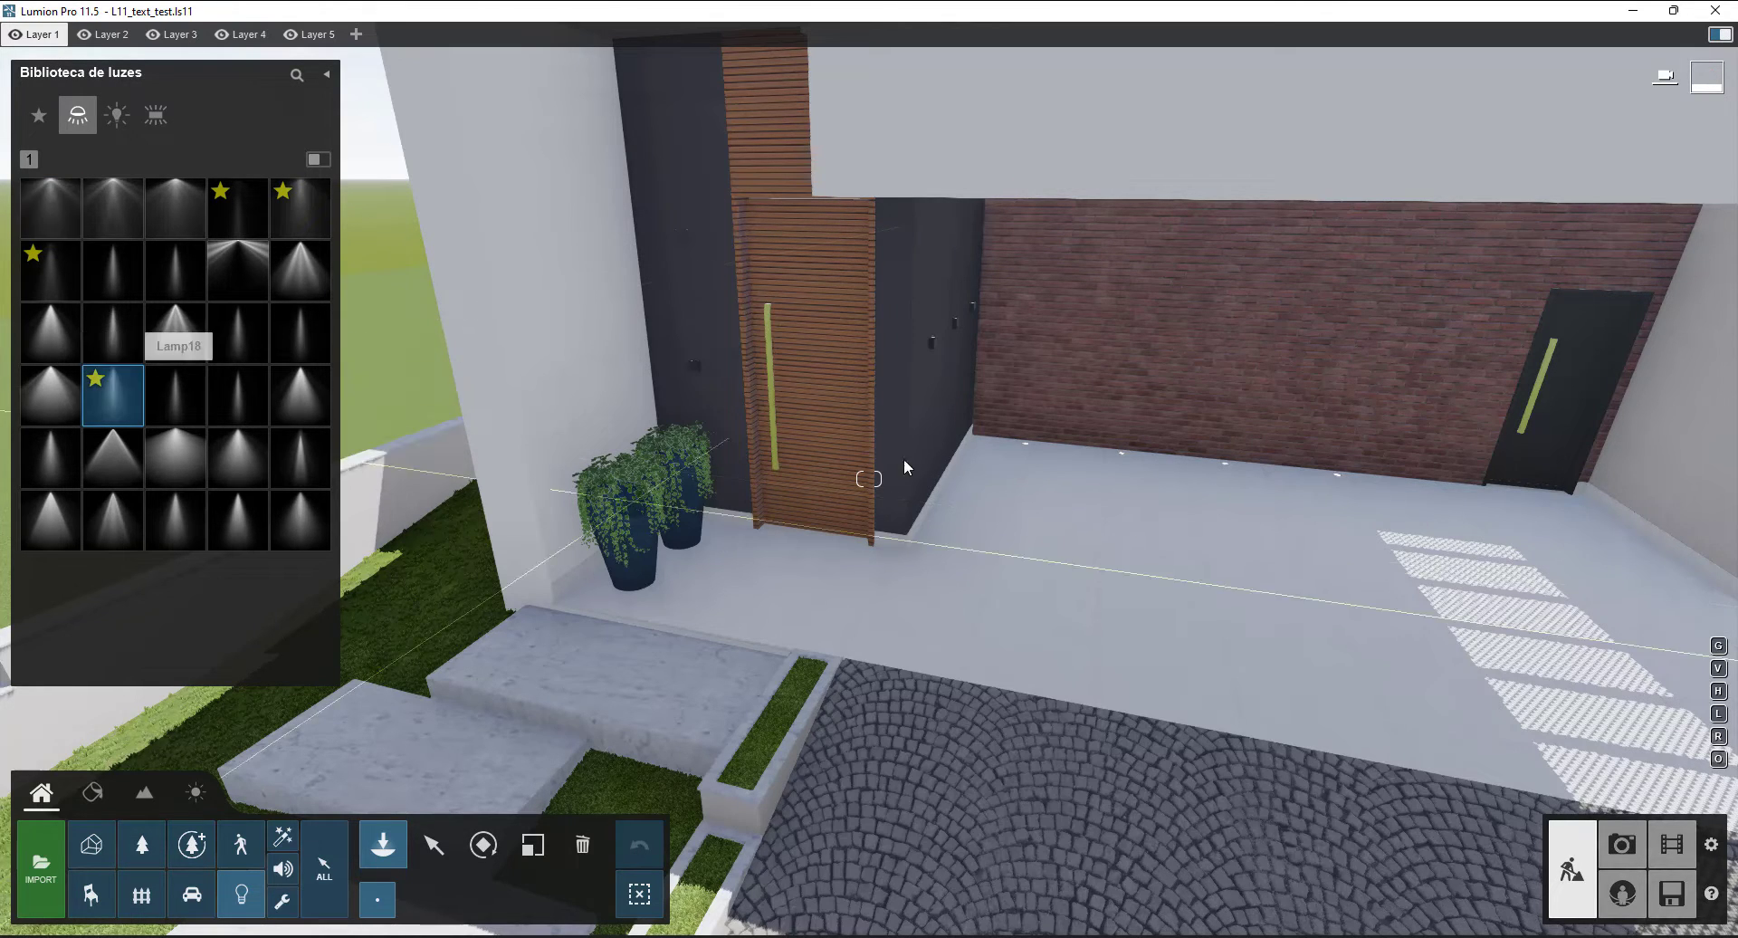
- Place the spotlight against the brick wall at the back of the carport, near its dark side wall
{"action": "right_click_drag", "start_coordinate": [903, 458], "coordinate": [740, 495]}
{"action": "key", "text": "w"}
{"action": "key", "text": "w"}
{"action": "key", "text": "w"}
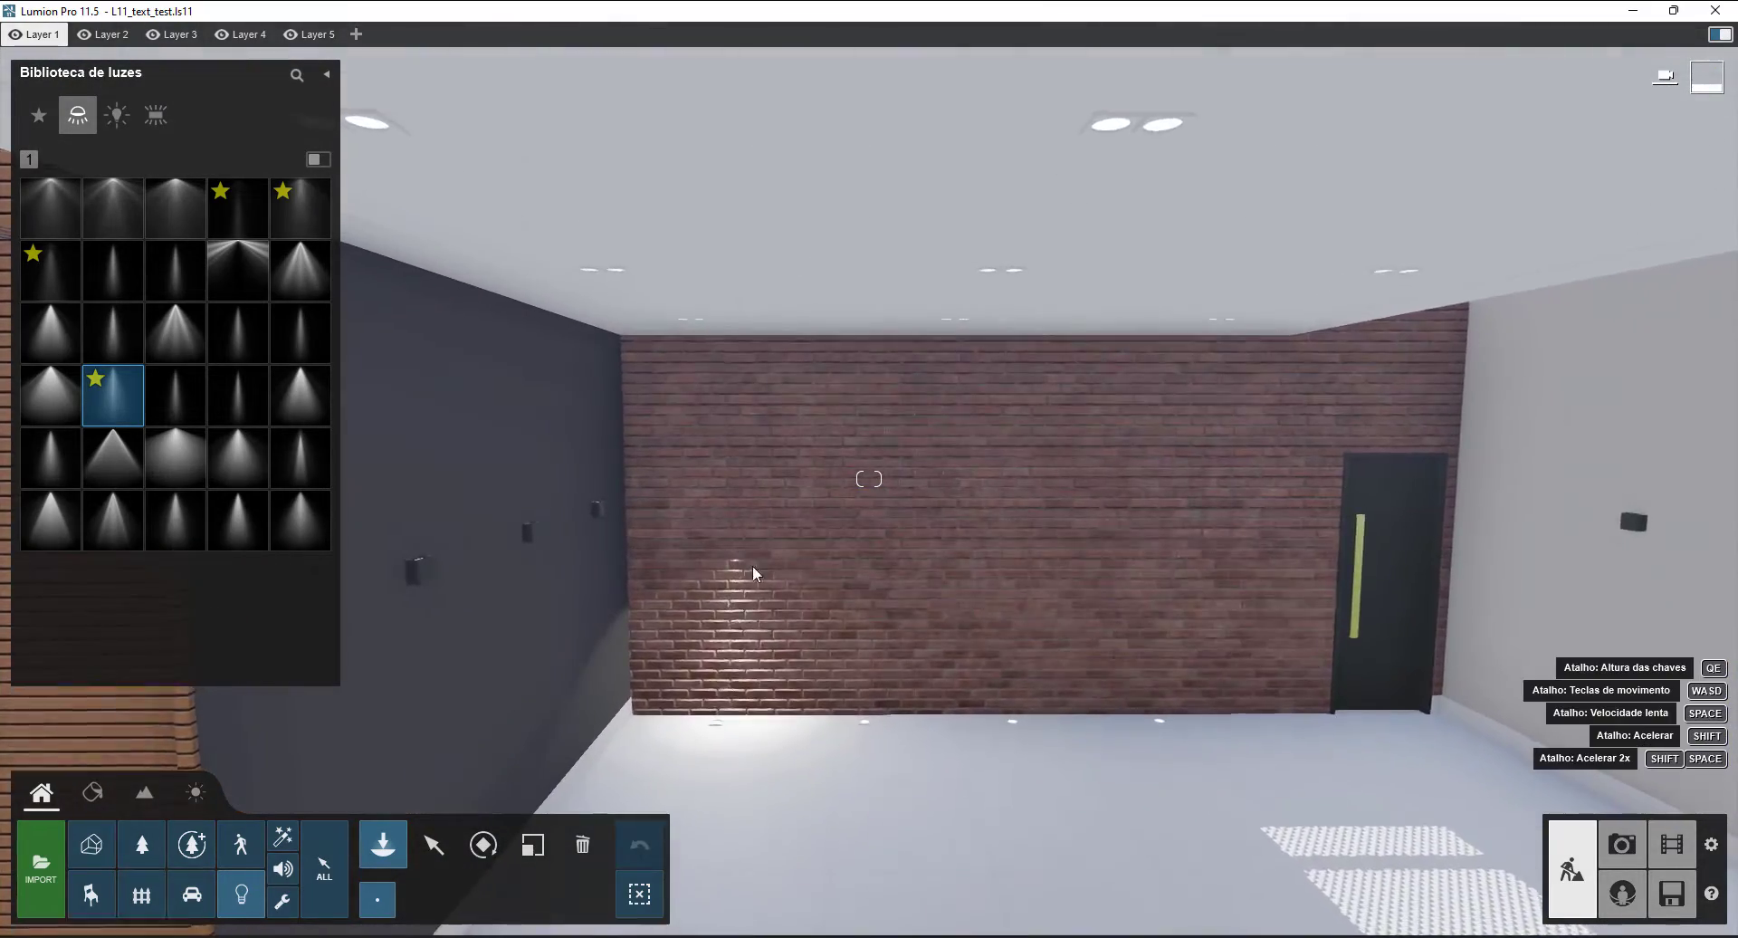
{"action": "key", "text": "w"}
{"action": "key", "text": "e"}
{"action": "key", "text": "s"}
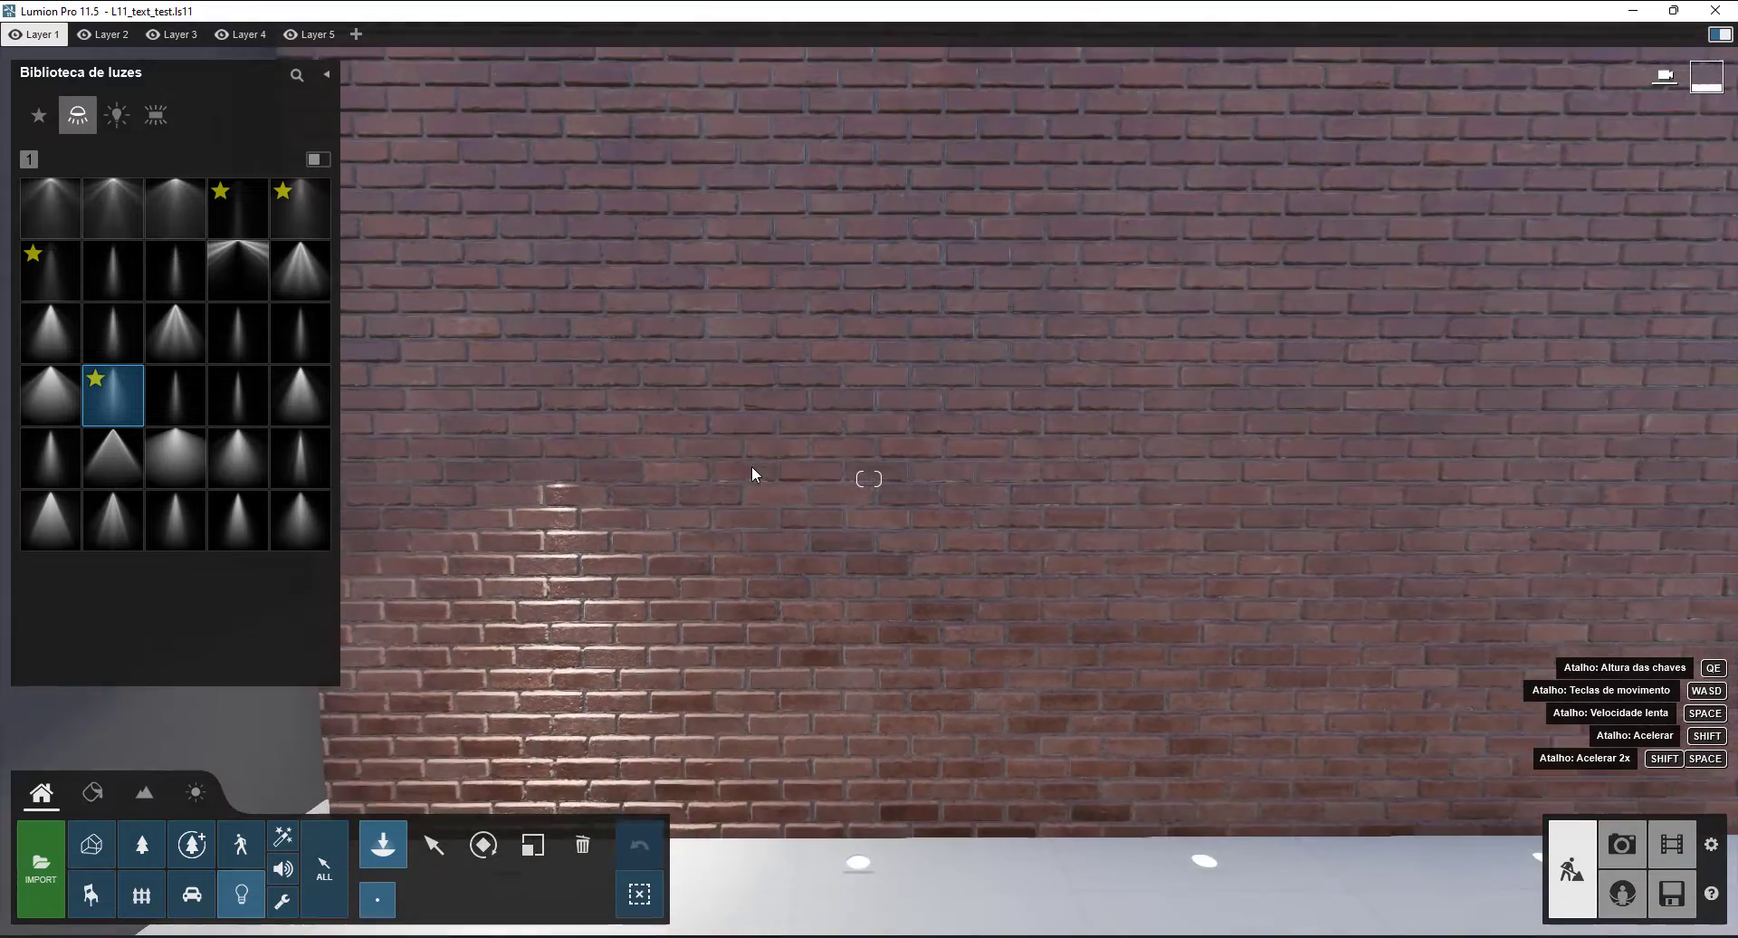
{"action": "left_click", "coordinate": [642, 407]}
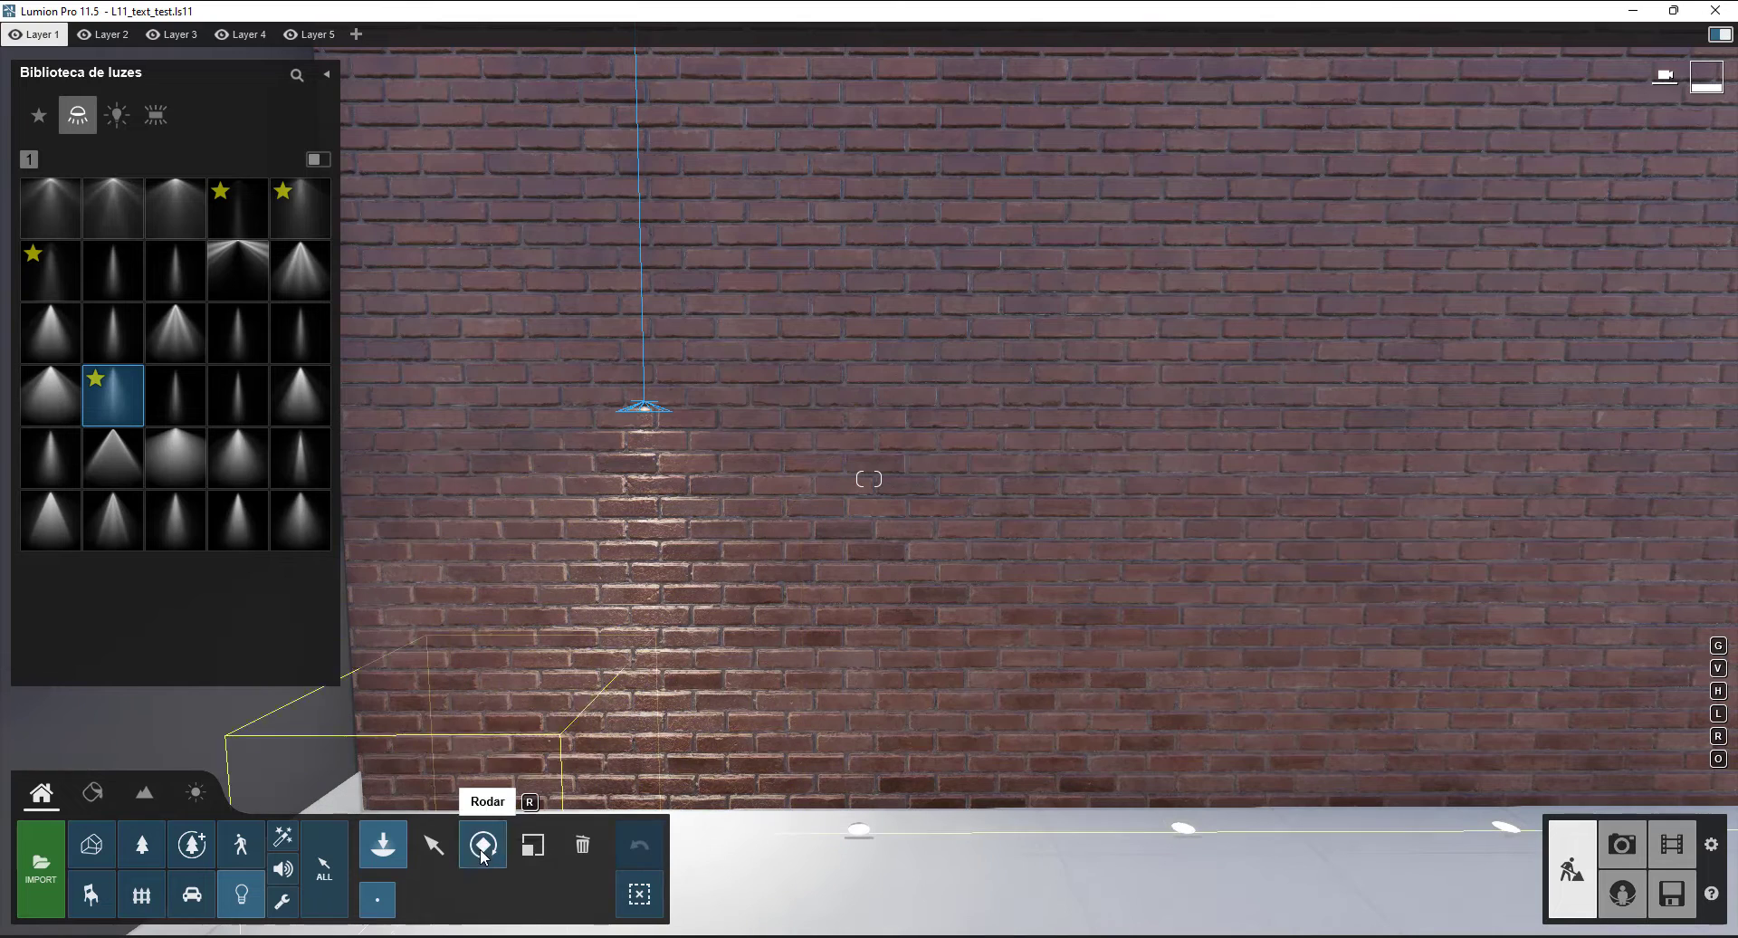
- Select the placed spotlight, compare its Dinâmico and Médio shadow modes, and set the shadows to Dinâmico
{"action": "left_click", "coordinate": [434, 844]}
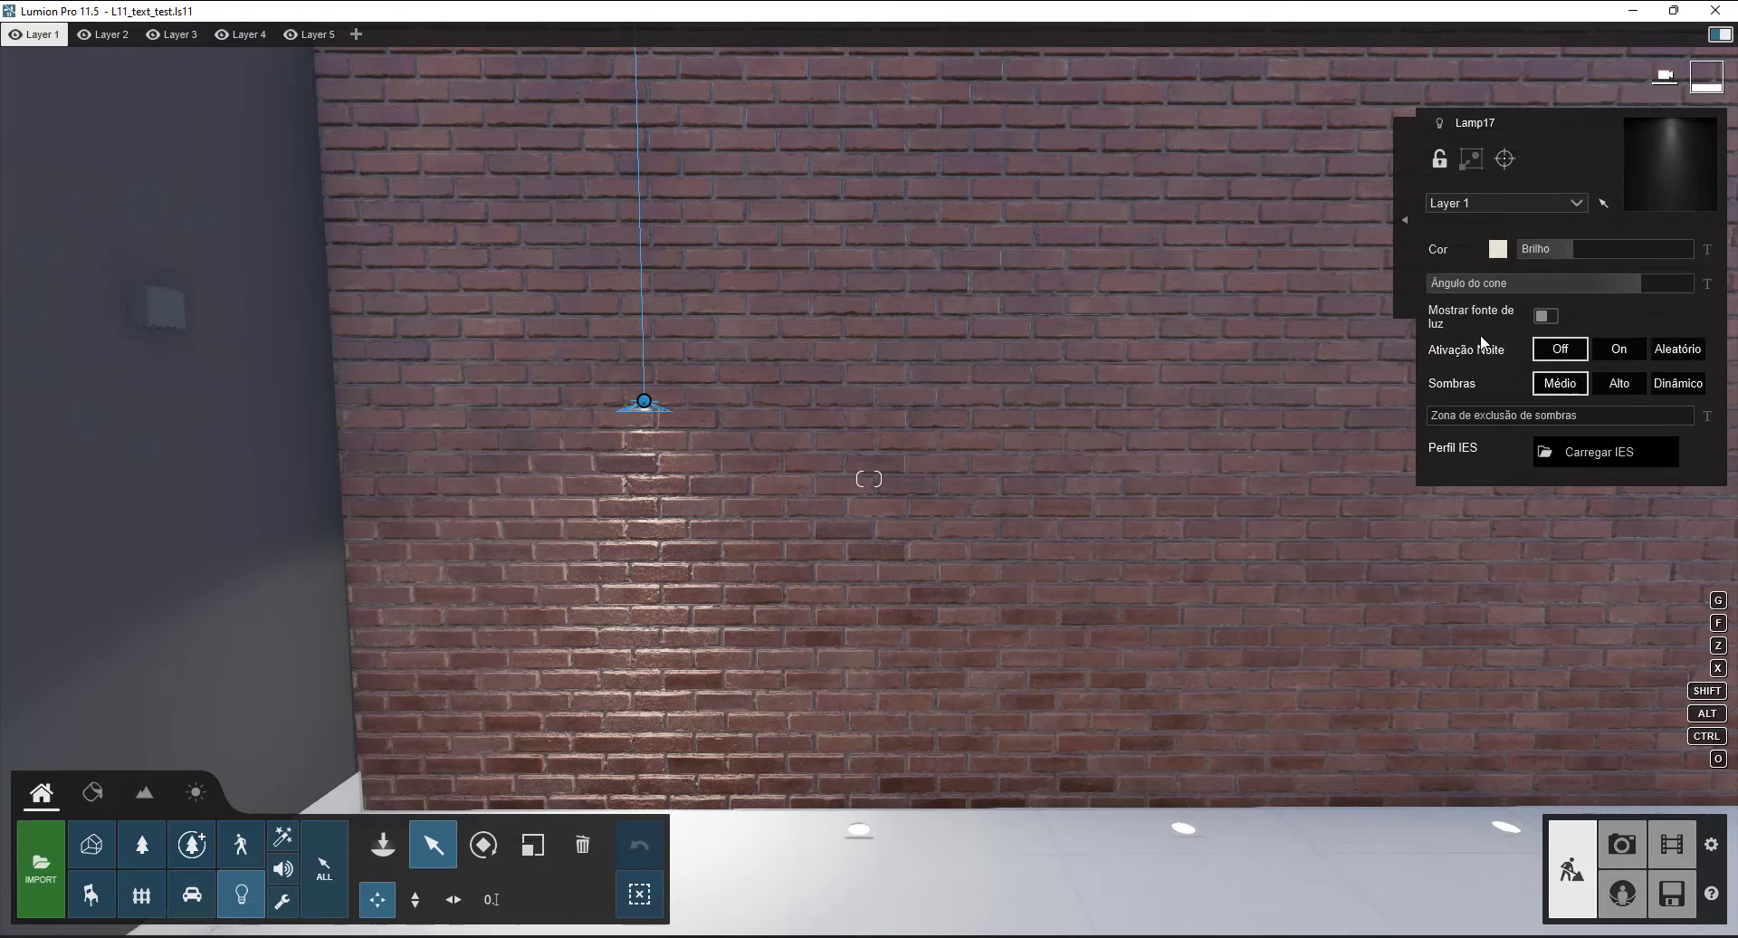
{"action": "left_click", "coordinate": [1687, 384]}
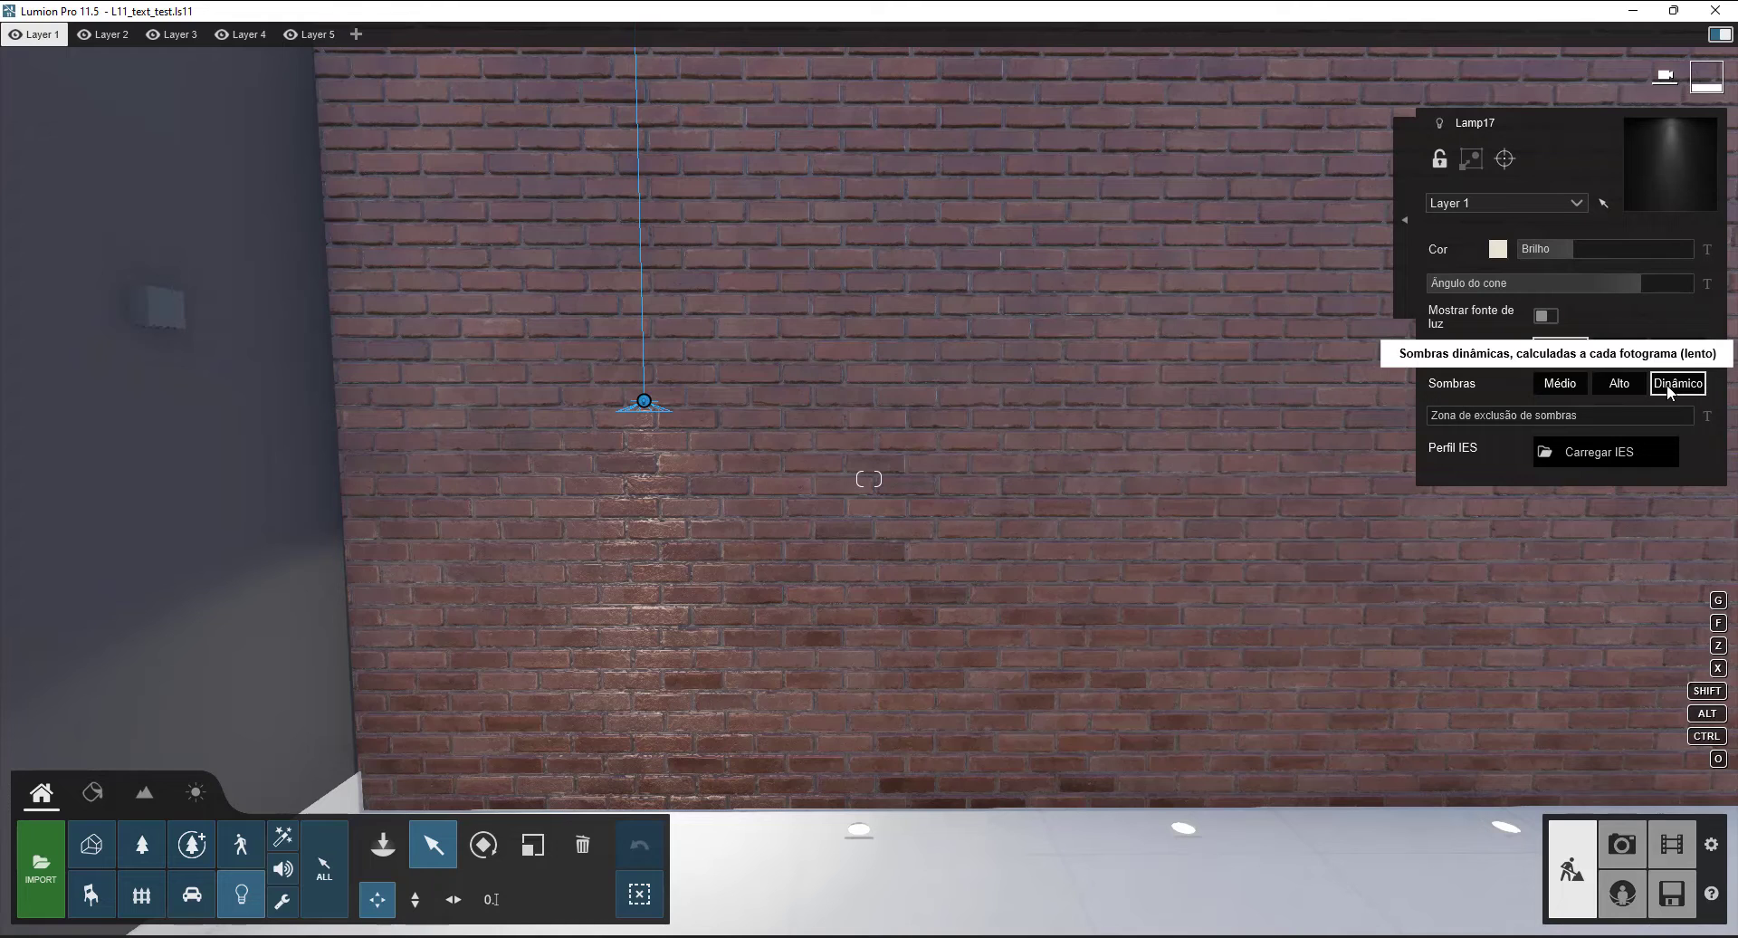
{"action": "left_click", "coordinate": [1573, 385]}
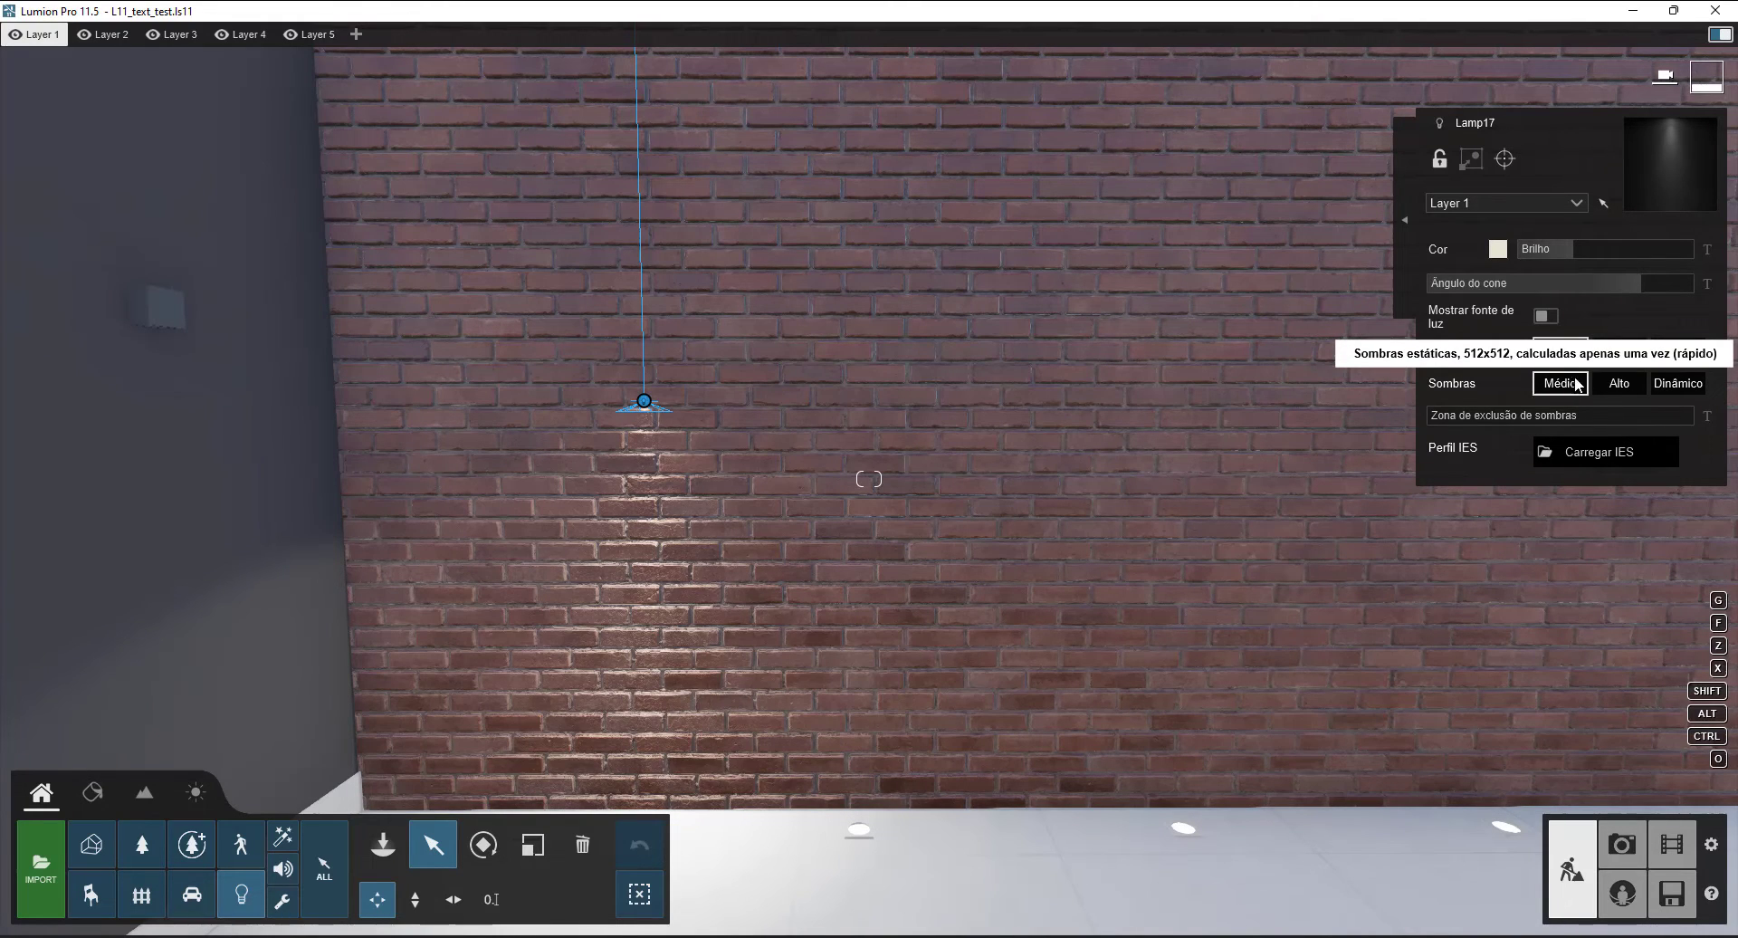
{"action": "left_click", "coordinate": [1664, 386]}
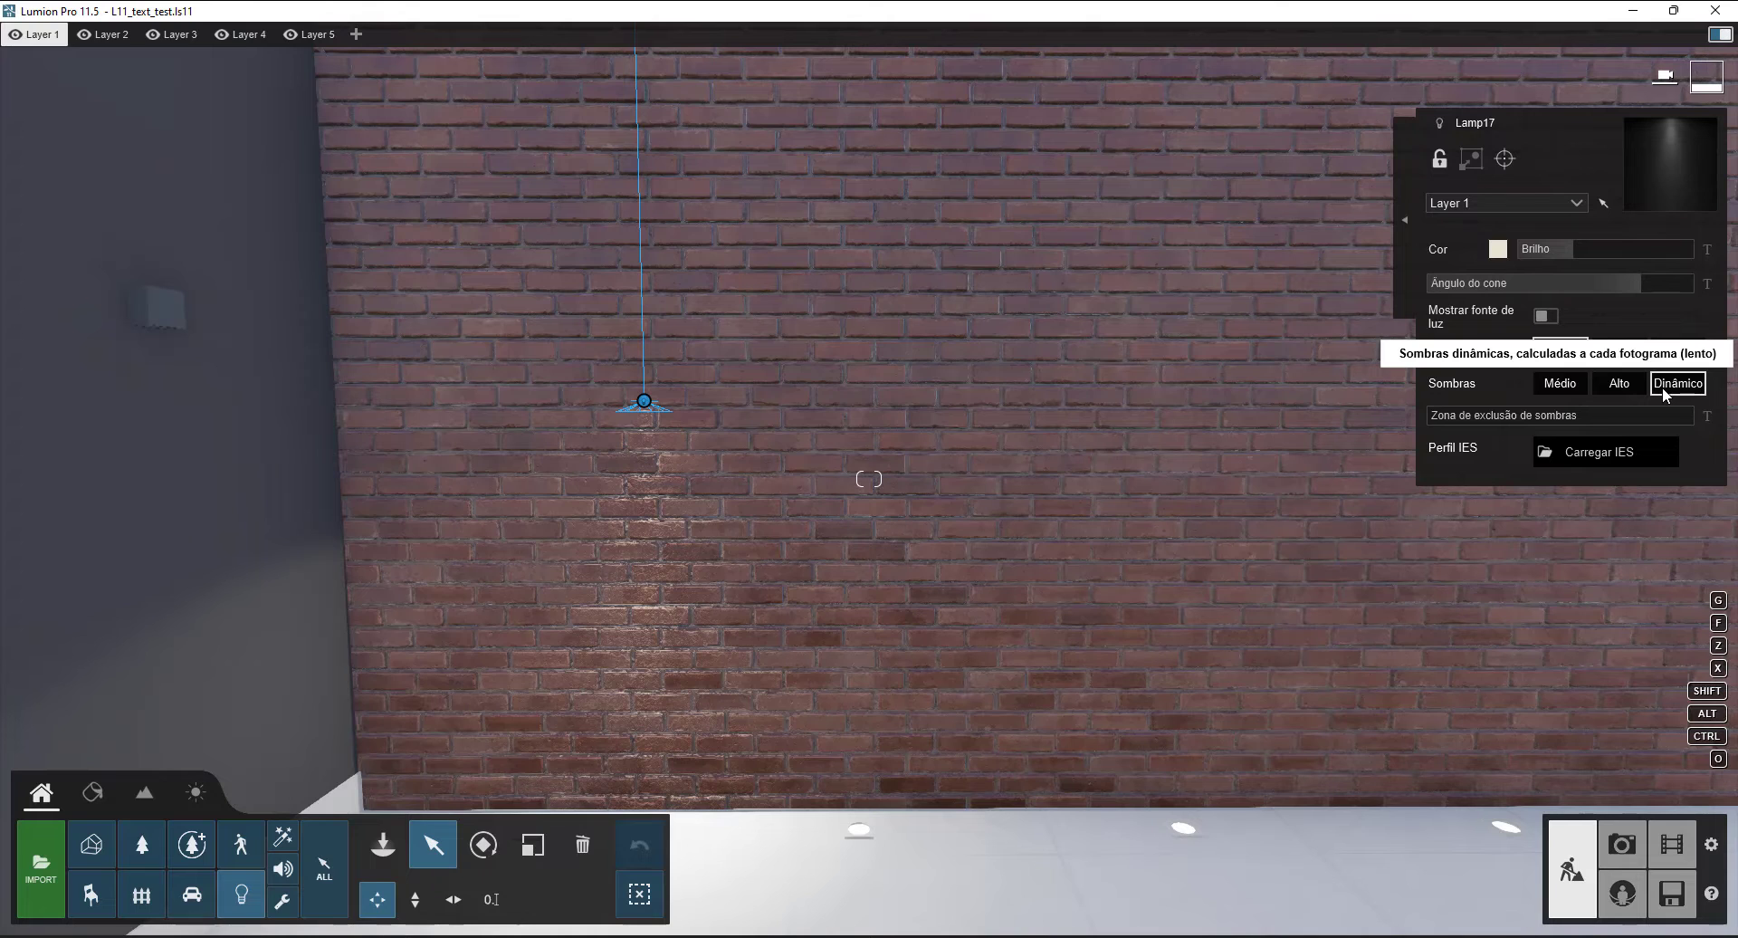
- Compare the selected spotlight's medium and dynamic shadows, keeping dynamic, and set its brightness to 100
{"action": "left_click", "coordinate": [1577, 386]}
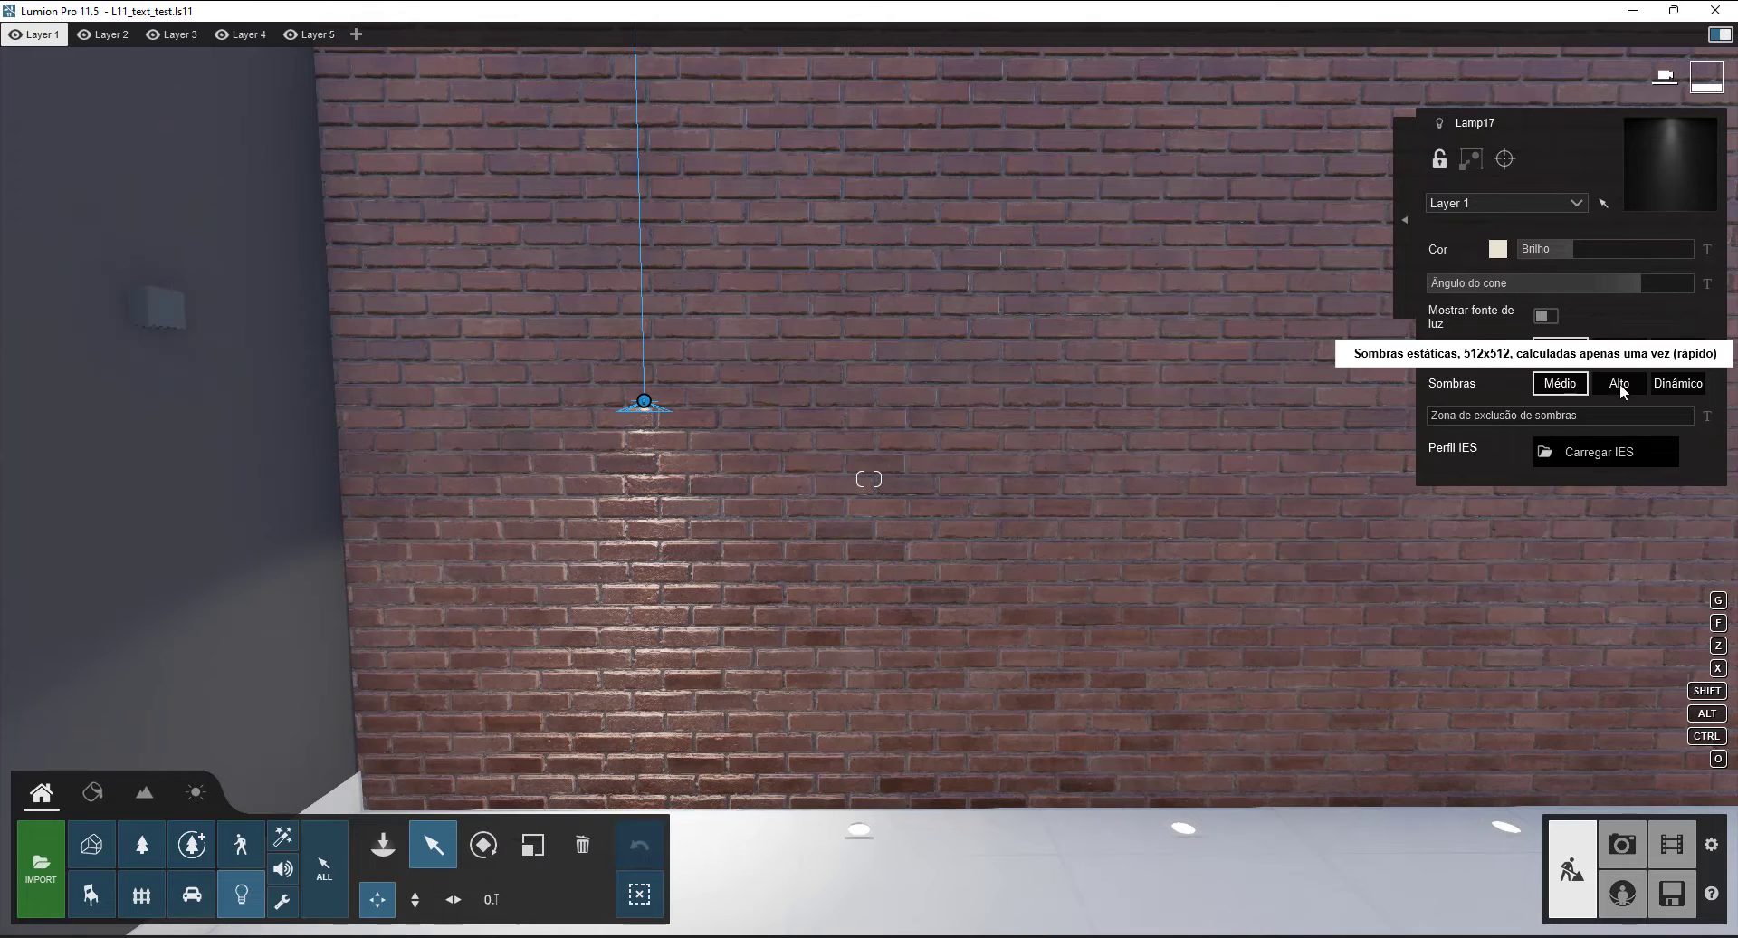
{"action": "left_click", "coordinate": [1673, 383]}
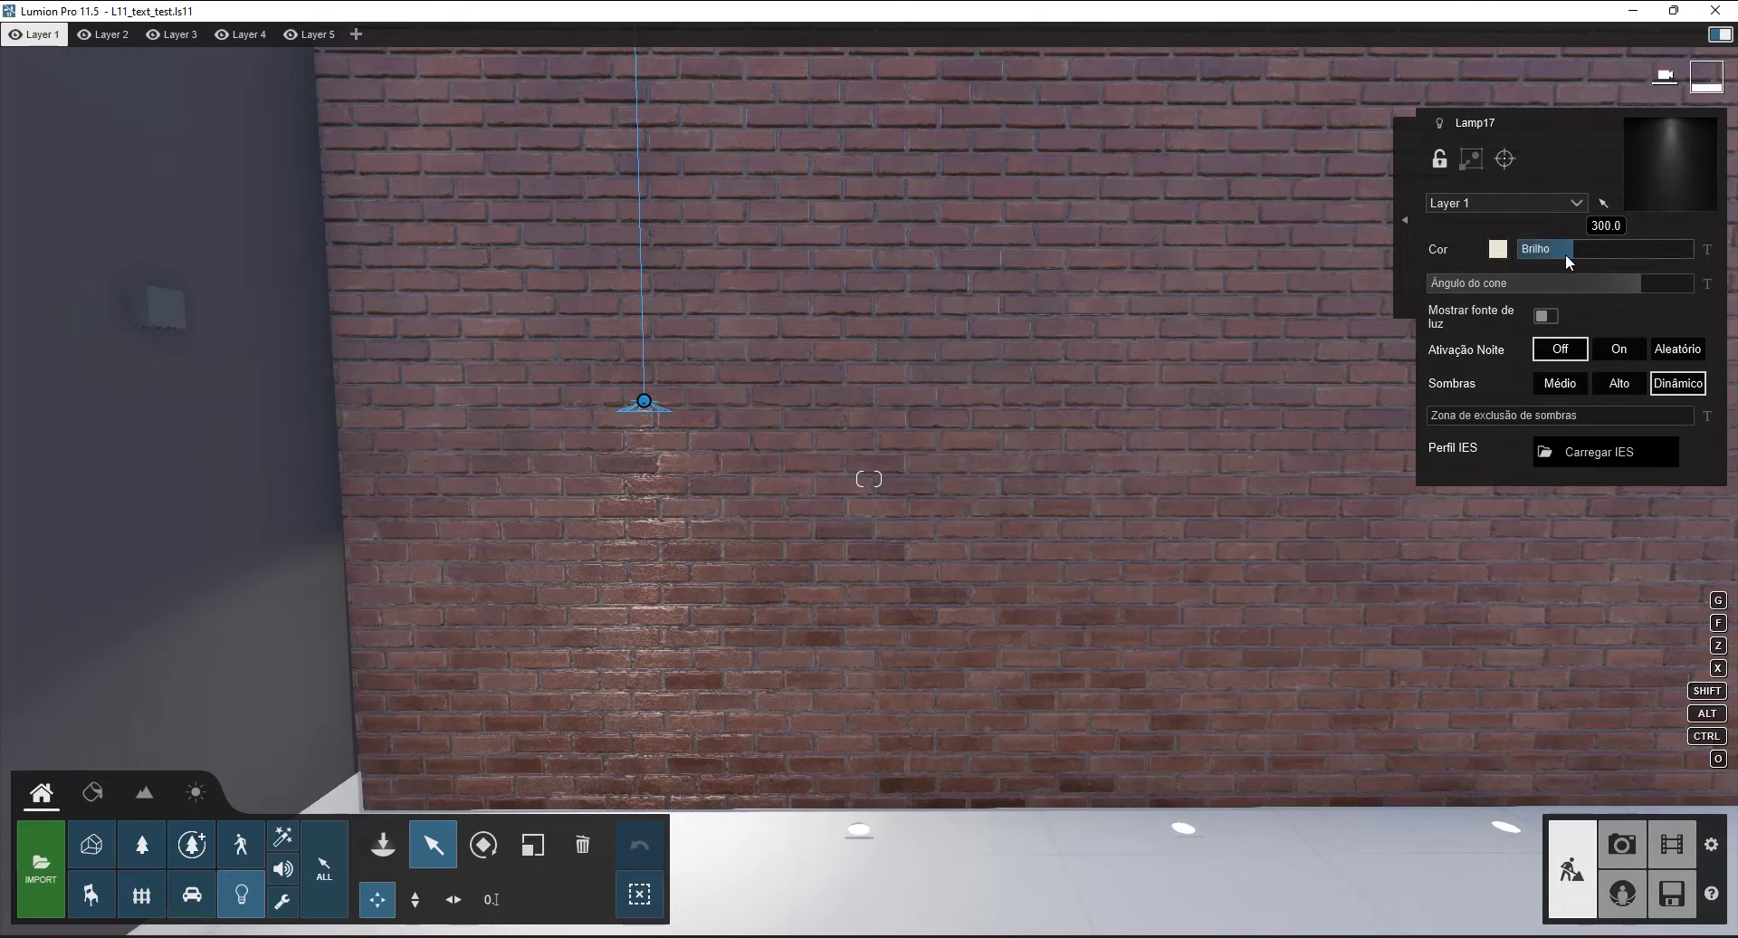
{"action": "left_click_drag", "start_coordinate": [1567, 254], "coordinate": [1559, 258]}
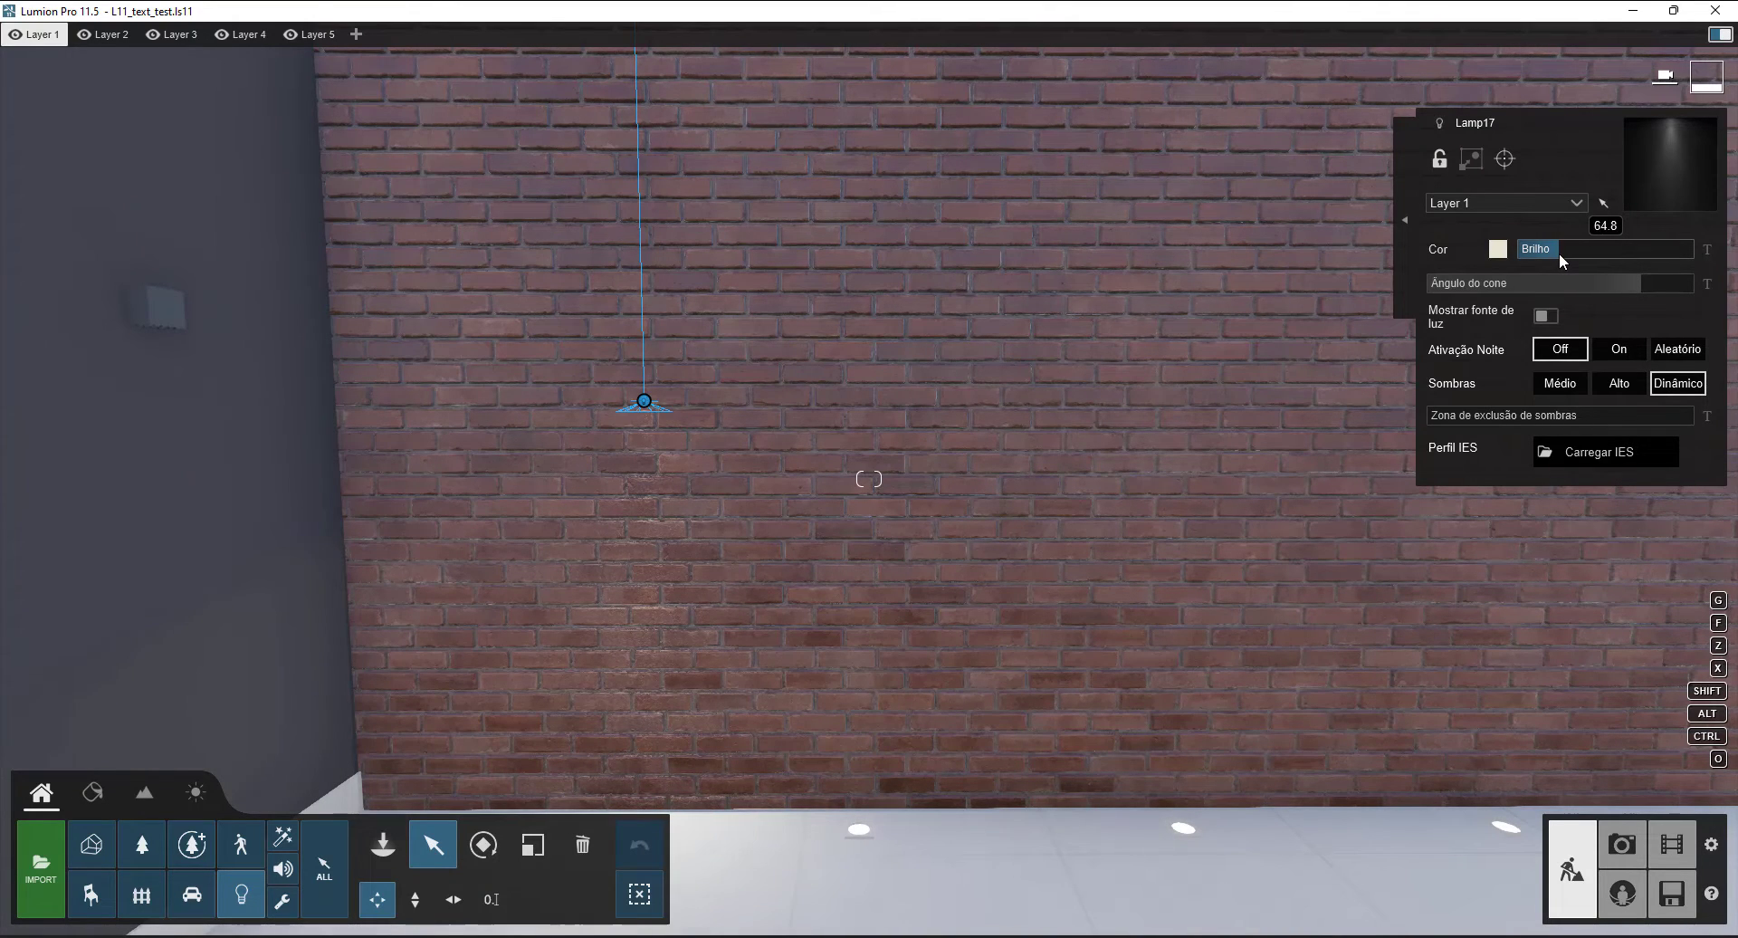
{"action": "left_click", "coordinate": [1704, 257]}
{"action": "double_click", "coordinate": [1713, 247]}
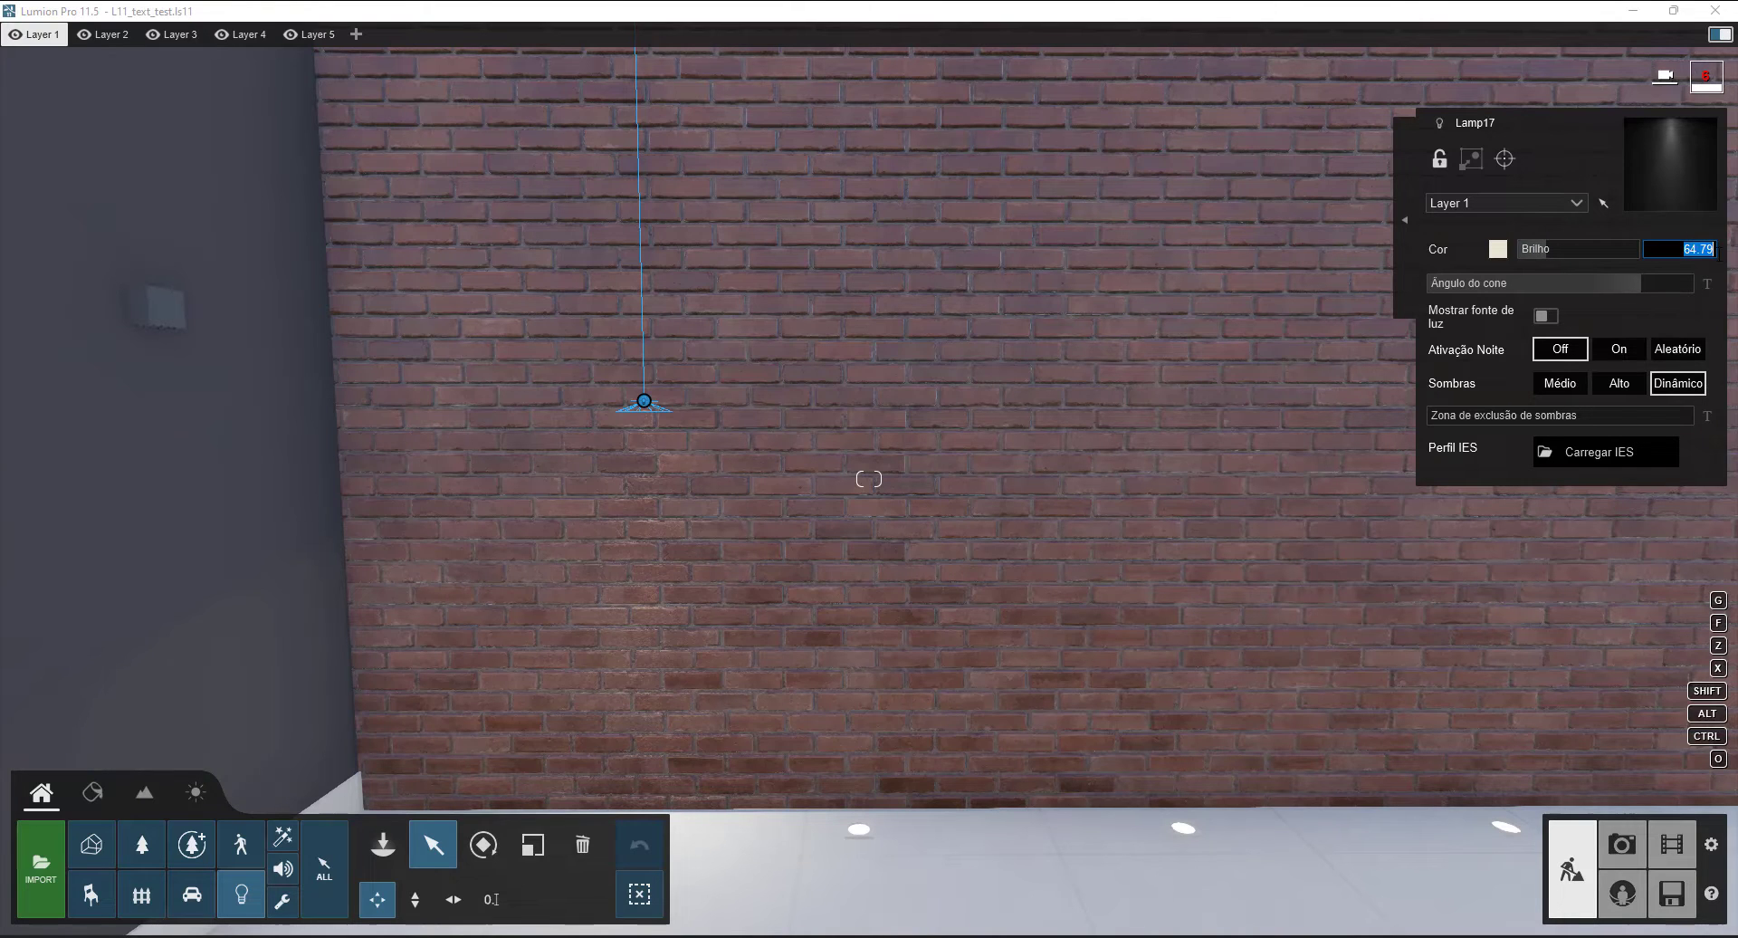
{"action": "type", "text": "100"}
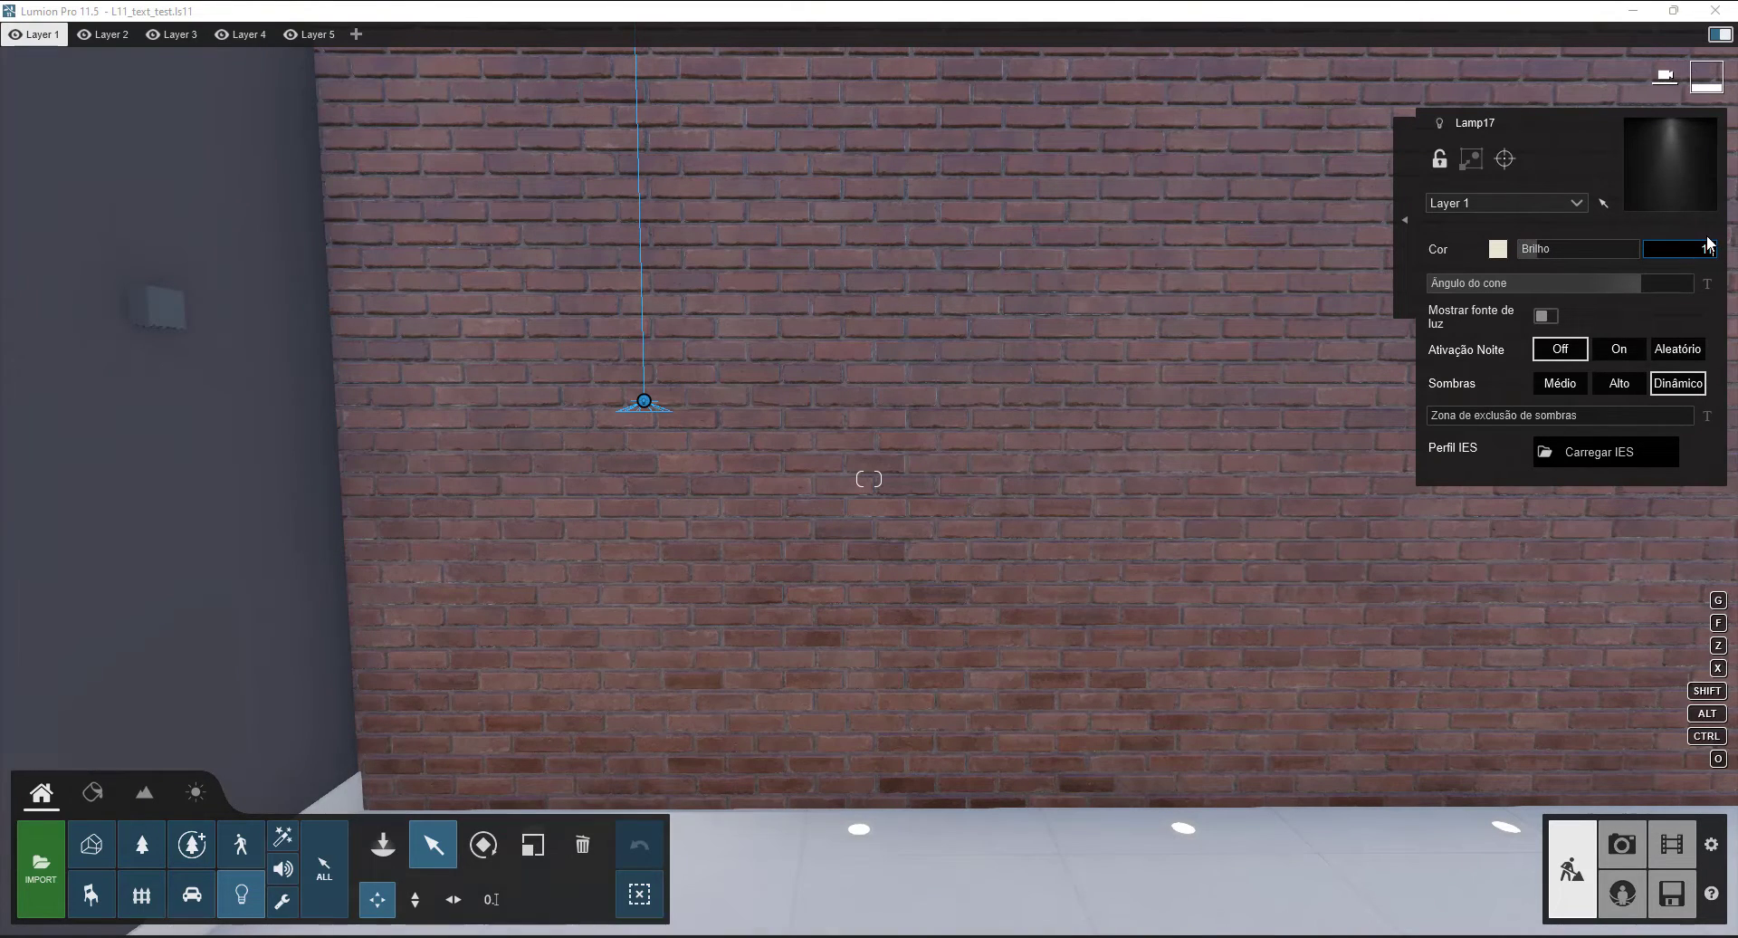
{"action": "key", "text": "Return"}
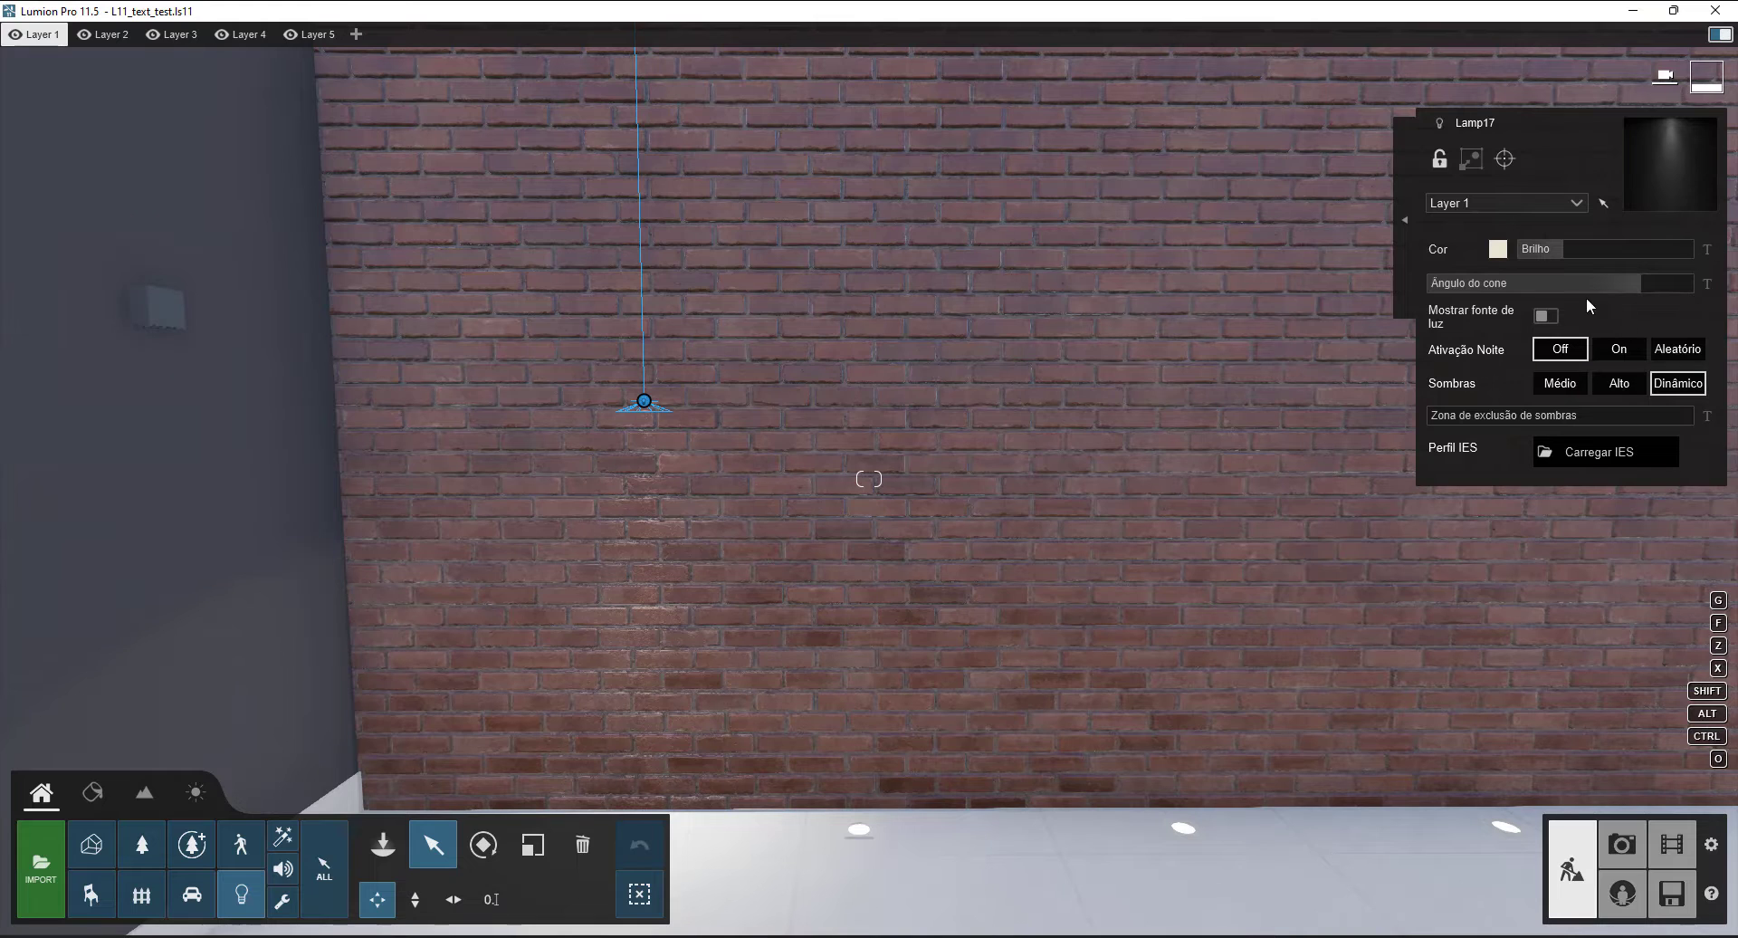
- Change the spotlight's colour from near white to a medium-saturation warm yellow
{"action": "left_click", "coordinate": [1498, 250]}
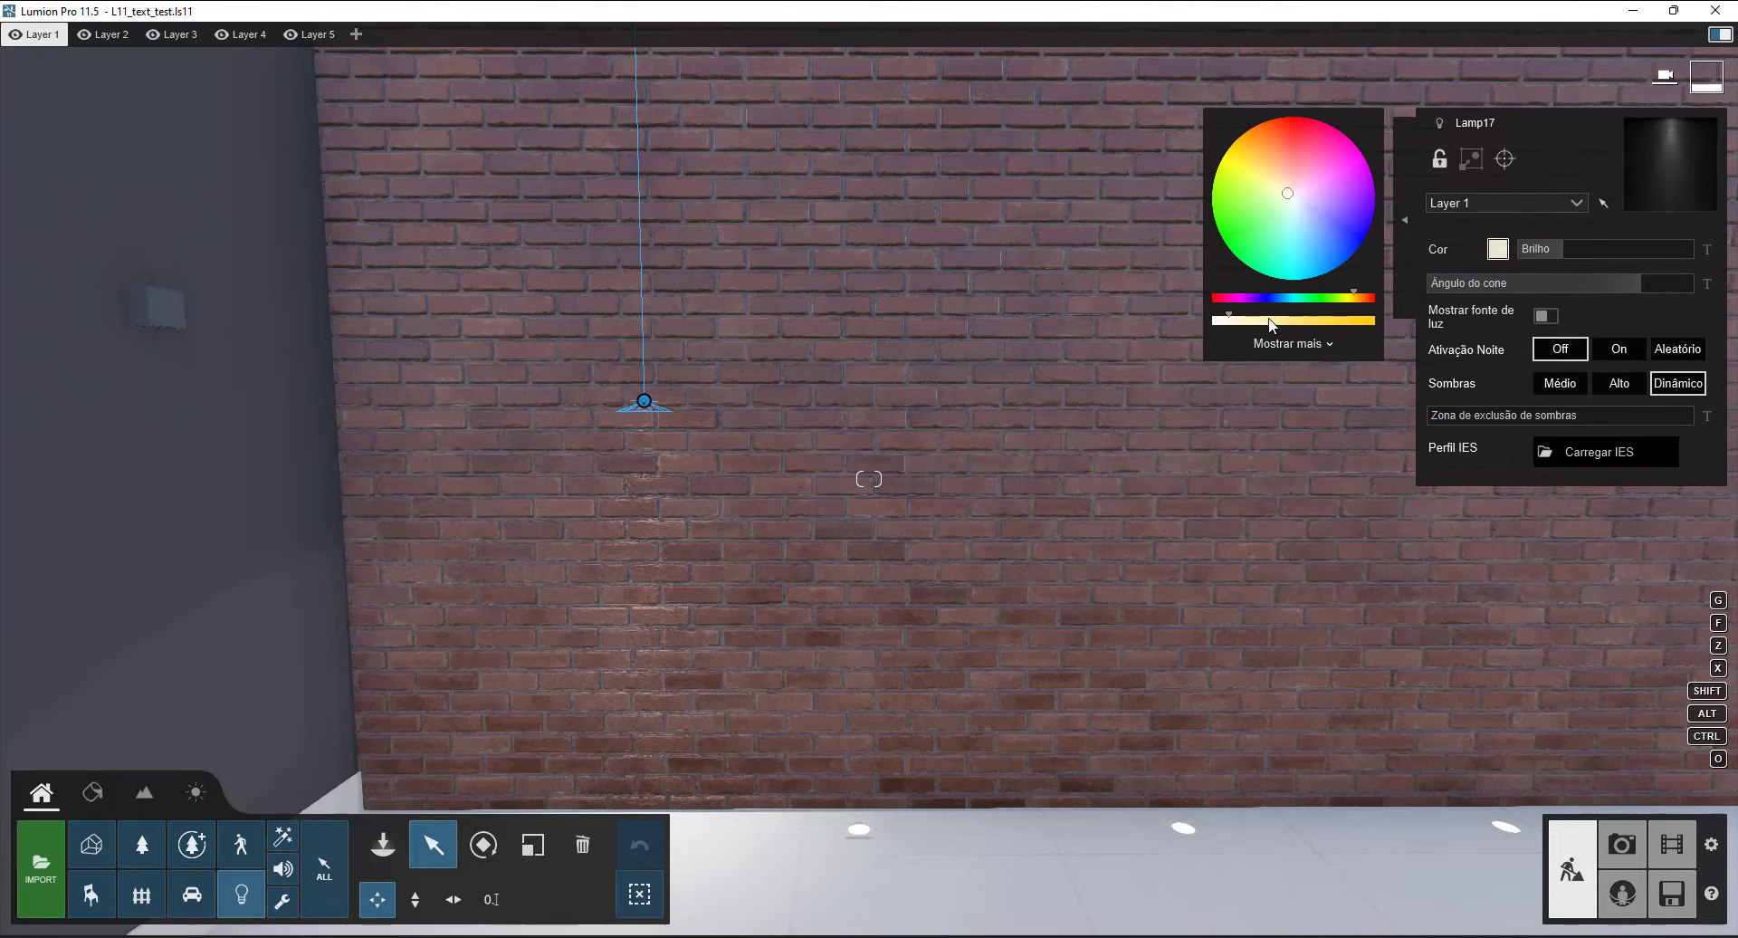
{"action": "left_click_drag", "start_coordinate": [1231, 317], "coordinate": [1277, 318]}
{"action": "left_click", "coordinate": [1360, 321]}
{"action": "left_click", "coordinate": [1345, 323]}
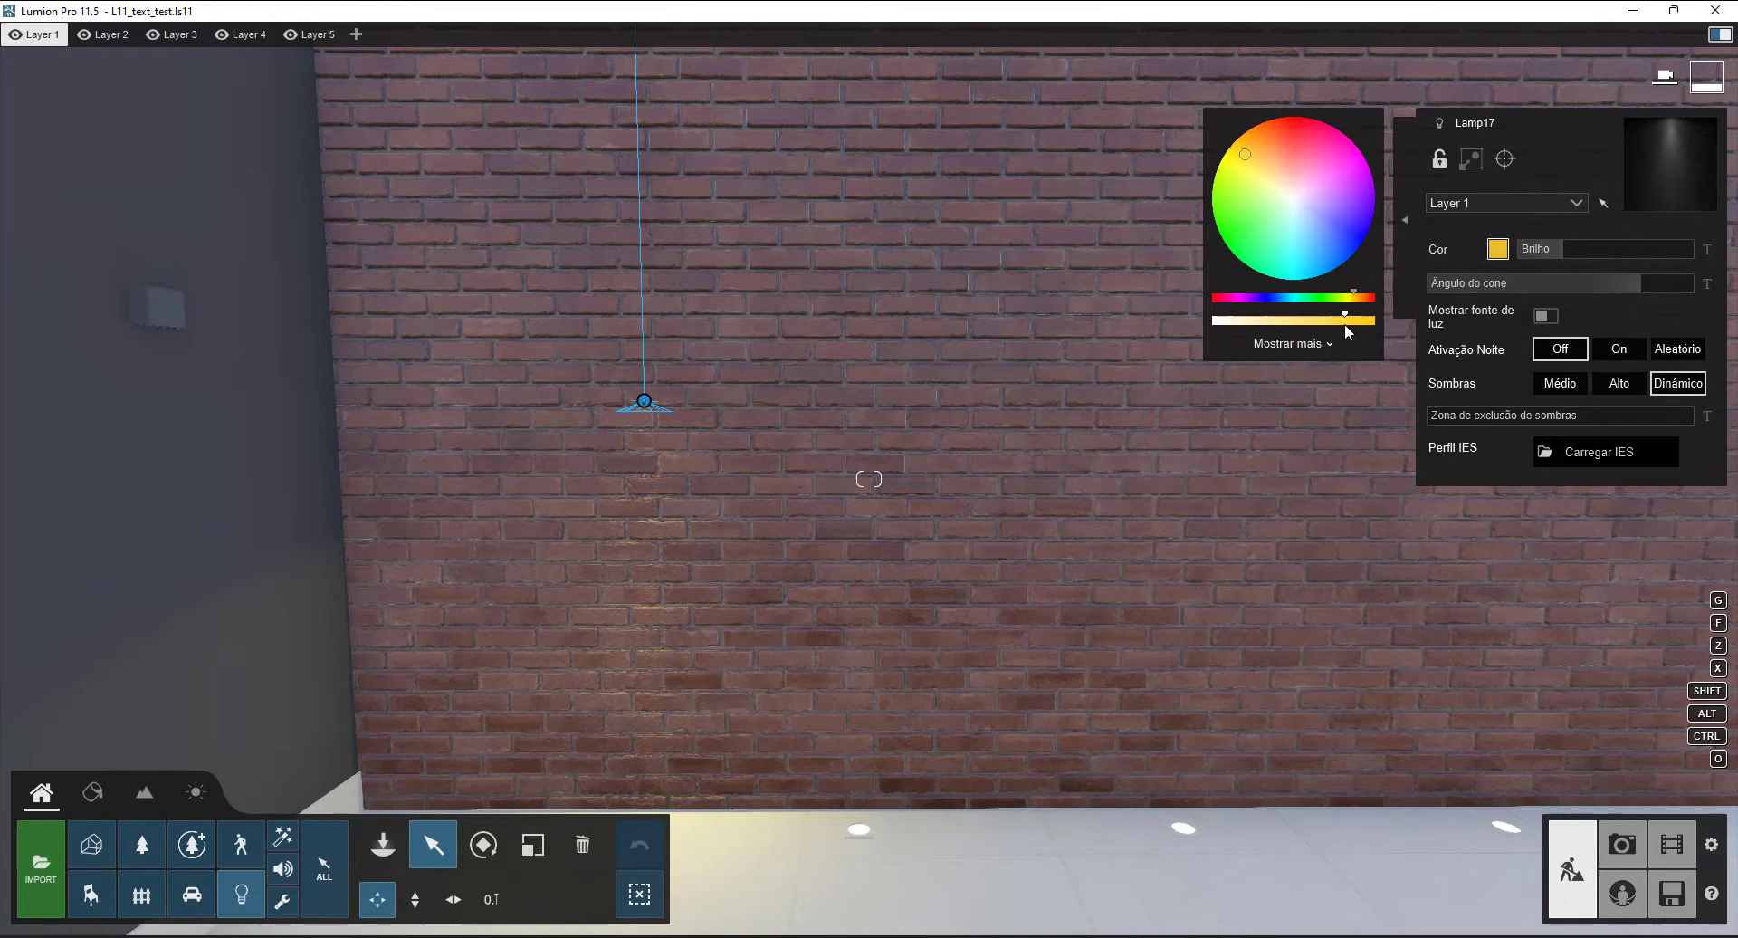
{"action": "left_click_drag", "start_coordinate": [1336, 321], "coordinate": [1300, 324]}
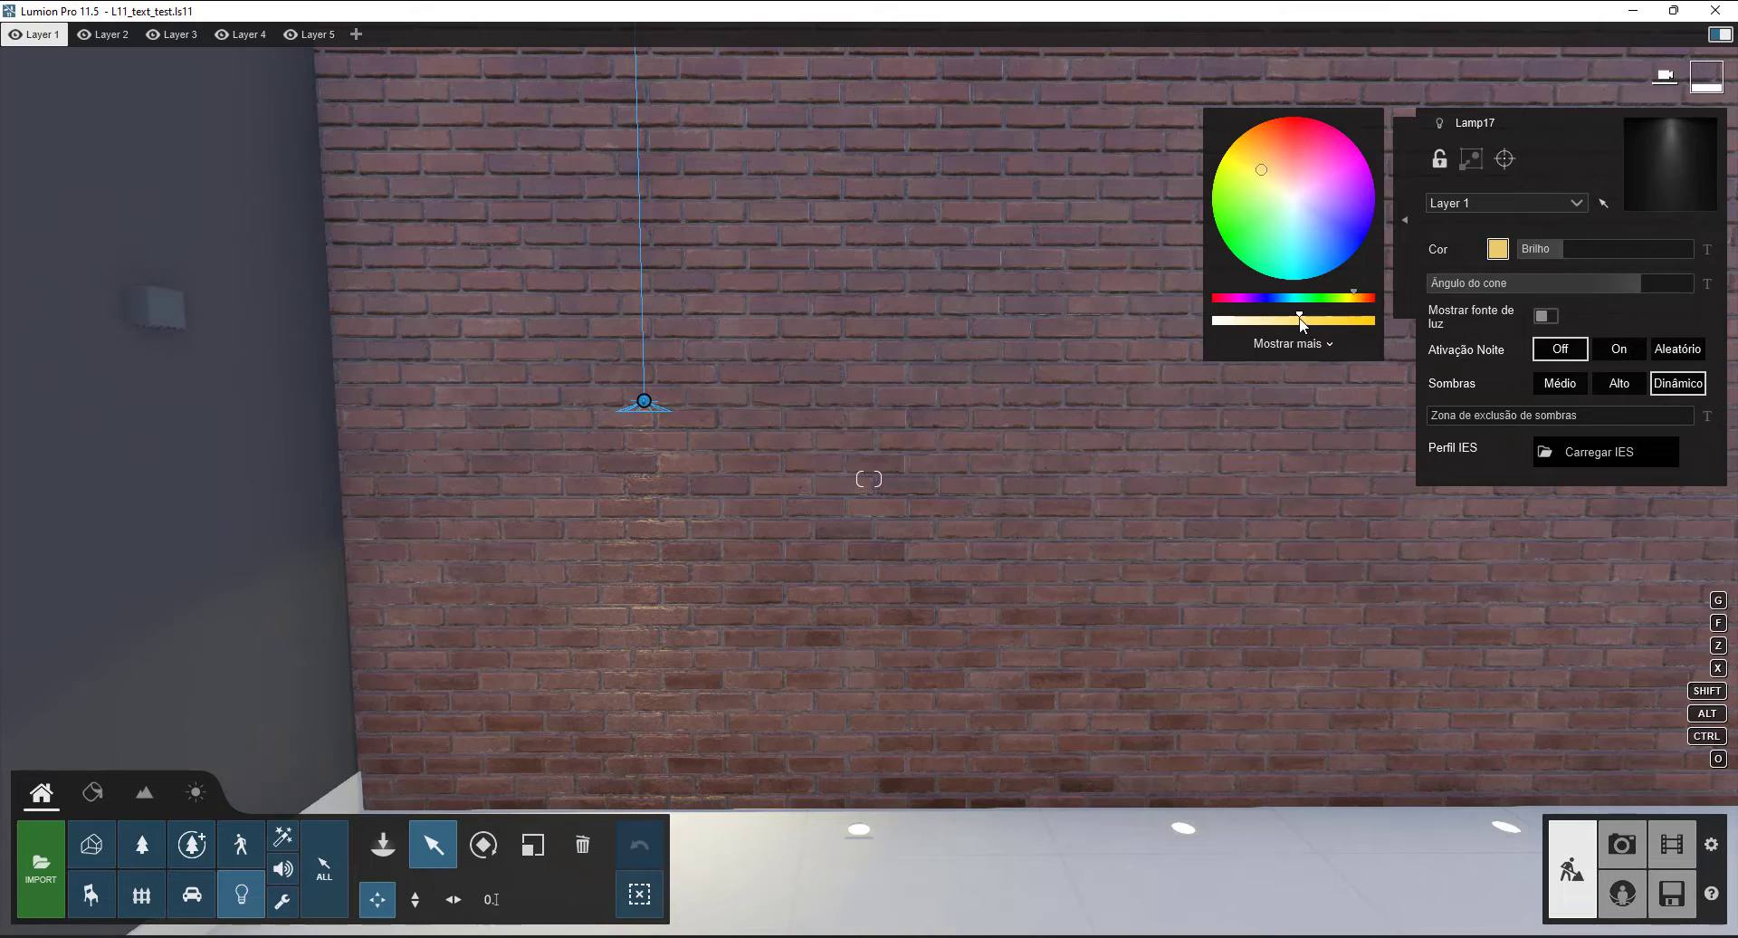
{"action": "left_click", "coordinate": [1406, 222]}
{"action": "left_click", "coordinate": [1407, 223]}
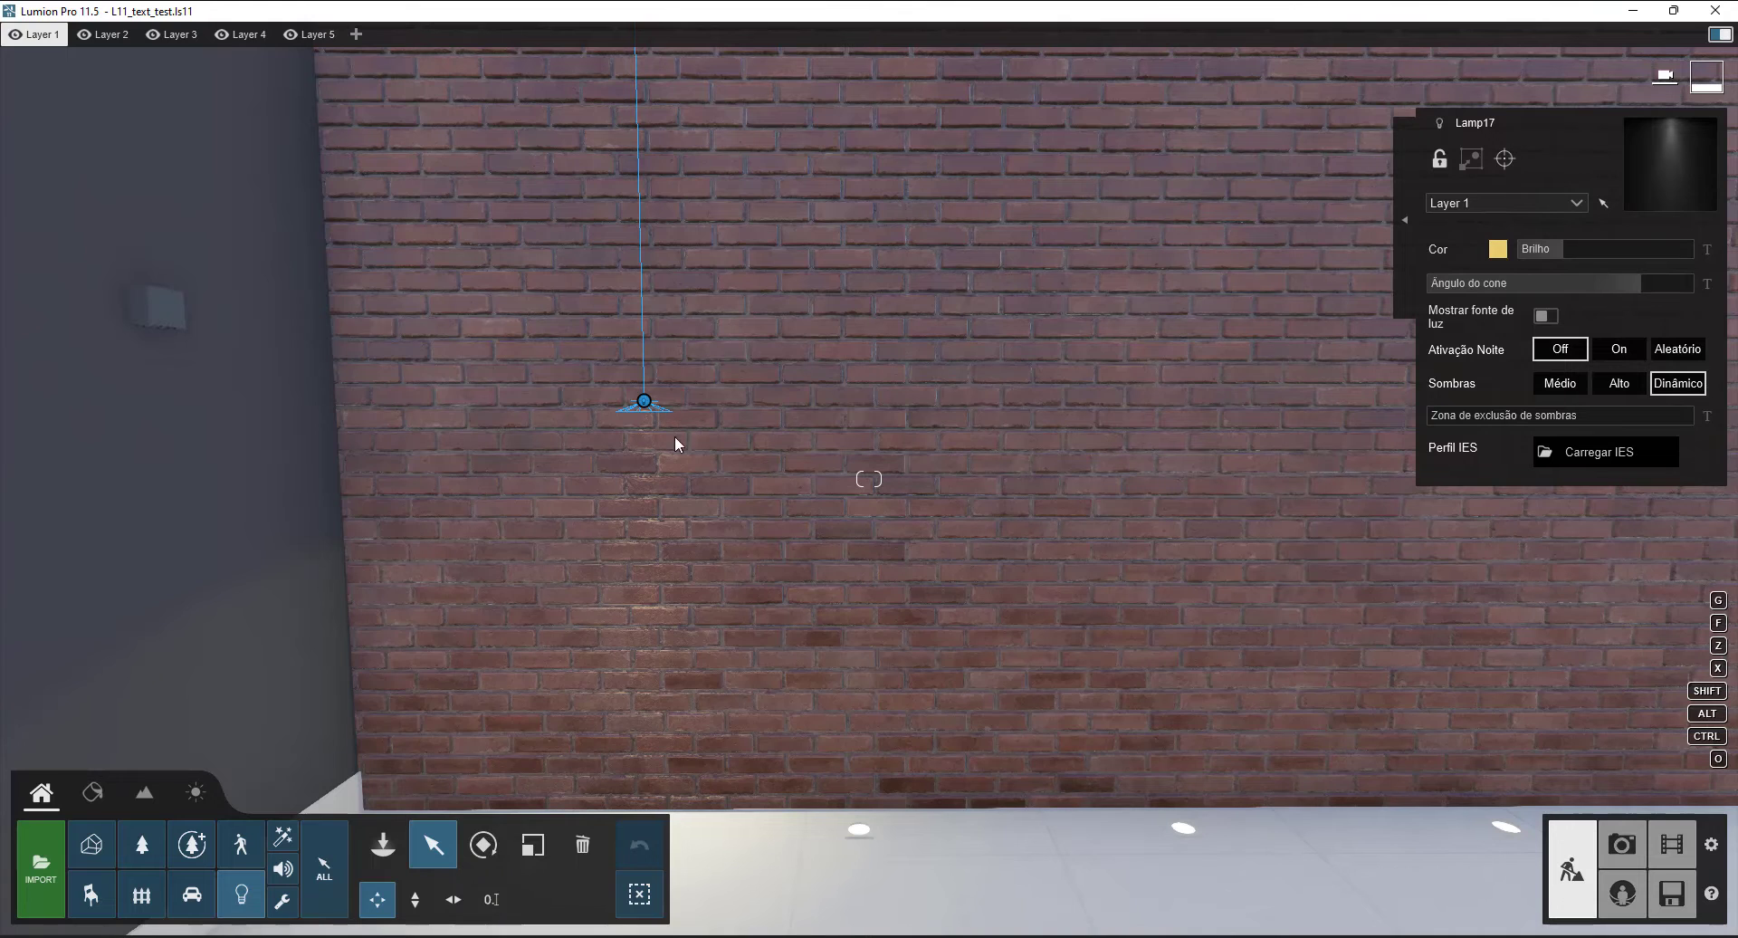
- Rotate the spotlight so that its beam points upward along the brick wall
{"action": "scroll", "coordinate": [697, 463], "scroll_direction": "down", "scroll_amount": 3}
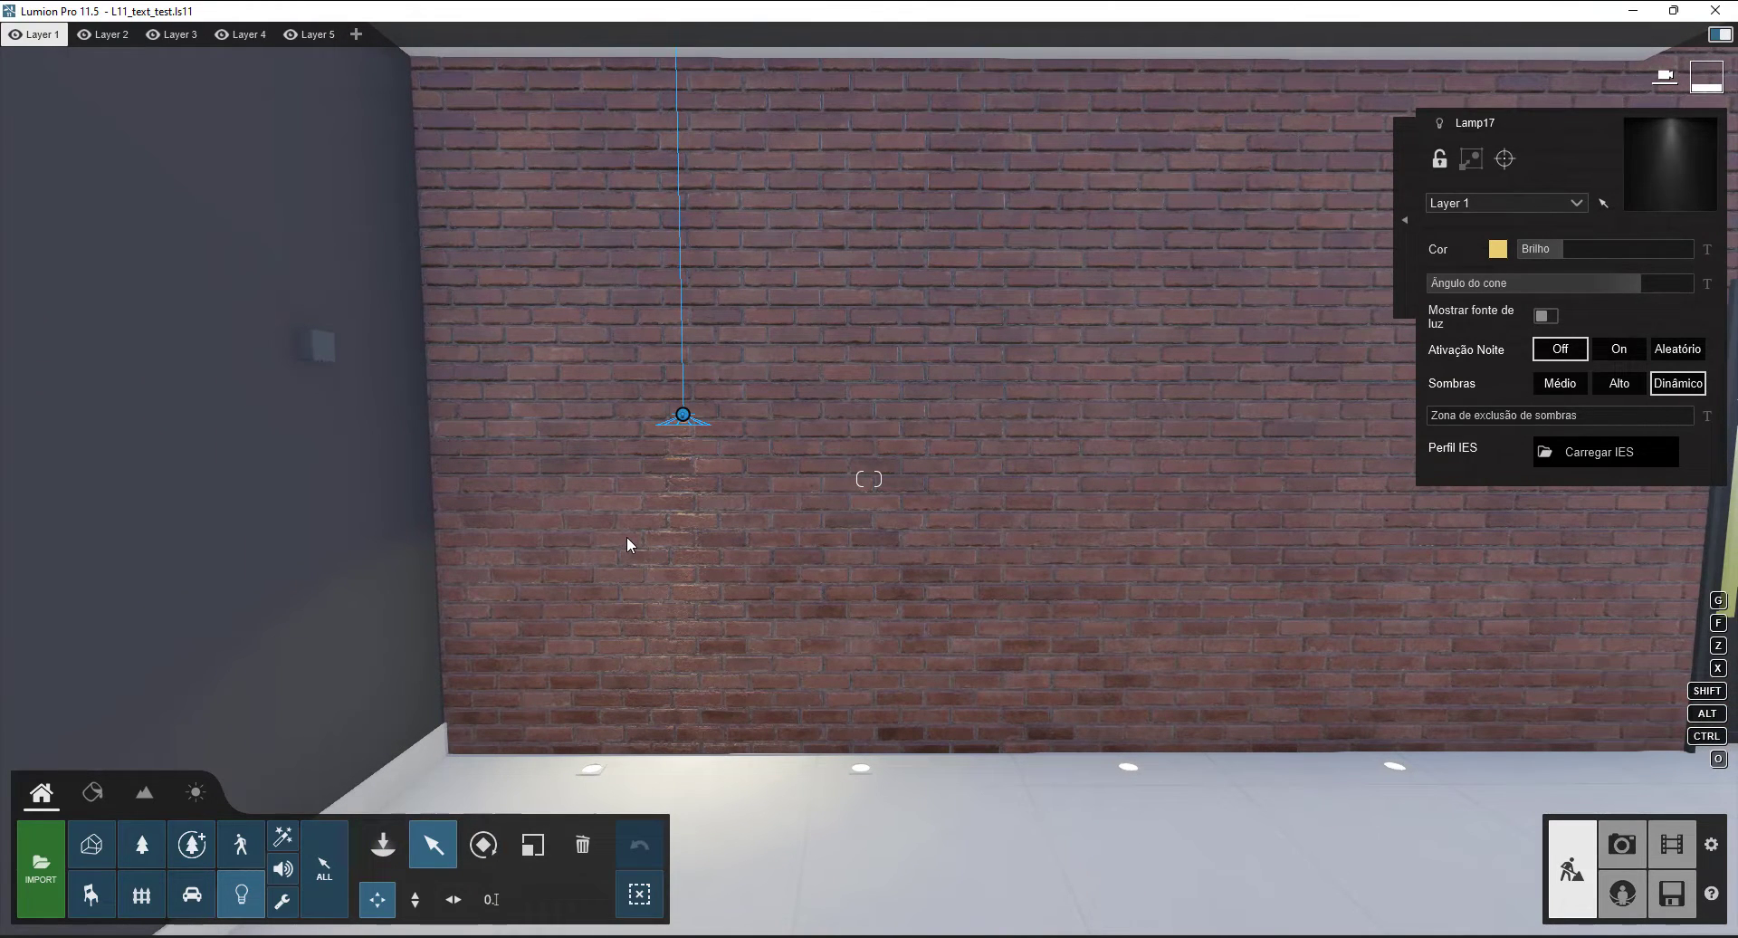
{"action": "left_click", "coordinate": [484, 846]}
{"action": "left_click_drag", "start_coordinate": [812, 883], "coordinate": [740, 872]}
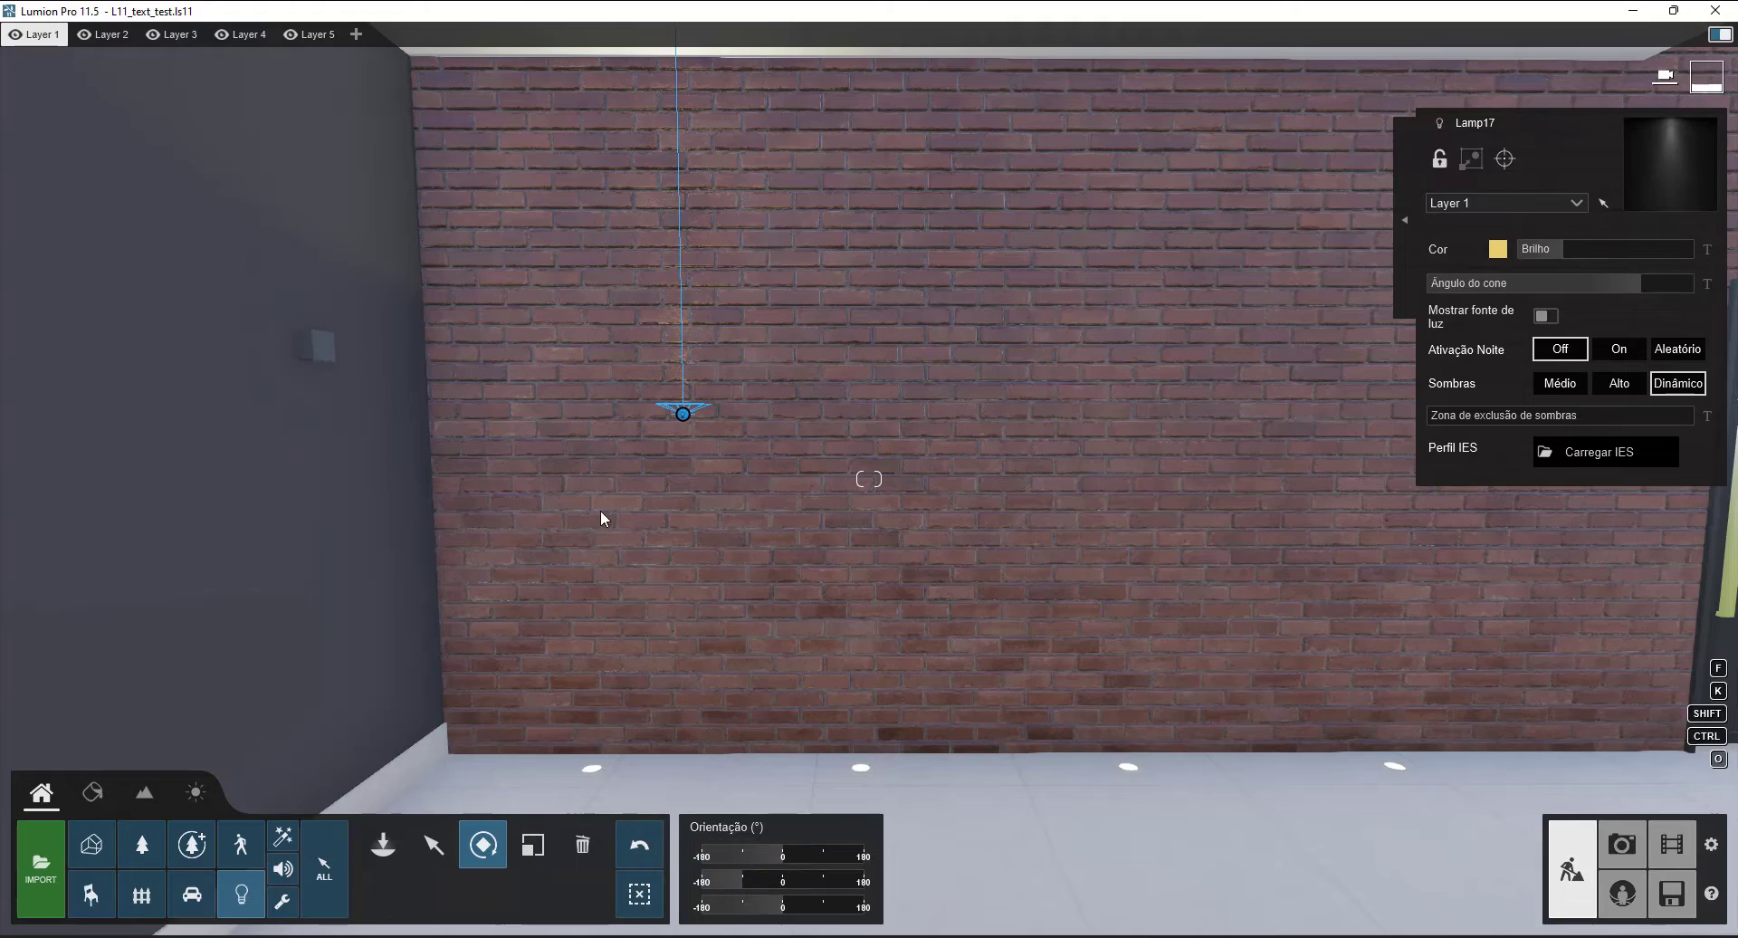
- Move the spotlight down onto the recessed floor light nearest the dark wall's corner
{"action": "key", "text": "w"}
{"action": "right_click_drag", "start_coordinate": [716, 407], "coordinate": [653, 426]}
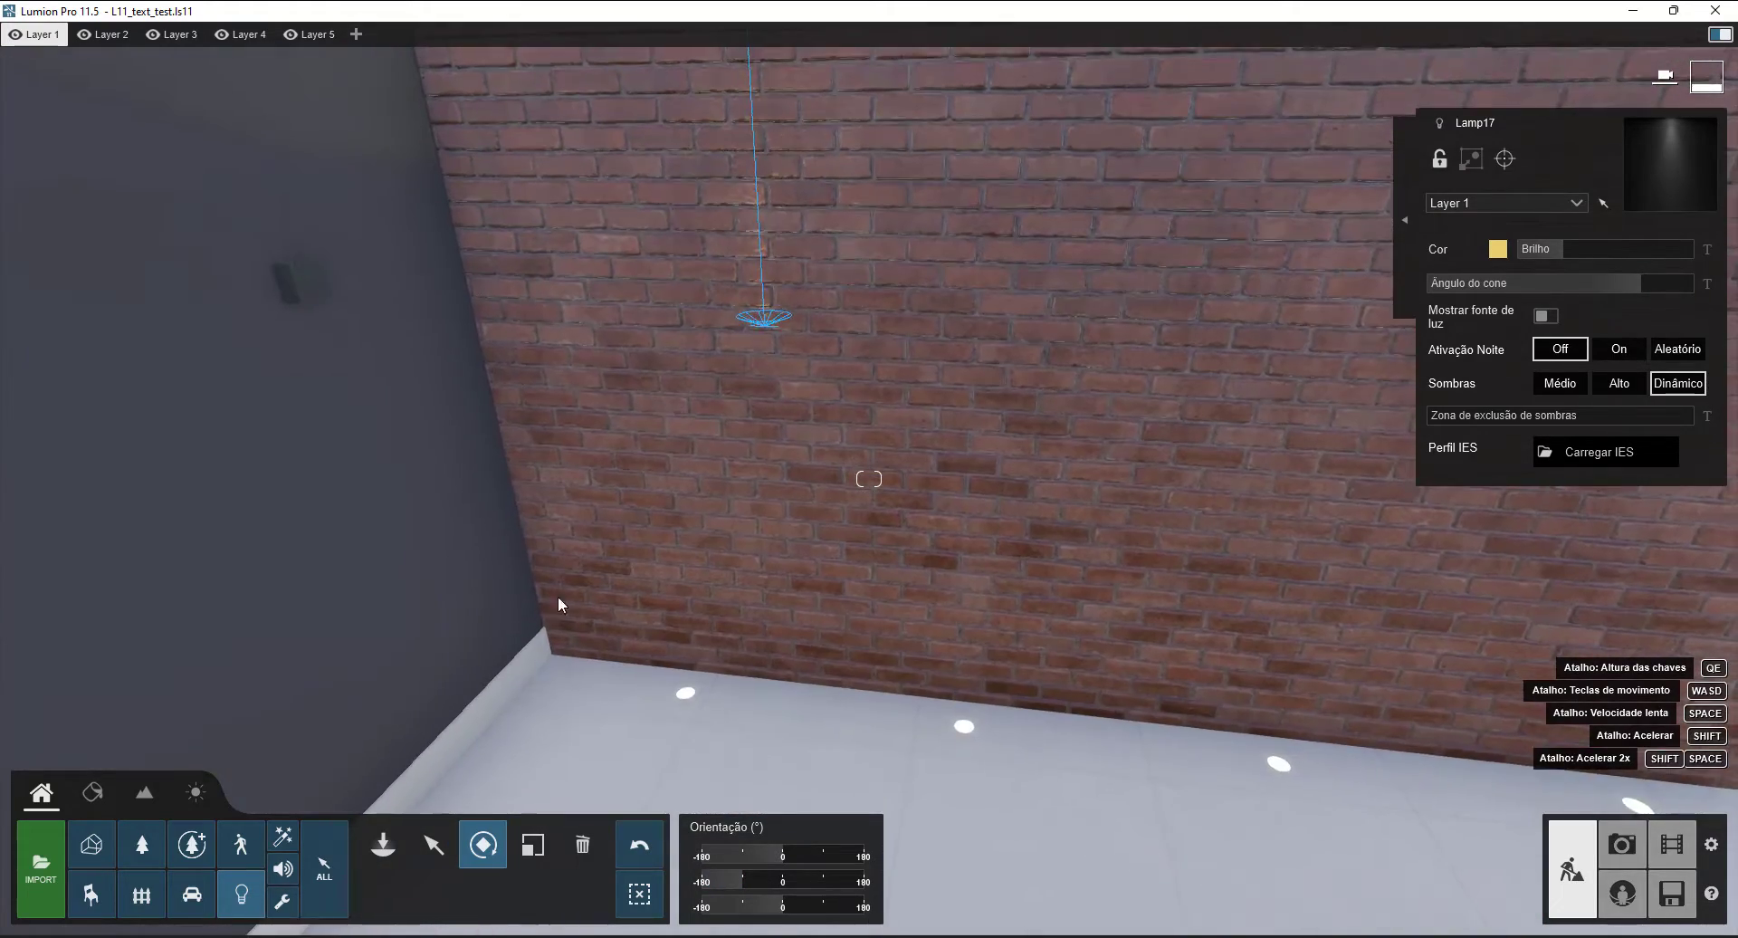
{"action": "key", "text": "q"}
{"action": "key", "text": "w"}
{"action": "left_click", "coordinate": [437, 846]}
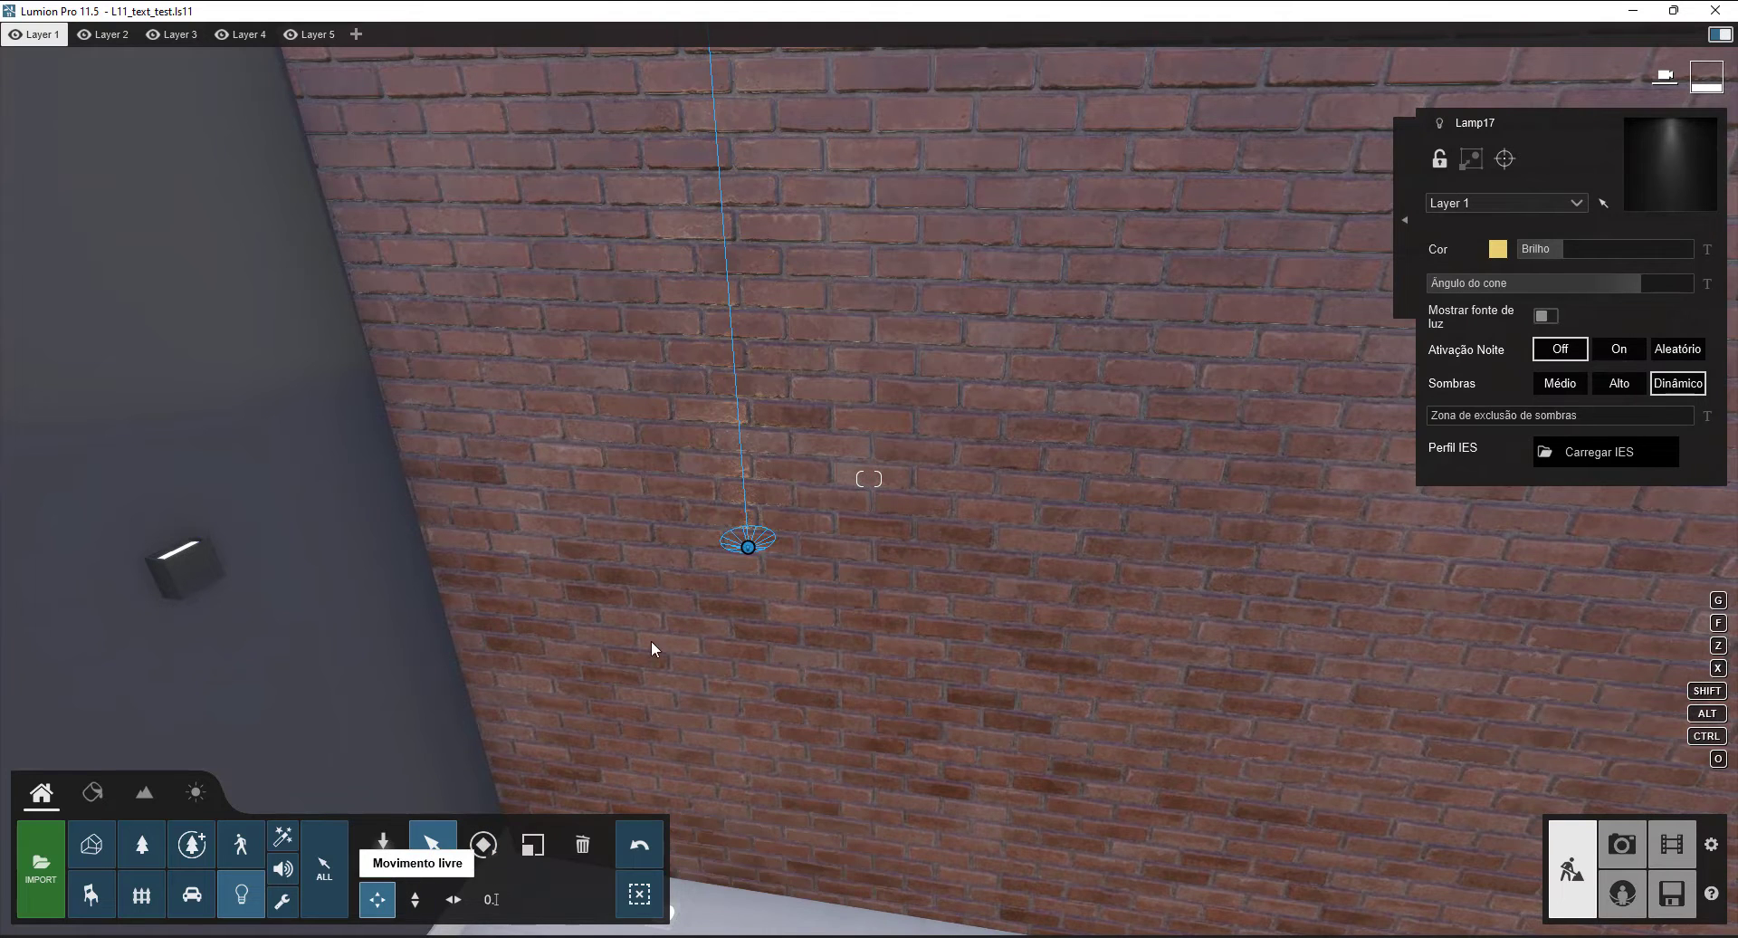
{"action": "right_click_drag", "start_coordinate": [924, 291], "coordinate": [893, 338]}
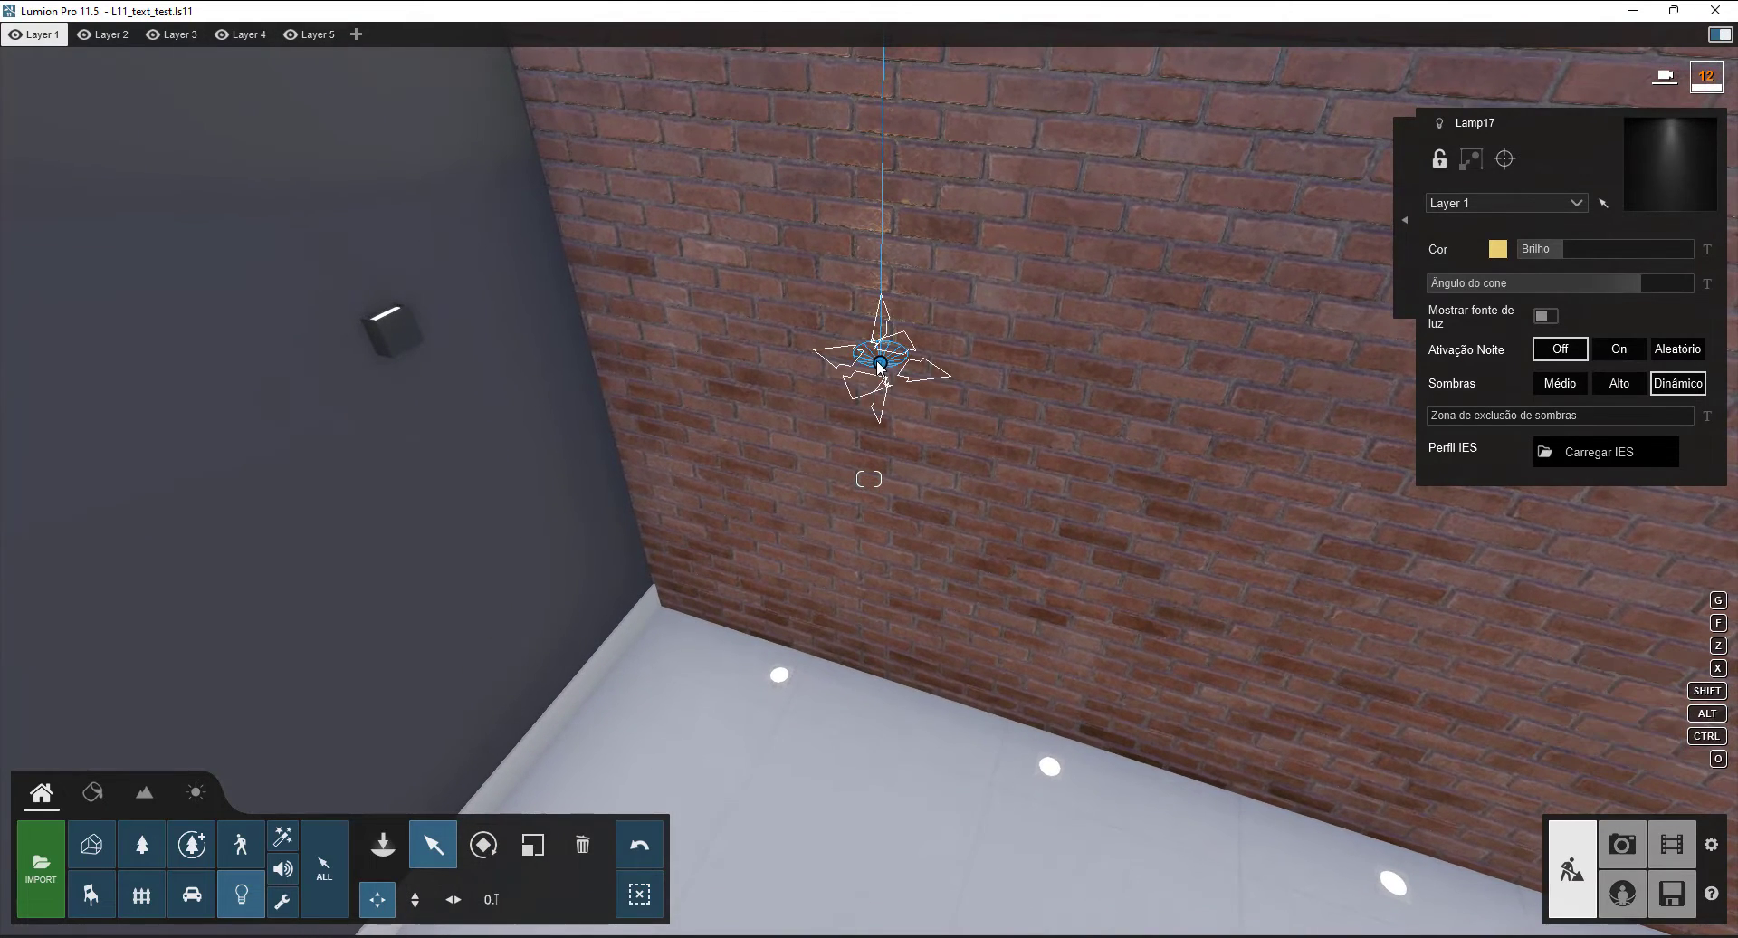
{"action": "left_click_drag", "start_coordinate": [880, 362], "coordinate": [777, 677]}
- Copy the uplight onto the other three recessed floor lights along the base of the brick wall
{"action": "key", "text": "e"}
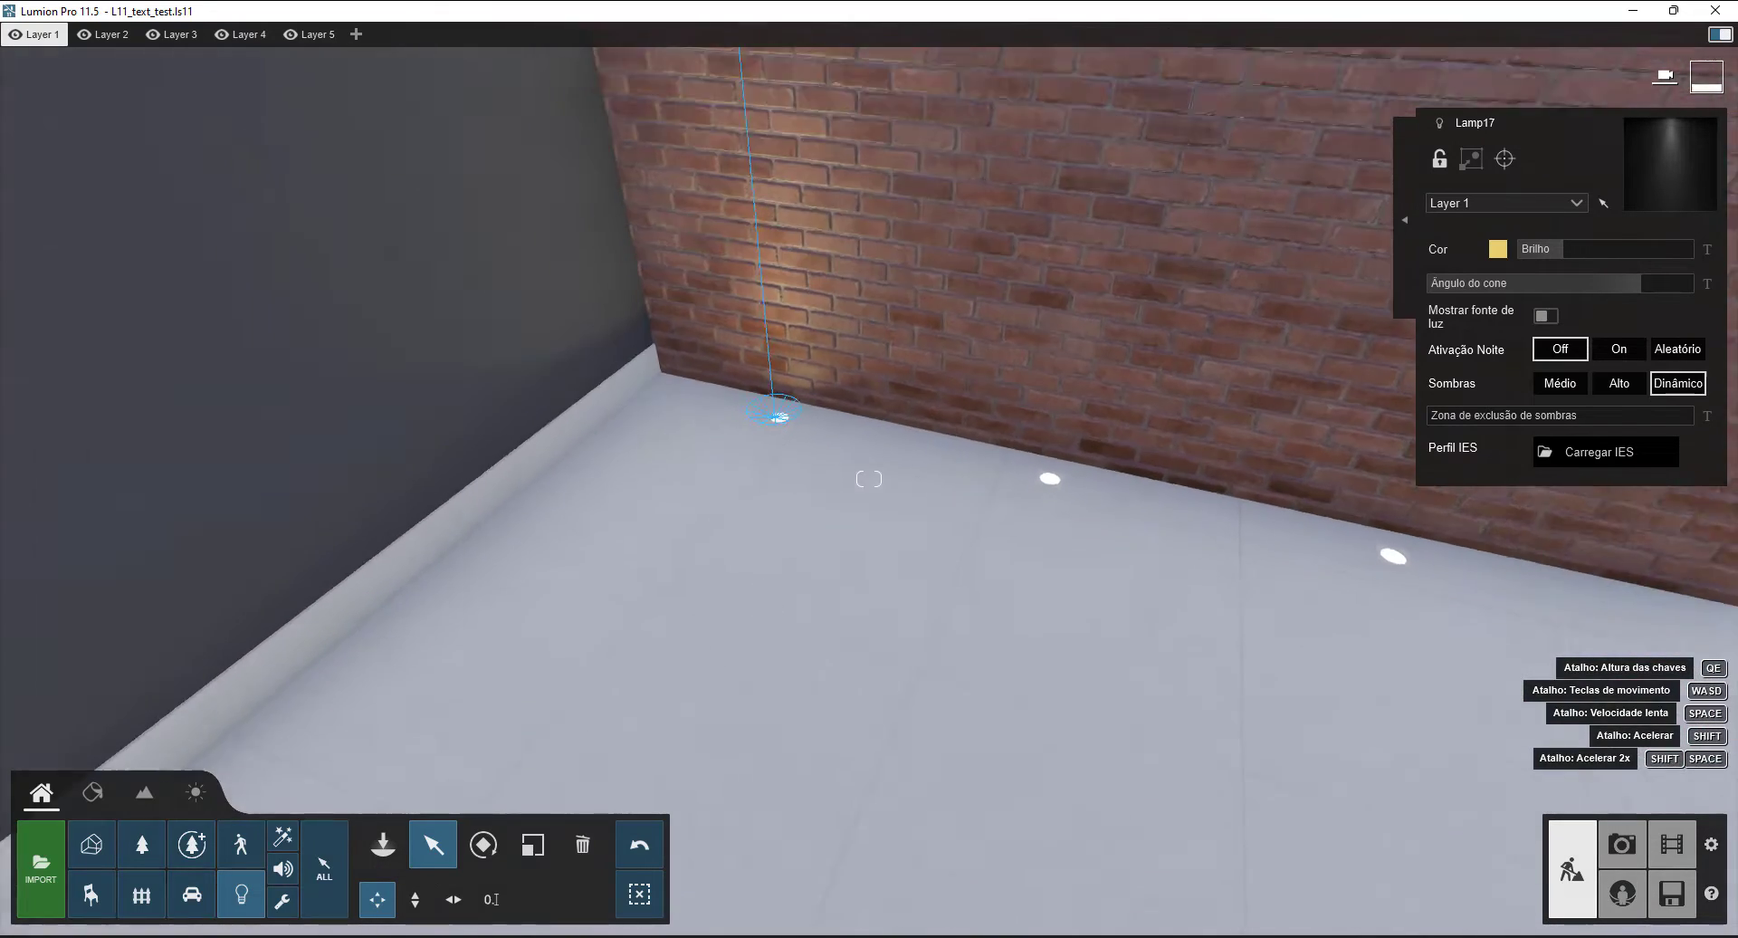
{"action": "right_click_drag", "start_coordinate": [759, 670], "coordinate": [798, 615]}
{"action": "key", "text": "w"}
{"action": "key", "text": "a"}
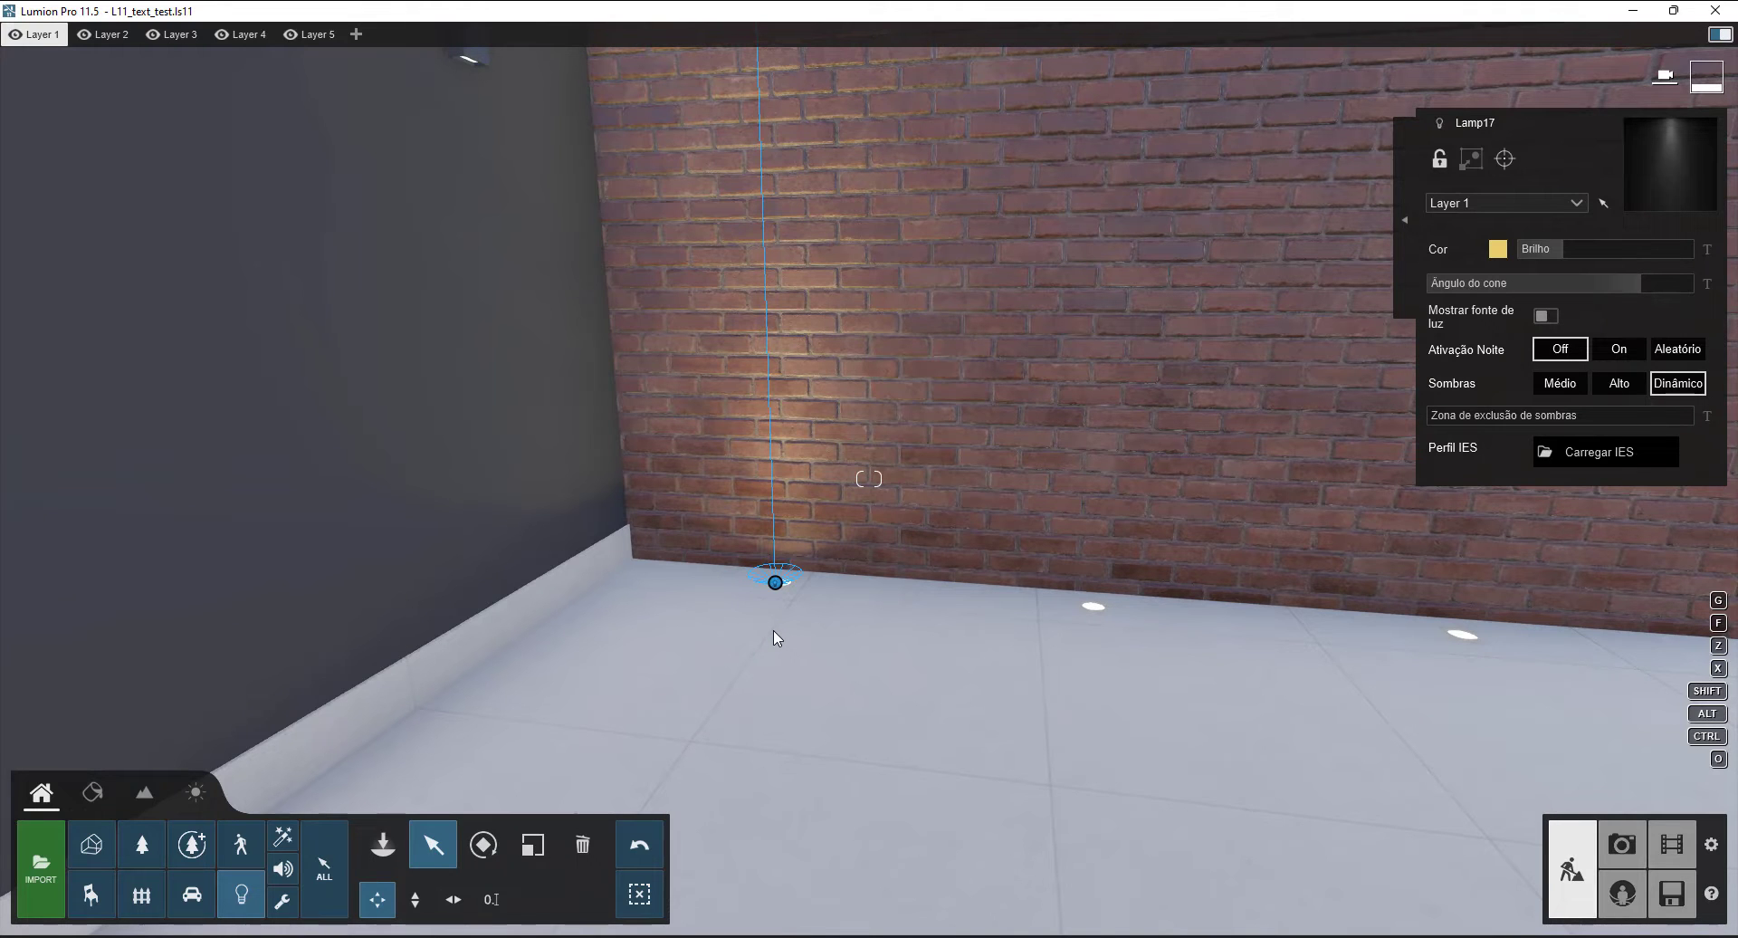
{"action": "key", "text": "w"}
{"action": "key", "text": "q"}
{"action": "right_click_drag", "start_coordinate": [776, 634], "coordinate": [822, 595]}
{"action": "key", "text": "s"}
{"action": "key", "text": "d"}
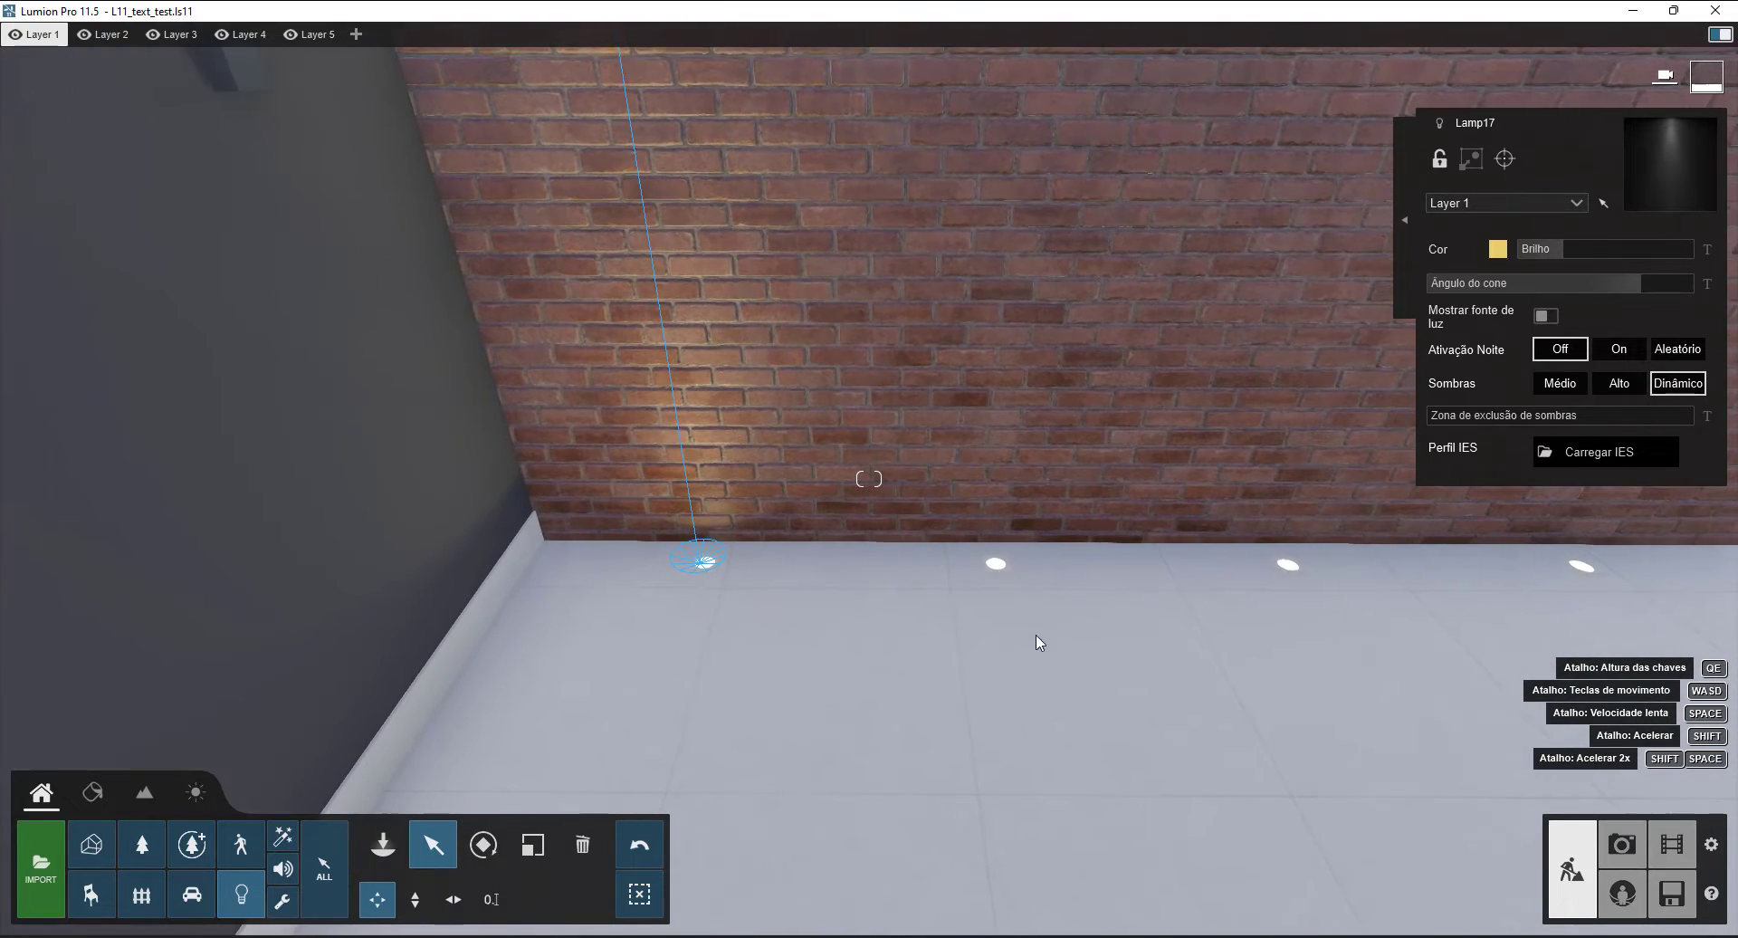
{"action": "key", "text": "d"}
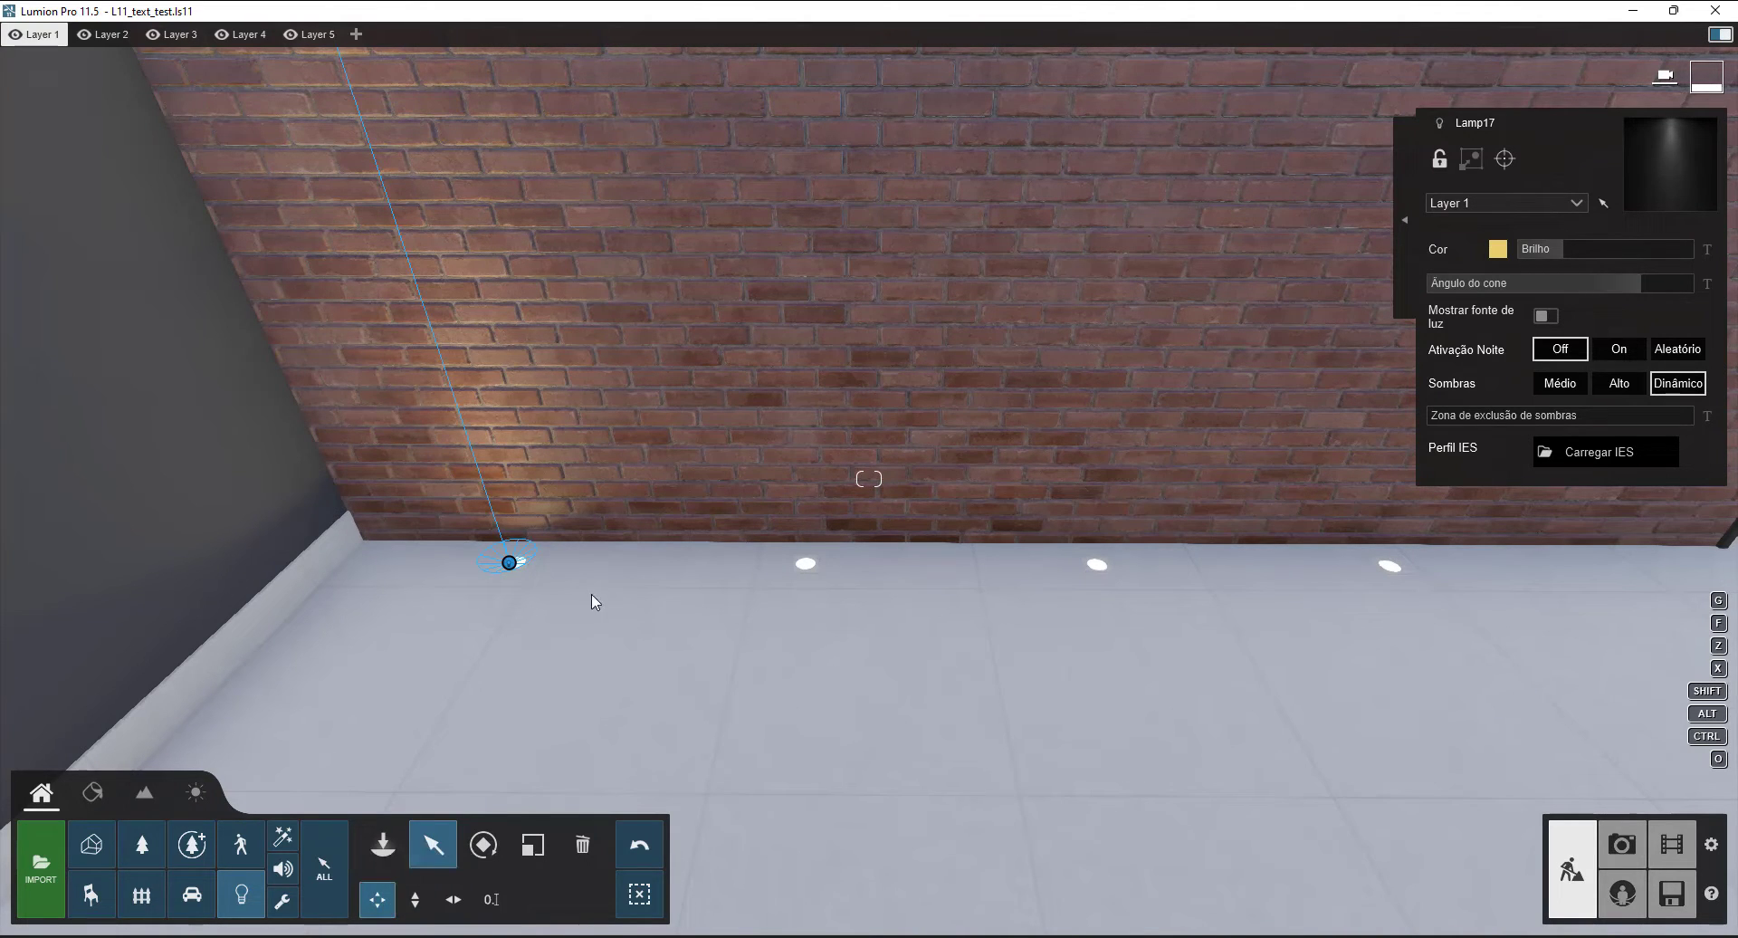
{"action": "mouse_move", "coordinate": [510, 572]}
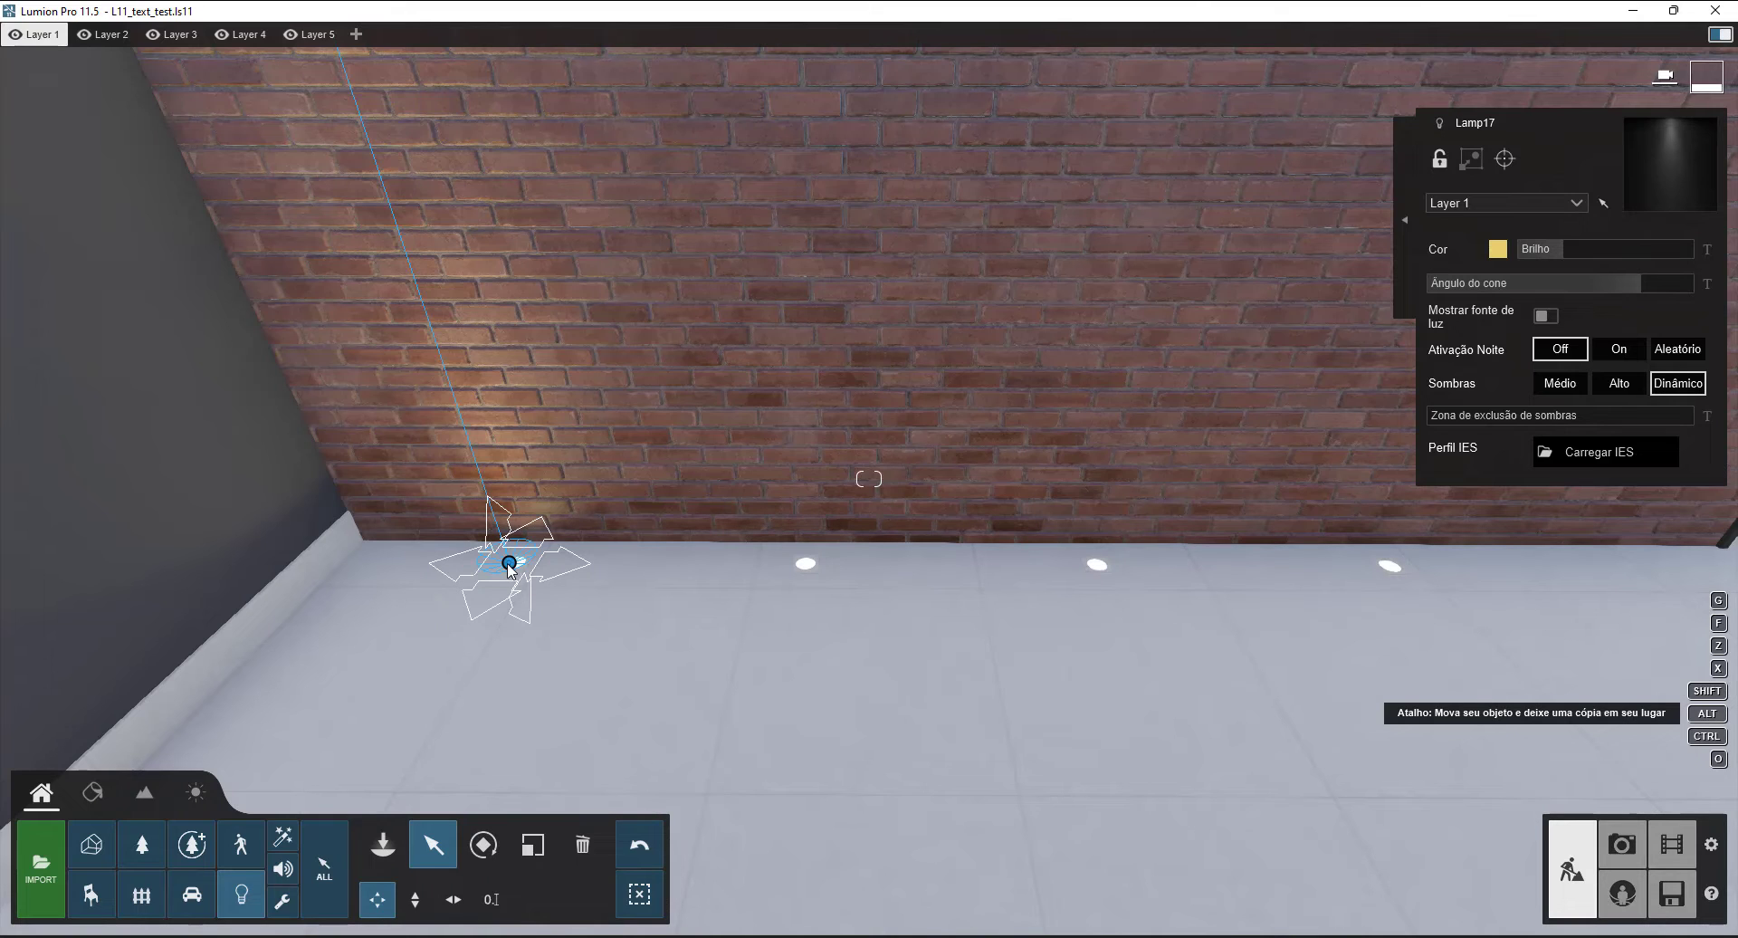
{"action": "left_click_drag", "start_coordinate": [509, 566], "coordinate": [1098, 567], "text": "alt"}
{"action": "key", "text": "d"}
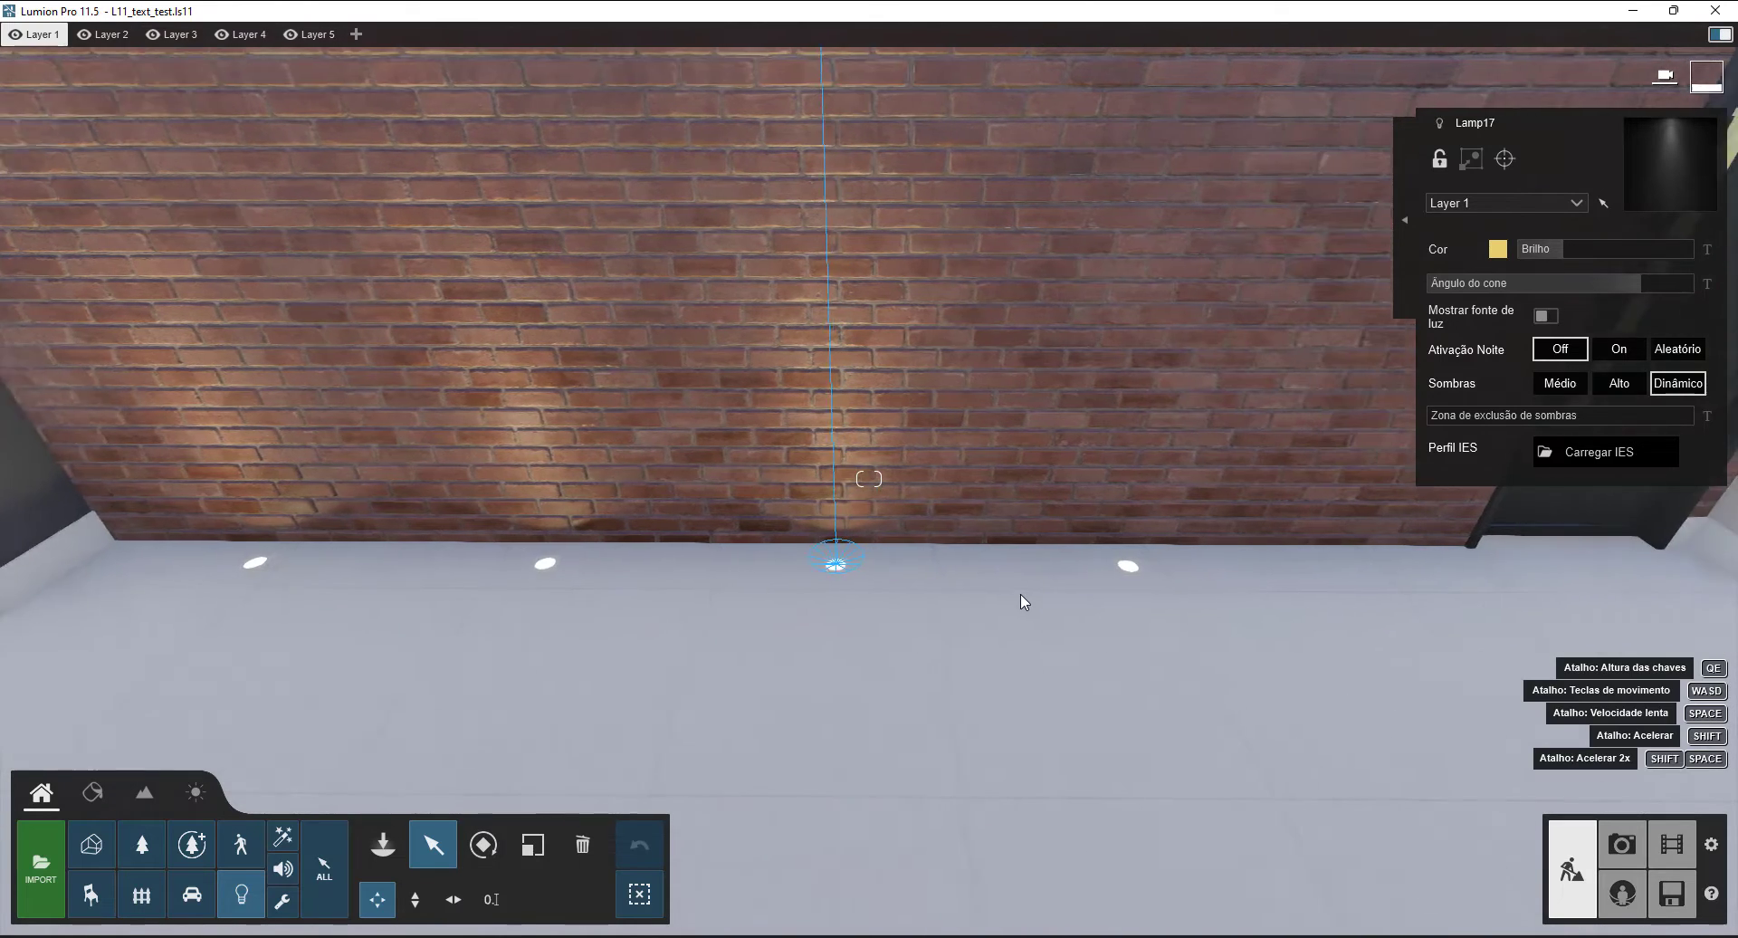
{"action": "left_click_drag", "start_coordinate": [558, 565], "coordinate": [842, 566], "text": "alt"}
- Copy the corner floor uplight up to the dark wall's sconce nearest the brick wall
{"action": "middle_click_drag", "start_coordinate": [843, 566], "coordinate": [843, 337]}
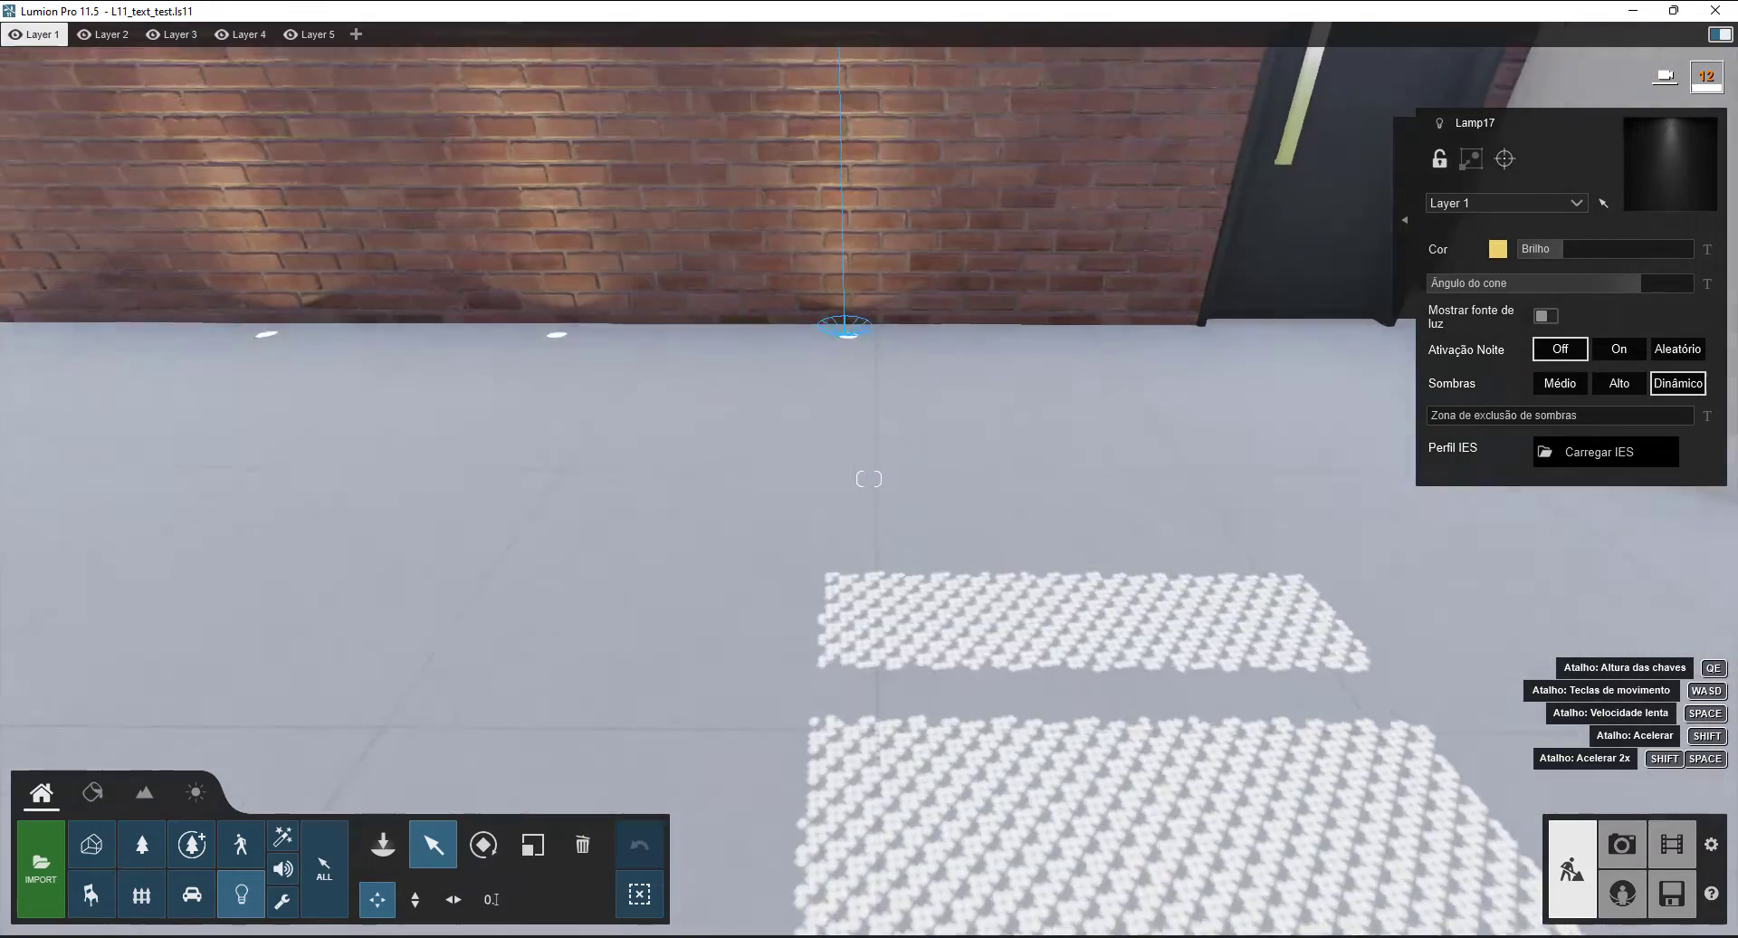
{"action": "right_click_drag", "start_coordinate": [759, 624], "coordinate": [759, 518]}
{"action": "key", "text": "s"}
{"action": "key", "text": "a"}
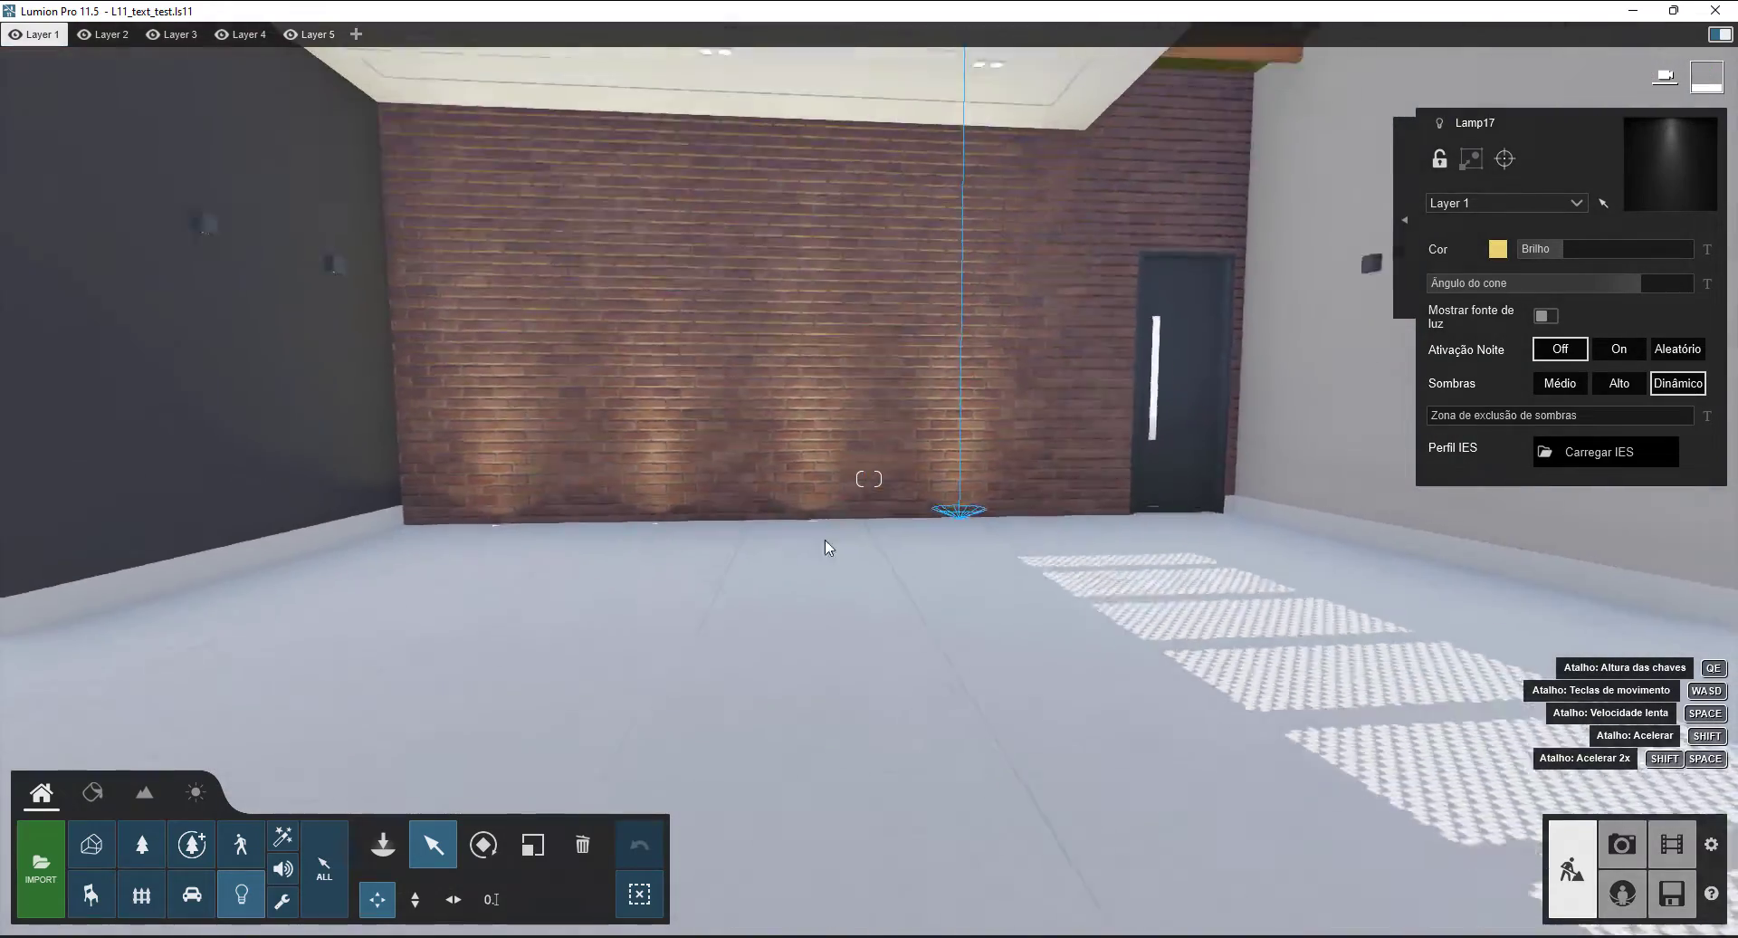
{"action": "key", "text": "s"}
{"action": "key", "text": "d"}
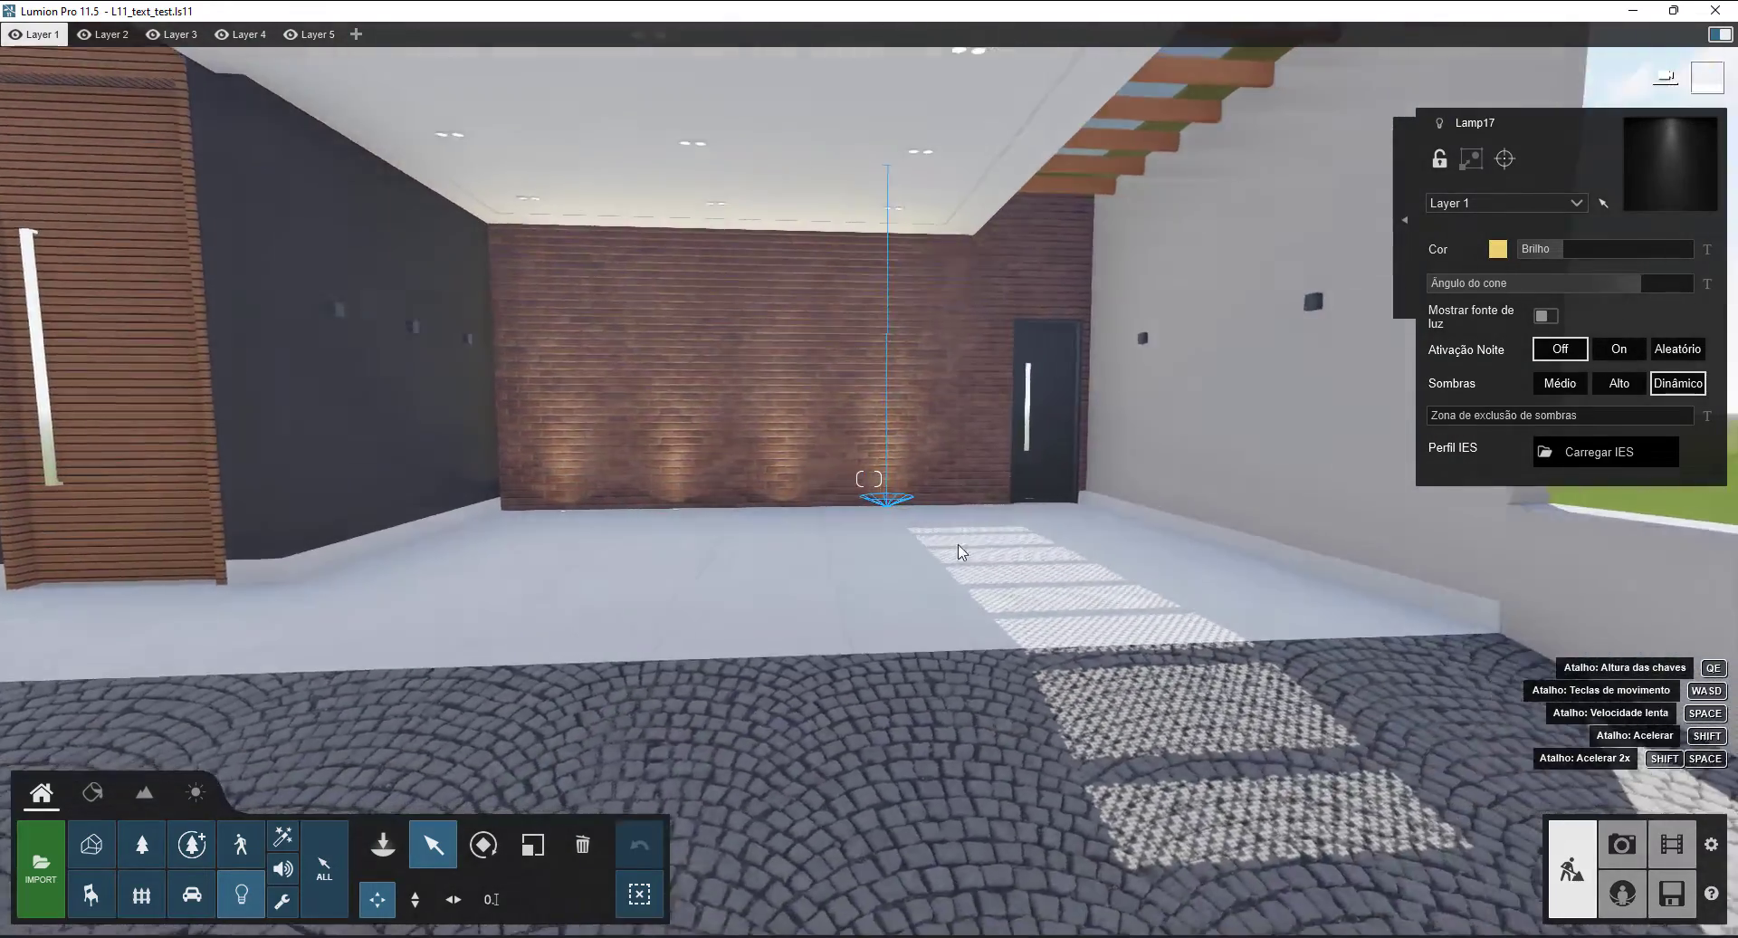
{"action": "key", "text": "q"}
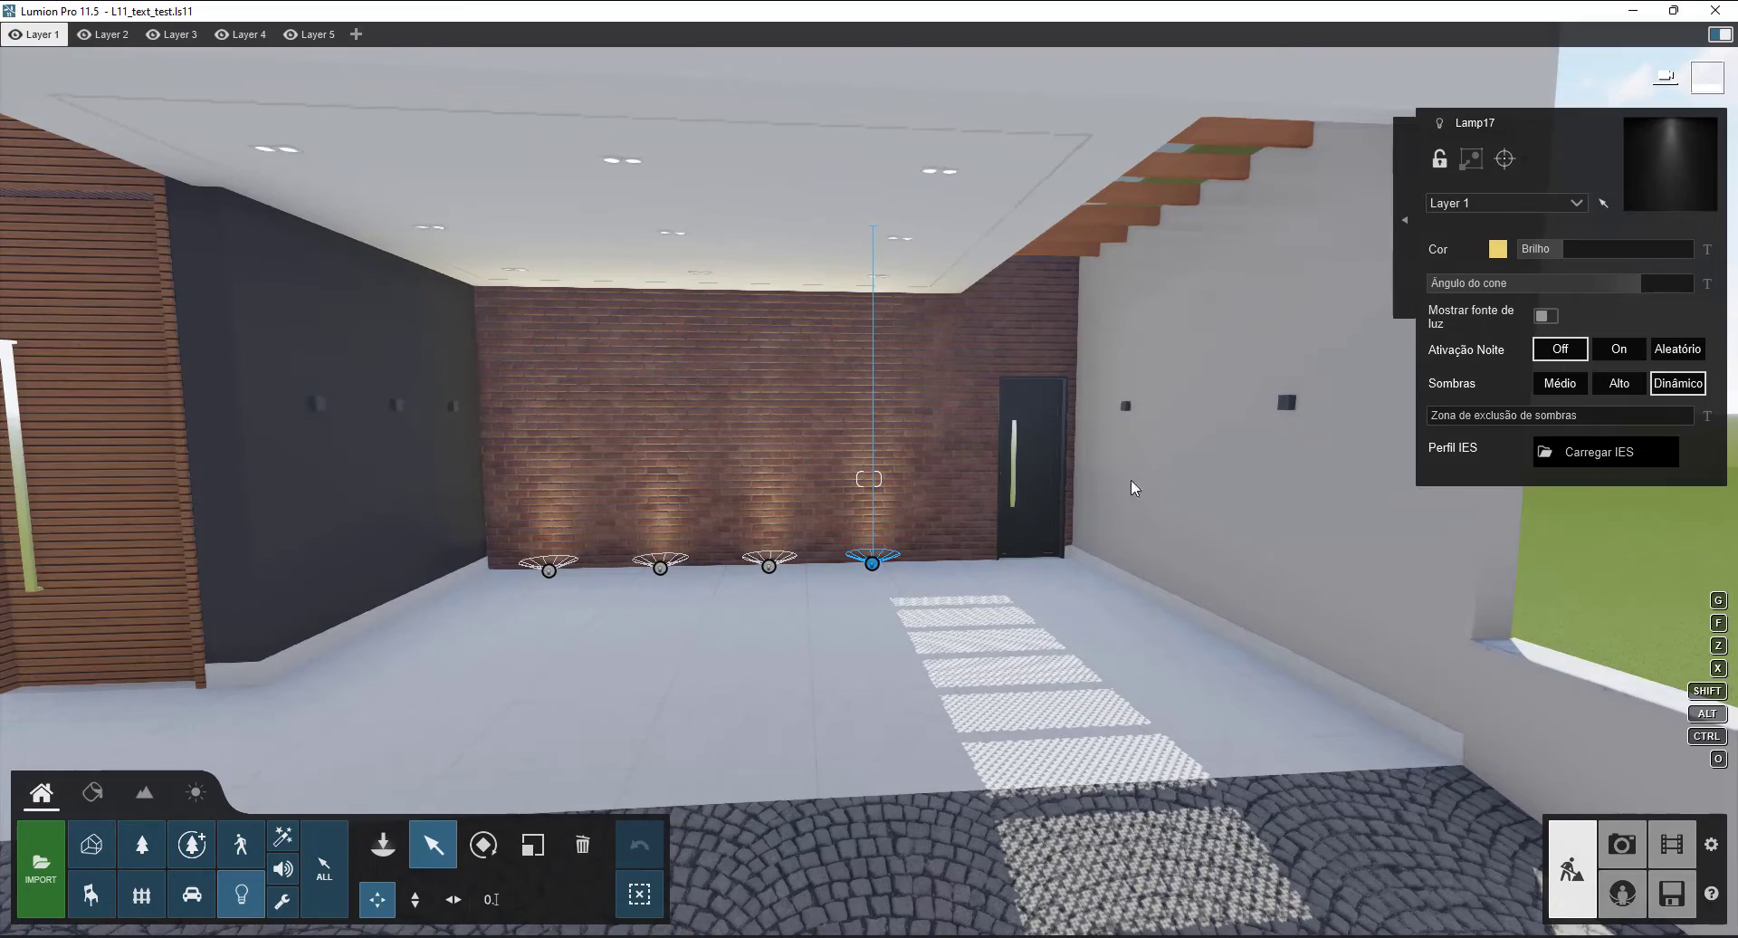
{"action": "right_click_drag", "start_coordinate": [1249, 373], "coordinate": [1001, 831]}
{"action": "key", "text": "w"}
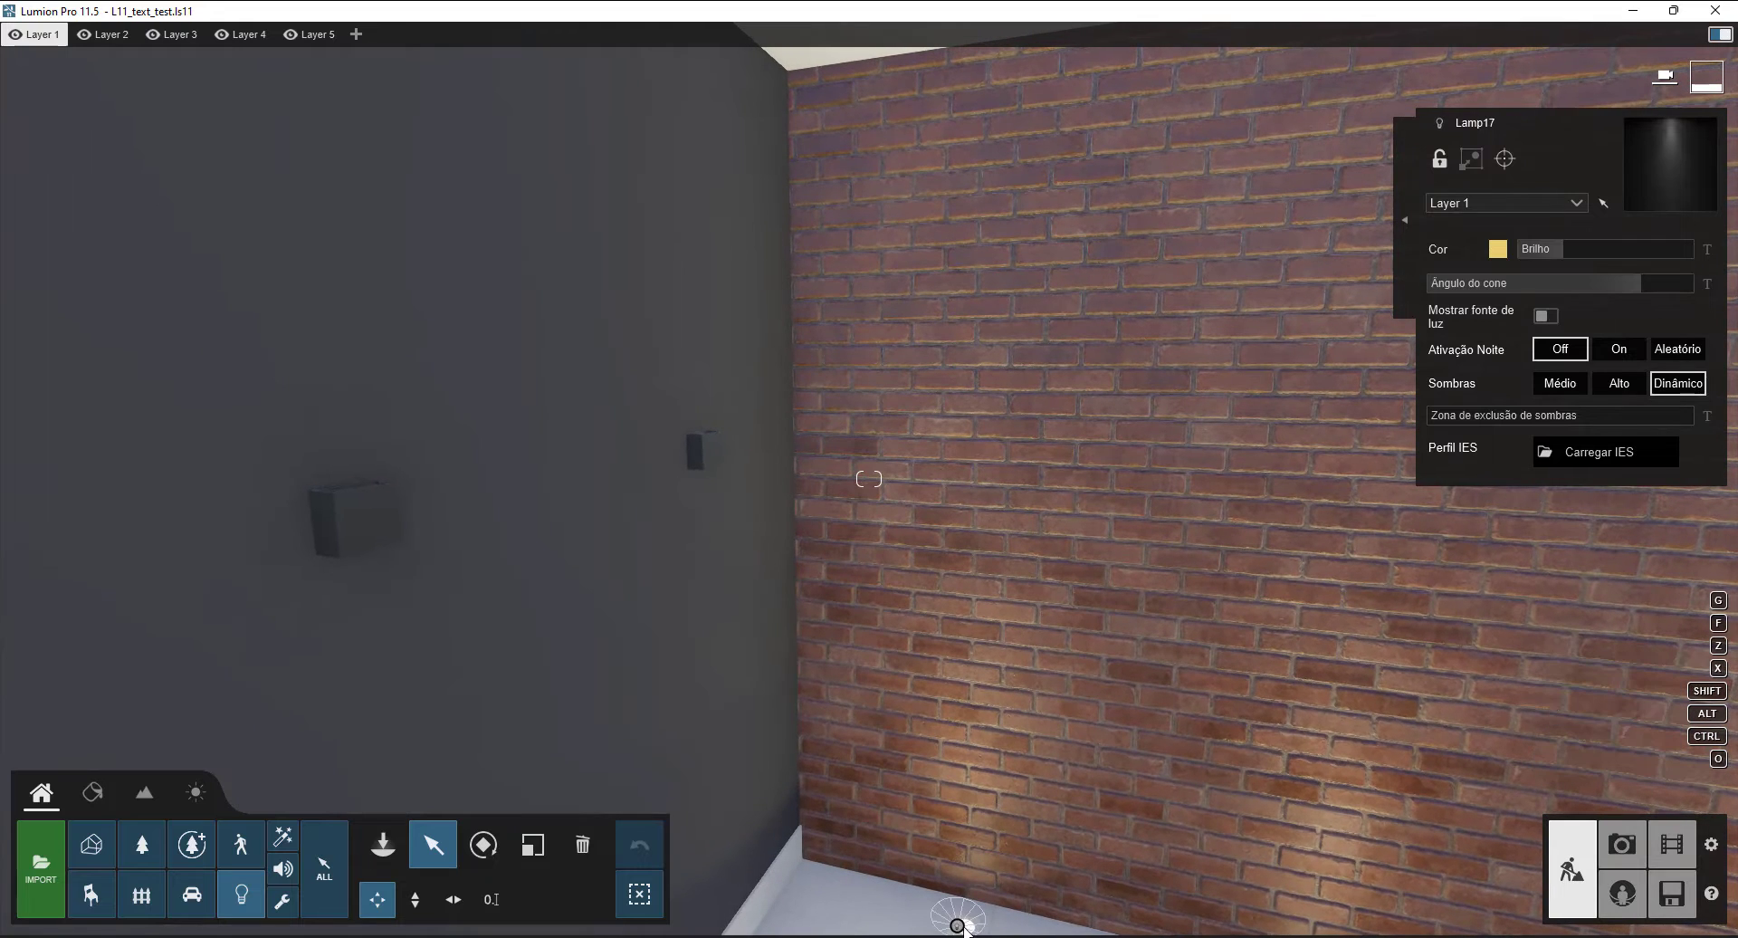
{"action": "left_click_drag", "start_coordinate": [958, 925], "coordinate": [685, 415], "text": "alt"}
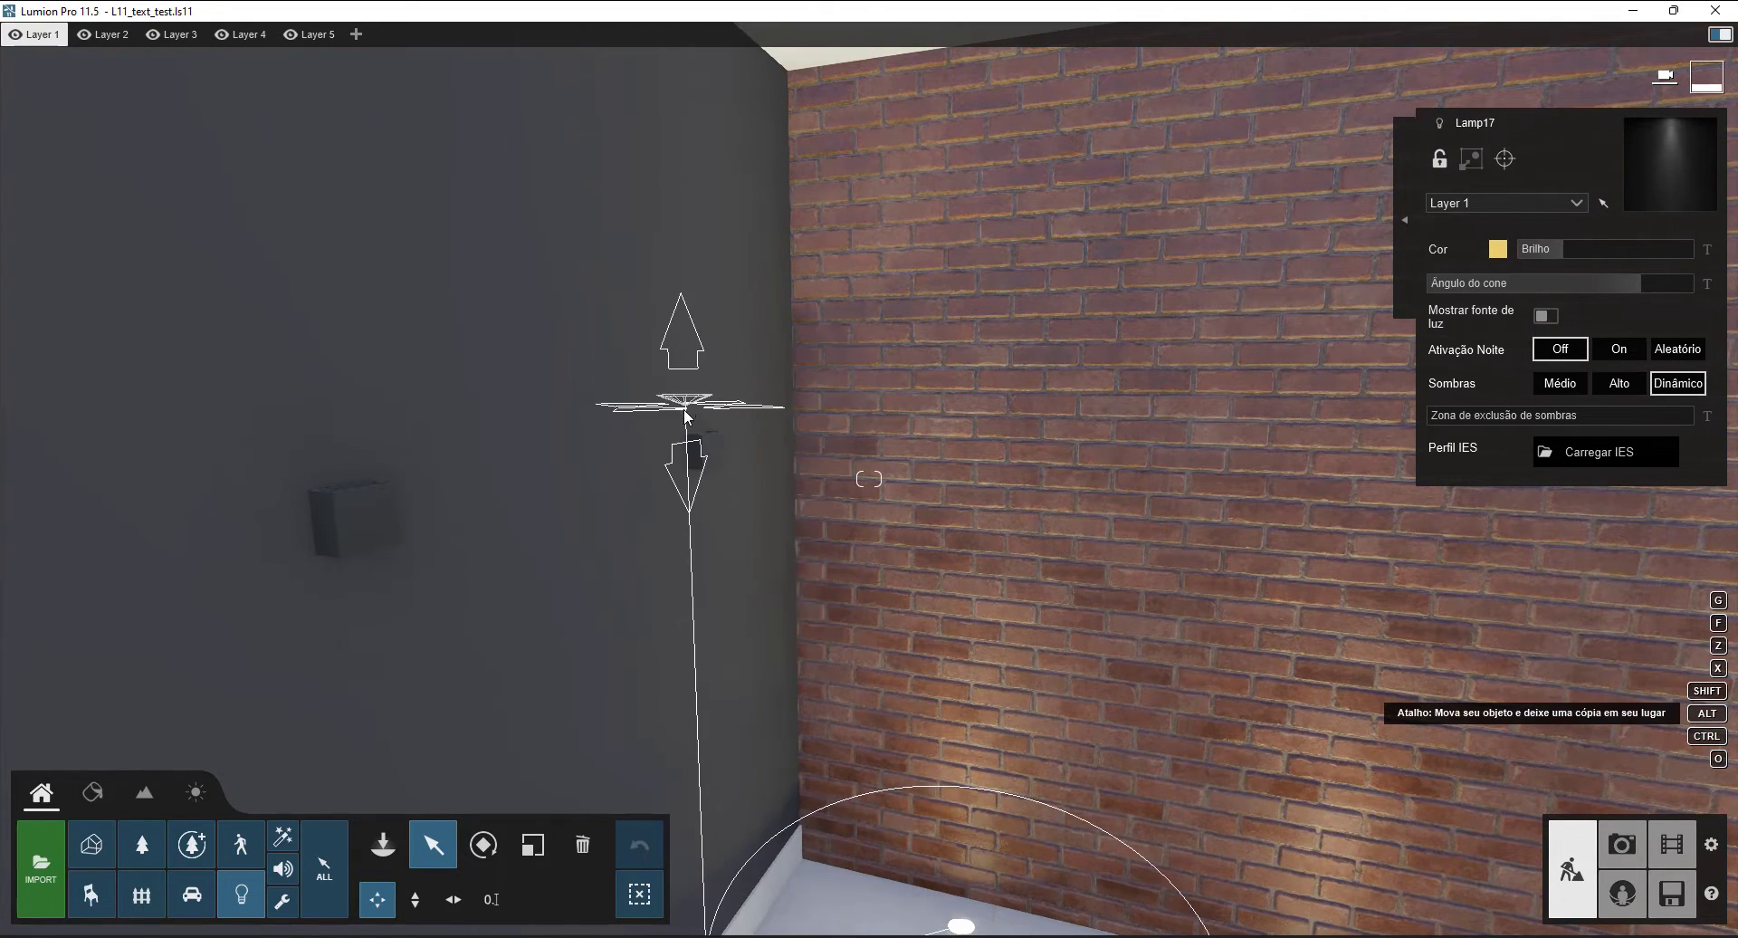
- Align the copied spotlight with the luminous top opening of the dark wall's sconce nearest the brick wall
{"action": "key", "text": "w"}
{"action": "key", "text": "e"}
{"action": "right_click_drag", "start_coordinate": [685, 412], "coordinate": [898, 481]}
{"action": "key", "text": "s"}
{"action": "key", "text": "w"}
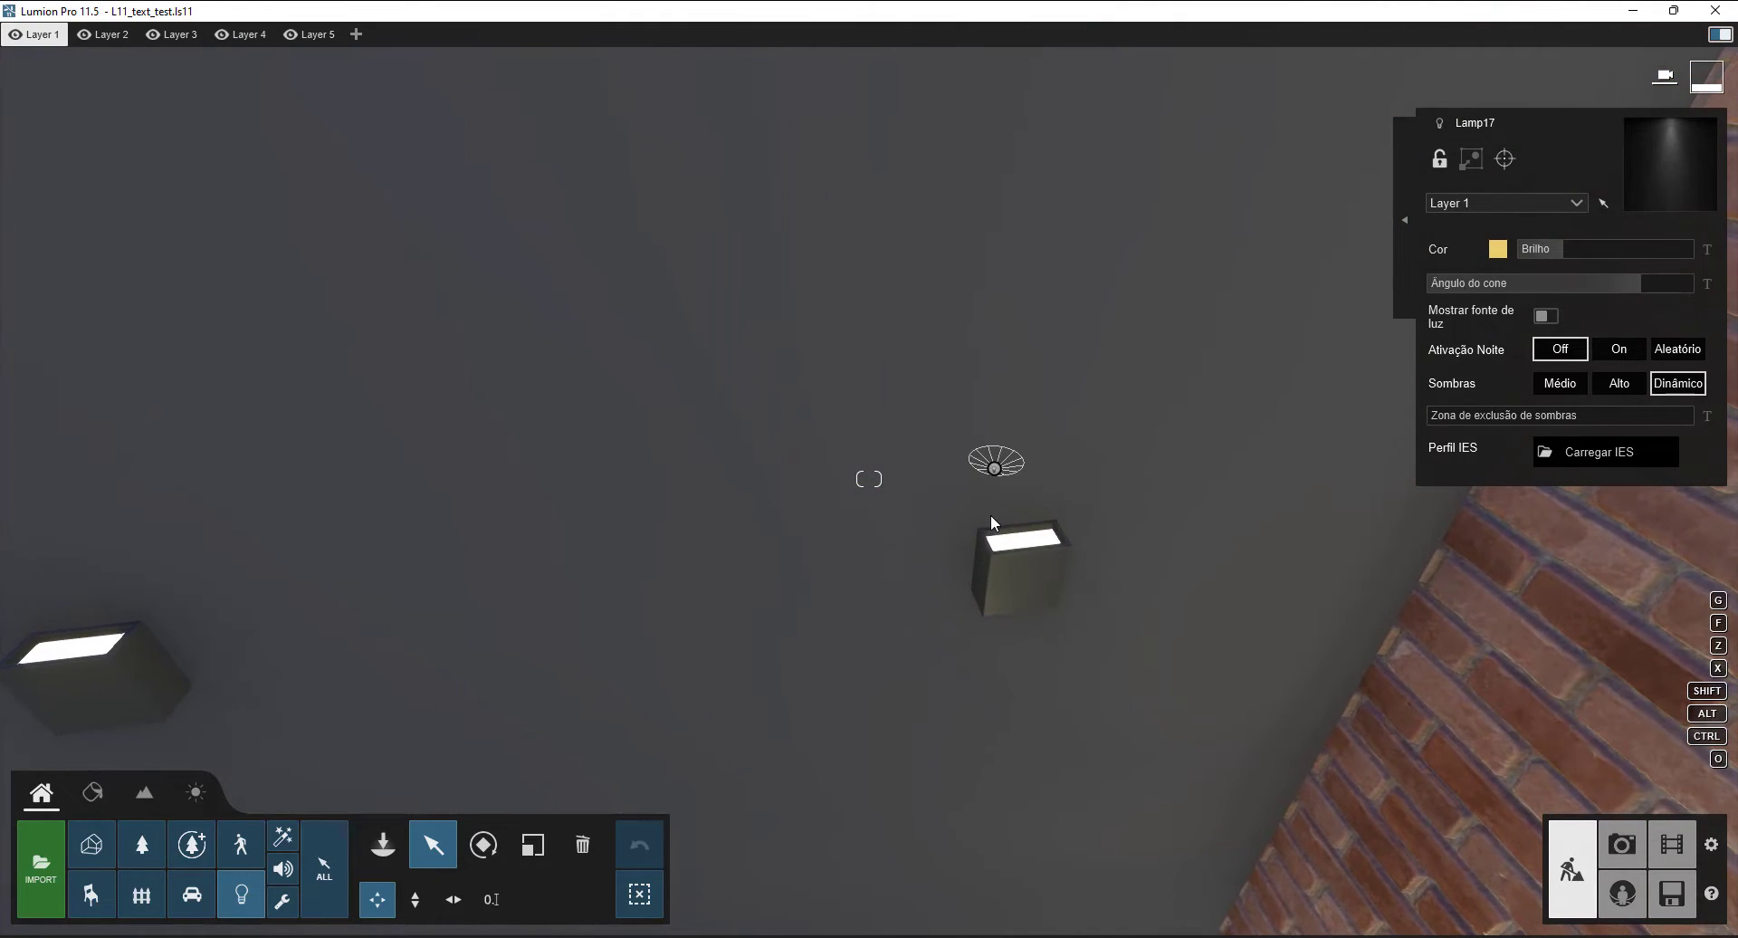
{"action": "left_click", "coordinate": [994, 469]}
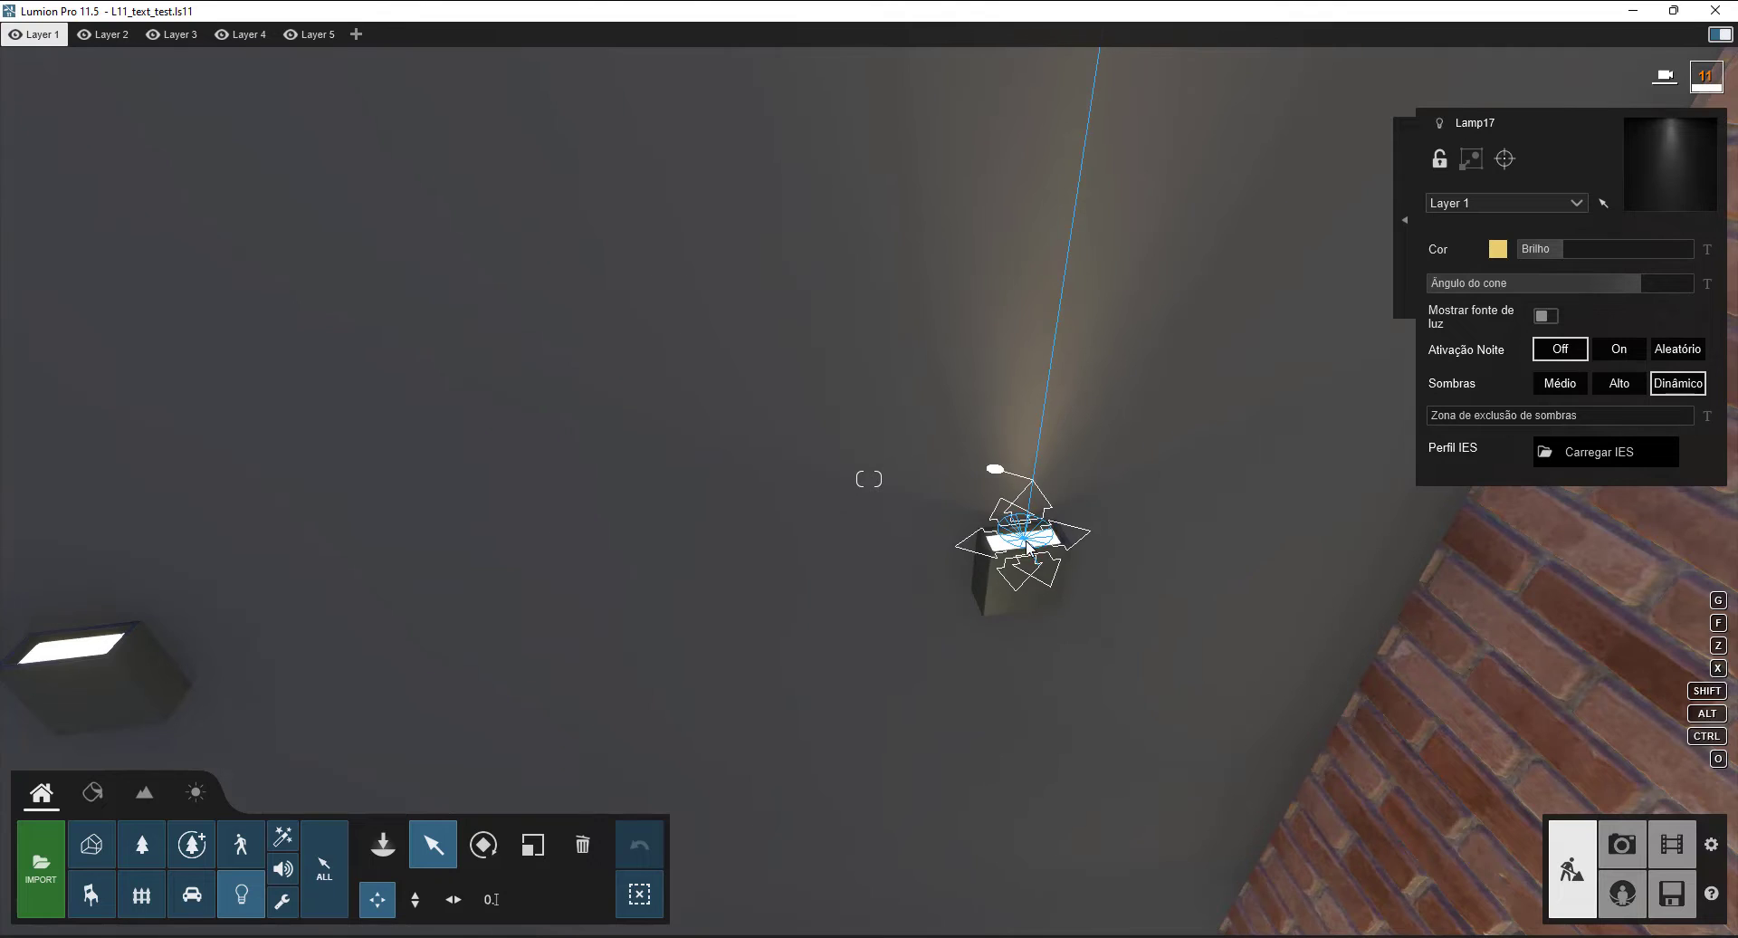
- Copy the sconce uplight to the middle sconce on the dark wall and centre it on the luminous opening
{"action": "scroll", "coordinate": [1046, 552], "scroll_direction": "down", "scroll_amount": 5}
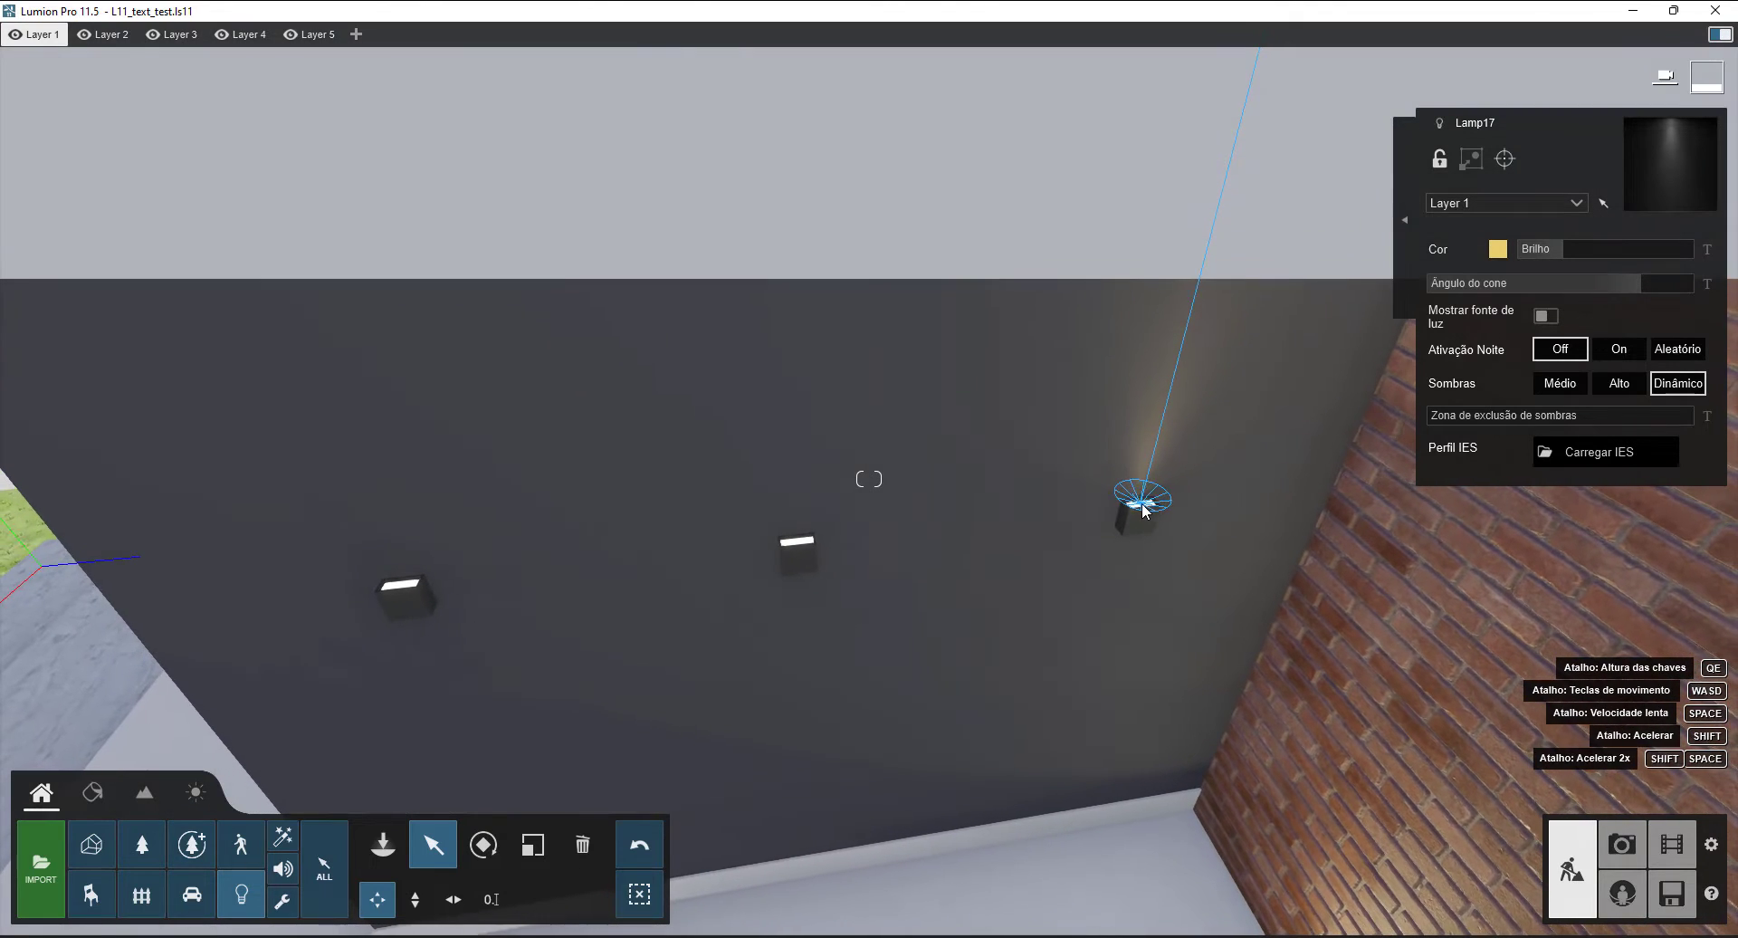
{"action": "mouse_move", "coordinate": [1140, 509]}
{"action": "left_click_drag", "start_coordinate": [842, 532], "coordinate": [797, 545], "text": "alt"}
{"action": "scroll", "coordinate": [795, 545], "scroll_direction": "up", "scroll_amount": 4}
{"action": "right_click_drag", "start_coordinate": [769, 545], "coordinate": [740, 545]}
{"action": "scroll", "coordinate": [738, 544], "scroll_direction": "up", "scroll_amount": 3}
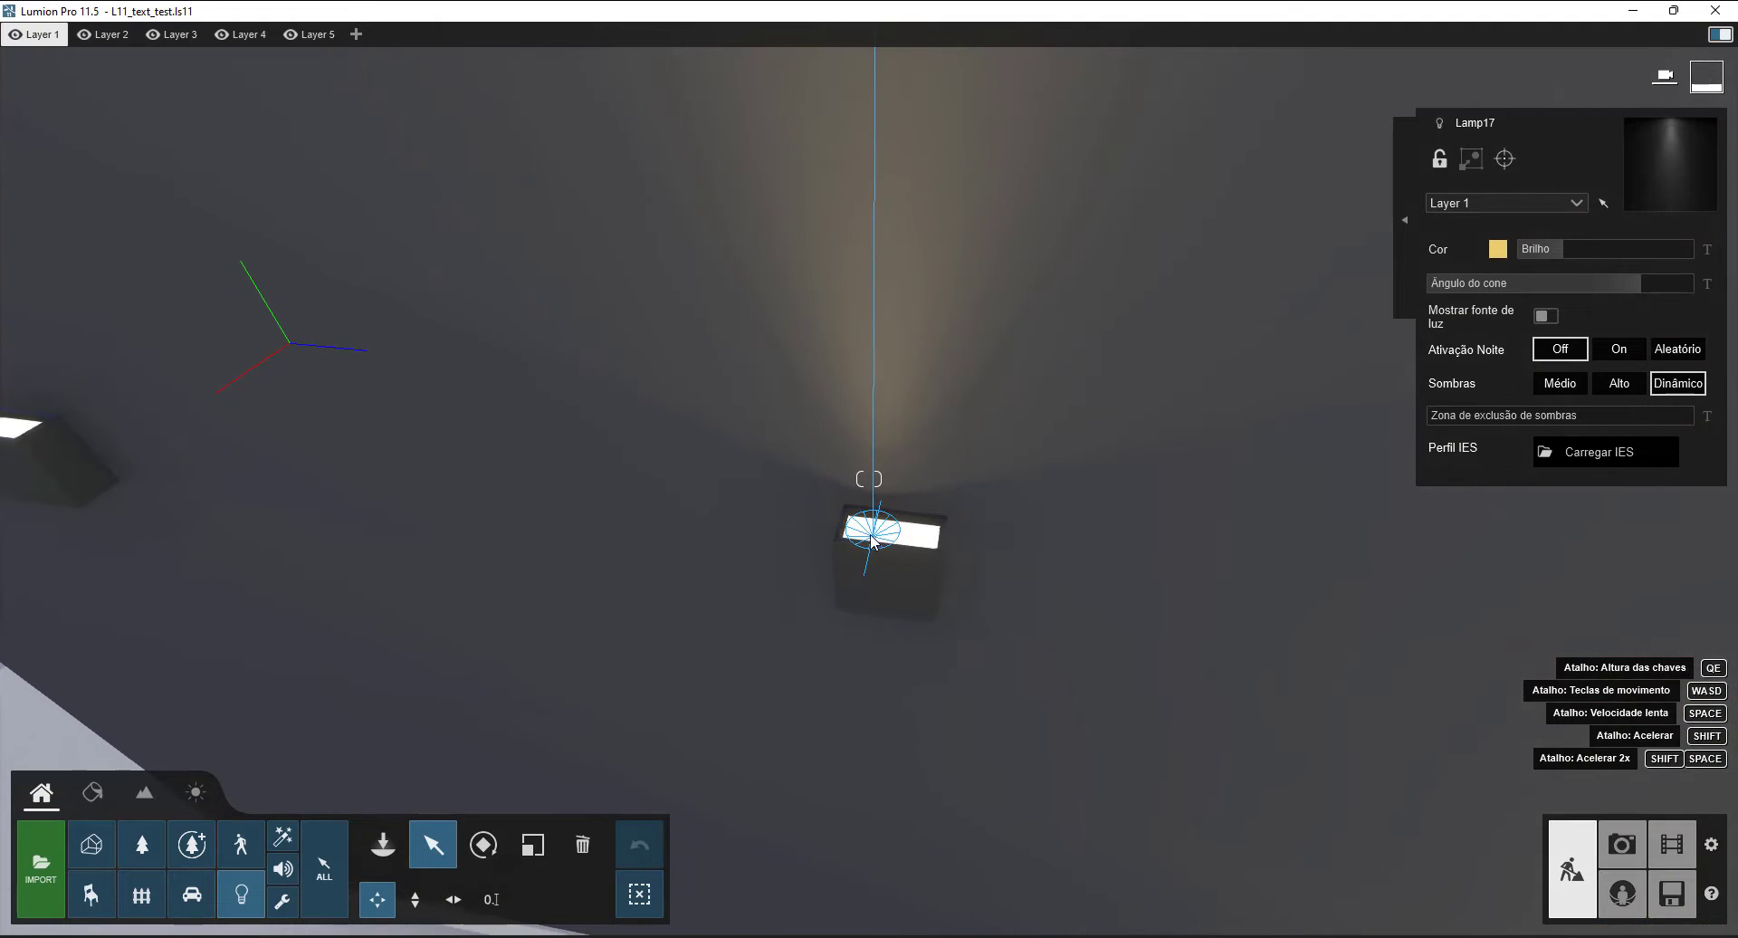
{"action": "left_click_drag", "start_coordinate": [884, 542], "coordinate": [898, 539]}
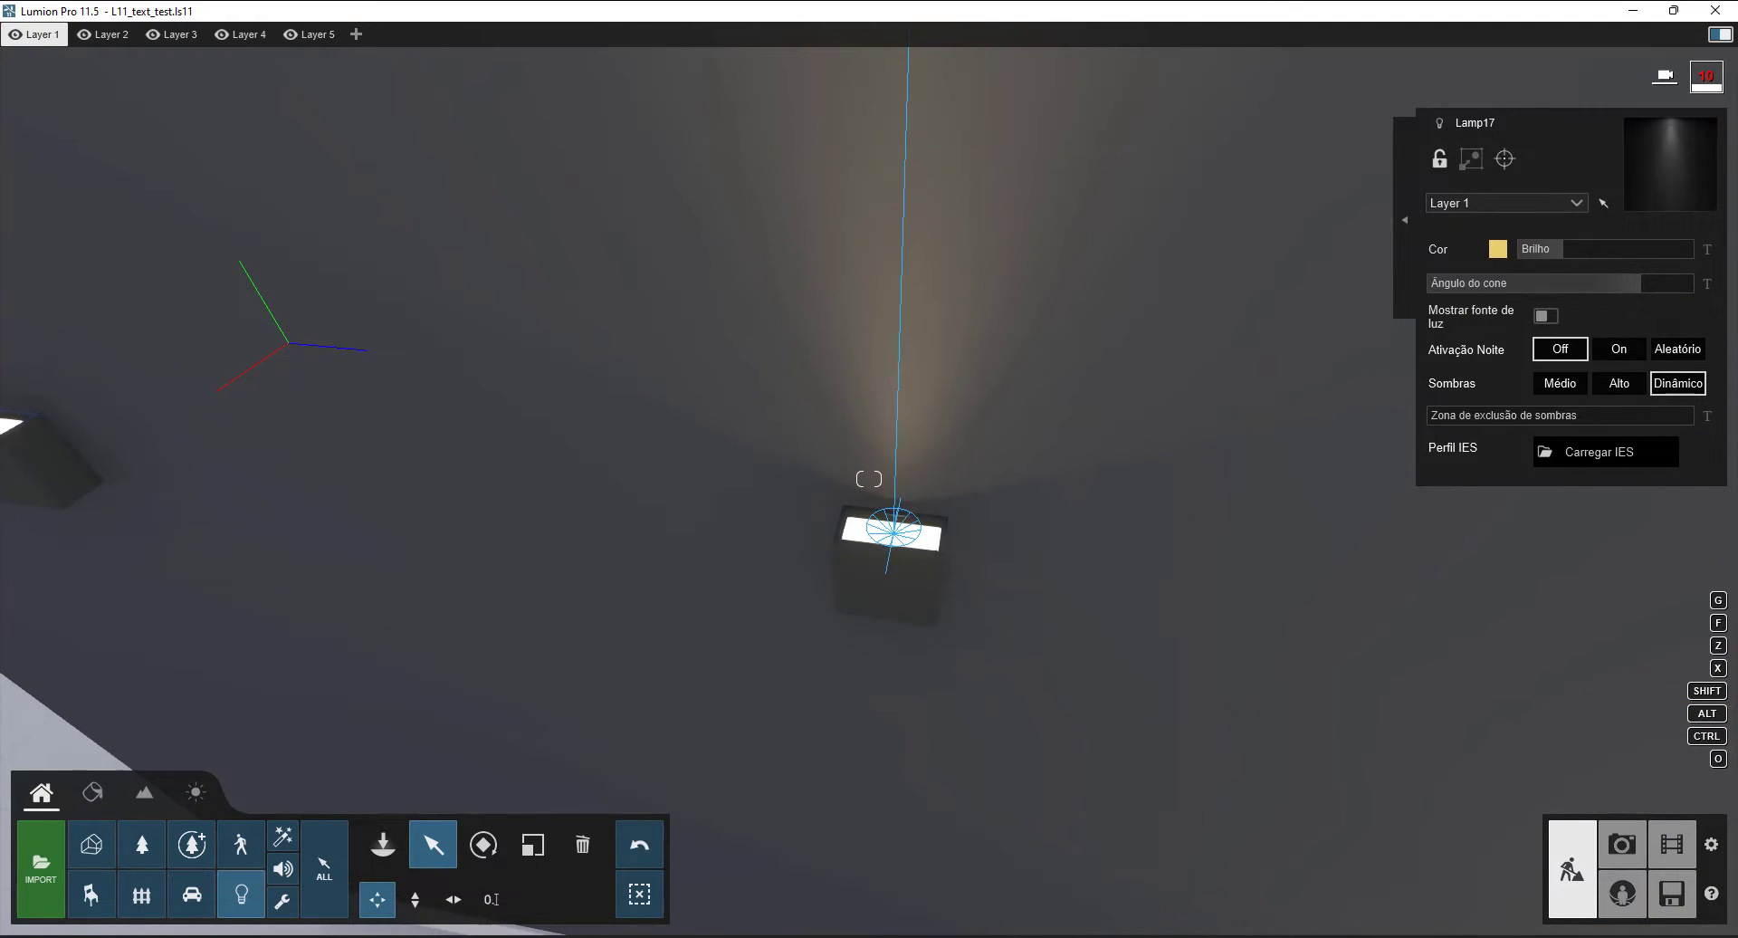
- Copy the uplight onto the dark wall's third sconce, farthest from the brick wall
{"action": "right_click_drag", "start_coordinate": [898, 538], "coordinate": [1042, 514]}
{"action": "key", "text": "a"}
{"action": "key", "text": "s"}
{"action": "key", "text": "w"}
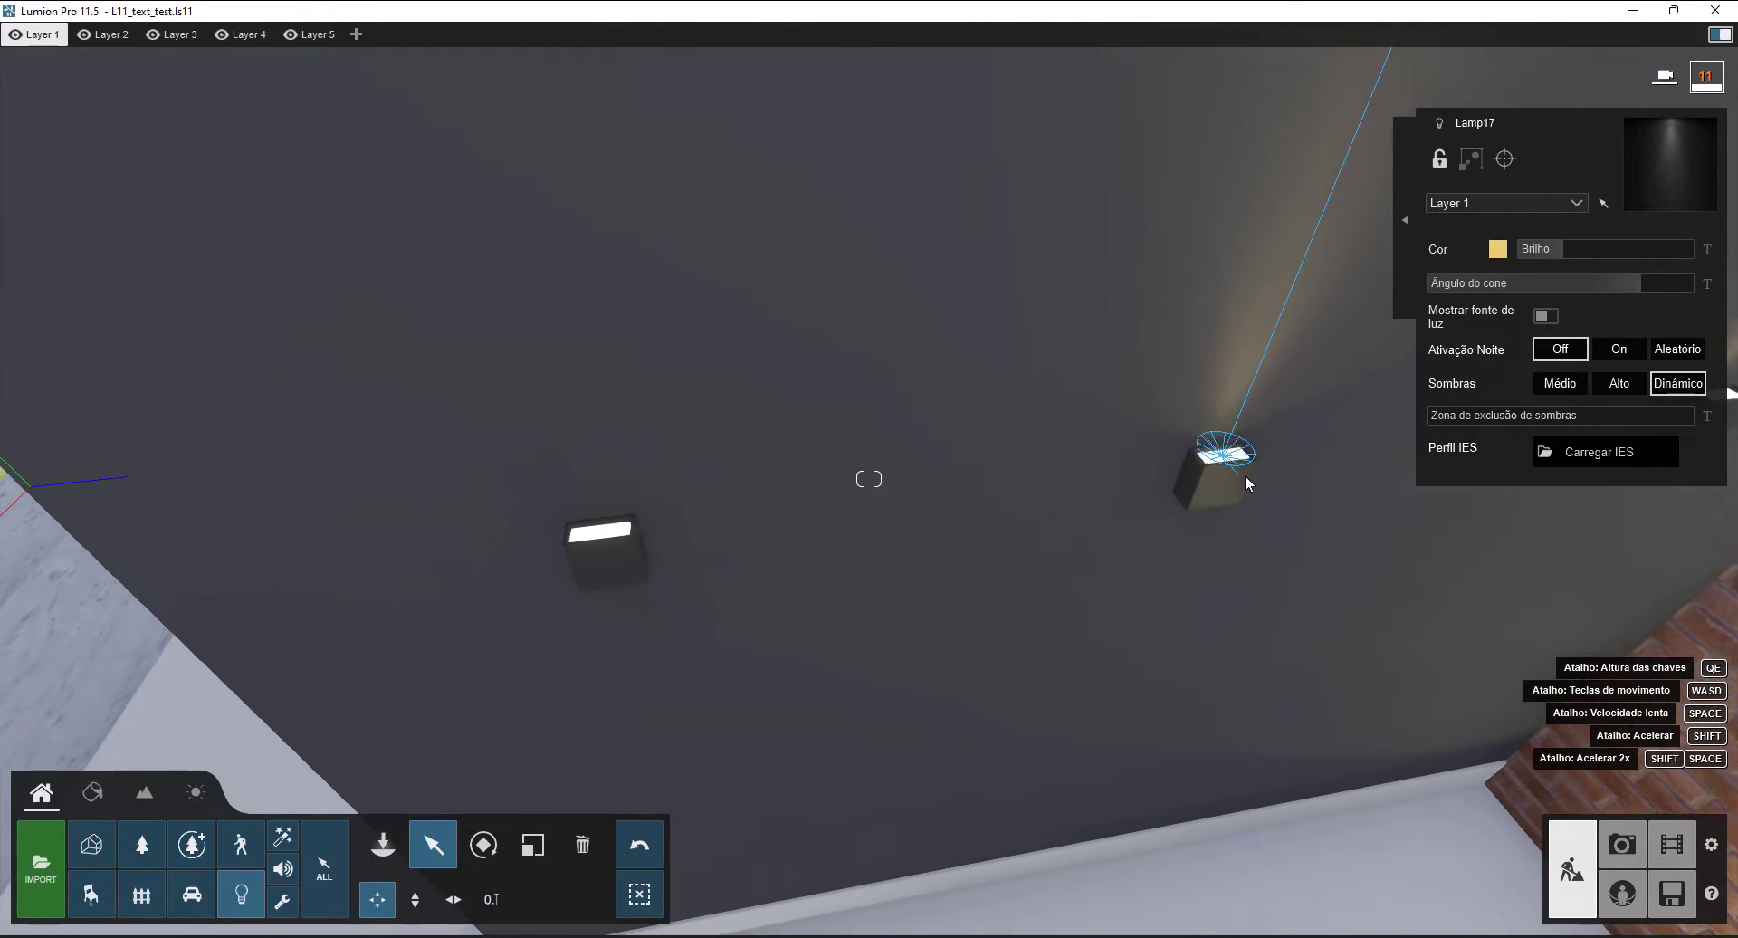
{"action": "mouse_move", "coordinate": [1238, 462]}
{"action": "left_click_drag", "start_coordinate": [761, 513], "coordinate": [598, 542]}
- Copy an uplight to the light grey wall's sconce nearest the door and align it with the luminous top opening
{"action": "key", "text": "s"}
{"action": "right_click_drag", "start_coordinate": [556, 574], "coordinate": [621, 666]}
{"action": "key", "text": "w"}
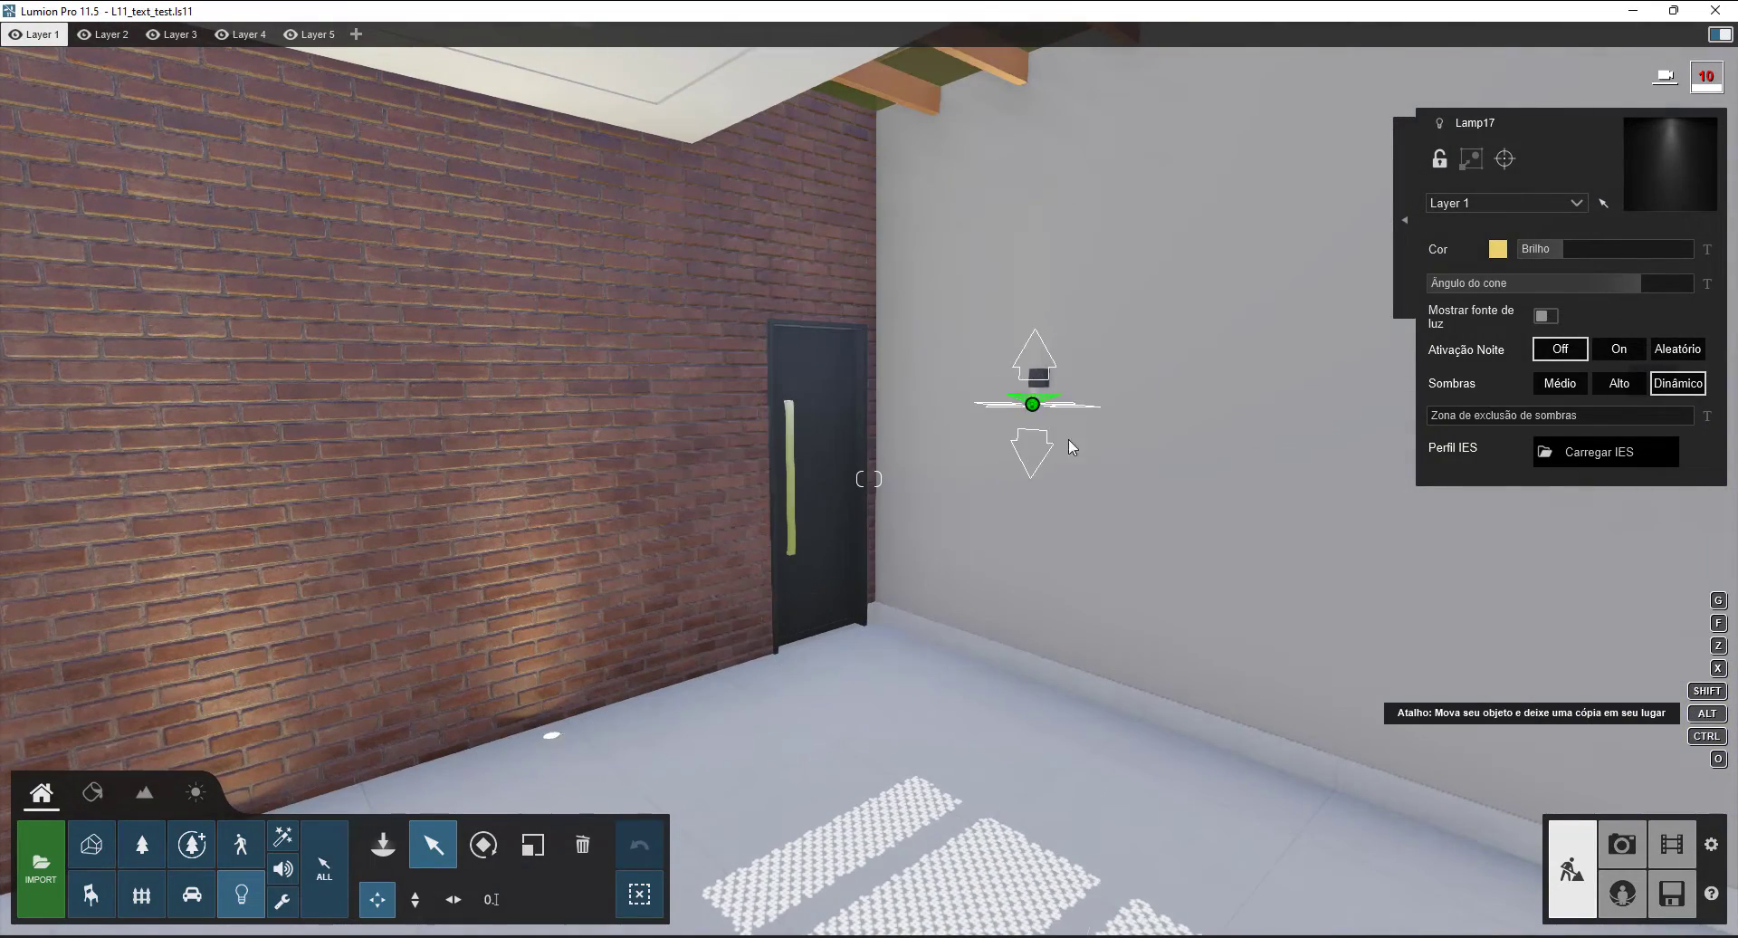
{"action": "key", "text": "w"}
{"action": "right_click_drag", "start_coordinate": [1068, 438], "coordinate": [841, 667]}
{"action": "key", "text": "w"}
{"action": "key", "text": "q"}
{"action": "key", "text": "q"}
{"action": "left_click", "coordinate": [833, 693]}
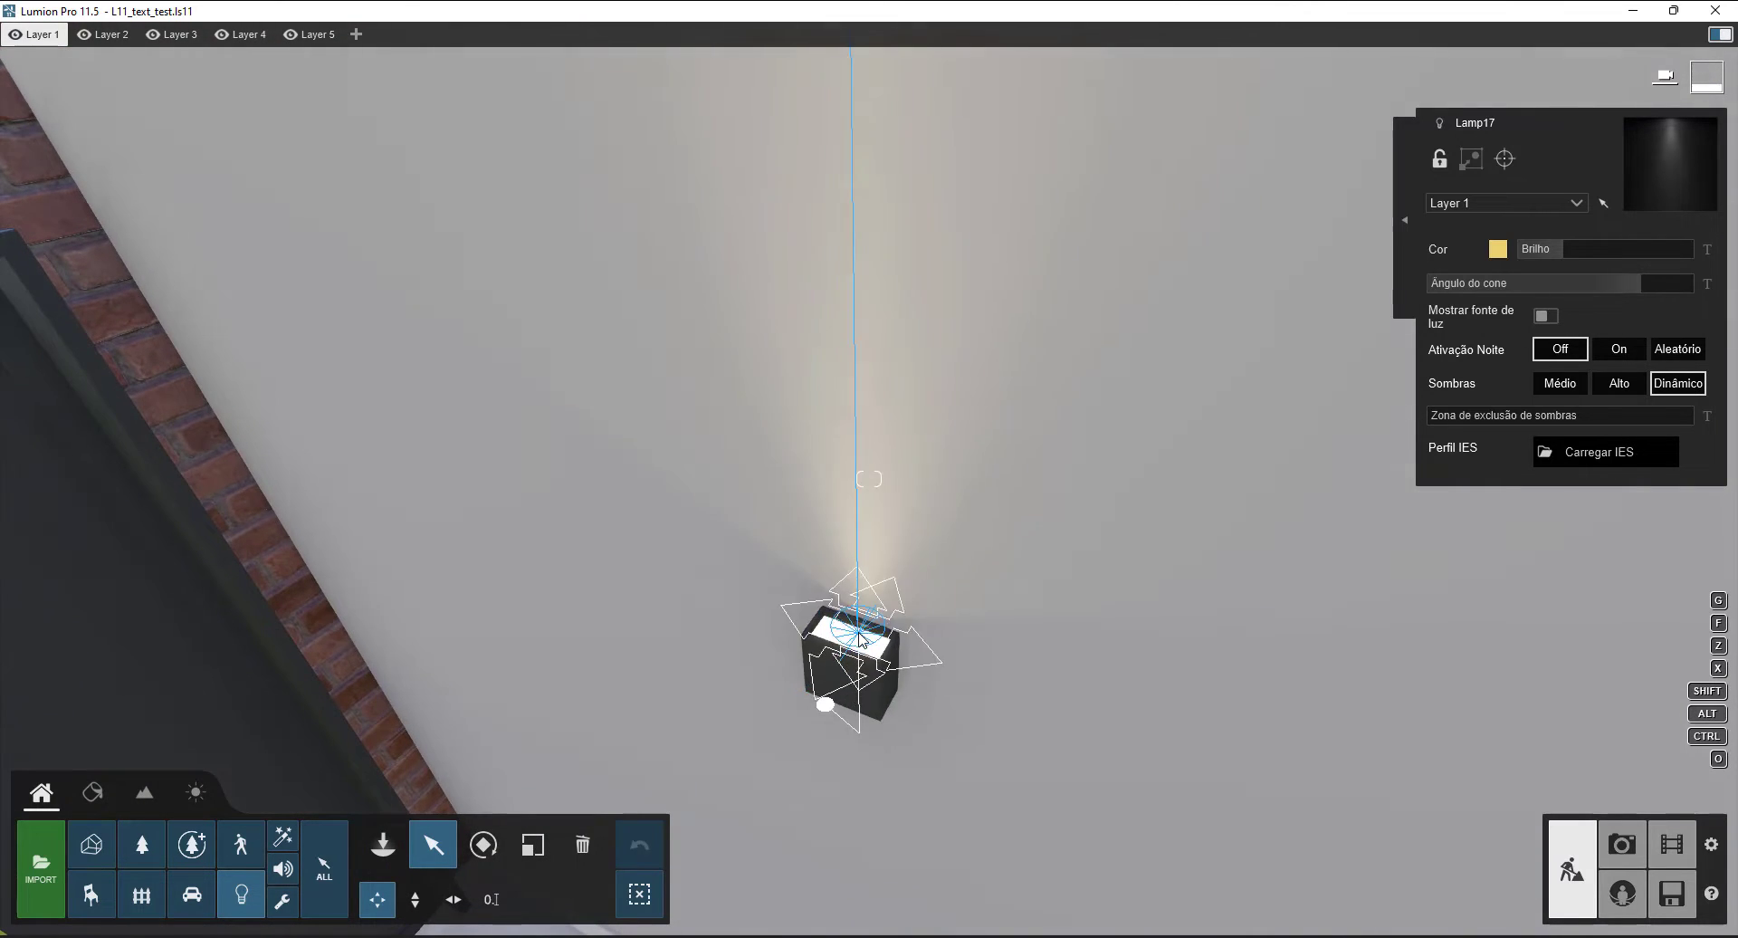
- Copy the uplight across the light grey wall towards the sconce farthest from the door
{"action": "key", "text": "d"}
{"action": "right_click_drag", "start_coordinate": [812, 629], "coordinate": [499, 496]}
{"action": "key", "text": "e"}
{"action": "key", "text": "s"}
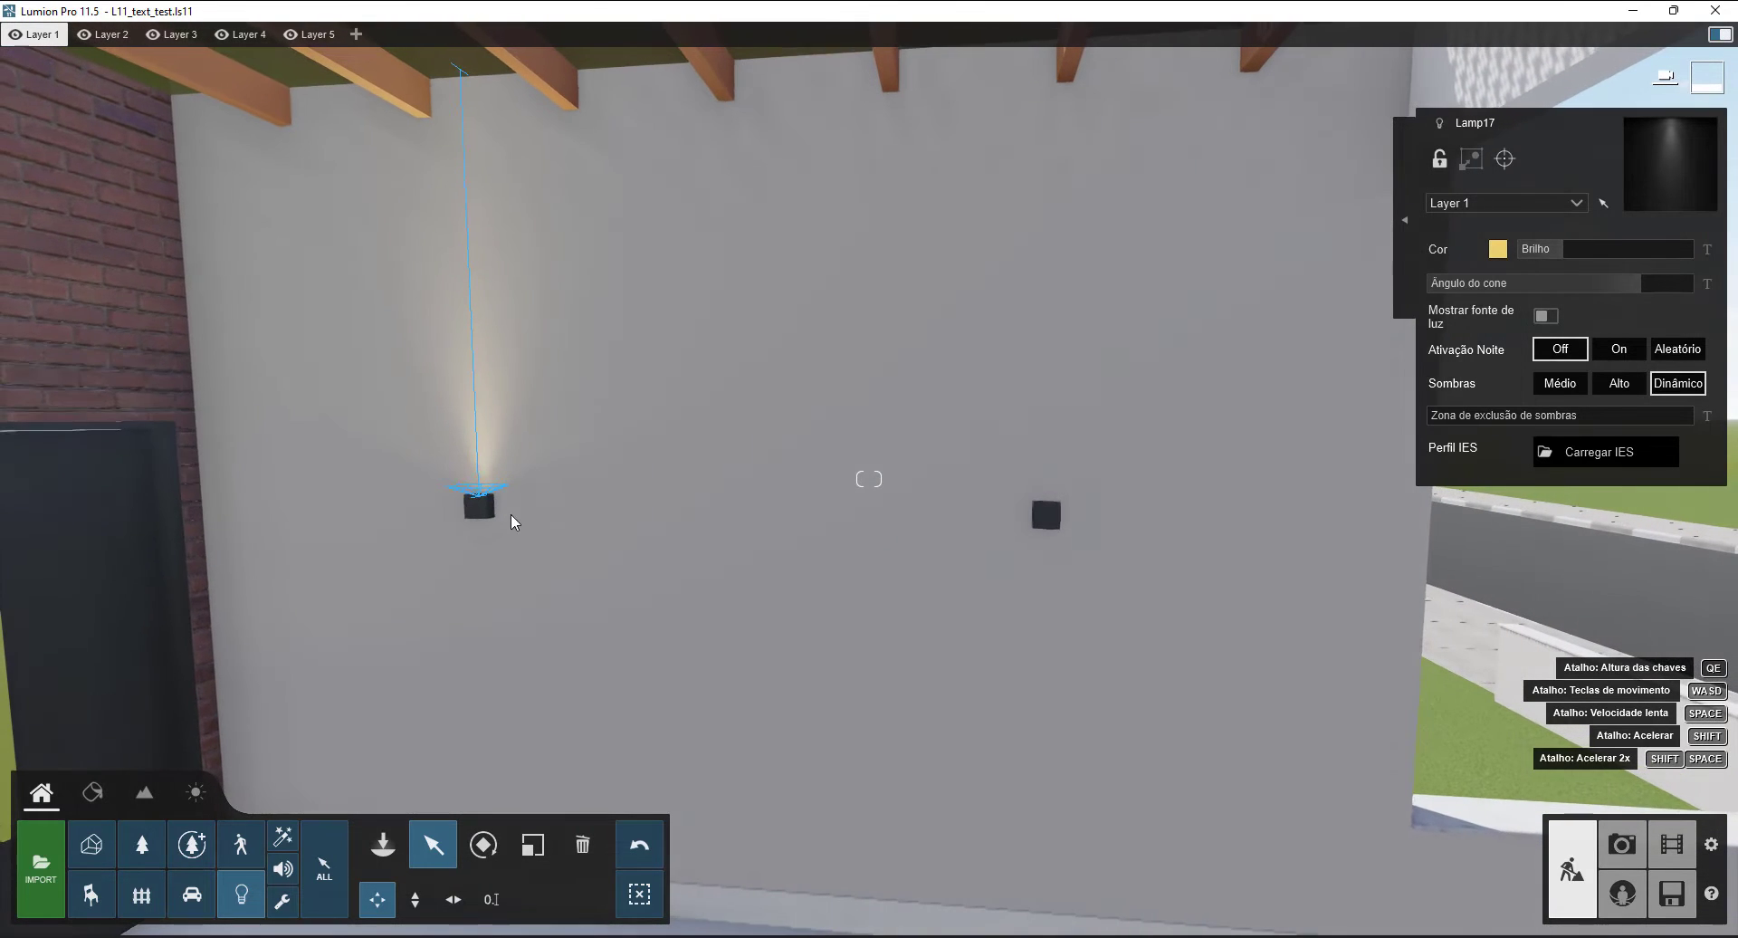
{"action": "left_click_drag", "start_coordinate": [512, 496], "coordinate": [925, 525], "text": "alt"}
{"action": "key", "text": "w"}
{"action": "key", "text": "q"}
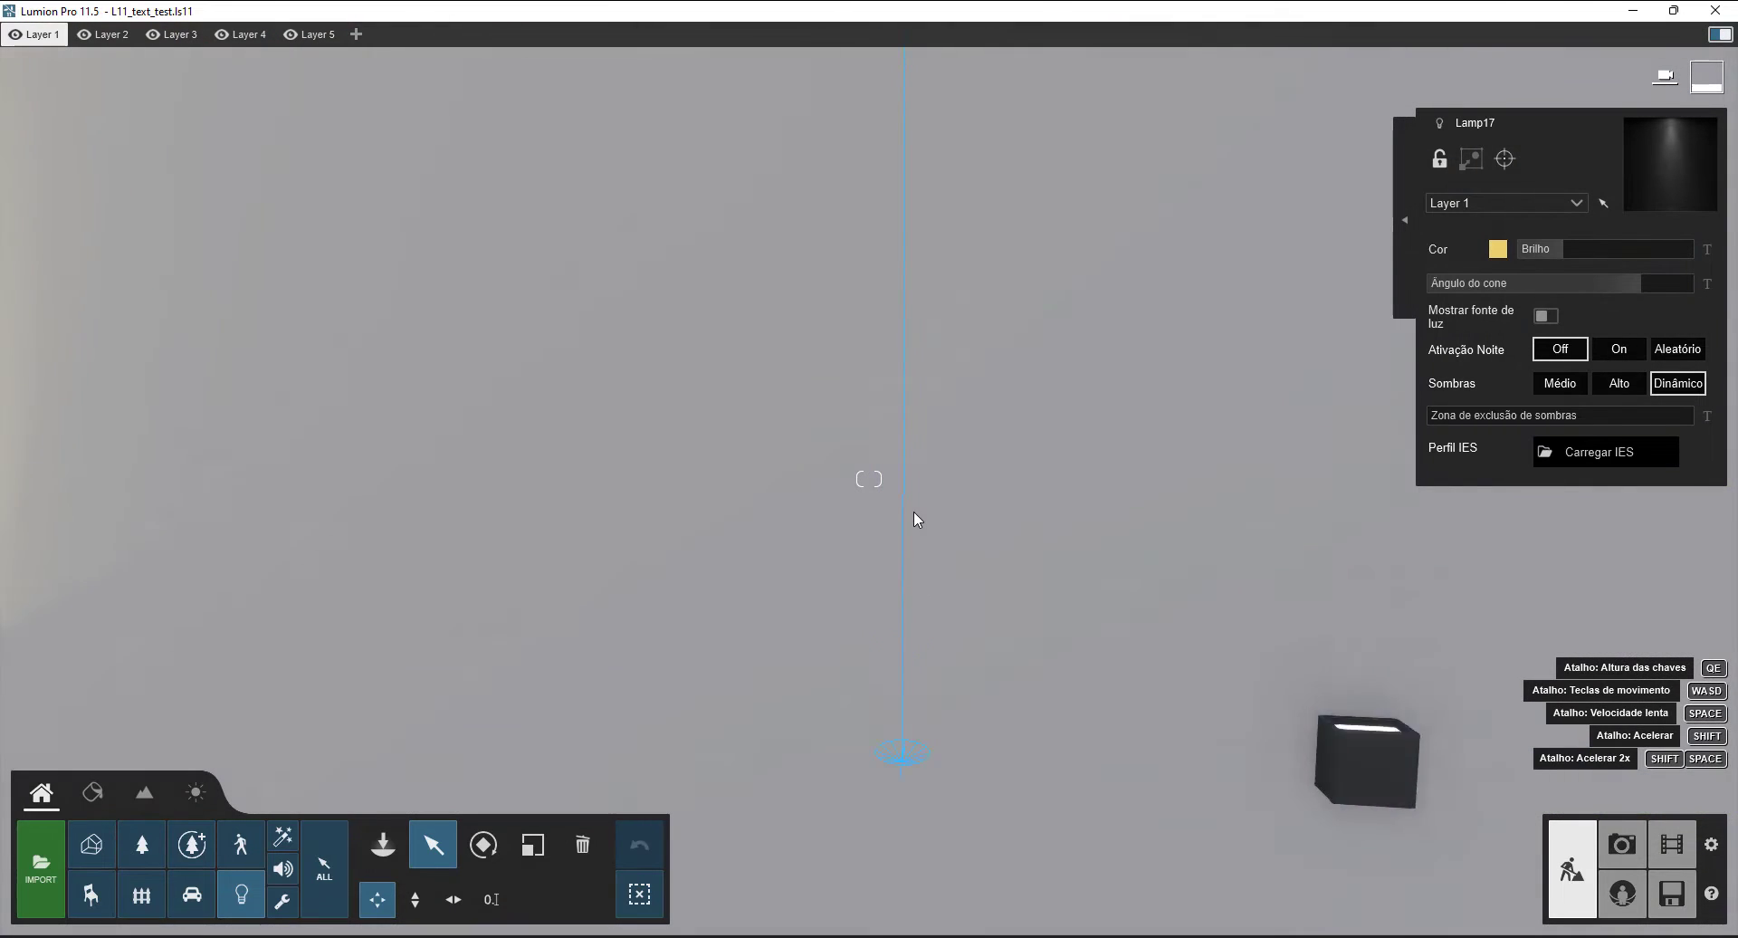
- Align the copied spotlight with the luminous top opening of the light grey wall's sconce farthest from the door
{"action": "right_click_drag", "start_coordinate": [914, 513], "coordinate": [907, 545]}
{"action": "key", "text": "s"}
{"action": "key", "text": "d"}
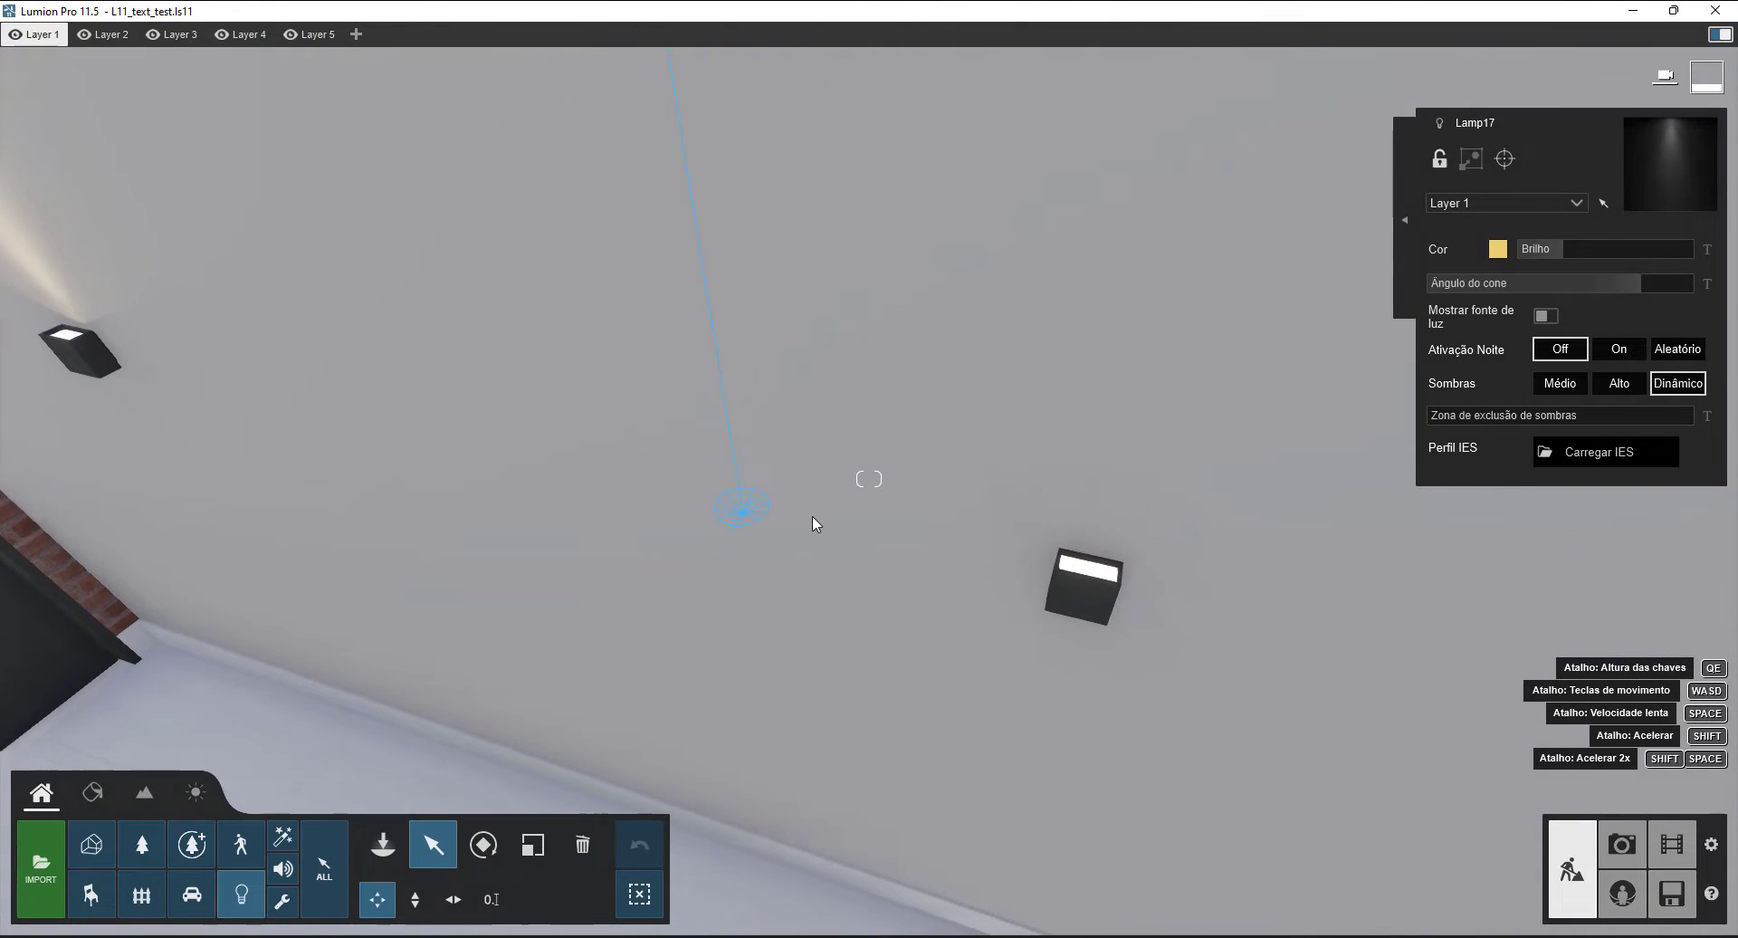
{"action": "left_click_drag", "start_coordinate": [706, 513], "coordinate": [1078, 572]}
- Copy the uplight from the light grey wall to the narrow dark wall beside the wooden entrance door
{"action": "key", "text": "e"}
{"action": "key", "text": "s"}
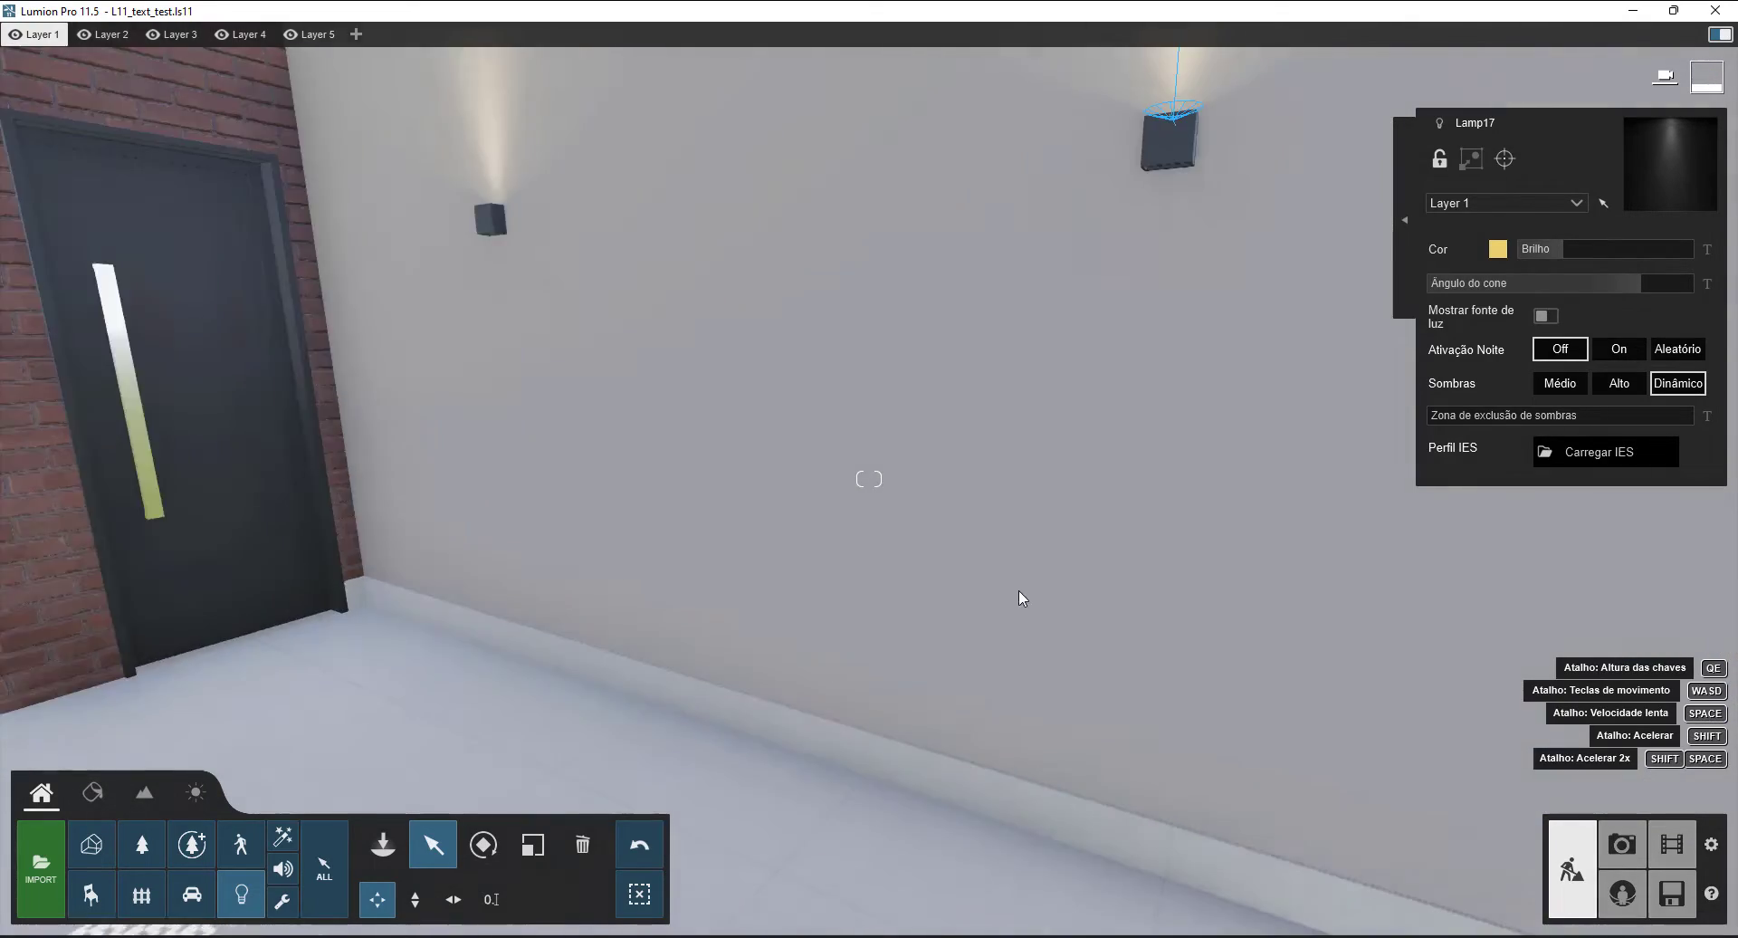
{"action": "key", "text": "a"}
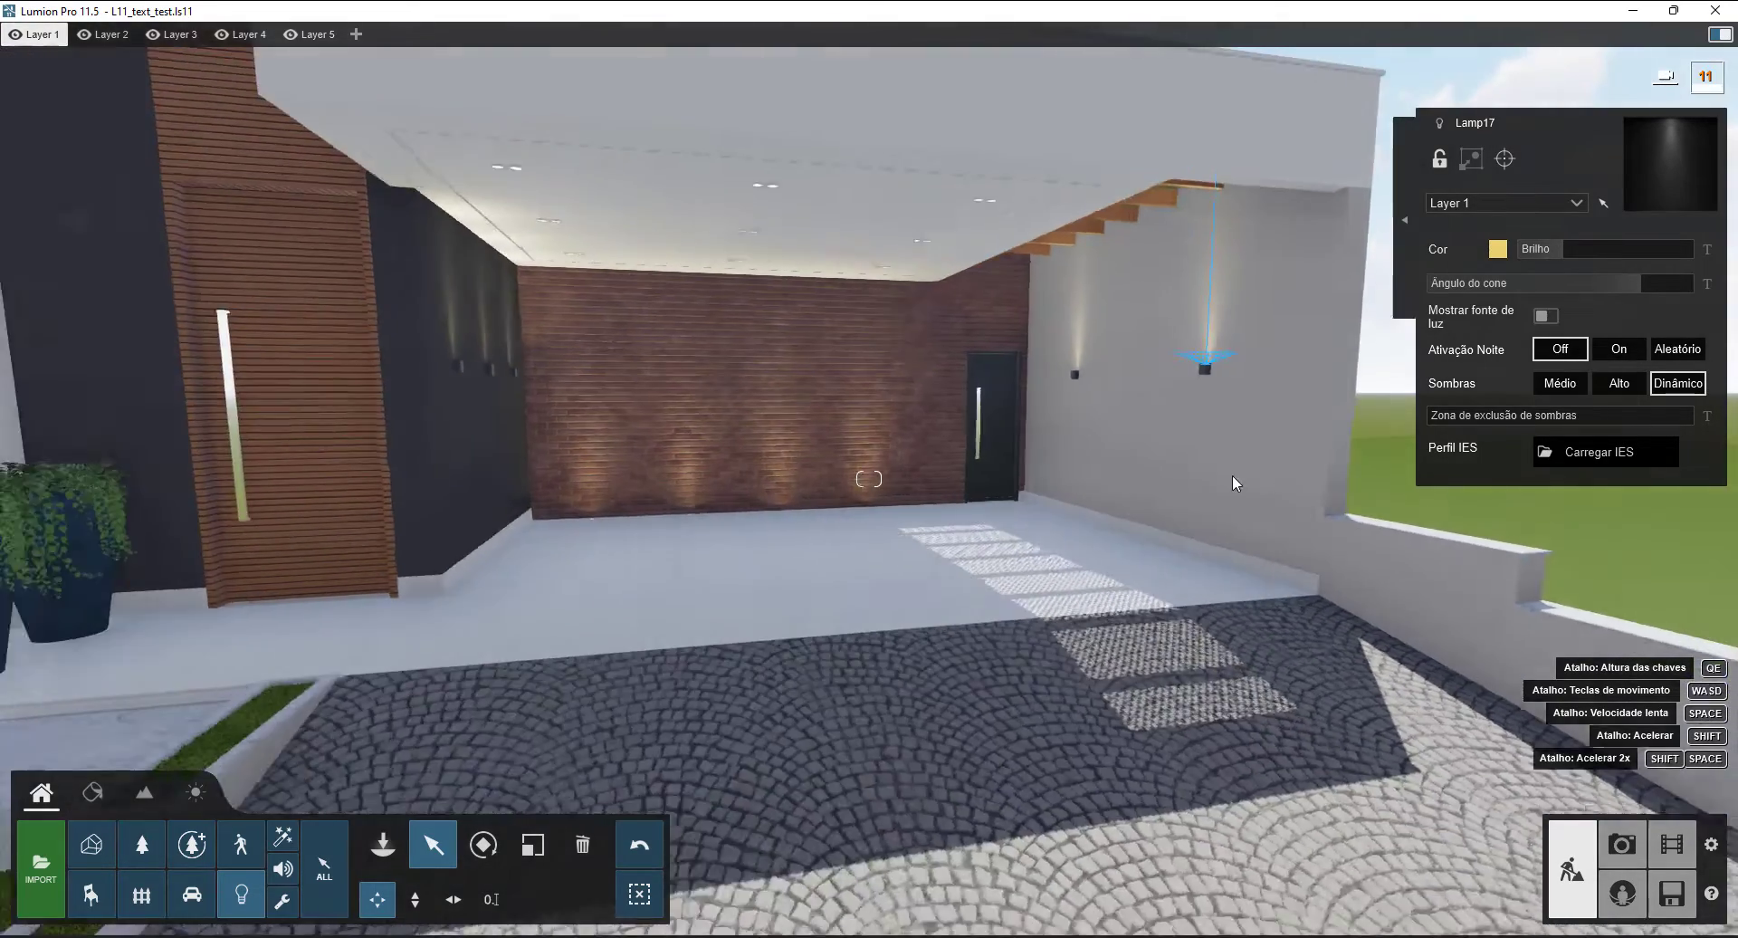
{"action": "left_click_drag", "start_coordinate": [1365, 378], "coordinate": [351, 340]}
{"action": "key", "text": "s"}
{"action": "key", "text": "q"}
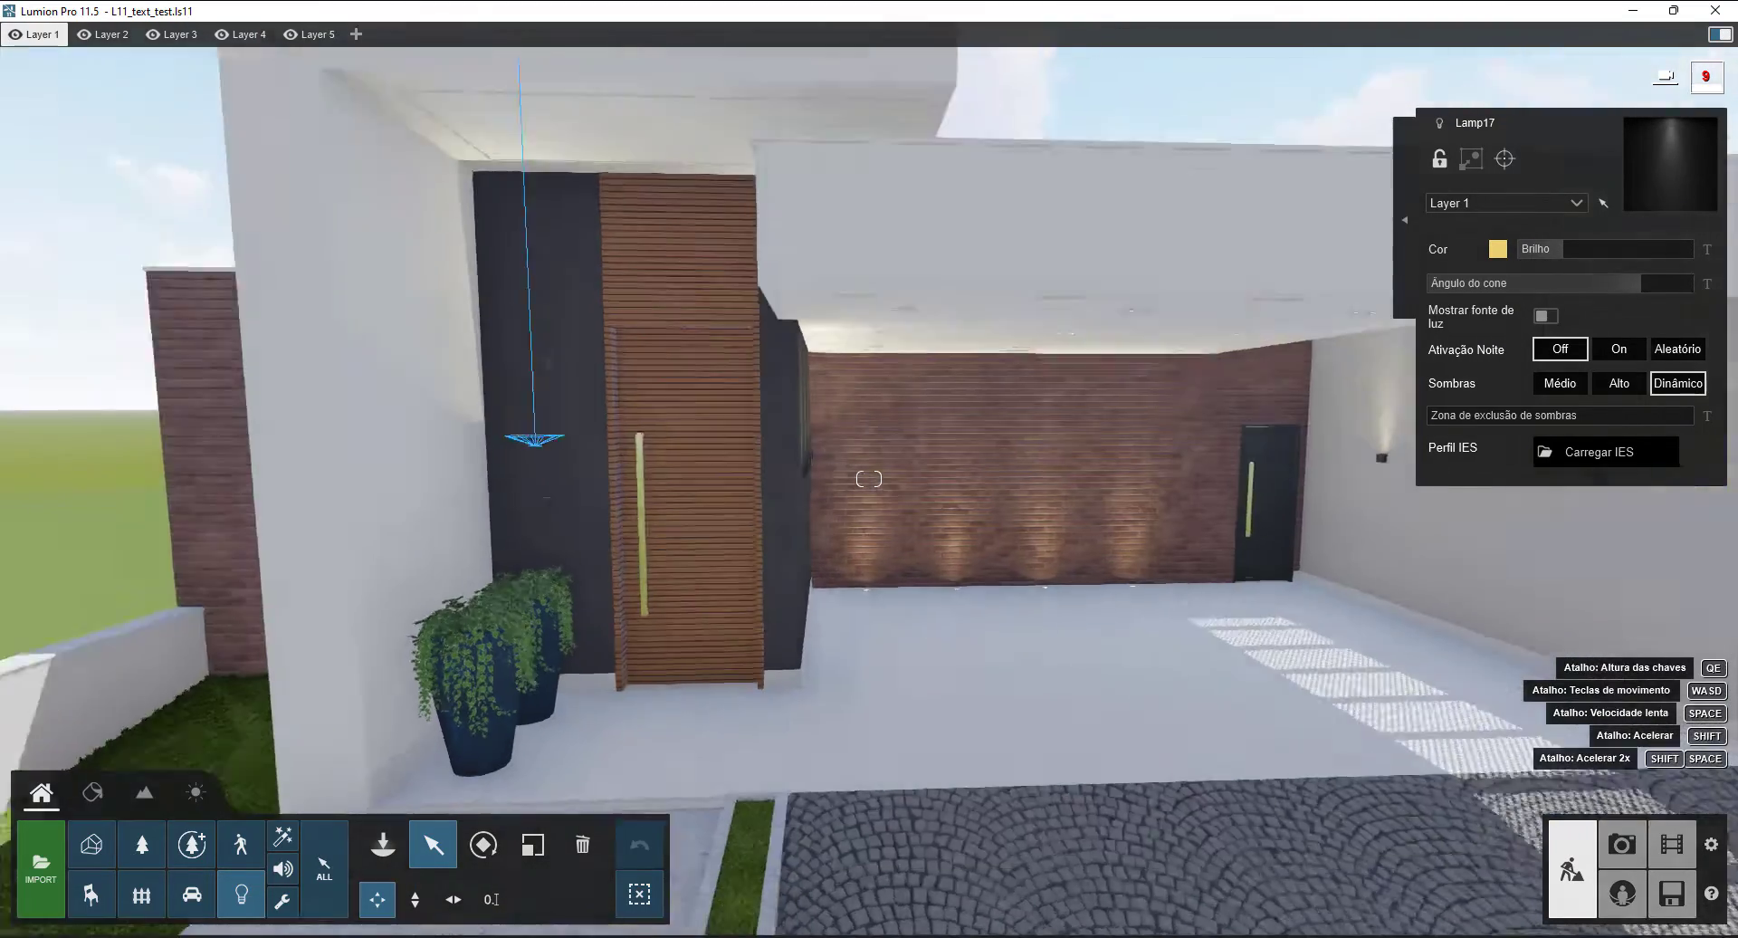
{"action": "key", "text": "w"}
{"action": "right_click_drag", "start_coordinate": [439, 516], "coordinate": [793, 659]}
{"action": "key", "text": "w"}
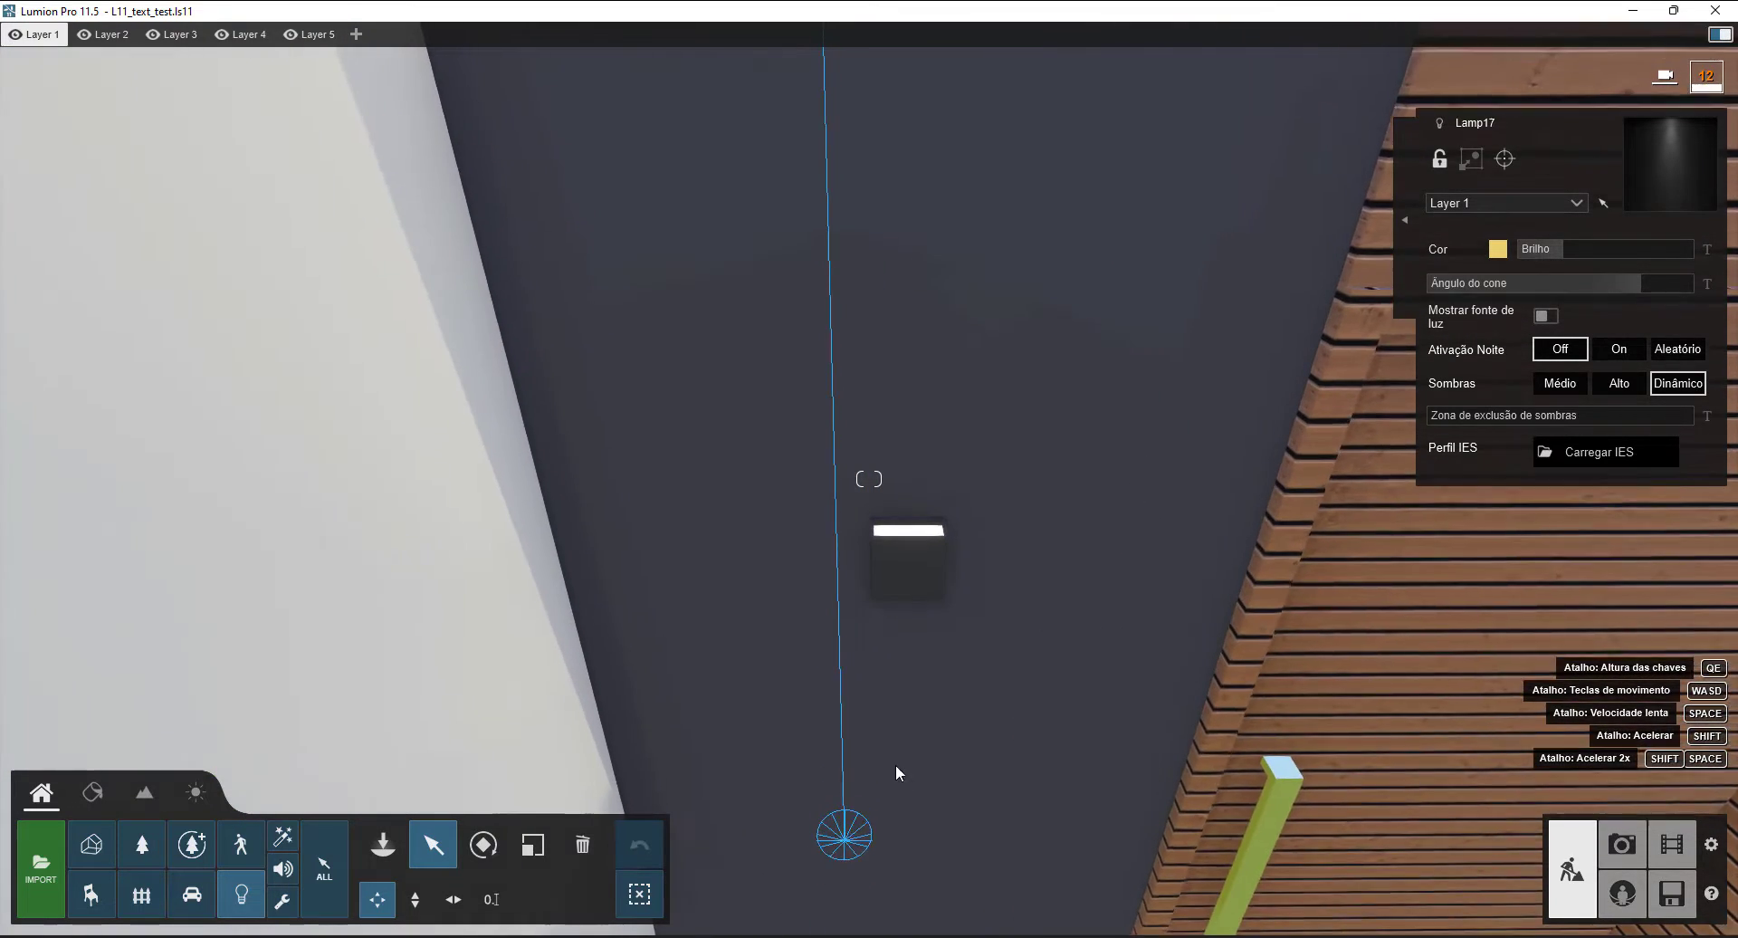
- Align the uplight with the top opening of the upper sconce beside the wooden door and copy it onto the lower sconce
{"action": "mouse_move", "coordinate": [845, 832]}
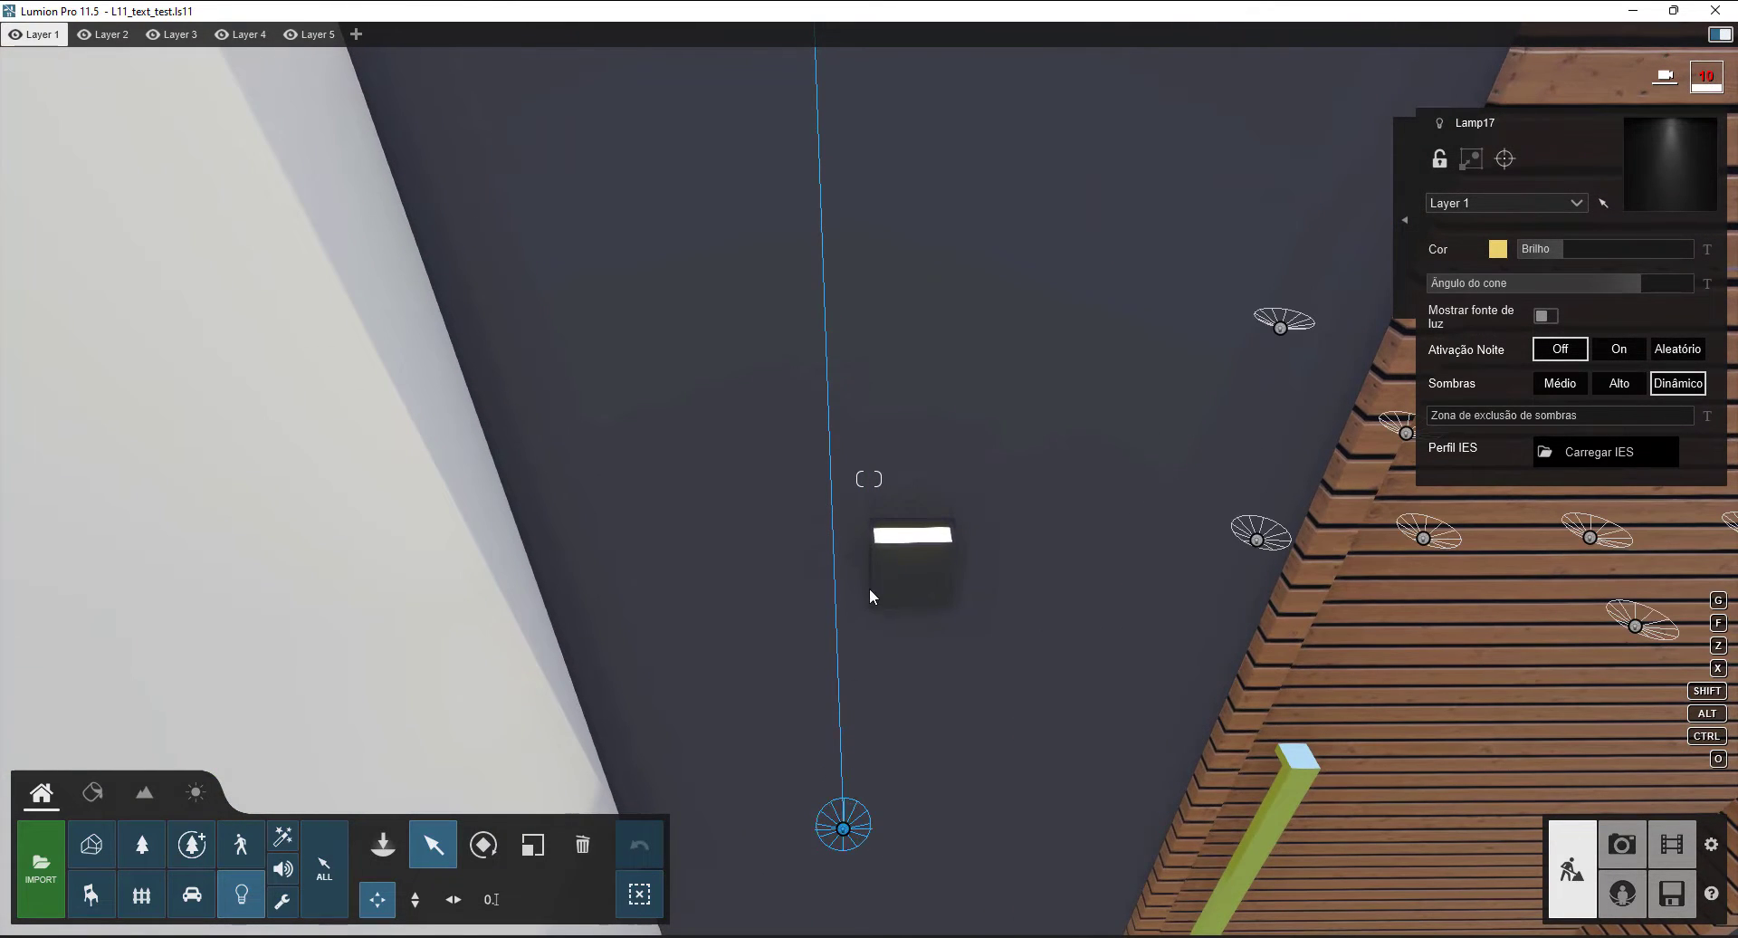
{"action": "left_click_drag", "start_coordinate": [842, 828], "coordinate": [918, 537]}
{"action": "key", "text": "e"}
{"action": "right_click_drag", "start_coordinate": [914, 557], "coordinate": [983, 449]}
{"action": "key", "text": "q"}
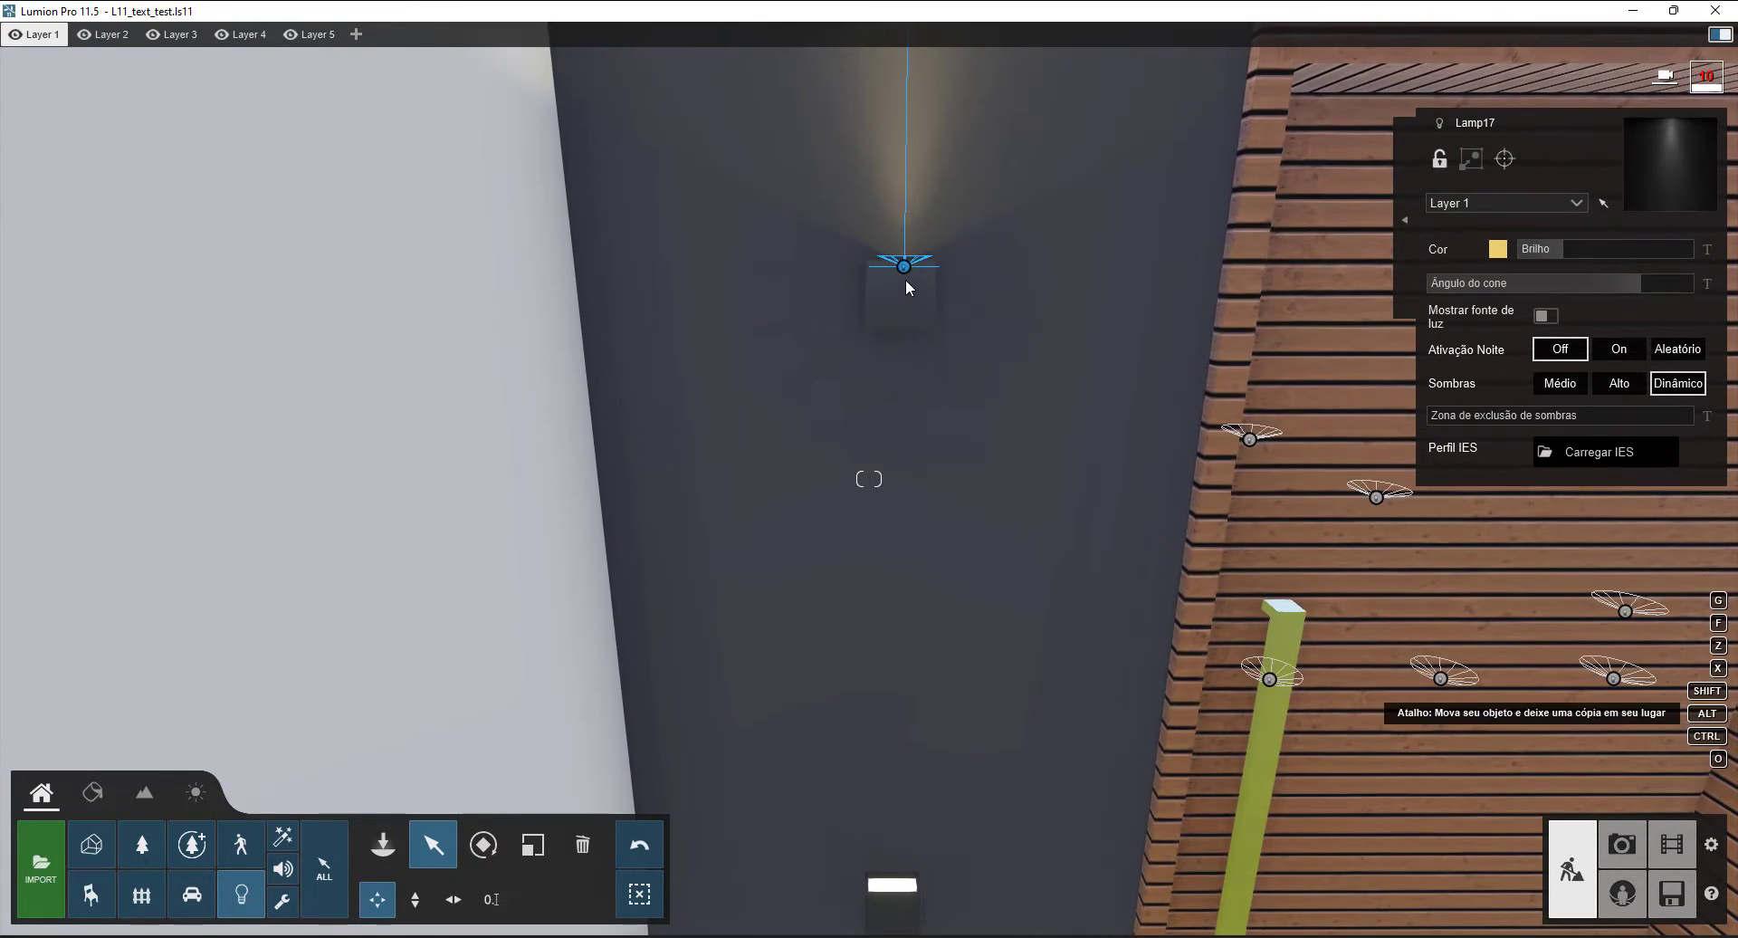
{"action": "left_click_drag", "start_coordinate": [891, 353], "coordinate": [894, 896]}
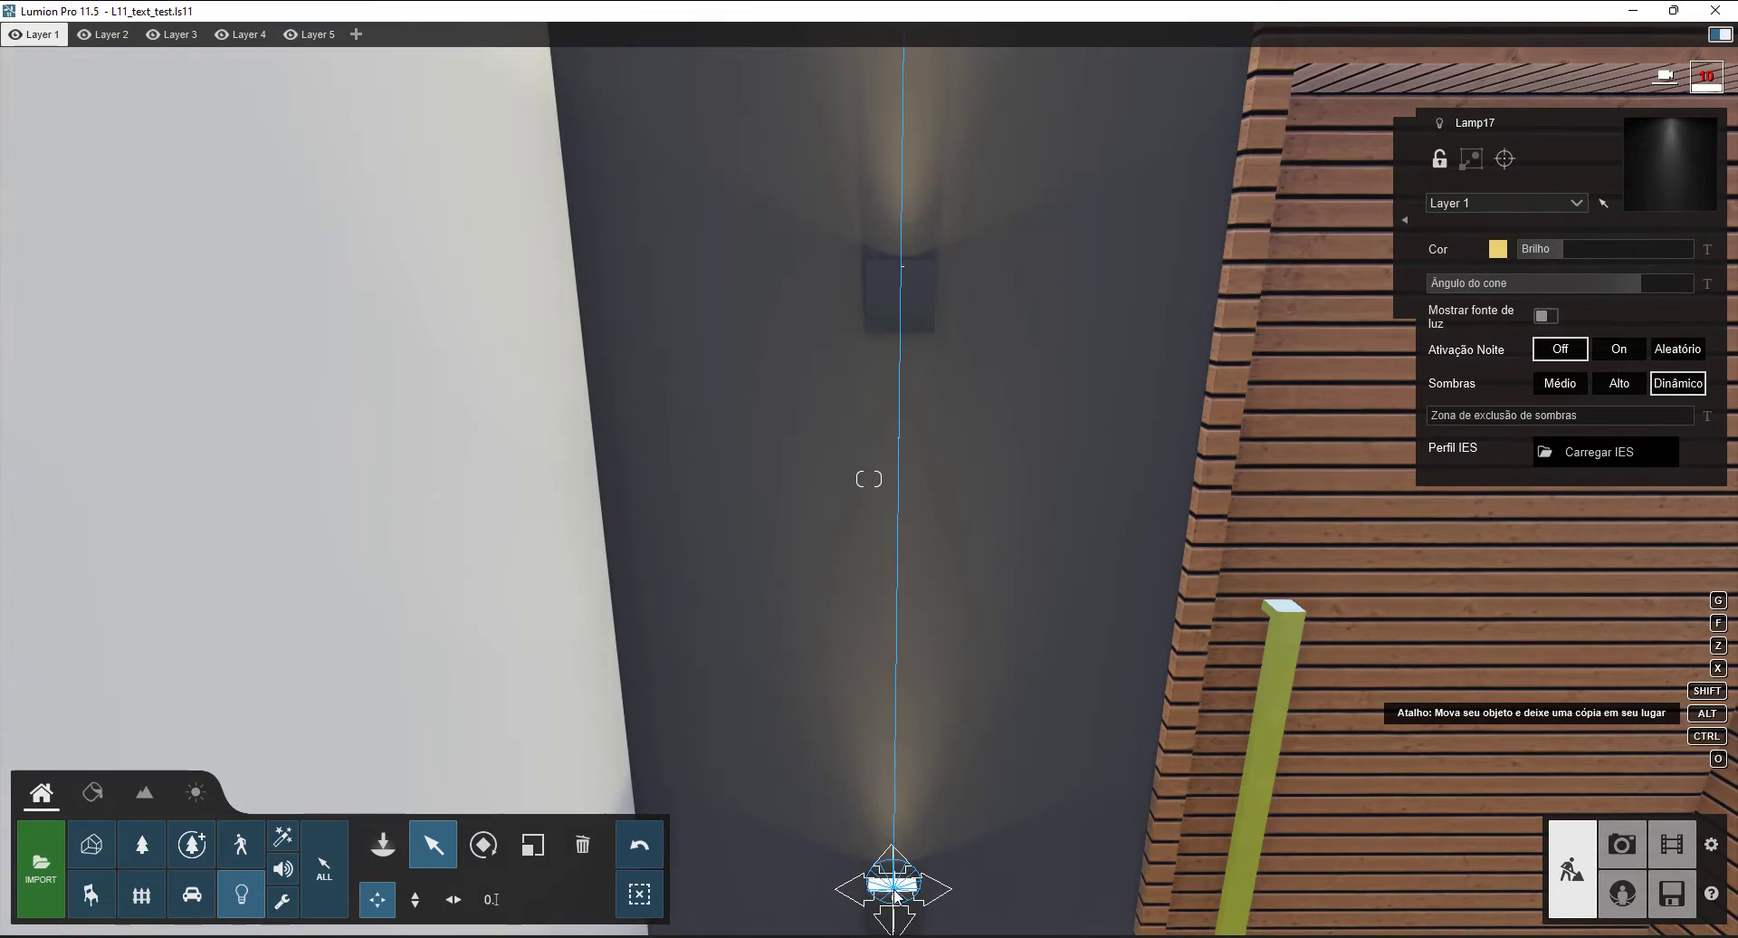
- Copy an uplight from the three-sconce dark wall's sconces to the empty wall area below them
{"action": "key", "text": "s"}
{"action": "right_click_drag", "start_coordinate": [873, 759], "coordinate": [866, 691]}
{"action": "key", "text": "e"}
{"action": "key", "text": "s"}
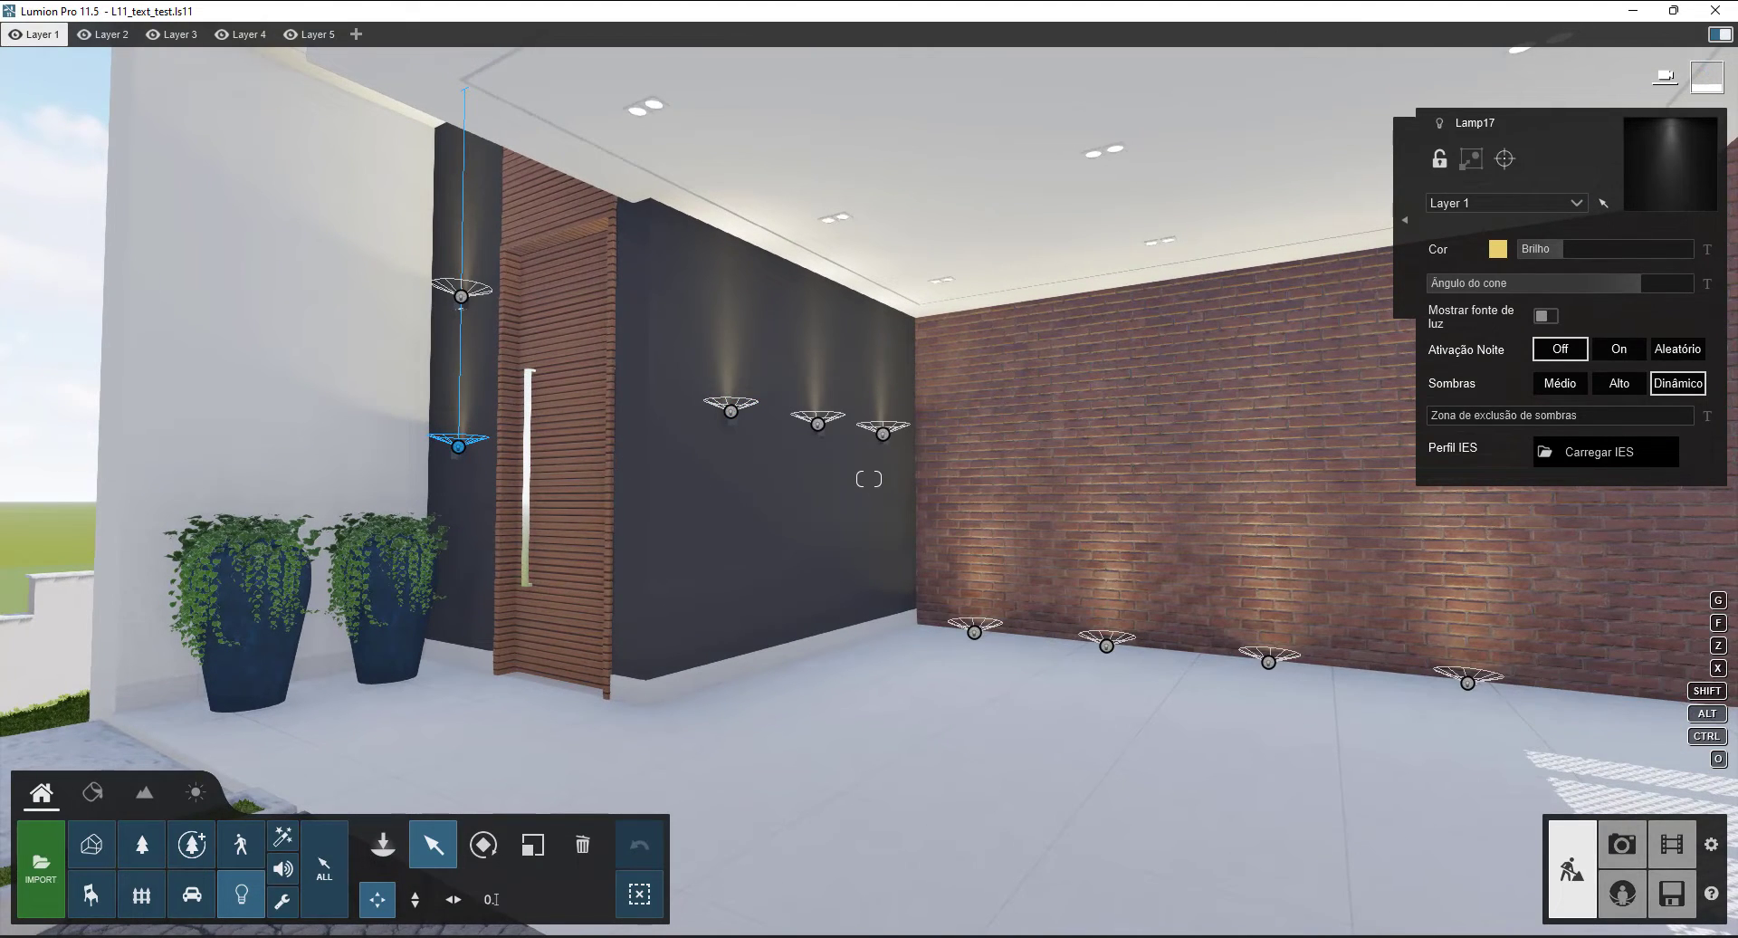
{"action": "right_click_drag", "start_coordinate": [458, 447], "coordinate": [695, 477]}
{"action": "right_click_drag", "start_coordinate": [547, 384], "coordinate": [543, 384]}
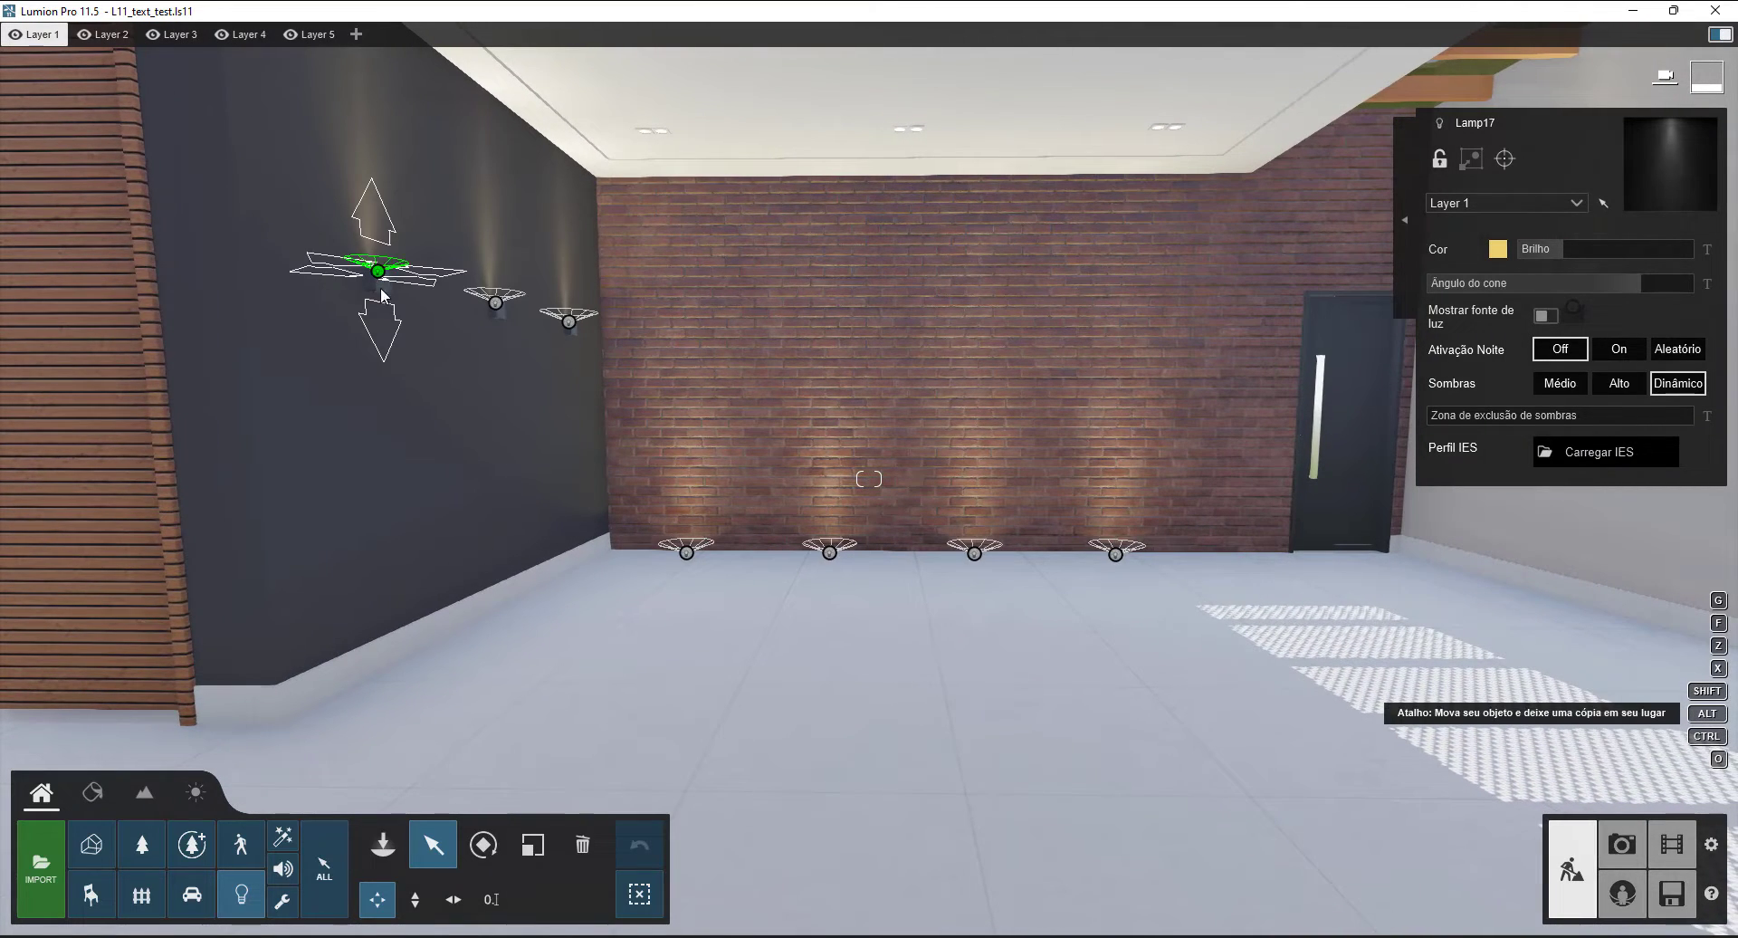
- Rotate the spotlight copied below the dark wall's sconces about its transverse axis to point straight down
{"action": "left_click", "coordinate": [487, 847]}
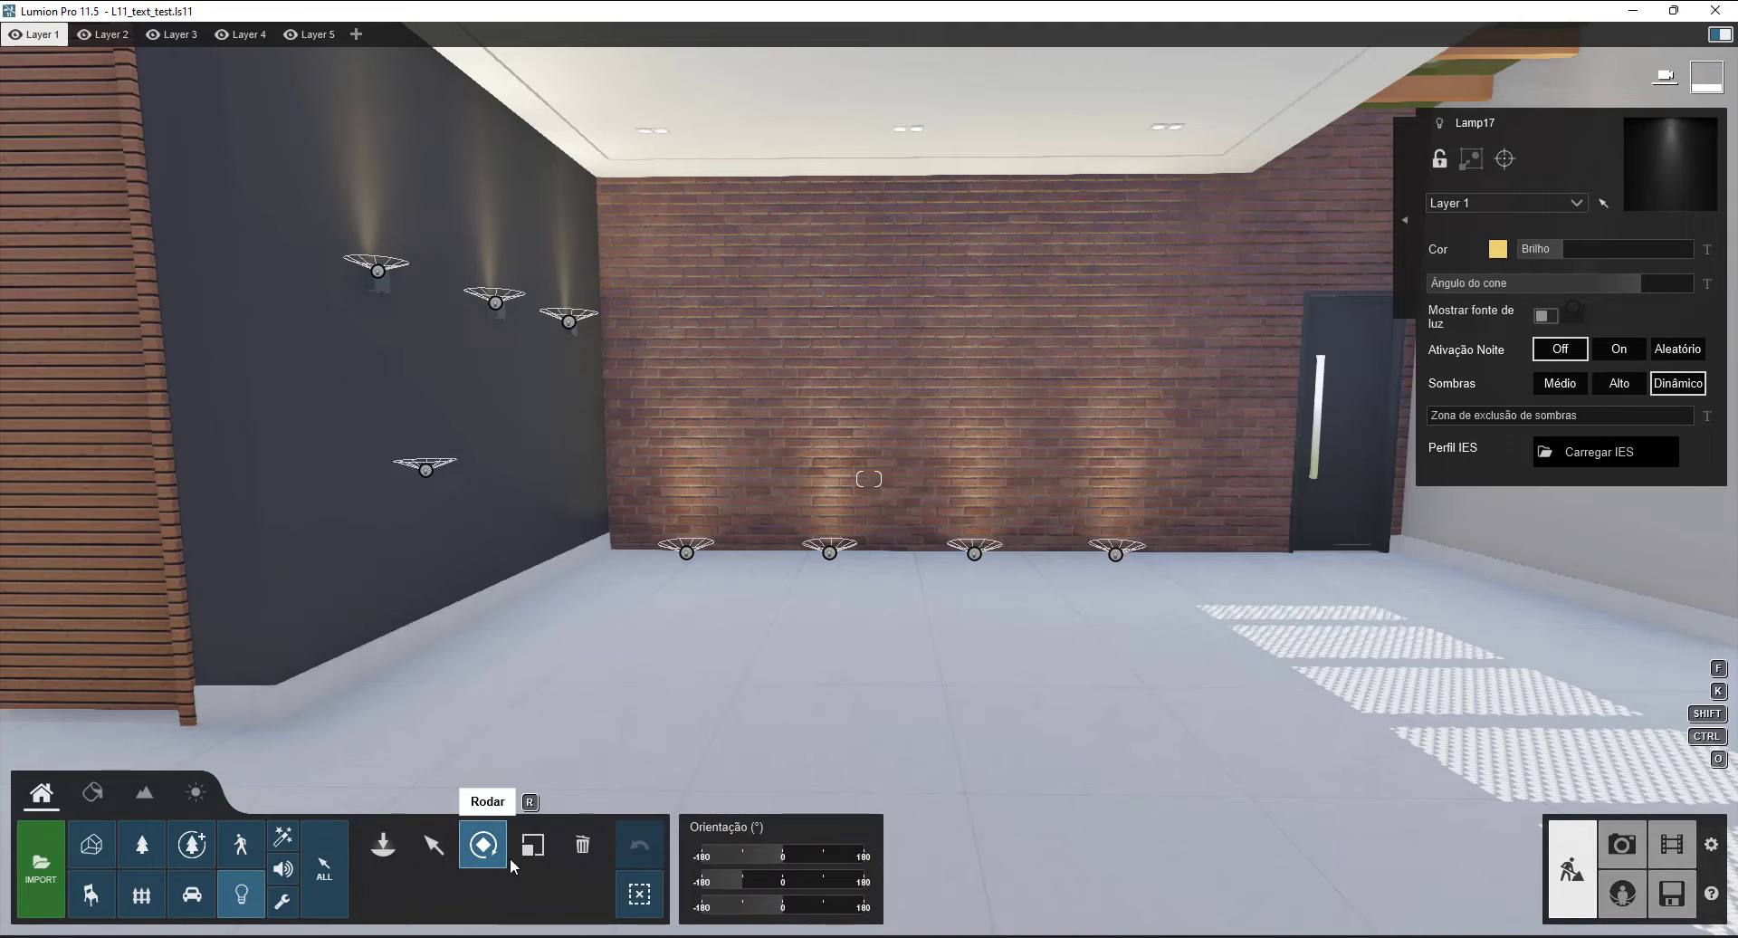
{"action": "left_click", "coordinate": [746, 882]}
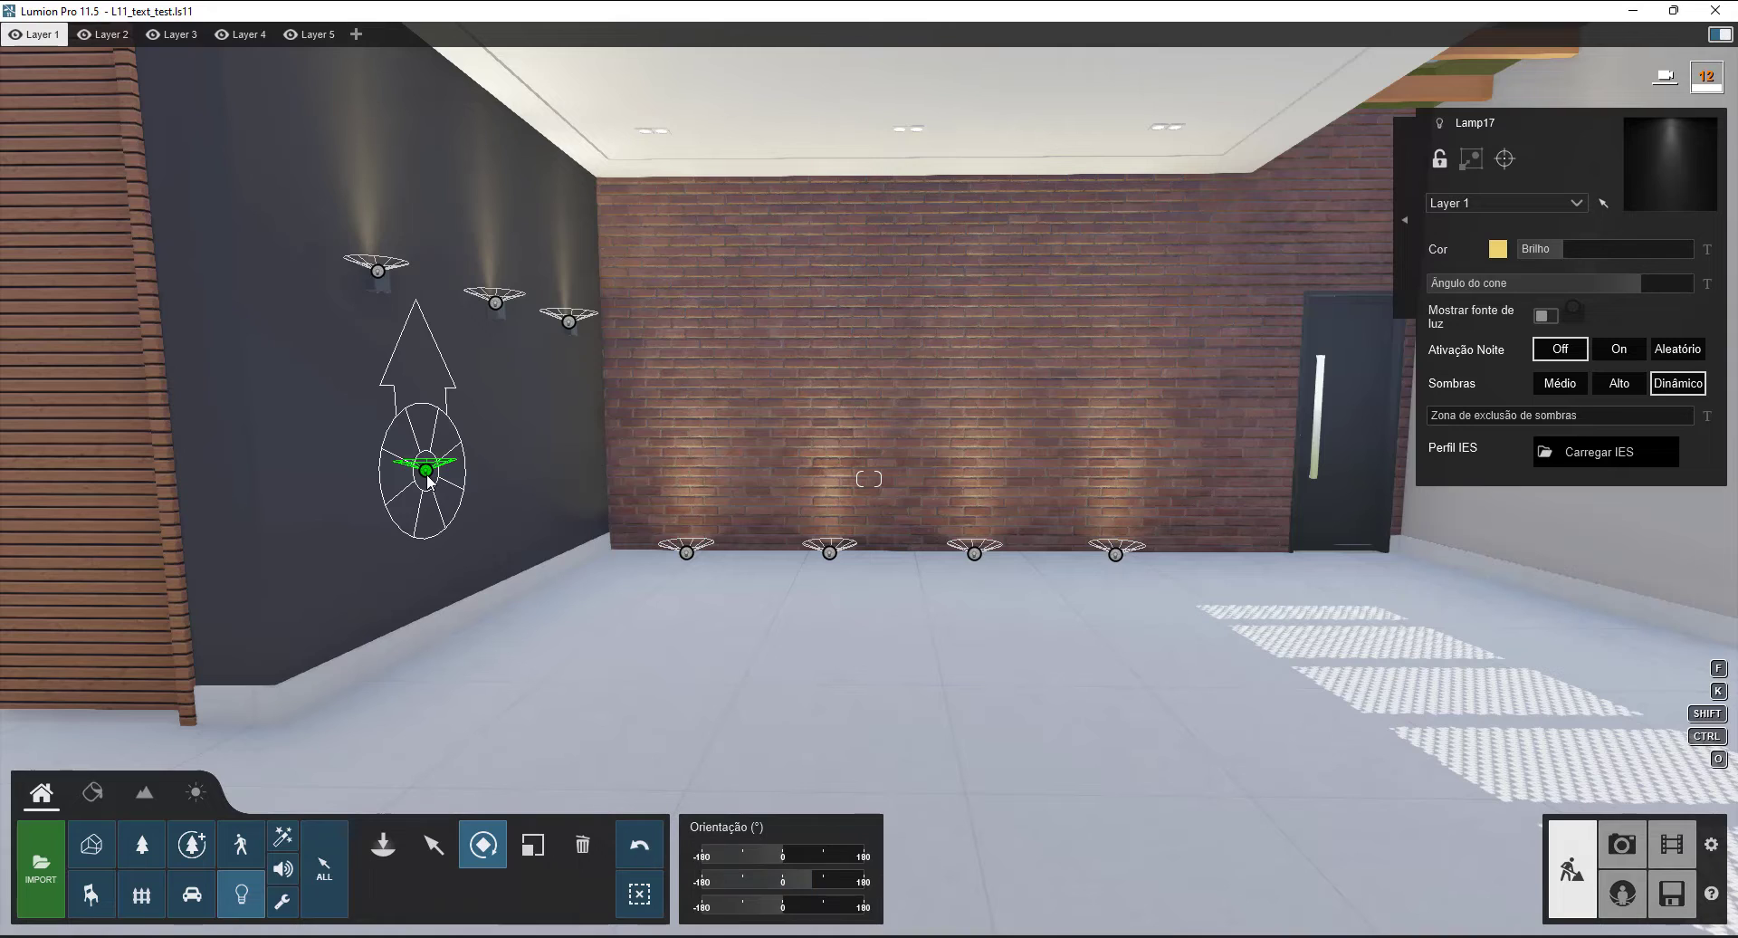
{"action": "left_click_drag", "start_coordinate": [426, 475], "coordinate": [492, 505]}
{"action": "key", "text": "s"}
{"action": "right_click_drag", "start_coordinate": [494, 505], "coordinate": [523, 507]}
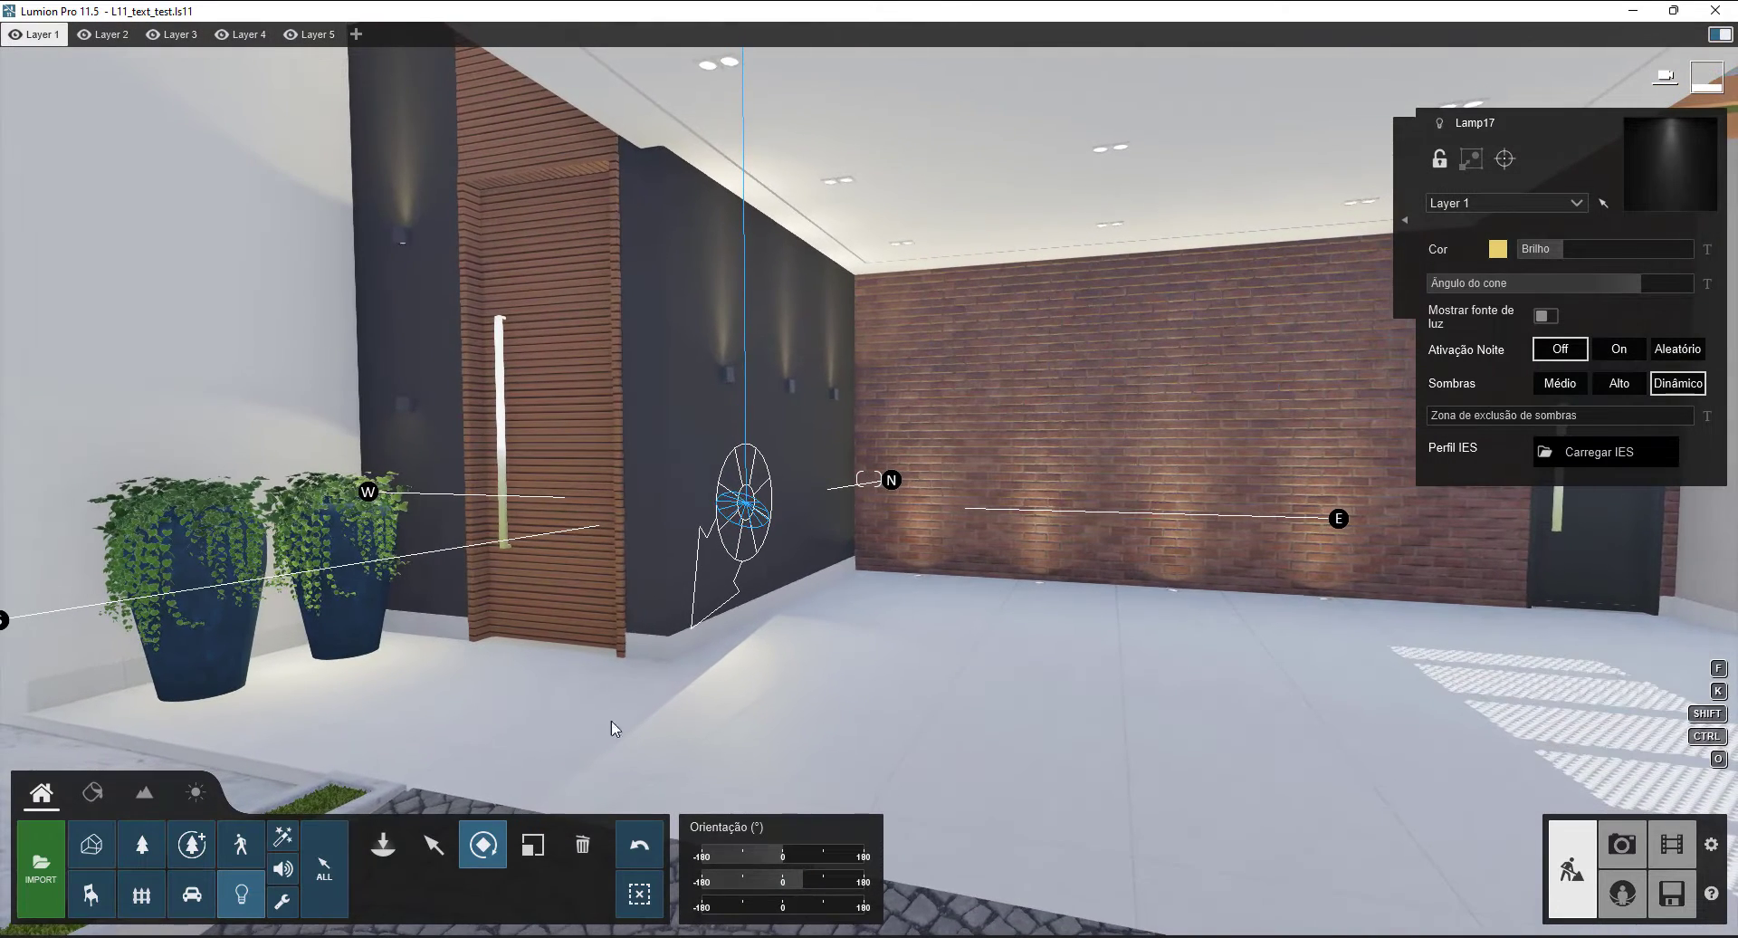
{"action": "left_click_drag", "start_coordinate": [815, 883], "coordinate": [823, 881]}
{"action": "key", "text": "w"}
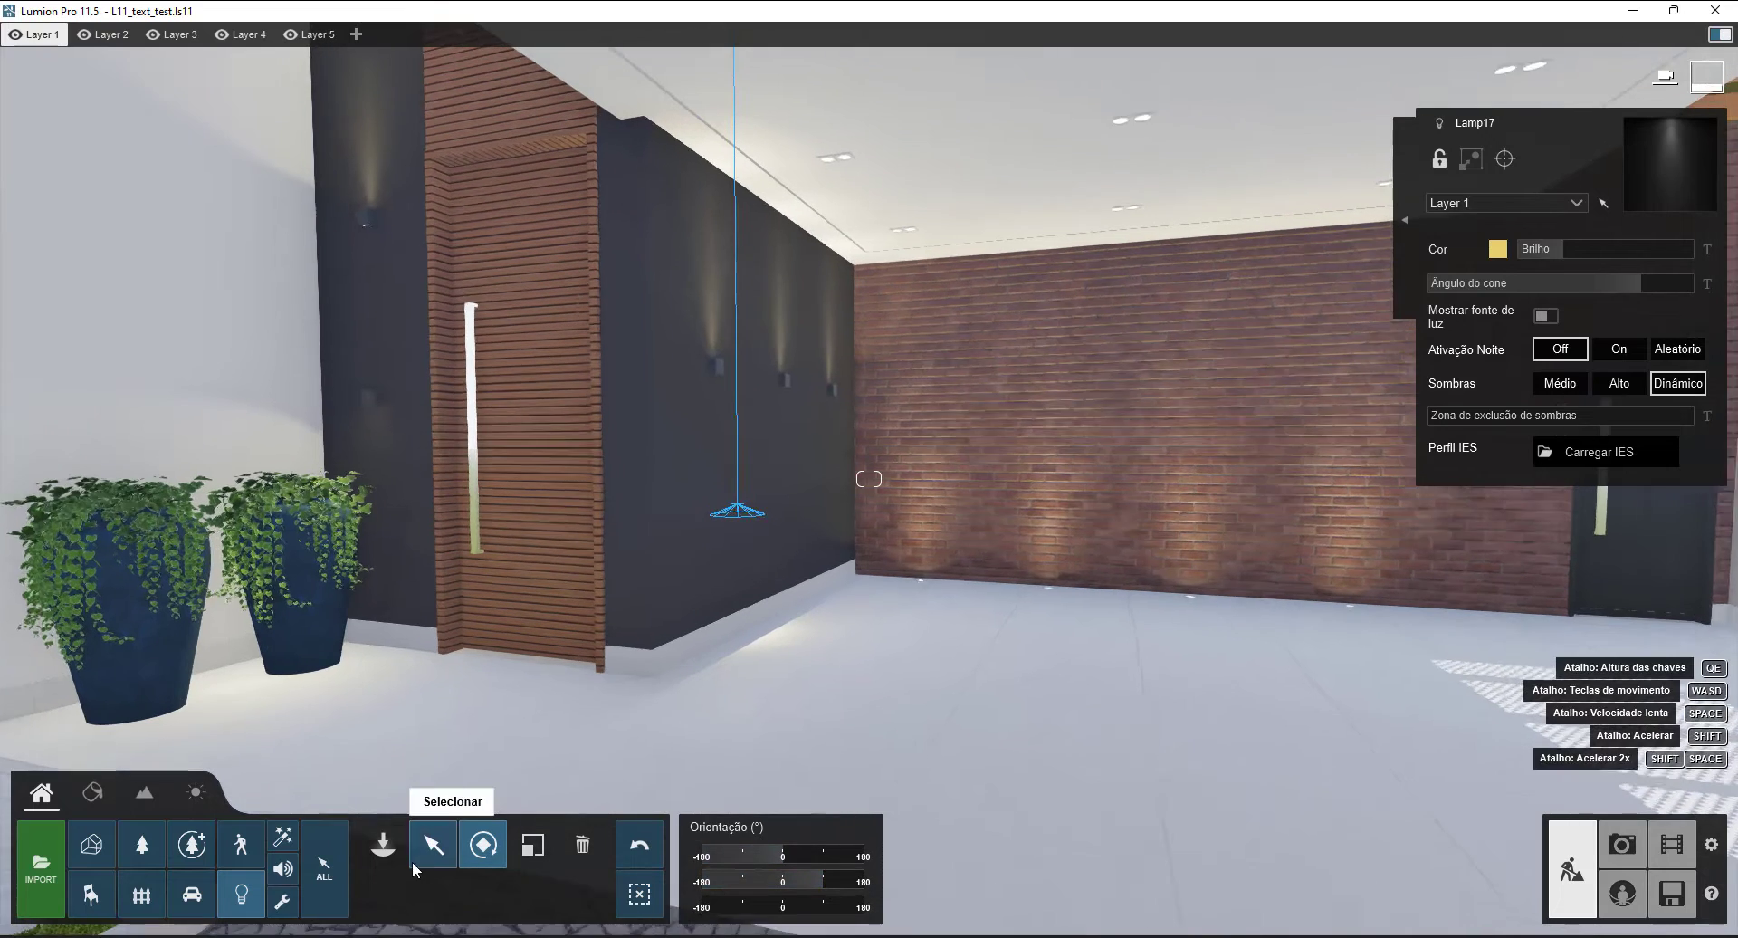
- Rotate the tilted spotlight at the lower sconce beside the wooden door about its transverse axis to point straight up
{"action": "left_click", "coordinate": [421, 856]}
{"action": "left_click", "coordinate": [332, 389]}
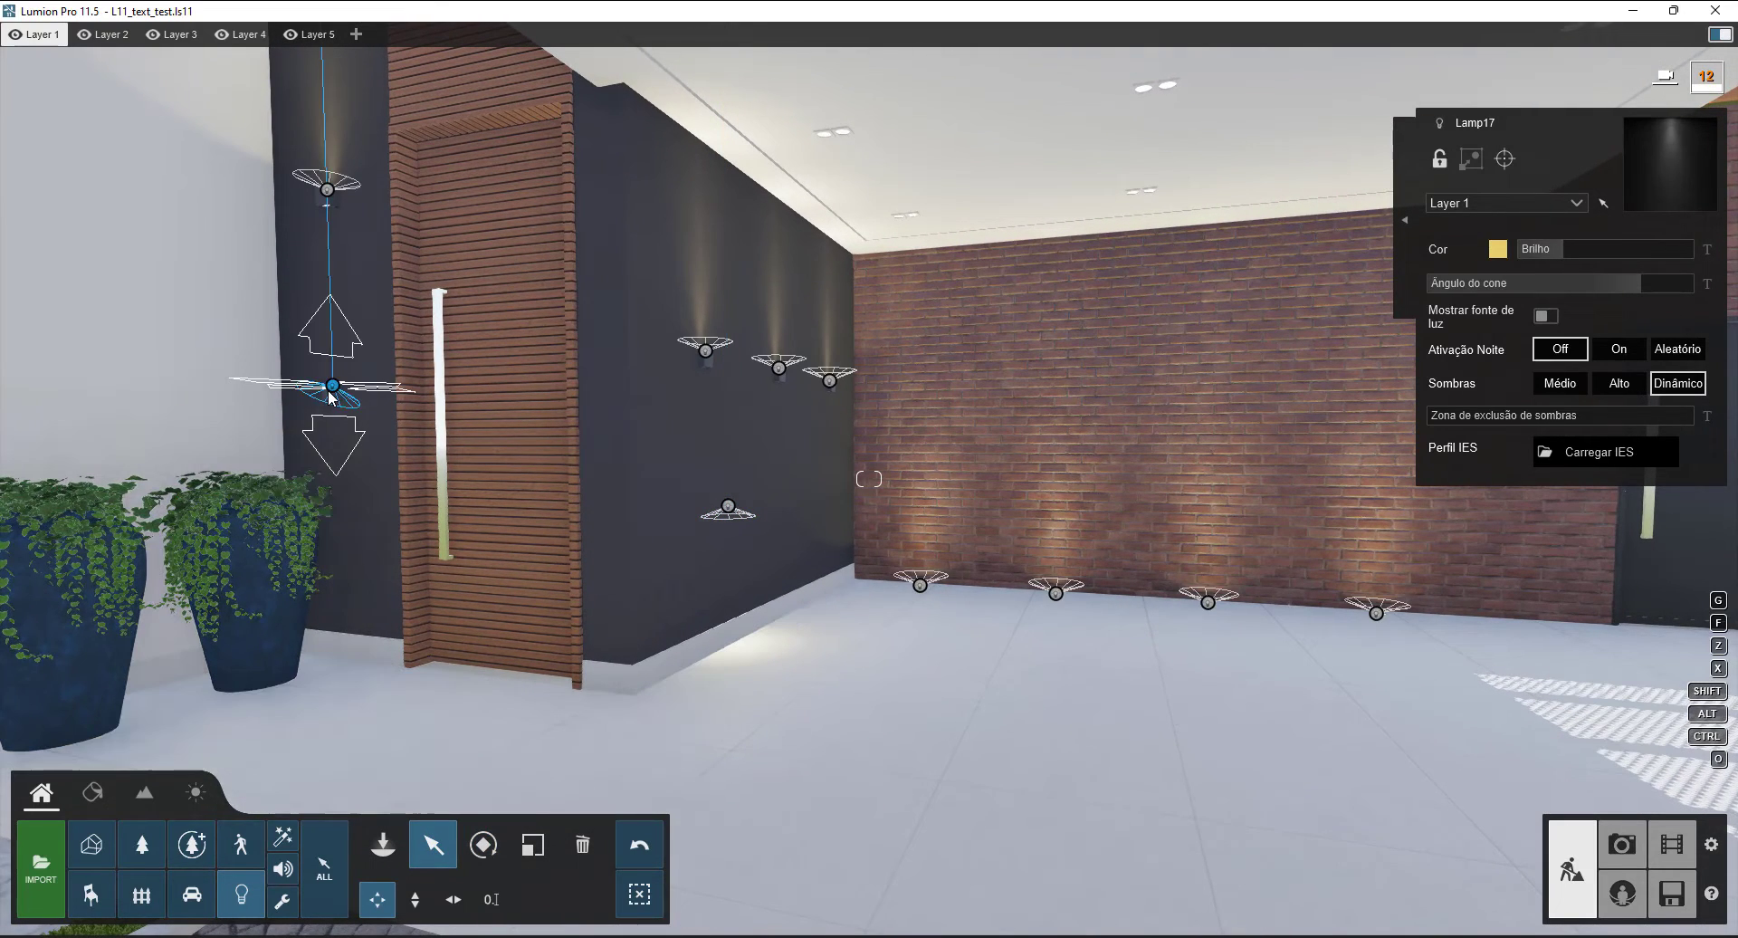
{"action": "left_click", "coordinate": [485, 847]}
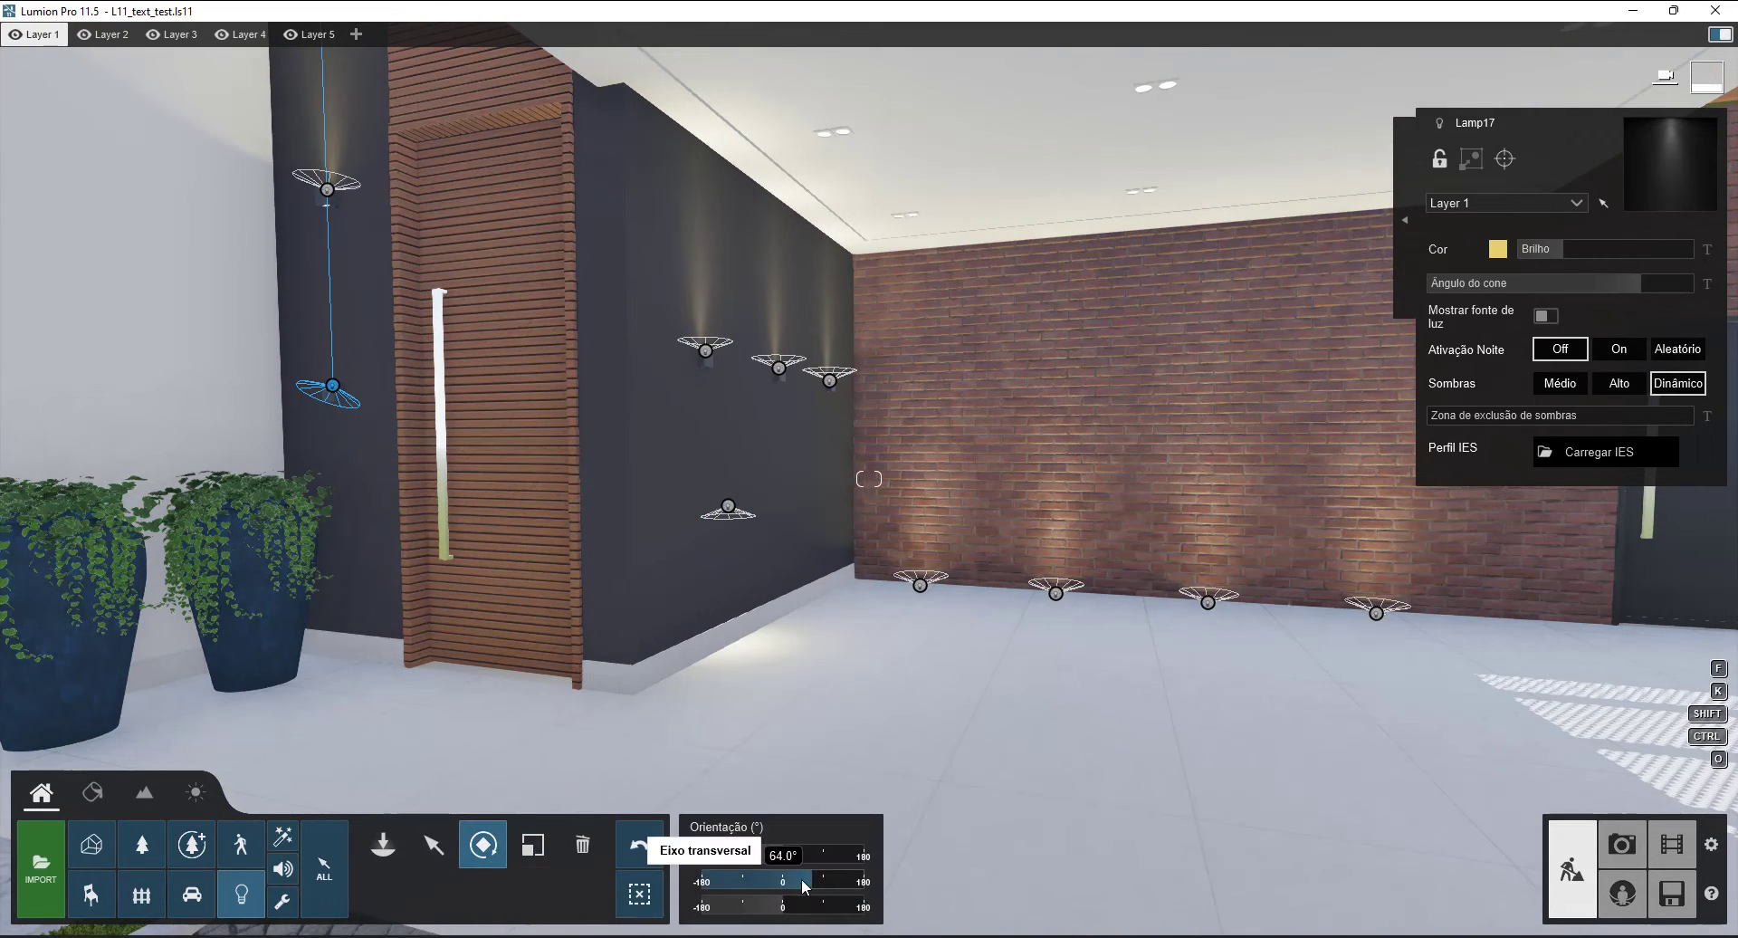
{"action": "left_click_drag", "start_coordinate": [801, 879], "coordinate": [744, 886]}
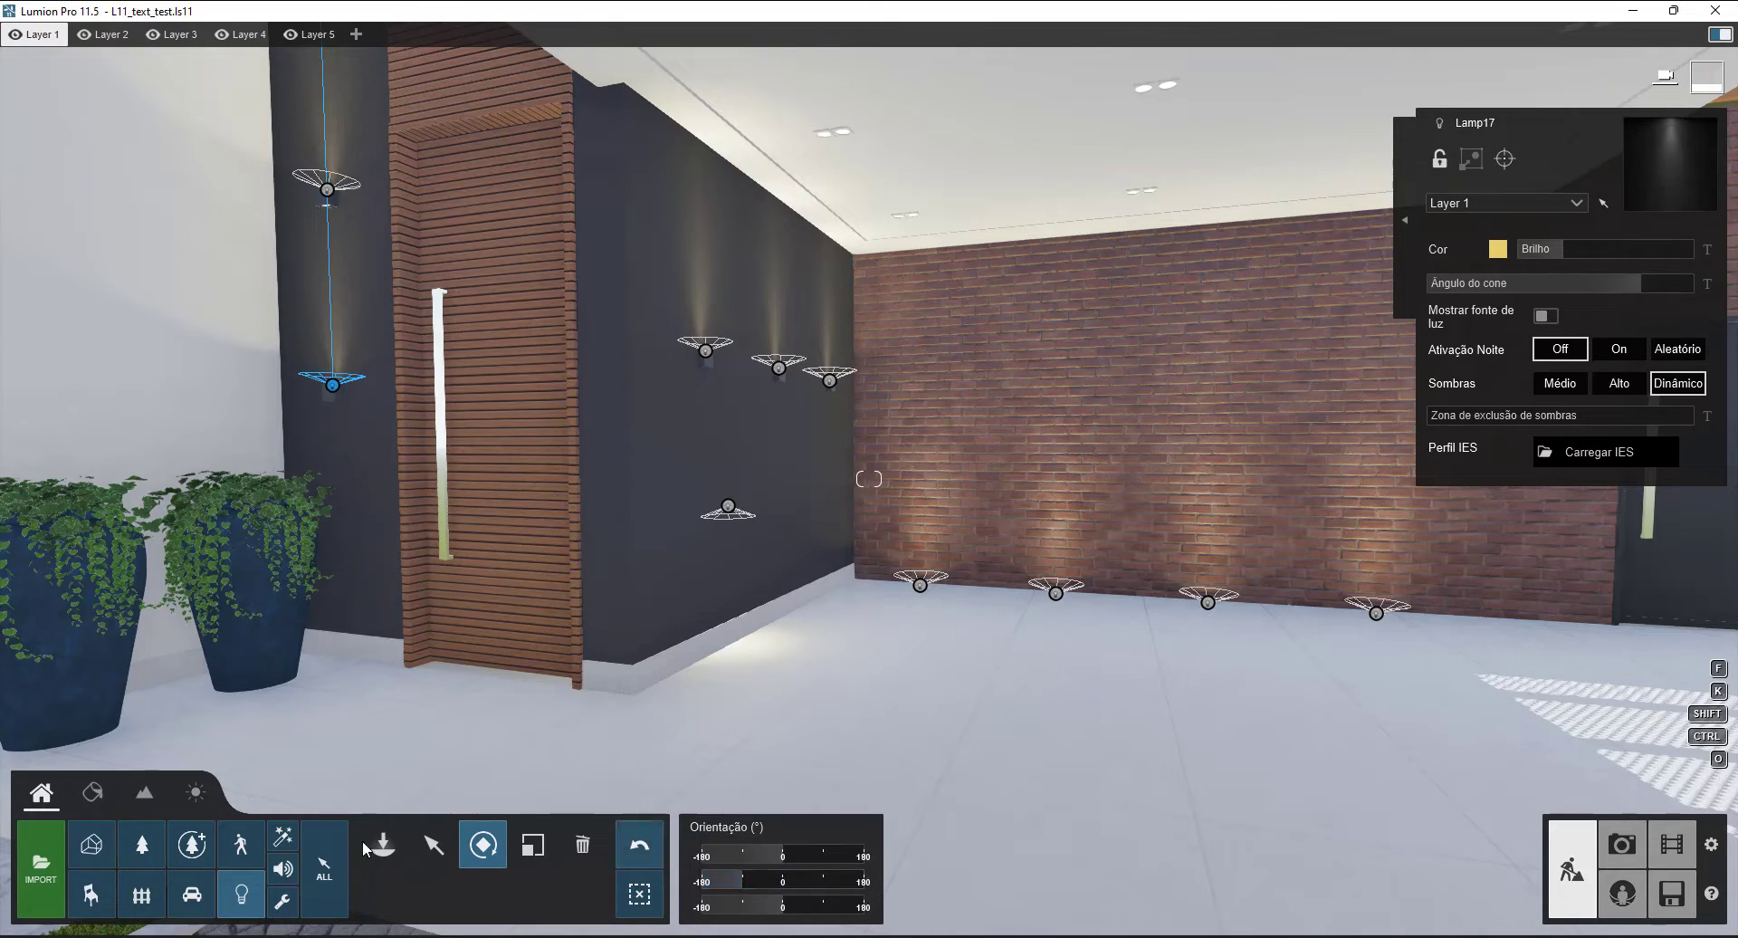
{"action": "left_click", "coordinate": [420, 845]}
- Move the downlight under the dark wall's sconce farthest from the brick wall and copy it under the middle sconce
{"action": "right_click_drag", "start_coordinate": [728, 632], "coordinate": [765, 521]}
{"action": "key", "text": "w"}
{"action": "key", "text": "q"}
{"action": "key", "text": "e"}
{"action": "key", "text": "w"}
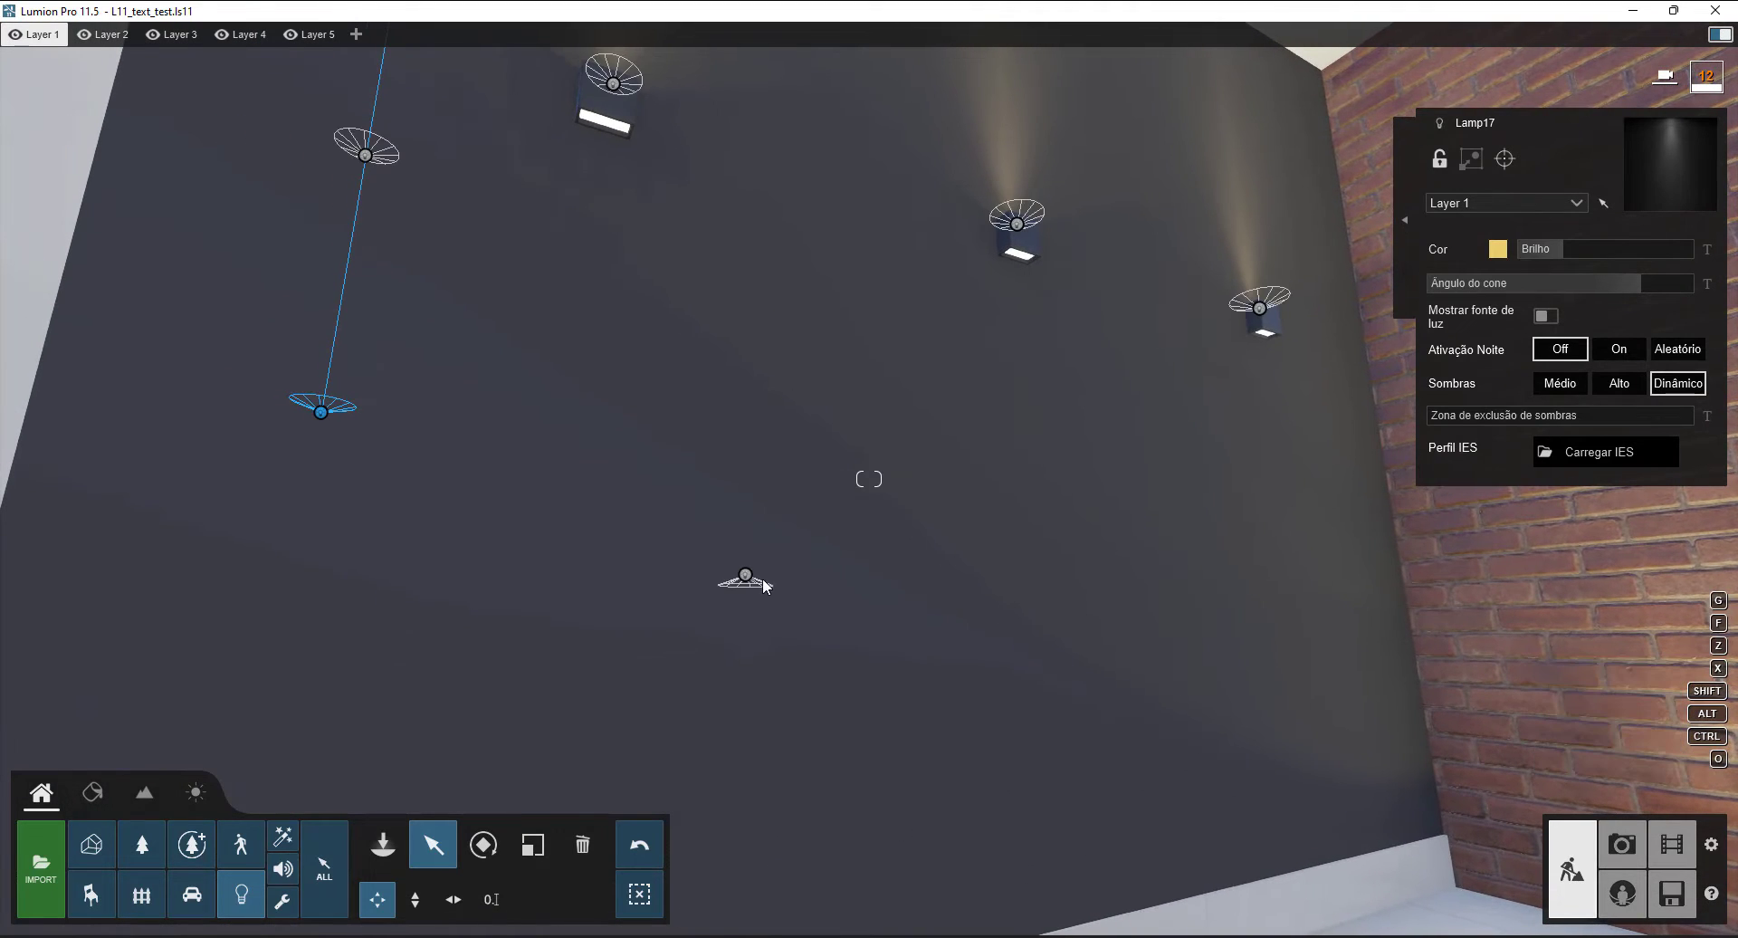
{"action": "left_click_drag", "start_coordinate": [738, 561], "coordinate": [1019, 253]}
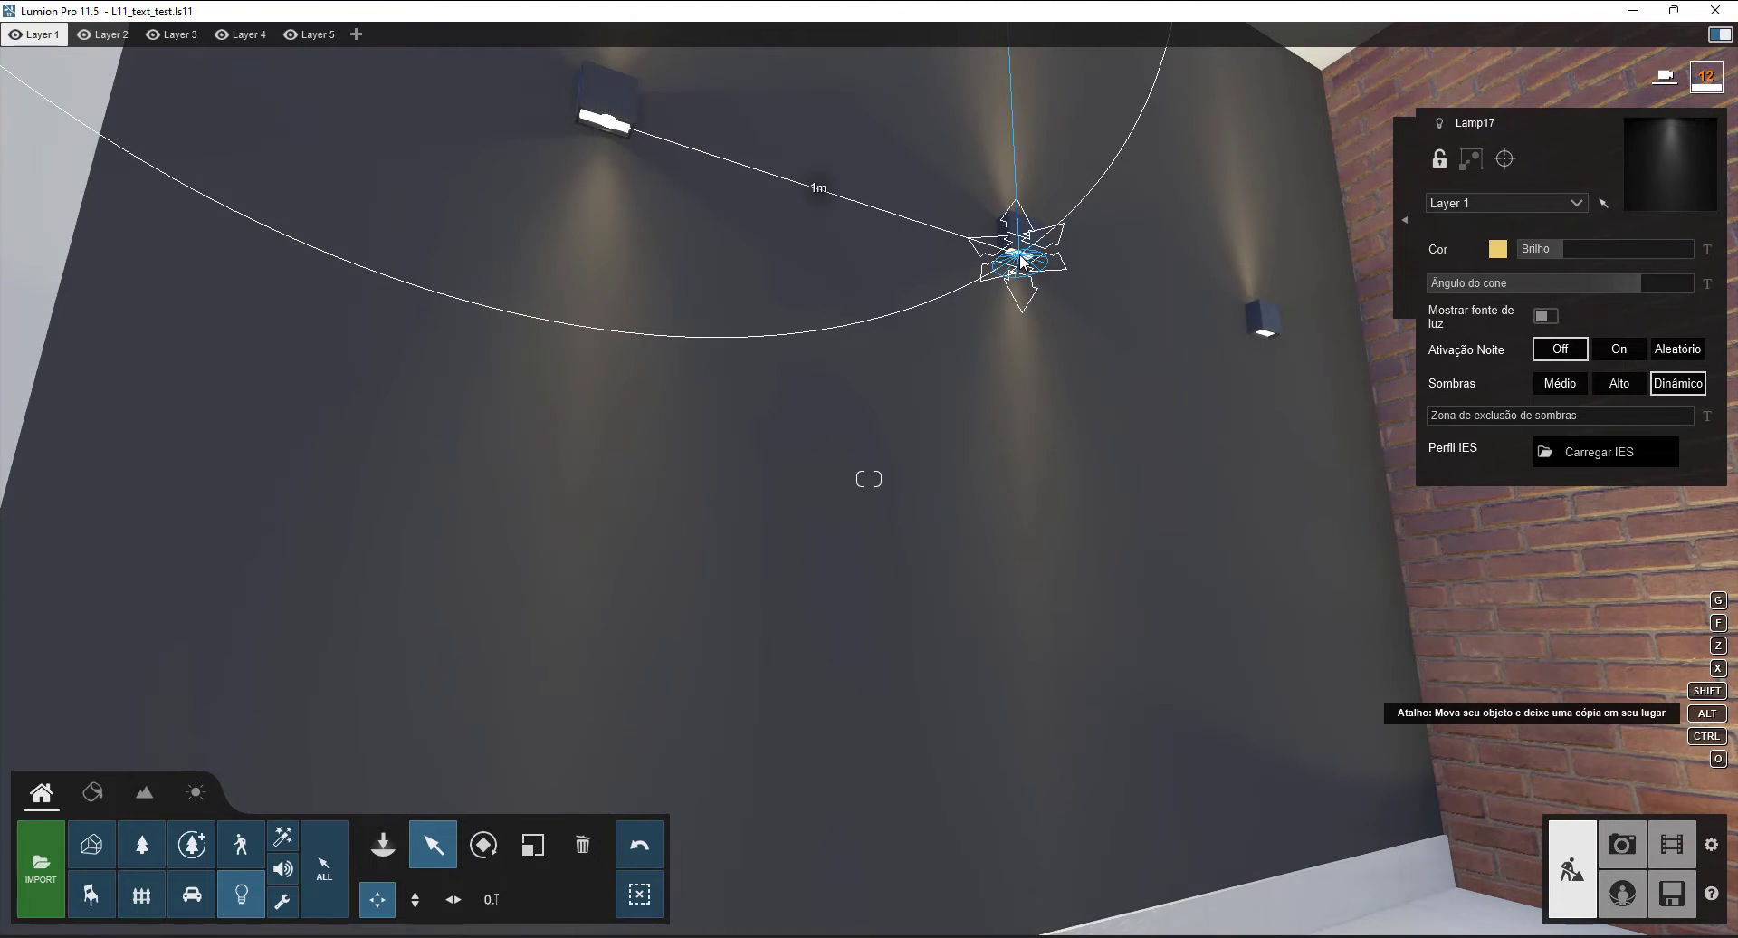
- Copy the downlight to the bottom opening of the dark wall's sconce nearest the brick wall
{"action": "right_click_drag", "start_coordinate": [947, 293], "coordinate": [985, 297]}
{"action": "key", "text": "w"}
{"action": "right_click_drag", "start_coordinate": [645, 377], "coordinate": [628, 372]}
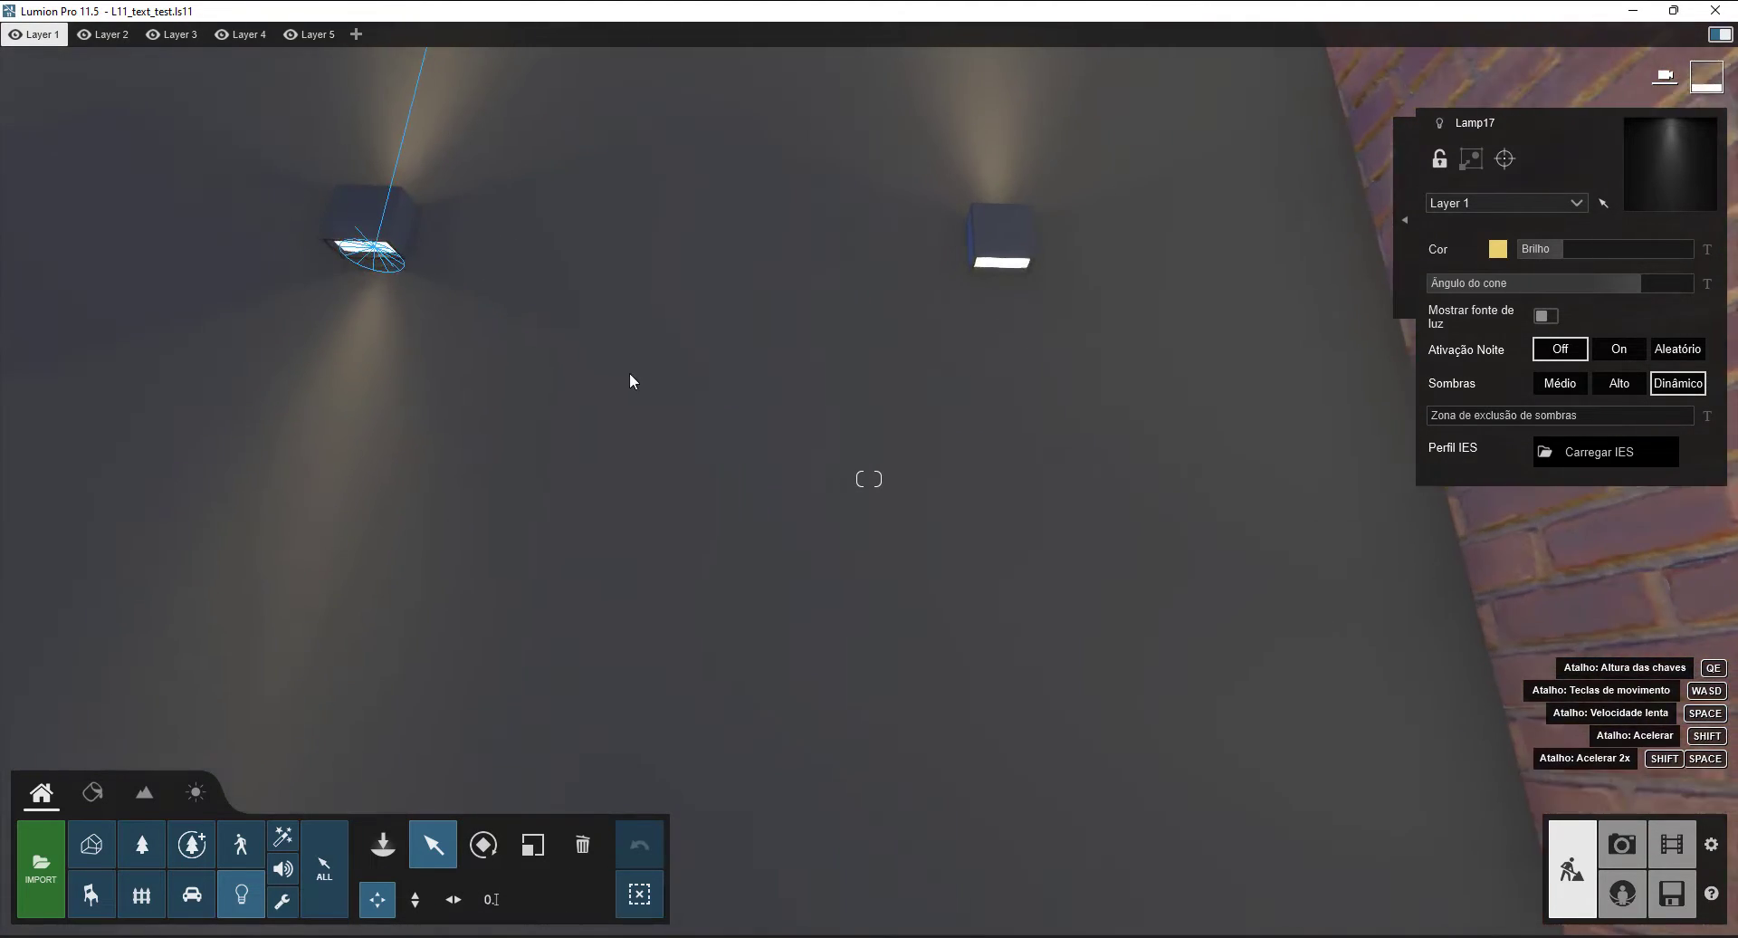
{"action": "left_click_drag", "start_coordinate": [315, 225], "coordinate": [1007, 241], "text": "alt"}
{"action": "right_click_drag", "start_coordinate": [1008, 262], "coordinate": [982, 264]}
- Copy the downlight from the dark wall to the light grey wall, near the sconce closest to the door
{"action": "key", "text": "s"}
{"action": "right_click_drag", "start_coordinate": [724, 284], "coordinate": [904, 373]}
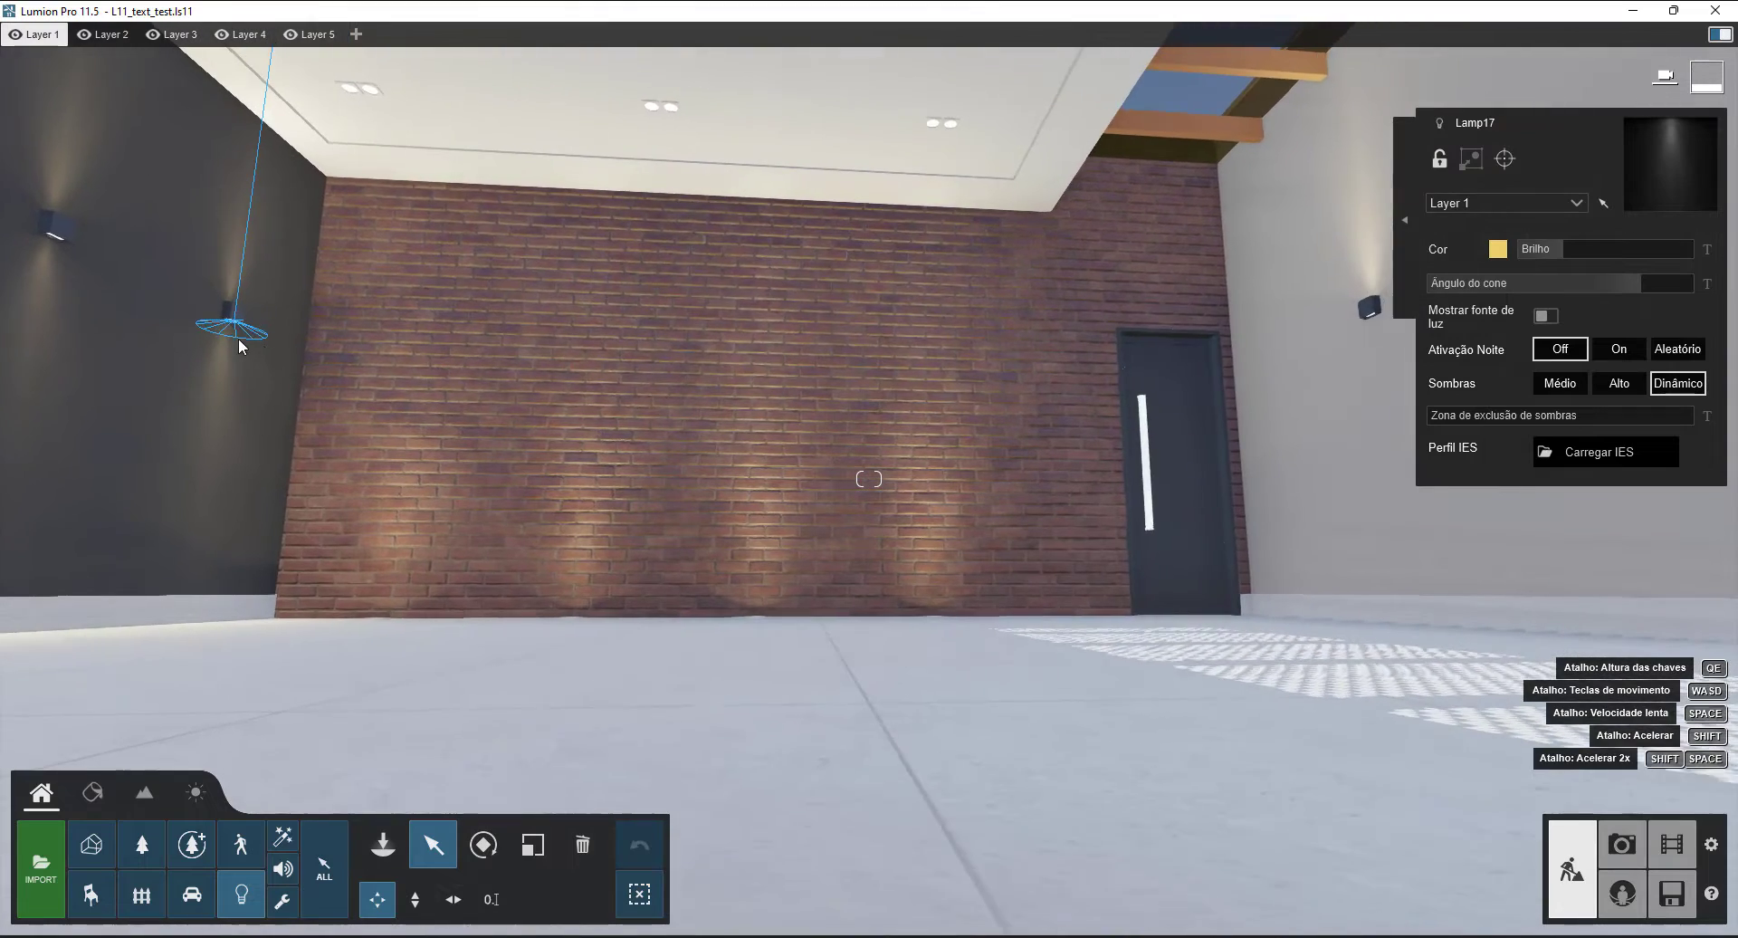
{"action": "left_click_drag", "start_coordinate": [222, 321], "coordinate": [1336, 357], "text": "alt"}
{"action": "key", "text": "w"}
{"action": "right_click_drag", "start_coordinate": [670, 337], "coordinate": [780, 333]}
- Align the copied downlight with the luminous bottom opening of the light grey wall's sconce nearest the door
{"action": "key", "text": "w"}
{"action": "right_click_drag", "start_coordinate": [625, 426], "coordinate": [619, 376]}
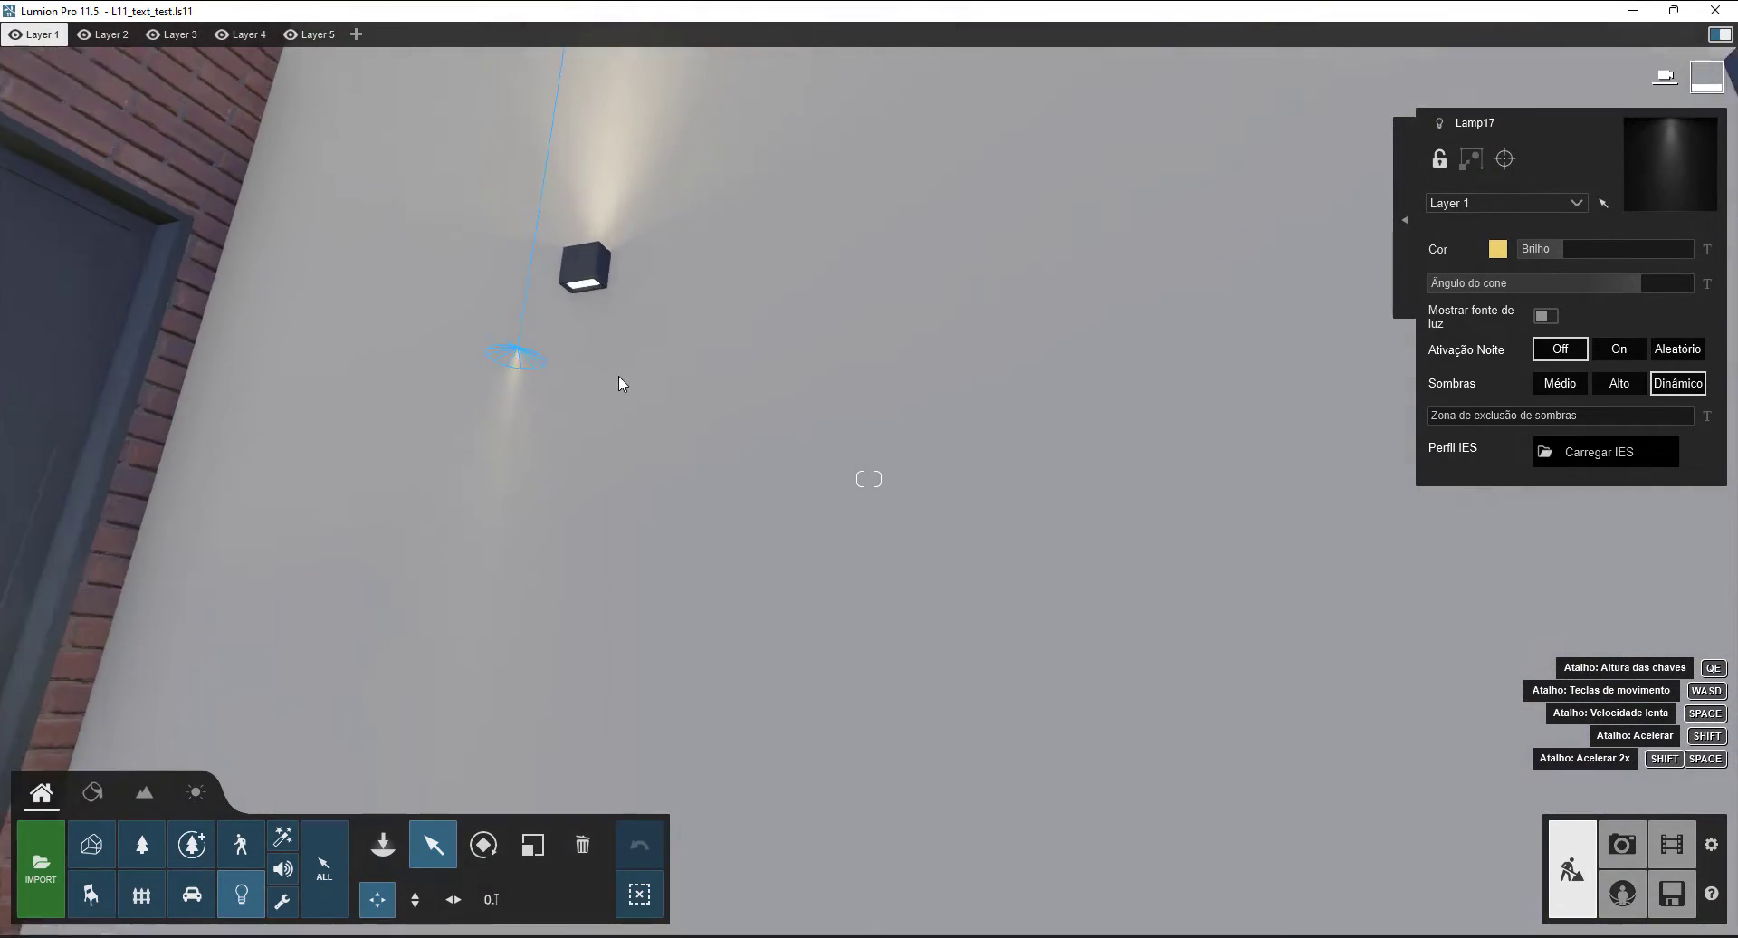
{"action": "key", "text": "a"}
{"action": "left_click_drag", "start_coordinate": [724, 386], "coordinate": [821, 306]}
{"action": "key", "text": "d"}
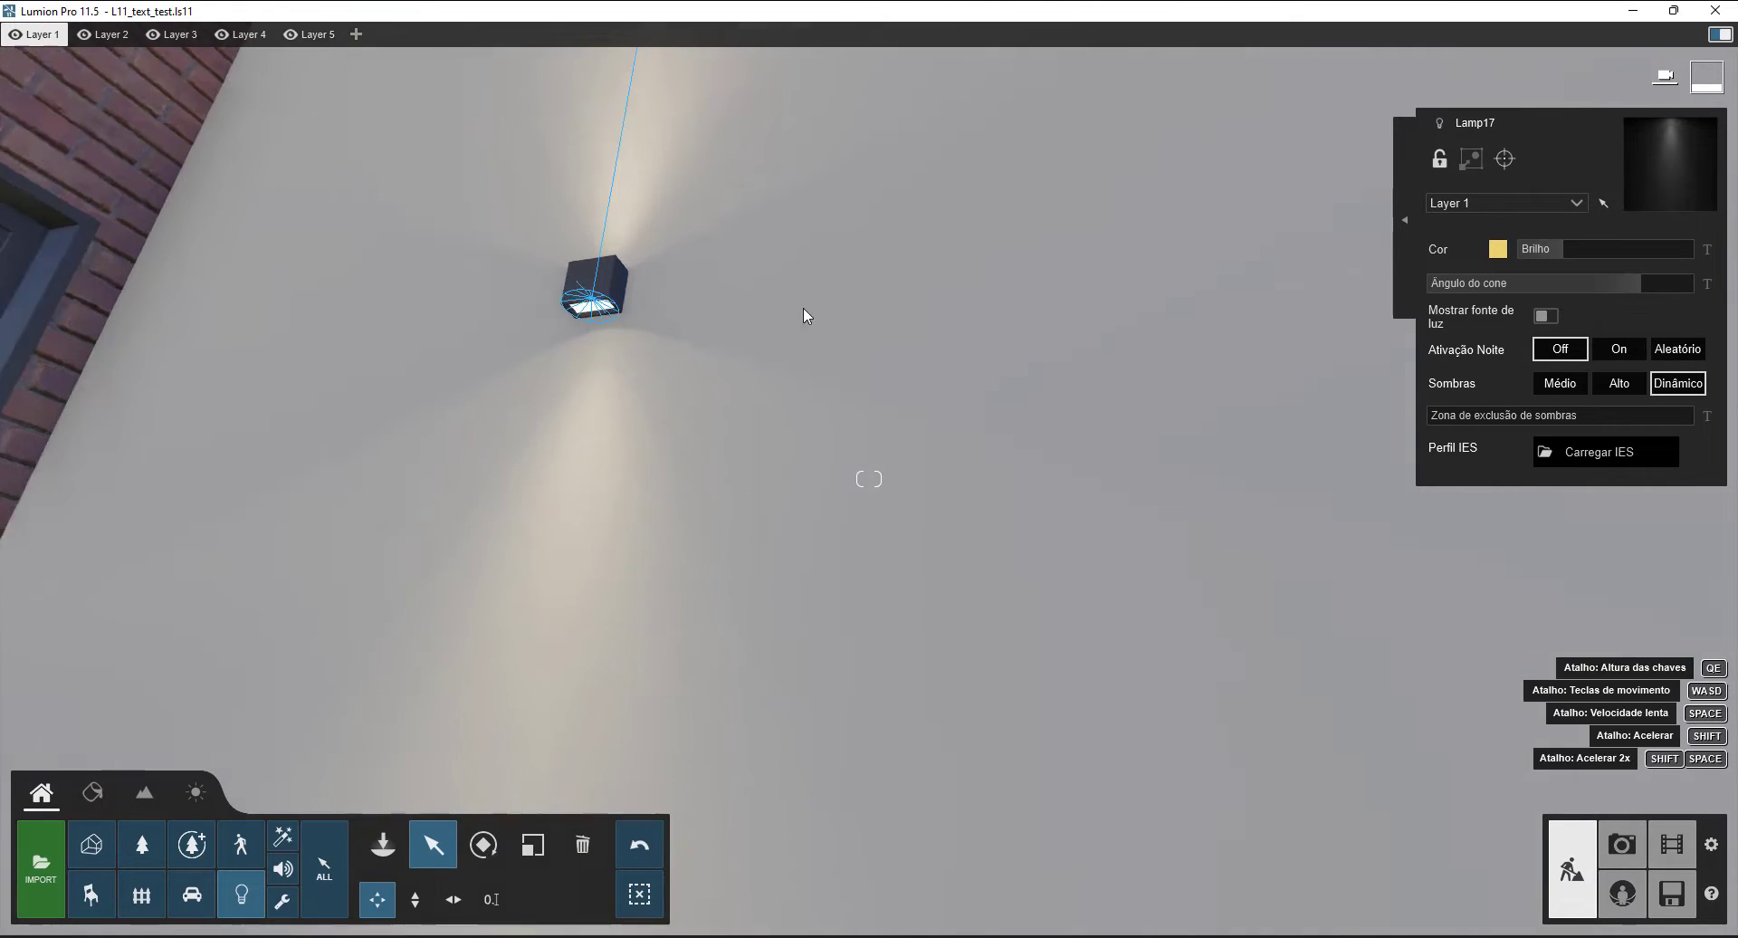
- Copy the downlight to the bottom opening of the light grey wall's sconce farthest from the door
{"action": "key", "text": "s"}
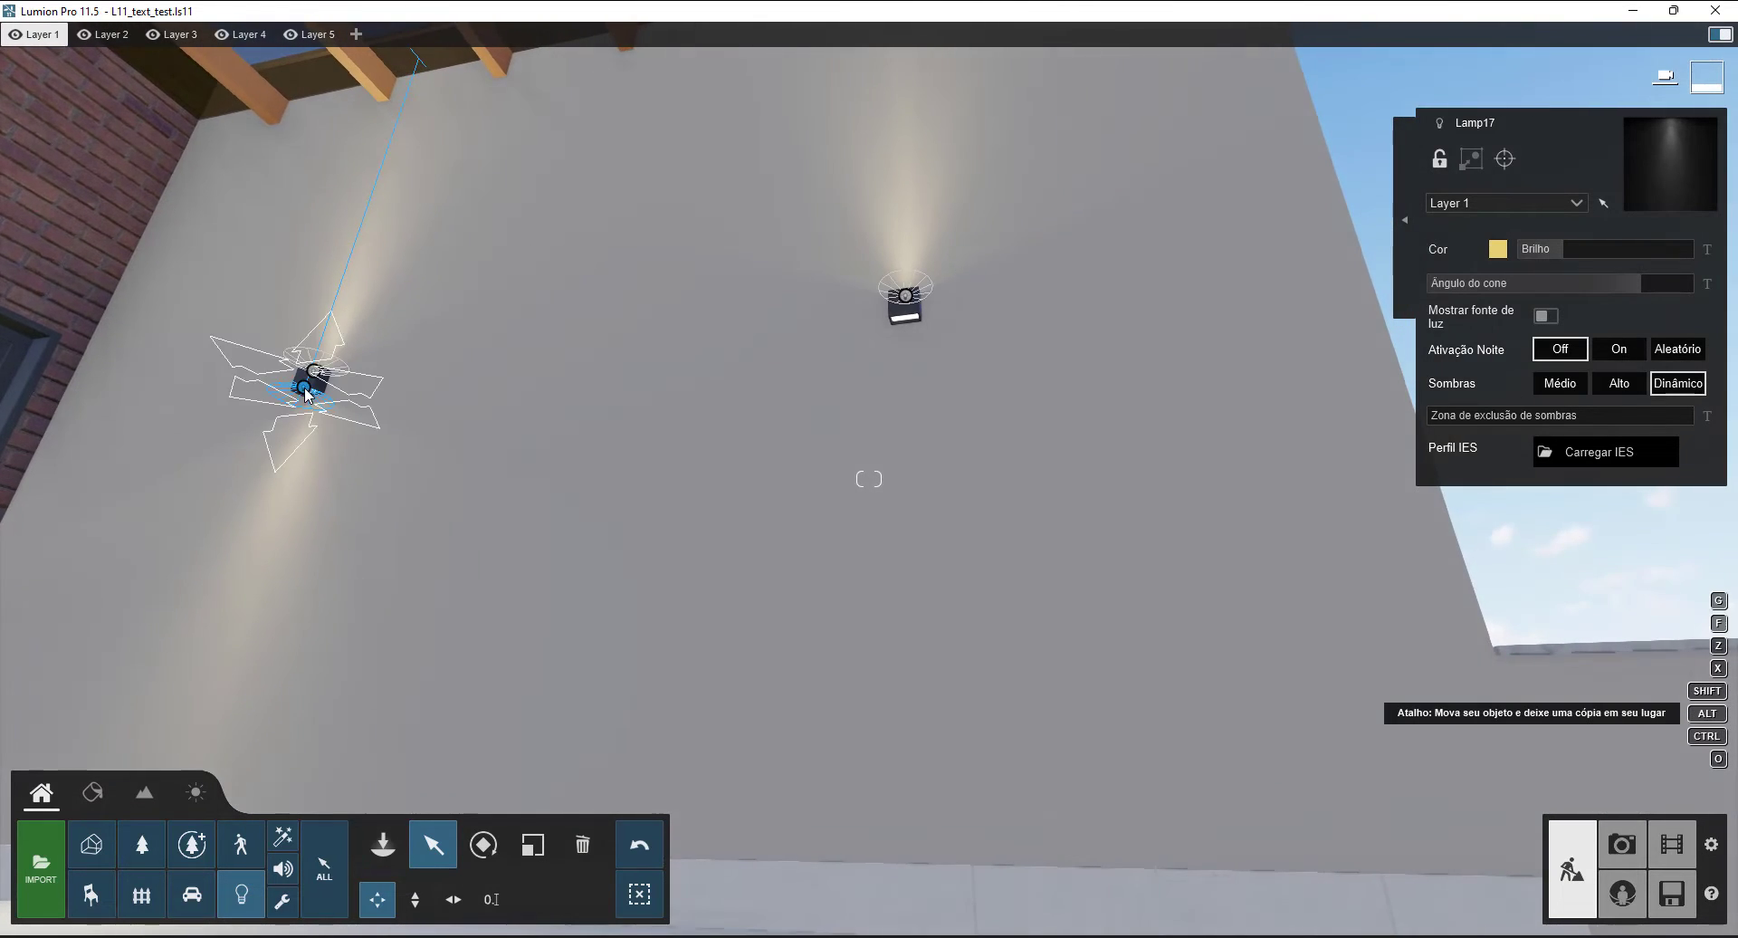
{"action": "left_click_drag", "start_coordinate": [915, 361], "coordinate": [914, 331], "text": "alt"}
{"action": "key", "text": "w"}
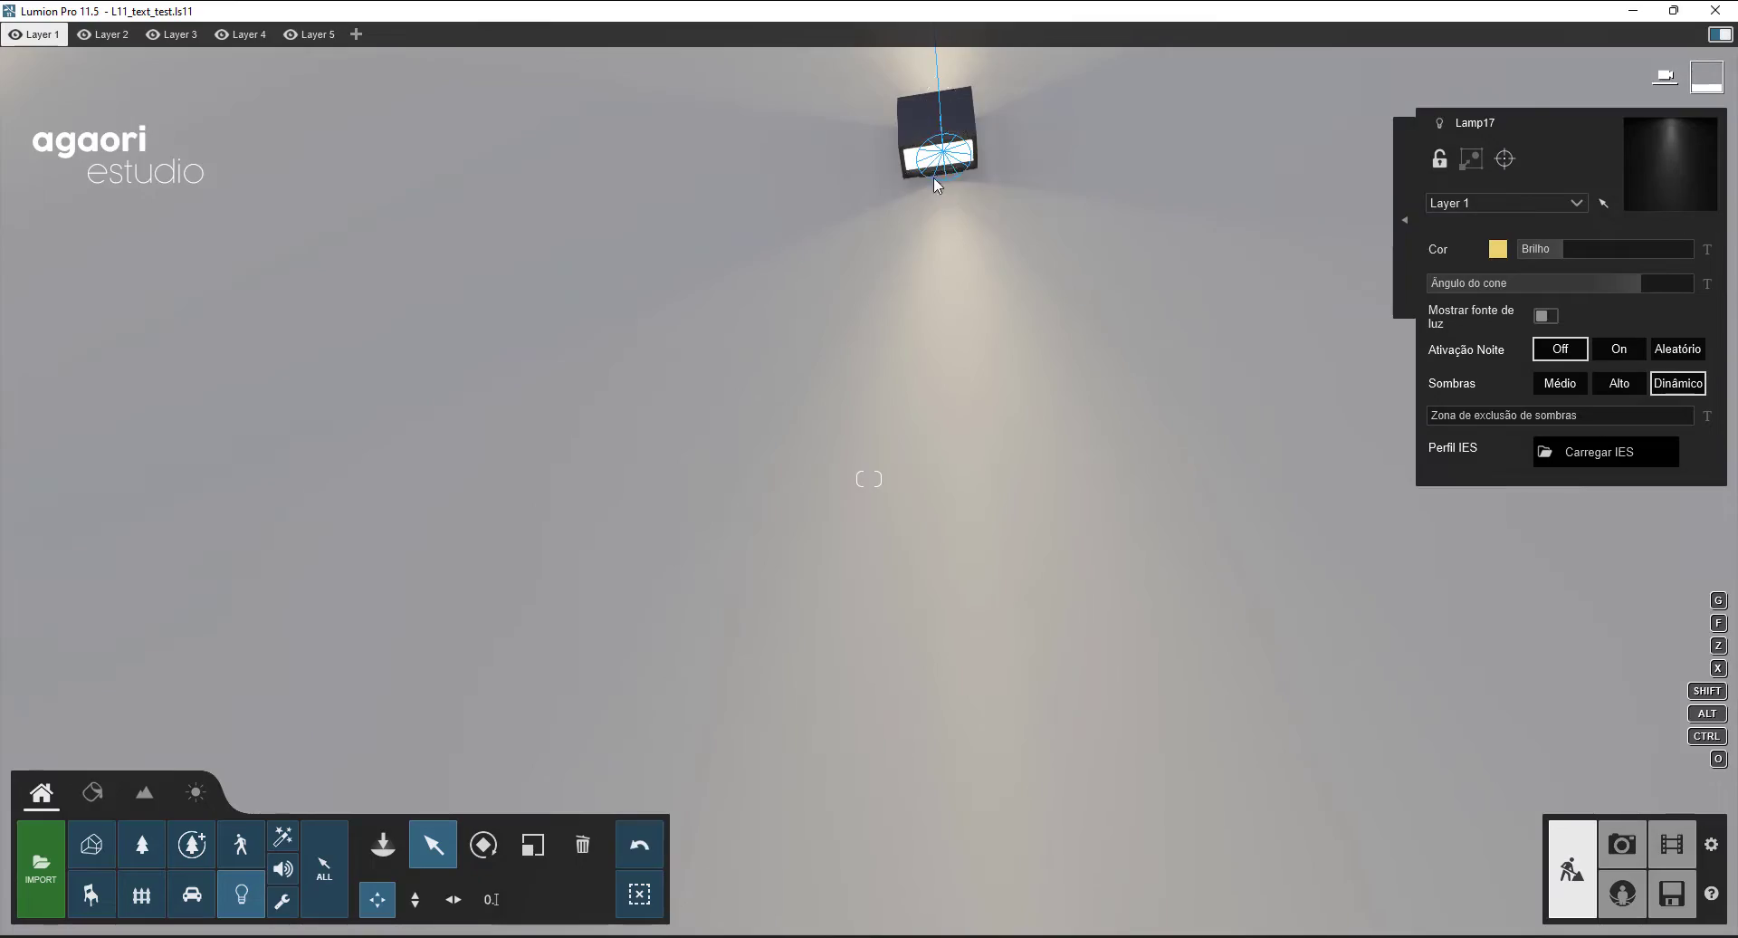
- Copy the downlight from the light grey wall to the narrow dark wall beside the wooden entrance door
{"action": "key", "text": "s"}
{"action": "right_click_drag", "start_coordinate": [934, 179], "coordinate": [1023, 164]}
{"action": "key", "text": "q"}
{"action": "key", "text": "a"}
{"action": "key", "text": "s"}
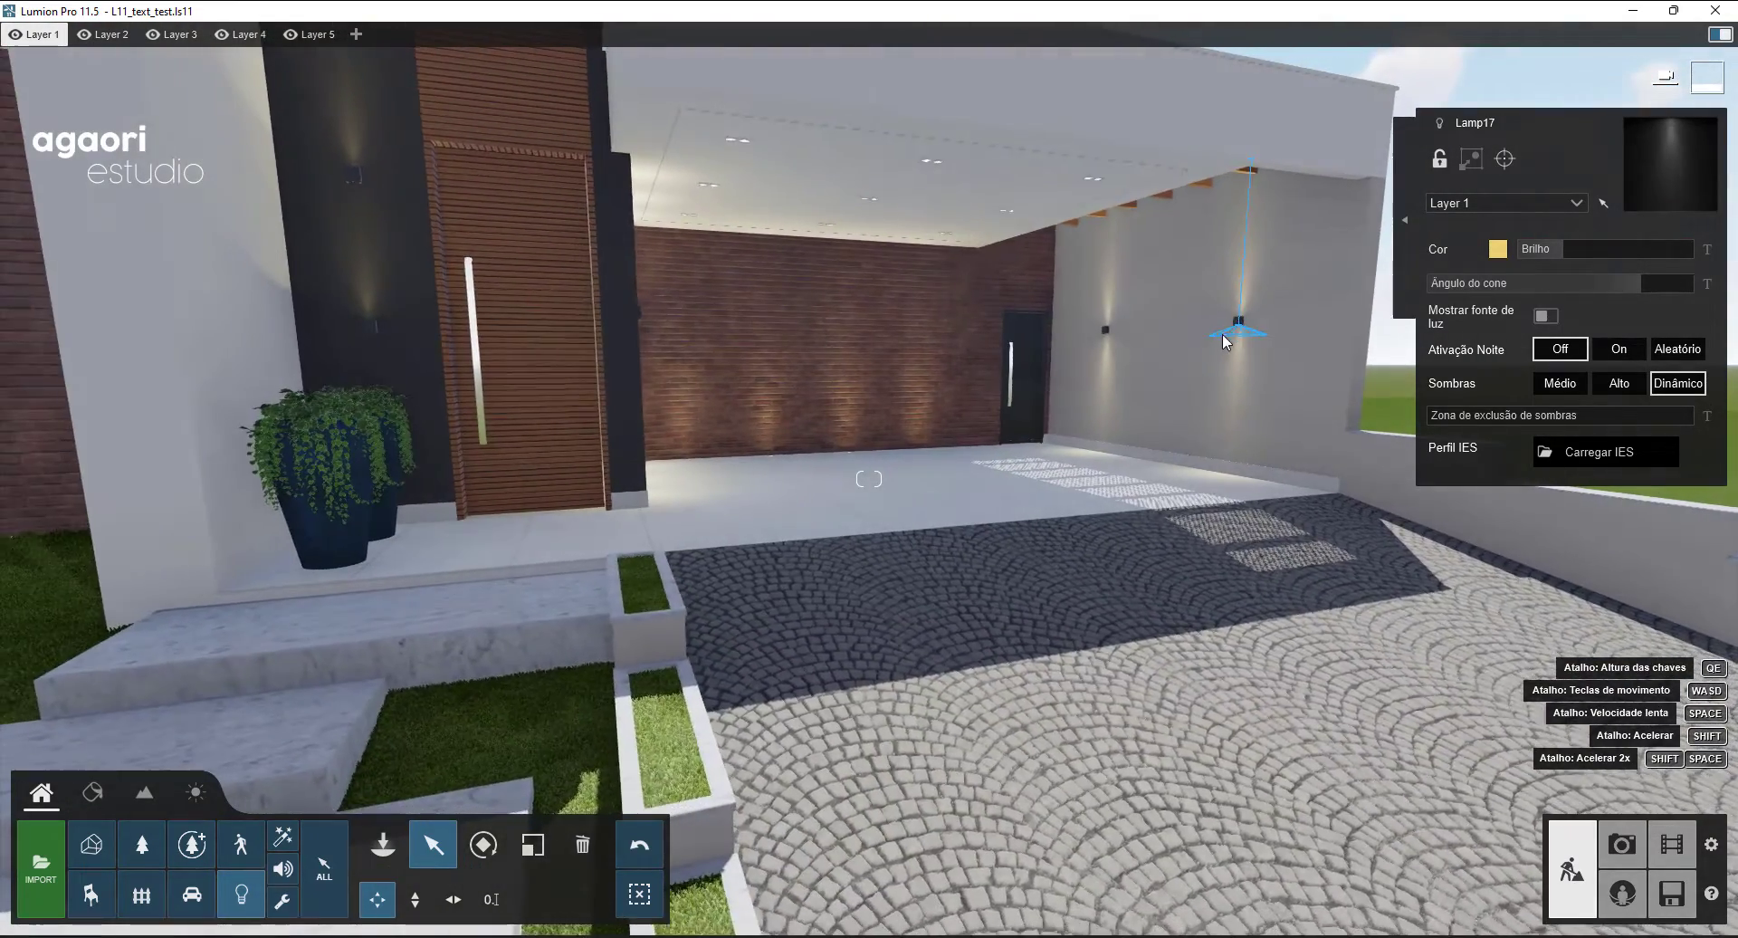
{"action": "left_click_drag", "start_coordinate": [1230, 333], "coordinate": [386, 262]}
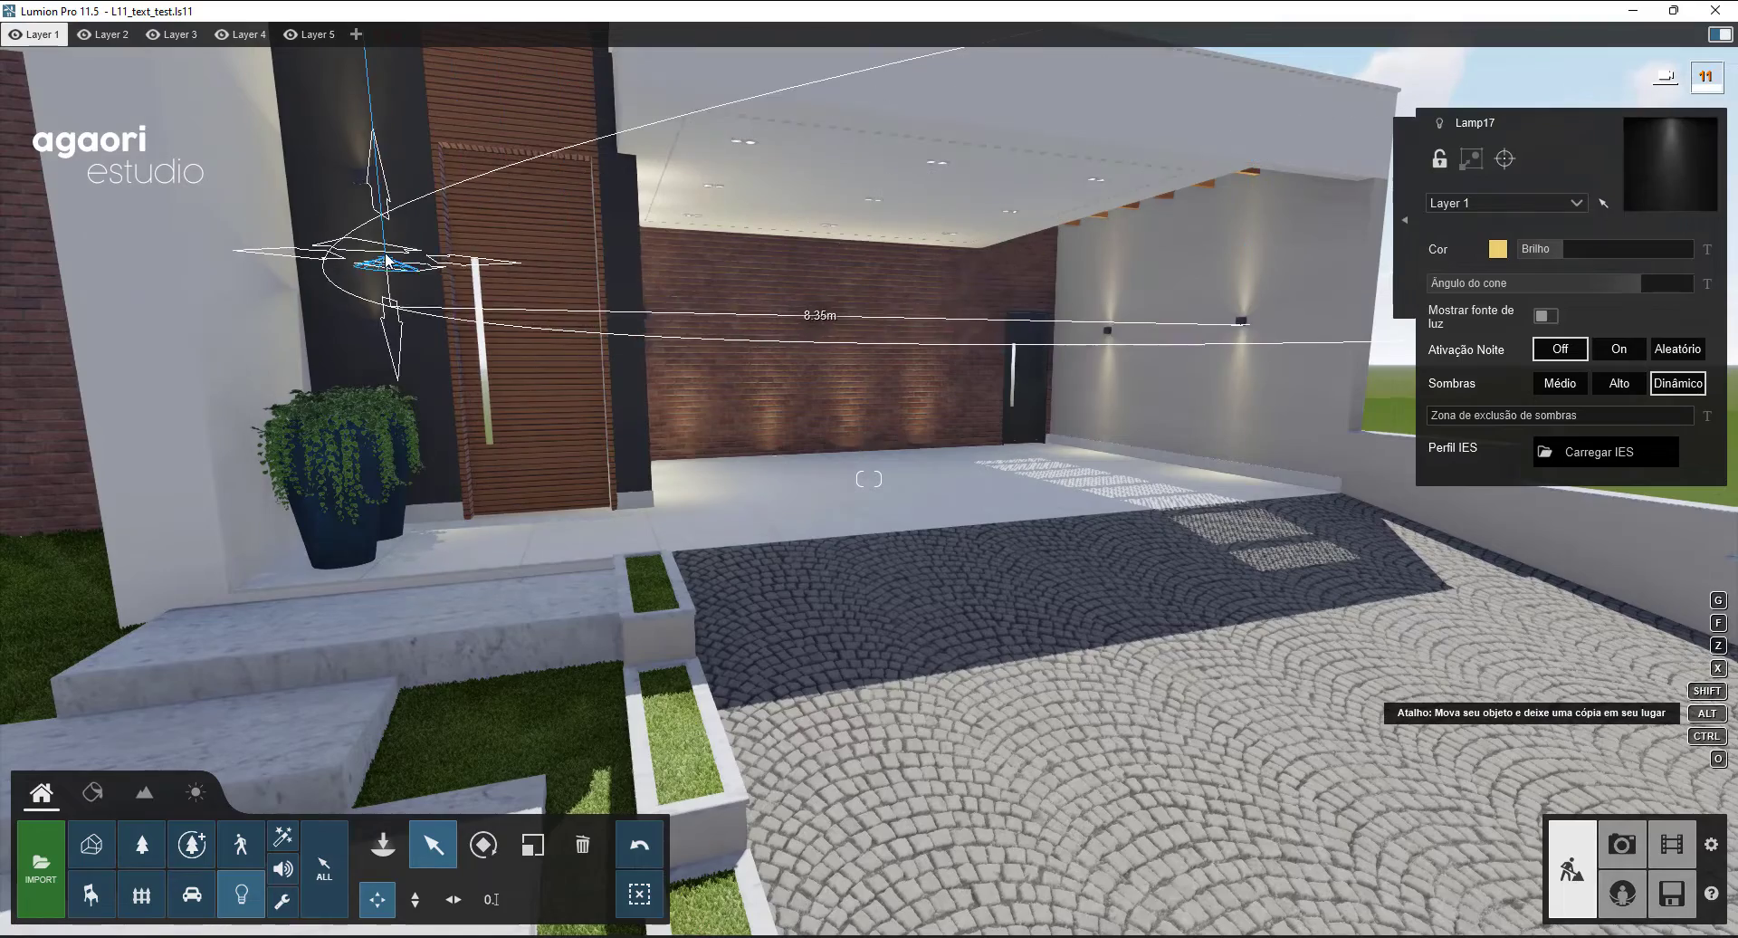
- Align the downlight with the upper sconce's bottom opening beside the wooden door and copy it under the lower sconce
{"action": "key", "text": "w"}
{"action": "right_click_drag", "start_coordinate": [386, 257], "coordinate": [601, 327]}
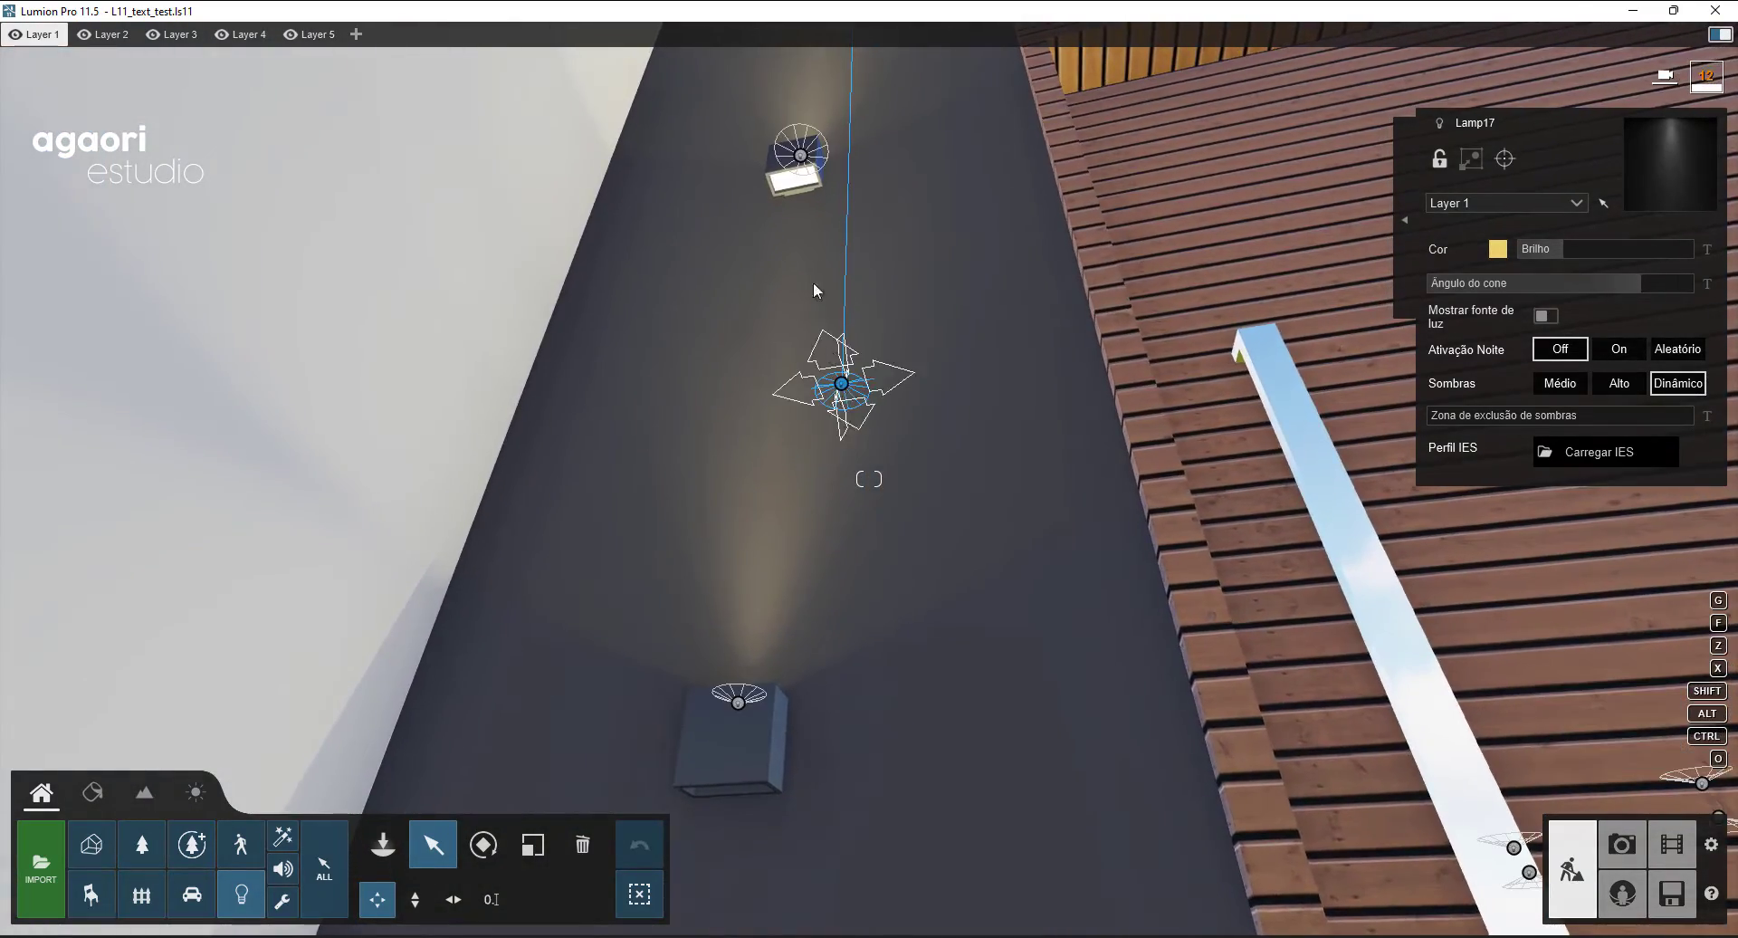
{"action": "left_click_drag", "start_coordinate": [841, 383], "coordinate": [791, 177]}
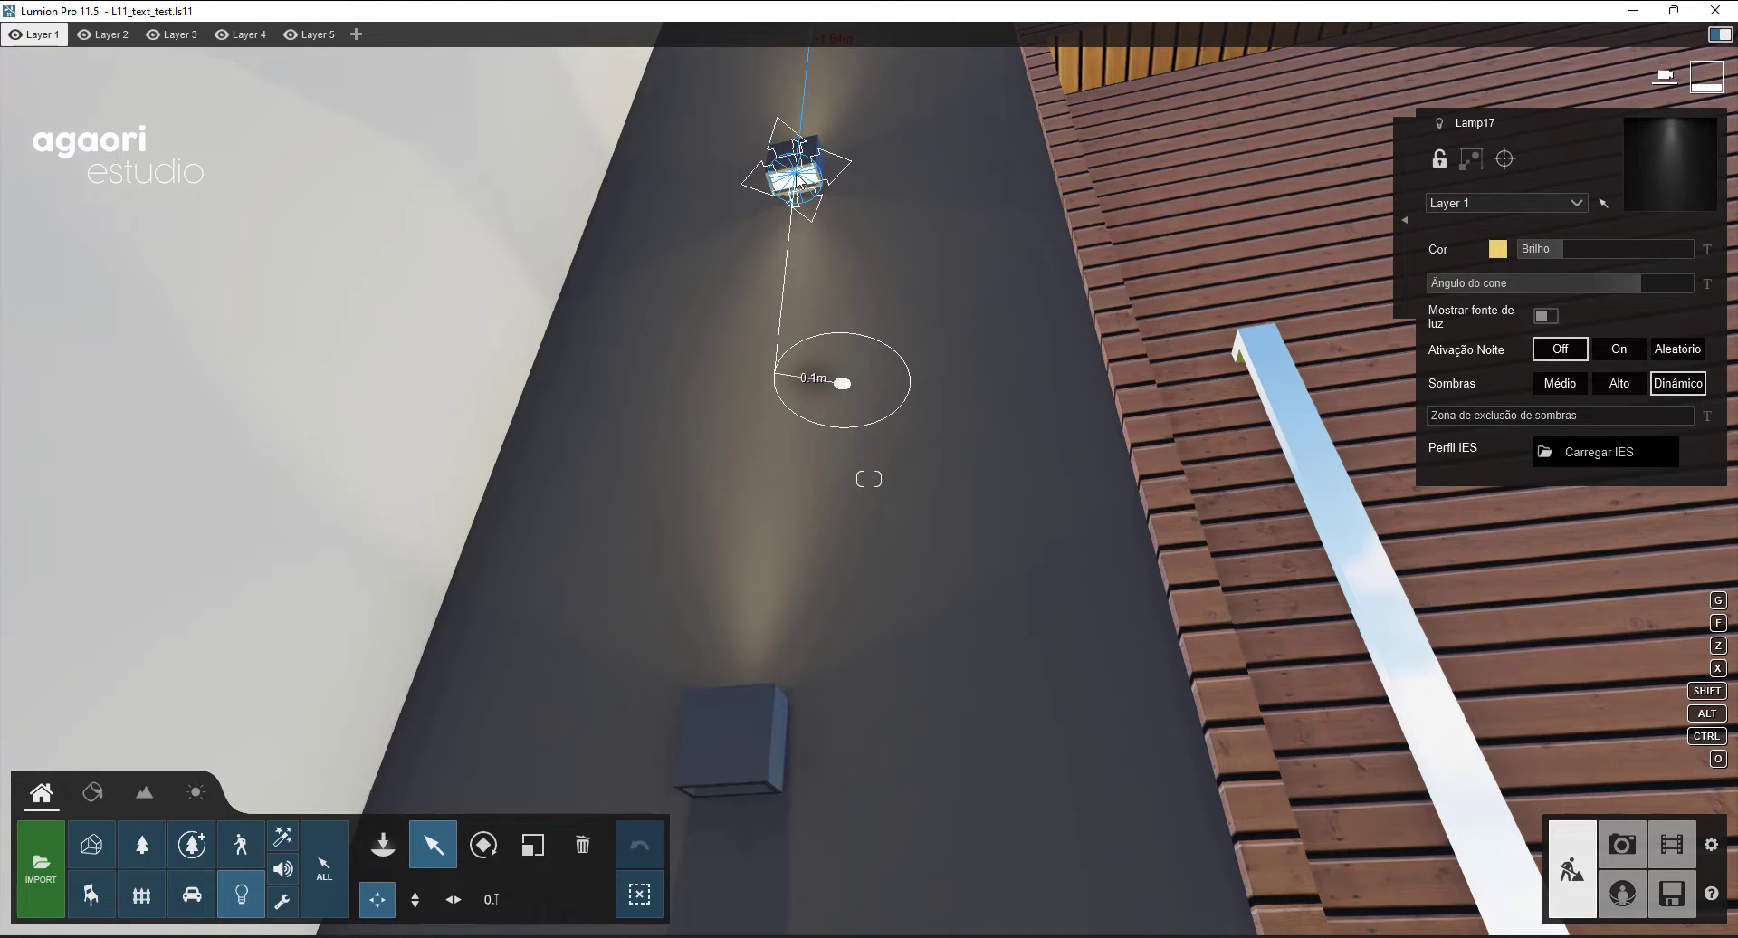
{"action": "scroll", "coordinate": [802, 261], "scroll_direction": "down", "scroll_amount": 2}
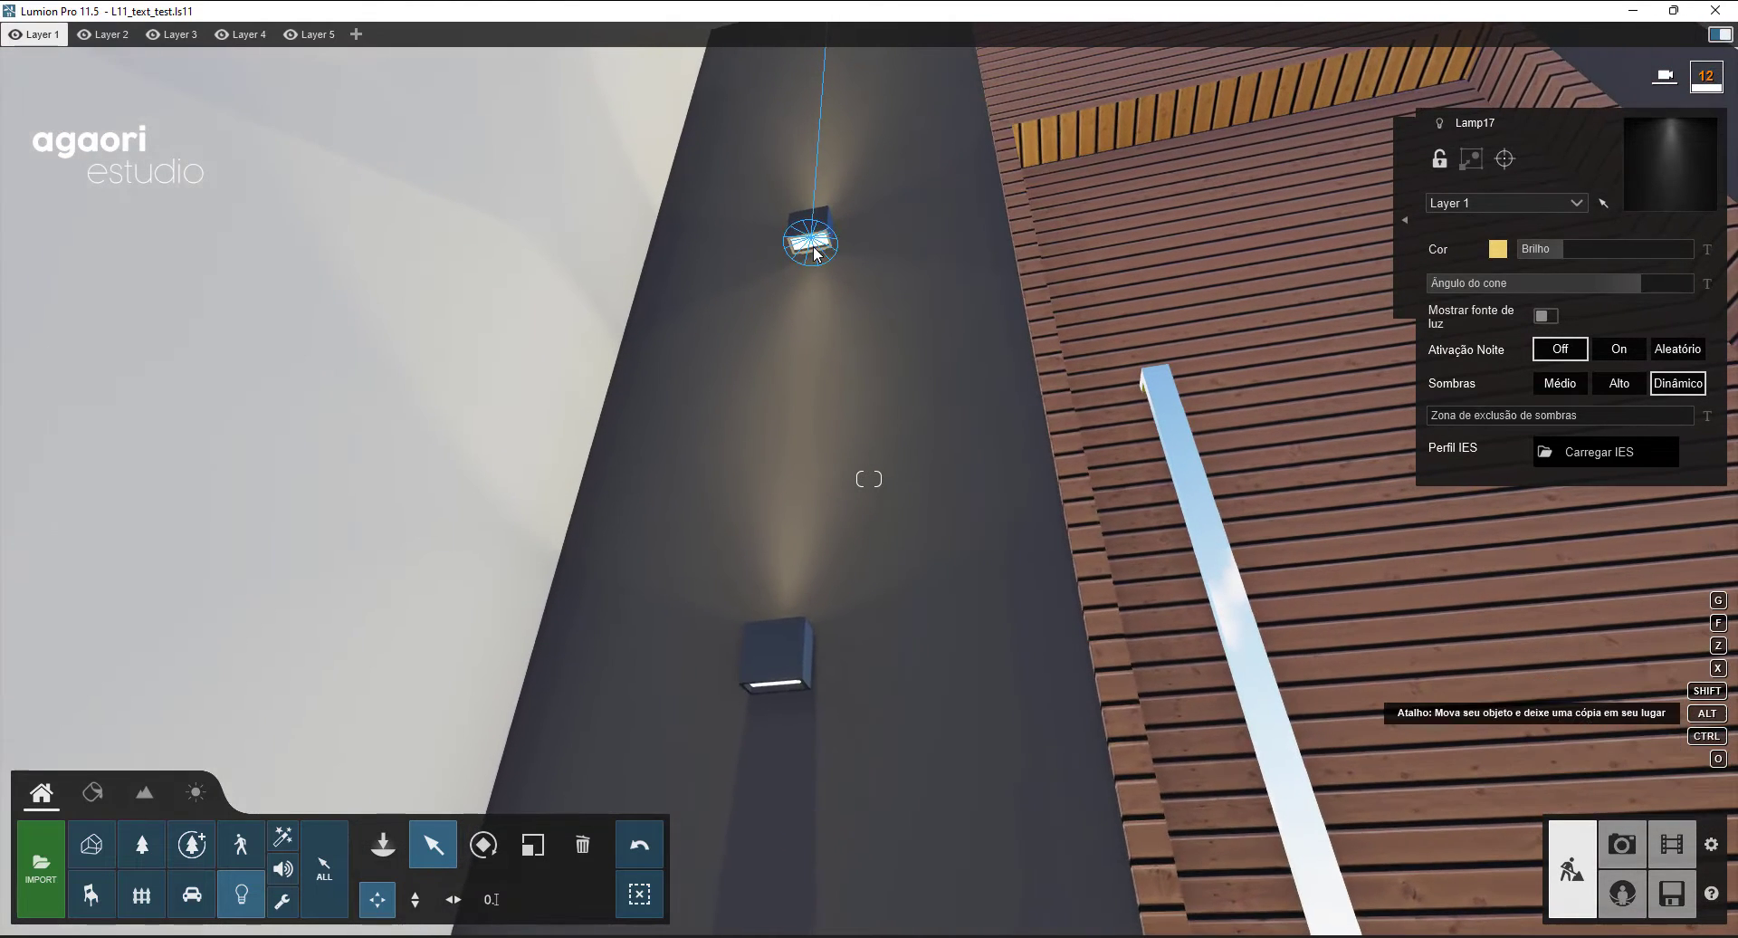
{"action": "left_click_drag", "start_coordinate": [780, 685], "coordinate": [780, 685], "text": "alt"}
{"action": "key", "text": "w"}
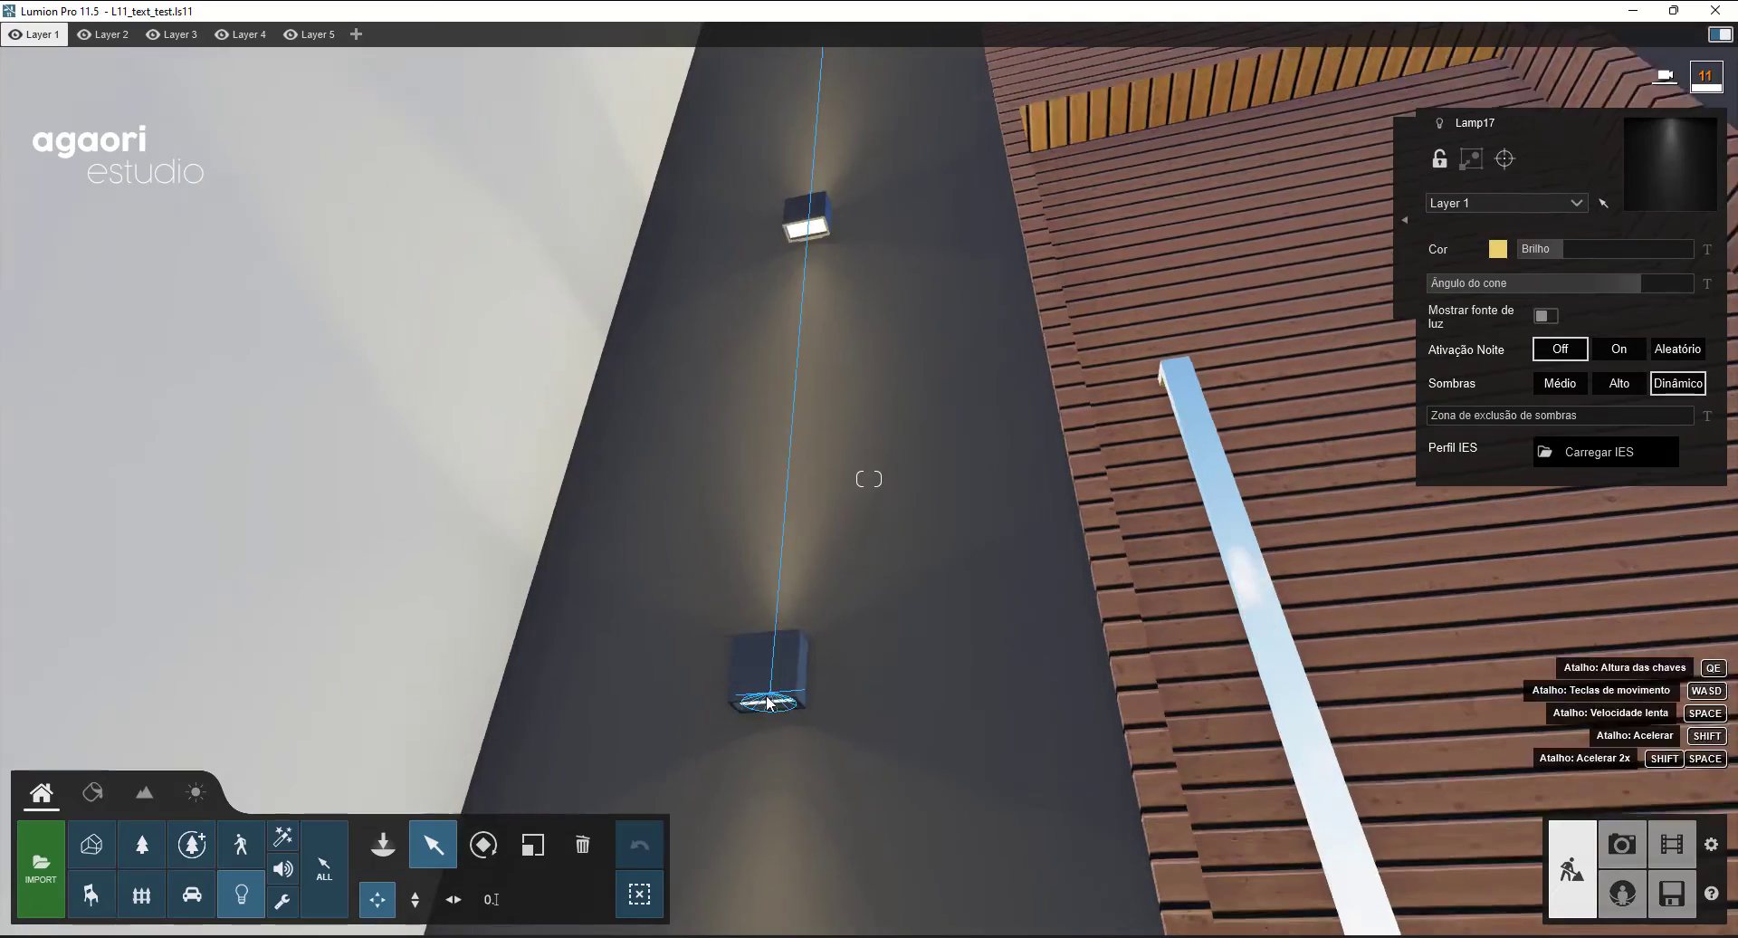
{"action": "right_click_drag", "start_coordinate": [699, 600], "coordinate": [689, 415]}
{"action": "key", "text": "s"}
{"action": "key", "text": "s"}
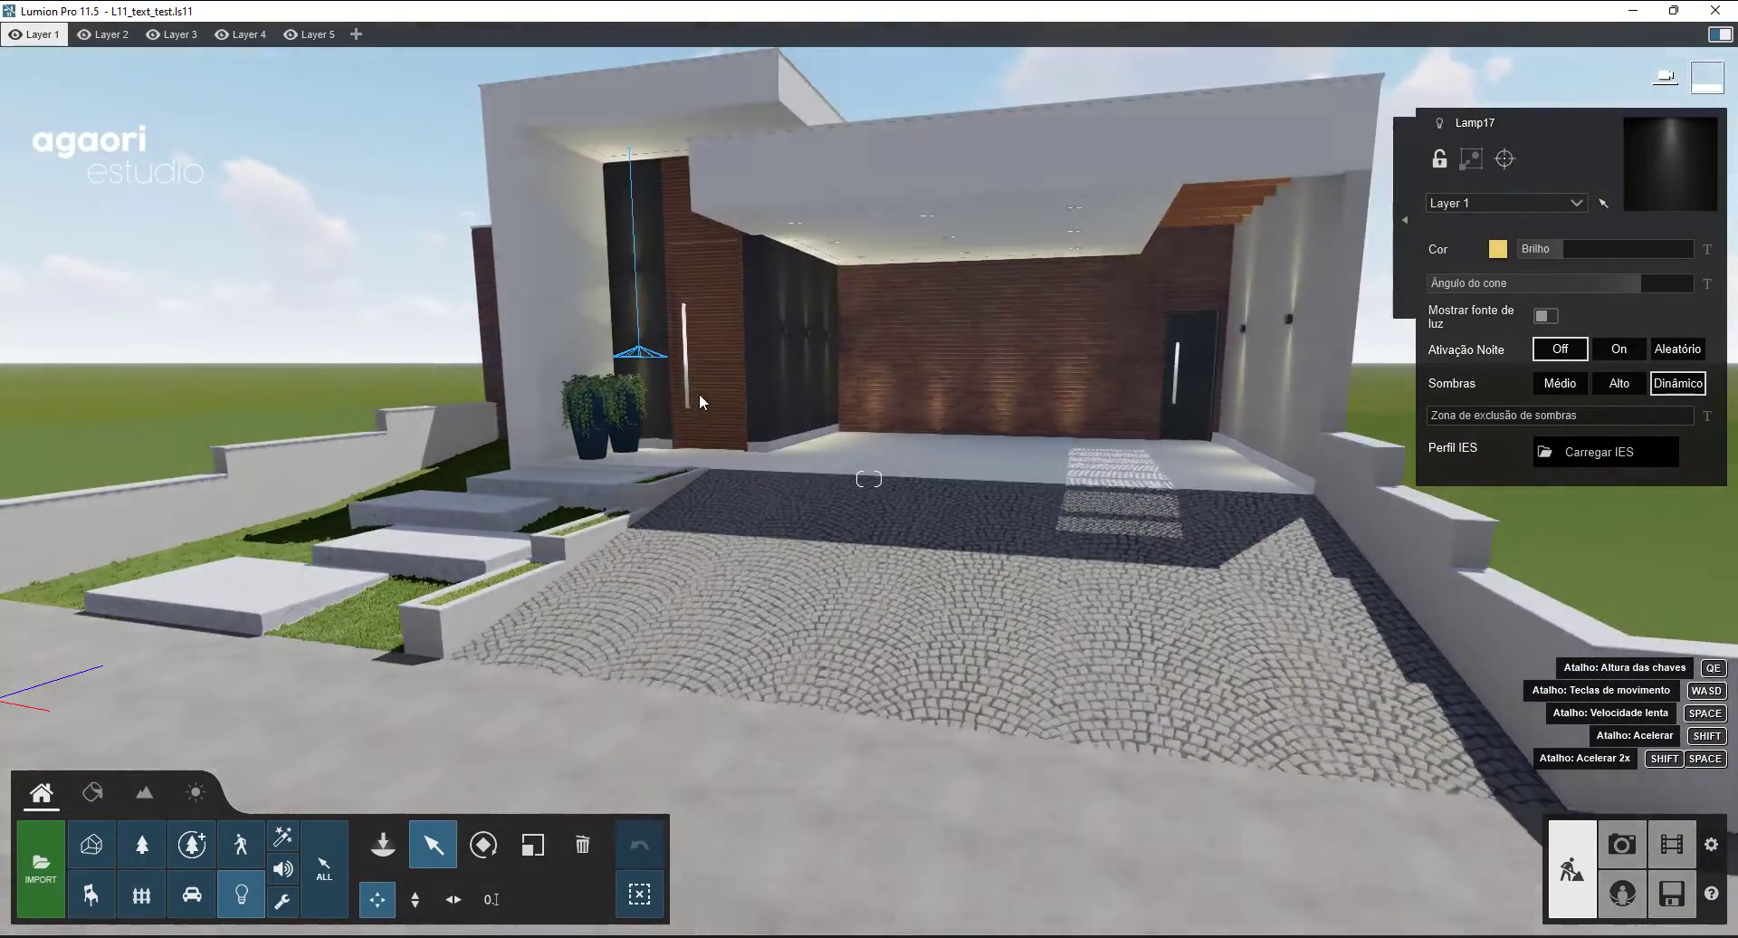
{"action": "key", "text": "a"}
{"action": "key", "text": "w"}
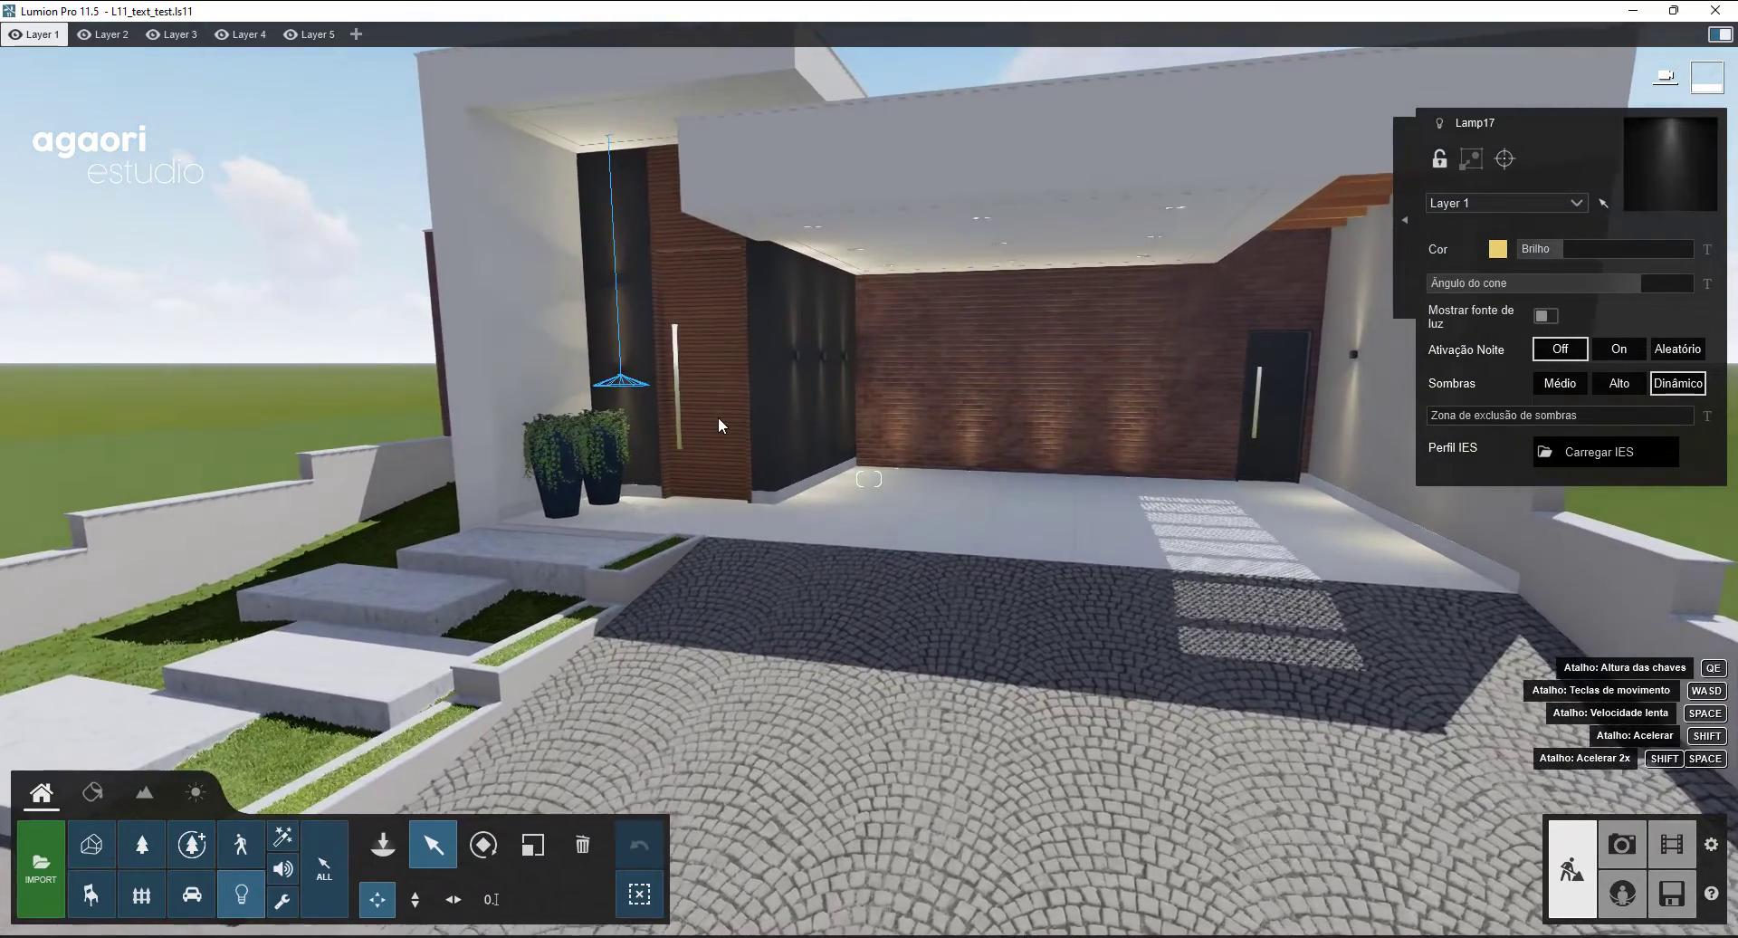
- Select all light objects in the same category as the current spotlight and assign them to Layer 2
{"action": "right_click_drag", "start_coordinate": [719, 417], "coordinate": [808, 391]}
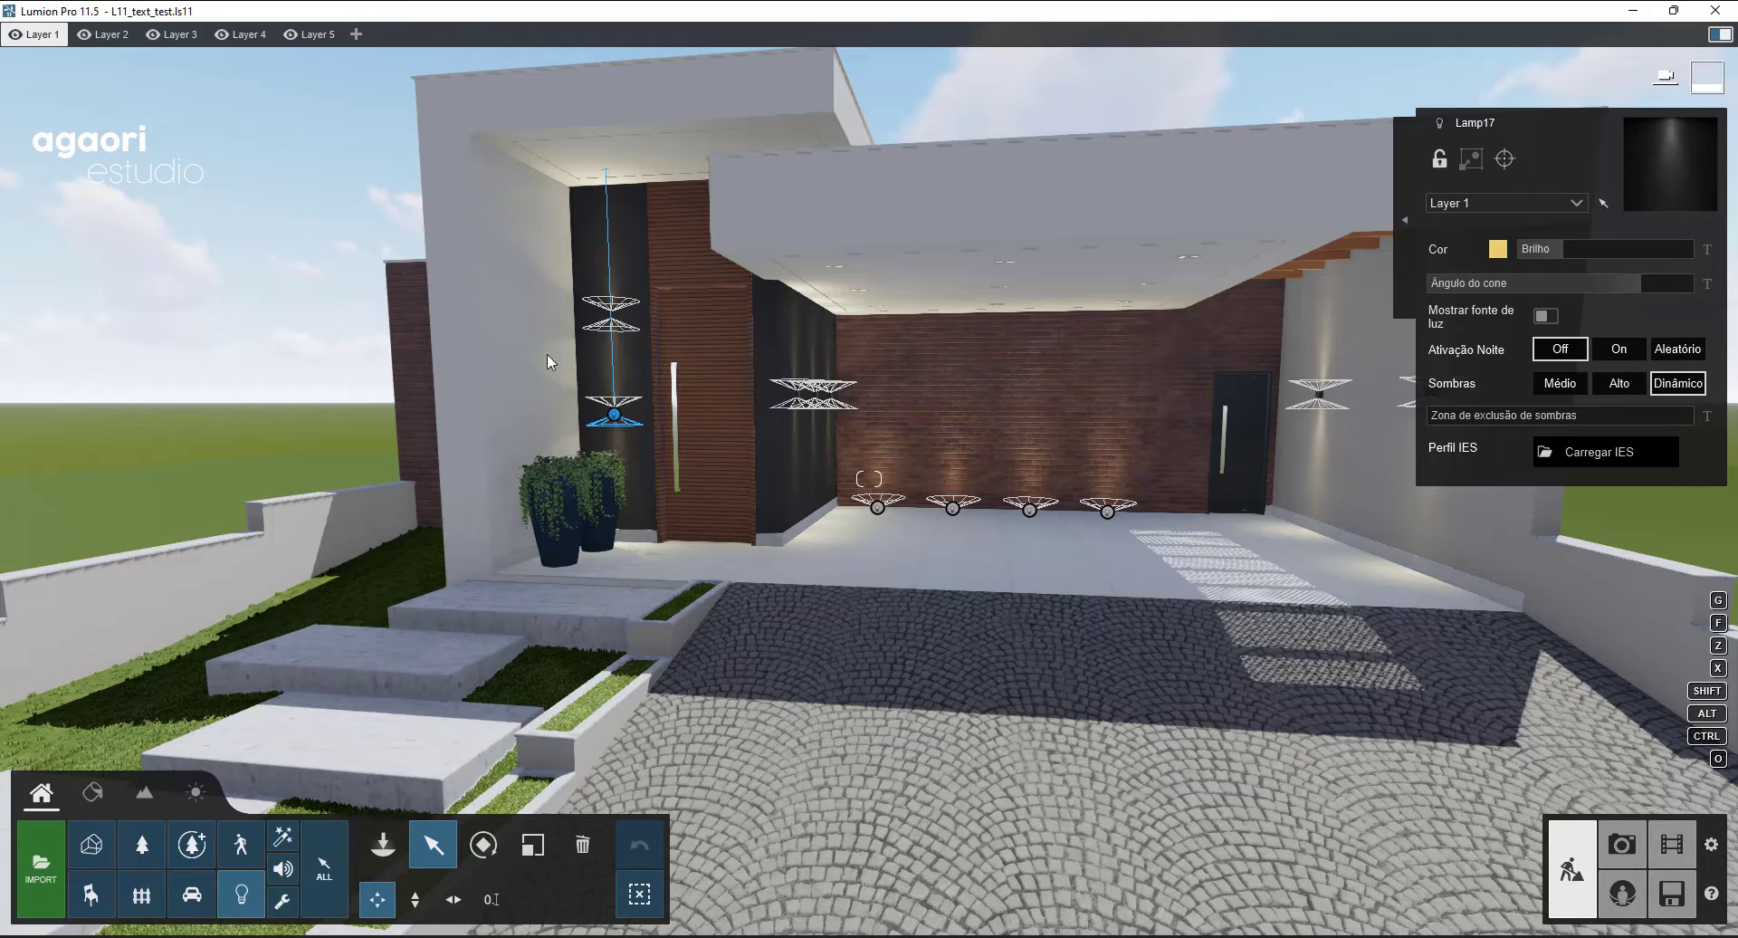
{"action": "right_click_drag", "start_coordinate": [909, 194], "coordinate": [1043, 201]}
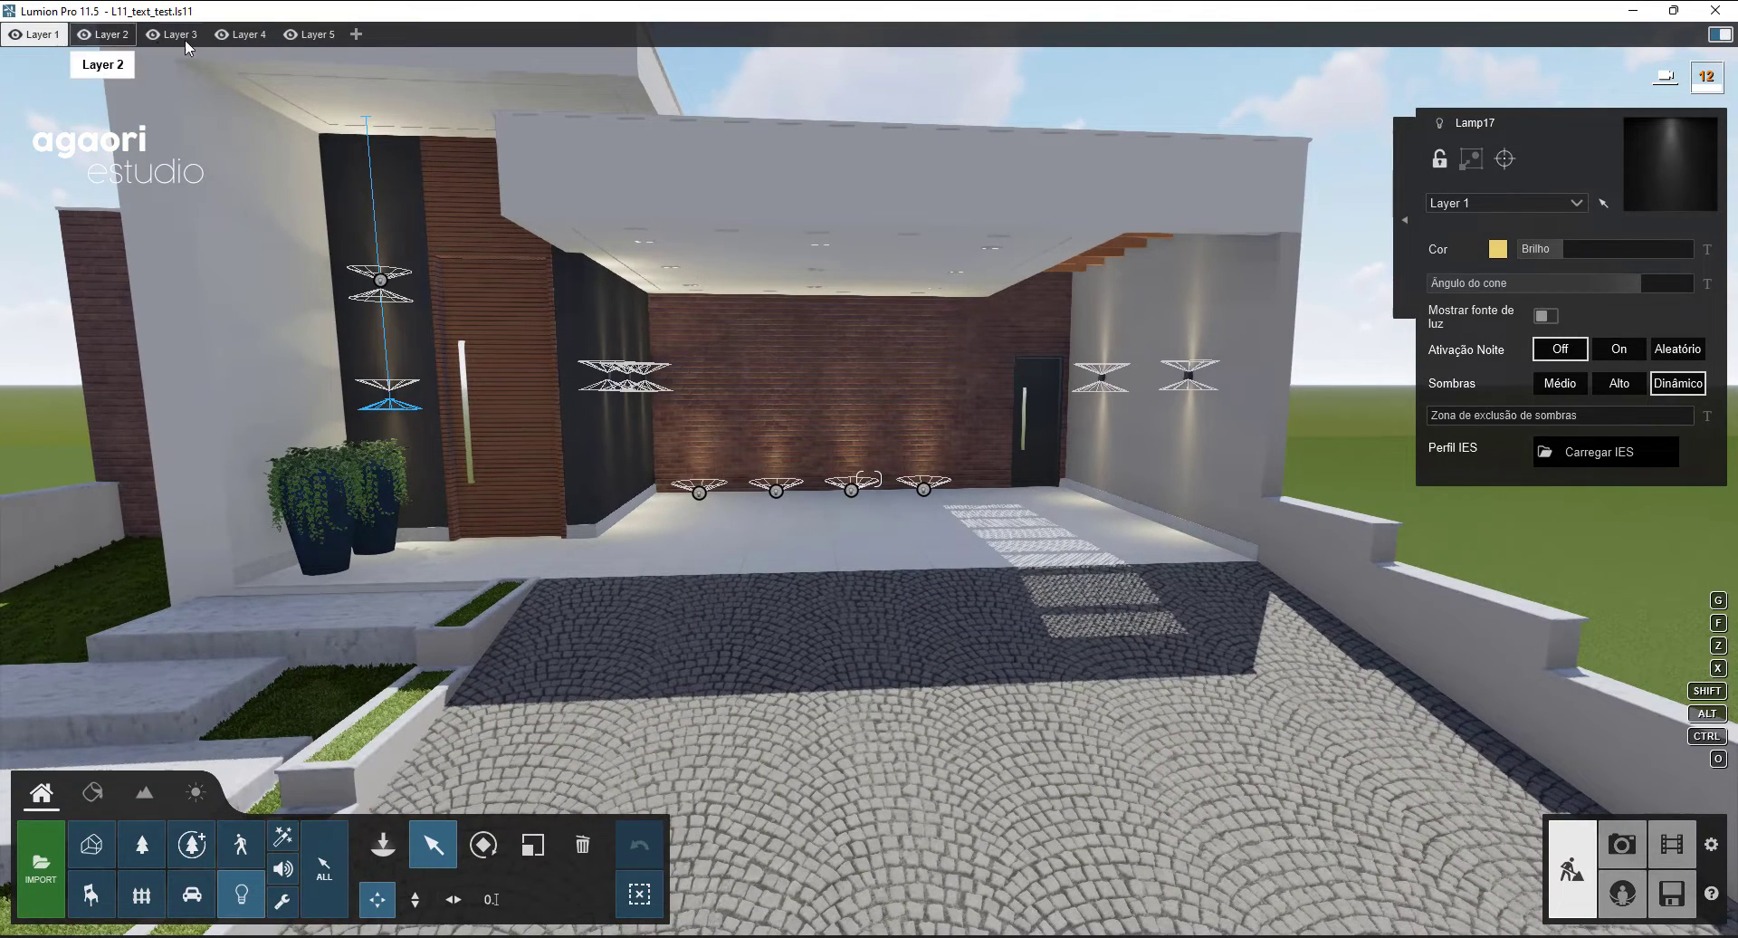
{"action": "left_click", "coordinate": [1406, 222]}
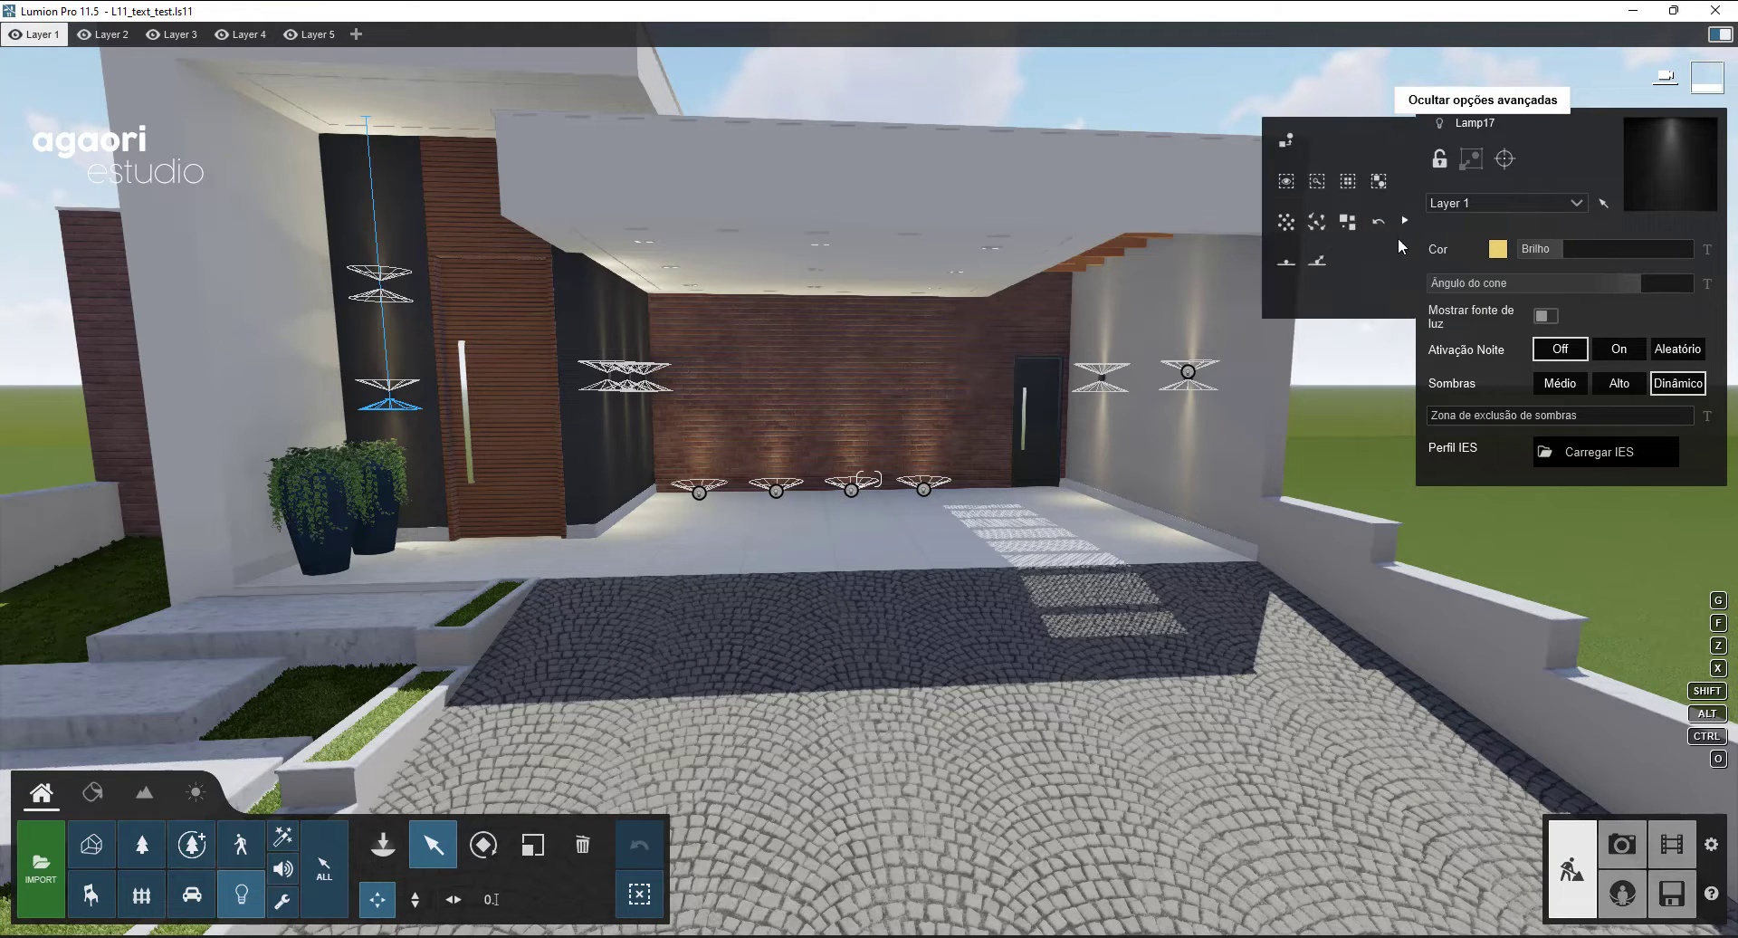
{"action": "left_click", "coordinate": [1348, 182]}
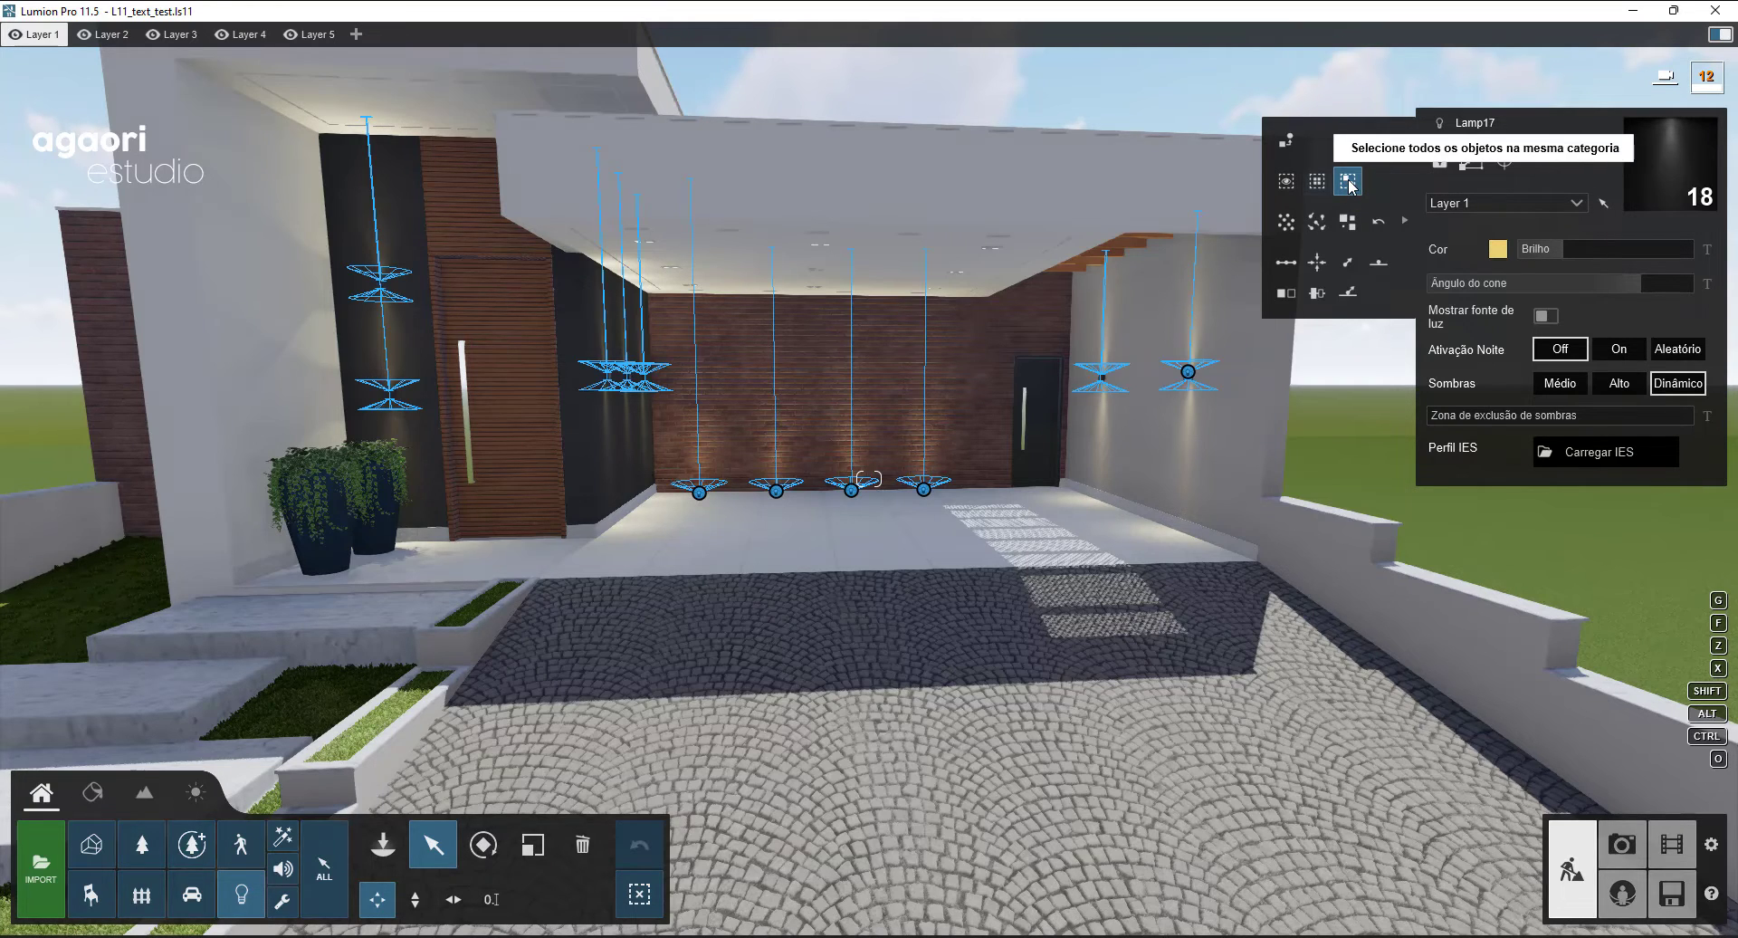
{"action": "left_click", "coordinate": [1571, 205]}
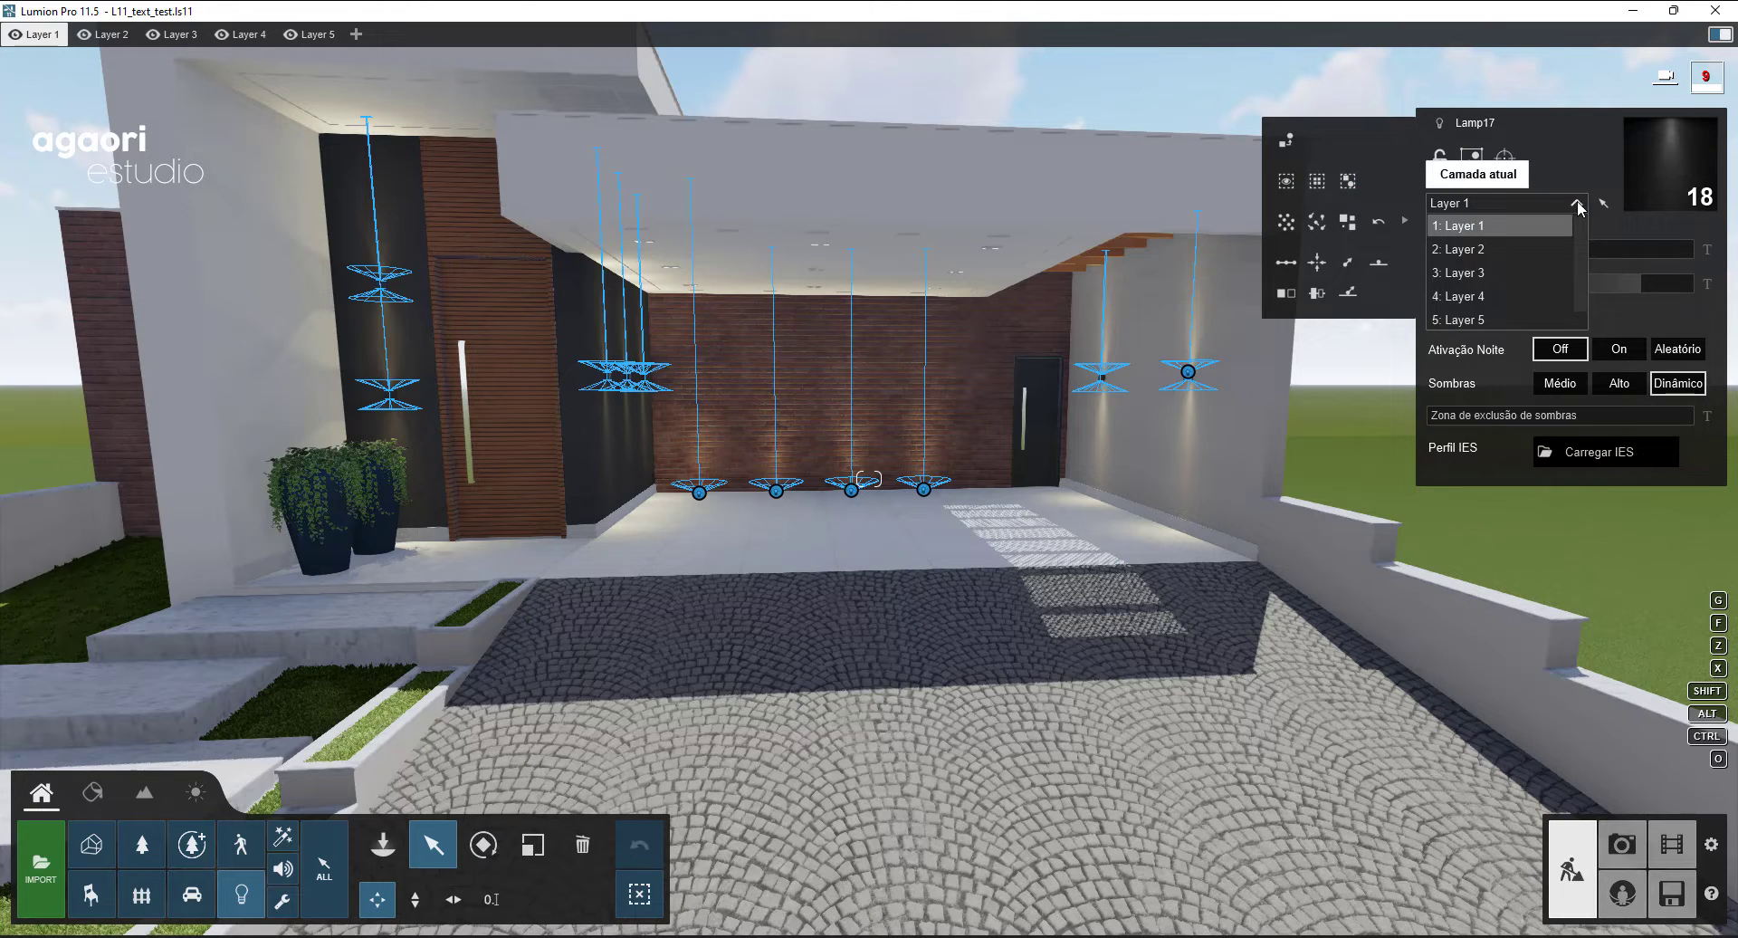
{"action": "left_click", "coordinate": [1514, 252]}
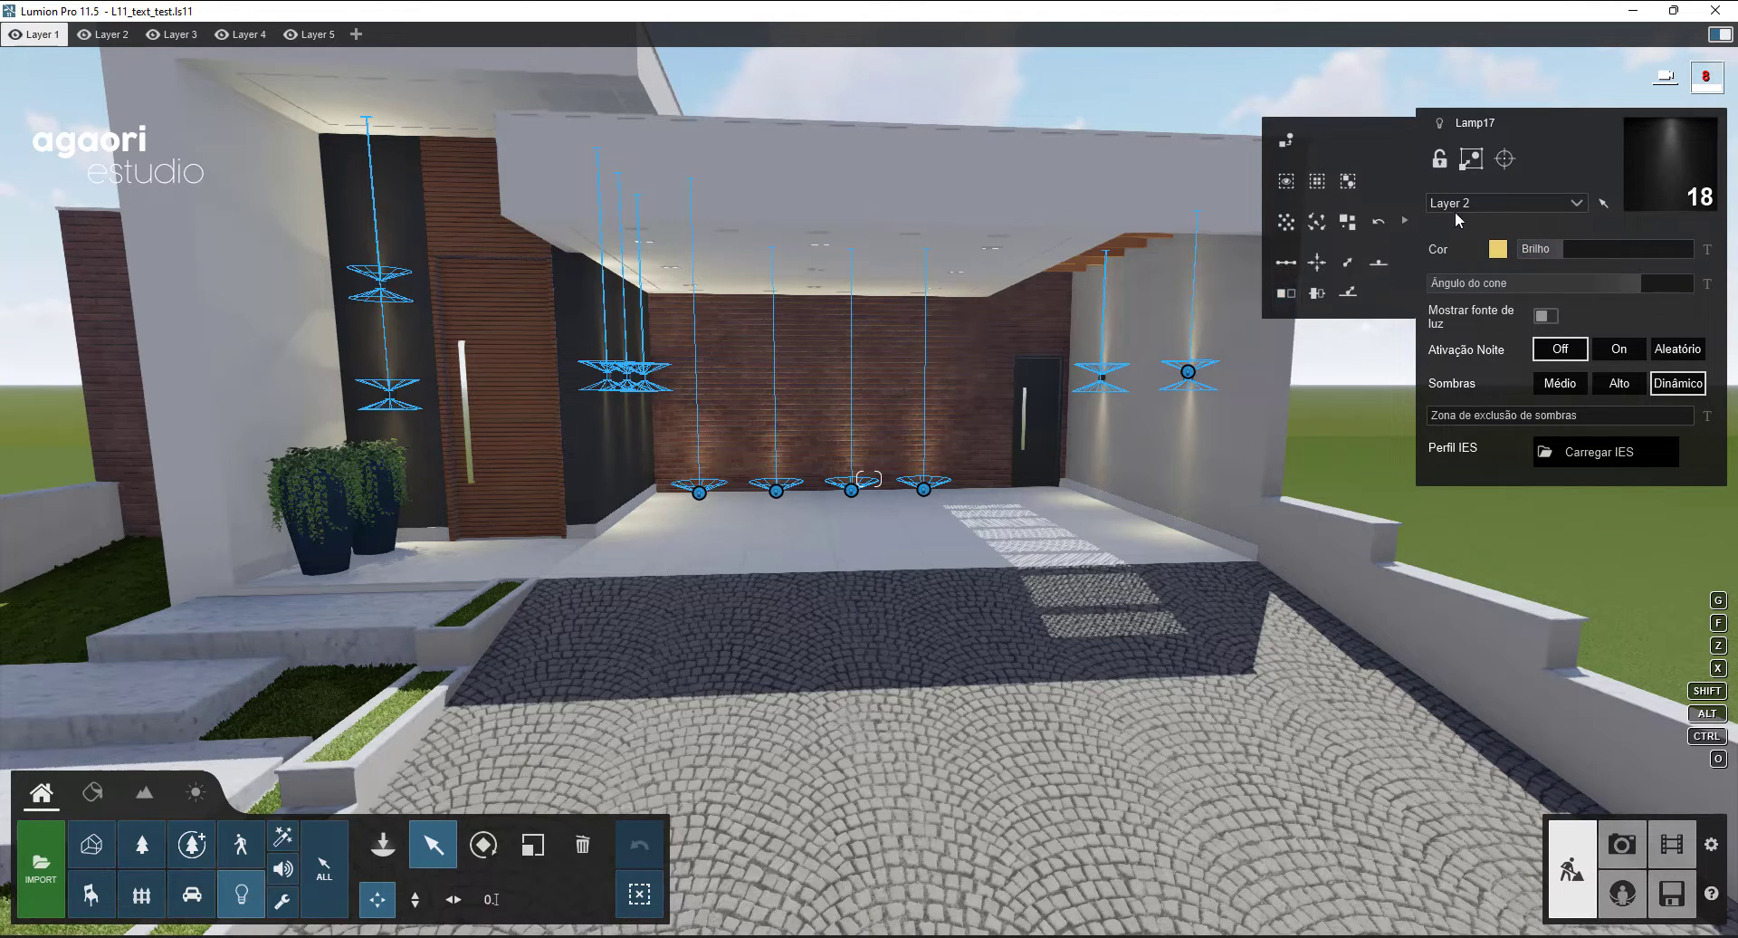
- Hide Layer 2 so that the spotlights are switched off in the scene
{"action": "left_click", "coordinate": [86, 37]}
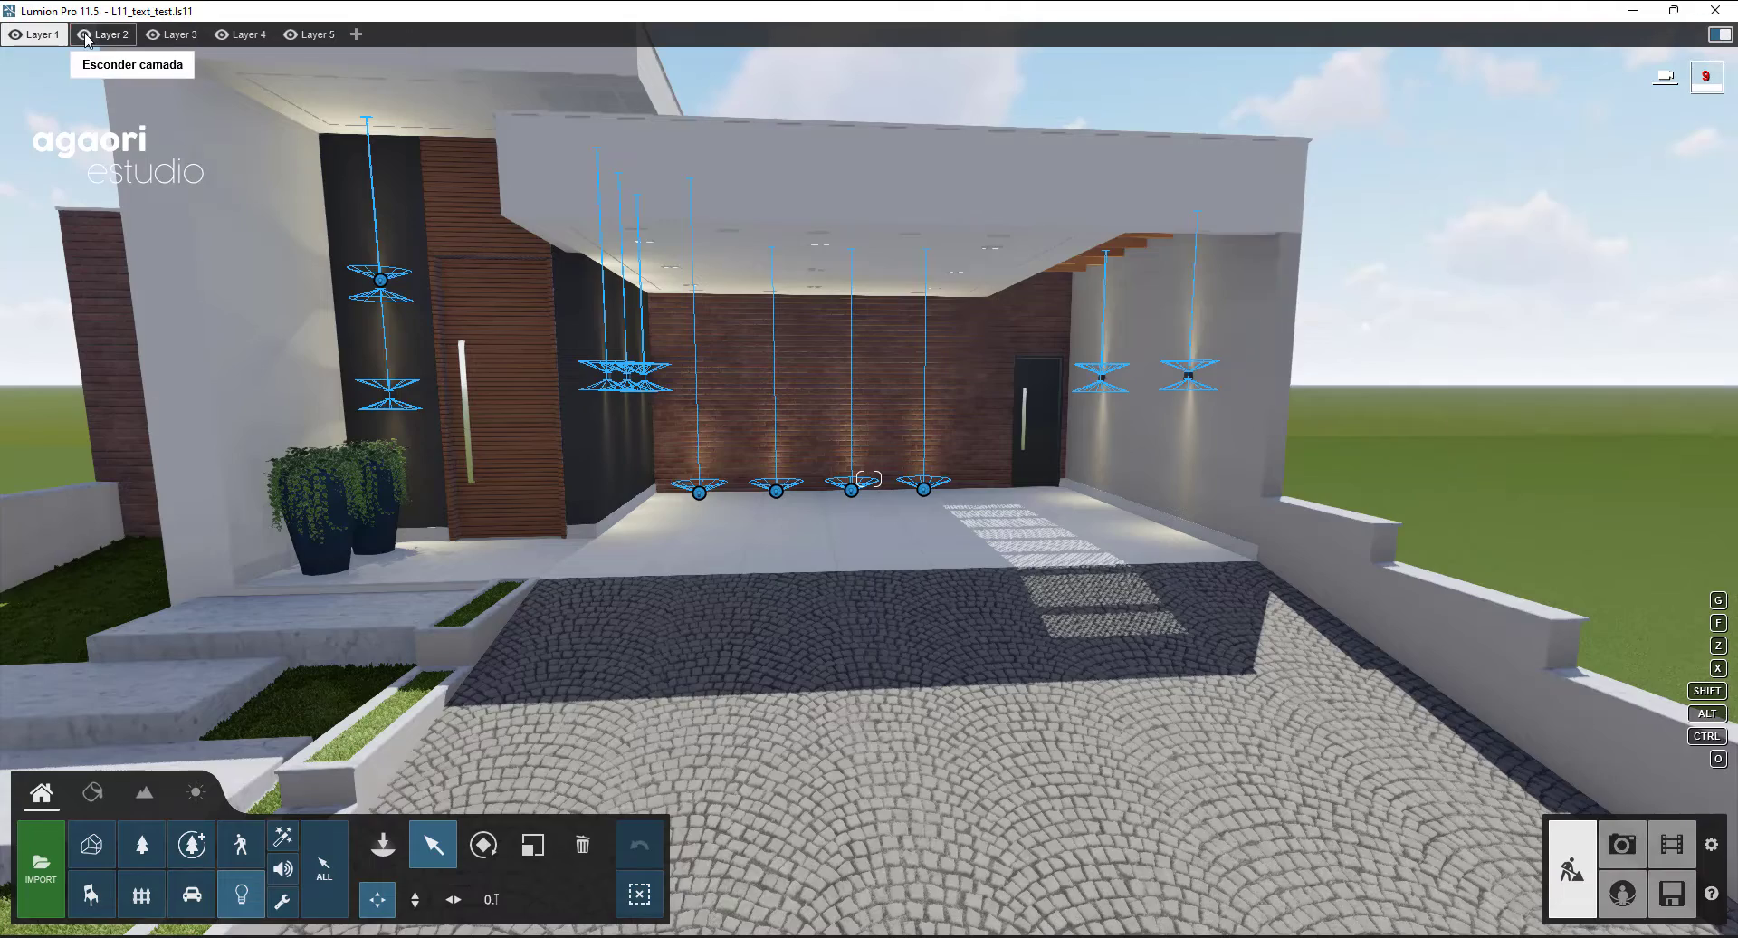
{"action": "key", "text": "s"}
{"action": "right_click_drag", "start_coordinate": [809, 574], "coordinate": [867, 573]}
{"action": "key", "text": "s"}
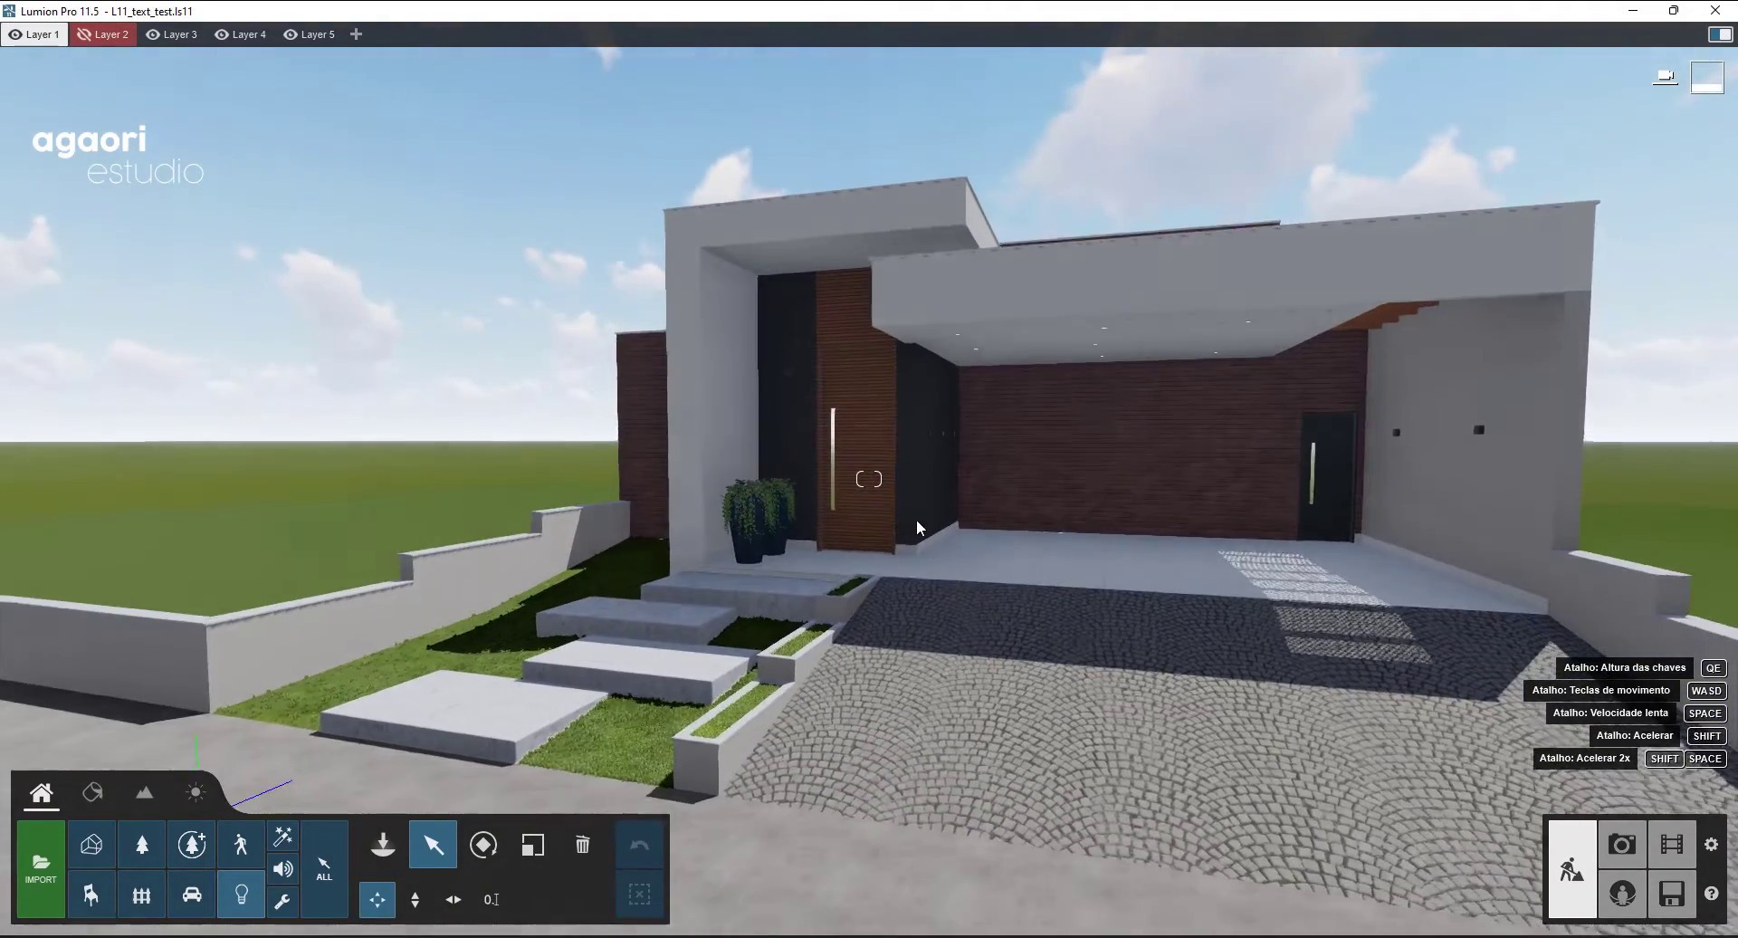
{"action": "right_click_drag", "start_coordinate": [916, 519], "coordinate": [943, 579]}
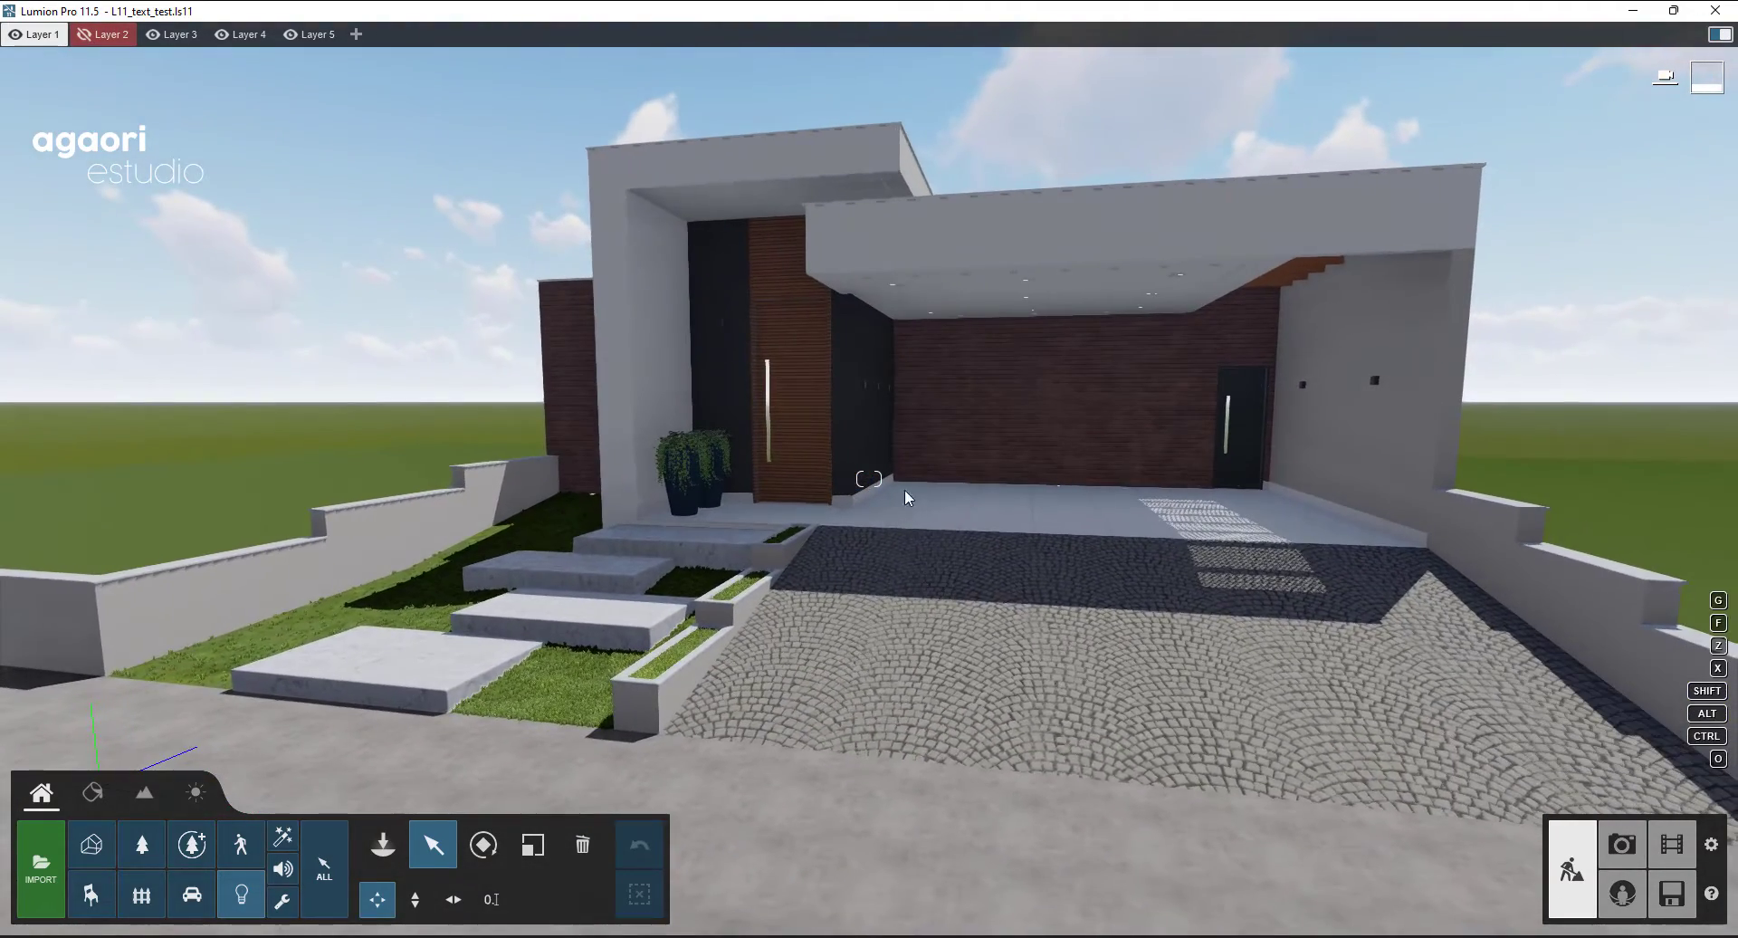
{"action": "key", "text": "d"}
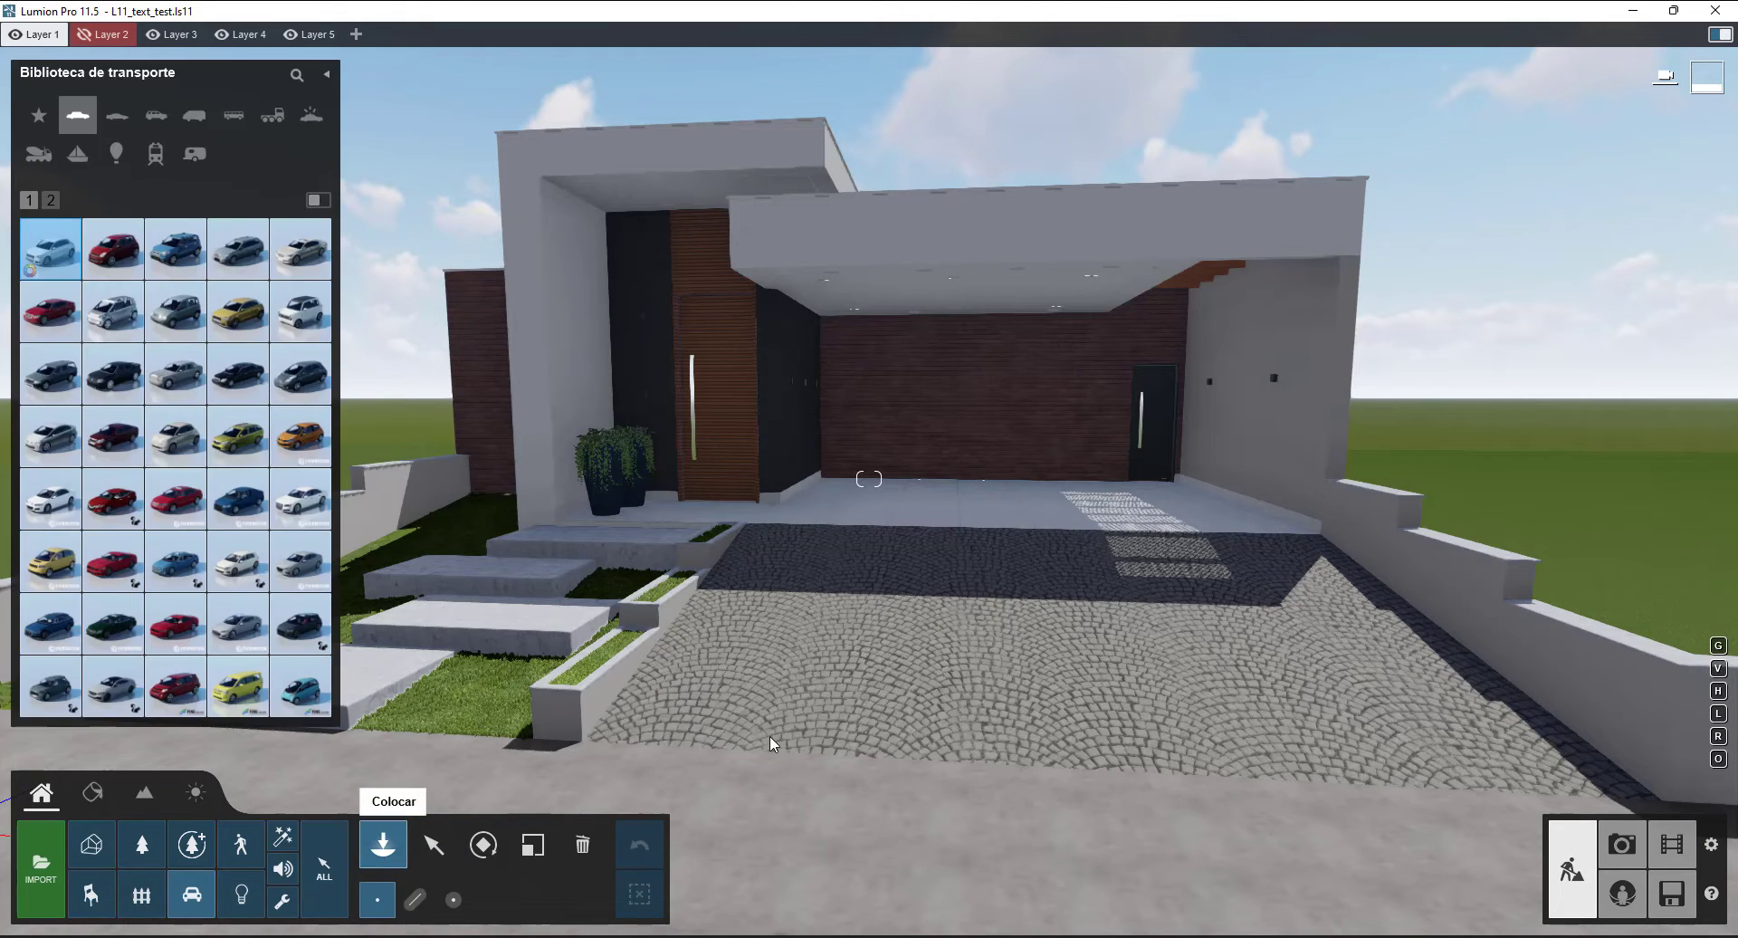
- Place the white SUV HD 008 in the covered garage beside the dark wall, facing the street
{"action": "key", "text": "w"}
{"action": "right_click_drag", "start_coordinate": [584, 435], "coordinate": [702, 497]}
{"action": "key", "text": "q"}
{"action": "key", "text": "w"}
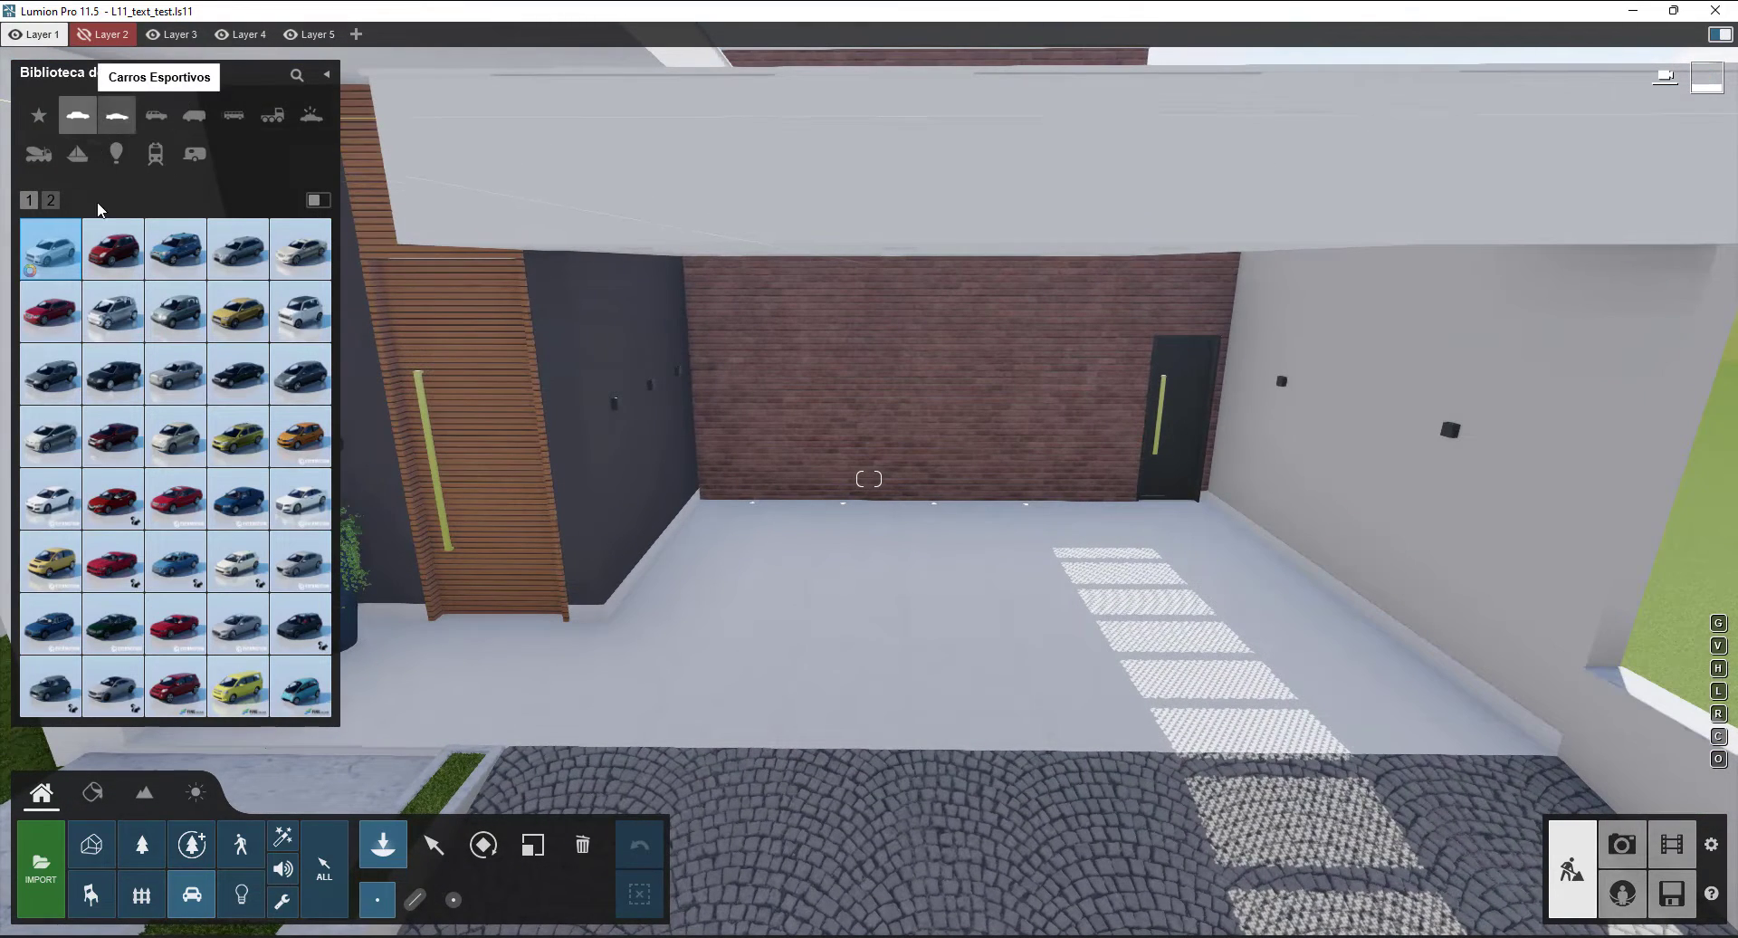
{"action": "left_click", "coordinate": [165, 117]}
{"action": "mouse_move", "coordinate": [310, 331]}
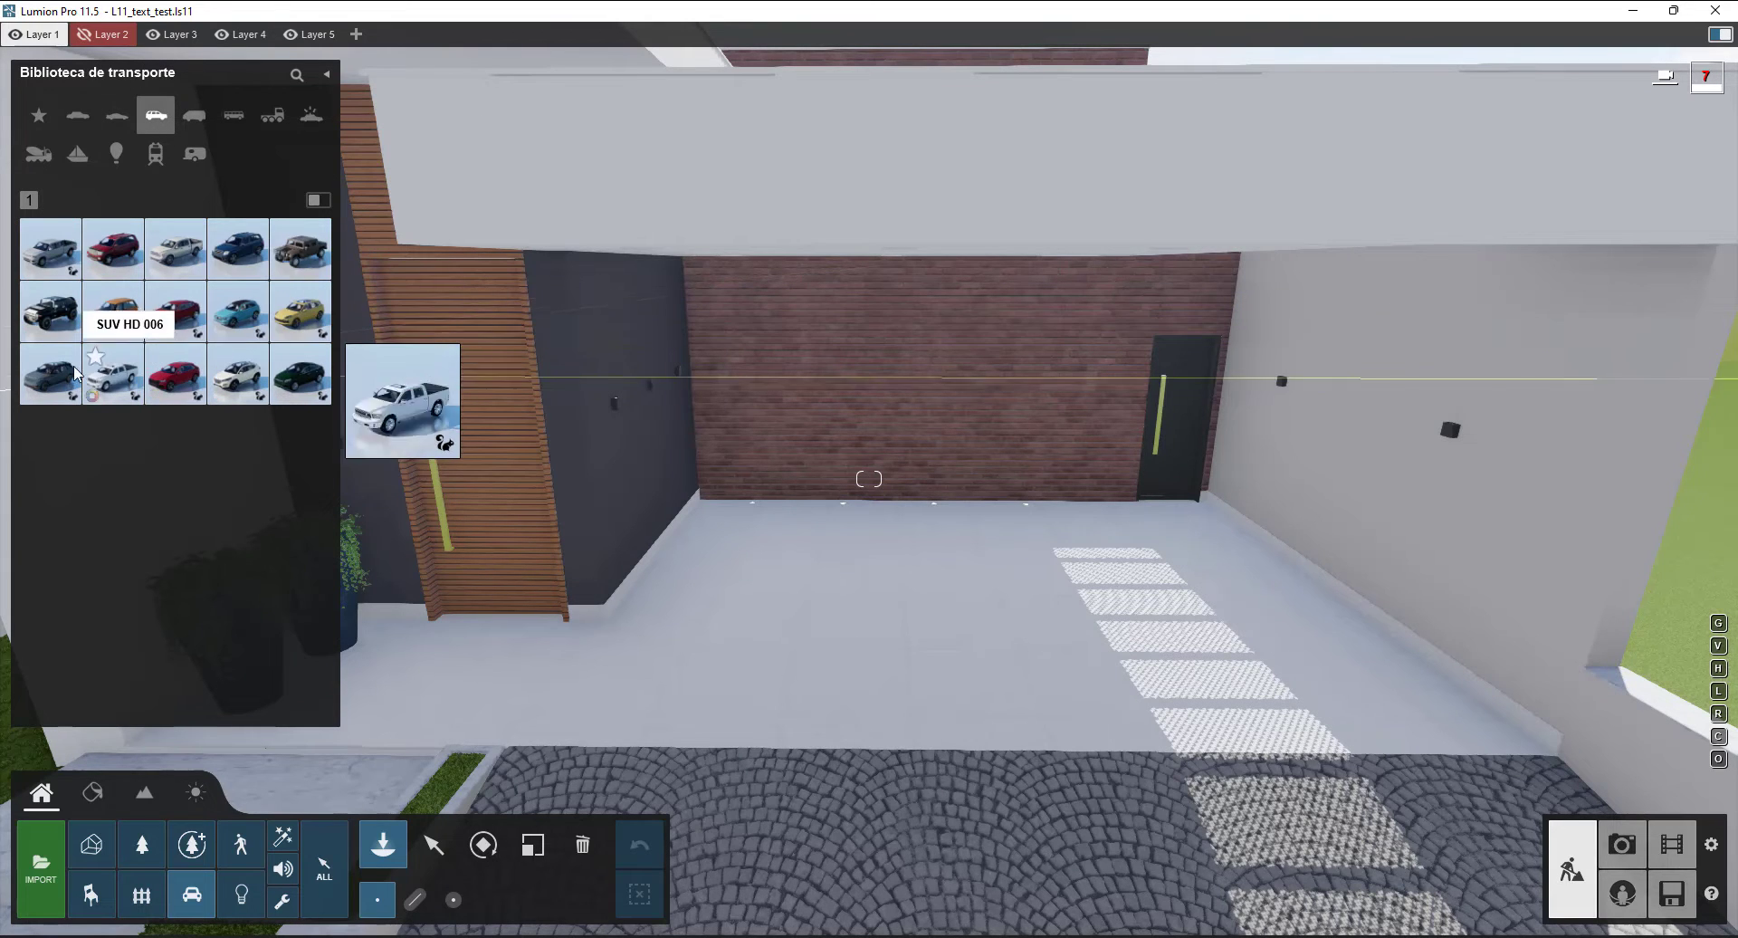
{"action": "mouse_move", "coordinate": [50, 385]}
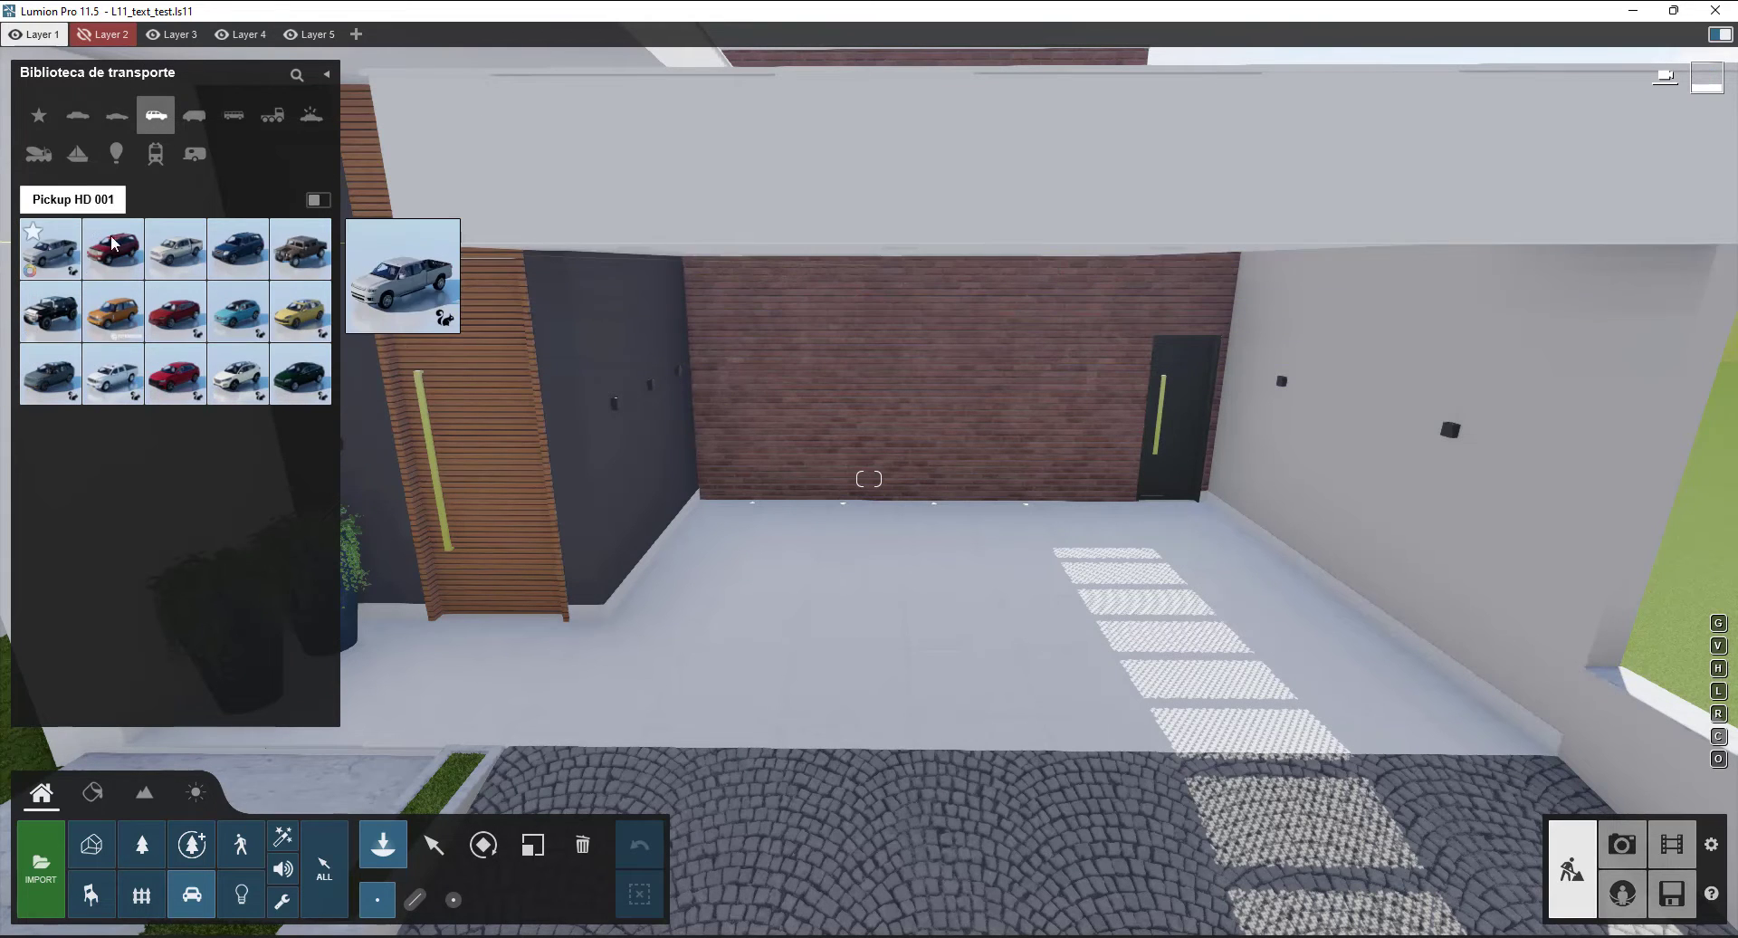
{"action": "mouse_move", "coordinate": [262, 376]}
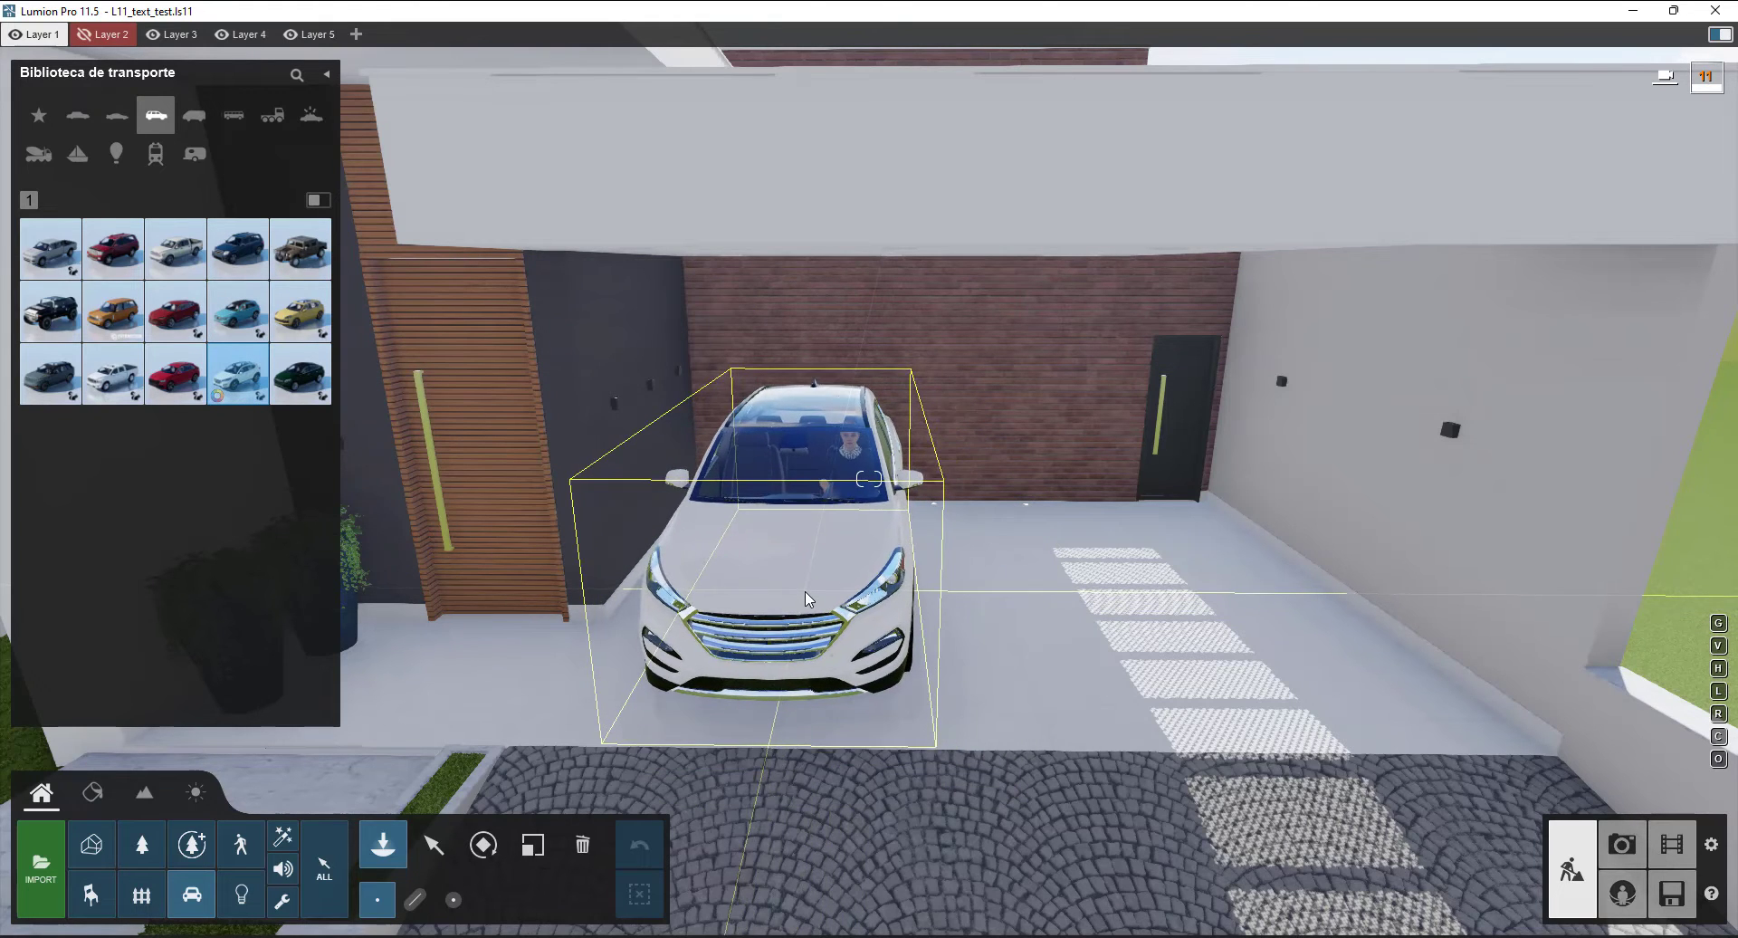
{"action": "left_click", "coordinate": [812, 599]}
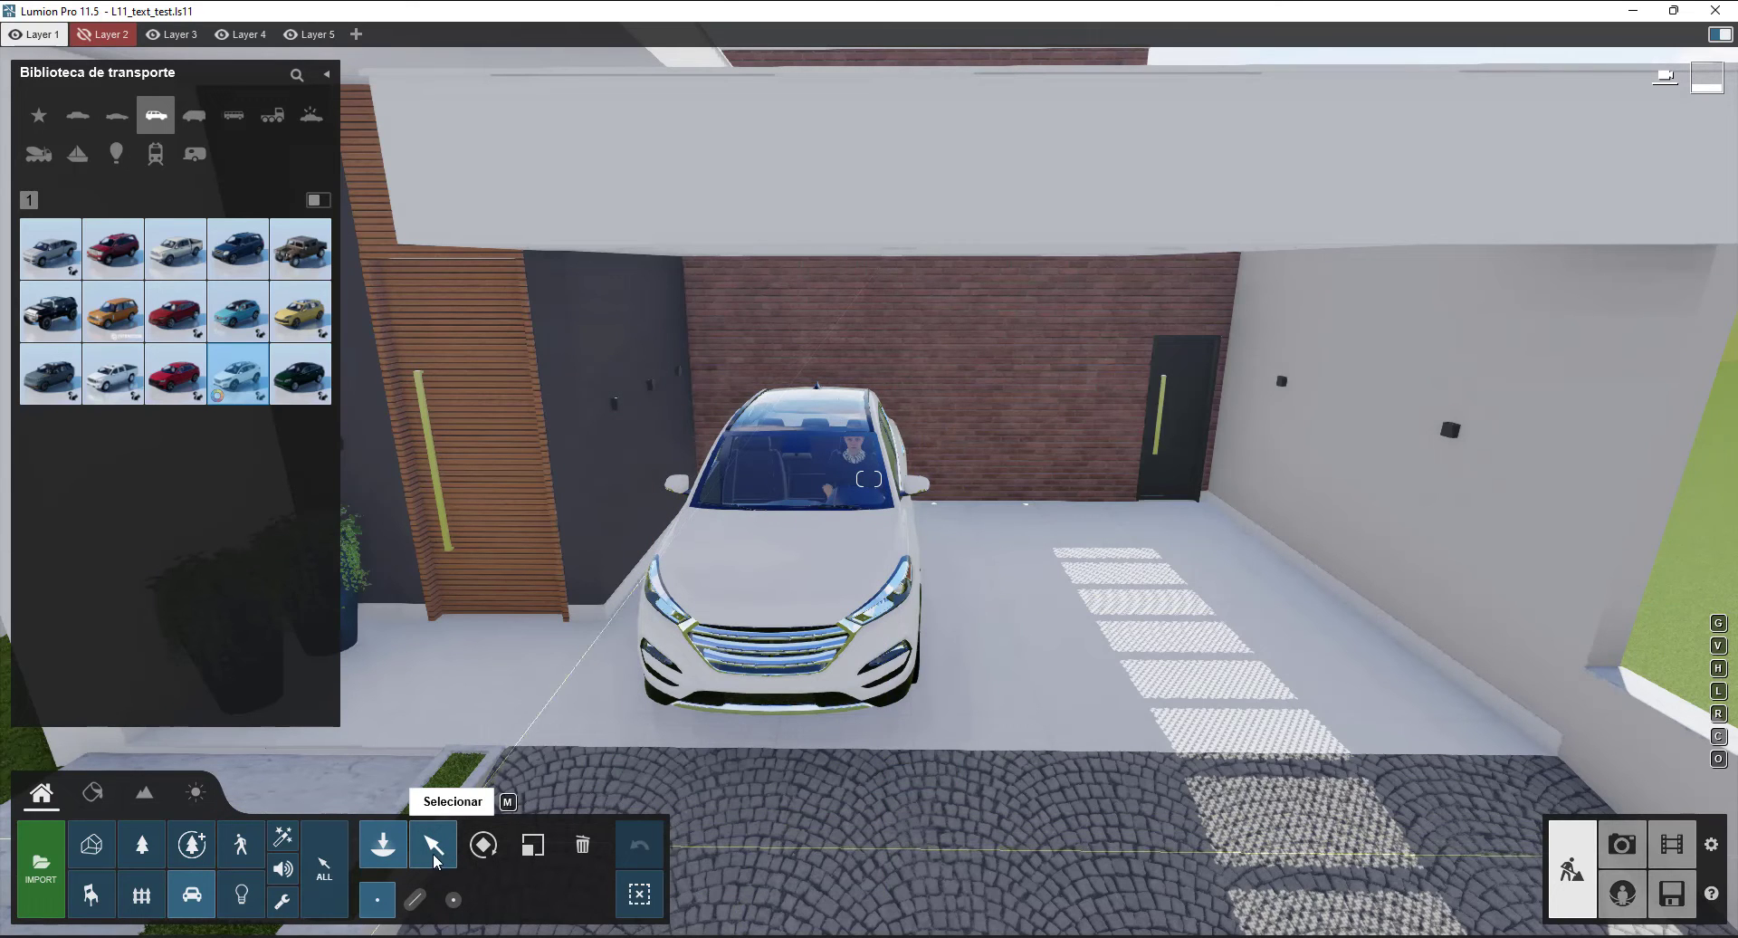
{"action": "key", "text": "s"}
{"action": "key", "text": "d"}
{"action": "right_click_drag", "start_coordinate": [851, 797], "coordinate": [786, 715]}
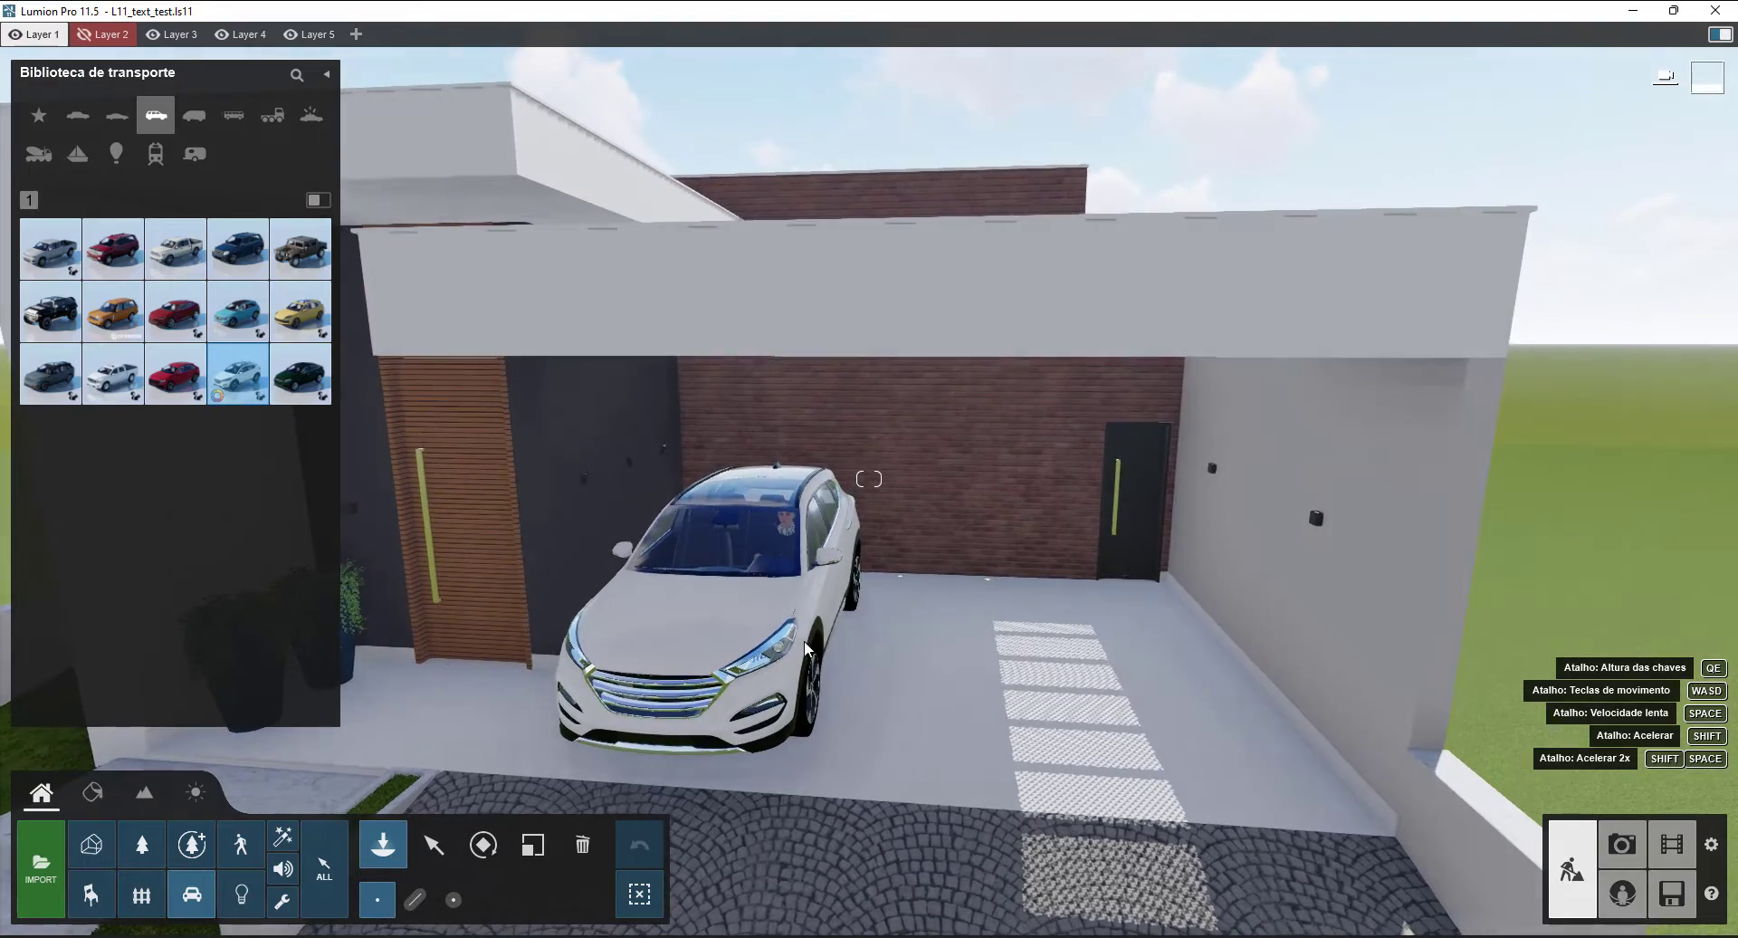
{"action": "left_click", "coordinate": [804, 642]}
{"action": "key", "text": "d"}
{"action": "key", "text": "e"}
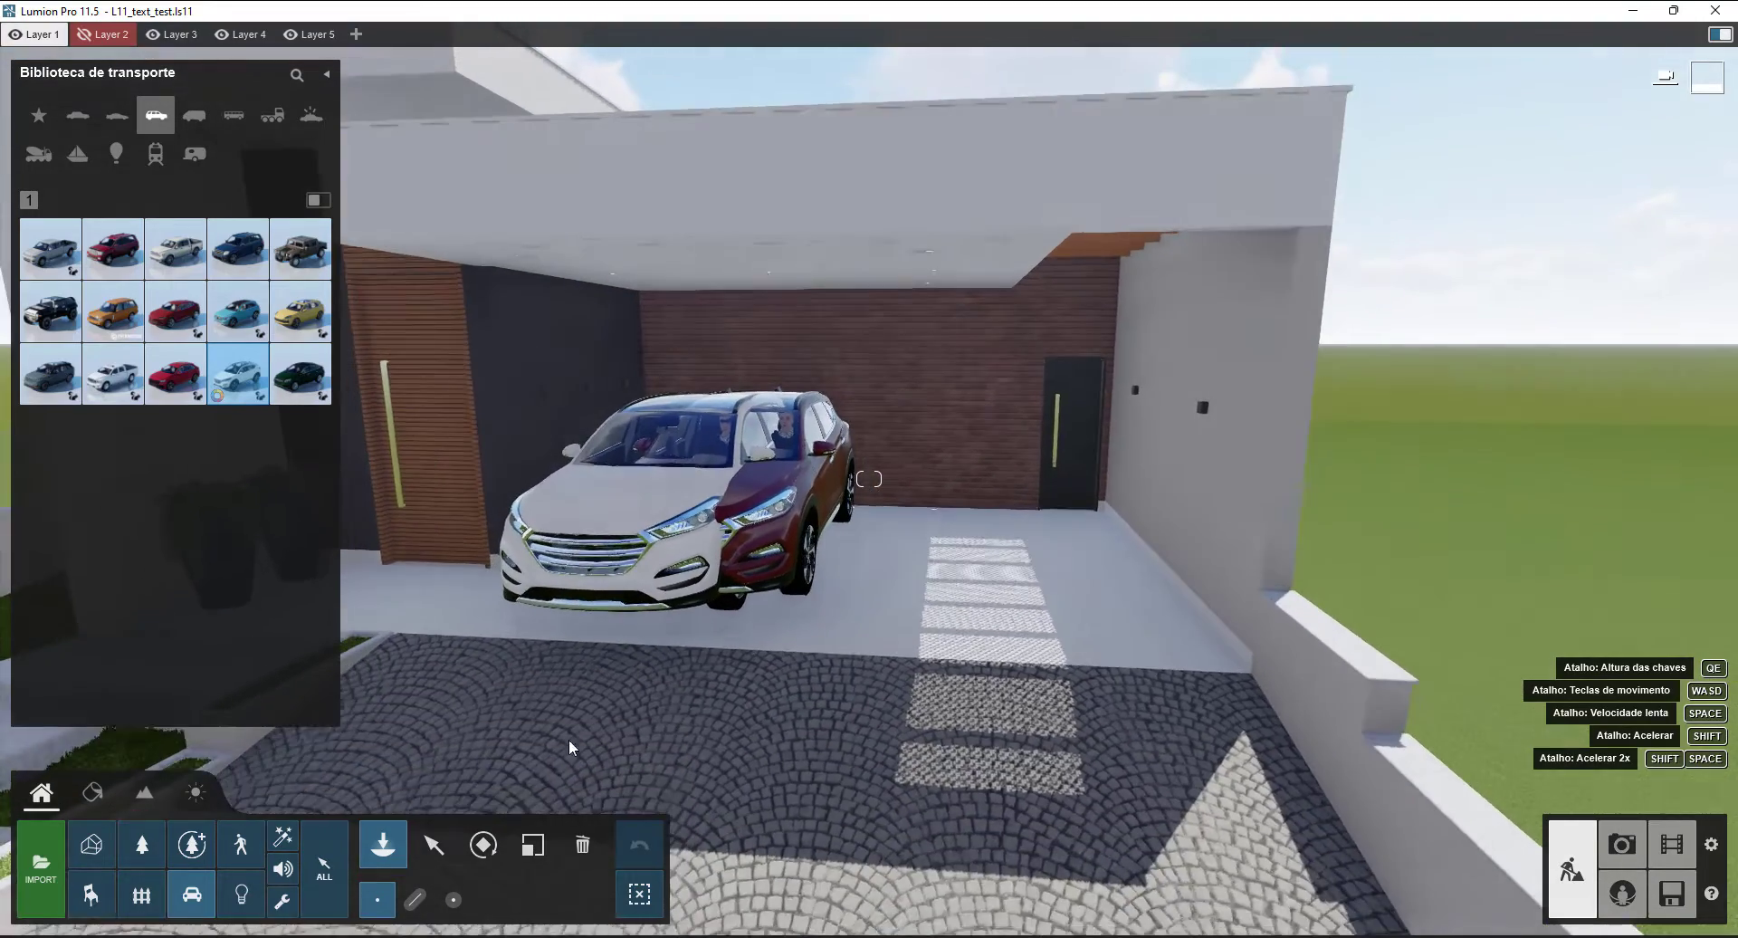
- Select the white SUV in the garage and turn off the display of its driver
{"action": "left_click", "coordinate": [436, 841]}
{"action": "left_click", "coordinate": [436, 840]}
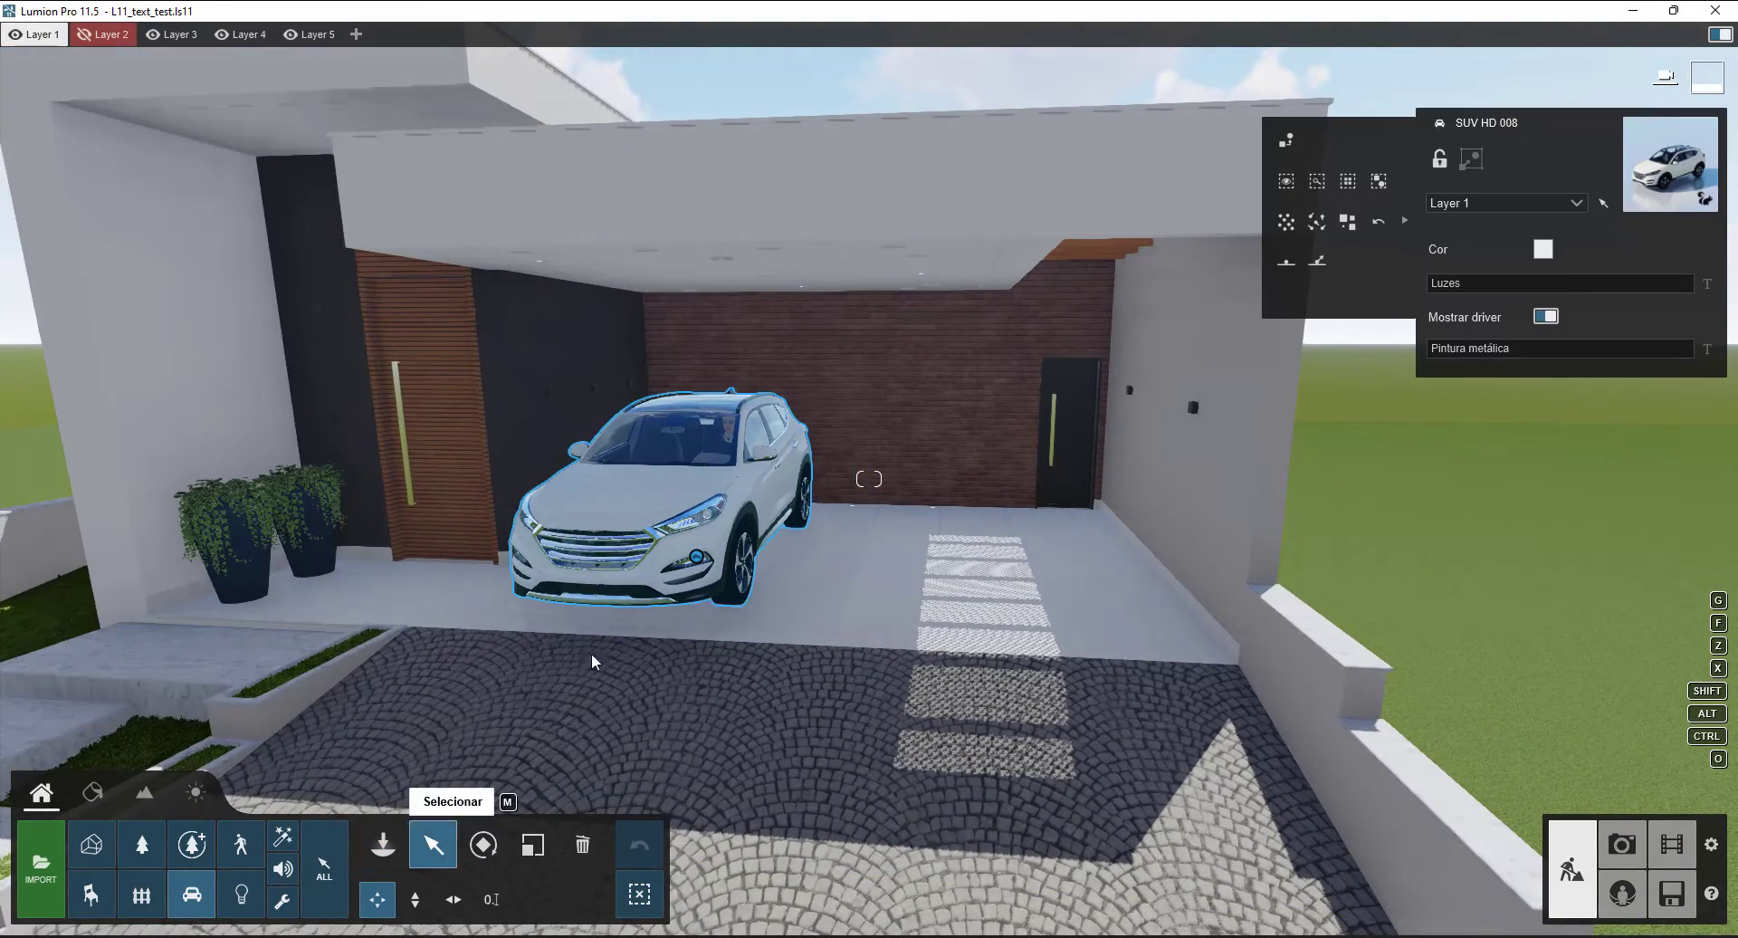
{"action": "key", "text": "w"}
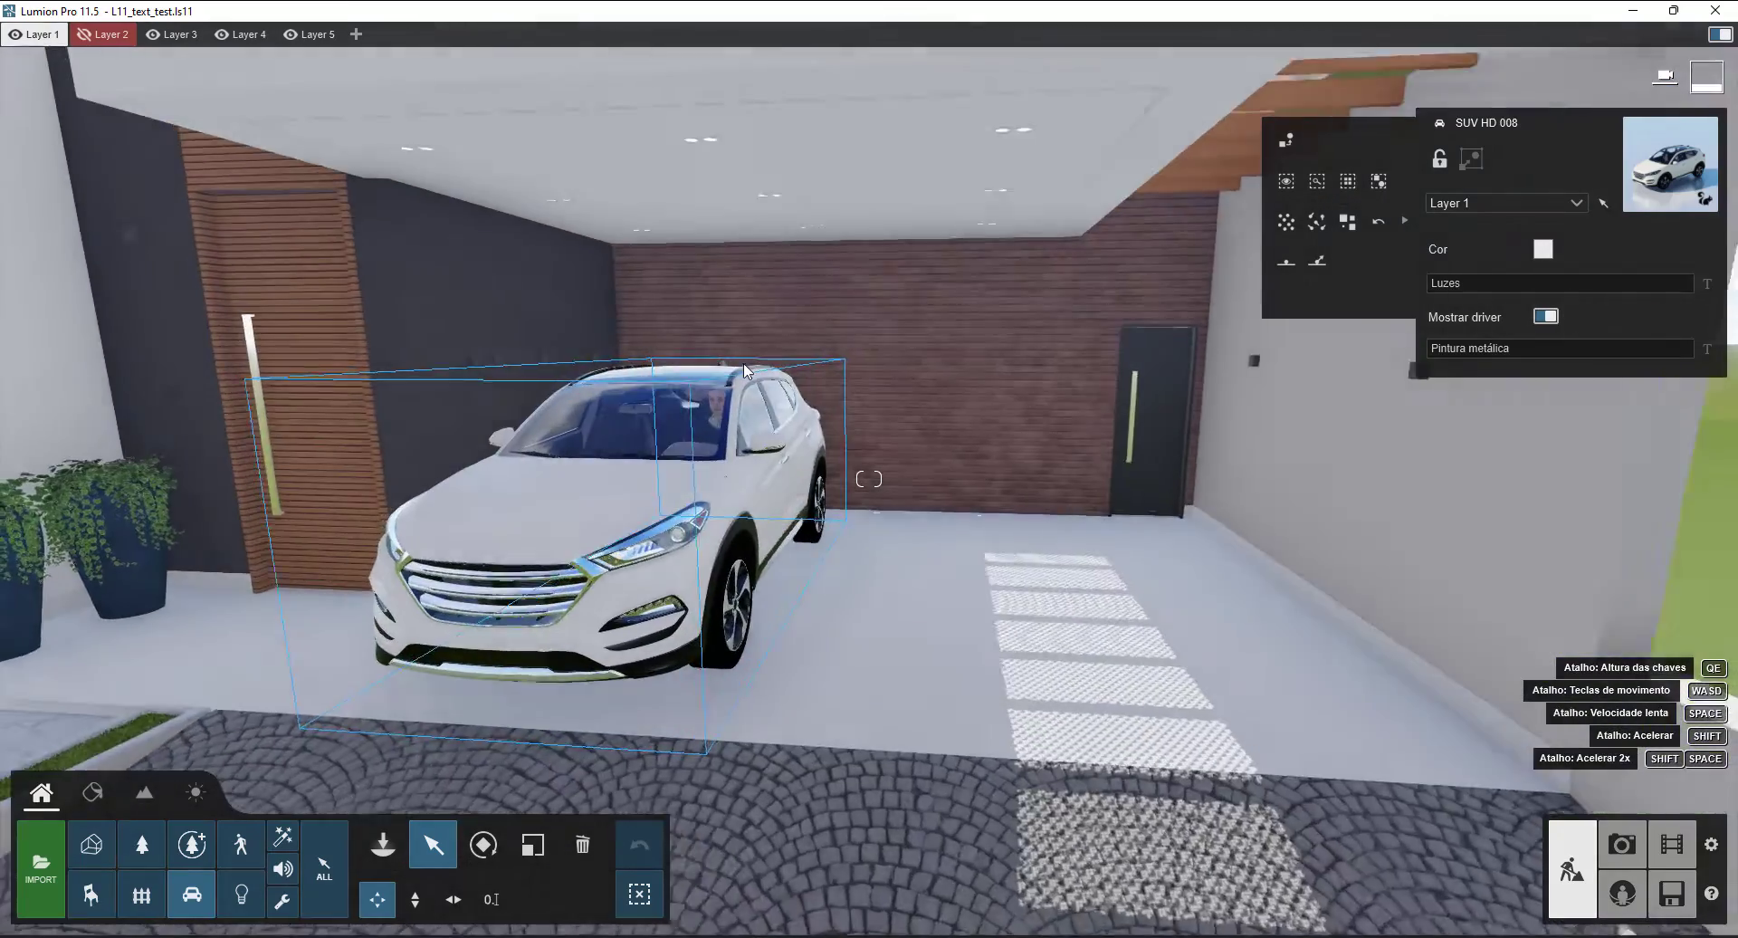
{"action": "key", "text": "a"}
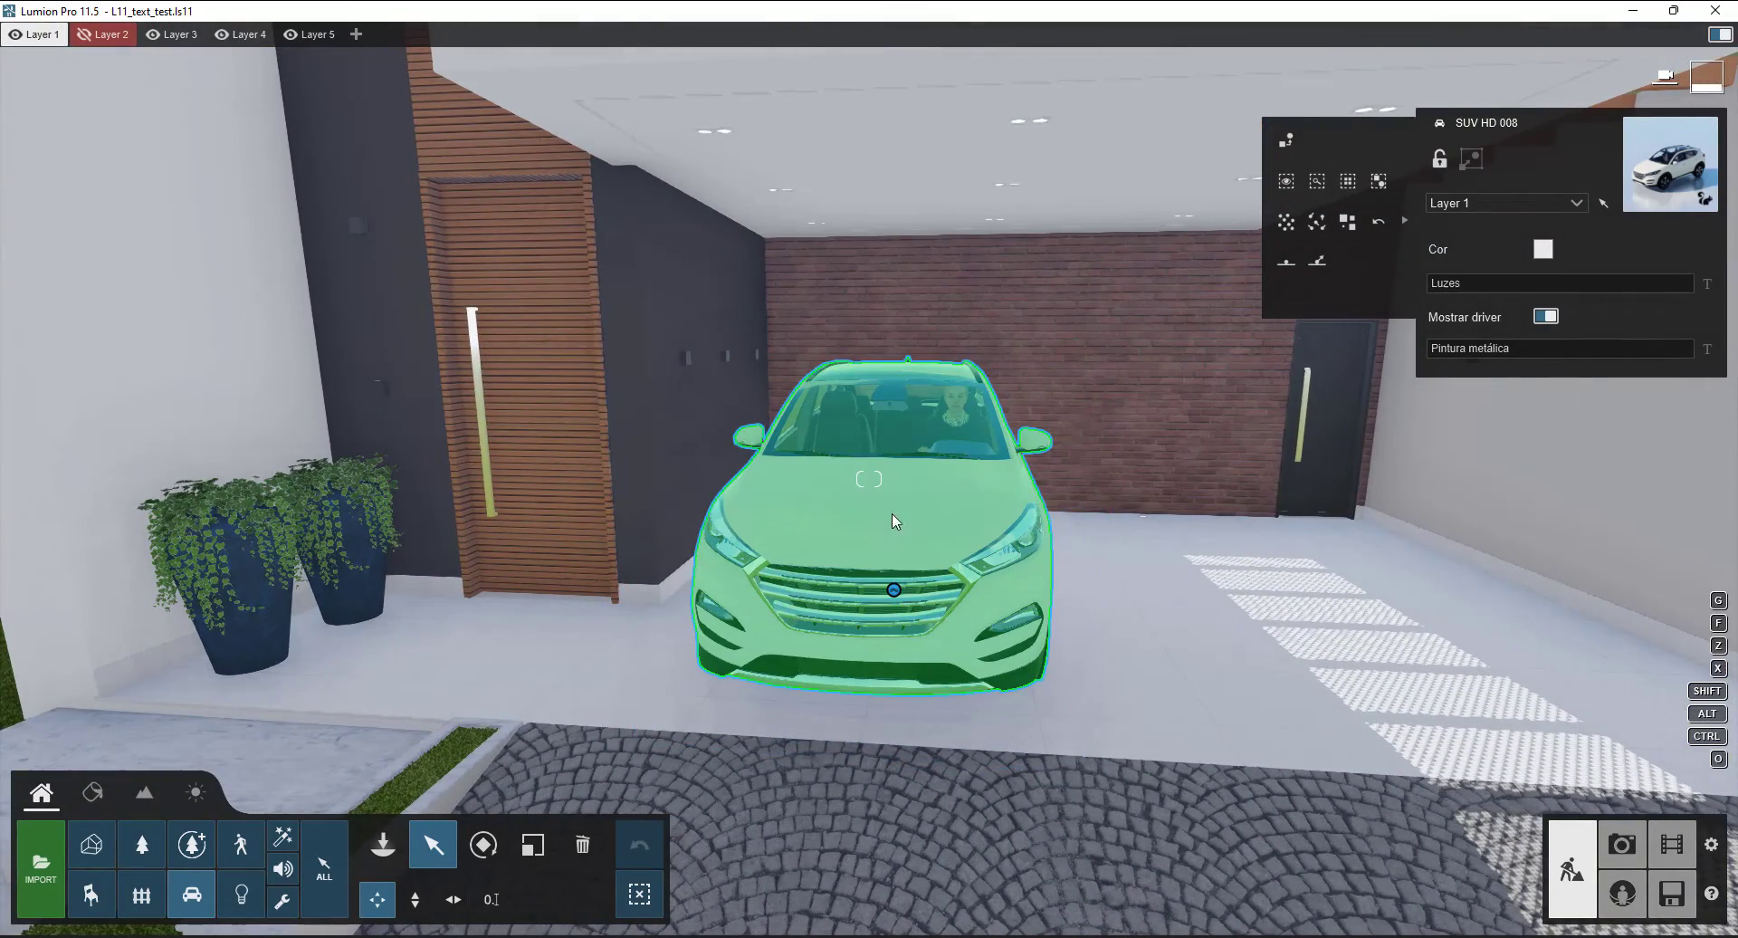
{"action": "left_click", "coordinate": [898, 592]}
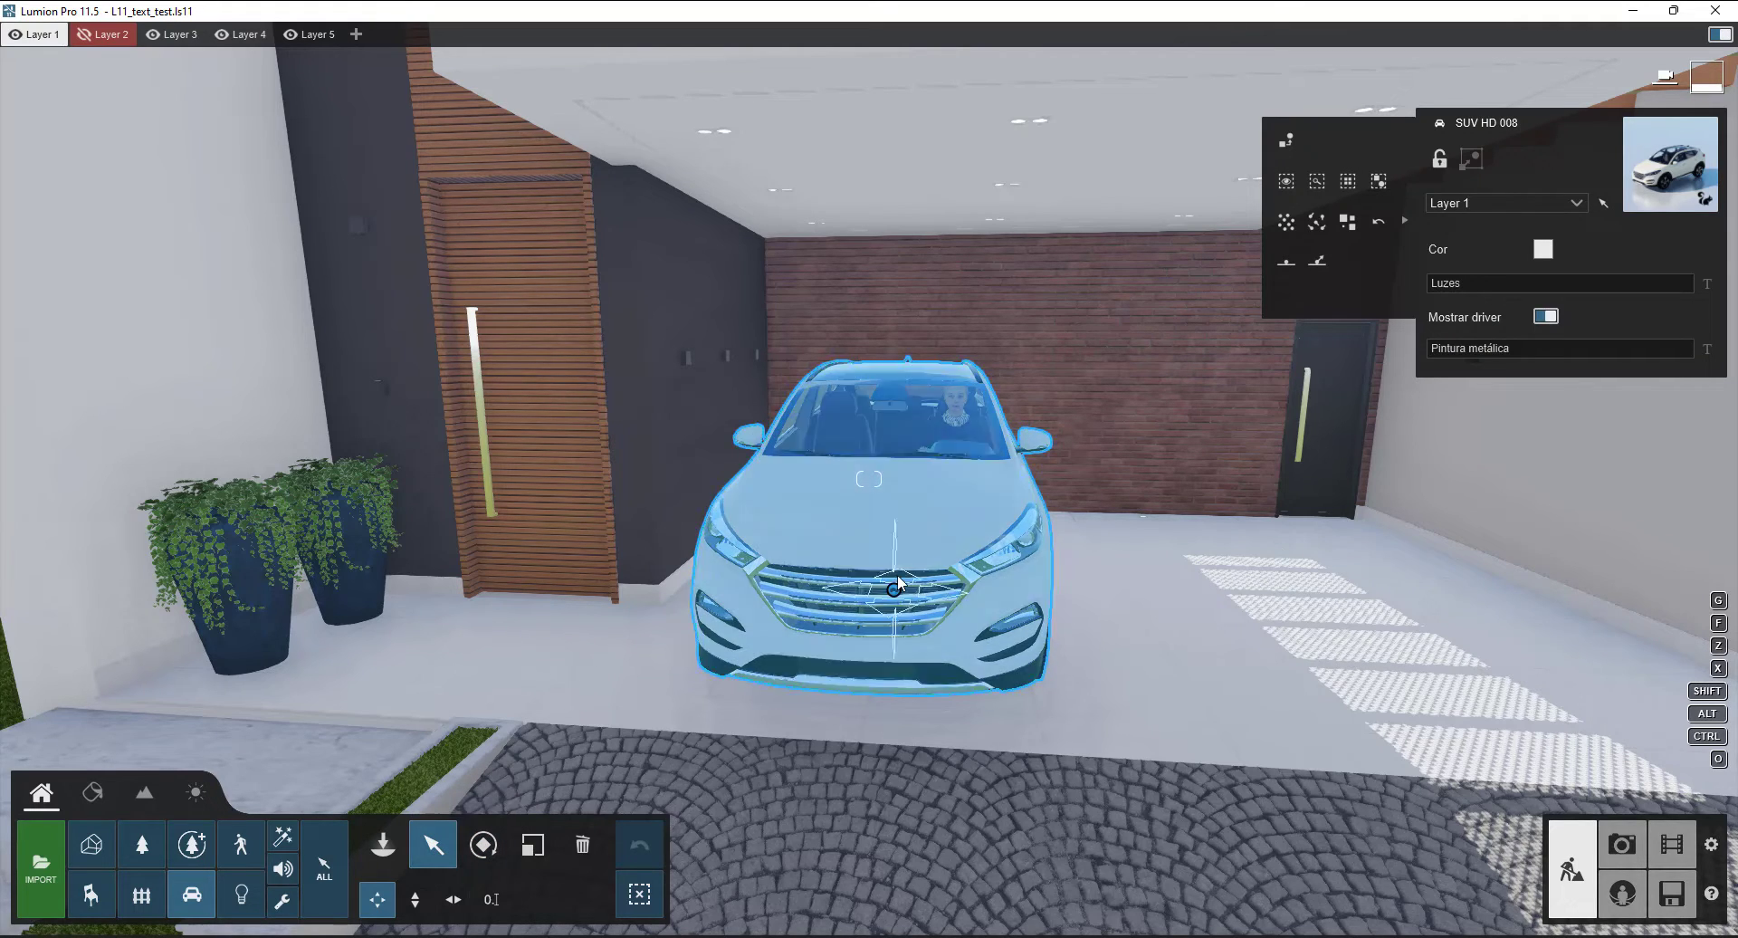
{"action": "left_click", "coordinate": [1545, 316]}
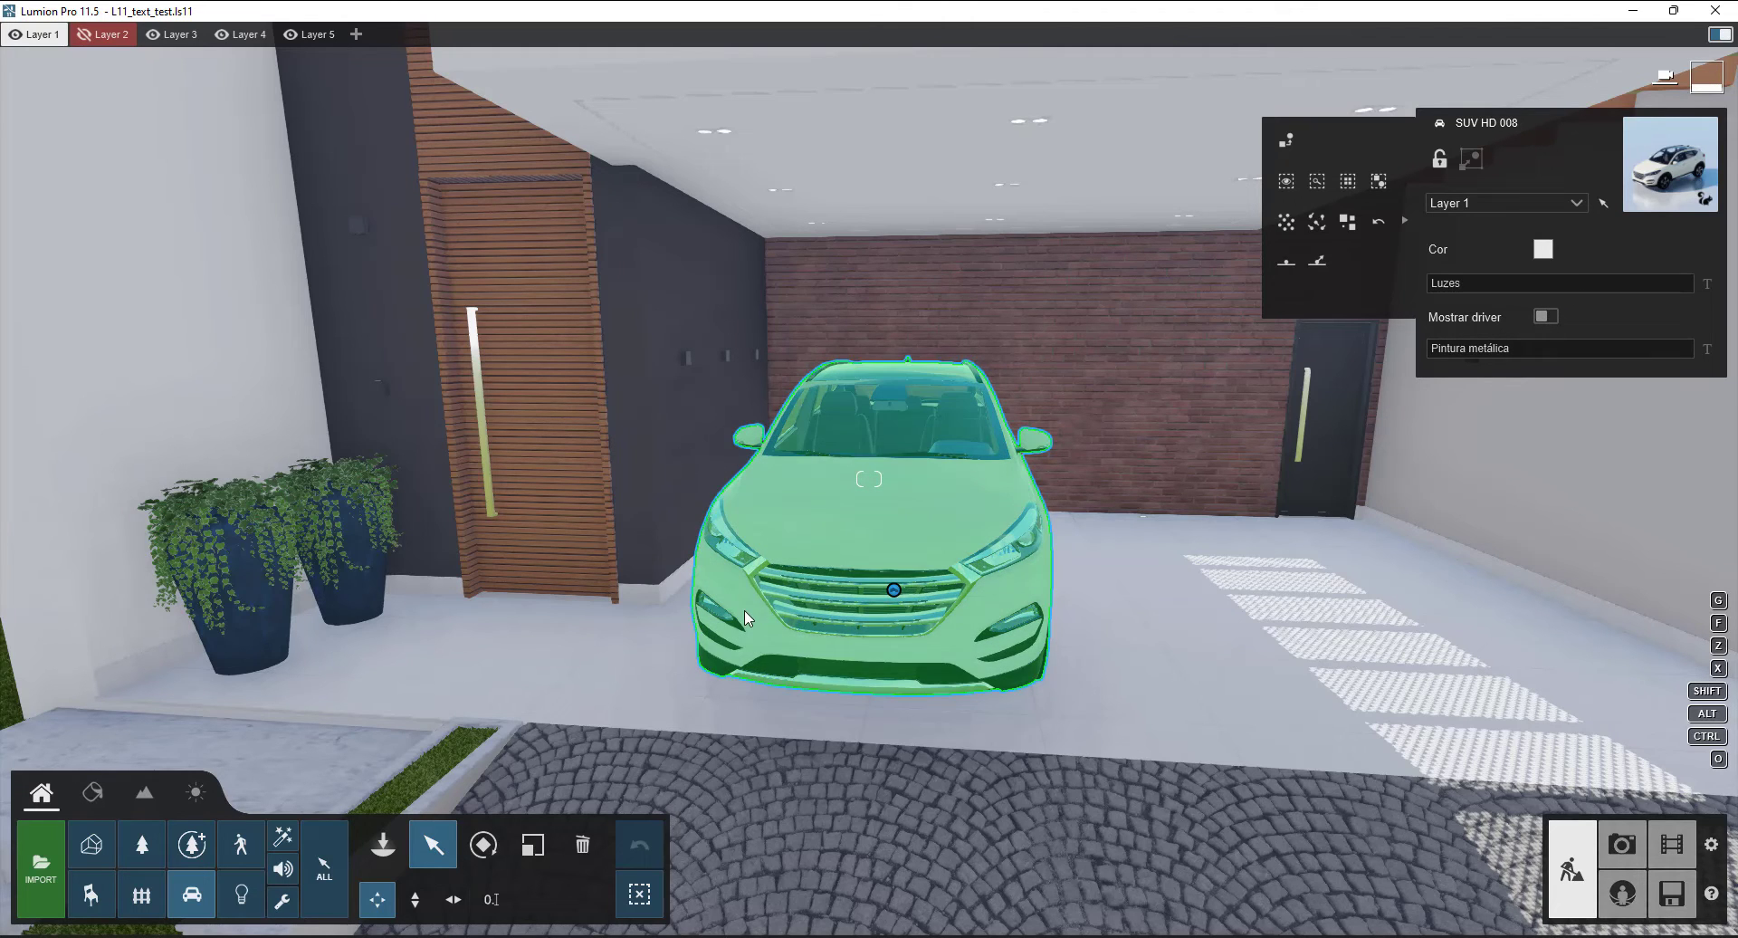
- Set the white SUV's metallic paint to 0.3 and check the finish up close
{"action": "key", "text": "d"}
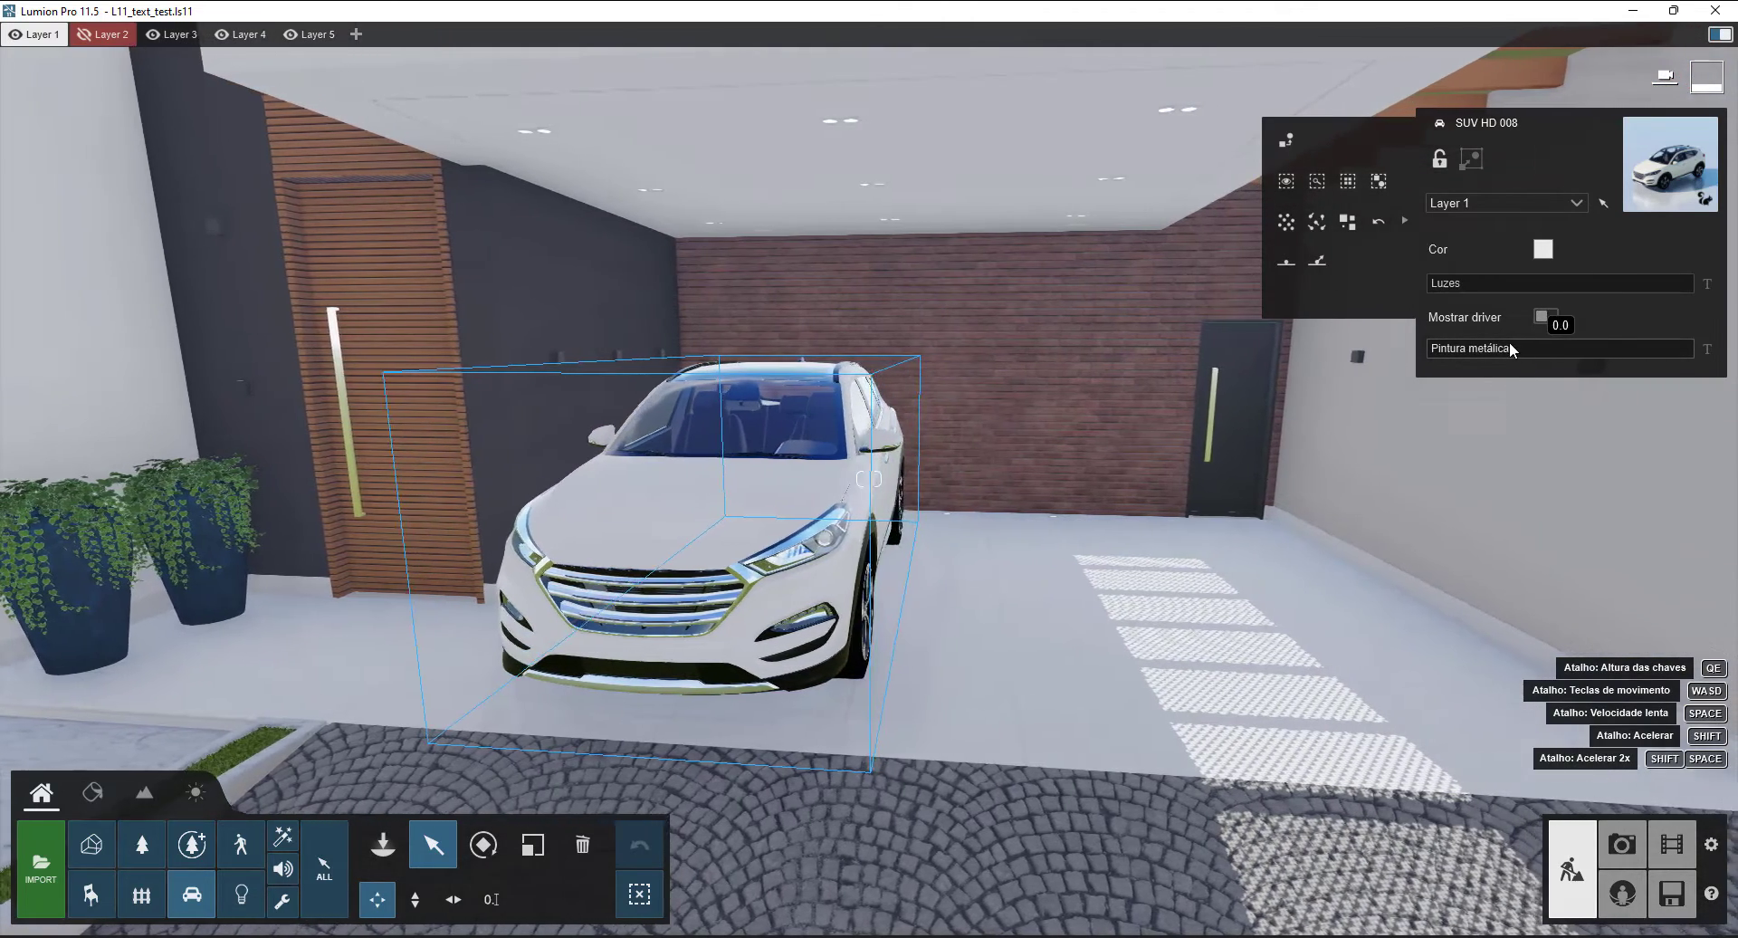
{"action": "mouse_move", "coordinate": [1513, 348]}
{"action": "left_mouse_down"}
{"action": "mouse_move", "coordinate": [1725, 364]}
{"action": "mouse_move", "coordinate": [1415, 335]}
{"action": "left_mouse_up"}
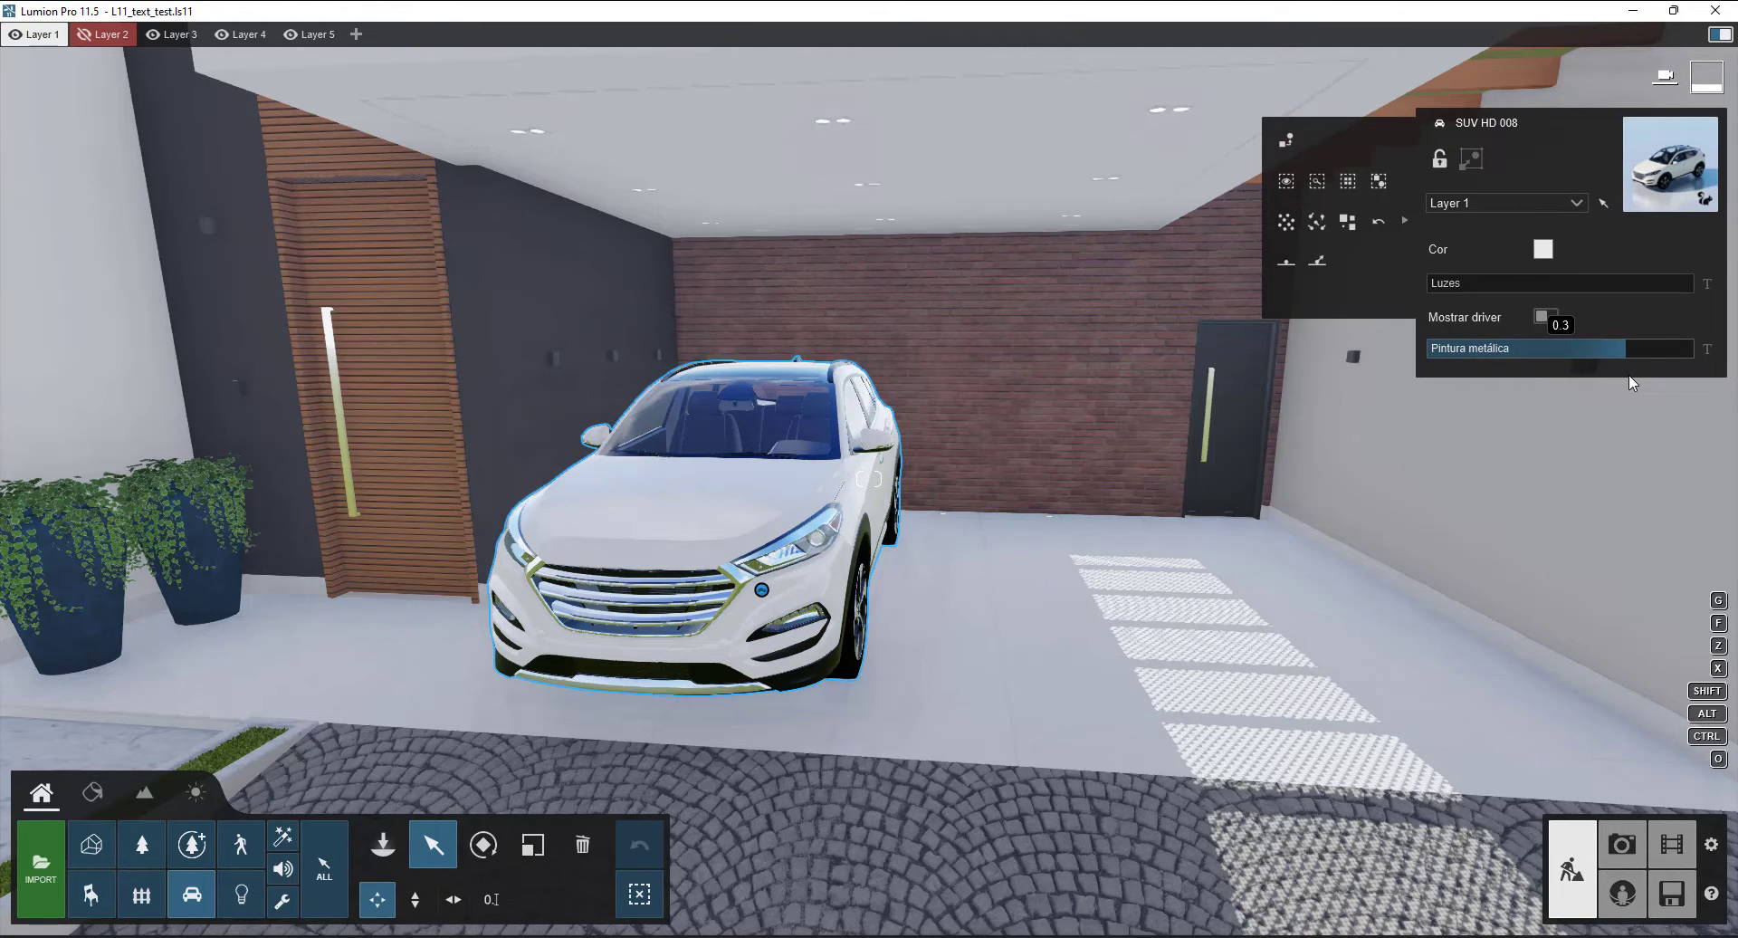
{"action": "right_click_drag", "start_coordinate": [1122, 399], "coordinate": [726, 391]}
{"action": "key", "text": "w"}
{"action": "key", "text": "d"}
{"action": "key", "text": "s"}
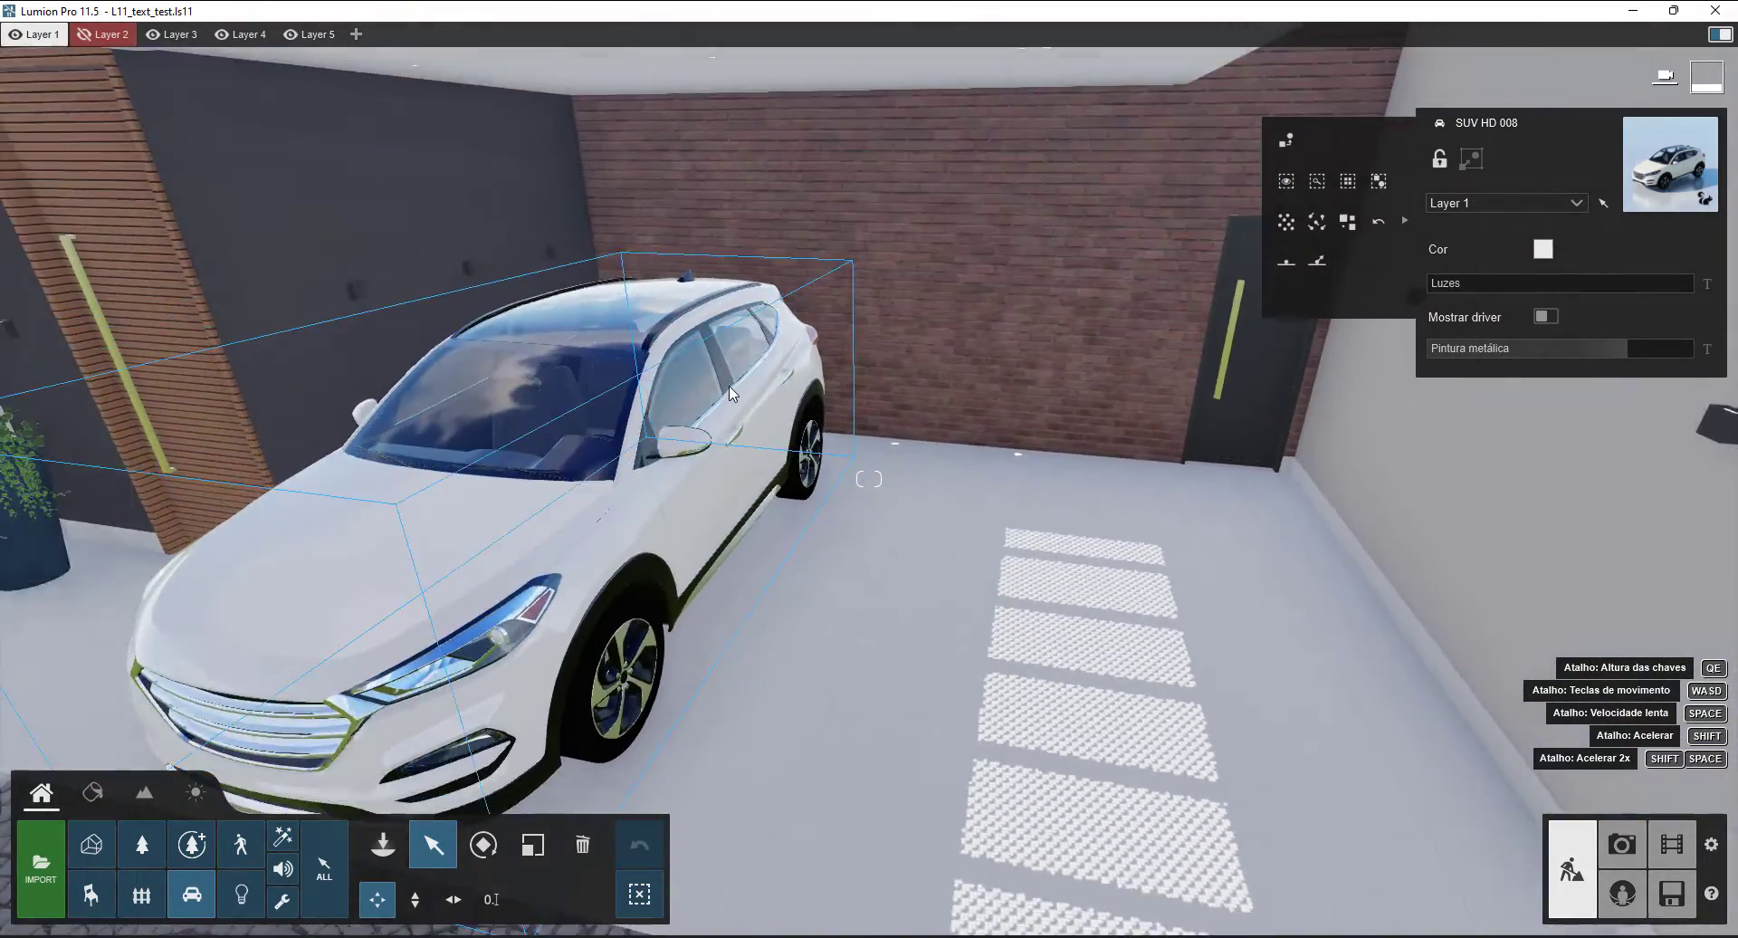
- Browse the transport library's categories and place the white scooter in the garage along the side wall, facing the street
{"action": "key", "text": "s"}
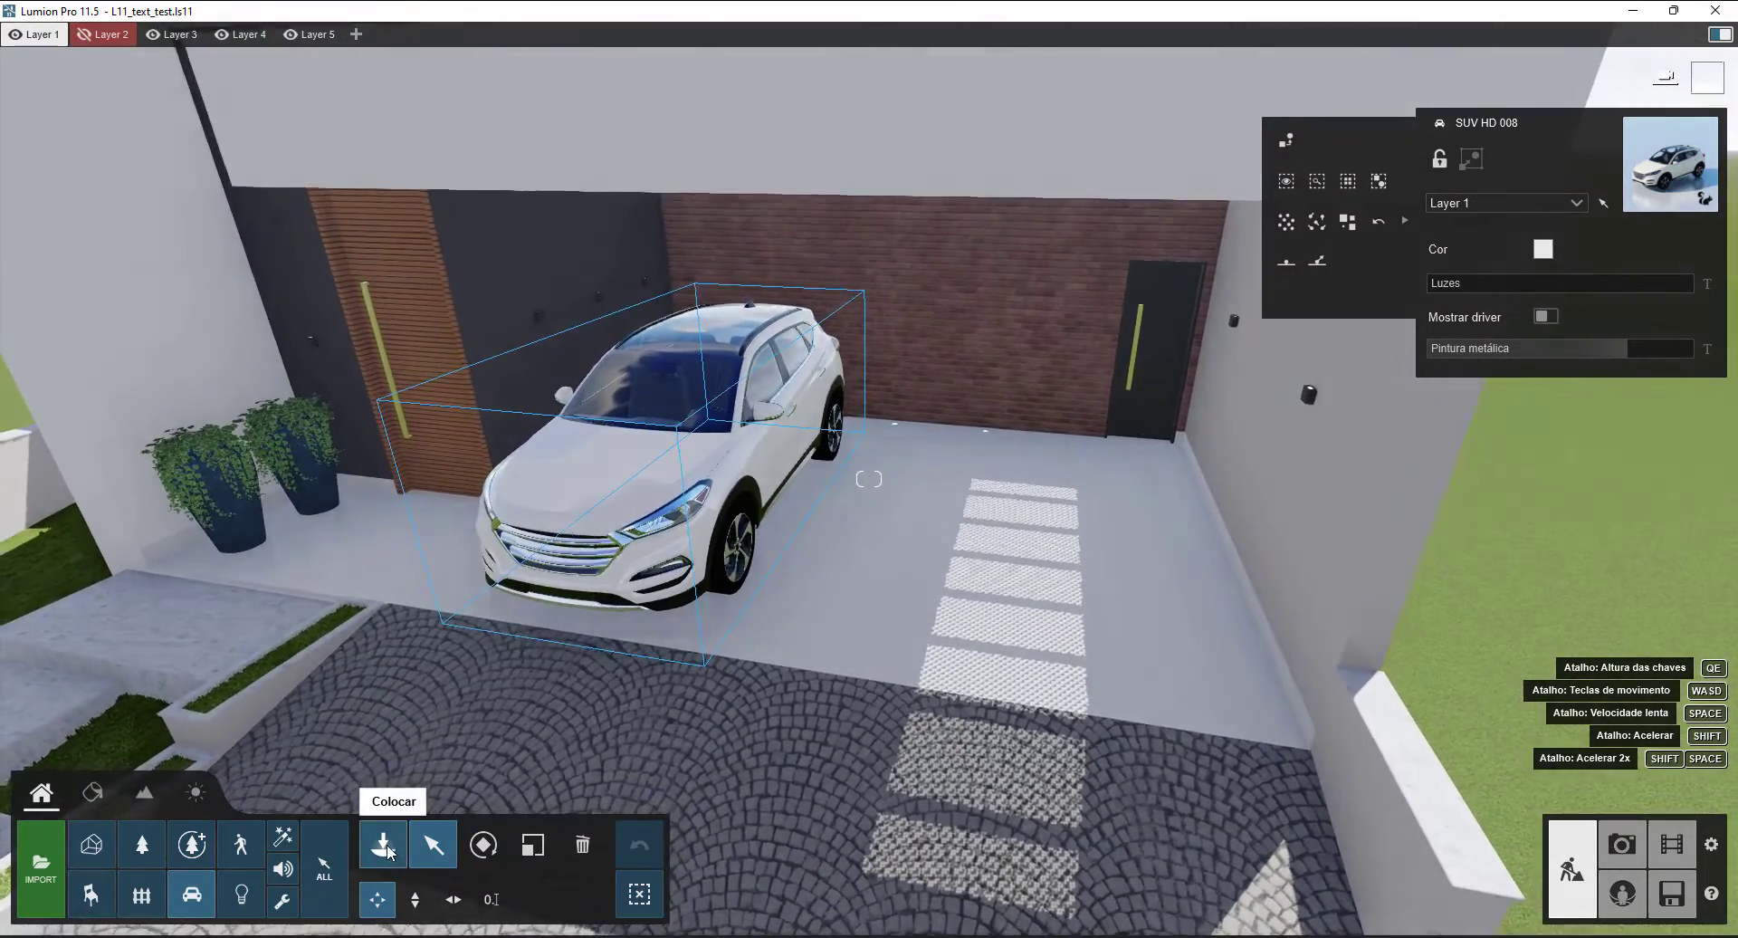
{"action": "left_click", "coordinate": [383, 845]}
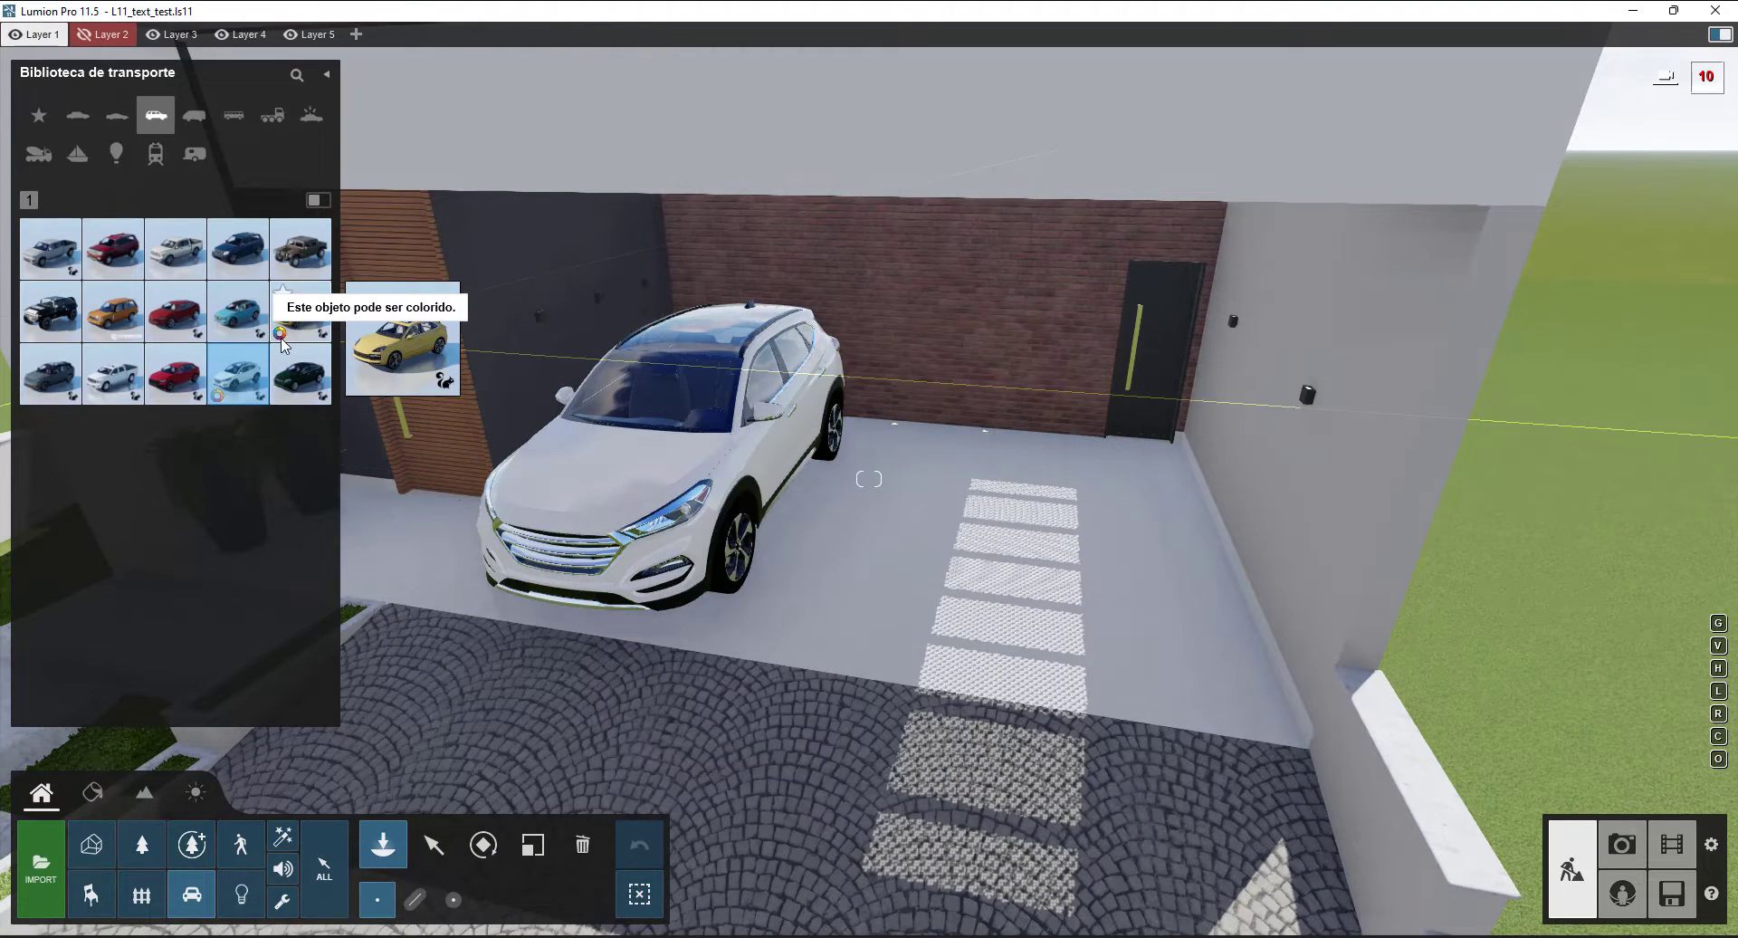
{"action": "mouse_move", "coordinate": [307, 387]}
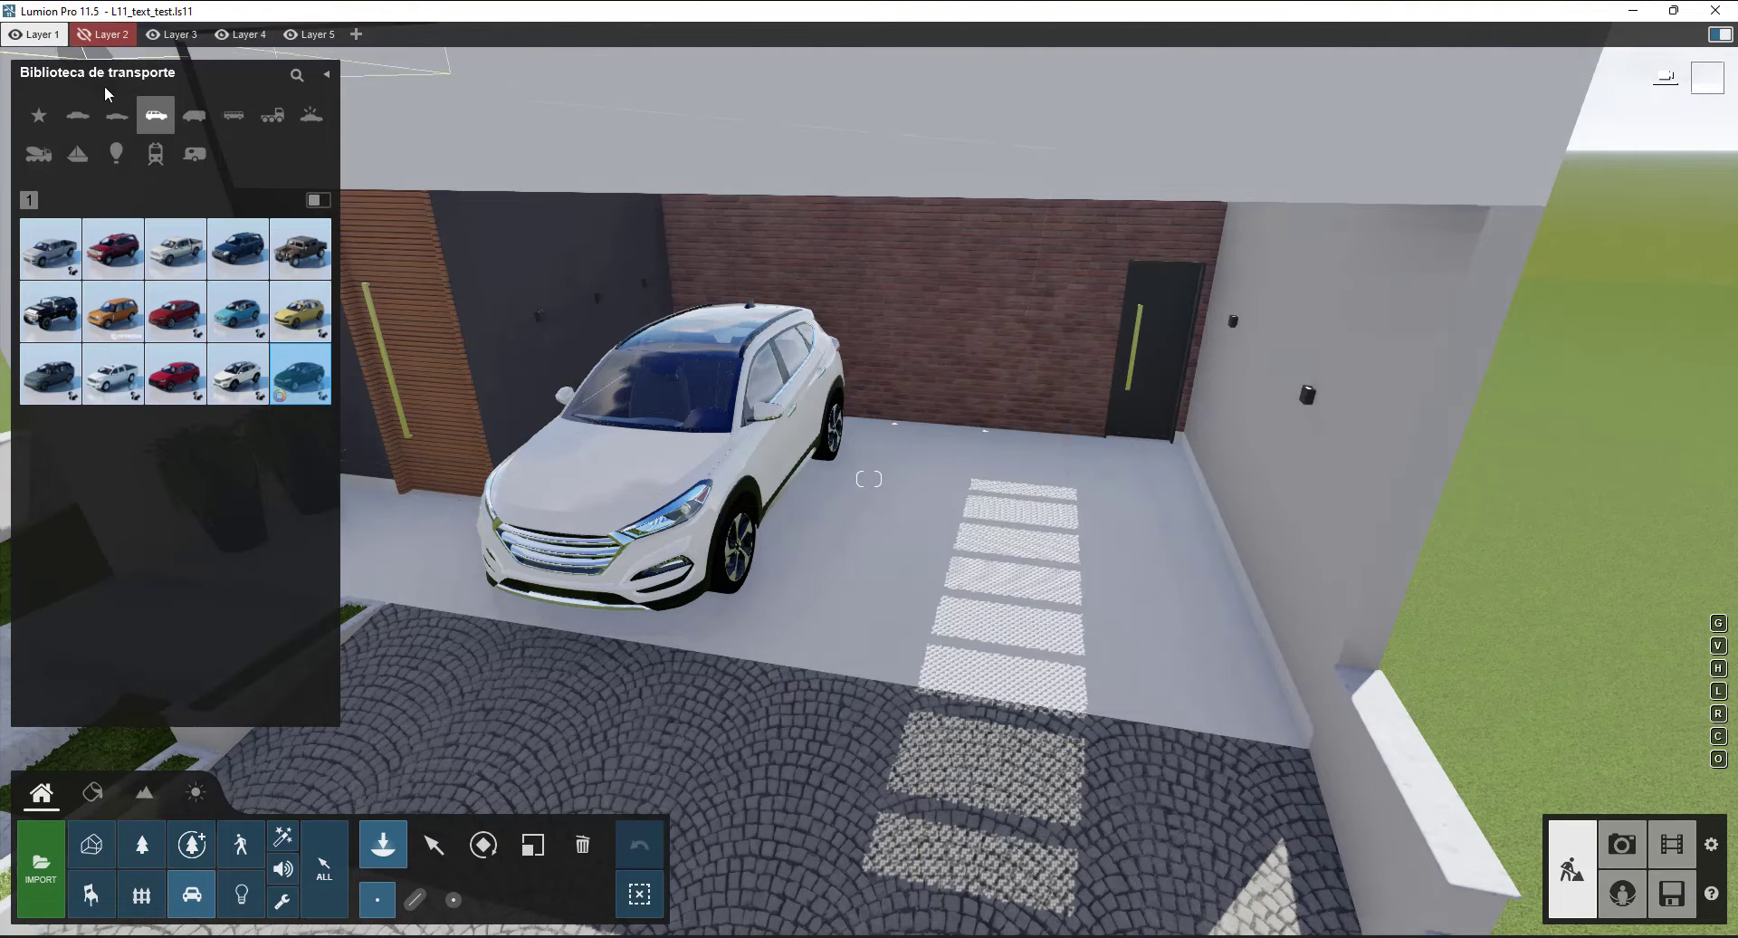
{"action": "left_click", "coordinate": [80, 118]}
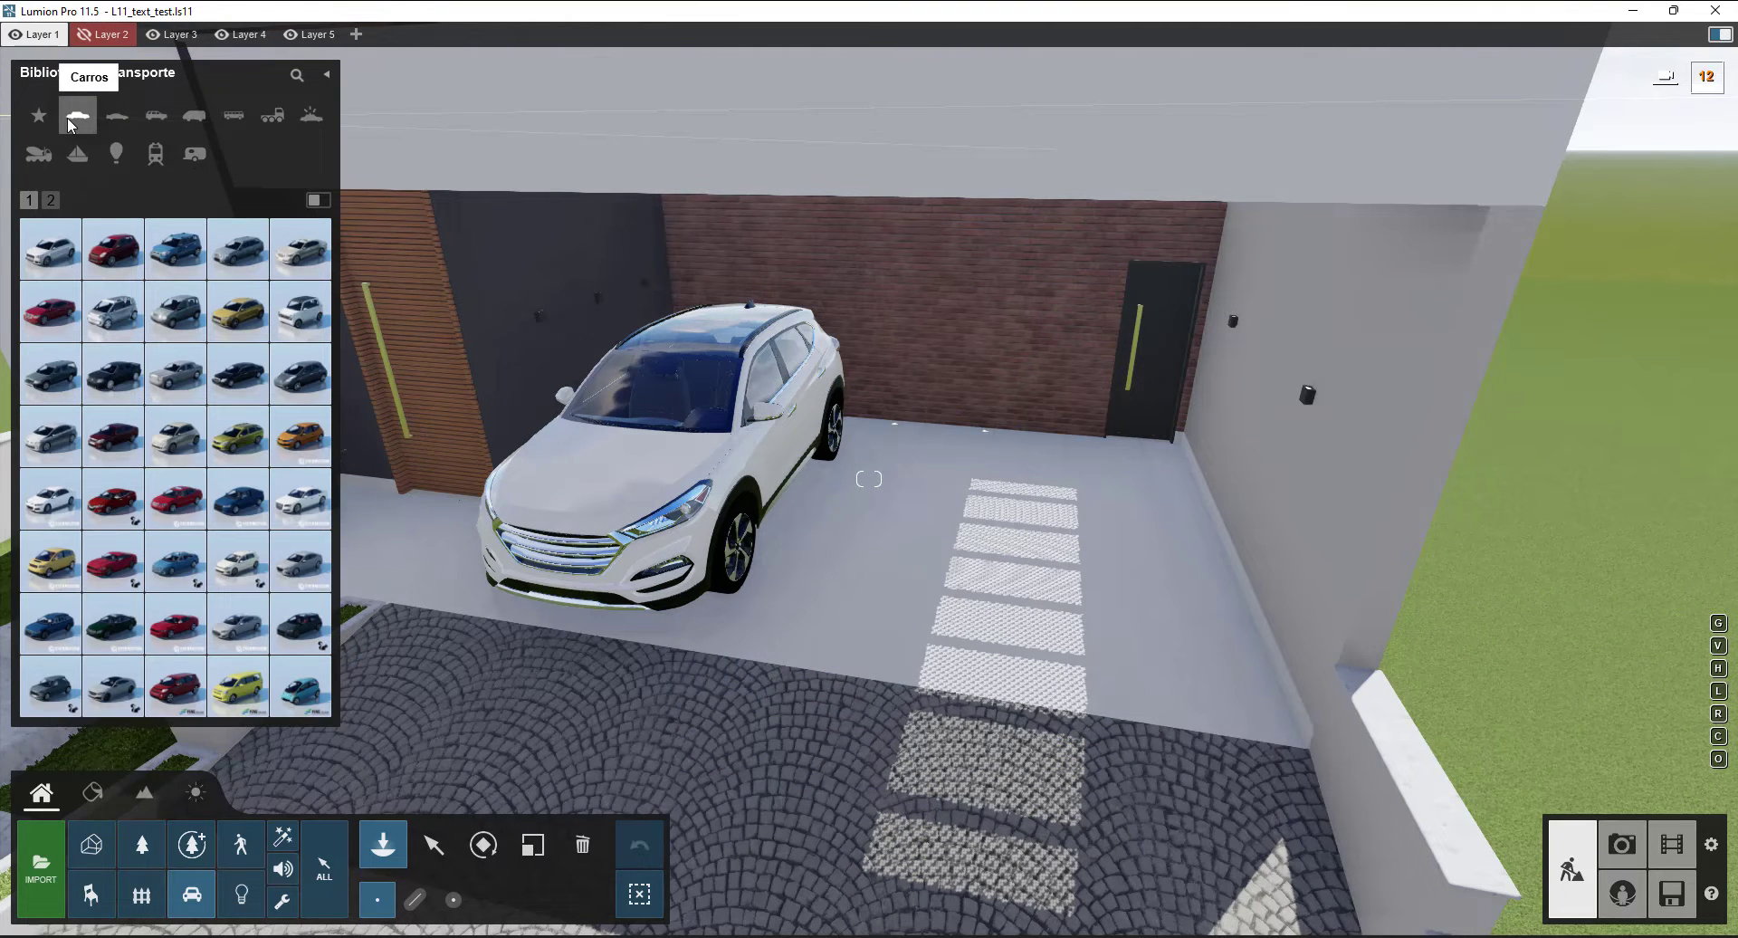
{"action": "left_click", "coordinate": [51, 202]}
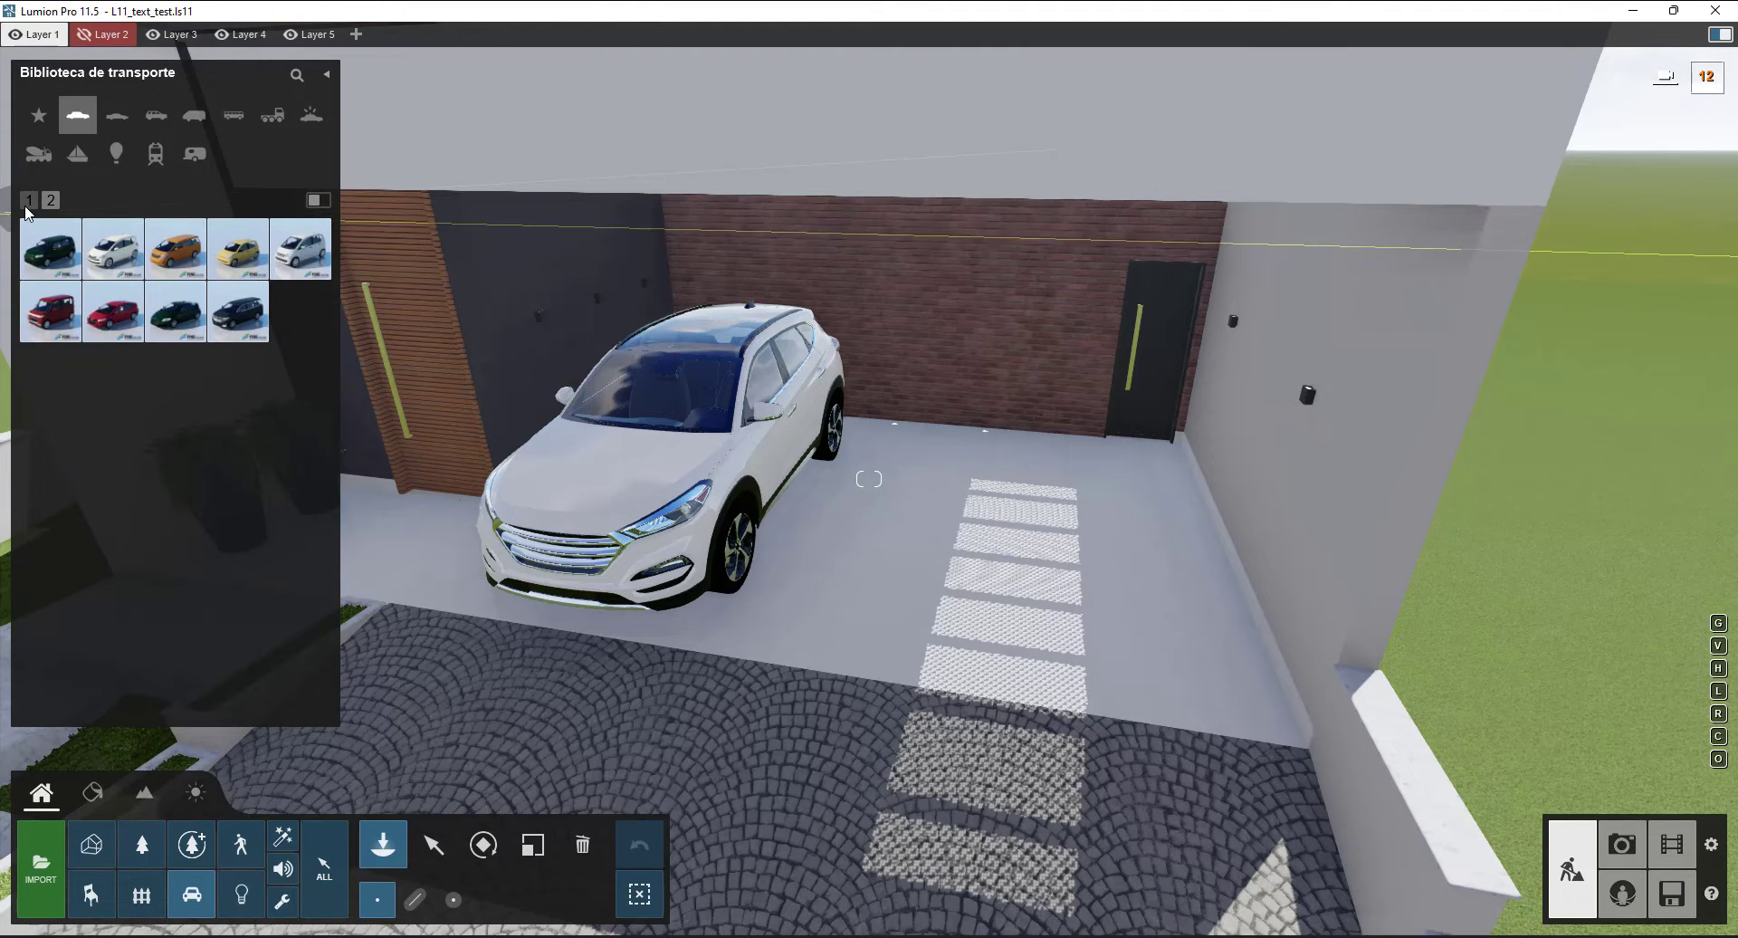
{"action": "left_click", "coordinate": [195, 118]}
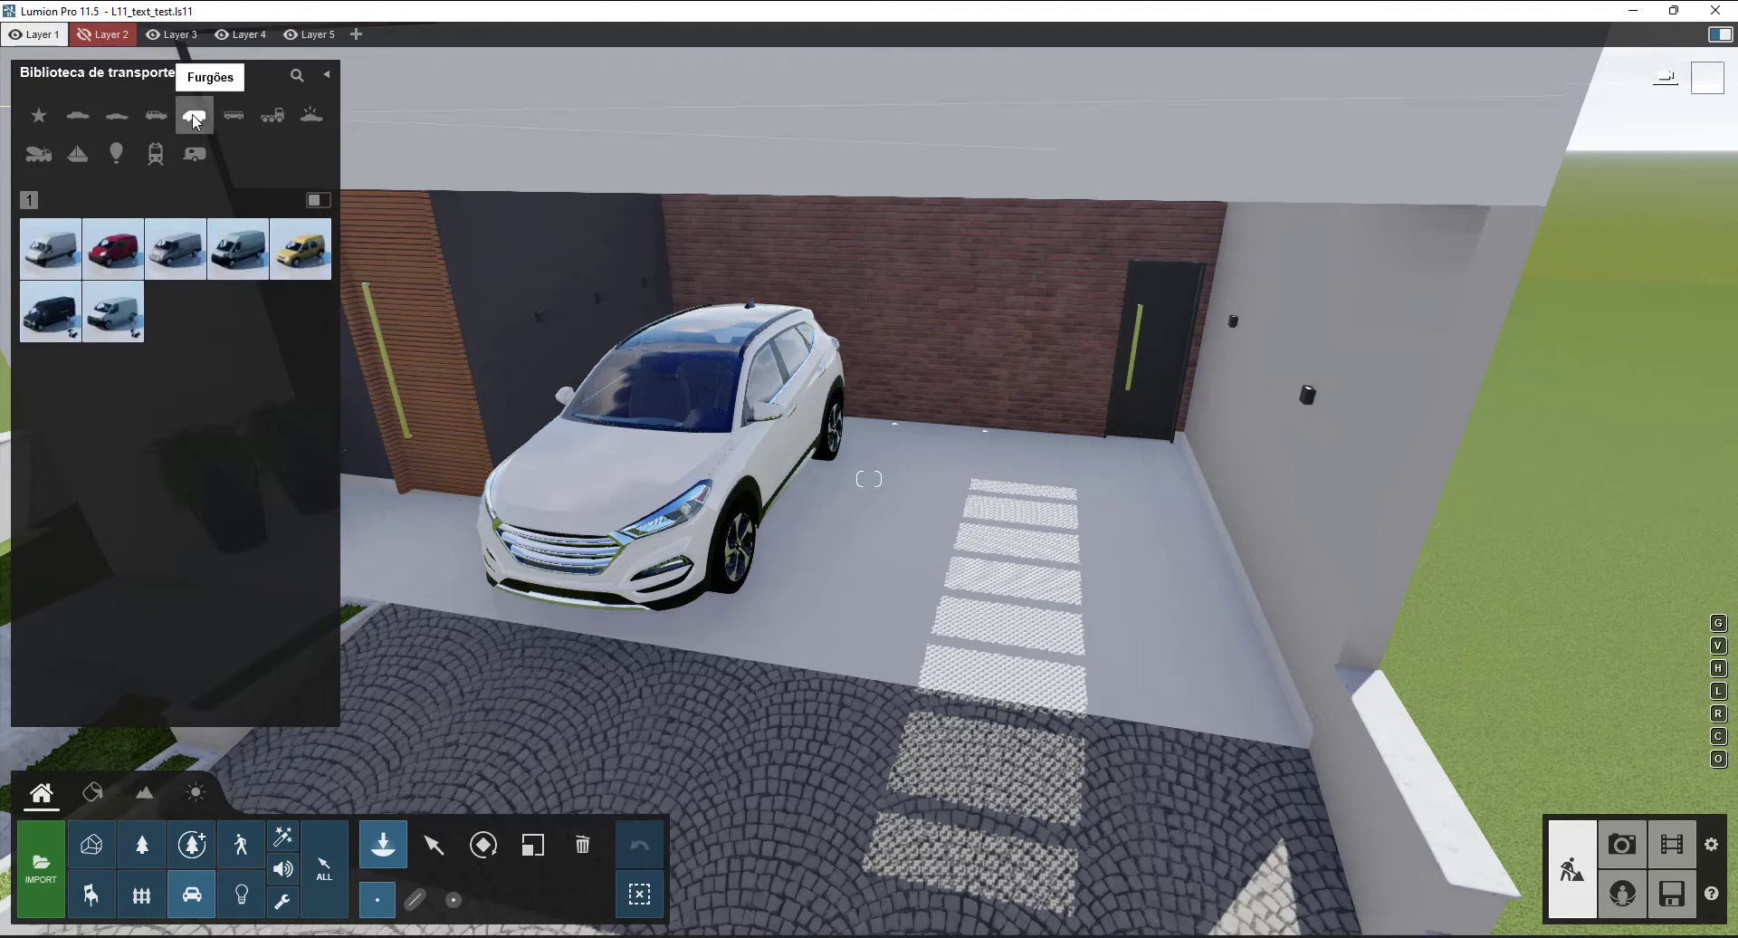
{"action": "left_click", "coordinate": [109, 122]}
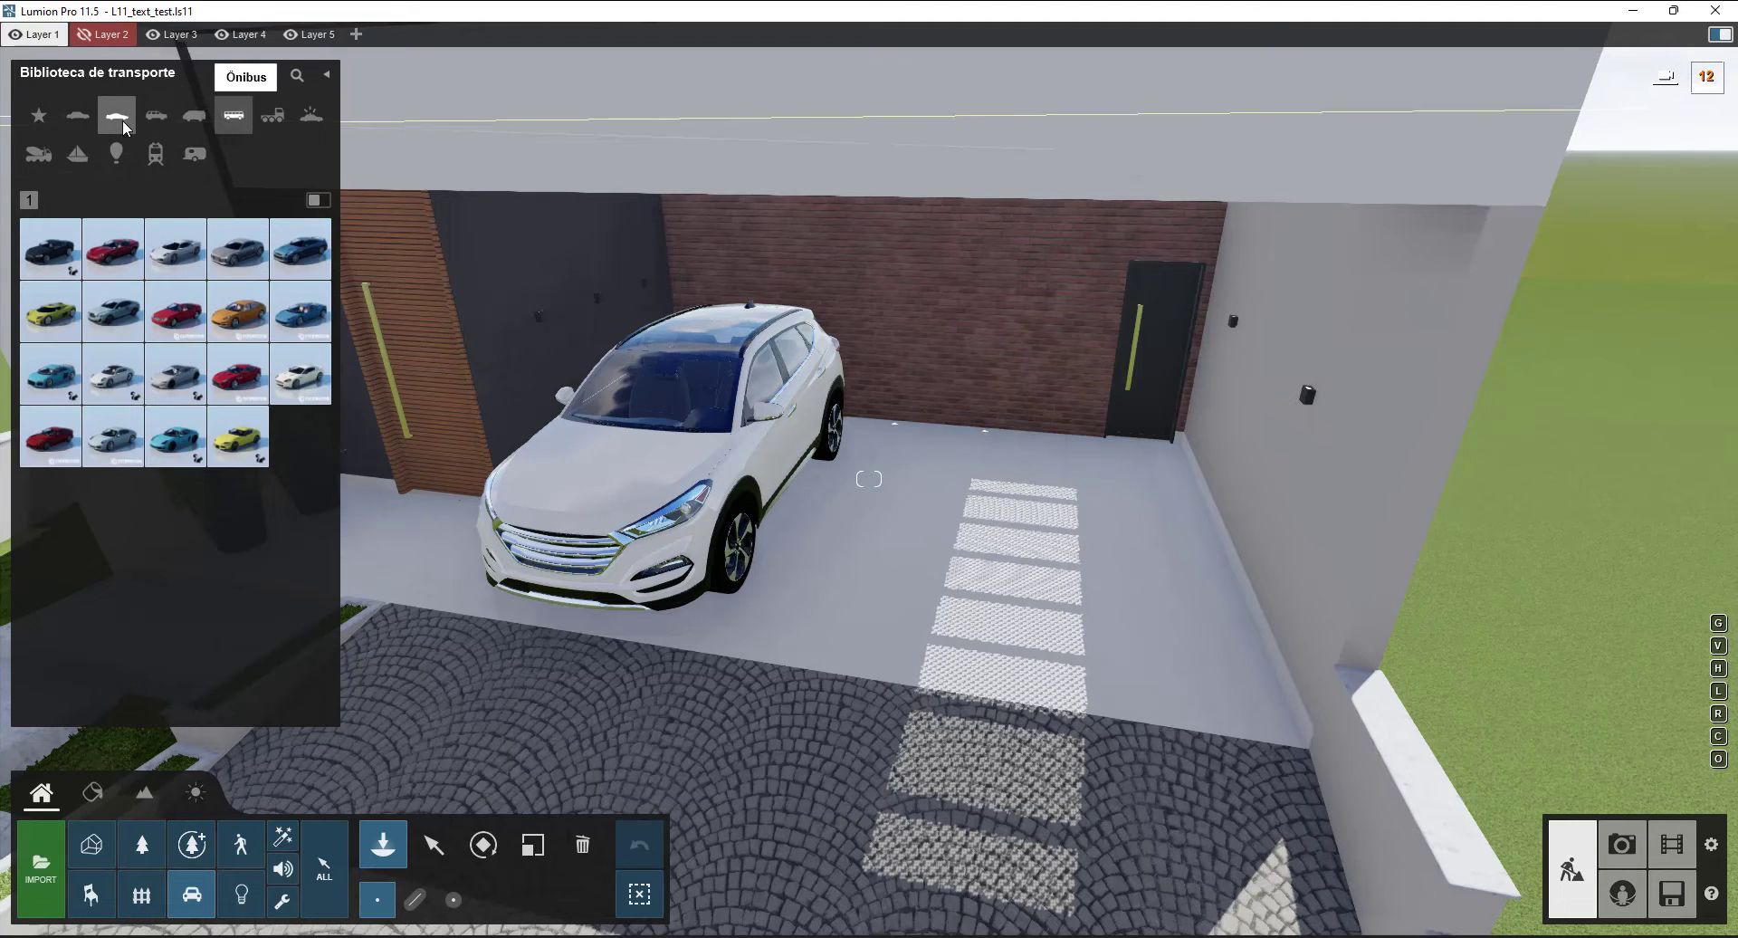
{"action": "left_click", "coordinate": [78, 154]}
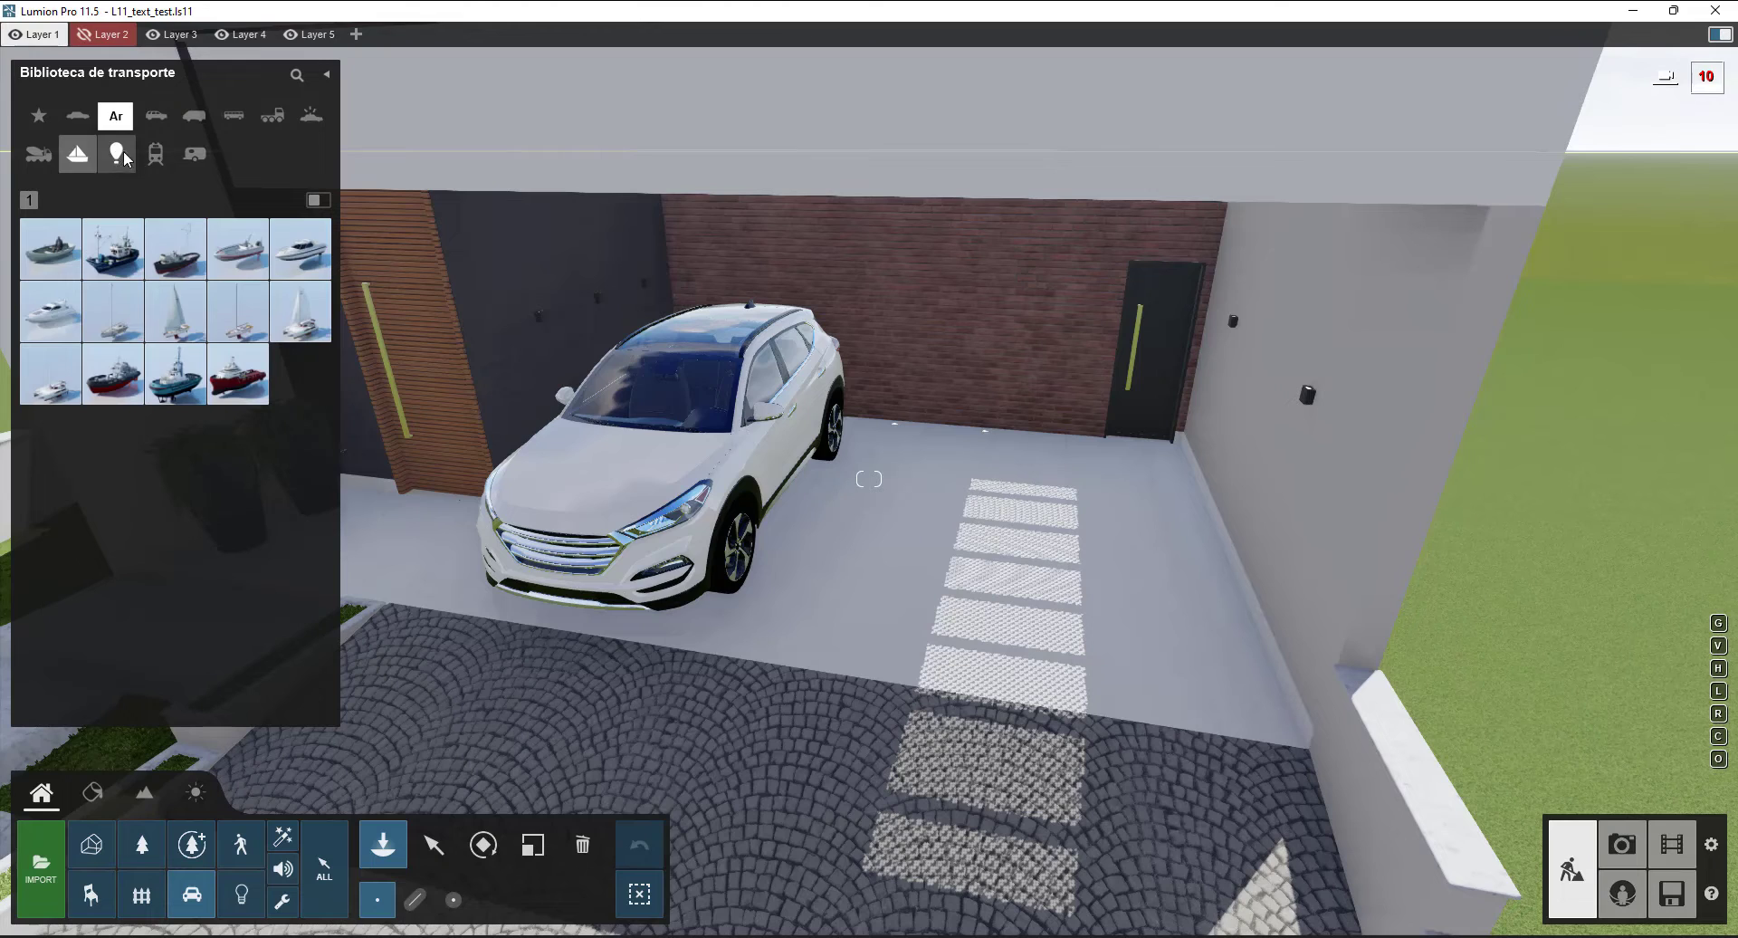
{"action": "left_click", "coordinate": [124, 158]}
{"action": "left_click", "coordinate": [167, 157]}
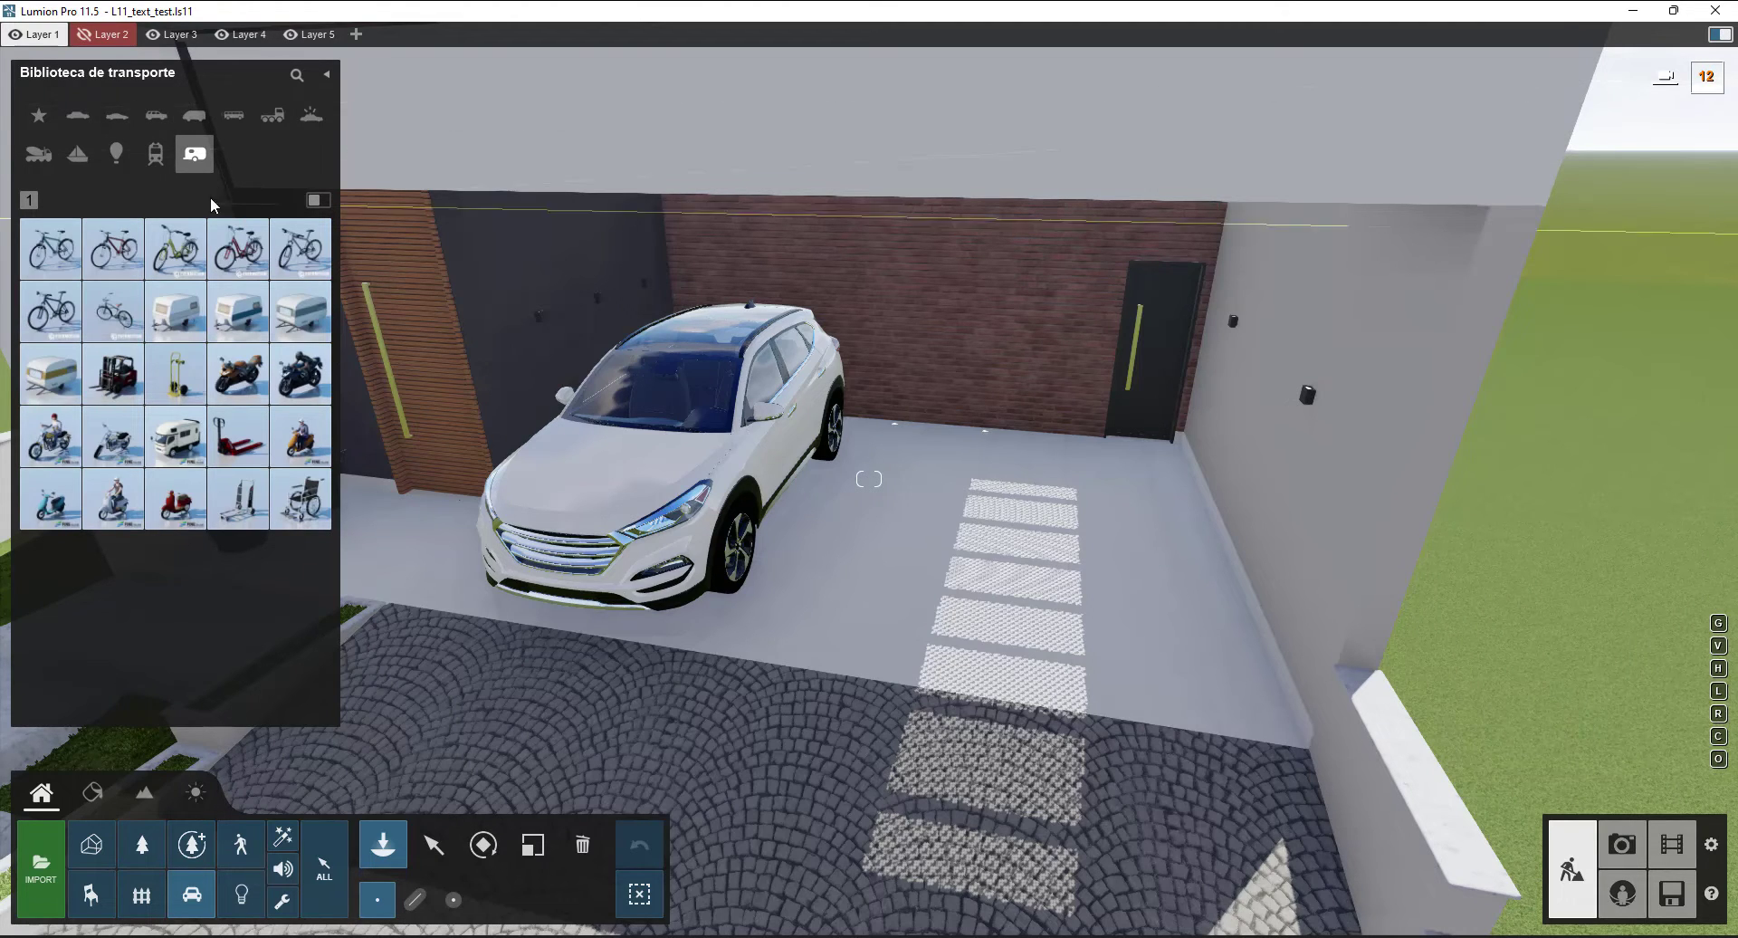
{"action": "mouse_move", "coordinate": [185, 504]}
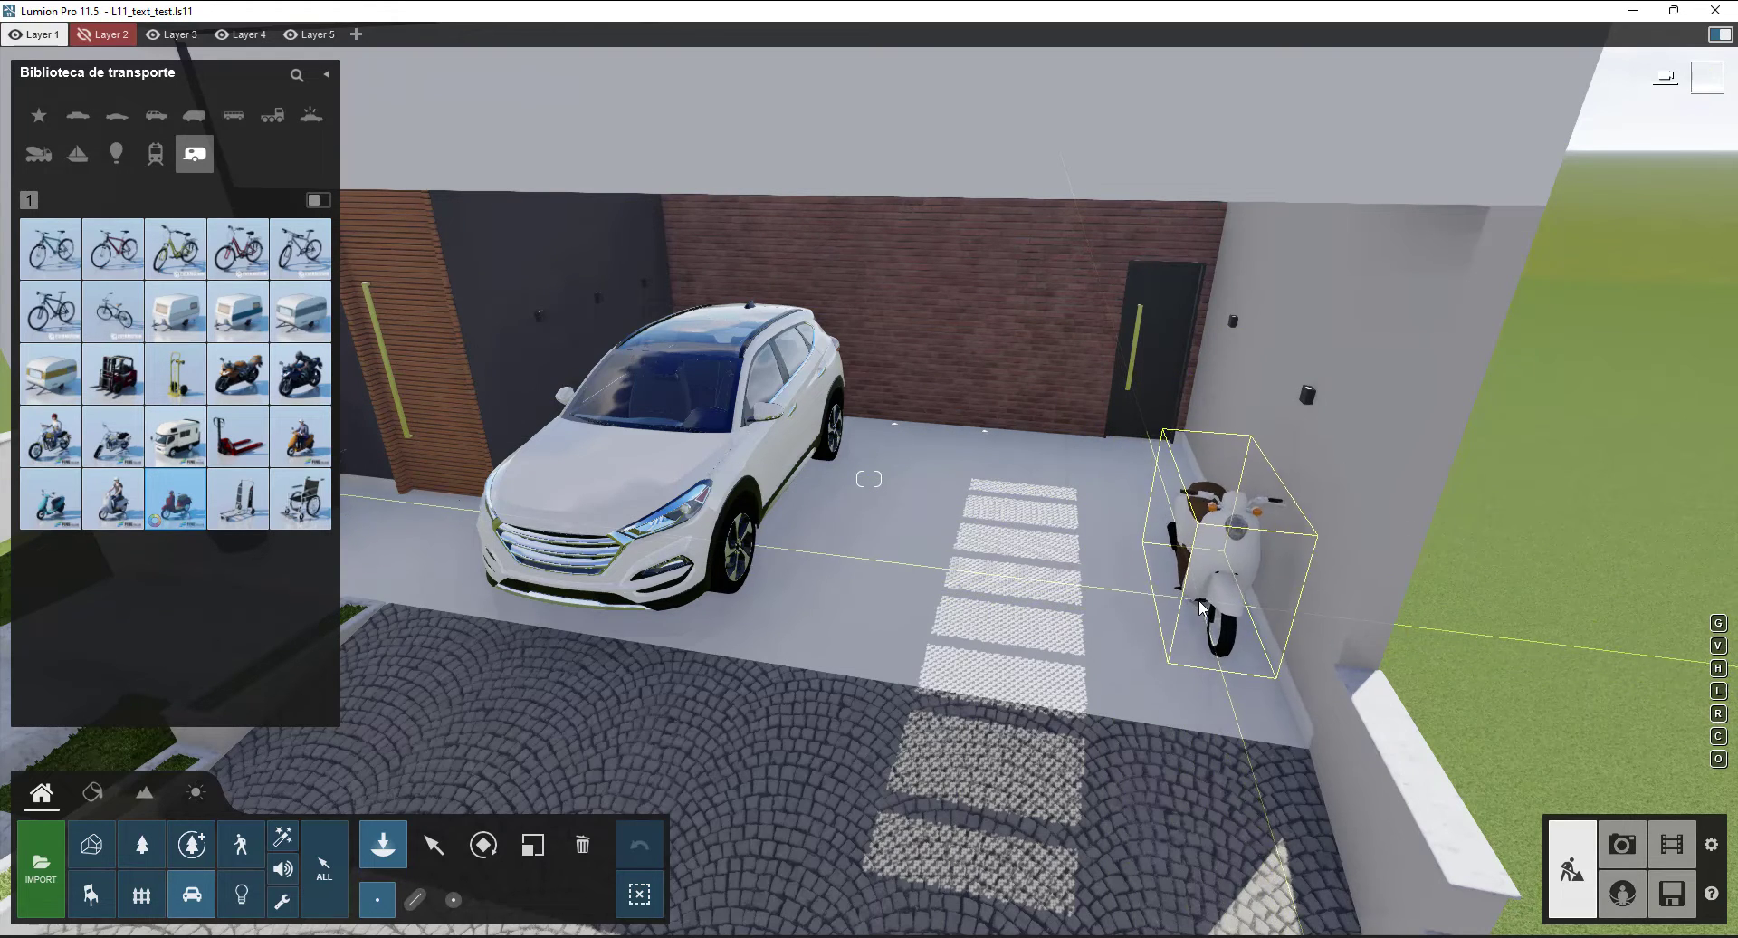
{"action": "left_click", "coordinate": [1204, 635]}
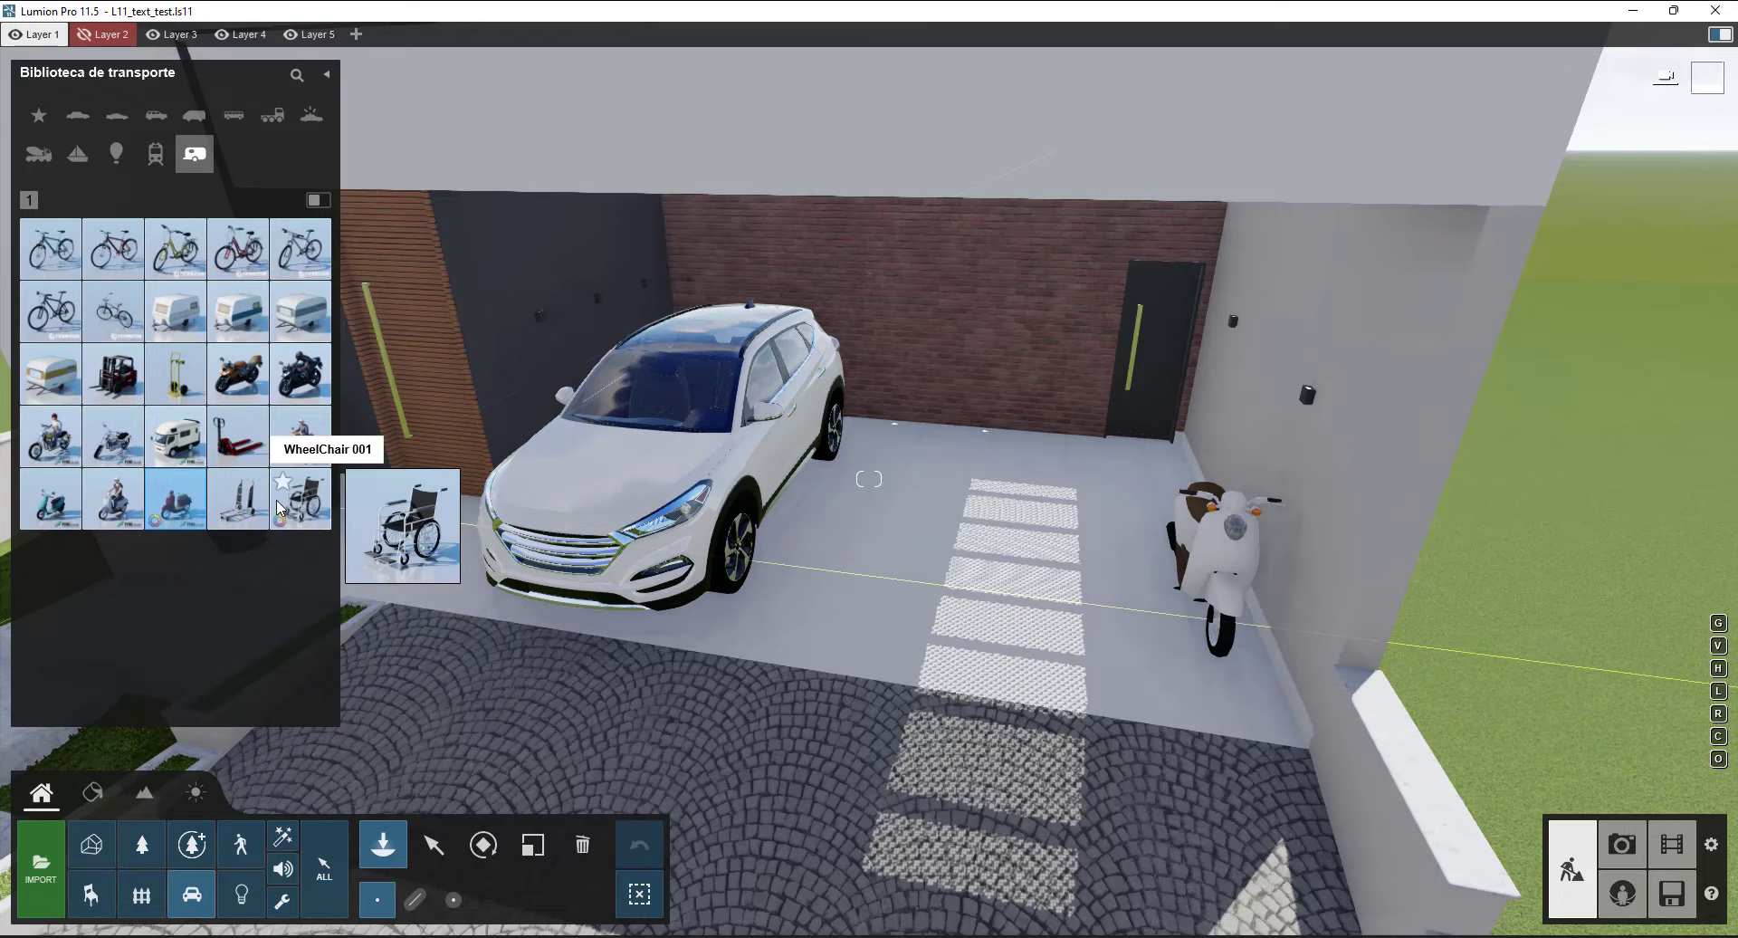
- Place the compact car JapaneseCar 007 in the garage between the white SUV and the scooter, facing the street
{"action": "mouse_move", "coordinate": [76, 483]}
{"action": "mouse_move", "coordinate": [126, 274]}
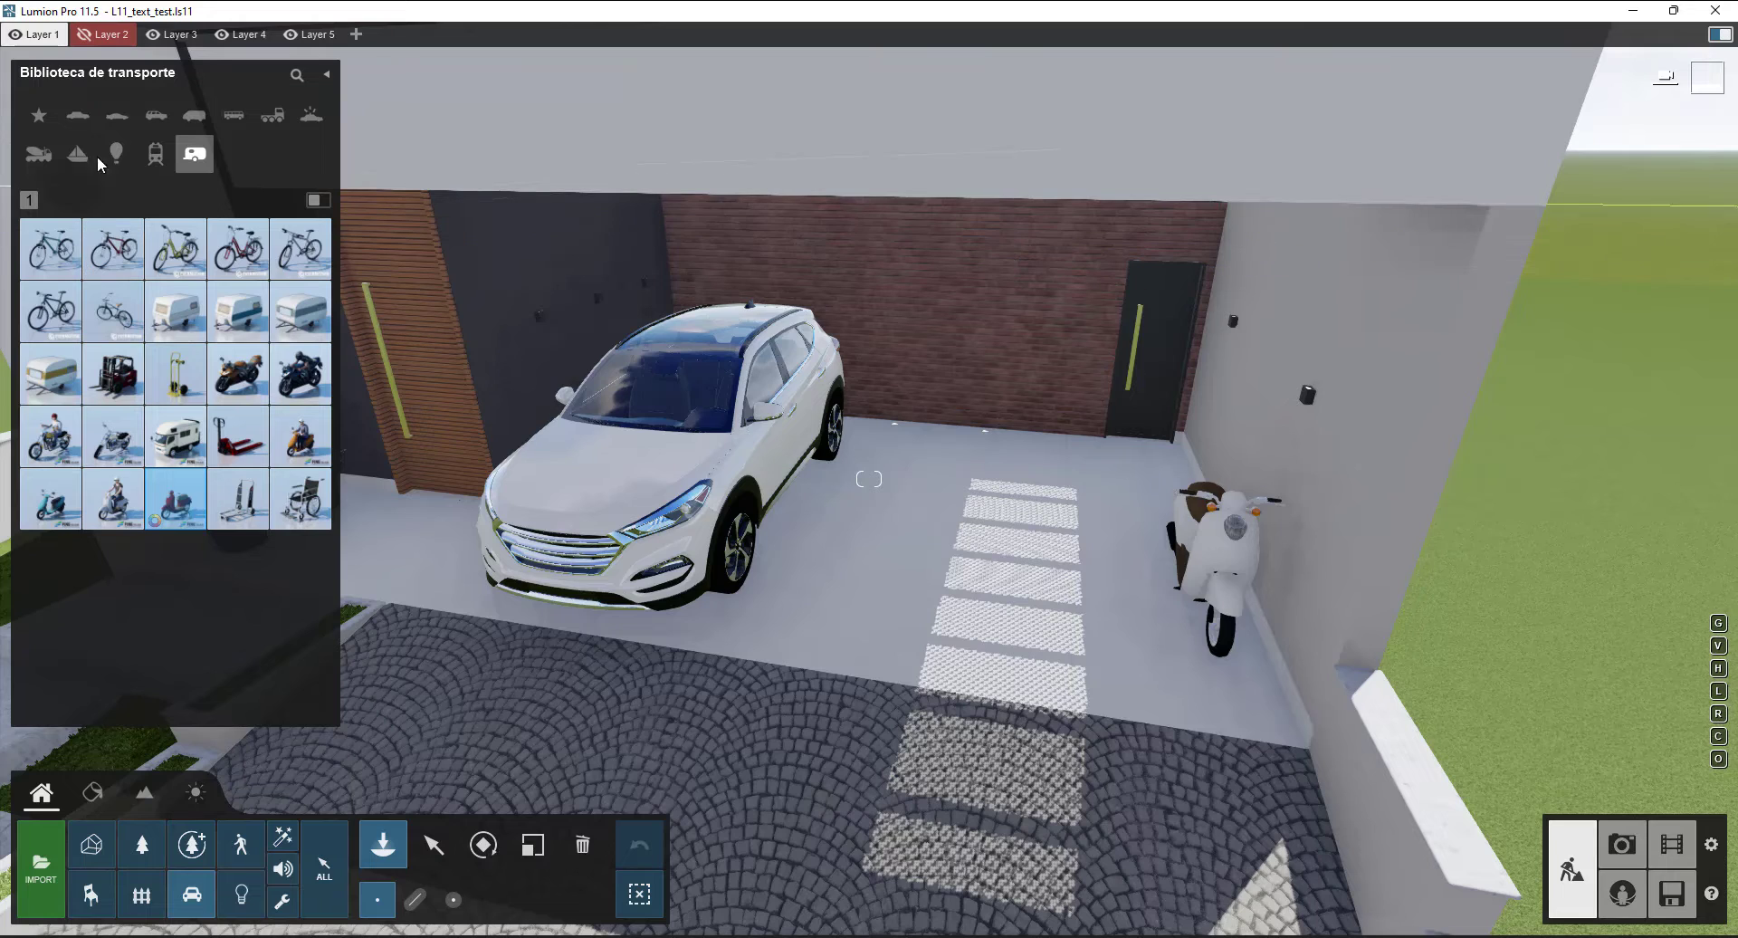
{"action": "left_click", "coordinate": [127, 123]}
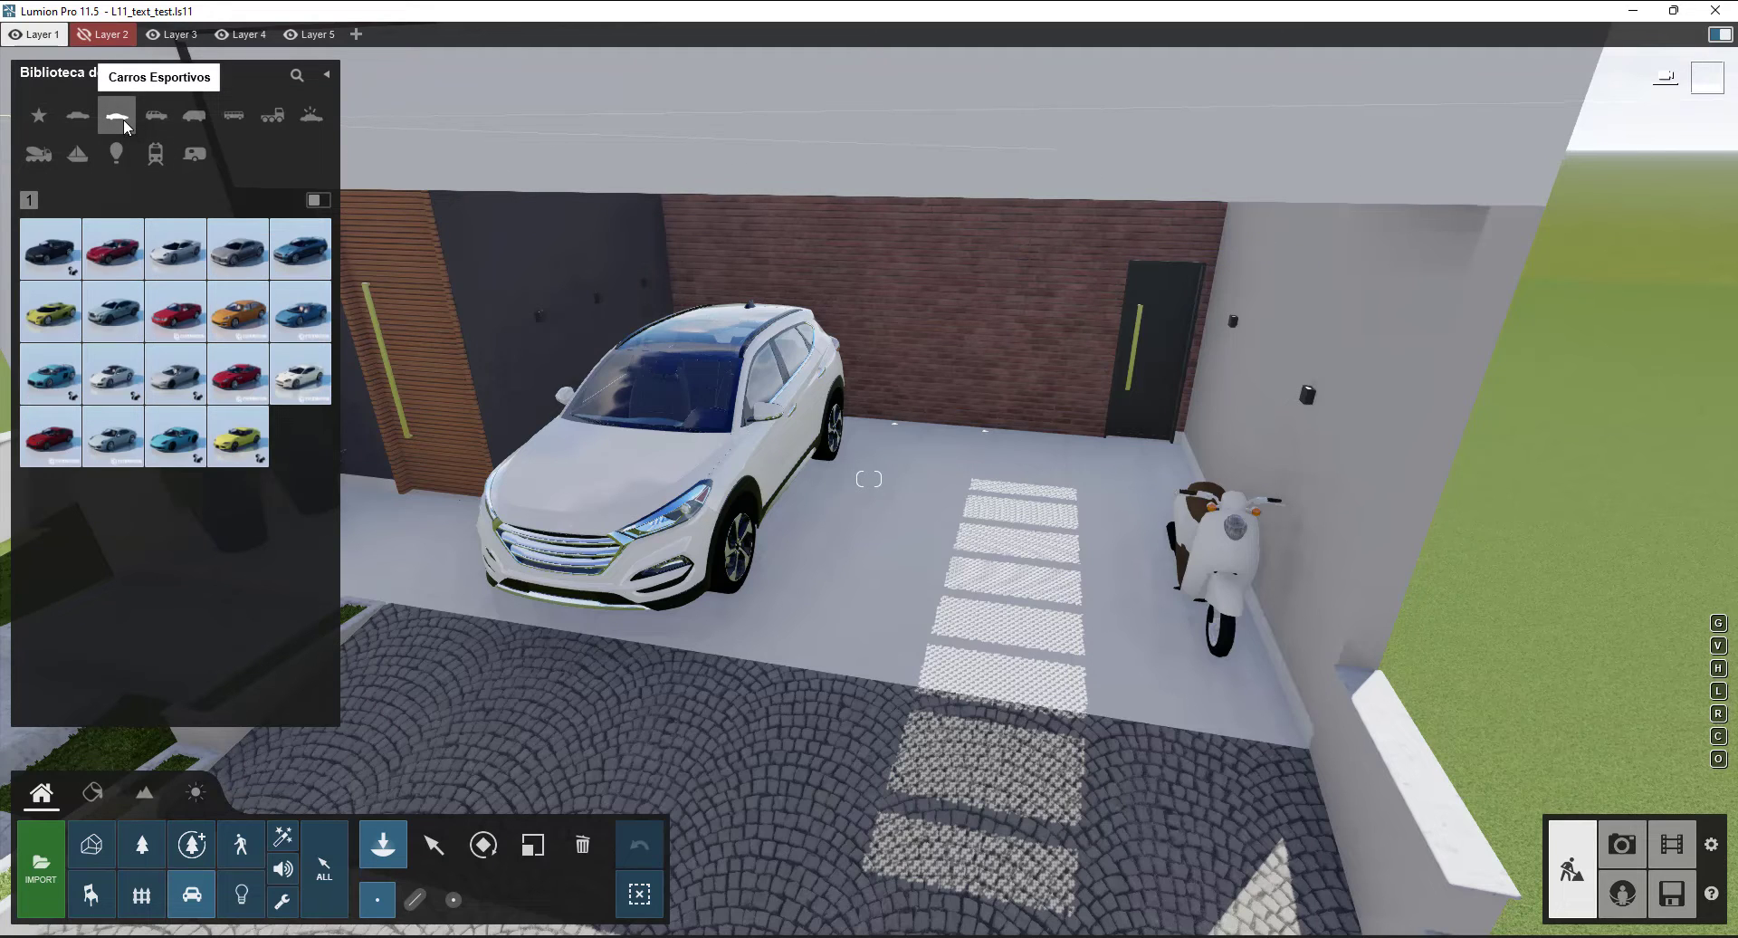
{"action": "left_click", "coordinate": [80, 118]}
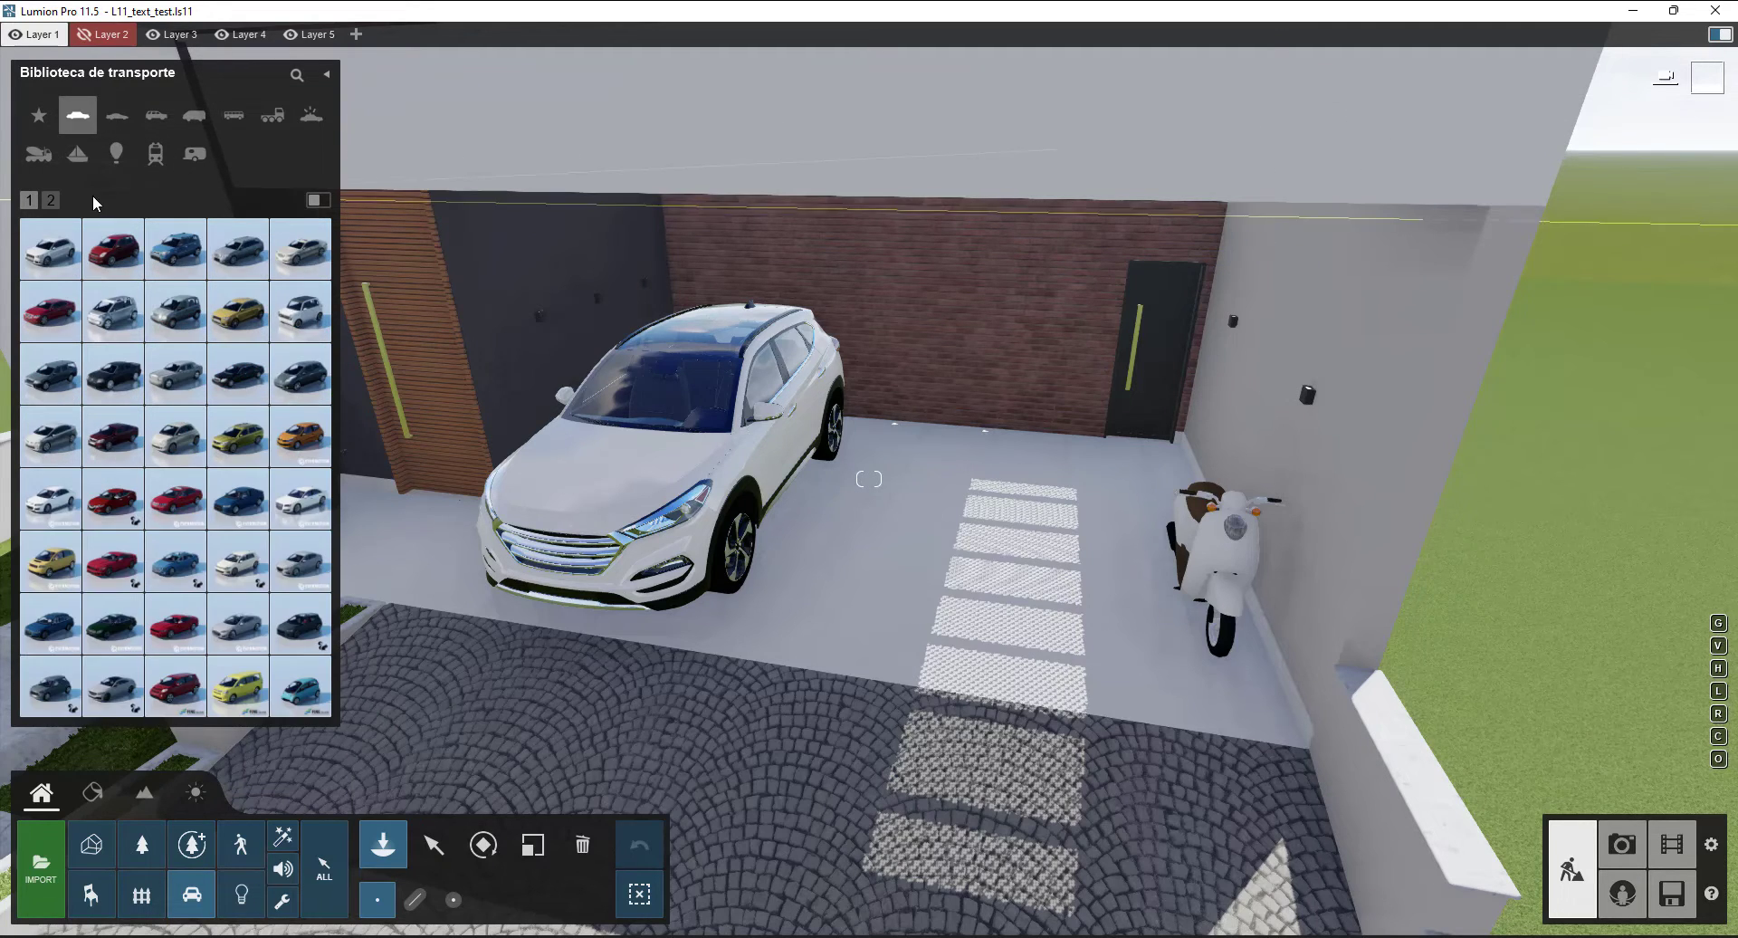
{"action": "left_click", "coordinate": [57, 202]}
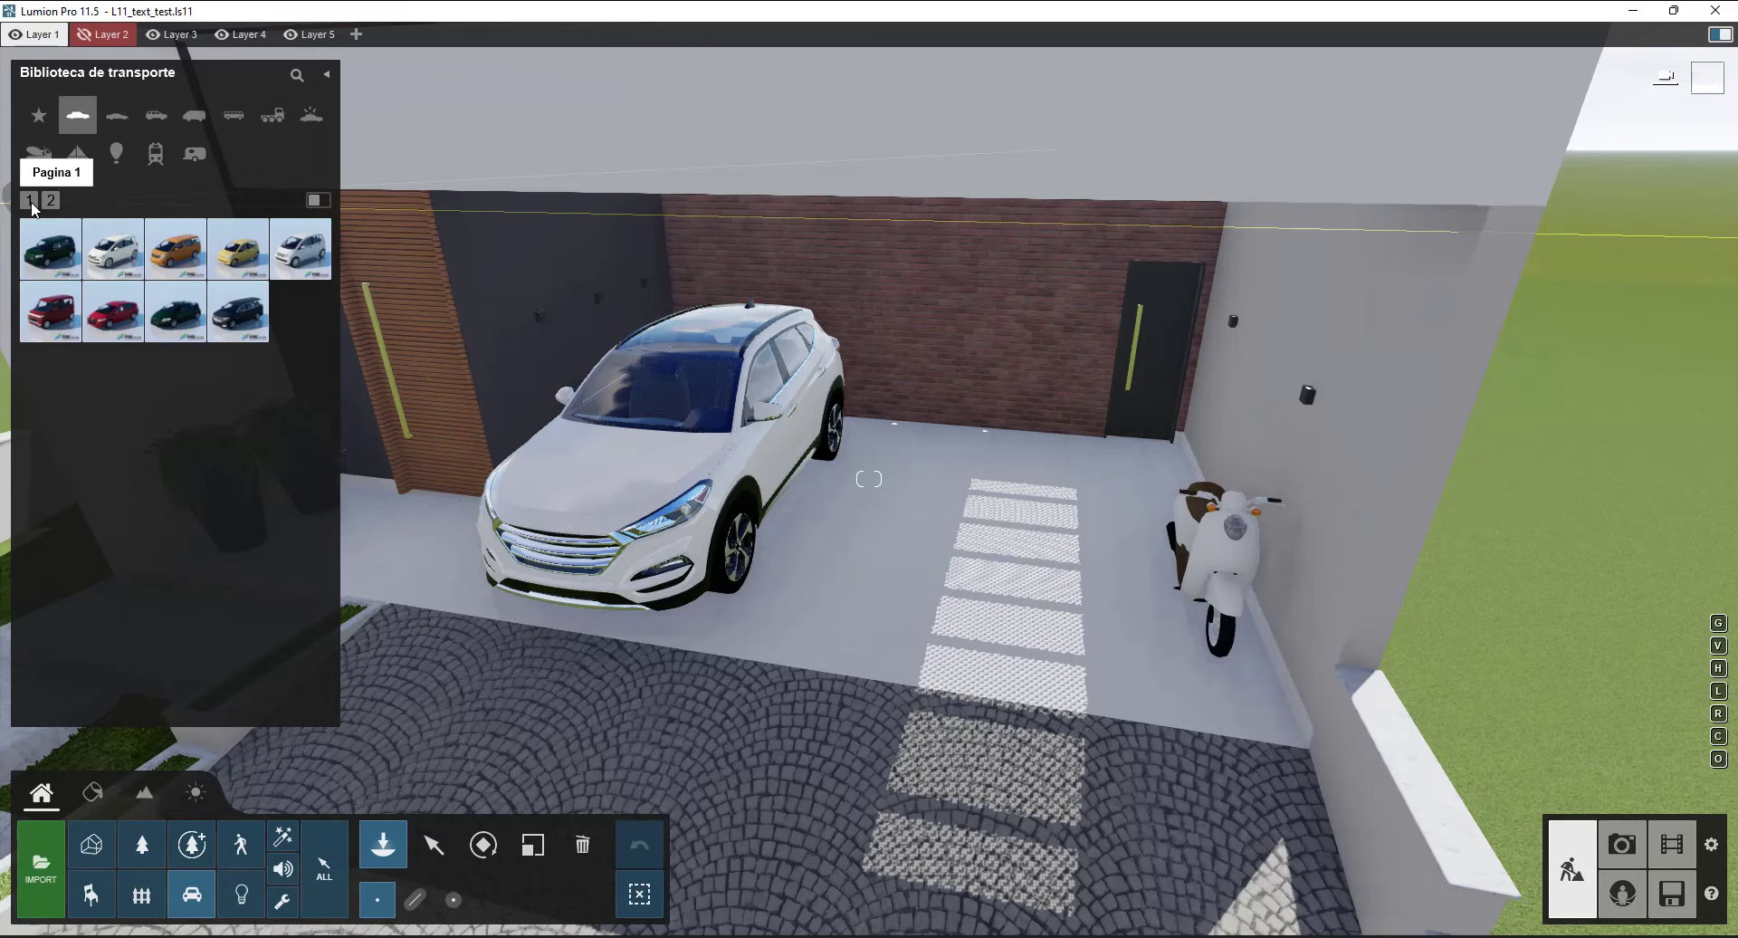
{"action": "mouse_move", "coordinate": [243, 261]}
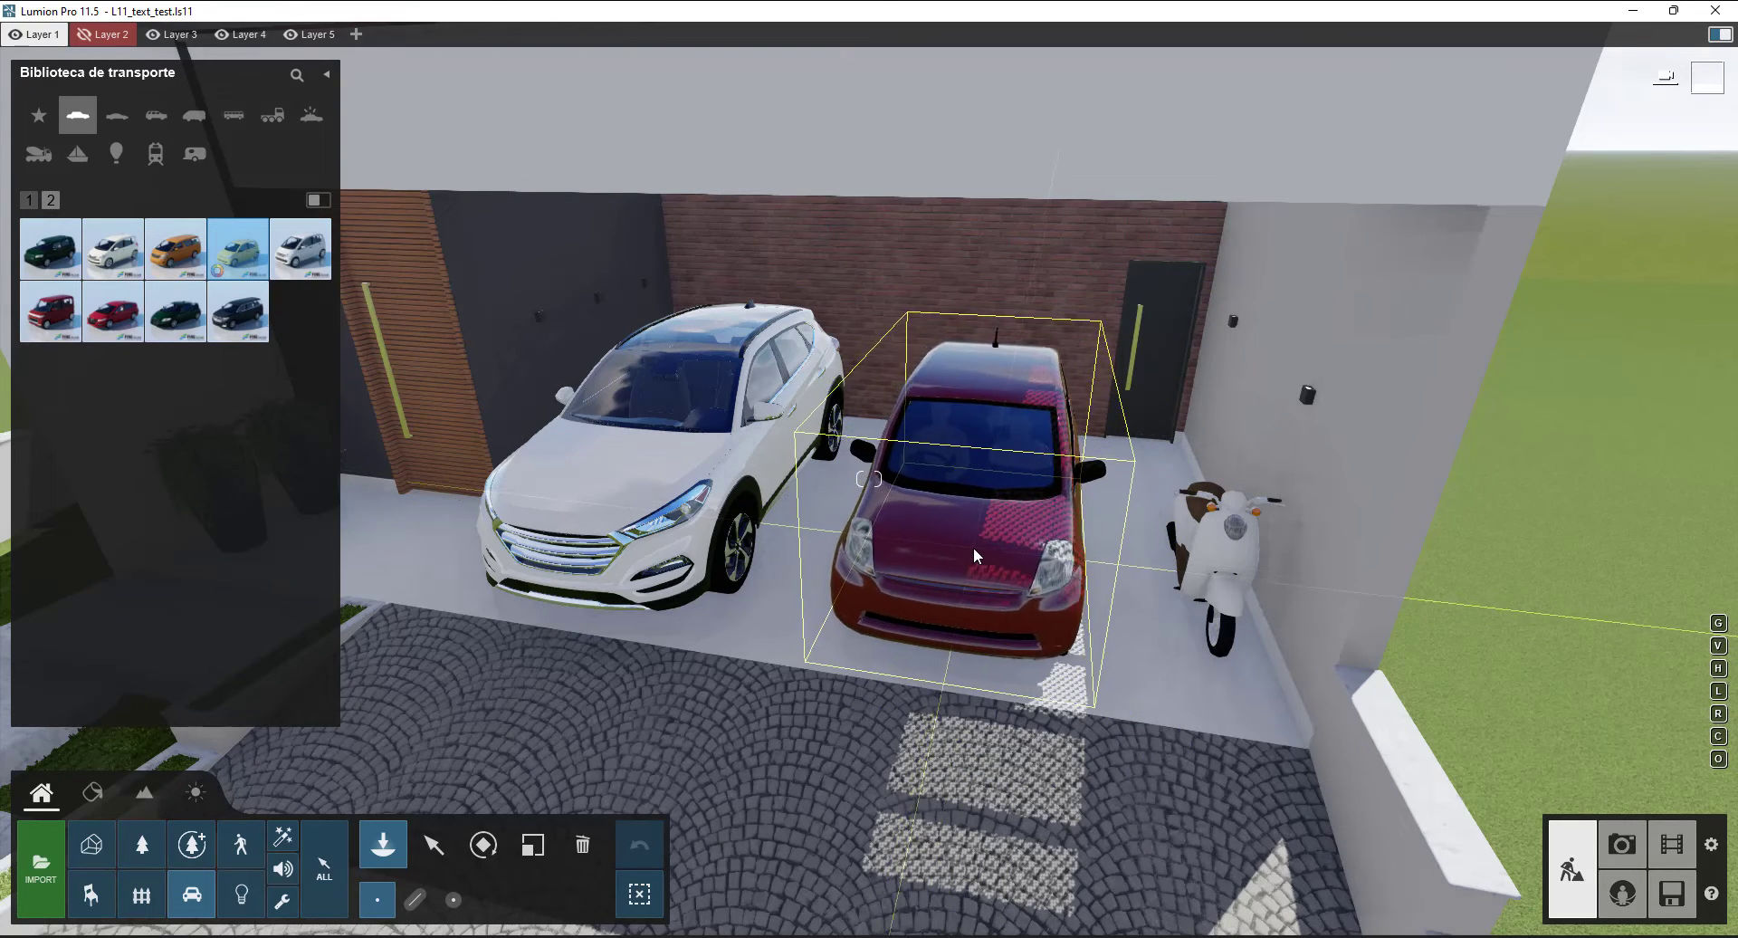
{"action": "left_click", "coordinate": [974, 547]}
- Select the red compact car, turn off the display of its driver and raise its metallic paint to slightly above half
{"action": "left_click", "coordinate": [432, 844]}
{"action": "left_click", "coordinate": [1025, 568]}
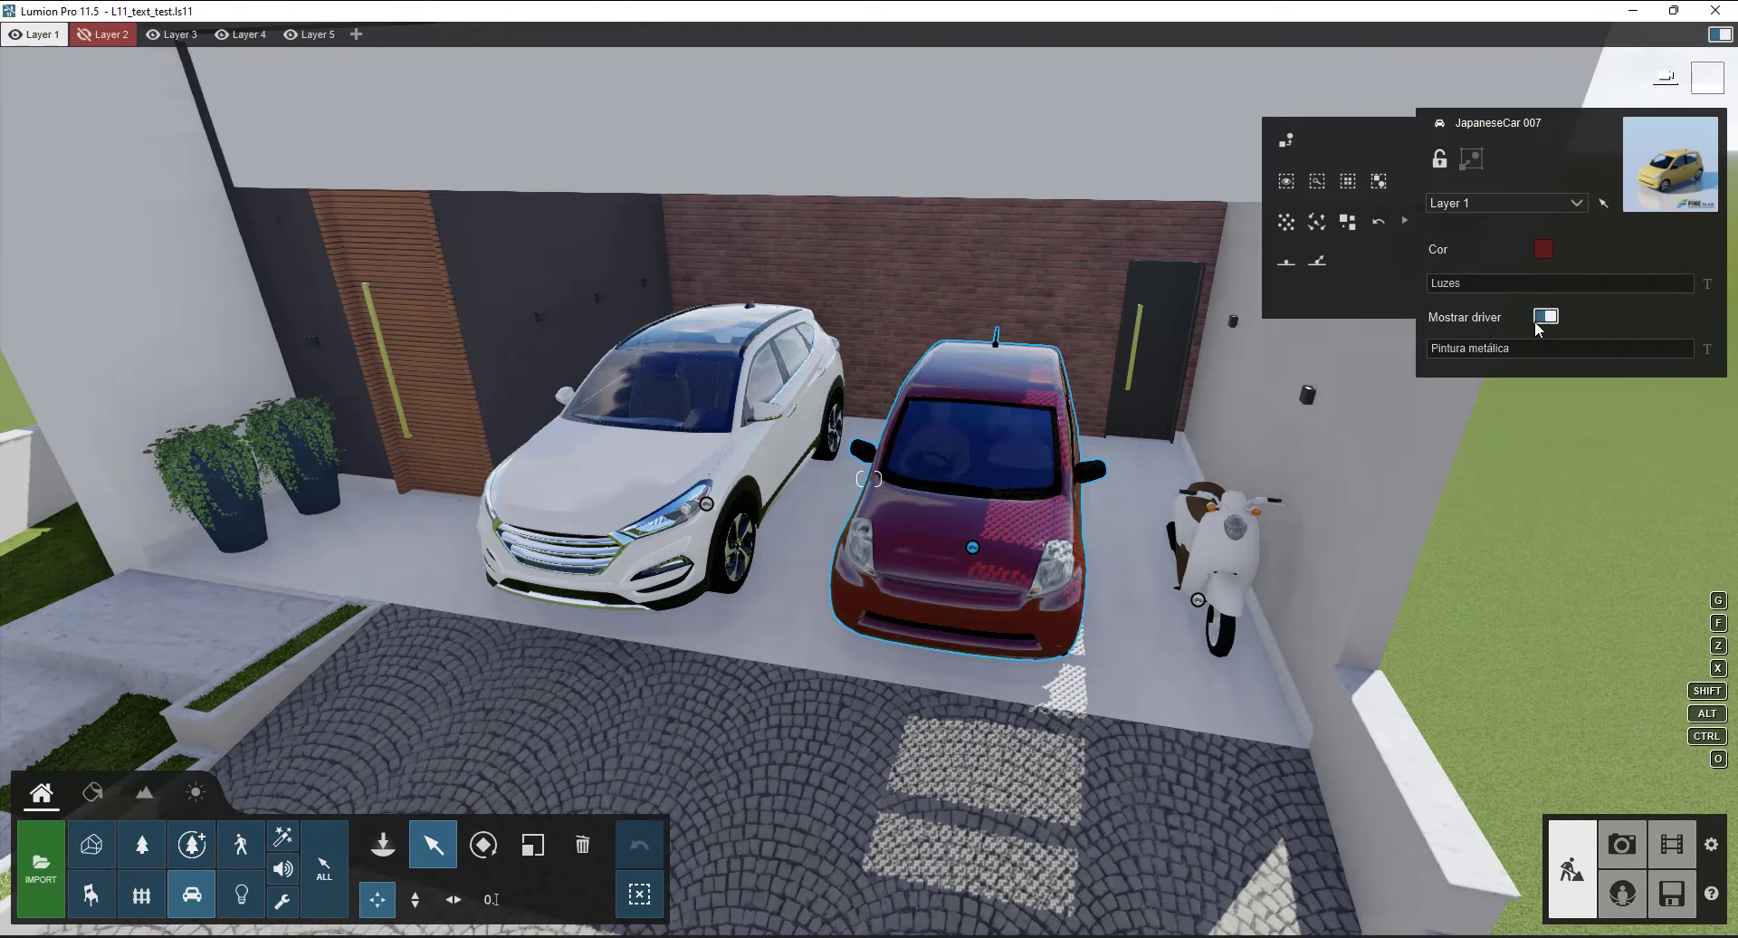
{"action": "key", "text": "e"}
{"action": "right_click_drag", "start_coordinate": [851, 494], "coordinate": [920, 439]}
{"action": "key", "text": "w"}
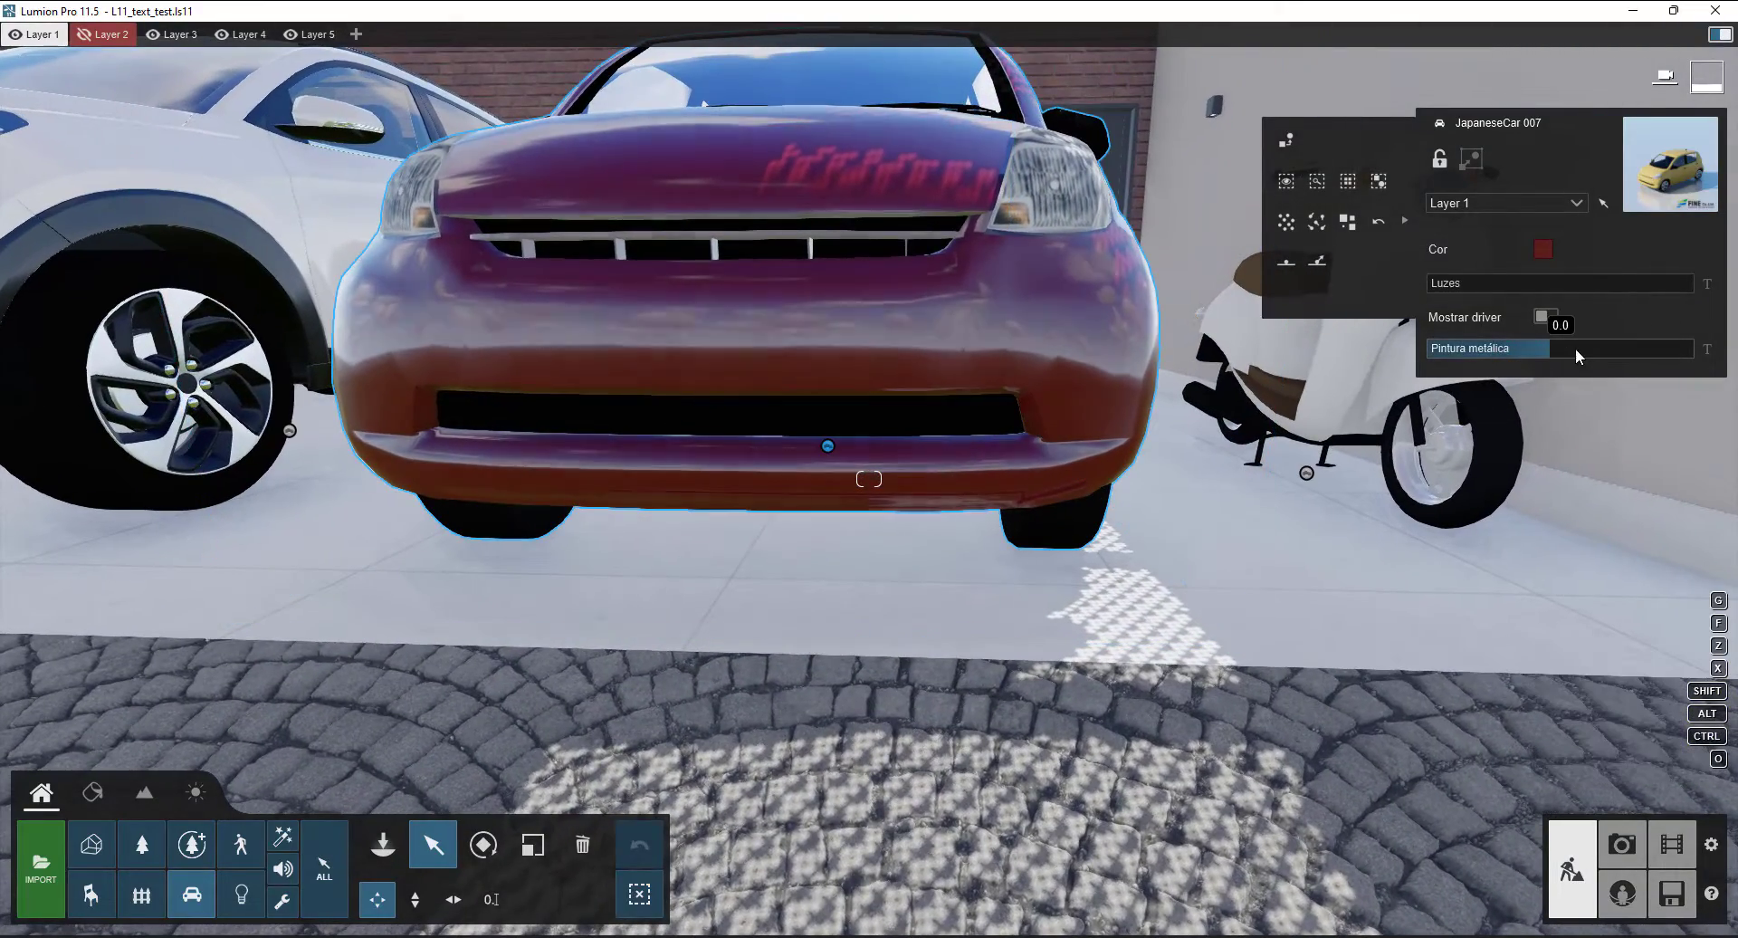
{"action": "left_click", "coordinate": [1588, 348]}
- Change the compact car's colour to black and check its finish from the driveway
{"action": "left_click", "coordinate": [1541, 251]}
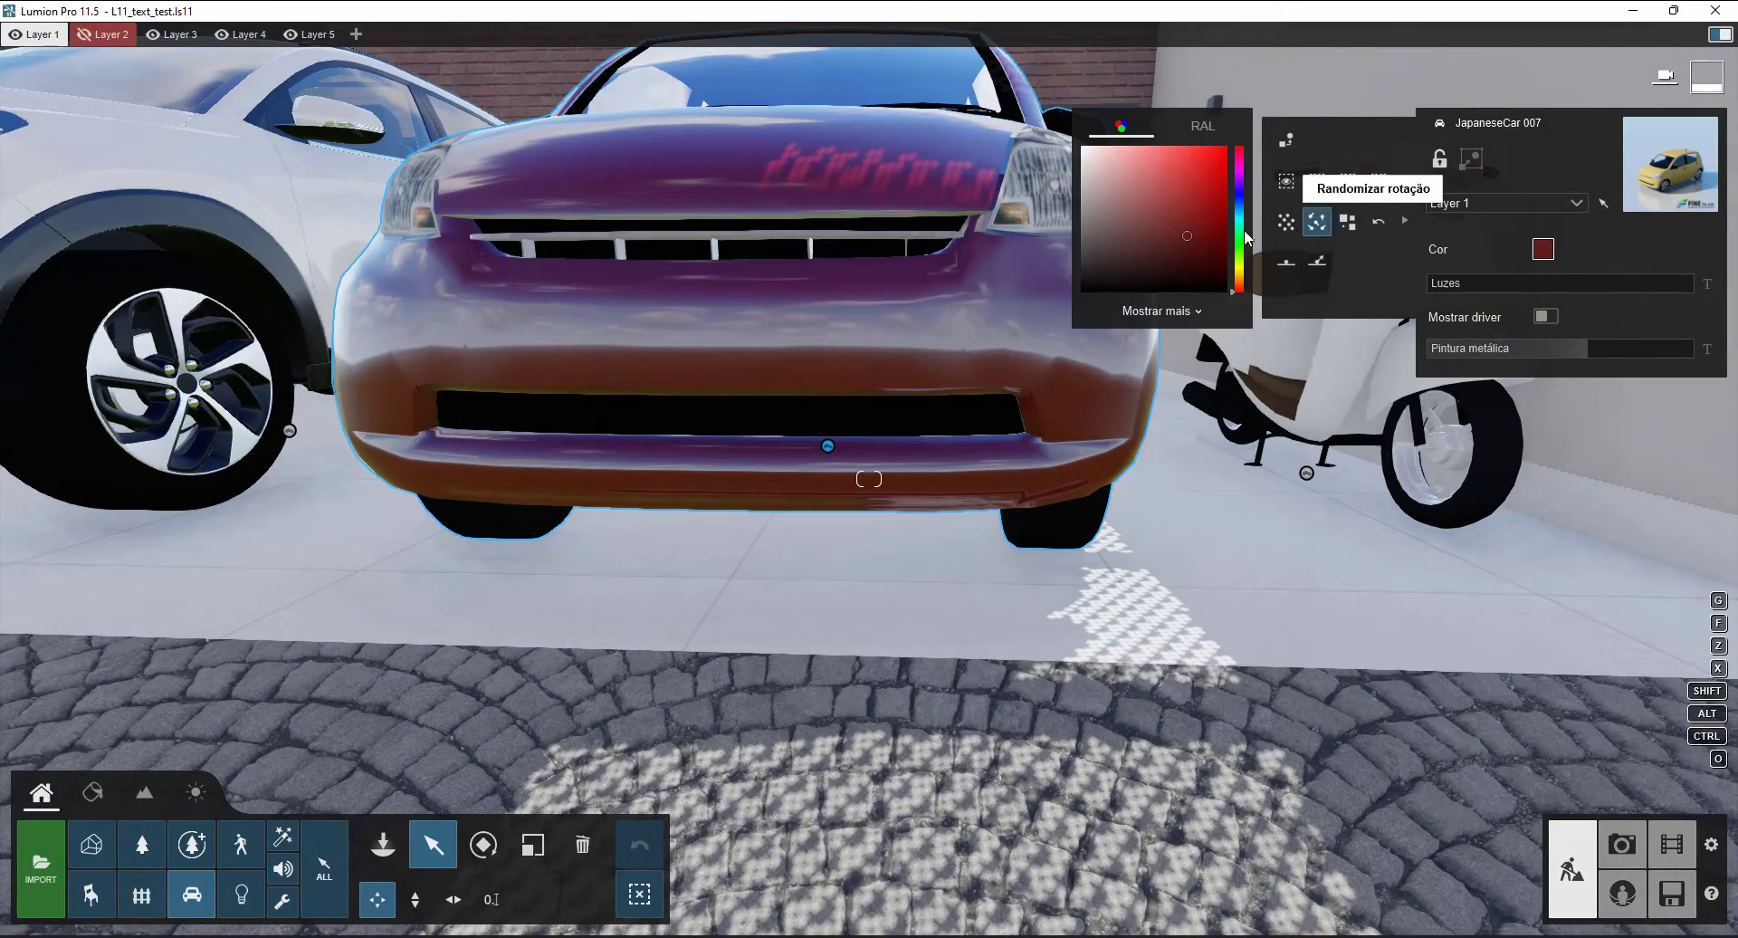
{"action": "mouse_move", "coordinate": [1189, 240]}
{"action": "left_mouse_down"}
{"action": "mouse_move", "coordinate": [1100, 248]}
{"action": "mouse_move", "coordinate": [1045, 307]}
{"action": "left_mouse_up"}
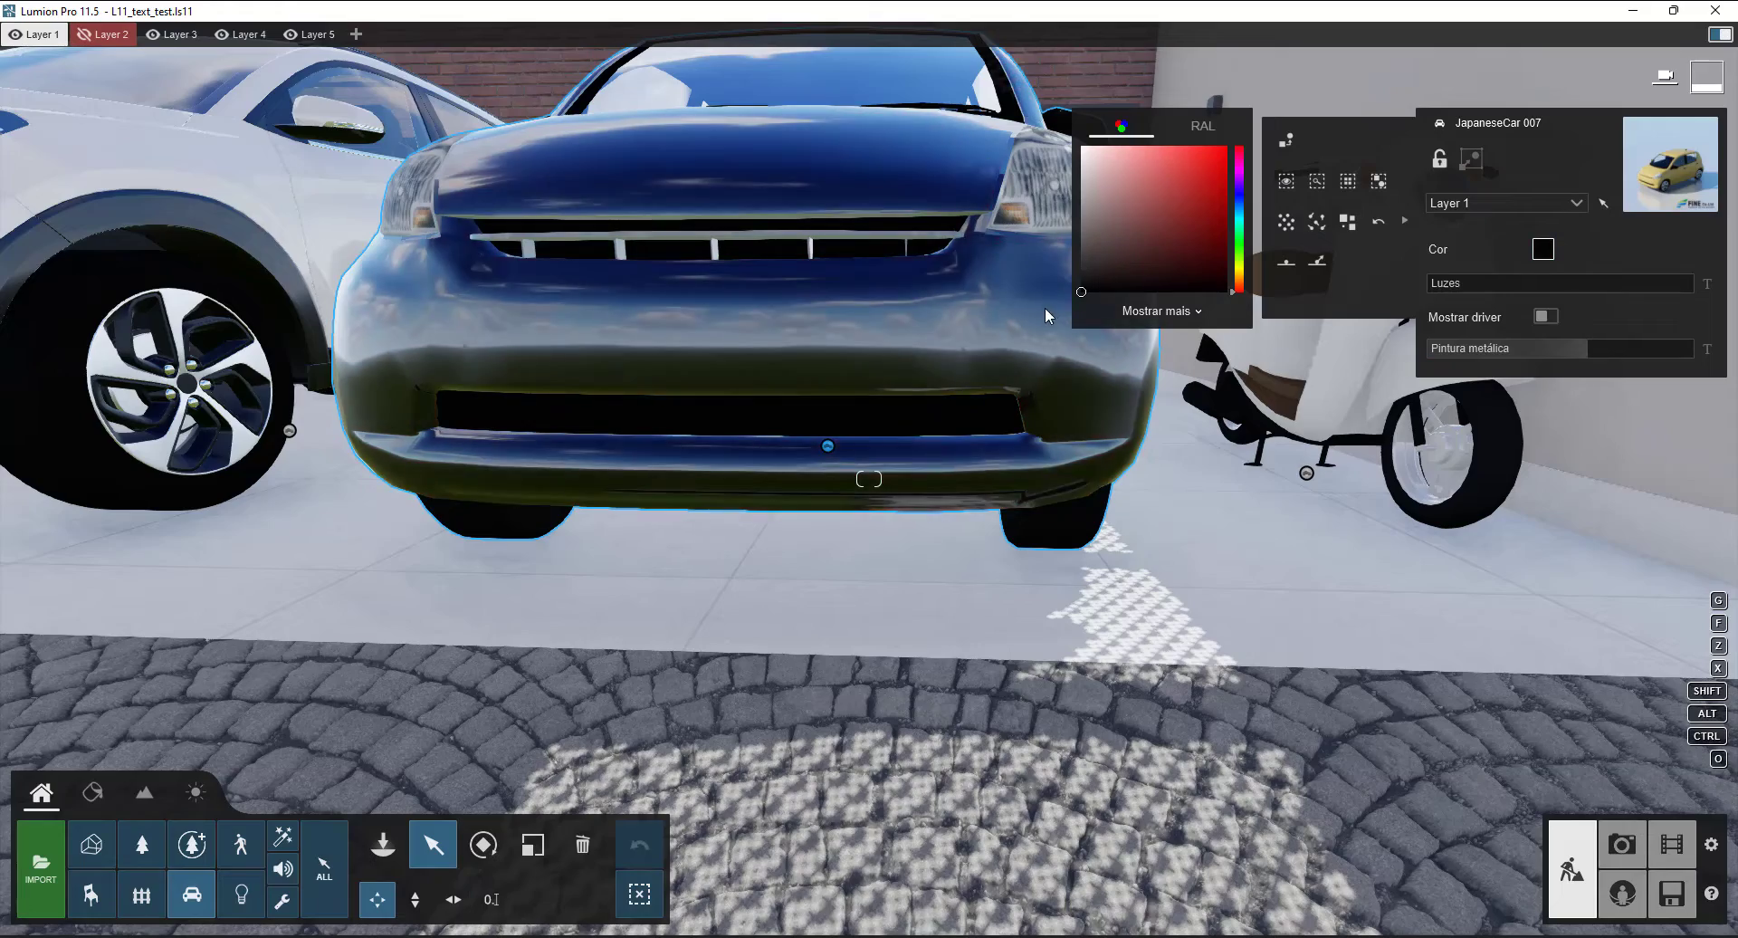
{"action": "mouse_move", "coordinate": [1045, 307]}
{"action": "right_mouse_down"}
{"action": "mouse_move", "coordinate": [874, 276]}
{"action": "mouse_move", "coordinate": [986, 276]}
{"action": "mouse_move", "coordinate": [1005, 258]}
{"action": "mouse_move", "coordinate": [957, 410]}
{"action": "mouse_move", "coordinate": [917, 403]}
{"action": "mouse_move", "coordinate": [914, 436]}
{"action": "mouse_move", "coordinate": [871, 444]}
{"action": "right_mouse_up"}
{"action": "key", "text": "s"}
{"action": "key", "text": "a"}
{"action": "key", "text": "e"}
{"action": "key", "text": "s"}
{"action": "key", "text": "d"}
{"action": "key", "text": "w"}
{"action": "key", "text": "w"}
{"action": "key", "text": "q"}
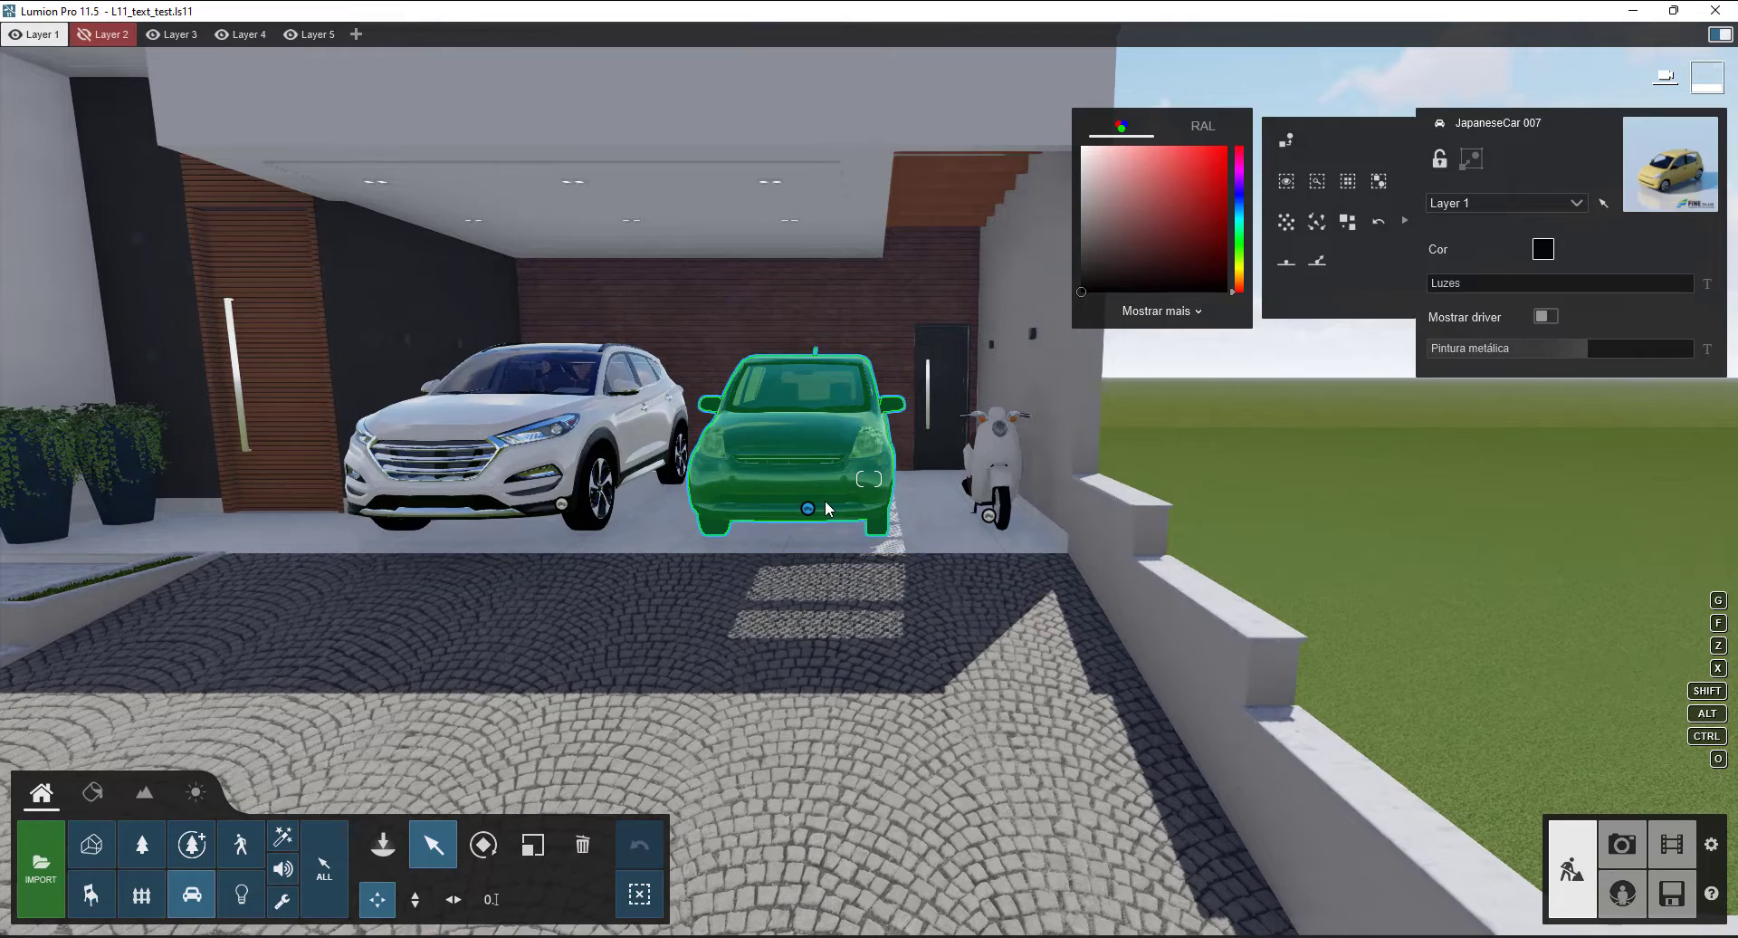
- Examine the house front with the parked vehicles from the street, the driveway and the entrance path
{"action": "left_click", "coordinate": [816, 507]}
{"action": "right_click_drag", "start_coordinate": [1121, 604], "coordinate": [854, 616]}
{"action": "key", "text": "s"}
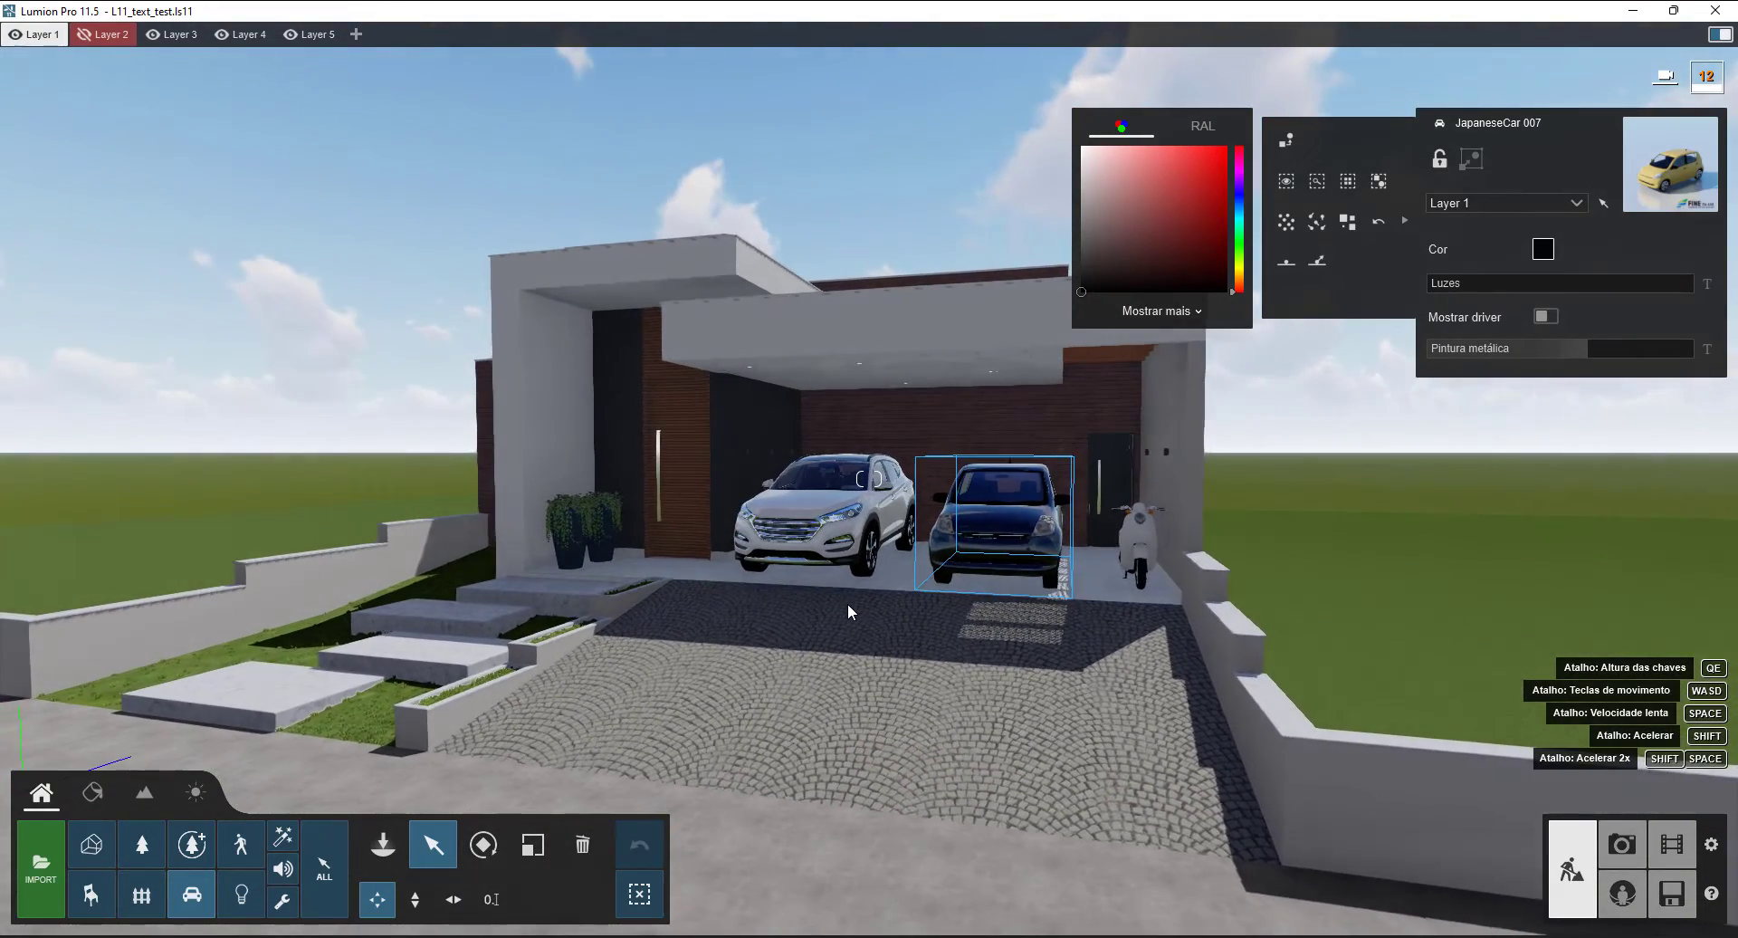
{"action": "key", "text": "s"}
{"action": "key", "text": "a"}
{"action": "key", "text": "e"}
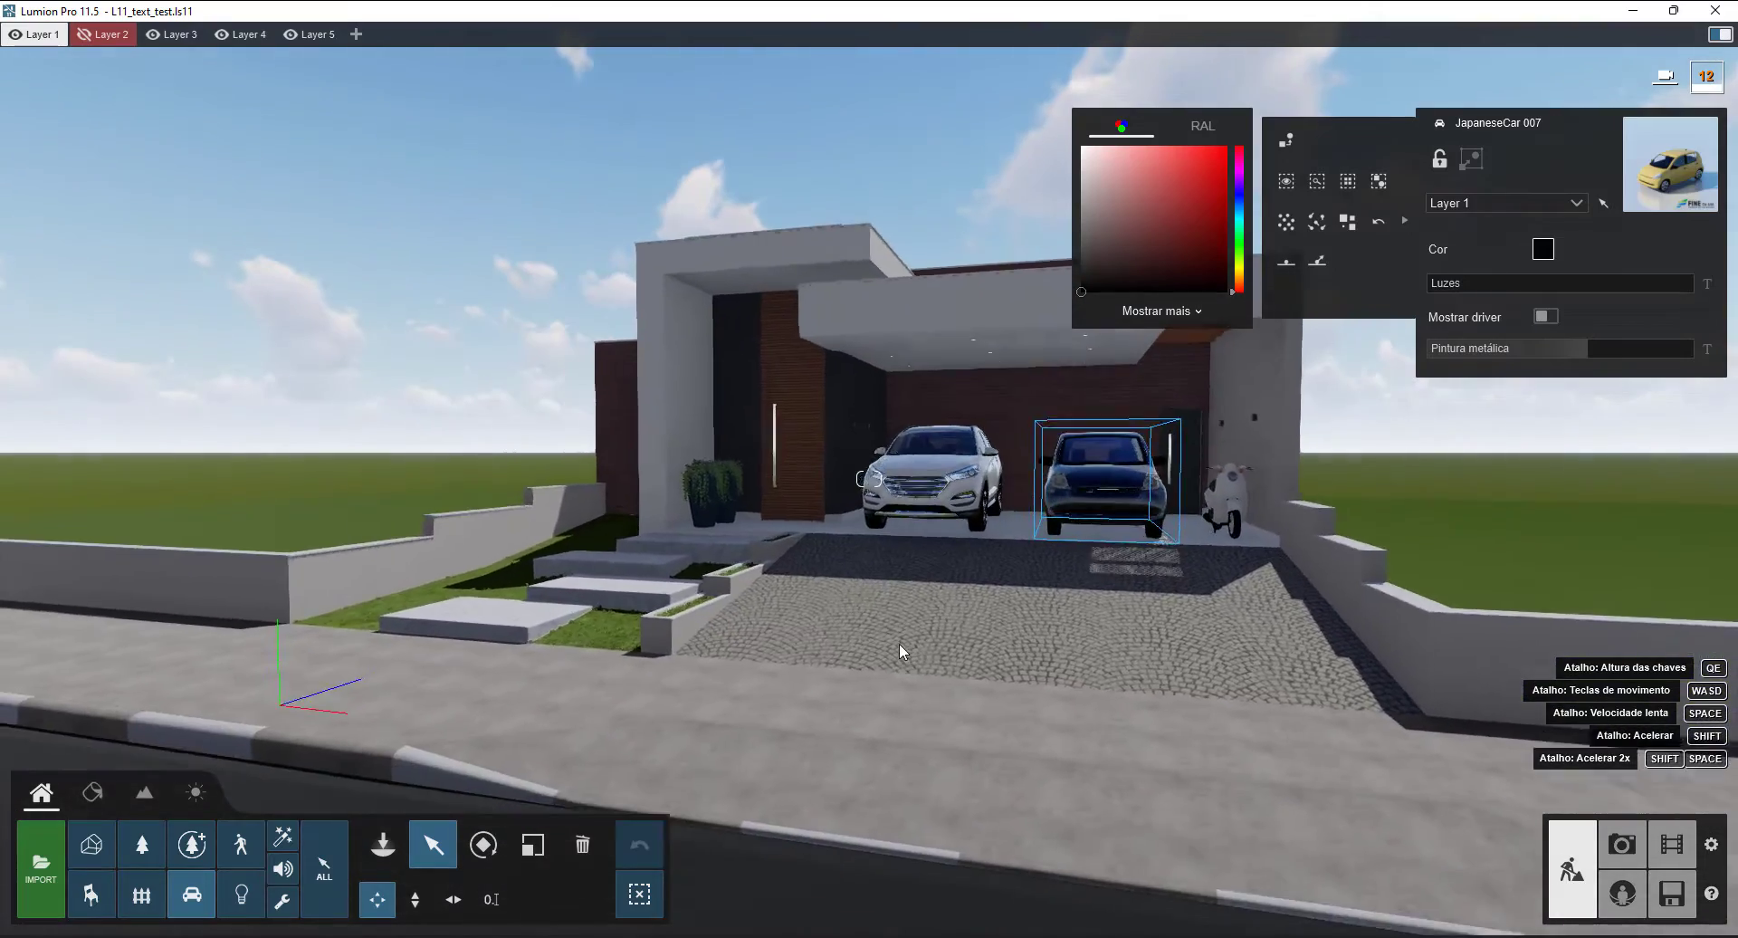
{"action": "key", "text": "w"}
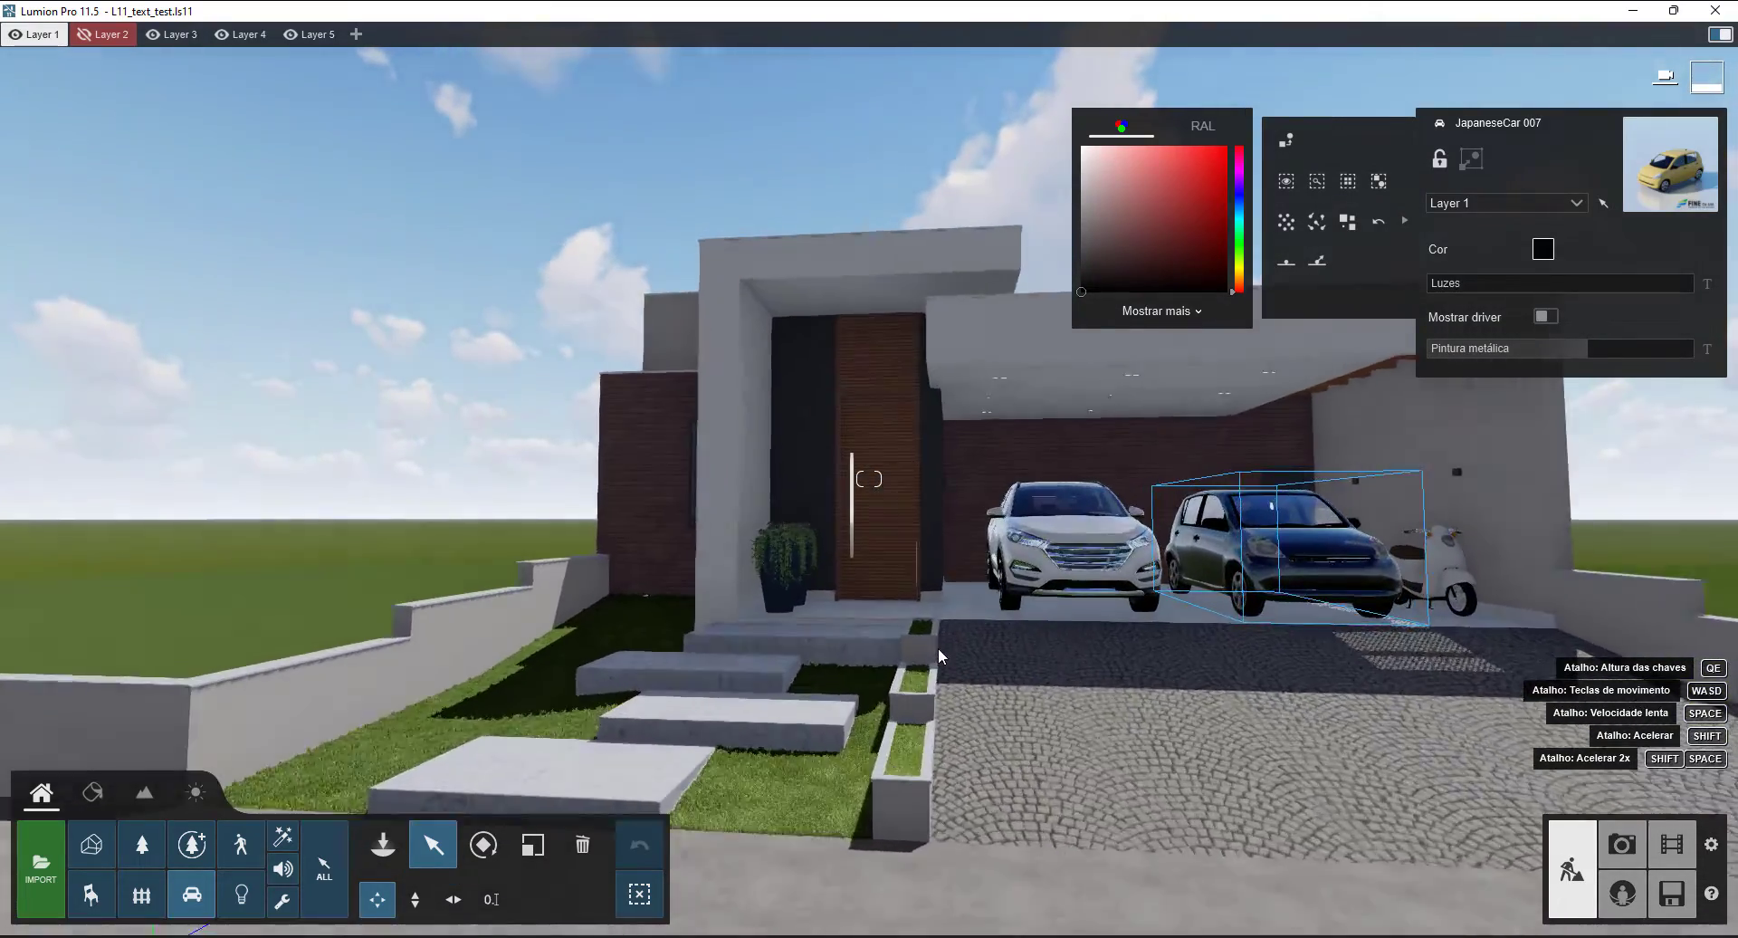
{"action": "key", "text": "w"}
{"action": "key", "text": "a"}
{"action": "right_click_drag", "start_coordinate": [938, 648], "coordinate": [942, 648]}
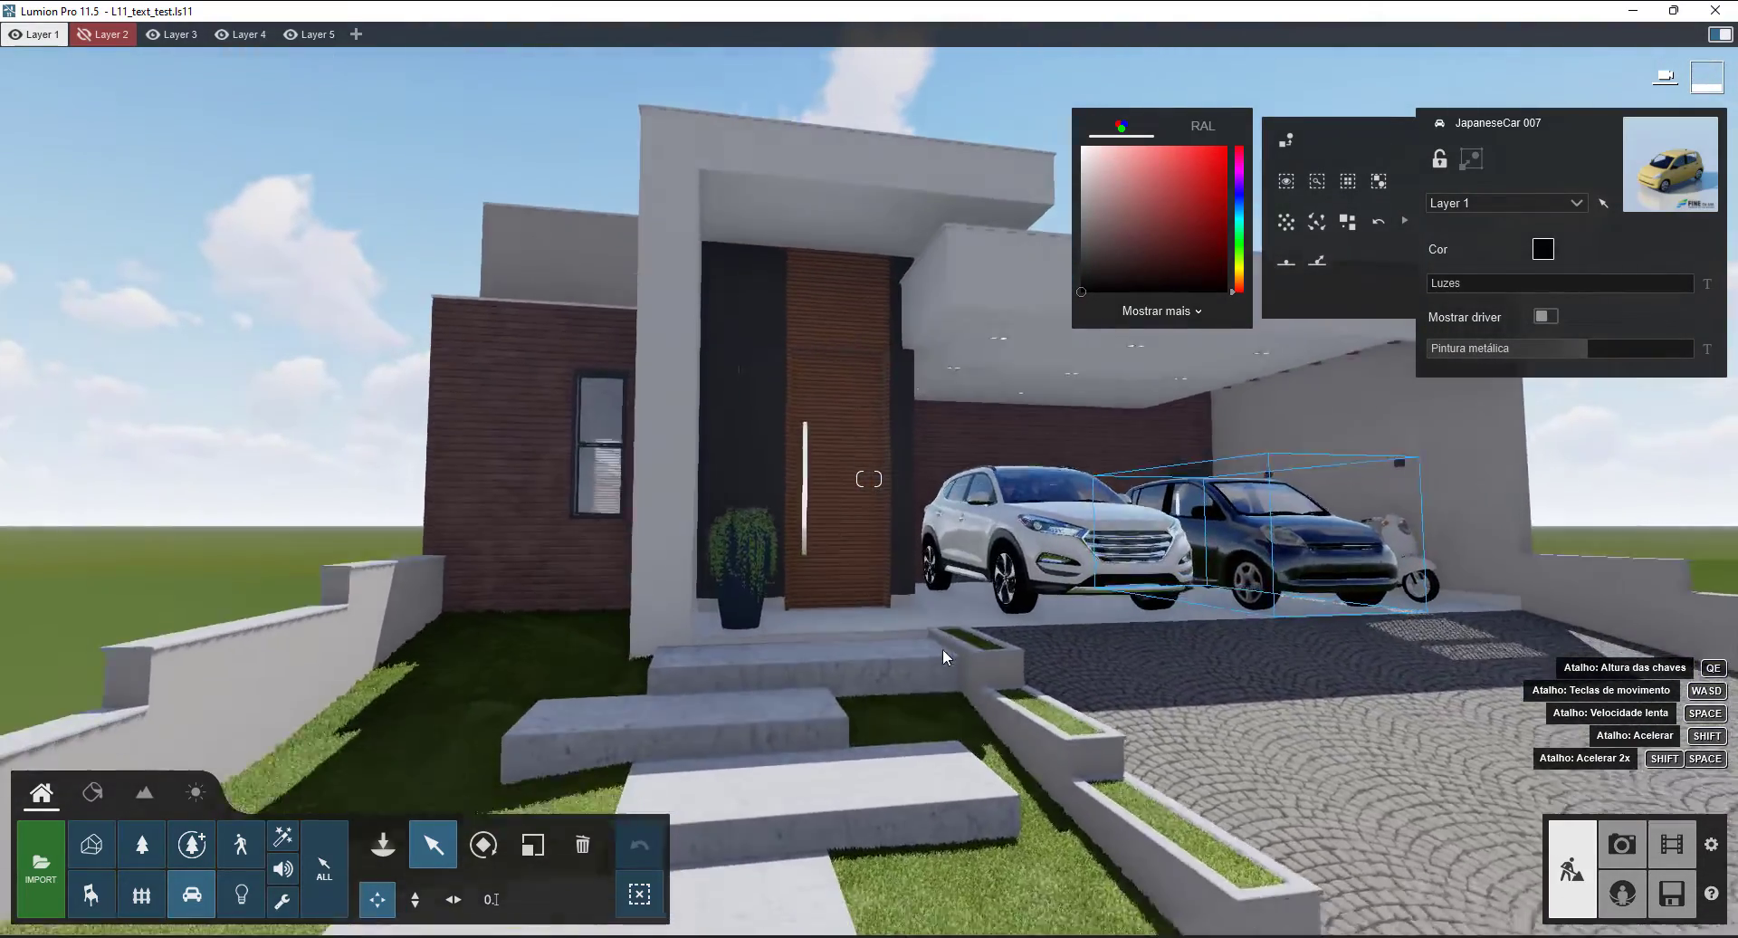
{"action": "key", "text": "s"}
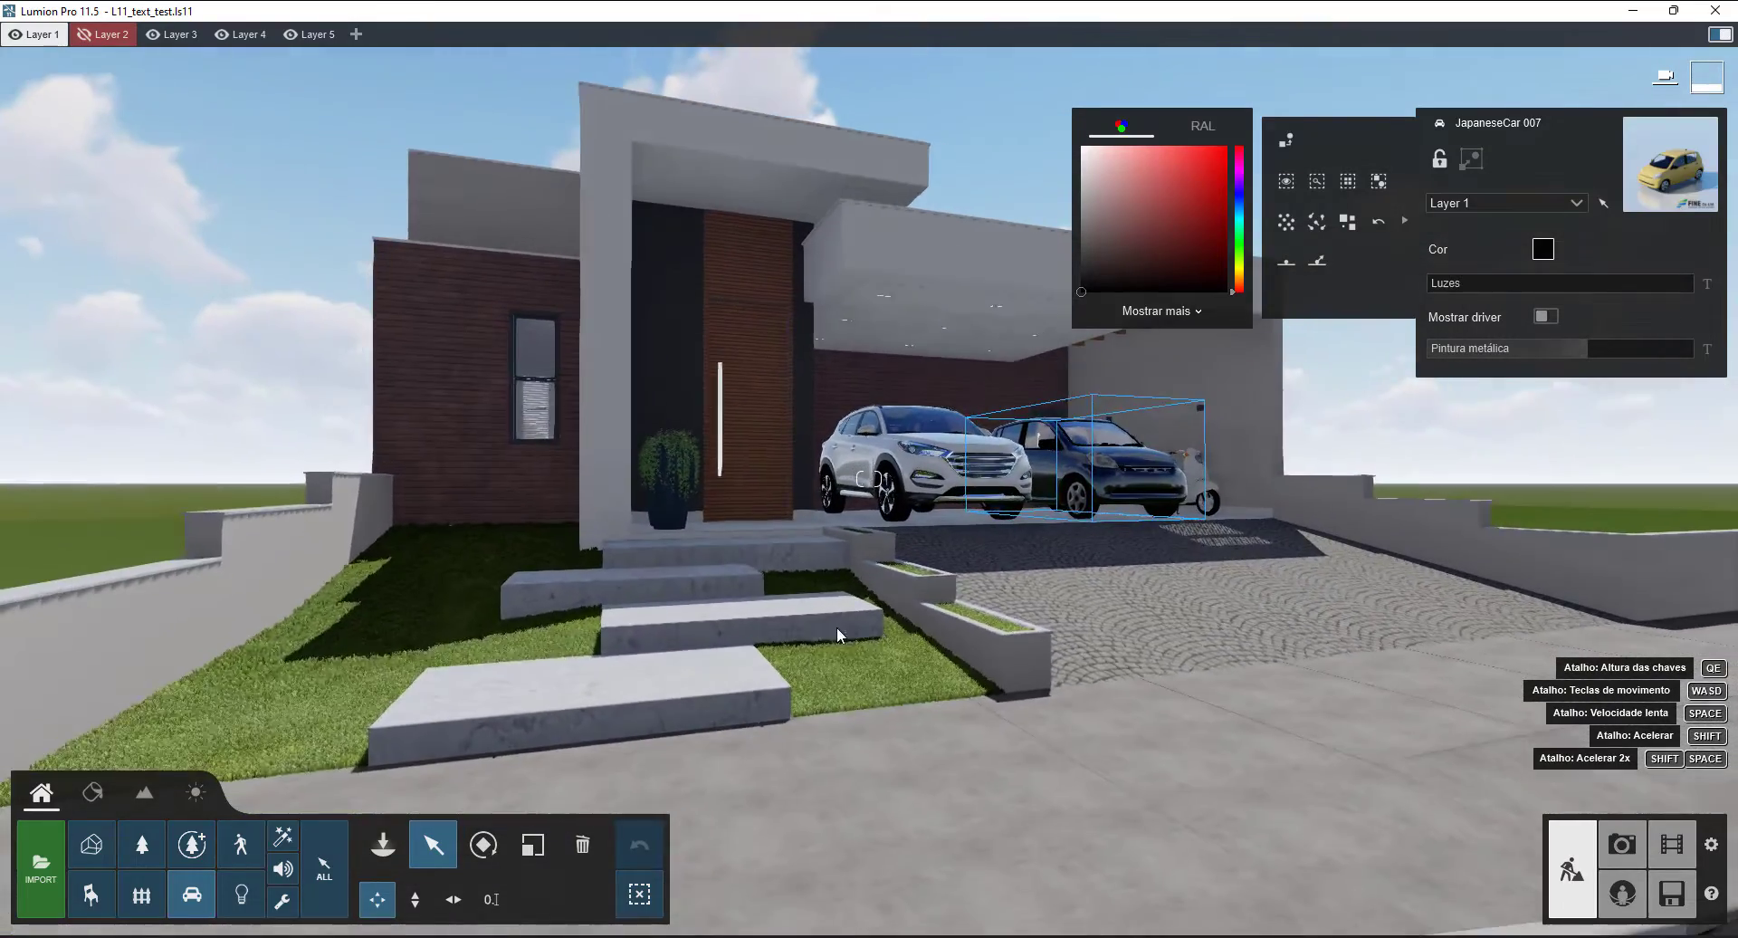
{"action": "key", "text": "s"}
{"action": "key", "text": "a"}
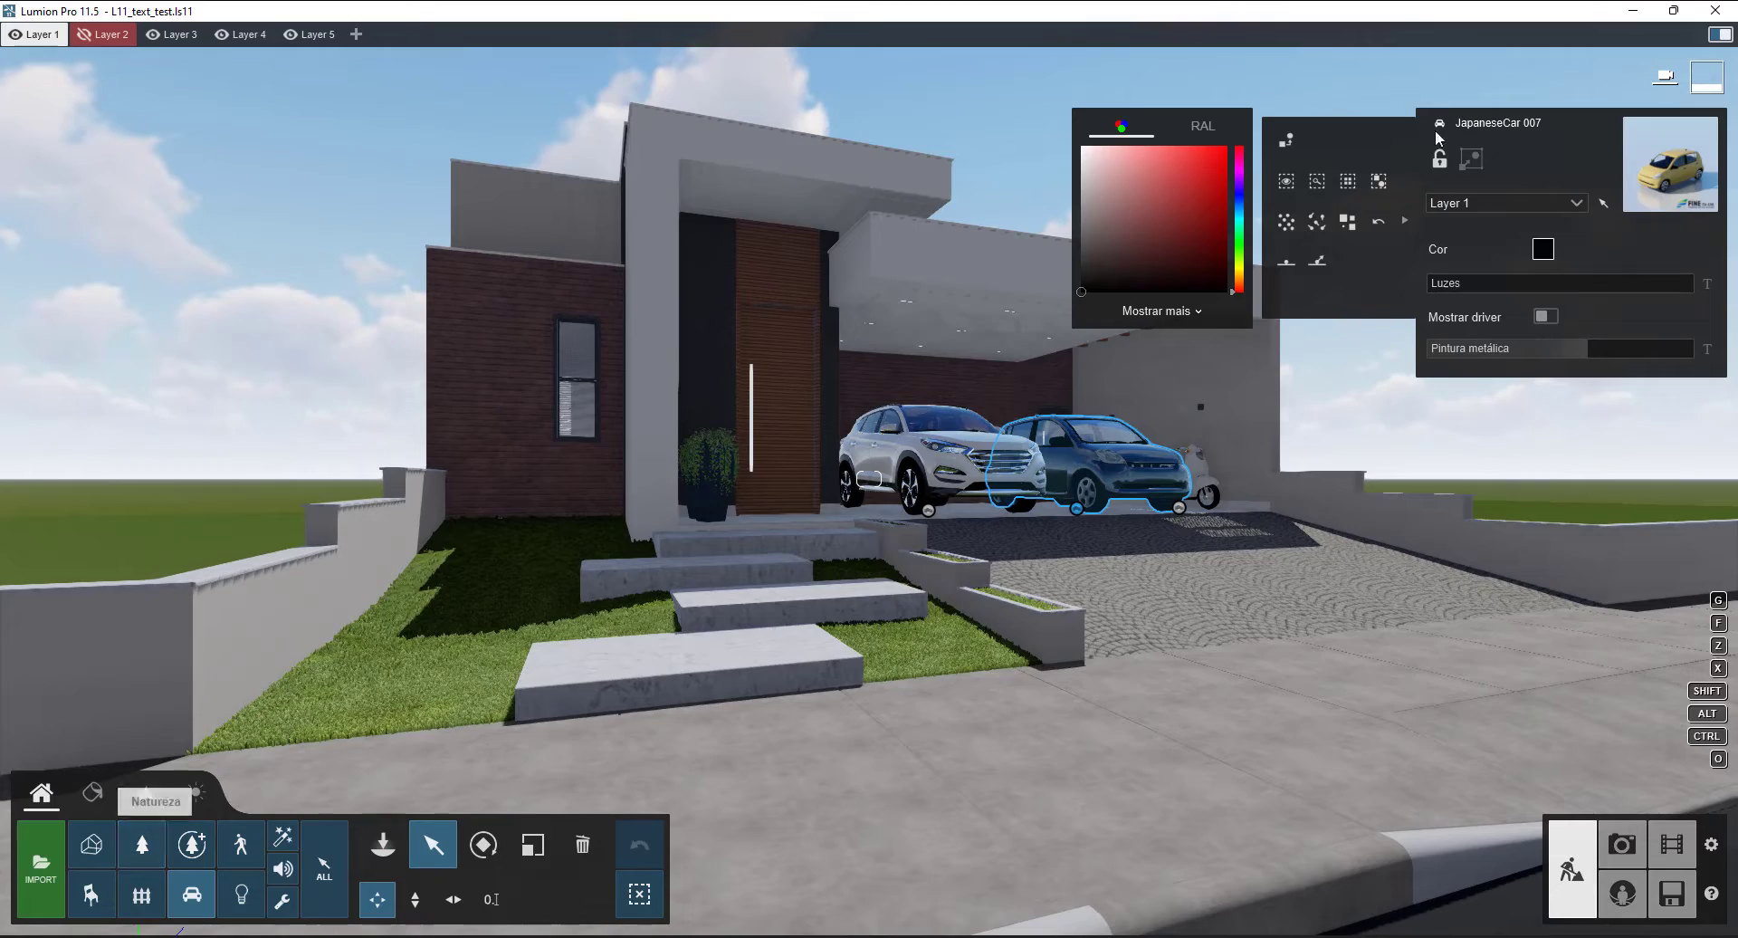
{"action": "key", "text": "q"}
{"action": "key", "text": "d"}
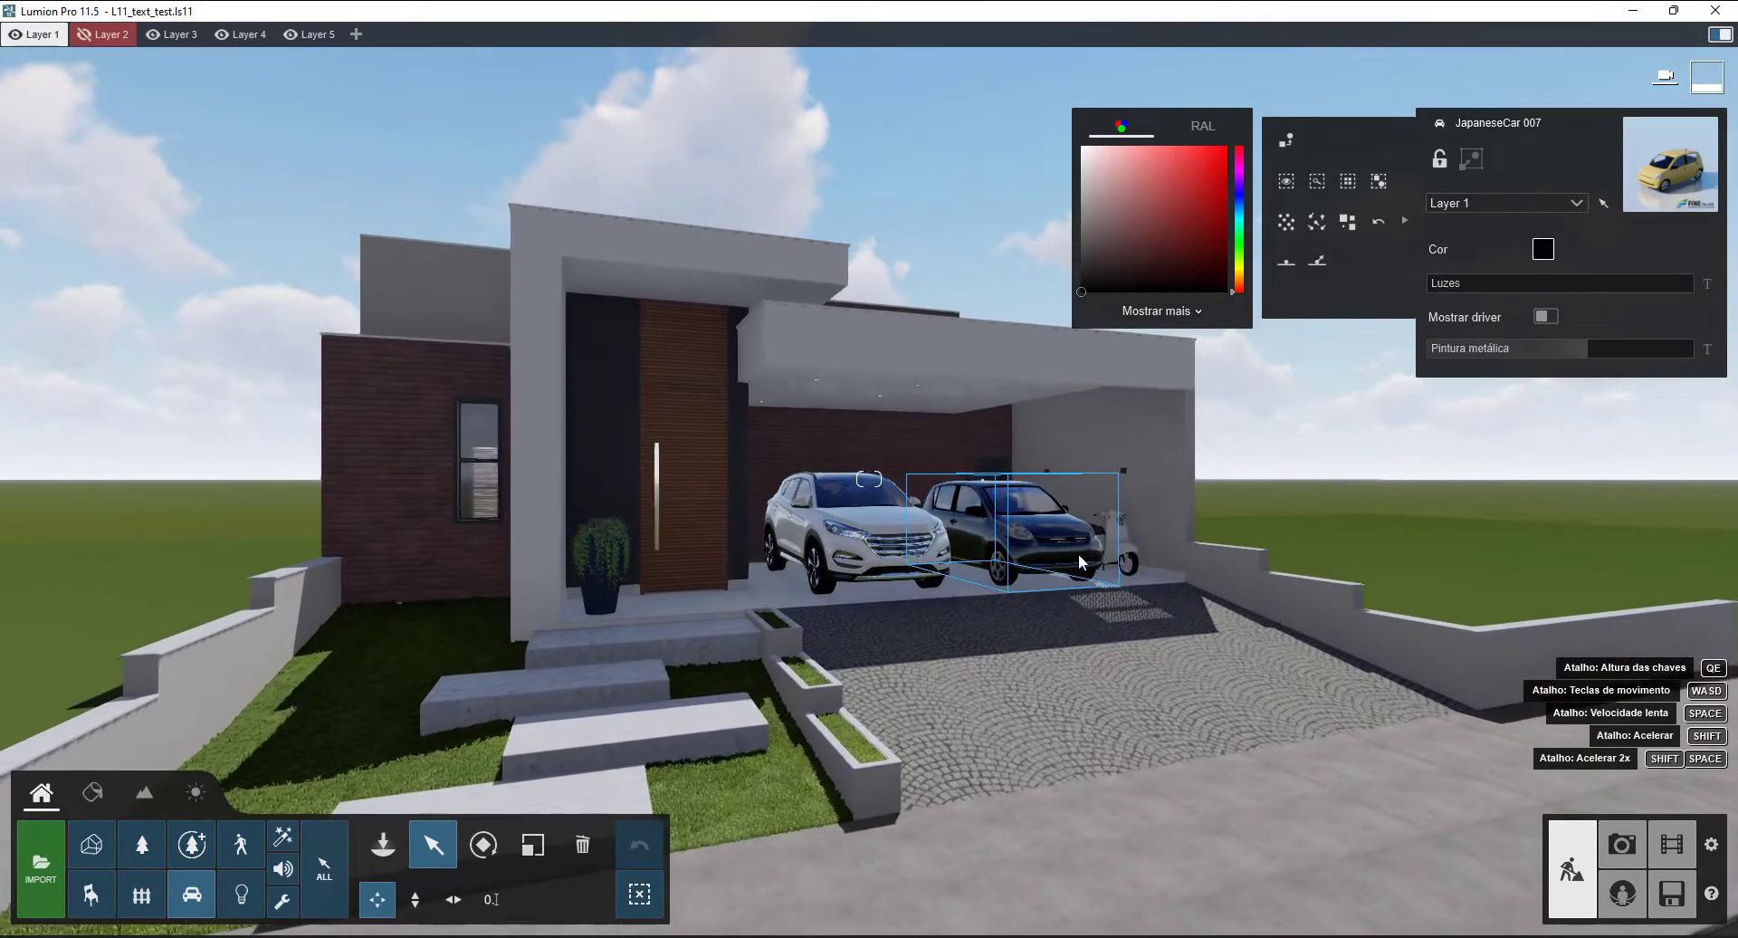
{"action": "key", "text": "w"}
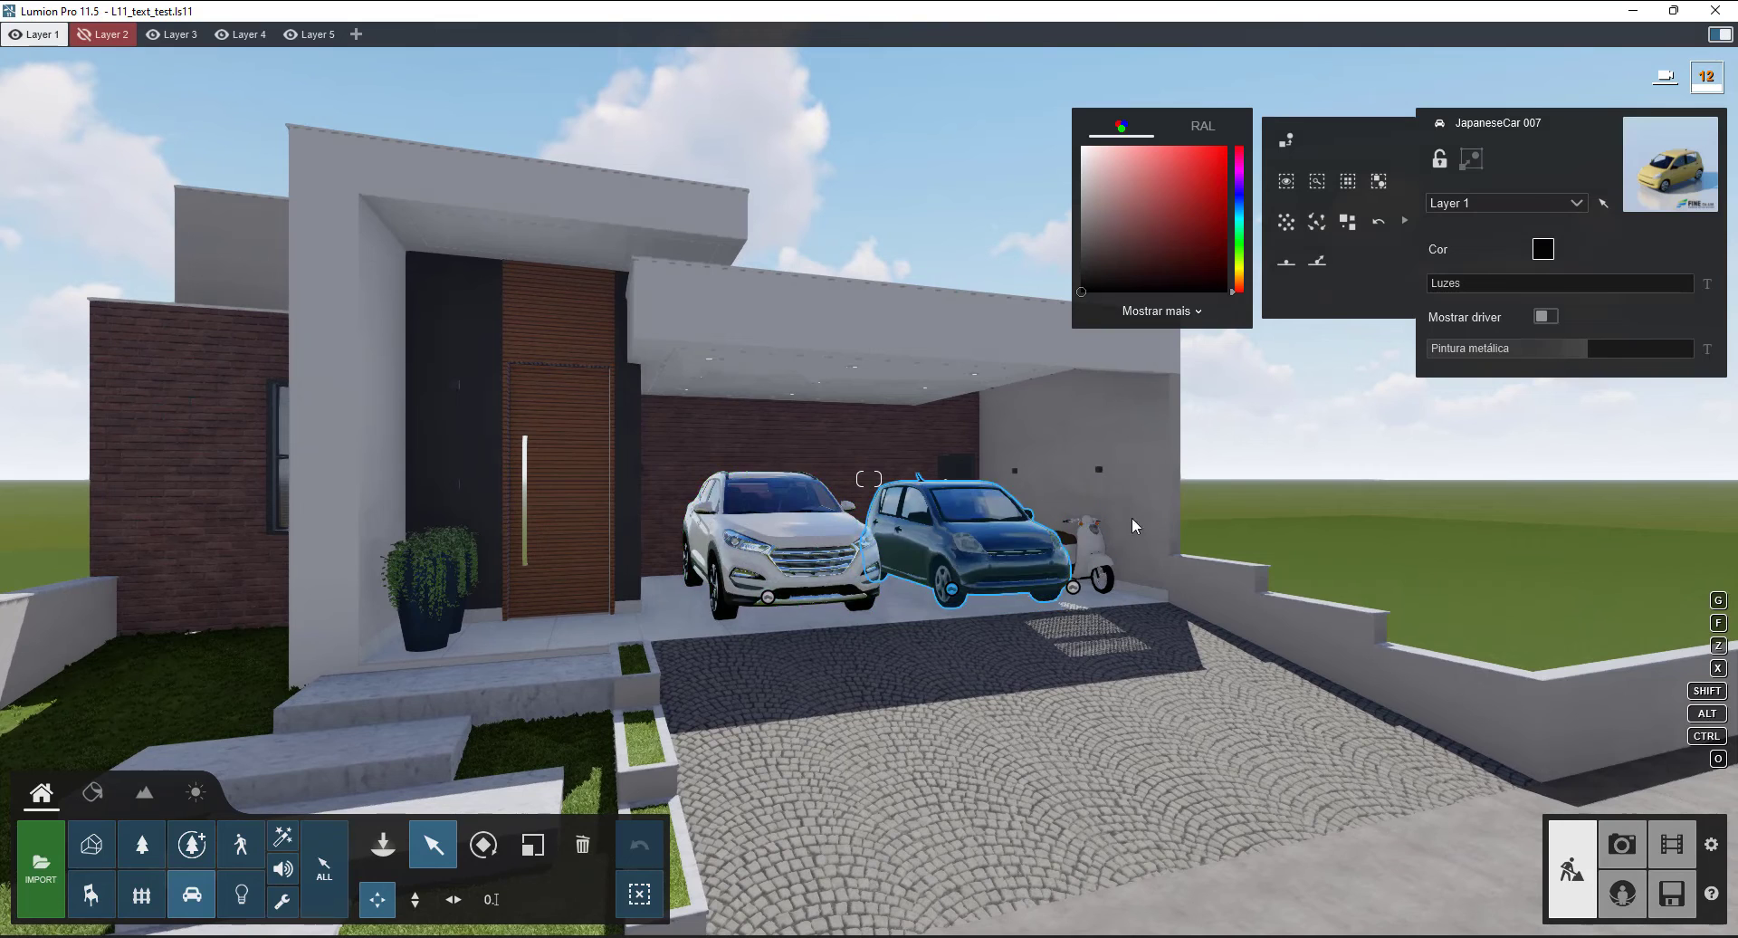
- Add the scooter and the white SUV to the compact car's selection and move all three vehicles to Layer 3
{"action": "key", "text": "ctrl"}
{"action": "key", "text": "ctrl"}
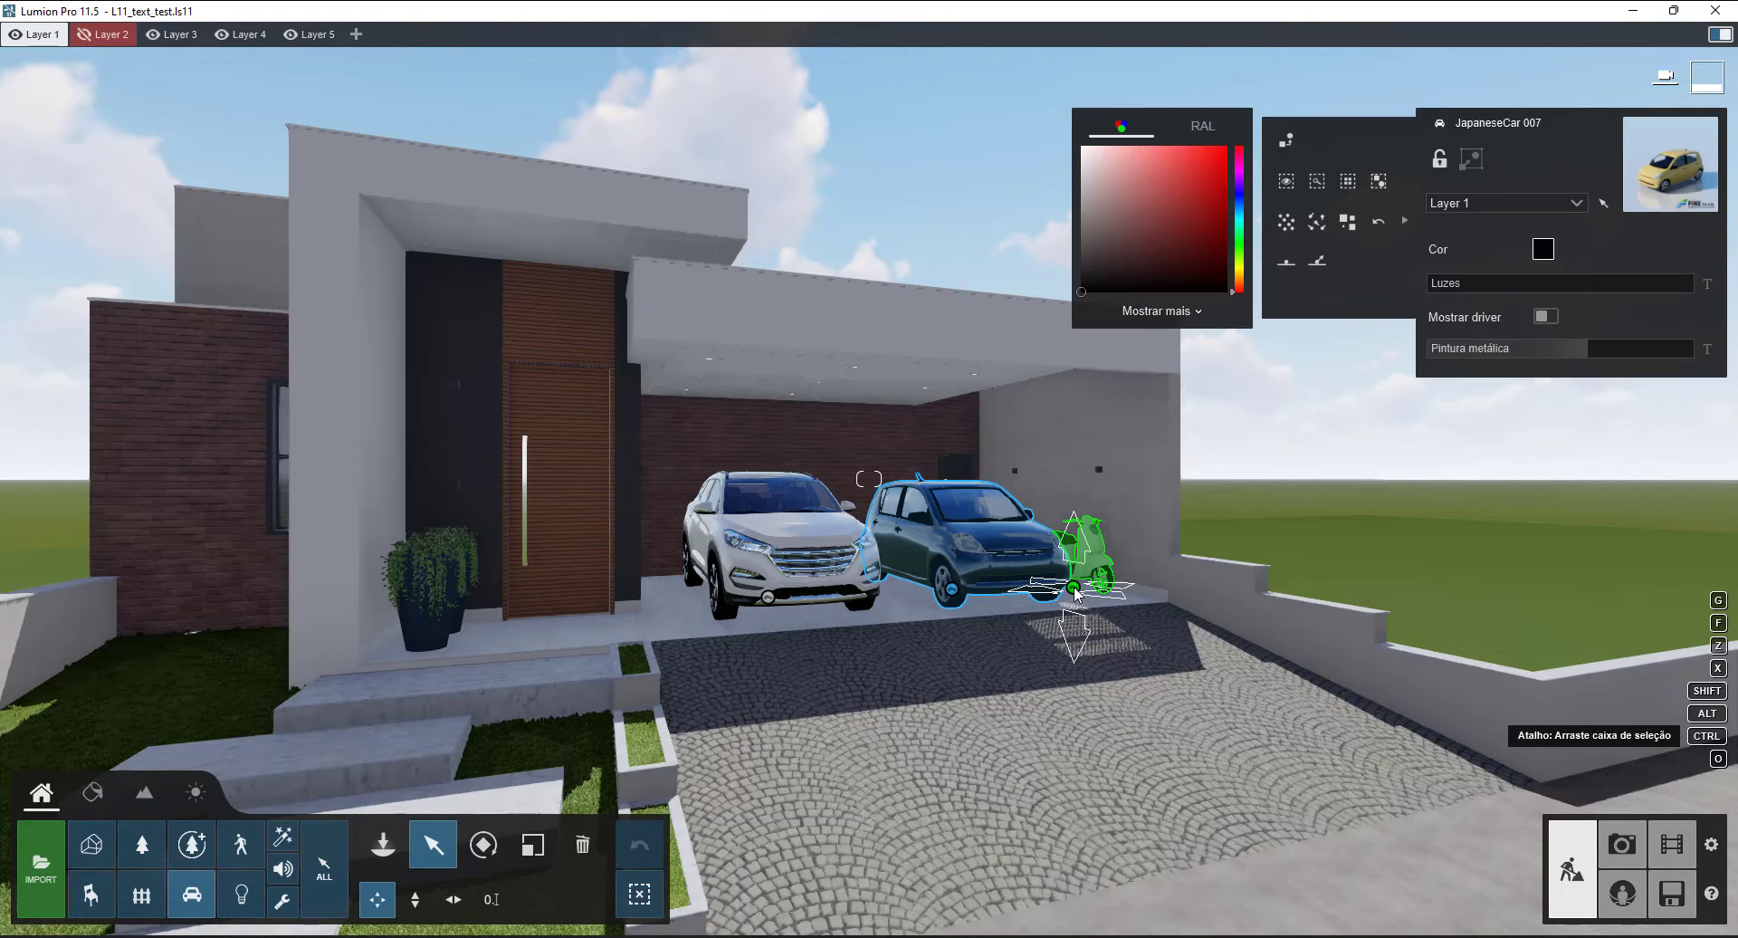
{"action": "left_click", "coordinate": [1074, 591], "text": "ctrl"}
{"action": "left_click", "coordinate": [770, 579], "text": "ctrl"}
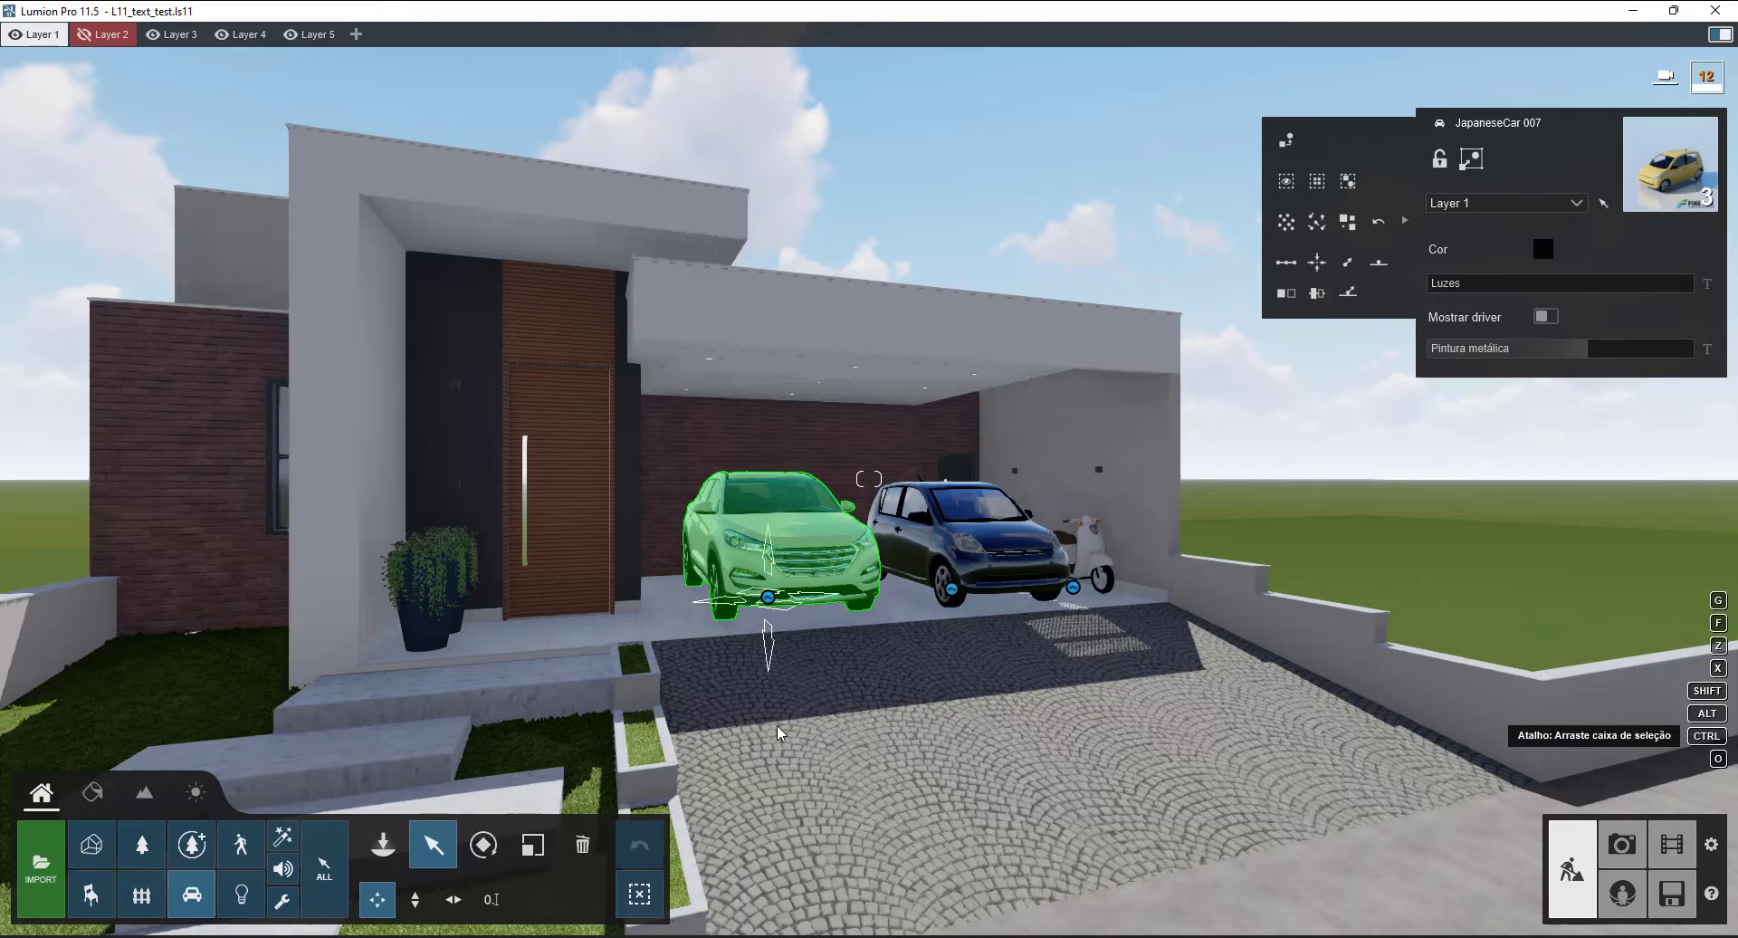
{"action": "key", "text": "ctrl"}
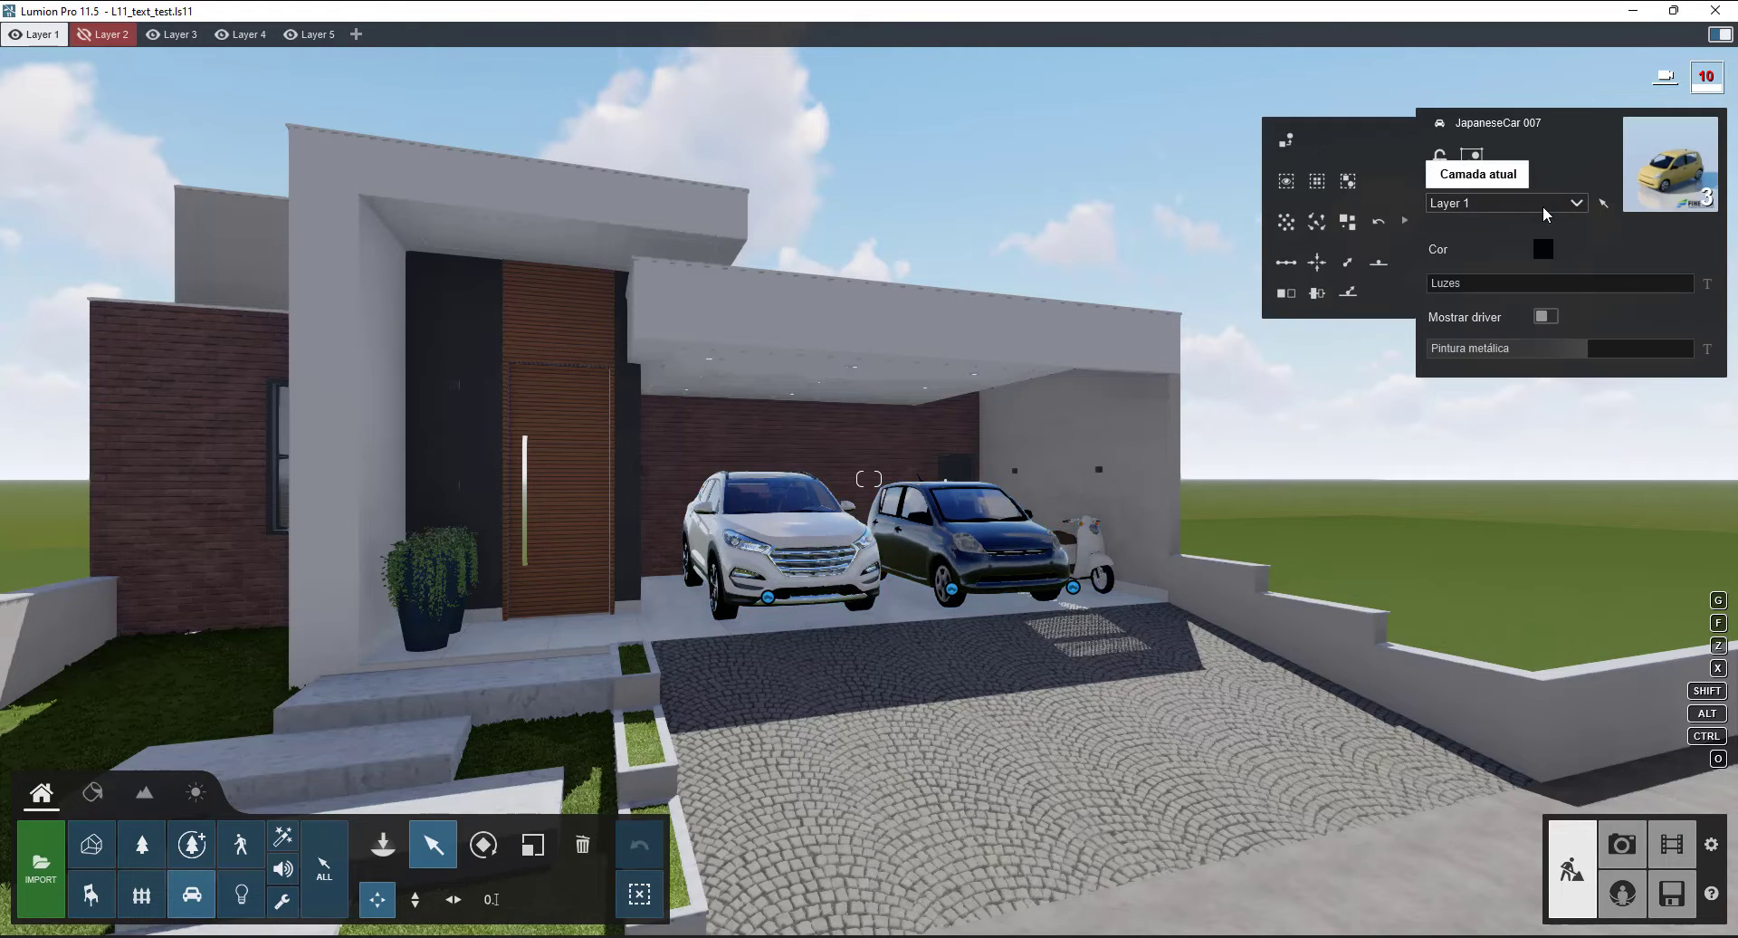
{"action": "left_click", "coordinate": [1544, 206]}
{"action": "left_click", "coordinate": [1478, 277]}
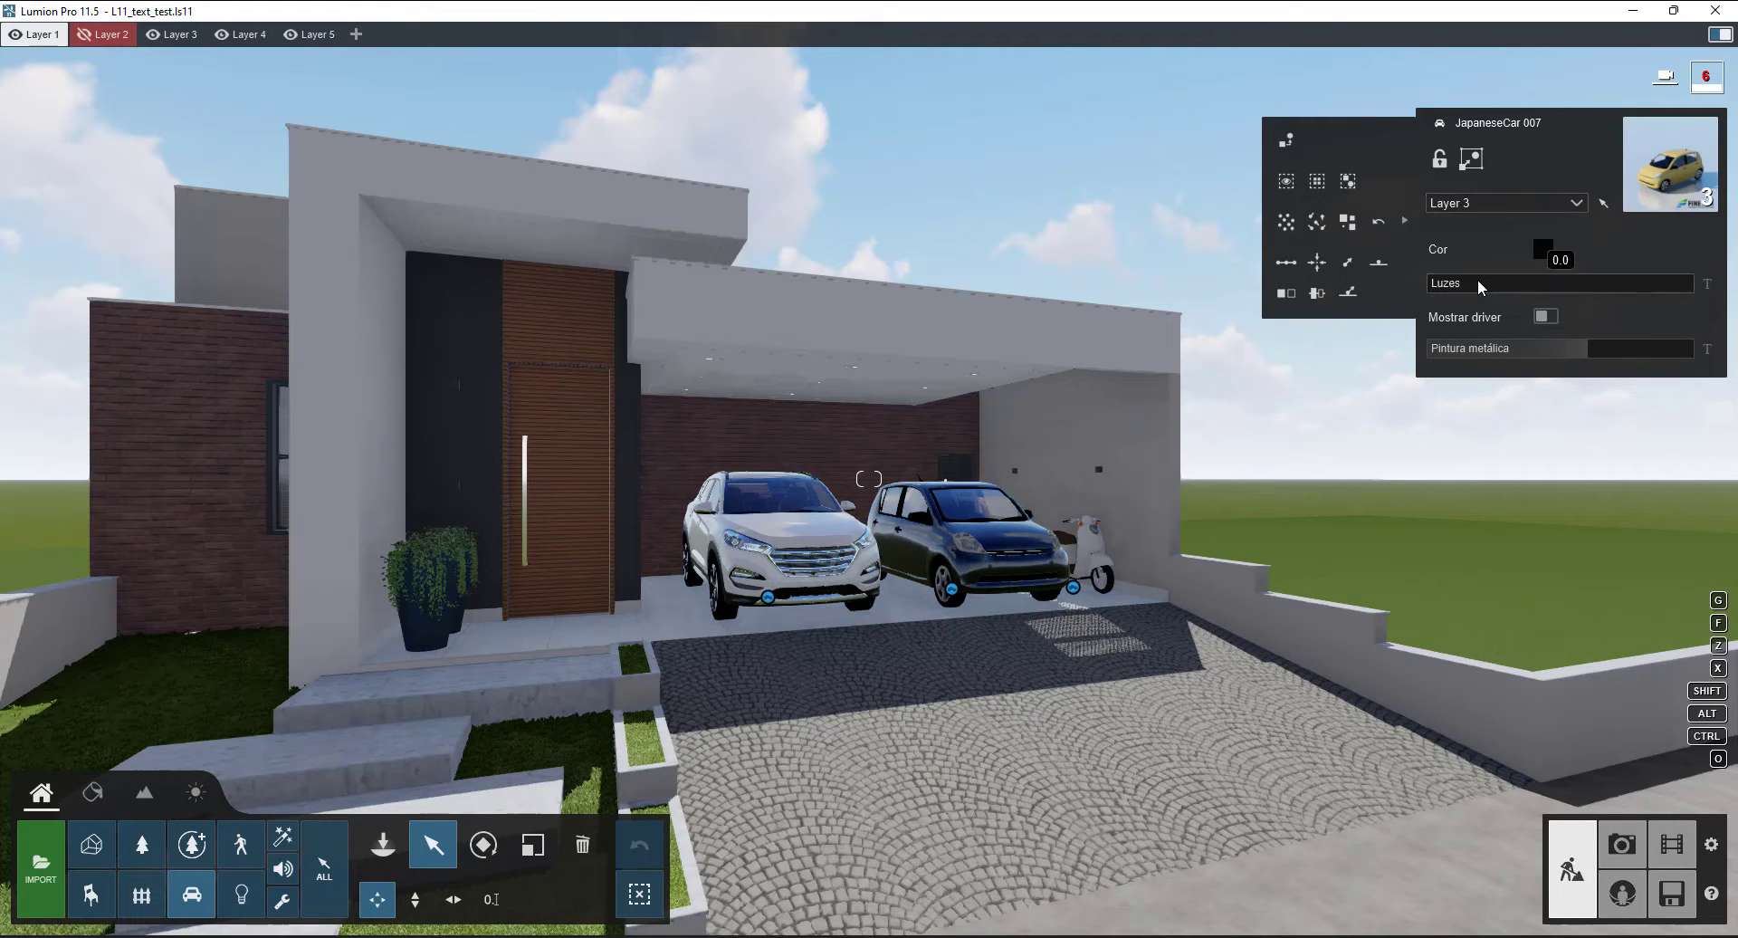
- Hide Layer 3 so that the vehicles are switched off, and bring the front garden beside the stone steps into view
{"action": "left_click", "coordinate": [151, 38]}
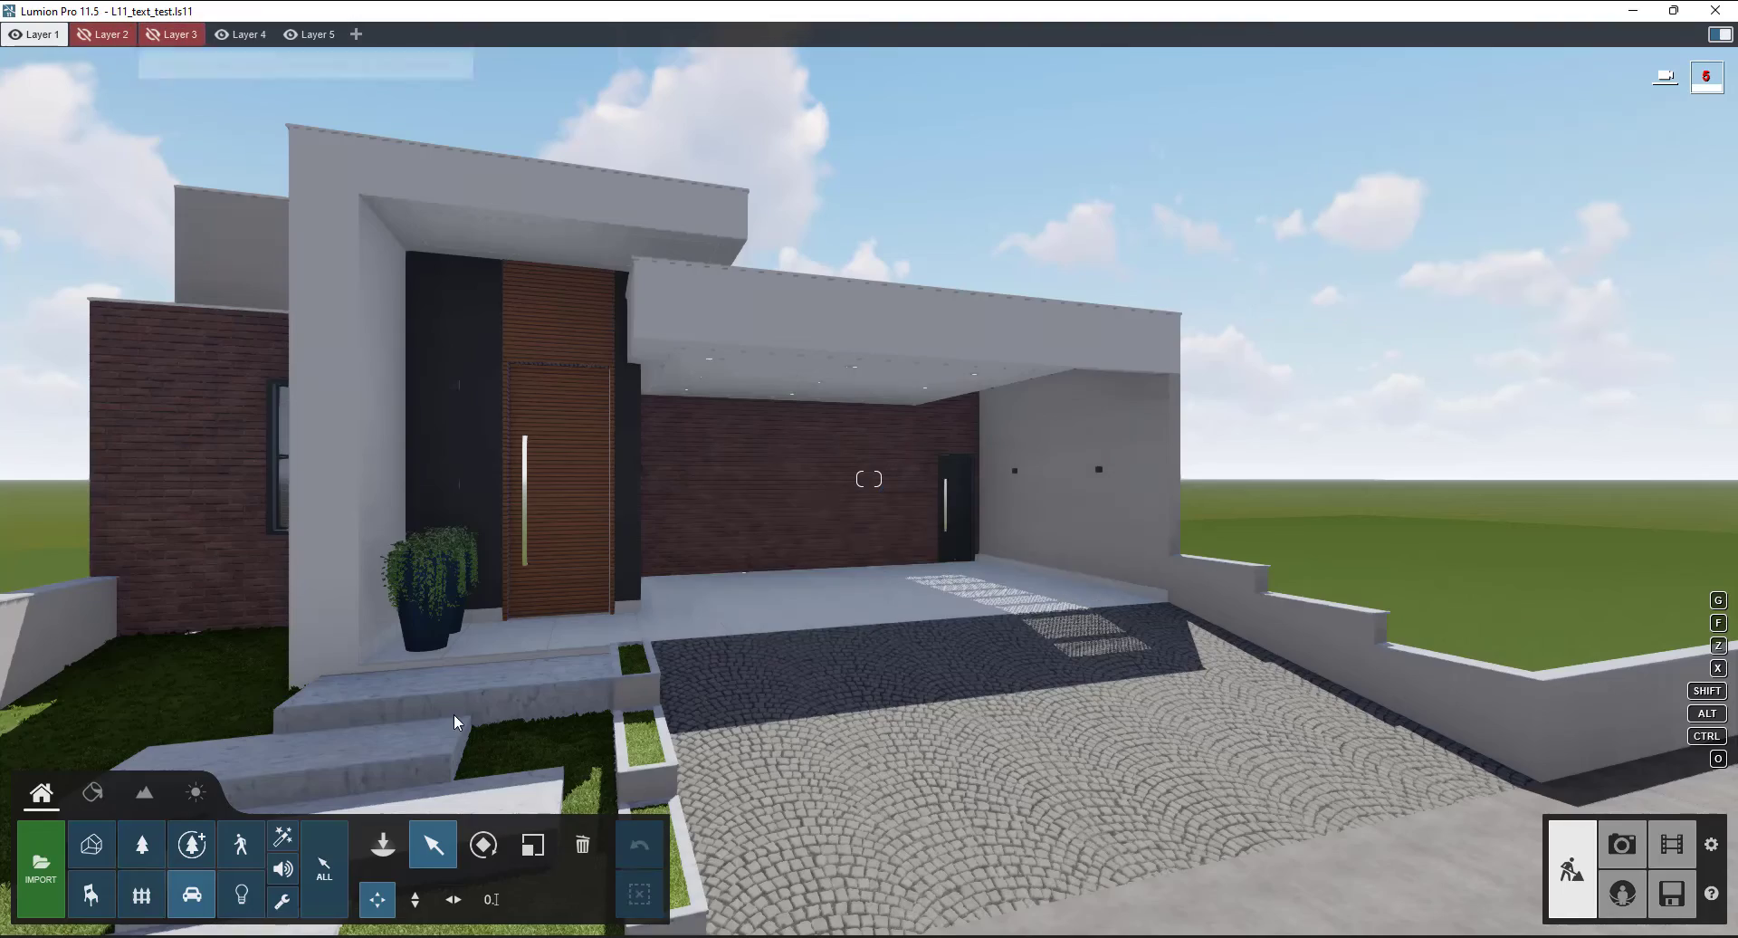
{"action": "right_click_drag", "start_coordinate": [974, 660], "coordinate": [844, 563]}
{"action": "key", "text": "s"}
{"action": "key", "text": "w"}
{"action": "key", "text": "a"}
{"action": "key", "text": "a"}
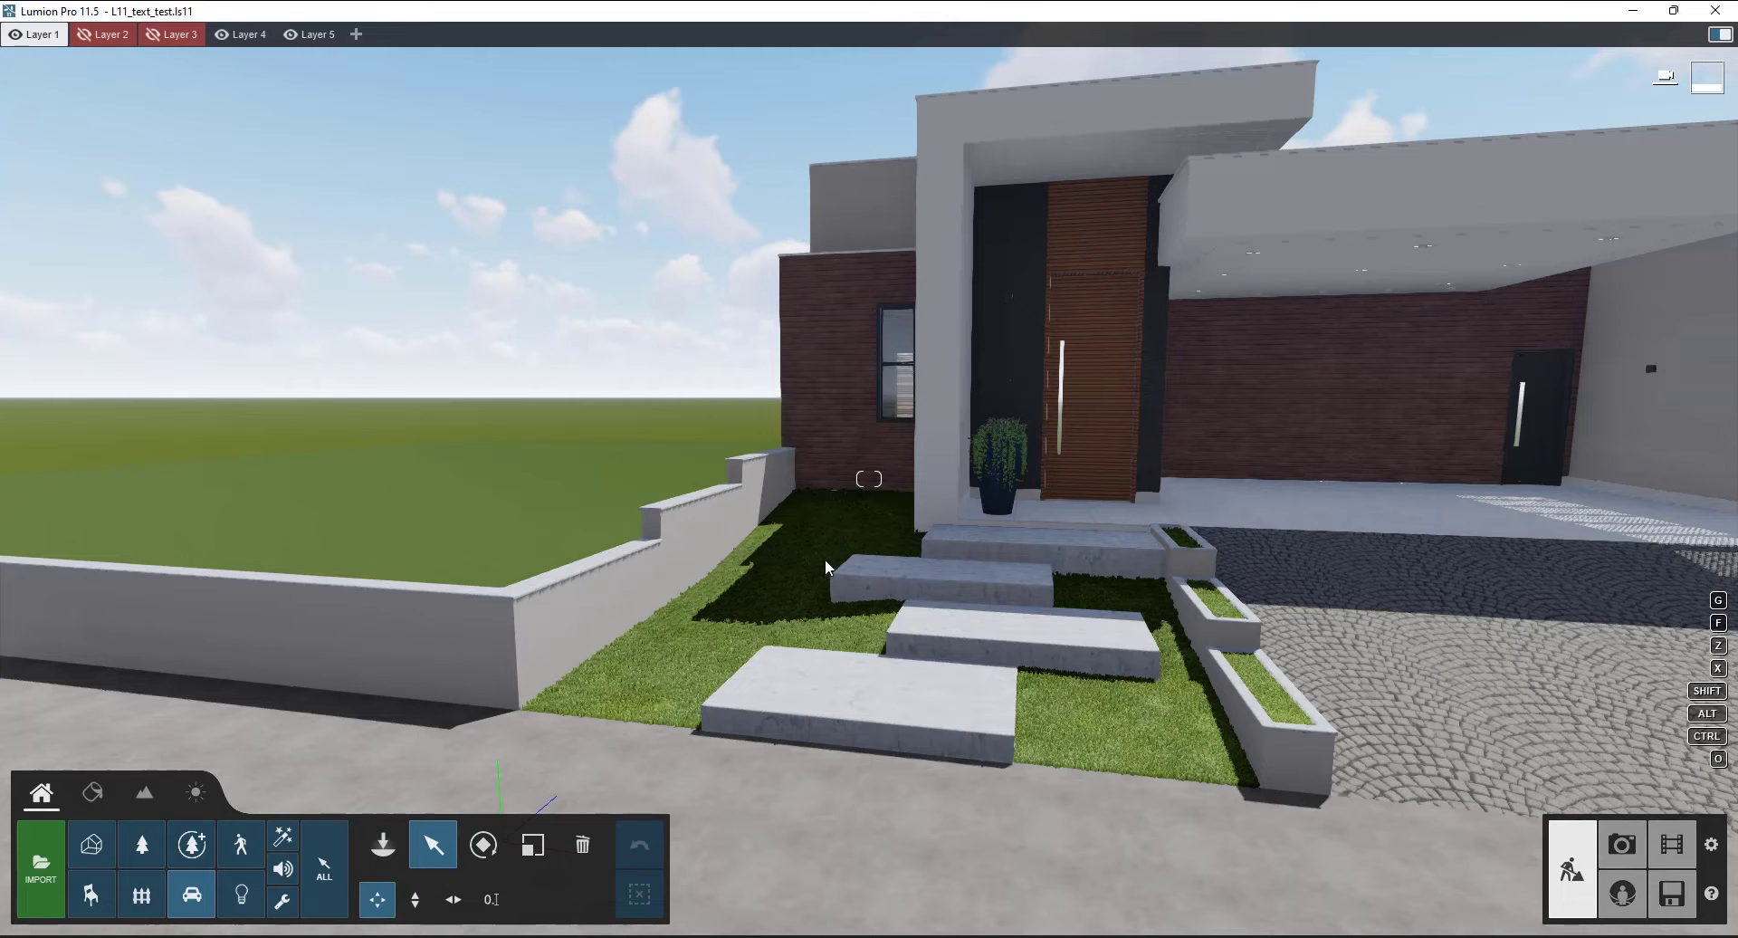
- Browse the nature library's palms, plants, flowers and favourites for species suited to the front garden
{"action": "key", "text": "d"}
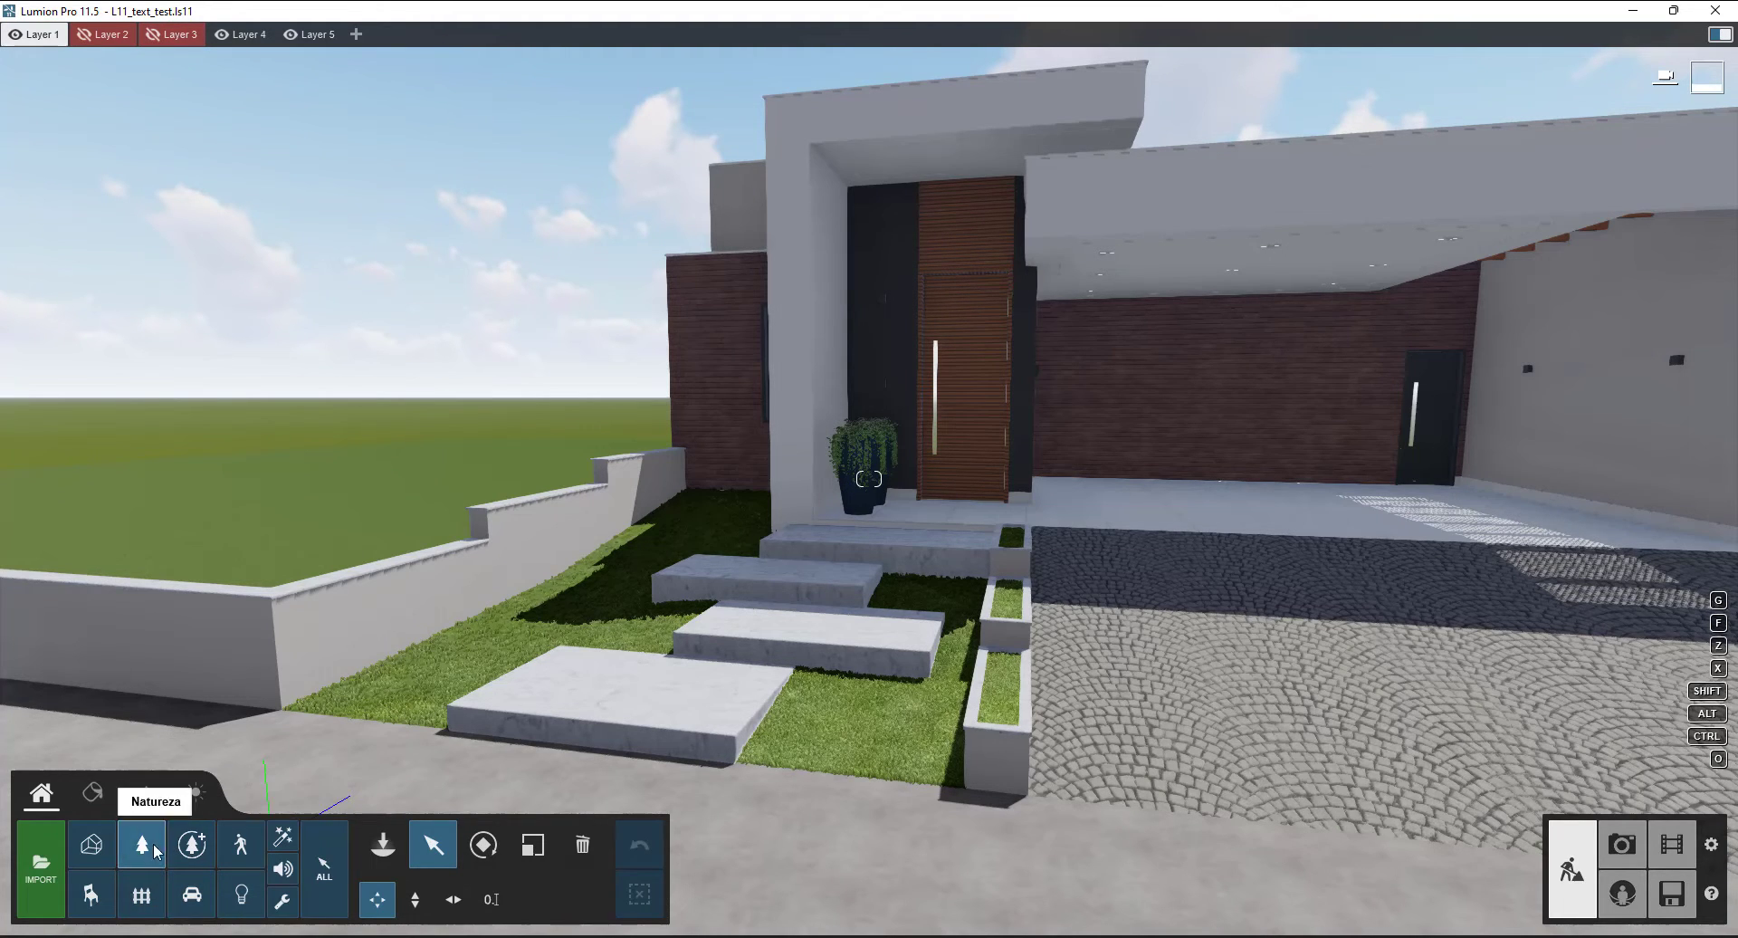
{"action": "left_click", "coordinate": [390, 851]}
{"action": "key", "text": "w"}
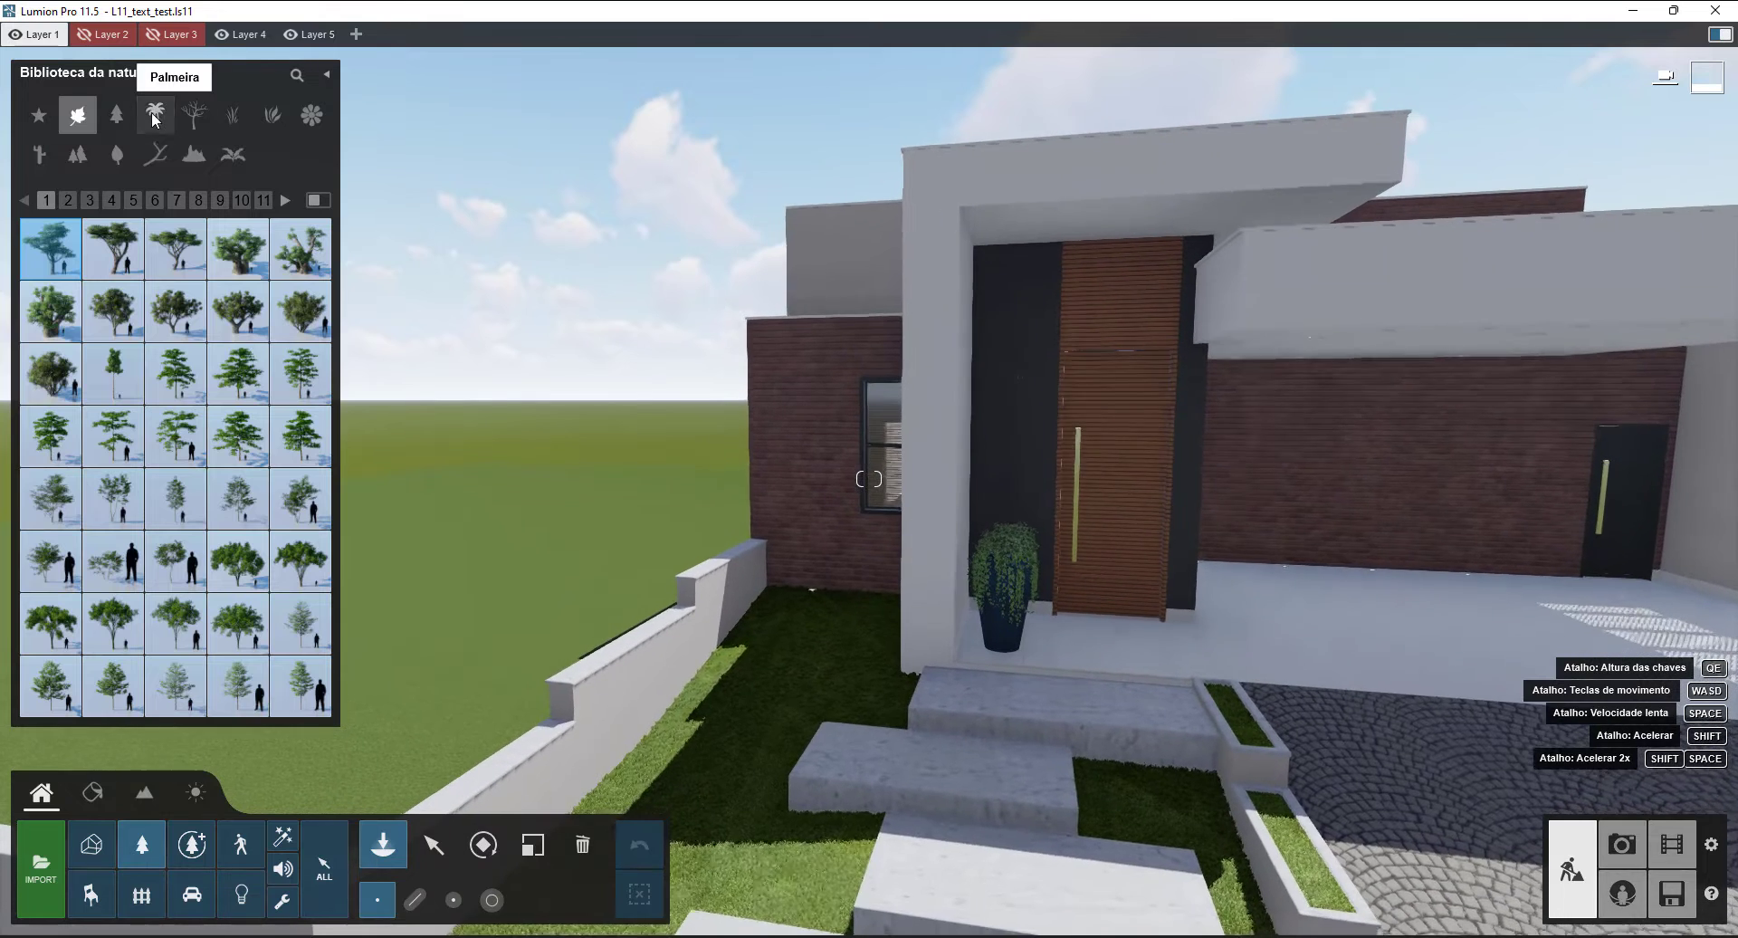
{"action": "left_click", "coordinate": [156, 117]}
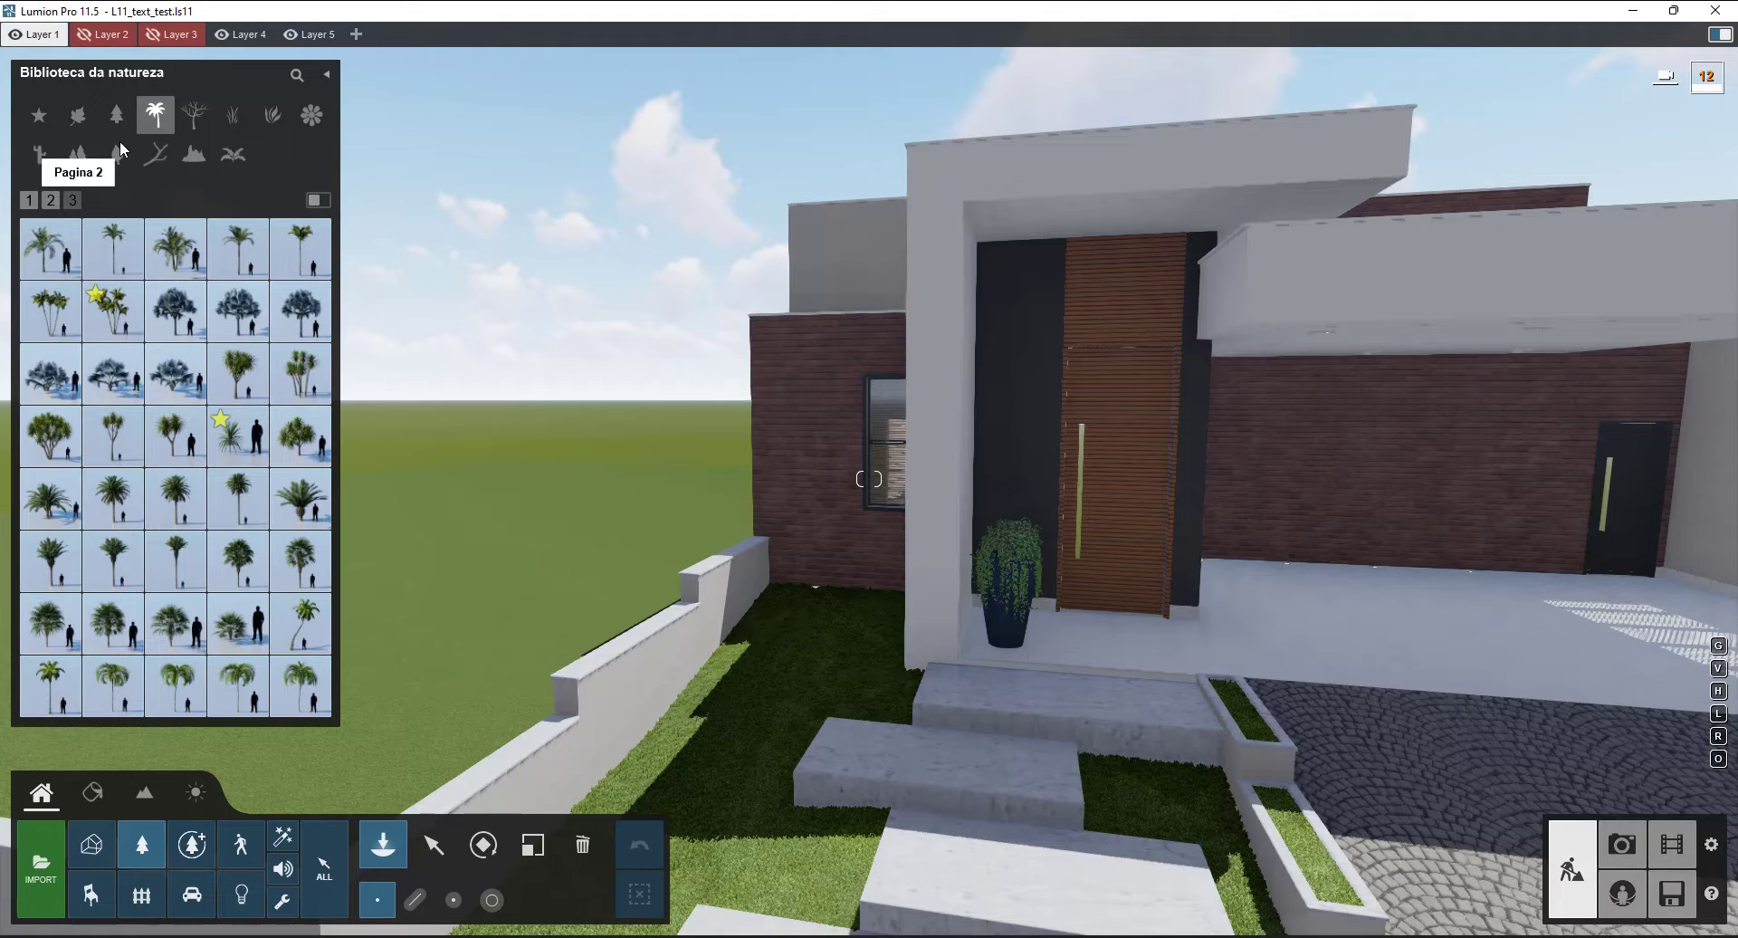
{"action": "mouse_move", "coordinate": [255, 256]}
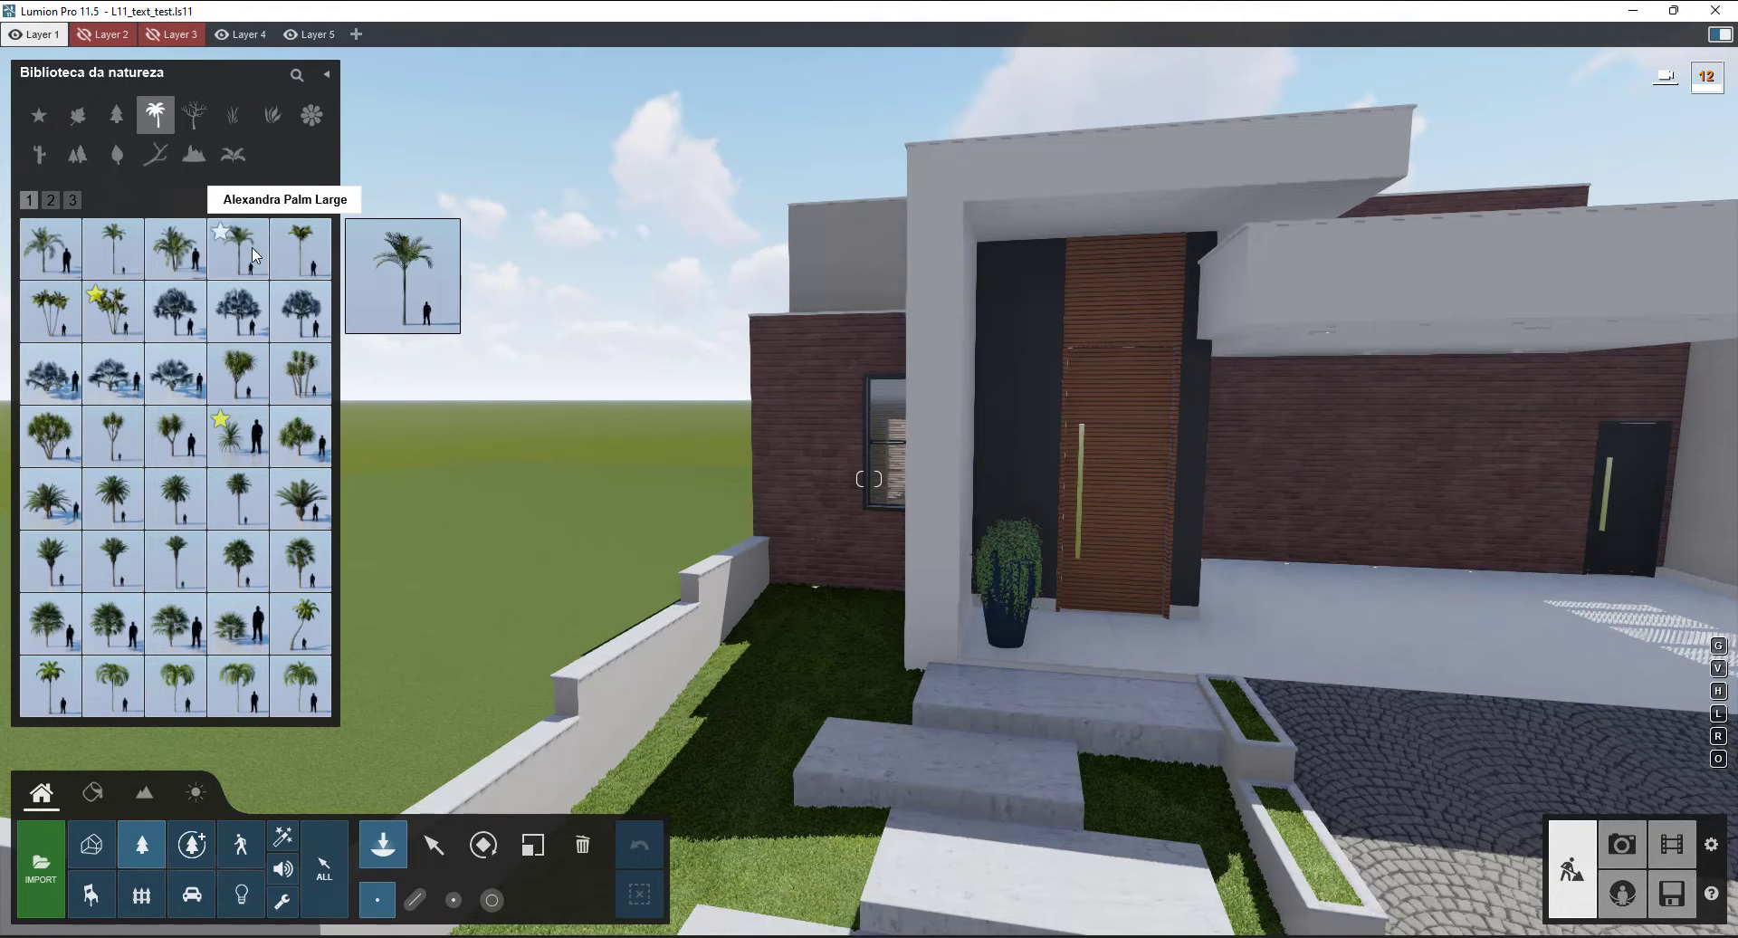
{"action": "left_click", "coordinate": [273, 115]}
{"action": "mouse_move", "coordinate": [312, 408]}
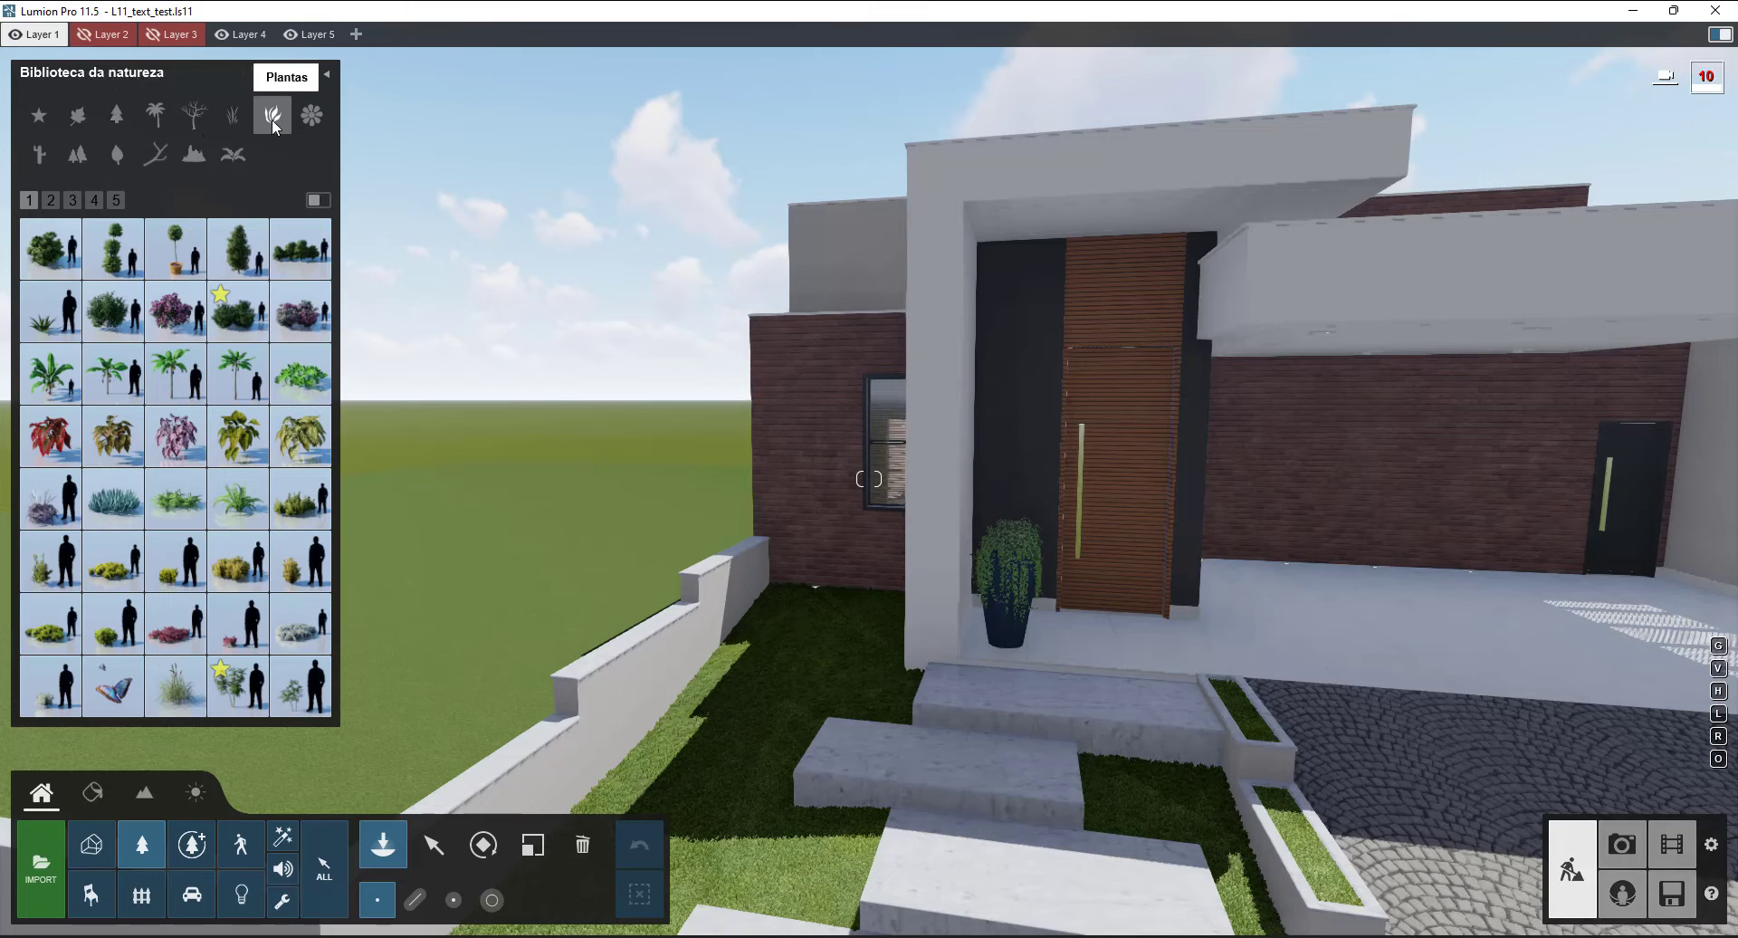
{"action": "left_click", "coordinate": [311, 123]}
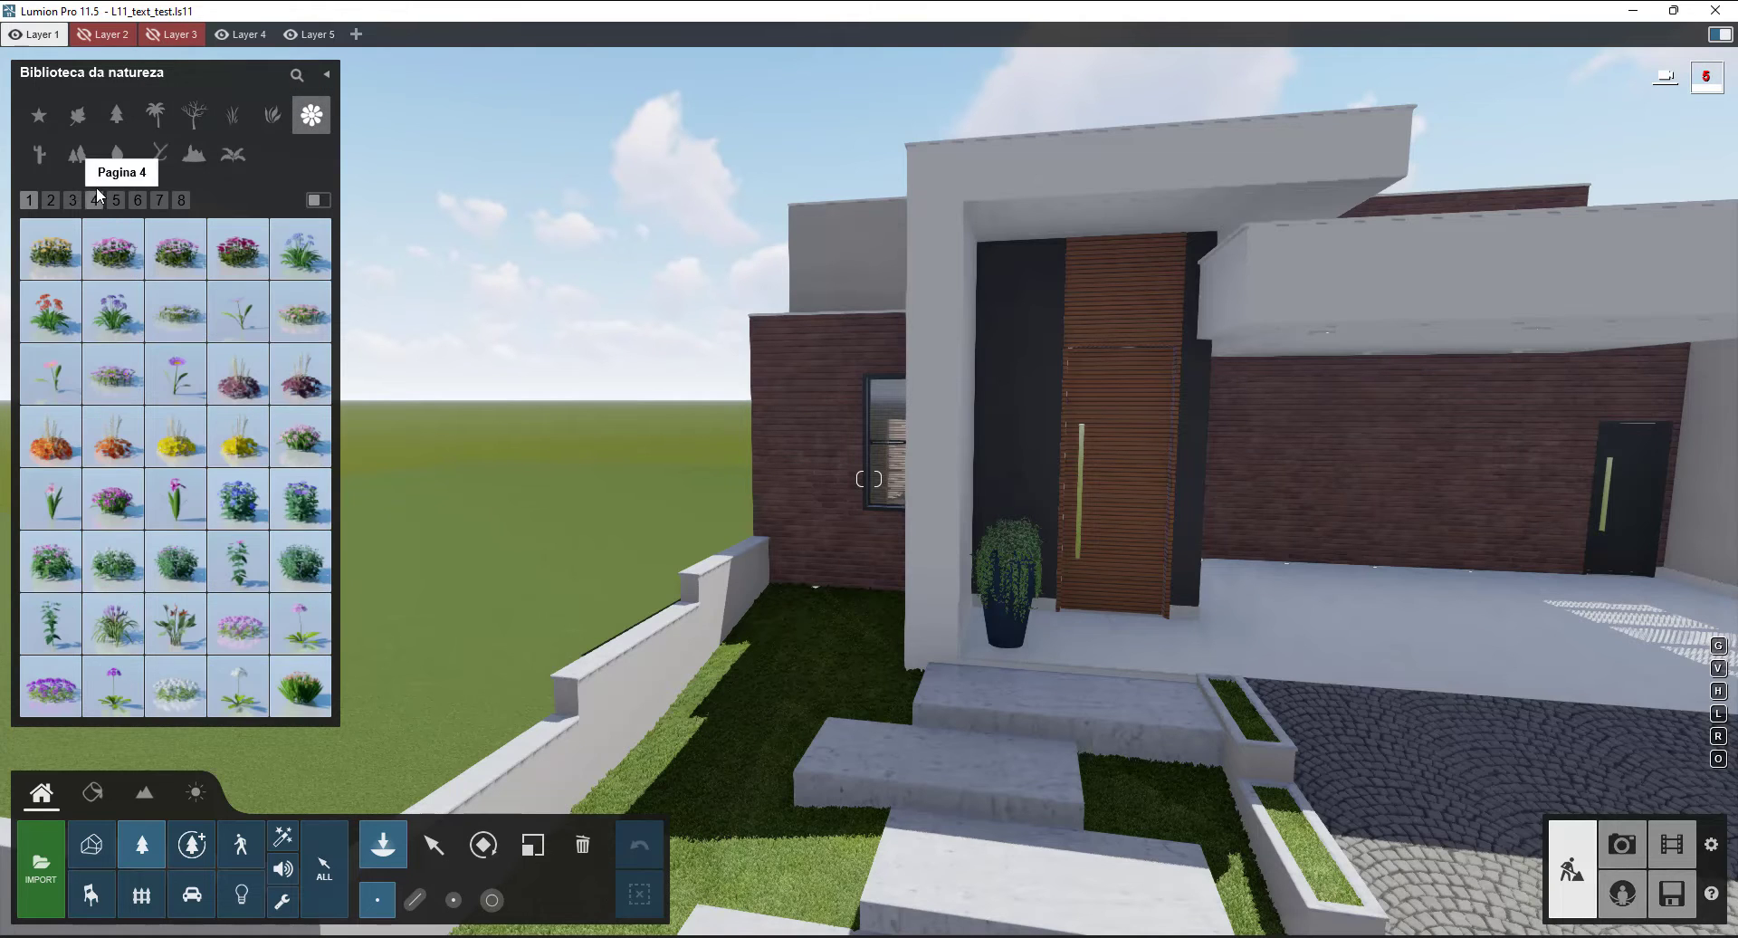
{"action": "left_click", "coordinate": [52, 199]}
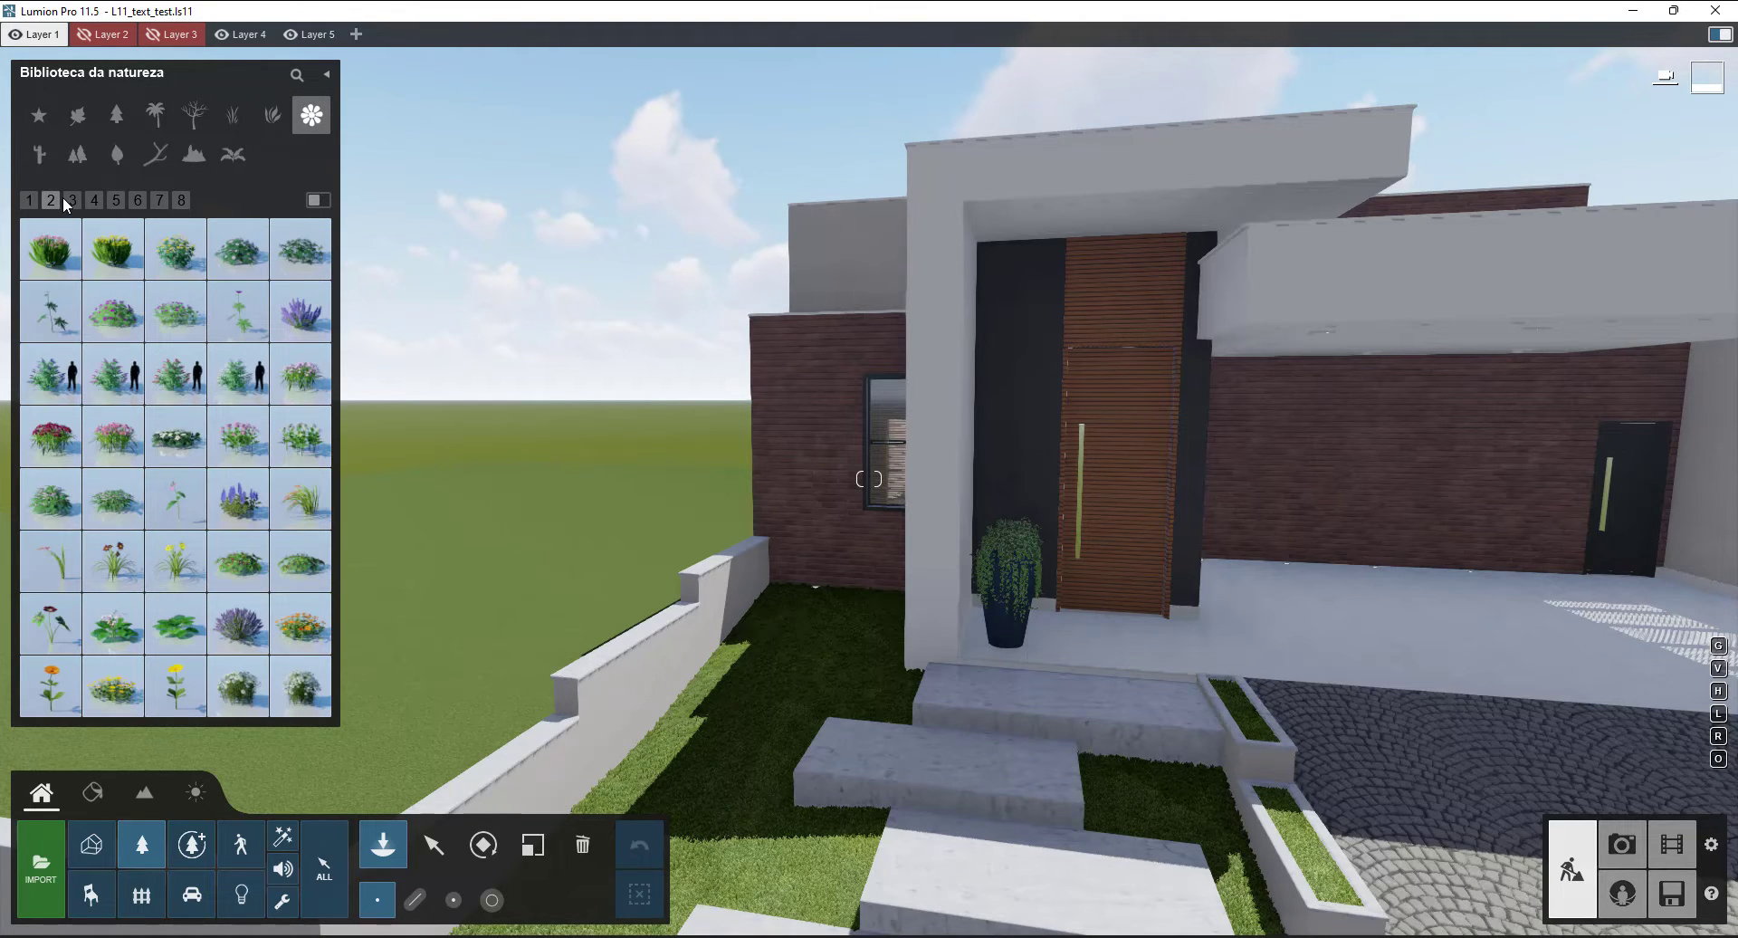
{"action": "left_click", "coordinate": [91, 199]}
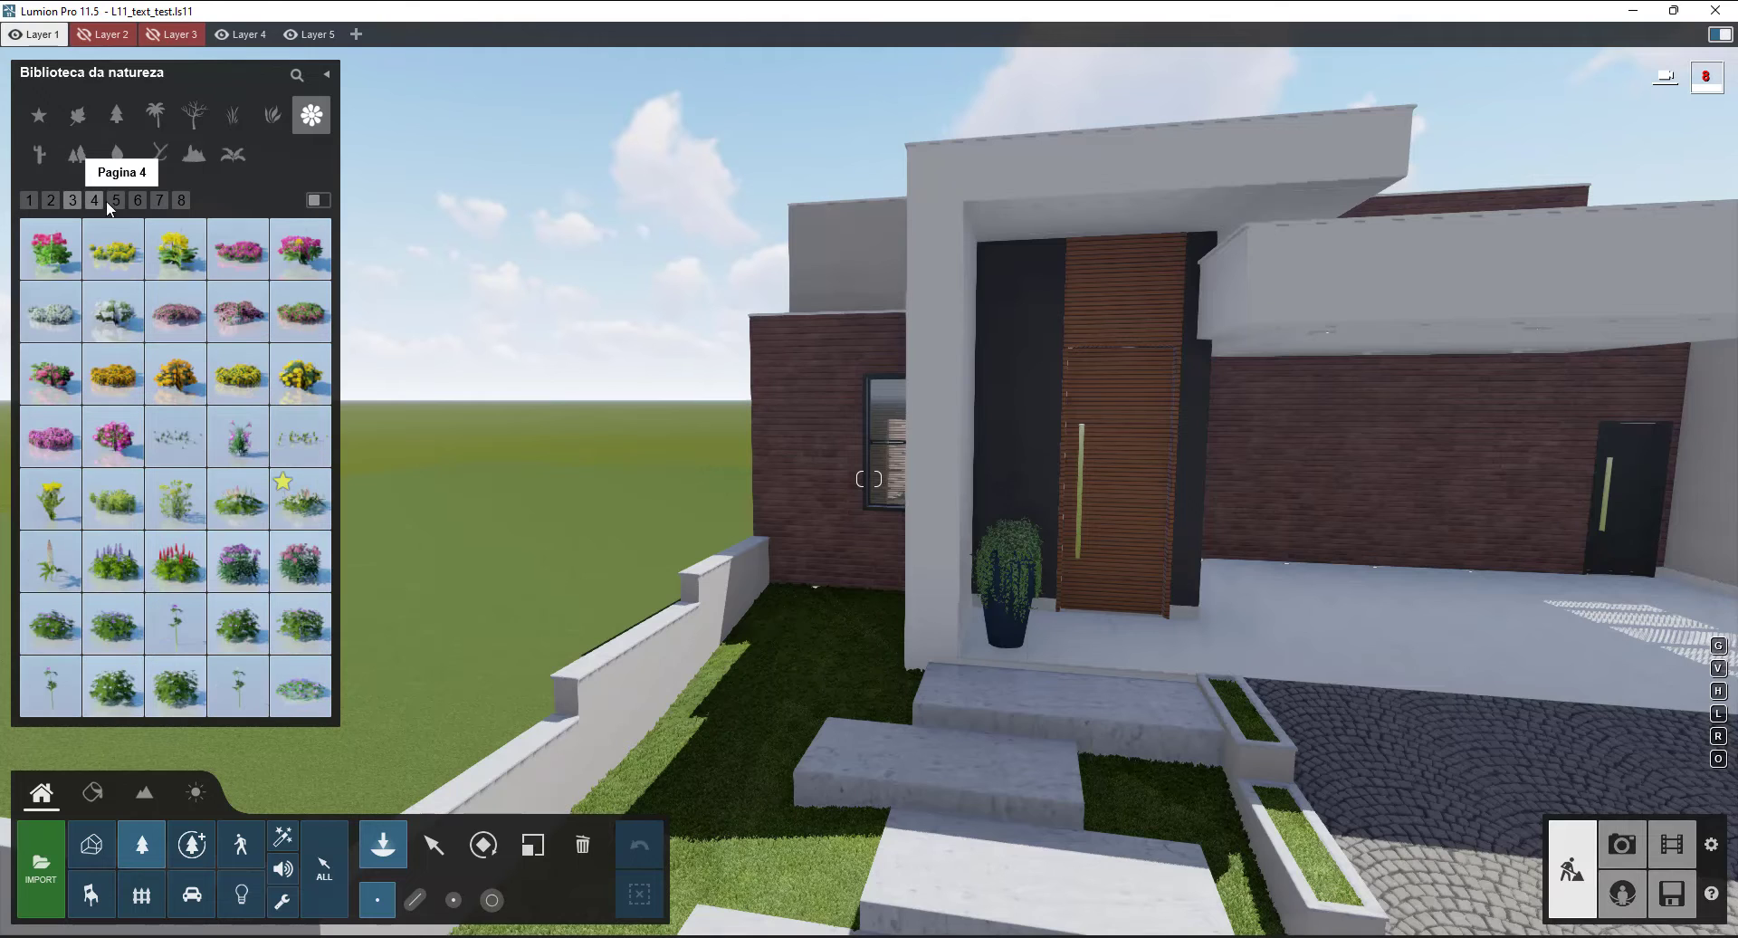
{"action": "left_click", "coordinate": [163, 199]}
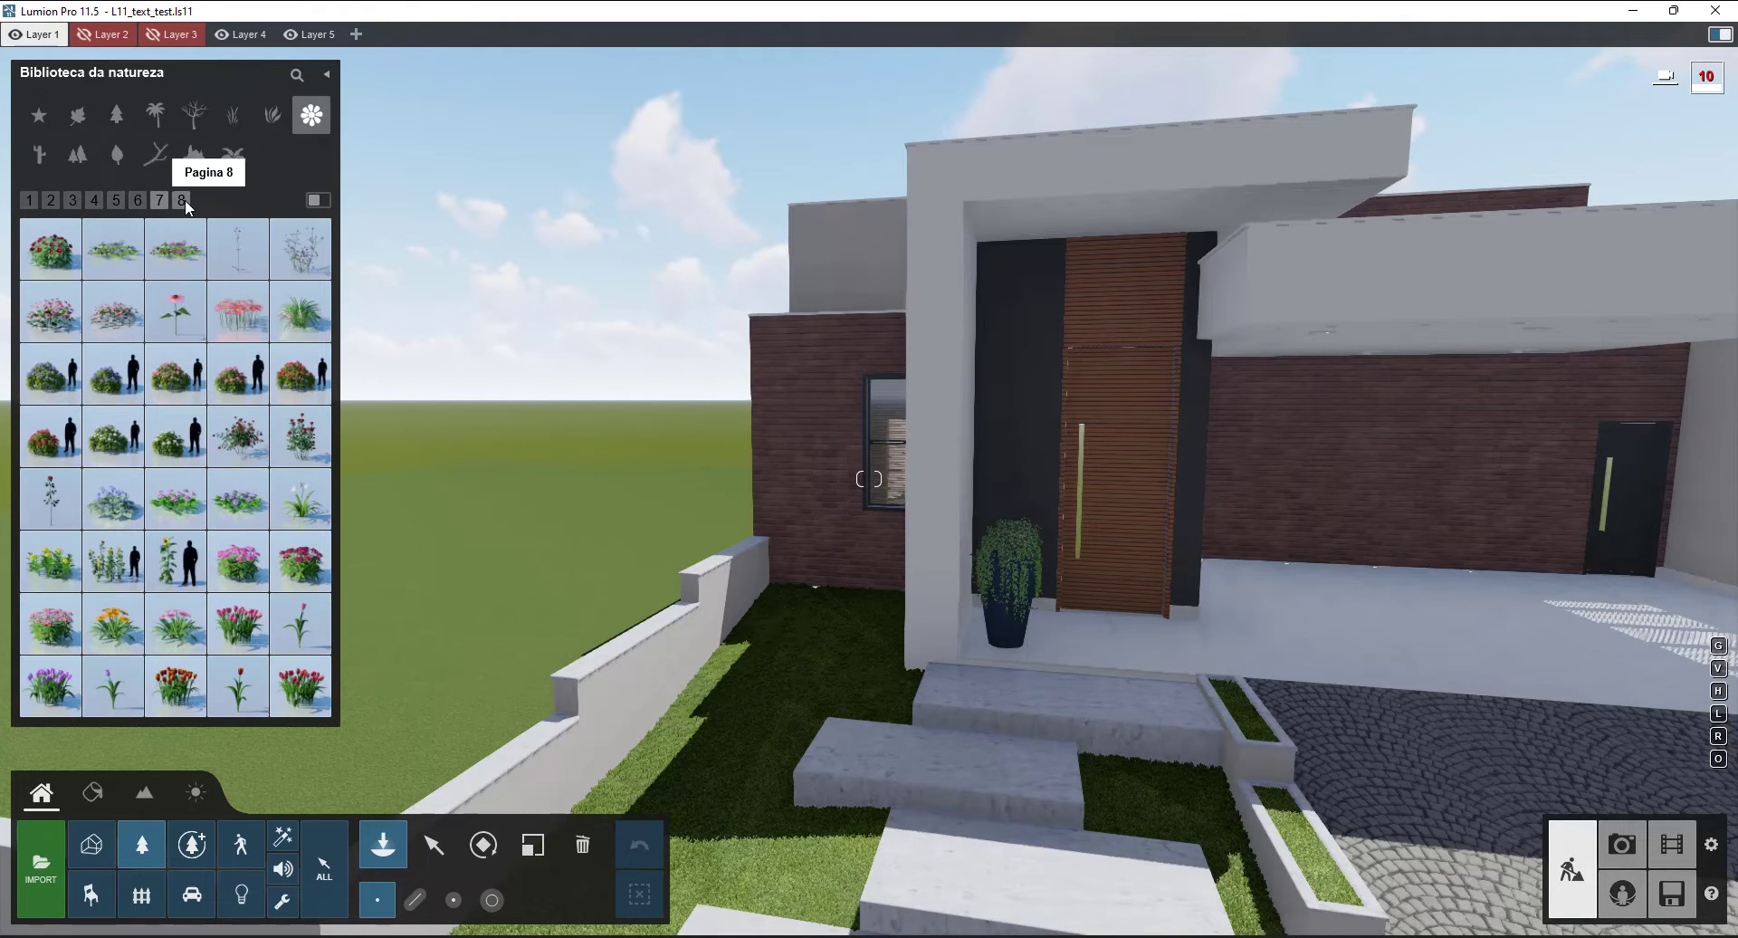
{"action": "left_click", "coordinate": [182, 199]}
{"action": "left_click", "coordinate": [39, 127]}
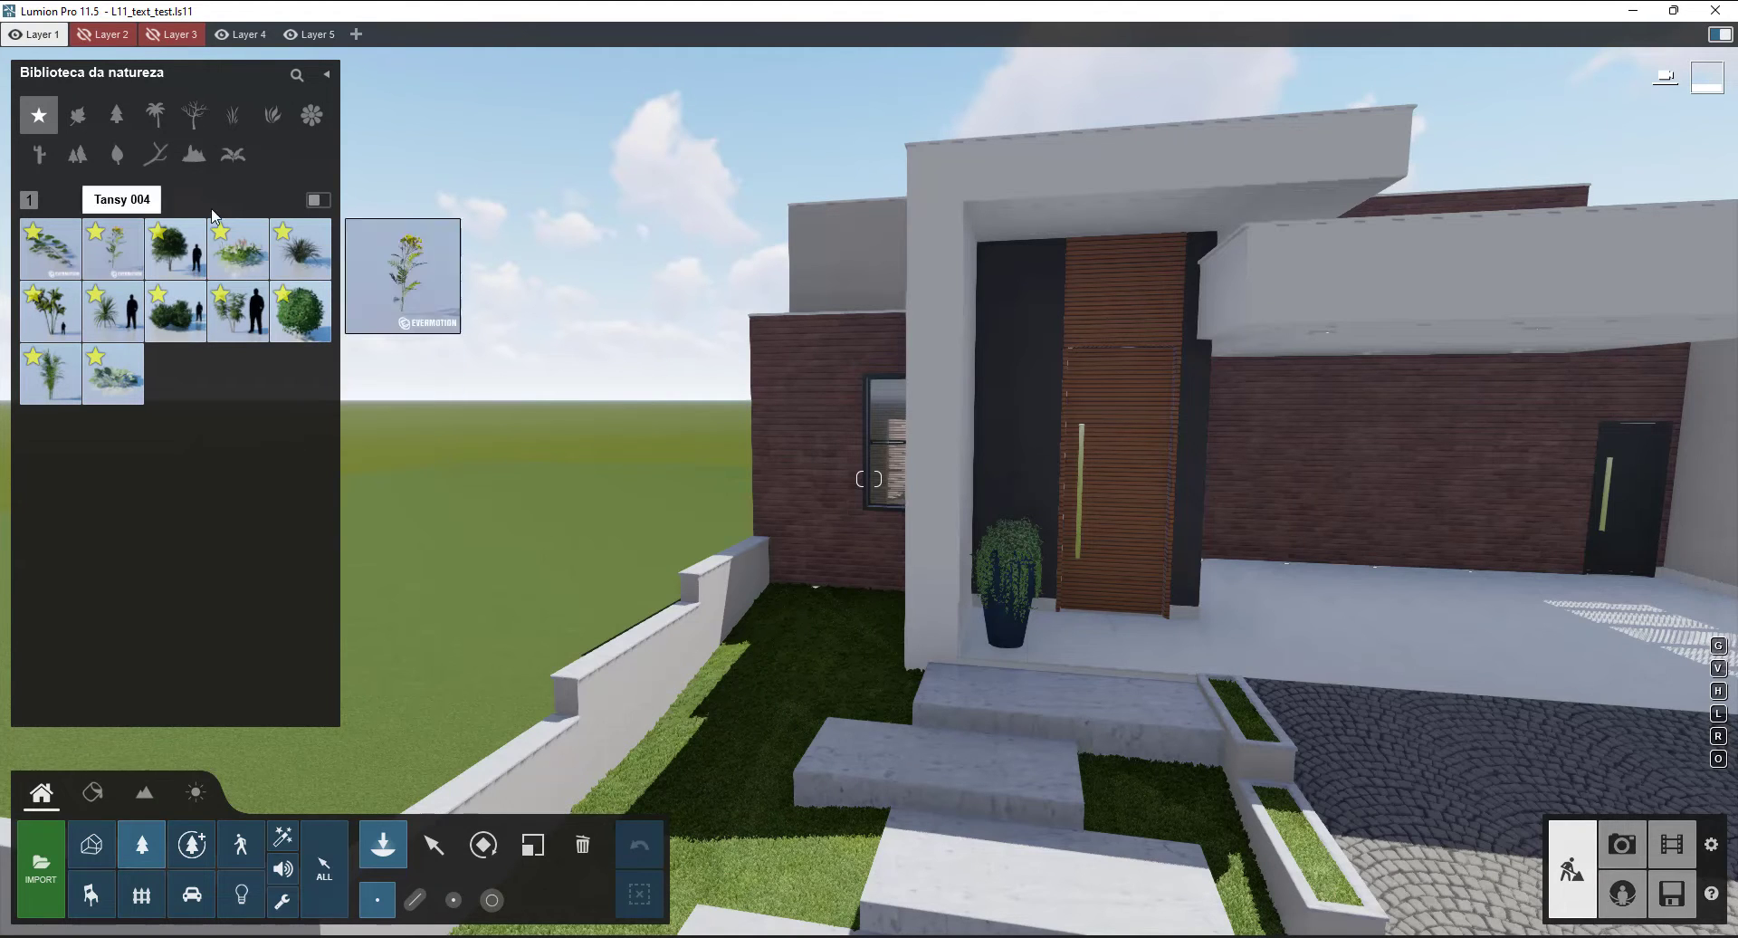
- Place an Alexandra Palm Large on the lawn strip between the stepped boundary wall and the entrance portal
{"action": "left_click", "coordinate": [167, 113]}
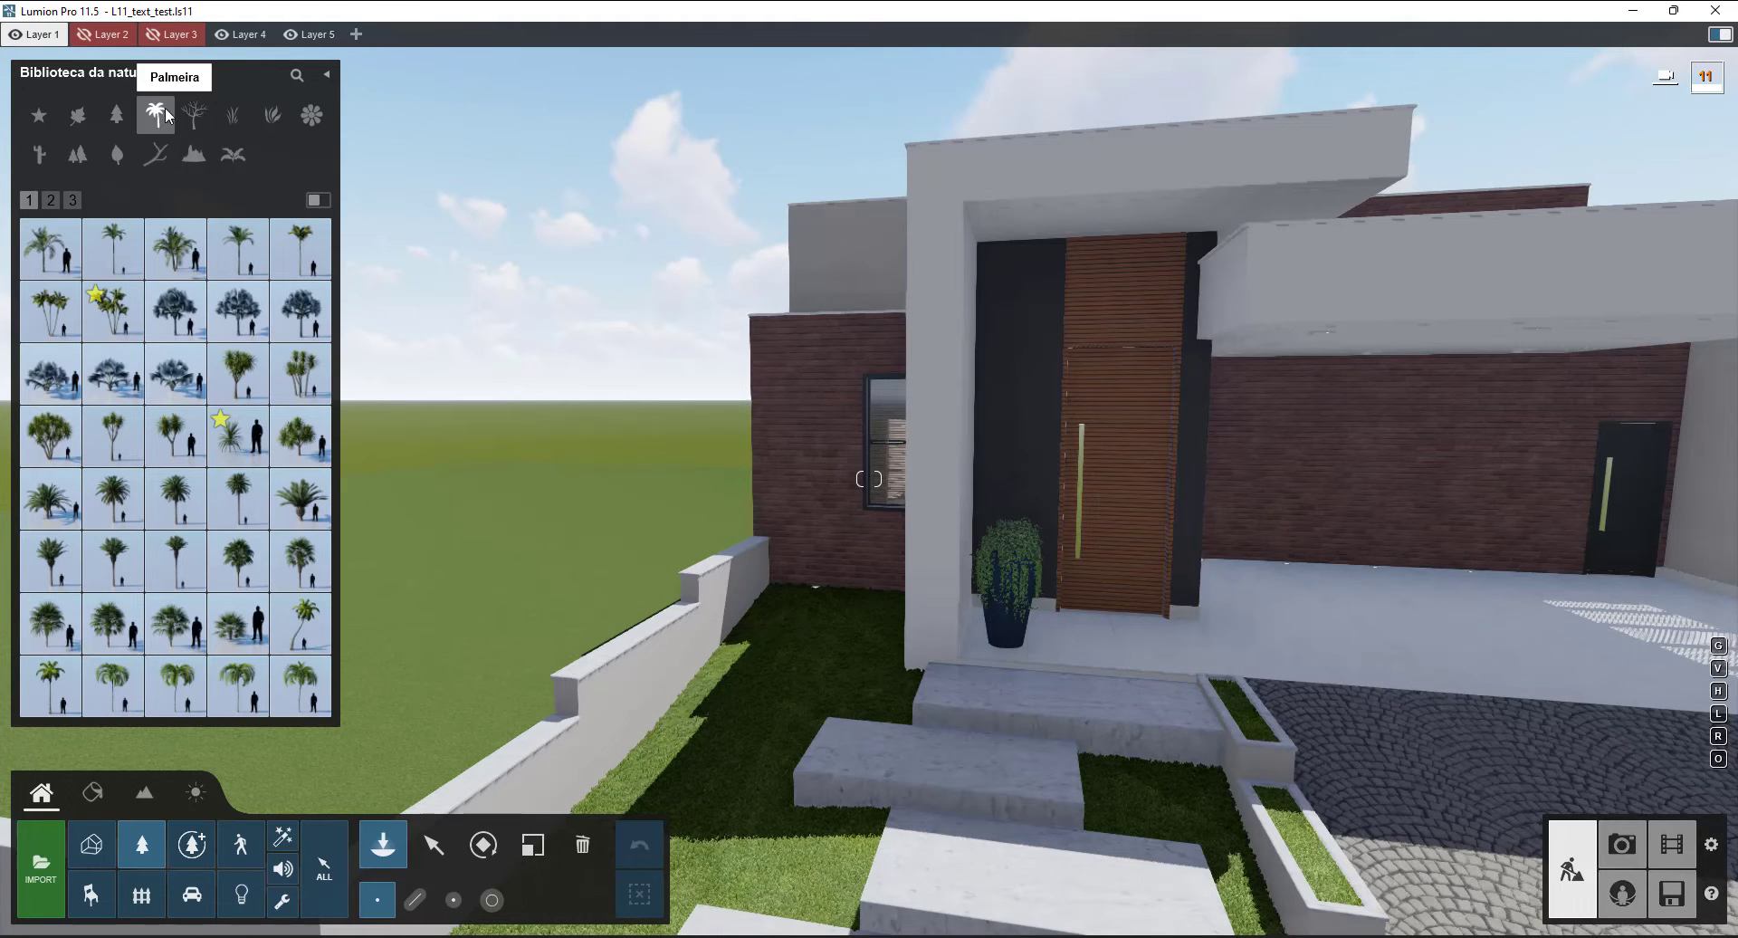
{"action": "left_click", "coordinate": [255, 266]}
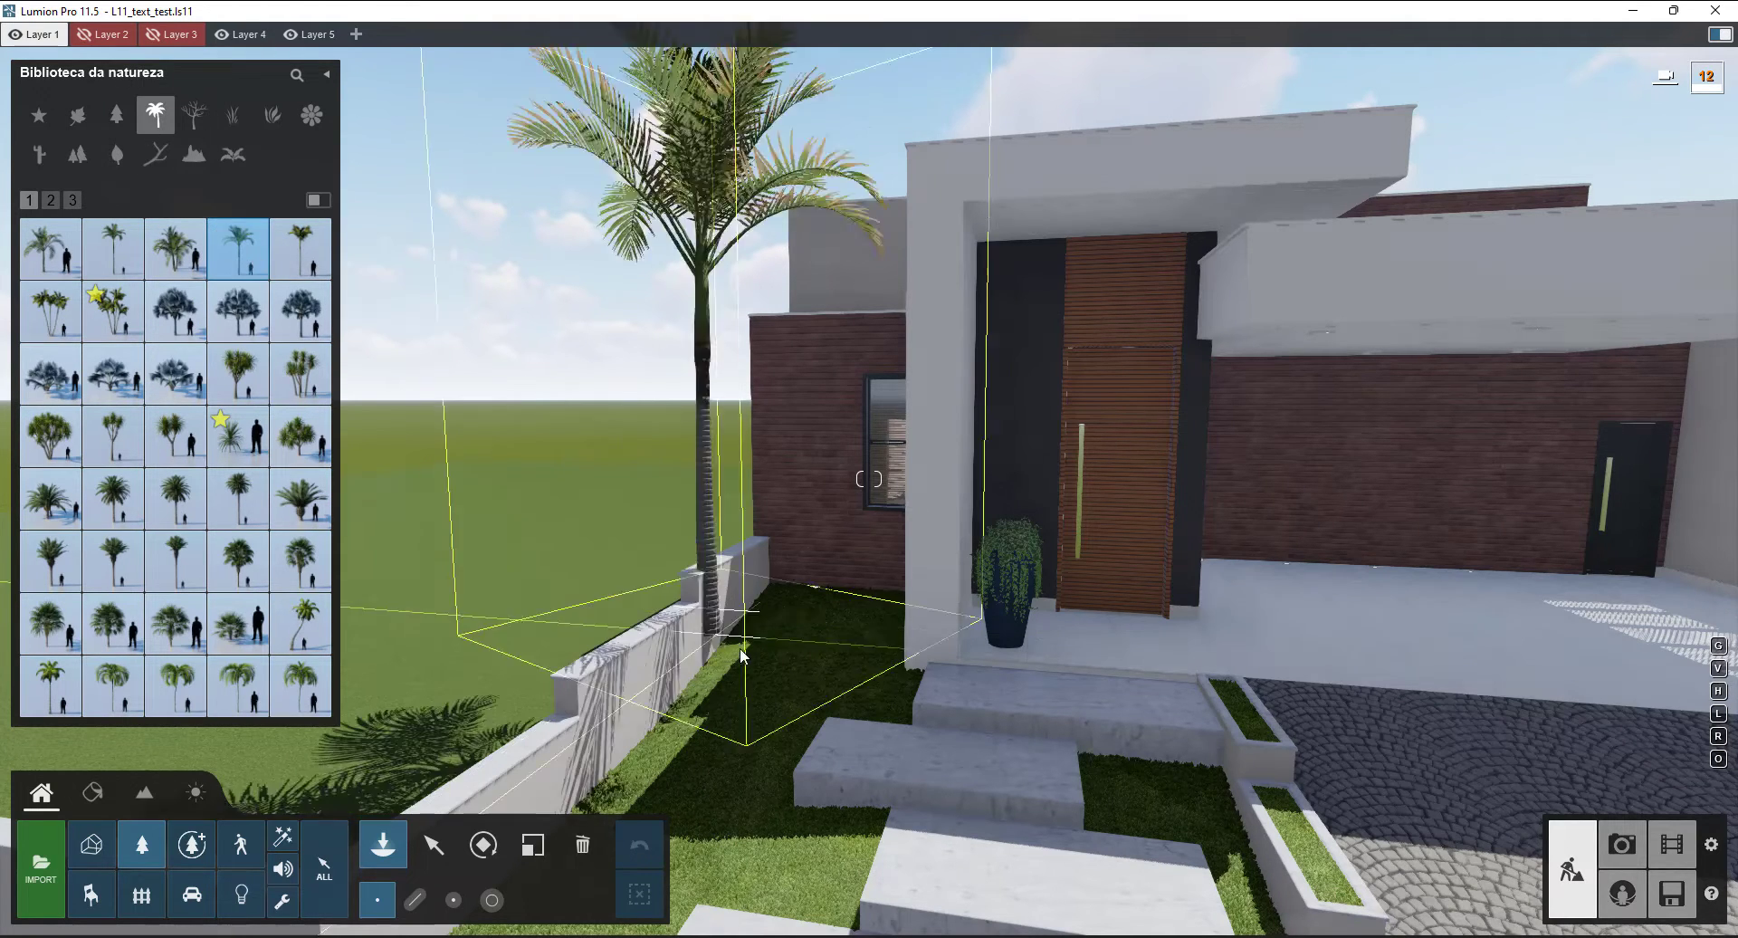
{"action": "left_click", "coordinate": [789, 655]}
{"action": "key", "text": "a"}
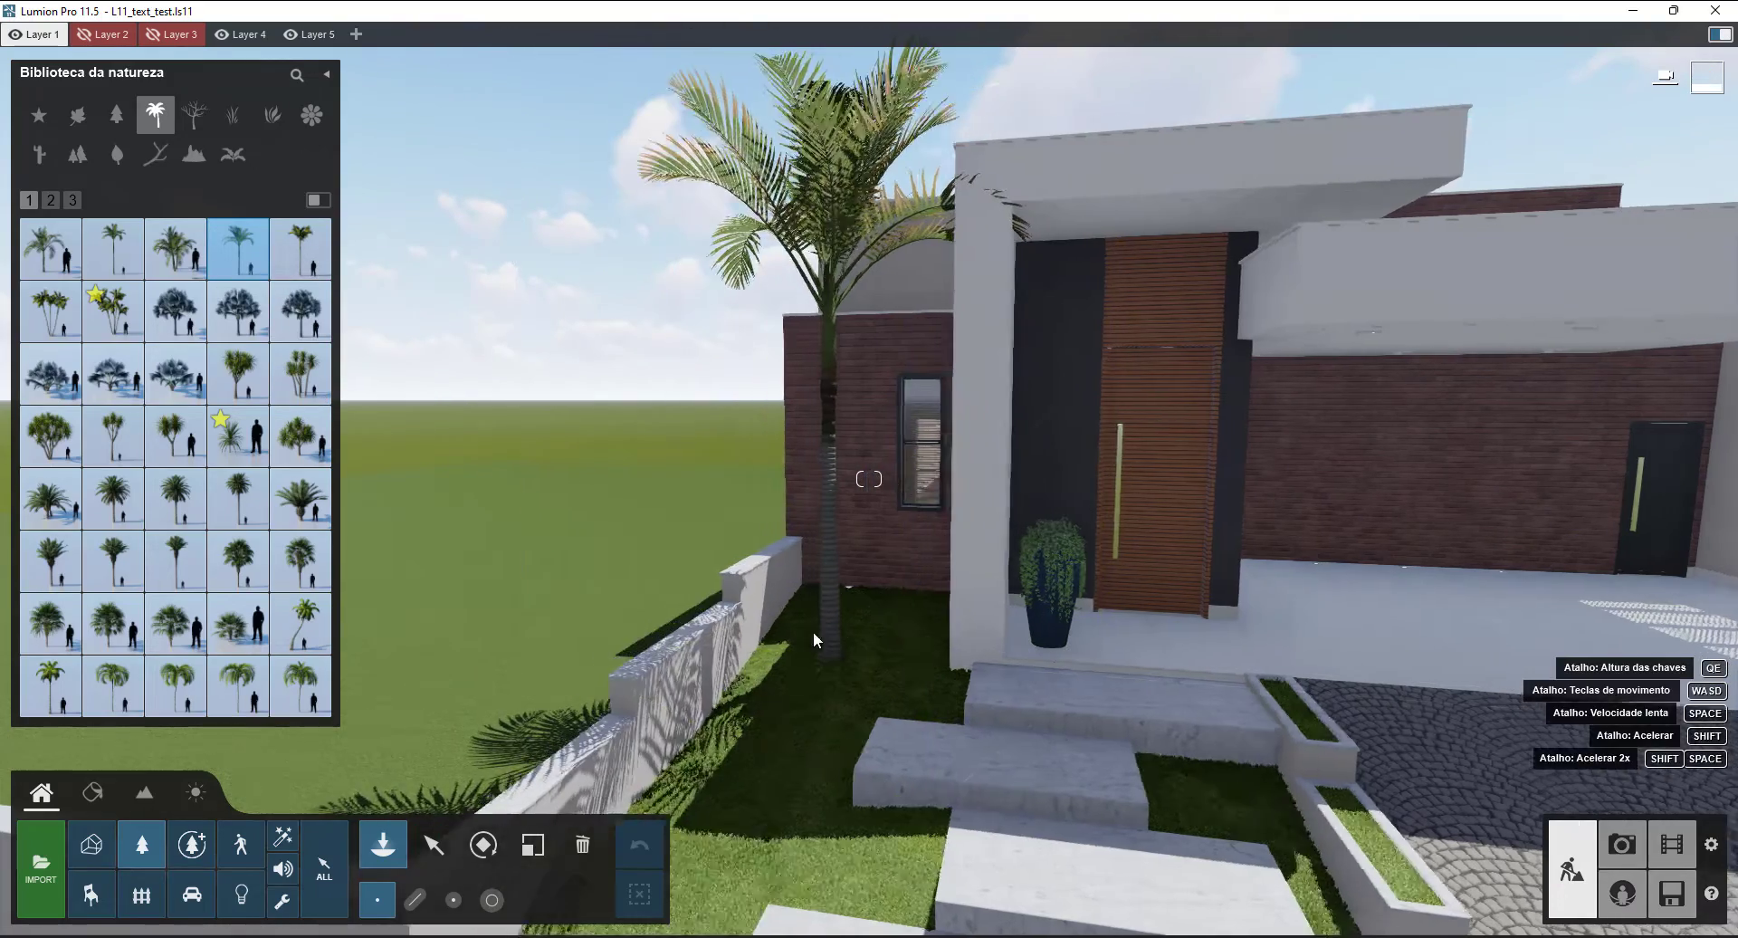
{"action": "key", "text": "q"}
{"action": "right_click_drag", "start_coordinate": [943, 614], "coordinate": [947, 779]}
{"action": "key", "text": "d"}
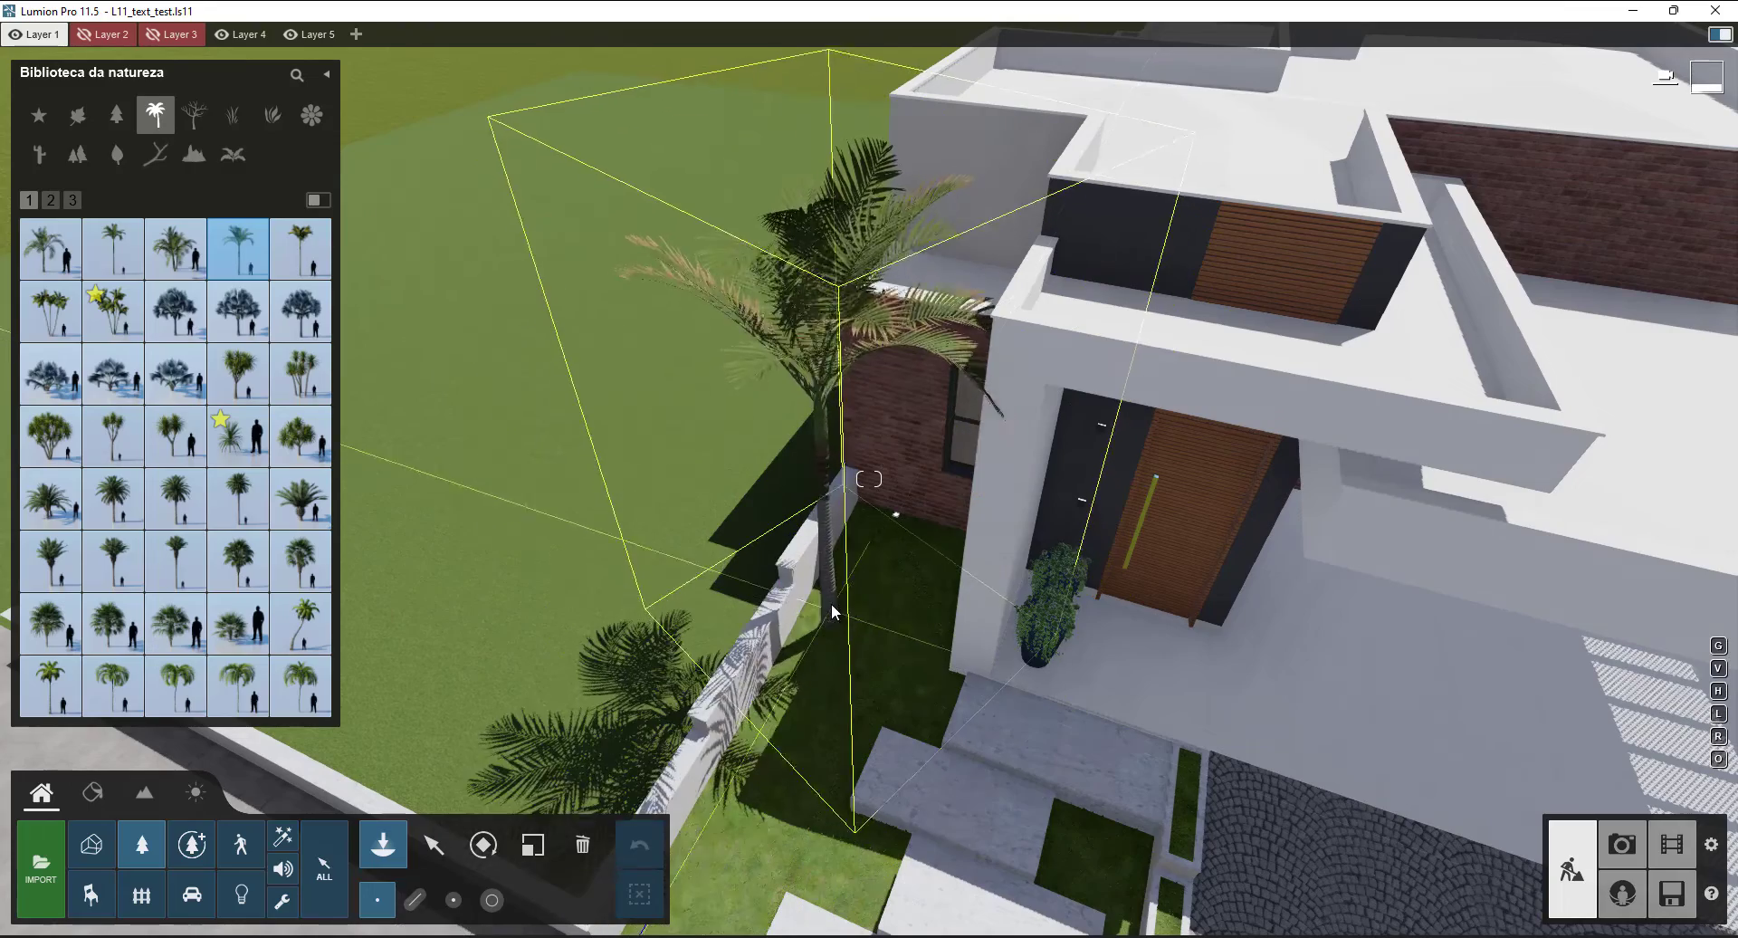
{"action": "right_click_drag", "start_coordinate": [839, 596], "coordinate": [839, 572]}
{"action": "key", "text": "q"}
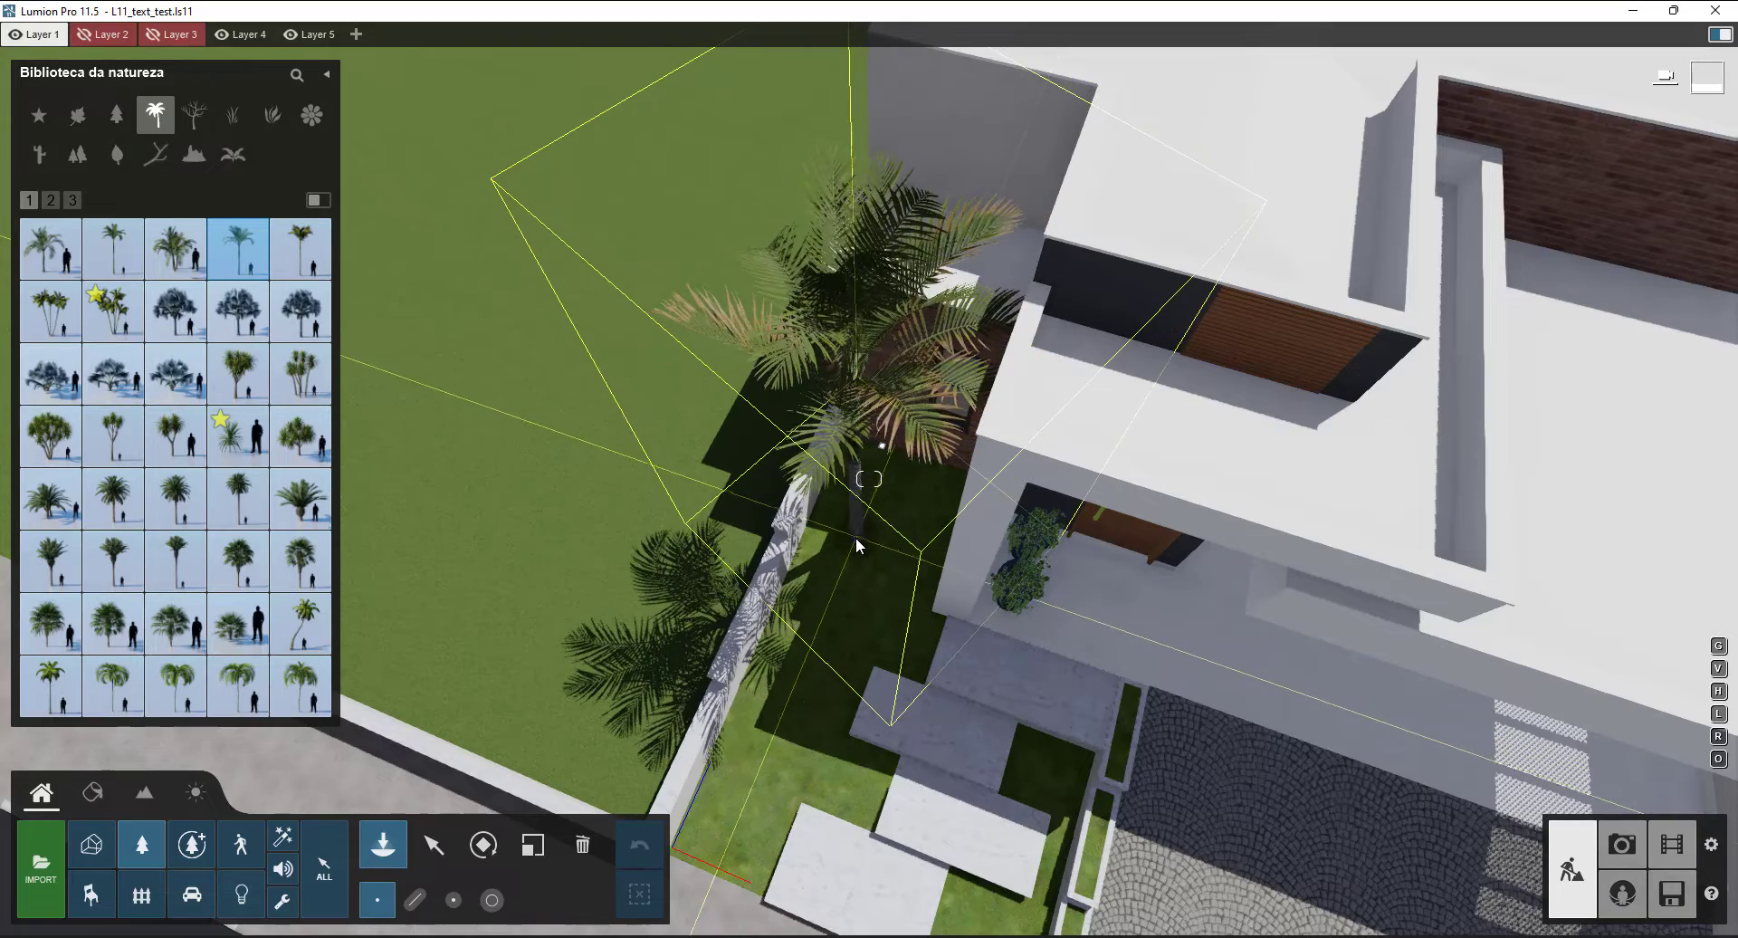
{"action": "left_click", "coordinate": [855, 537]}
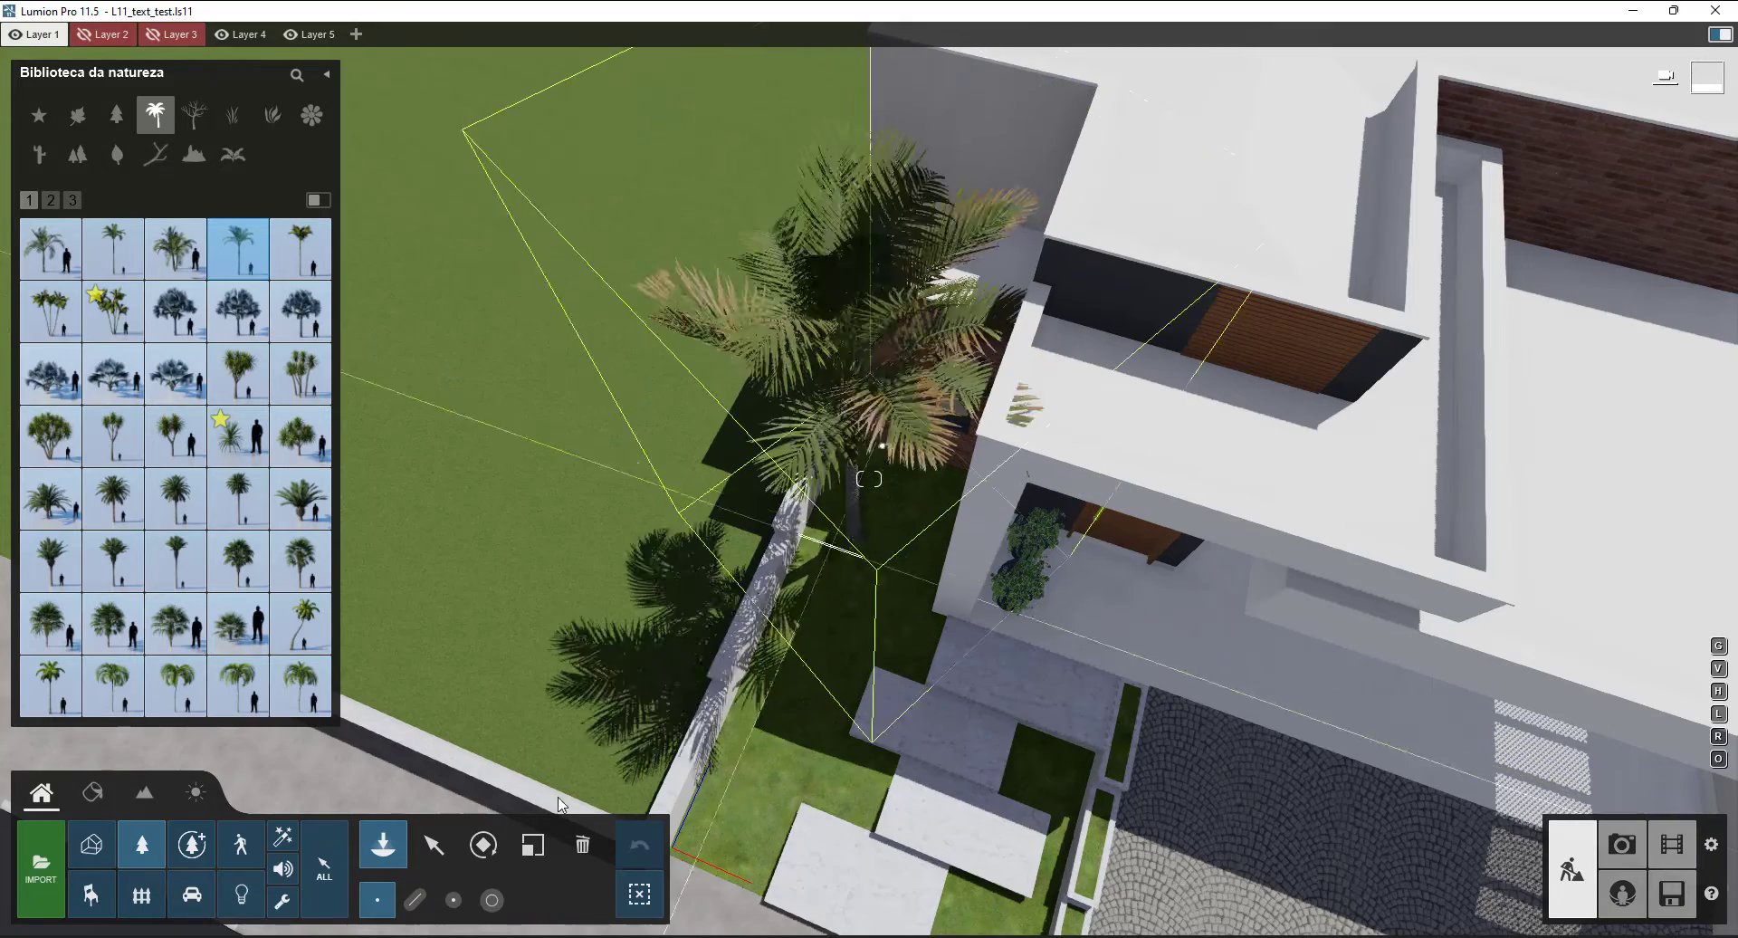
- Rotate the Alexandra palm about its trunk so that its fronds turn relative to the entrance portal
{"action": "left_click", "coordinate": [483, 845]}
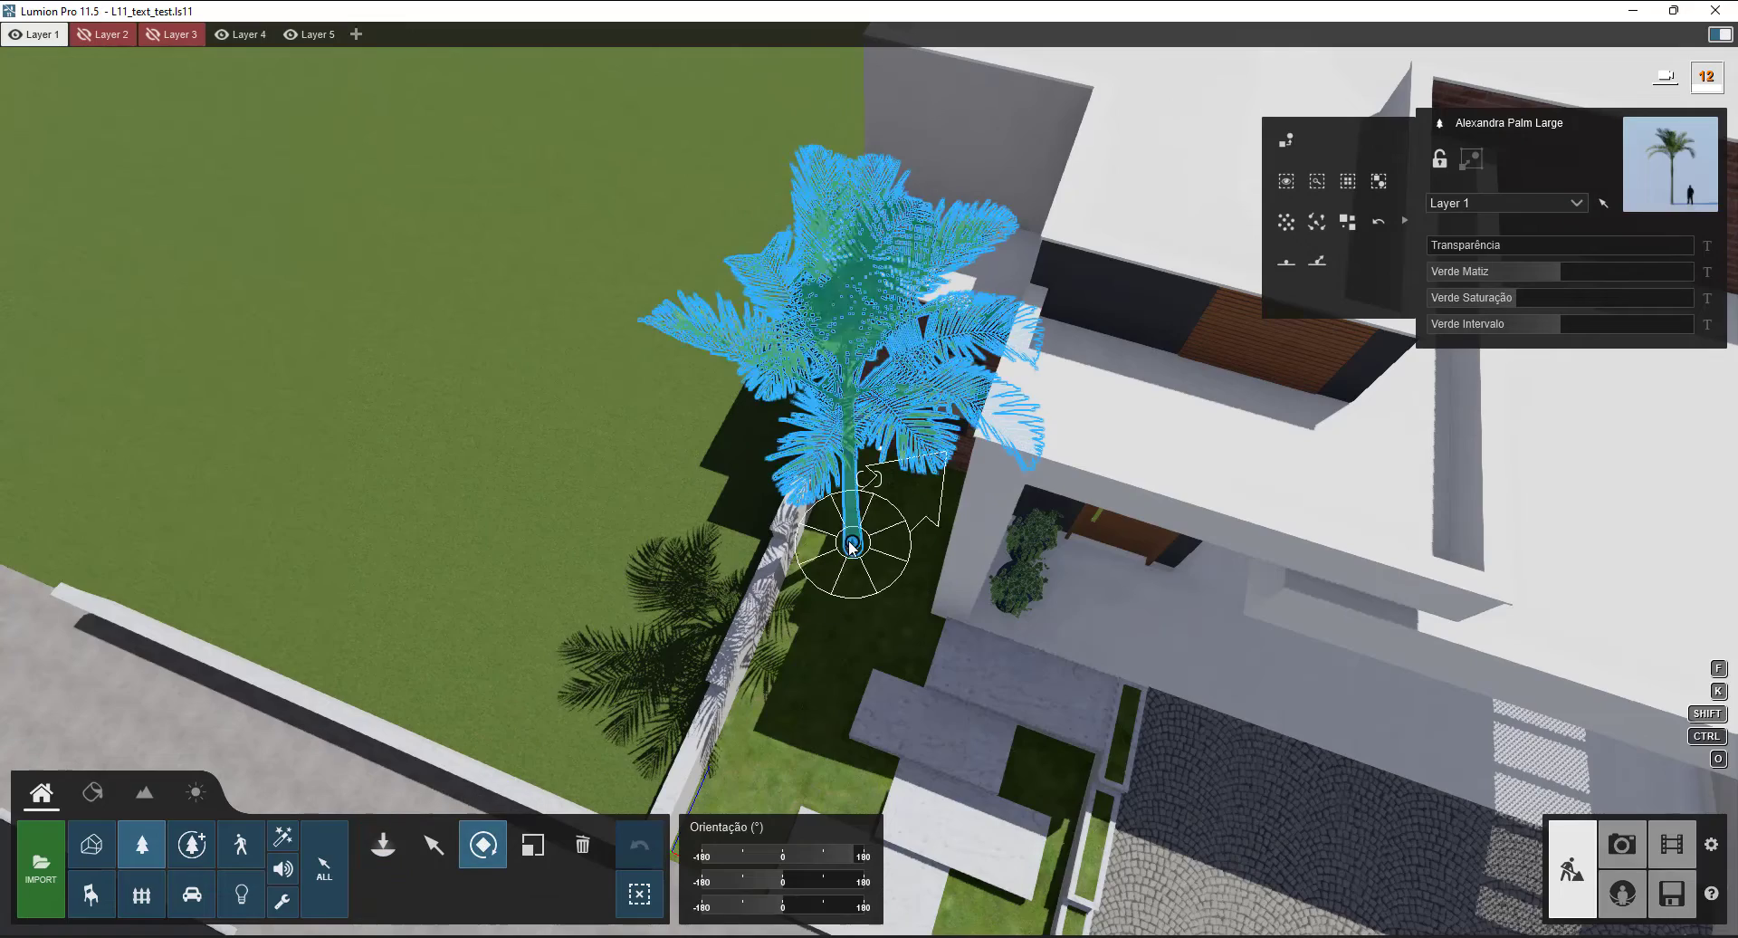
{"action": "left_click_drag", "start_coordinate": [852, 544], "coordinate": [813, 534]}
{"action": "right_click_drag", "start_coordinate": [839, 506], "coordinate": [860, 541]}
{"action": "key", "text": "e"}
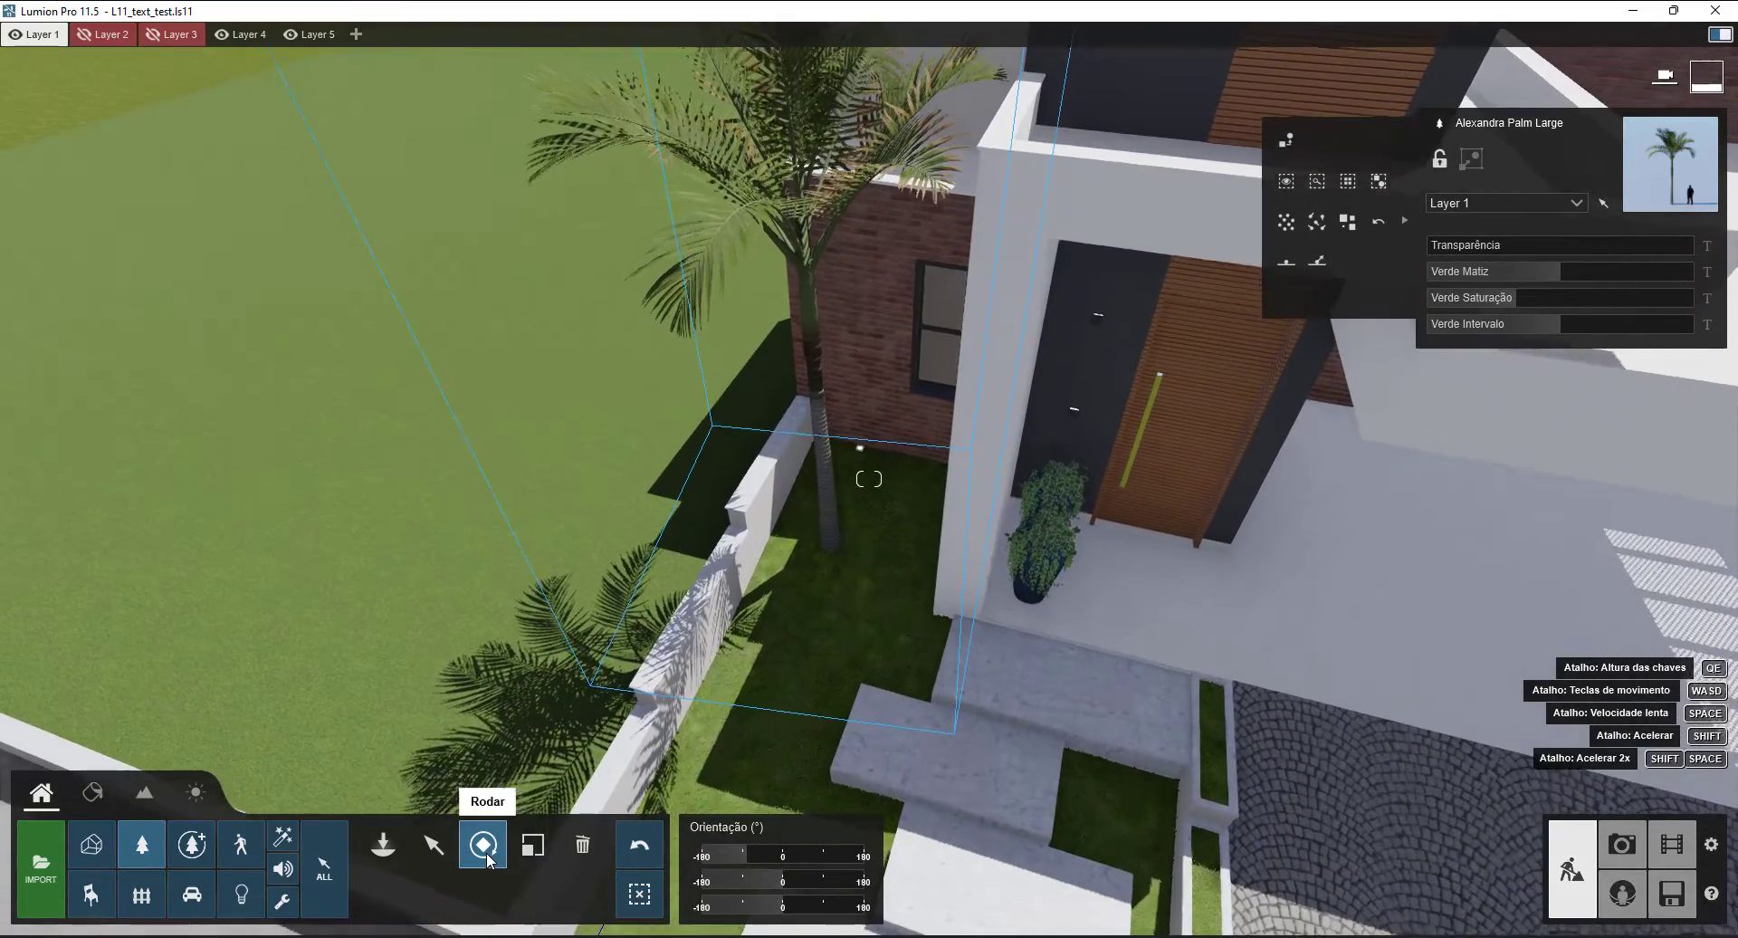
{"action": "left_click", "coordinate": [487, 851]}
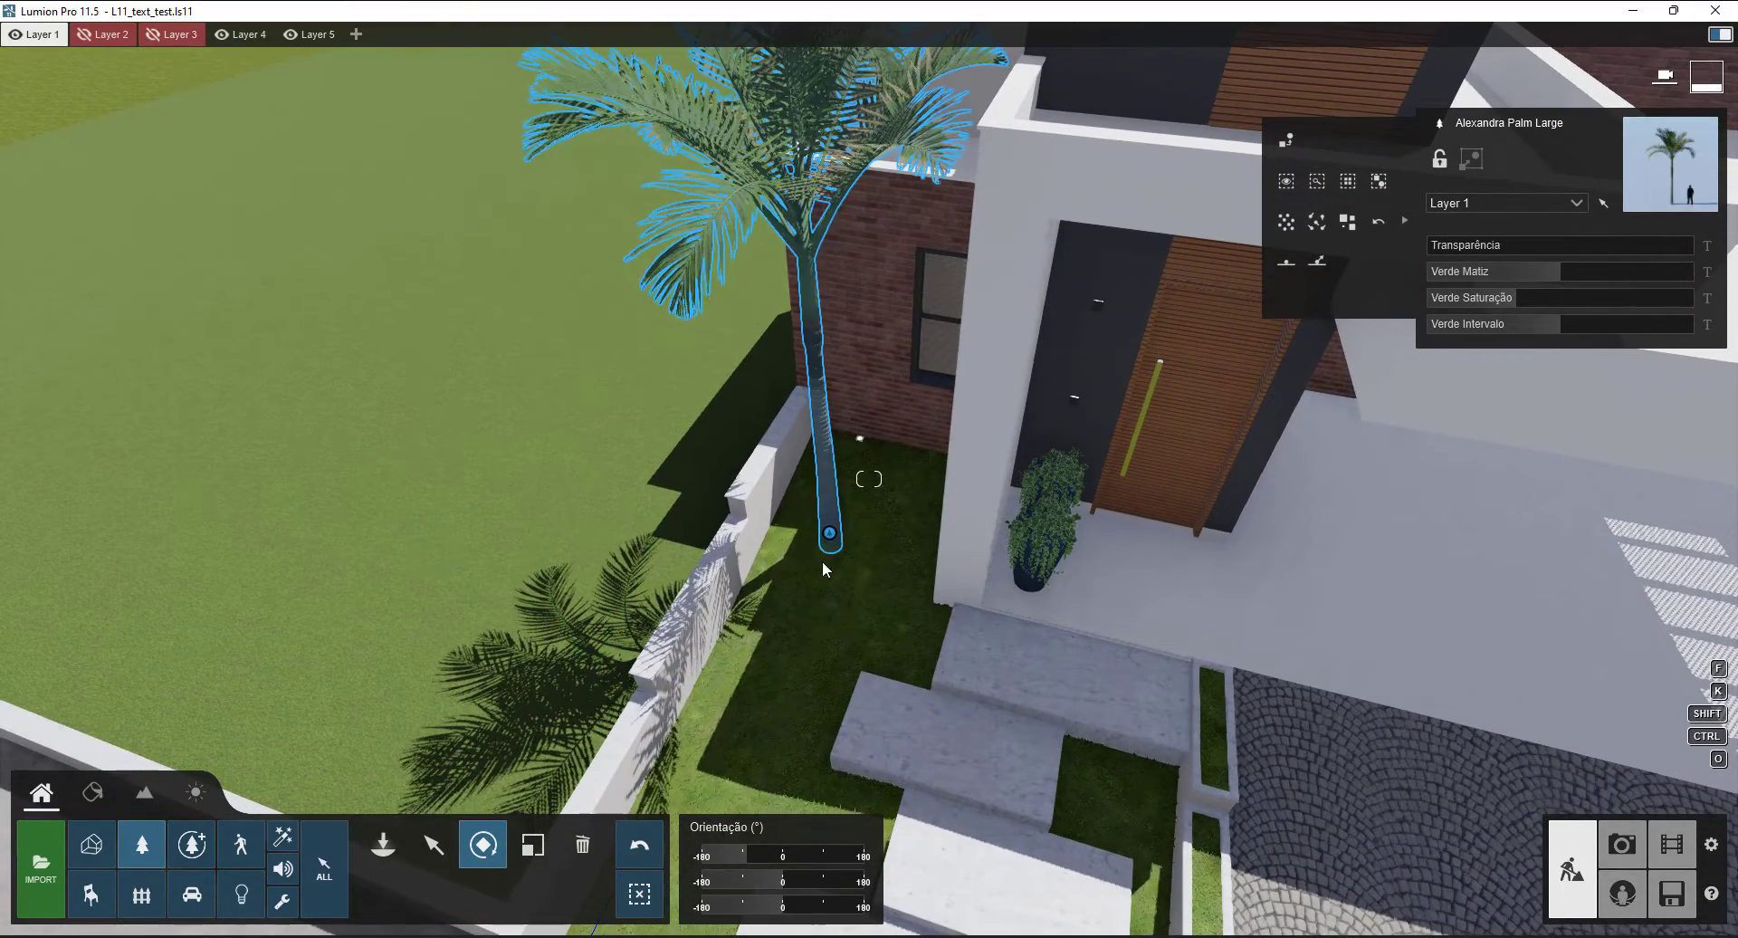
- Examine the rotated palm from crown height and from ground level in front of the brick facade
{"action": "right_click_drag", "start_coordinate": [822, 563], "coordinate": [827, 563]}
{"action": "key", "text": "w"}
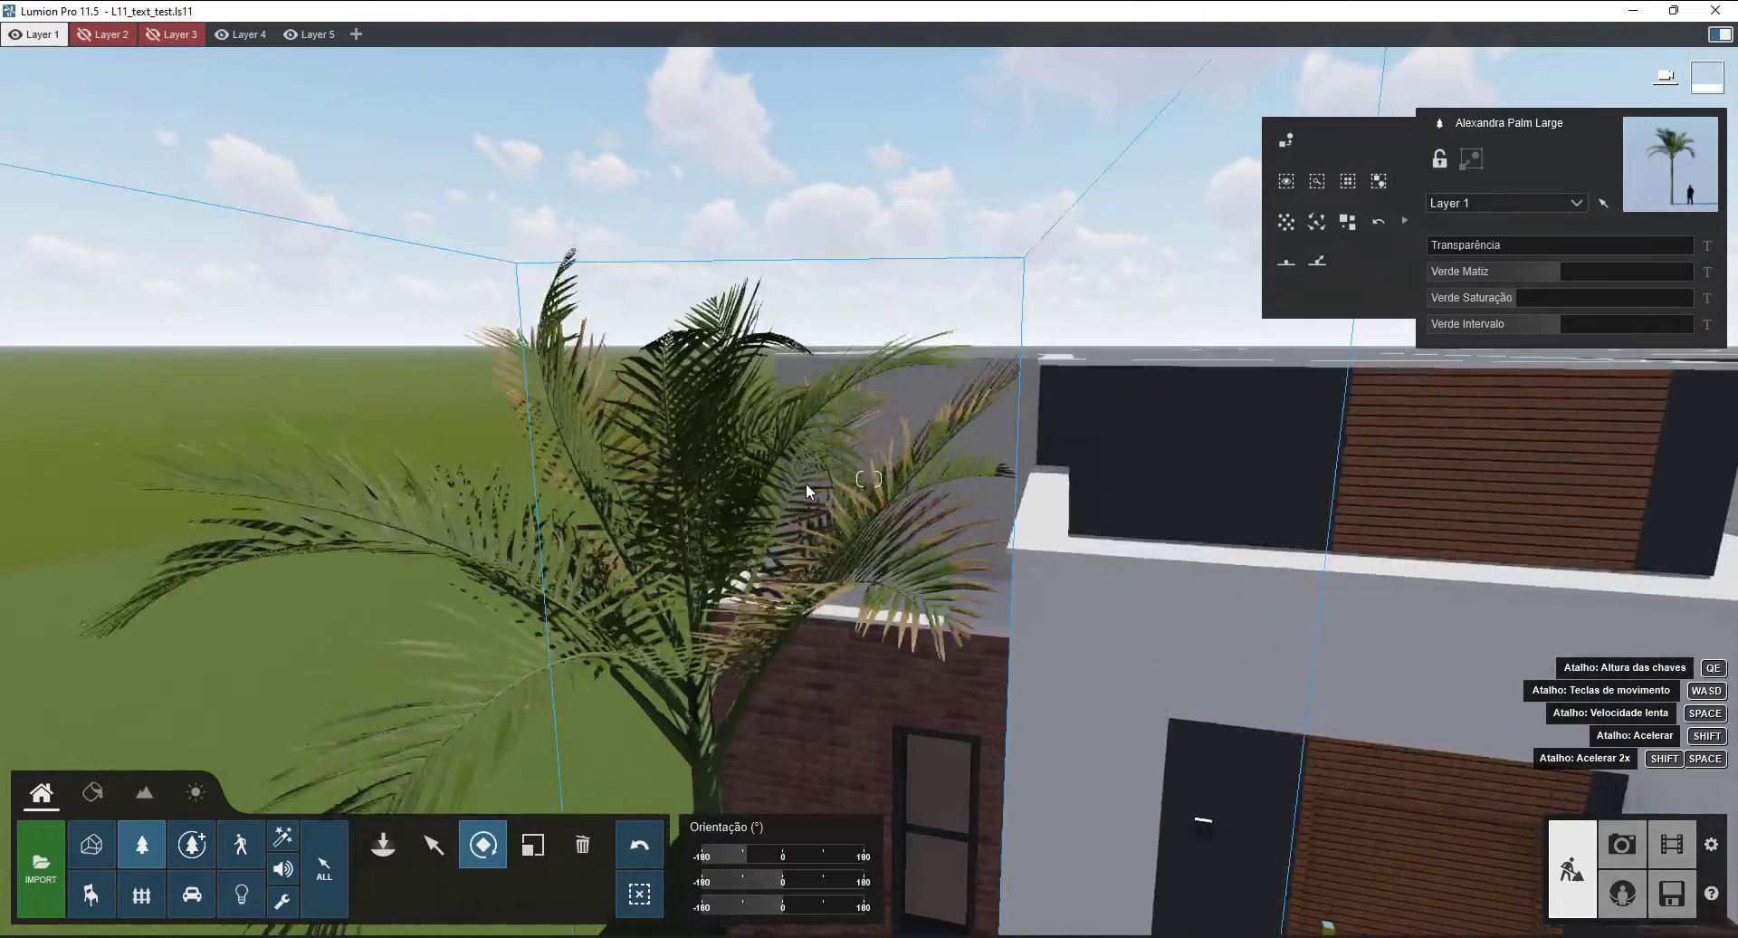
{"action": "right_click_drag", "start_coordinate": [806, 491], "coordinate": [1065, 449]}
{"action": "key", "text": "w"}
{"action": "key", "text": "e"}
{"action": "key", "text": "e"}
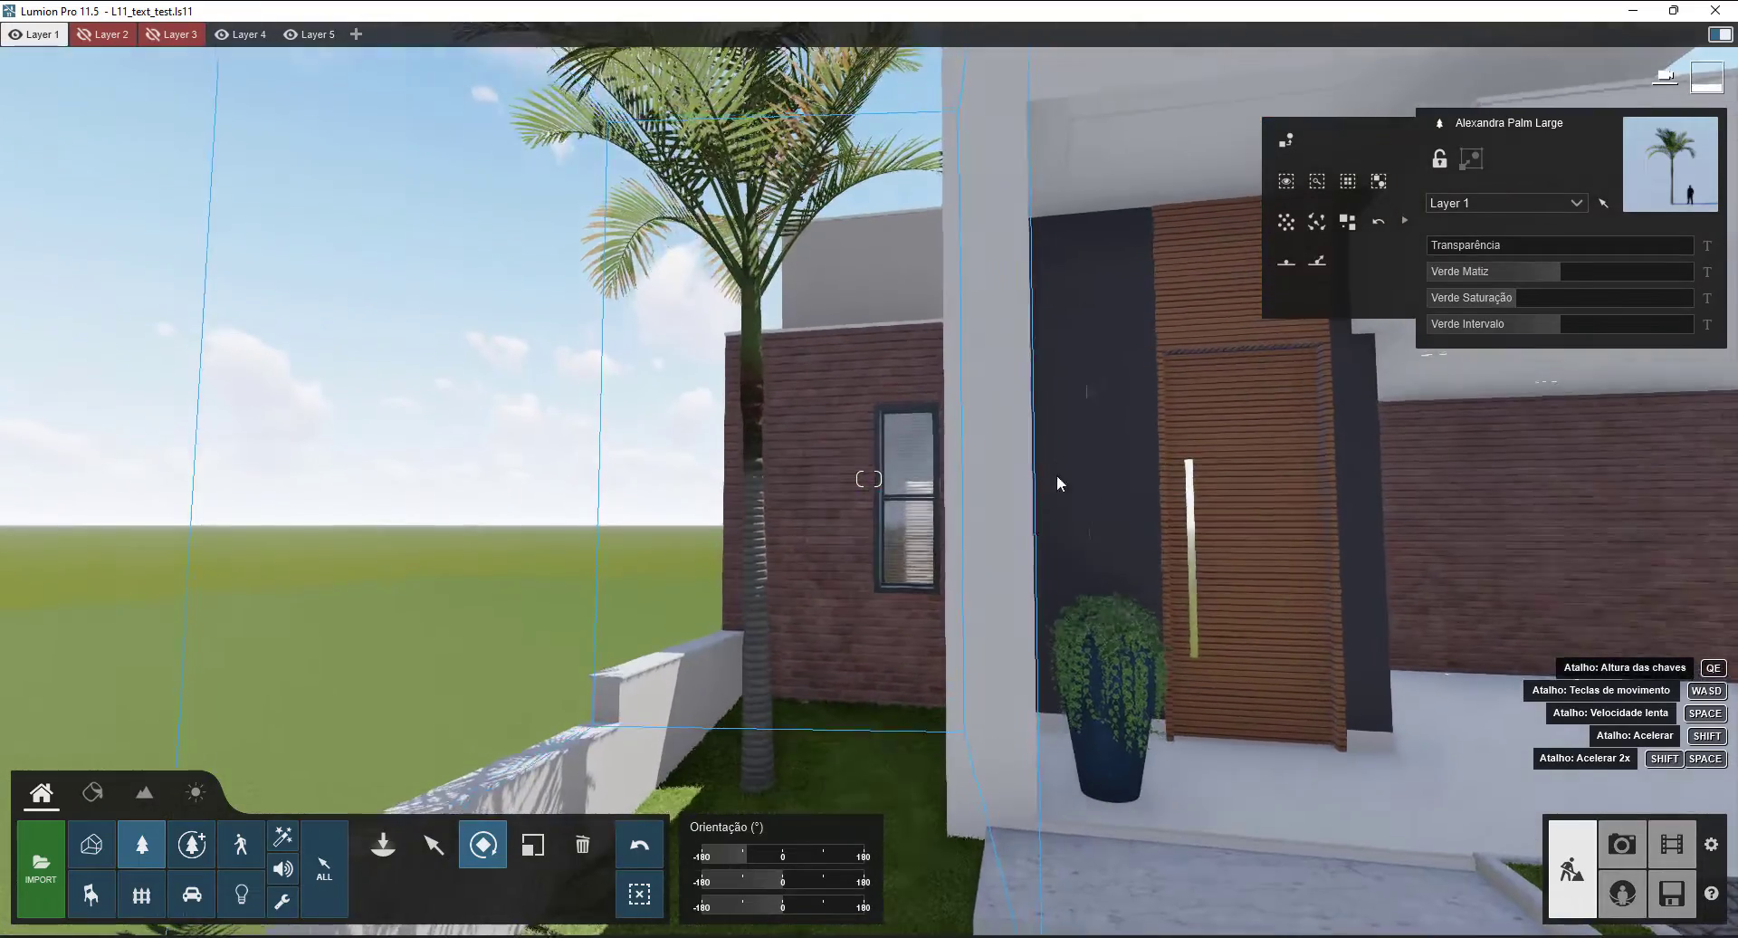
{"action": "key", "text": "s"}
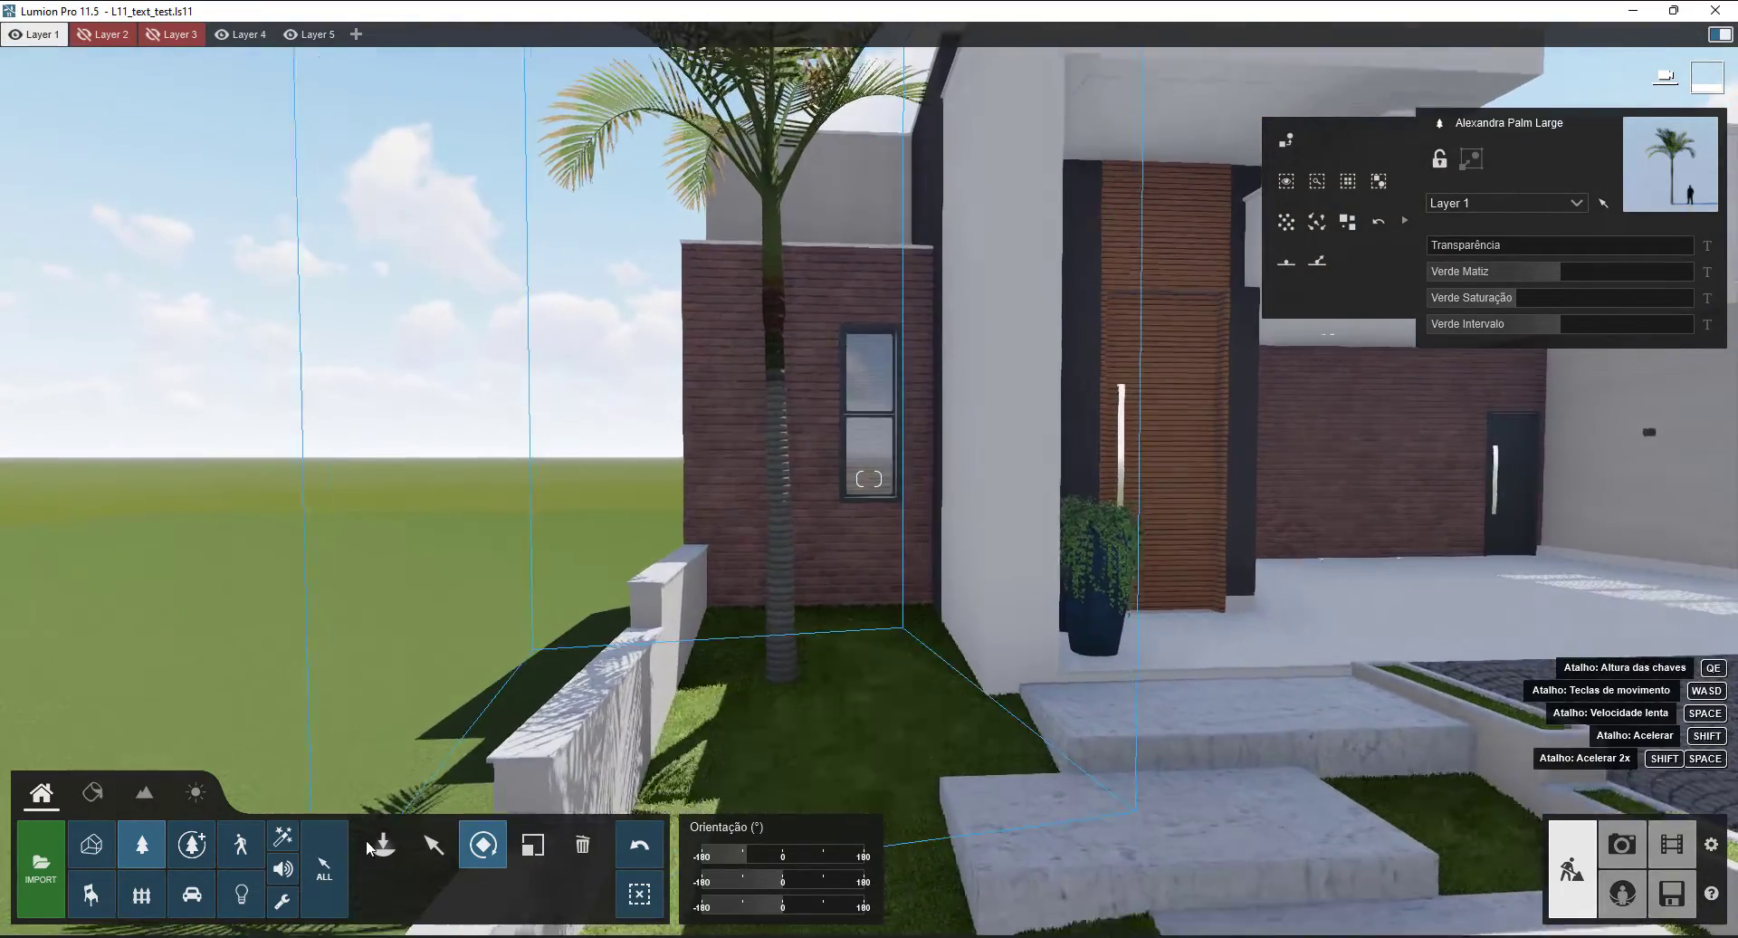
{"action": "key", "text": "w"}
- Place an American Aloe on the lawn in front of the palm trunk, beside the stone steps
{"action": "left_click", "coordinate": [381, 845]}
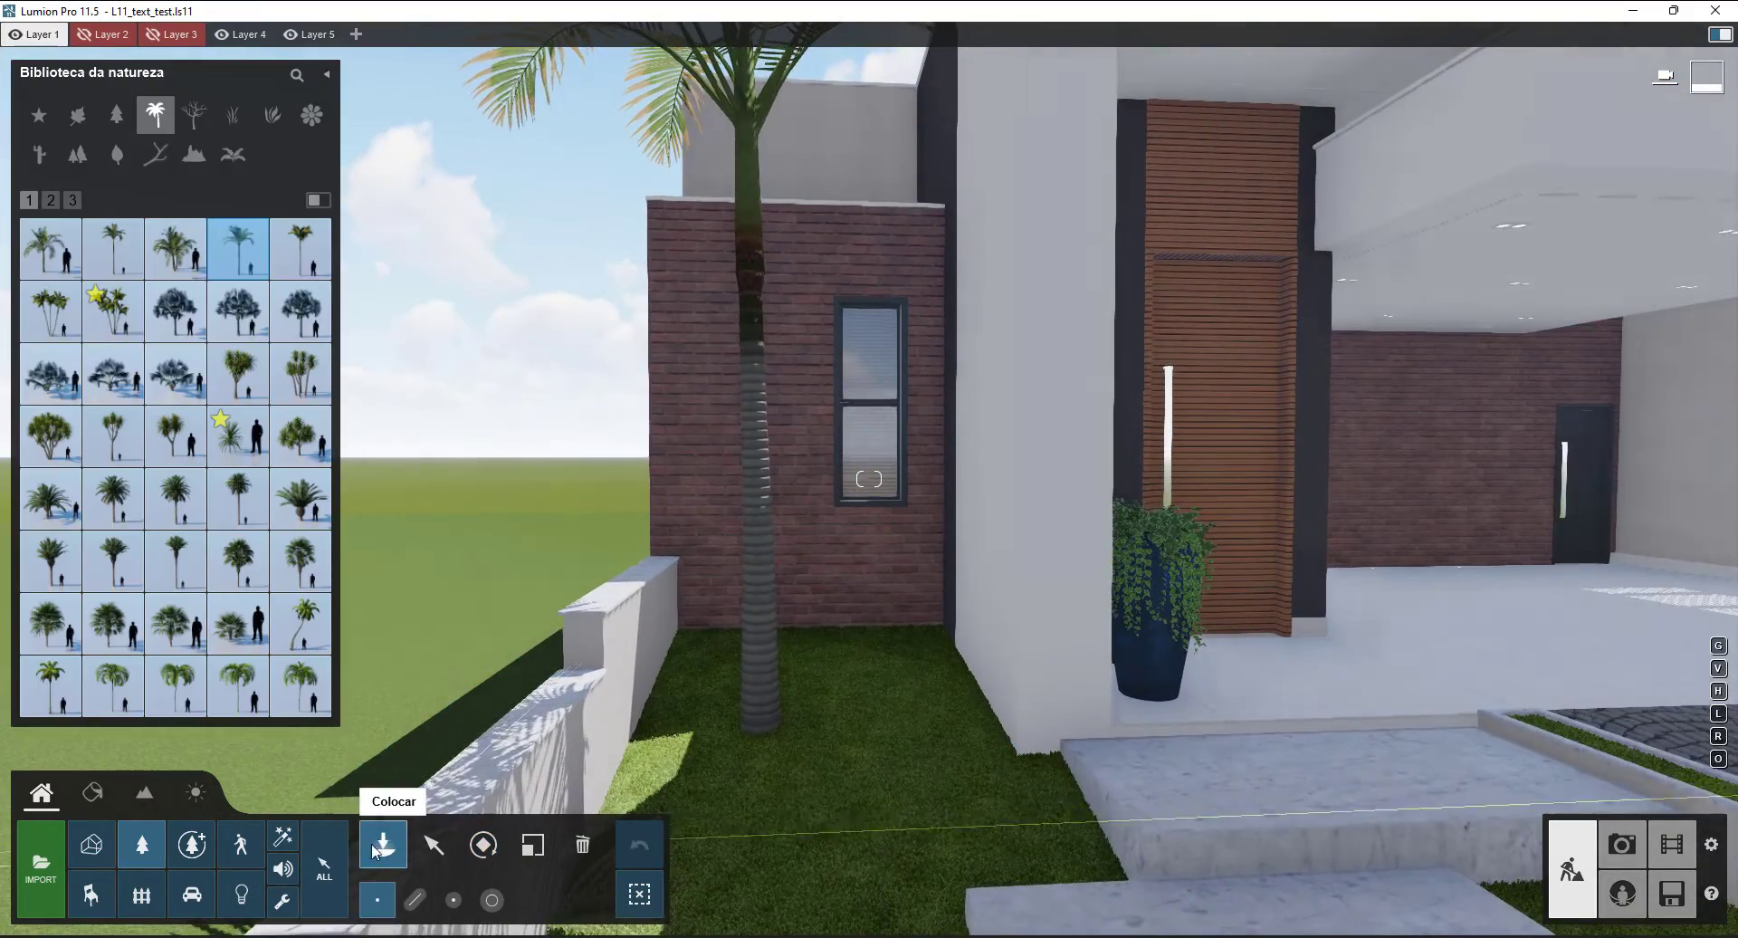
{"action": "key", "text": "w"}
{"action": "left_click", "coordinate": [273, 114]}
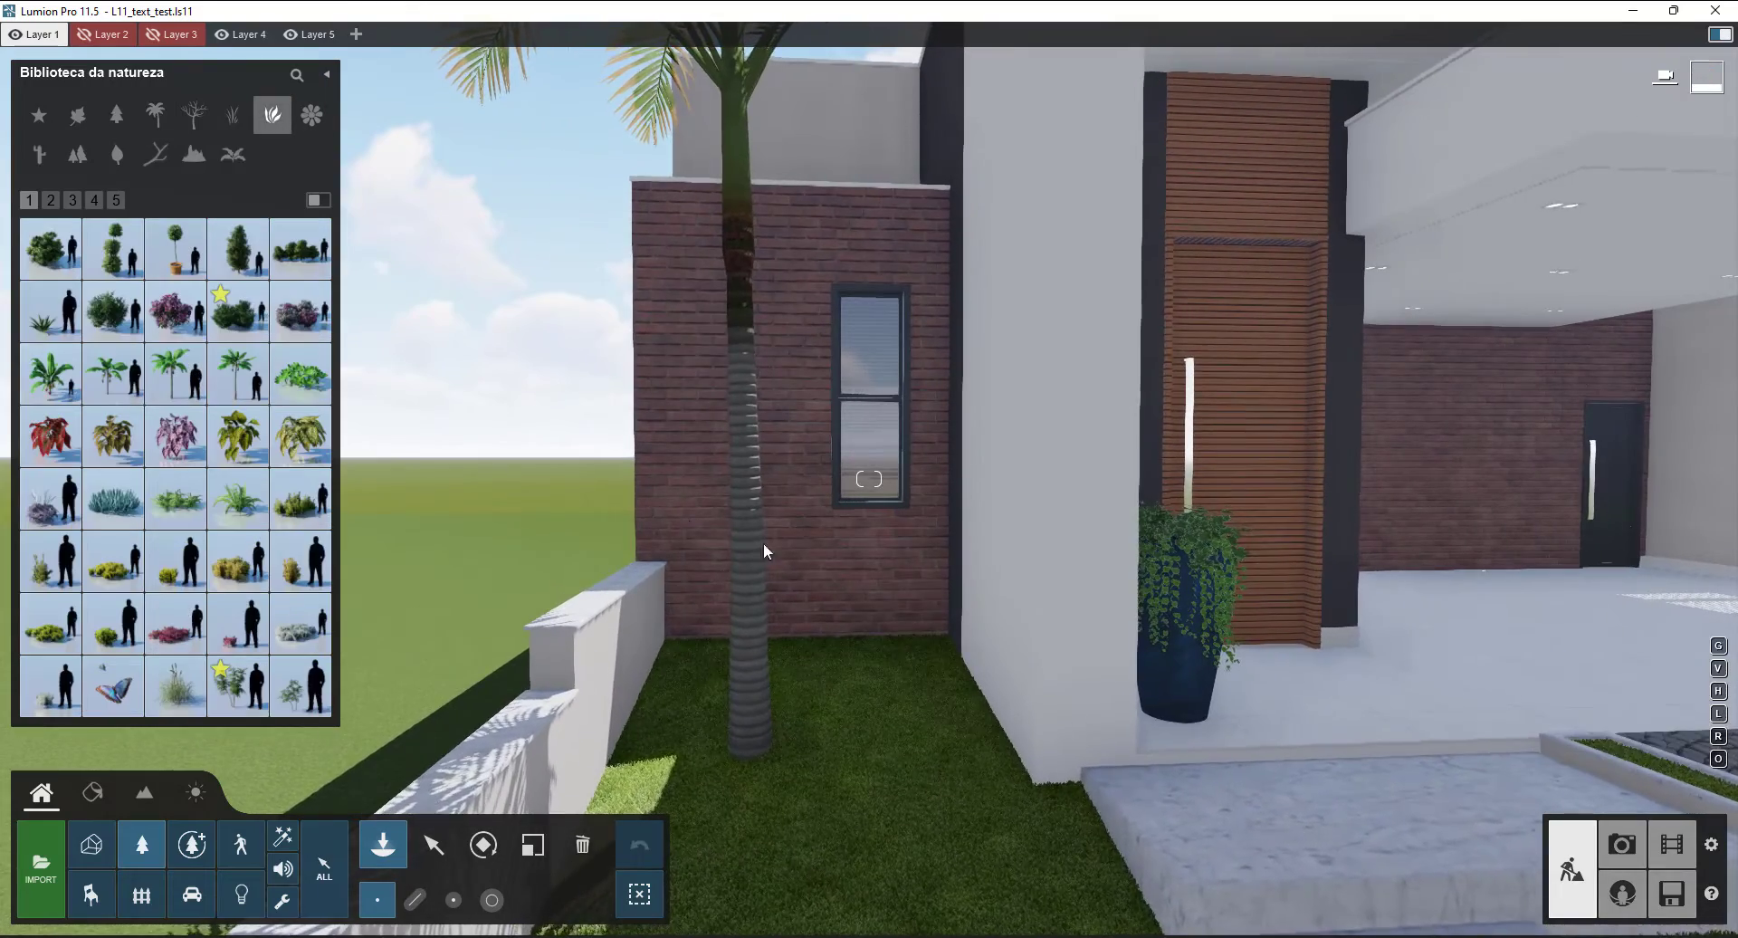
{"action": "right_click_drag", "start_coordinate": [869, 479], "coordinate": [914, 543]}
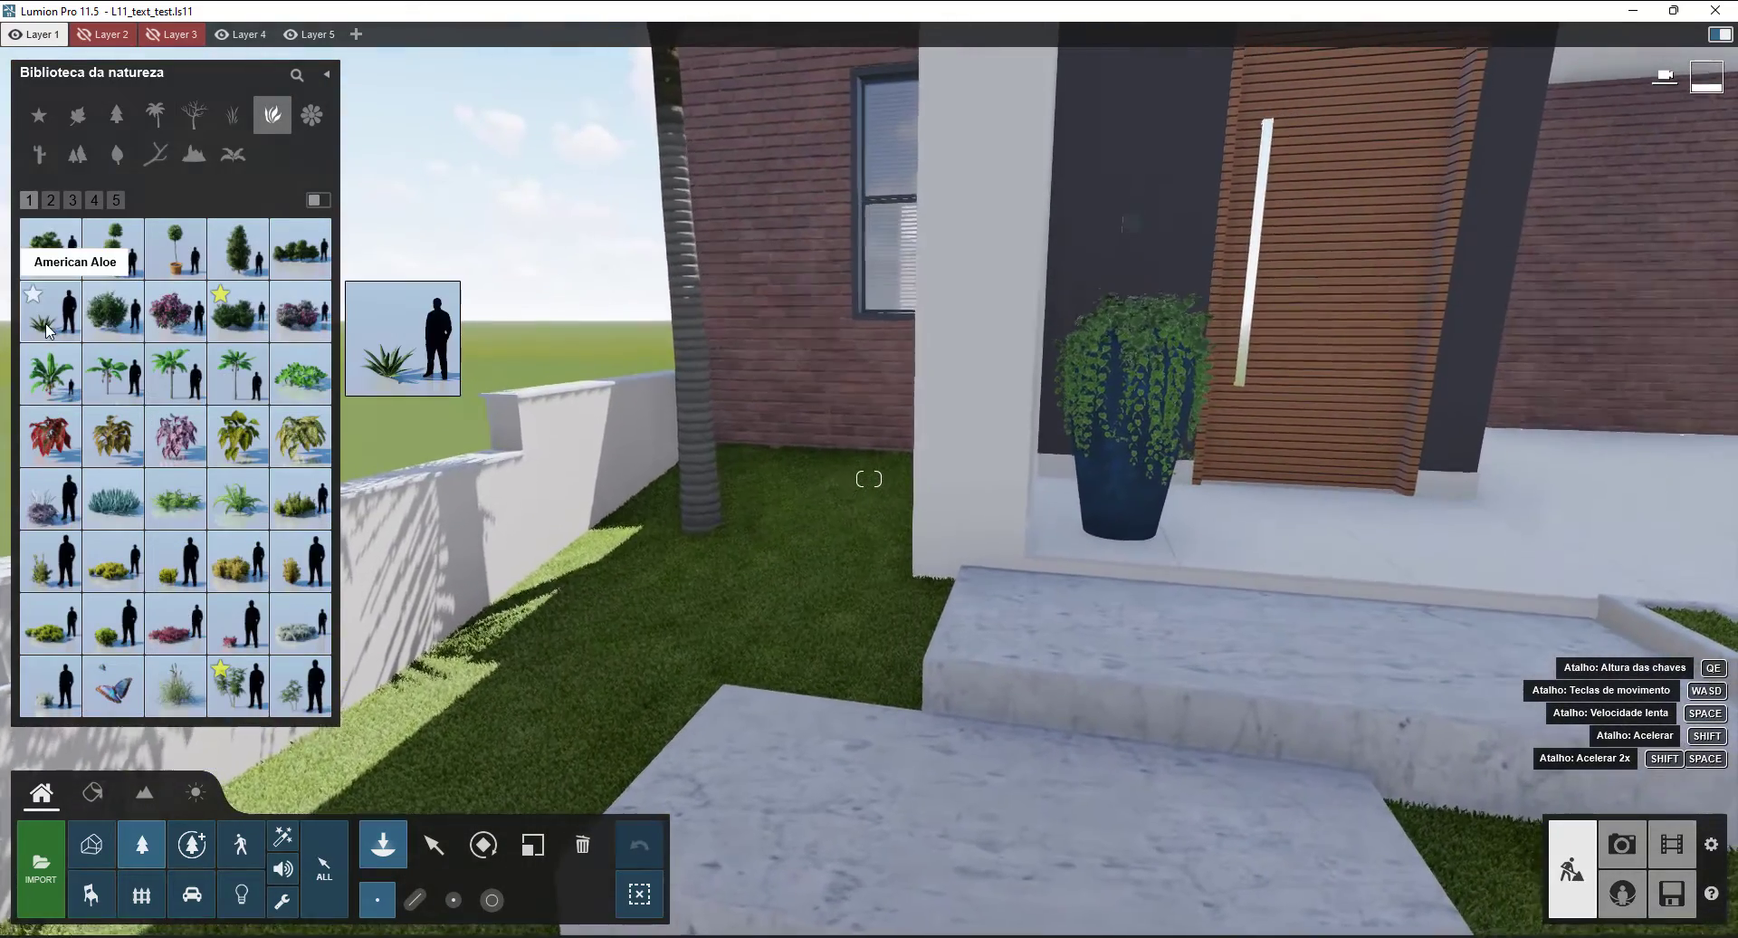
{"action": "left_click", "coordinate": [51, 312]}
{"action": "left_click", "coordinate": [652, 606]}
{"action": "key", "text": "a"}
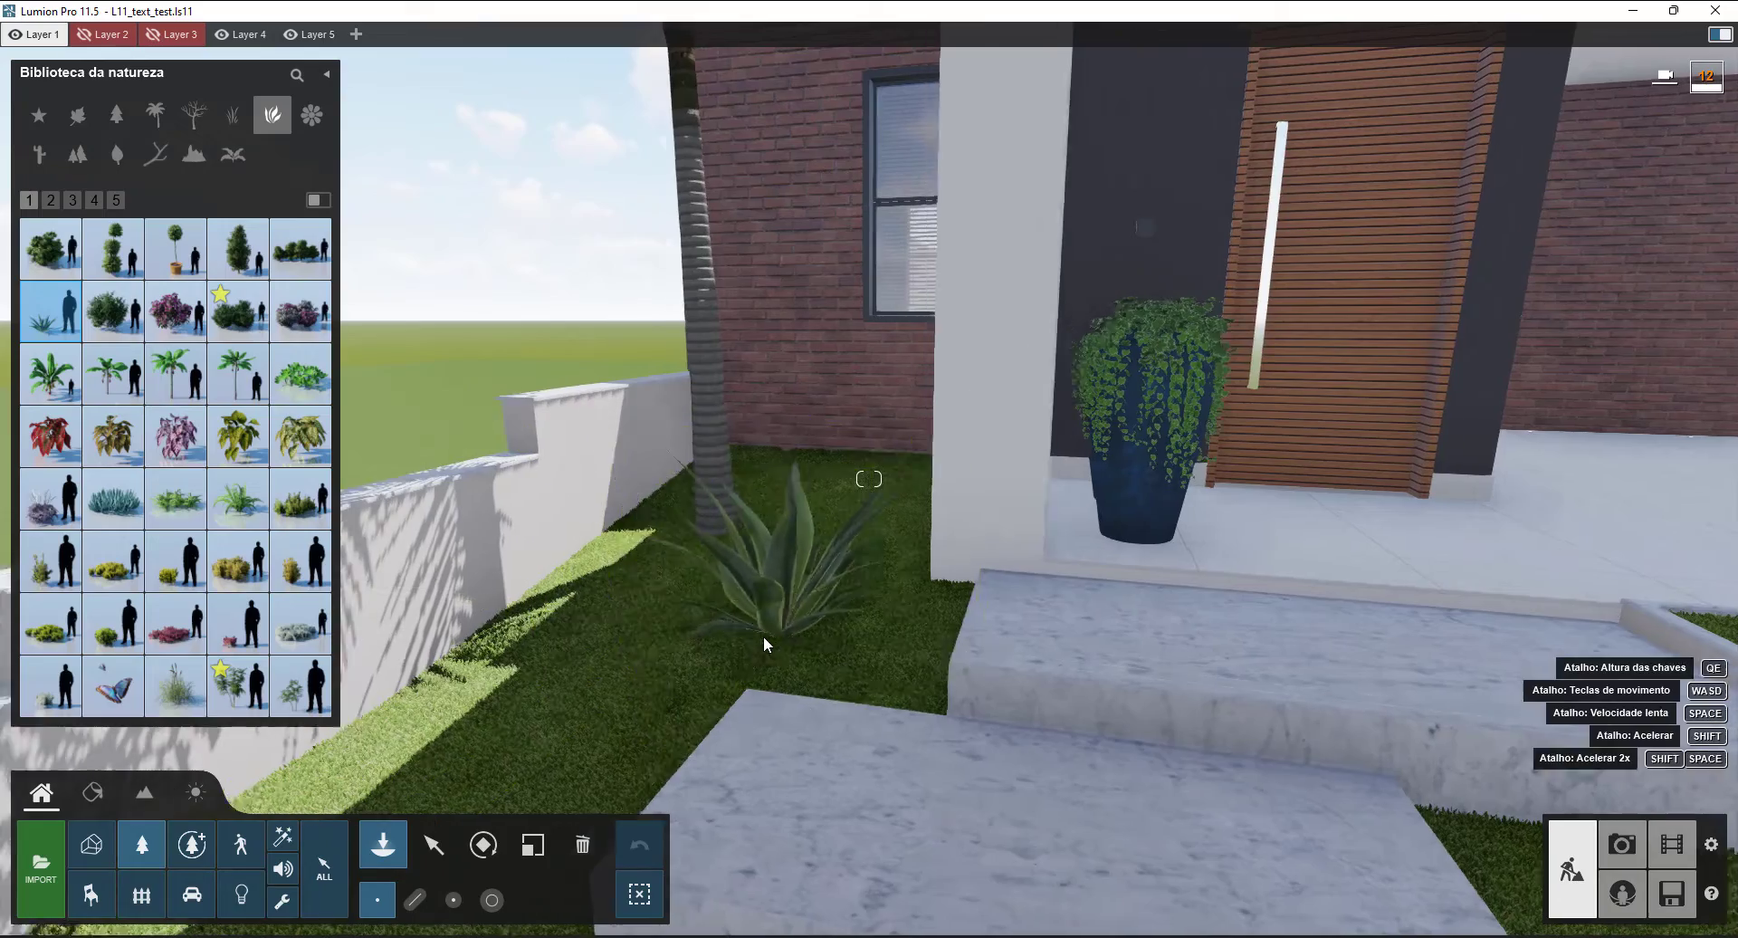
{"action": "key", "text": "q"}
{"action": "key", "text": "w"}
{"action": "key", "text": "e"}
{"action": "key", "text": "d"}
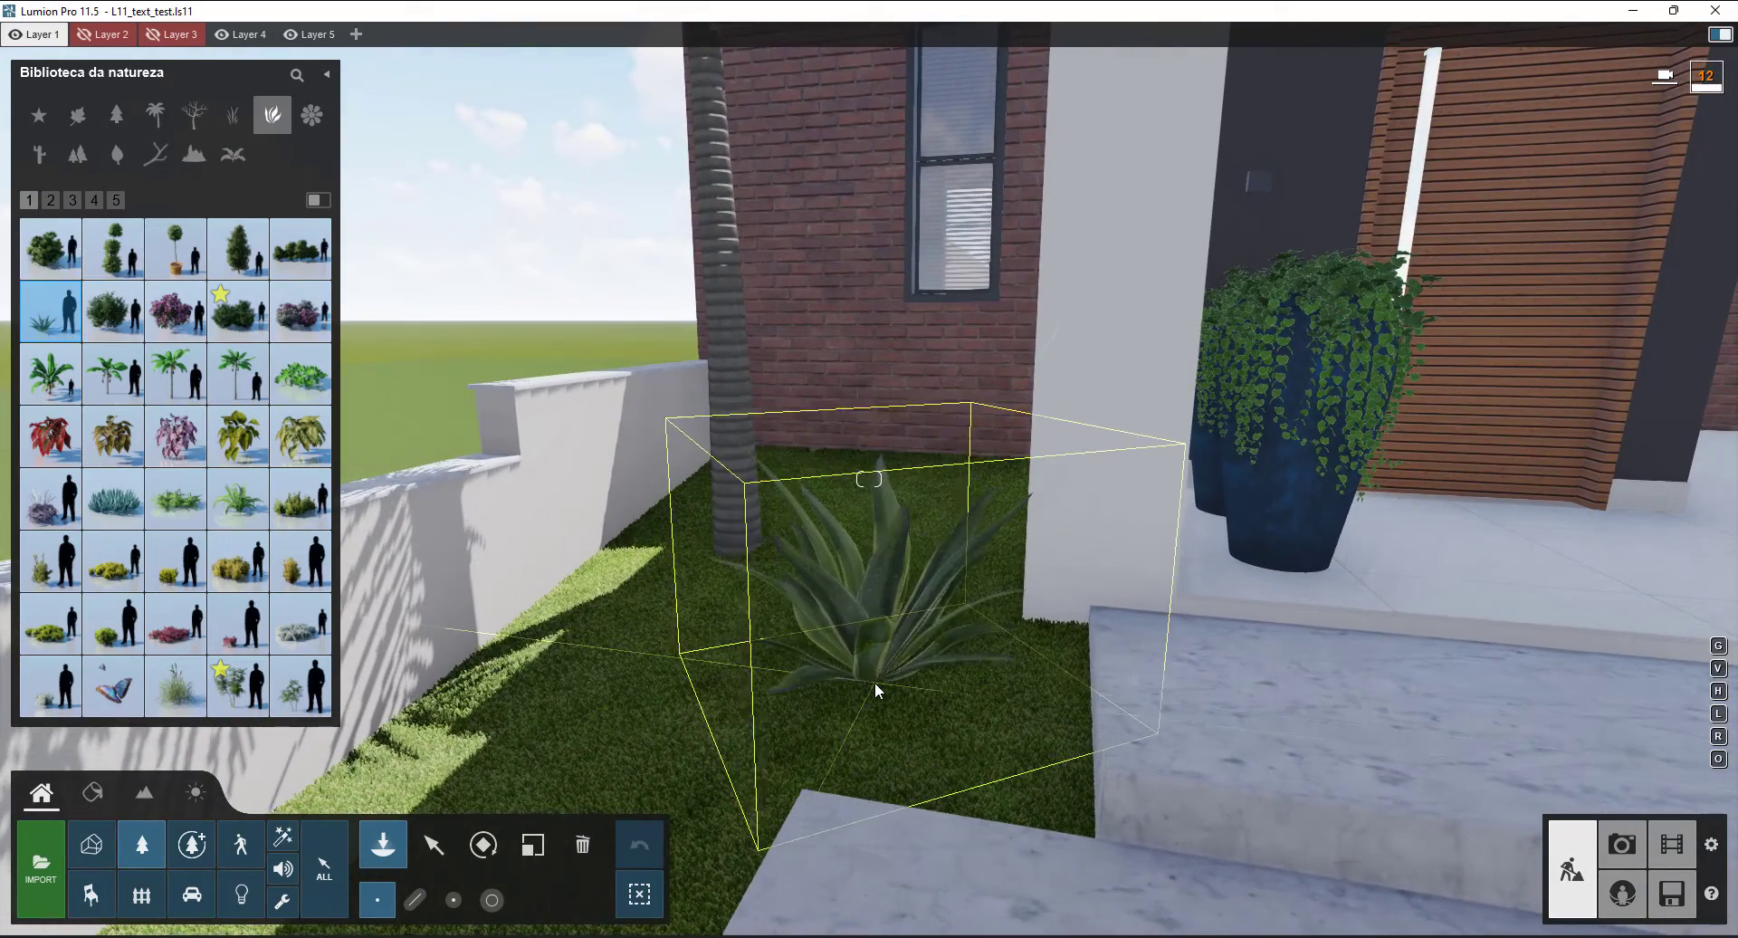
{"action": "left_click", "coordinate": [865, 677]}
- Place a second American Aloe in front of the first one, closer to the boundary wall
{"action": "left_click", "coordinate": [594, 730]}
{"action": "key", "text": "w"}
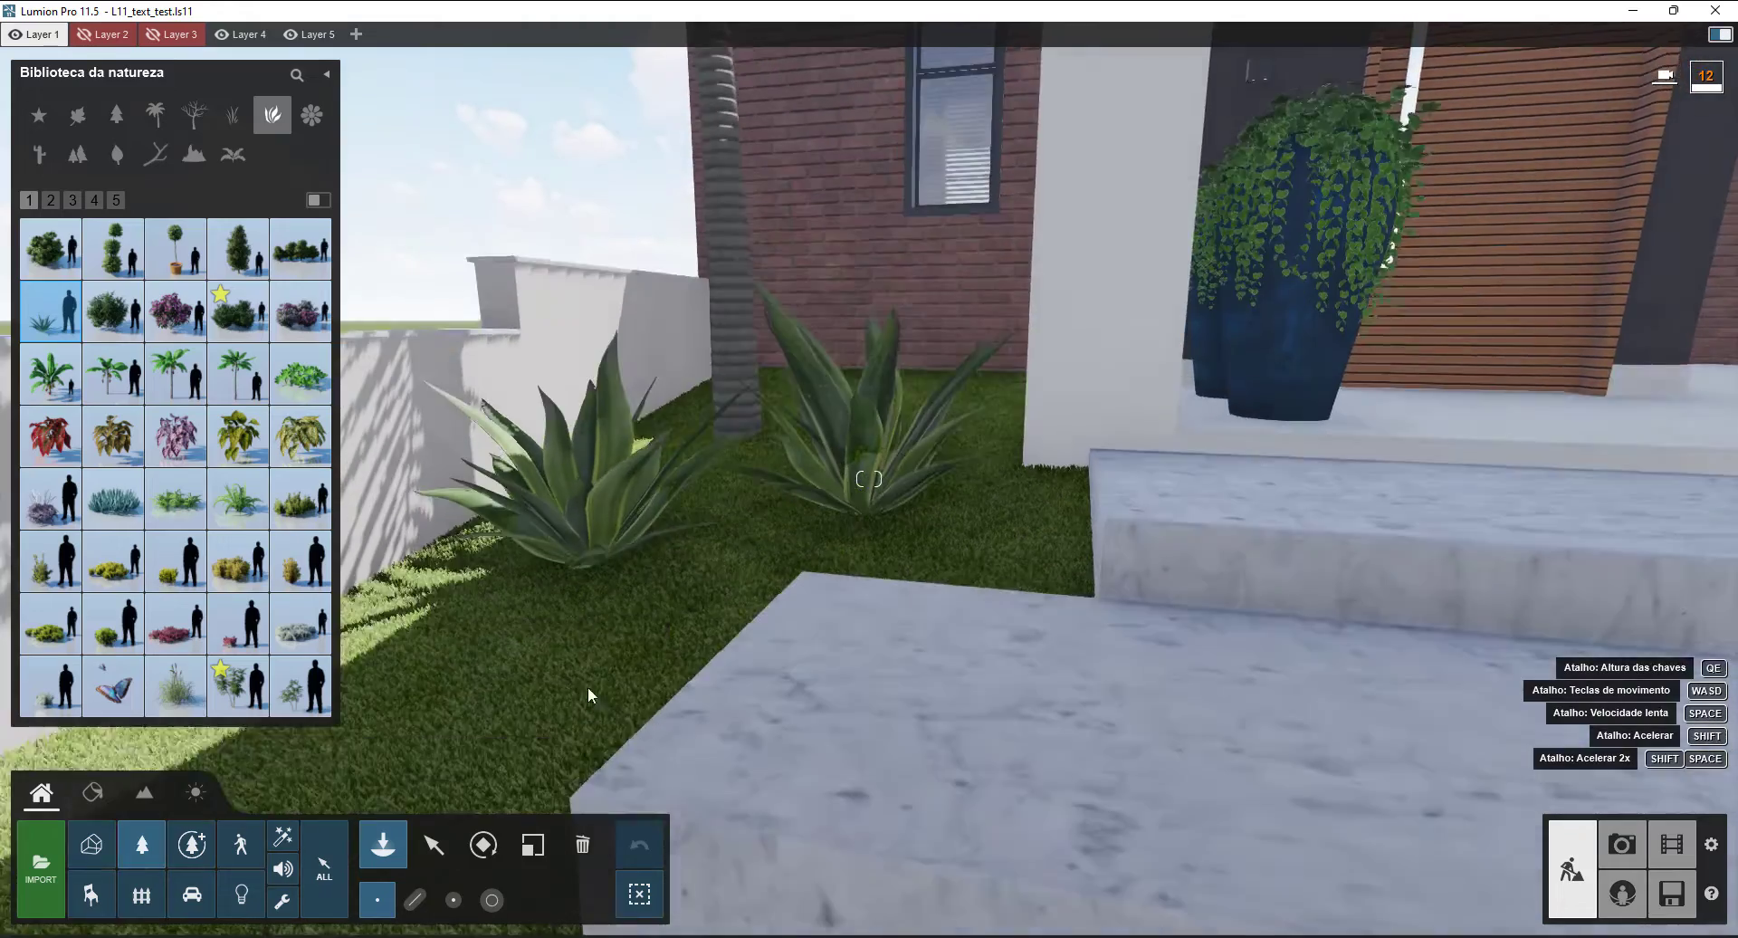
{"action": "key", "text": "a"}
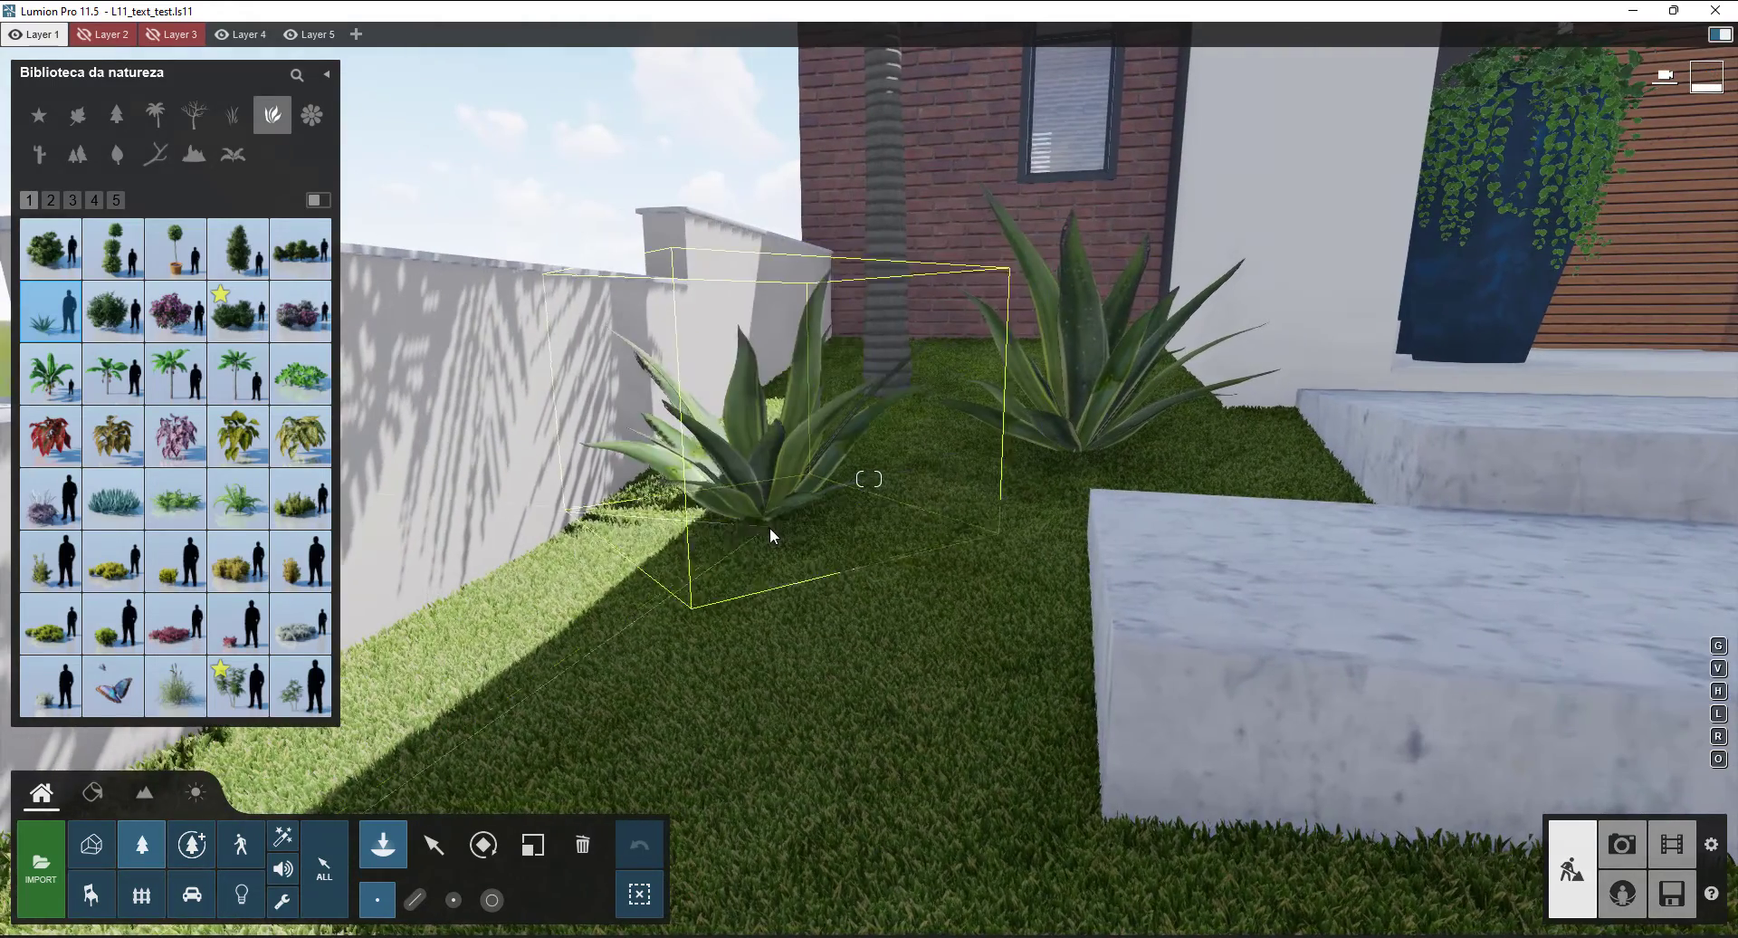
{"action": "left_click", "coordinate": [769, 552]}
{"action": "key", "text": "q"}
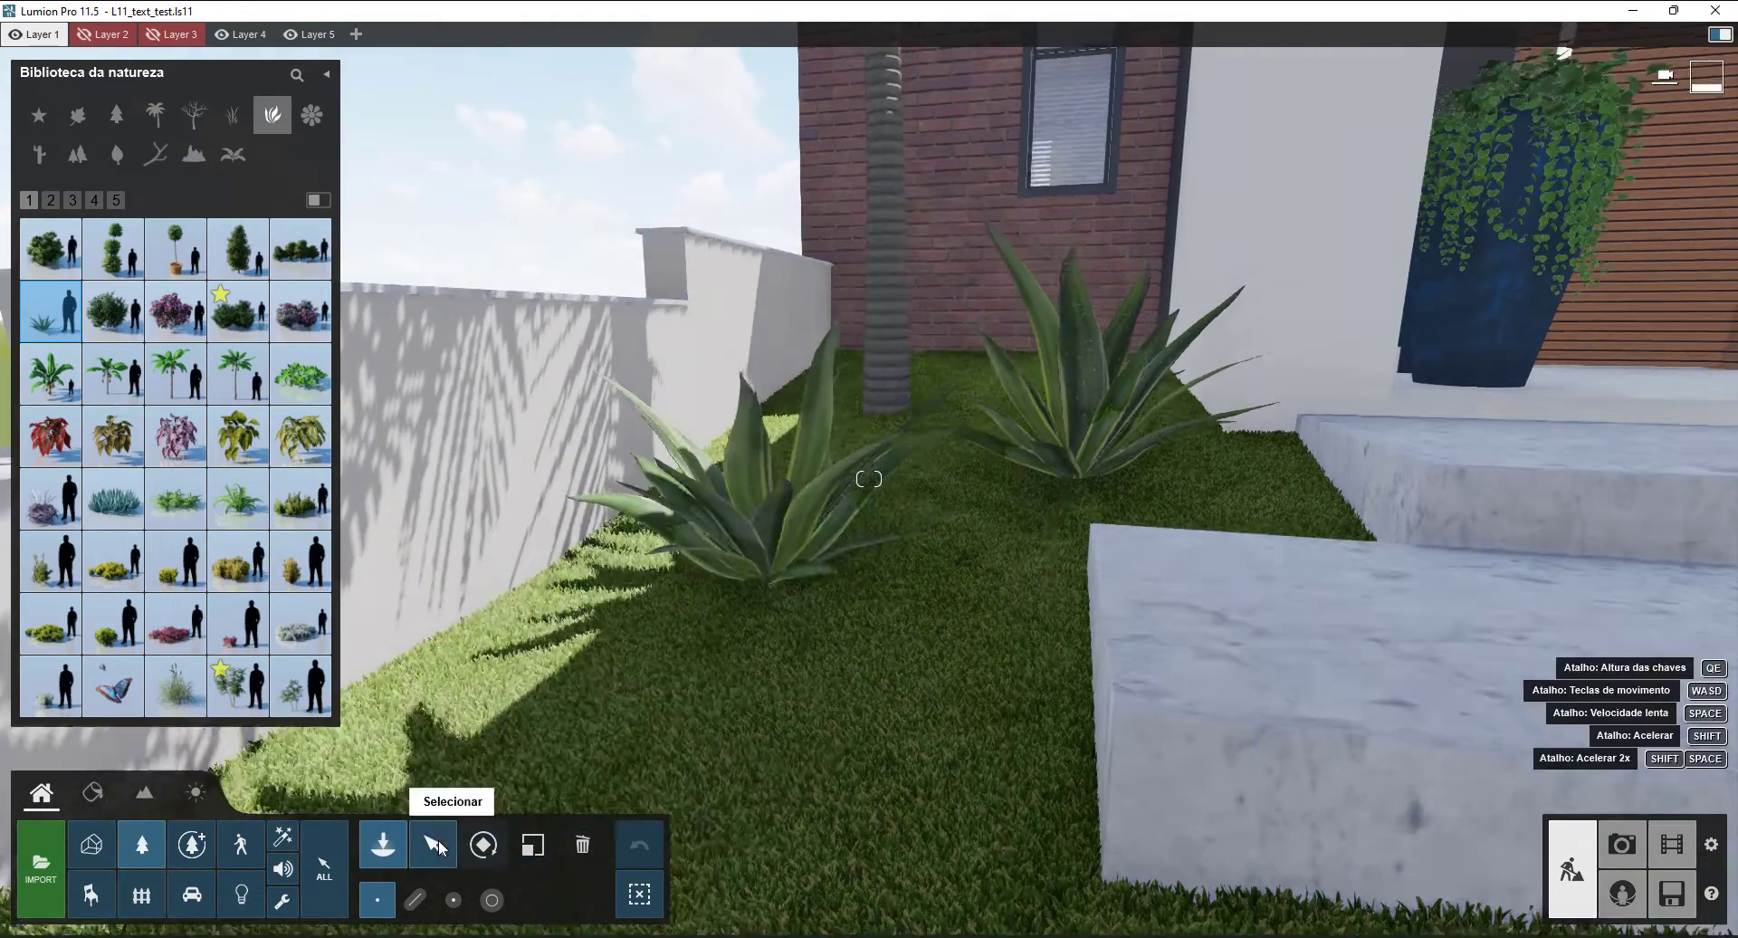
- Place a small fan palm from the second page of plants beside the palm trunk, behind the two American Aloes
{"action": "key", "text": "d"}
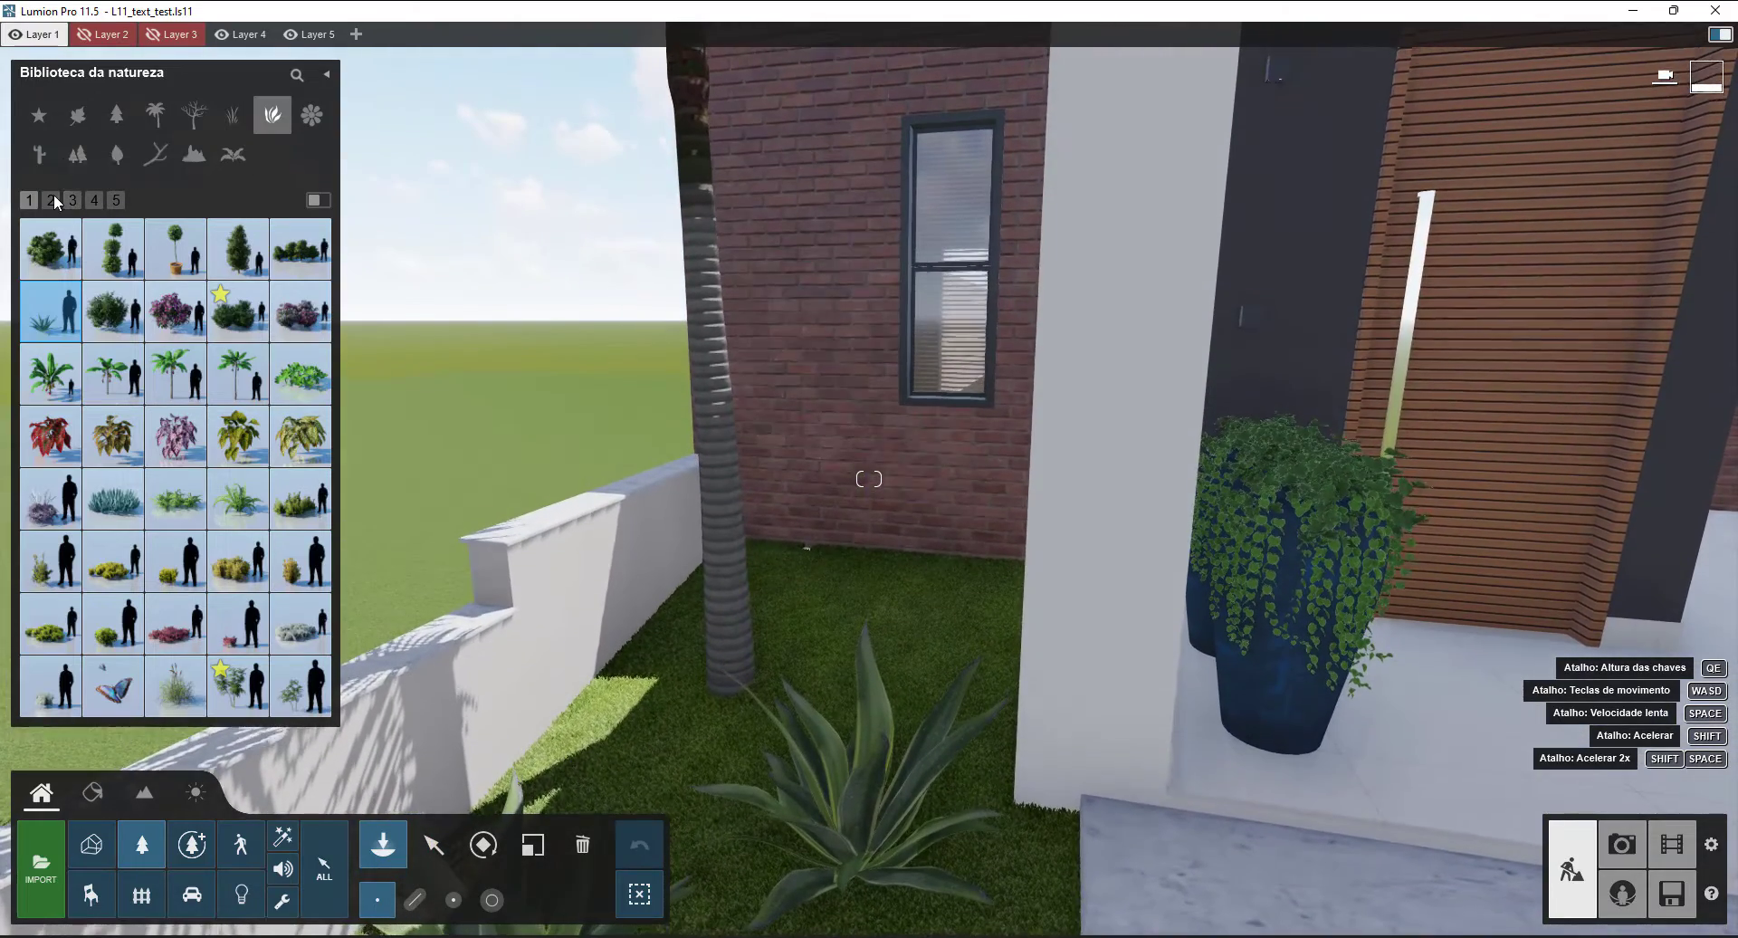
{"action": "left_click", "coordinate": [52, 199]}
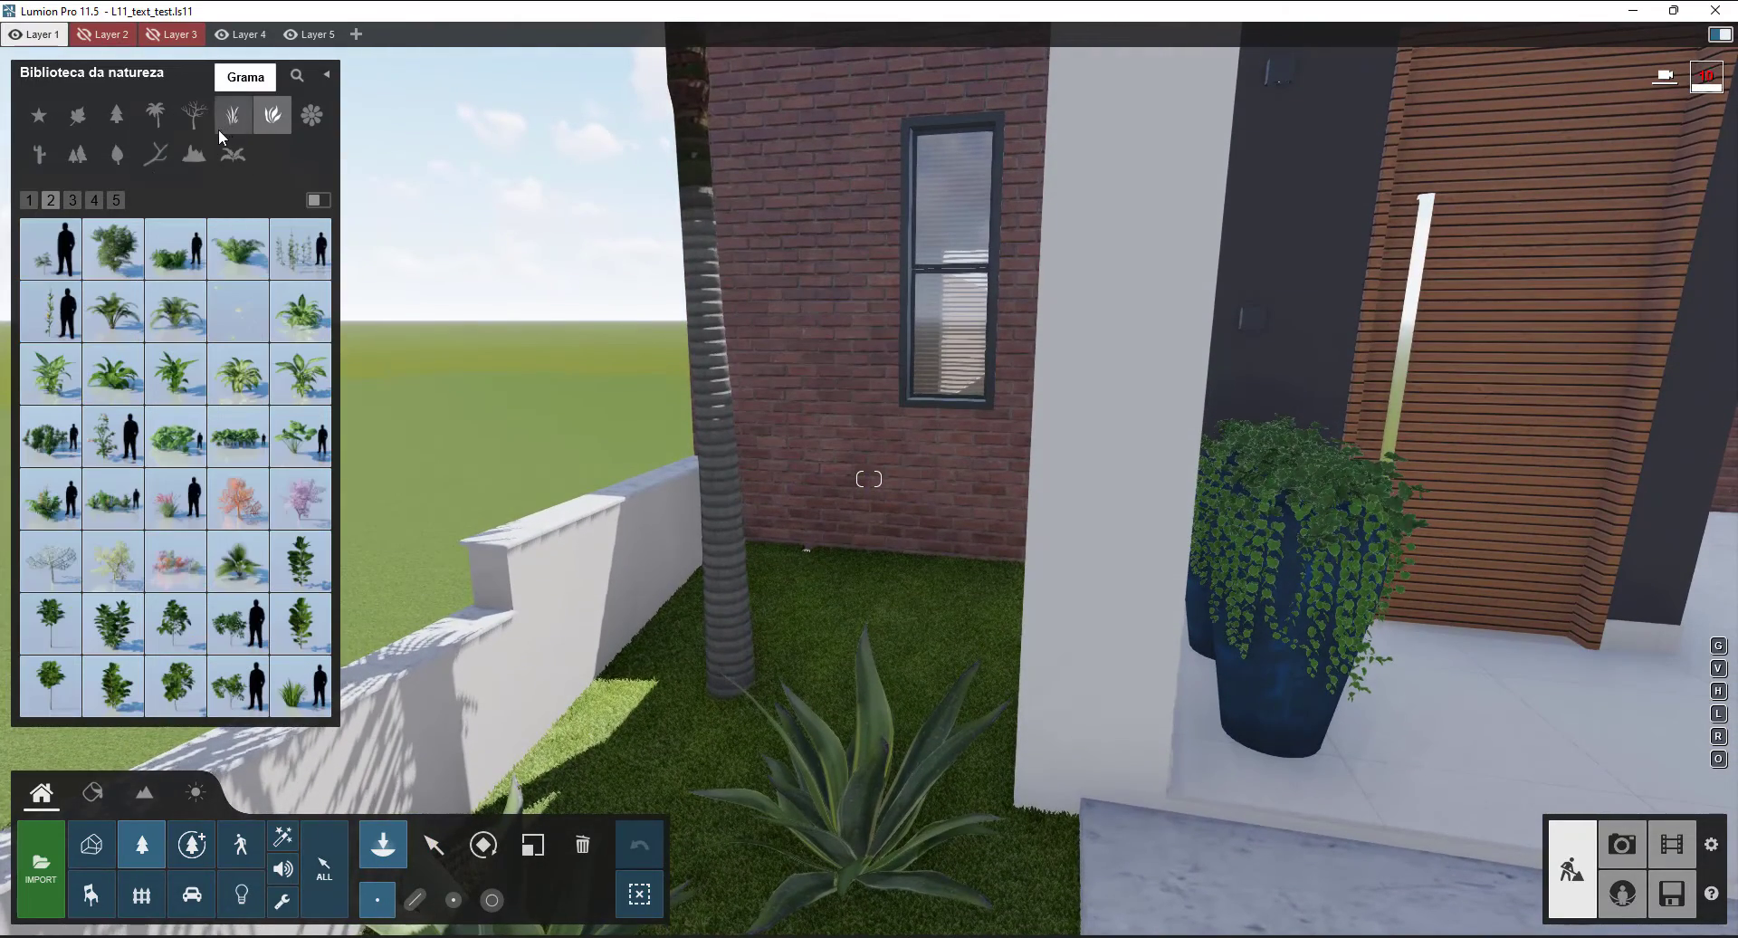
{"action": "mouse_move", "coordinate": [231, 572]}
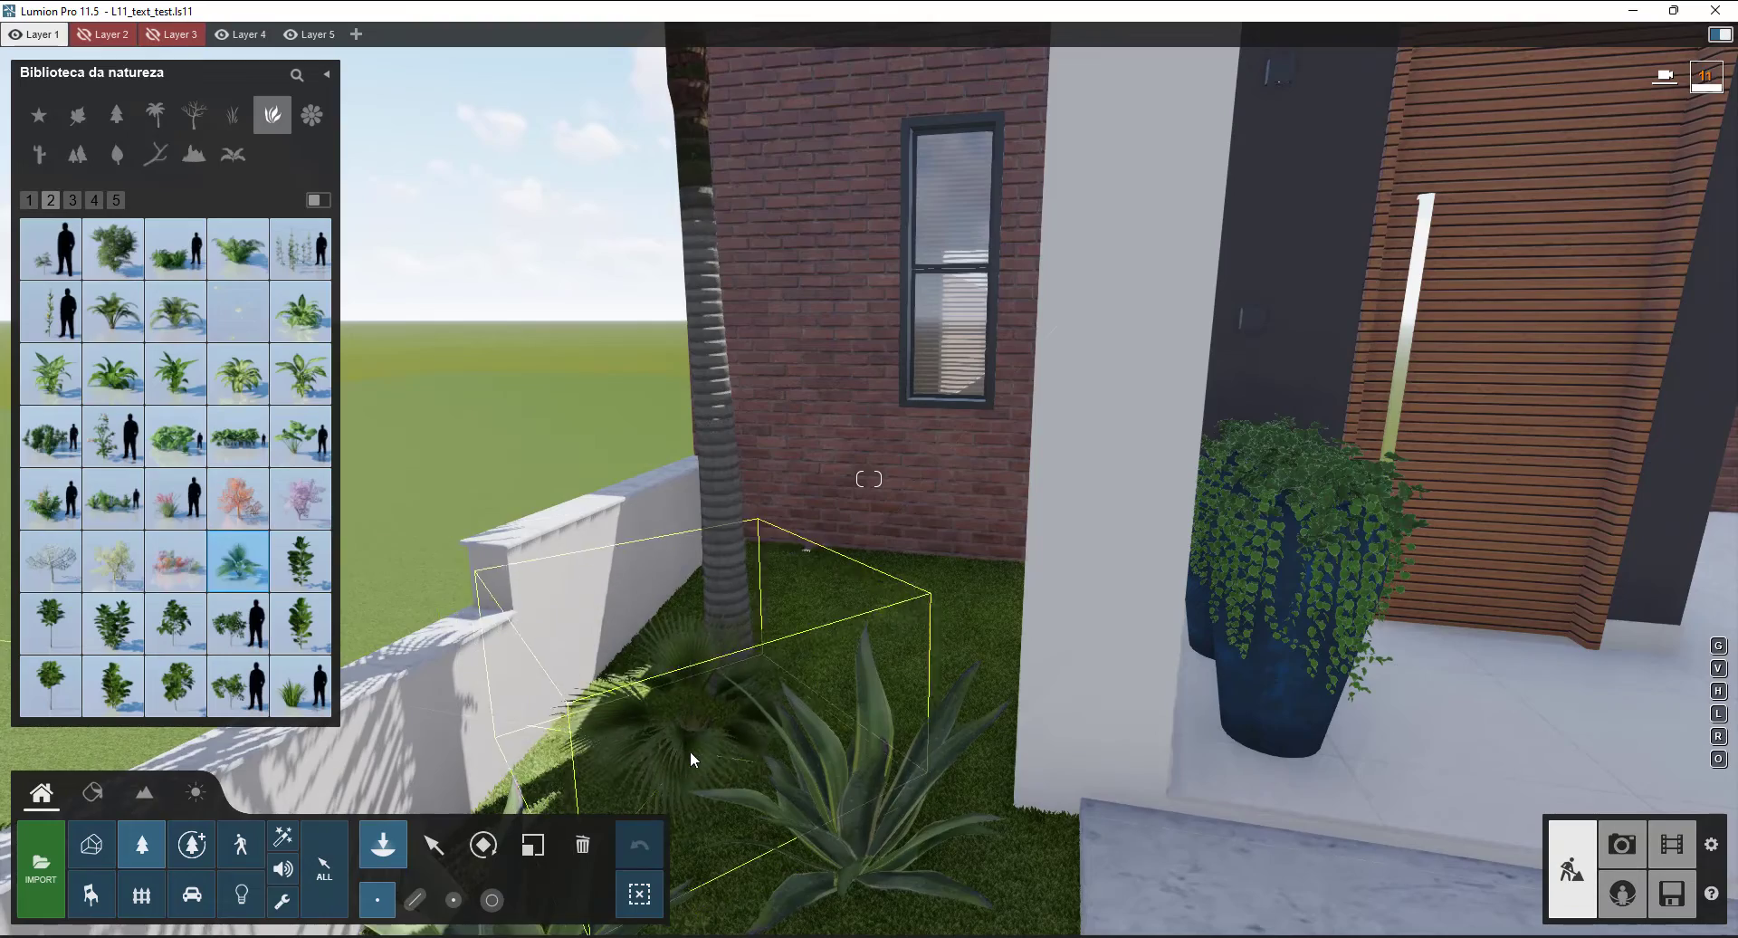
{"action": "left_click", "coordinate": [690, 754]}
{"action": "right_click_drag", "start_coordinate": [689, 753], "coordinate": [689, 808]}
{"action": "right_click_drag", "start_coordinate": [666, 480], "coordinate": [667, 523]}
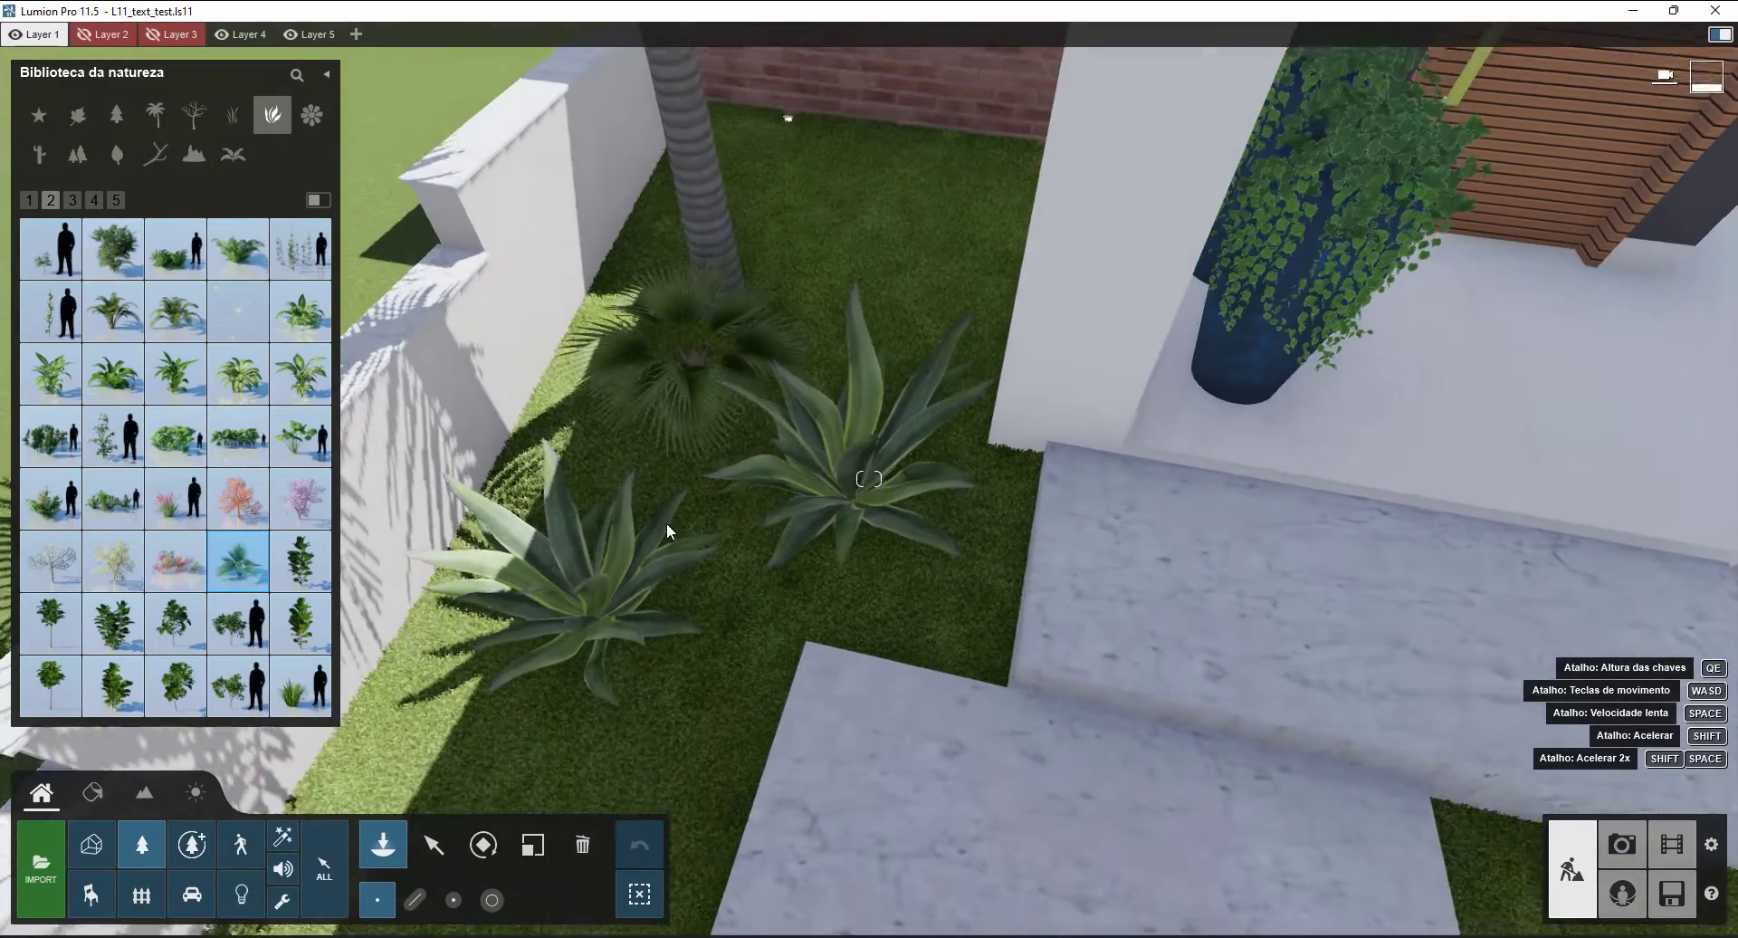
- Place two small fan palms on the lawn strip between the stone steps and the driveway planters, one in front and one farther back
{"action": "right_click_drag", "start_coordinate": [846, 364], "coordinate": [891, 281]}
{"action": "key", "text": "s"}
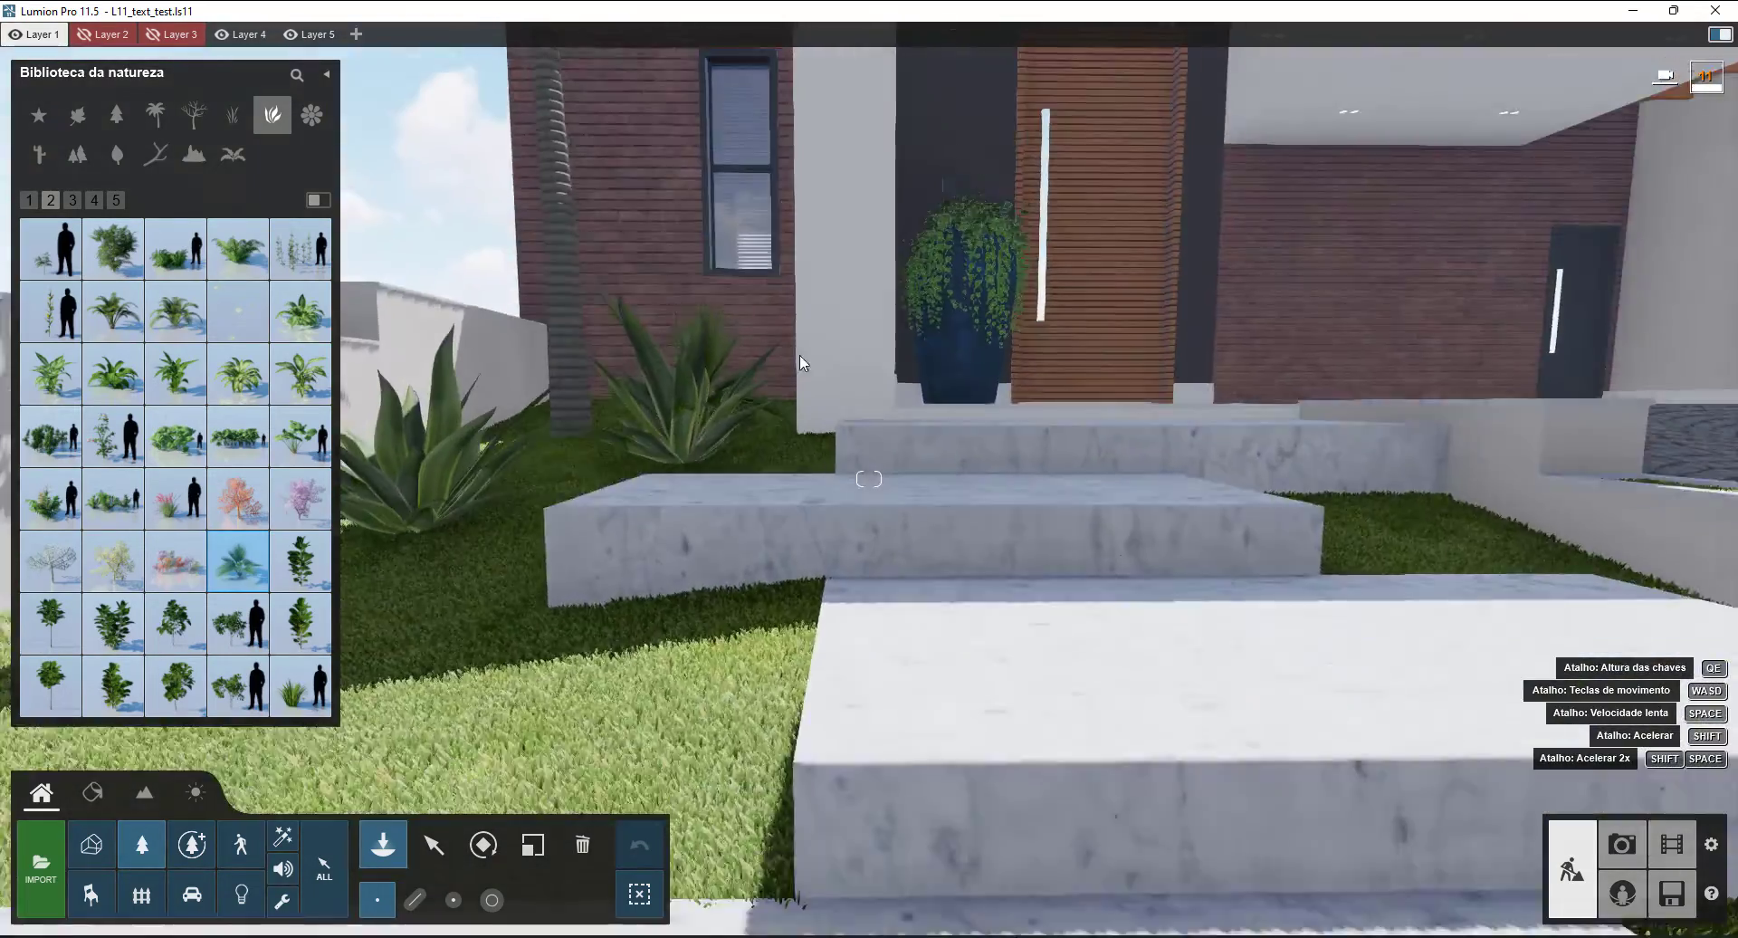
{"action": "key", "text": "d"}
{"action": "key", "text": "q"}
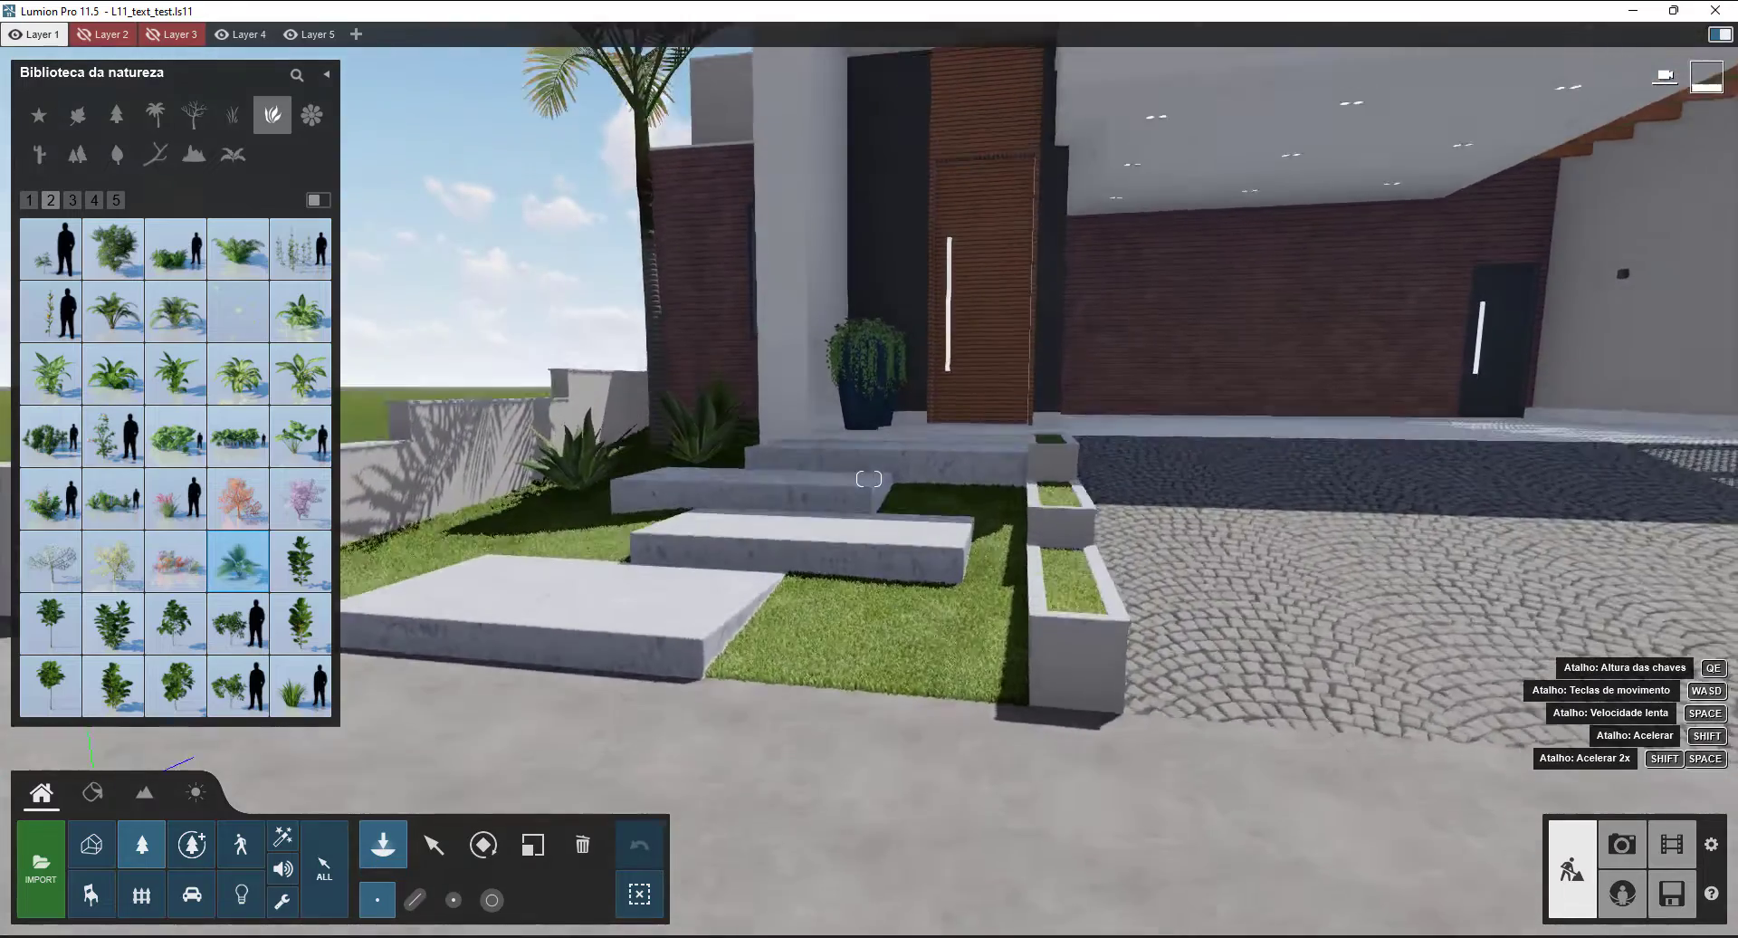
{"action": "right_click_drag", "start_coordinate": [893, 545], "coordinate": [874, 572]}
{"action": "key", "text": "w"}
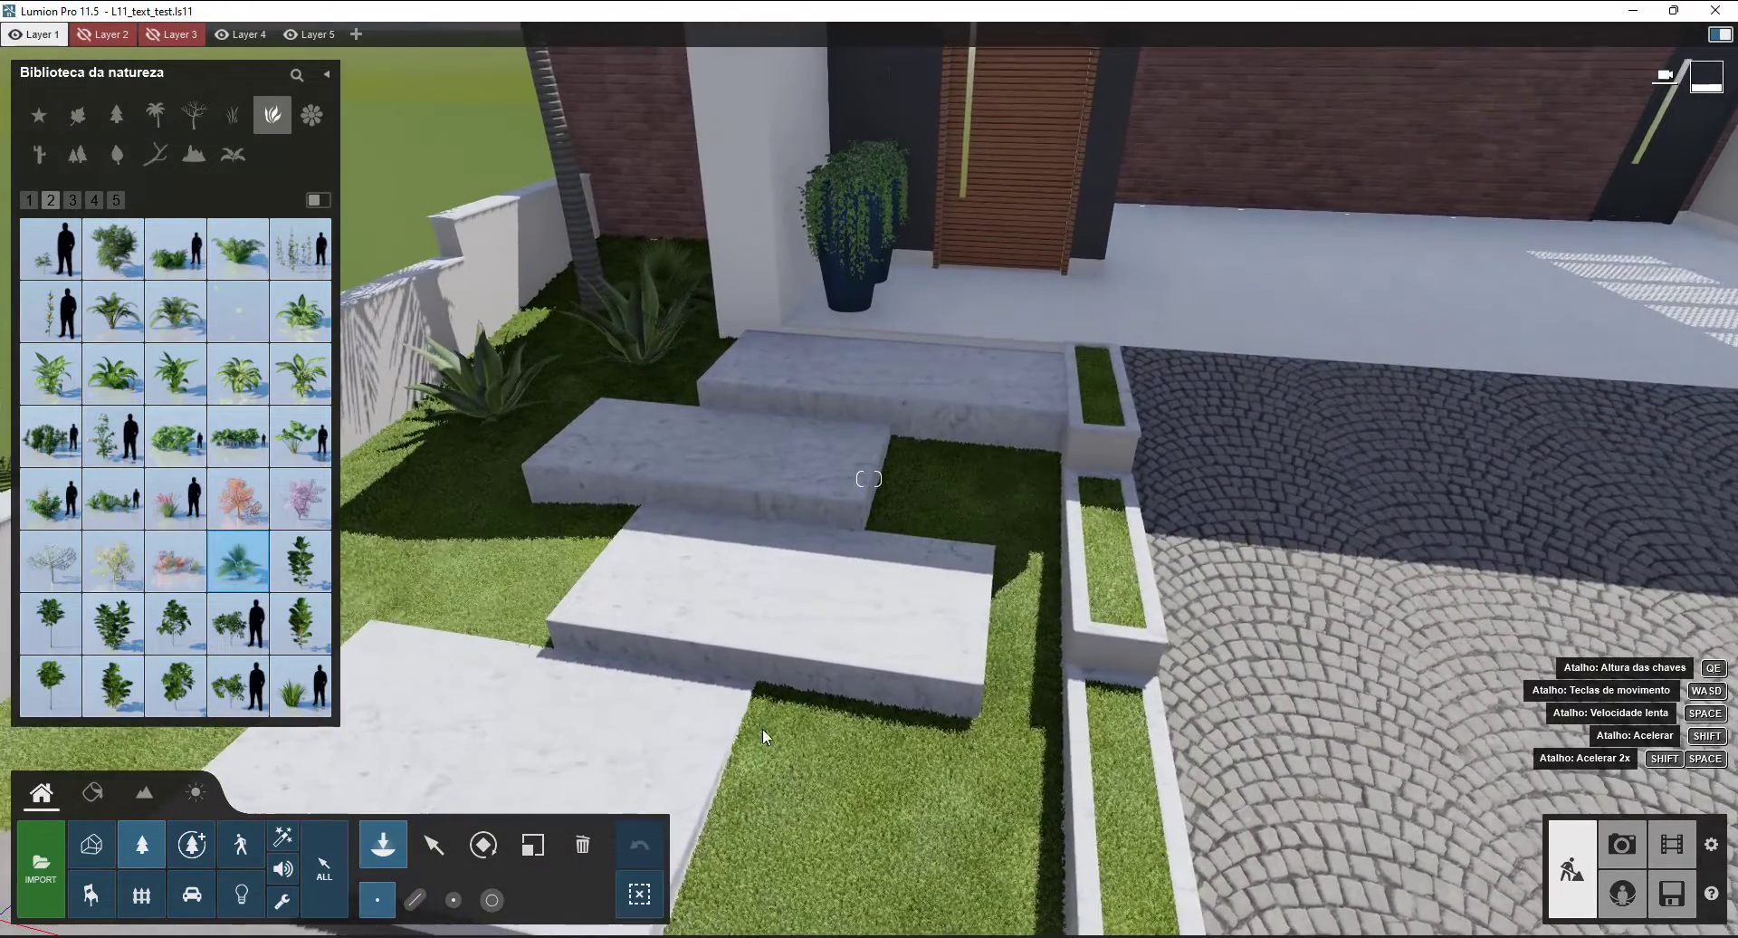
{"action": "key", "text": "s"}
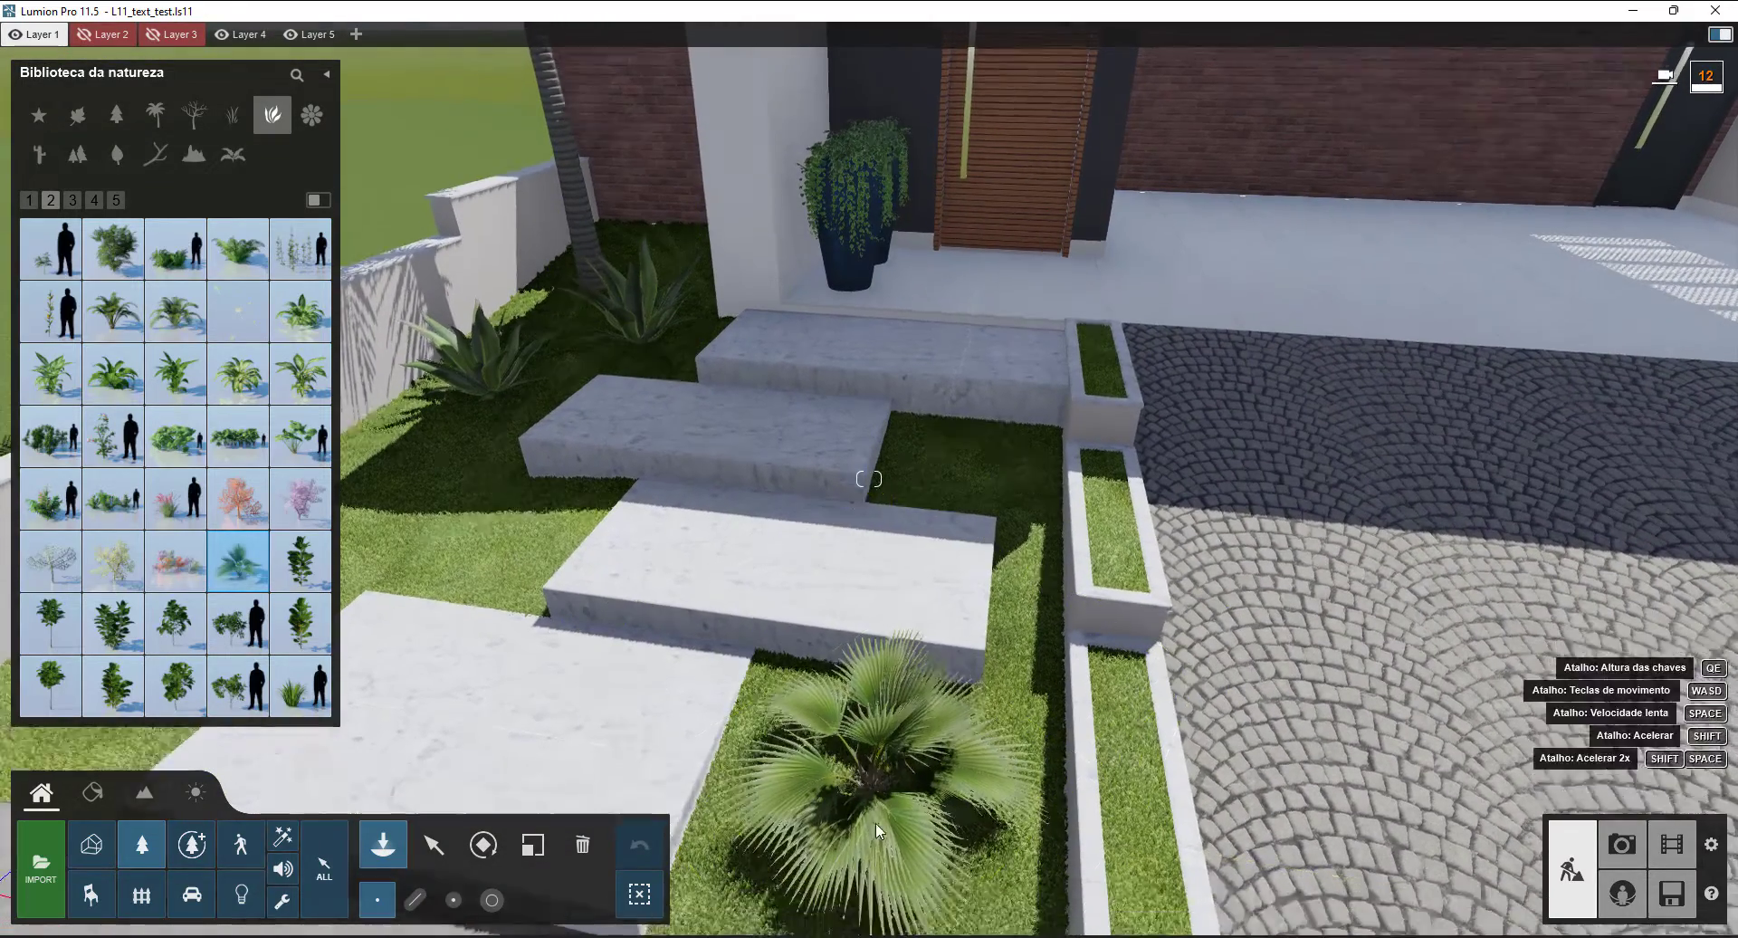
{"action": "left_click", "coordinate": [848, 741]}
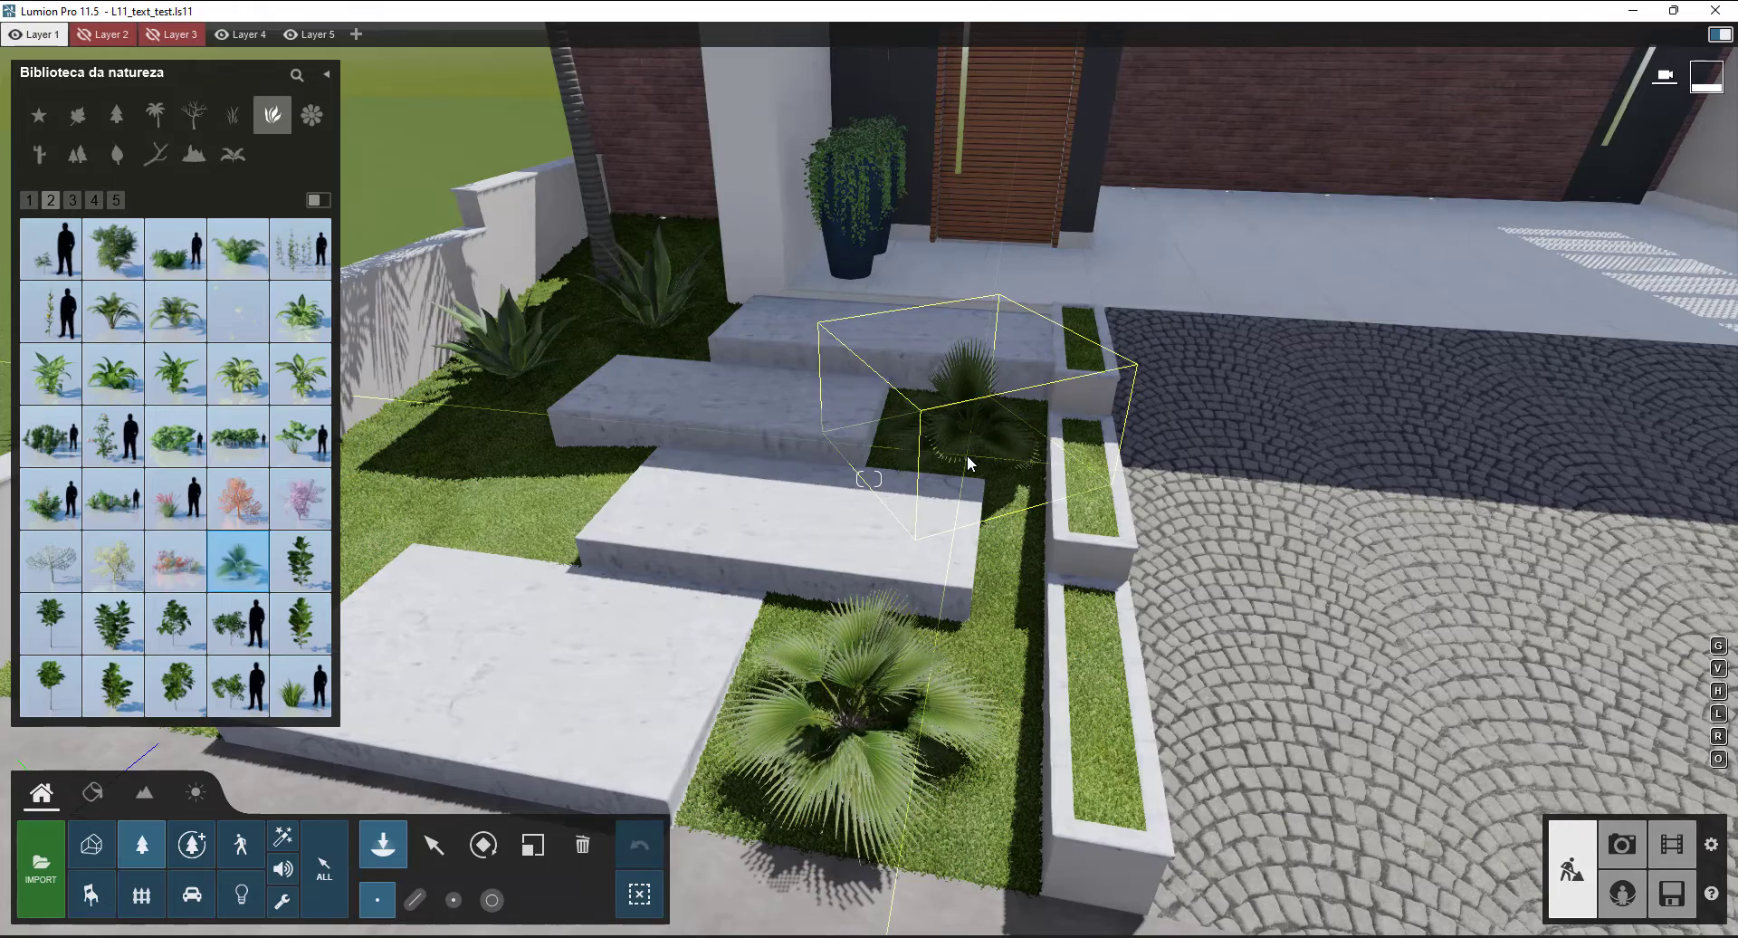
{"action": "left_click", "coordinate": [969, 459]}
- Examine the fan palms from the street and try the same plant over the driveway planter nearest the entrance
{"action": "right_click_drag", "start_coordinate": [929, 525], "coordinate": [666, 639]}
{"action": "key", "text": "s"}
{"action": "key", "text": "a"}
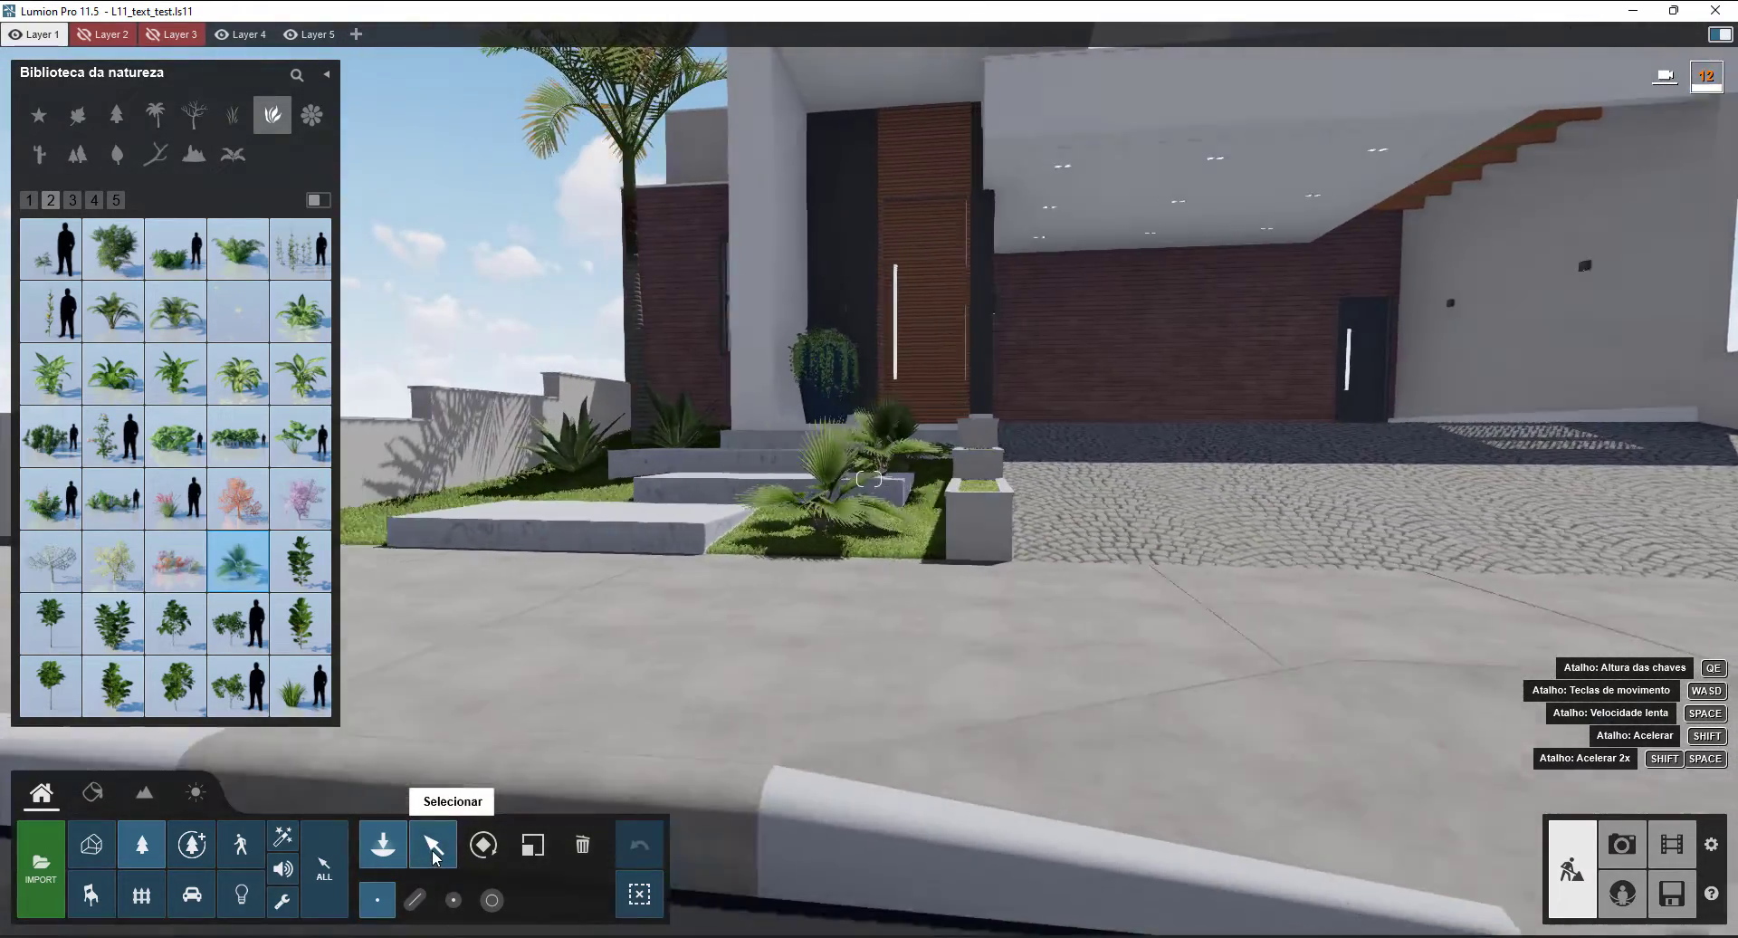
{"action": "key", "text": "w"}
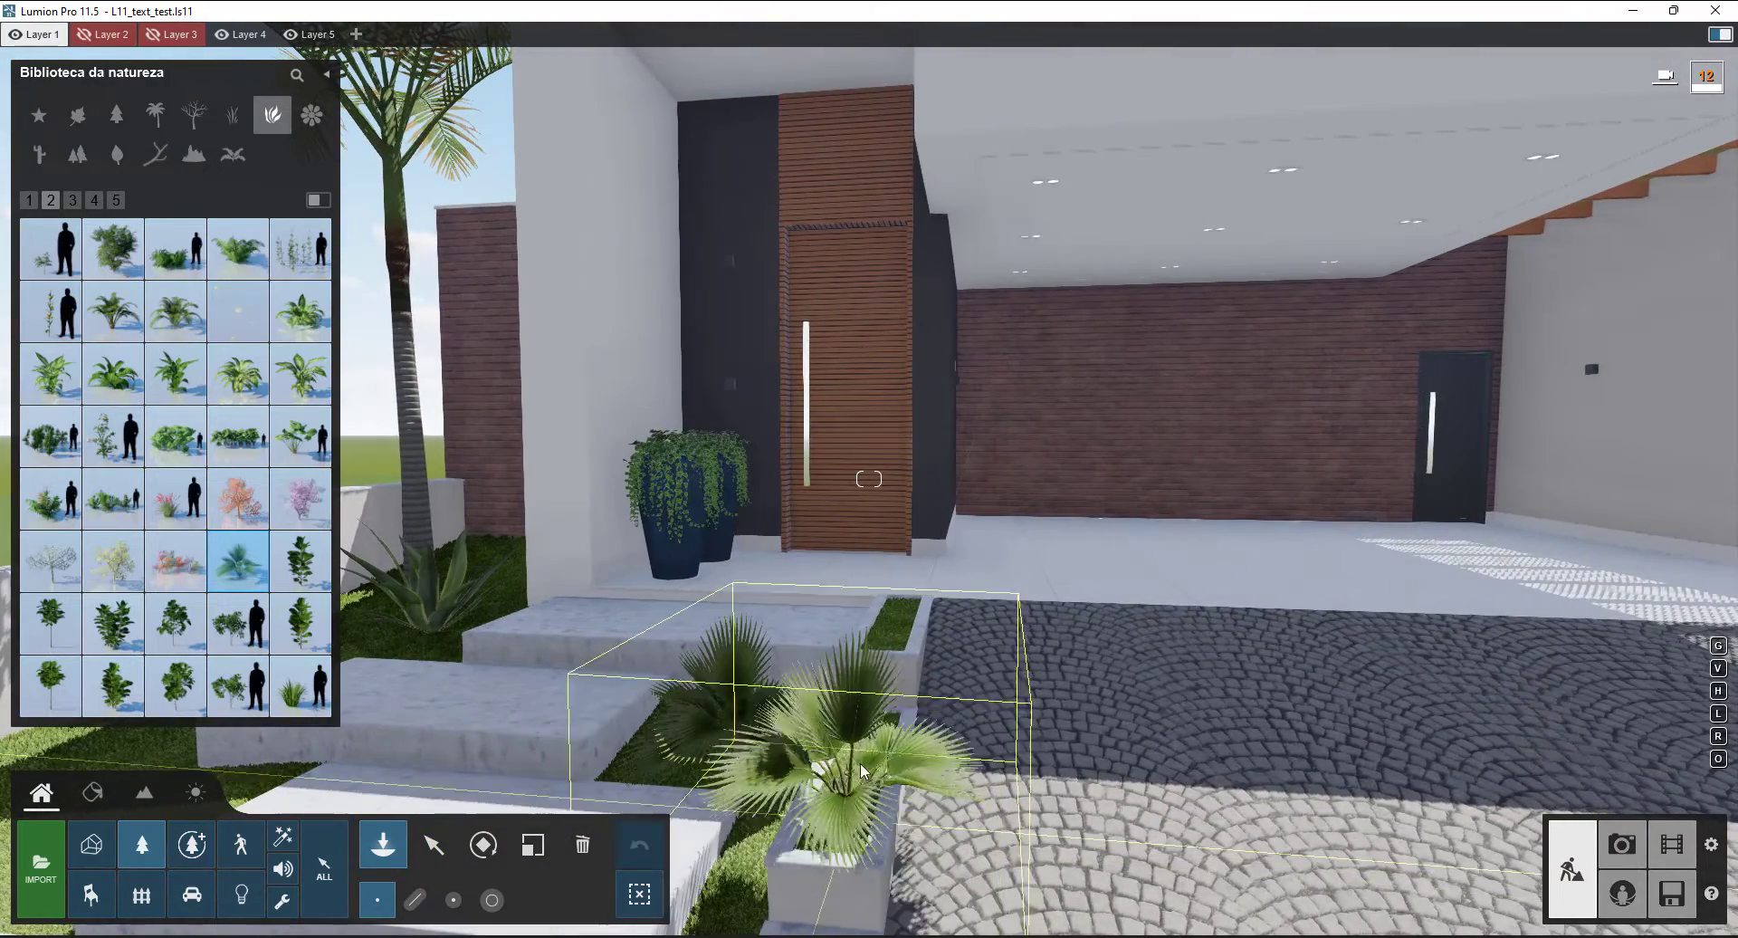
{"action": "left_click", "coordinate": [886, 619]}
{"action": "key", "text": "q"}
{"action": "key", "text": "w"}
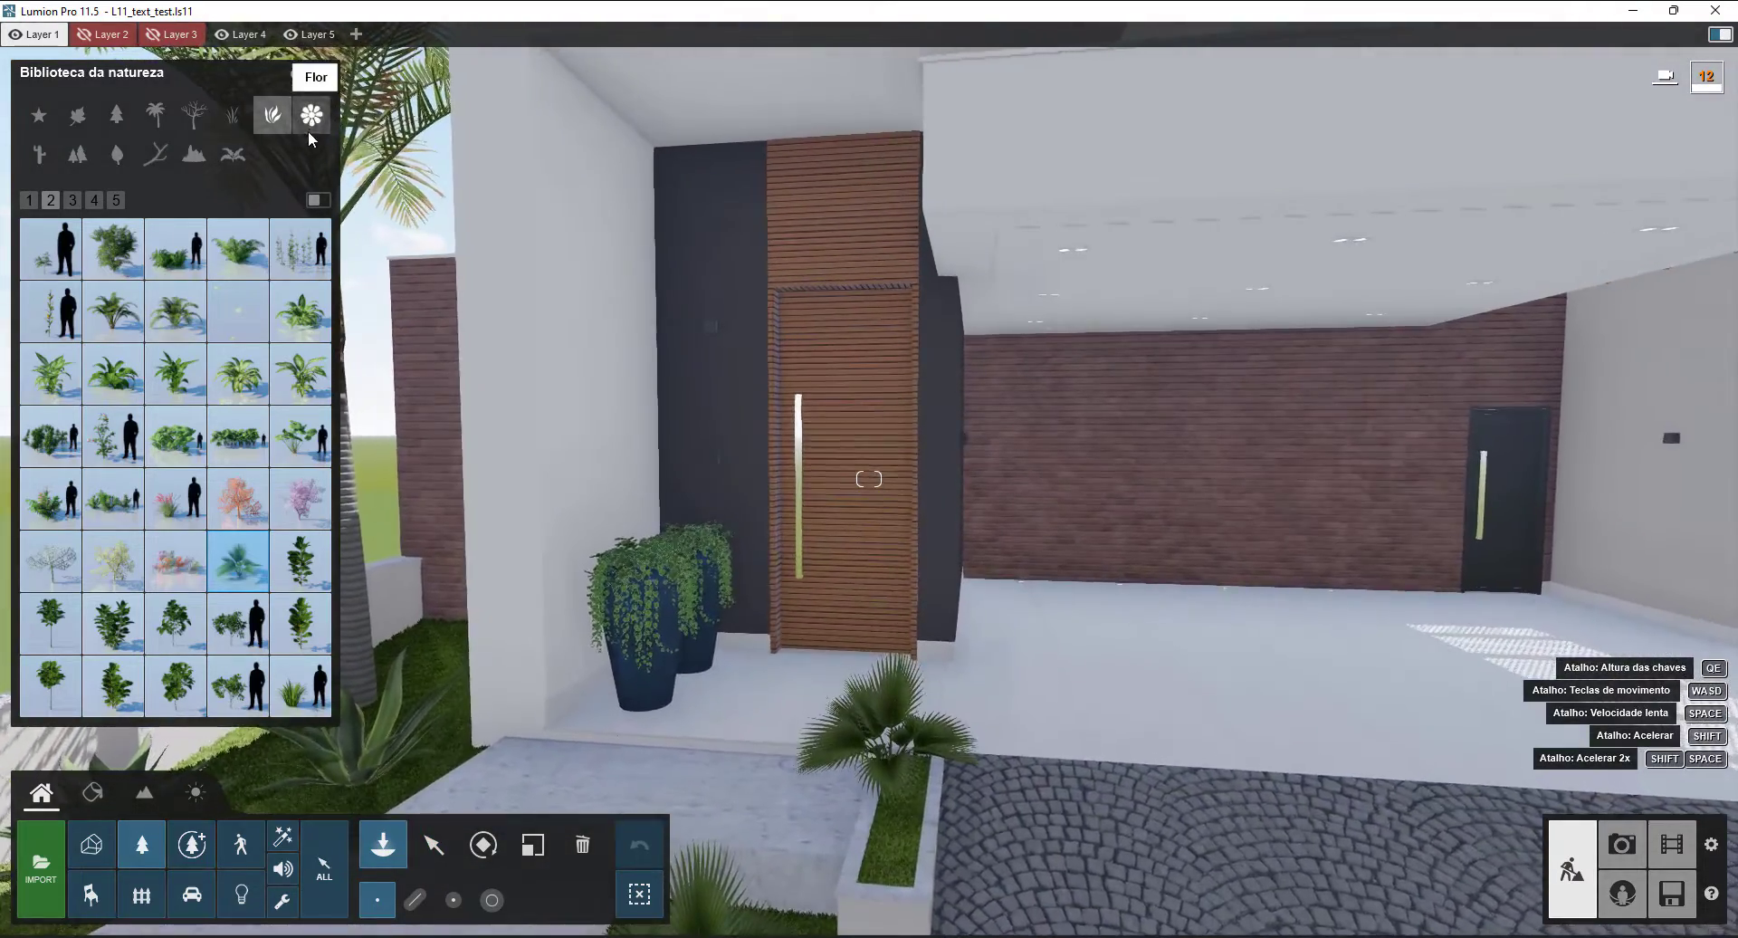
- Plant a row of three red-flowered plants from the flower category in the planter nearest the entrance
{"action": "left_click", "coordinate": [312, 115]}
{"action": "right_click_drag", "start_coordinate": [709, 395], "coordinate": [644, 419]}
{"action": "key", "text": "w"}
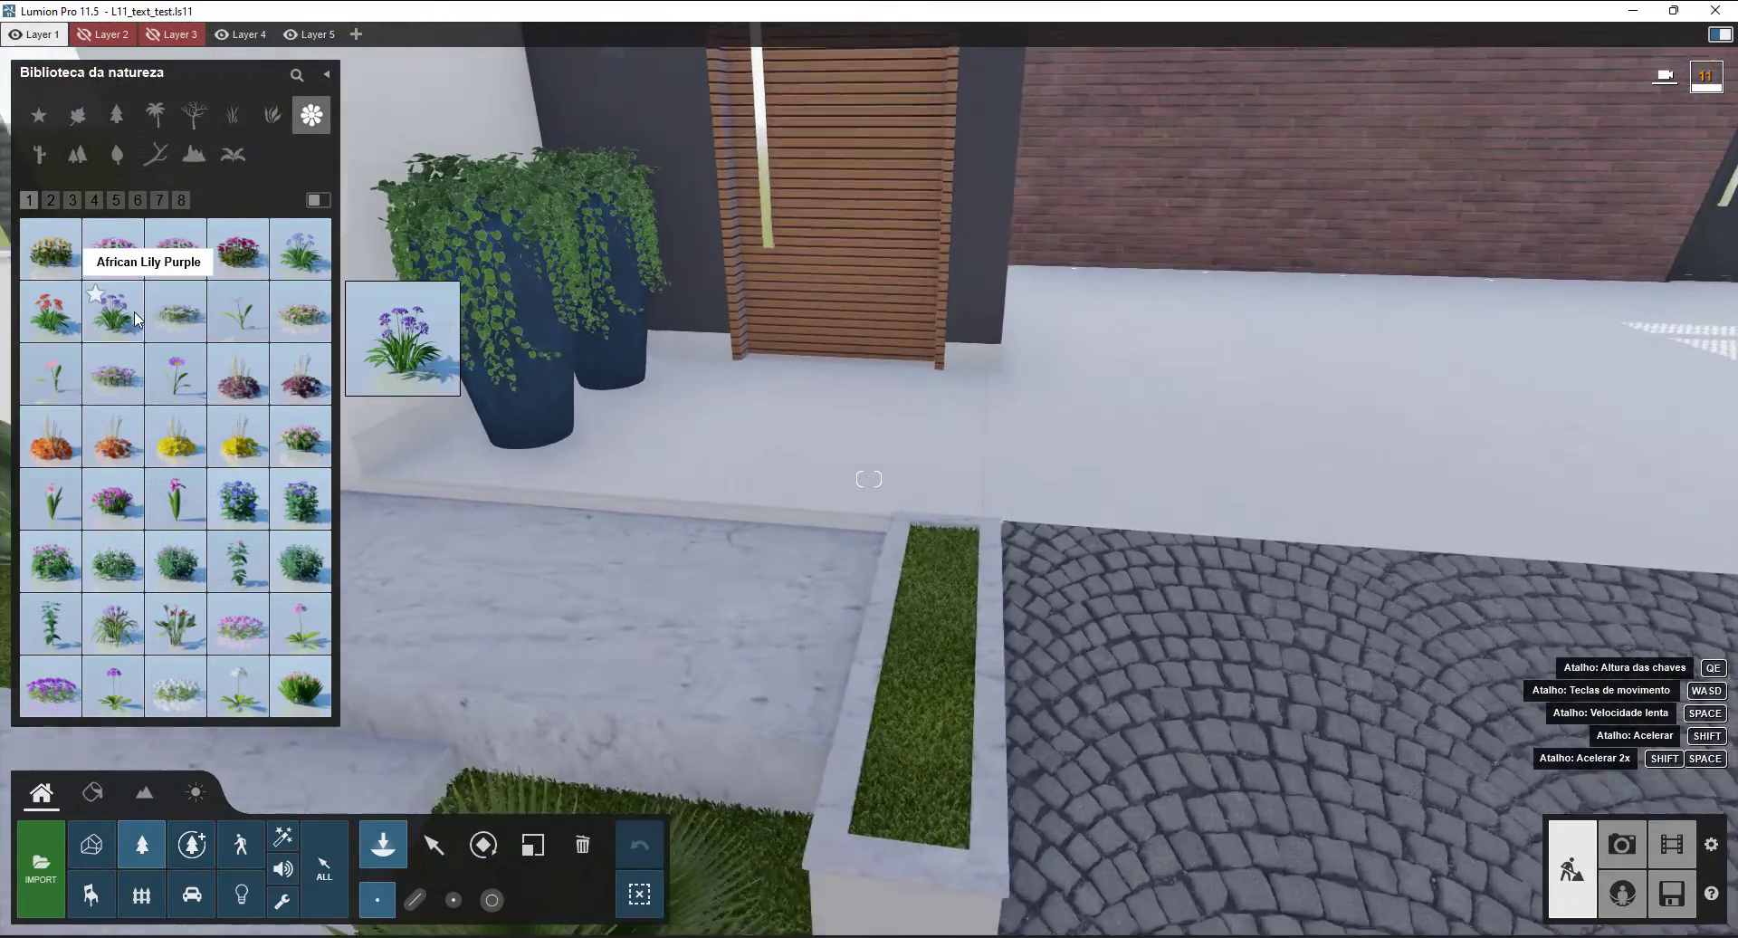
{"action": "left_click", "coordinate": [140, 319]}
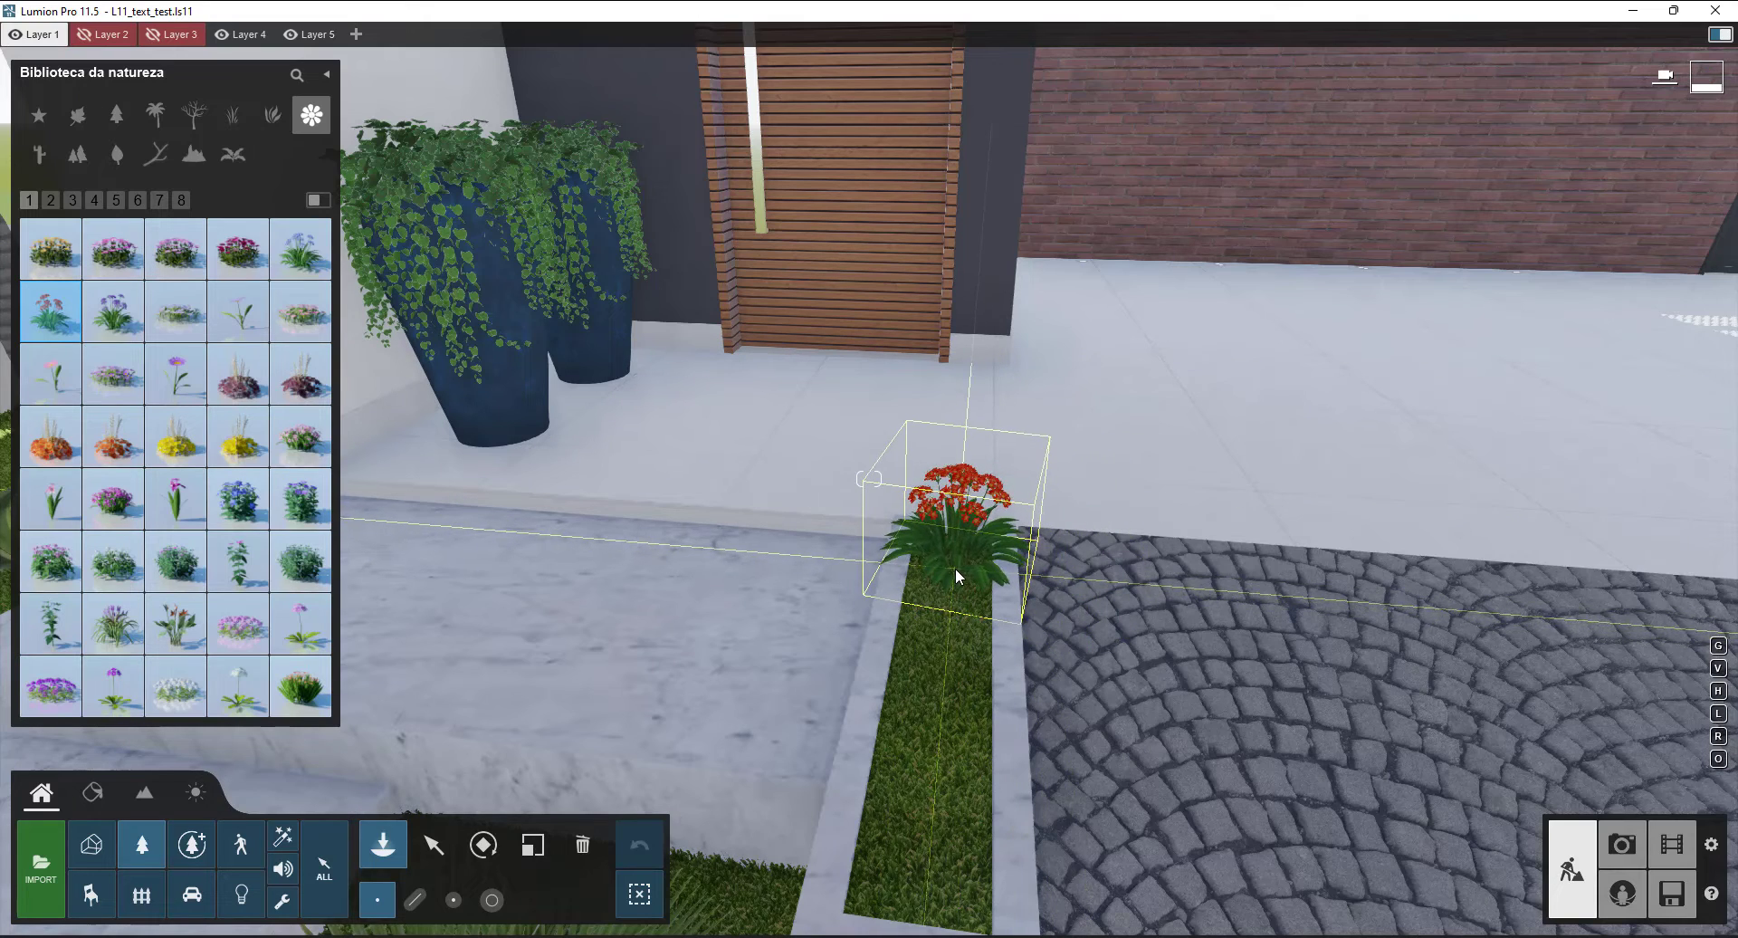
{"action": "left_click", "coordinate": [953, 570]}
{"action": "left_click", "coordinate": [947, 670]}
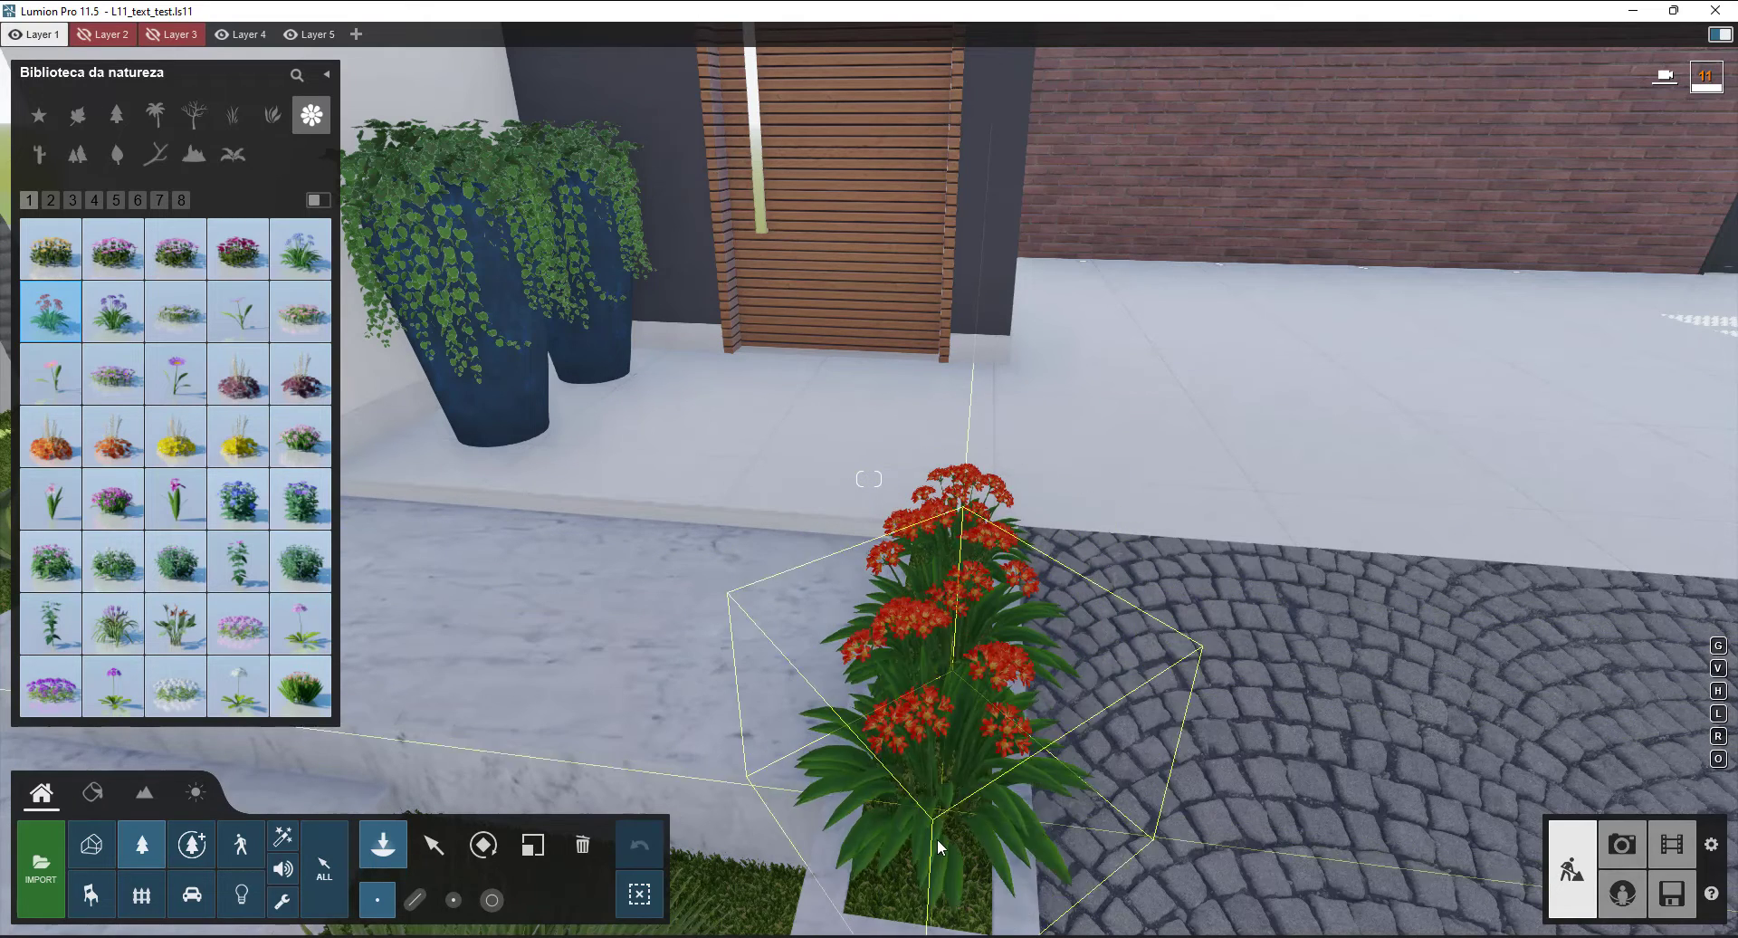
{"action": "left_click", "coordinate": [937, 838]}
- Plant three of the same red-flowered plants in a row along the middle driveway planter
{"action": "key", "text": "s"}
{"action": "key", "text": "s"}
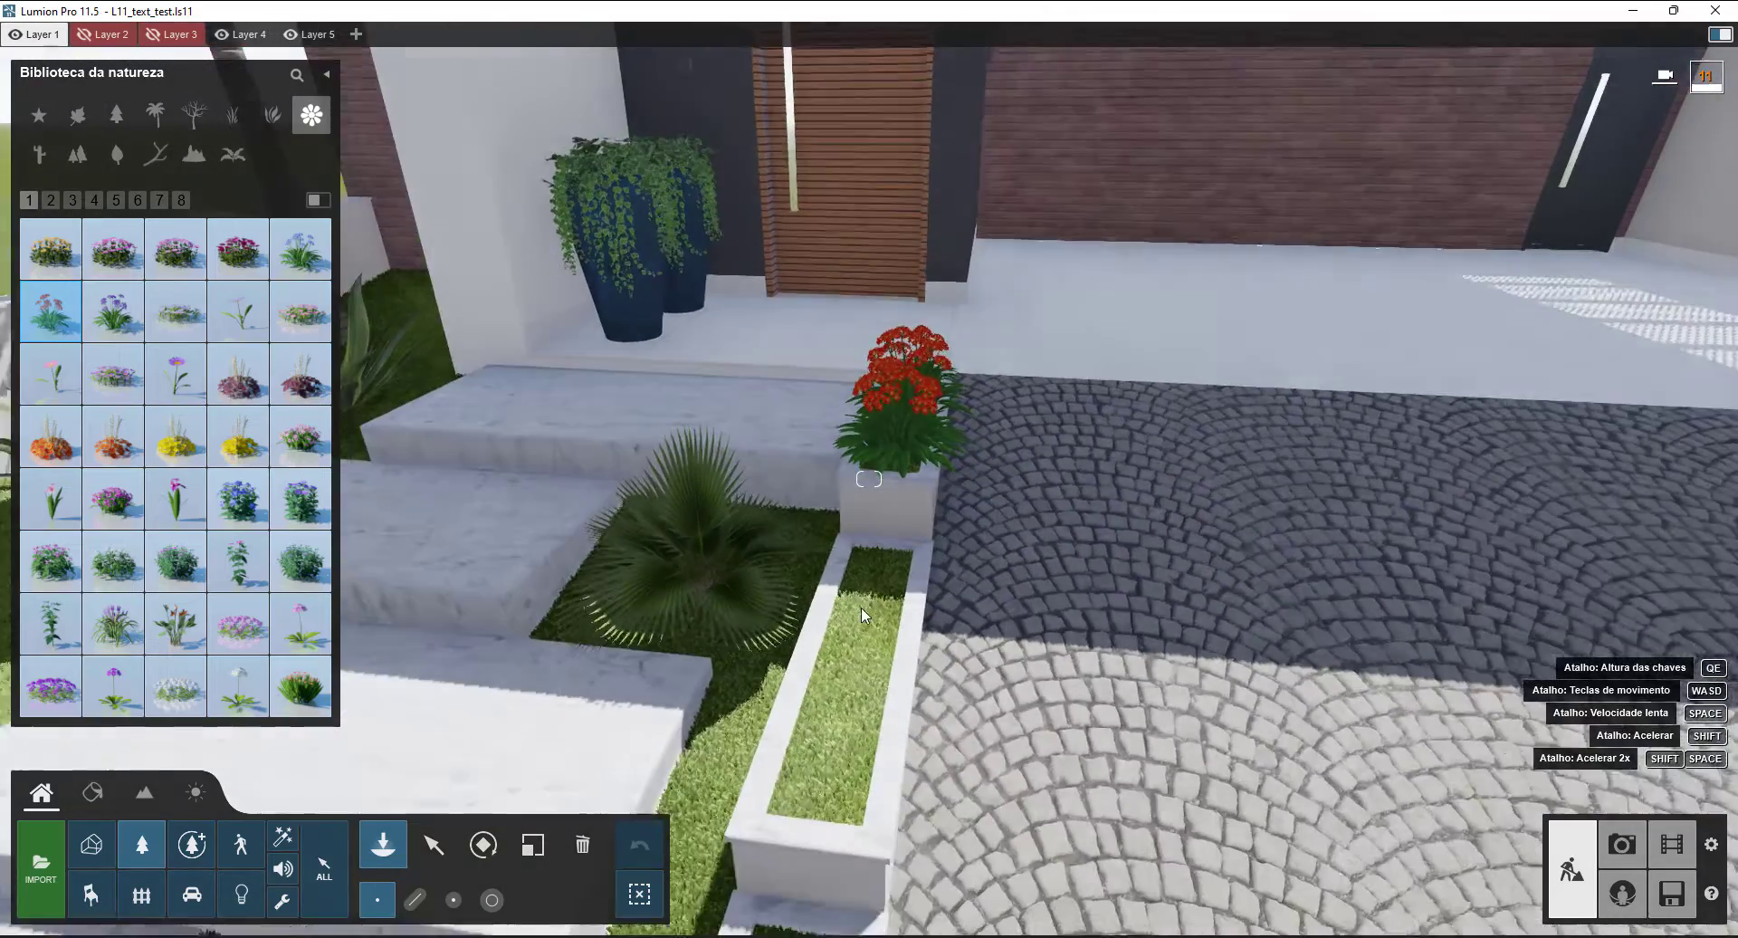
{"action": "left_click", "coordinate": [873, 574]}
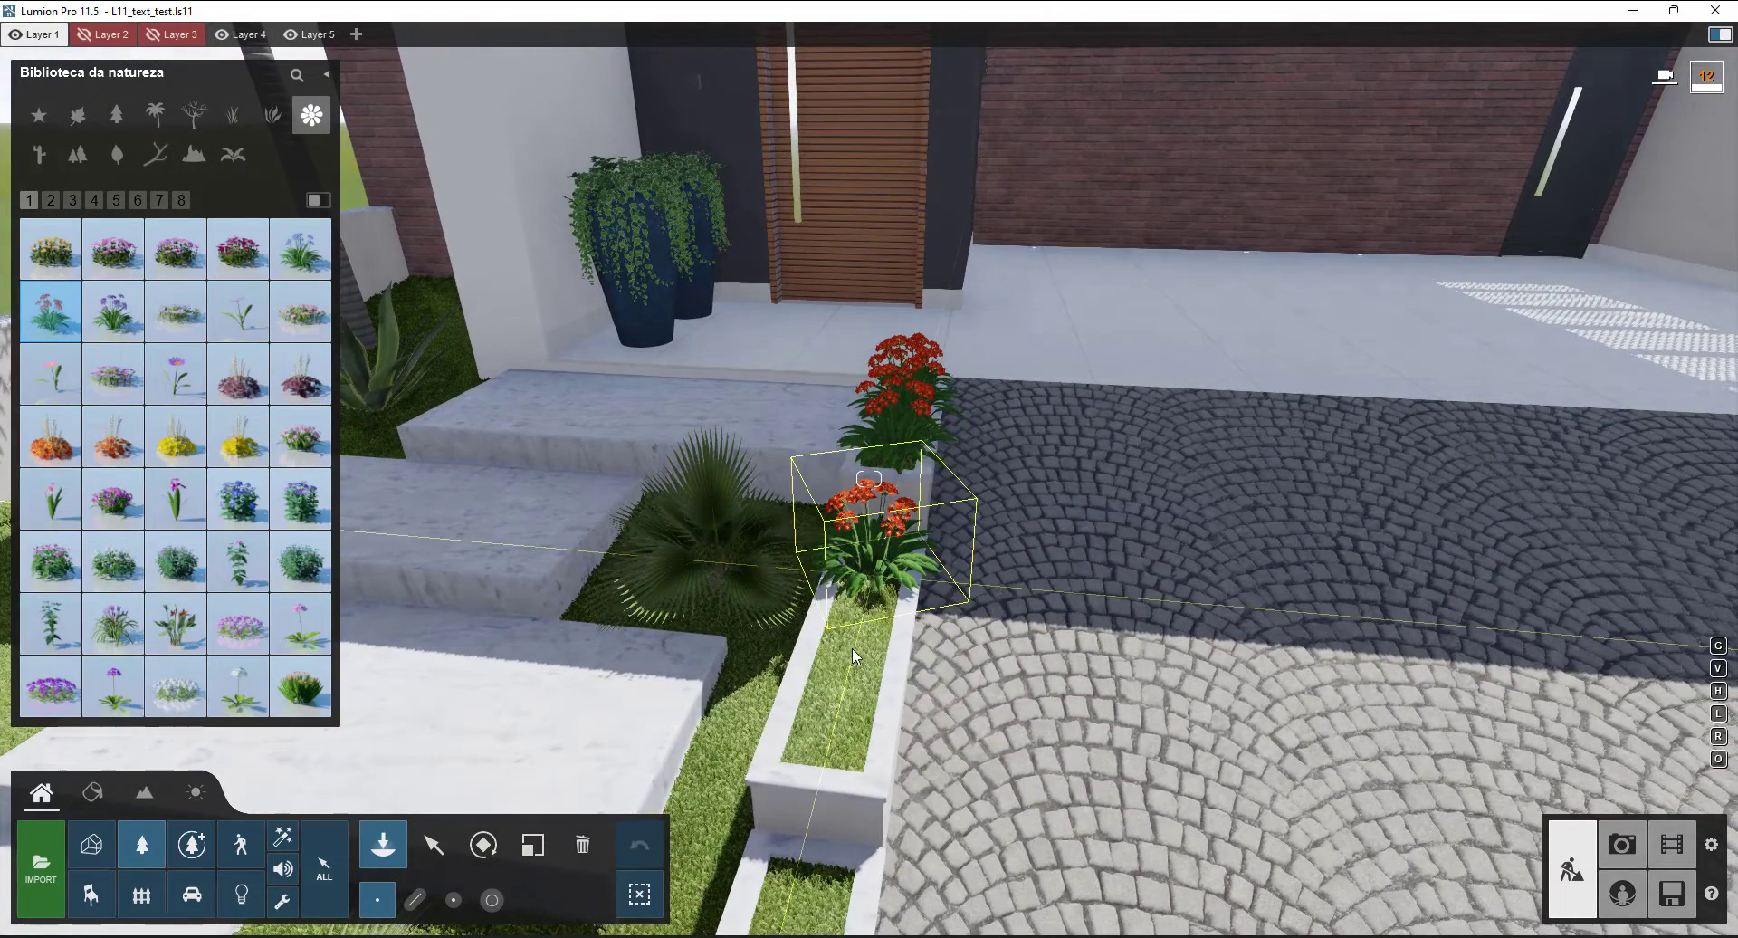
{"action": "left_click", "coordinate": [855, 648]}
{"action": "left_click", "coordinate": [834, 747]}
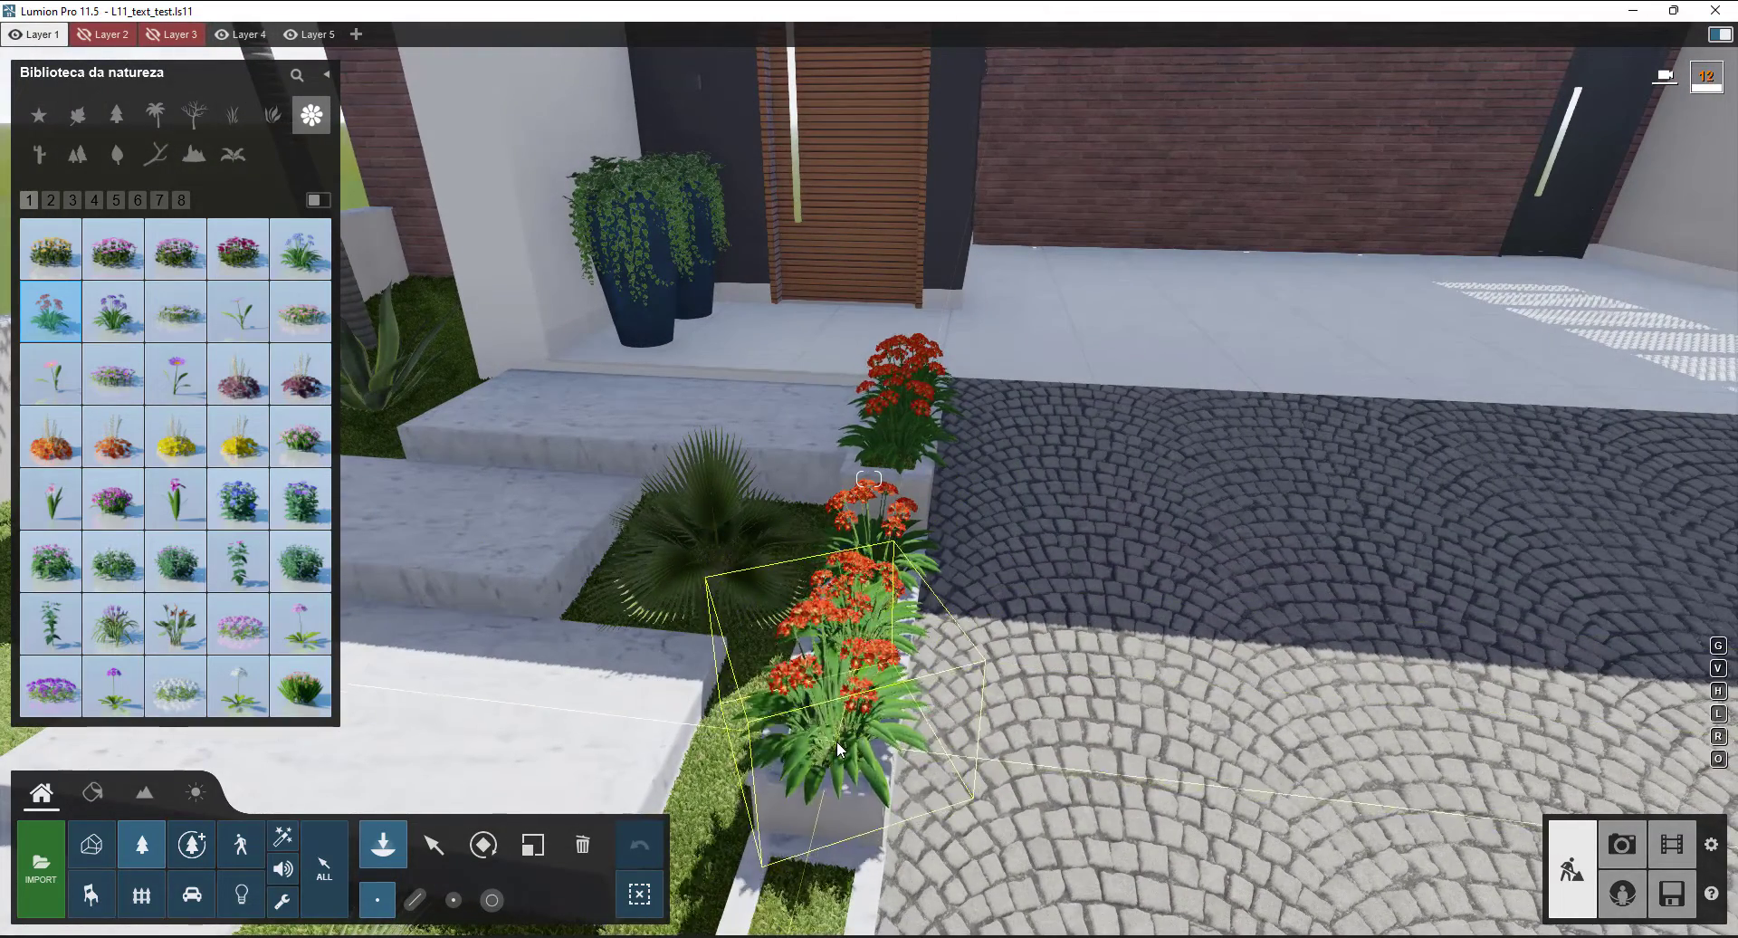
- Plant the same red flowers in a row along the planter closest to the sidewalk
{"action": "key", "text": "s"}
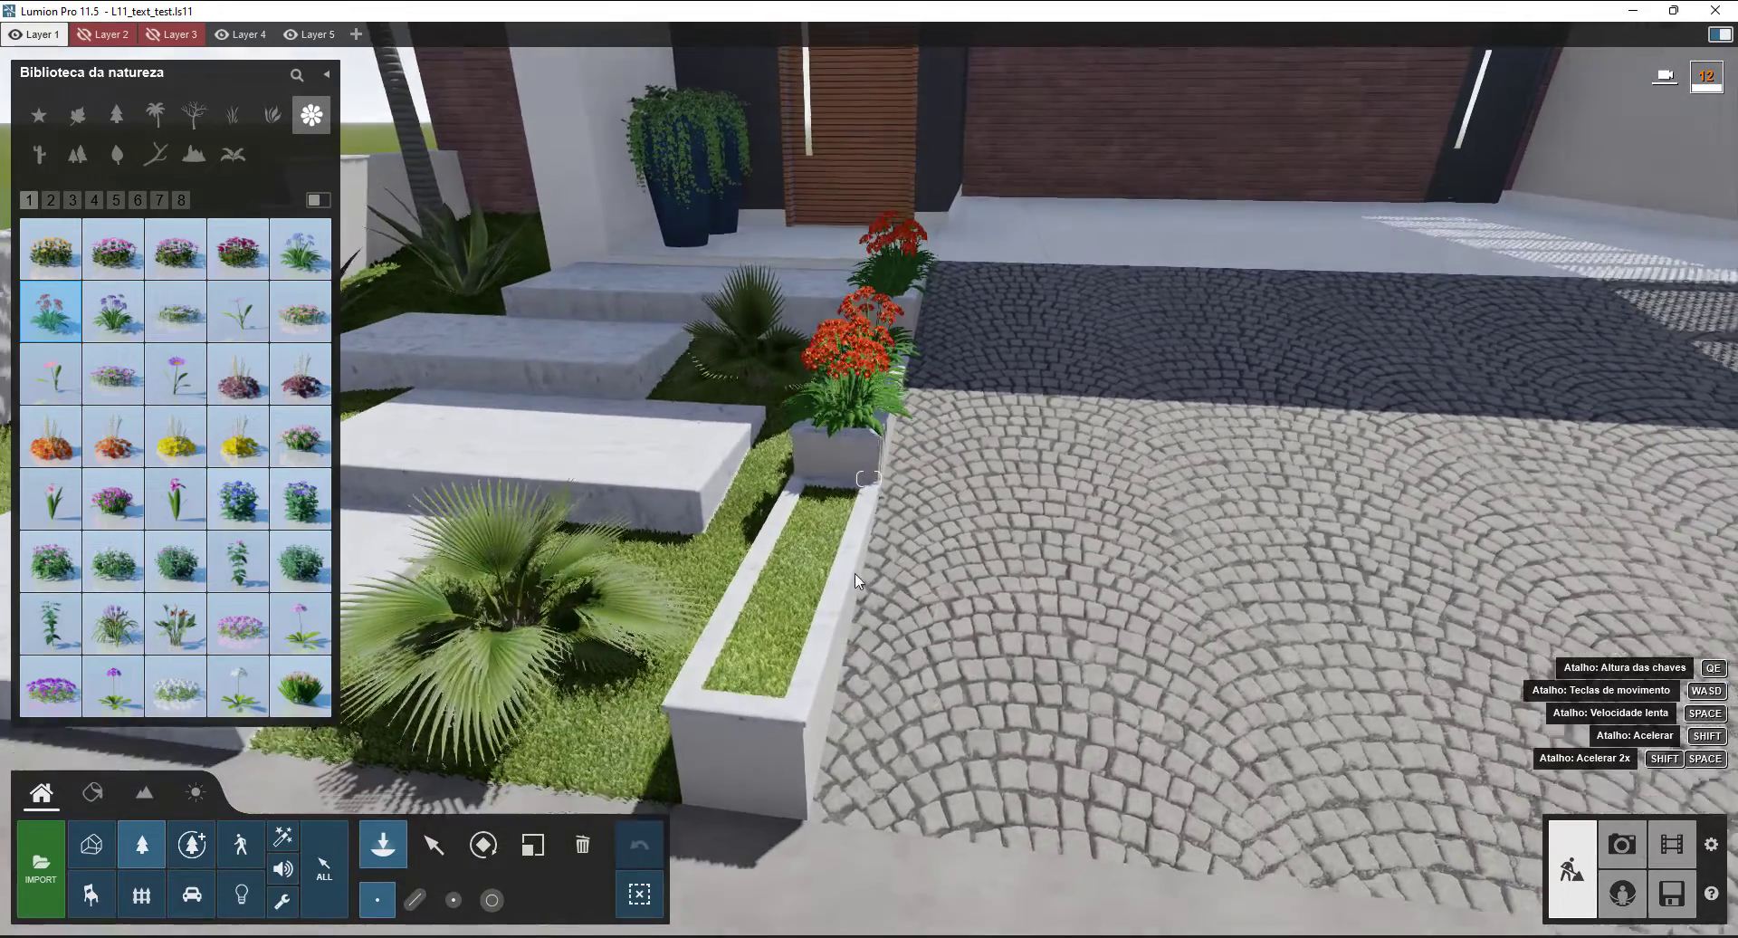
{"action": "key", "text": "a"}
{"action": "left_click", "coordinate": [909, 487]}
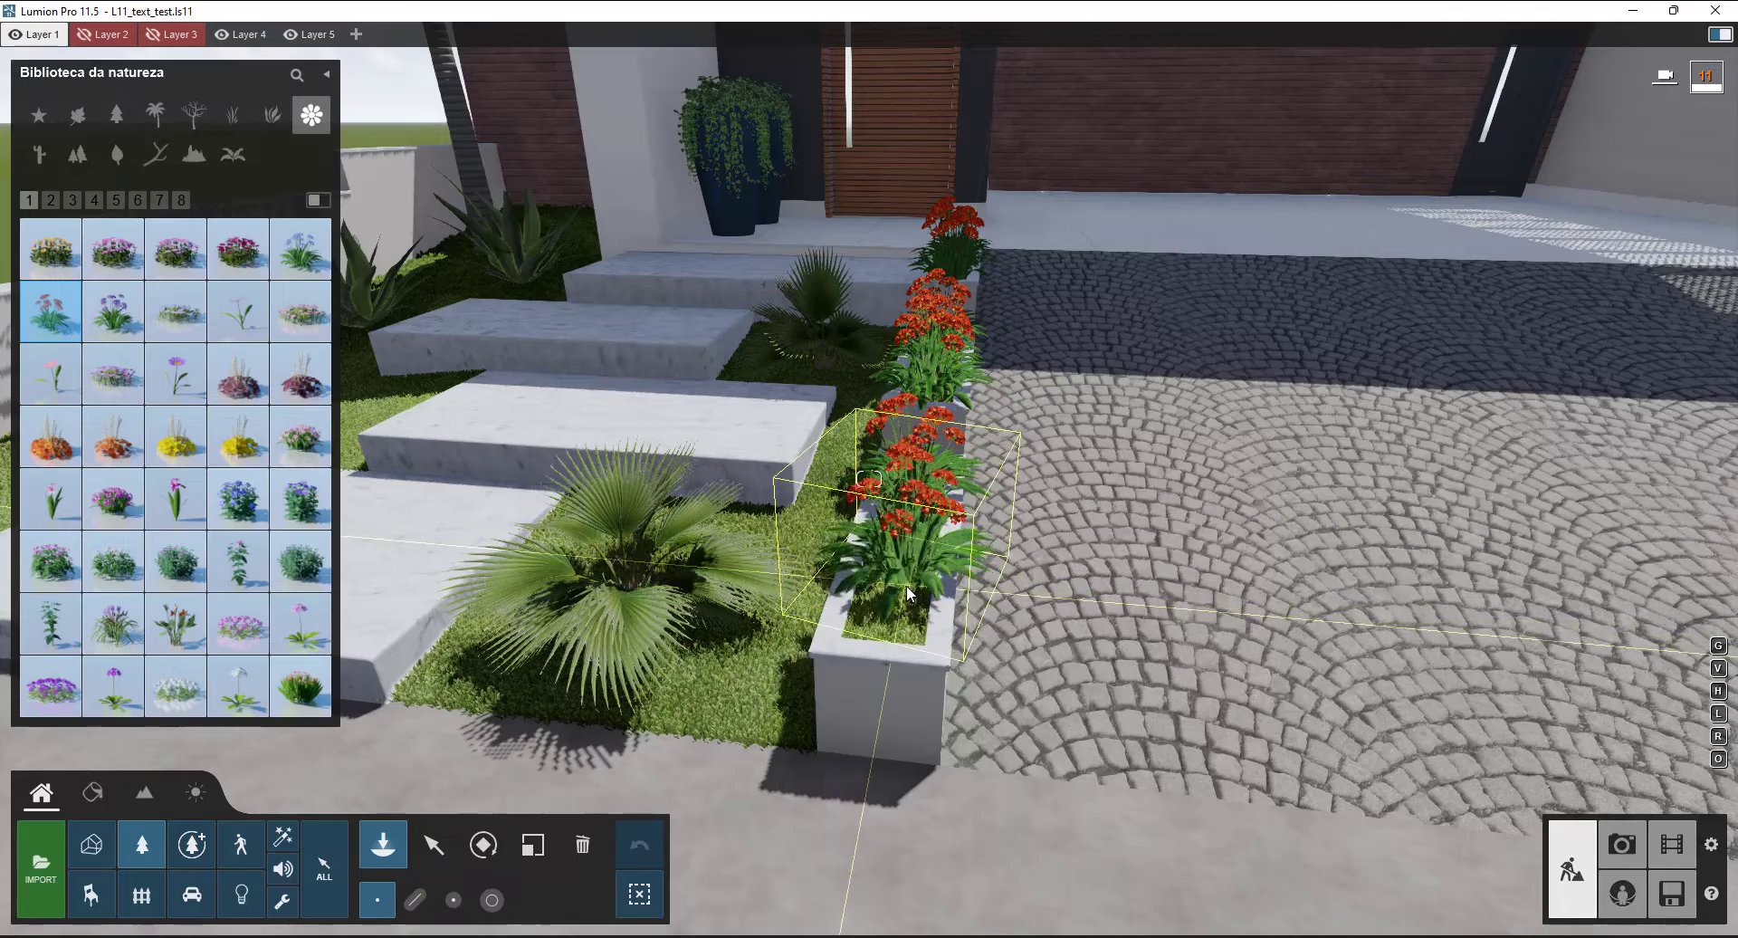
- Make Layer 2 and Layer 3 visible again to show the hidden lights and vehicles
{"action": "key", "text": "s"}
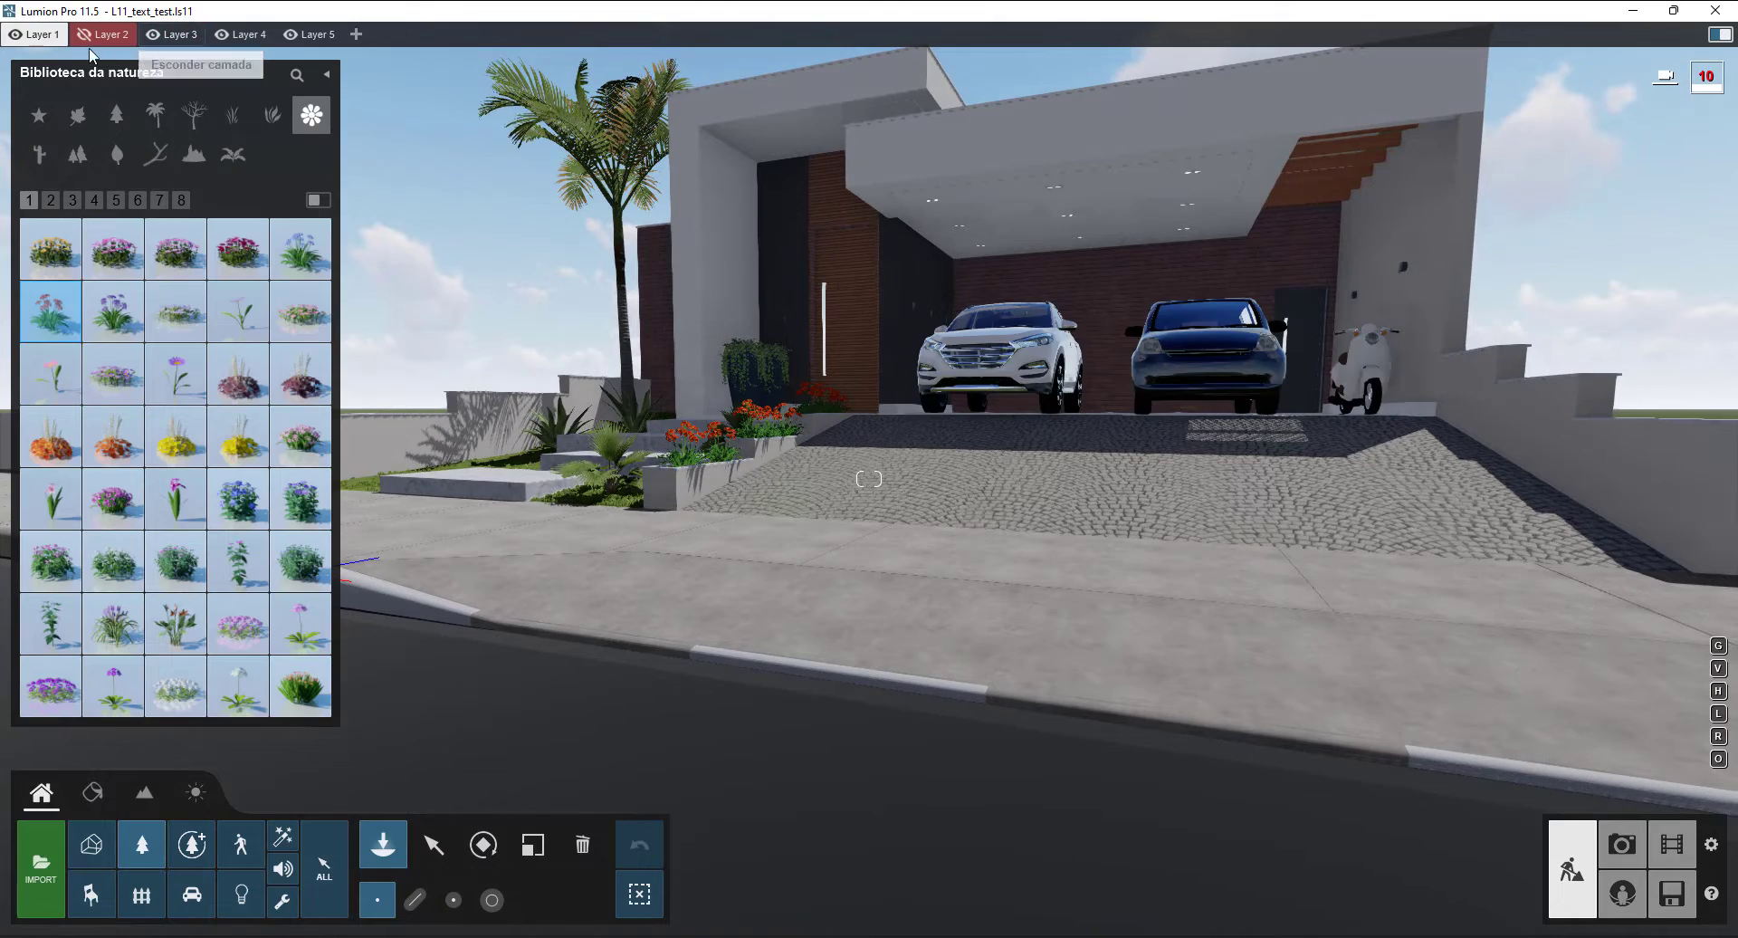
{"action": "left_click", "coordinate": [964, 699]}
{"action": "key", "text": "s"}
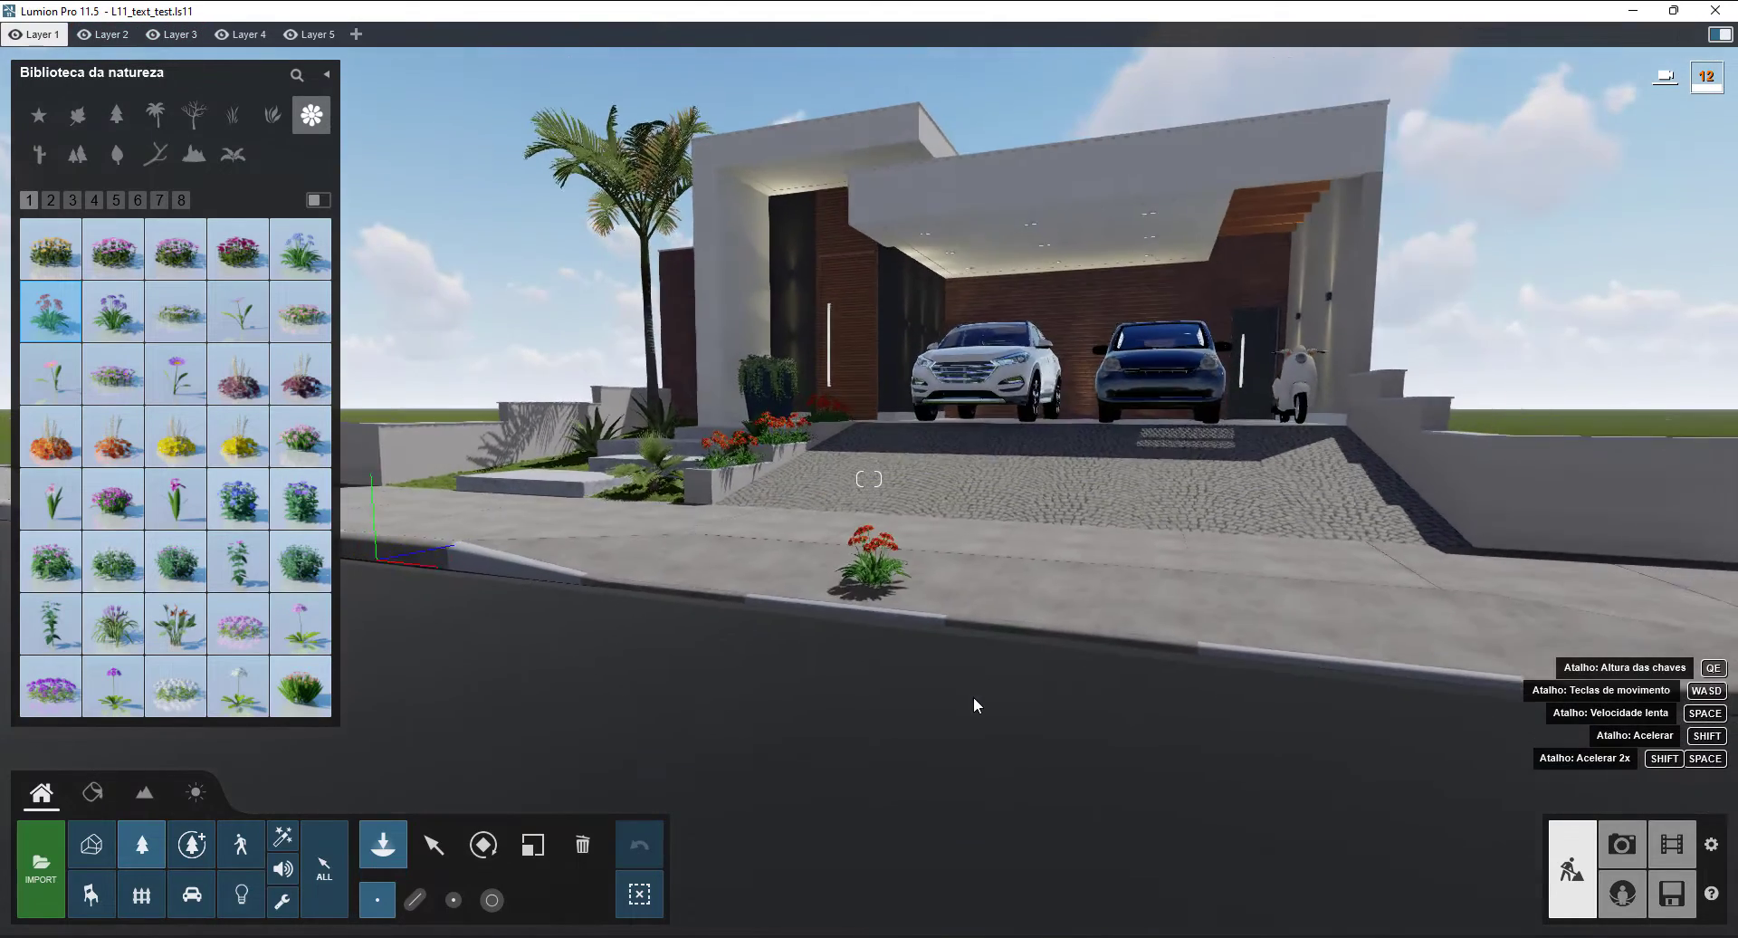
- Examine the landscaped front garden, lights and vehicles from the street, above the stone steps and from an elevated view
{"action": "key", "text": "a"}
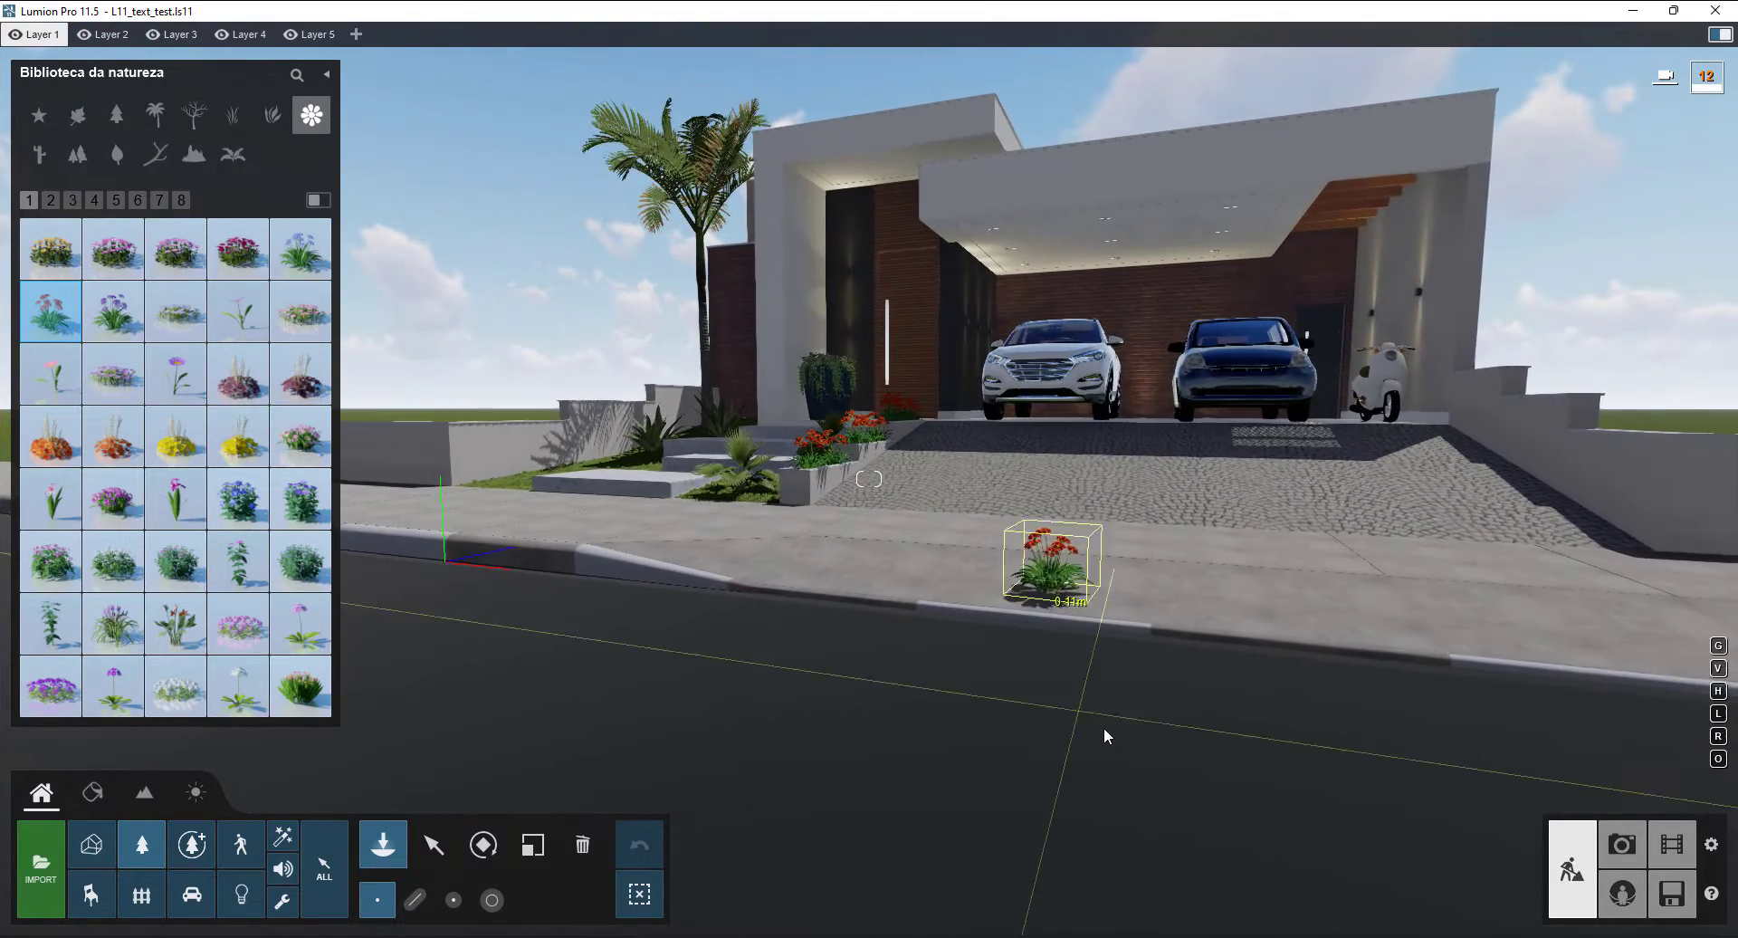
{"action": "key", "text": "w"}
{"action": "key", "text": "s"}
{"action": "key", "text": "a"}
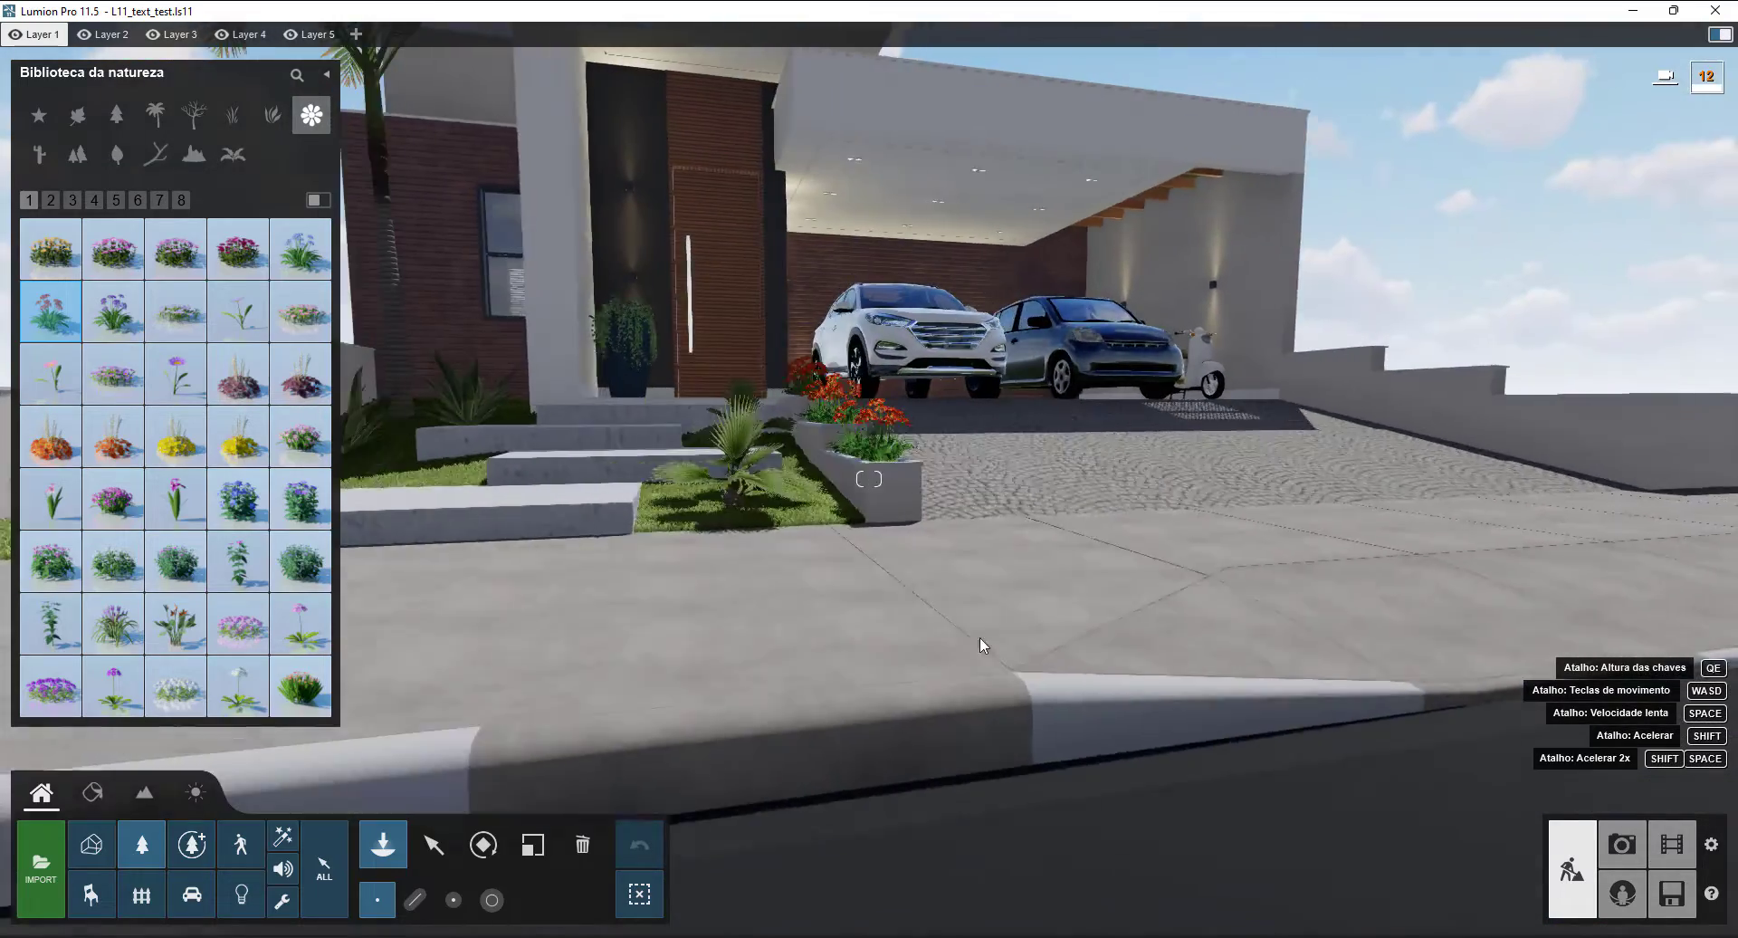
{"action": "key", "text": "w"}
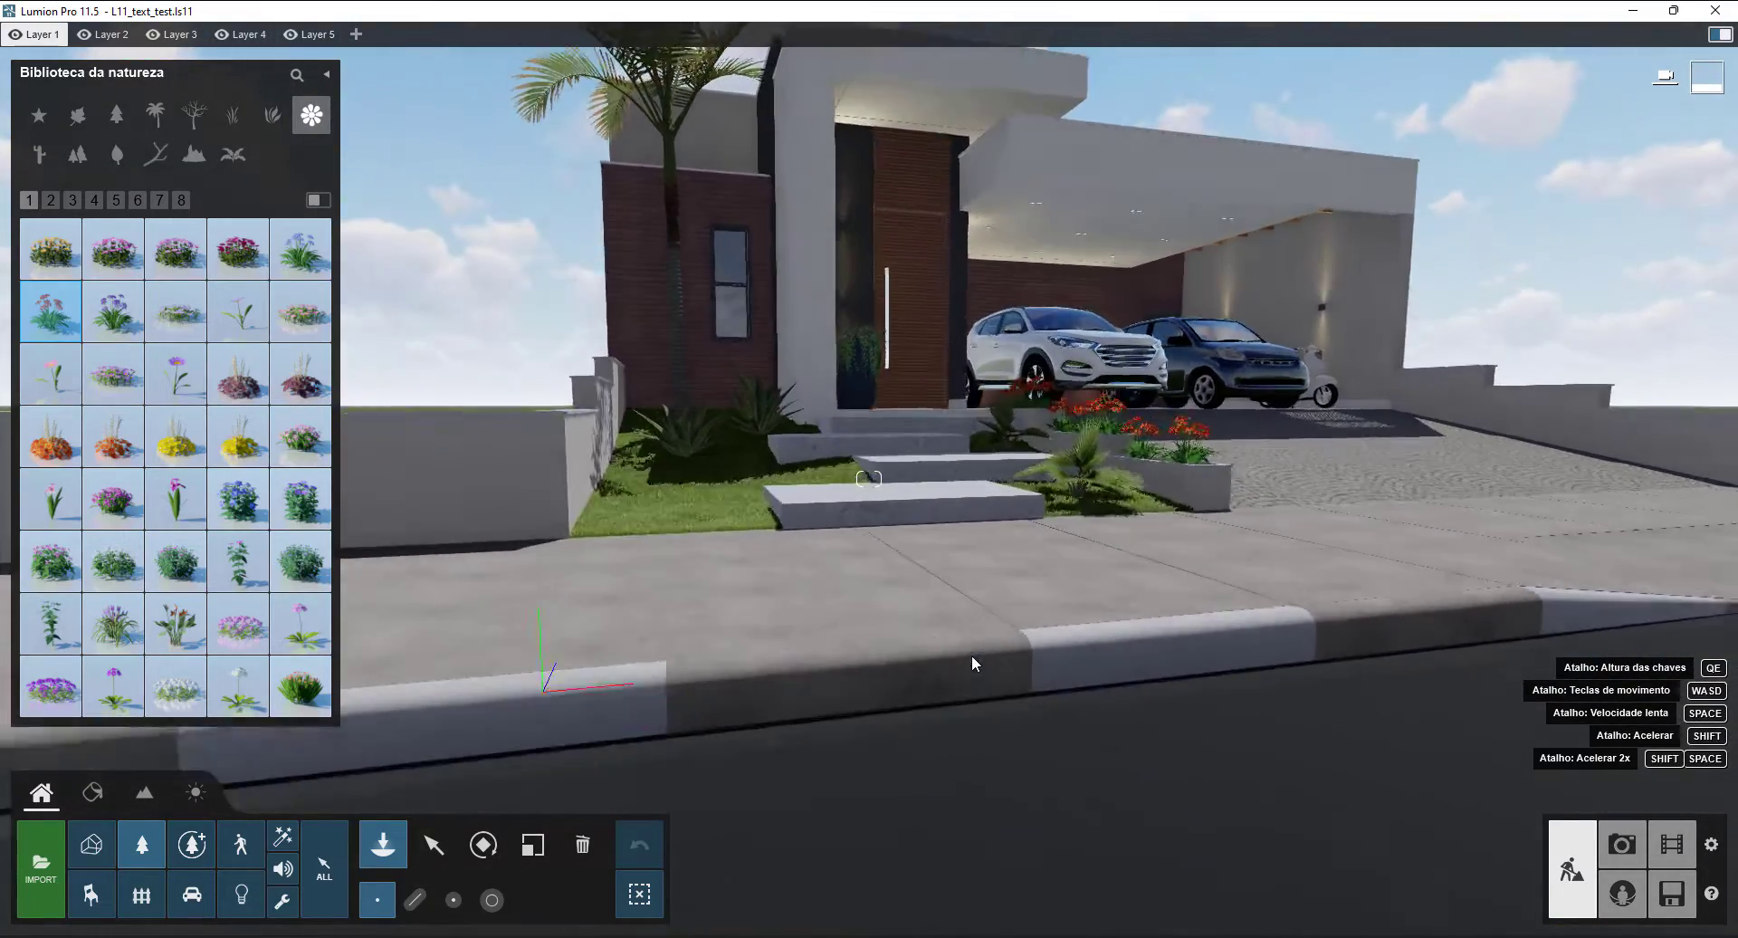
{"action": "key", "text": "s"}
{"action": "key", "text": "a"}
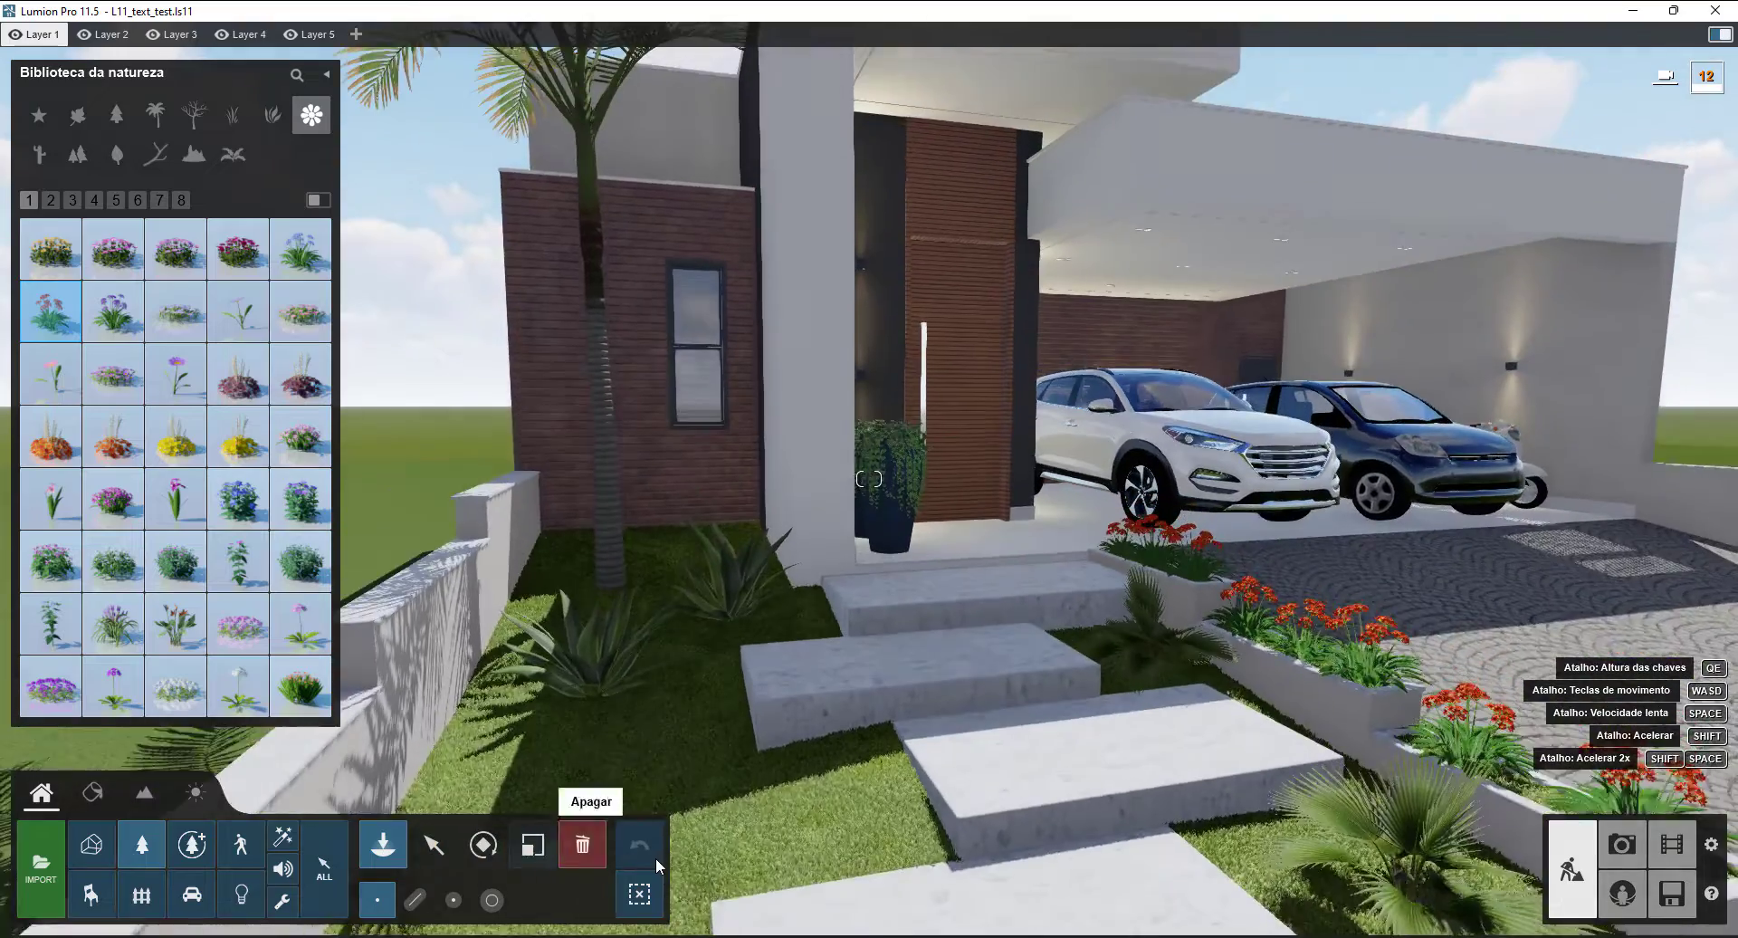
{"action": "key", "text": "s"}
{"action": "key", "text": "q"}
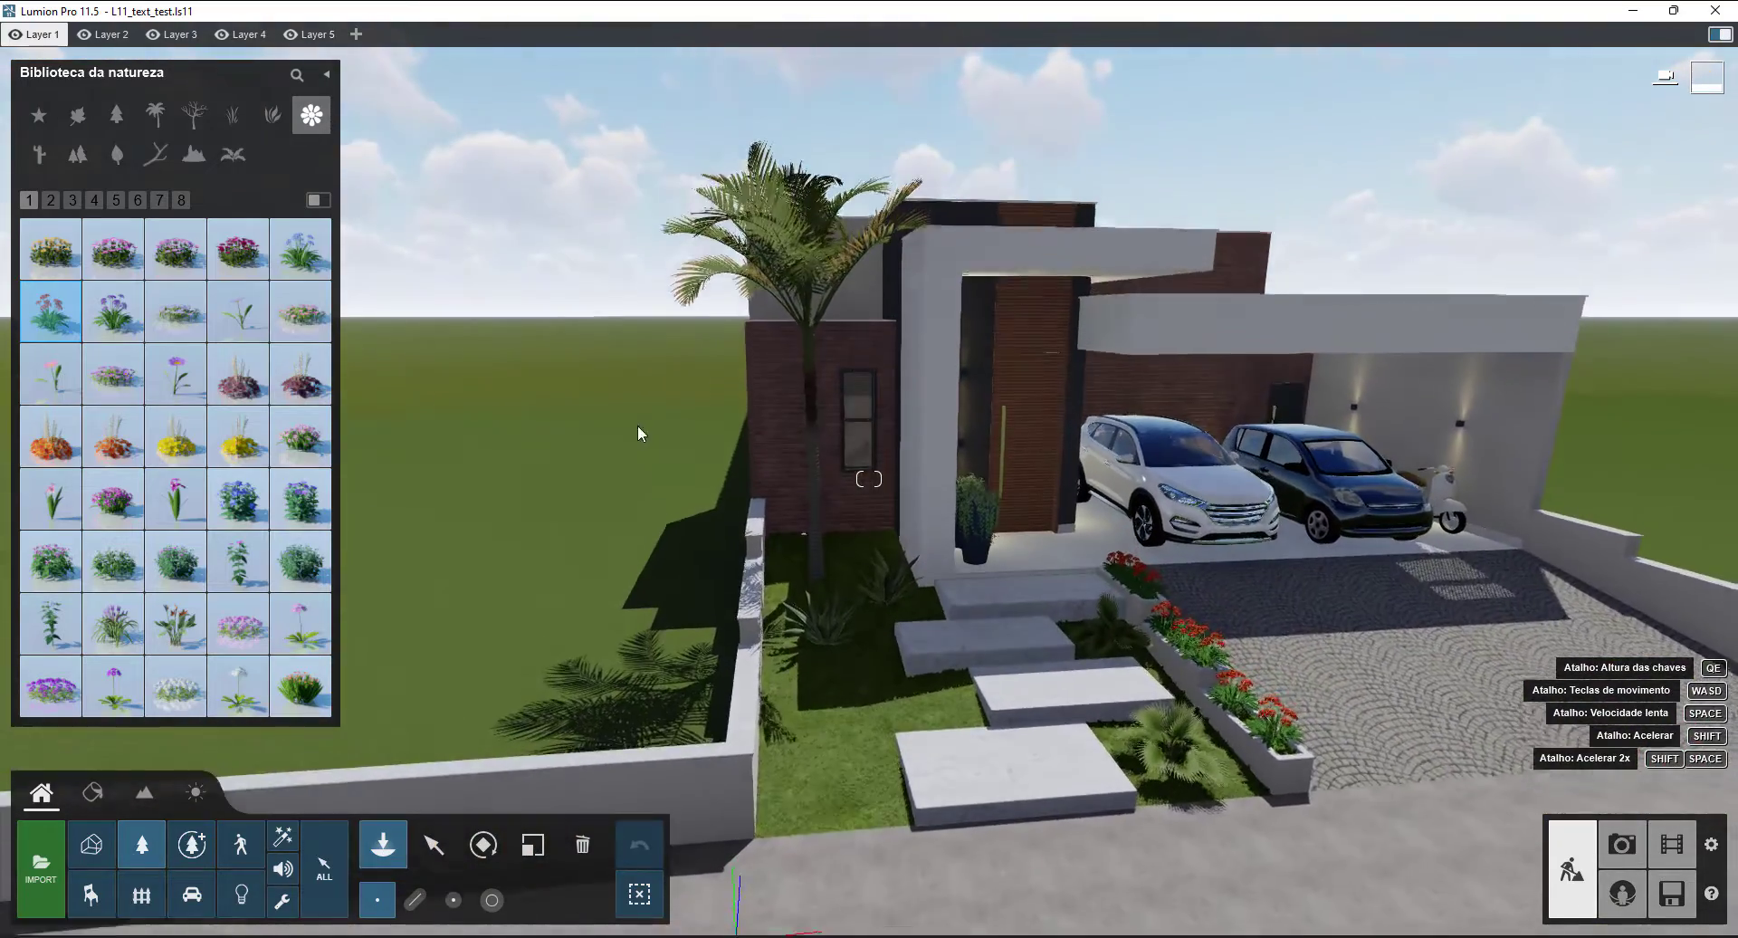
{"action": "key", "text": "a"}
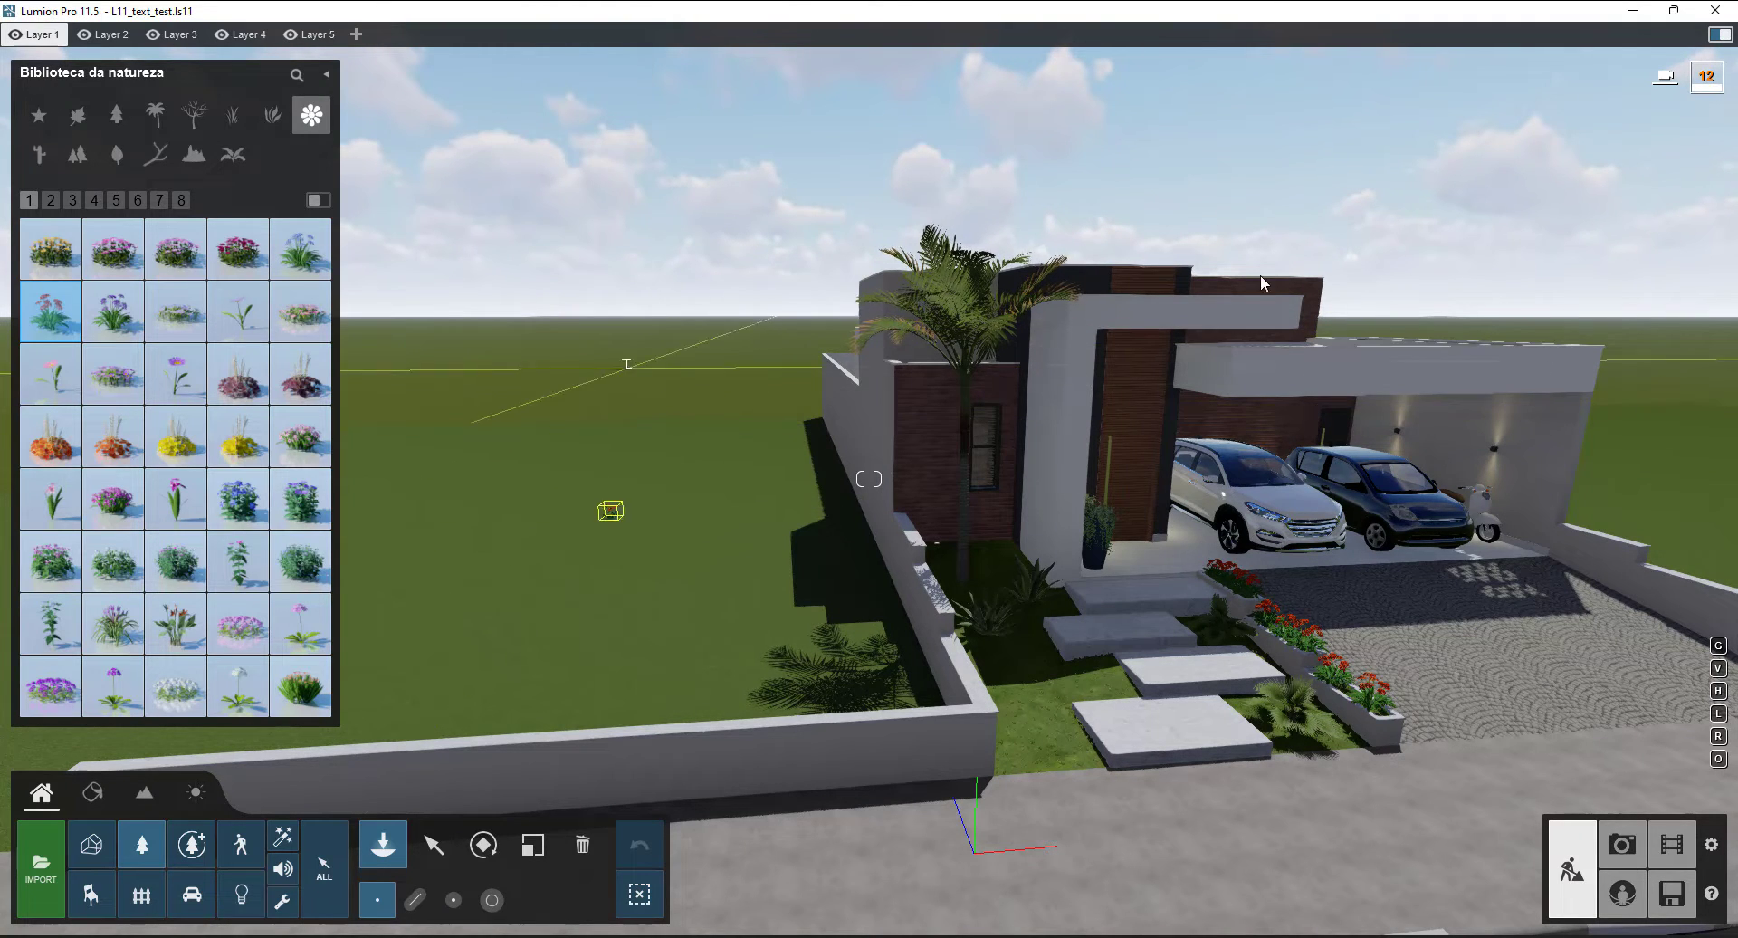
- Choose the TreeCluster2 Pine Square L-RT tree cluster and try it on the empty land beside the house
{"action": "left_click", "coordinate": [76, 155]}
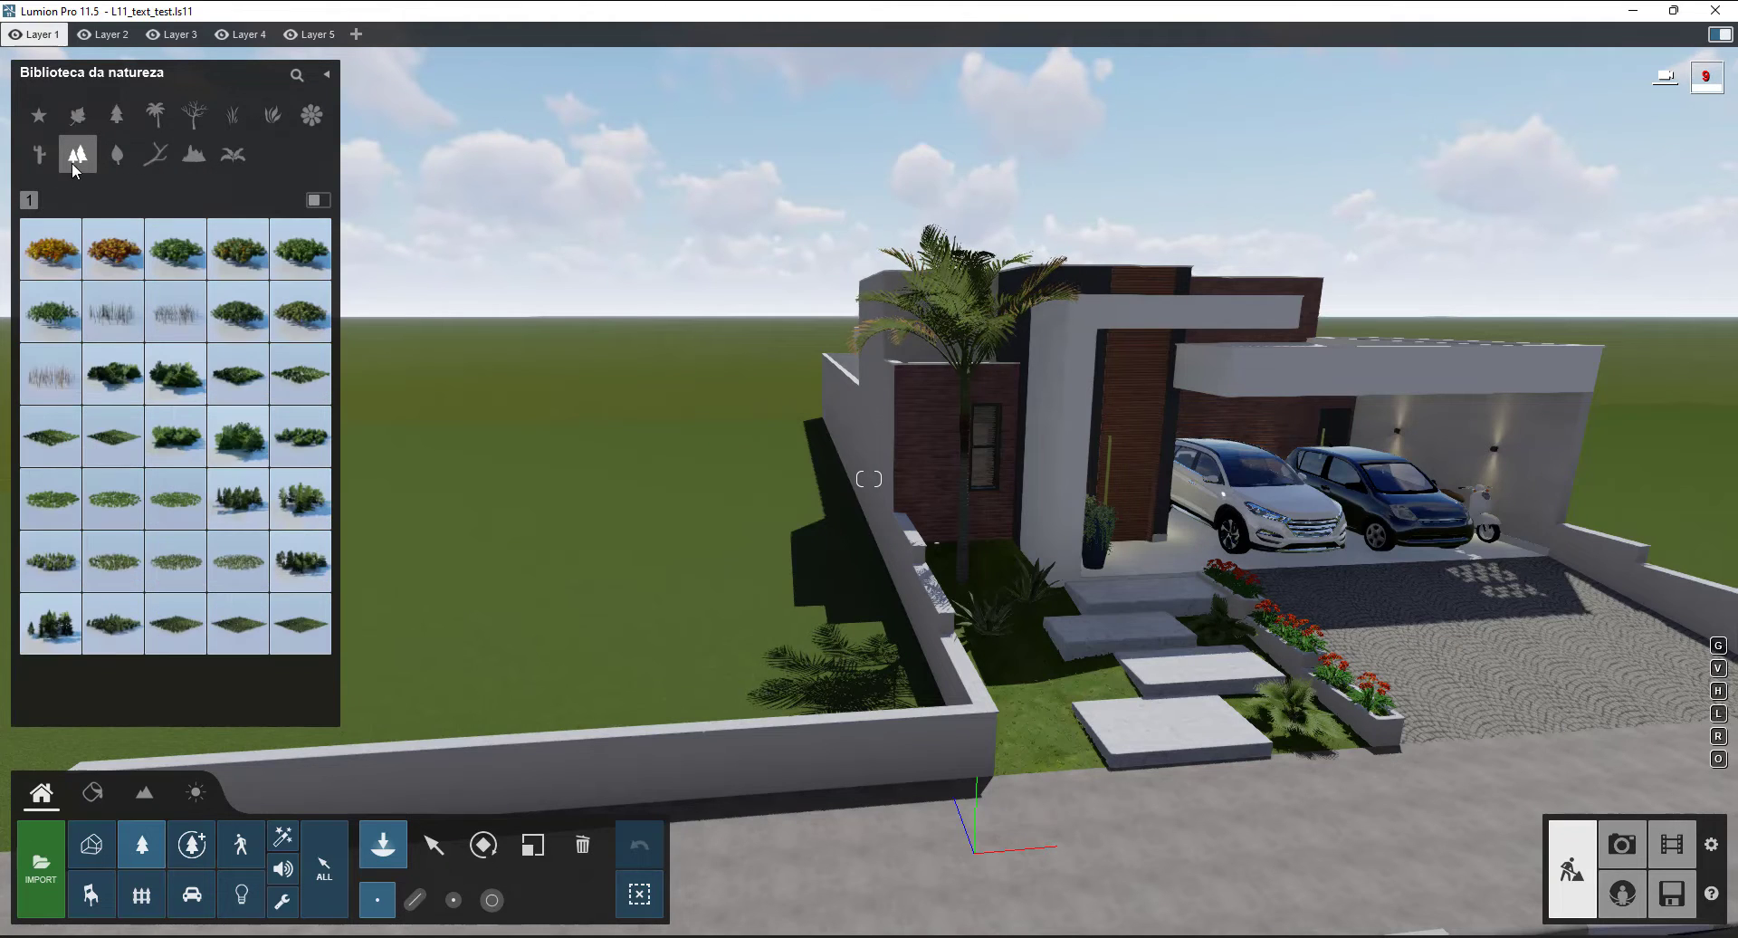
{"action": "left_click", "coordinate": [299, 561]}
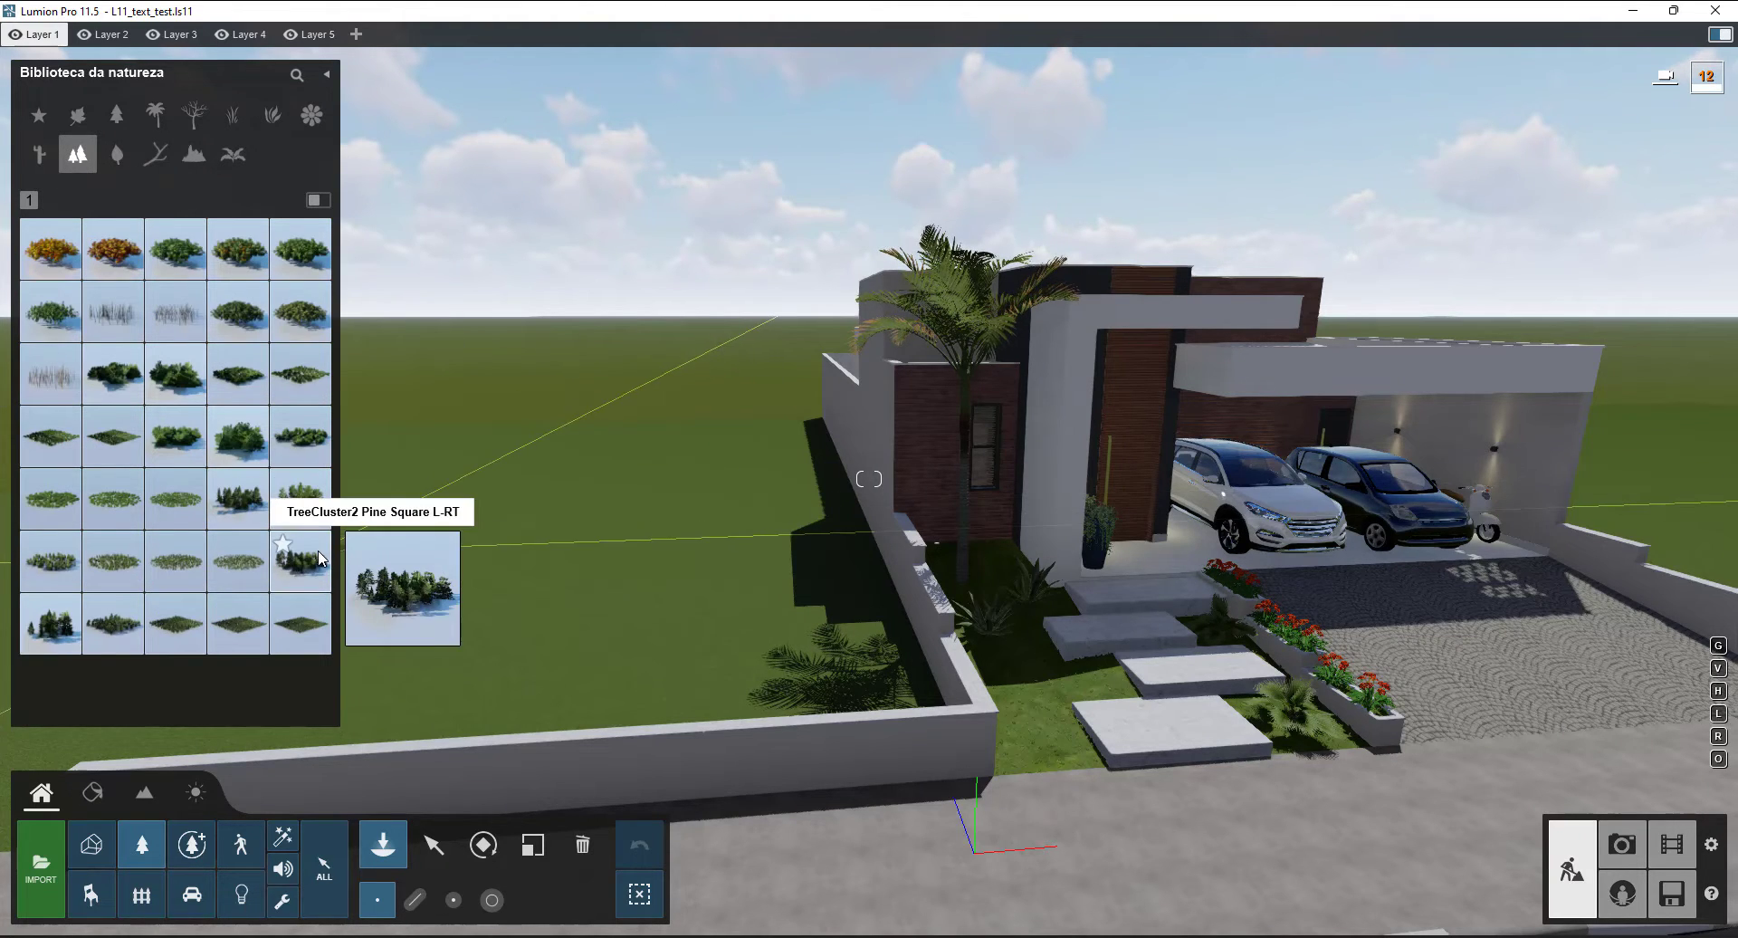
{"action": "left_click", "coordinate": [665, 463]}
{"action": "key", "text": "s"}
{"action": "key", "text": "q"}
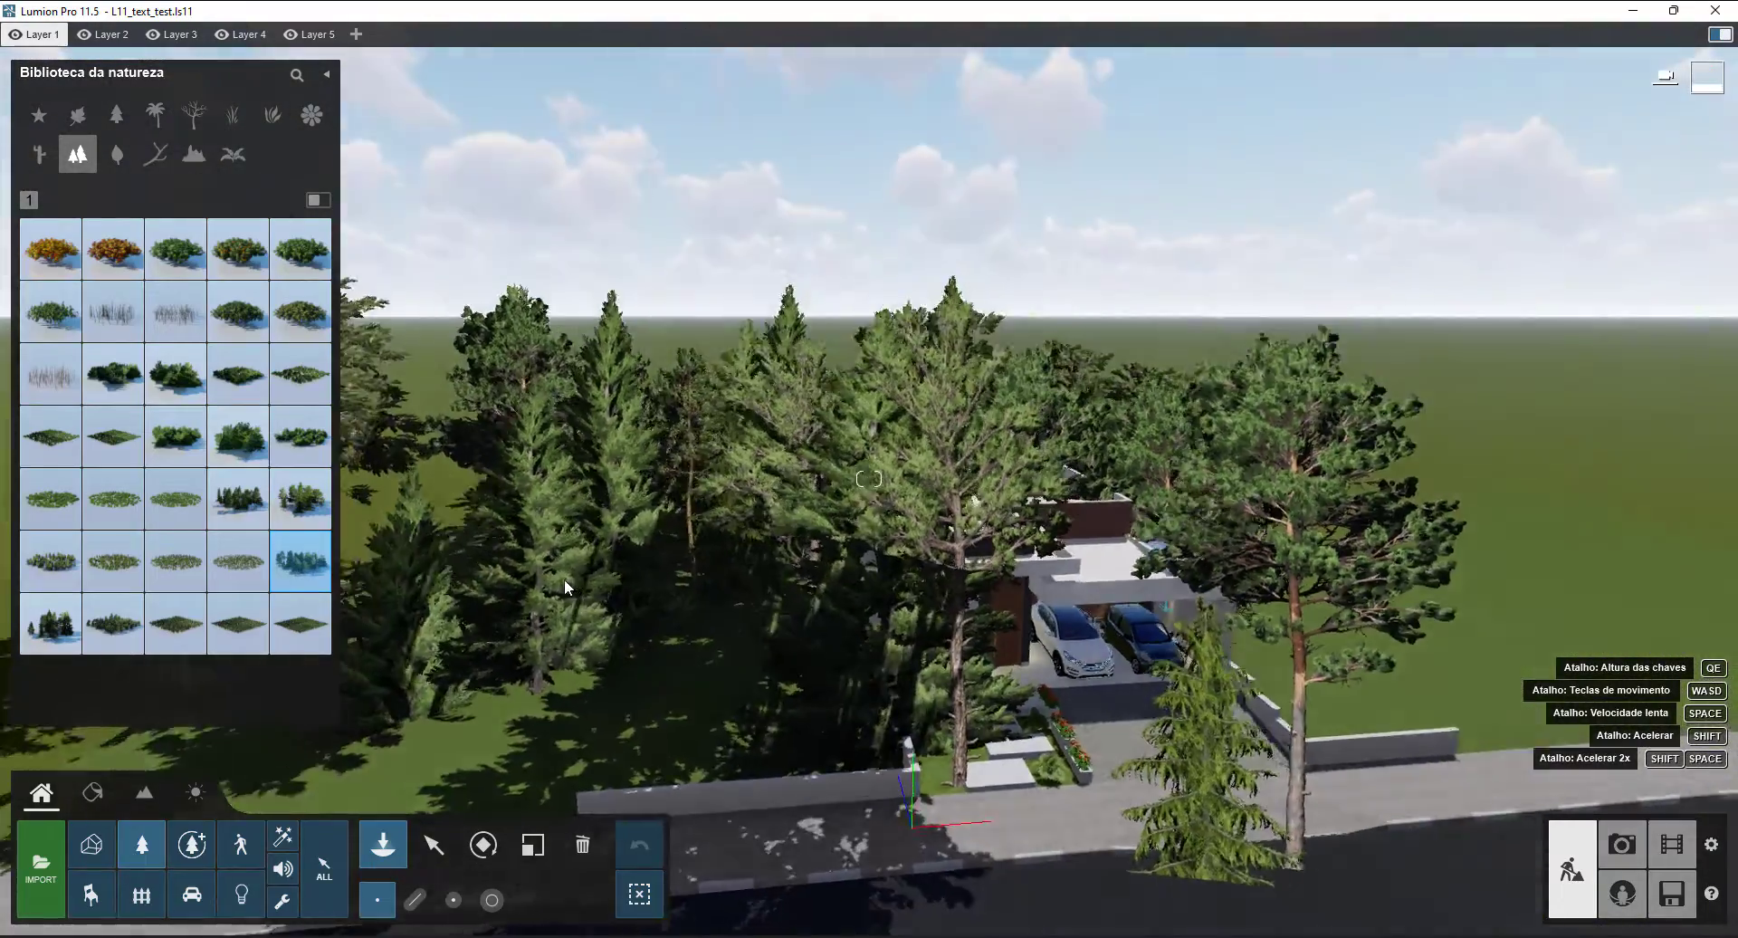
{"action": "right_click_drag", "start_coordinate": [564, 578], "coordinate": [592, 560]}
{"action": "key", "text": "w"}
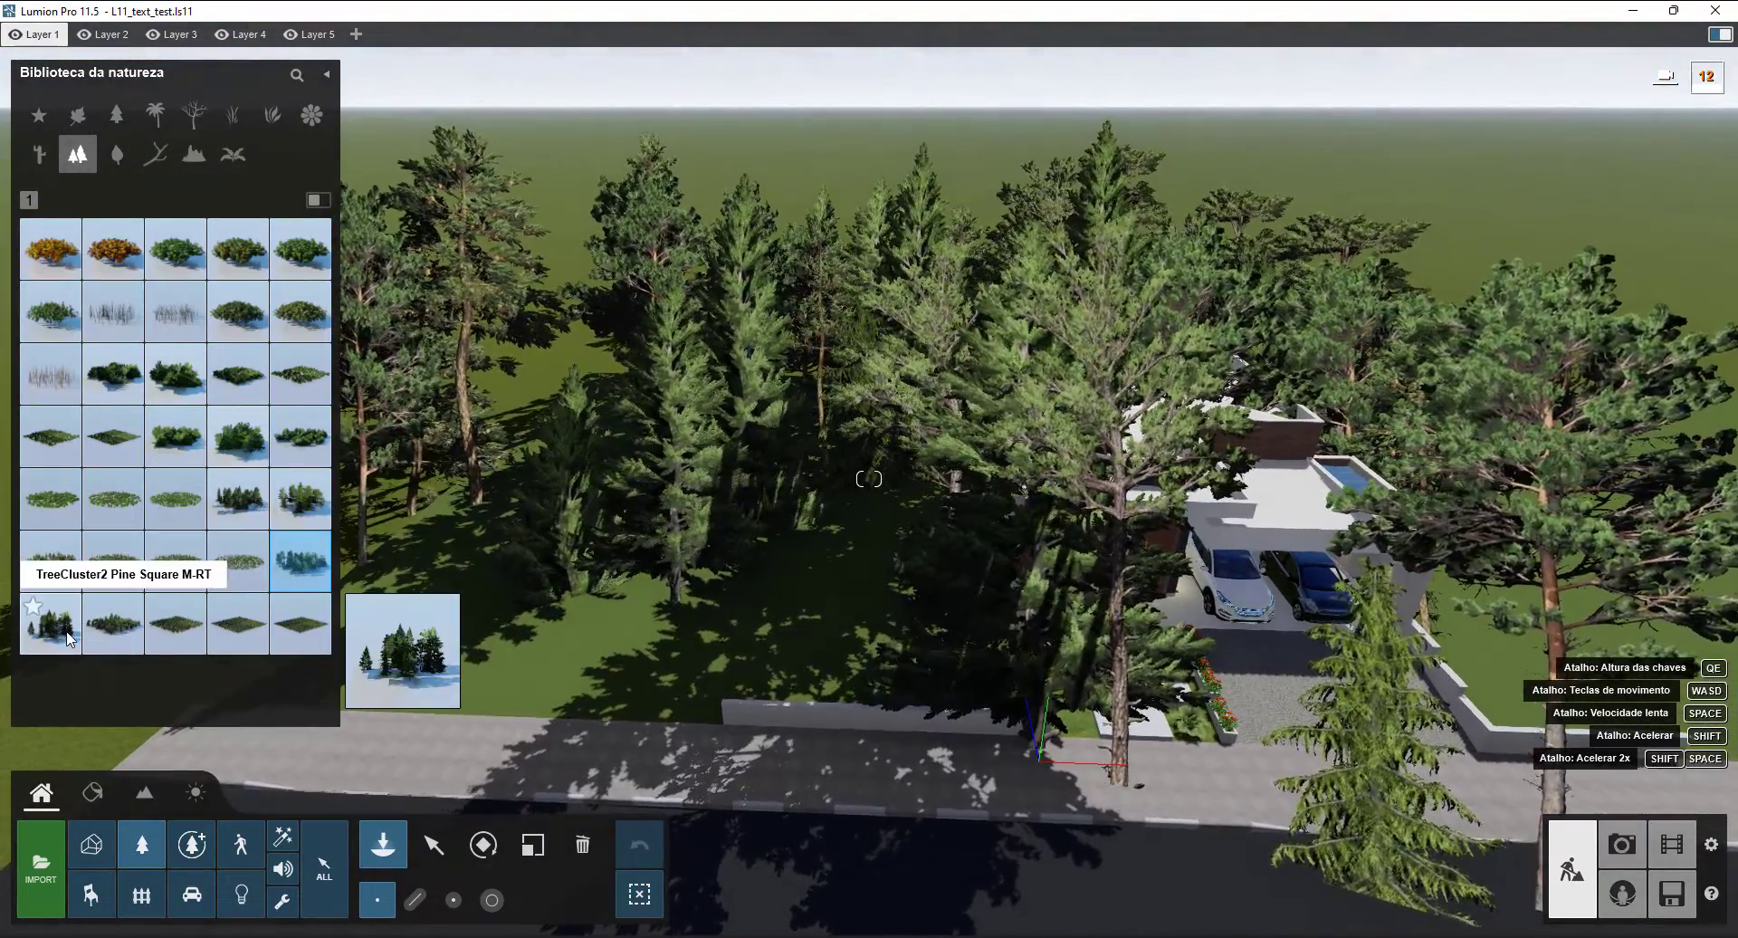
- Place TreeCluster2 Pine Square L-RT clusters in a row on the empty land behind the house and beyond the neighbouring lots
{"action": "left_click", "coordinate": [63, 631]}
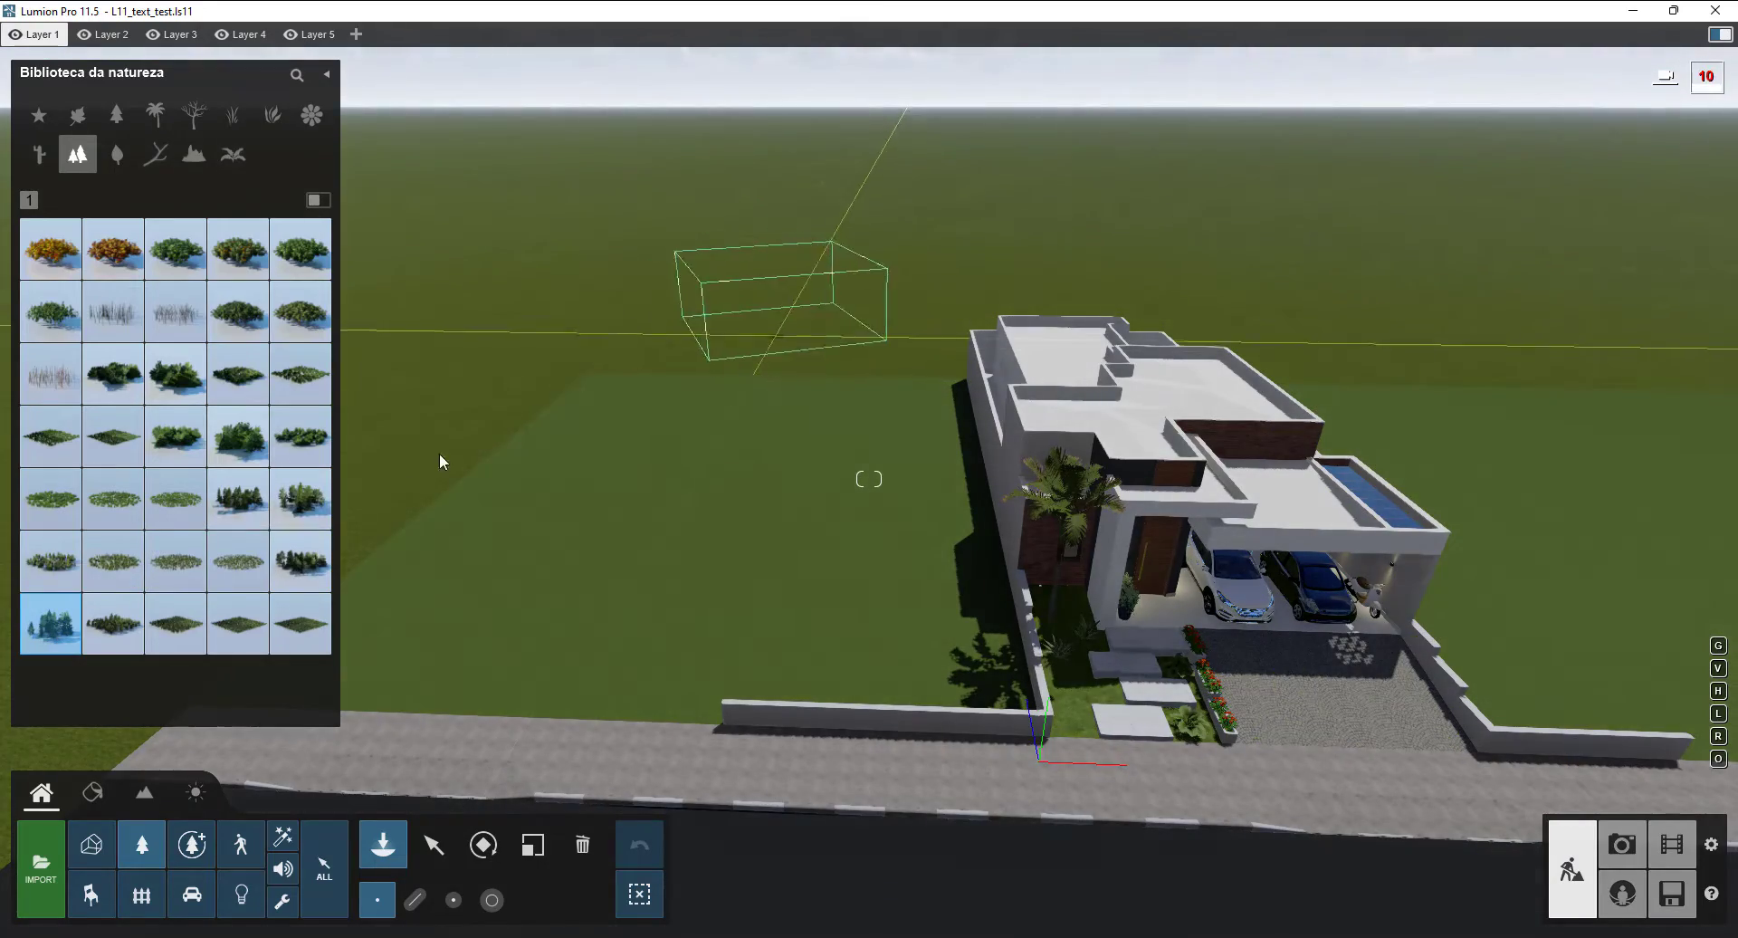
{"action": "left_click", "coordinate": [317, 565]}
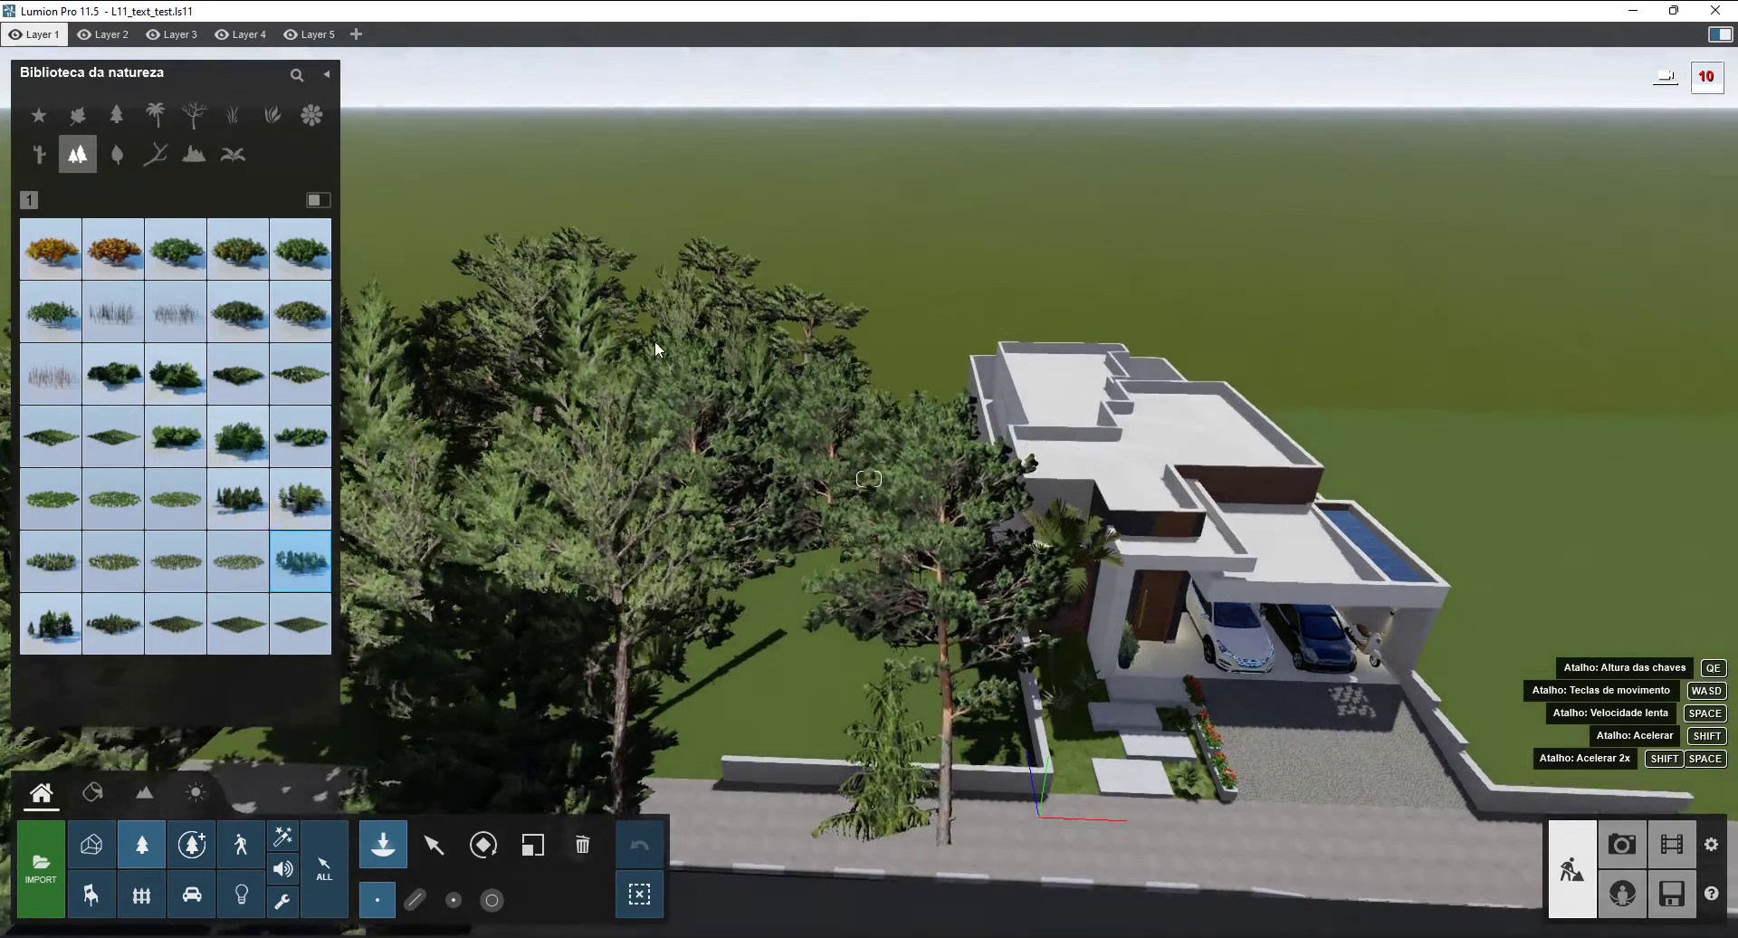
{"action": "key", "text": "s"}
{"action": "key", "text": "q"}
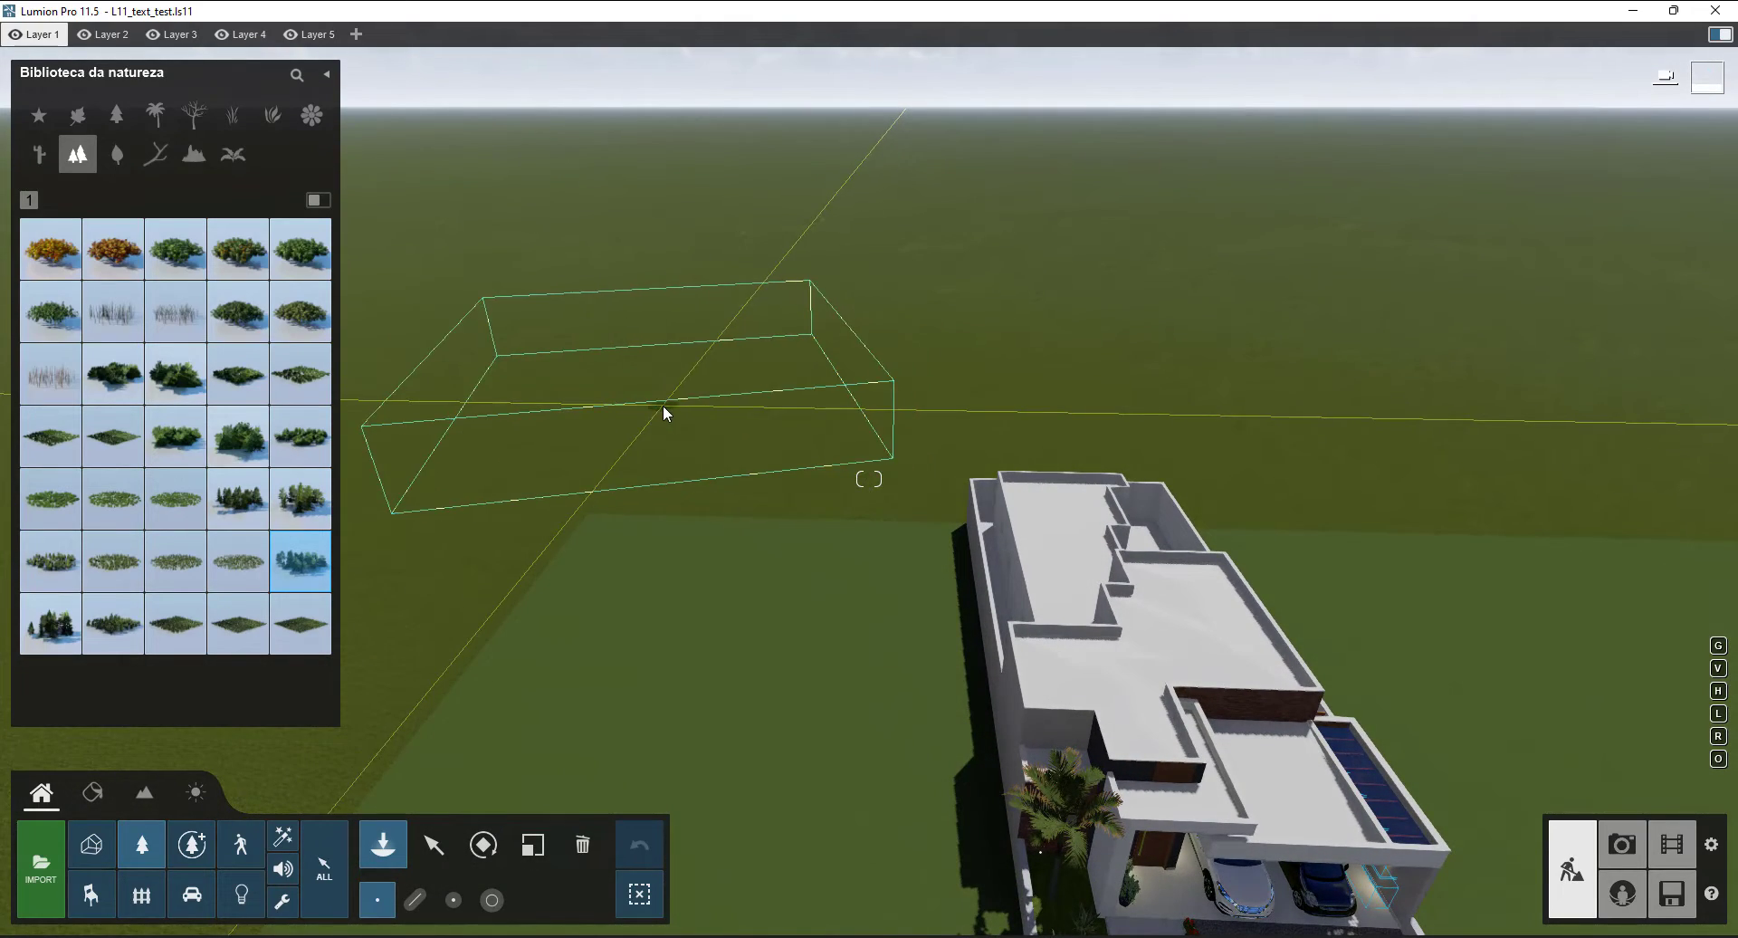
{"action": "left_click", "coordinate": [663, 405]}
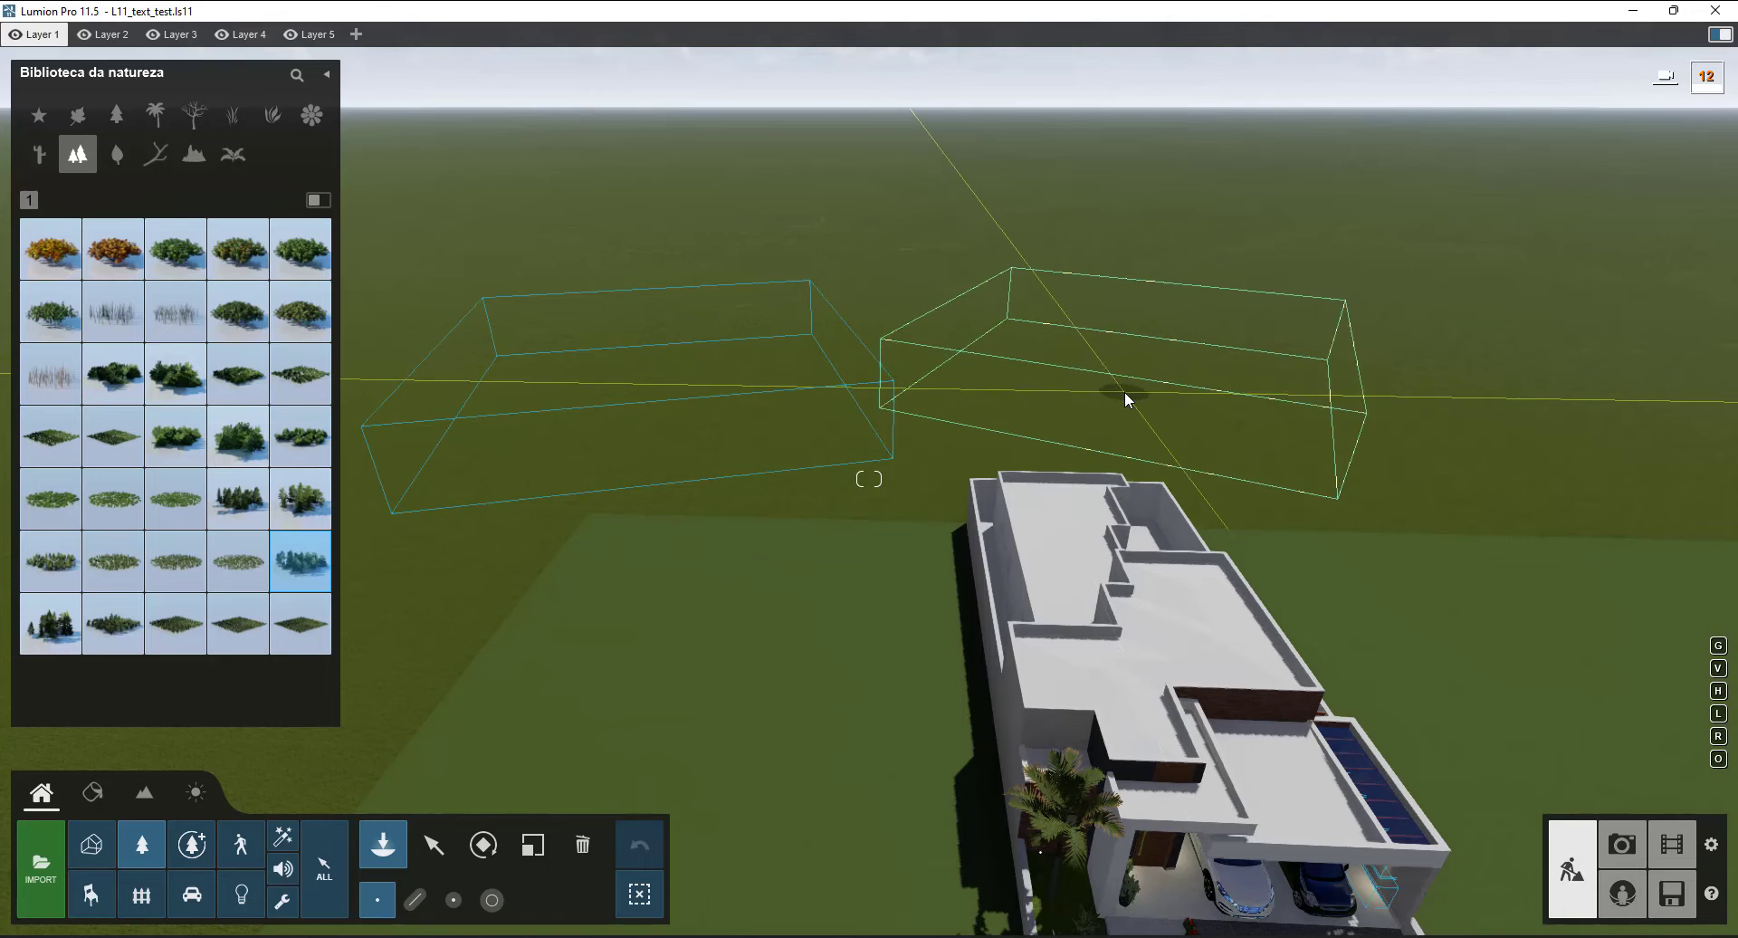
{"action": "left_click", "coordinate": [1377, 398]}
{"action": "left_click", "coordinate": [1444, 391]}
{"action": "key", "text": "d"}
{"action": "right_click_drag", "start_coordinate": [1476, 388], "coordinate": [1503, 376]}
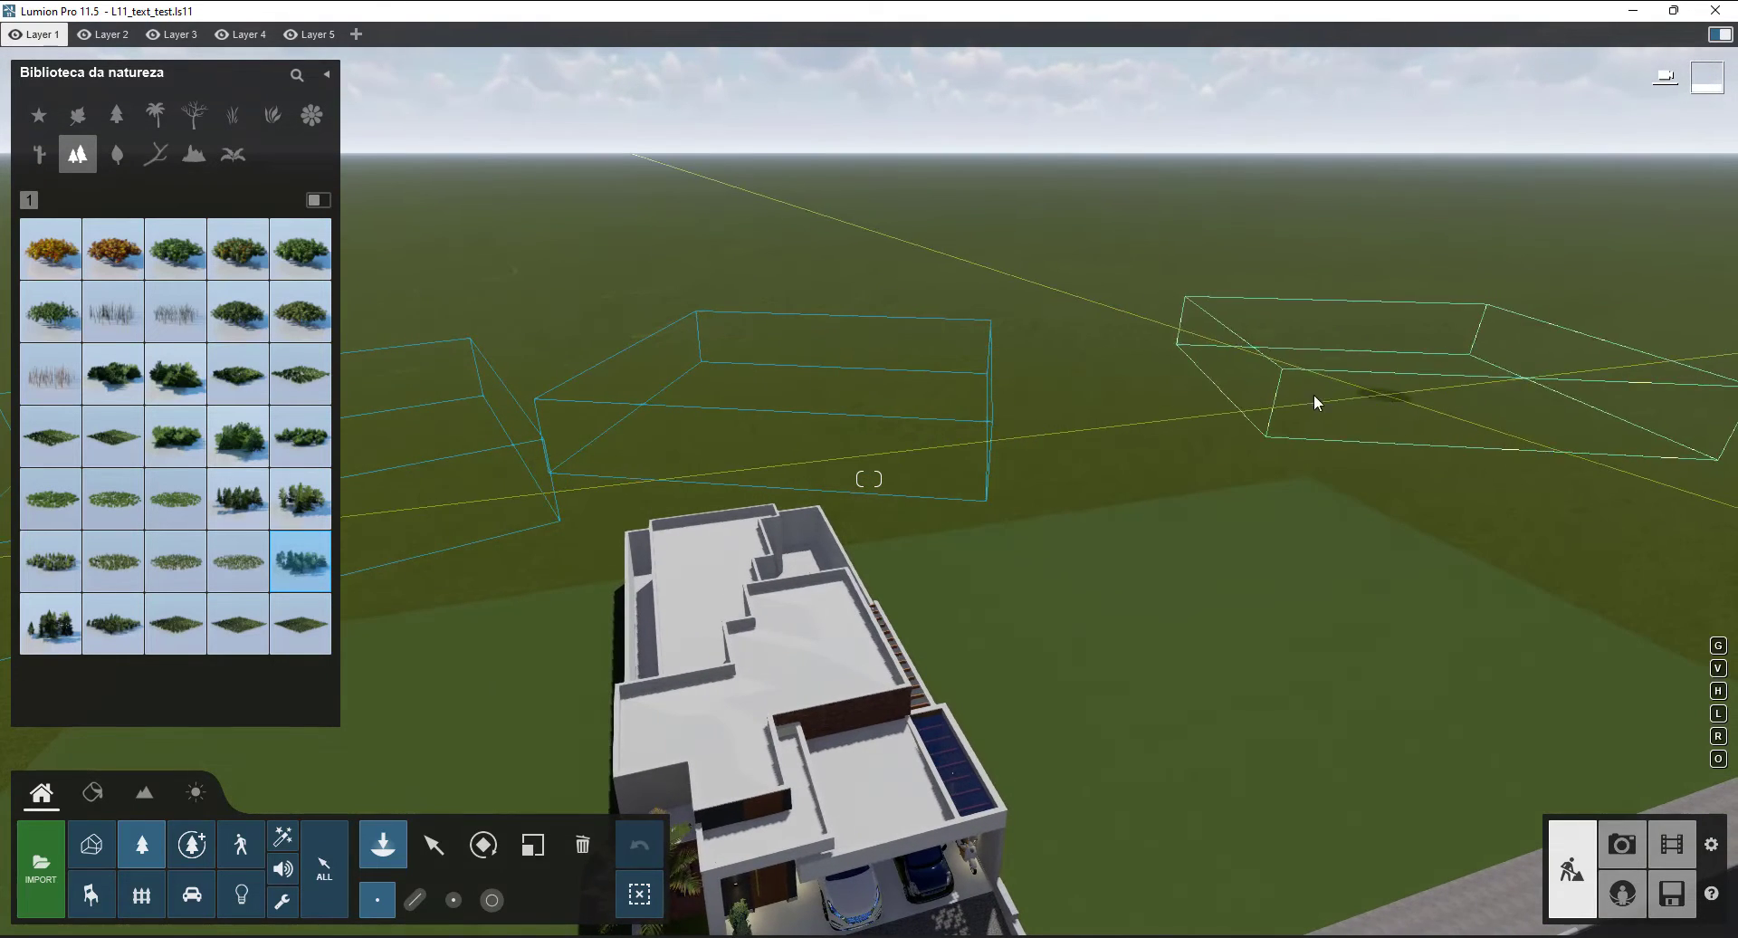
{"action": "left_click", "coordinate": [1267, 399]}
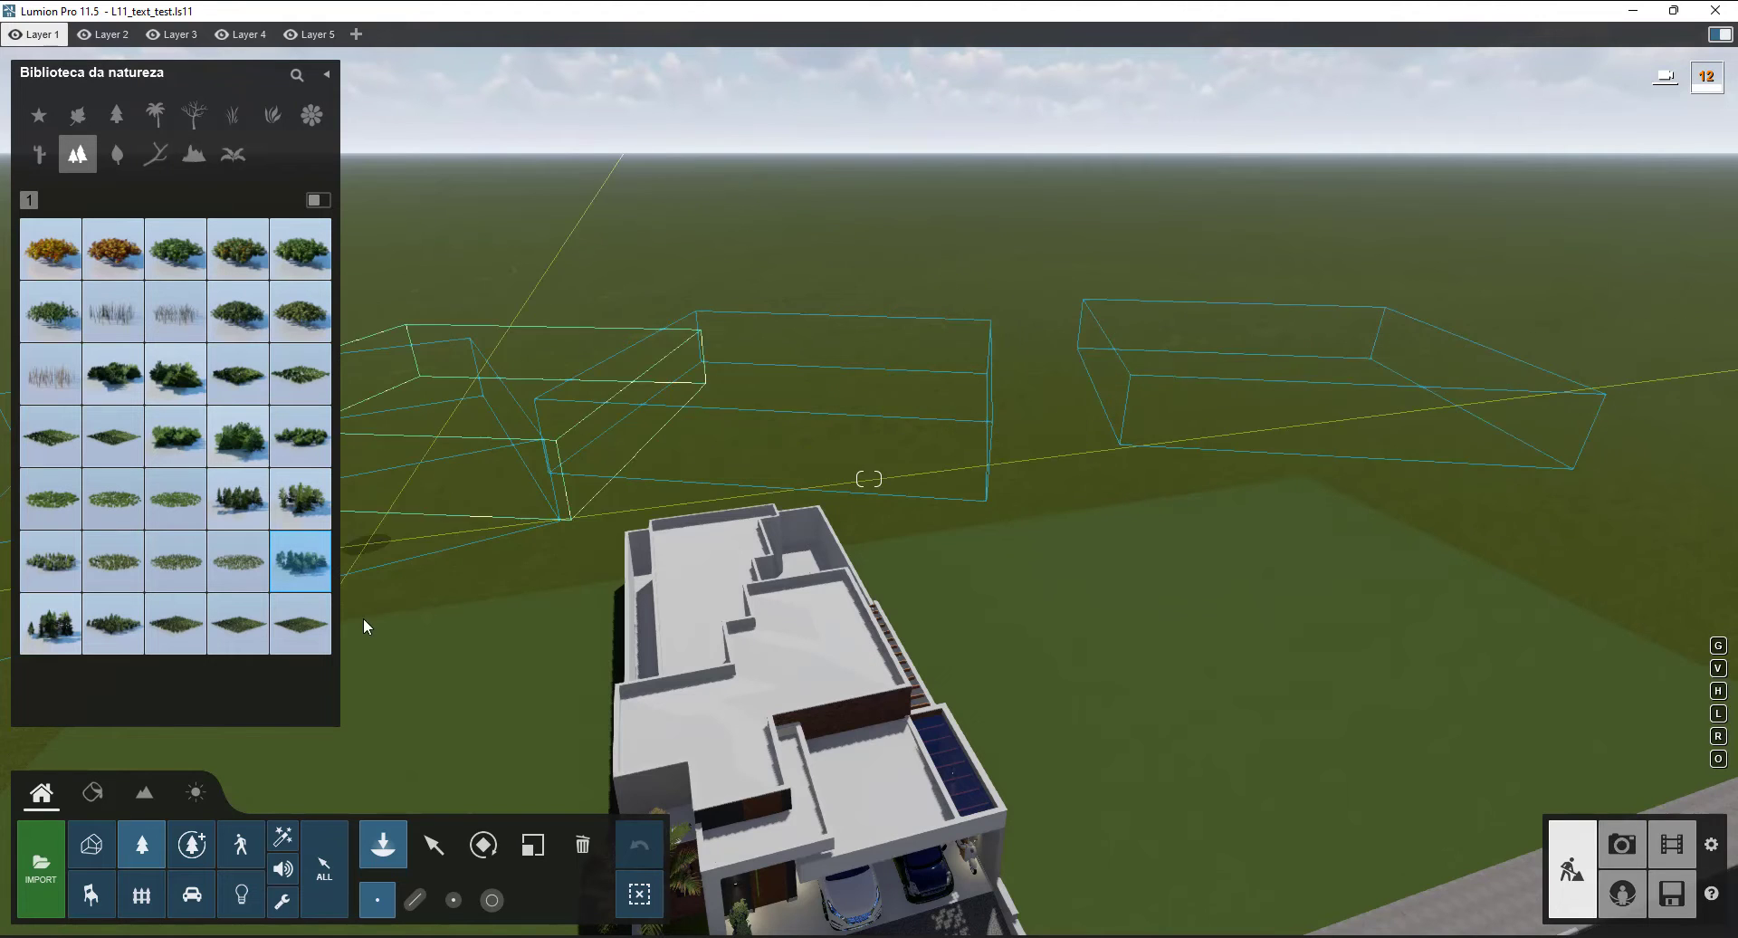
- Surround the house at a distance with copies of the large, flat forest cluster to form a tree line along the horizon
{"action": "left_click", "coordinate": [248, 569]}
{"action": "key", "text": "s"}
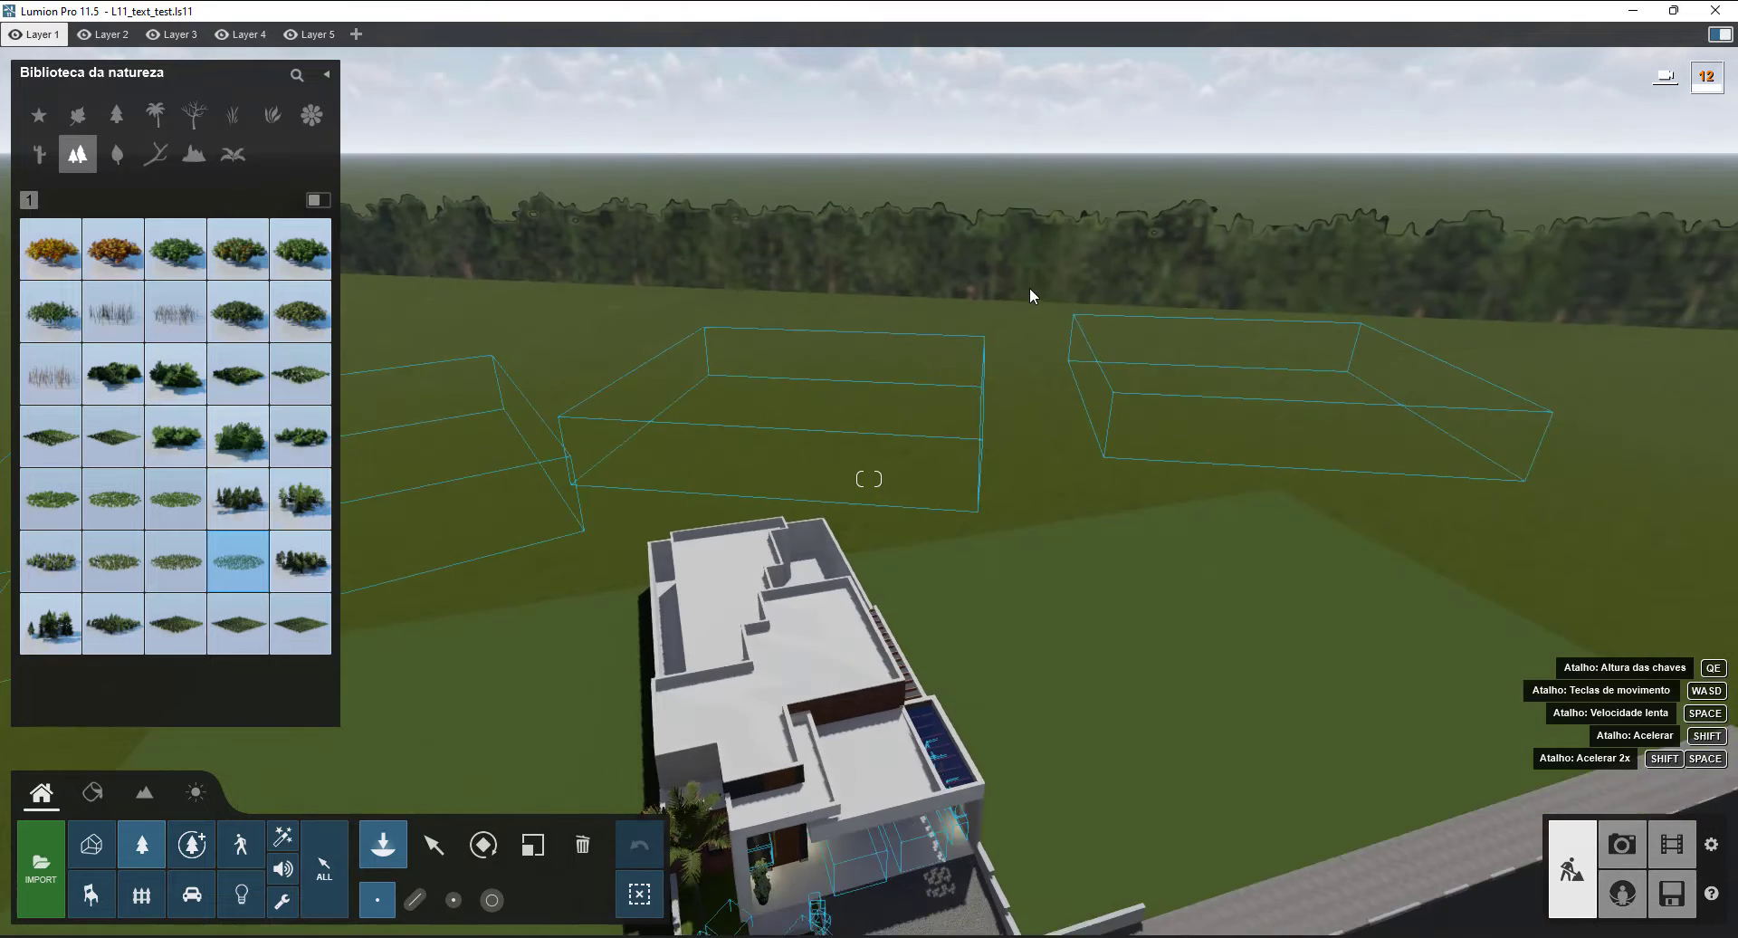
{"action": "key", "text": "s"}
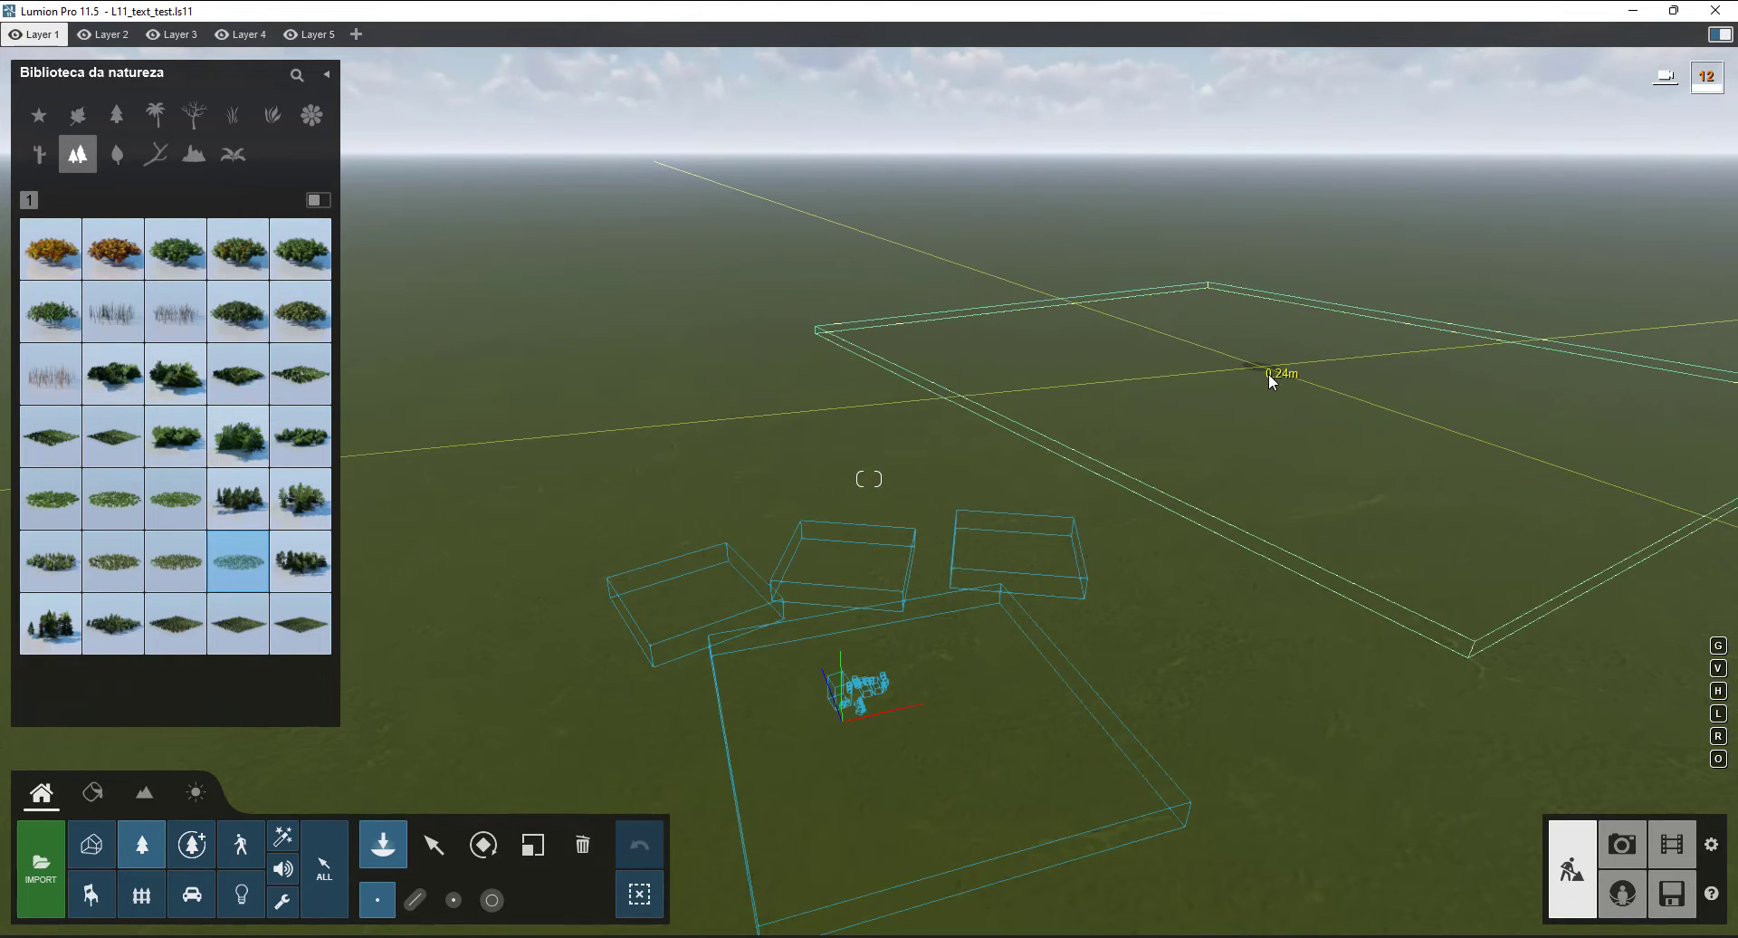
{"action": "left_click", "coordinate": [1269, 377]}
{"action": "left_click", "coordinate": [837, 371]}
{"action": "right_click_drag", "start_coordinate": [843, 373], "coordinate": [926, 338]}
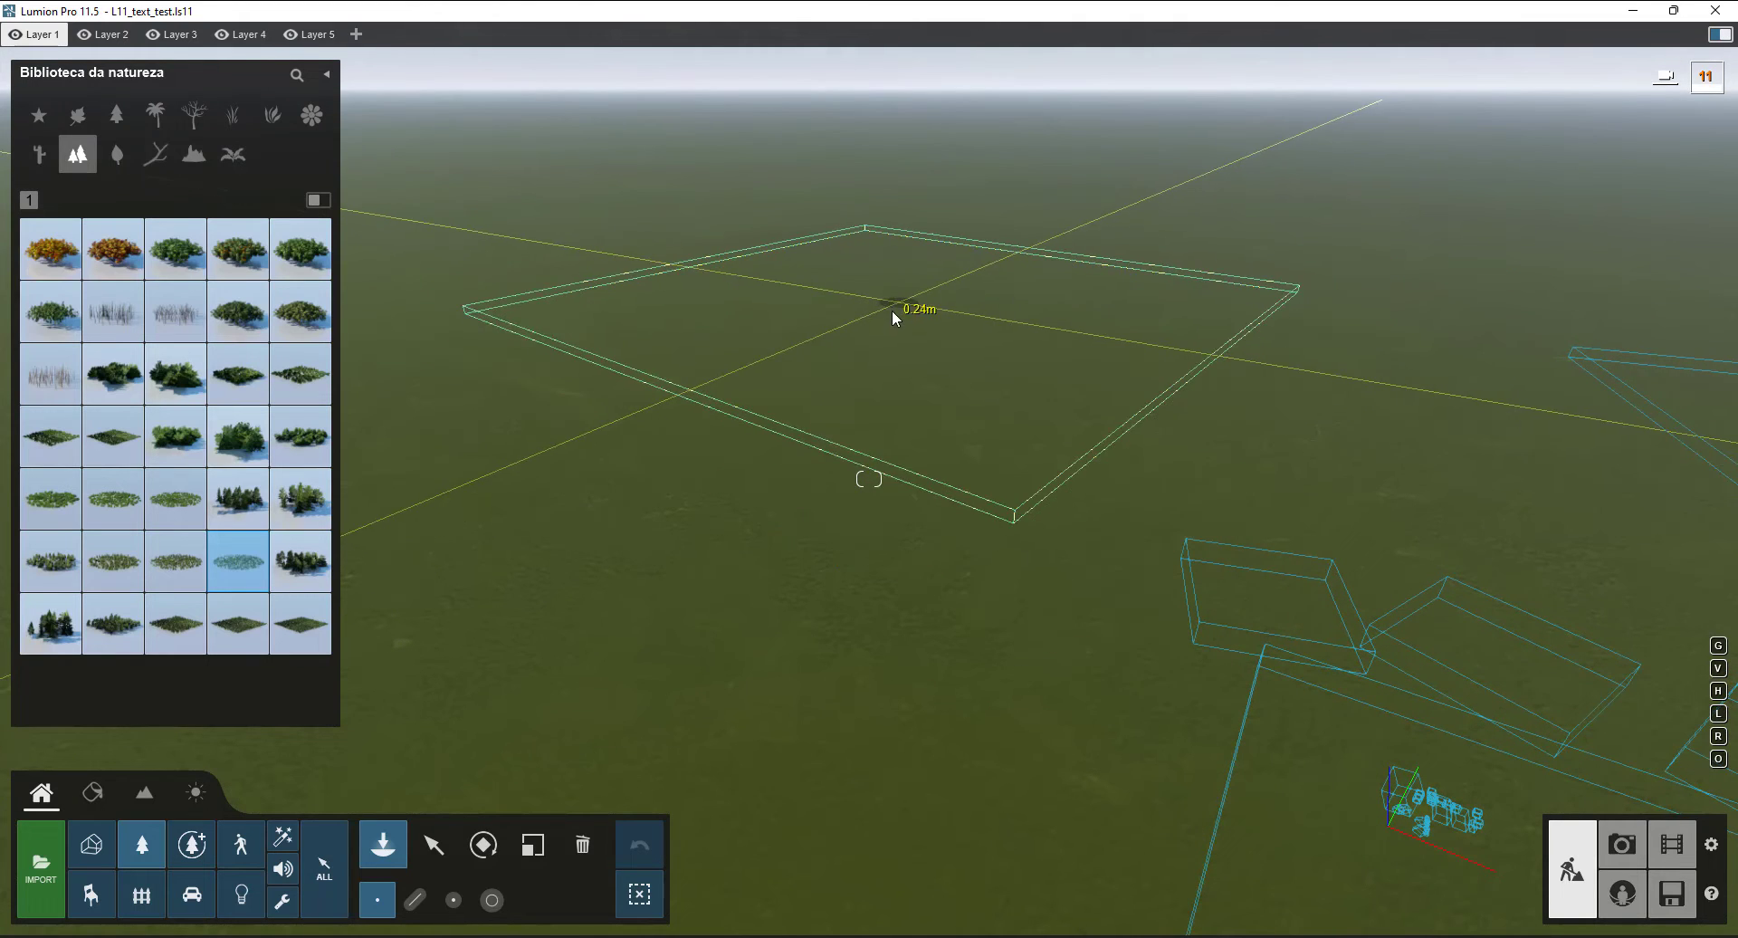
{"action": "left_click", "coordinate": [817, 322]}
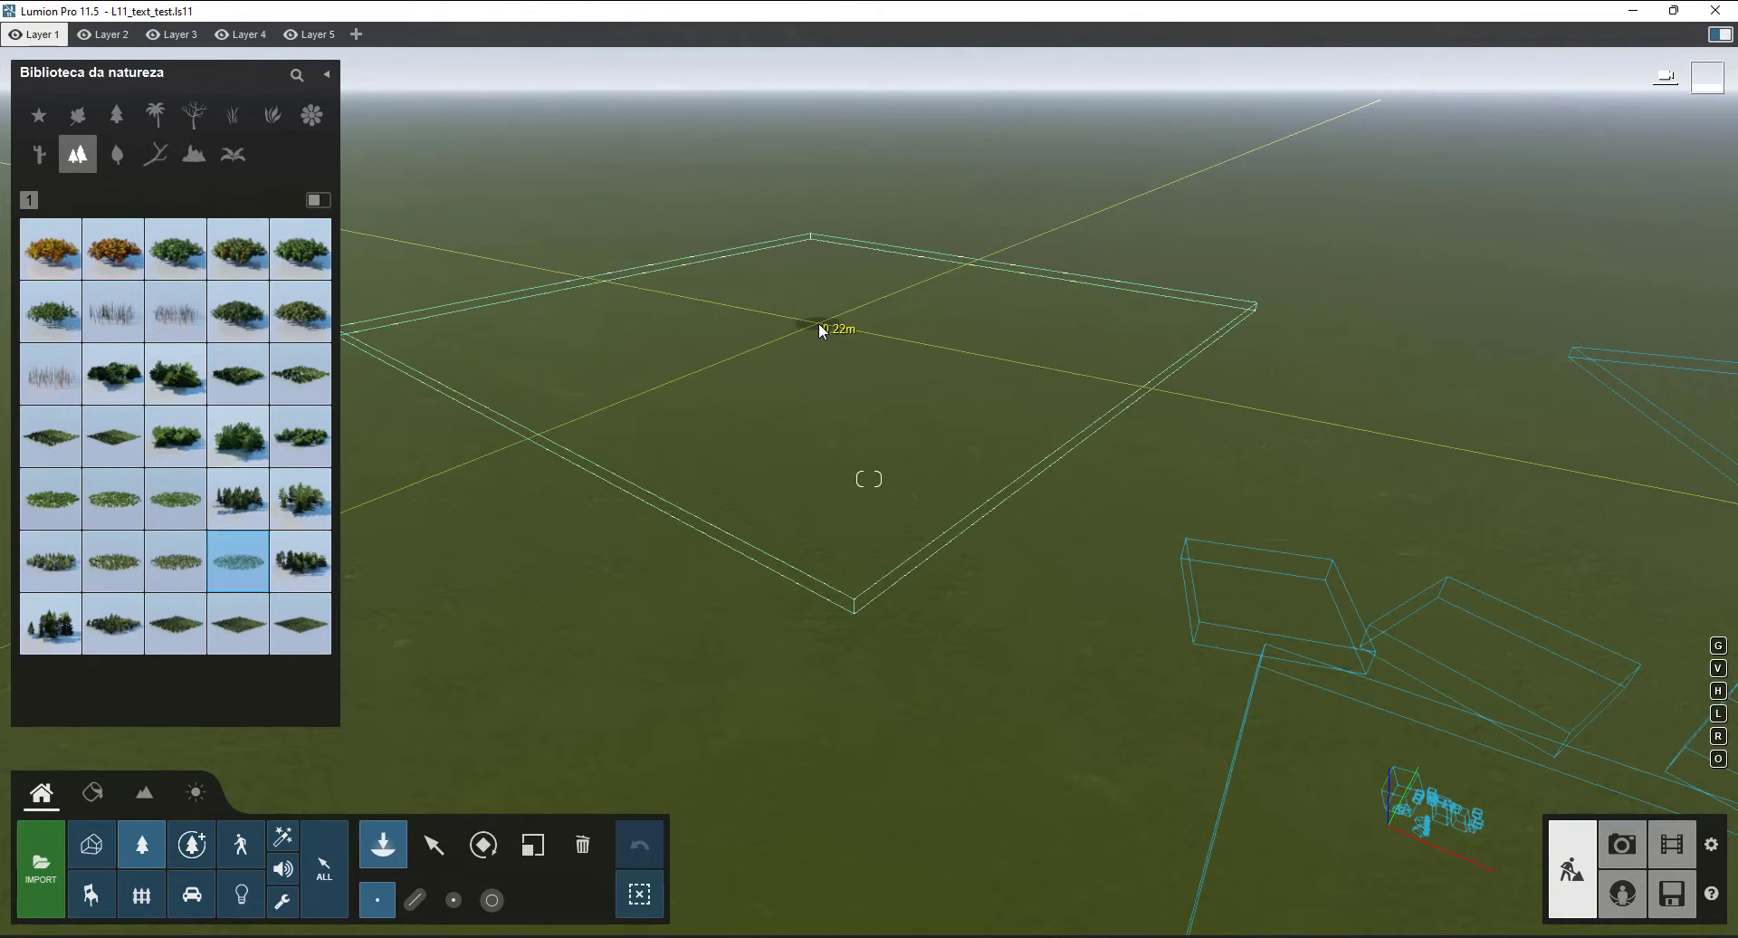
{"action": "left_click", "coordinate": [1361, 232]}
- Examine the surrounding tree clusters and distant tree line from above the house and from the street in front
{"action": "right_click_drag", "start_coordinate": [1087, 387], "coordinate": [794, 542]}
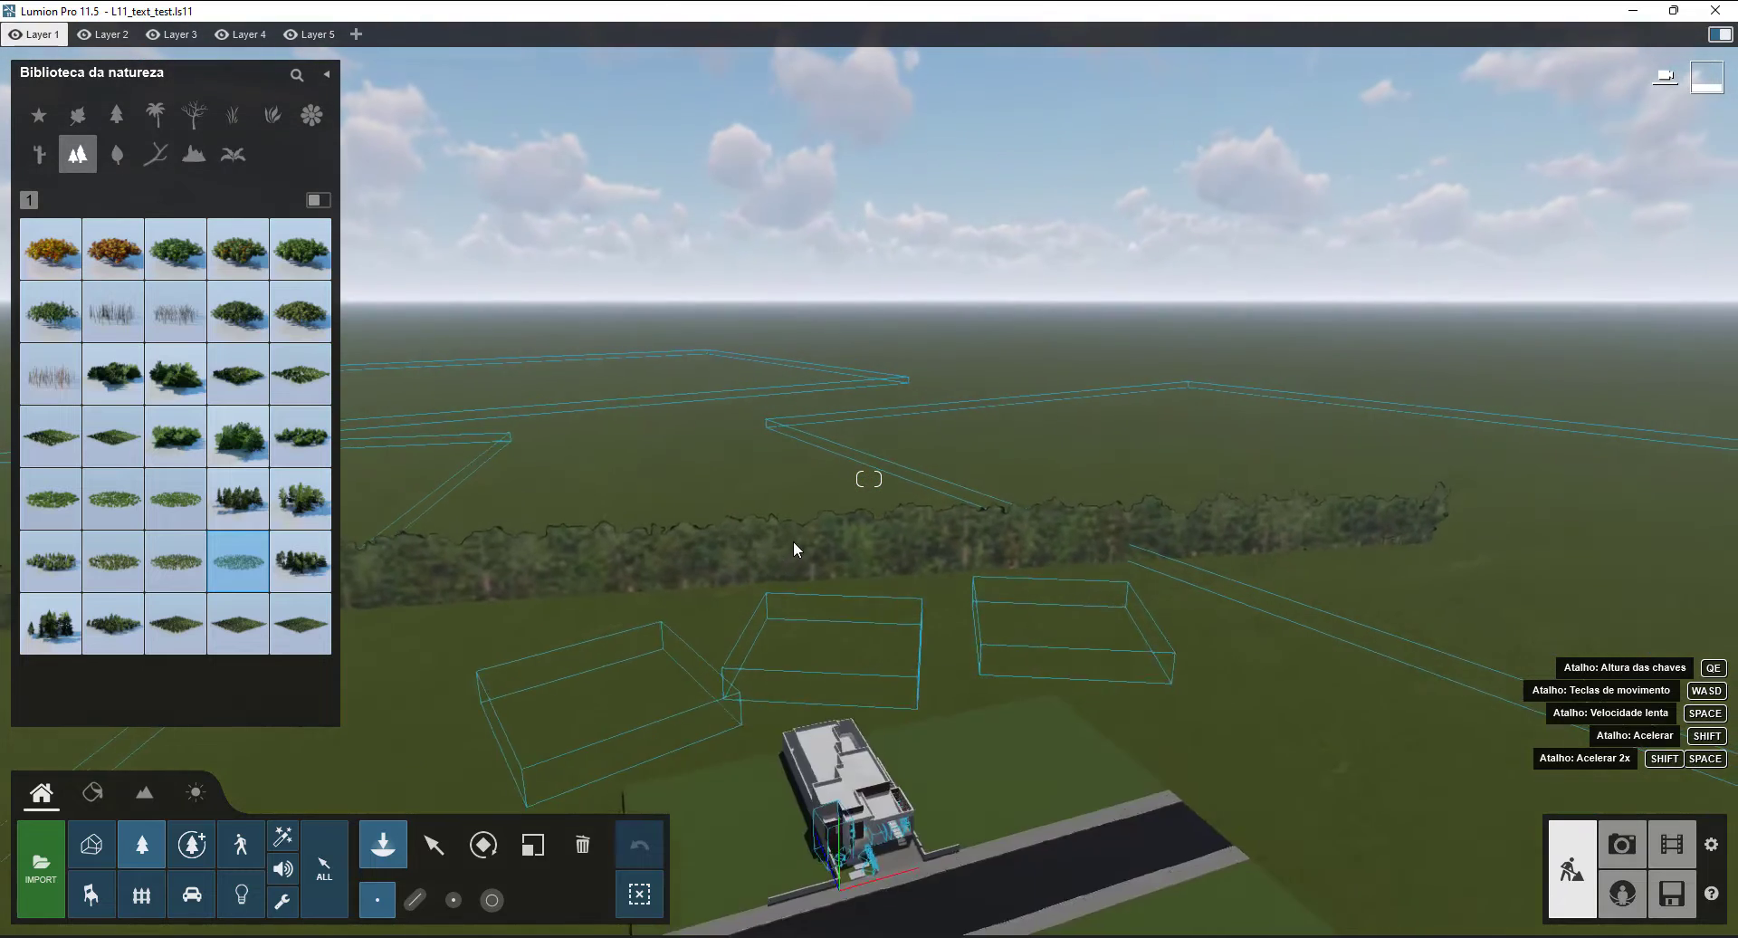
{"action": "key", "text": "w"}
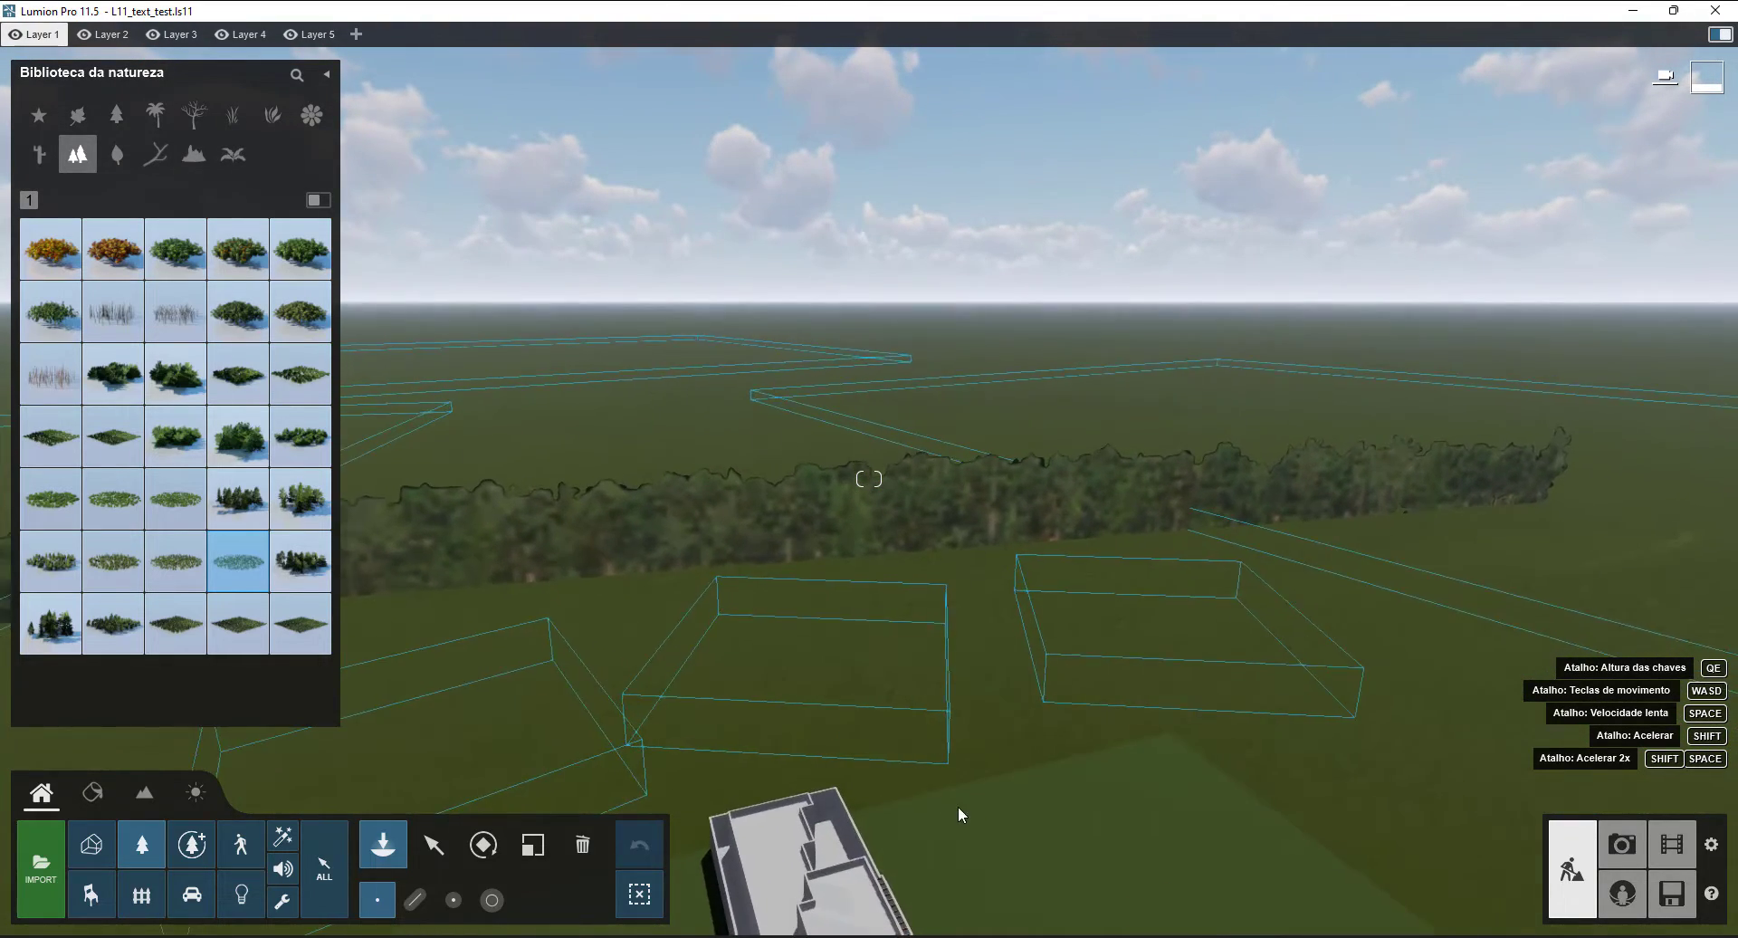
{"action": "key", "text": "w"}
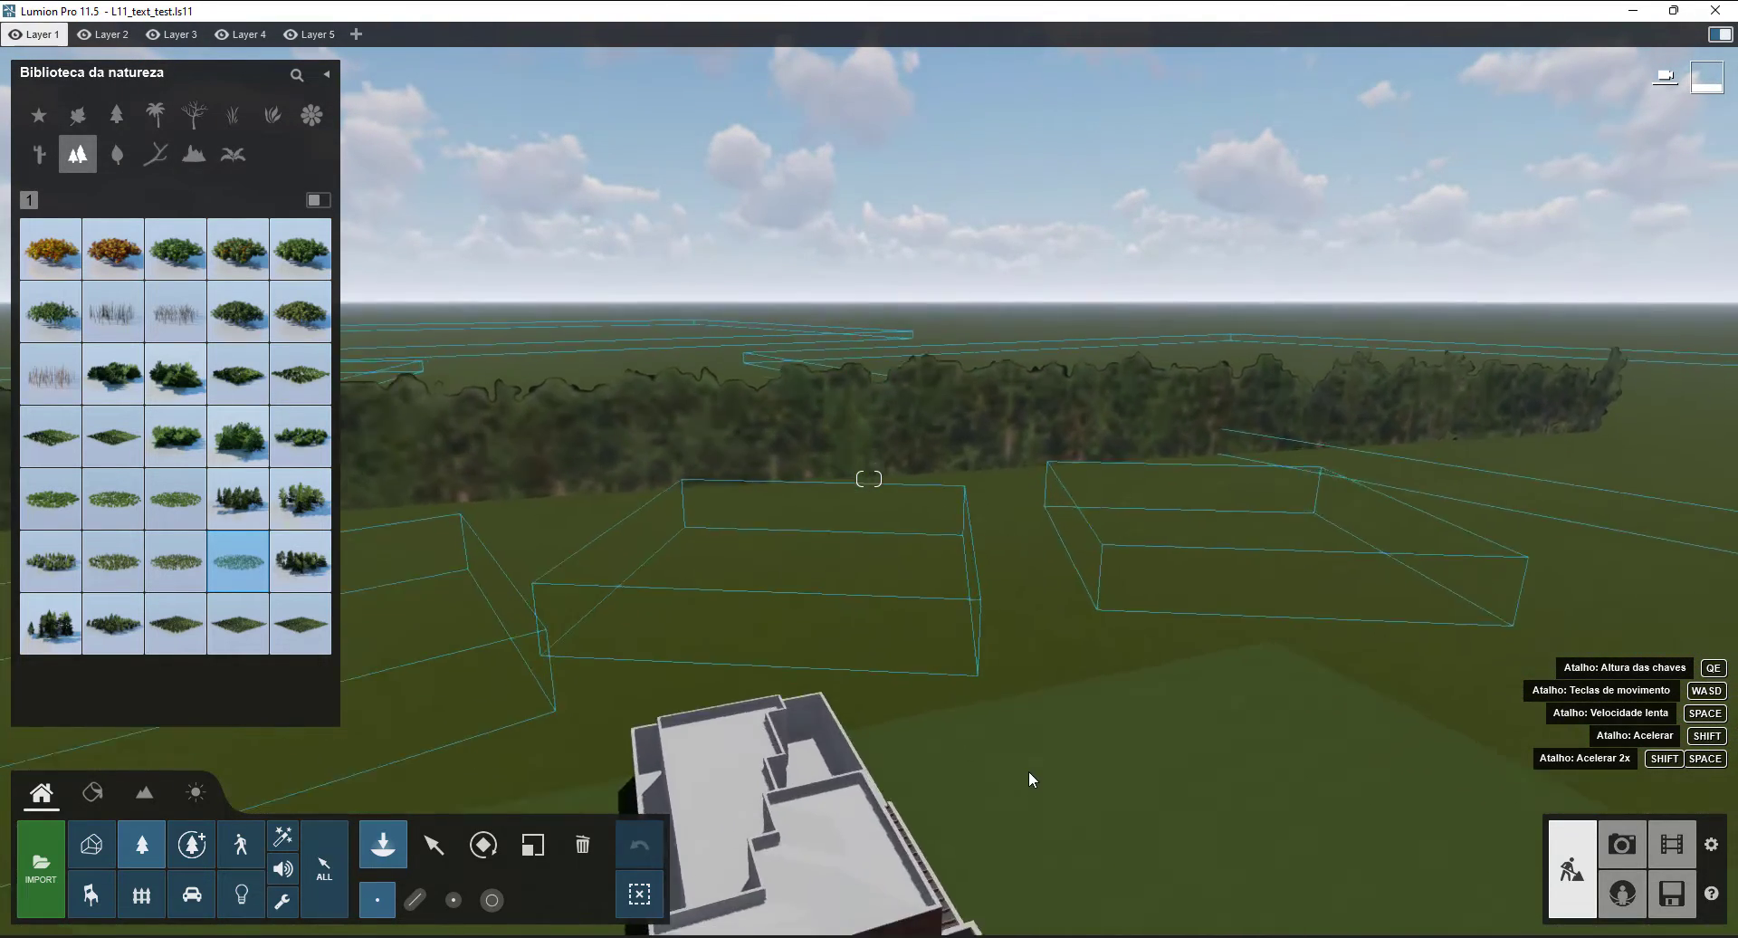
{"action": "key", "text": "e"}
{"action": "right_click_drag", "start_coordinate": [1027, 772], "coordinate": [906, 625]}
{"action": "key", "text": "e"}
{"action": "key", "text": "d"}
{"action": "key", "text": "w"}
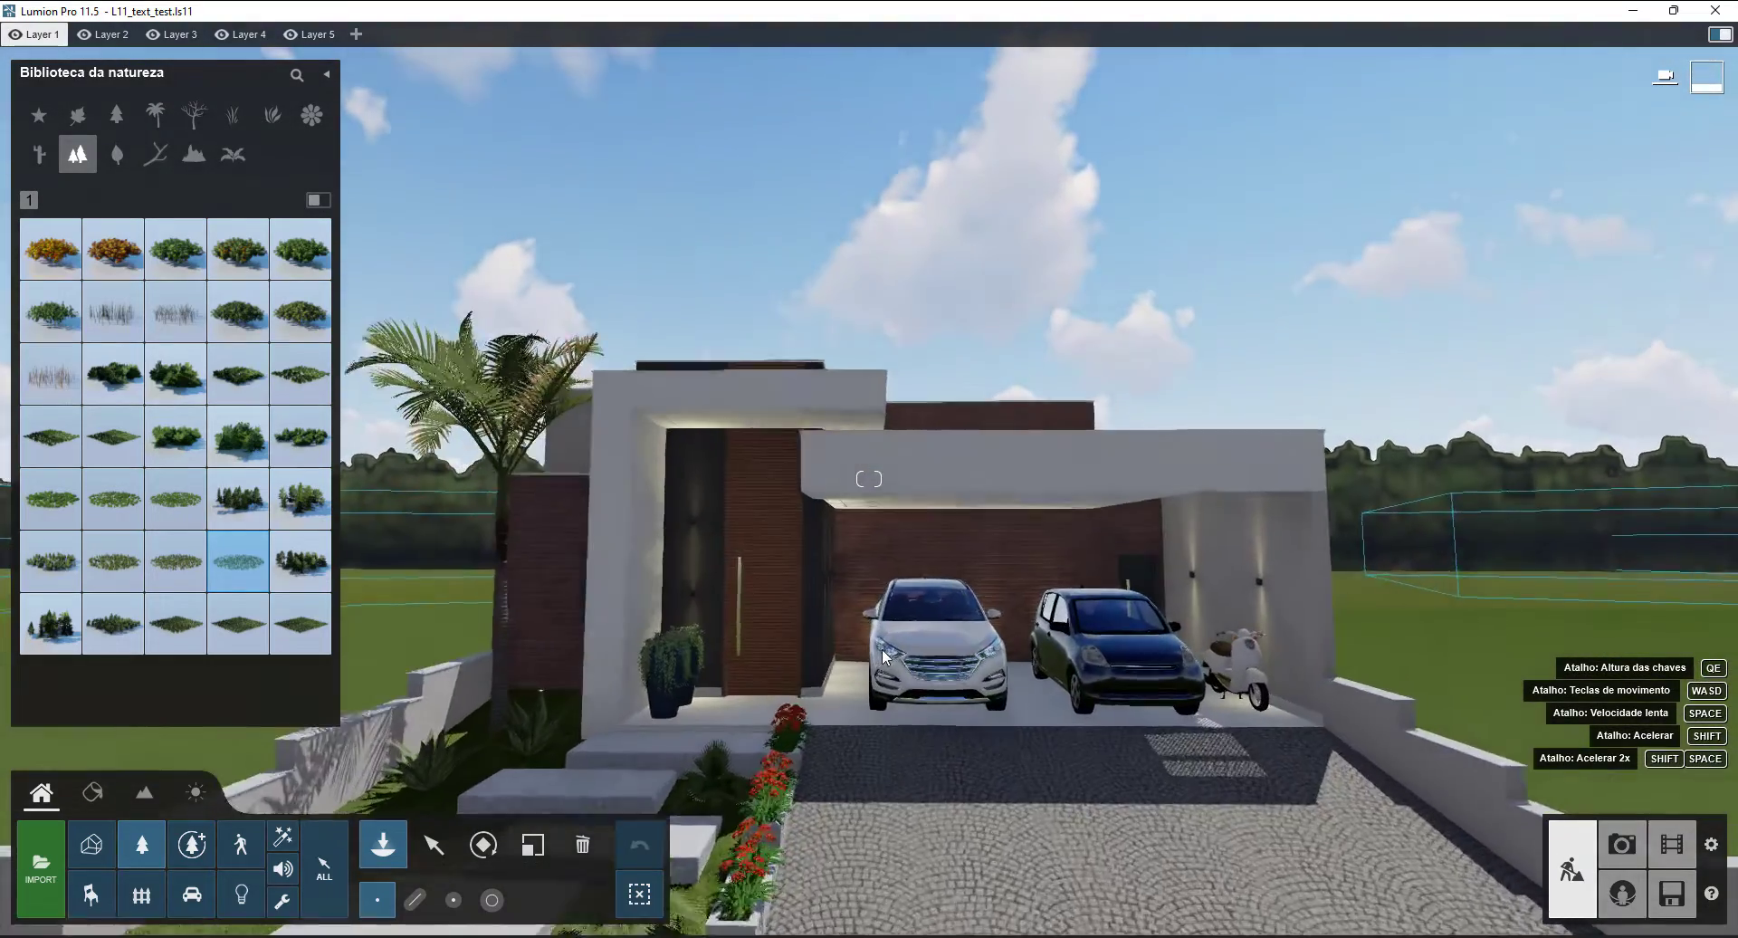
{"action": "key", "text": "s"}
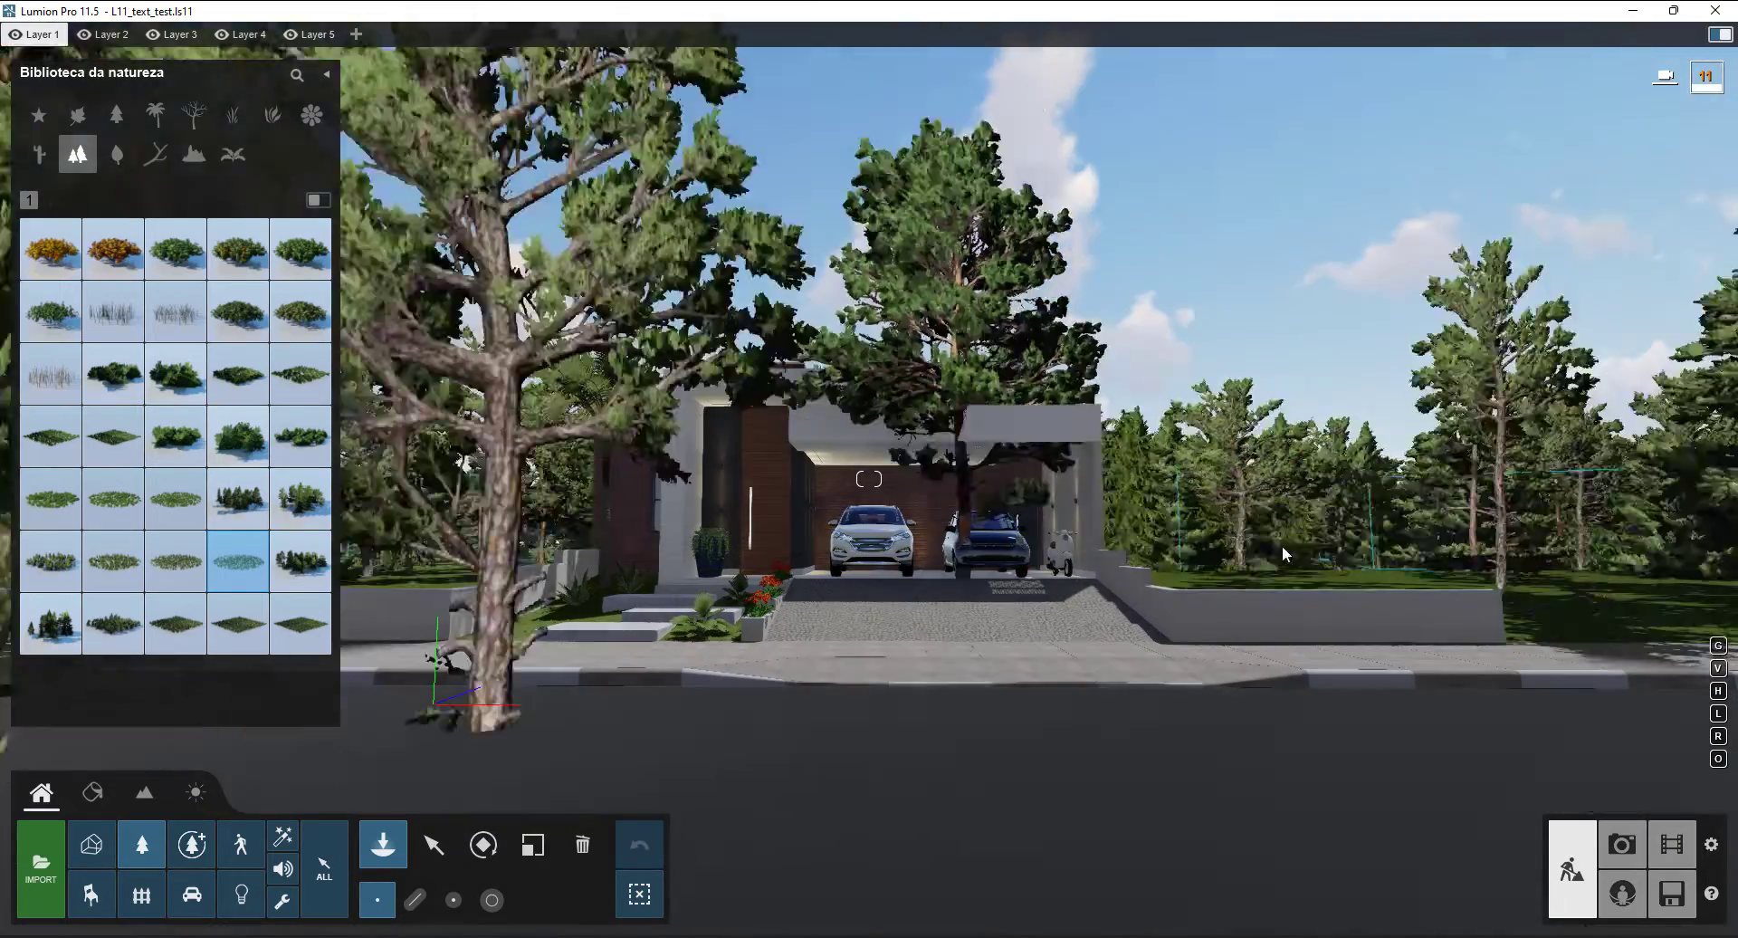
{"action": "key", "text": "w"}
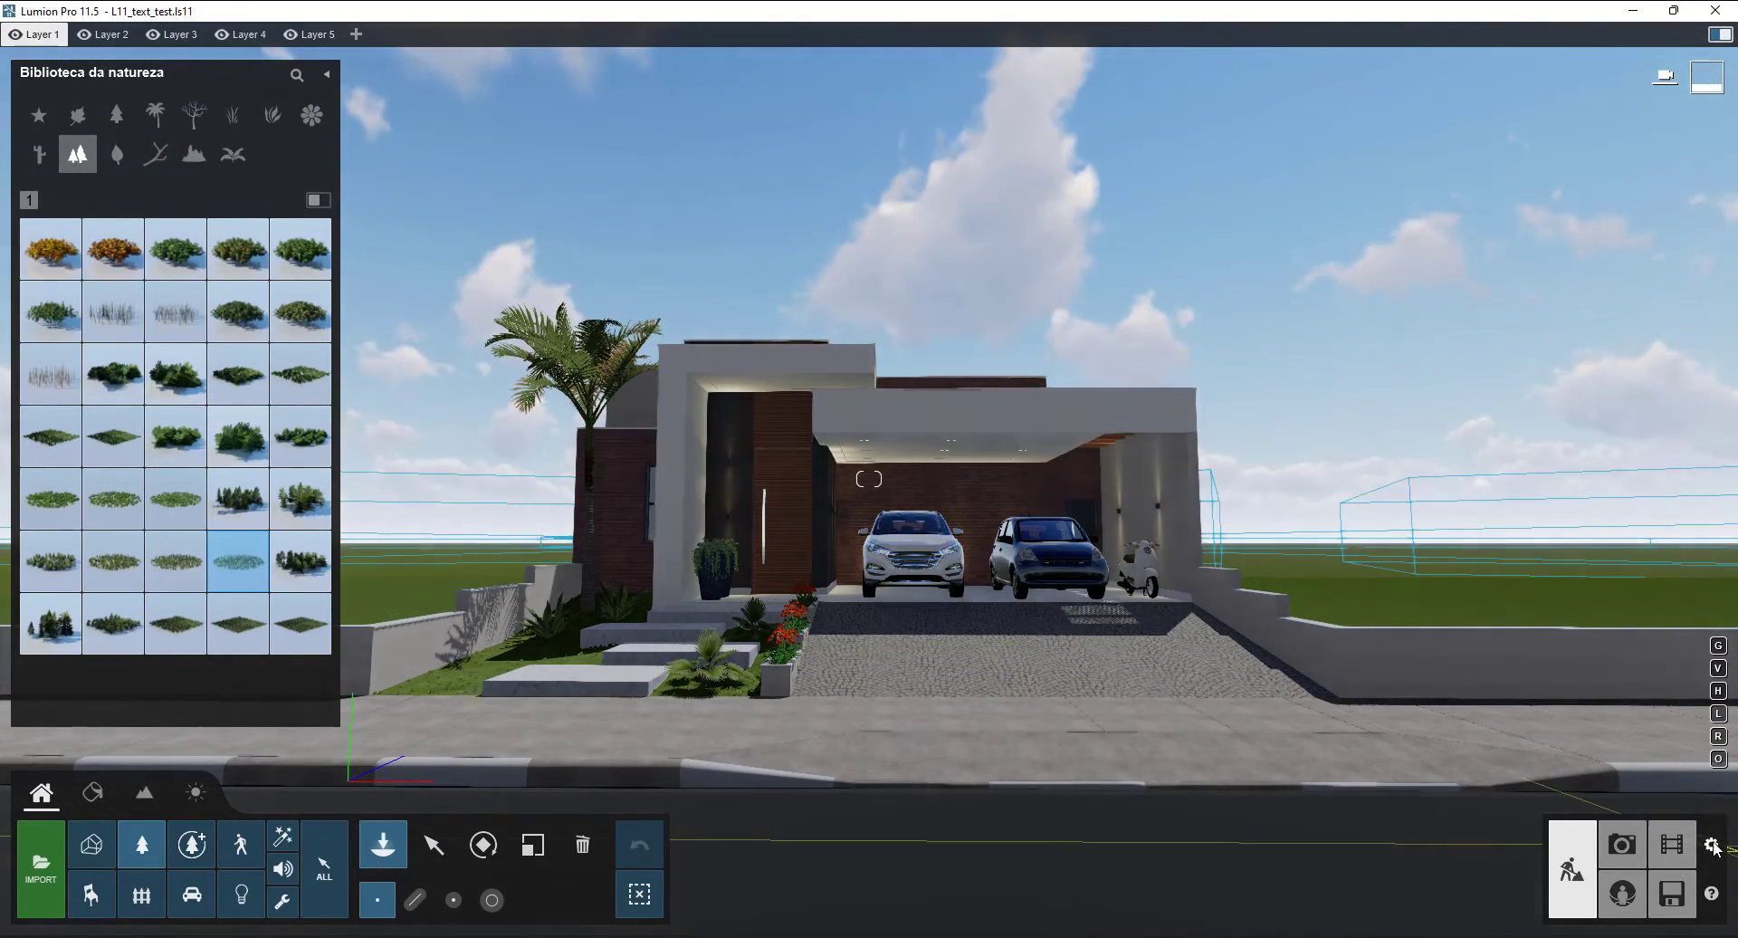
- Review the editor's image settings and inspect the garage front and surrounding trees from the street, ending the tree cluster placement
{"action": "left_click", "coordinate": [1714, 849]}
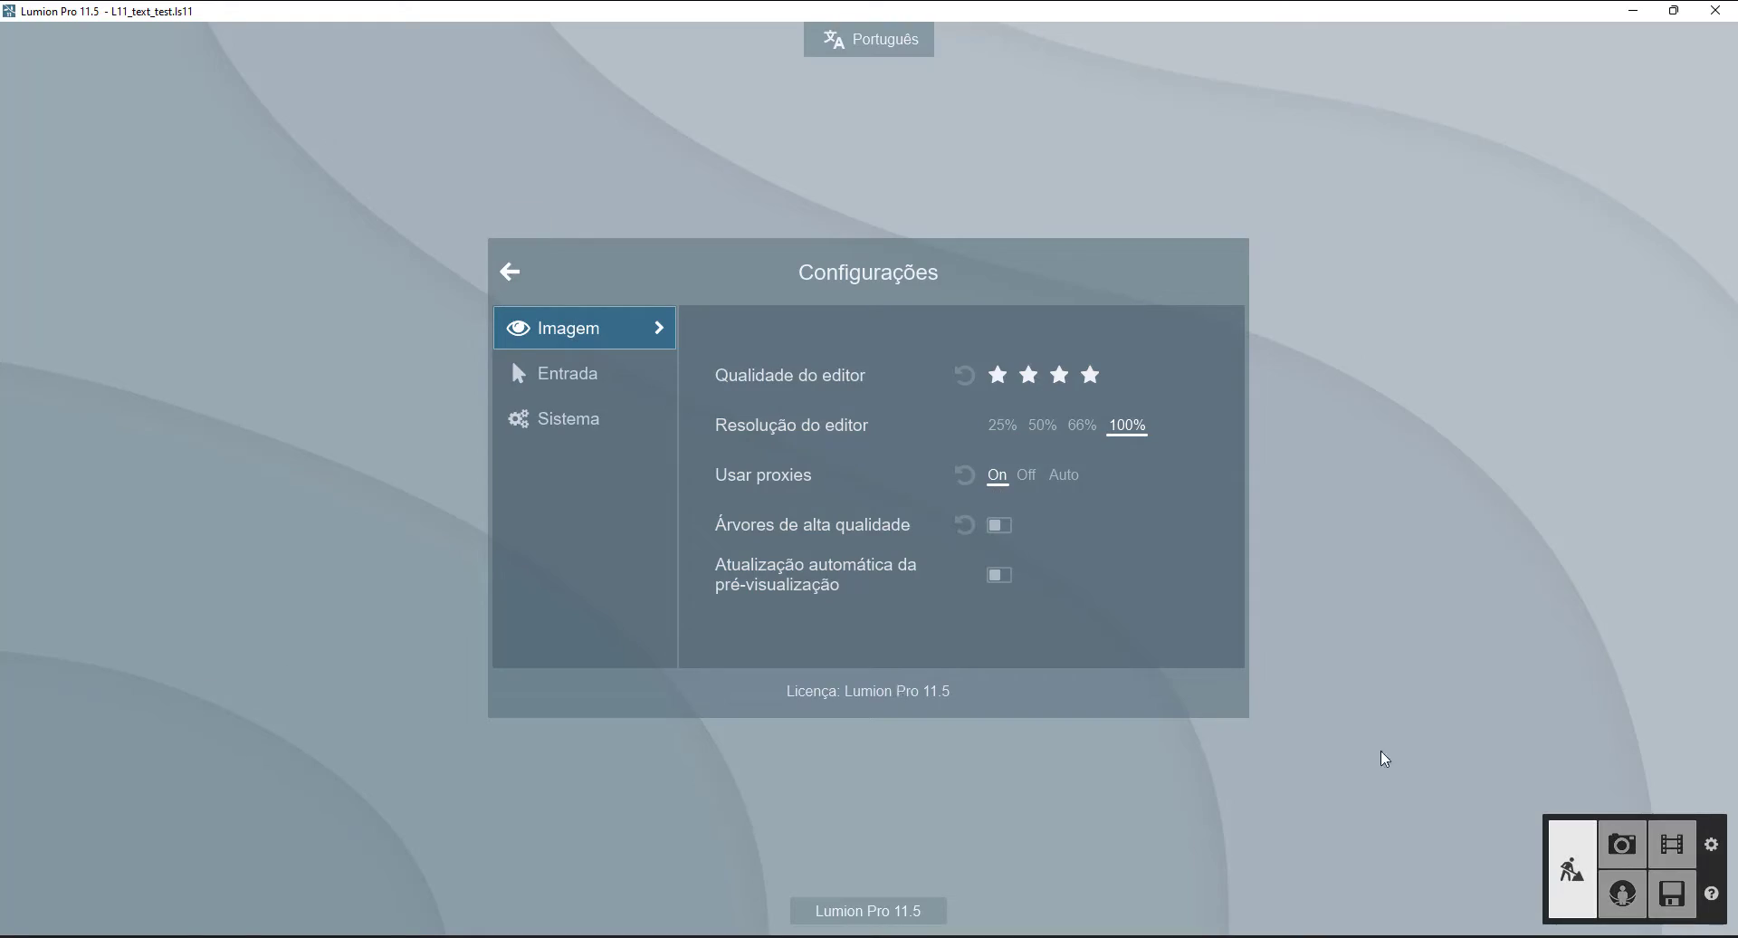
{"action": "left_click", "coordinate": [1572, 869]}
{"action": "key", "text": "w"}
{"action": "right_click_drag", "start_coordinate": [1162, 663], "coordinate": [1147, 621]}
{"action": "key", "text": "d"}
{"action": "key", "text": "e"}
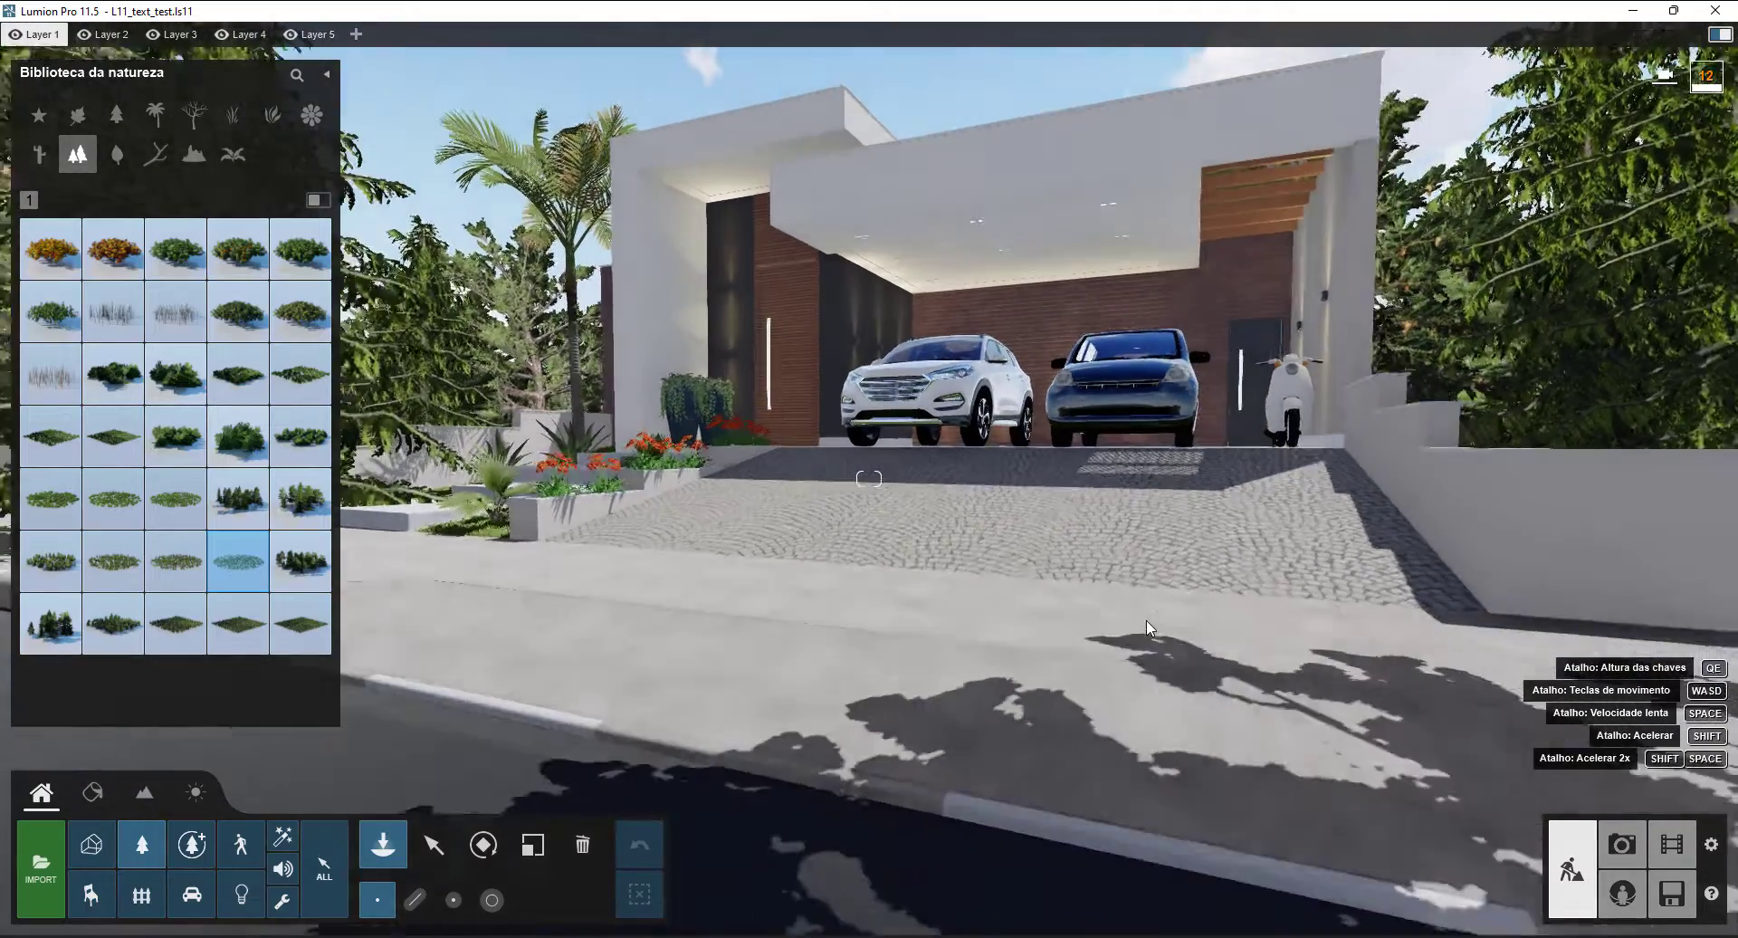
{"action": "key", "text": "s"}
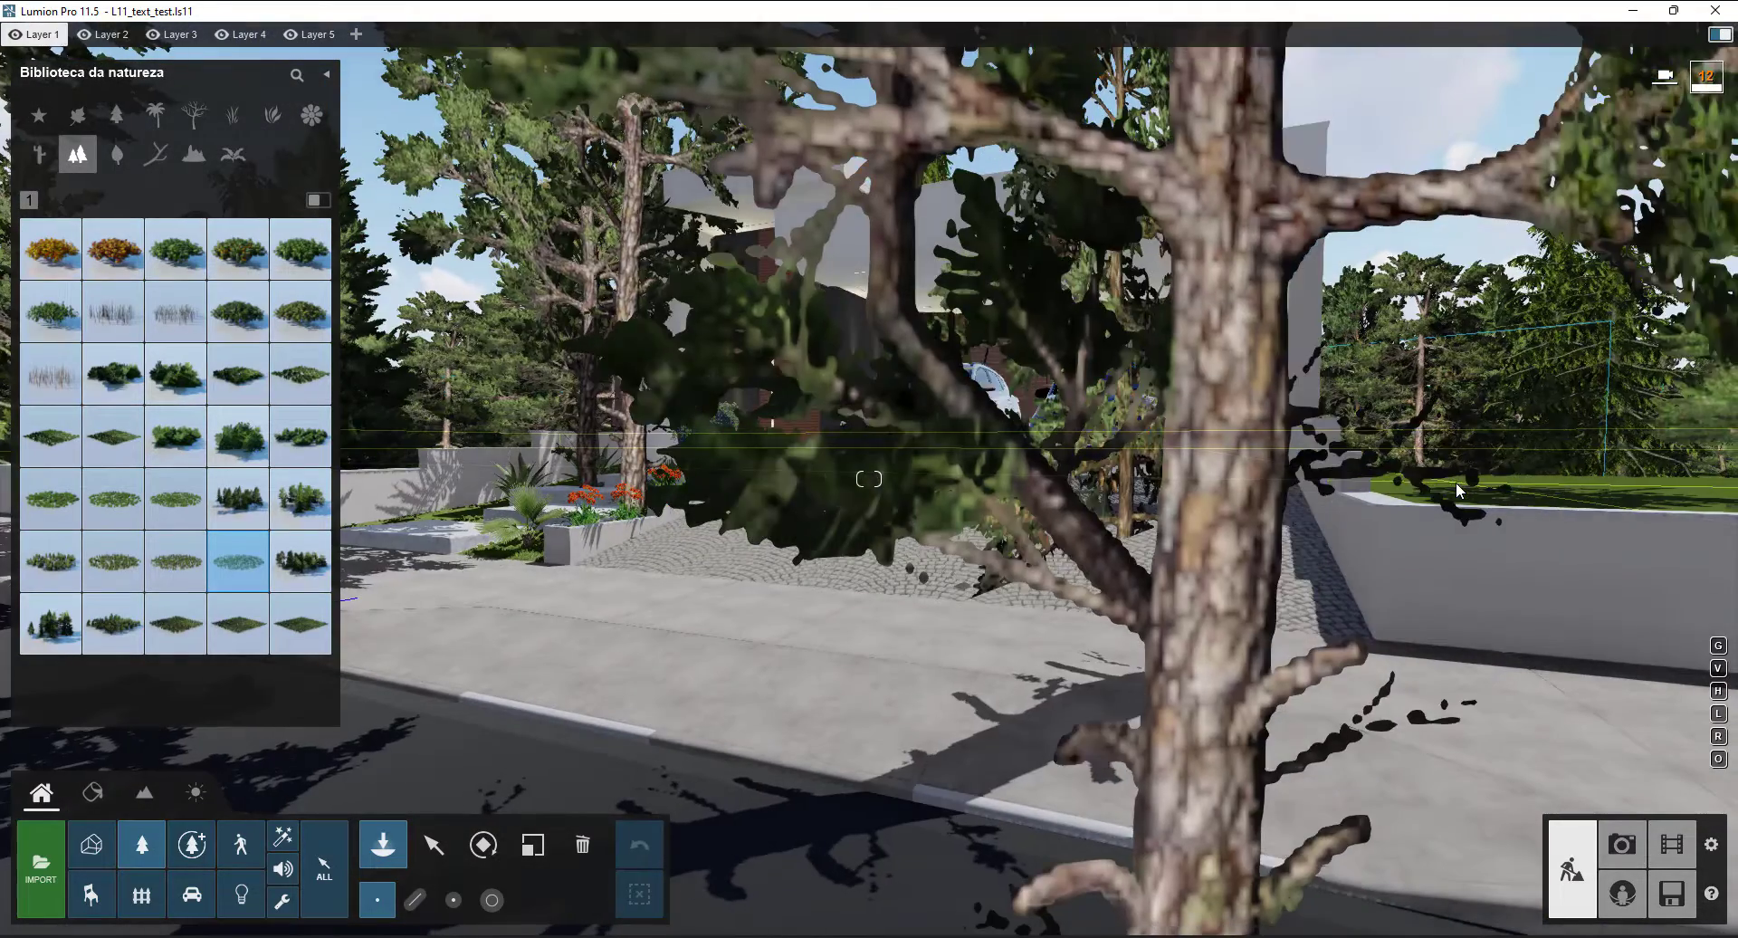
{"action": "key", "text": "Escape"}
{"action": "key", "text": "w"}
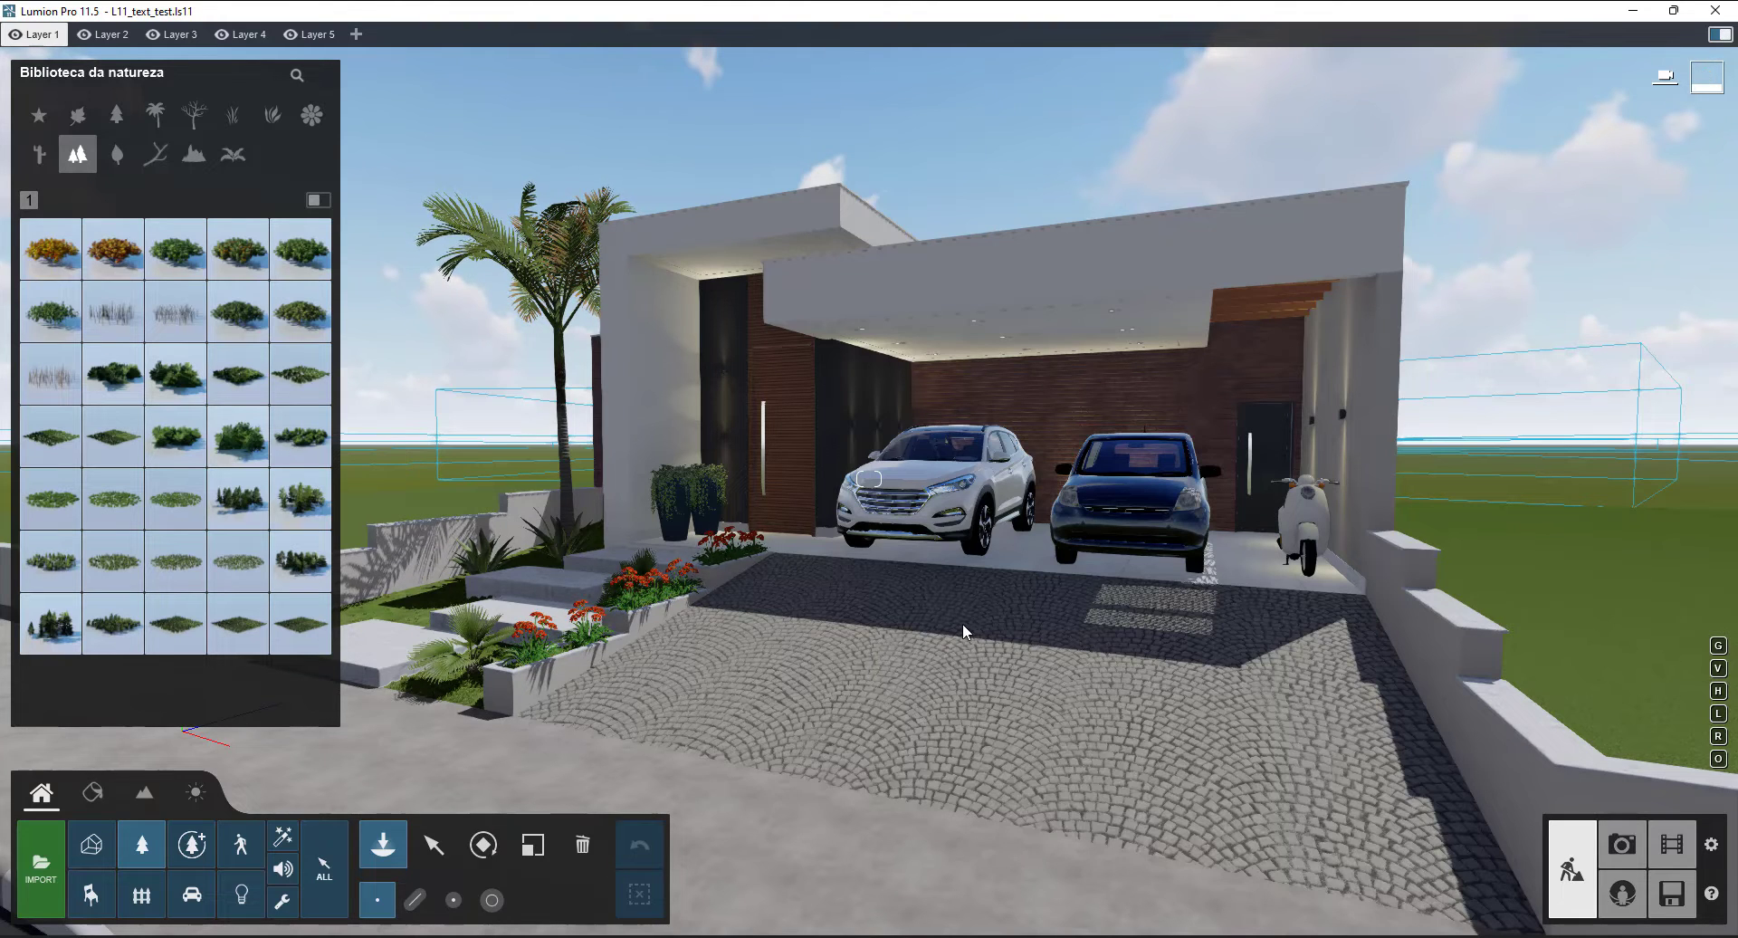
- Compare the house front at the lowest and highest editor quality, checking the performance statistics at each level
{"action": "key", "text": "F1"}
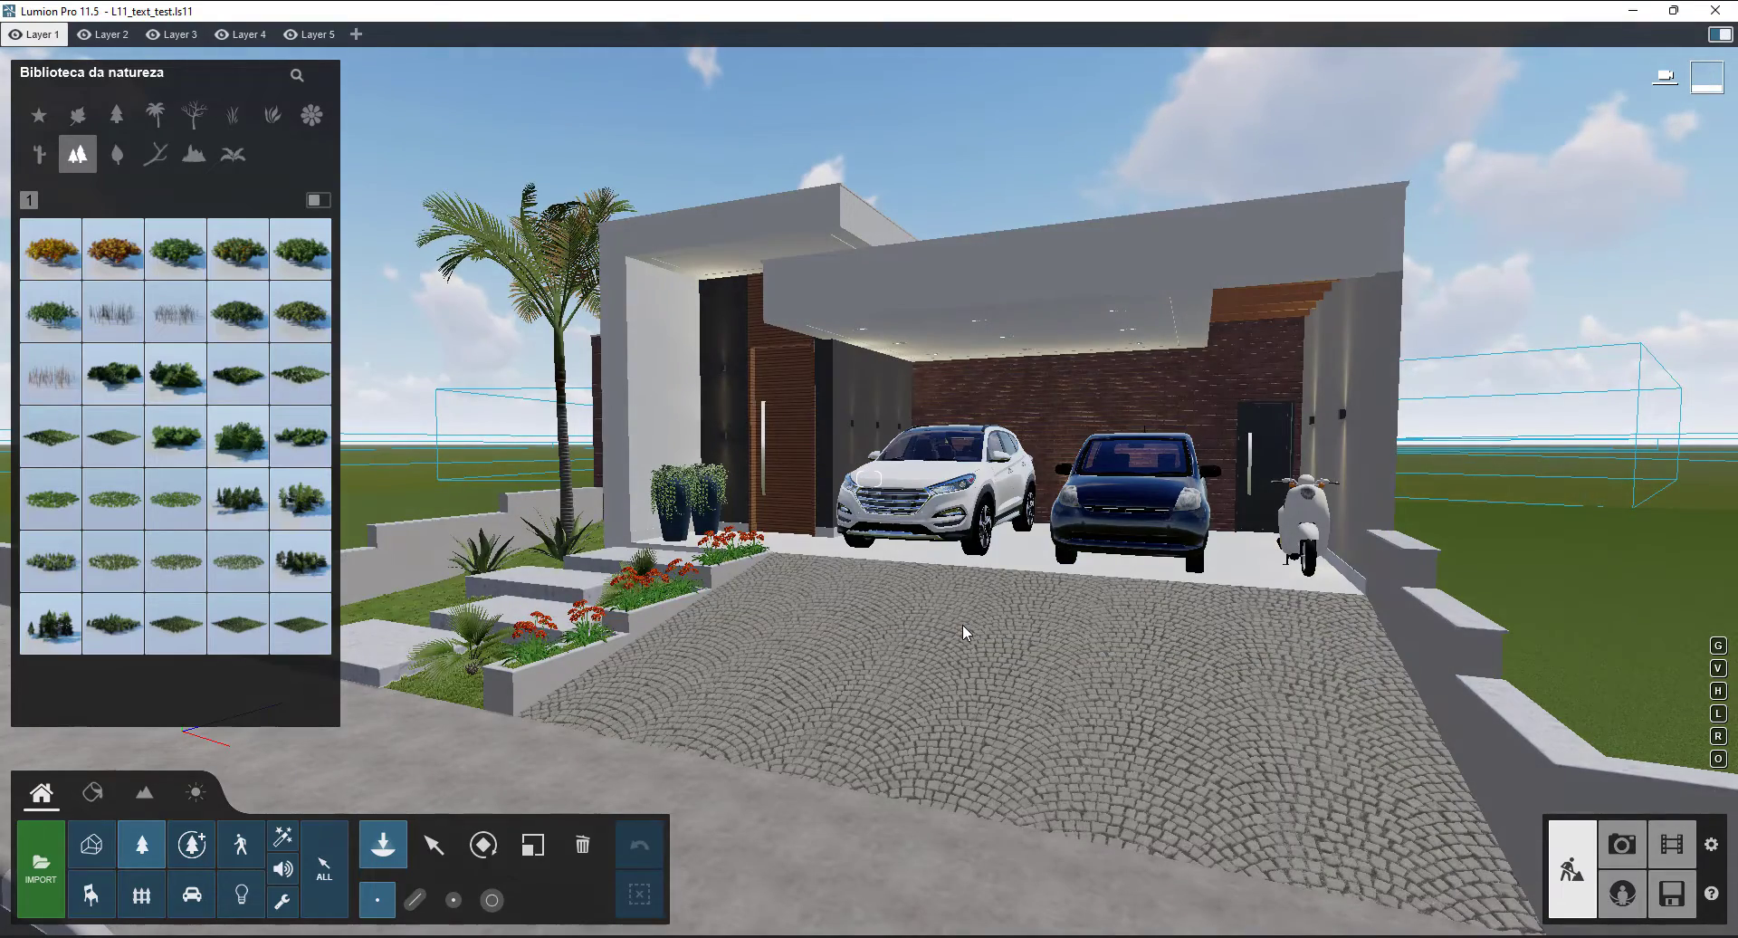
{"action": "right_click_drag", "start_coordinate": [963, 623], "coordinate": [962, 562]}
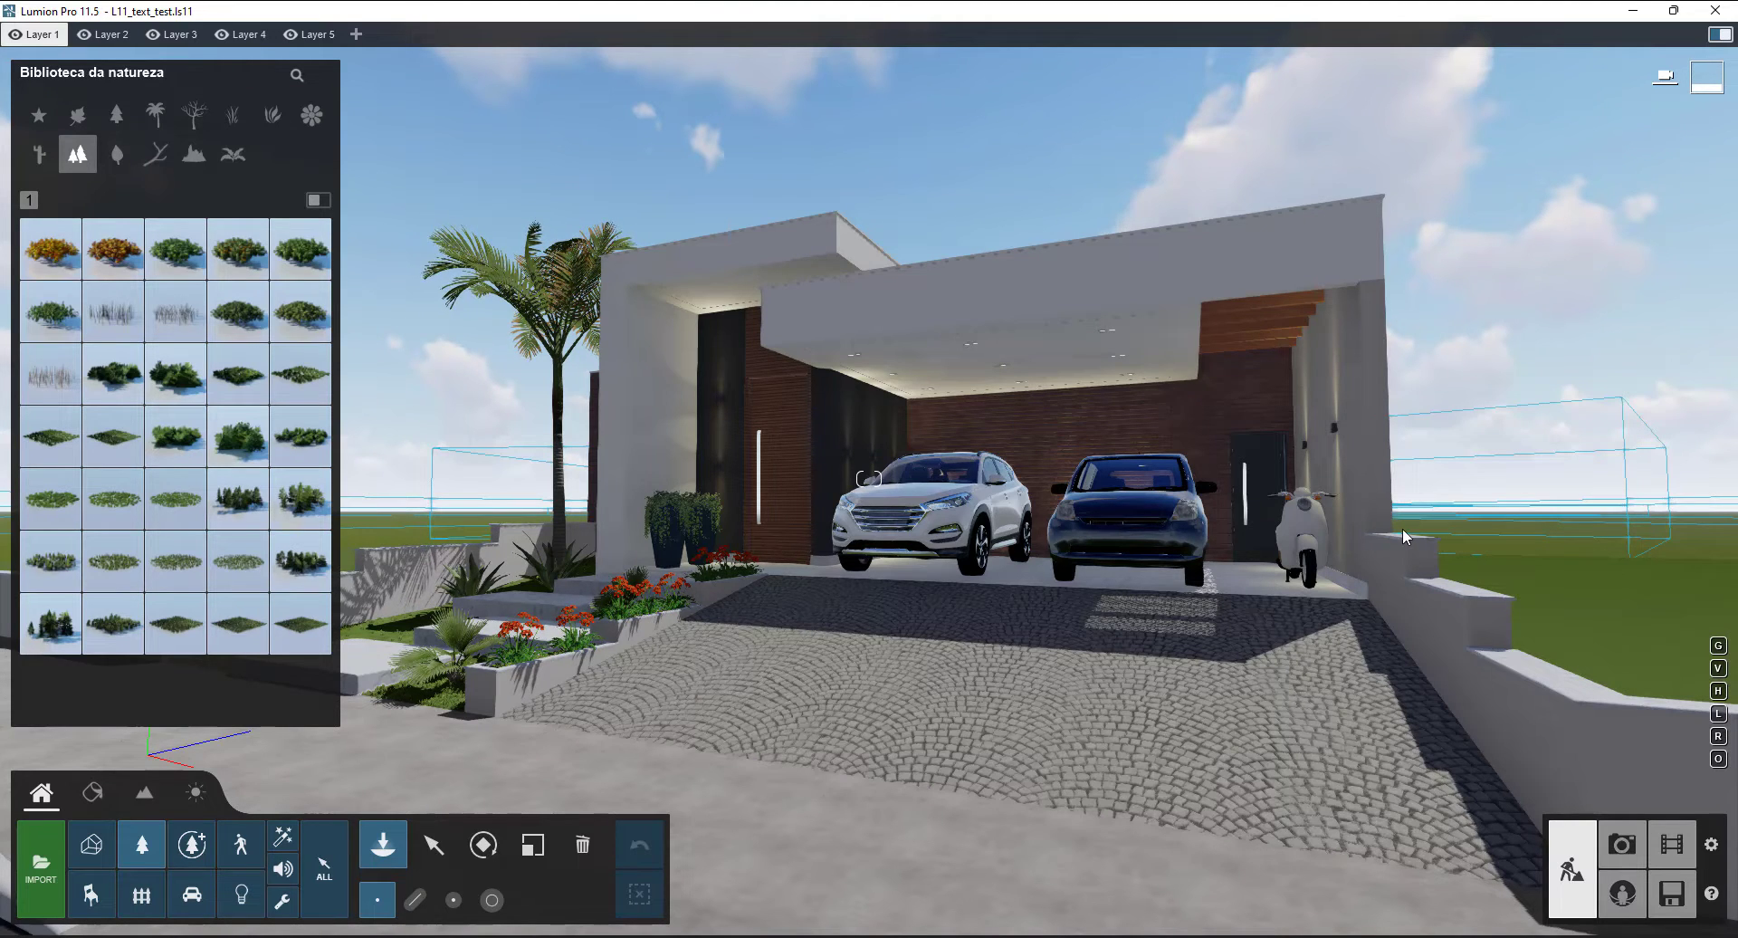
{"action": "mouse_move", "coordinate": [1711, 71]}
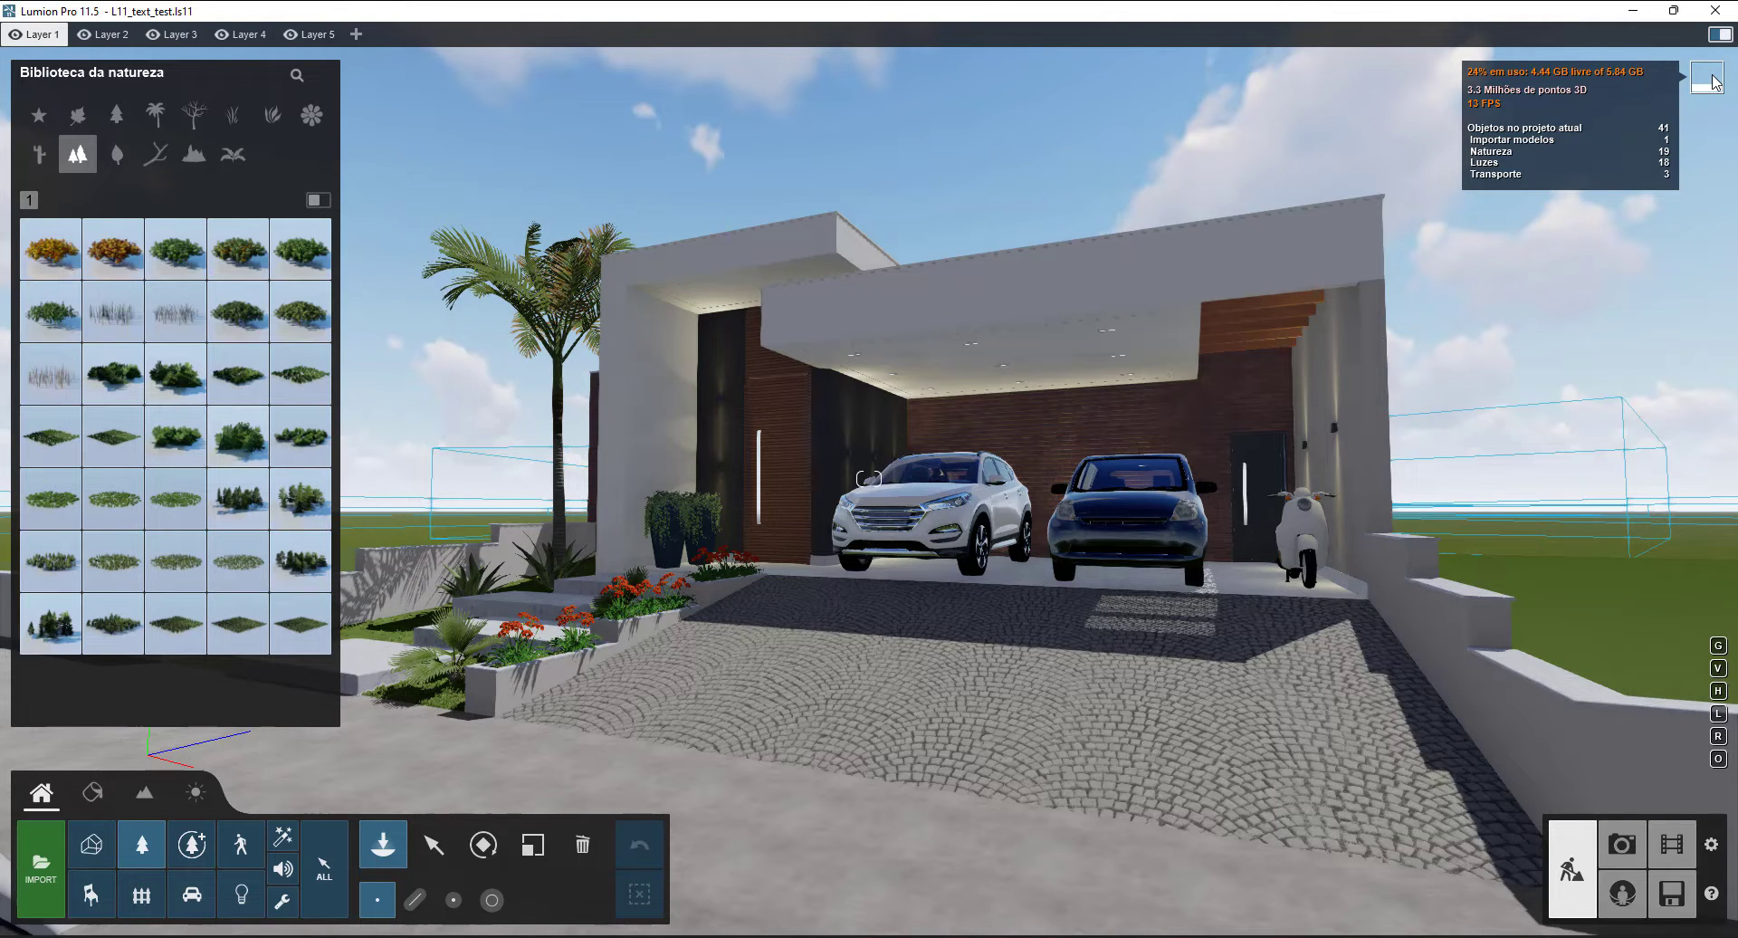
{"action": "left_click", "coordinate": [1709, 78]}
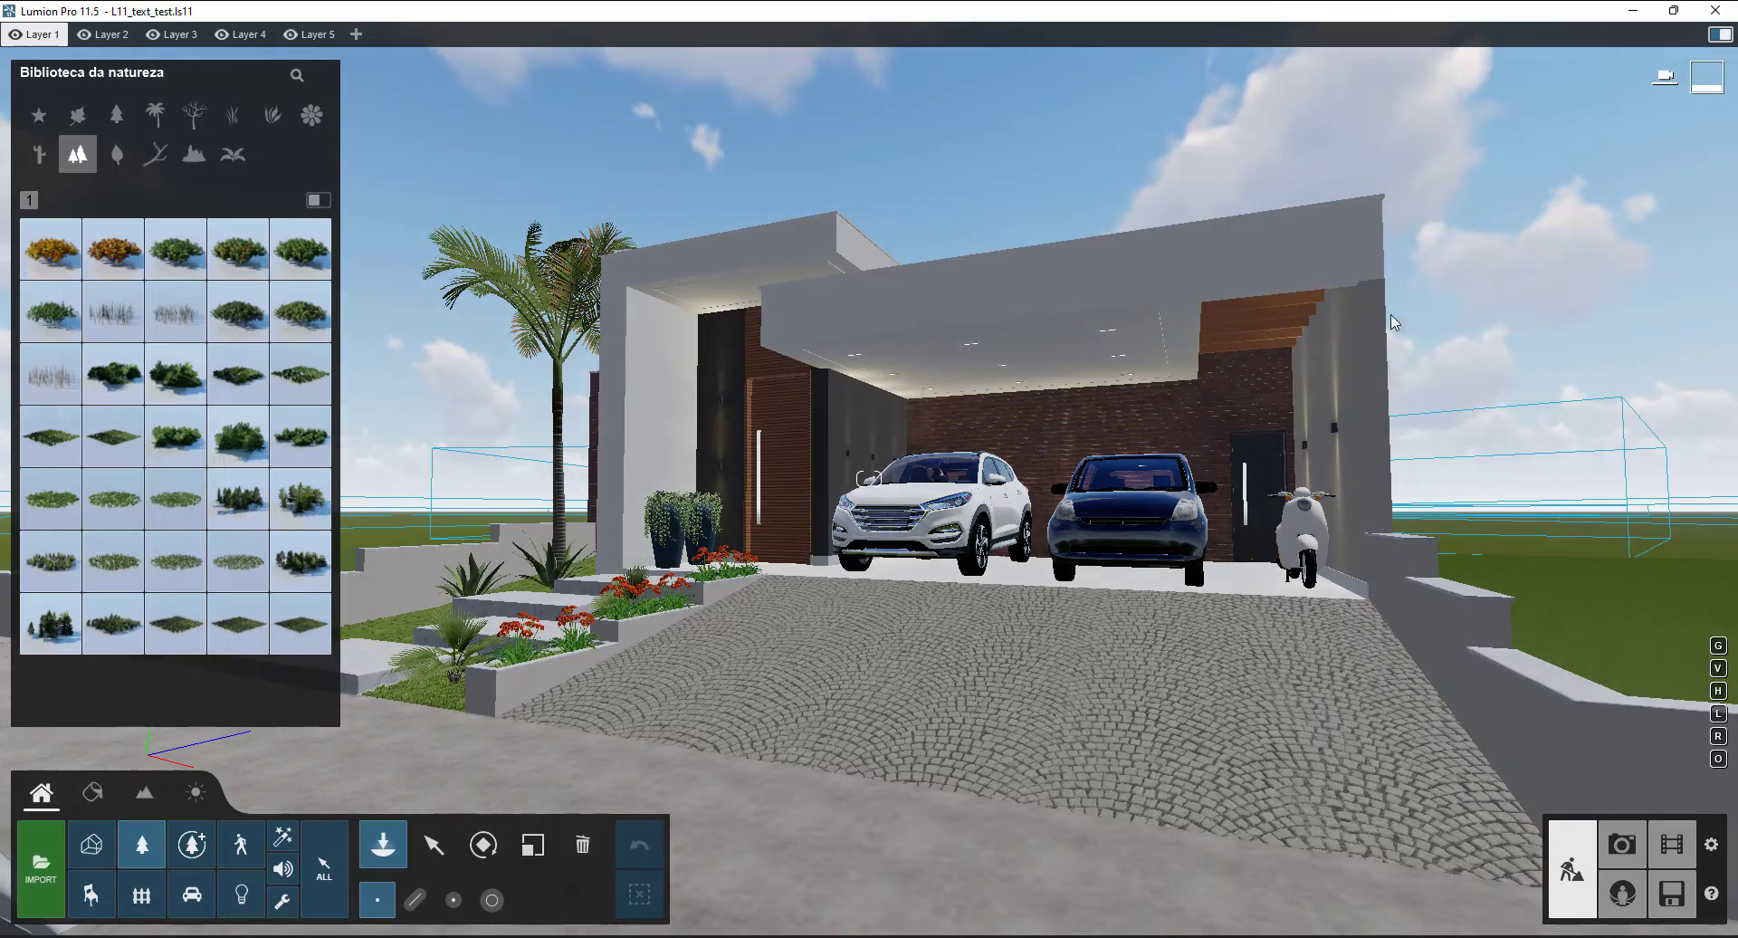
{"action": "mouse_move", "coordinate": [1717, 87]}
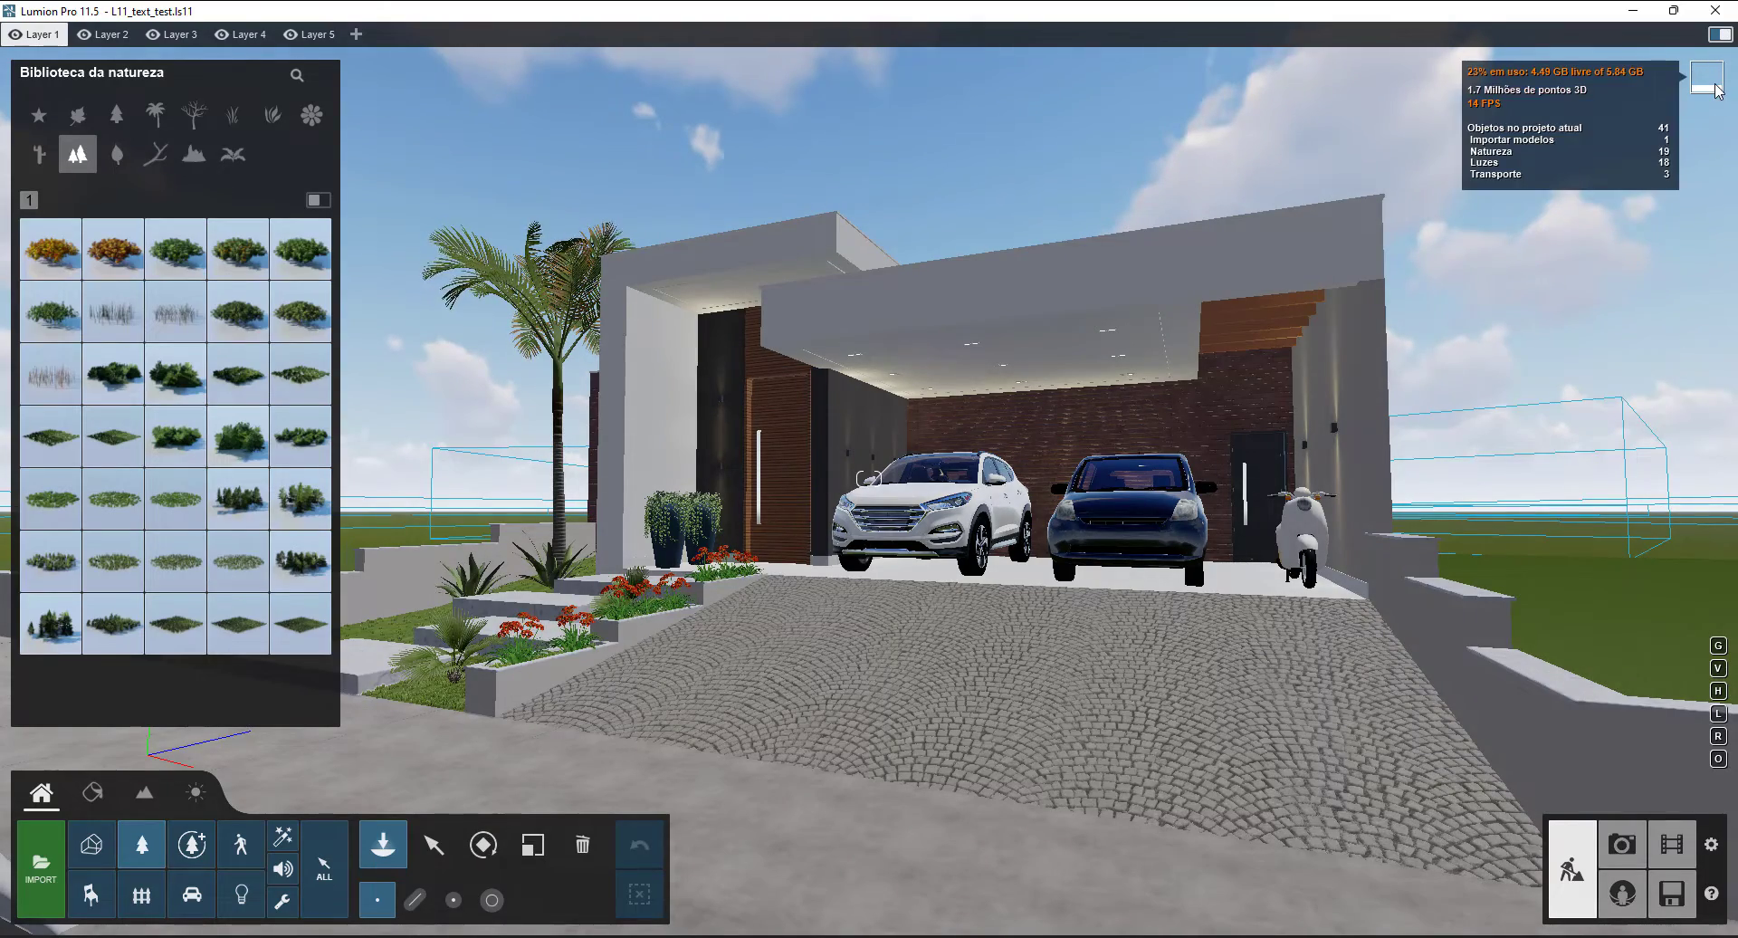
{"action": "key", "text": "w"}
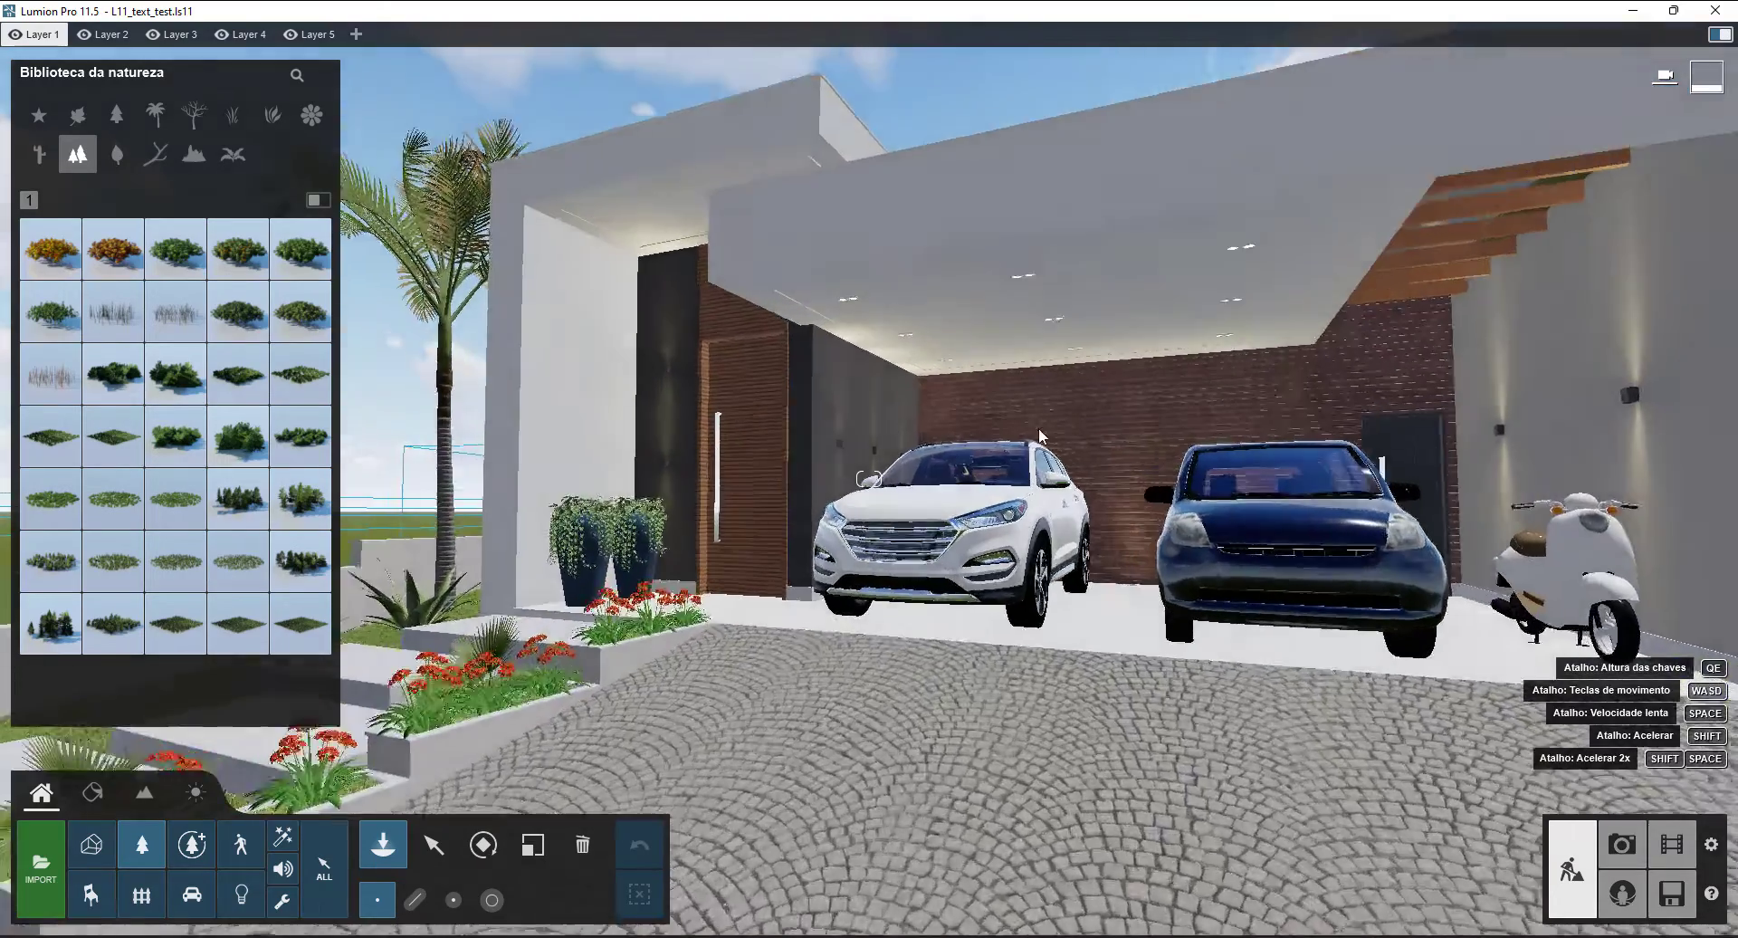
{"action": "key", "text": "s"}
{"action": "key", "text": "s"}
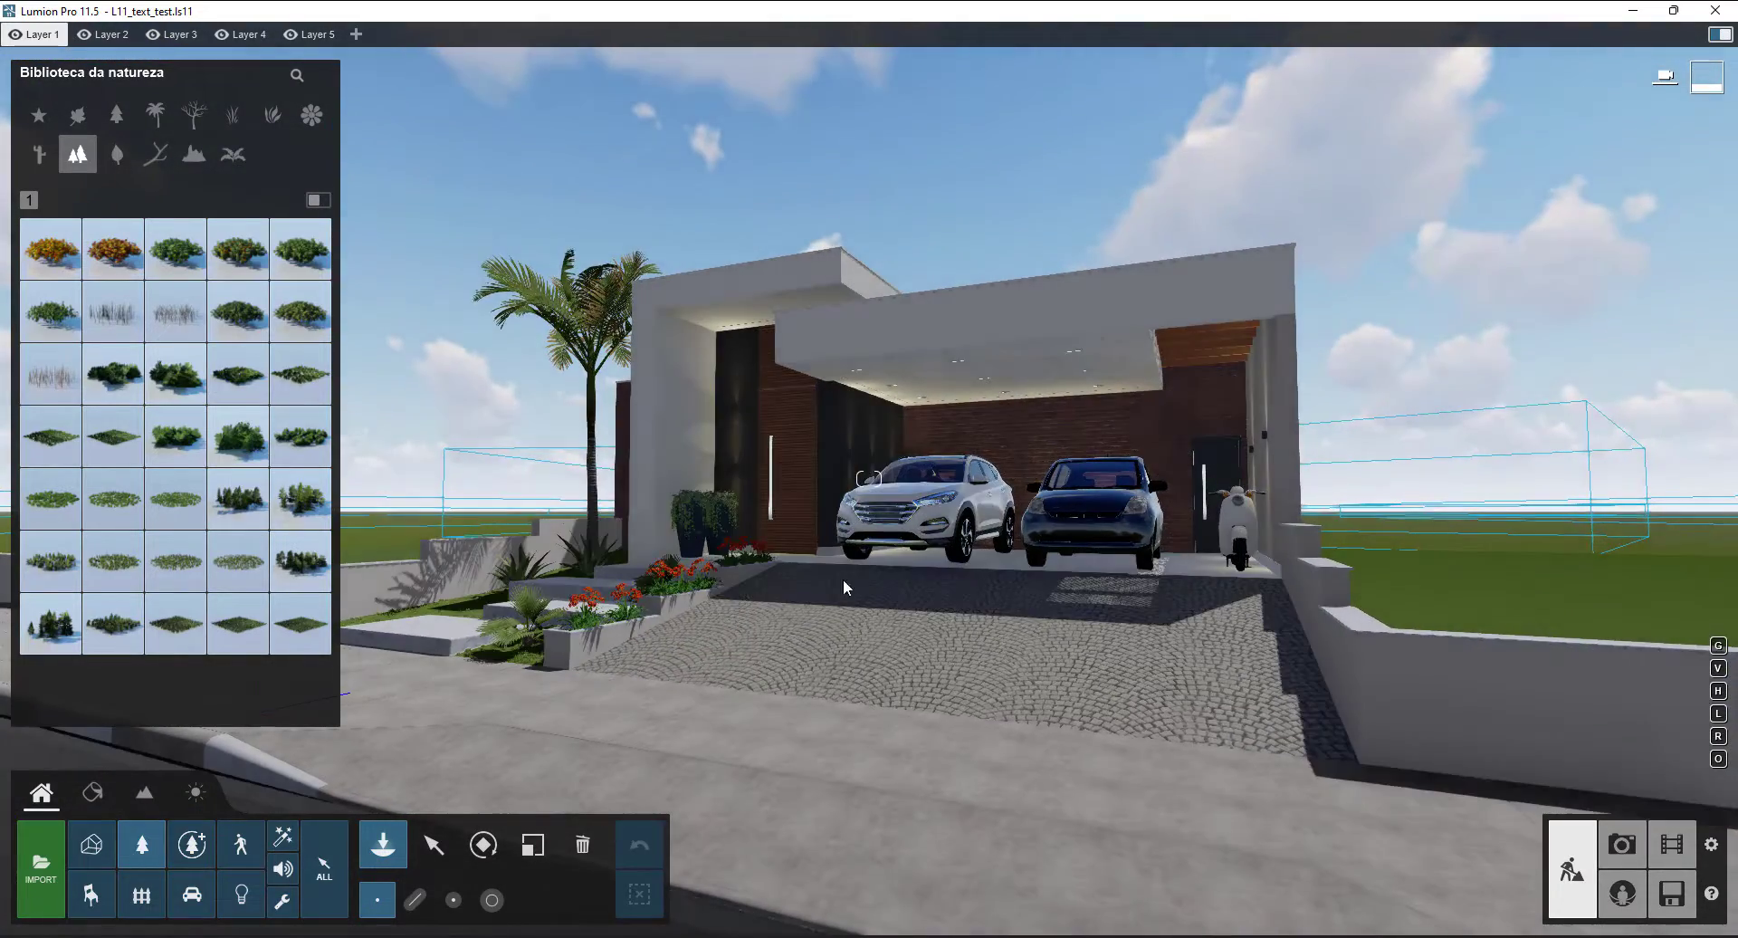
- Set the editor resolution to 25% in the image settings and return to the front view of the house
{"action": "right_click_drag", "start_coordinate": [844, 579], "coordinate": [1126, 494]}
{"action": "key", "text": "a"}
{"action": "key", "text": "a"}
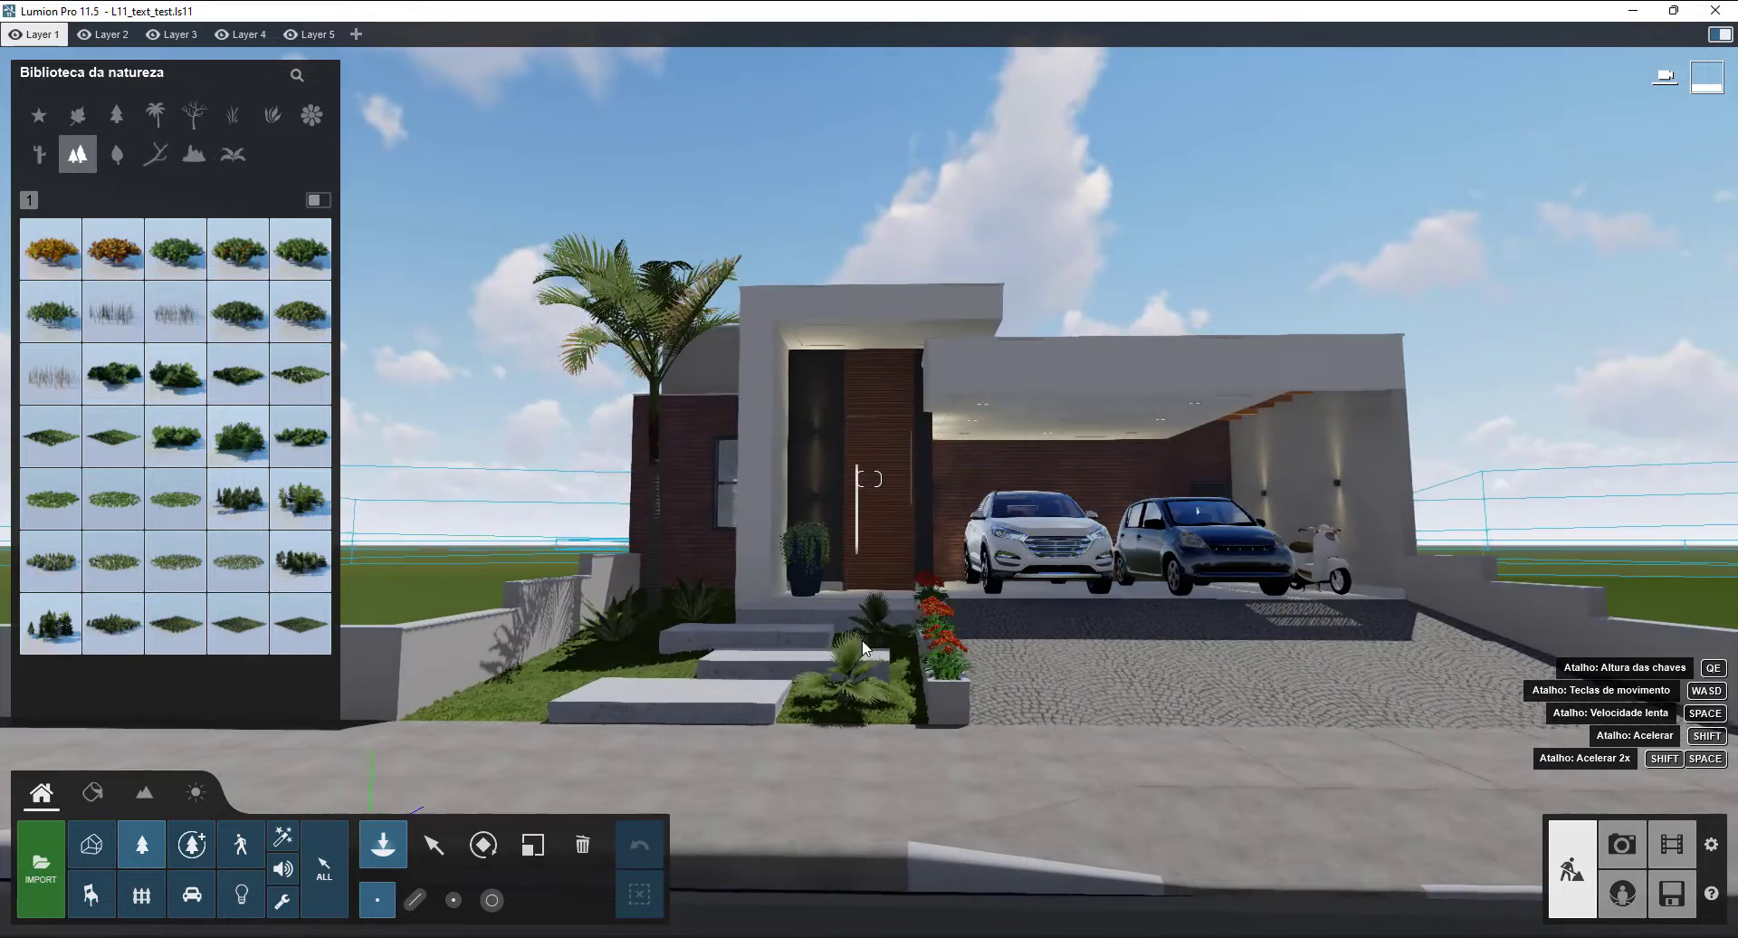
{"action": "key", "text": "d"}
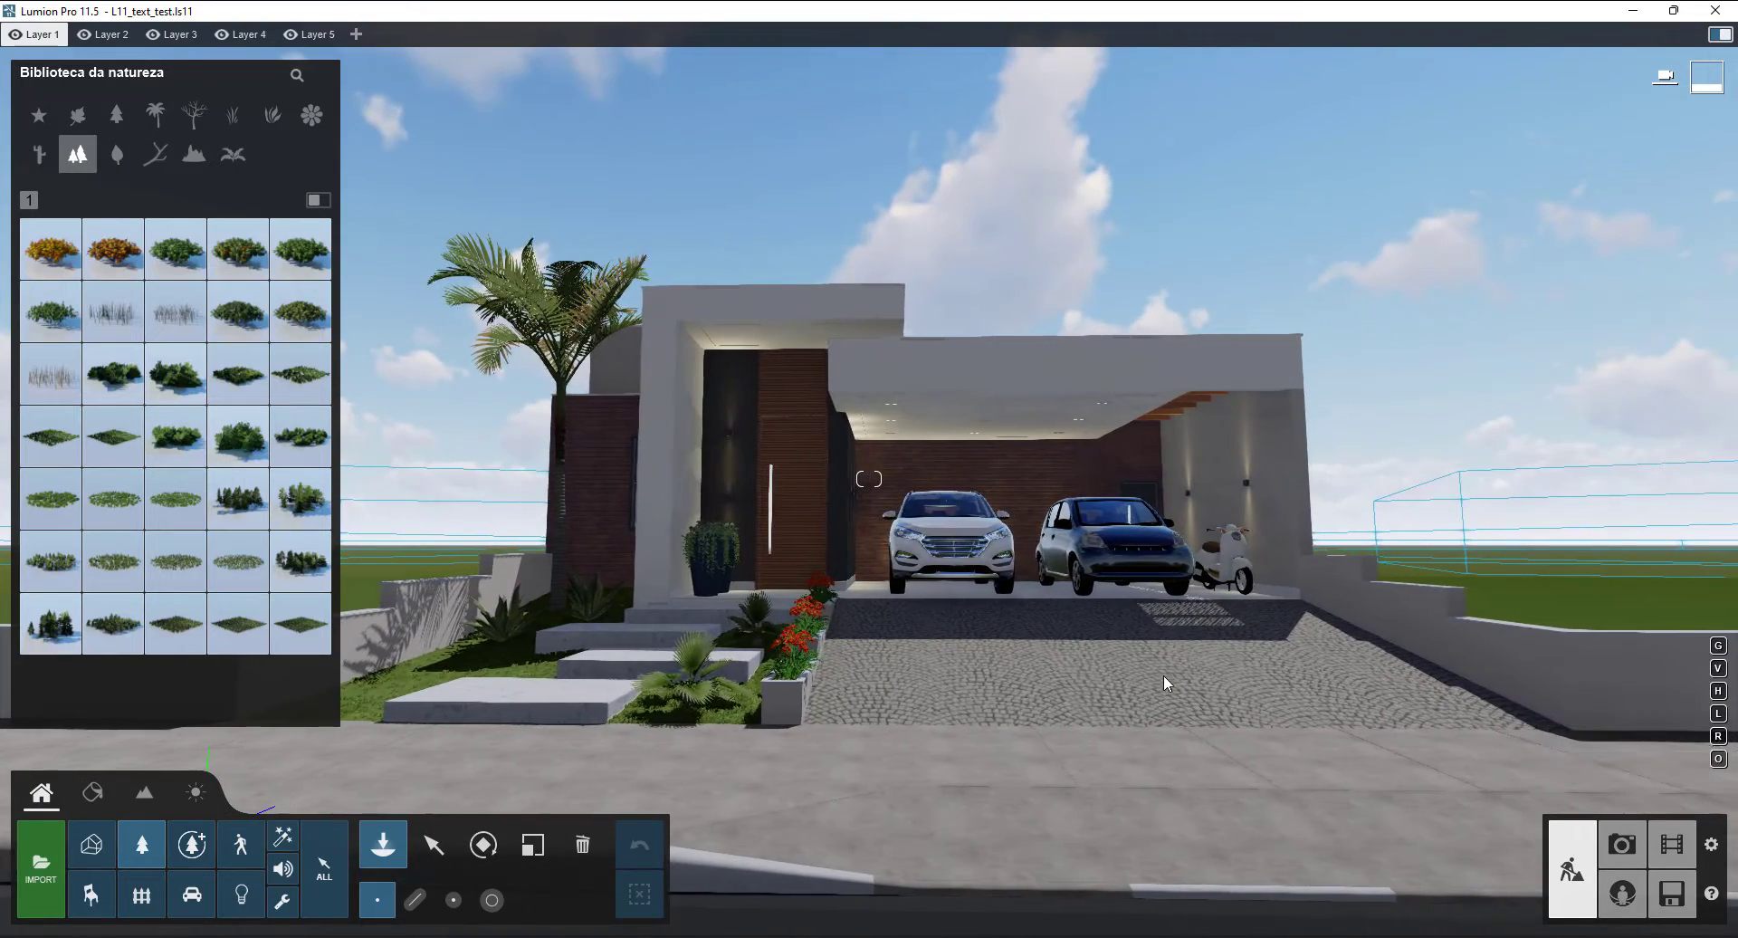
{"action": "key", "text": "w"}
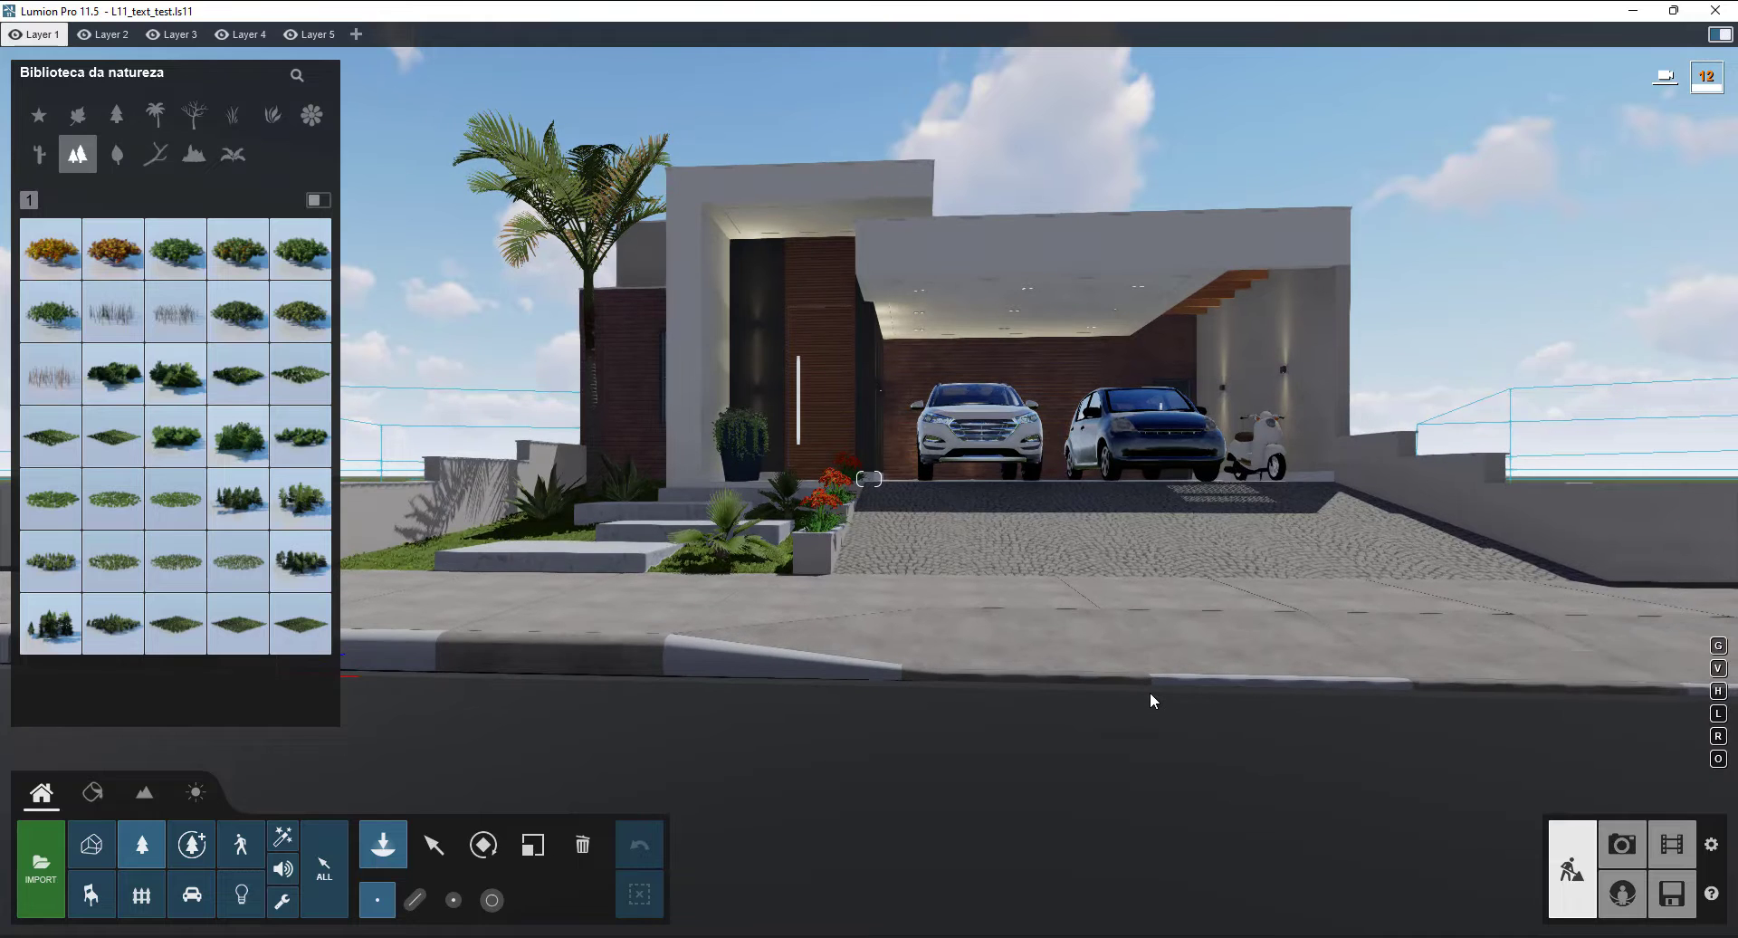
{"action": "left_click", "coordinate": [1713, 845]}
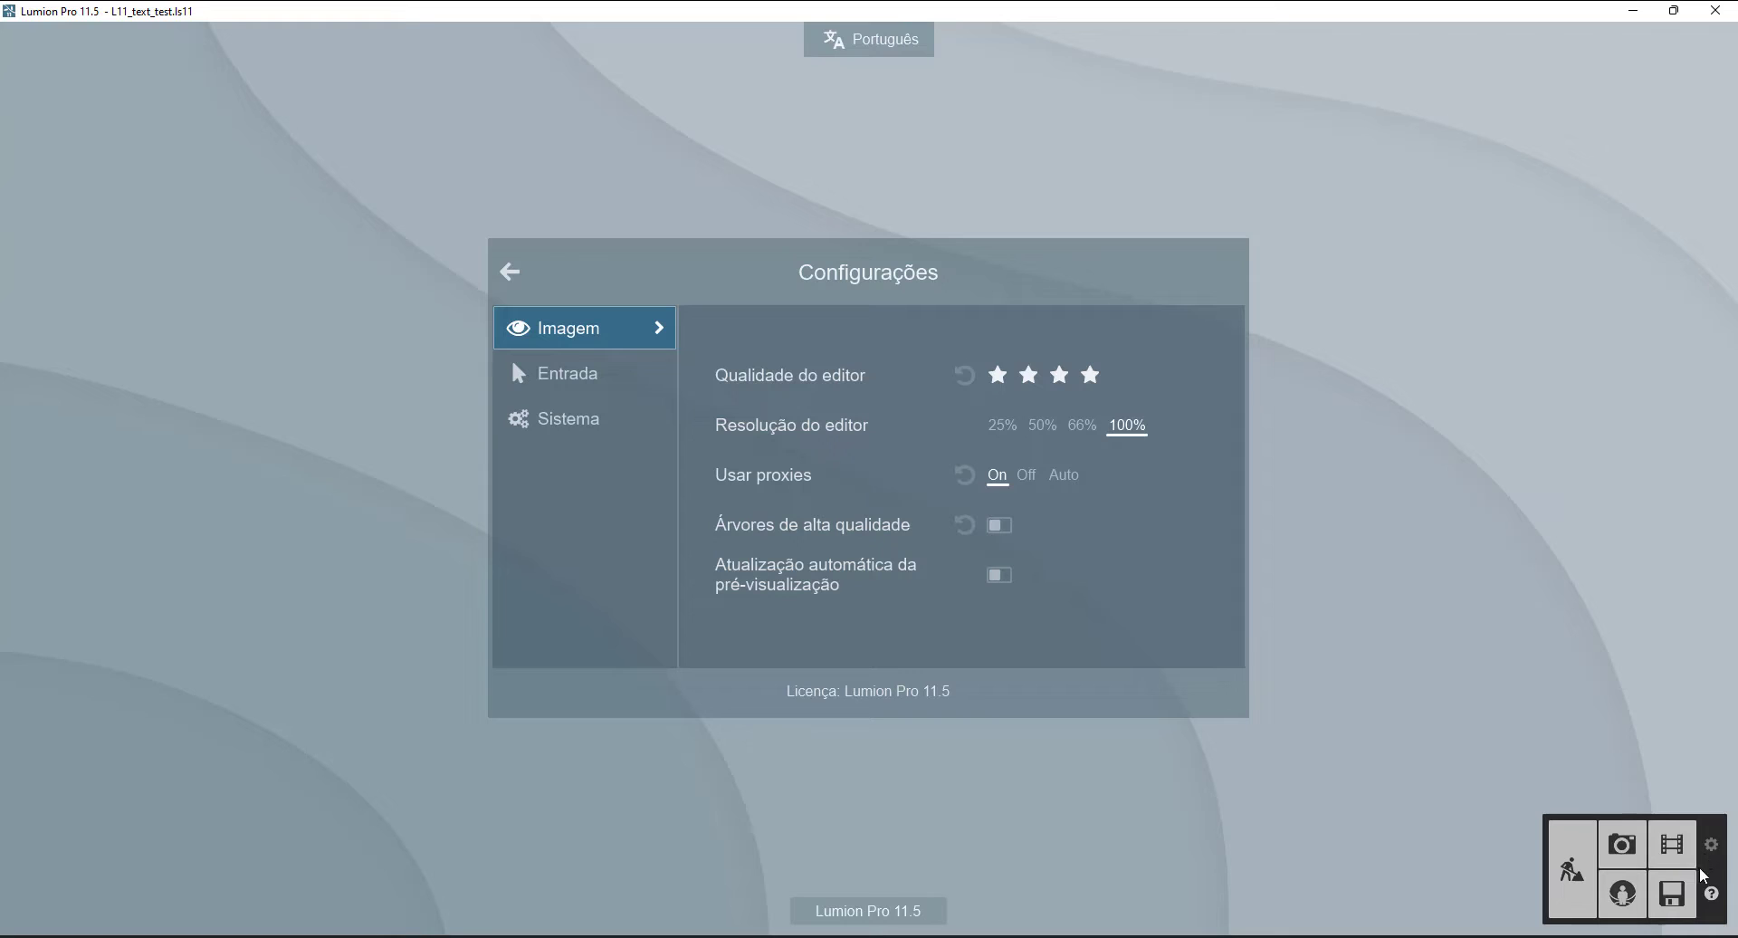
{"action": "left_click", "coordinate": [1029, 377]}
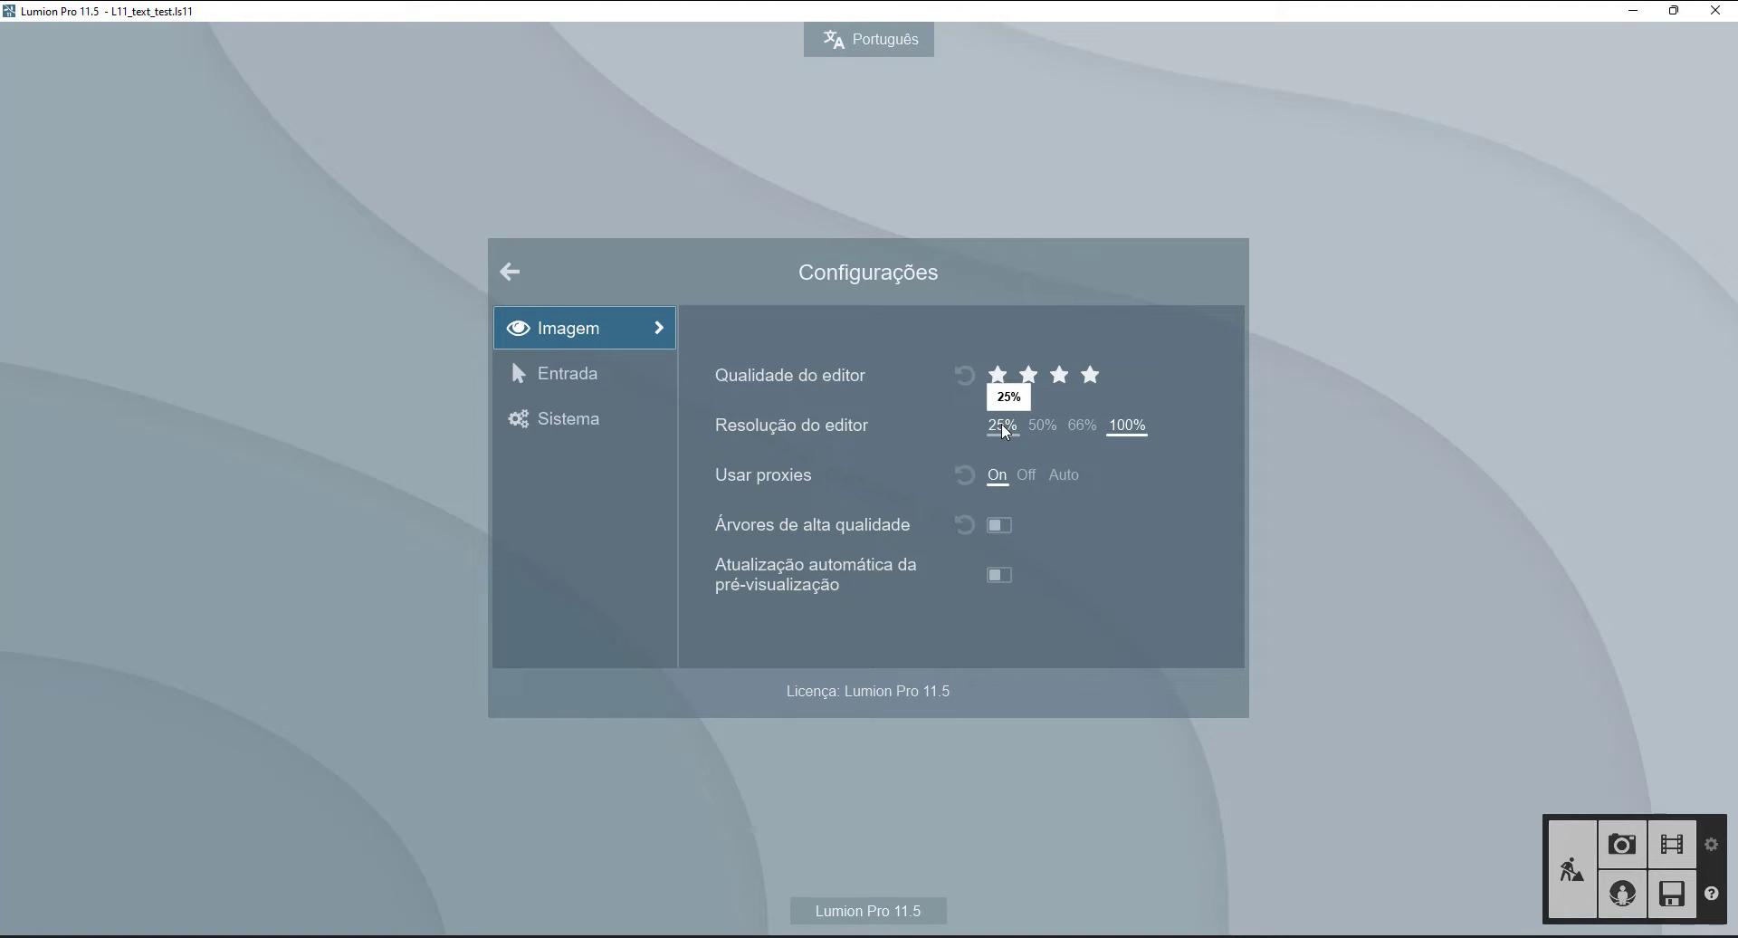
{"action": "left_click", "coordinate": [510, 272]}
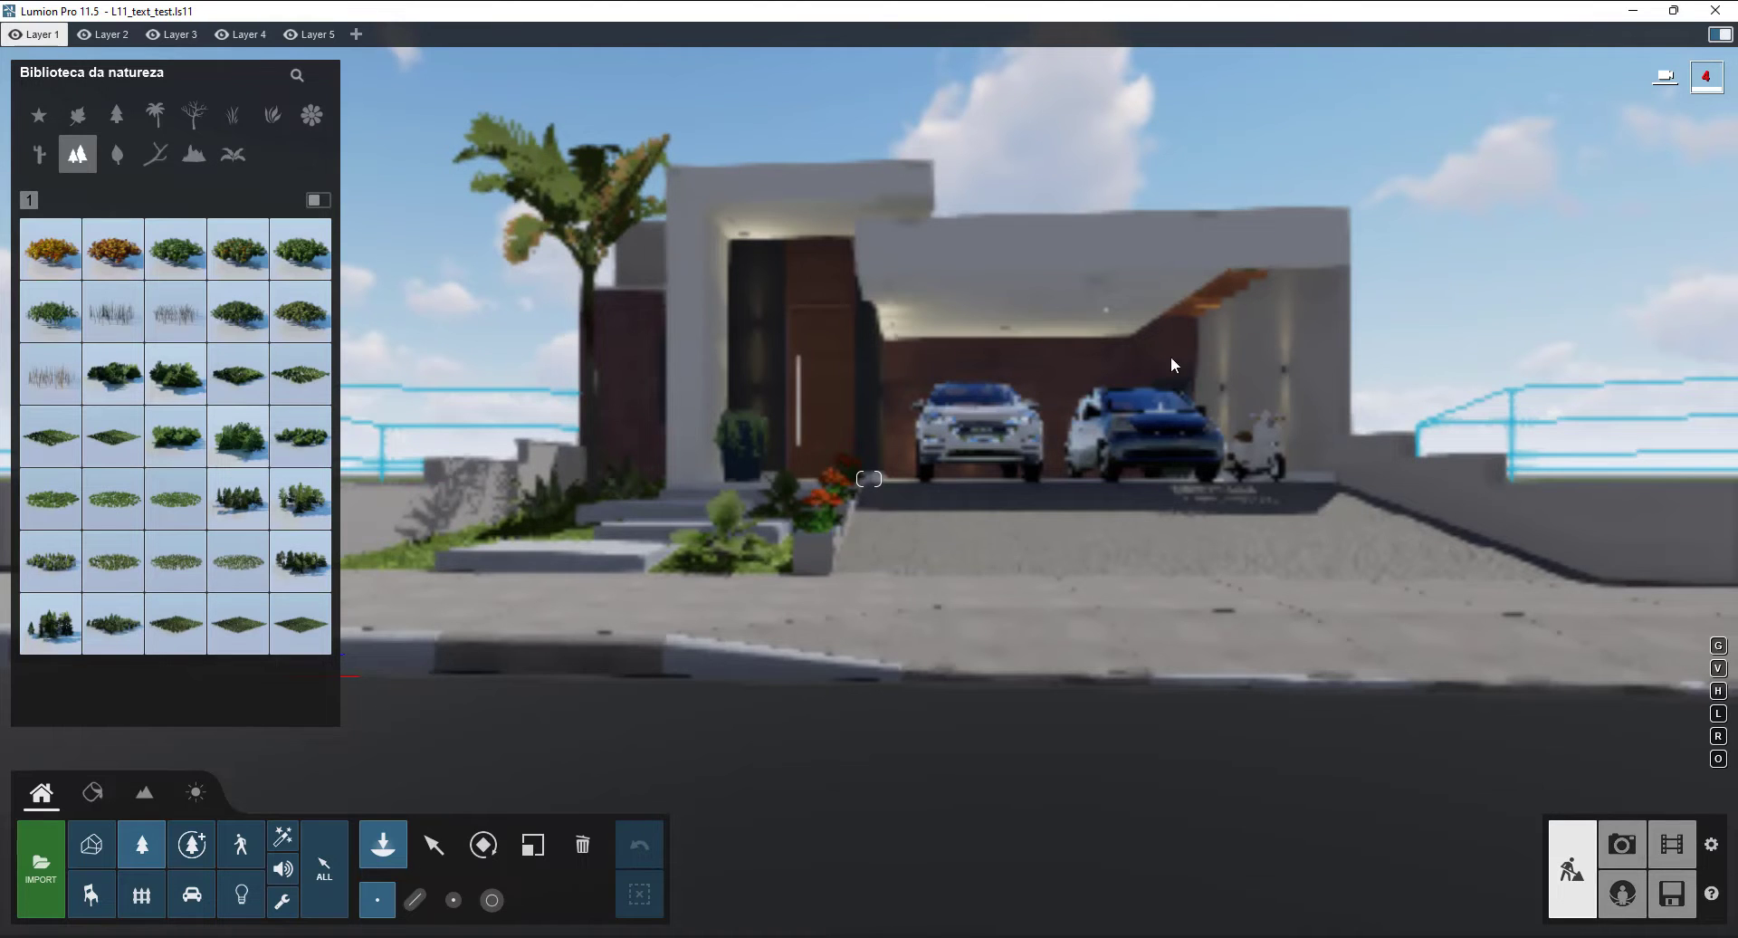
- Inspect the facade, flower planter and cobblestone driveway up close at the 25% editor resolution
{"action": "key", "text": "w"}
{"action": "key", "text": "s"}
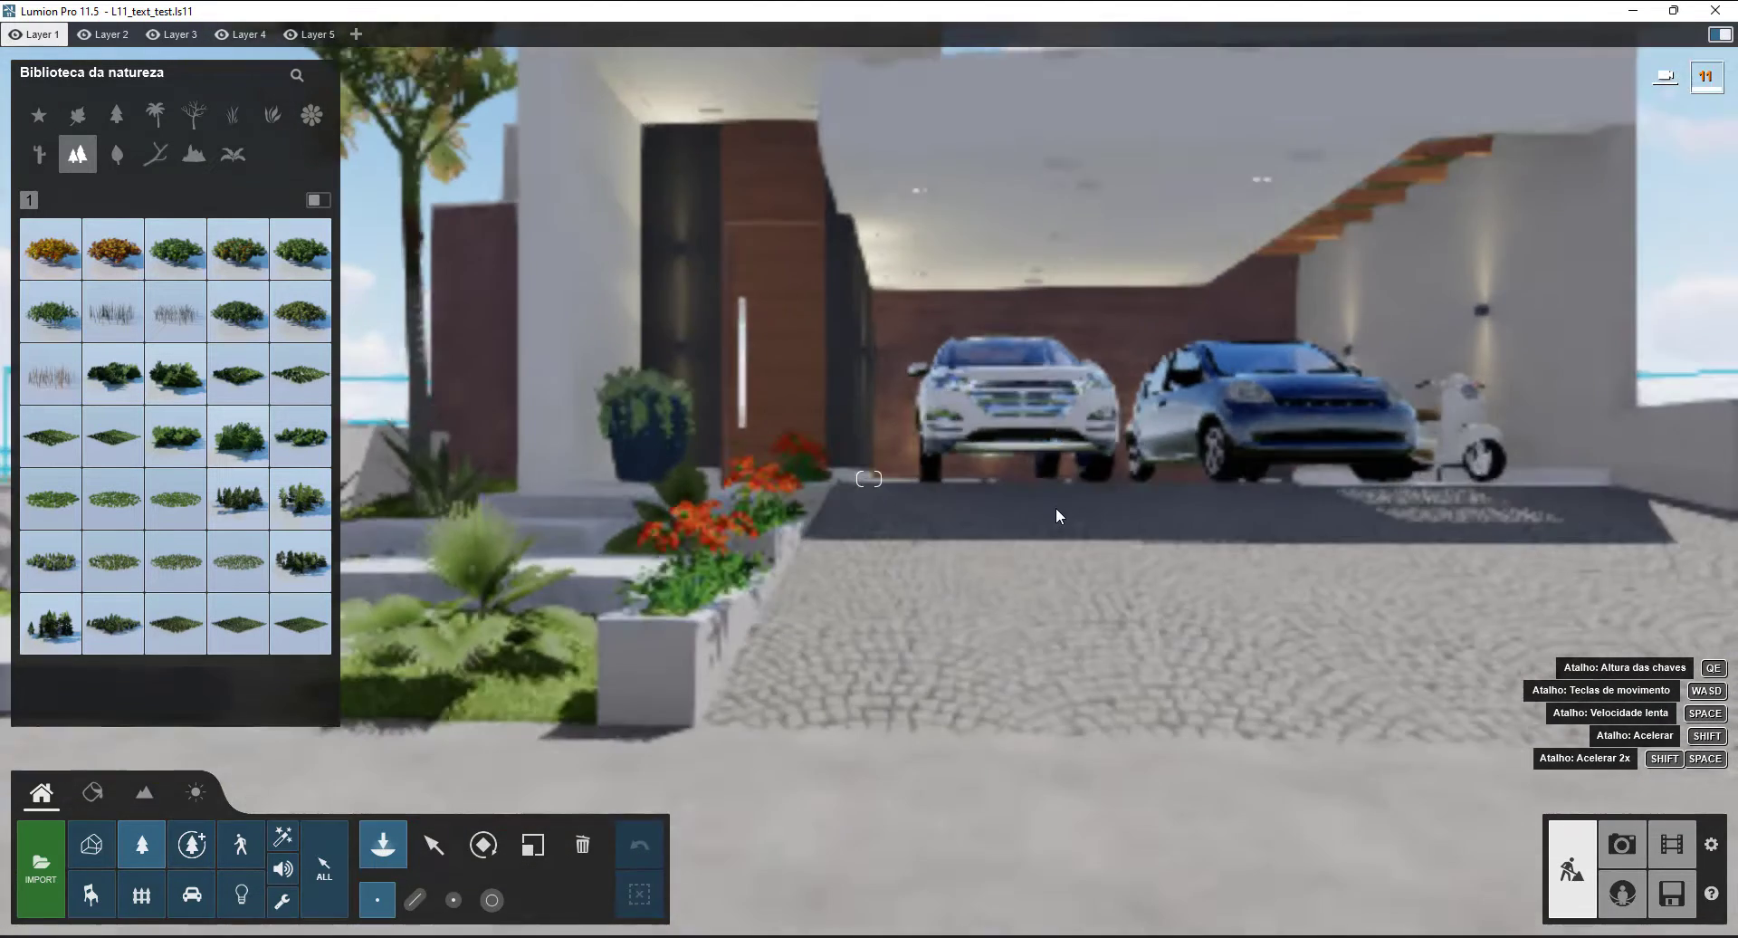
{"action": "key", "text": "q"}
{"action": "right_click_drag", "start_coordinate": [1078, 520], "coordinate": [1052, 521]}
{"action": "key", "text": "w"}
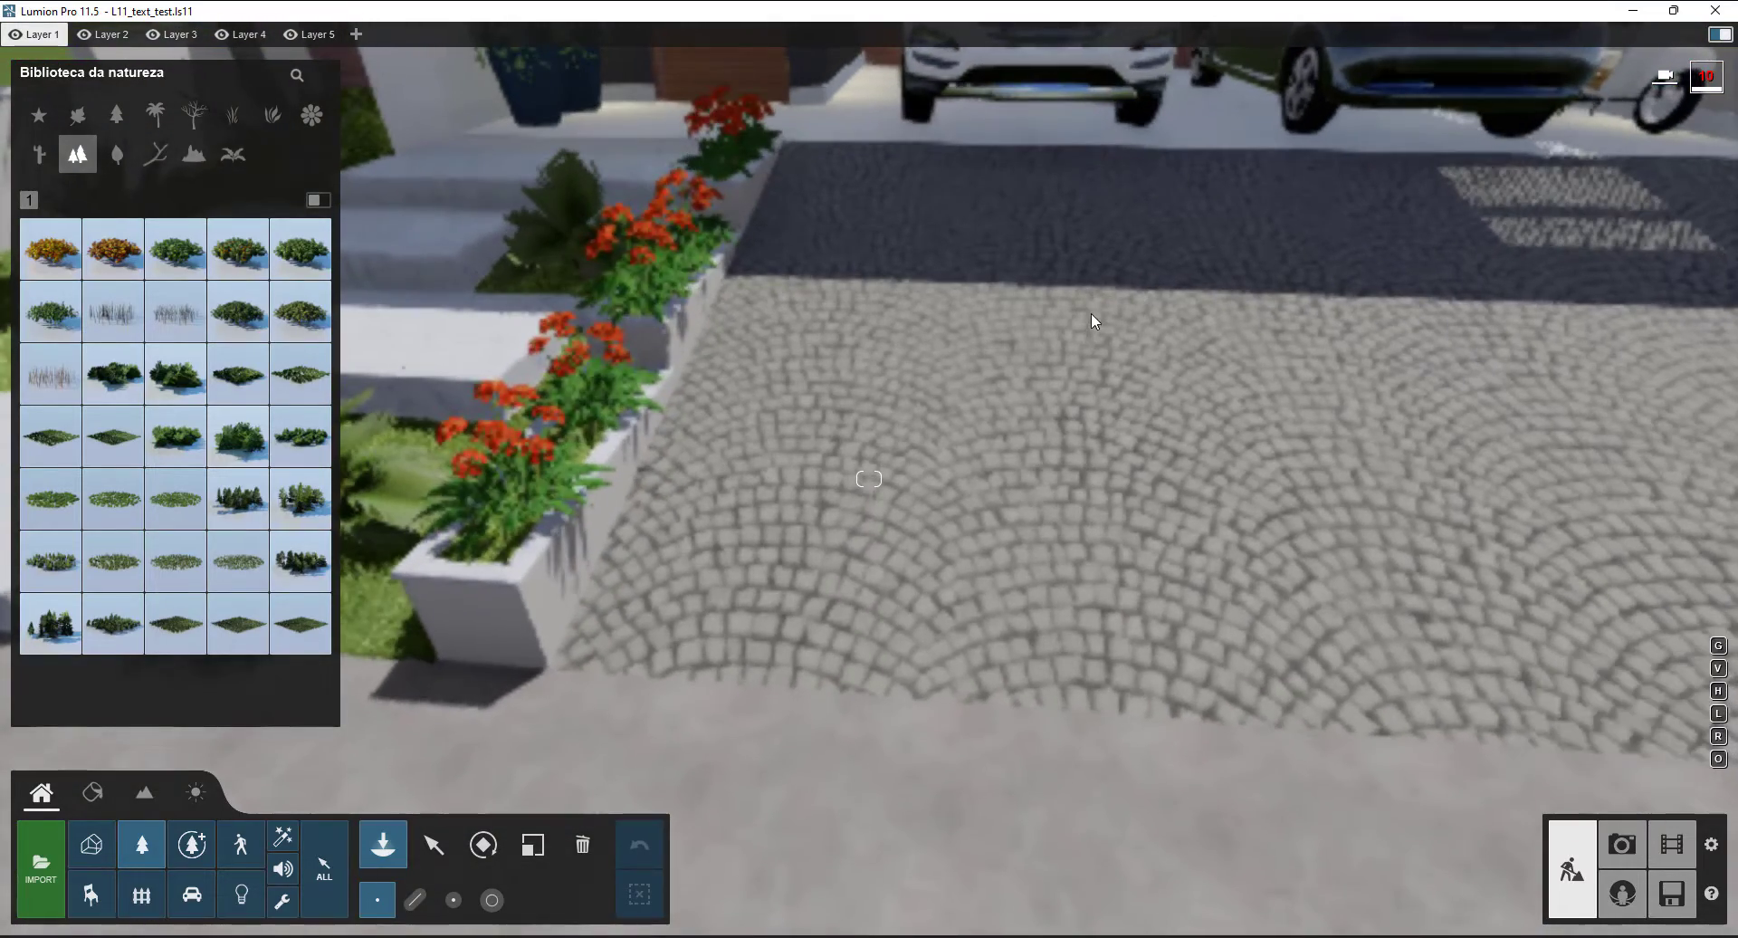
- Restore the editor quality to four stars and the editor resolution to 100%, leaving the settings for the scene
{"action": "key", "text": "s"}
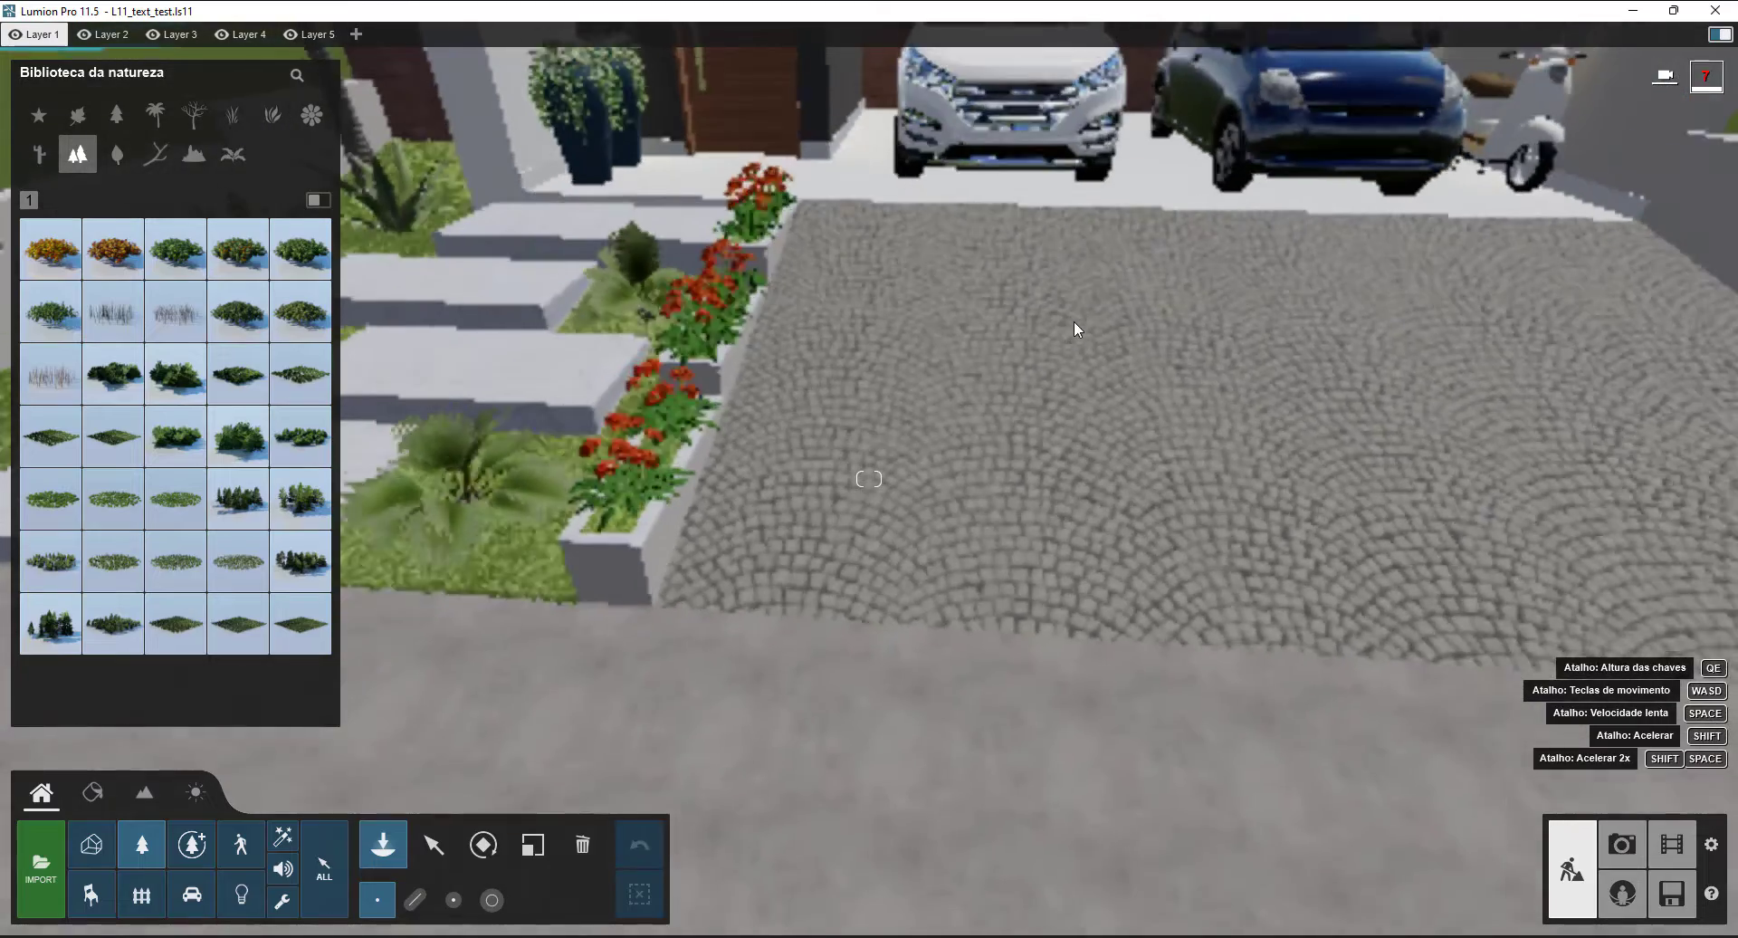
{"action": "key", "text": "s"}
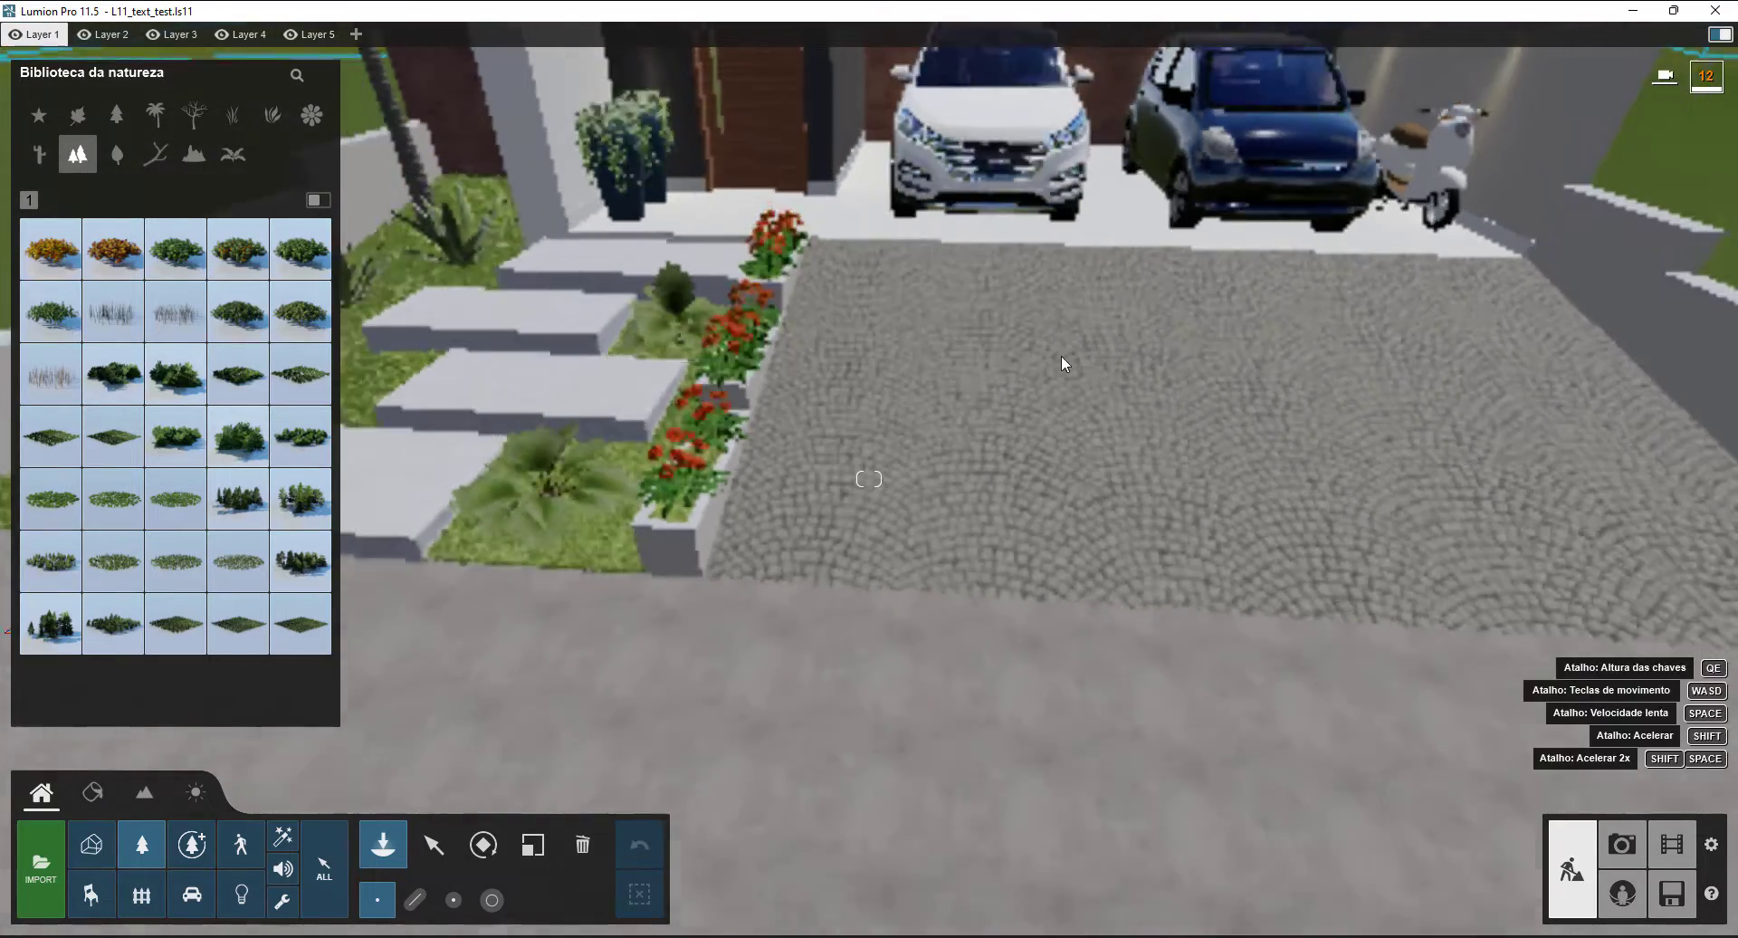
{"action": "key", "text": "d"}
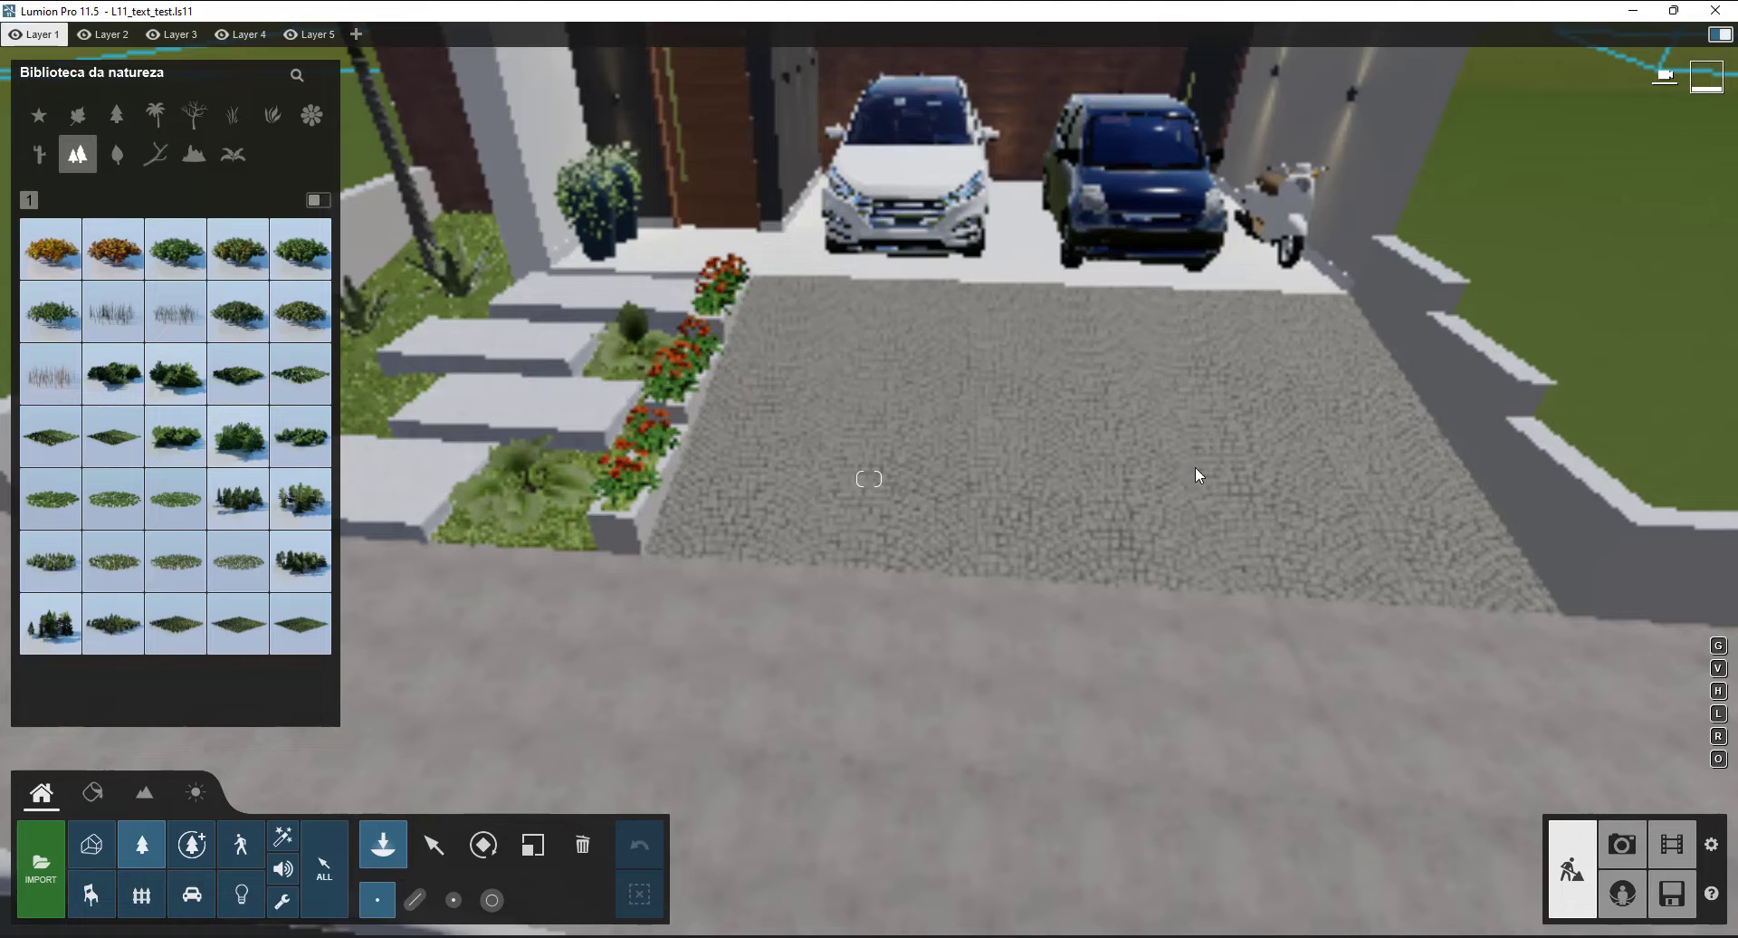
{"action": "left_click", "coordinate": [1711, 844]}
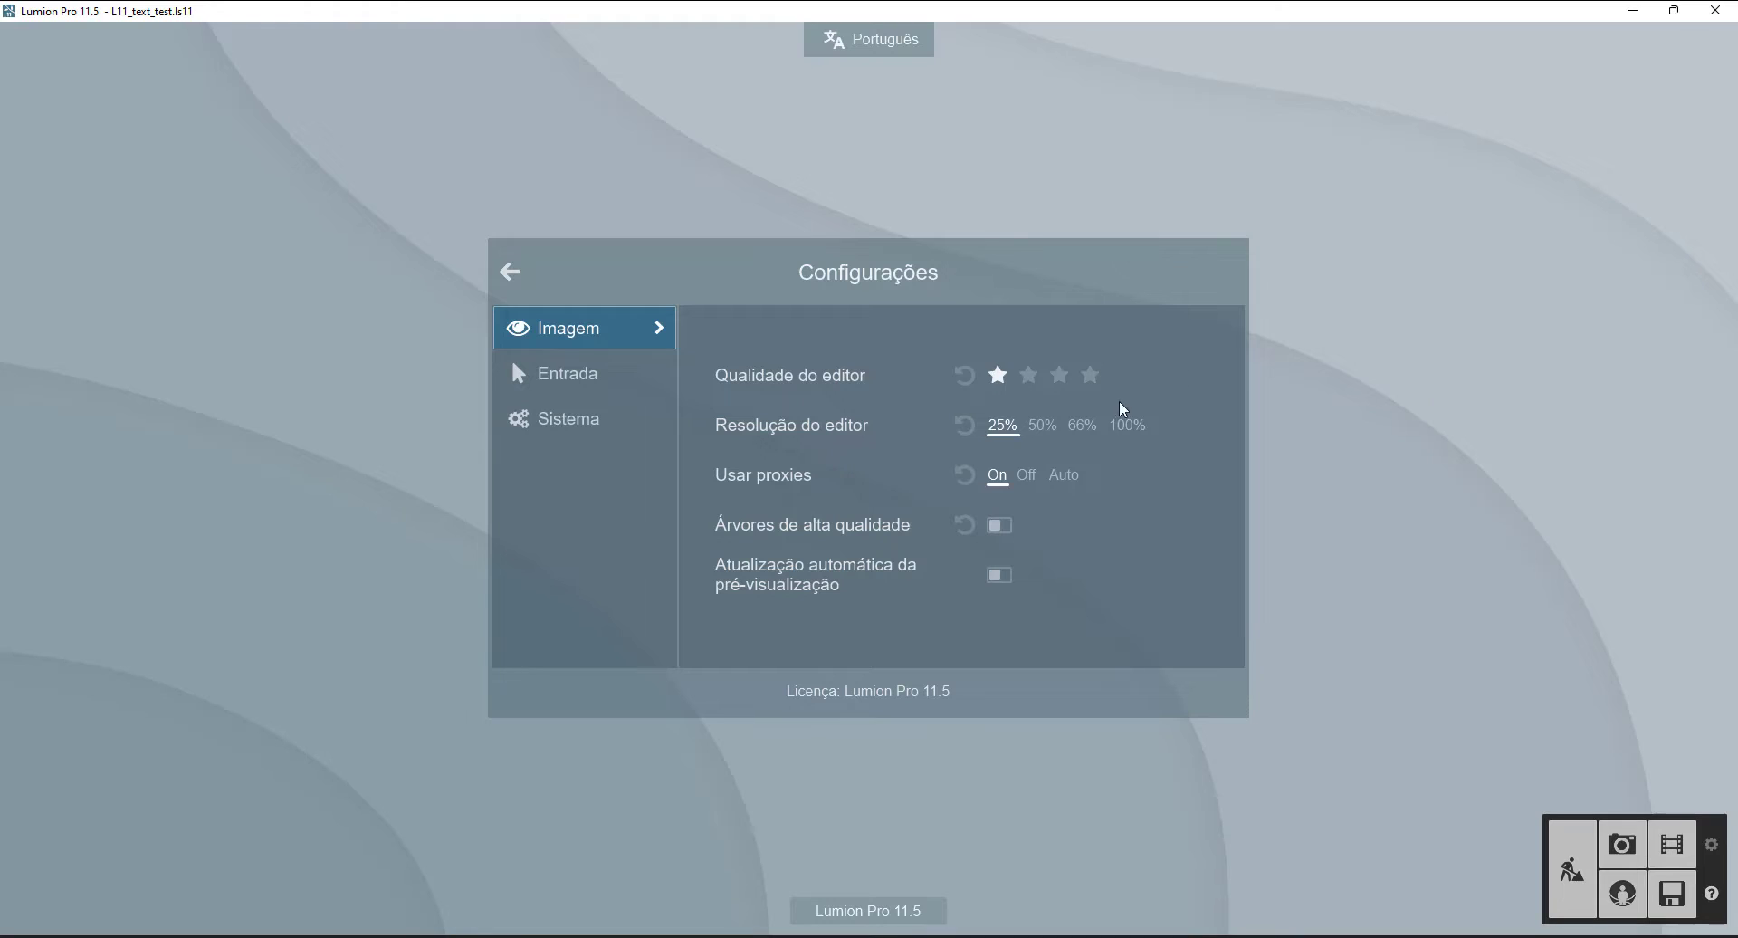
{"action": "left_click", "coordinate": [1127, 425]}
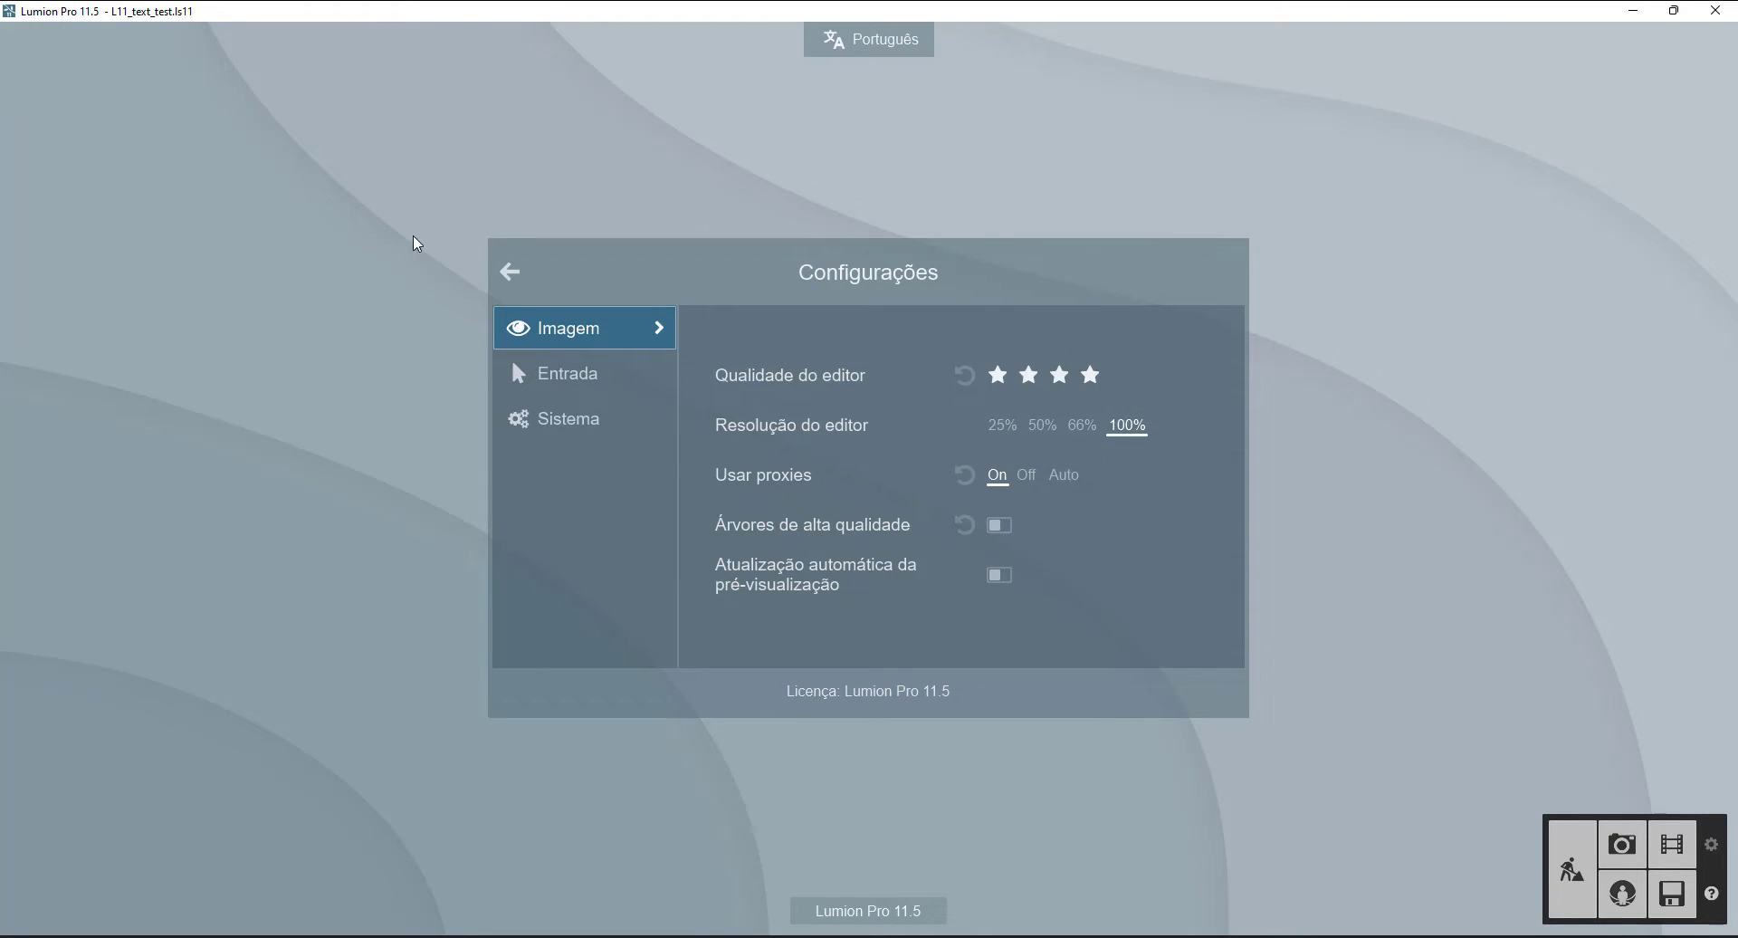
{"action": "left_click", "coordinate": [489, 282]}
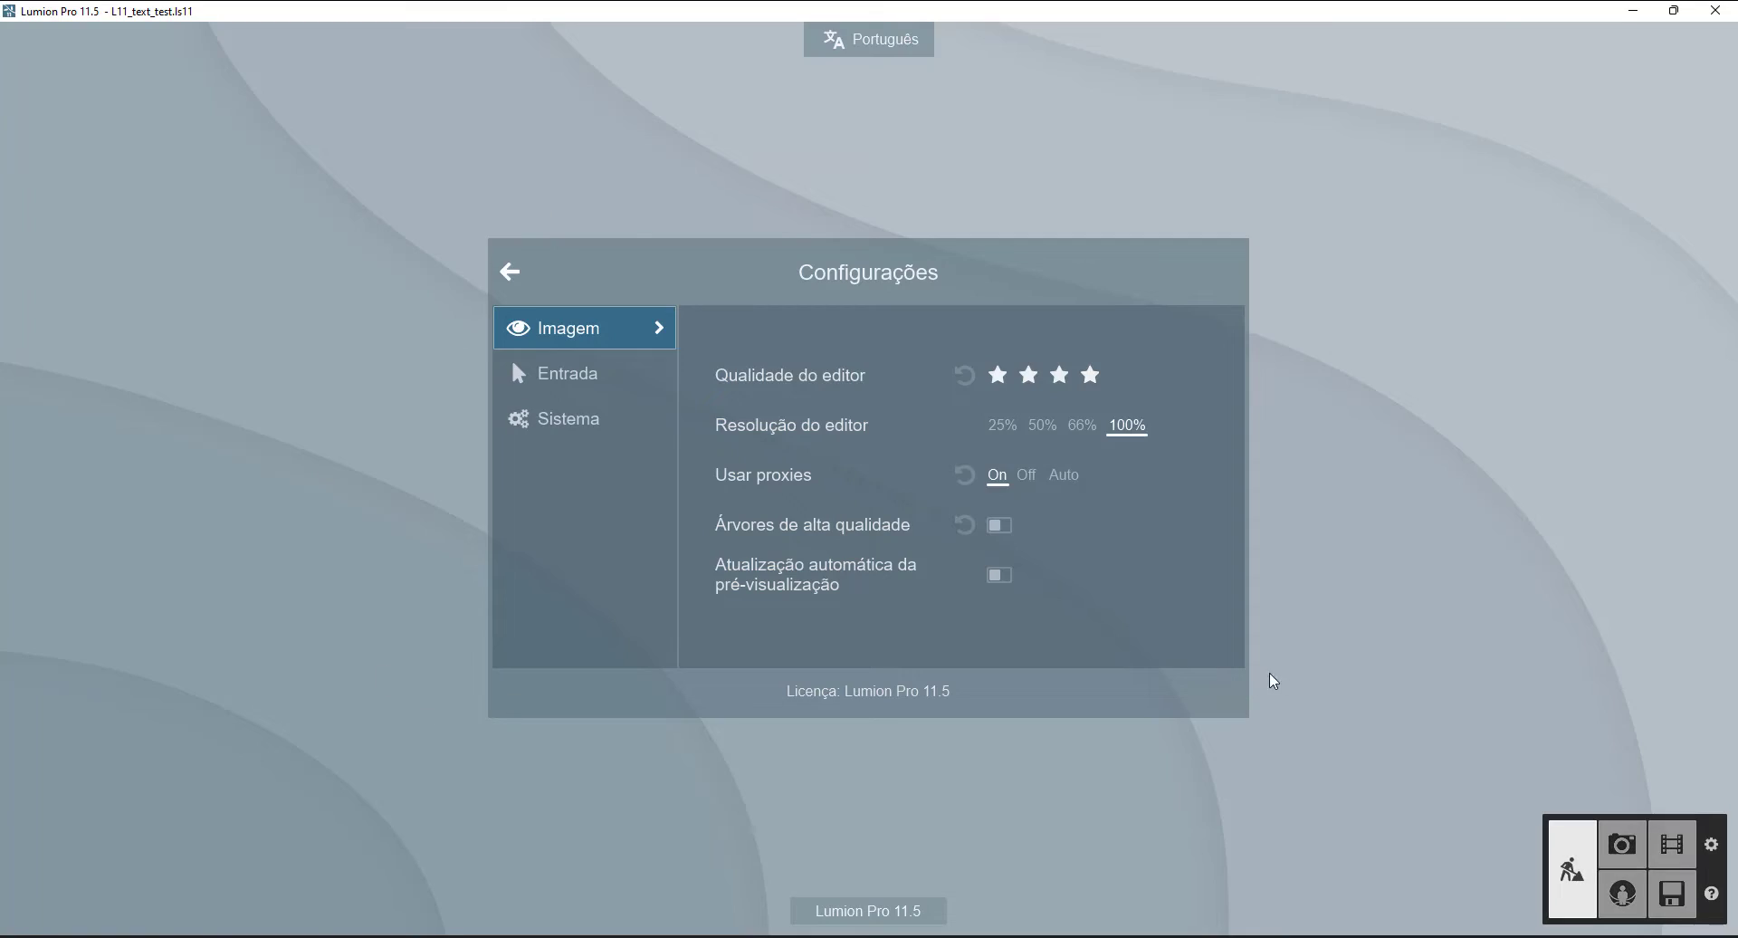
- Apply the exterior material Asphalt 015 2048 to the road surface in front of the house and save the material changes
{"action": "key", "text": "s"}
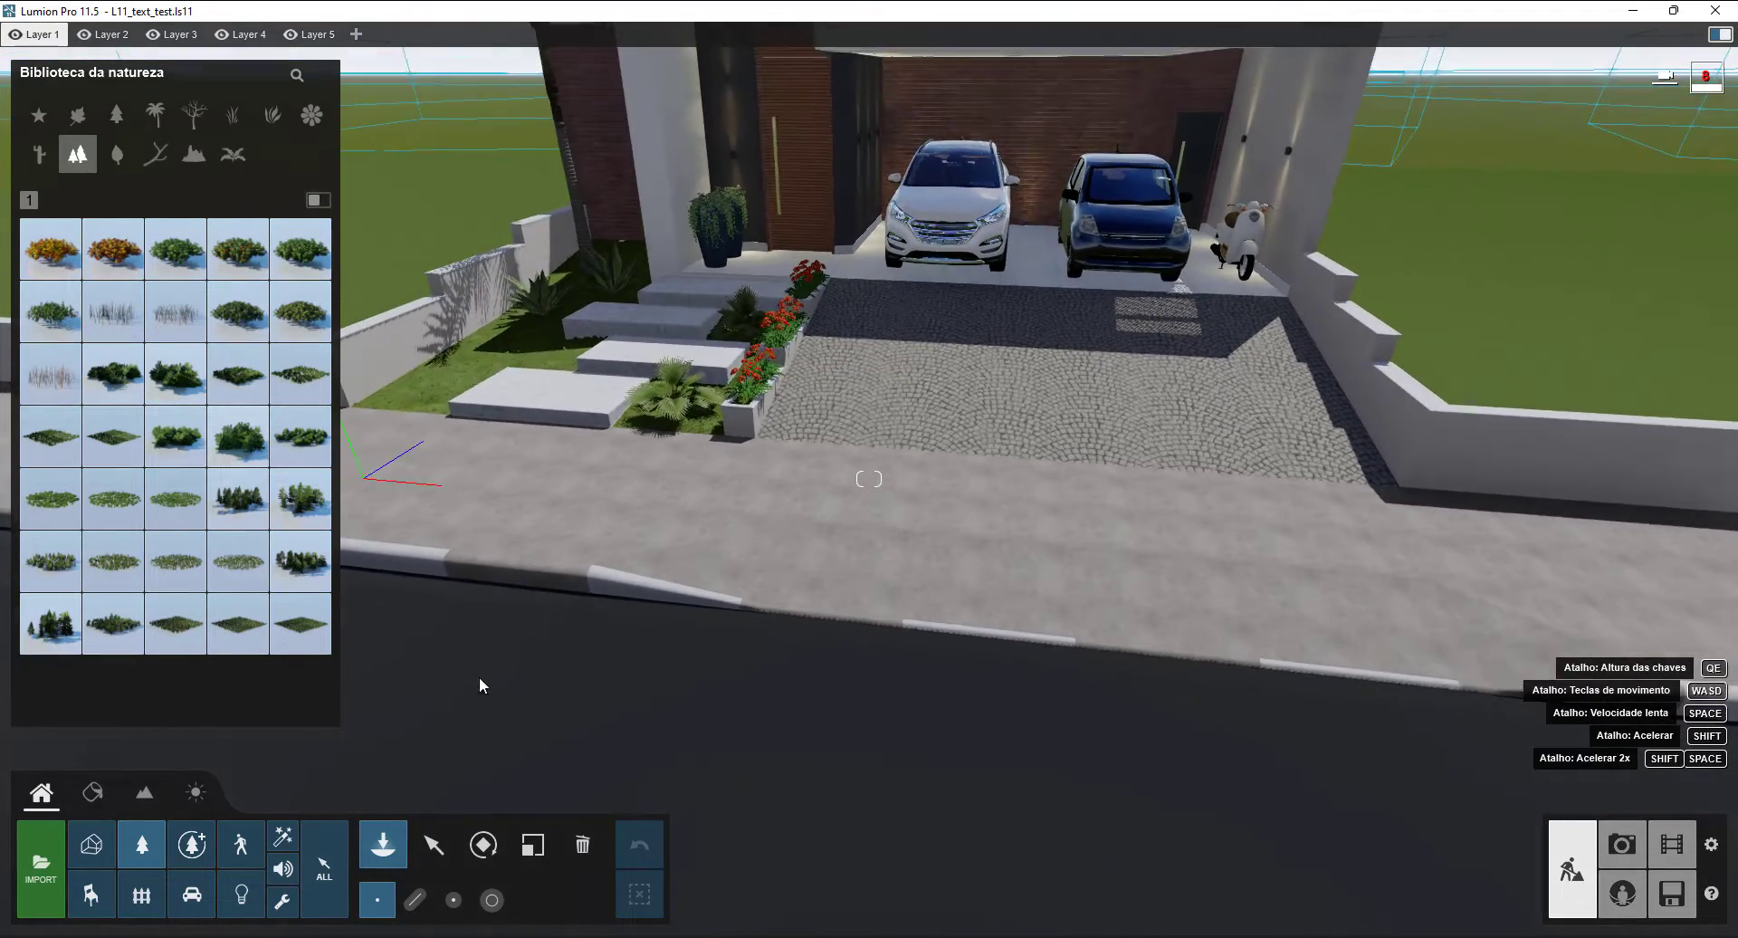
{"action": "left_click", "coordinate": [93, 796]}
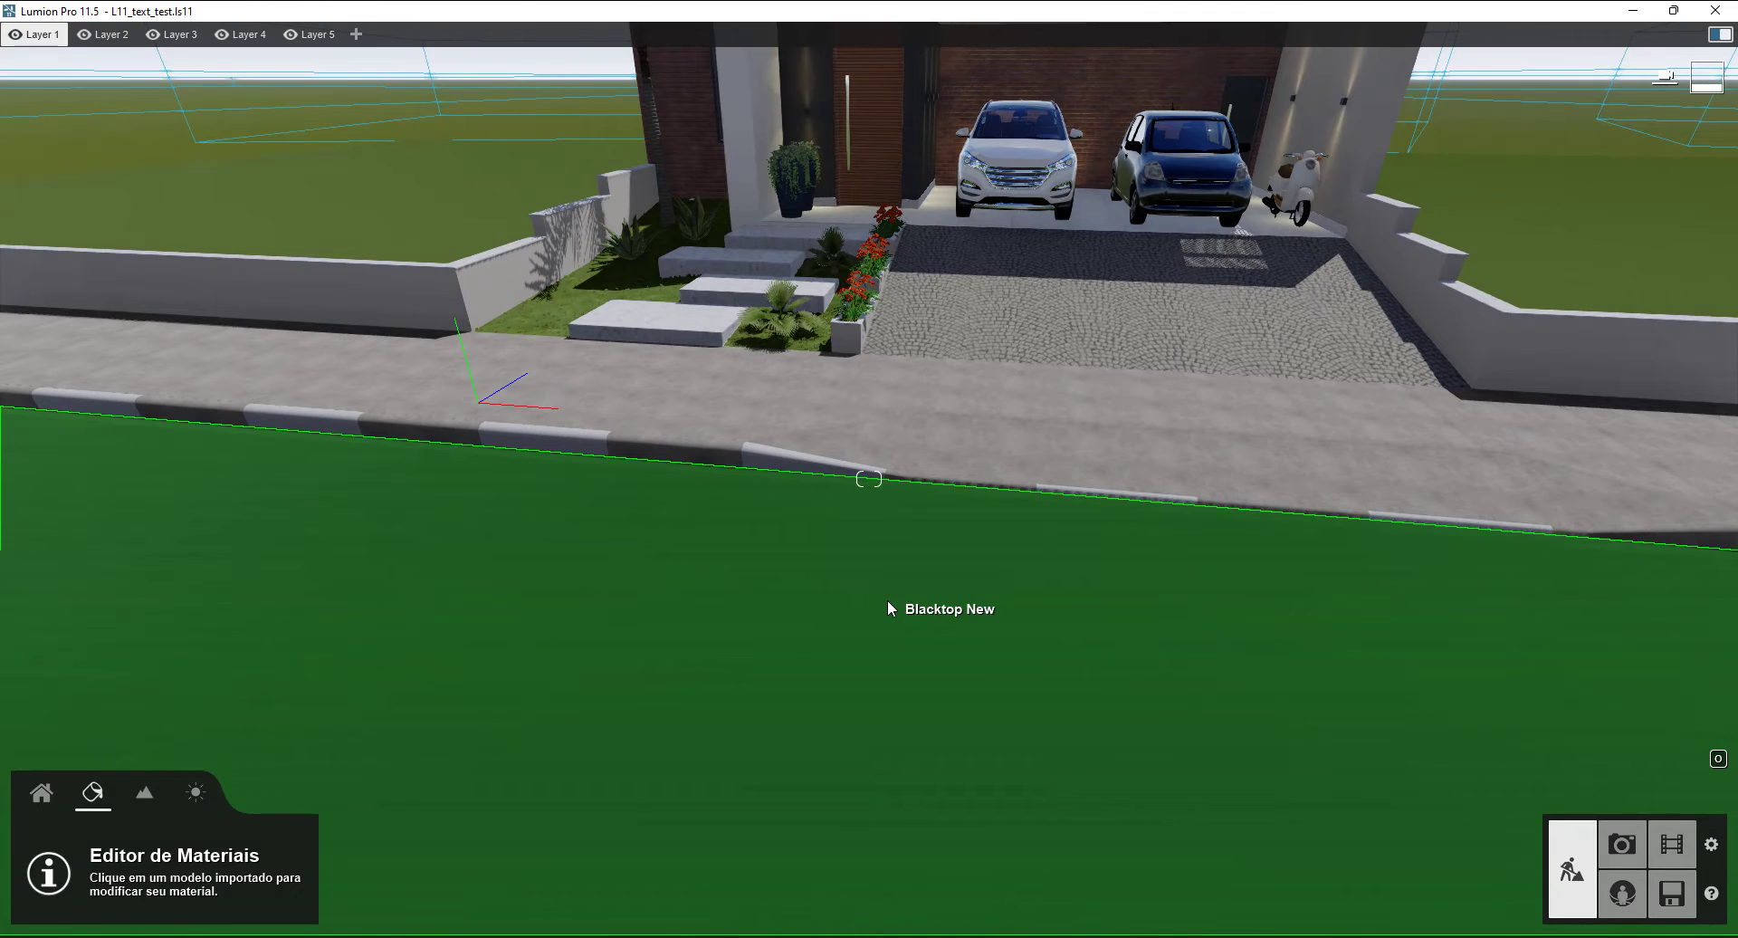
{"action": "left_click", "coordinate": [889, 602]}
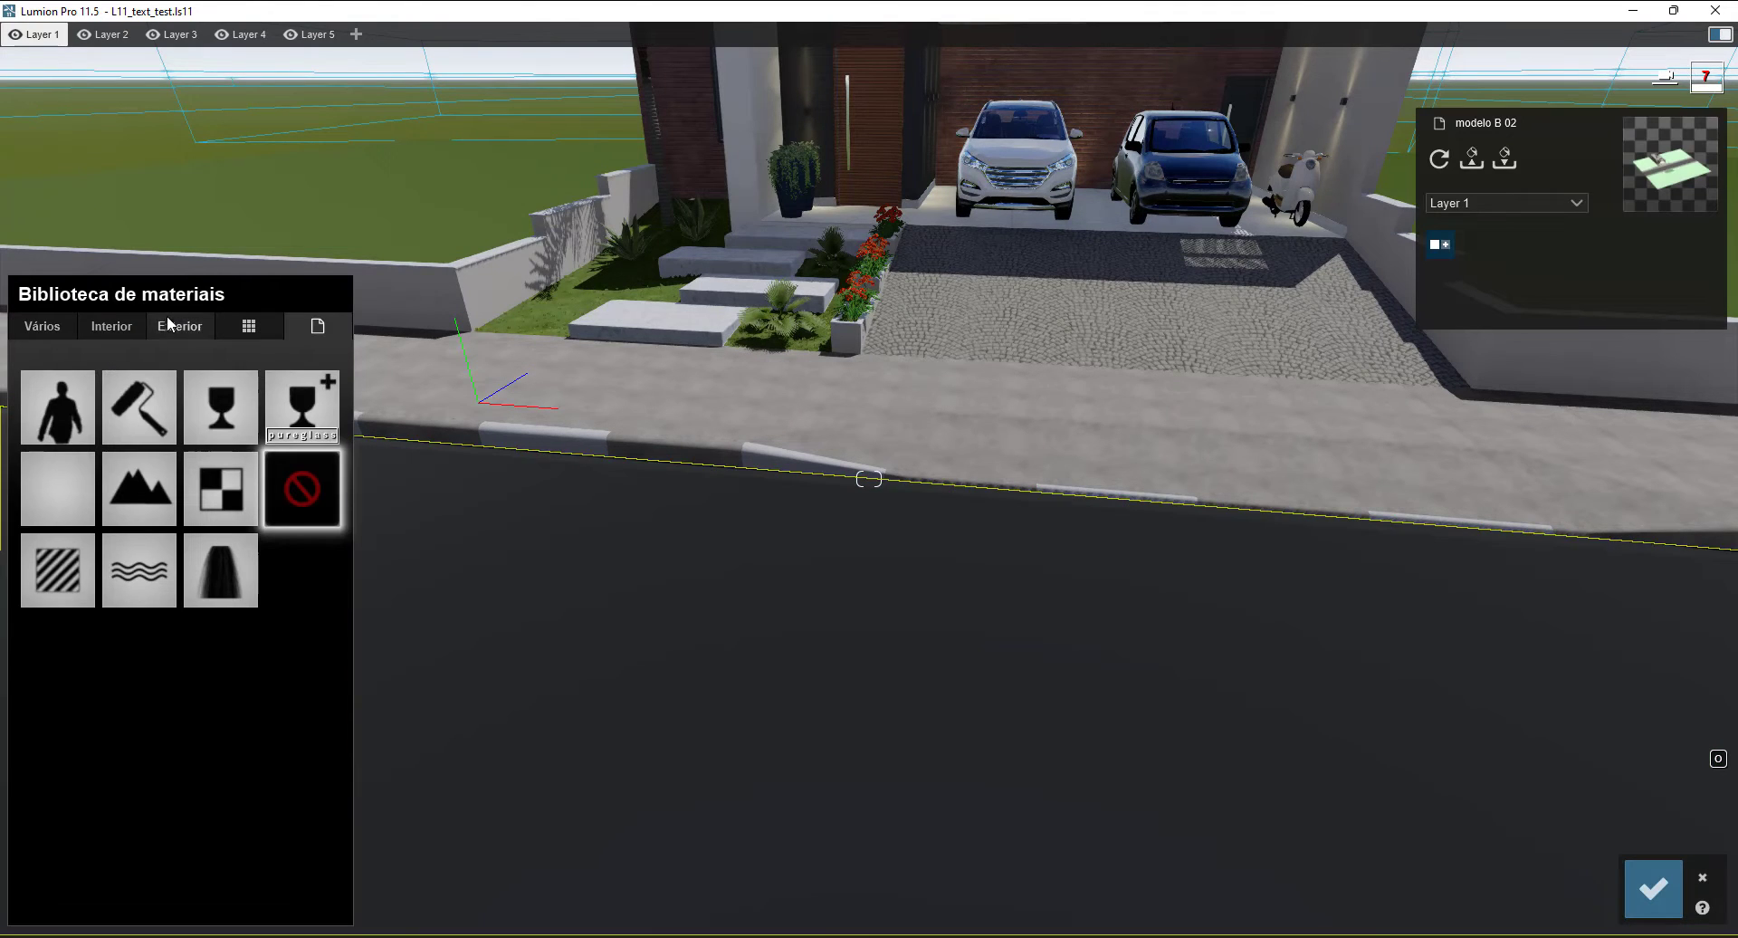
{"action": "left_click", "coordinate": [180, 328]}
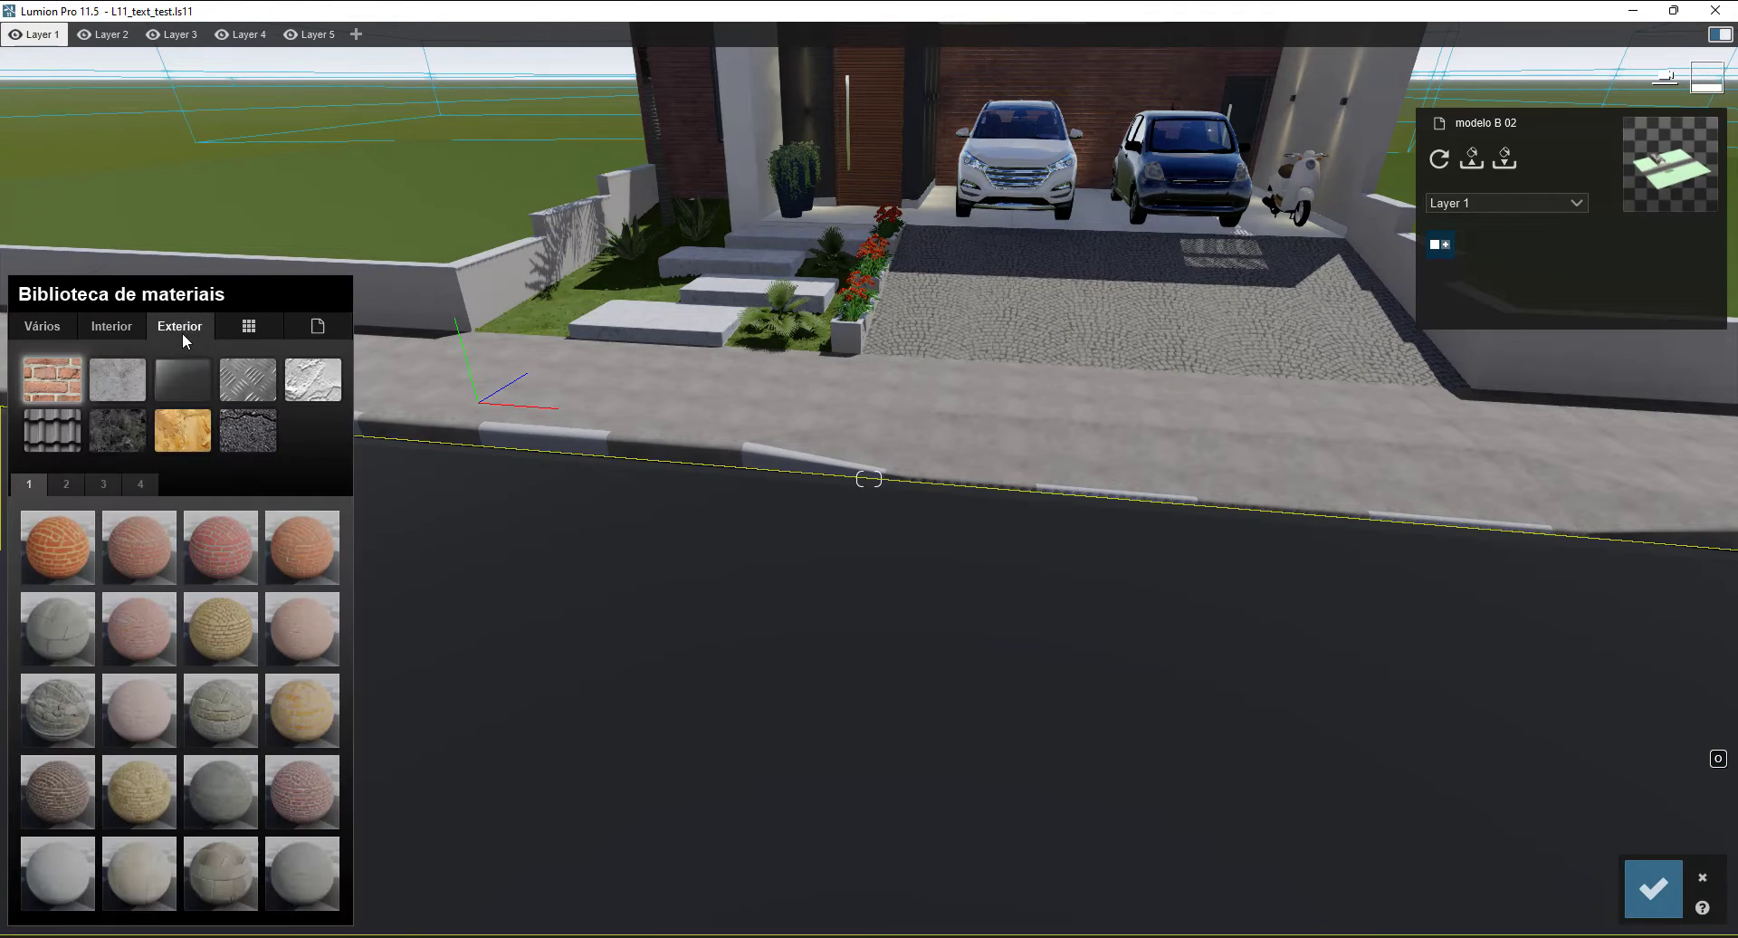
{"action": "left_click", "coordinate": [257, 430]}
{"action": "key", "text": "w"}
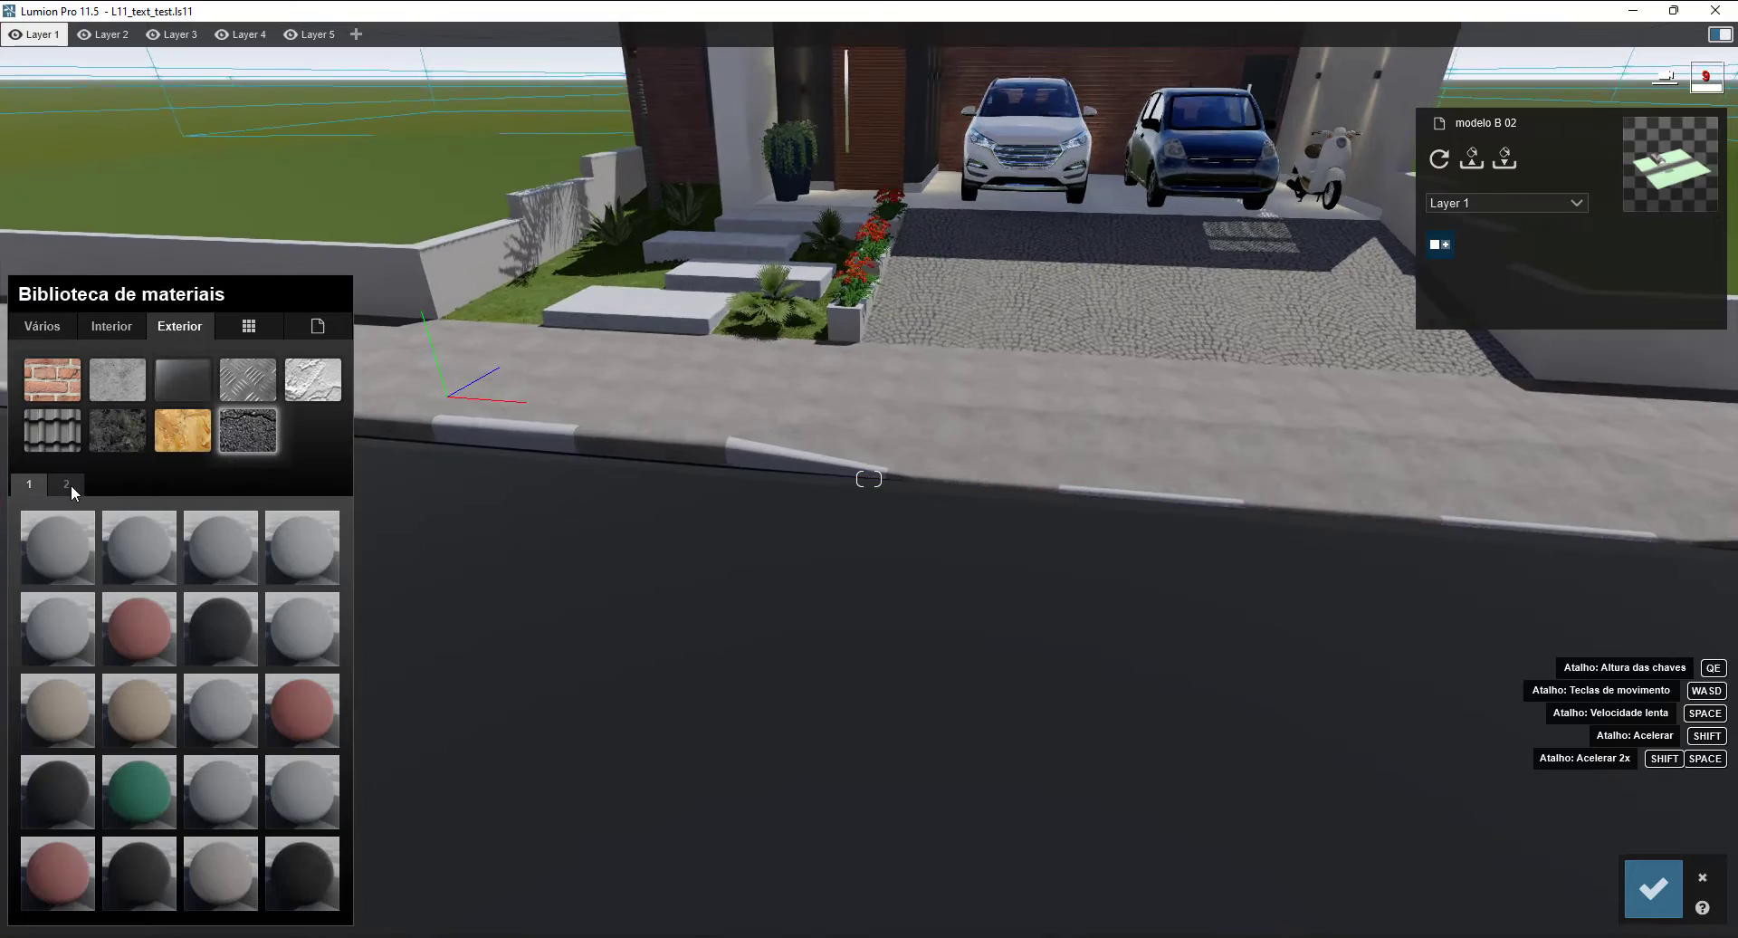
{"action": "left_click", "coordinate": [69, 485]}
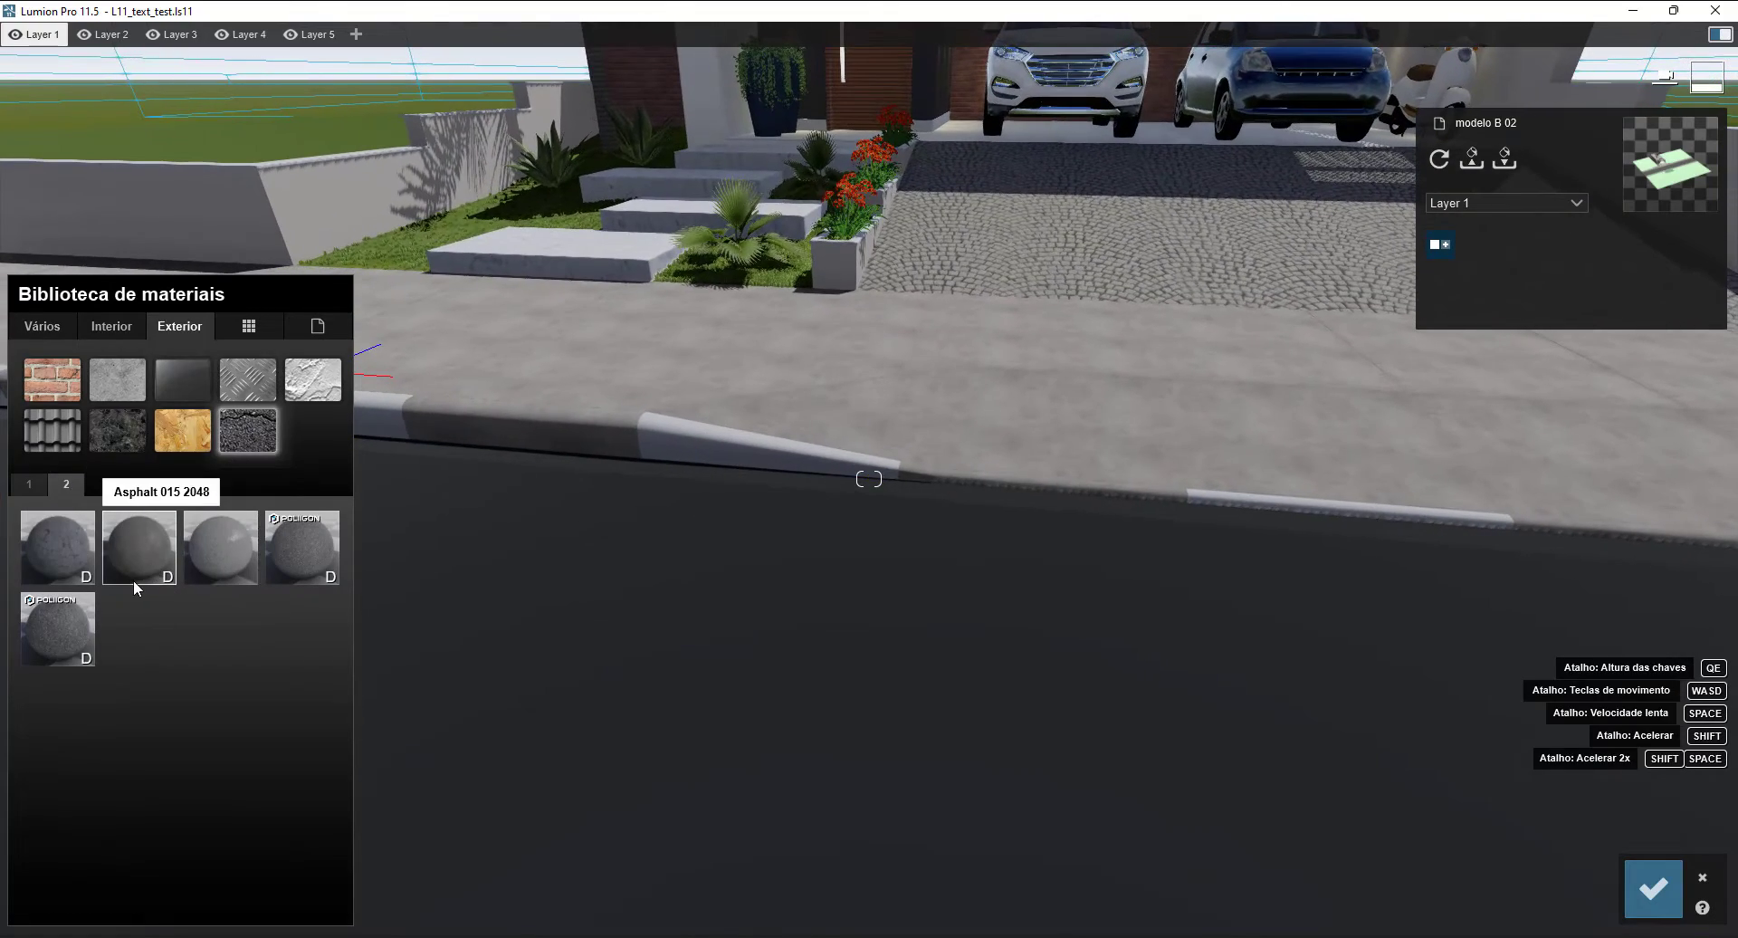
{"action": "left_click", "coordinate": [131, 527]}
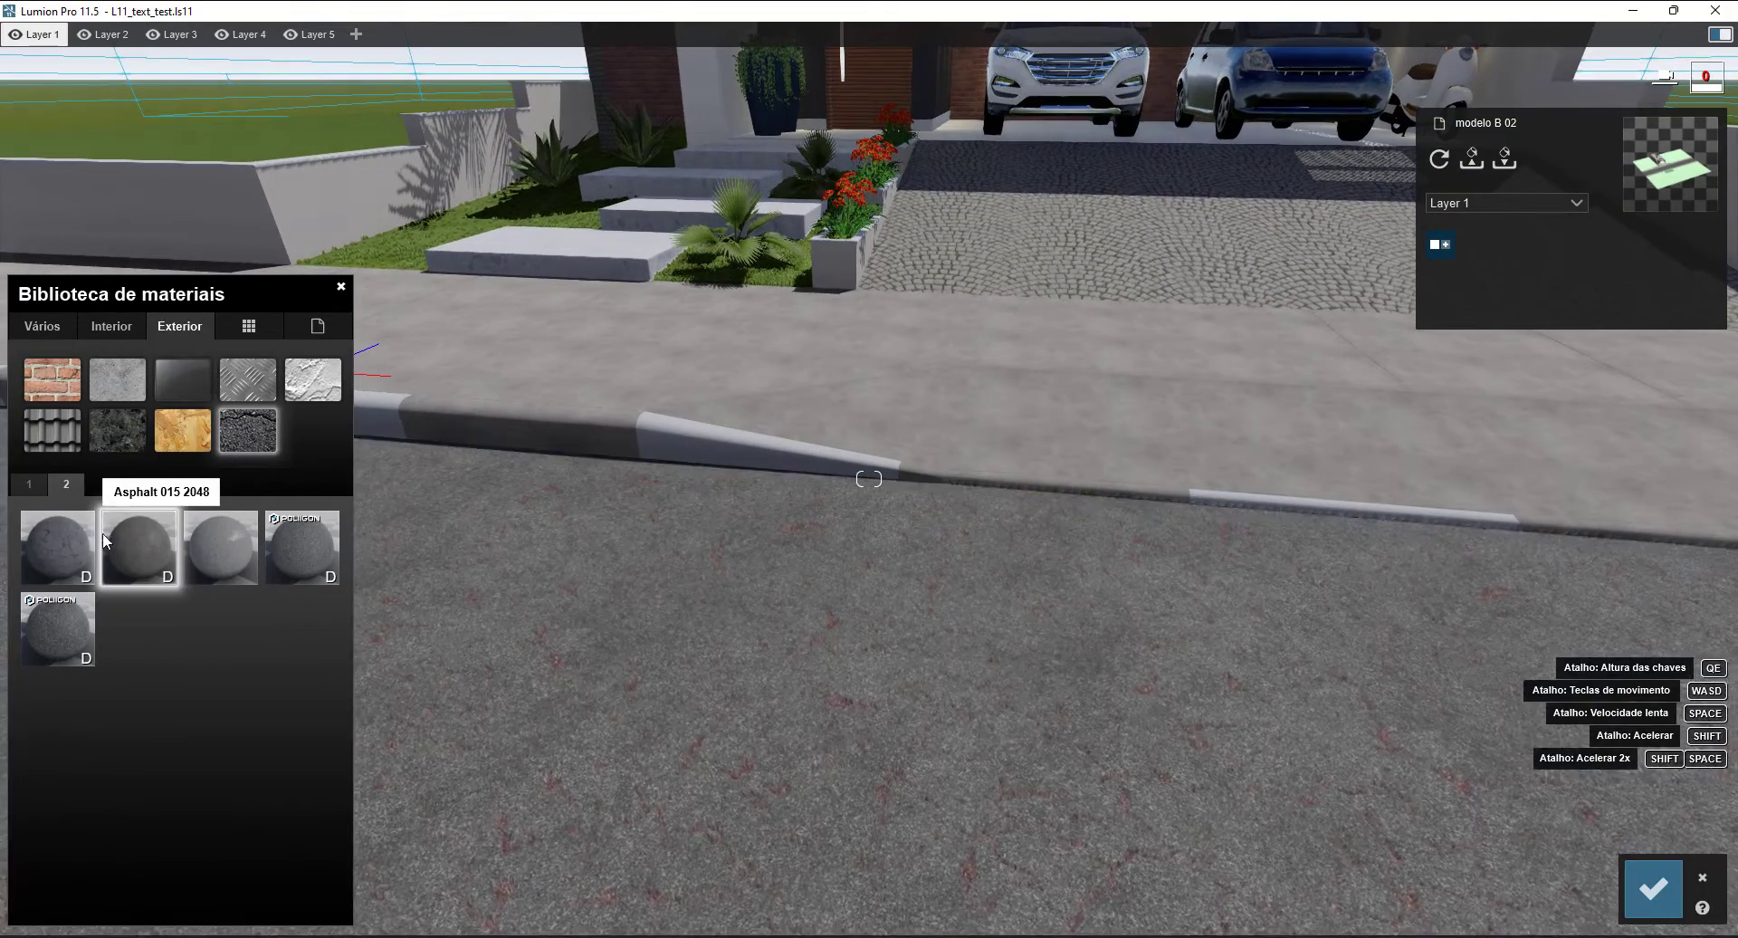
{"action": "key", "text": "w"}
{"action": "right_click_drag", "start_coordinate": [543, 603], "coordinate": [543, 688]}
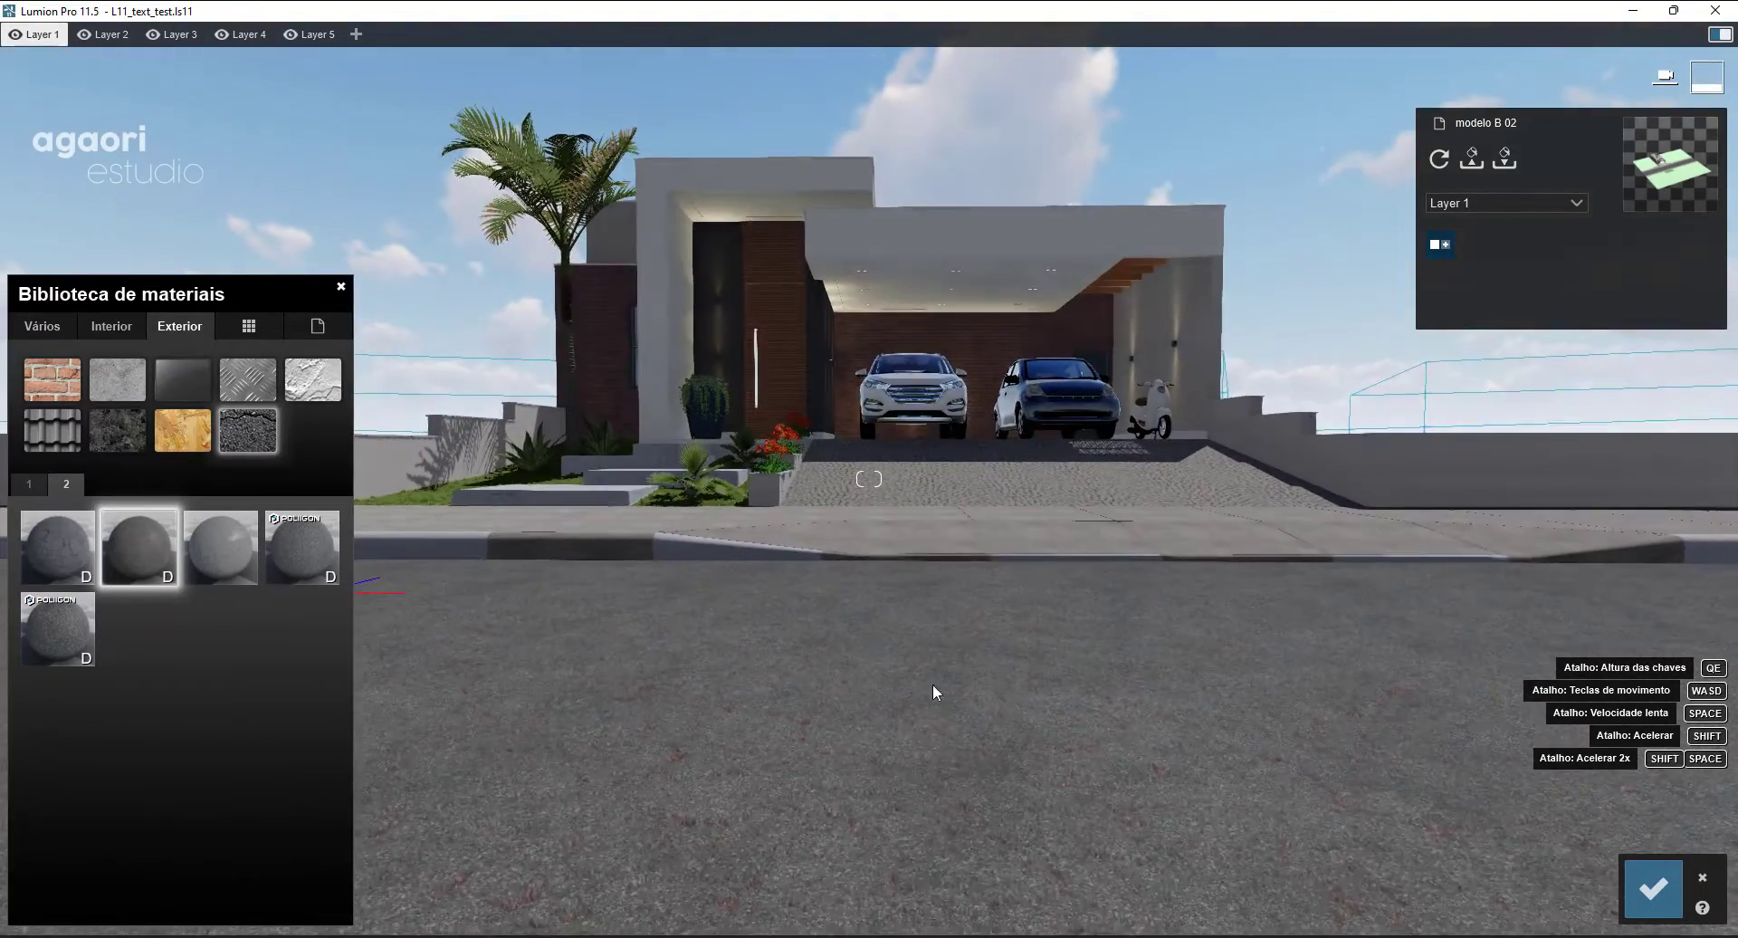
{"action": "left_click", "coordinate": [1653, 892]}
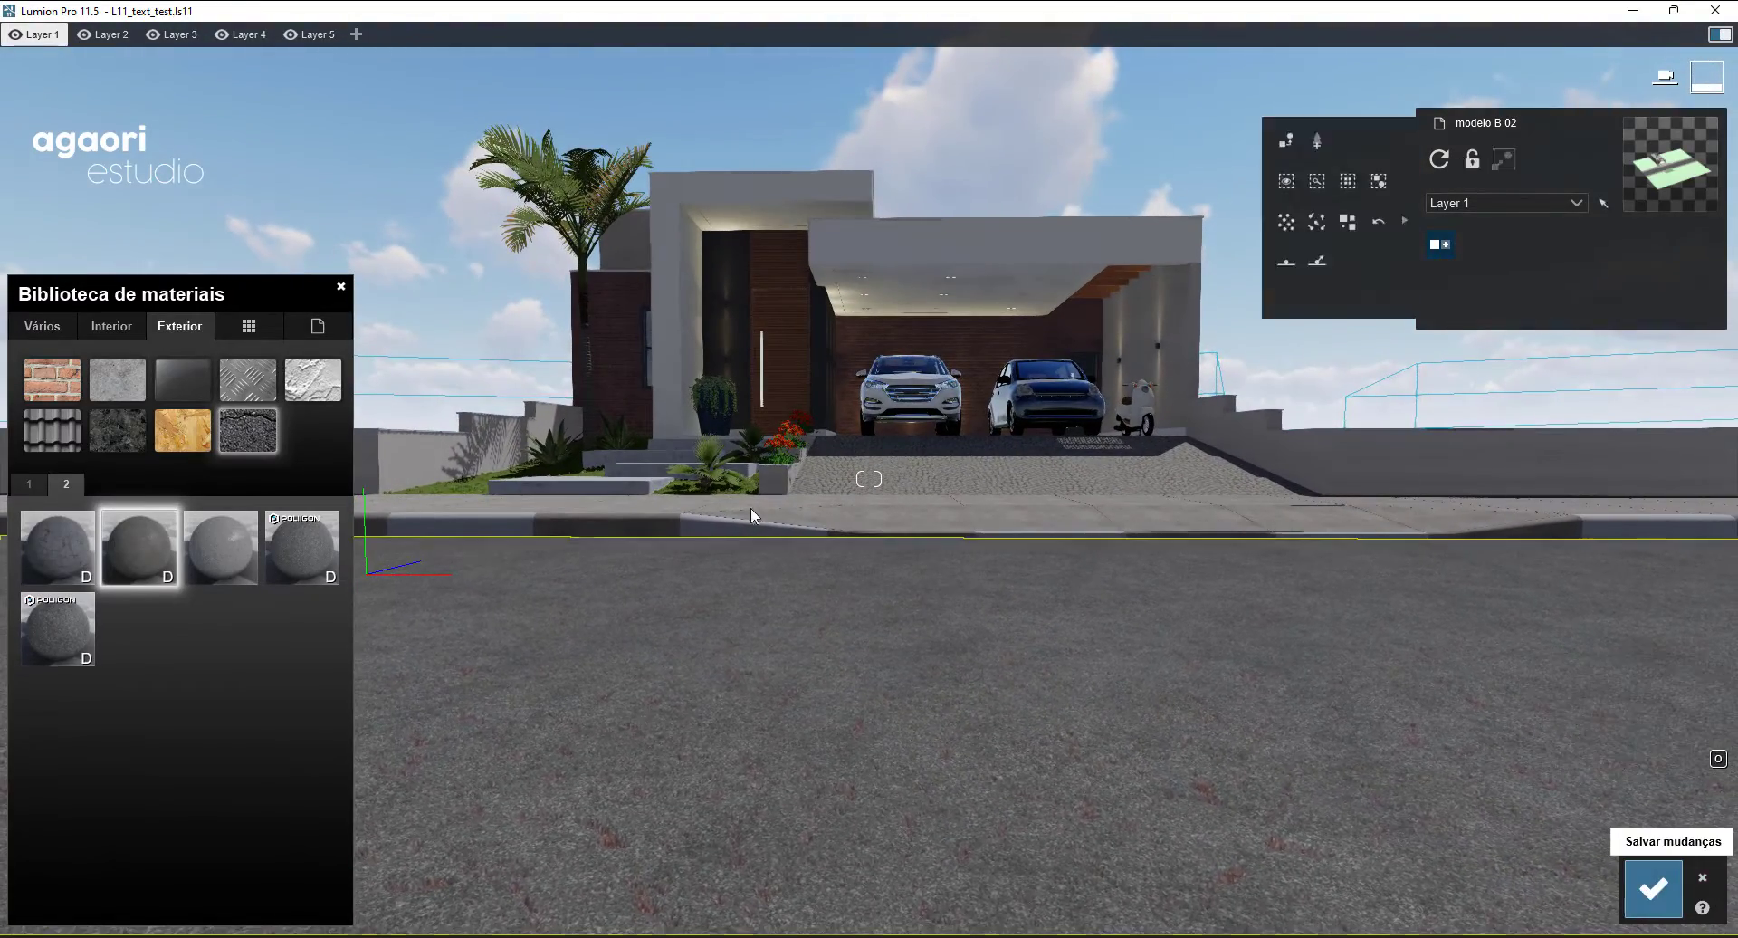
- Examine the house front, garage and asphalt road from the street, first head-on and at an angle
{"action": "key", "text": "w"}
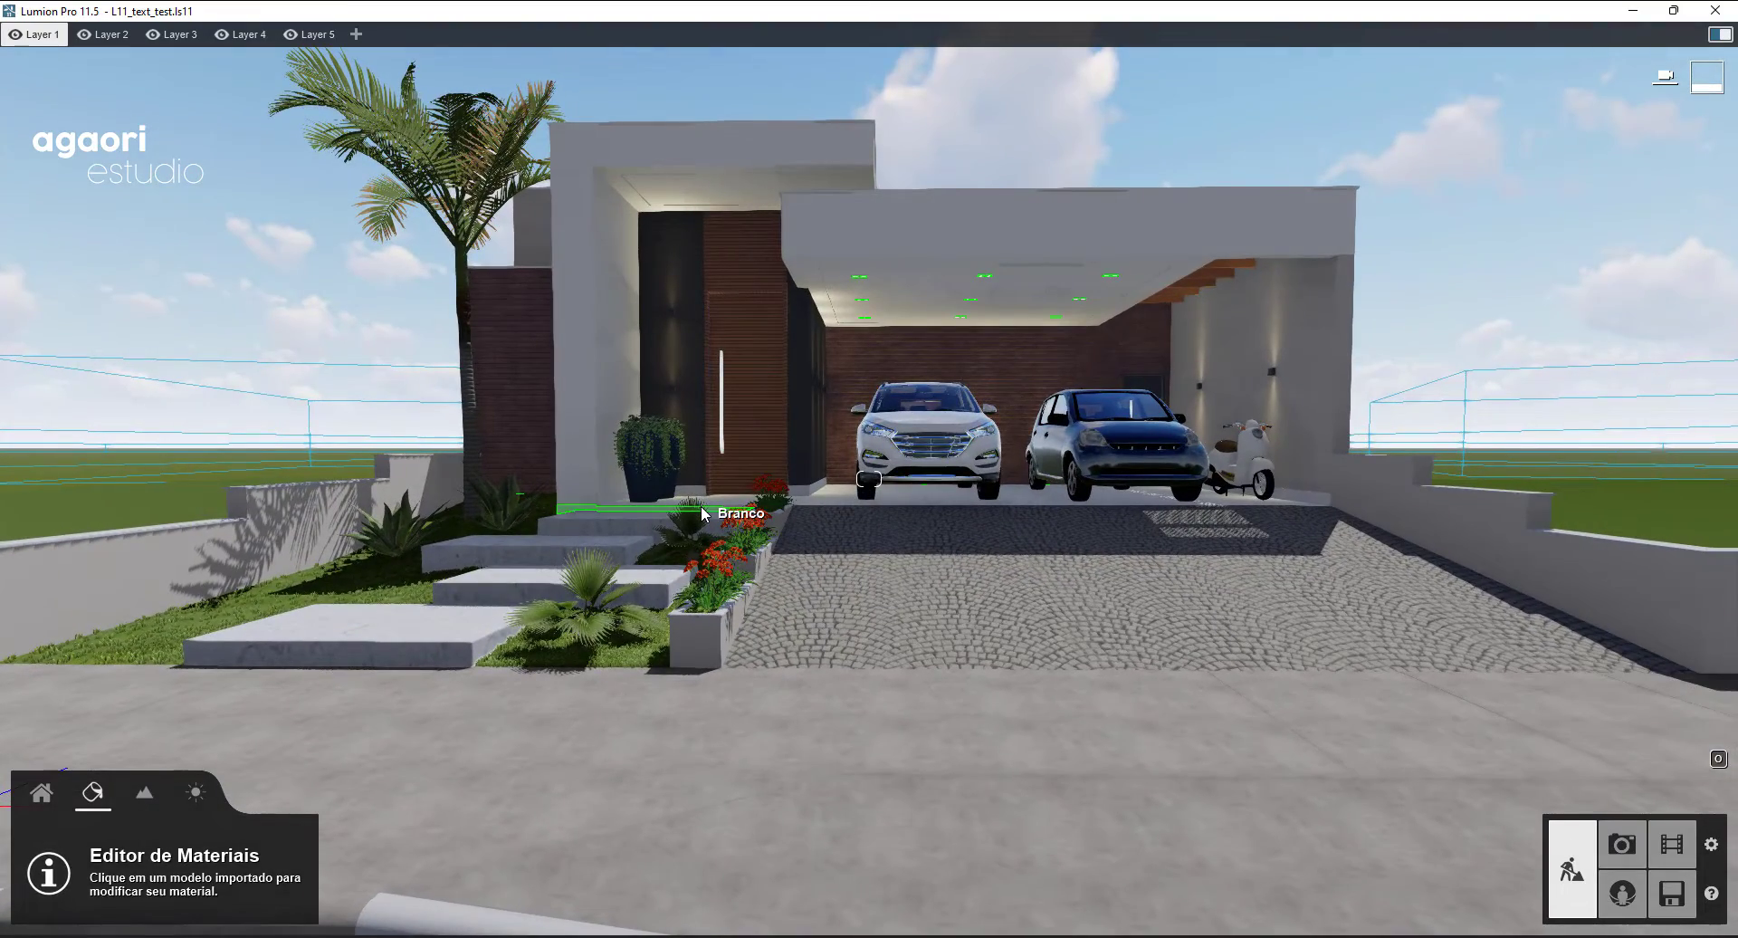
{"action": "key", "text": "d"}
{"action": "right_click_drag", "start_coordinate": [702, 507], "coordinate": [864, 433]}
{"action": "key", "text": "s"}
{"action": "key", "text": "d"}
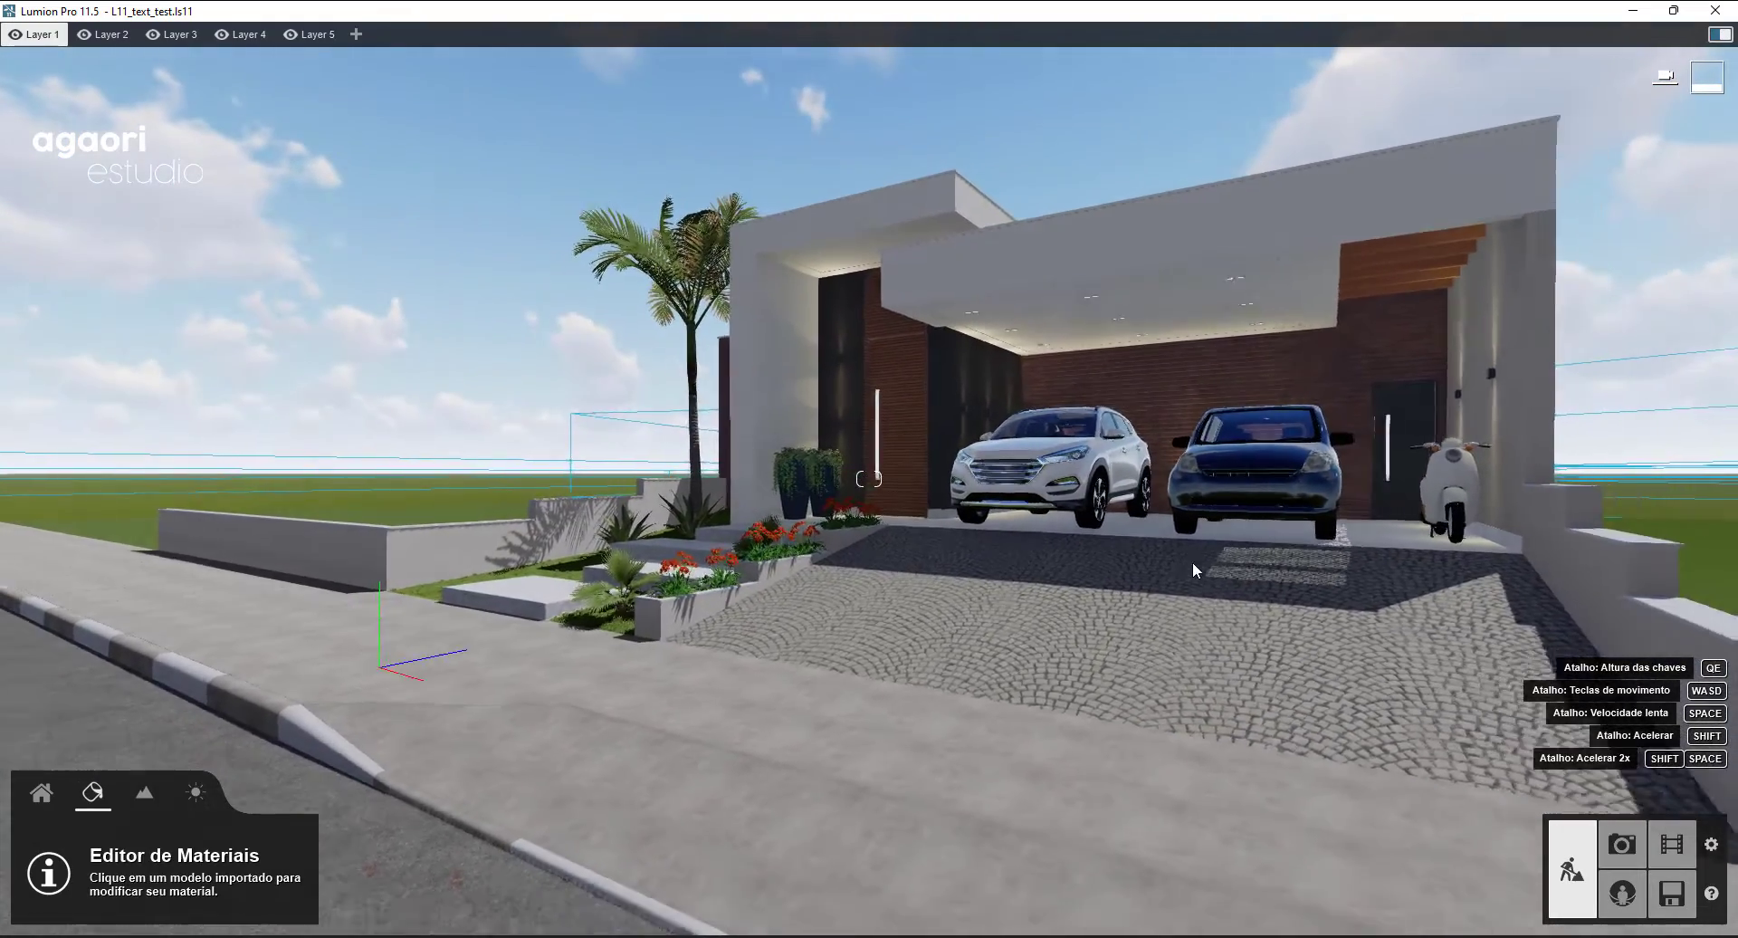
{"action": "right_click_drag", "start_coordinate": [1193, 561], "coordinate": [1123, 573]}
{"action": "key", "text": "s"}
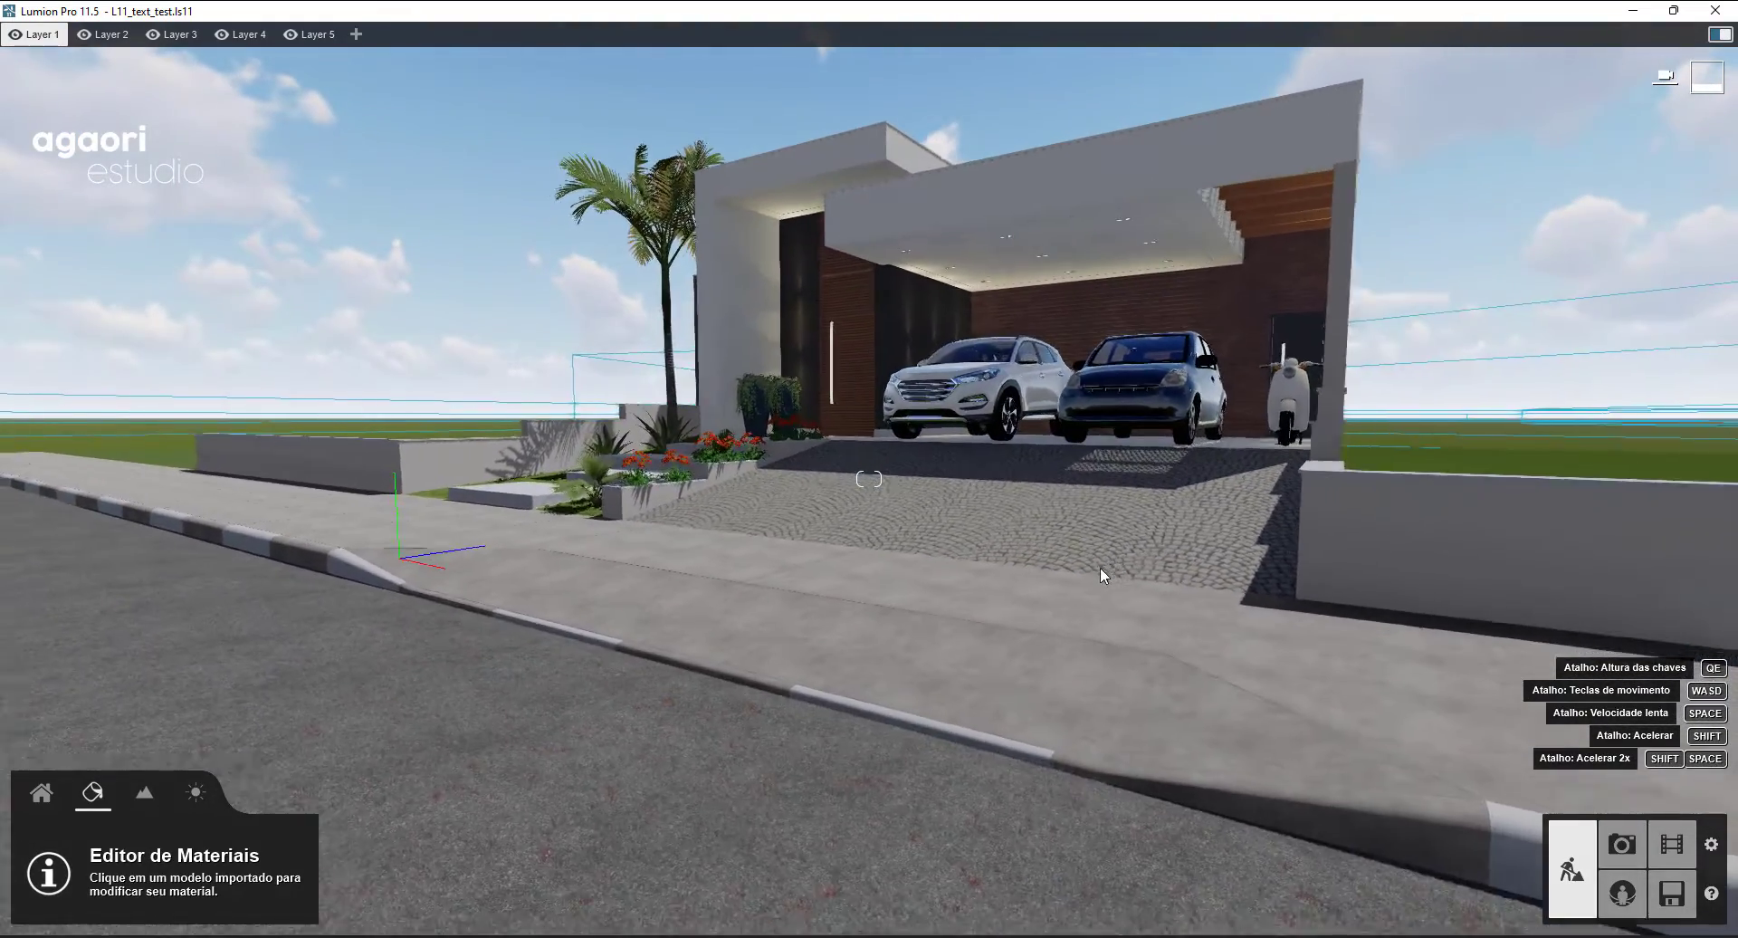
- Save the project as modelo-b in the _lumion folder on the desktop
{"action": "left_click", "coordinate": [1673, 896]}
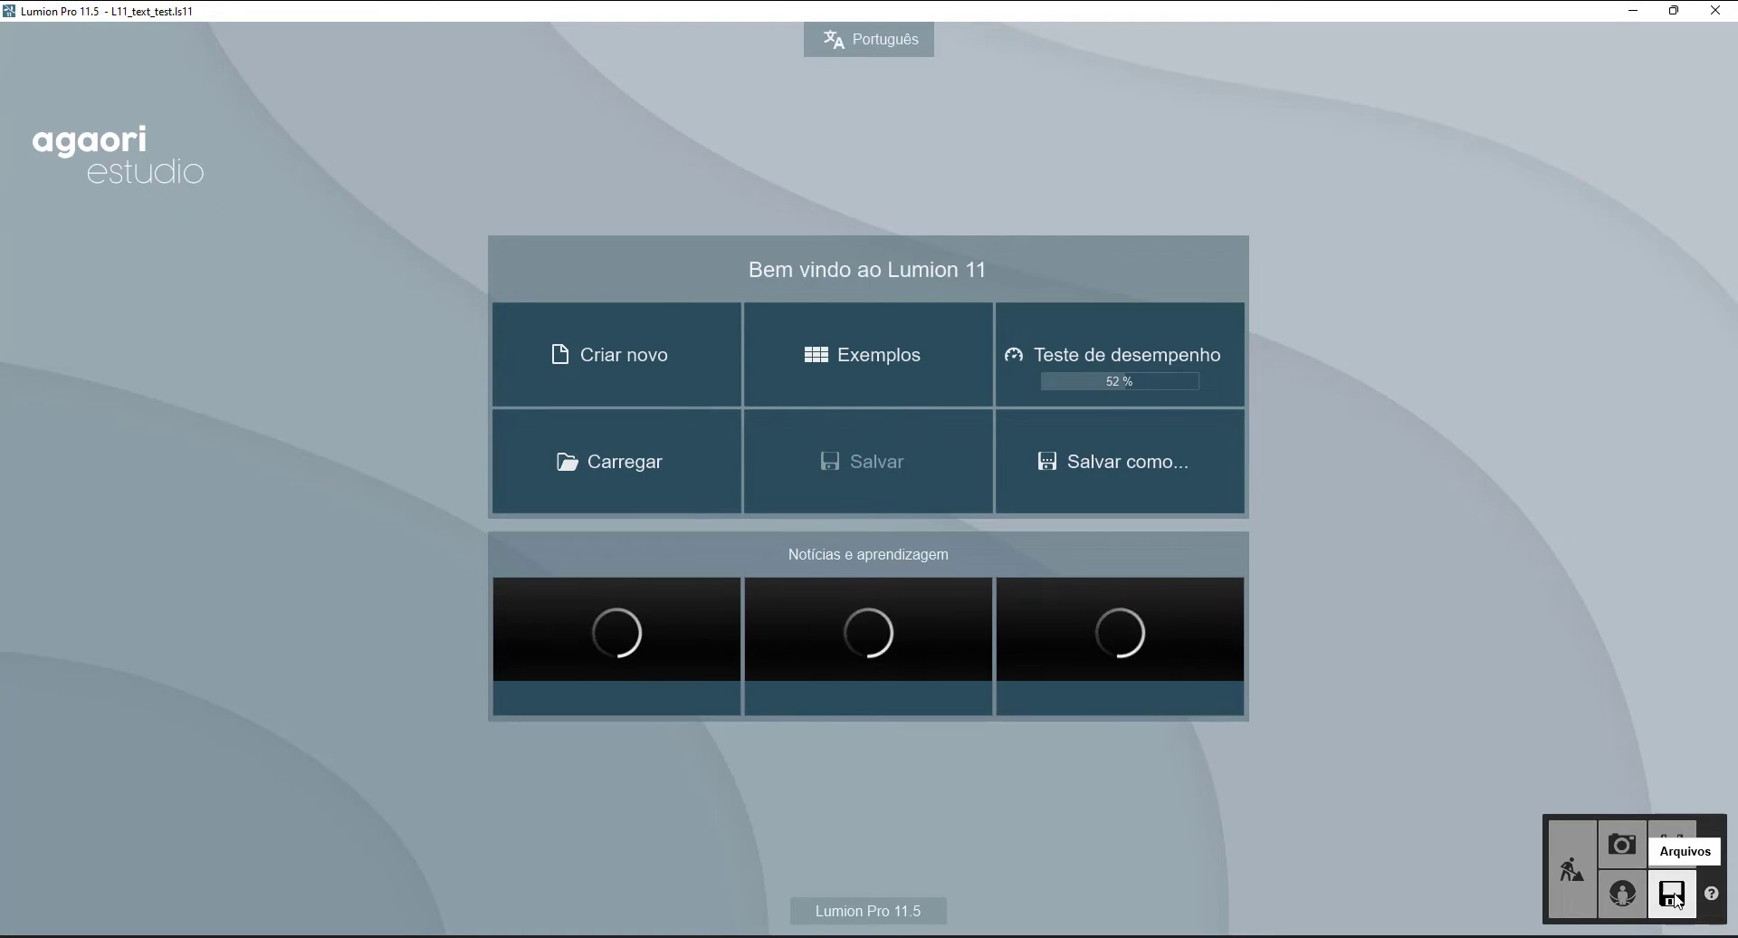
{"action": "left_click", "coordinate": [1150, 465]}
{"action": "left_click", "coordinate": [91, 181]}
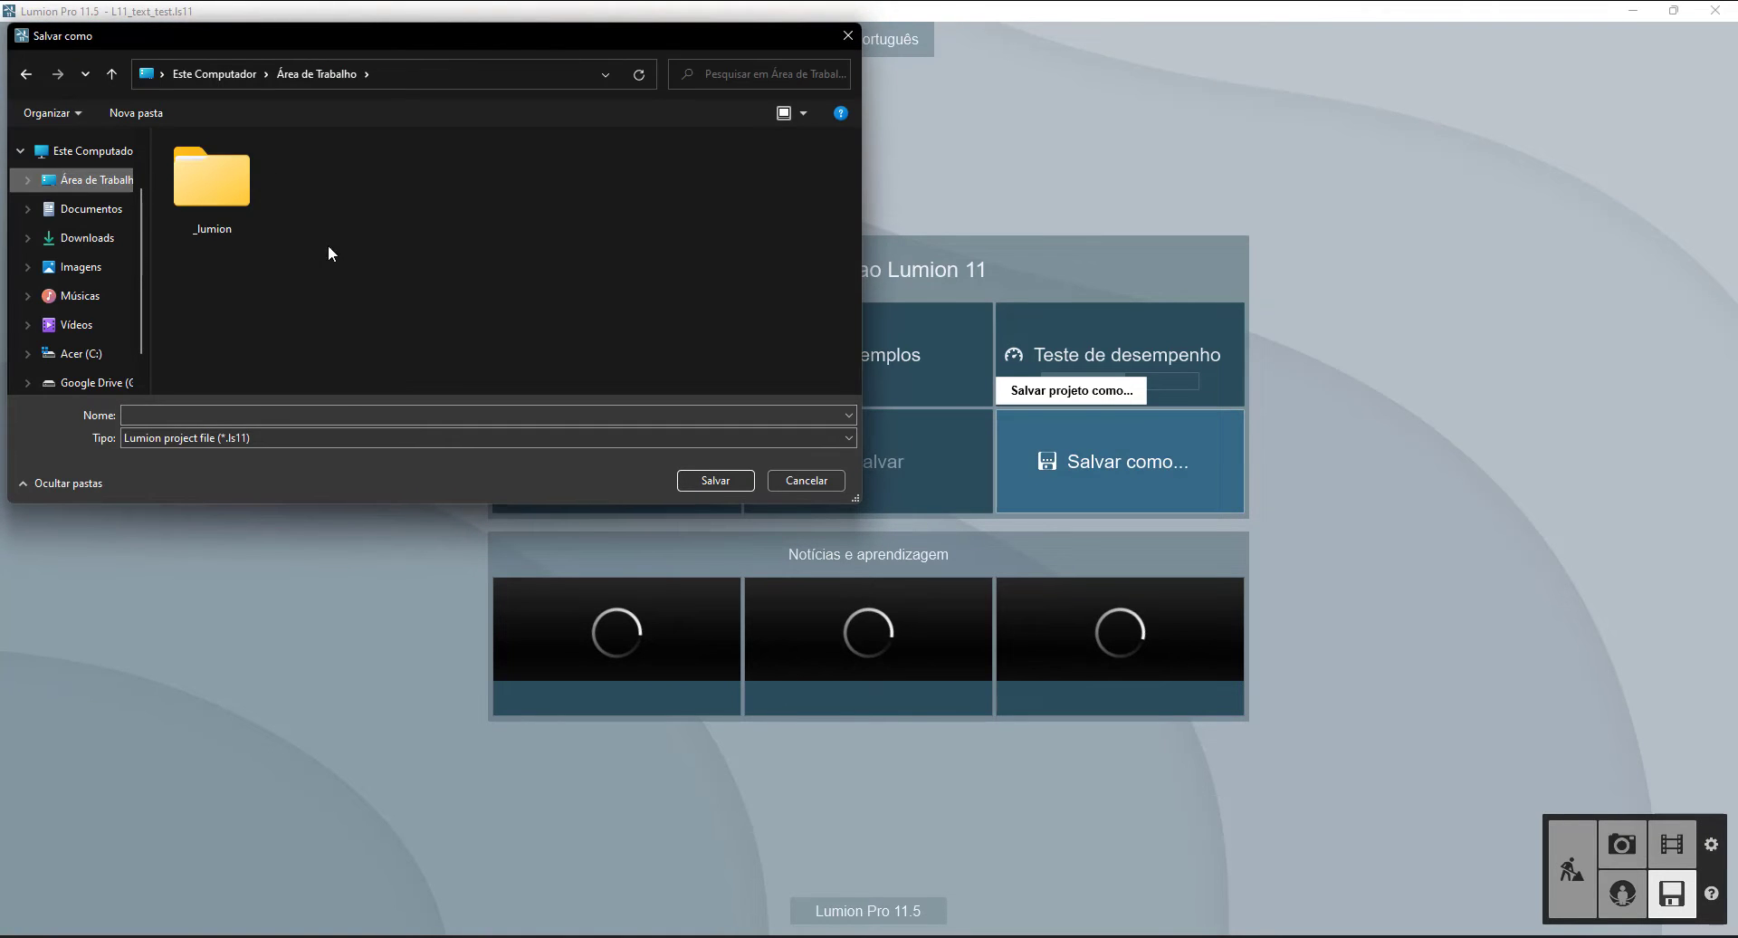
{"action": "double_click", "coordinate": [227, 199]}
{"action": "left_click", "coordinate": [376, 414]}
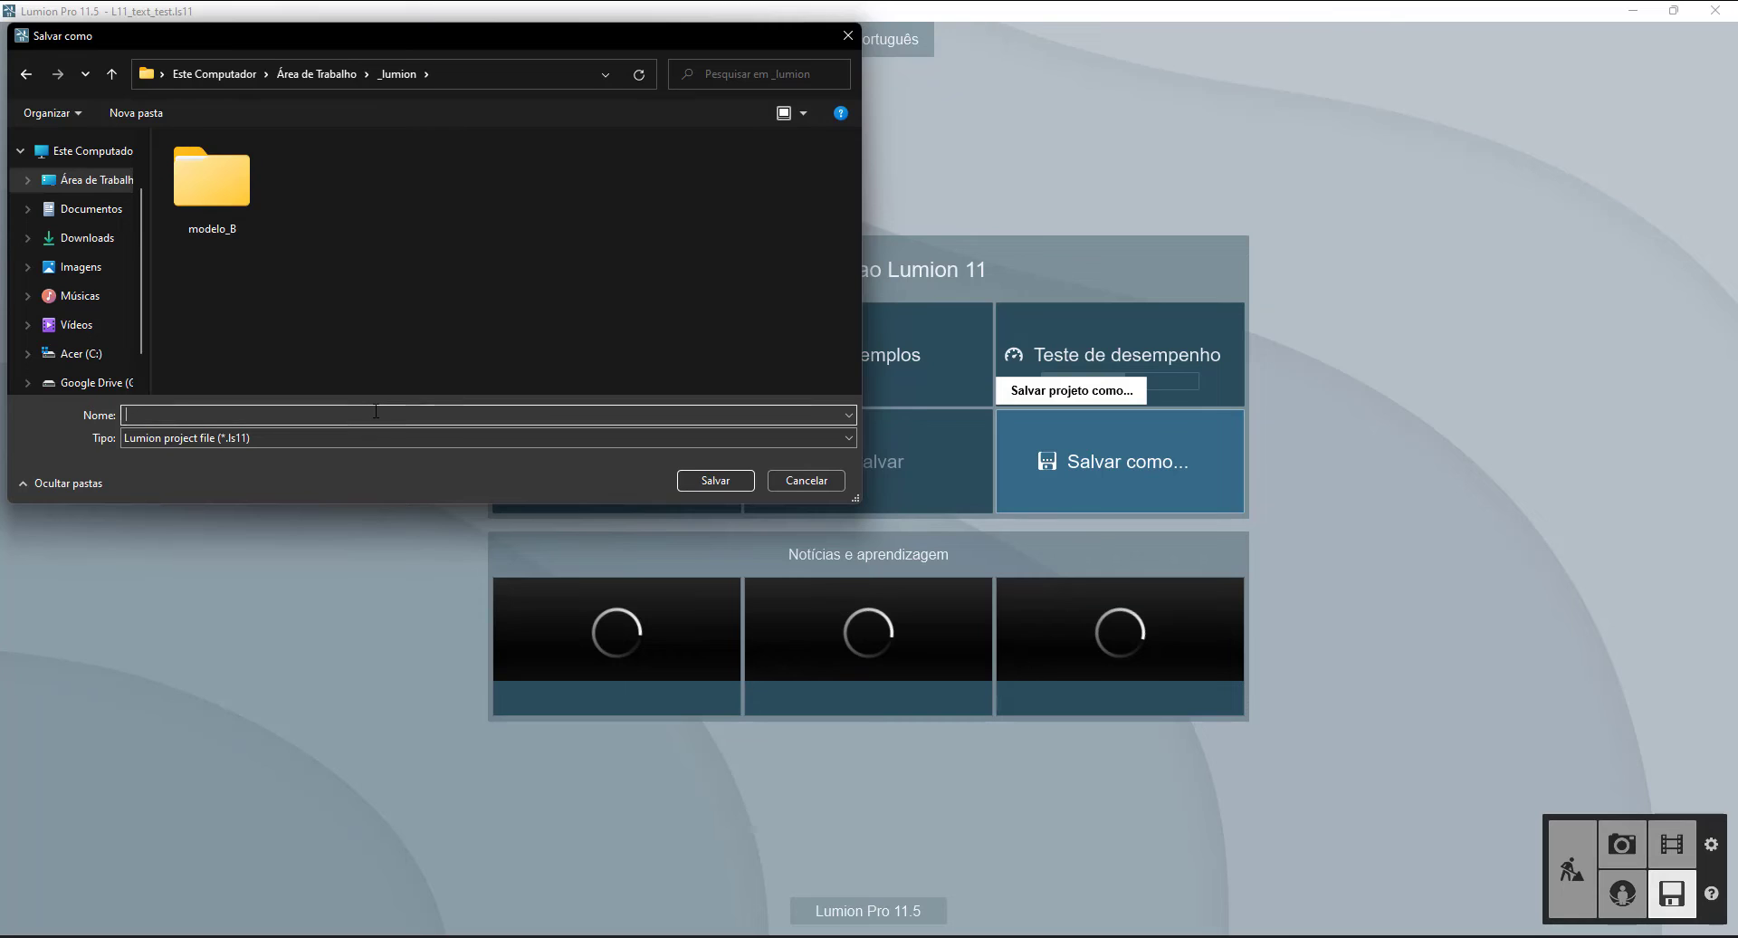
{"action": "type", "text": "modelo"}
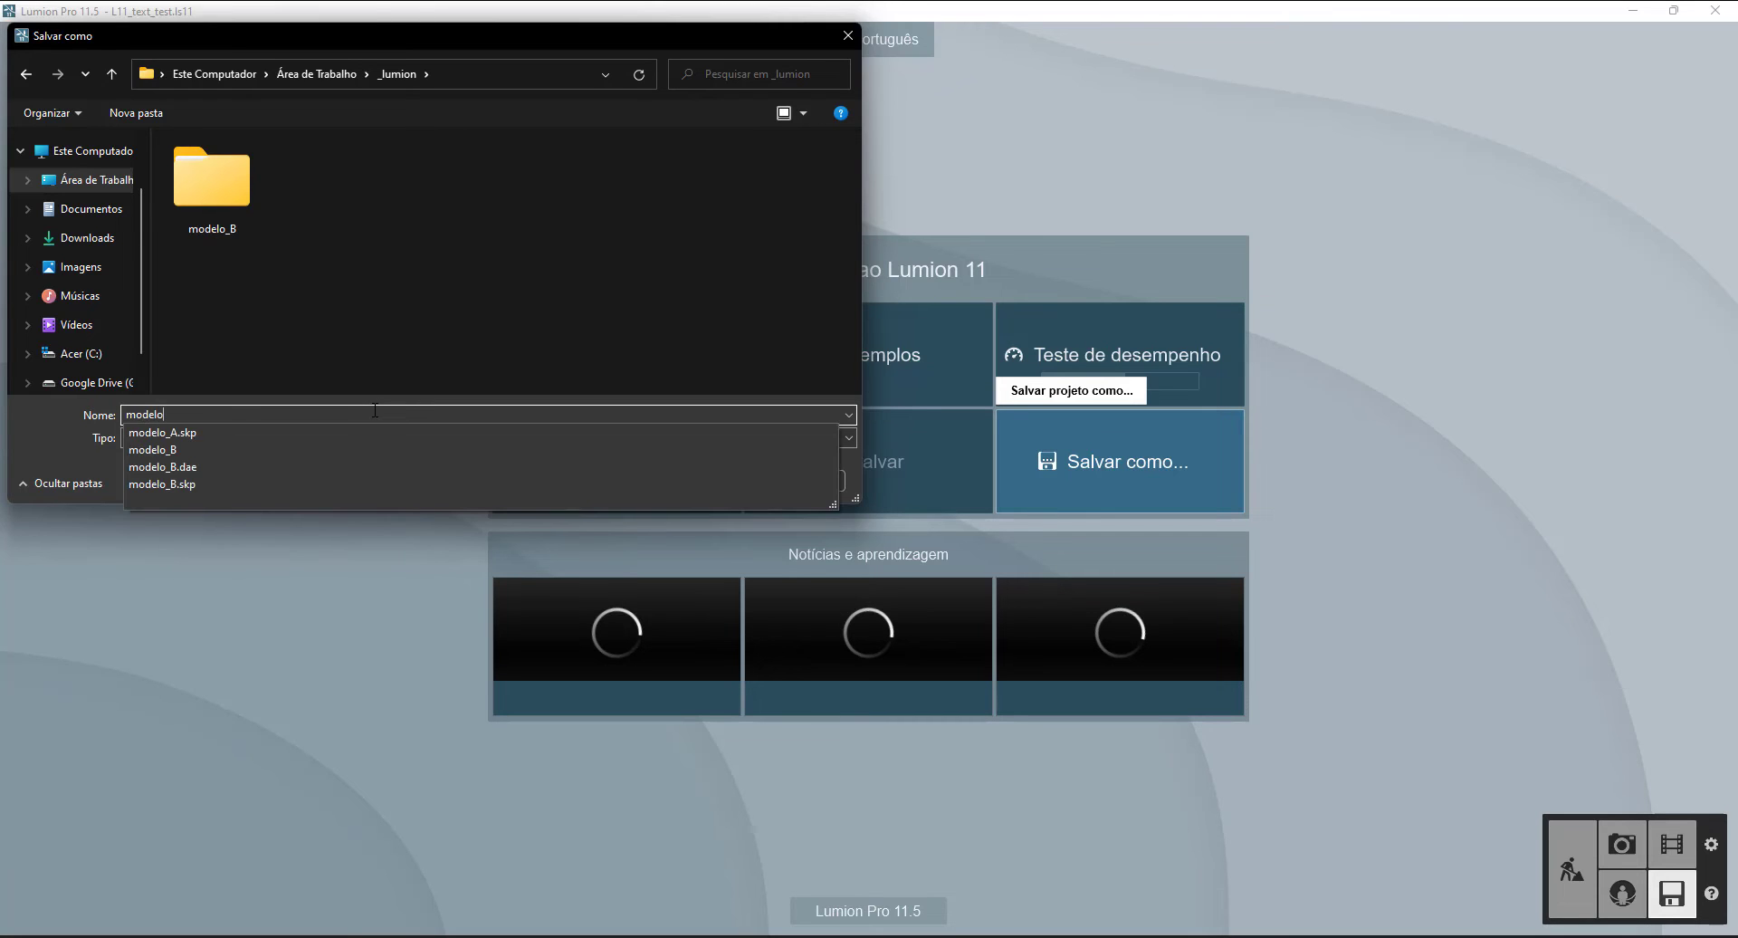
{"action": "type", "text": "-b"}
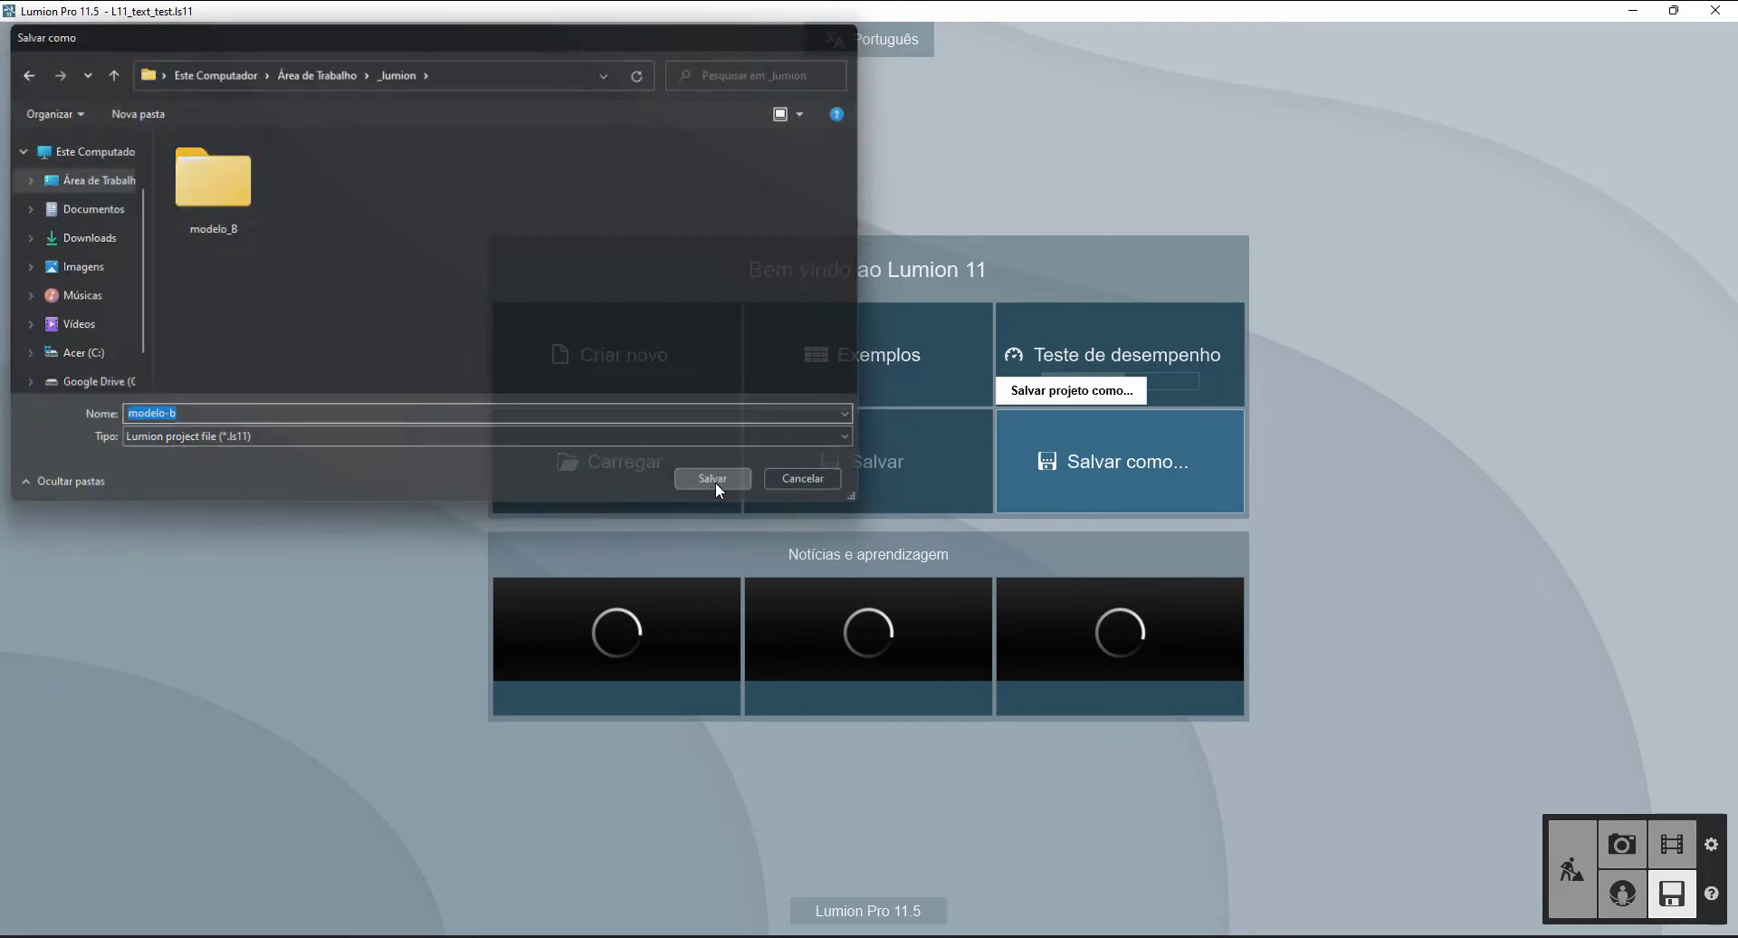
{"action": "left_click", "coordinate": [715, 479]}
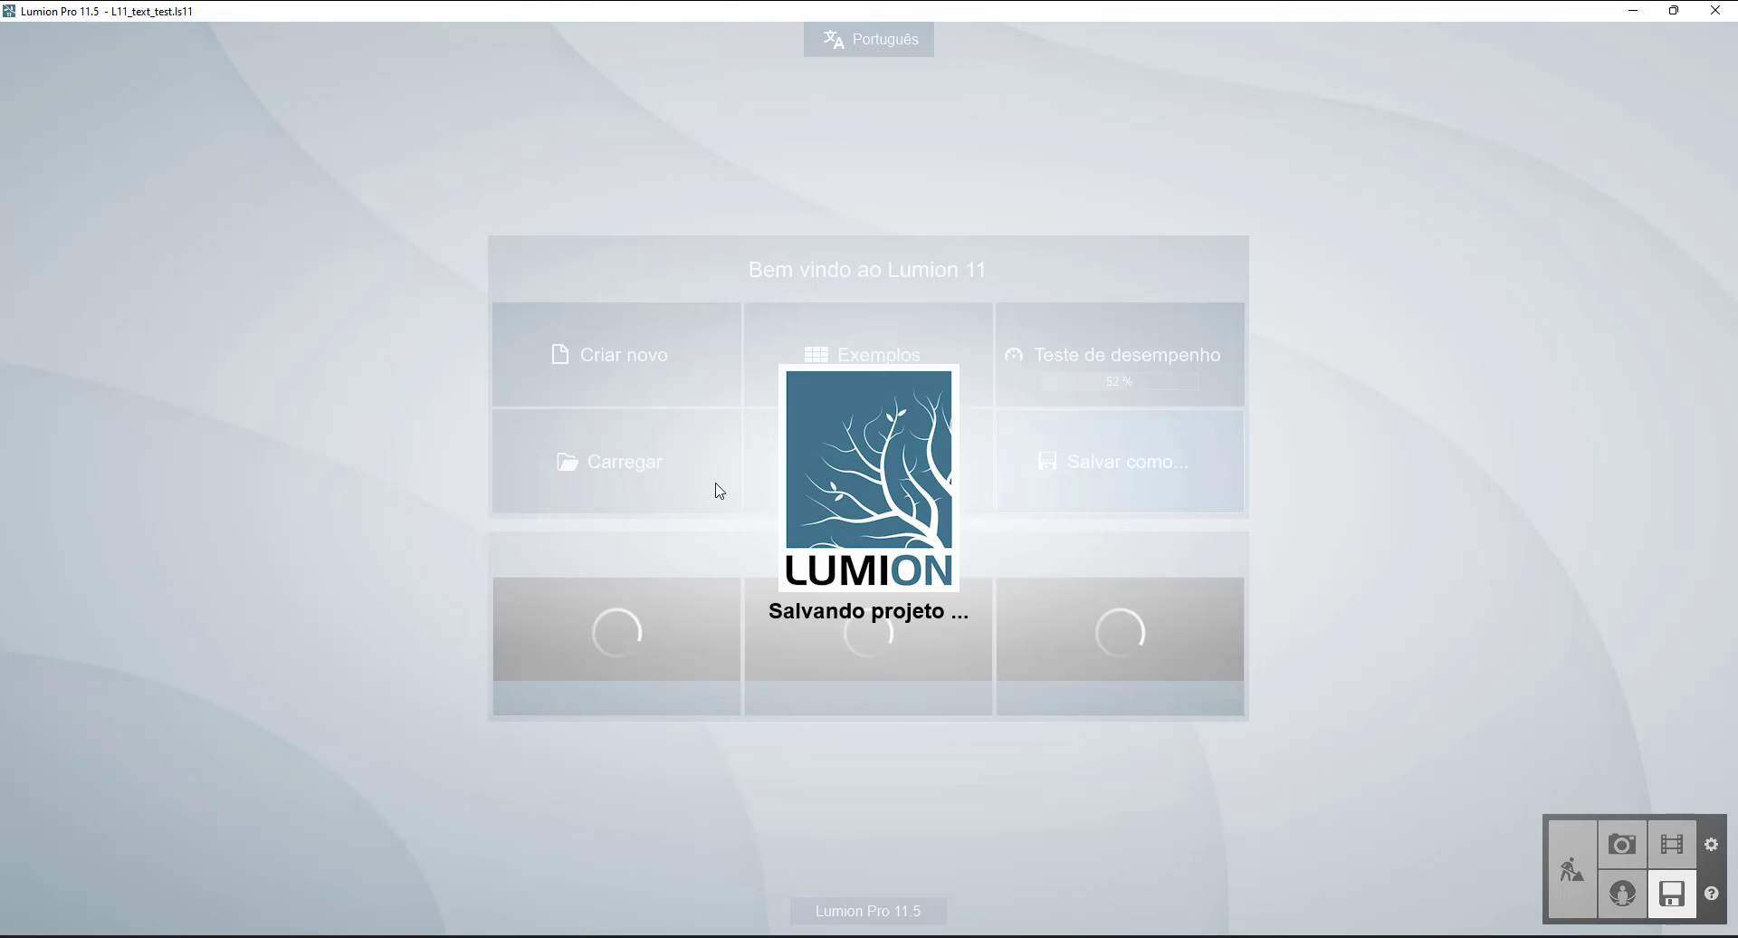